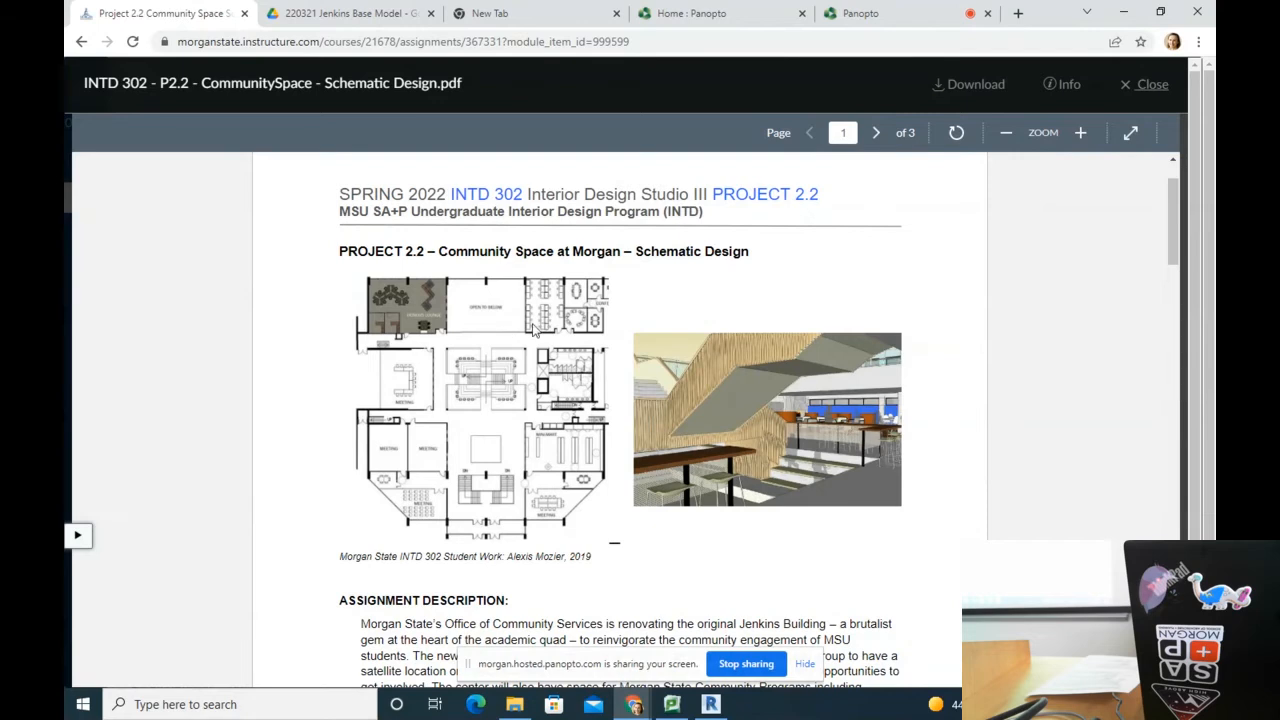
Step: Scroll through page 1 of the Project 2.2 brief, past the drawings to the program requirements
{"action": "scroll", "coordinate": [547, 328], "scroll_direction": "up", "scroll_amount": 2, "text": "ctrl"}
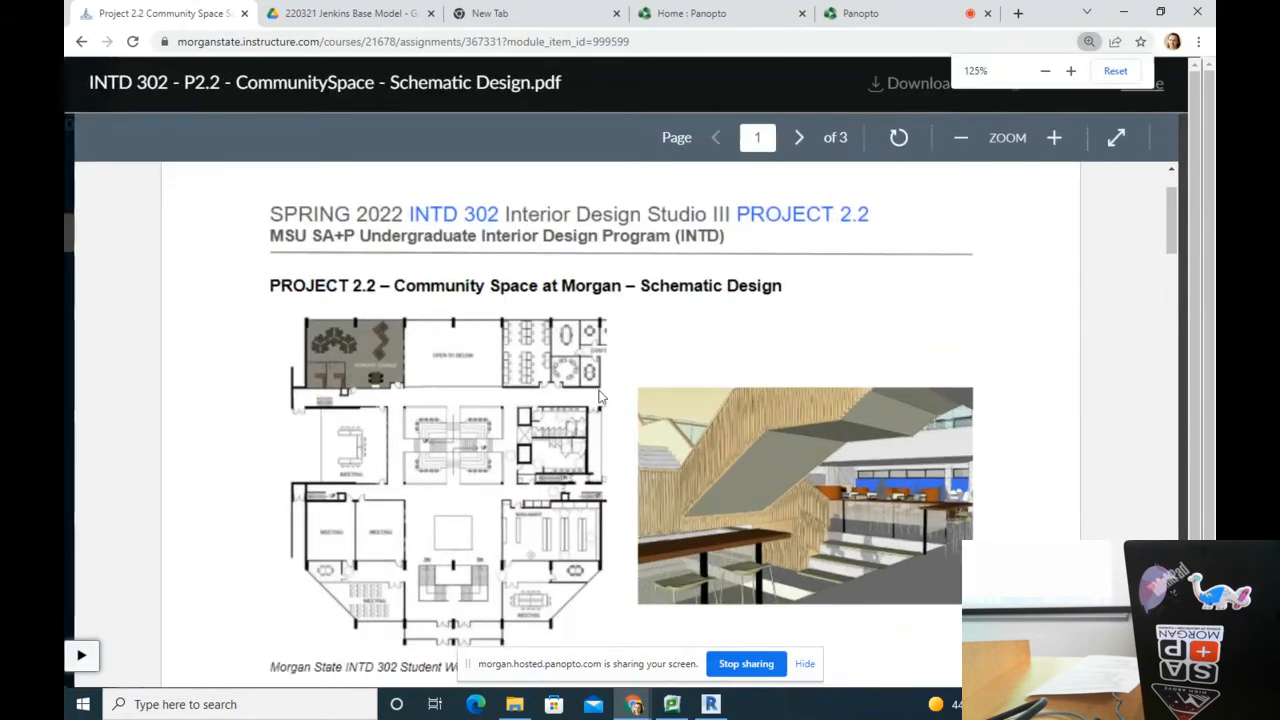
{"action": "scroll", "coordinate": [603, 397], "scroll_direction": "down", "scroll_amount": 1}
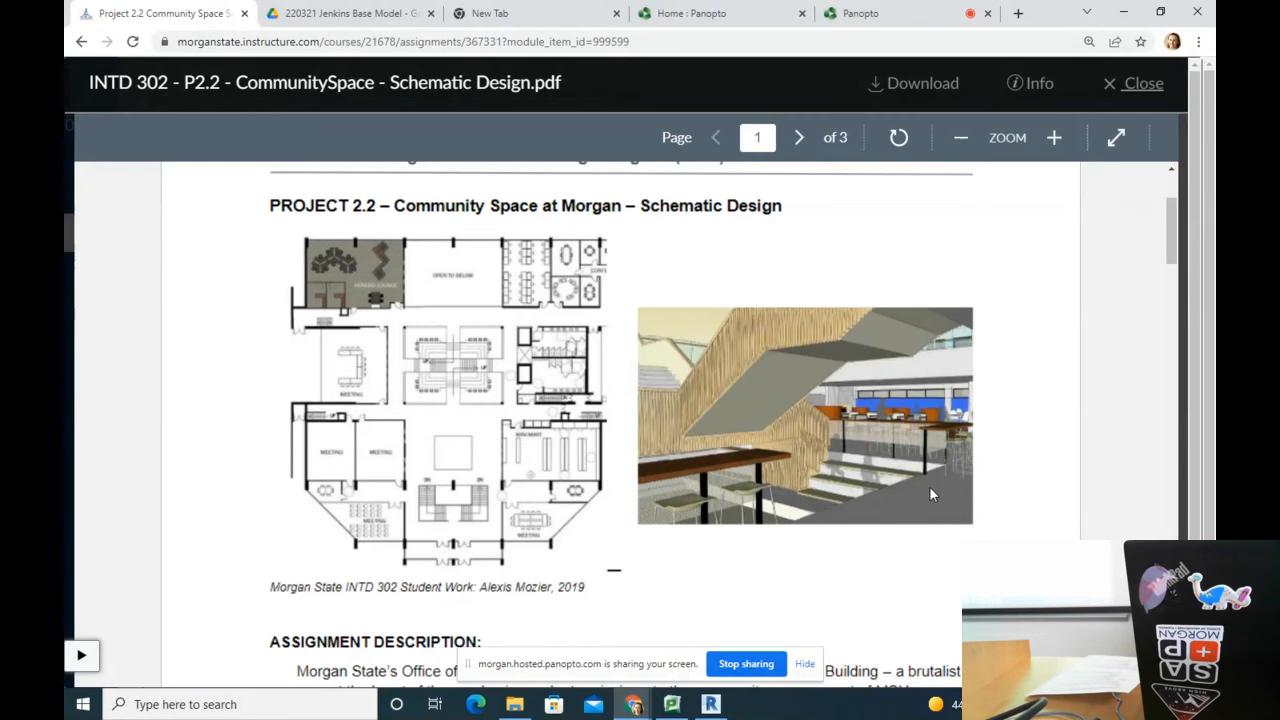
{"action": "scroll", "coordinate": [929, 494], "scroll_direction": "down", "scroll_amount": 3}
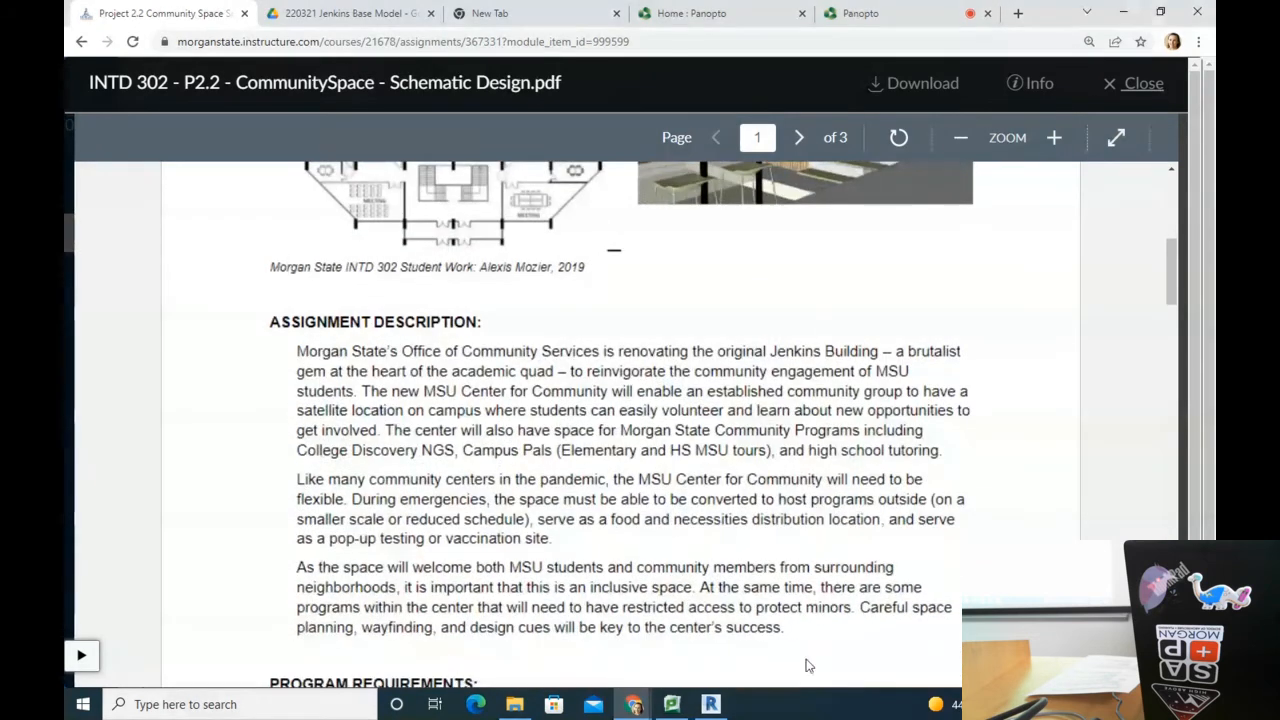
{"action": "scroll", "coordinate": [875, 445], "scroll_direction": "down", "scroll_amount": 1}
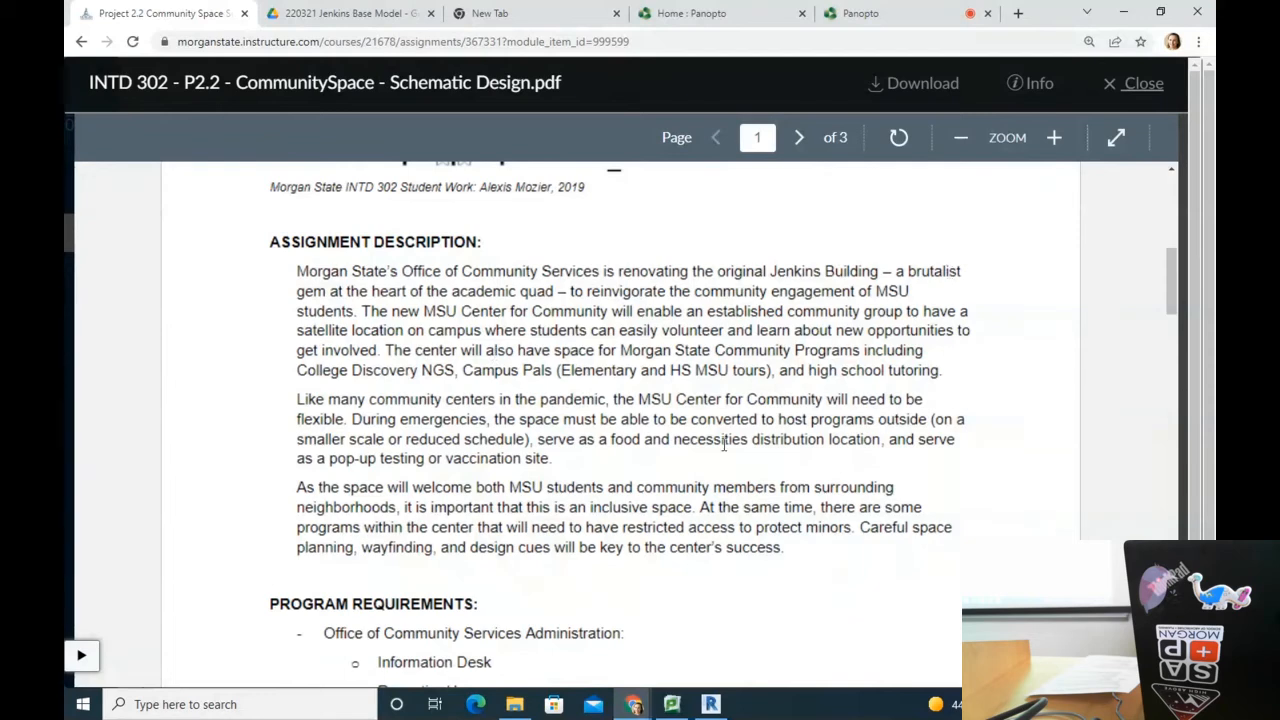
{"action": "scroll", "coordinate": [718, 432], "scroll_direction": "down", "scroll_amount": 1}
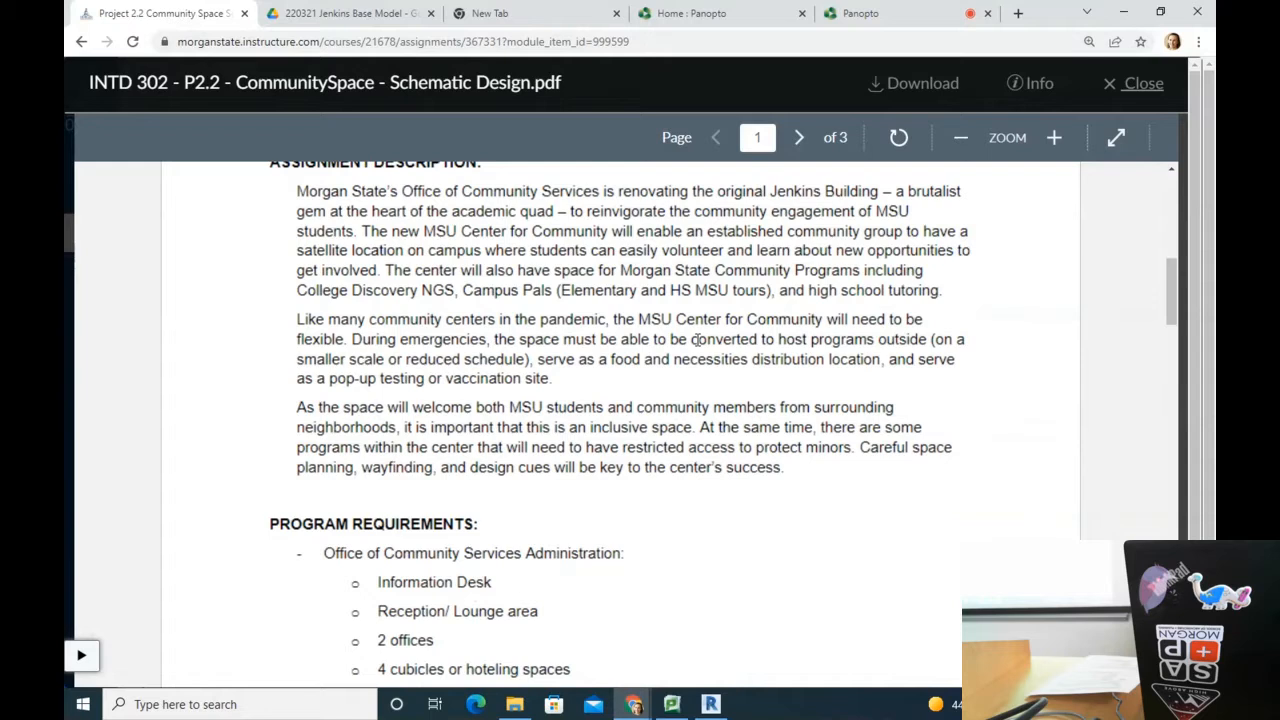
{"action": "scroll", "coordinate": [698, 340], "scroll_direction": "down", "scroll_amount": 3}
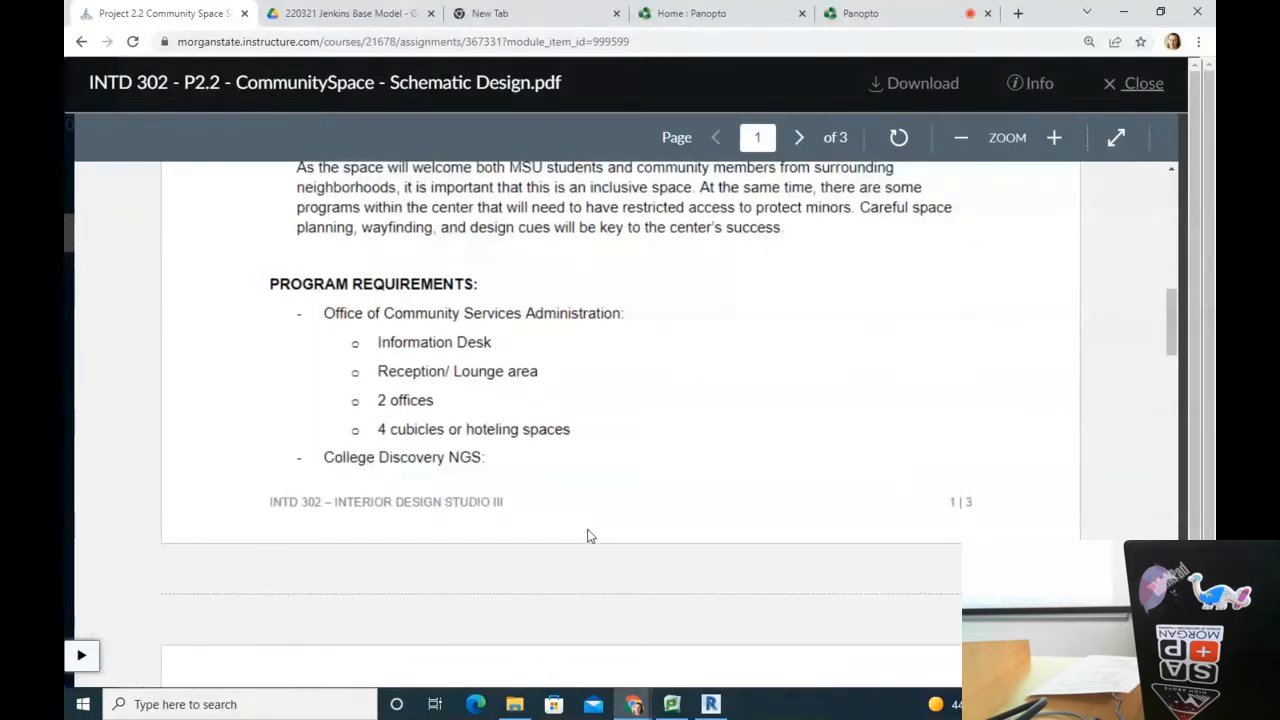
Step: Scroll to page 2 of the brief to read the learning objectives, Revit deliverables and materials list
{"action": "scroll", "coordinate": [572, 514], "scroll_direction": "down", "scroll_amount": 1}
{"action": "scroll", "coordinate": [567, 511], "scroll_direction": "down", "scroll_amount": 10}
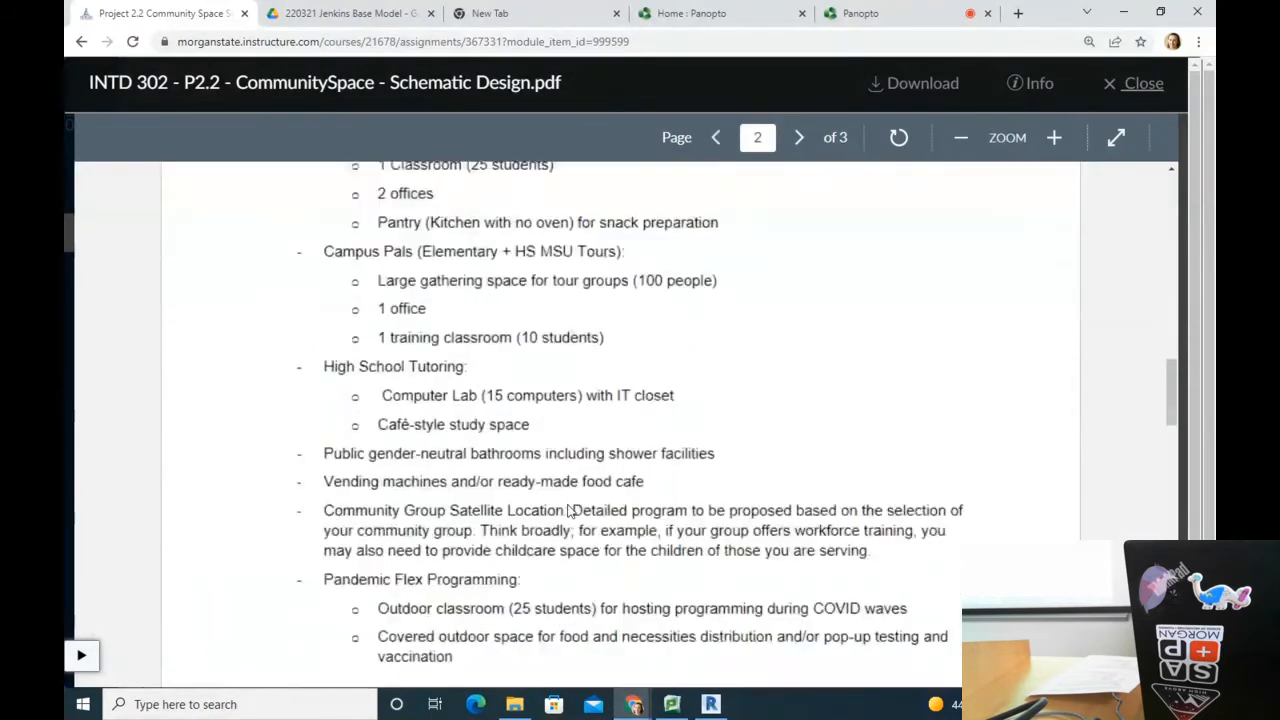
{"action": "scroll", "coordinate": [570, 510], "scroll_direction": "down", "scroll_amount": 2}
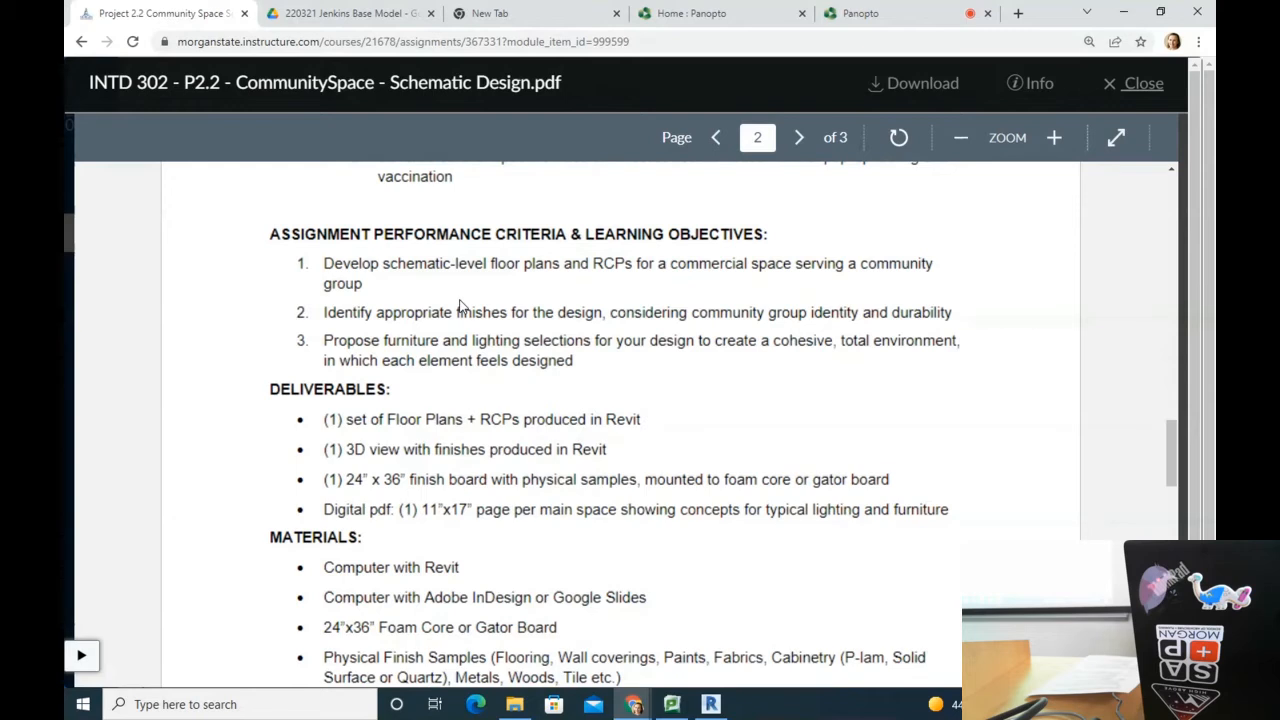
{"action": "scroll", "coordinate": [460, 305], "scroll_direction": "down", "scroll_amount": 3}
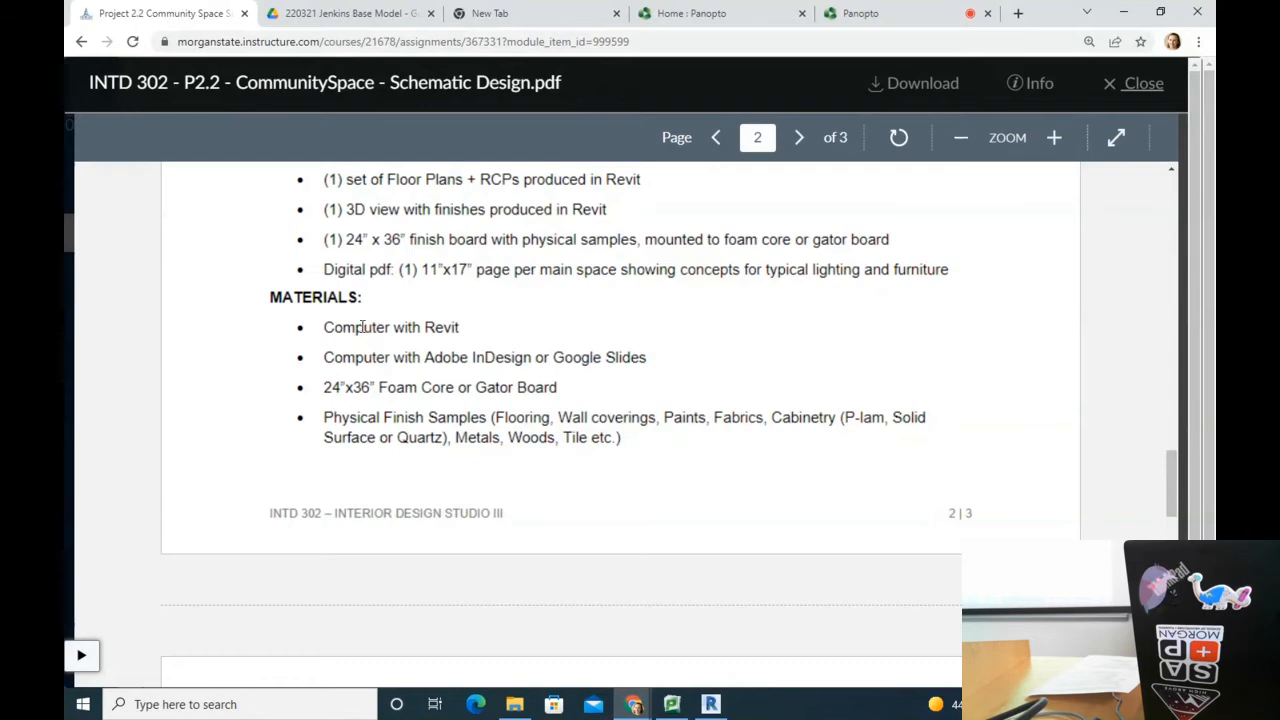
{"action": "scroll", "coordinate": [392, 318], "scroll_direction": "down", "scroll_amount": 1}
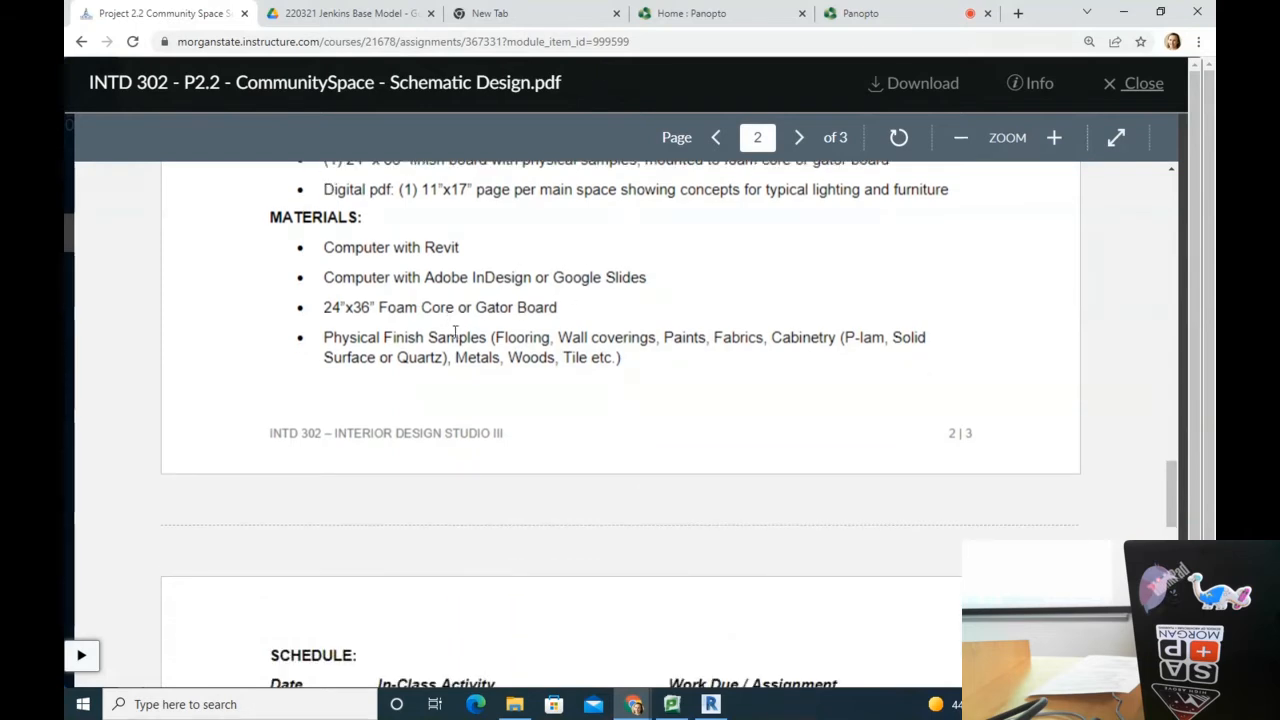
{"action": "left_click_drag", "start_coordinate": [327, 308], "coordinate": [647, 318]}
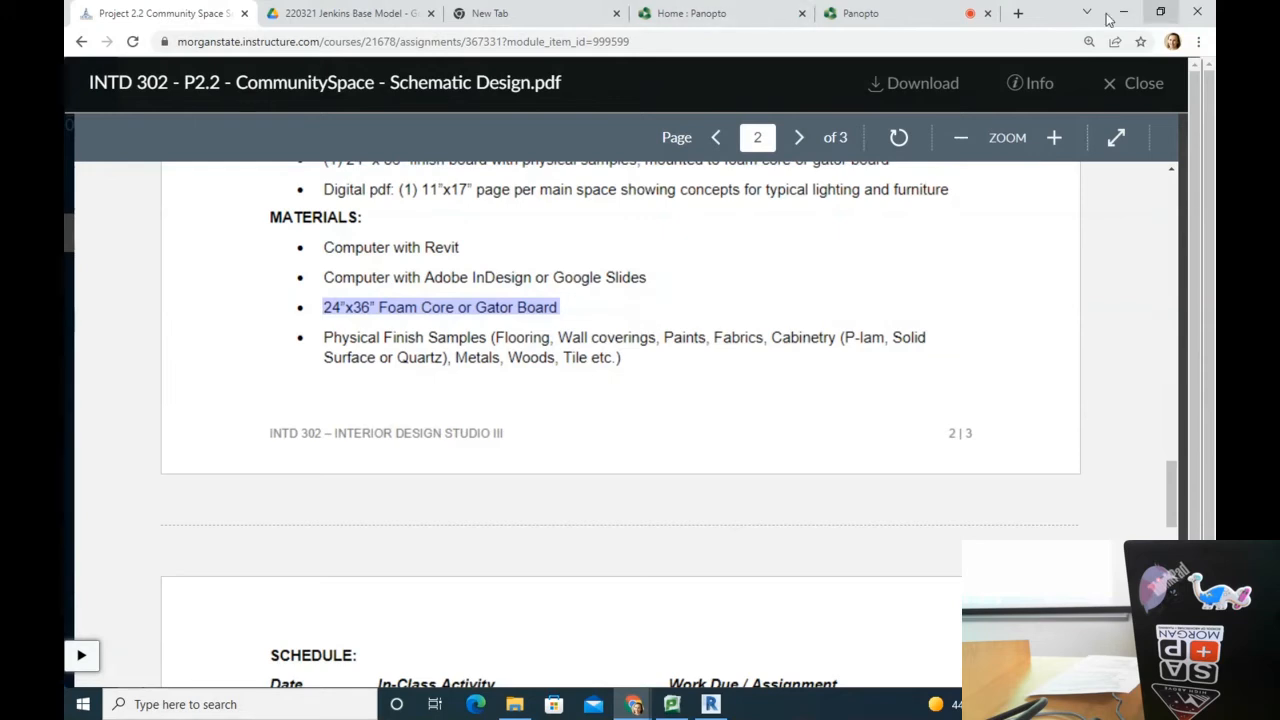
{"action": "scroll", "coordinate": [326, 279], "scroll_direction": "down", "scroll_amount": 1}
{"action": "left_click_drag", "start_coordinate": [426, 276], "coordinate": [310, 266]}
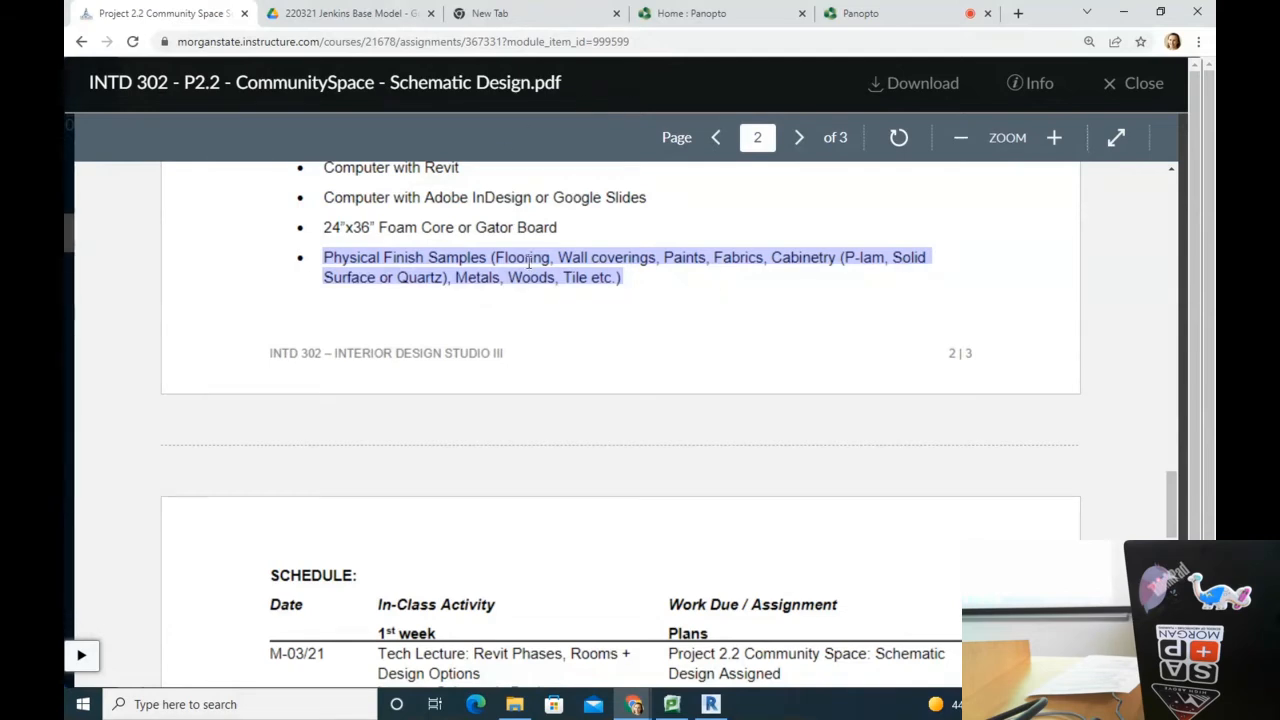
{"action": "left_click", "coordinate": [455, 259]}
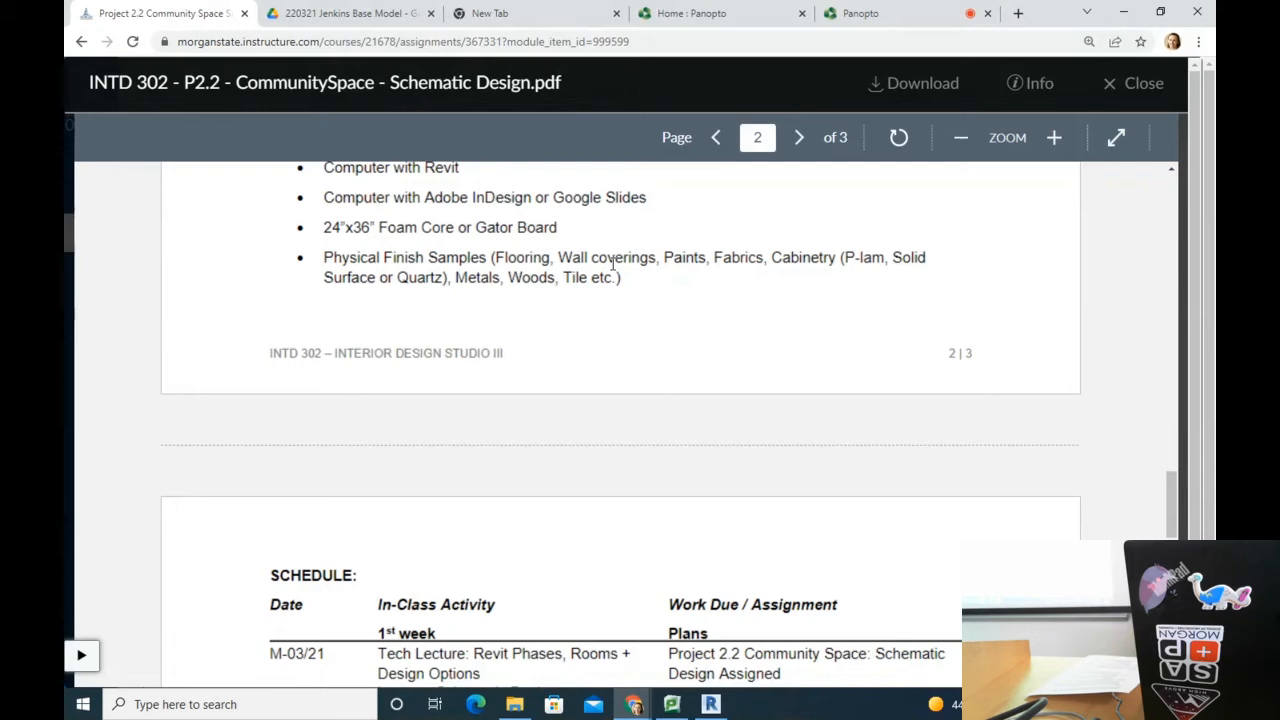
Step: Search Google for materialbank in a new tab and open materialbank.com
{"action": "left_click", "coordinate": [1018, 13]}
{"action": "type", "text": "materialbank"}
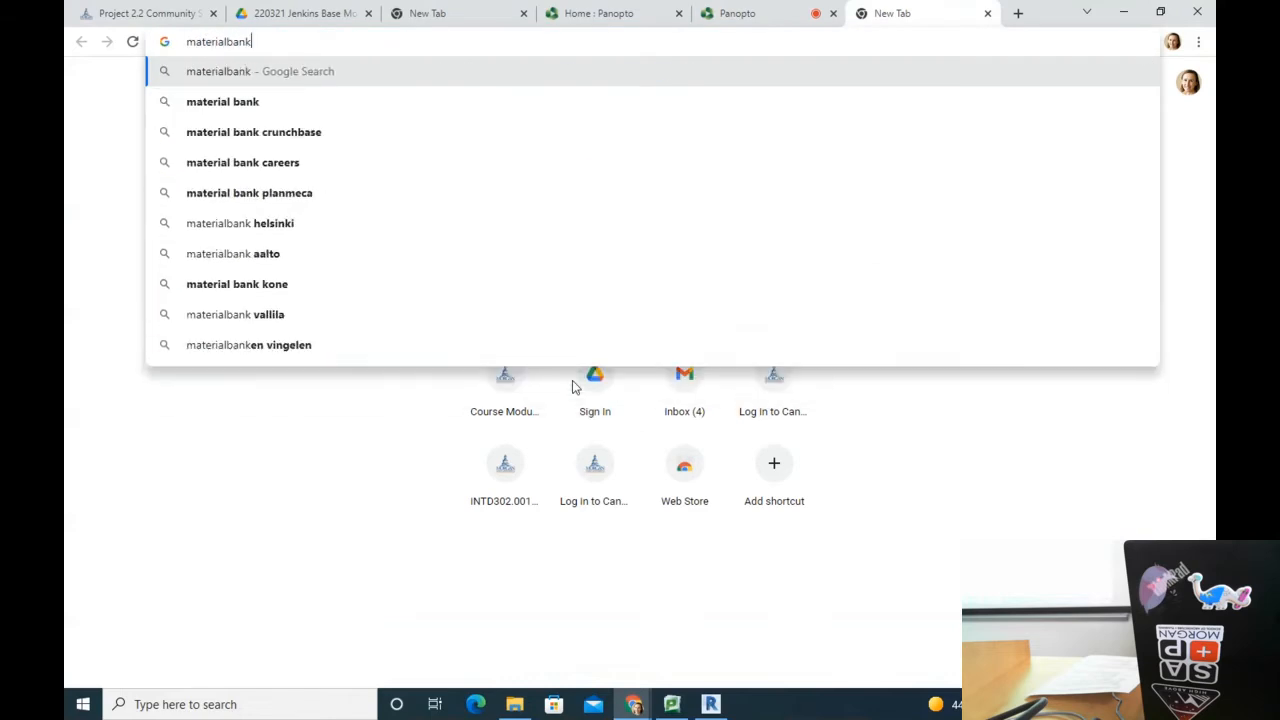
{"action": "key", "text": "Return"}
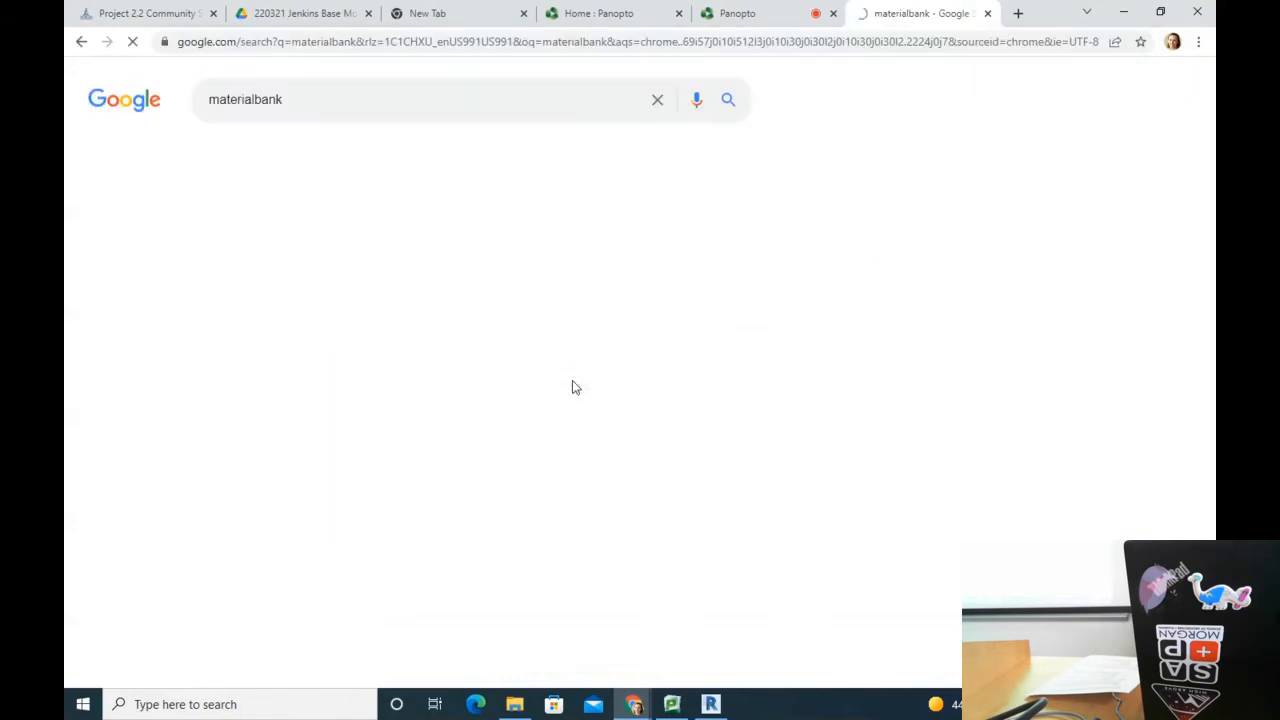
{"action": "scroll", "coordinate": [371, 603], "scroll_direction": "down", "scroll_amount": 1}
{"action": "left_click", "coordinate": [428, 557]}
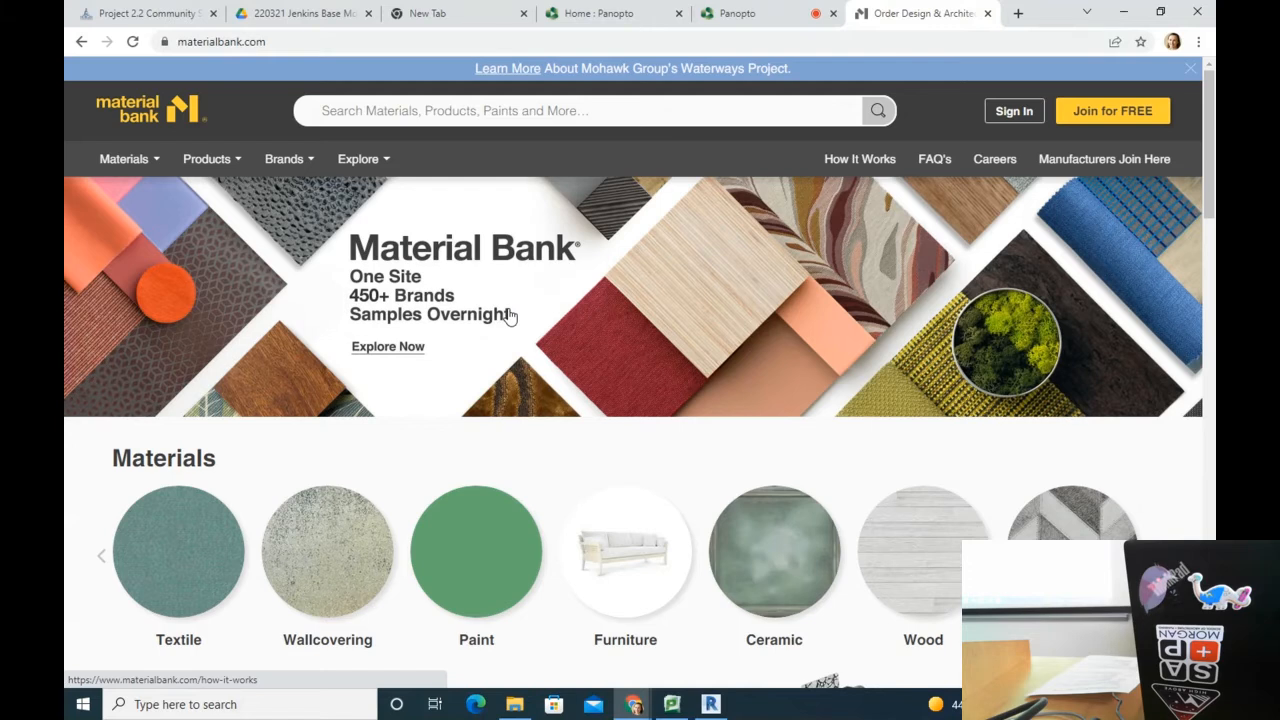
Step: Search the Material Bank catalogue for lvt
{"action": "scroll", "coordinate": [500, 460], "scroll_direction": "down", "scroll_amount": 2}
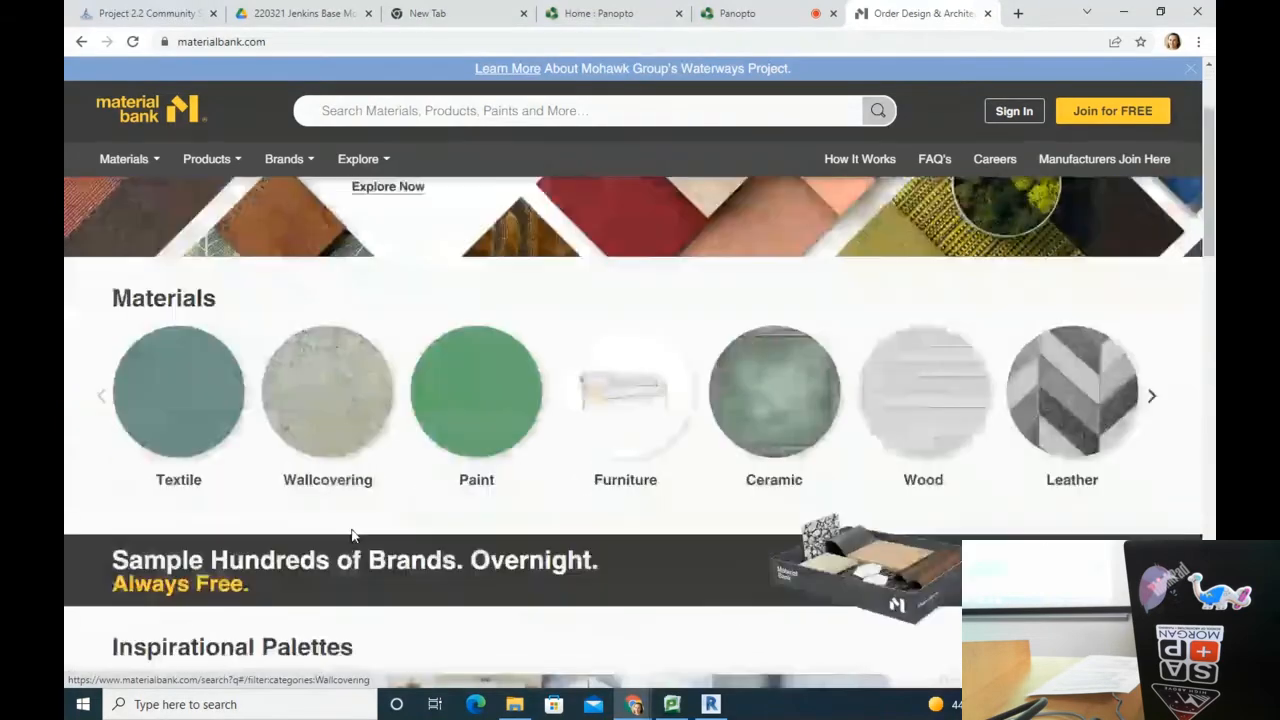
{"action": "scroll", "coordinate": [632, 437], "scroll_direction": "up", "scroll_amount": 2}
{"action": "left_click", "coordinate": [370, 112]}
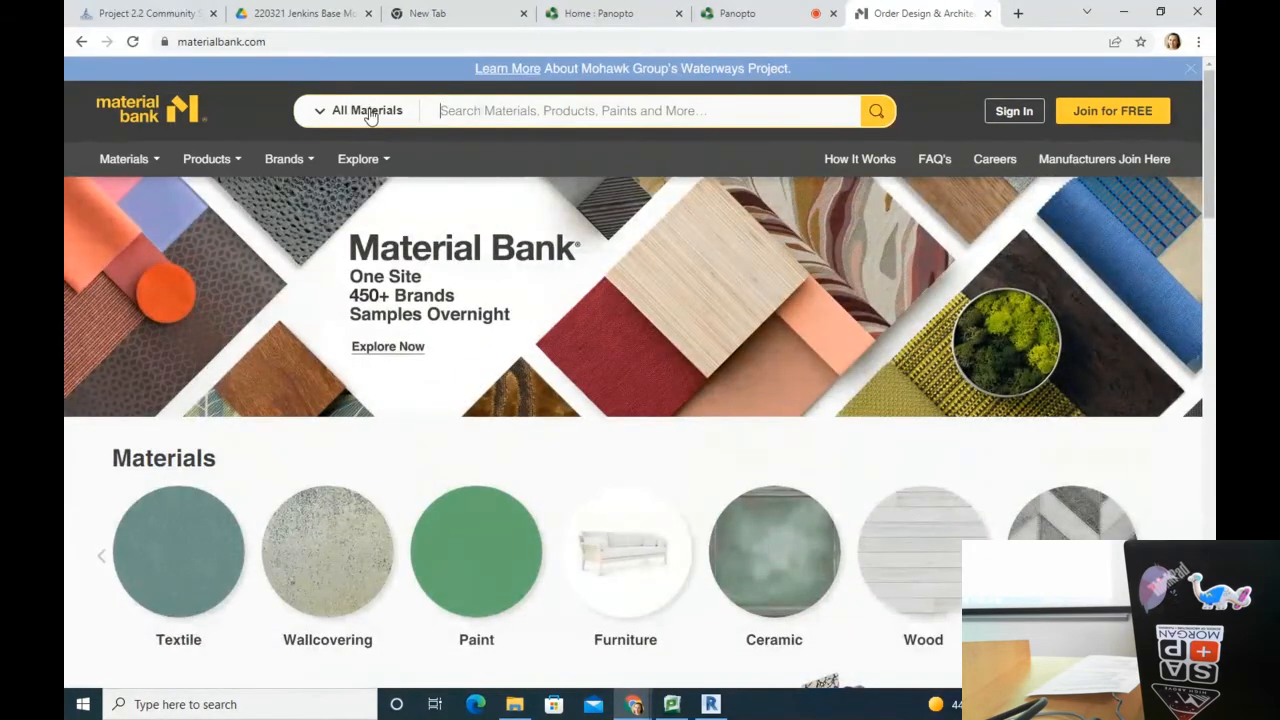
{"action": "type", "text": "lvt"}
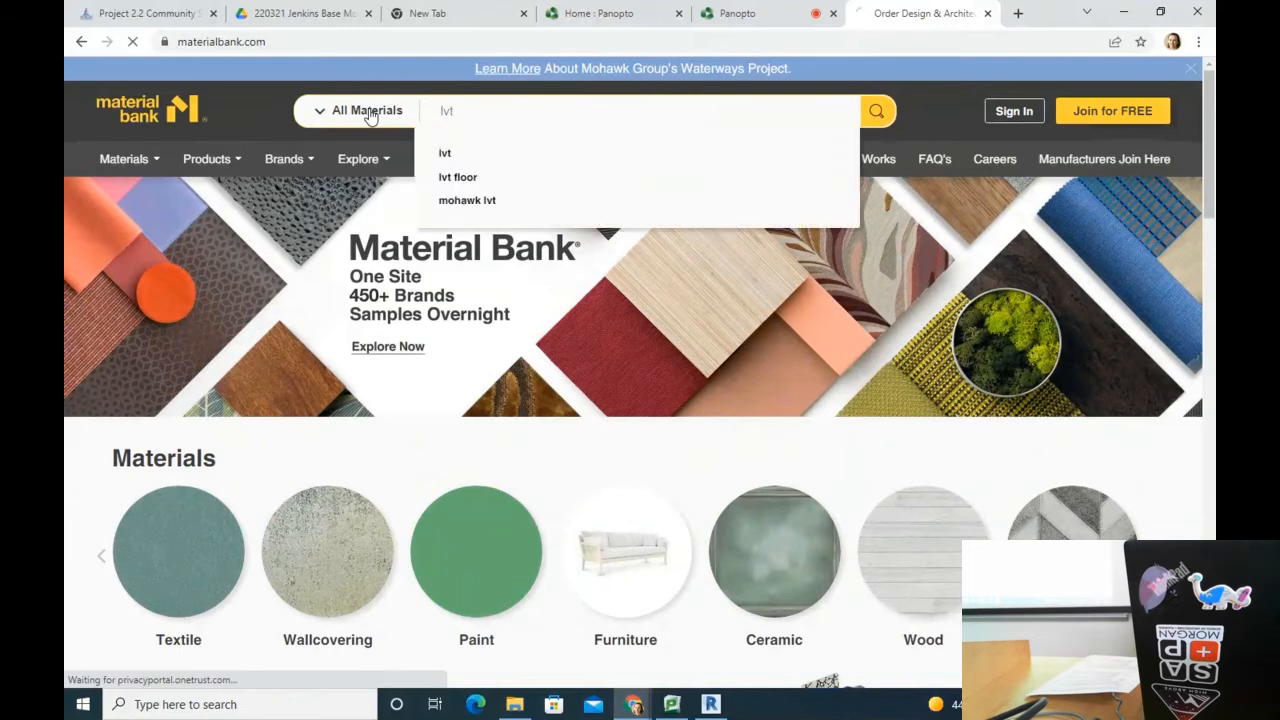
{"action": "key", "text": "Return"}
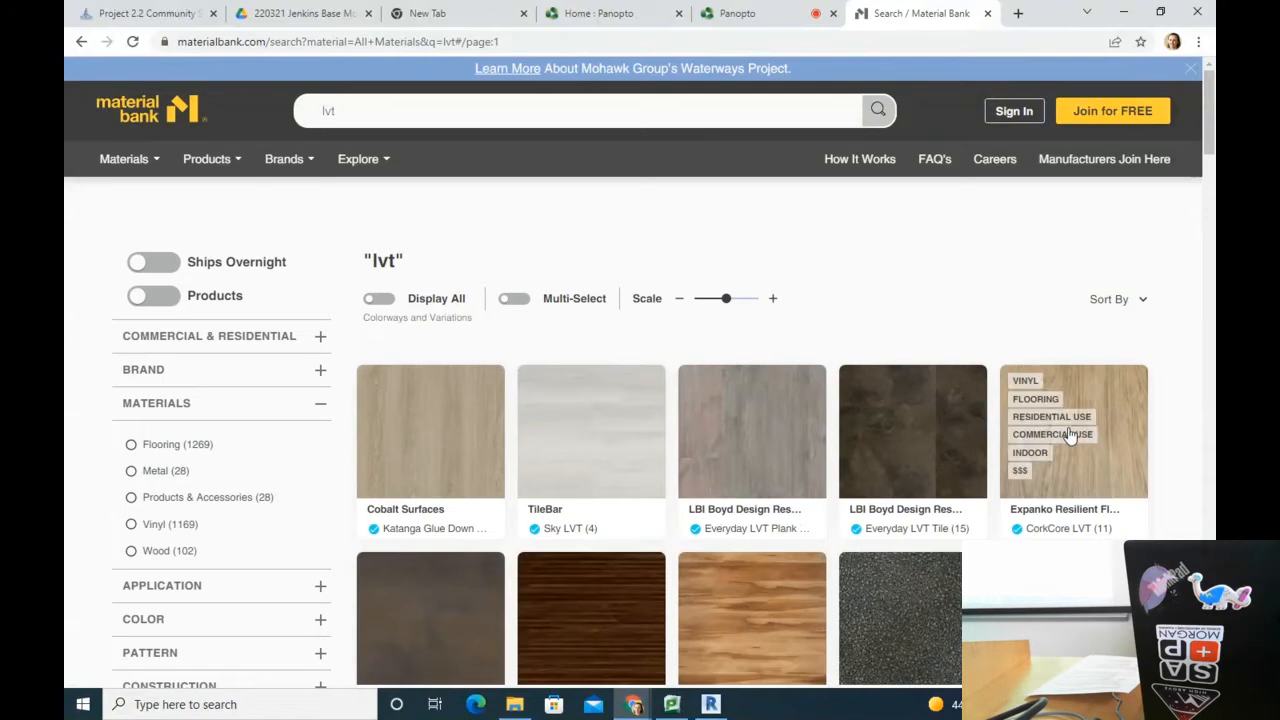
Step: Browse the lvt results, view the Patcraft Mark Making vinyl sample, then close its tab
{"action": "scroll", "coordinate": [1073, 427], "scroll_direction": "down", "scroll_amount": 3}
{"action": "scroll", "coordinate": [1073, 427], "scroll_direction": "down", "scroll_amount": 3}
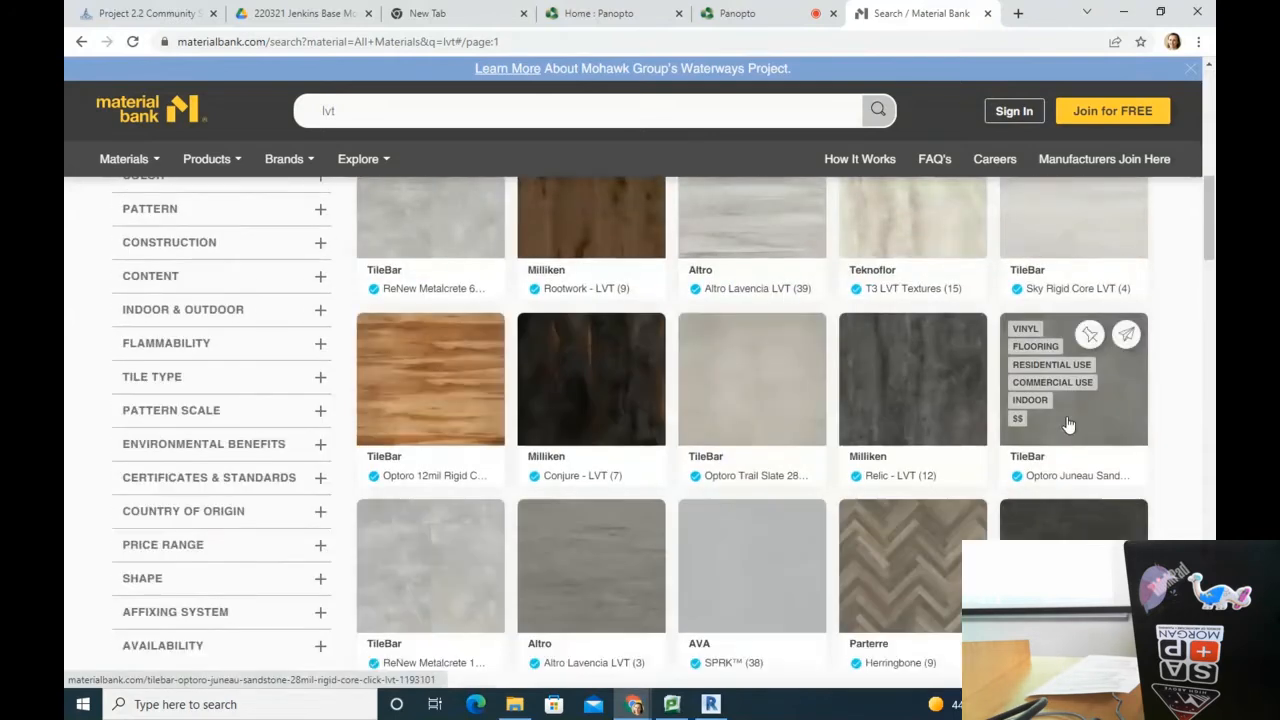
{"action": "scroll", "coordinate": [1068, 425], "scroll_direction": "down", "scroll_amount": 10}
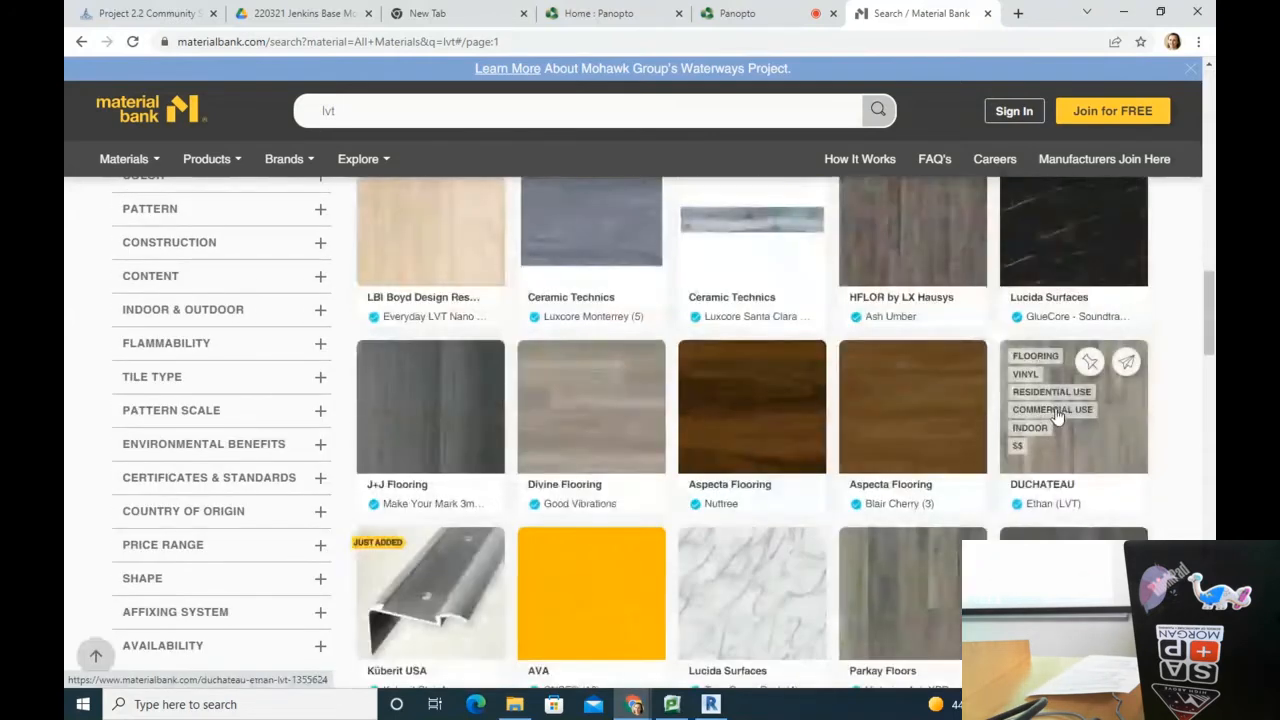
{"action": "scroll", "coordinate": [1058, 415], "scroll_direction": "down", "scroll_amount": 3}
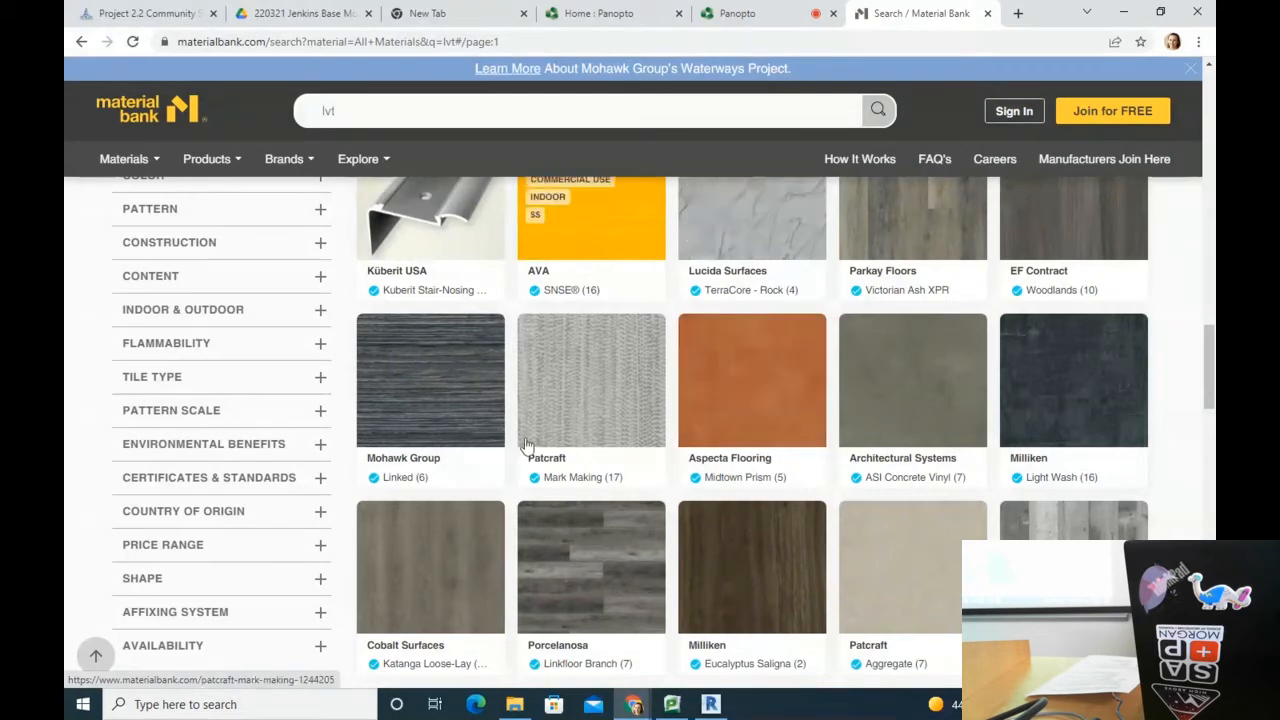
{"action": "left_click", "coordinate": [600, 432]}
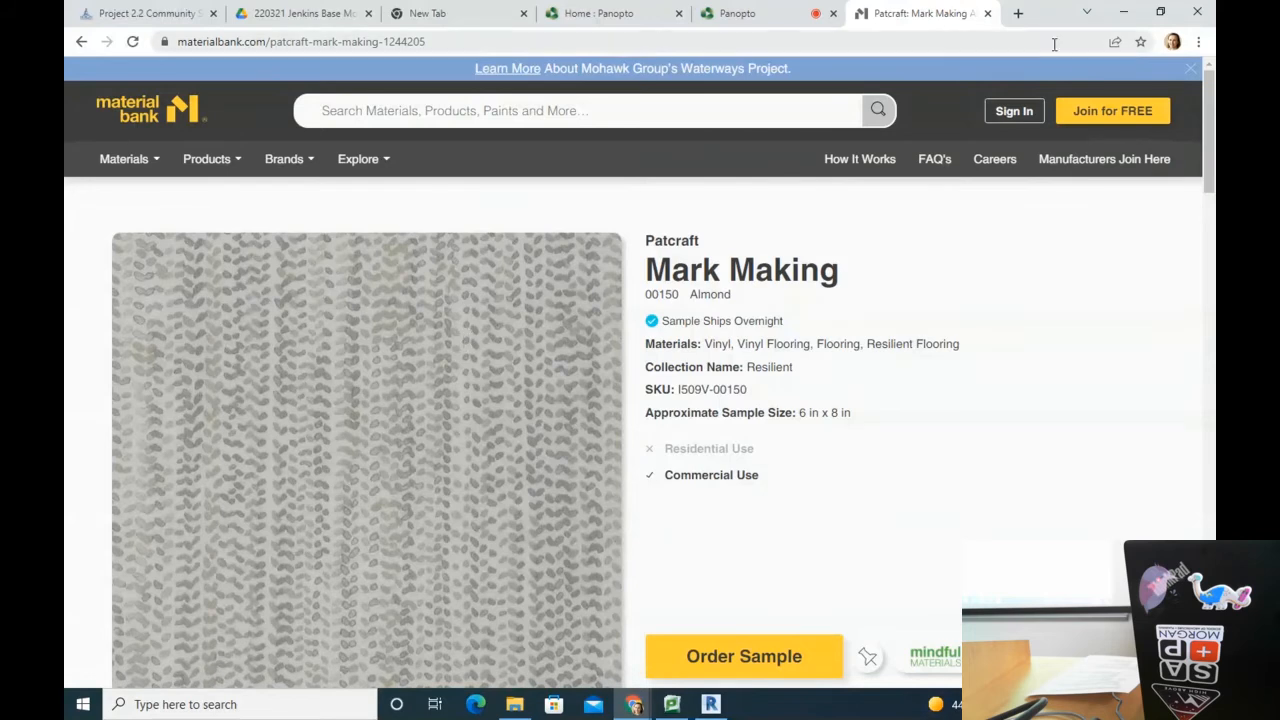
{"action": "left_click", "coordinate": [987, 13]}
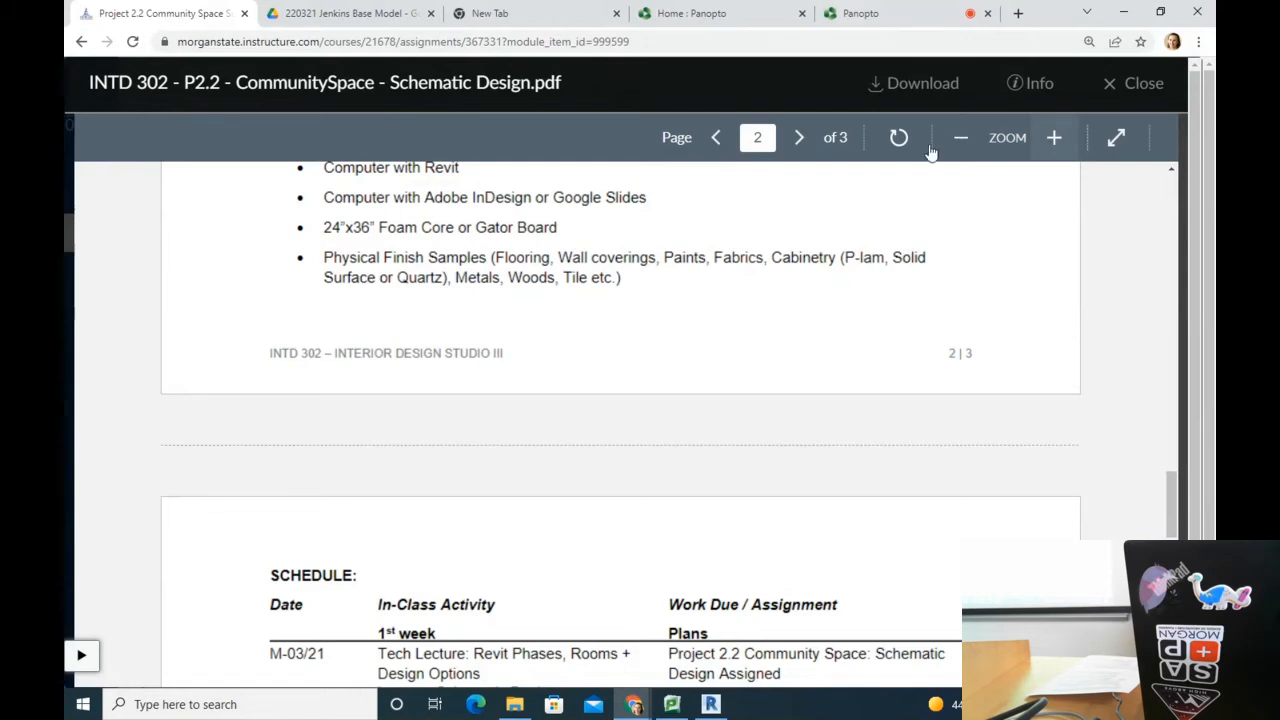
Step: Reopen Material Bank through a Google search and show its Wallcovering category (4658 items)
{"action": "left_click", "coordinate": [1018, 13]}
{"action": "type", "text": "material"}
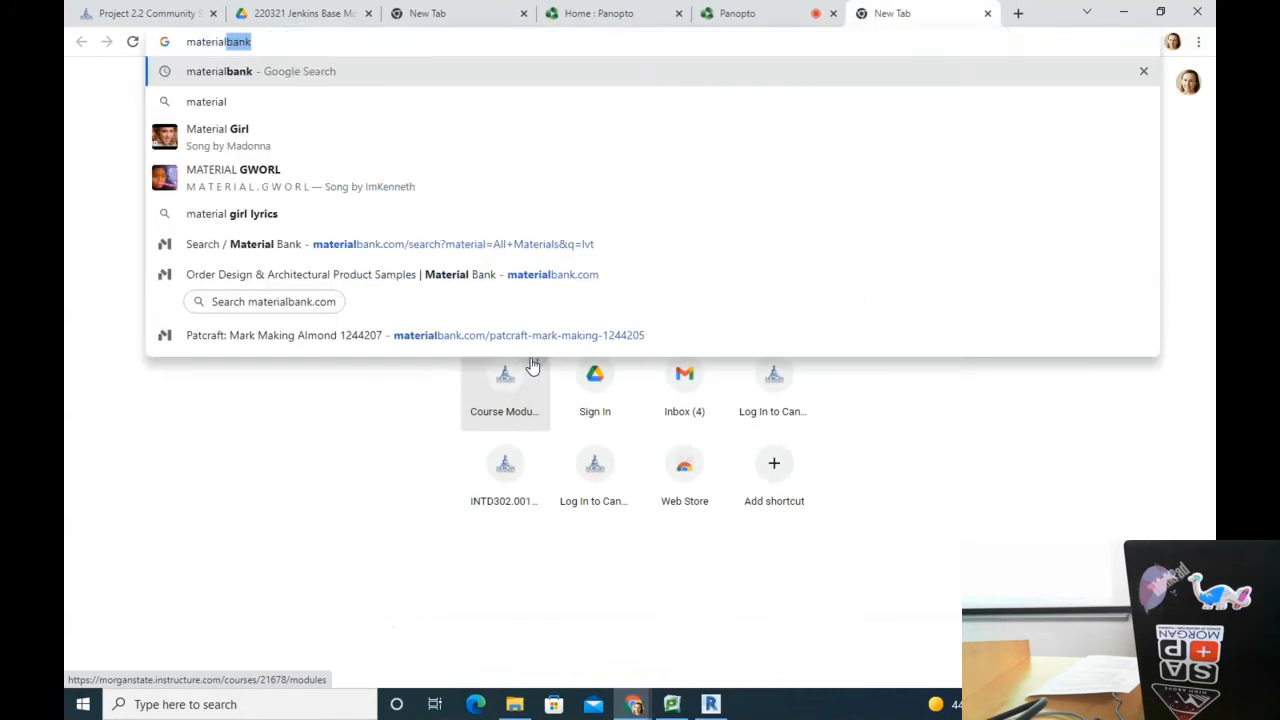
{"action": "key", "text": "Return"}
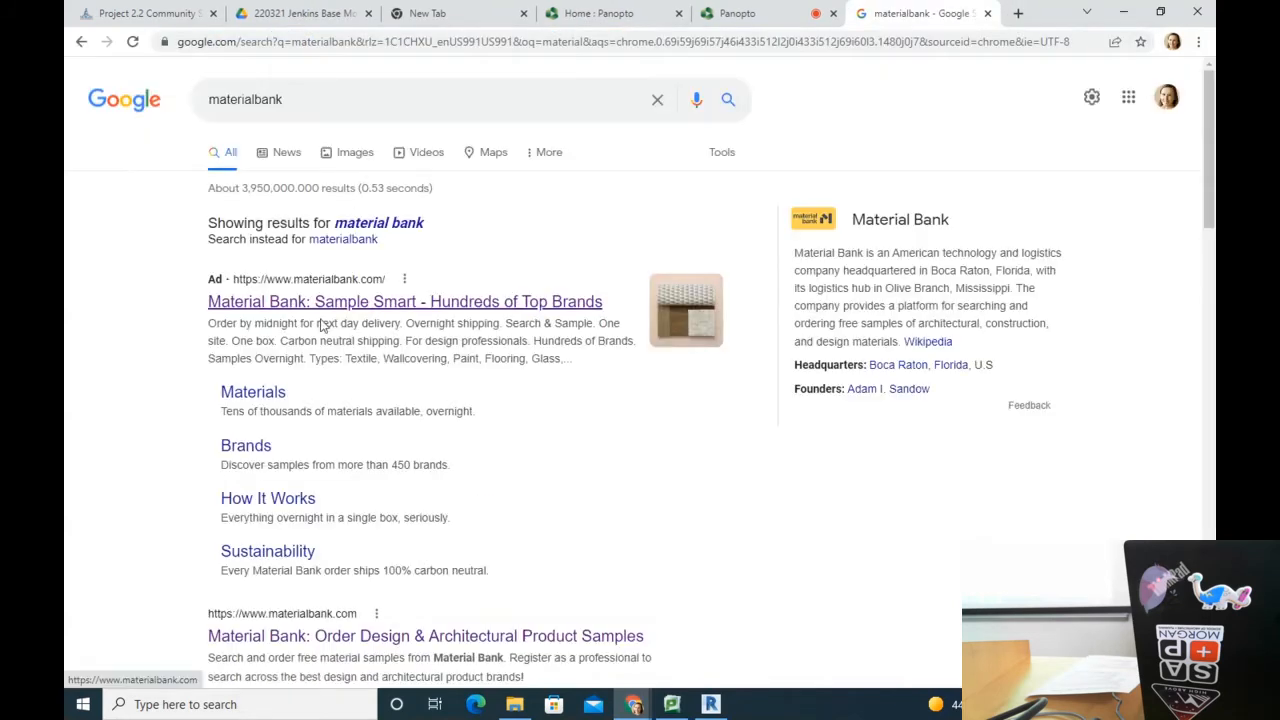
{"action": "left_click", "coordinate": [322, 304]}
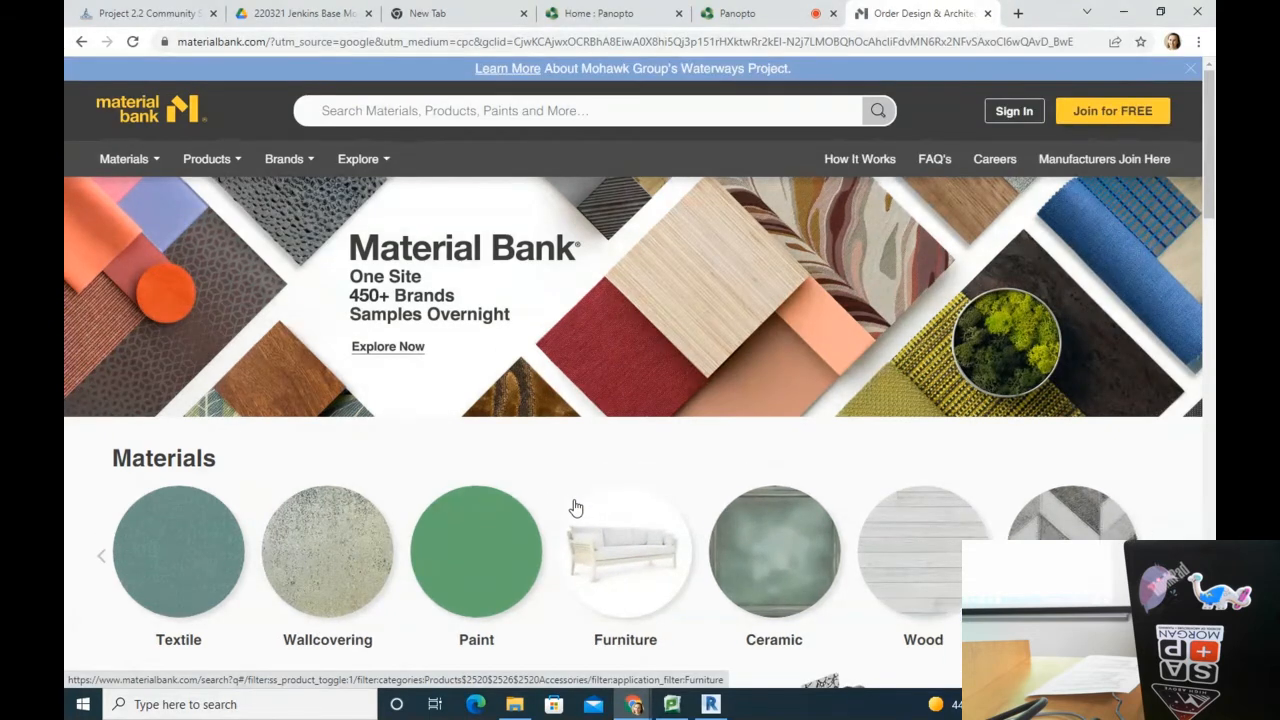
{"action": "scroll", "coordinate": [600, 440], "scroll_direction": "down", "scroll_amount": 2}
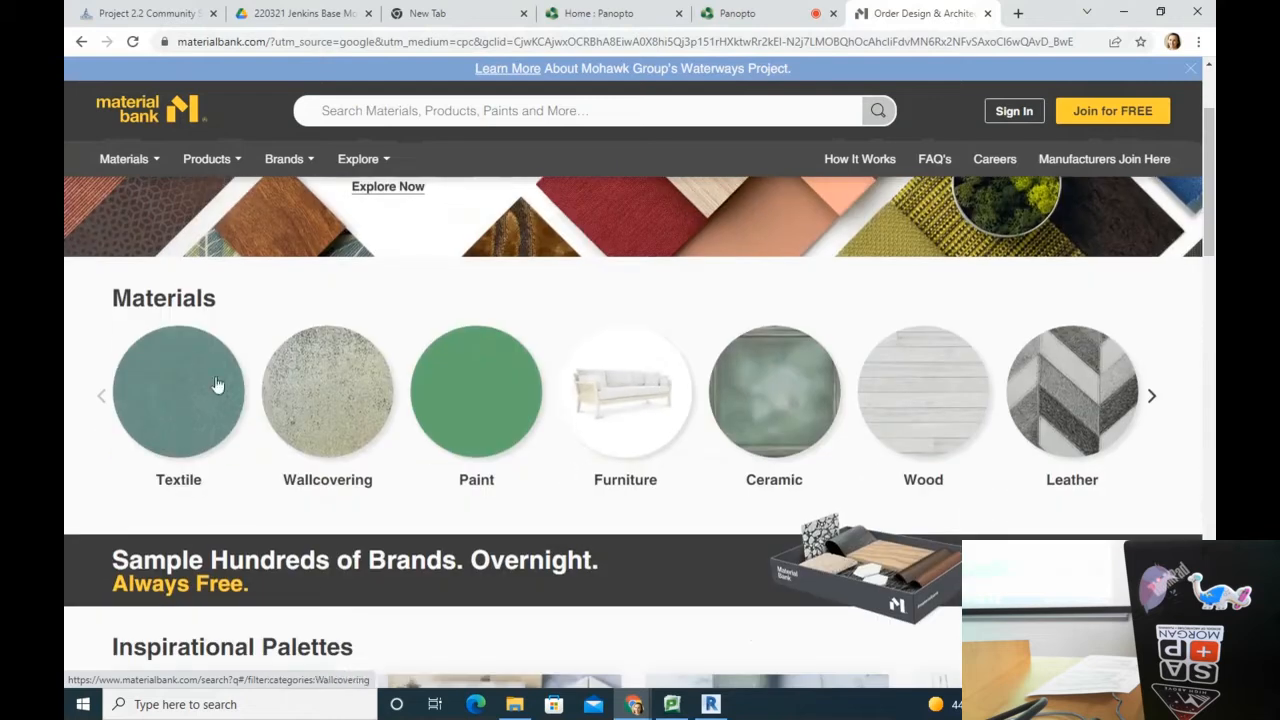
{"action": "left_click", "coordinate": [347, 420]}
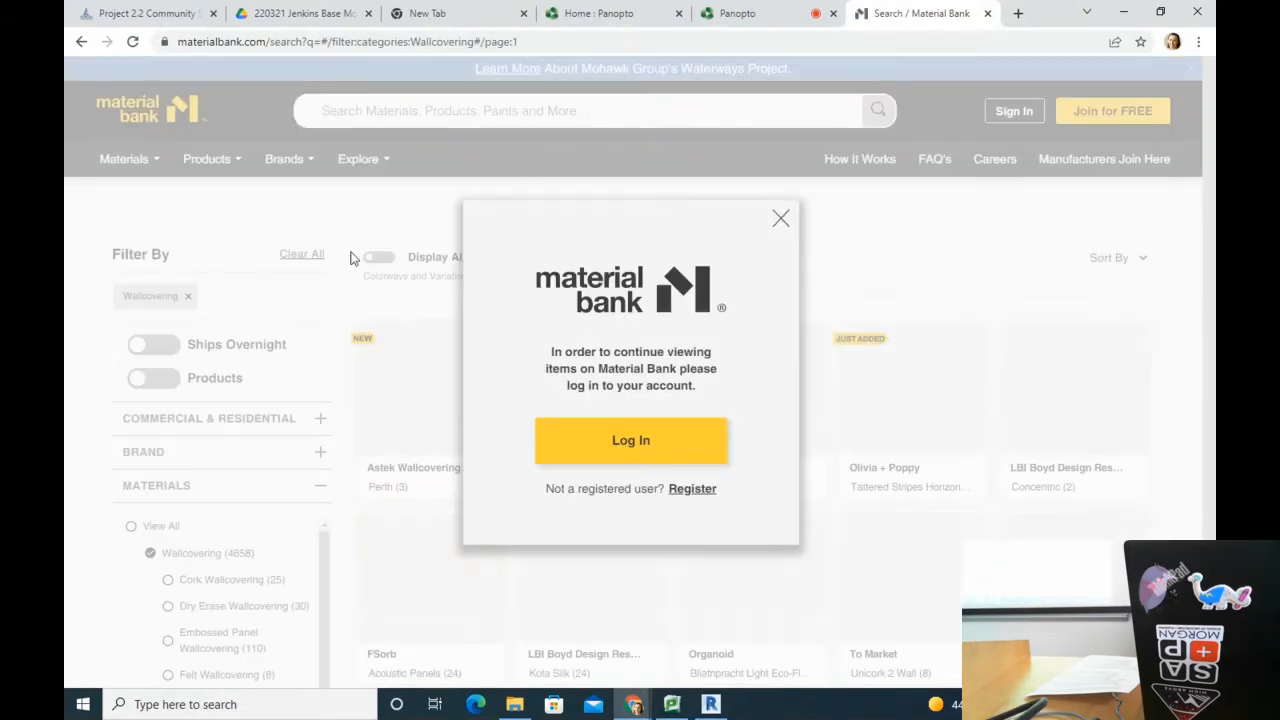
Step: Dismiss the login prompt, browse the Wallcovering results, and start a free Student / Educator sign-up
{"action": "left_click", "coordinate": [783, 219]}
{"action": "scroll", "coordinate": [1060, 488], "scroll_direction": "down", "scroll_amount": 4}
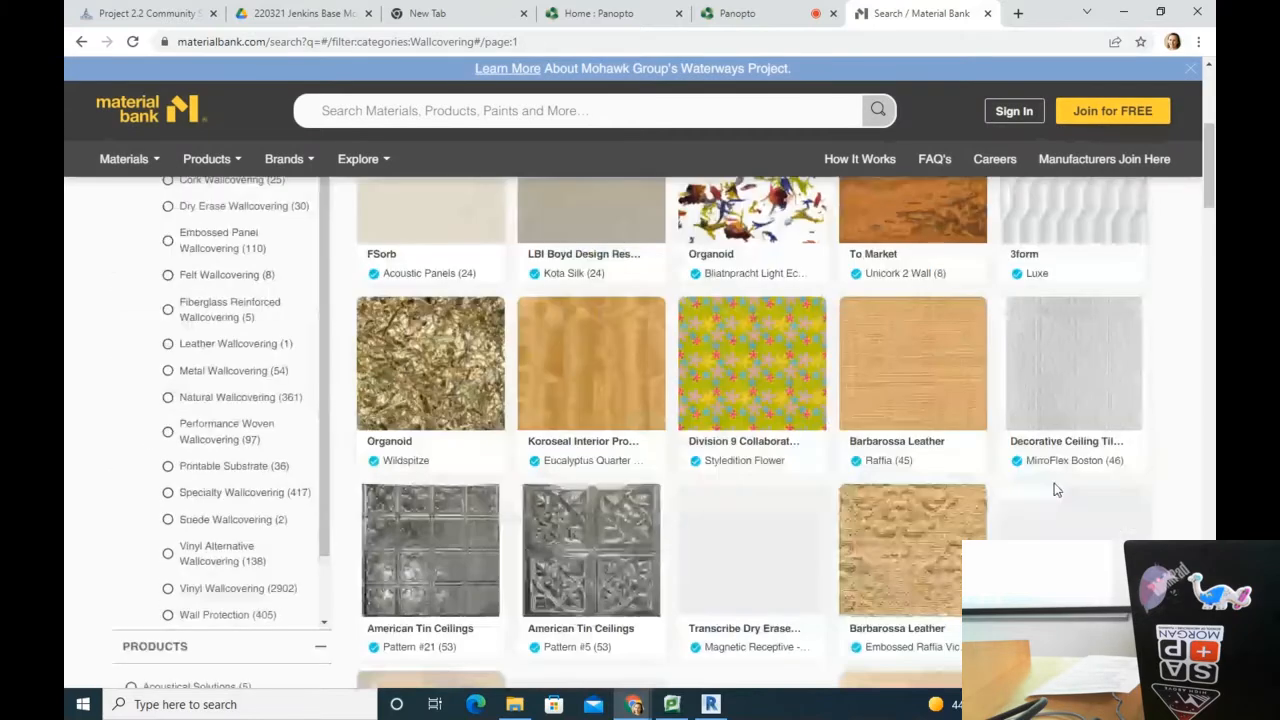
{"action": "scroll", "coordinate": [1054, 485], "scroll_direction": "down", "scroll_amount": 7}
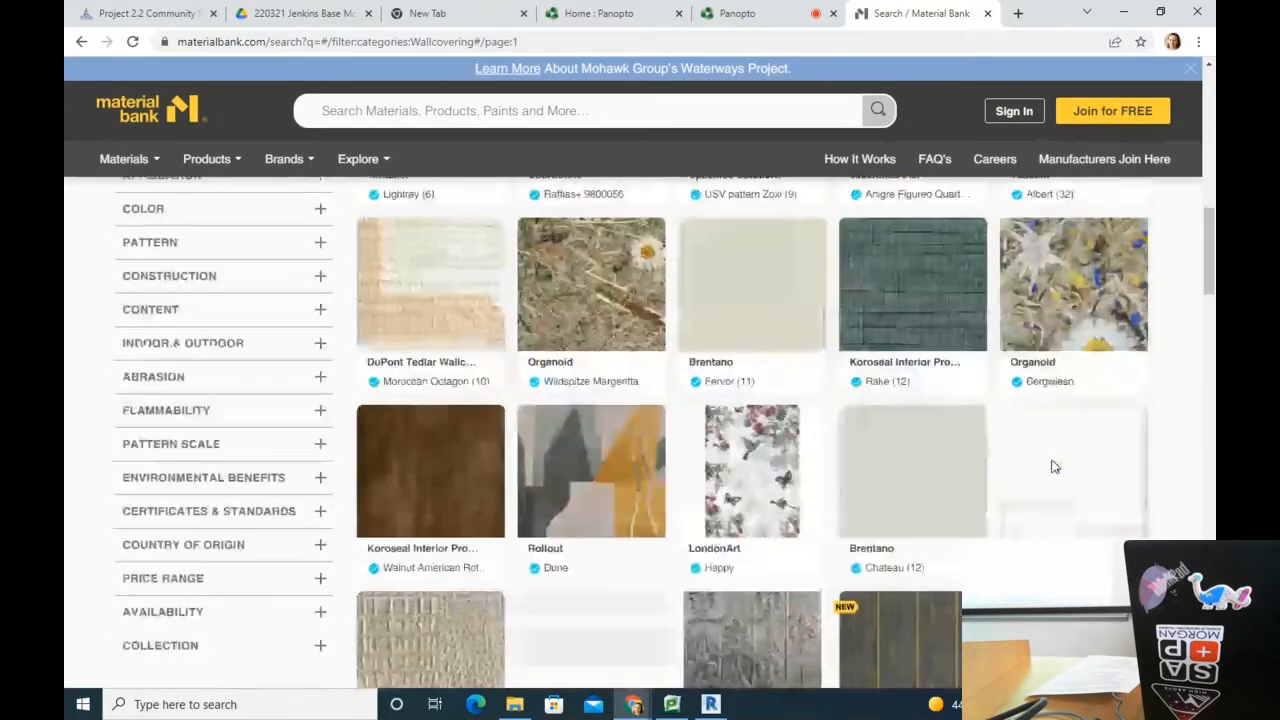
{"action": "scroll", "coordinate": [1053, 466], "scroll_direction": "down", "scroll_amount": 4}
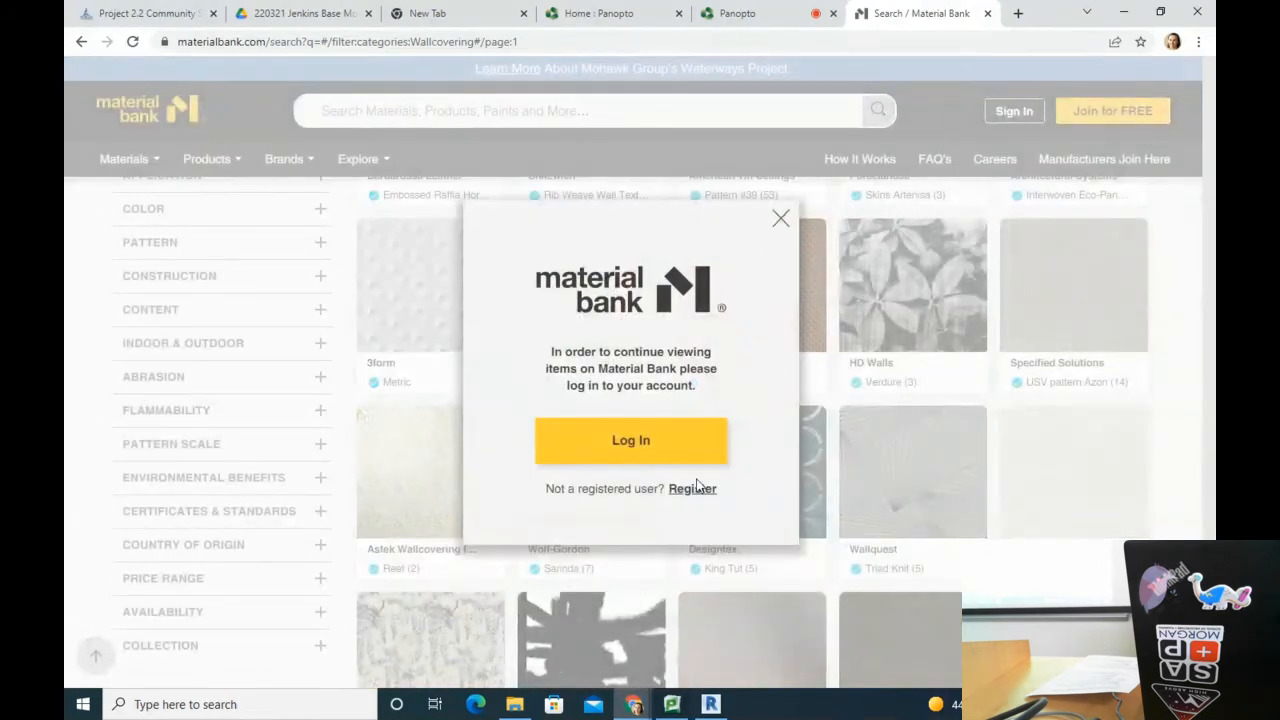
{"action": "left_click", "coordinate": [780, 218]}
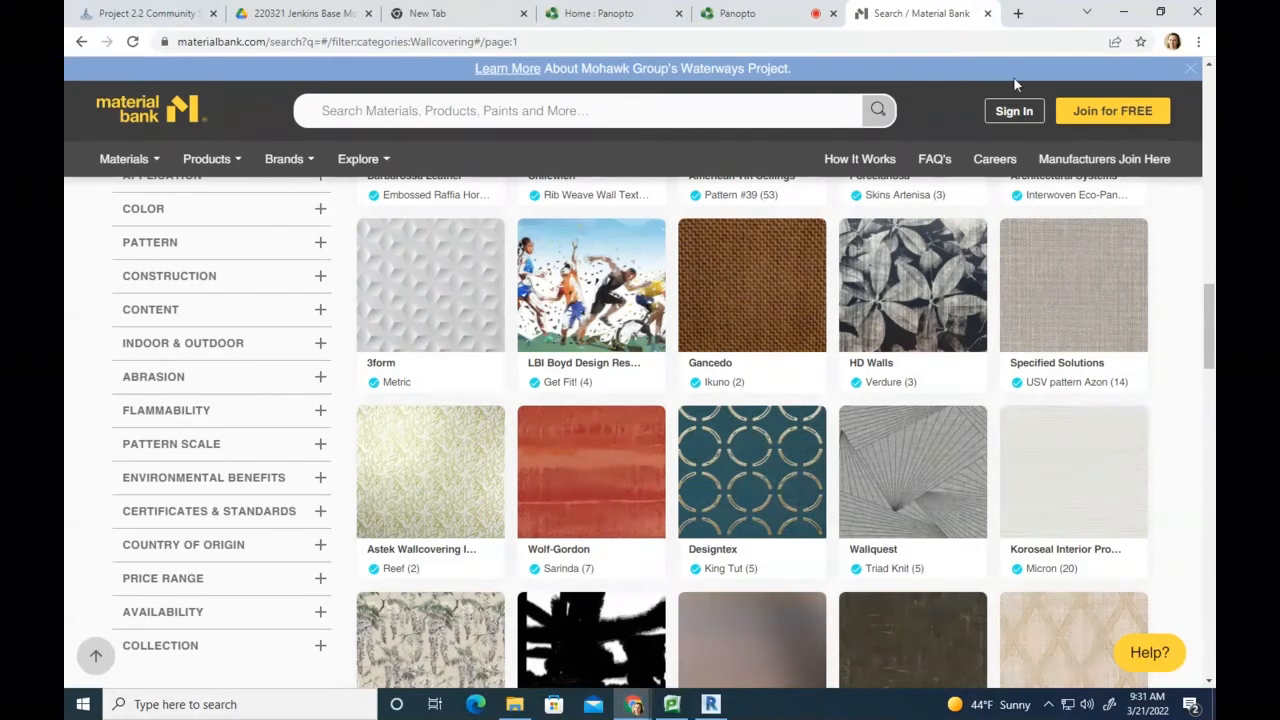
{"action": "left_click", "coordinate": [1105, 110]}
{"action": "left_click", "coordinate": [678, 258]}
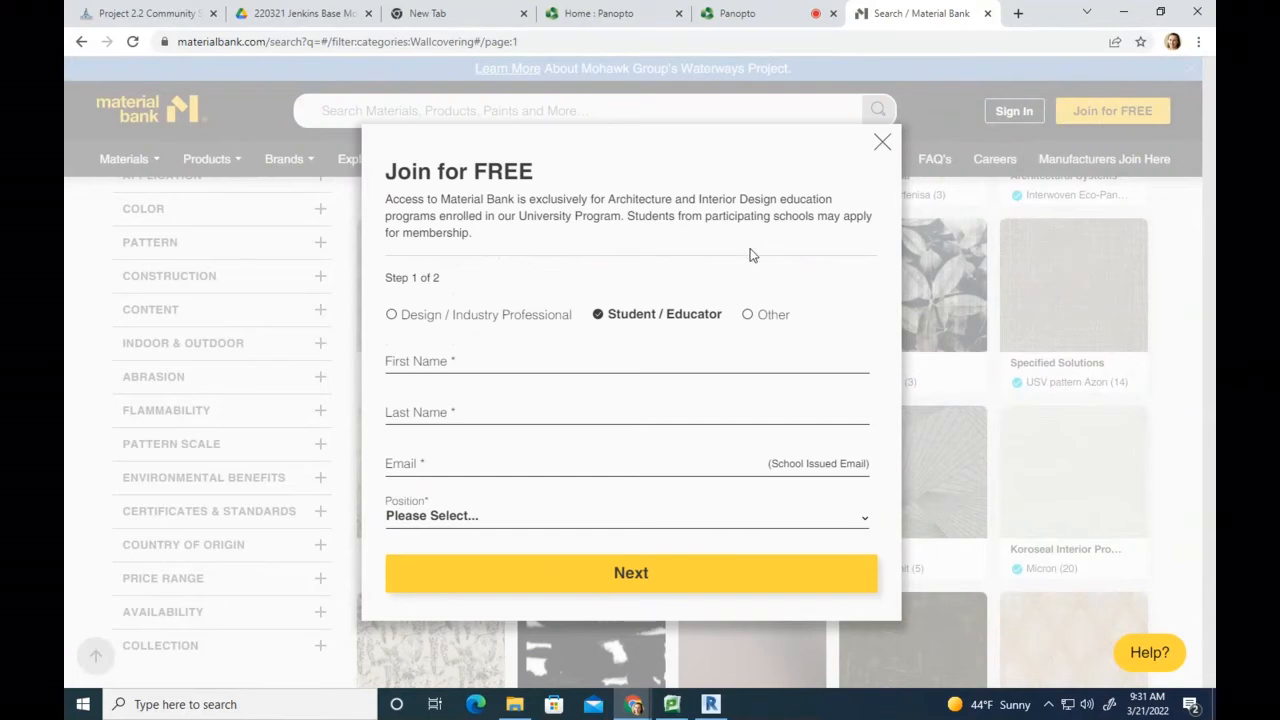
Step: Enter the applicant's first and last name in the sign-up form
{"action": "left_click", "coordinate": [441, 372]}
{"action": "type", "text": "Katgerube"}
{"action": "key", "text": "BackSpace"}
{"action": "key", "text": "BackSpace"}
{"action": "key", "text": "BackSpace"}
{"action": "key", "text": "BackSpace"}
{"action": "key", "text": "BackSpace"}
{"action": "key", "text": "BackSpace"}
{"action": "type", "text": "g=her"}
{"action": "key", "text": "BackSpace"}
{"action": "key", "text": "BackSpace"}
{"action": "key", "text": "BackSpace"}
{"action": "key", "text": "BackSpace"}
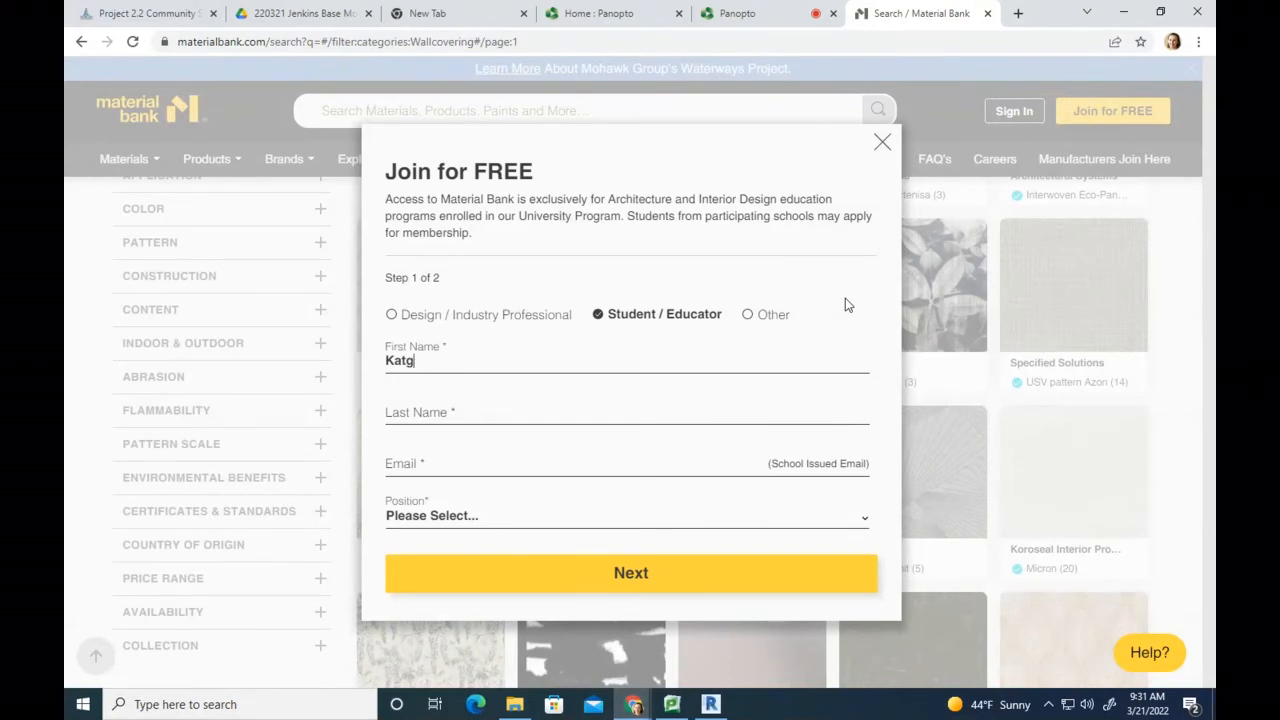
{"action": "type", "text": "herine"}
{"action": "left_click", "coordinate": [495, 420]}
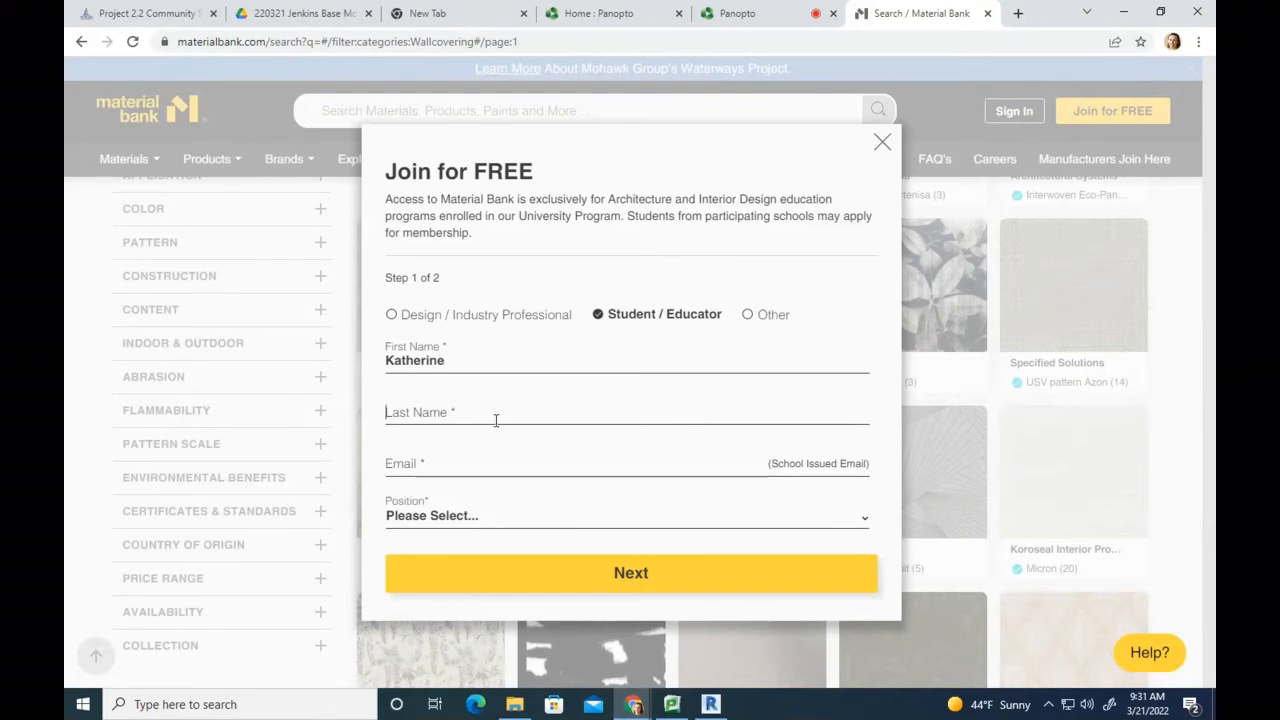
Step: Fill in the school e-mail from the autofill suggestion and choose the applicant's position
{"action": "left_click", "coordinate": [454, 465]}
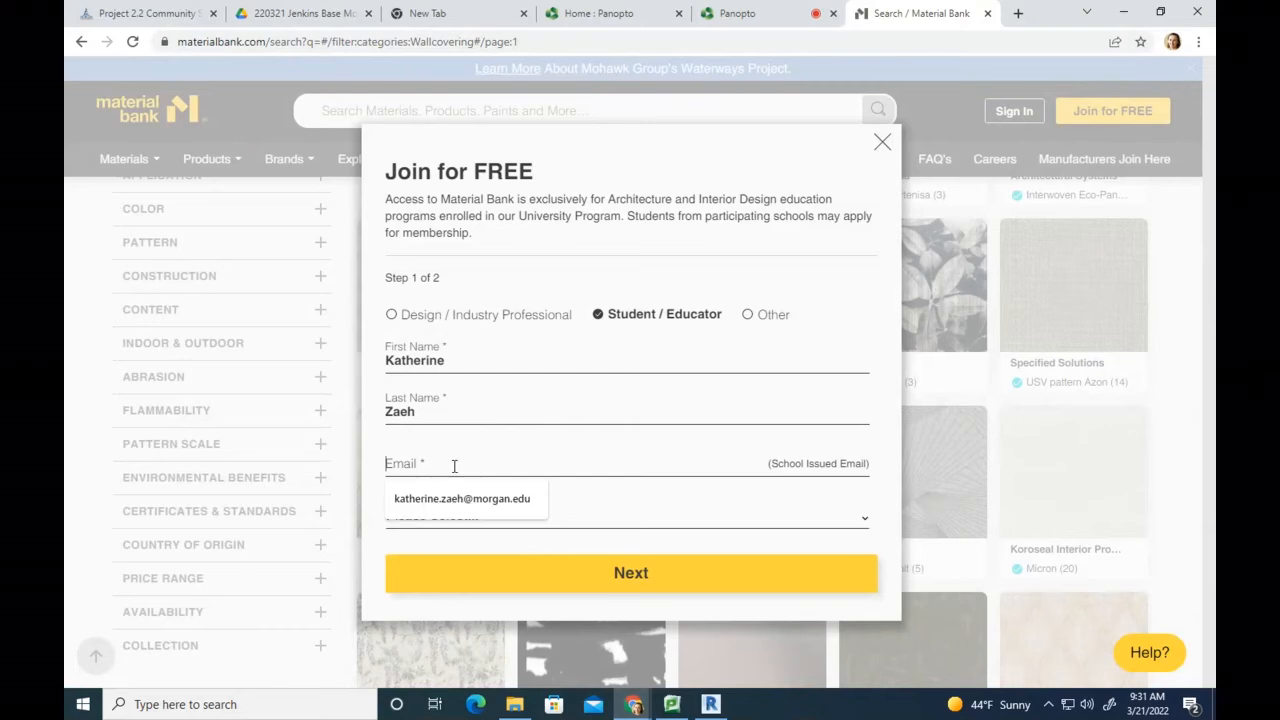
{"action": "left_click", "coordinate": [445, 498]}
{"action": "left_click", "coordinate": [520, 516]}
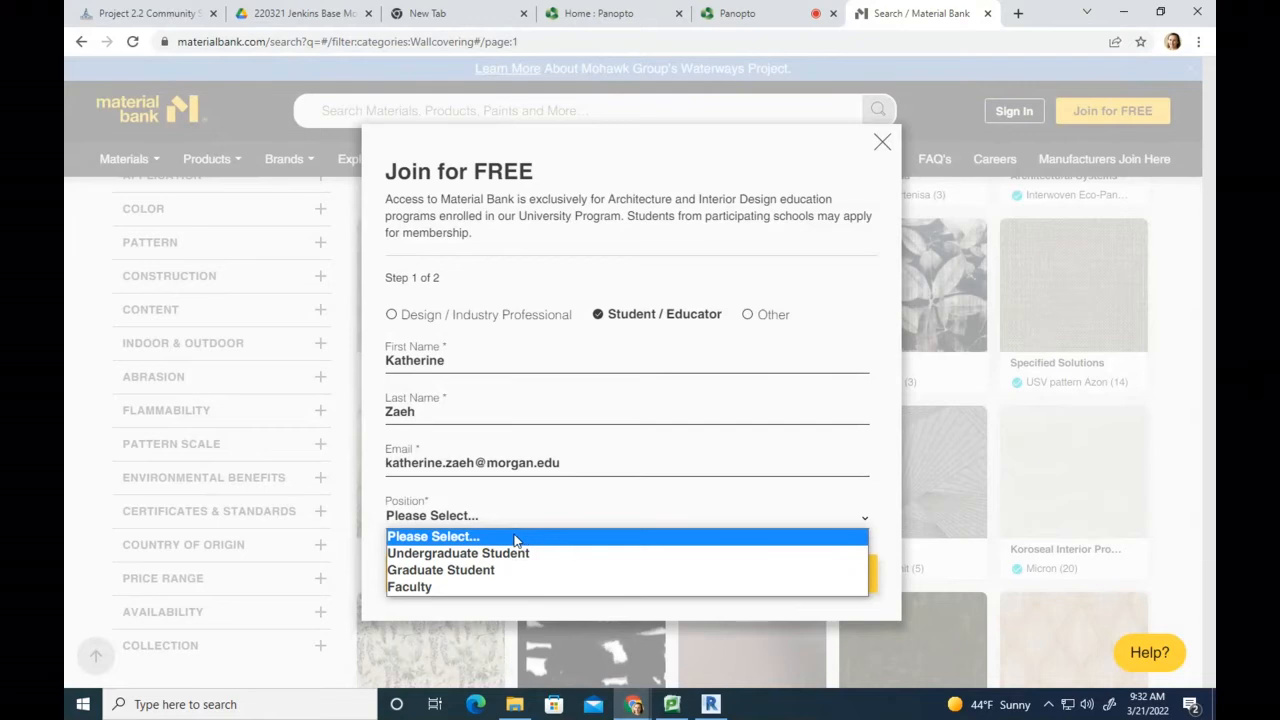
{"action": "left_click", "coordinate": [537, 587]}
Step: Advance to sign-up step 2 and enter Morgan State University as the University/School Name
{"action": "left_click", "coordinate": [580, 570]}
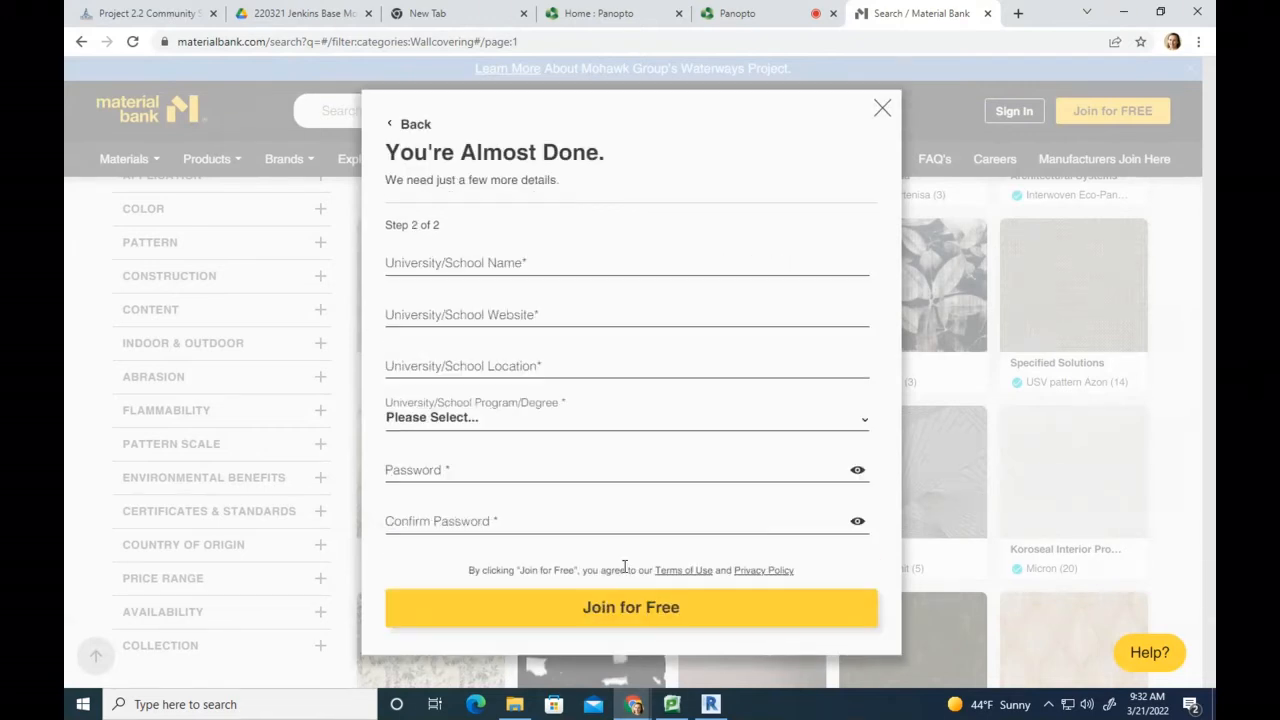
{"action": "left_click", "coordinate": [484, 263]}
{"action": "type", "text": "Morgan State University"}
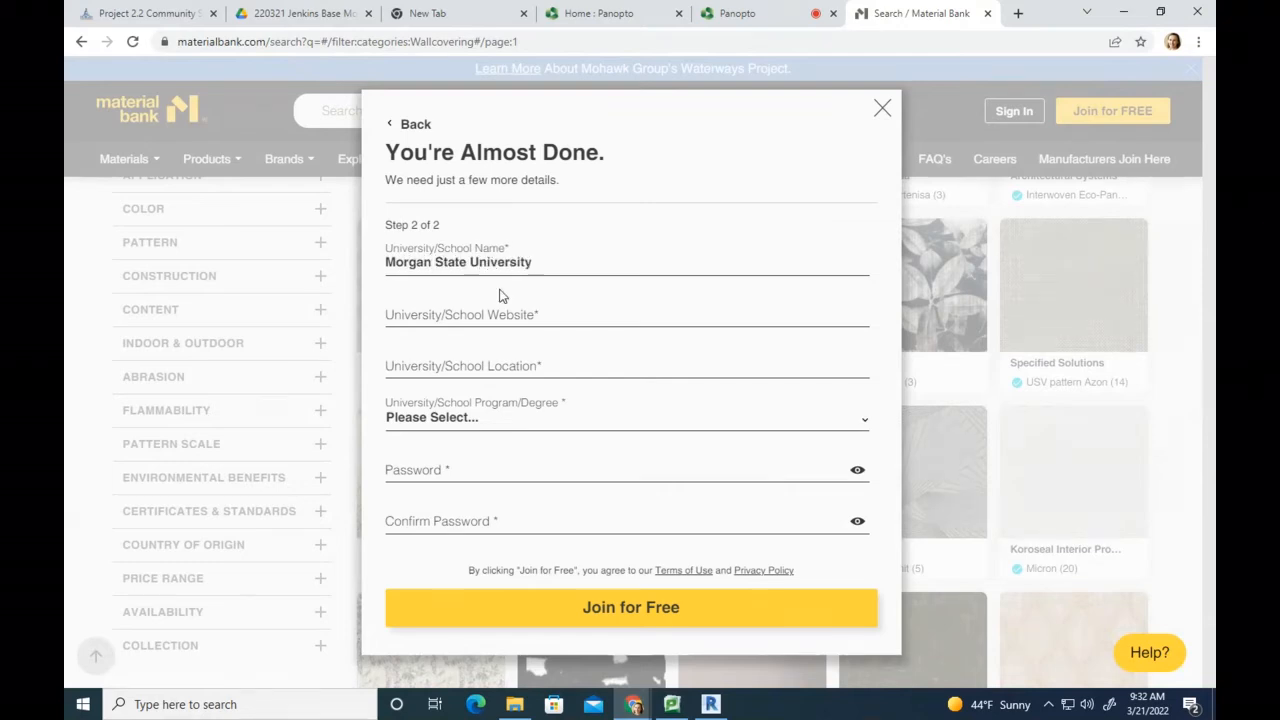
{"action": "left_click", "coordinate": [481, 318]}
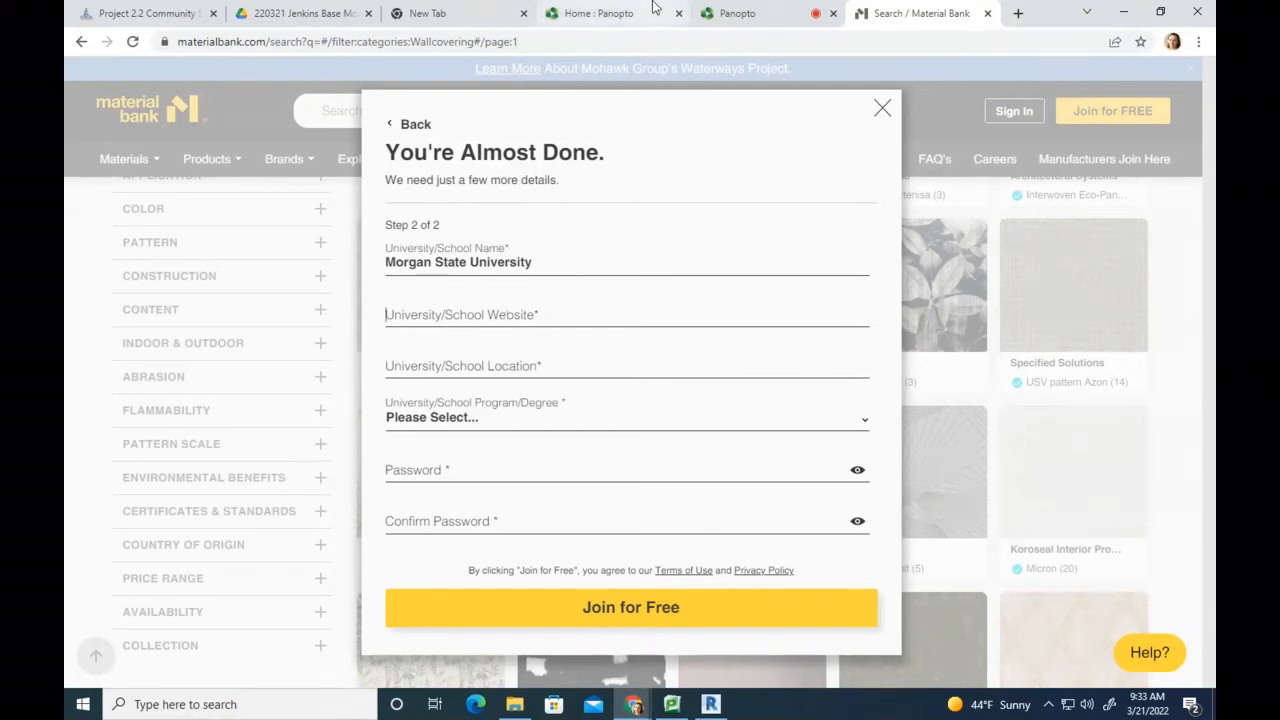
Step: Find Morgan State University on Google, open morgan.edu and copy its address for the form
{"action": "left_click", "coordinate": [1017, 14]}
{"action": "type", "text": "morgan"}
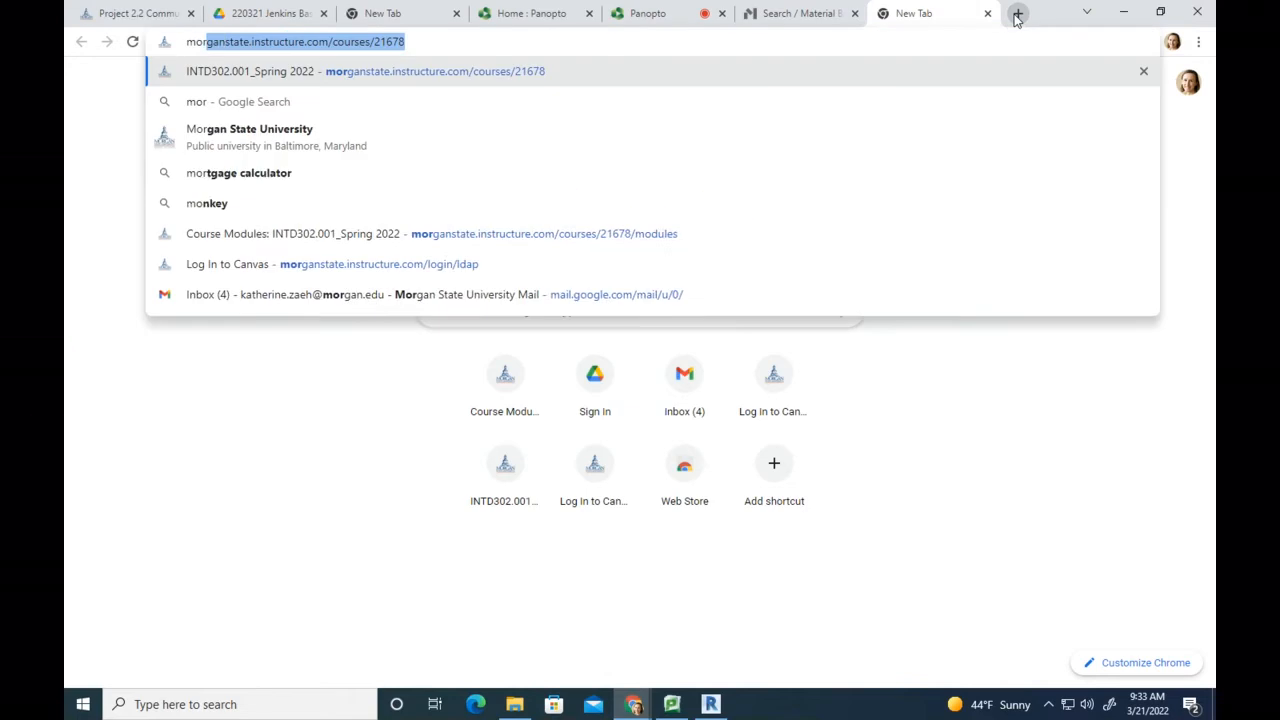
{"action": "type", "text": "state.edu"}
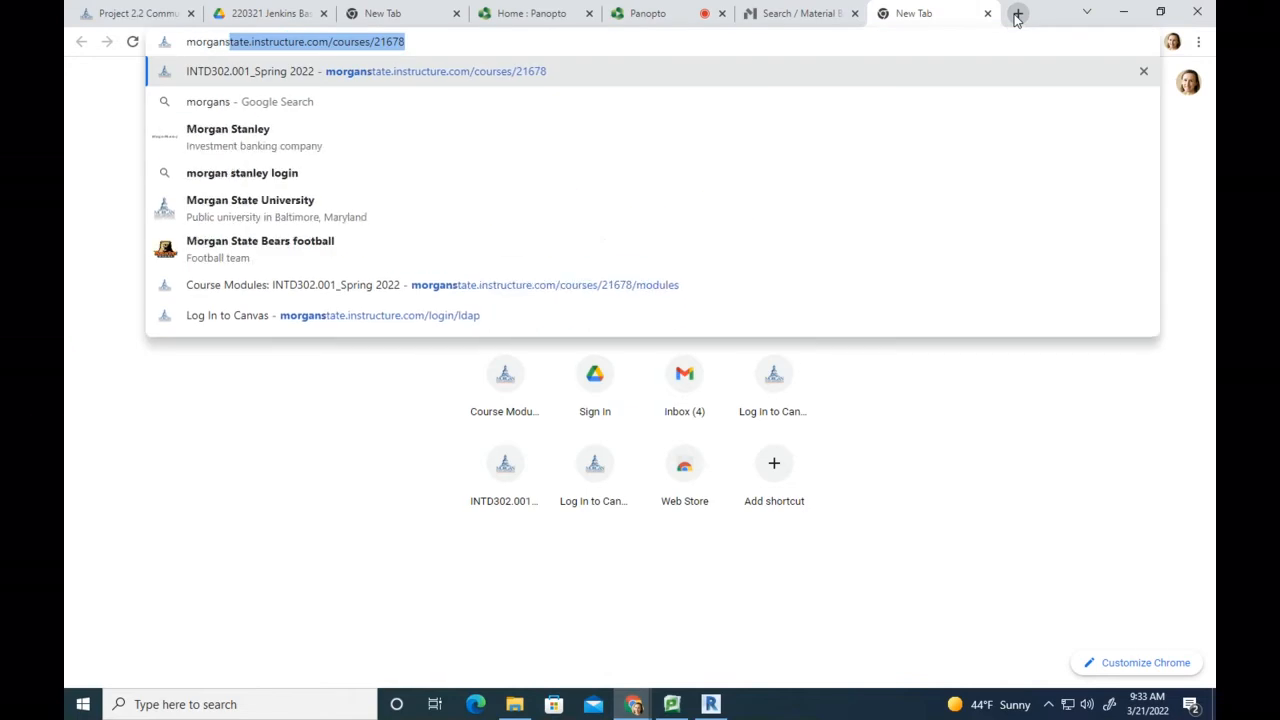
{"action": "key", "text": "BackSpace"}
{"action": "type", "text": "u"}
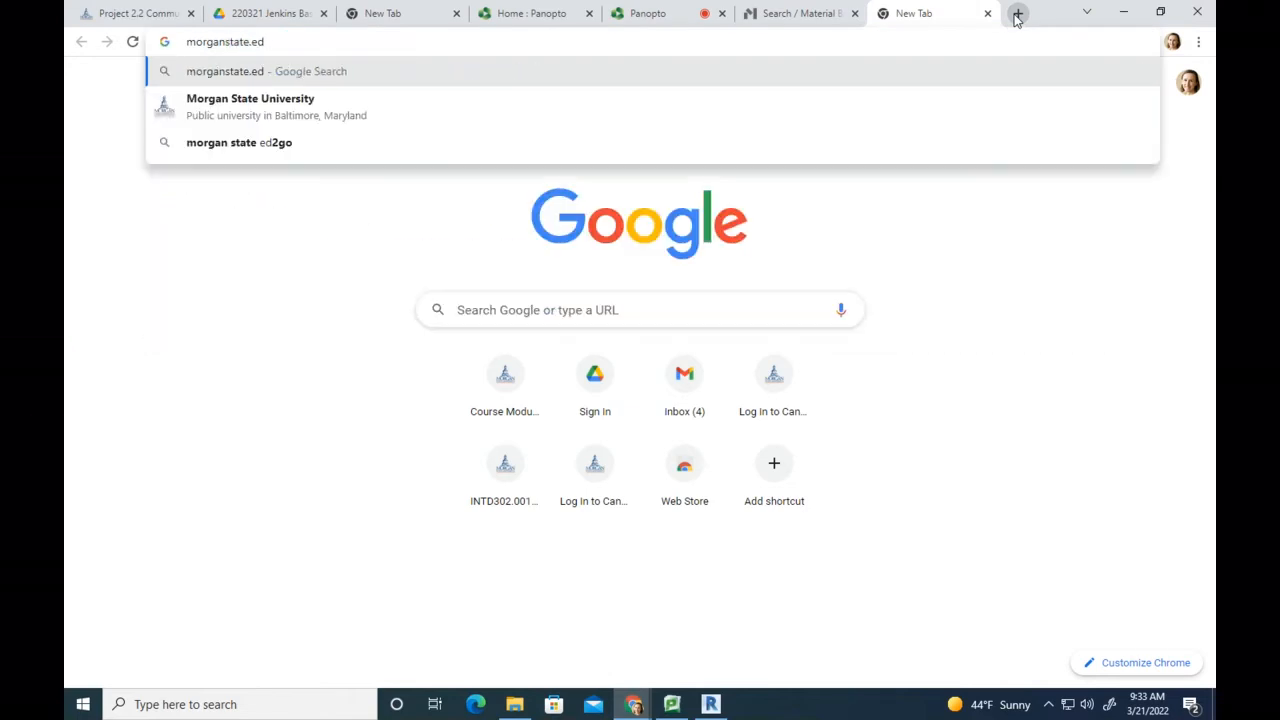
{"action": "key", "text": "Return"}
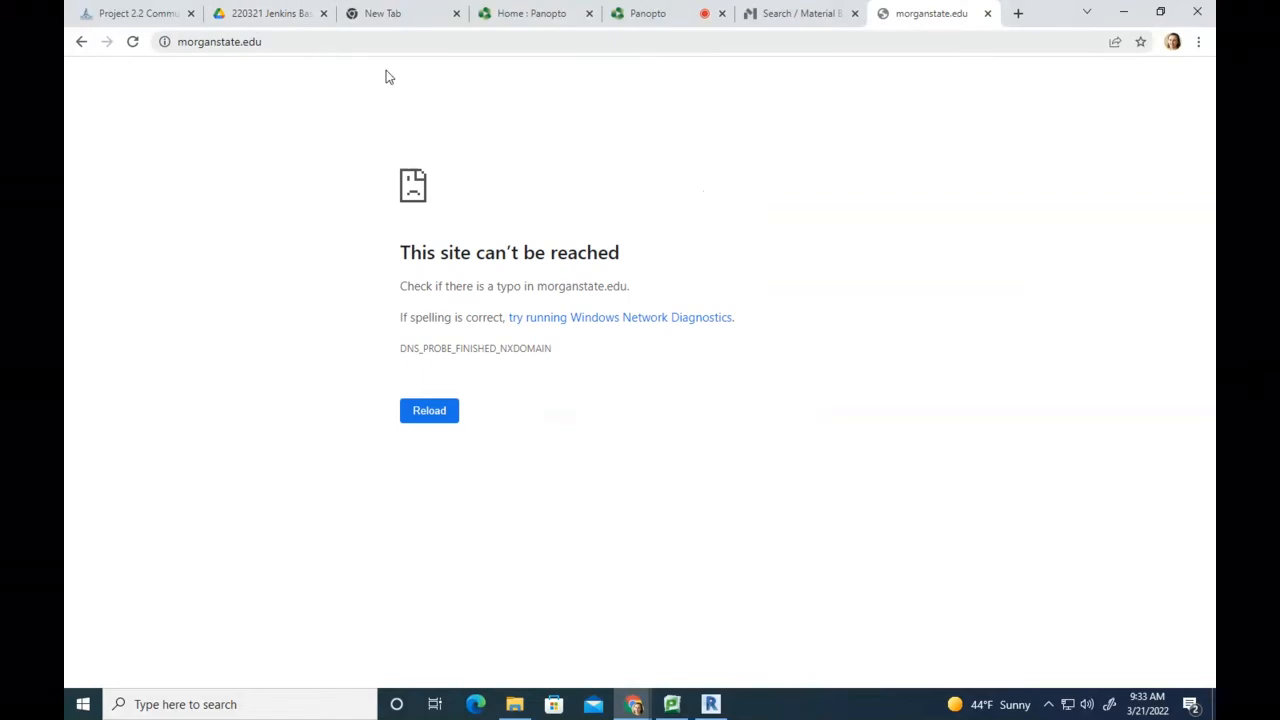
{"action": "left_click", "coordinate": [298, 42]}
{"action": "type", "text": "morgan state un"}
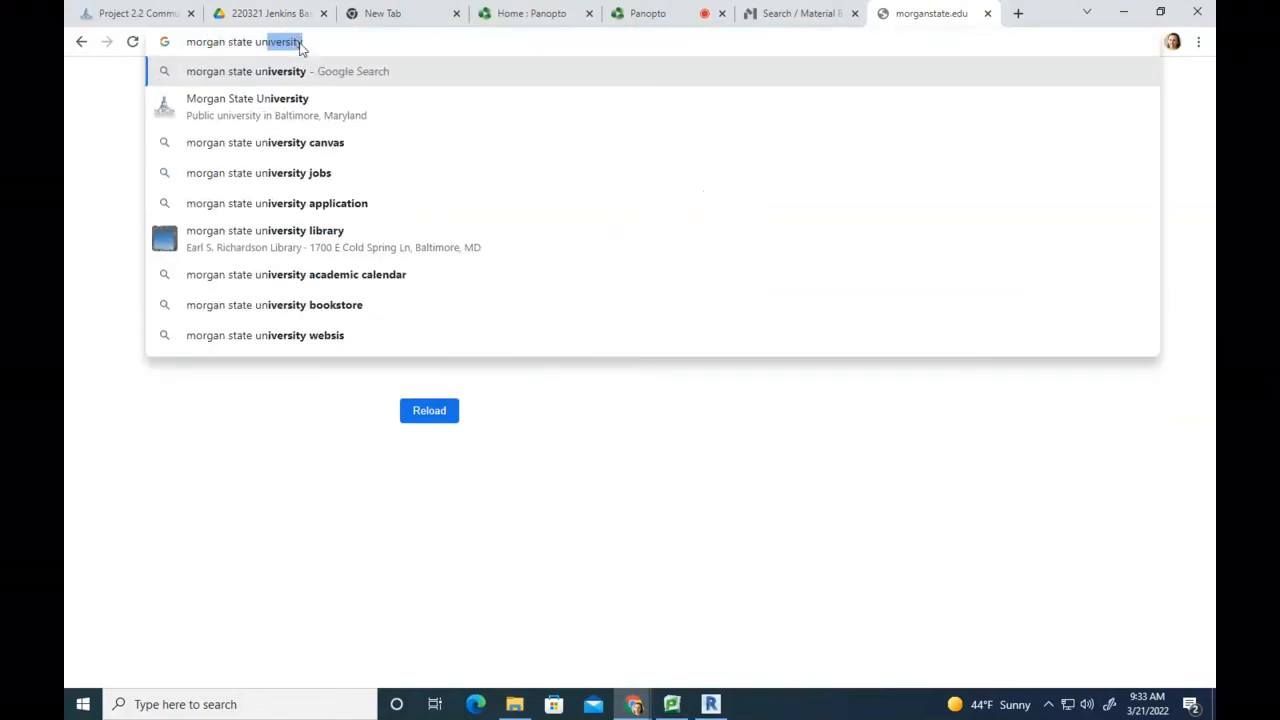
{"action": "left_click", "coordinate": [297, 108]}
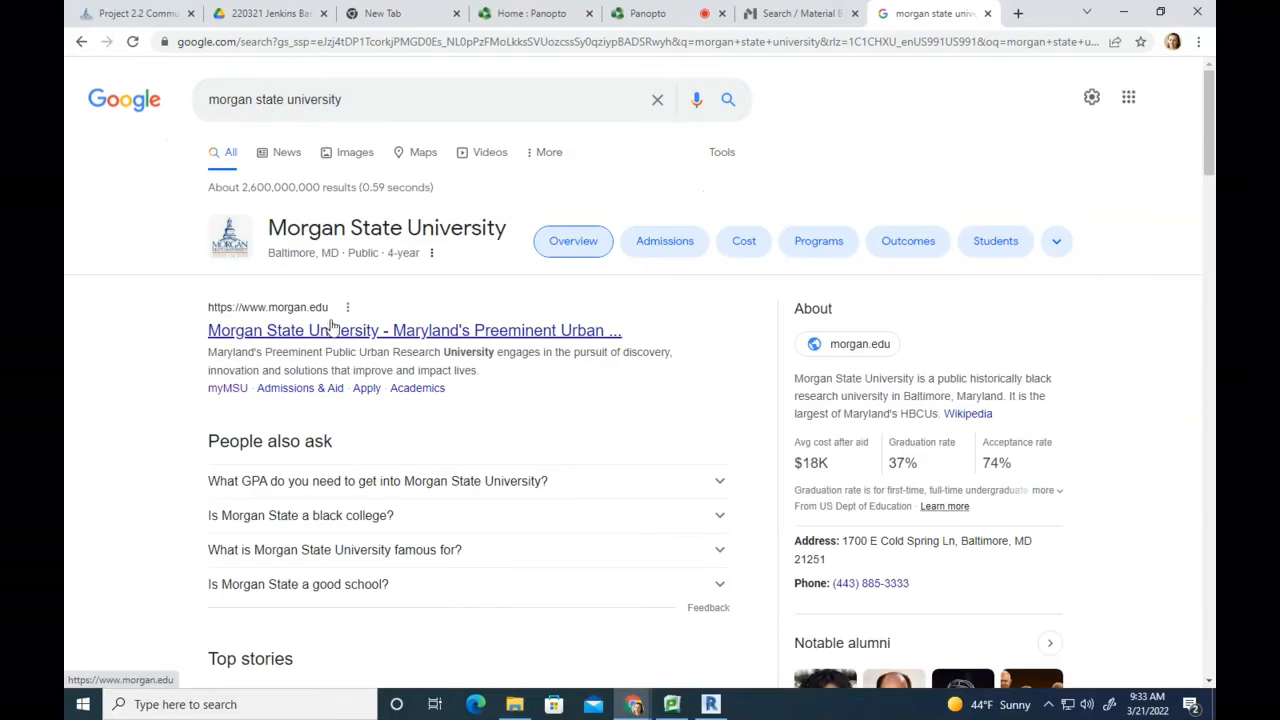
{"action": "left_click", "coordinate": [330, 332]}
{"action": "left_click", "coordinate": [249, 41]}
{"action": "key", "text": "ctrl+c"}
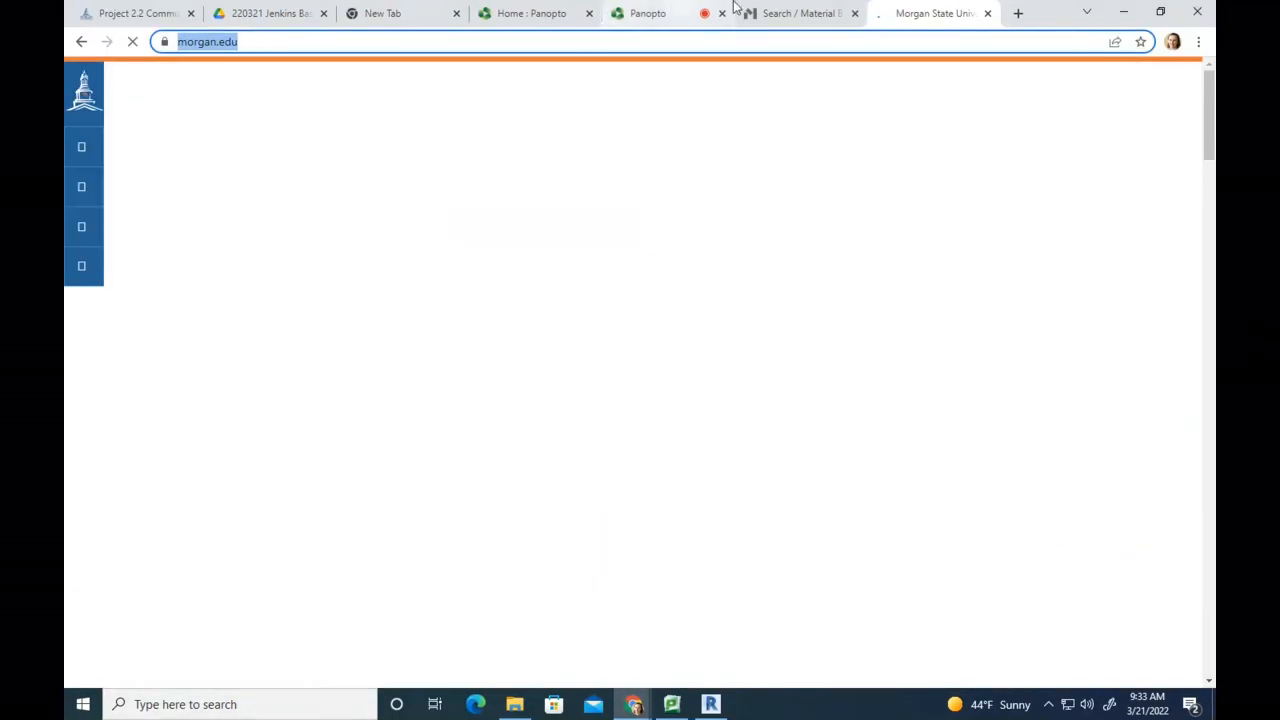
{"action": "left_click", "coordinate": [791, 15]}
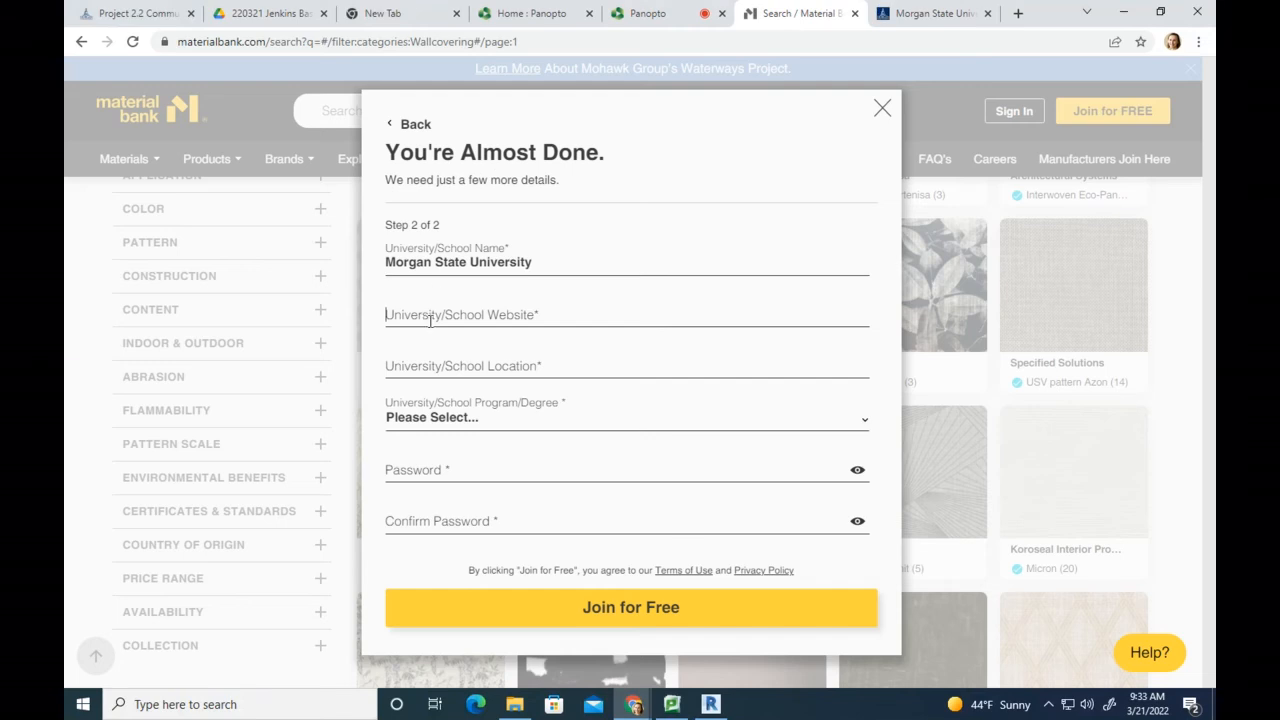
Step: Paste the morgan.edu URL, enter Baltimore, Maryland, and choose Interior Architecture as the program
{"action": "key", "text": "ctrl+v"}
{"action": "type", "text": "B"}
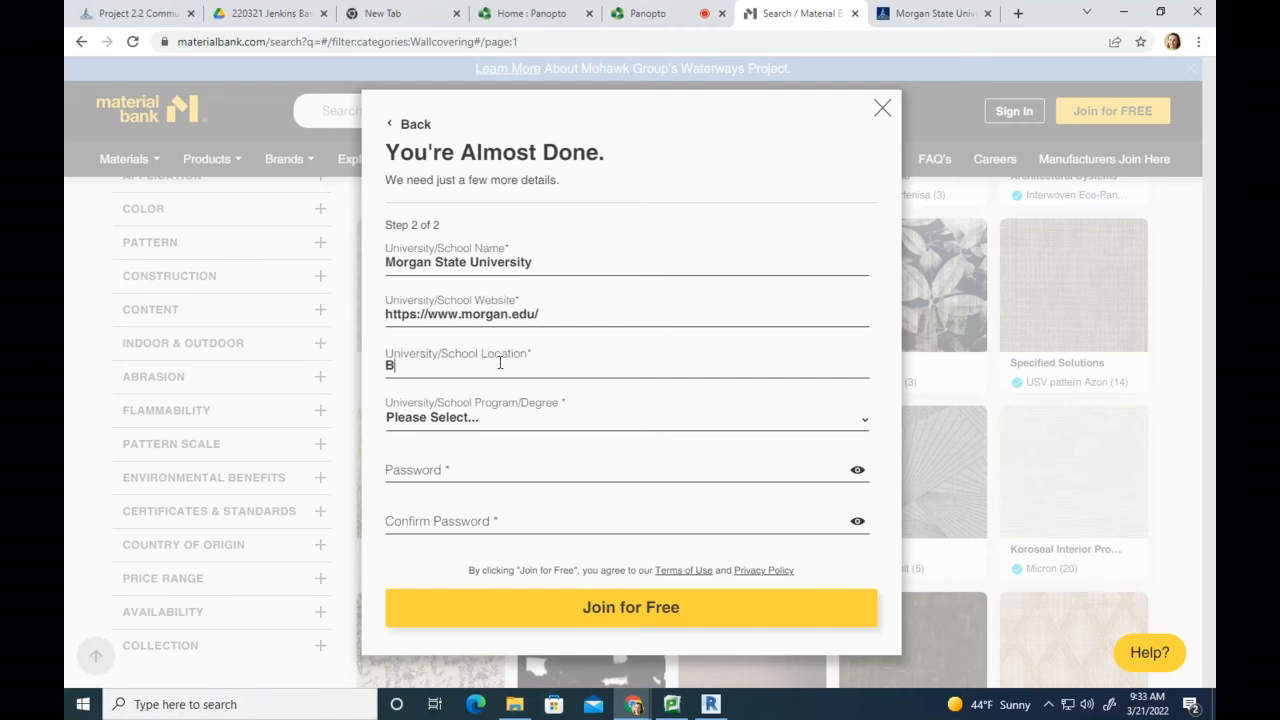
{"action": "type", "text": "as;ltimo"}
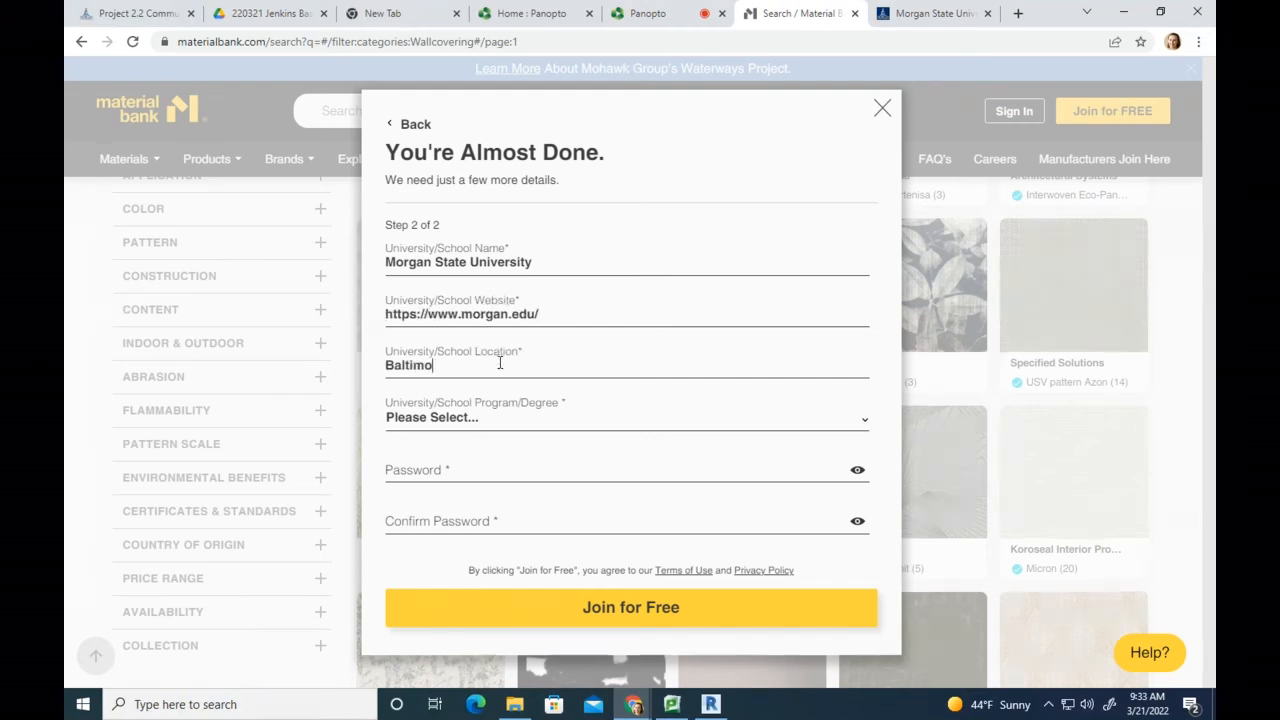
{"action": "type", "text": "re, Mary;landand"}
{"action": "left_click", "coordinate": [545, 417]}
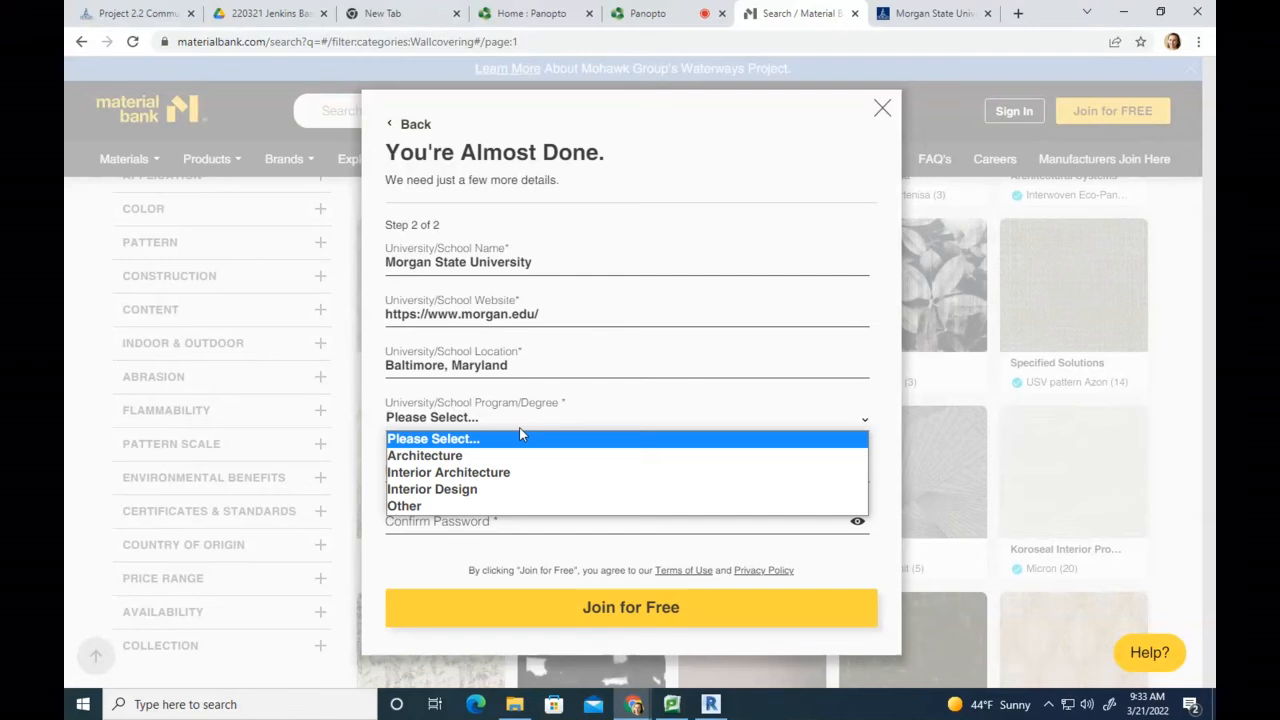
{"action": "left_click", "coordinate": [496, 478]}
Step: Enter and confirm the account password, then submit the Join for Free form
{"action": "left_click", "coordinate": [424, 469]}
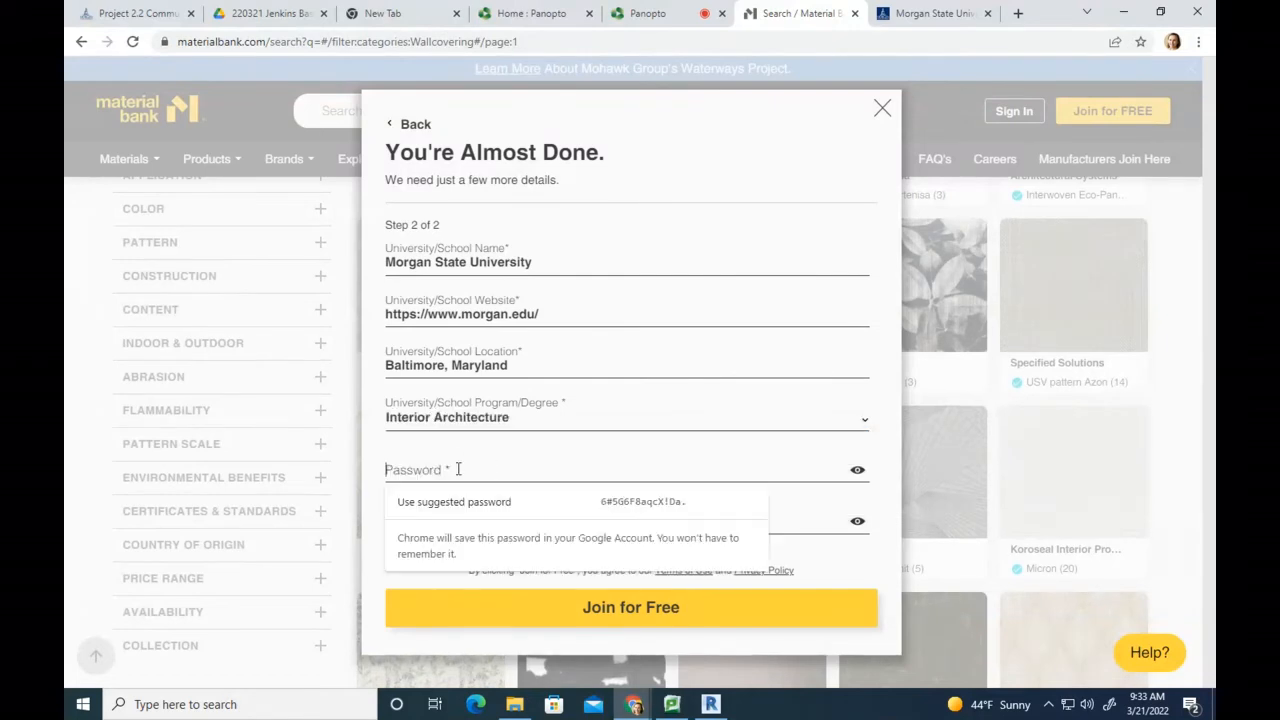
{"action": "type", "text": "*******"}
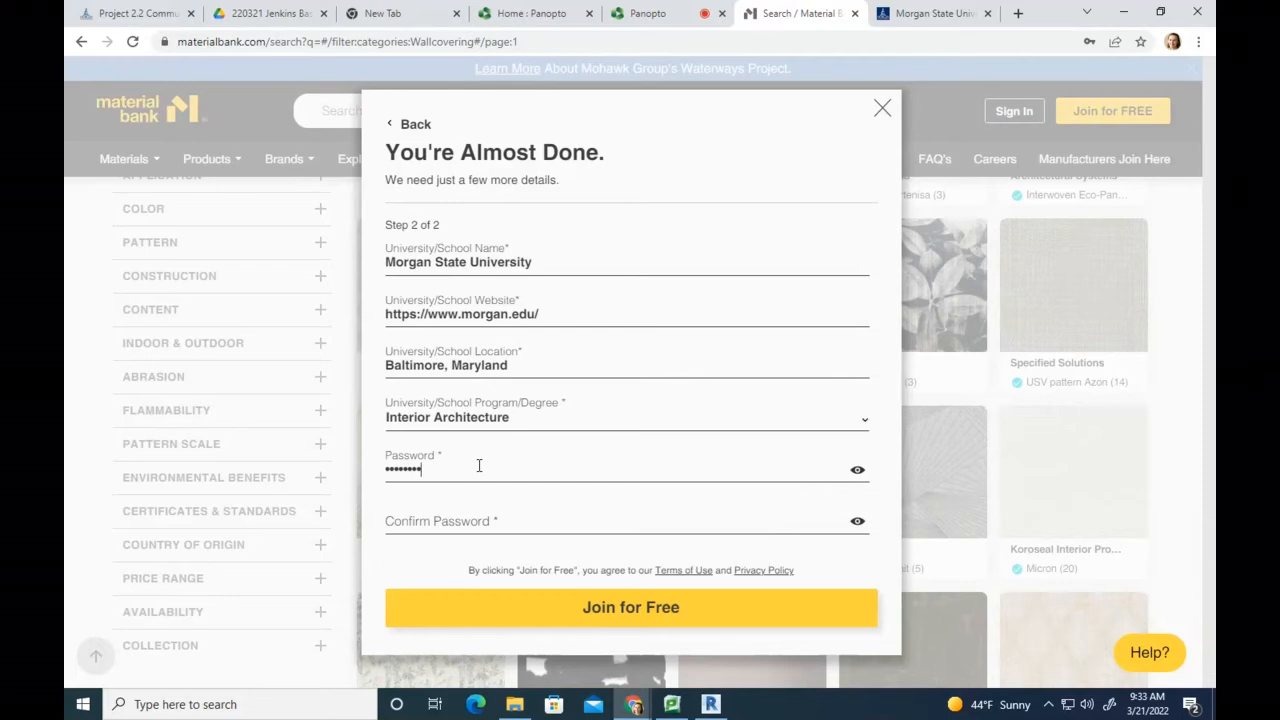
{"action": "type", "text": "**********"}
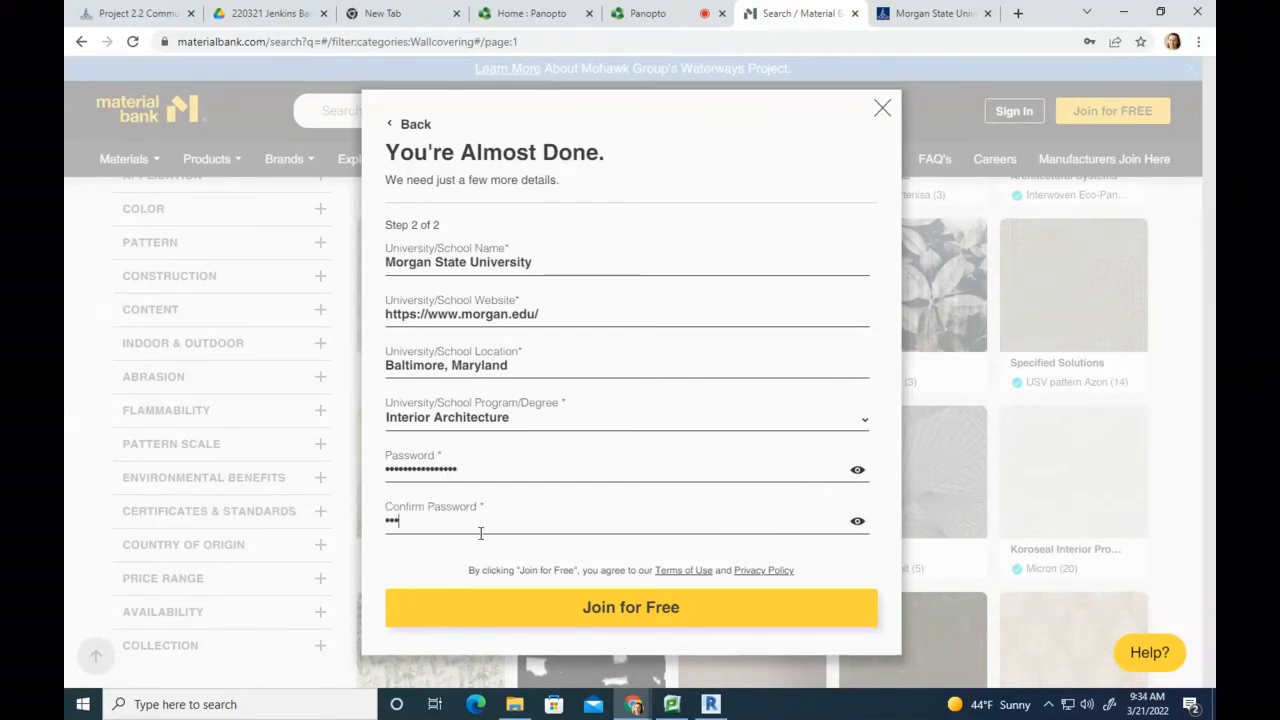
{"action": "type", "text": "***"}
{"action": "left_click", "coordinate": [639, 607]}
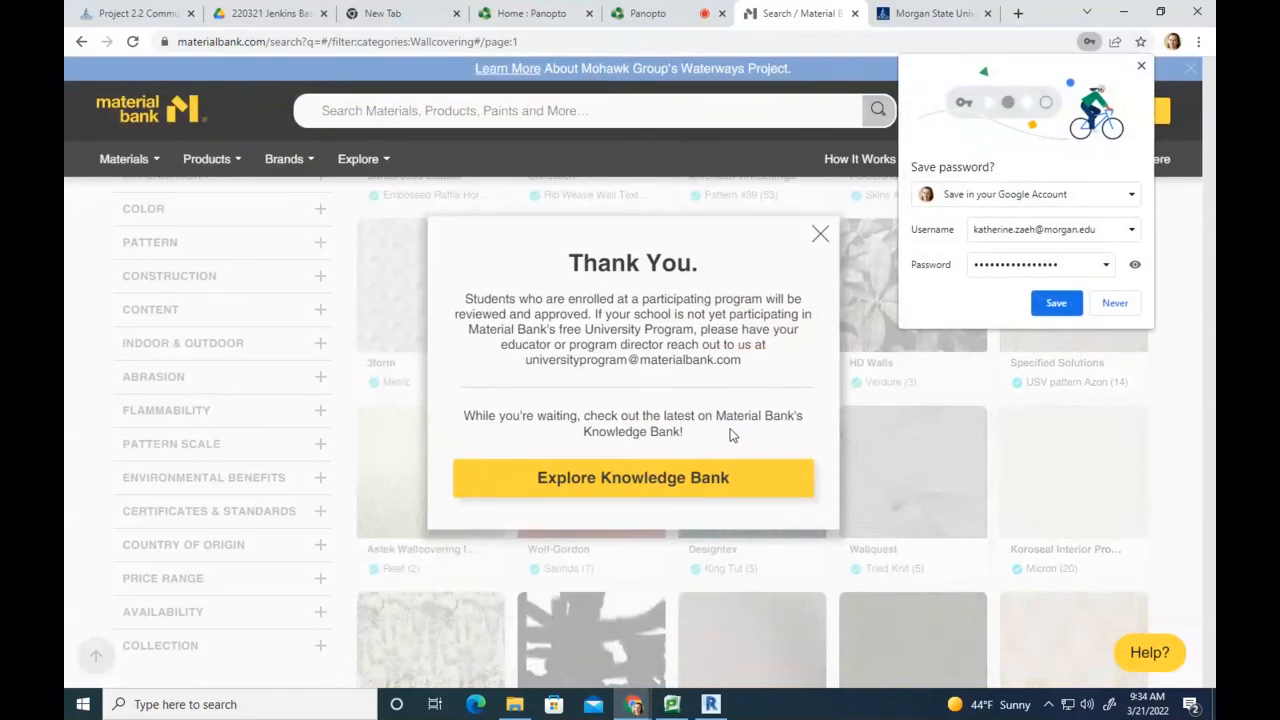
Step: Open Material Bank's Knowledge Bank, close its login and save-password pop-ups, then return to the Jenkins Base Model Drive folder
{"action": "left_click", "coordinate": [699, 482]}
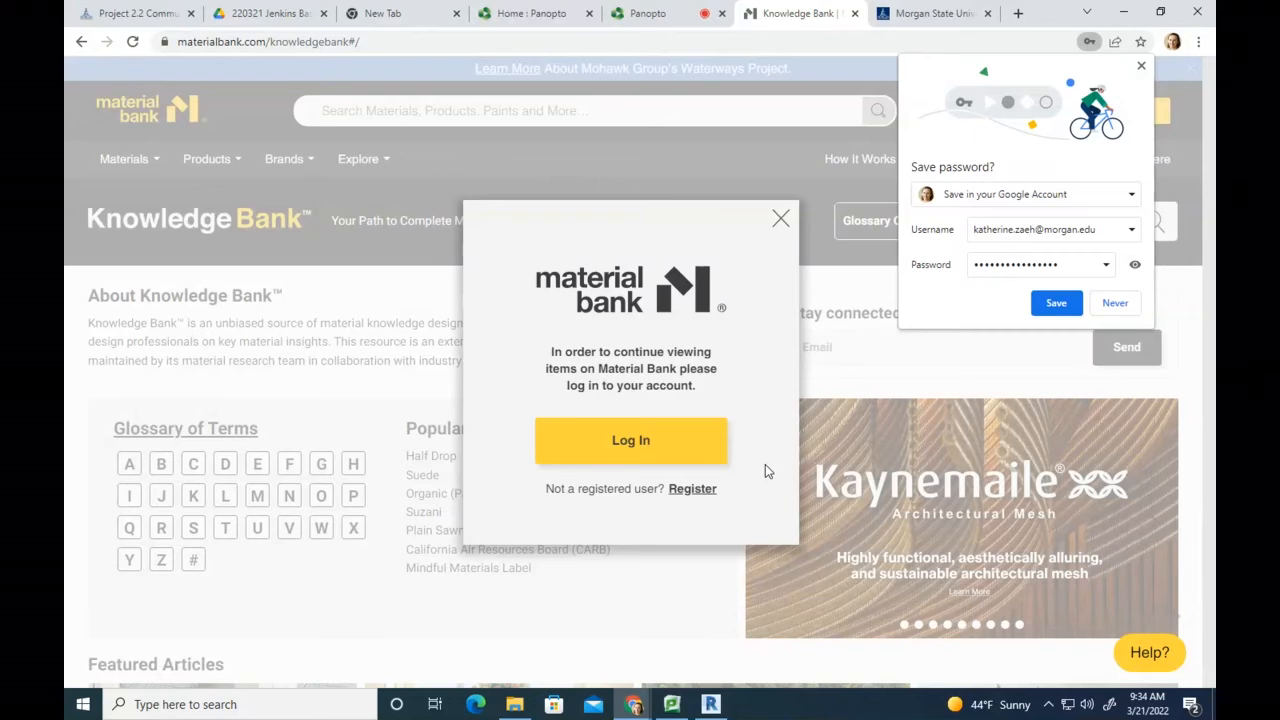
{"action": "left_click", "coordinate": [777, 229]}
{"action": "left_click", "coordinate": [1141, 66]}
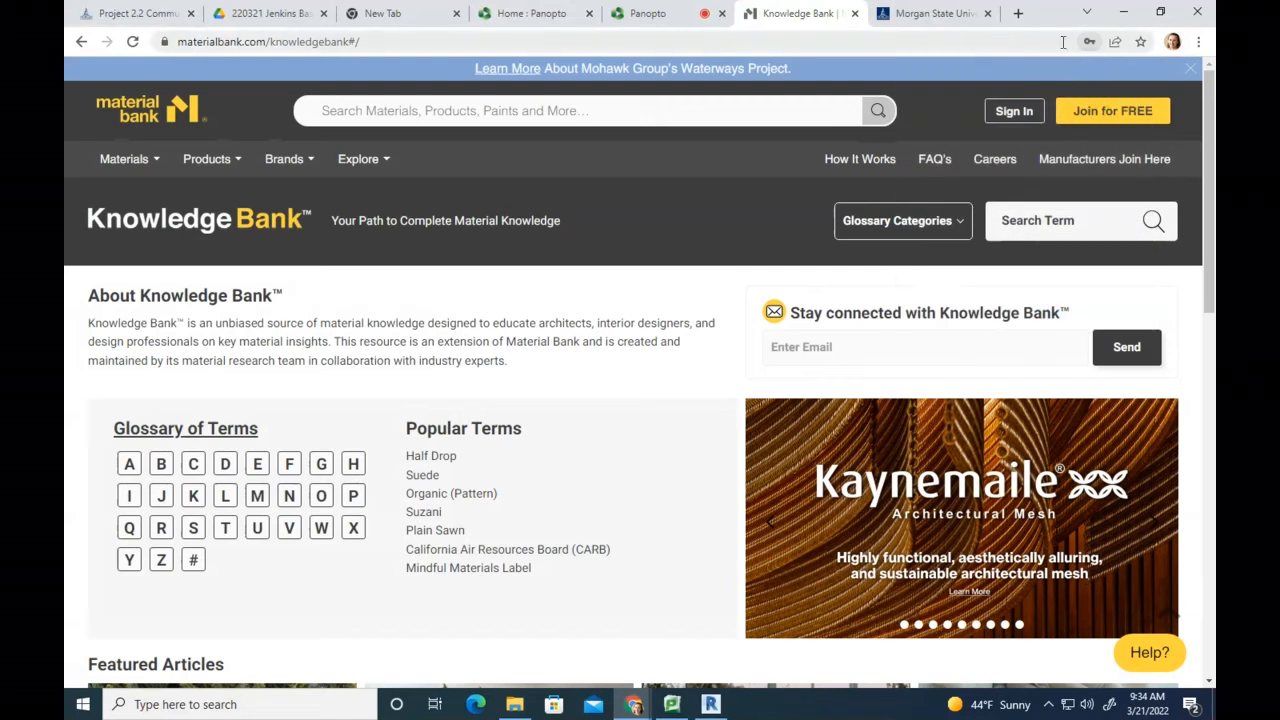
{"action": "left_click", "coordinate": [123, 14]}
{"action": "left_click", "coordinate": [275, 8]}
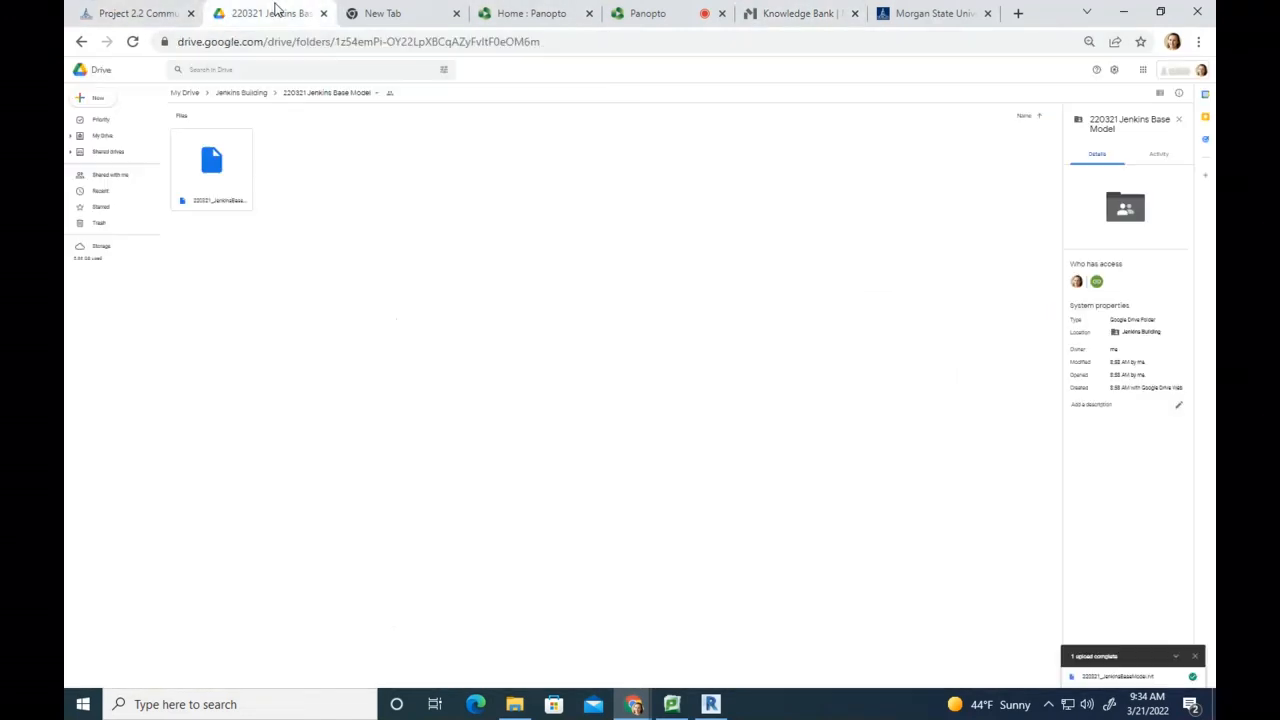
Step: Cycle through the Knowledge Bank, Morgan State and Drive tabs, ending on the project brief PDF
{"action": "left_click", "coordinate": [815, 14]}
{"action": "left_click", "coordinate": [925, 13]}
{"action": "left_click", "coordinate": [118, 14]}
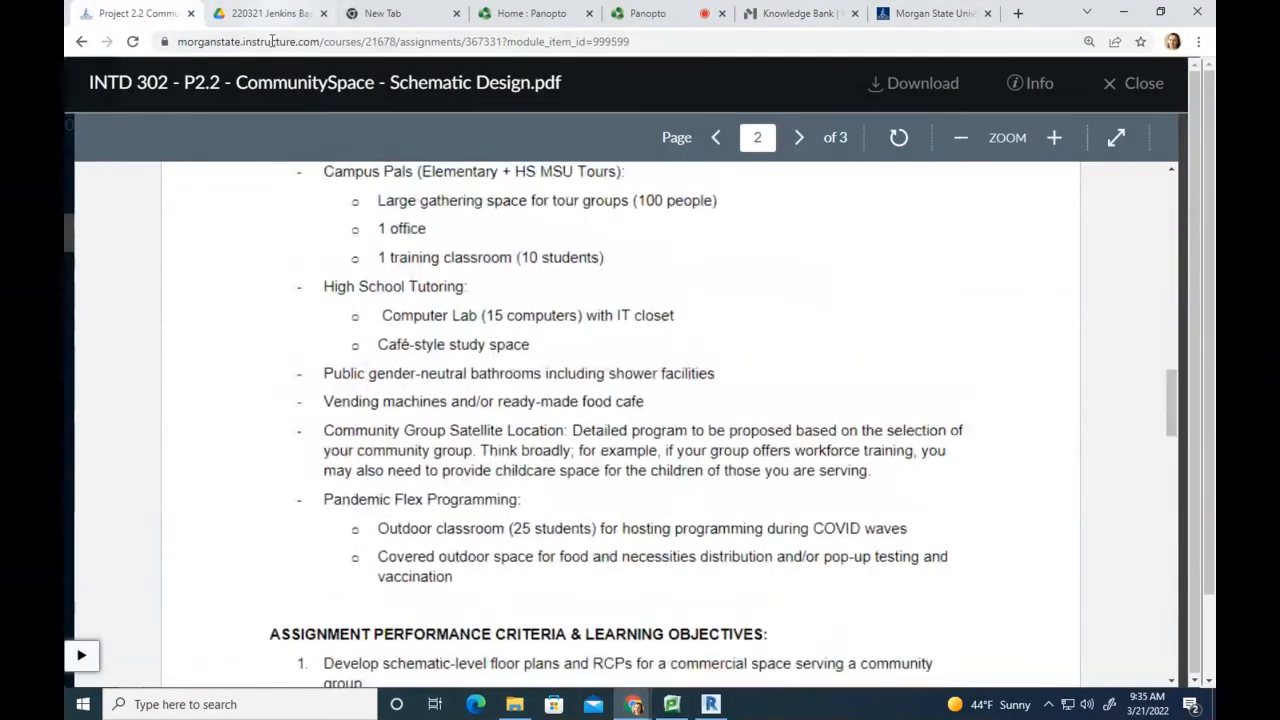
{"action": "left_click", "coordinate": [295, 10]}
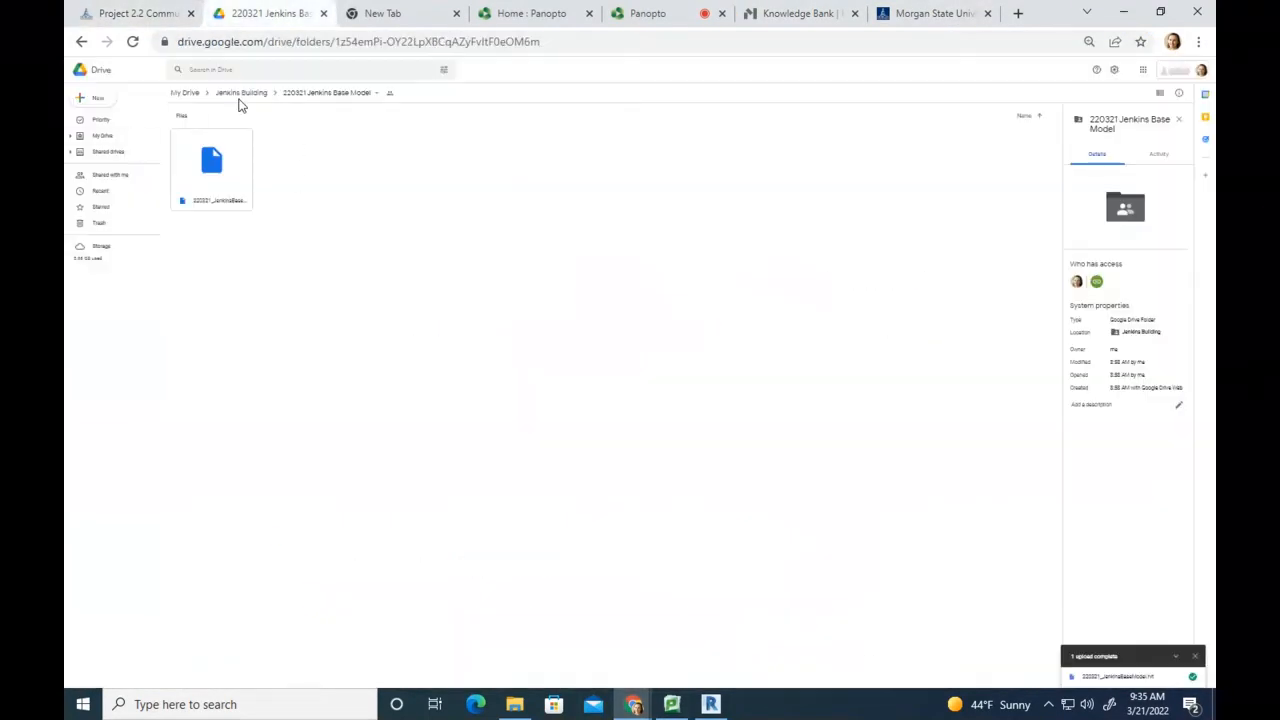
{"action": "left_click", "coordinate": [140, 13]}
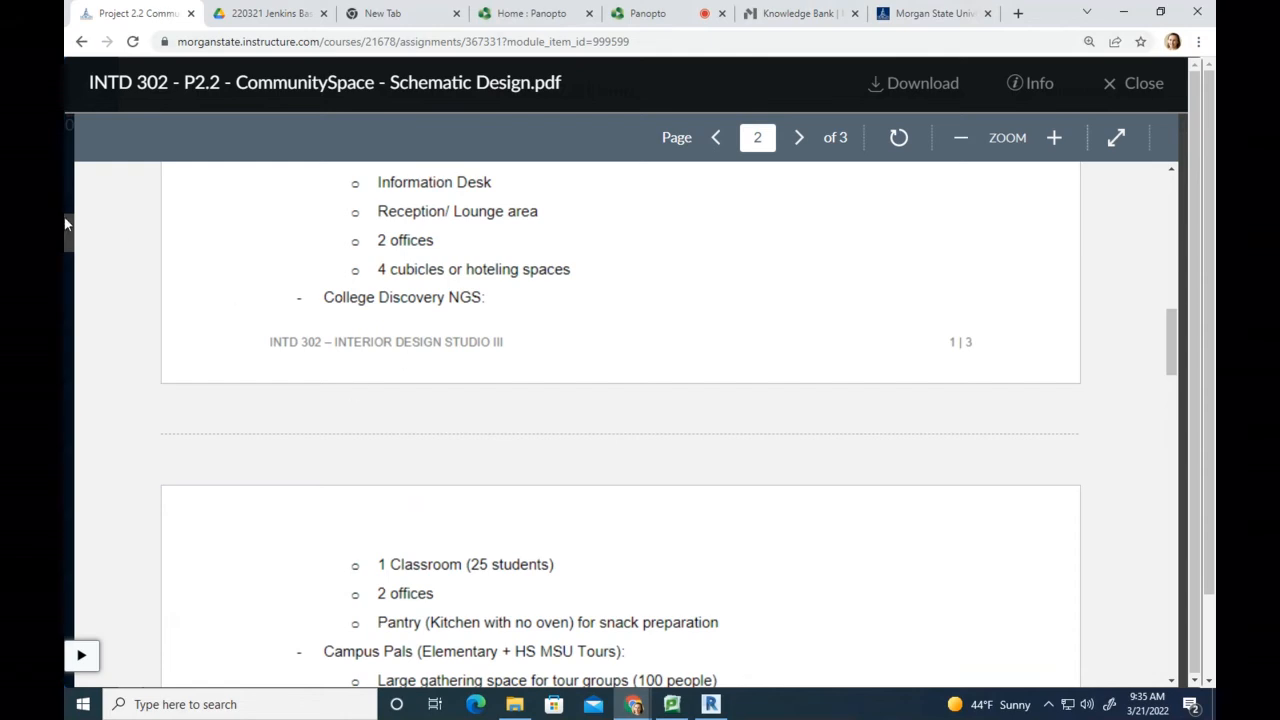
Step: Return to the course Modules page and start adding an item to the Project 2.2 module
{"action": "left_click", "coordinate": [81, 43]}
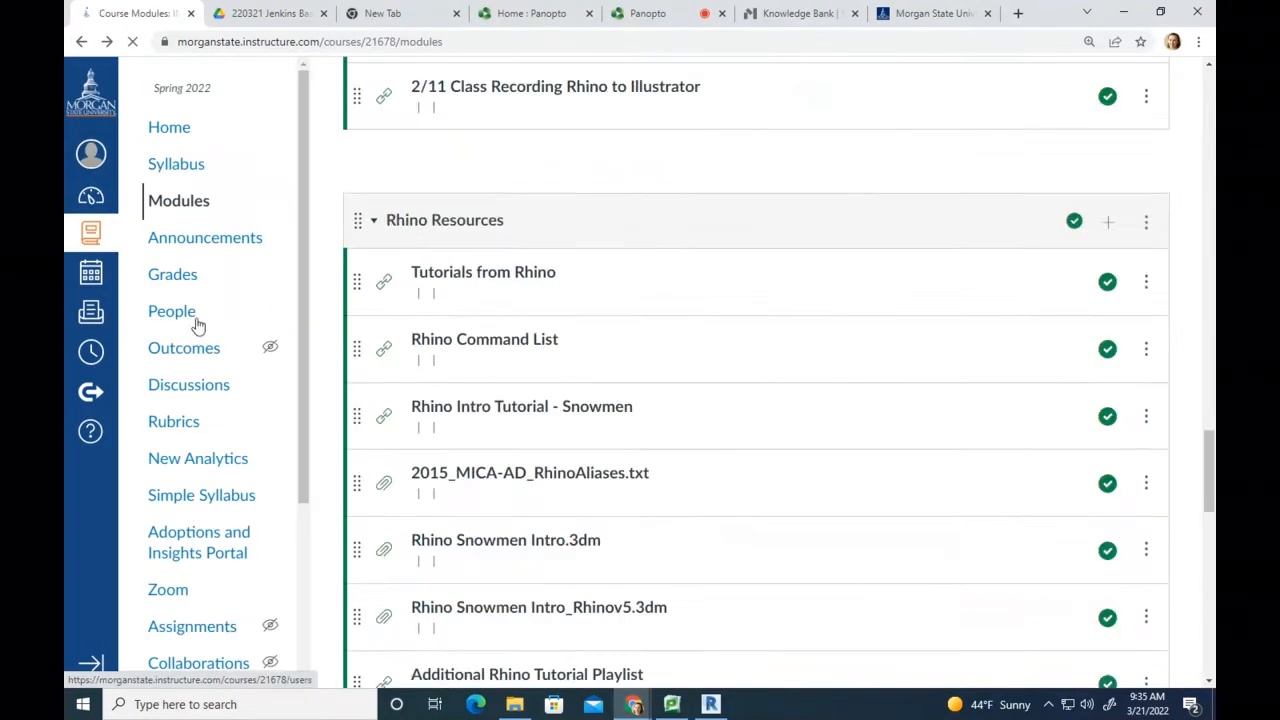
{"action": "left_click", "coordinate": [208, 202]}
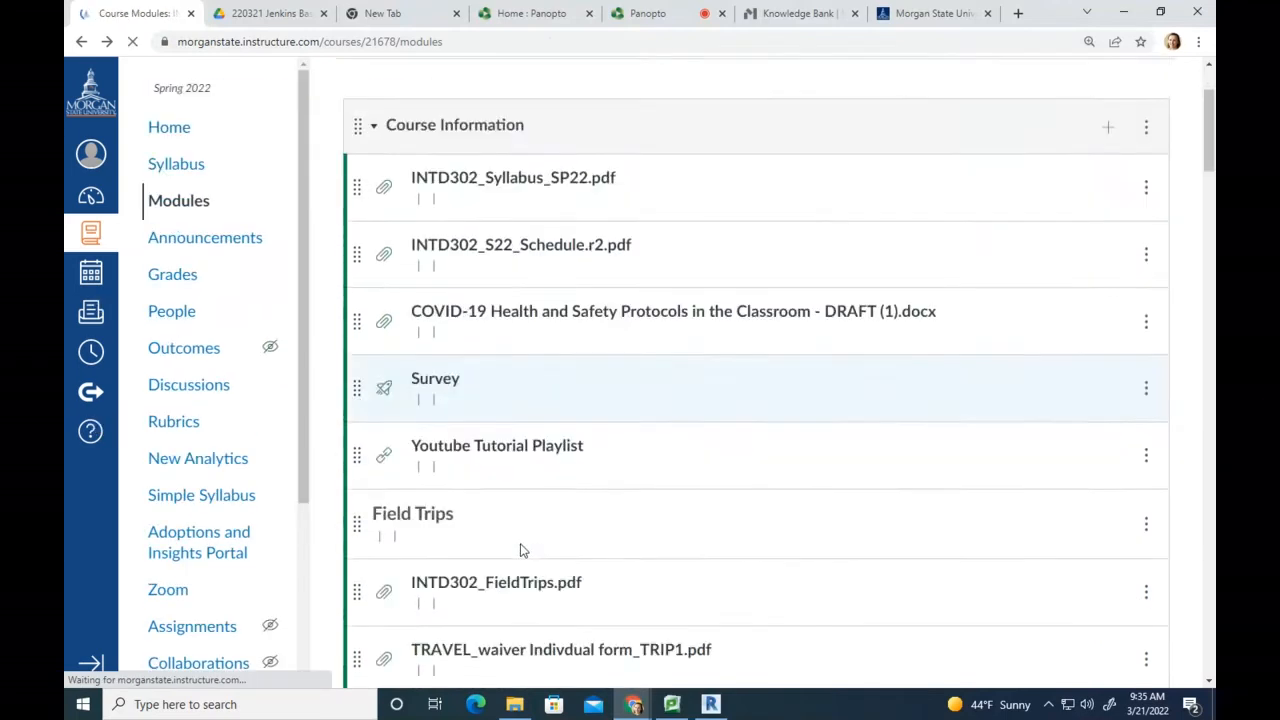
{"action": "scroll", "coordinate": [540, 540], "scroll_direction": "down", "scroll_amount": 20}
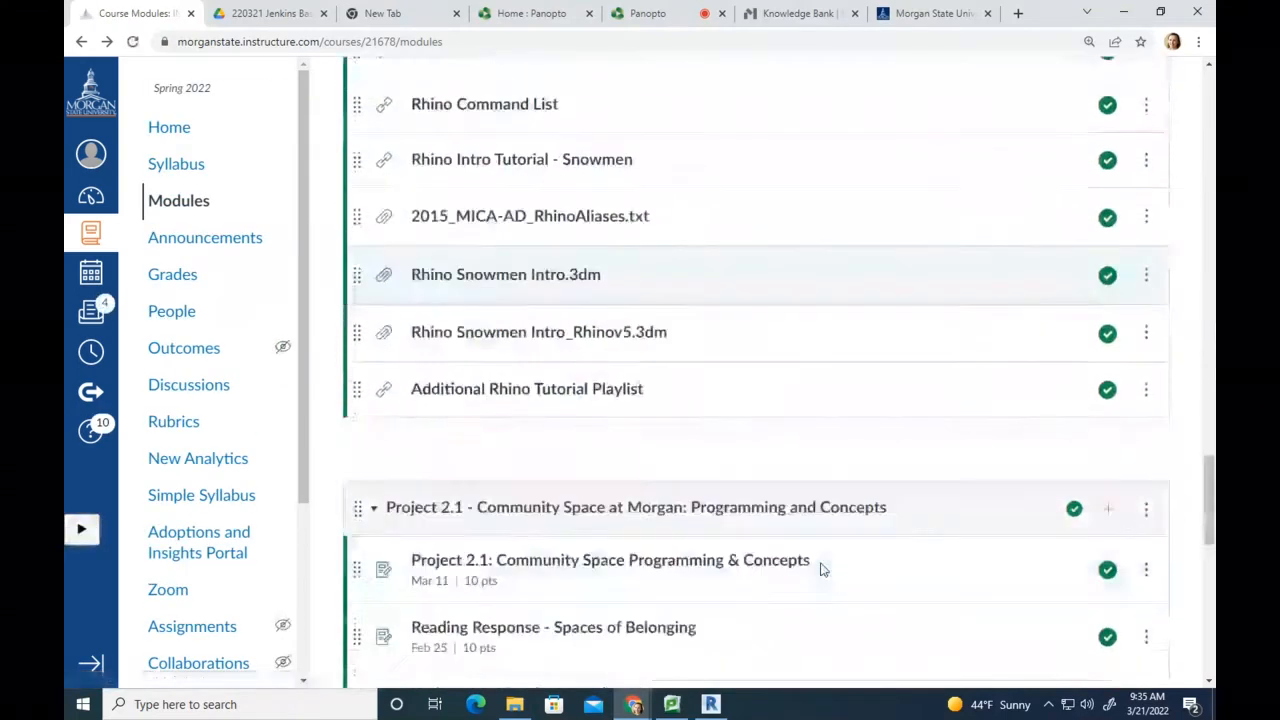
{"action": "scroll", "coordinate": [834, 551], "scroll_direction": "down", "scroll_amount": 3}
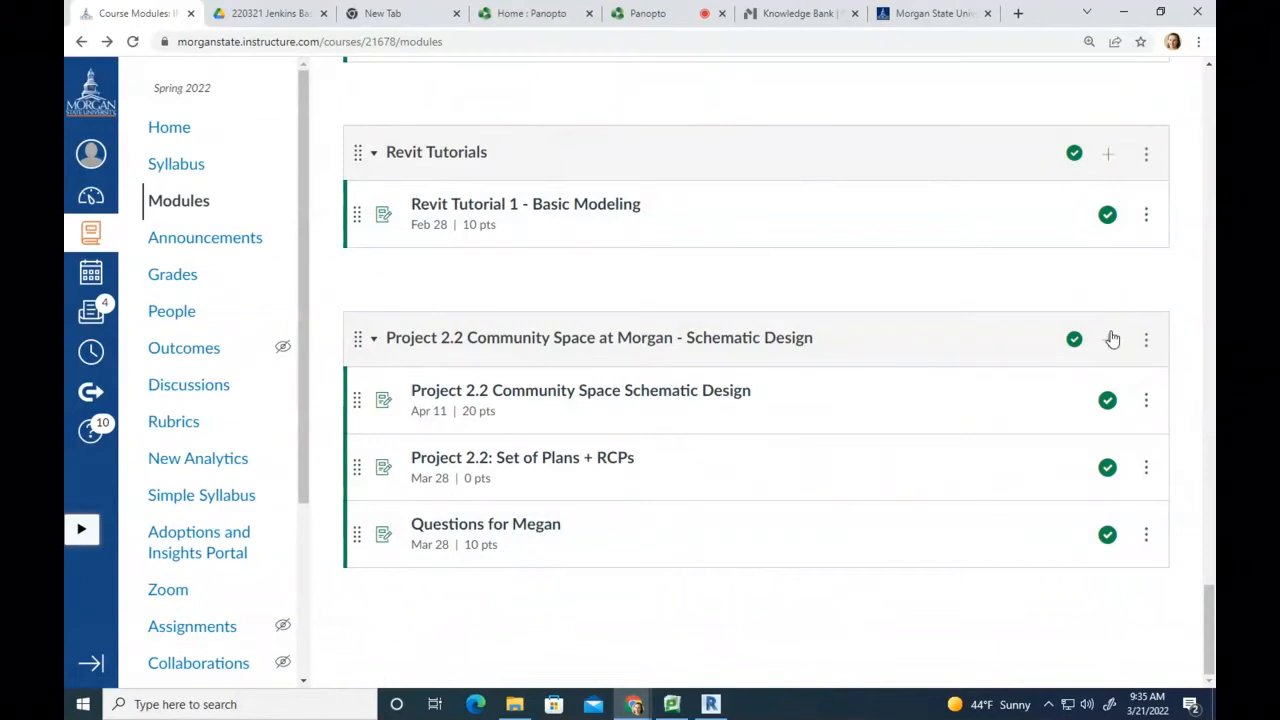
{"action": "left_click", "coordinate": [1108, 338]}
Step: Make the new Project 2.2 item an External URL, then select the Knowledge Bank page's address
{"action": "left_click", "coordinate": [408, 214]}
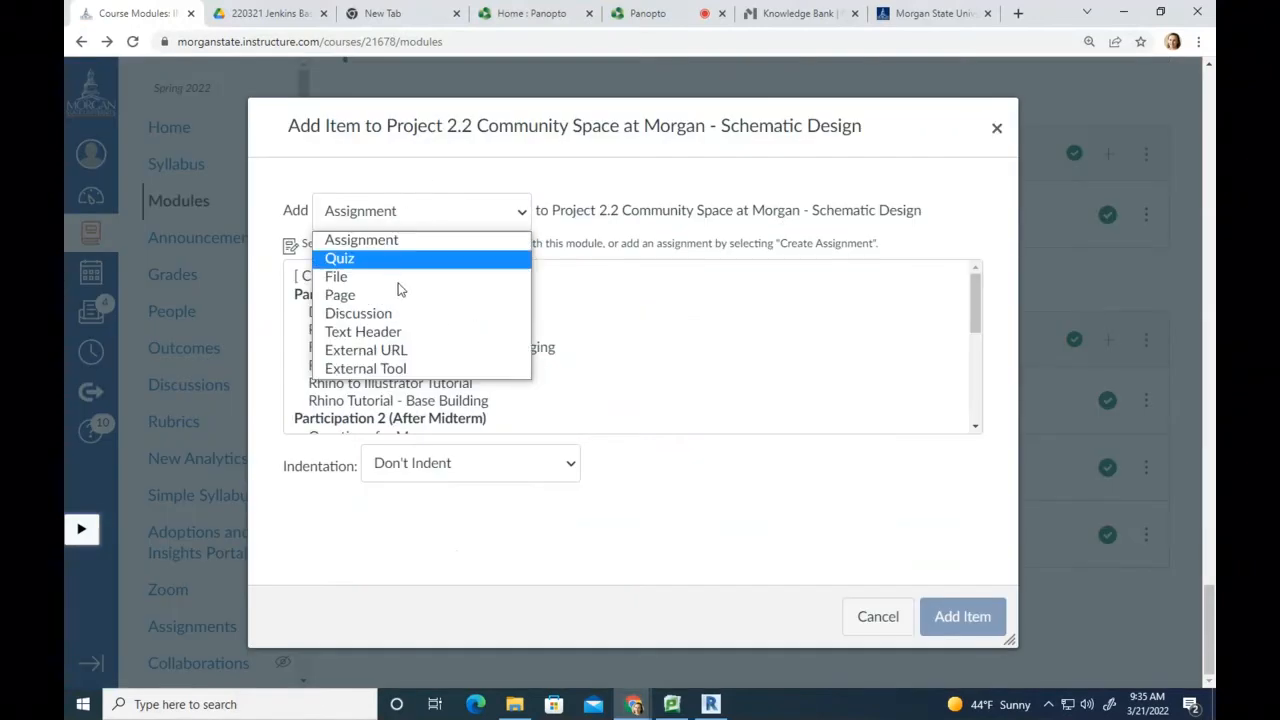
{"action": "left_click", "coordinate": [395, 352]}
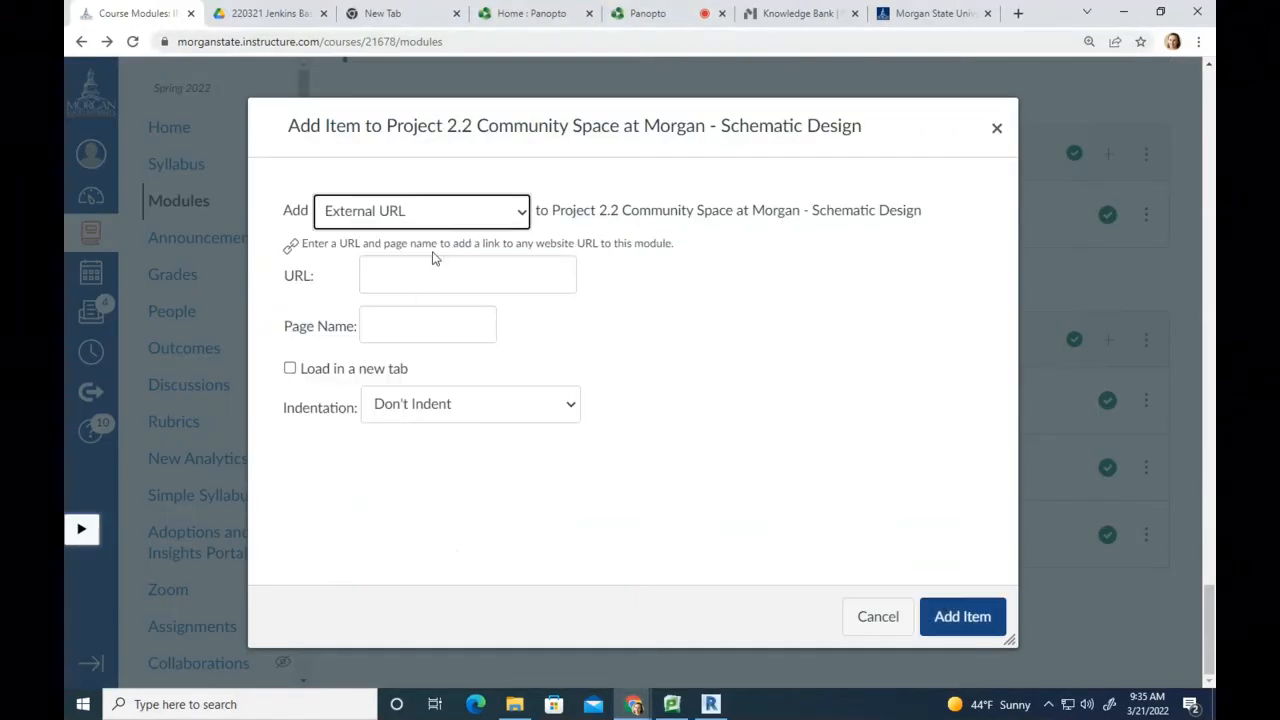
{"action": "left_click", "coordinate": [405, 275]}
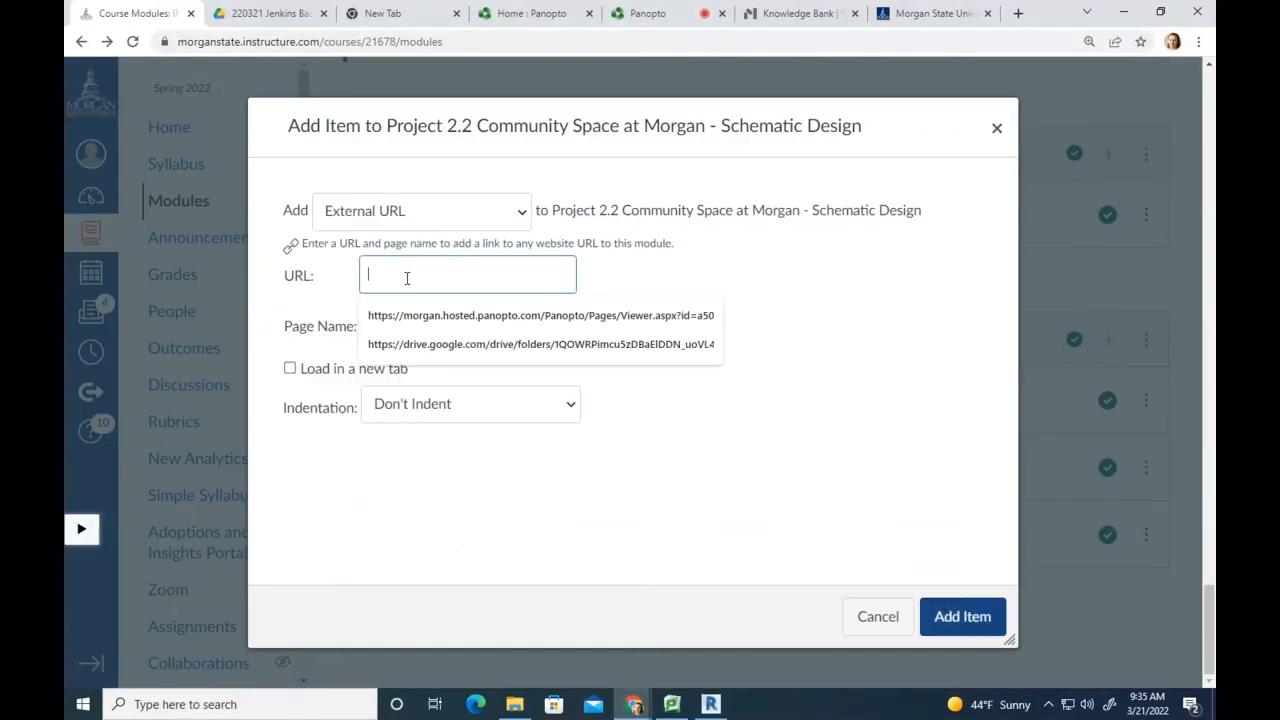
{"action": "left_click", "coordinate": [800, 14]}
{"action": "left_click", "coordinate": [377, 40]}
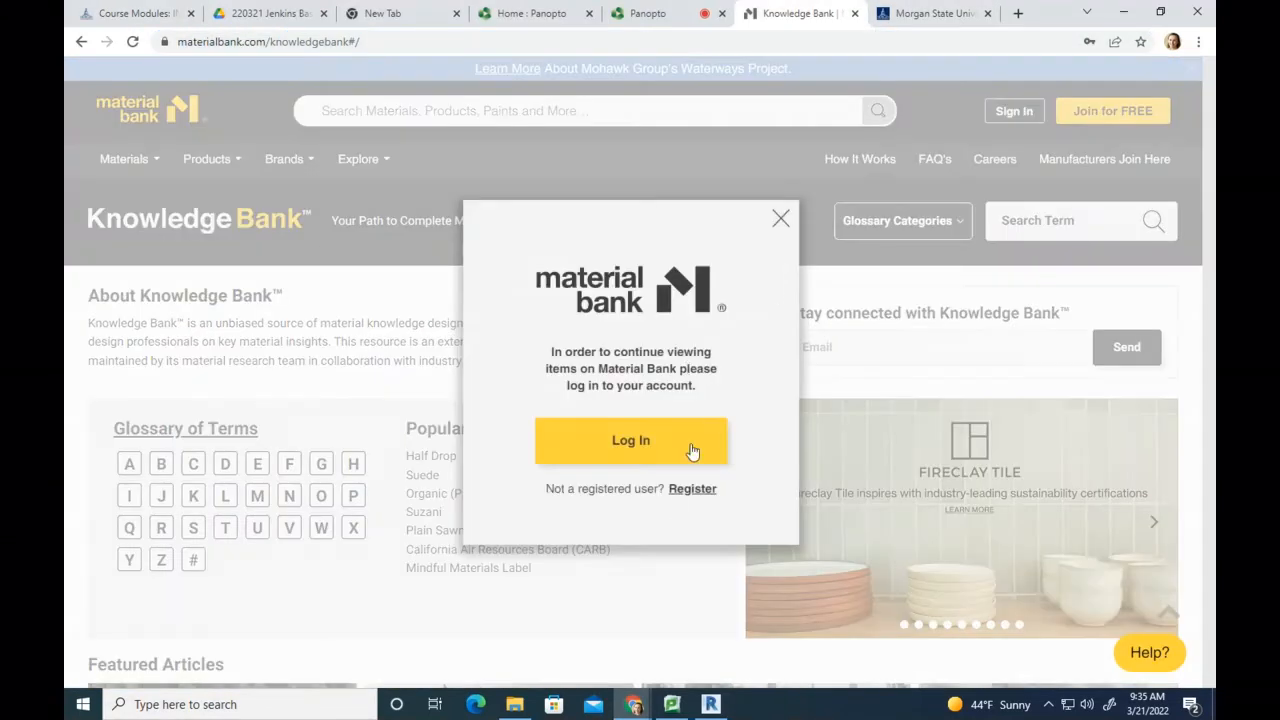
Step: Copy the Material Bank Knowledge Bank address and paste it as the new Canvas link's URL
{"action": "left_click", "coordinate": [779, 220]}
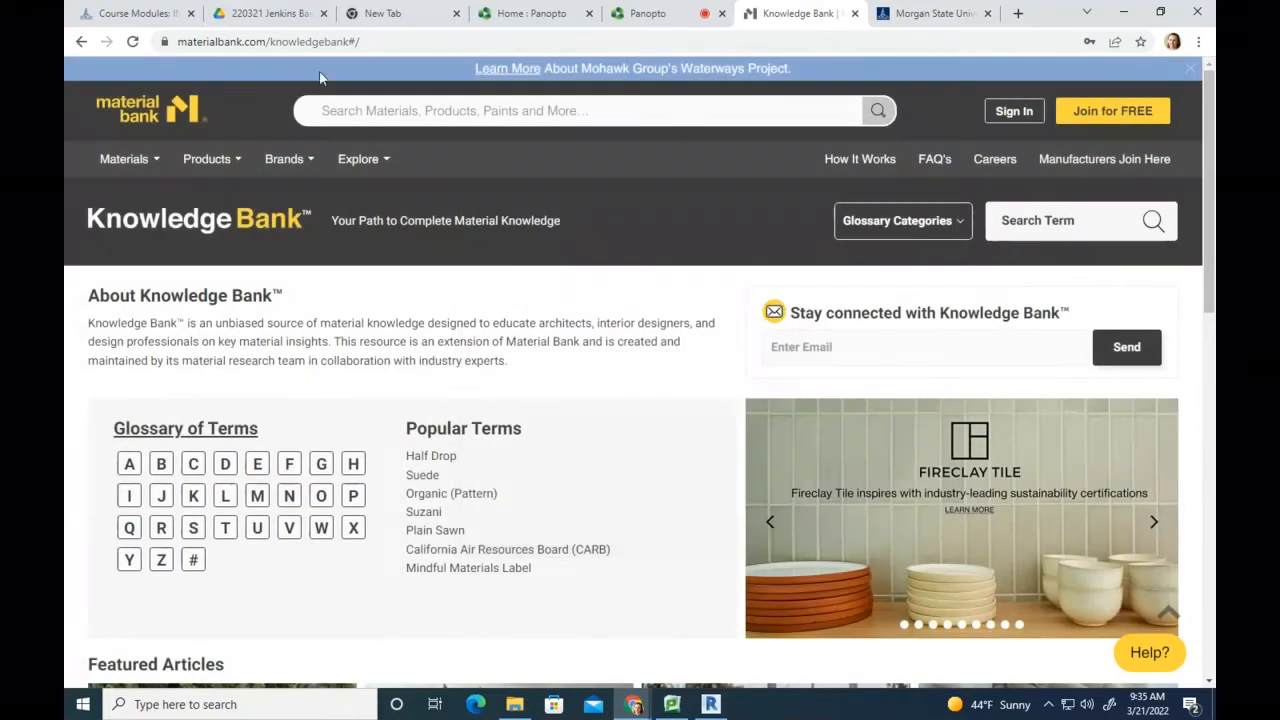
{"action": "left_click", "coordinate": [399, 45]}
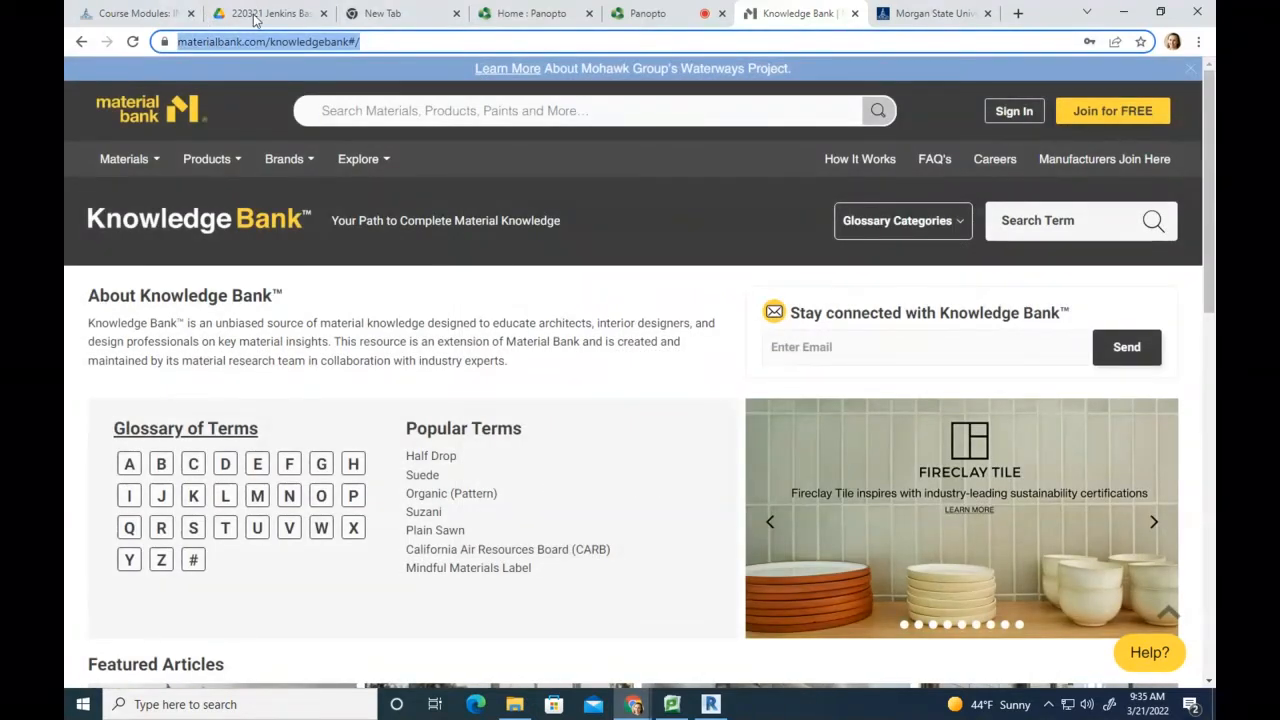
{"action": "key", "text": "ctrl+c"}
{"action": "left_click", "coordinate": [132, 13]}
{"action": "left_click", "coordinate": [426, 283]}
{"action": "key", "text": "ctrl+v"}
{"action": "left_click", "coordinate": [424, 326]}
Step: Add a published 'Material Bank' link to Project 2.2 and open the Schematic Design assignment
{"action": "type", "text": "Material Bank"}
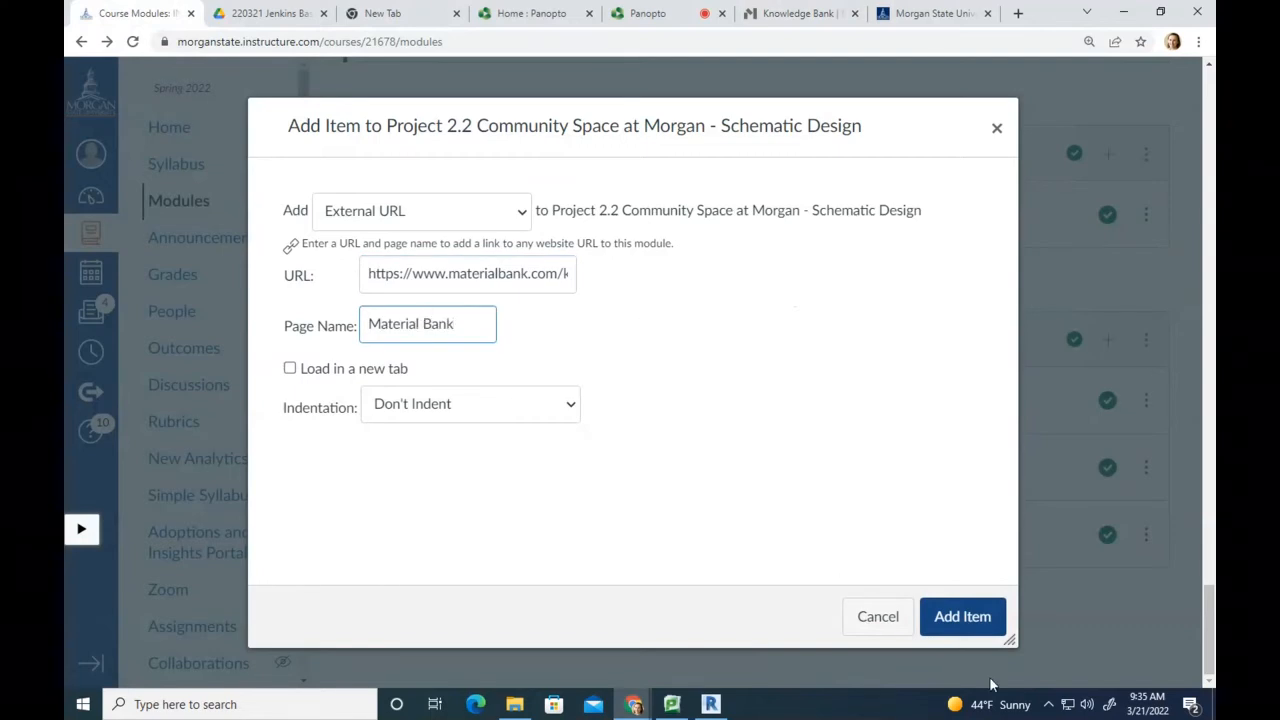
{"action": "left_click", "coordinate": [966, 622]}
{"action": "left_click", "coordinate": [1107, 595]}
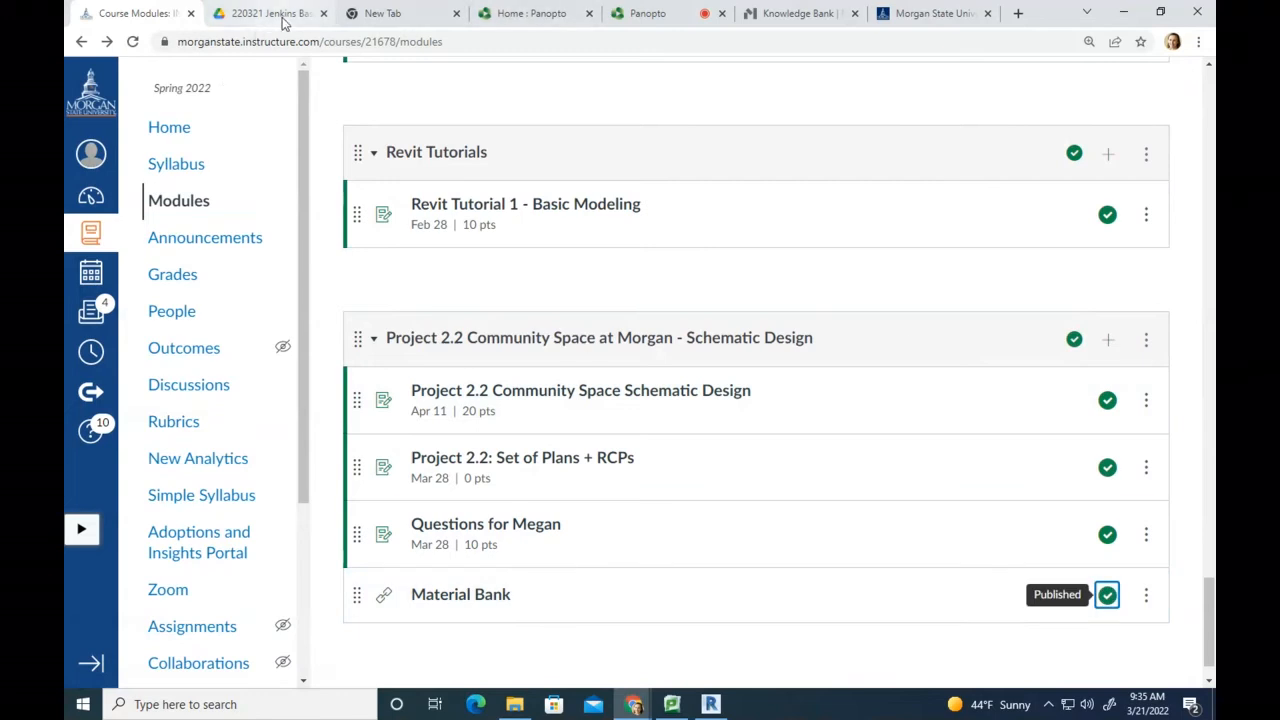
{"action": "left_click", "coordinate": [517, 398]}
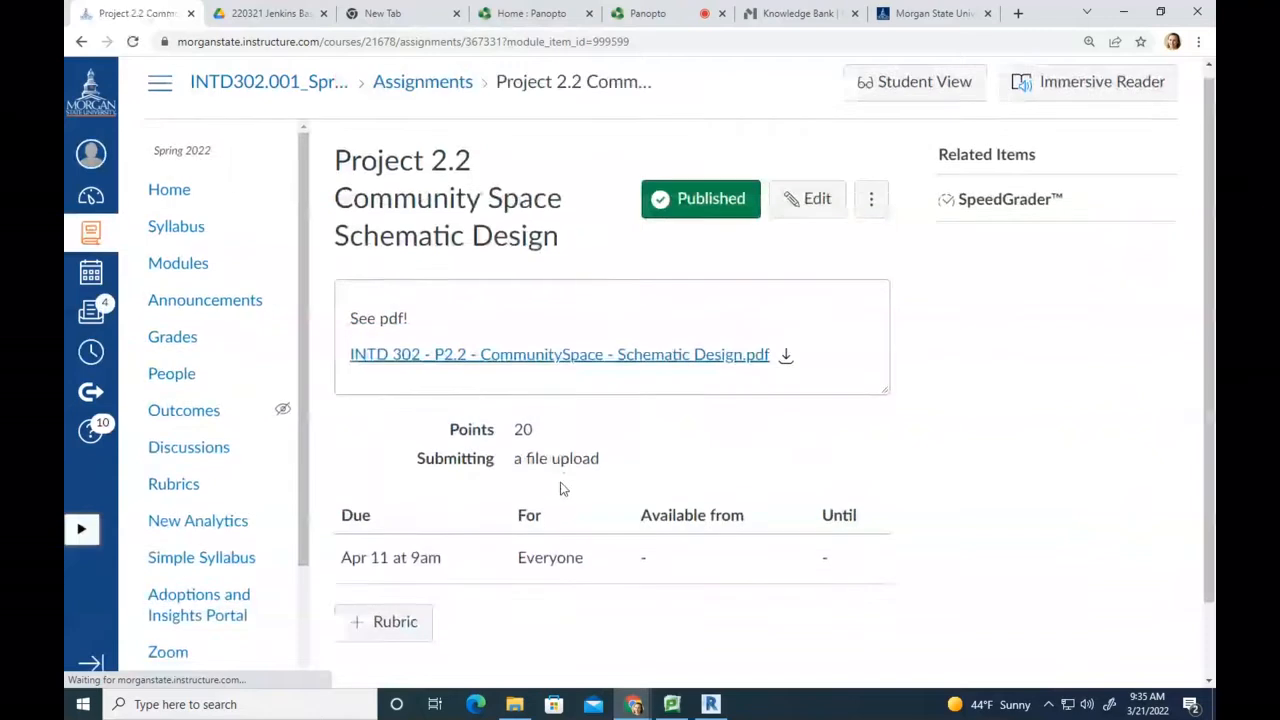
Step: Open the Schematic Design PDF brief and read page 2's deliverables and materials
{"action": "scroll", "coordinate": [561, 485], "scroll_direction": "down", "scroll_amount": 1}
{"action": "left_click", "coordinate": [506, 270]}
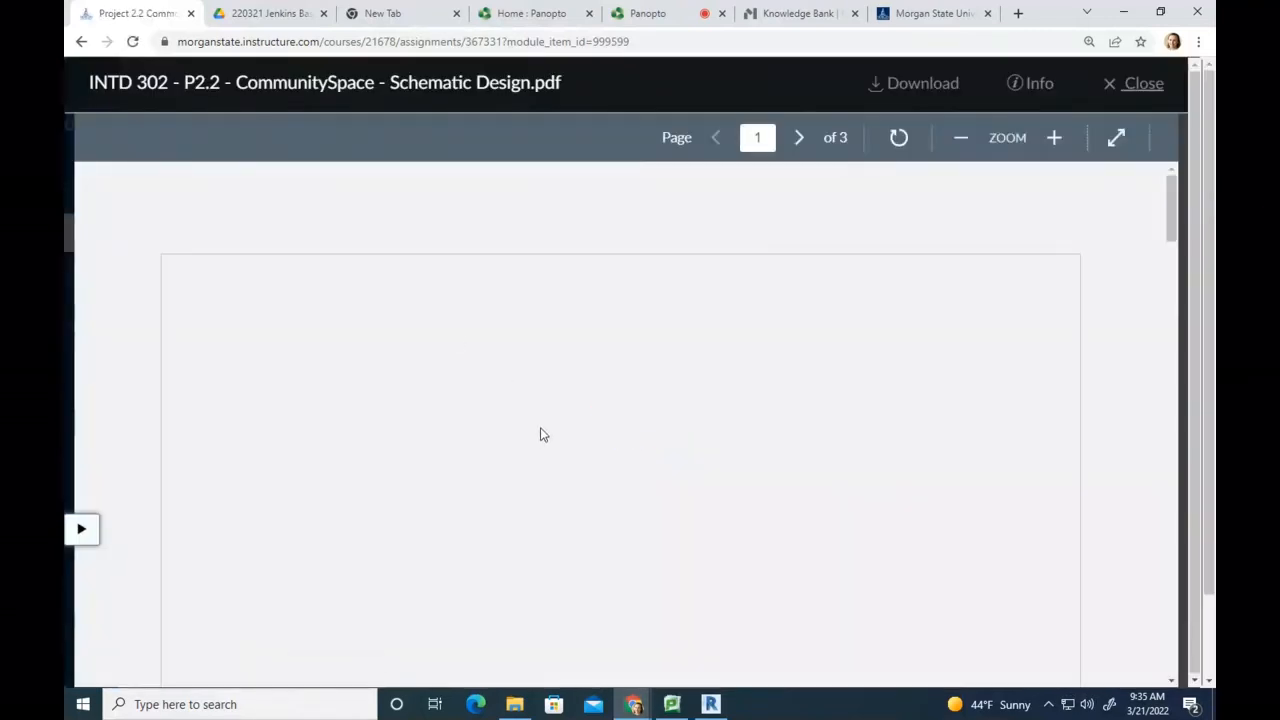
{"action": "scroll", "coordinate": [700, 460], "scroll_direction": "down", "scroll_amount": 15}
{"action": "scroll", "coordinate": [676, 479], "scroll_direction": "down", "scroll_amount": 3}
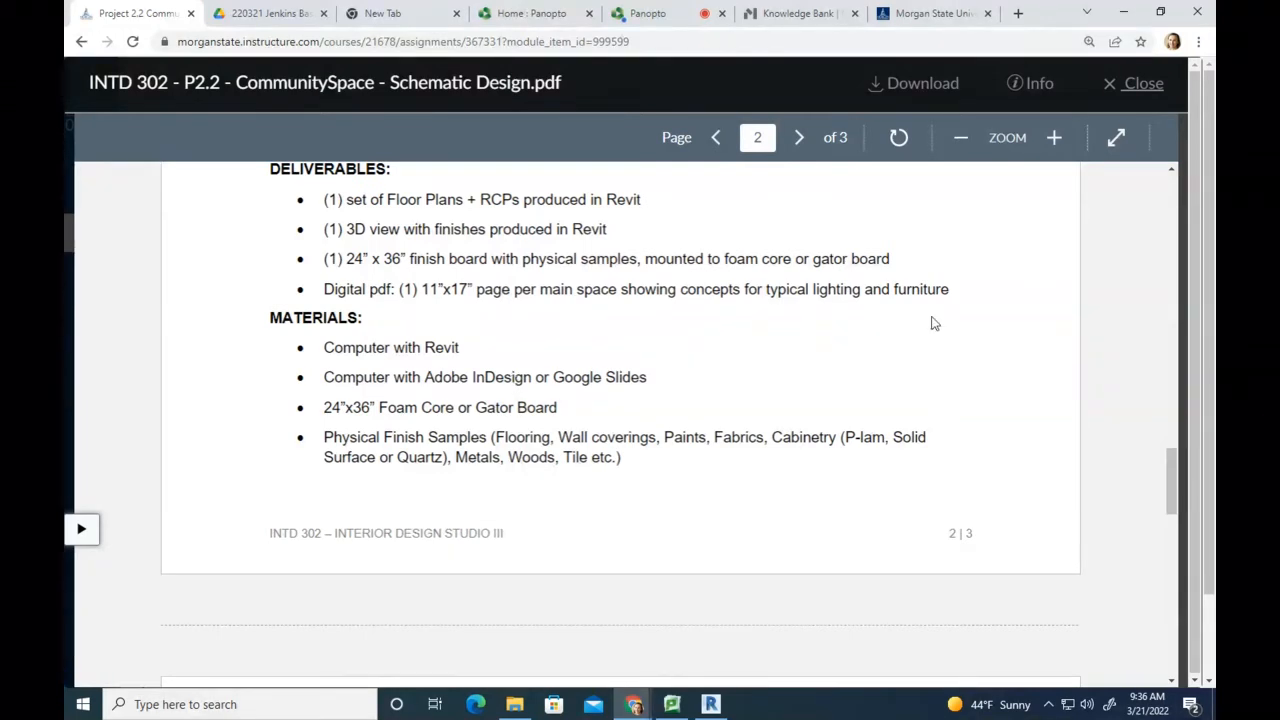
{"action": "left_click", "coordinate": [692, 16]}
Step: Dismiss Panopto's audio alert and remove then re-add the LifeCam desktop microphone source
{"action": "left_click", "coordinate": [800, 151]}
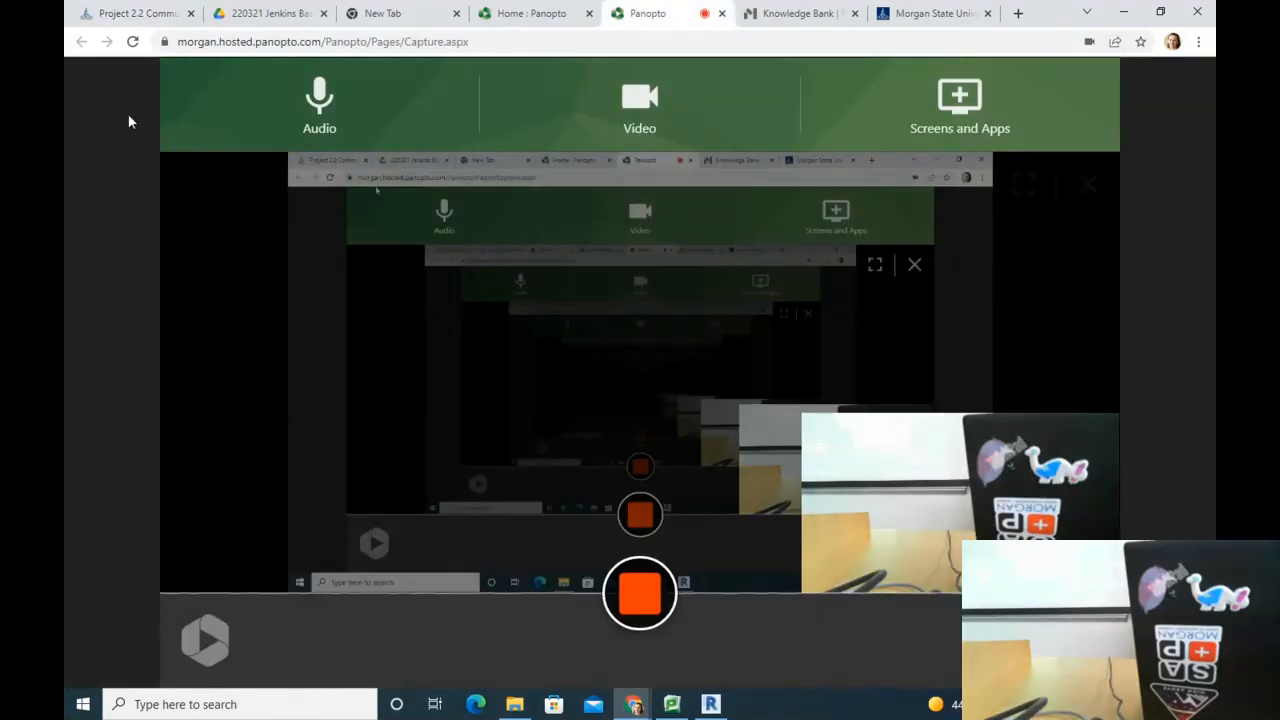
{"action": "left_click", "coordinate": [443, 100]}
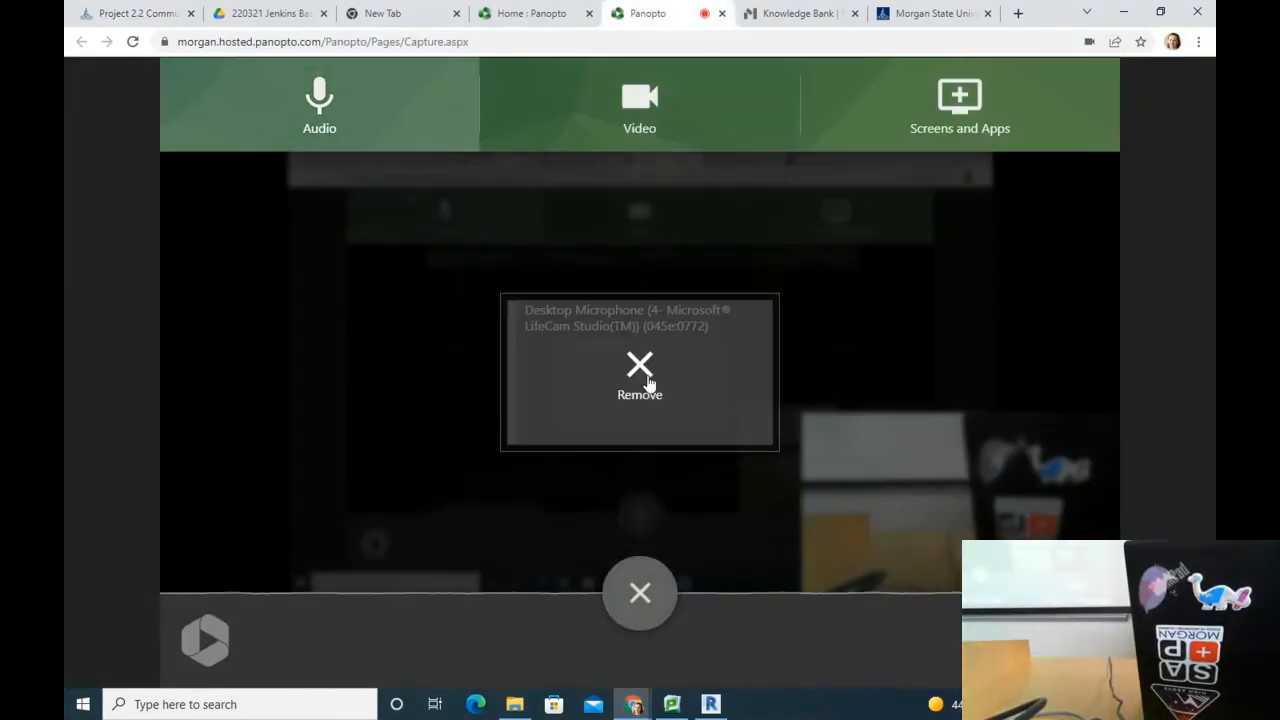
{"action": "left_click", "coordinate": [588, 382]}
{"action": "left_click", "coordinate": [636, 362]}
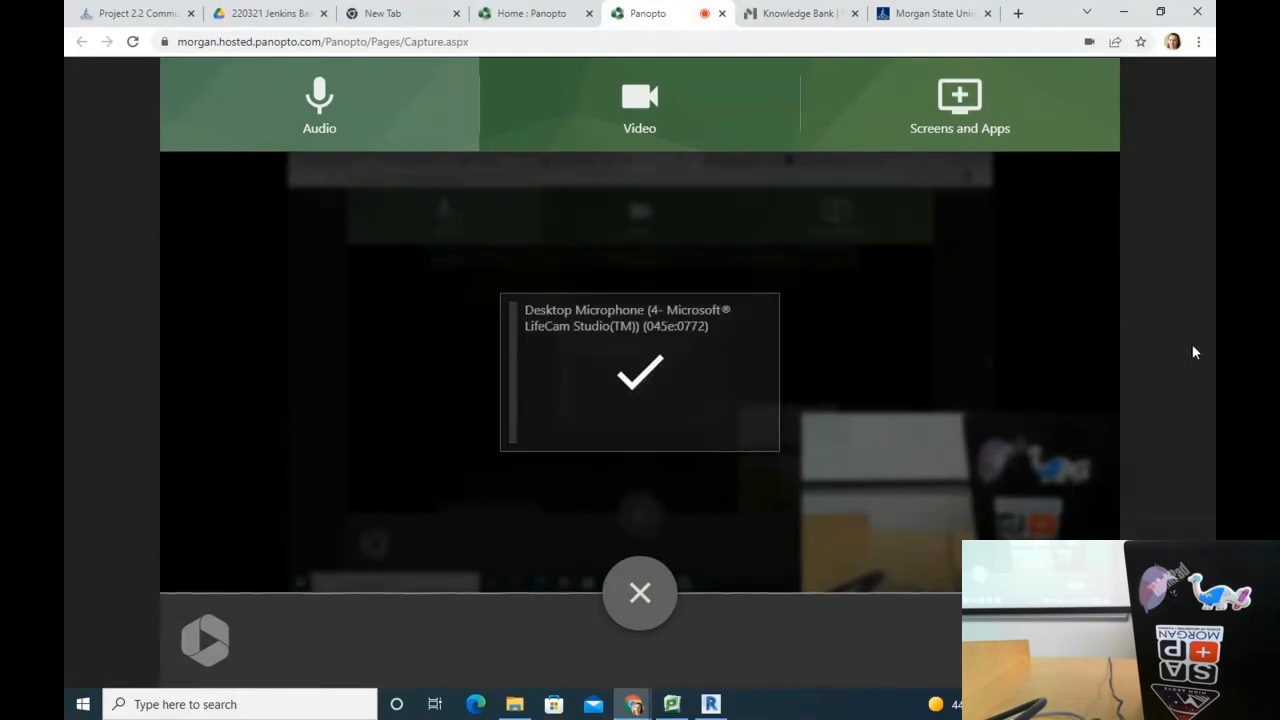
{"action": "left_click", "coordinate": [106, 20]}
{"action": "scroll", "coordinate": [376, 400], "scroll_direction": "down", "scroll_amount": 5}
Step: Scroll to the page 3 schedule and highlight the Set of Plans + RCPs due line
{"action": "scroll", "coordinate": [377, 400], "scroll_direction": "down", "scroll_amount": 1}
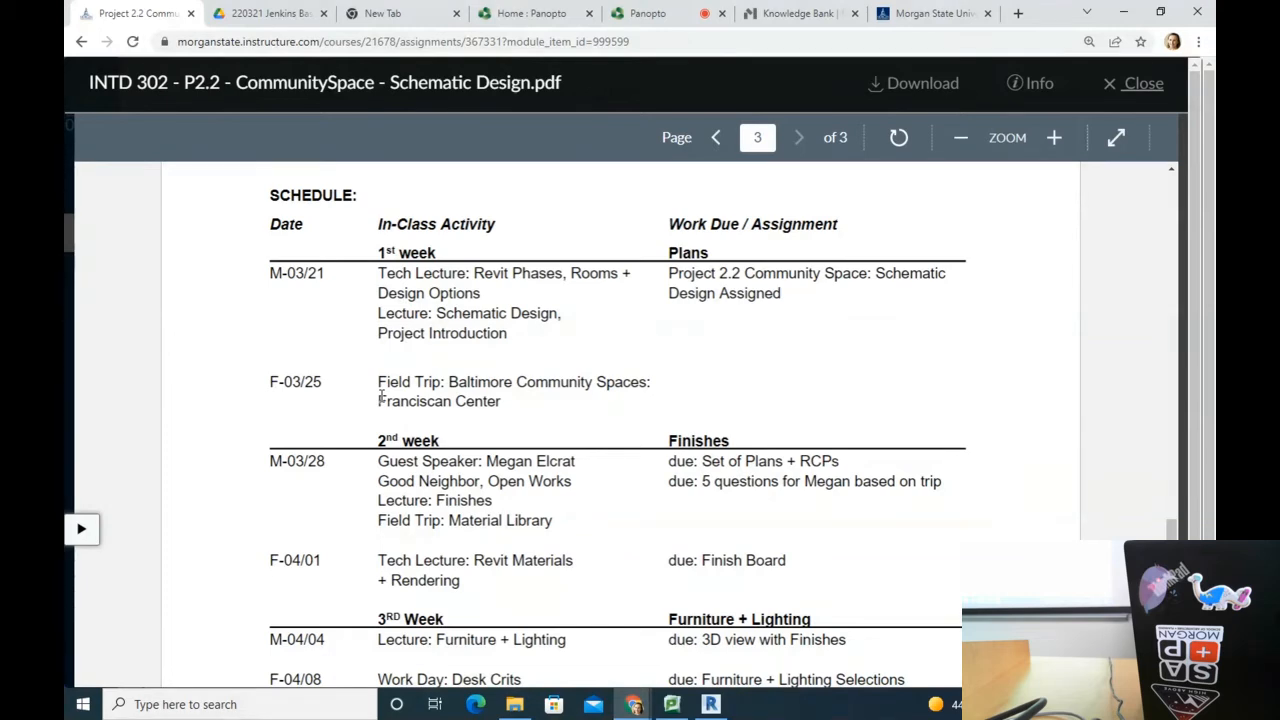
{"action": "left_click_drag", "start_coordinate": [842, 461], "coordinate": [667, 464]}
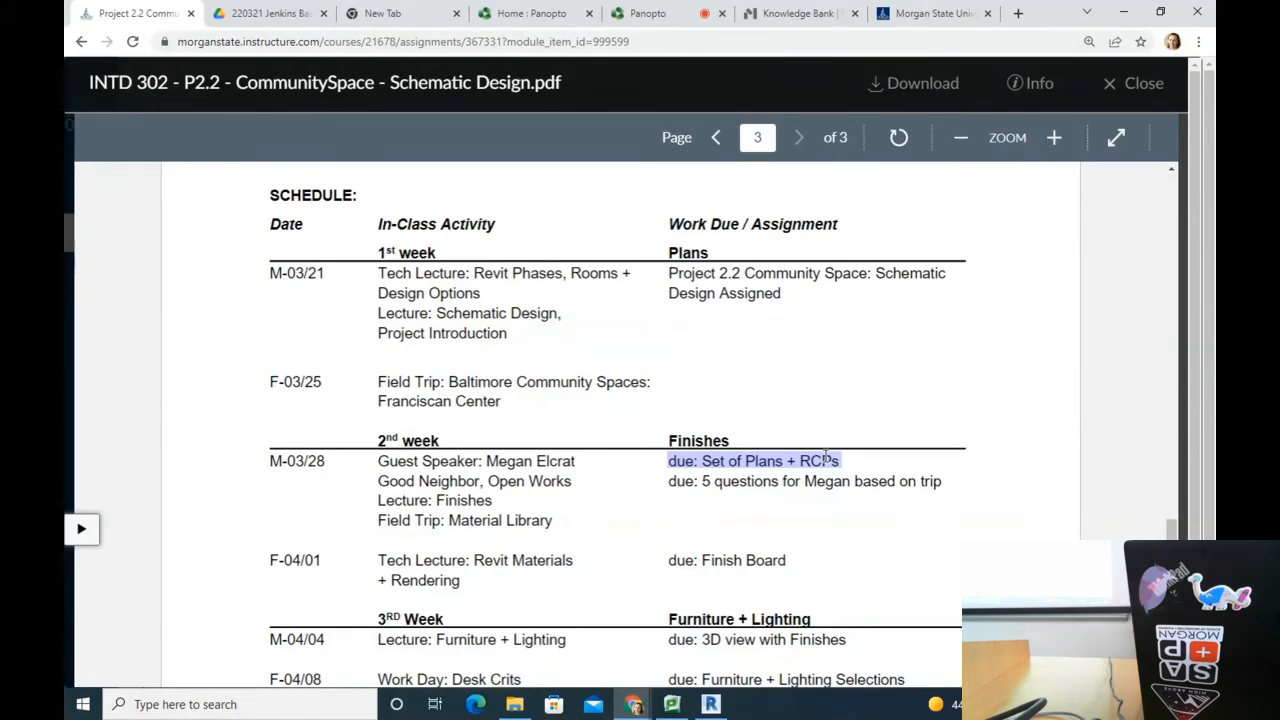
Step: Highlight the trip questions due item, the M-04/11 row and the 04/11 Pinup with Guest Critic
{"action": "left_click", "coordinate": [862, 468]}
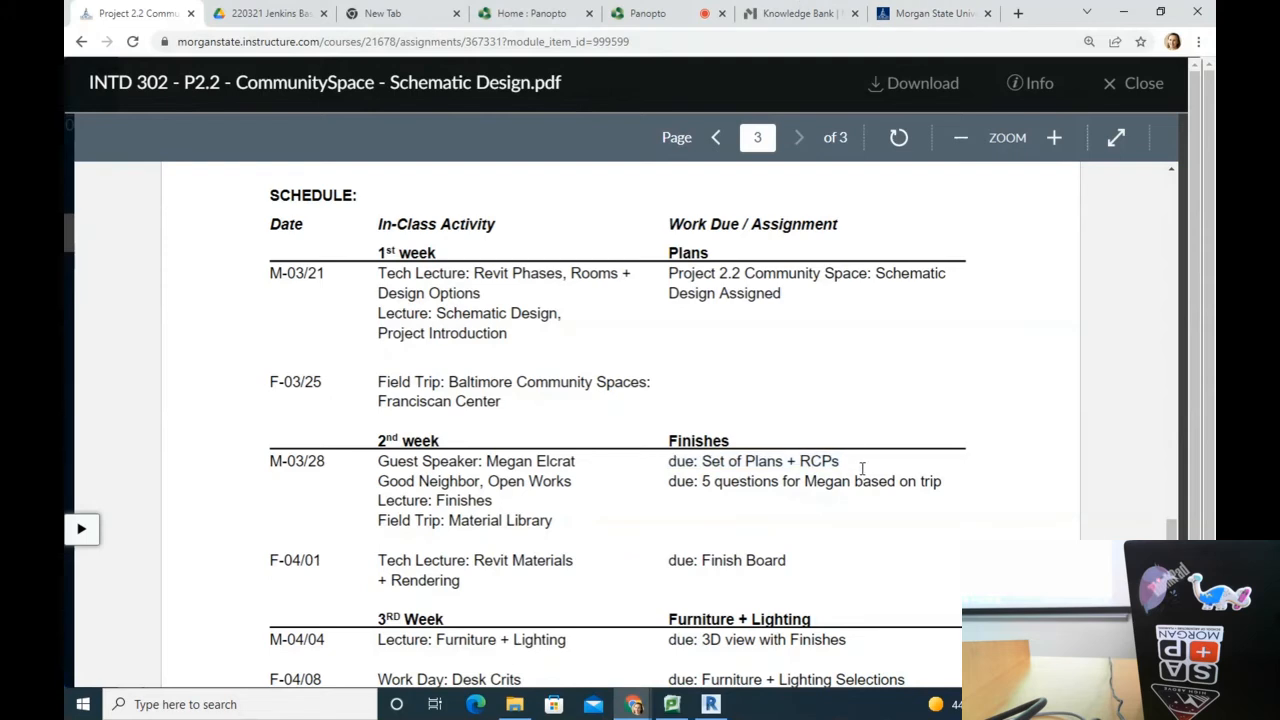
{"action": "scroll", "coordinate": [789, 414], "scroll_direction": "down", "scroll_amount": 1}
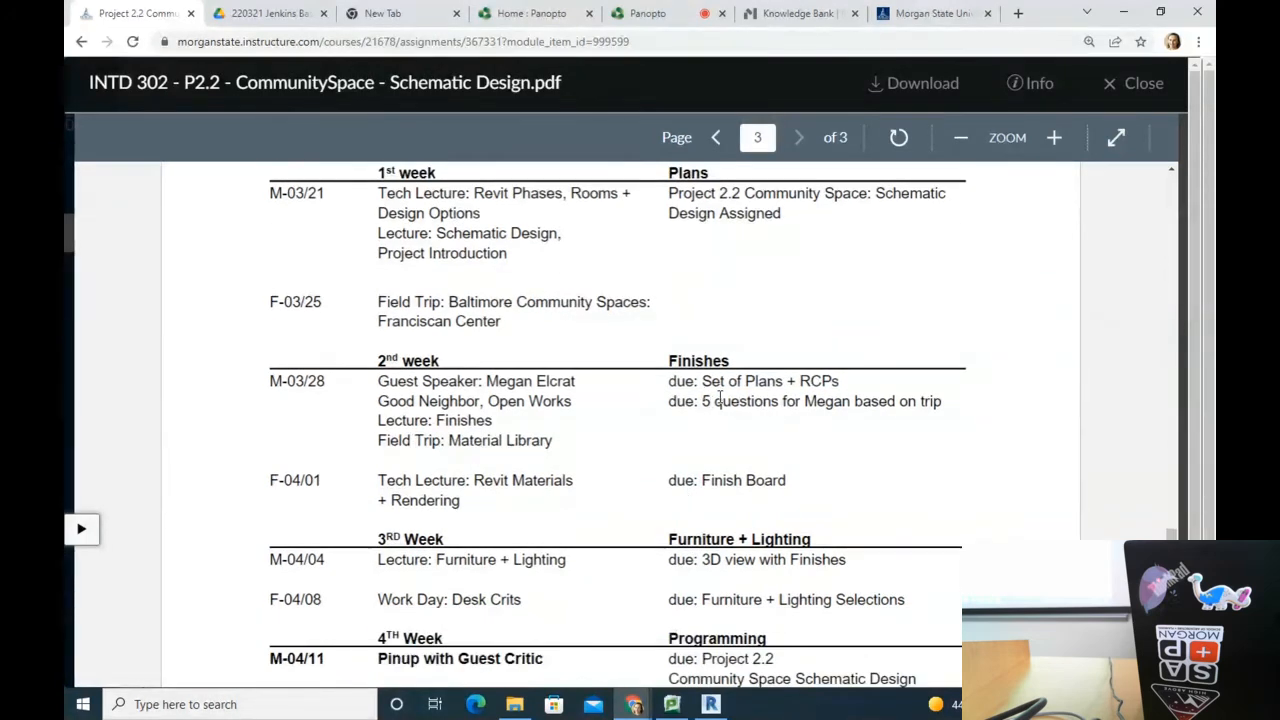
{"action": "left_click_drag", "start_coordinate": [670, 402], "coordinate": [1036, 404]}
{"action": "left_click", "coordinate": [937, 404]}
{"action": "scroll", "coordinate": [680, 443], "scroll_direction": "down", "scroll_amount": 1}
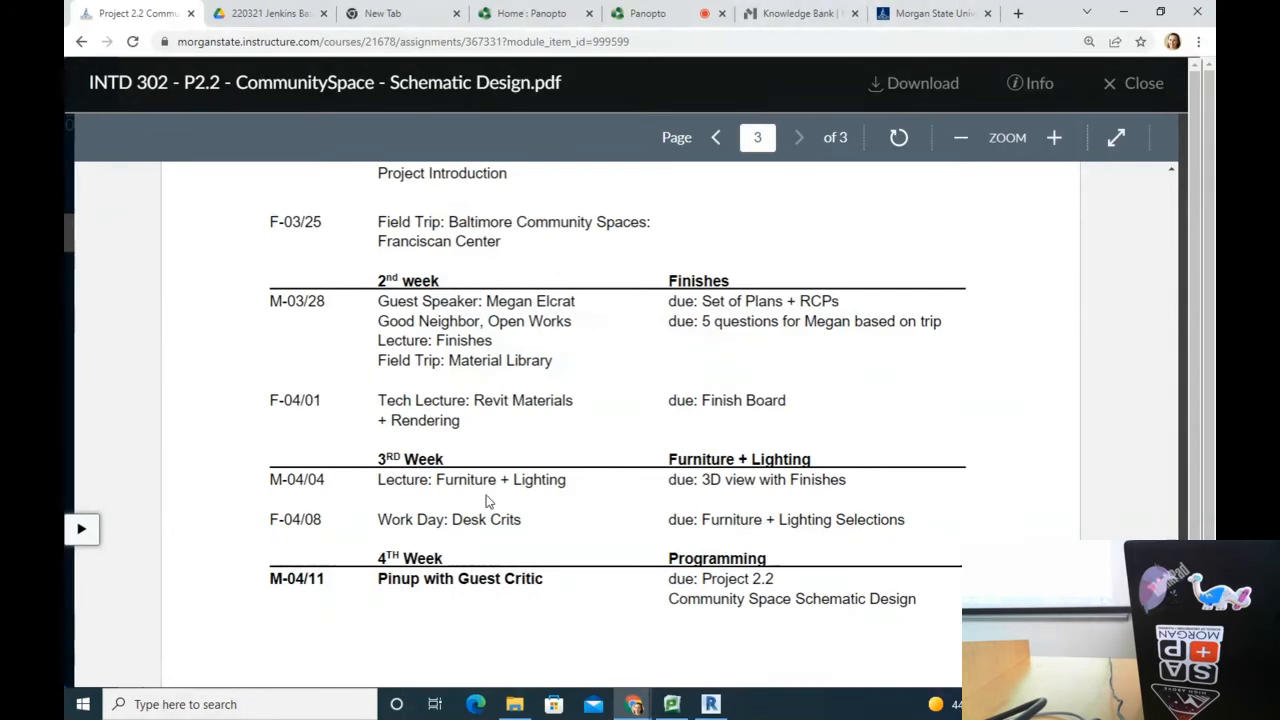
{"action": "left_click_drag", "start_coordinate": [266, 583], "coordinate": [905, 598]}
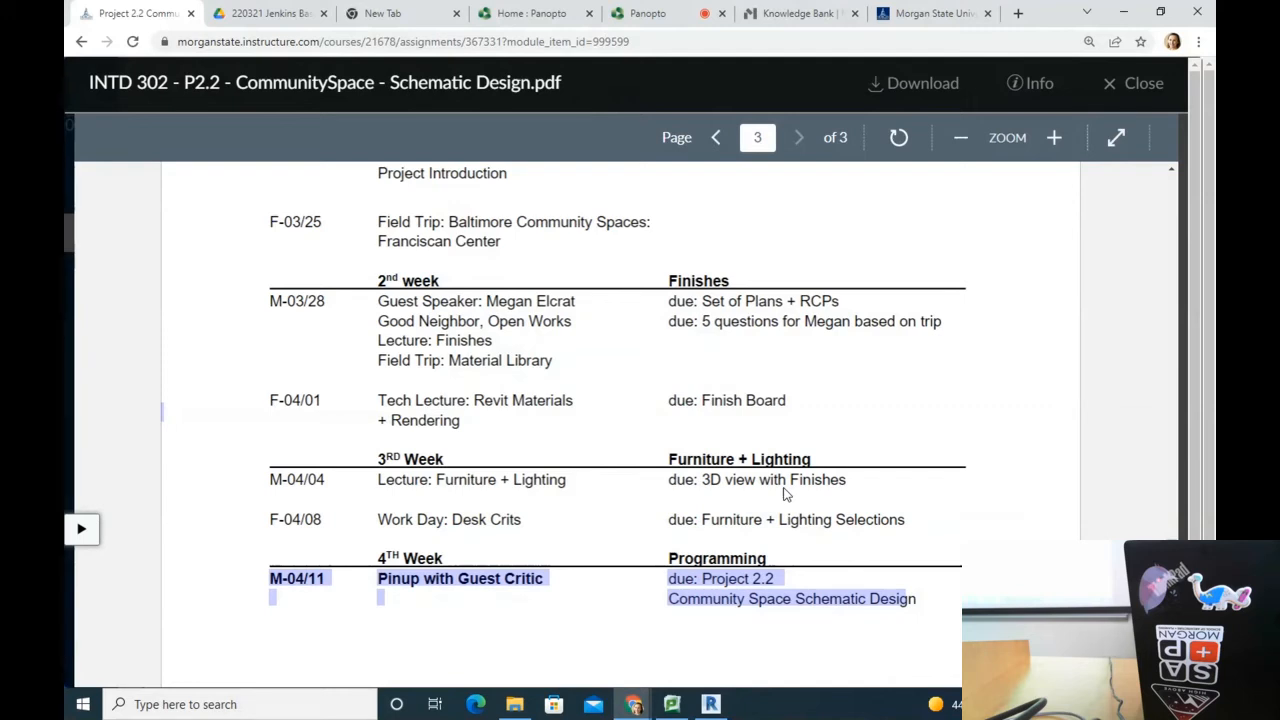
{"action": "left_click", "coordinate": [515, 515]}
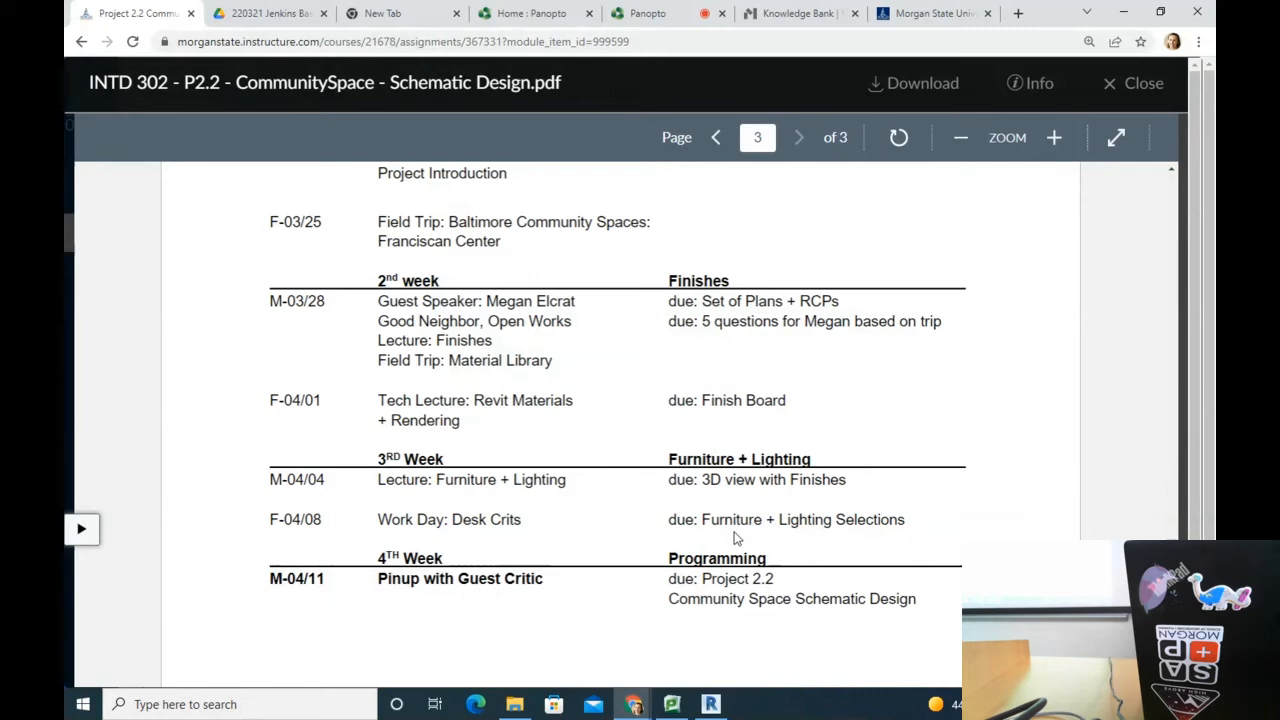
{"action": "scroll", "coordinate": [735, 538], "scroll_direction": "down", "scroll_amount": 1}
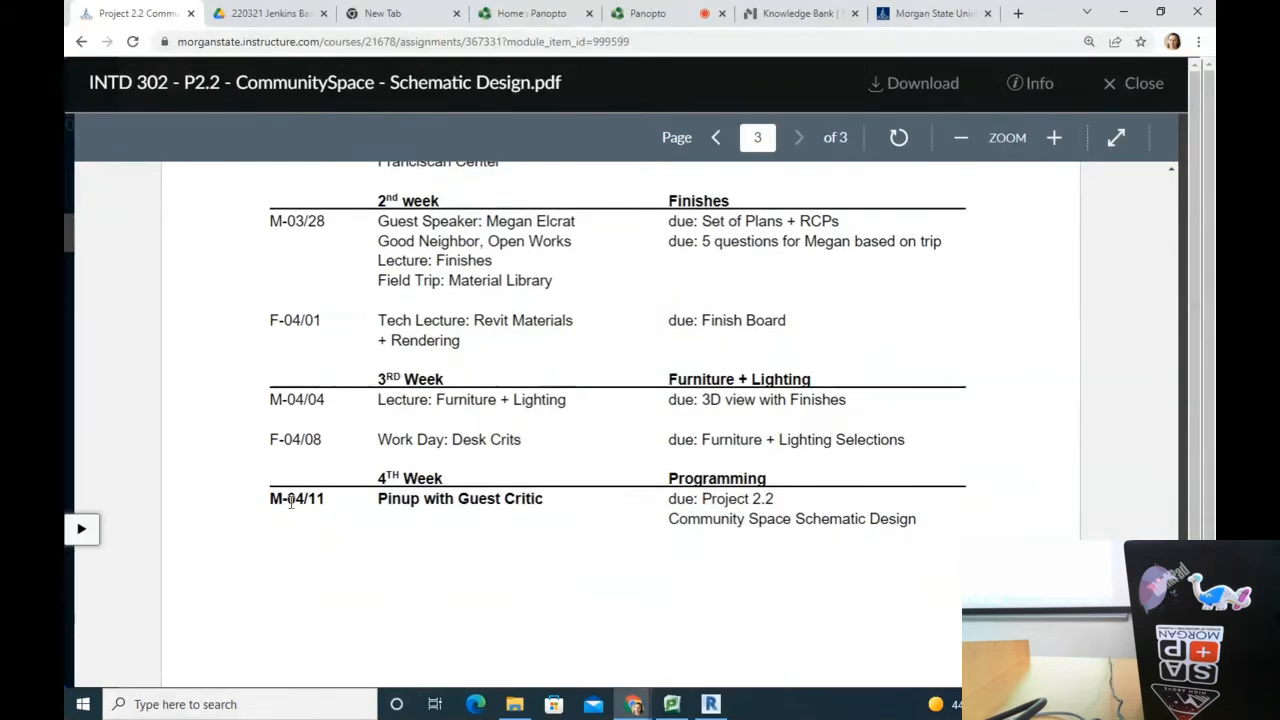
{"action": "left_click_drag", "start_coordinate": [288, 498], "coordinate": [592, 501]}
{"action": "left_click", "coordinate": [596, 522]}
Step: Highlight the Floor Plans + RCPs, 3D view with finishes, finish board and digital pdf deliverables
{"action": "scroll", "coordinate": [597, 524], "scroll_direction": "up", "scroll_amount": 4}
{"action": "scroll", "coordinate": [595, 526], "scroll_direction": "down", "scroll_amount": 3}
{"action": "scroll", "coordinate": [612, 510], "scroll_direction": "up", "scroll_amount": 10}
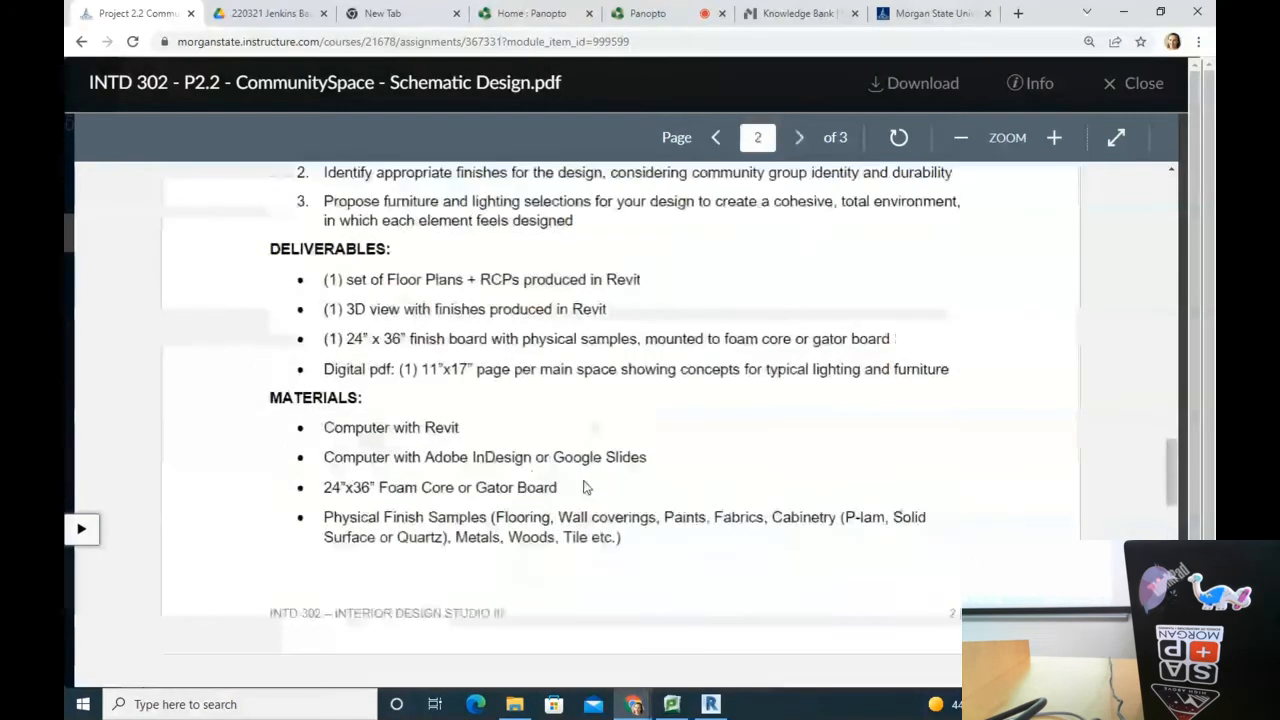
{"action": "left_click_drag", "start_coordinate": [316, 281], "coordinate": [696, 281]}
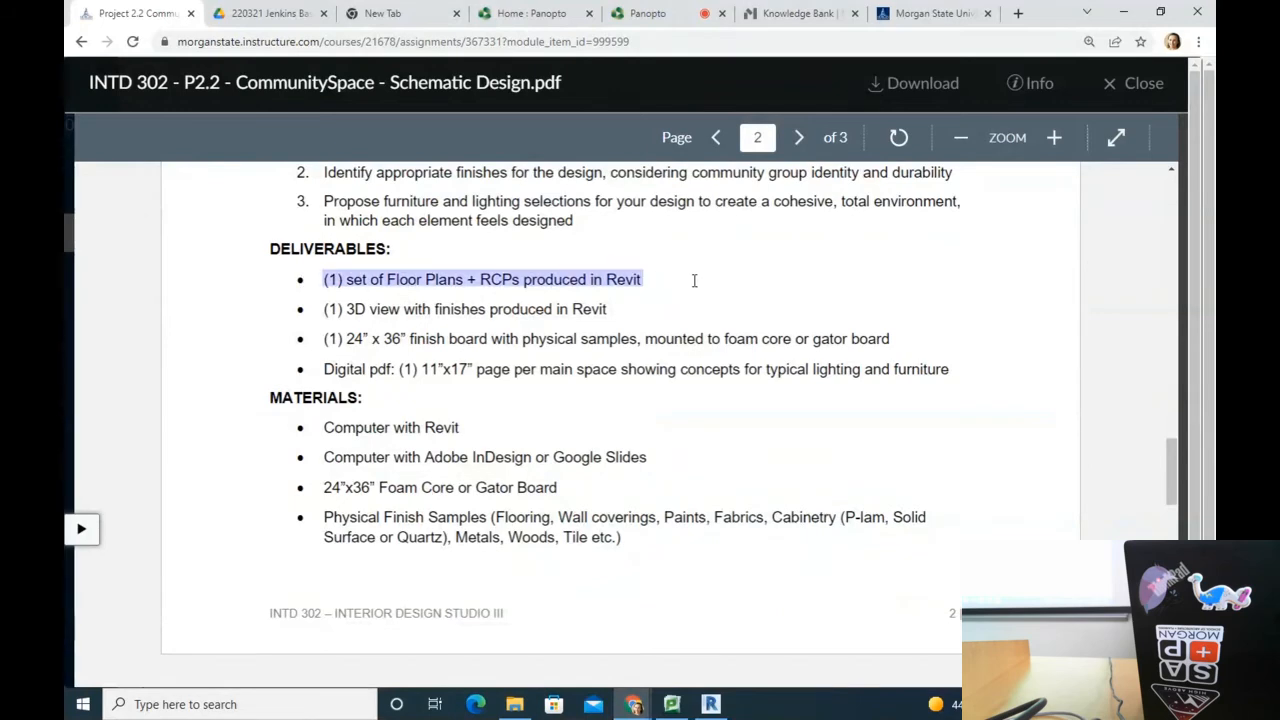
{"action": "left_click_drag", "start_coordinate": [307, 310], "coordinate": [679, 311]}
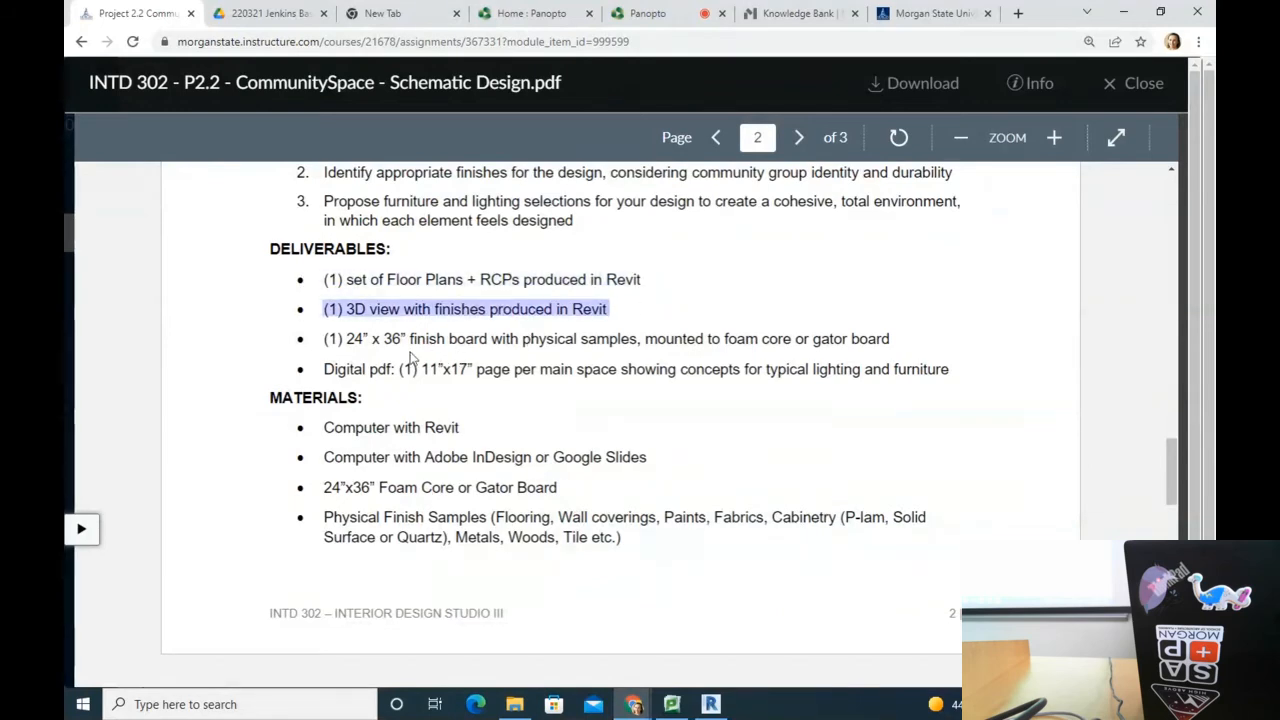
{"action": "left_click_drag", "start_coordinate": [321, 340], "coordinate": [917, 340]}
{"action": "left_click_drag", "start_coordinate": [321, 370], "coordinate": [955, 368]}
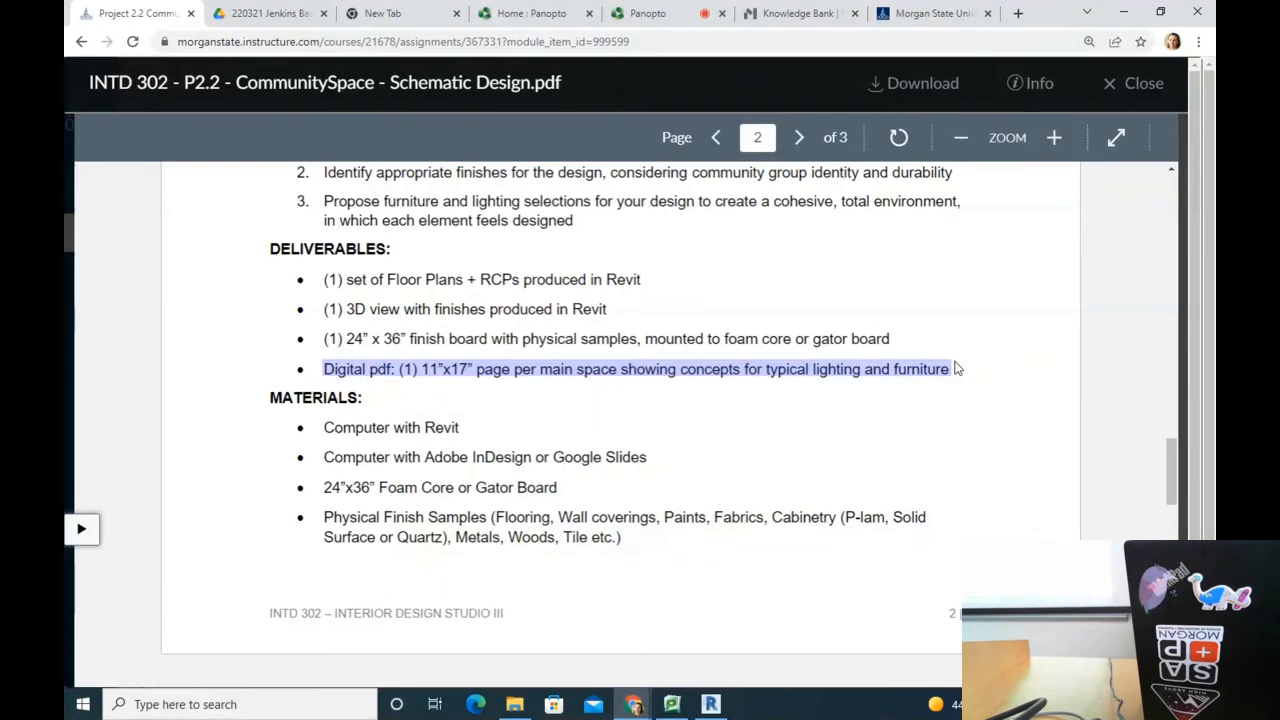
{"action": "scroll", "coordinate": [517, 388], "scroll_direction": "down", "scroll_amount": 3}
{"action": "scroll", "coordinate": [520, 385], "scroll_direction": "down", "scroll_amount": 5}
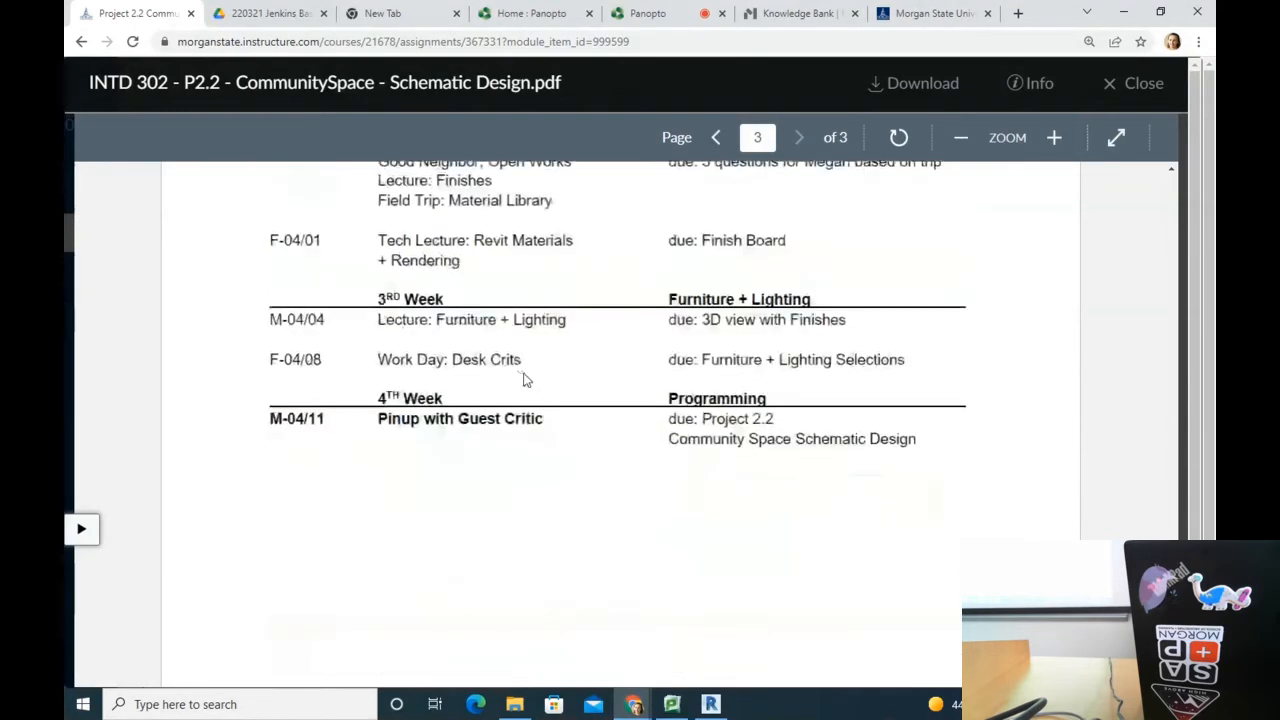
{"action": "scroll", "coordinate": [523, 375], "scroll_direction": "up", "scroll_amount": 9}
{"action": "scroll", "coordinate": [523, 375], "scroll_direction": "up", "scroll_amount": 3}
{"action": "scroll", "coordinate": [523, 377], "scroll_direction": "down", "scroll_amount": 1}
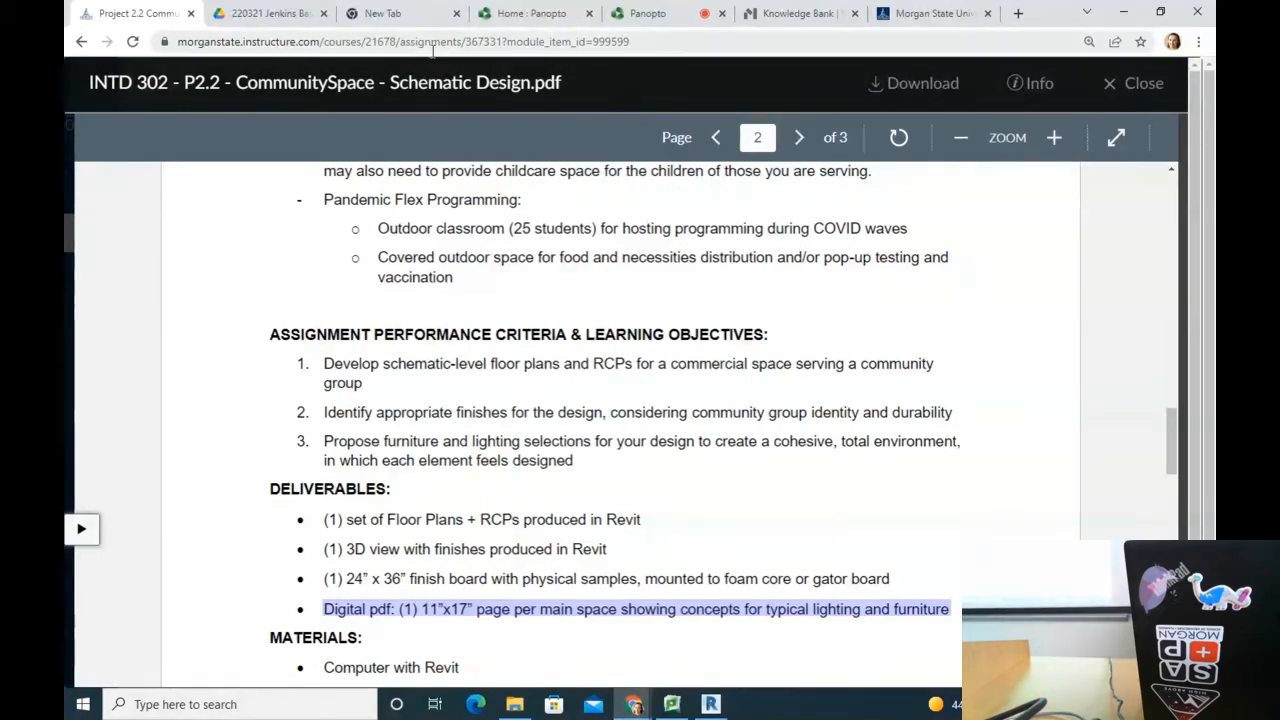
Step: In a new tab, search Google for 'finish boards' and show the image results
{"action": "left_click", "coordinate": [1015, 18]}
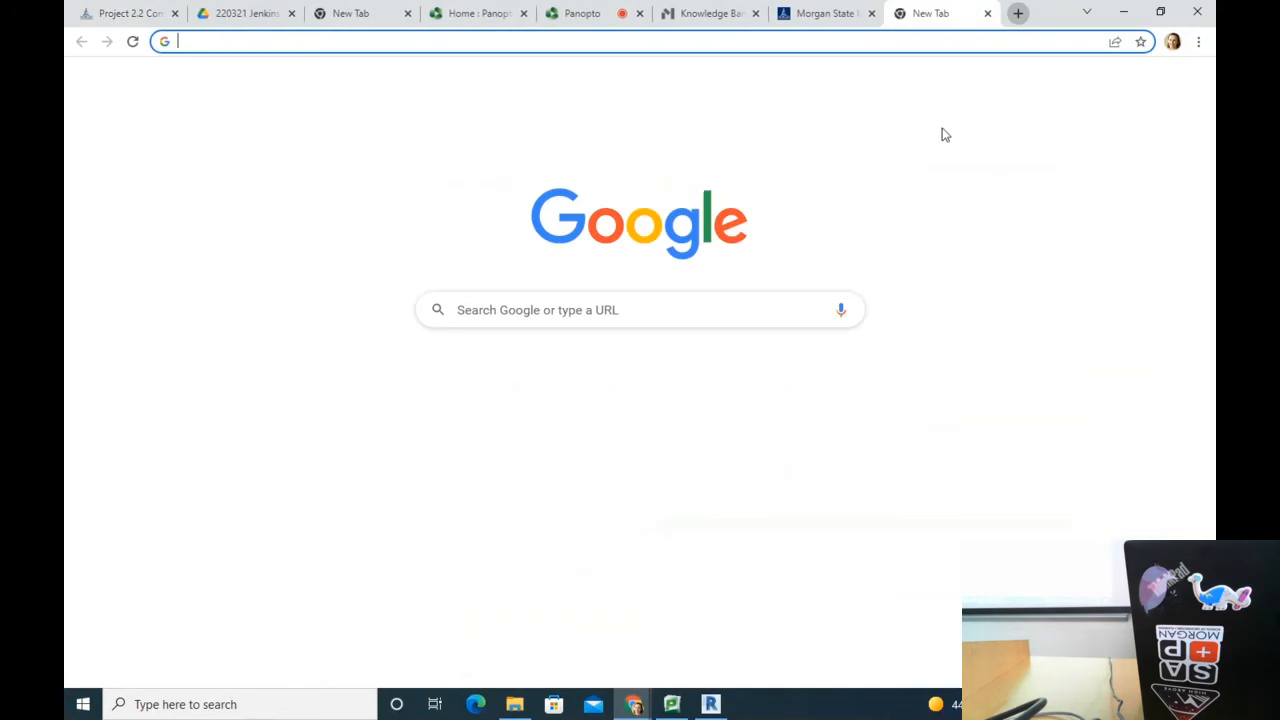
{"action": "type", "text": "finish board"}
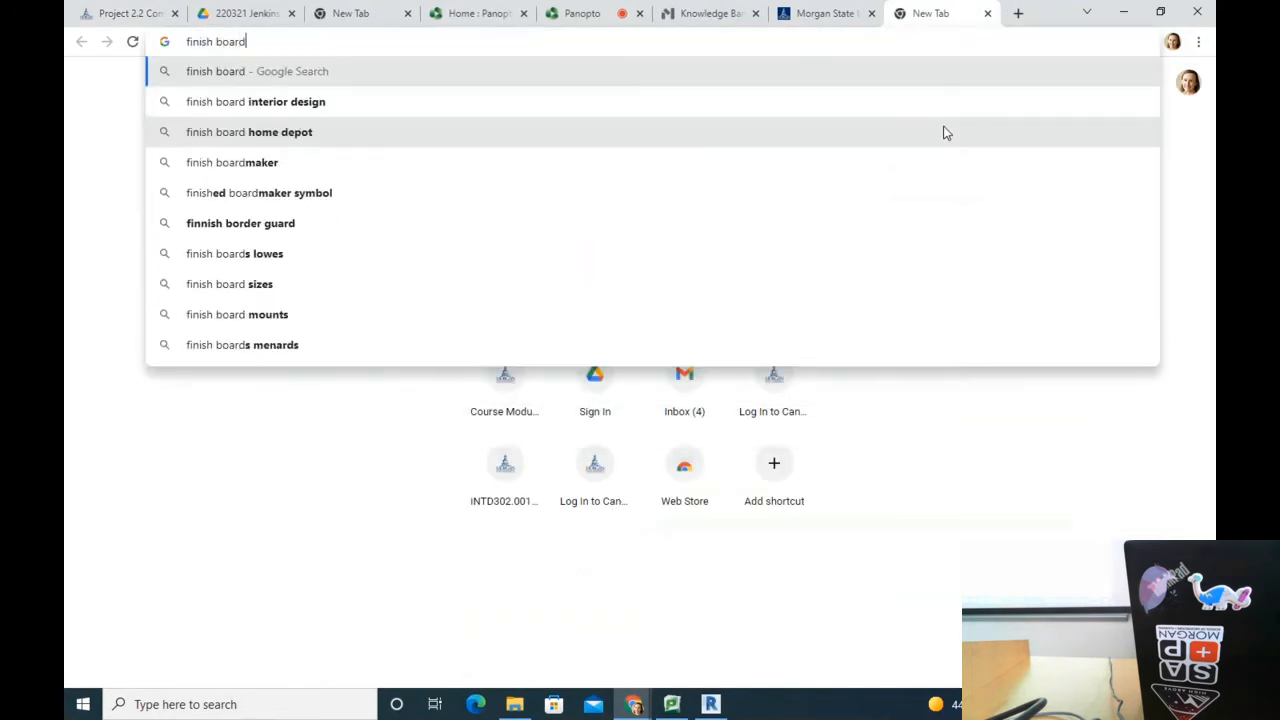
{"action": "type", "text": "s"}
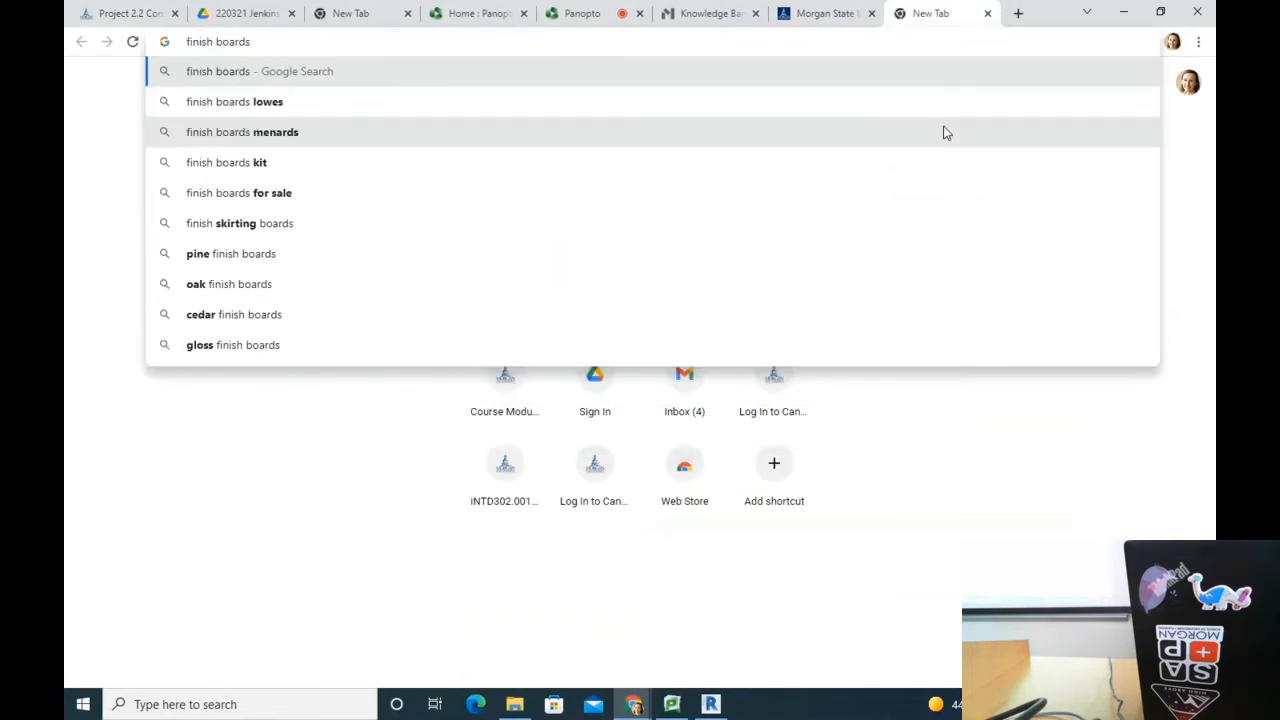
{"action": "key", "text": "Return"}
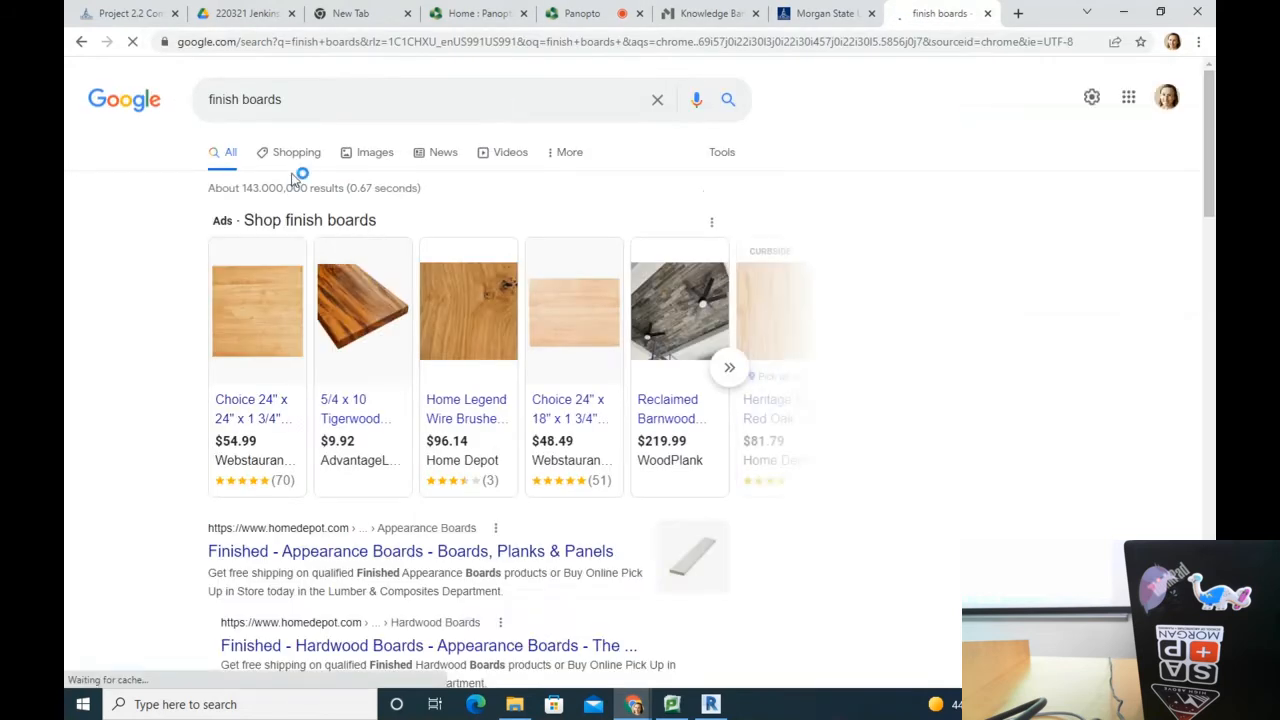
{"action": "left_click", "coordinate": [378, 154]}
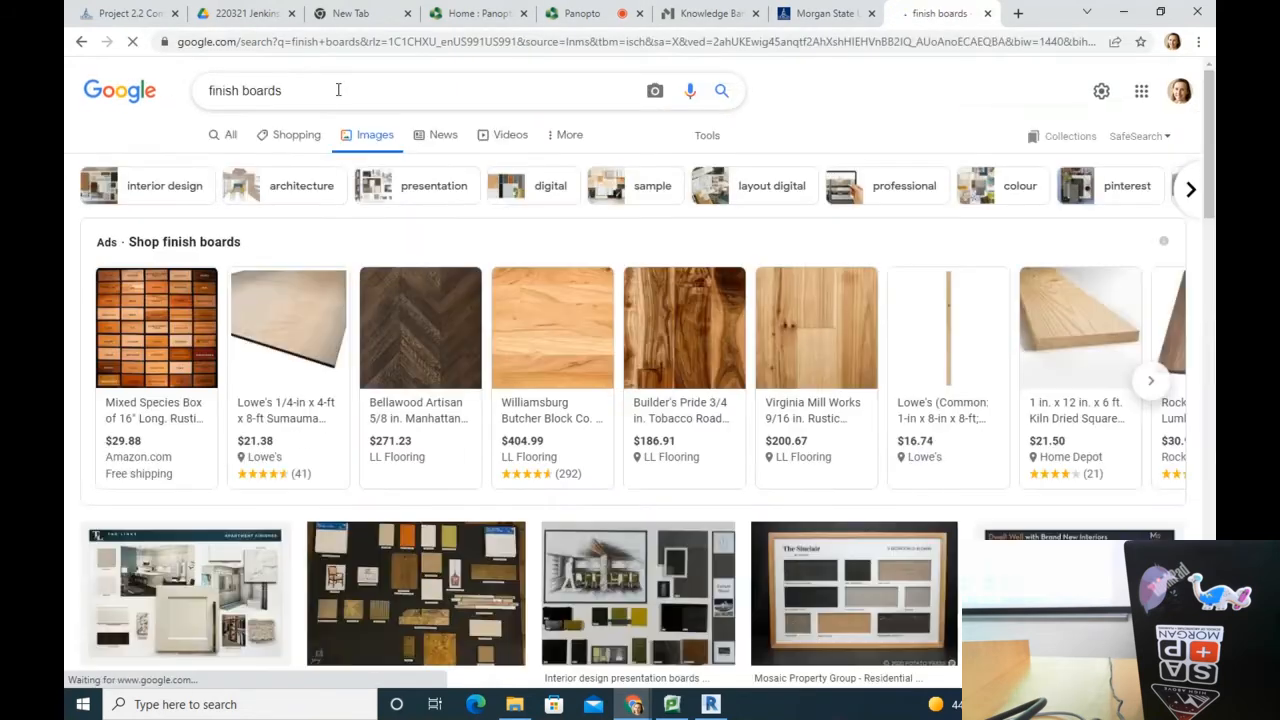
{"action": "left_click", "coordinate": [338, 90]}
{"action": "scroll", "coordinate": [1043, 477], "scroll_direction": "down", "scroll_amount": 2}
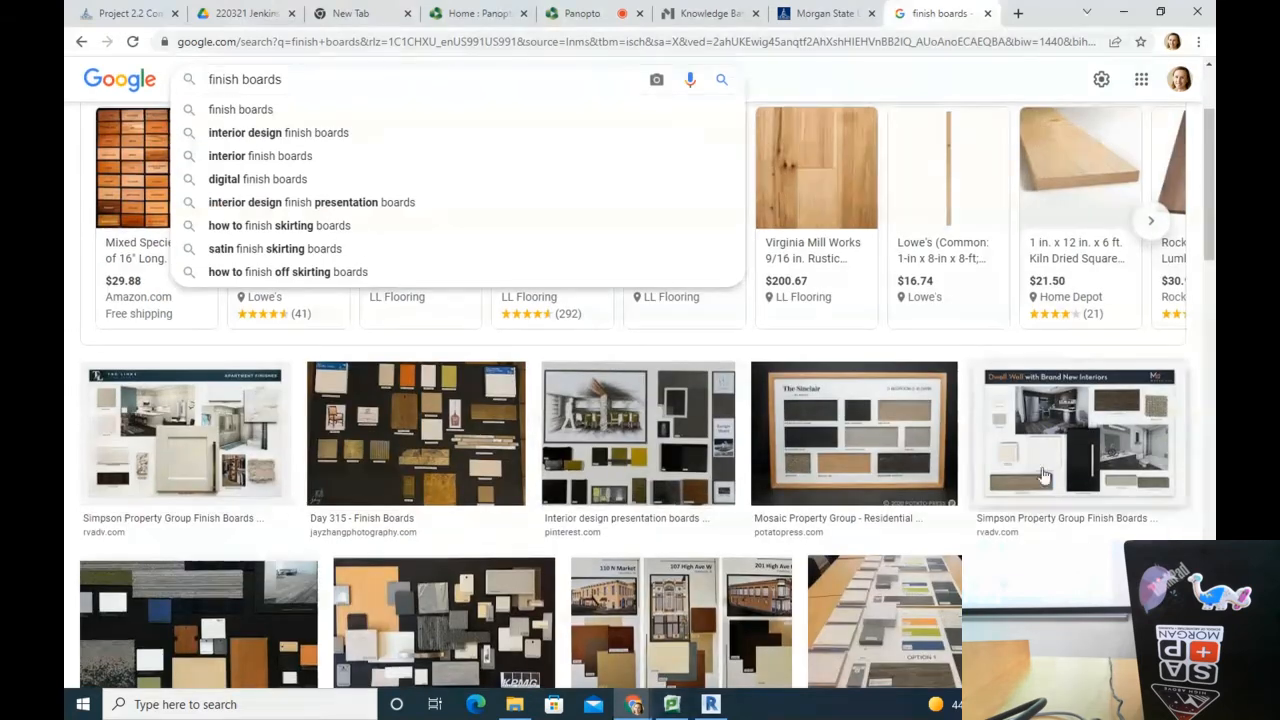
{"action": "scroll", "coordinate": [253, 473], "scroll_direction": "down", "scroll_amount": 2}
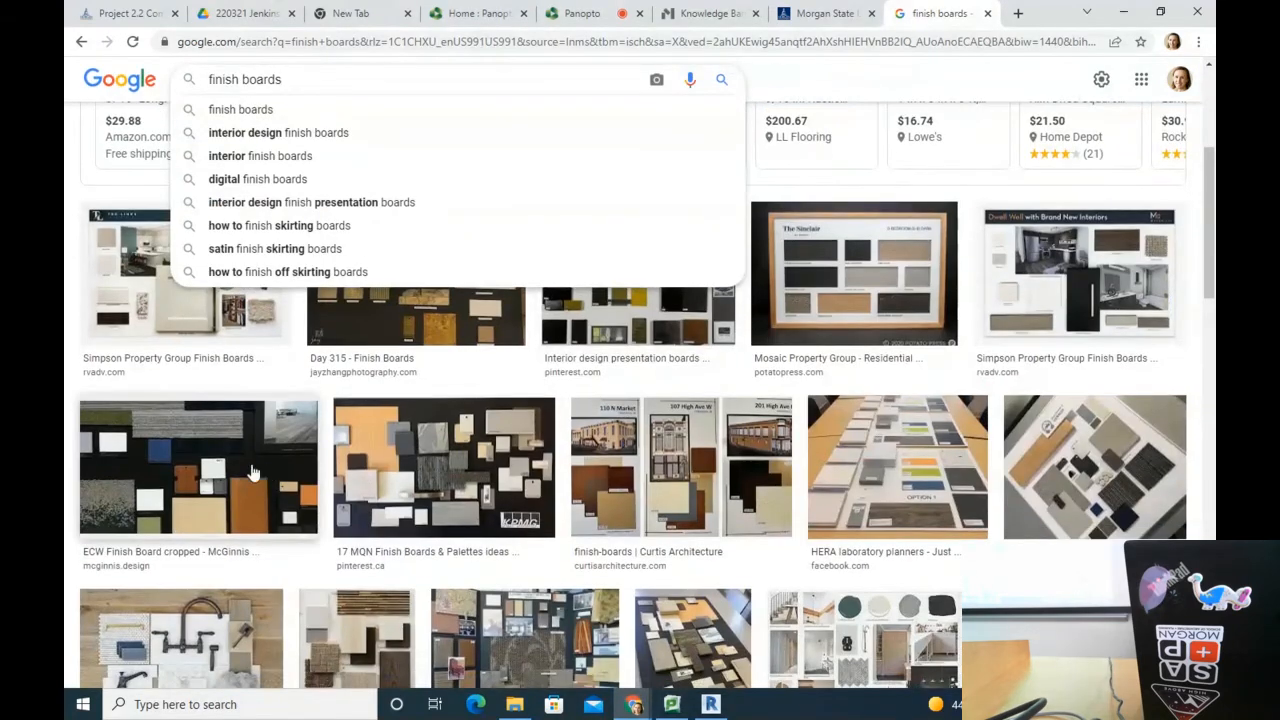
Step: Preview the 17 MQN, CM Design Studio, Coroflot and Learning Centre finish board examples
{"action": "left_click", "coordinate": [536, 466]}
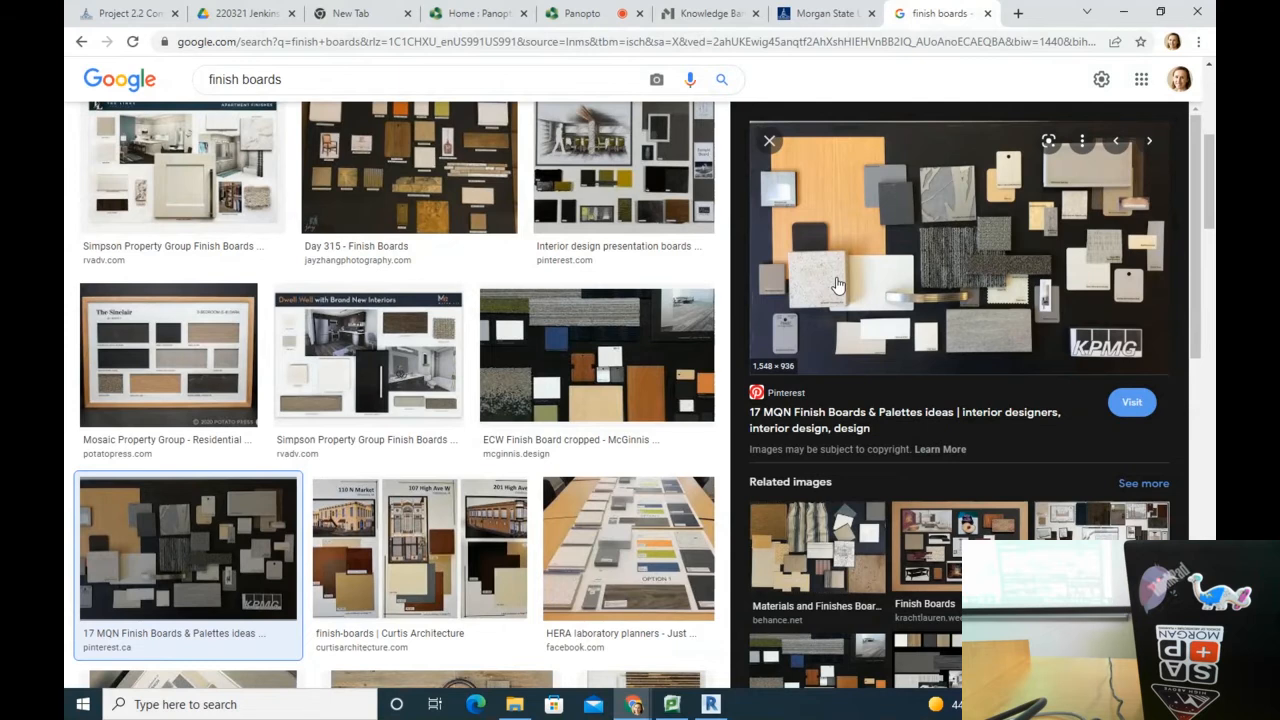
{"action": "scroll", "coordinate": [994, 389], "scroll_direction": "down", "scroll_amount": 1}
{"action": "scroll", "coordinate": [703, 379], "scroll_direction": "down", "scroll_amount": 4}
{"action": "scroll", "coordinate": [397, 547], "scroll_direction": "down", "scroll_amount": 4}
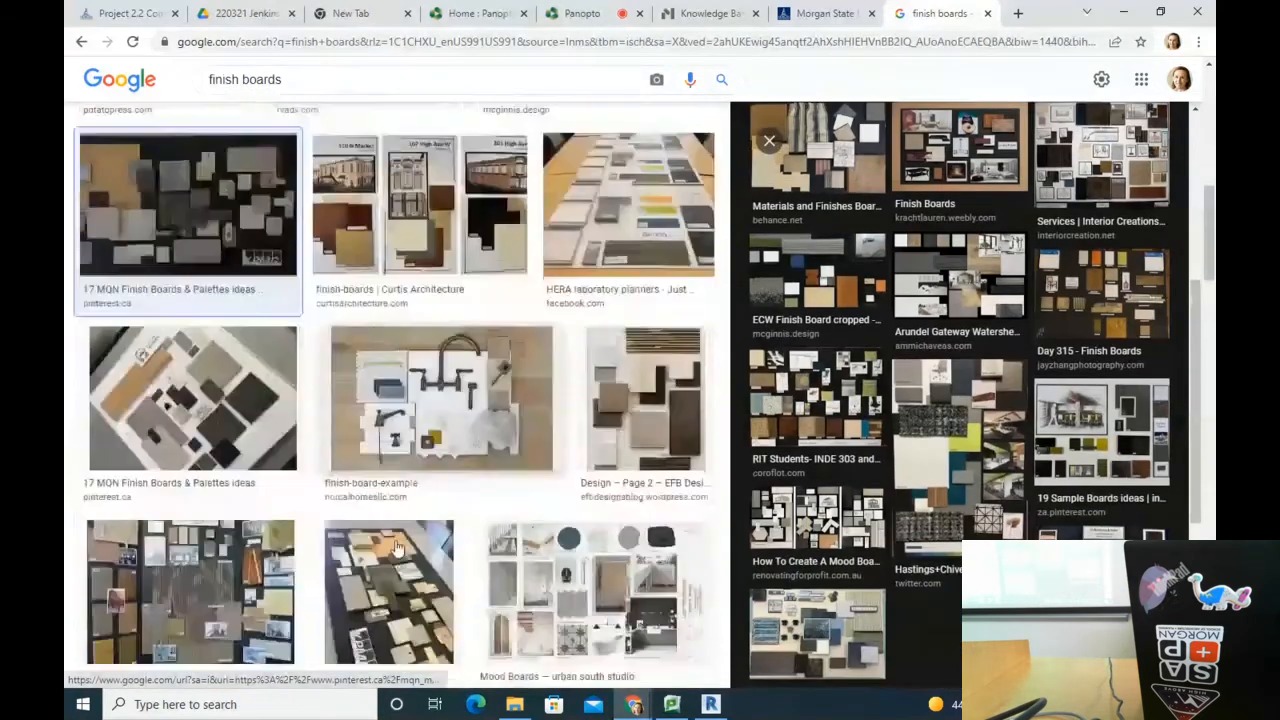
{"action": "scroll", "coordinate": [397, 547], "scroll_direction": "down", "scroll_amount": 3}
{"action": "left_click", "coordinate": [197, 358]}
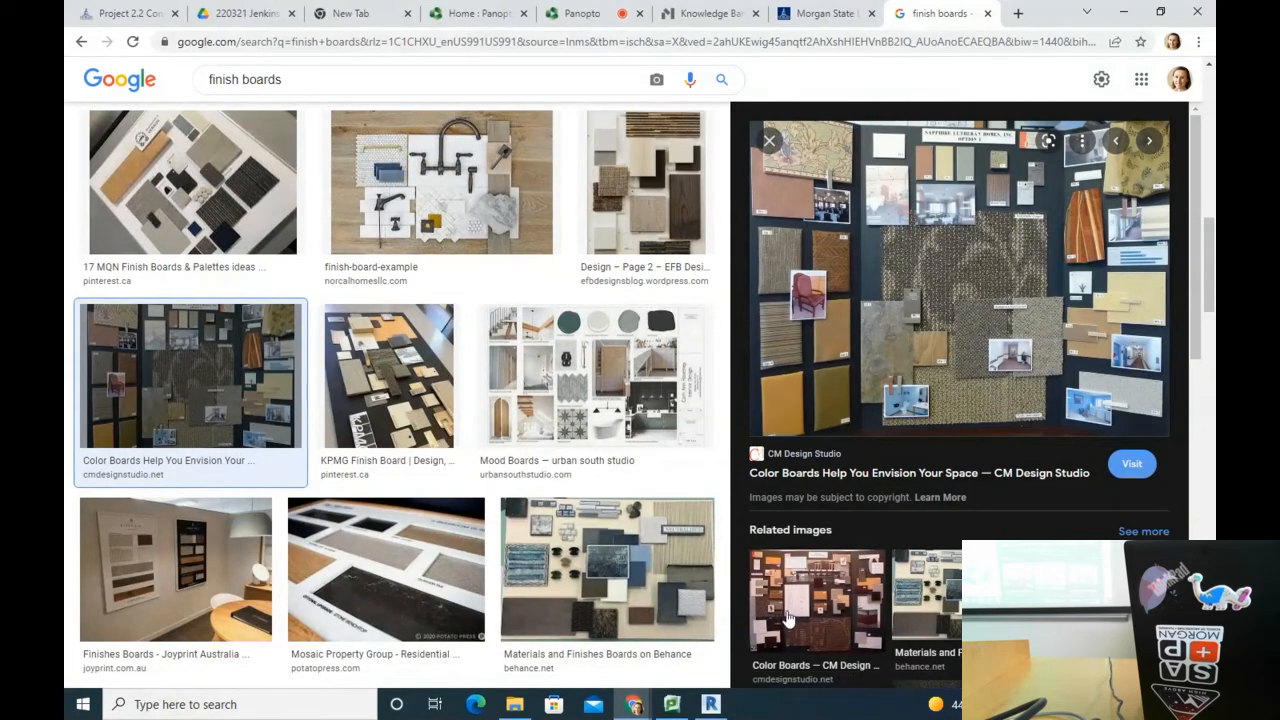
{"action": "left_click", "coordinate": [1090, 605]}
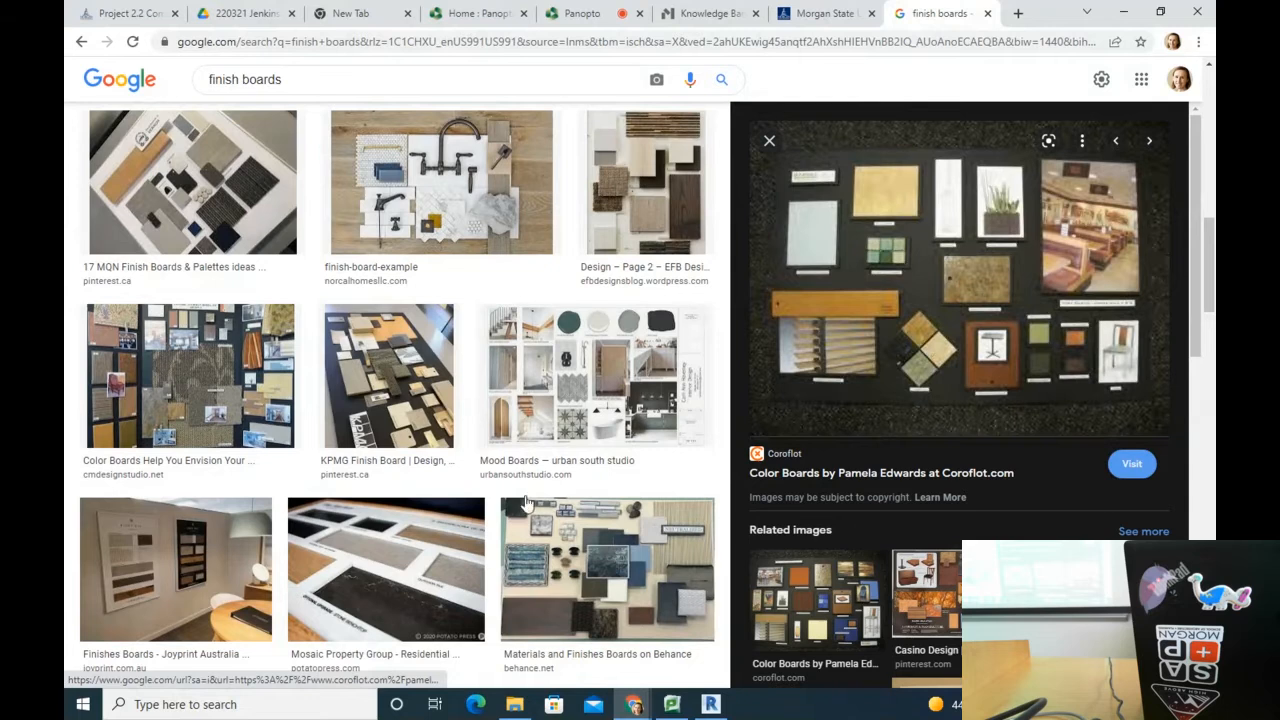
{"action": "scroll", "coordinate": [607, 510], "scroll_direction": "down", "scroll_amount": 3}
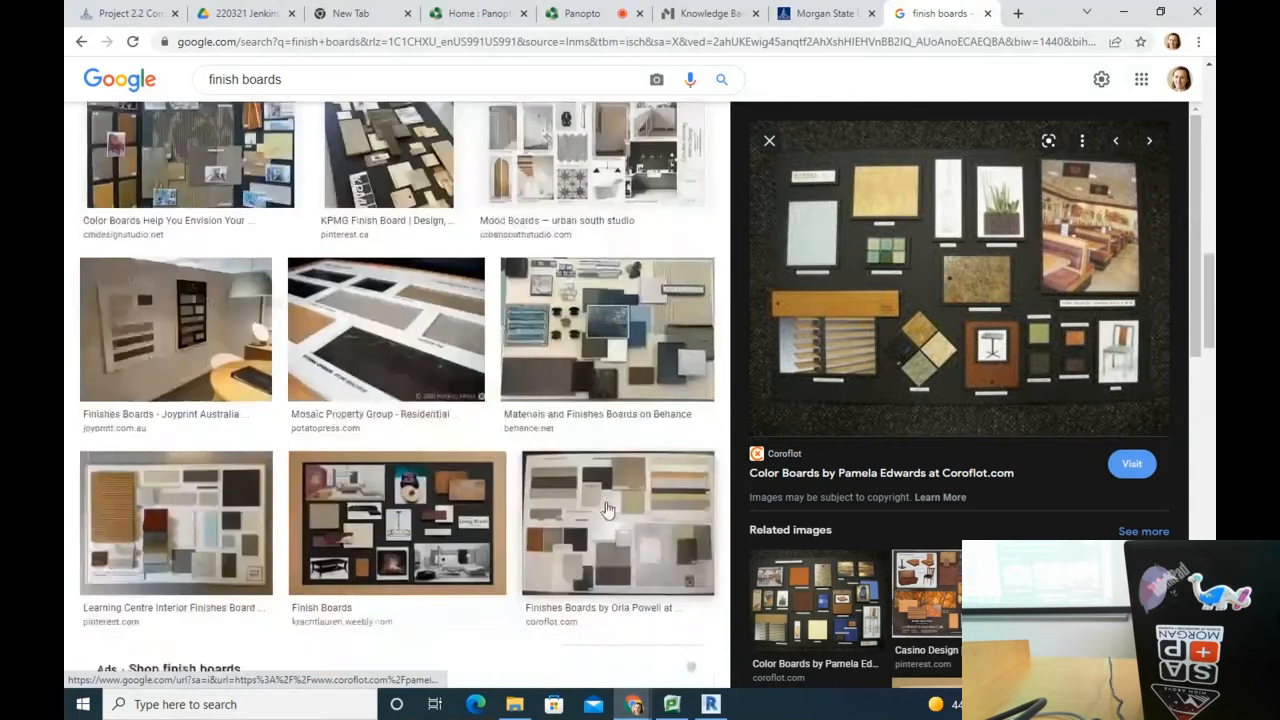
{"action": "left_click", "coordinate": [152, 514]}
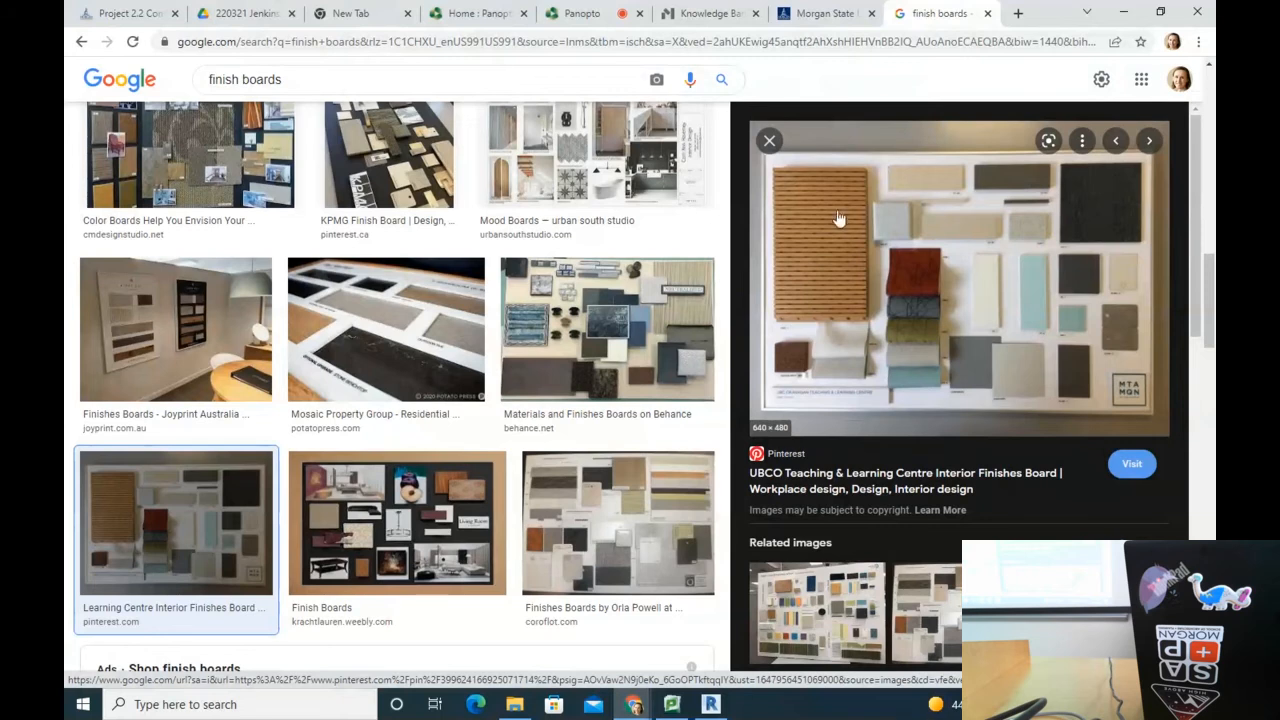
Step: Preview the colourful Beautiful finish board, then return to the Project 2.2 brief
{"action": "scroll", "coordinate": [797, 592], "scroll_direction": "down", "scroll_amount": 5}
{"action": "scroll", "coordinate": [799, 592], "scroll_direction": "down", "scroll_amount": 4}
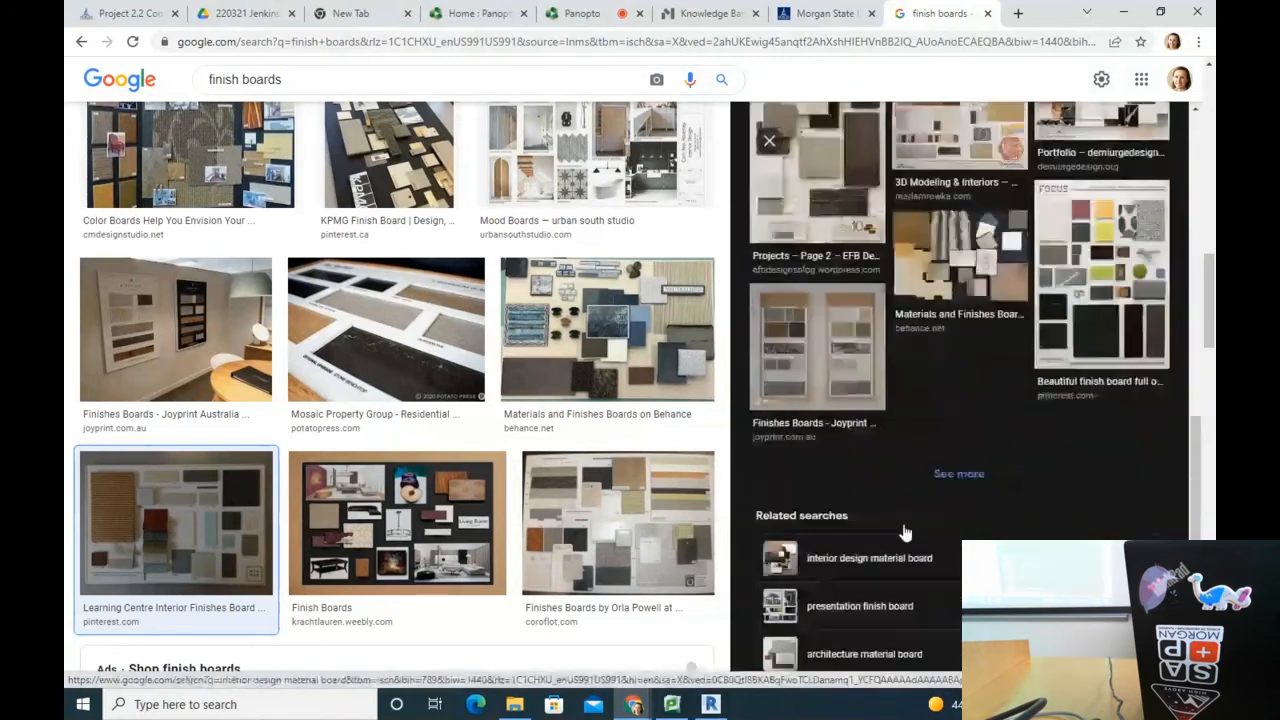
{"action": "left_click", "coordinate": [1123, 276]}
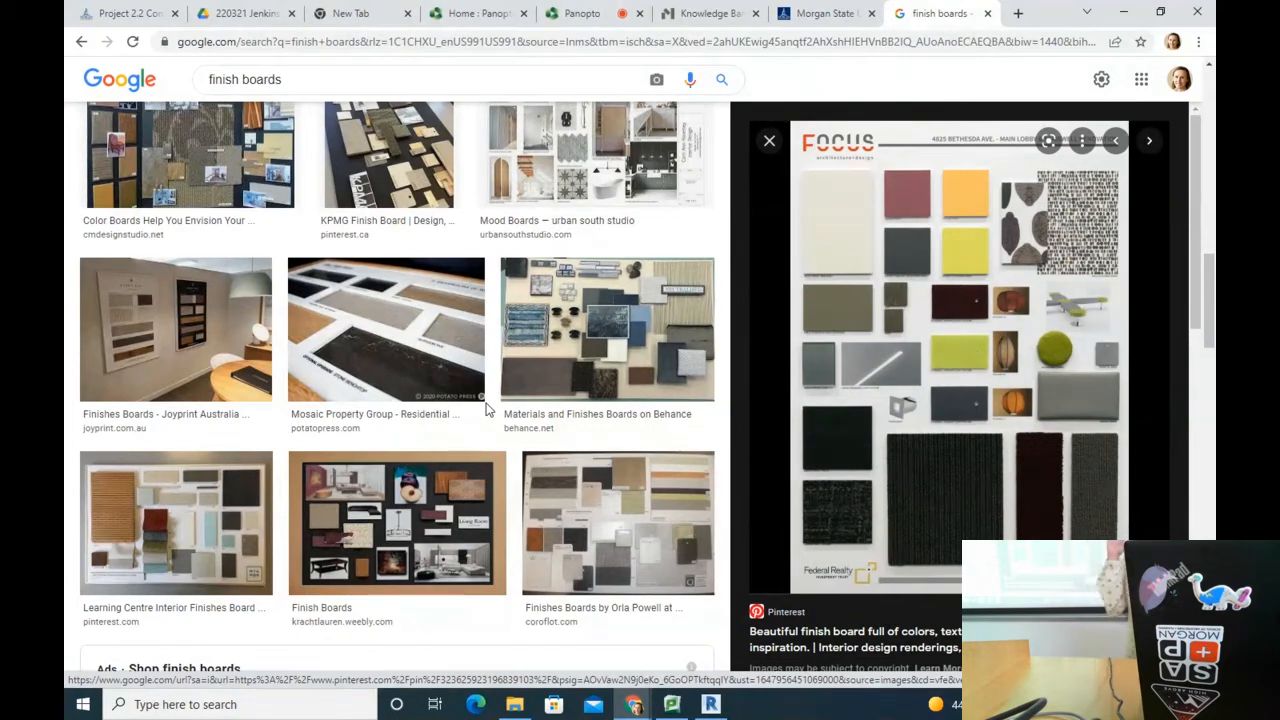
{"action": "scroll", "coordinate": [480, 380], "scroll_direction": "down", "scroll_amount": 4}
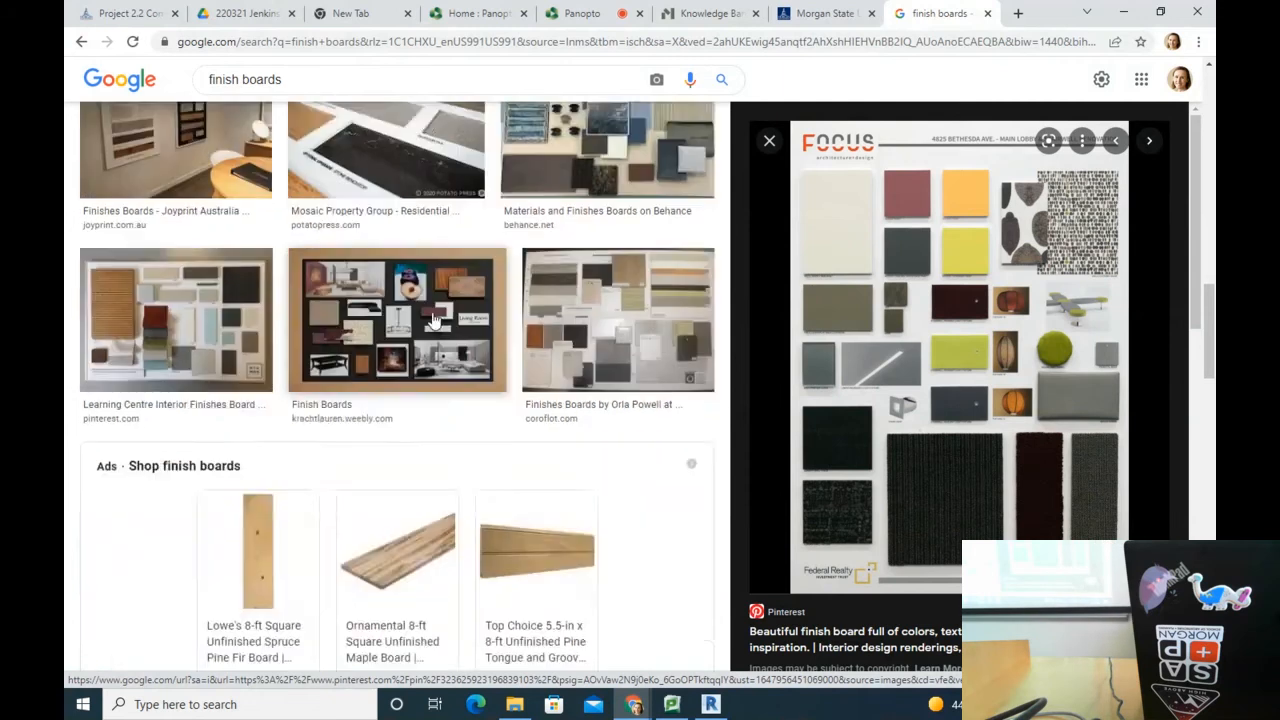
{"action": "scroll", "coordinate": [464, 296], "scroll_direction": "up", "scroll_amount": 10}
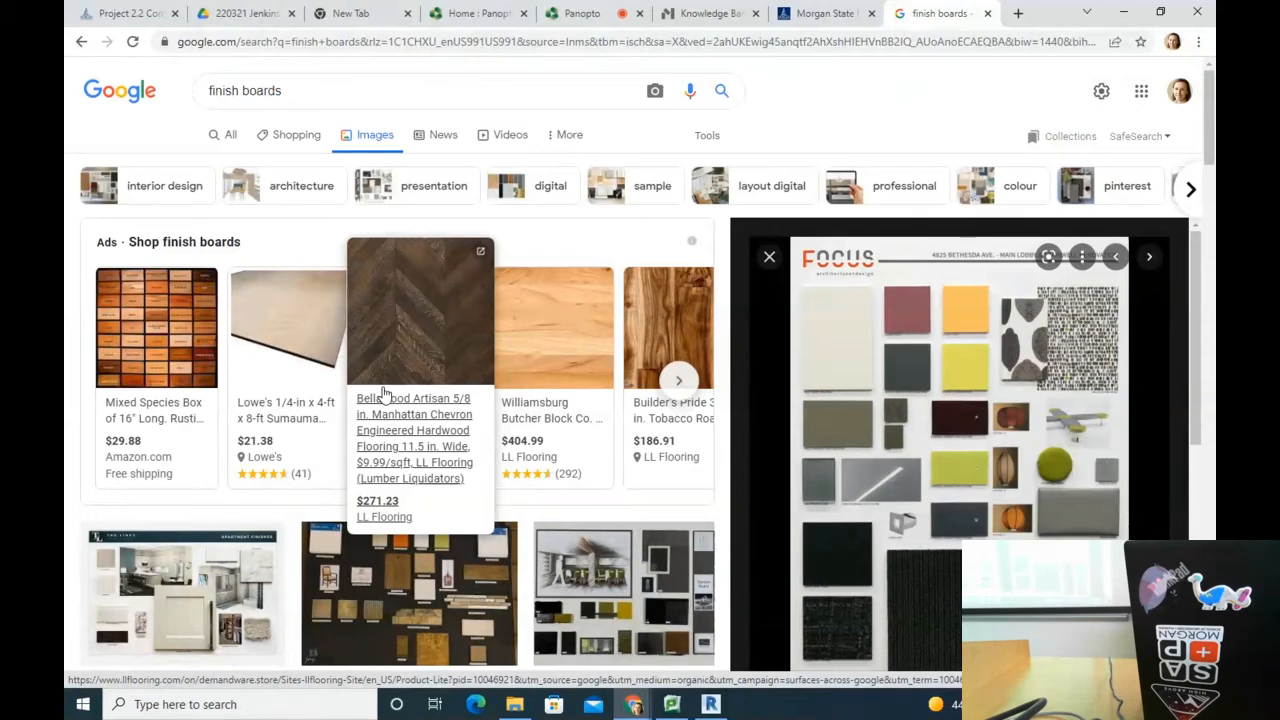
{"action": "scroll", "coordinate": [161, 567], "scroll_direction": "down", "scroll_amount": 10}
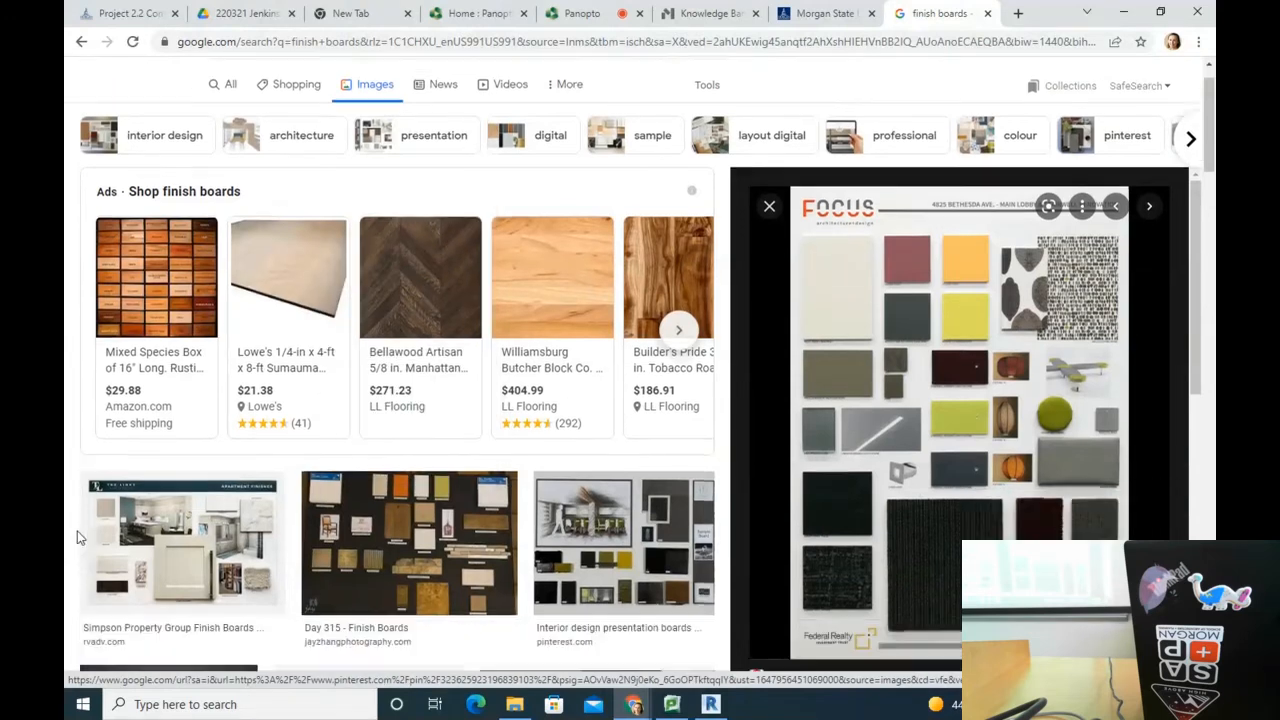
{"action": "scroll", "coordinate": [169, 647], "scroll_direction": "down", "scroll_amount": 5}
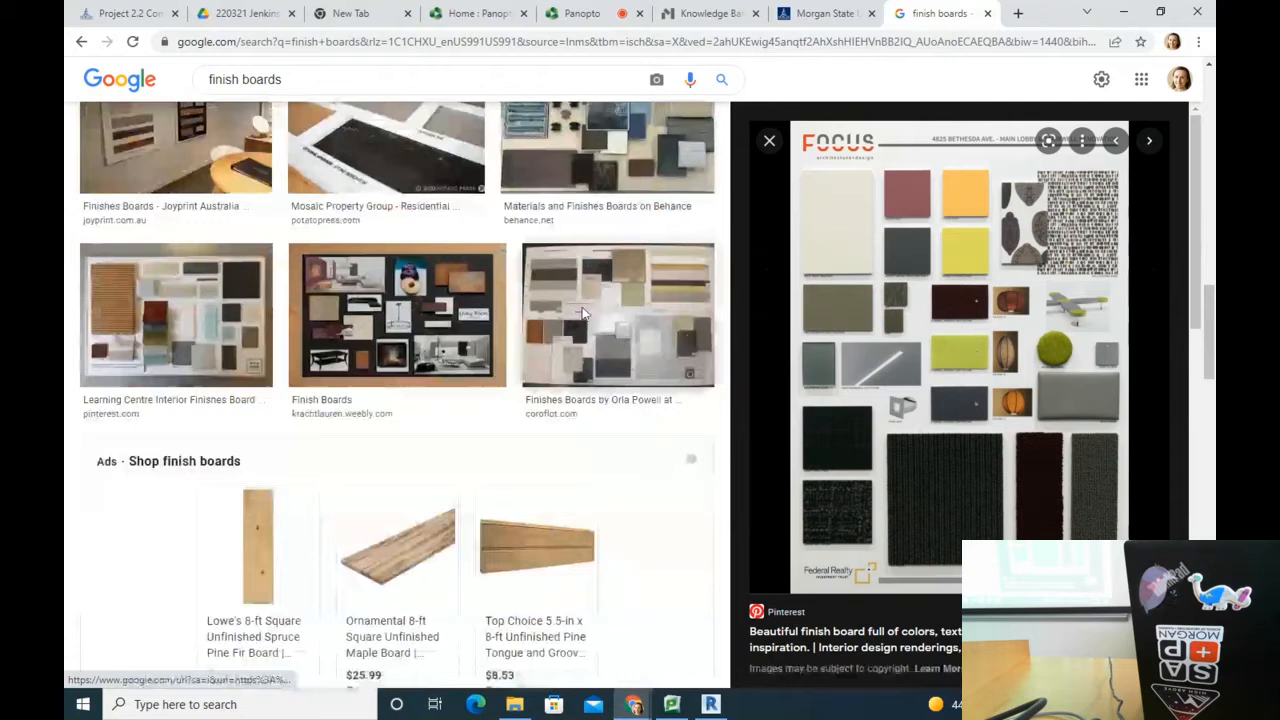
{"action": "left_click", "coordinate": [130, 13]}
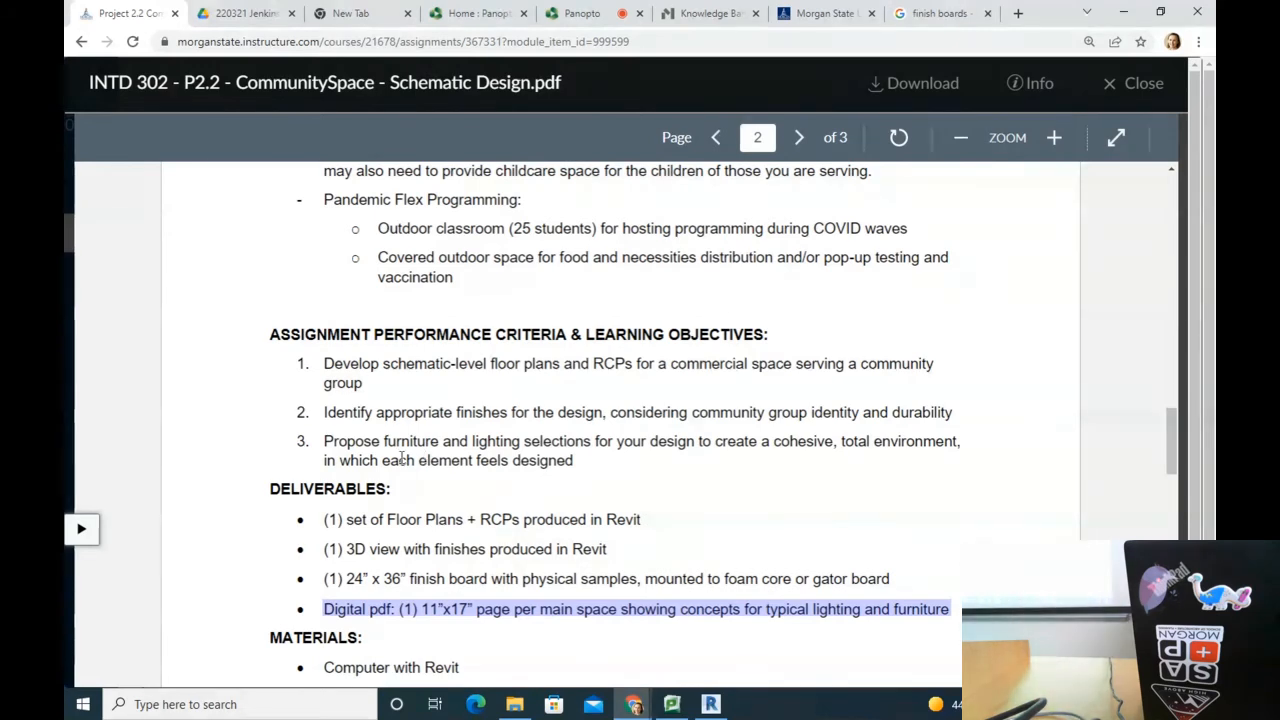
Step: Highlight 'Outdoor classroom (25 students) for hosting' under Pandemic Flex Programming in the brief
{"action": "scroll", "coordinate": [606, 683], "scroll_direction": "up", "scroll_amount": 6}
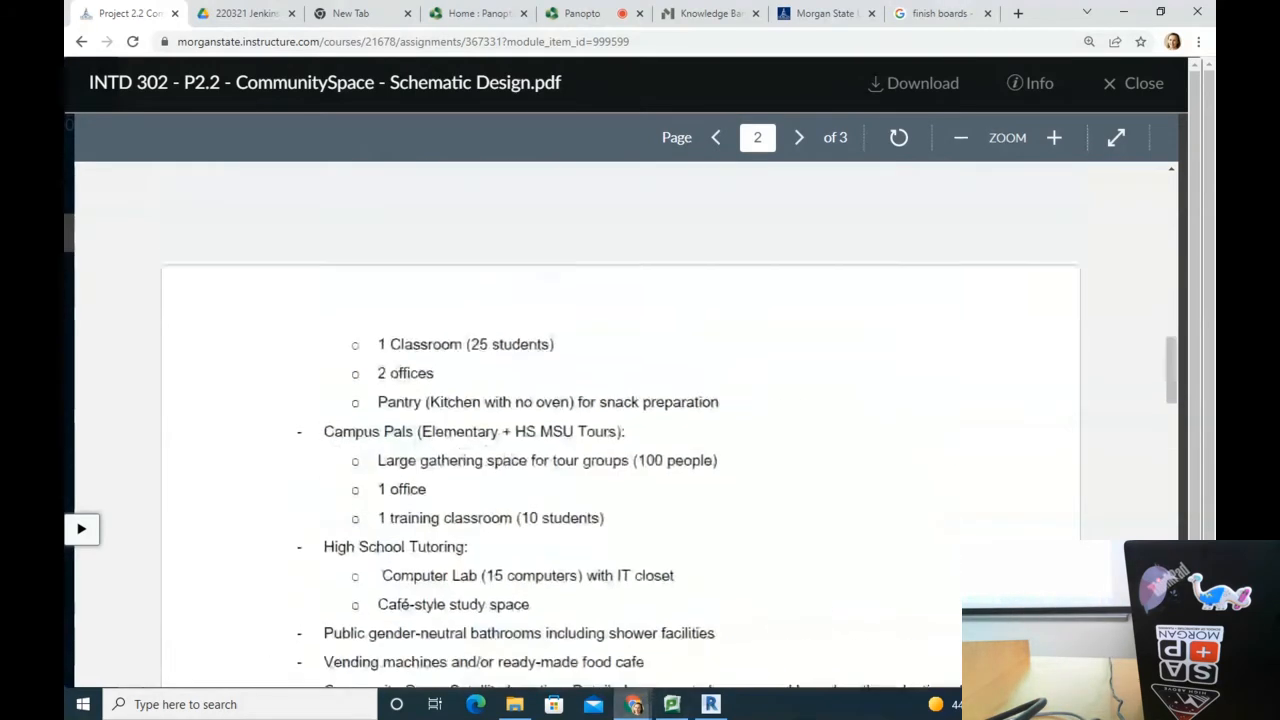
{"action": "scroll", "coordinate": [640, 423], "scroll_direction": "up", "scroll_amount": 7}
{"action": "scroll", "coordinate": [634, 403], "scroll_direction": "down", "scroll_amount": 5}
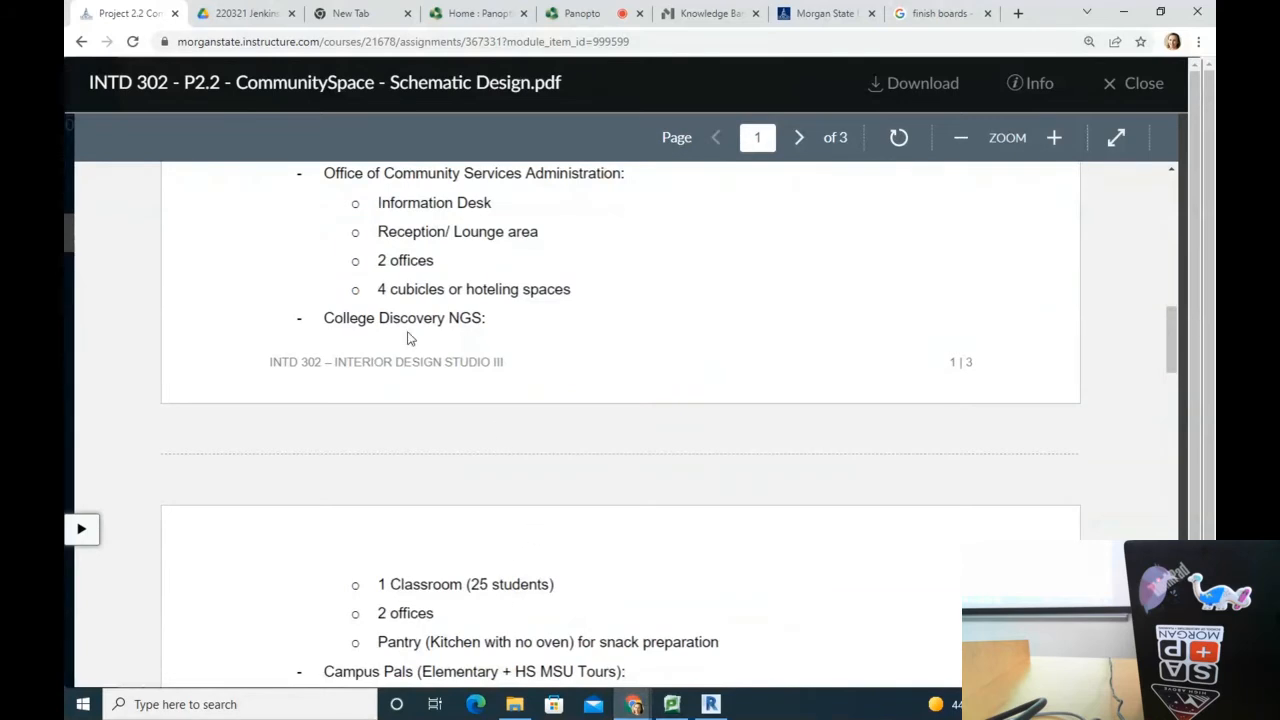
{"action": "scroll", "coordinate": [550, 557], "scroll_direction": "down", "scroll_amount": 3}
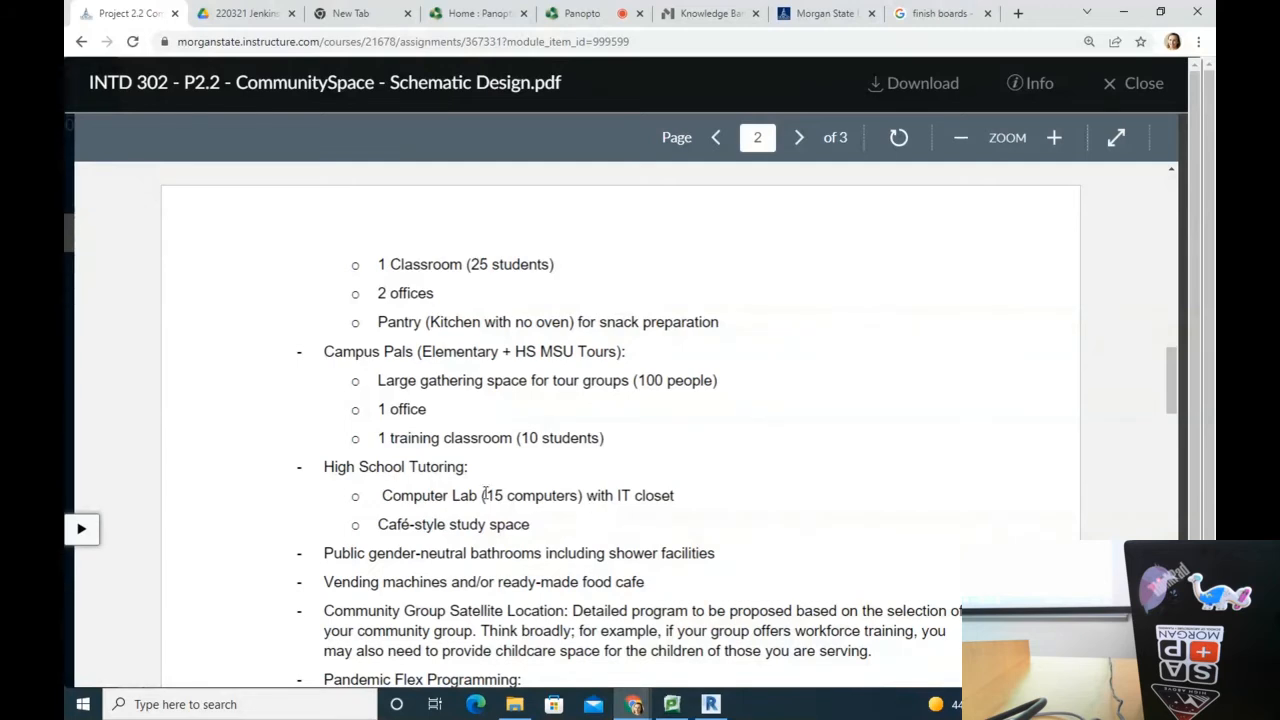
{"action": "scroll", "coordinate": [515, 497], "scroll_direction": "up", "scroll_amount": 5}
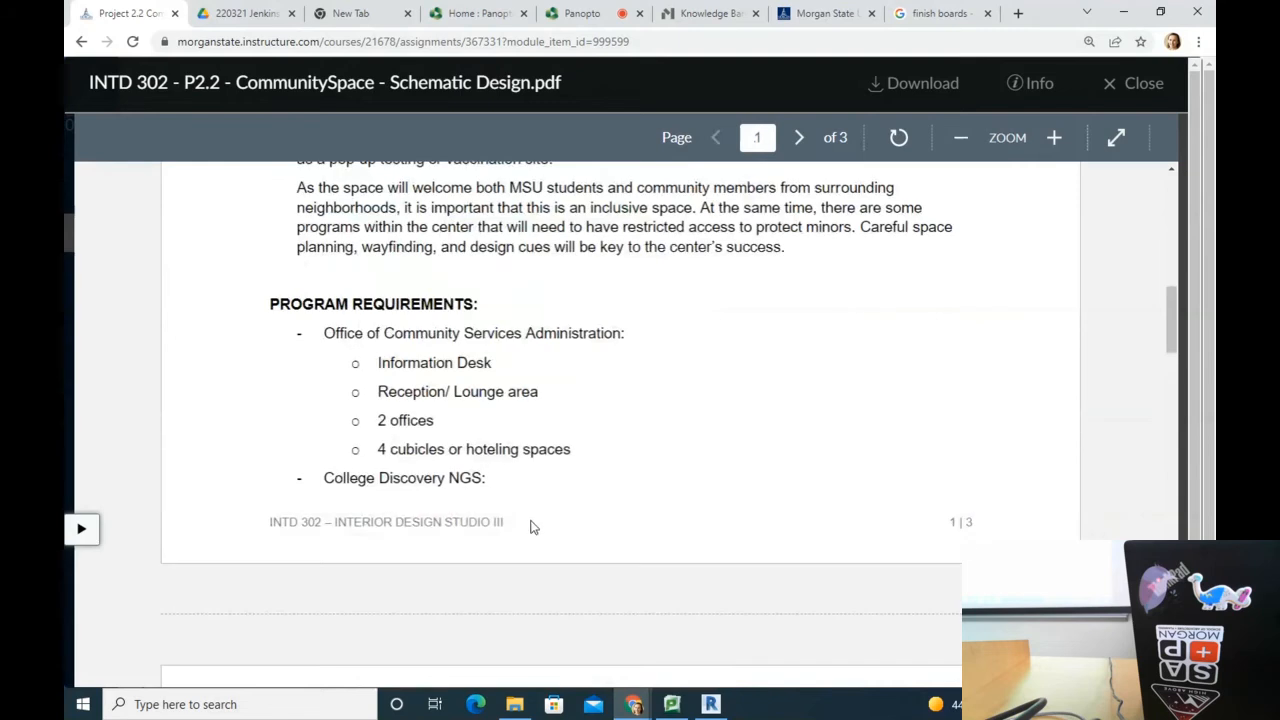
{"action": "scroll", "coordinate": [629, 420], "scroll_direction": "down", "scroll_amount": 6}
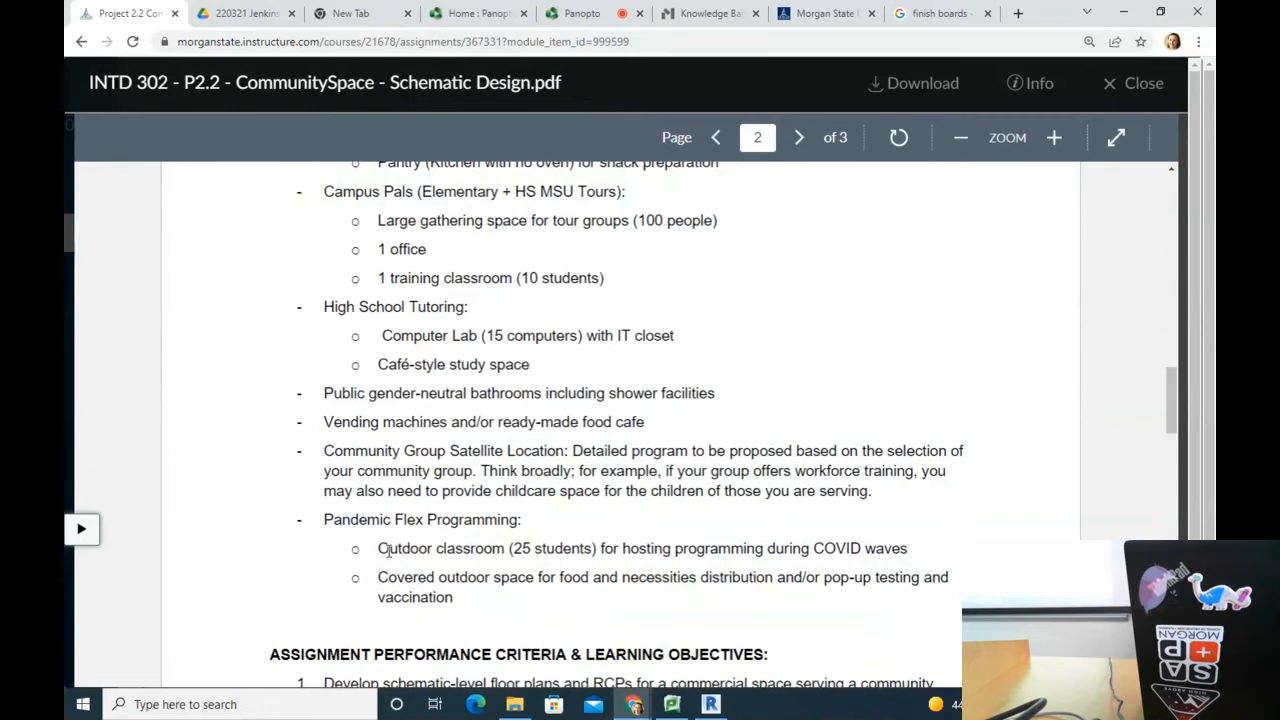
{"action": "left_click_drag", "start_coordinate": [672, 550], "coordinate": [376, 550]}
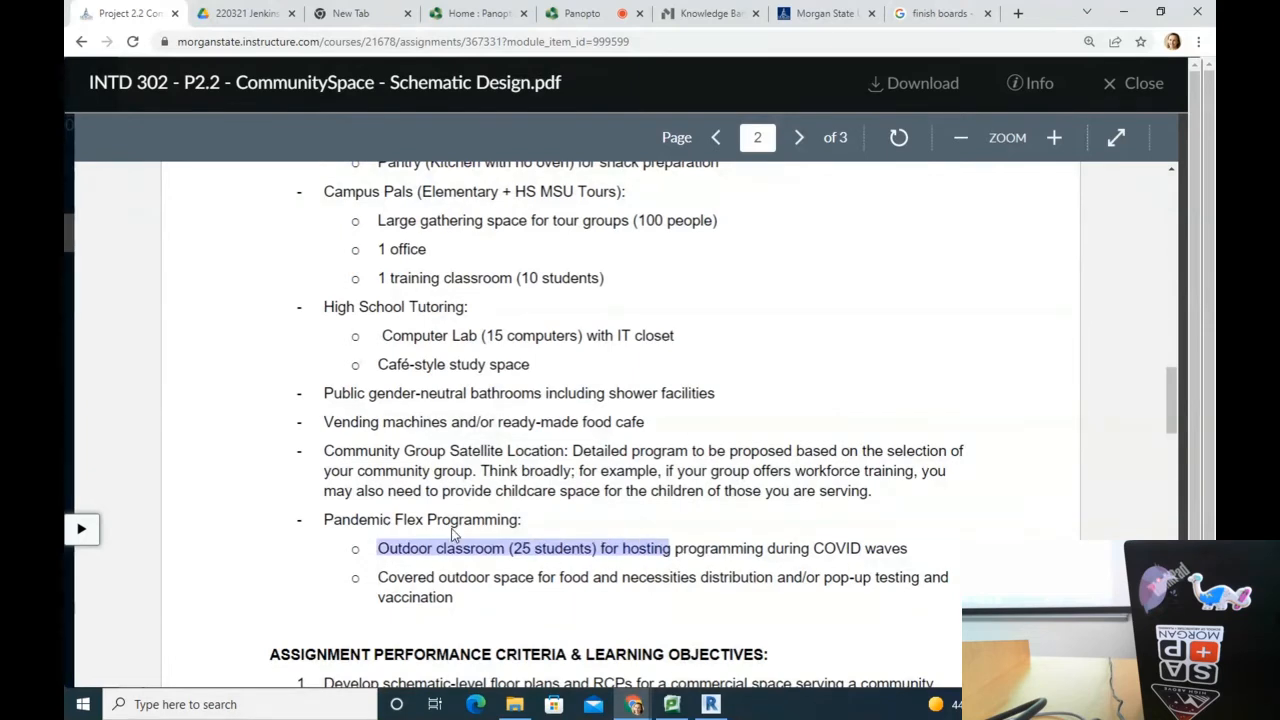
{"action": "scroll", "coordinate": [937, 445], "scroll_direction": "up", "scroll_amount": 1}
{"action": "scroll", "coordinate": [634, 540], "scroll_direction": "up", "scroll_amount": 4}
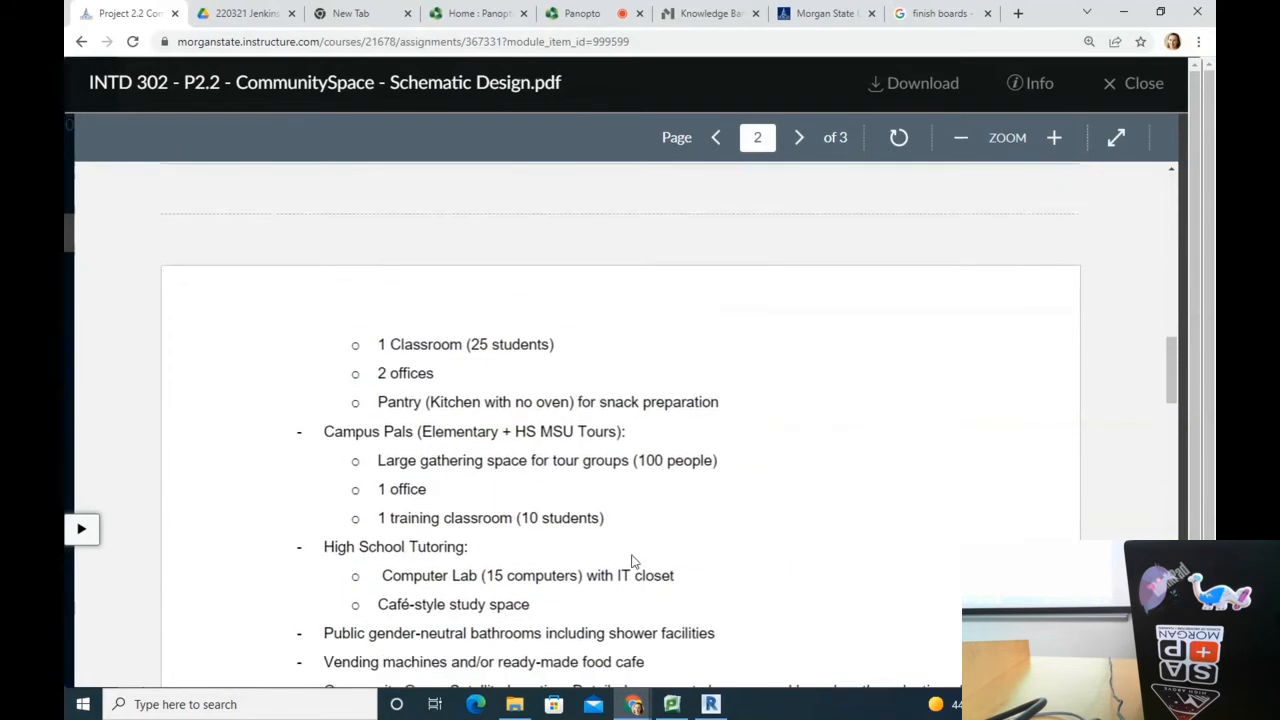
{"action": "scroll", "coordinate": [629, 488], "scroll_direction": "down", "scroll_amount": 3}
{"action": "scroll", "coordinate": [762, 518], "scroll_direction": "up", "scroll_amount": 2}
{"action": "scroll", "coordinate": [770, 514], "scroll_direction": "down", "scroll_amount": 3}
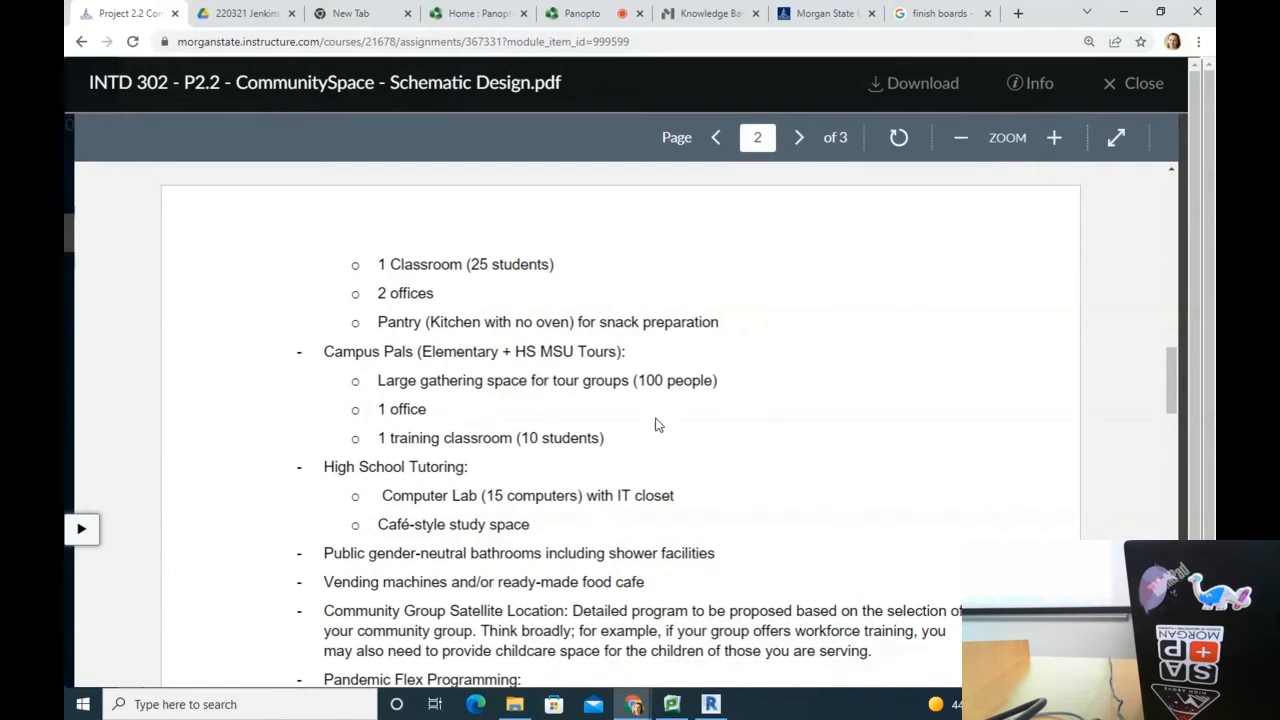
Step: Review brief pages 1–2 and highlight the Reception/Lounge area requirement
{"action": "scroll", "coordinate": [601, 490], "scroll_direction": "down", "scroll_amount": 3}
{"action": "scroll", "coordinate": [601, 490], "scroll_direction": "up", "scroll_amount": 6}
{"action": "scroll", "coordinate": [575, 415], "scroll_direction": "up", "scroll_amount": 3}
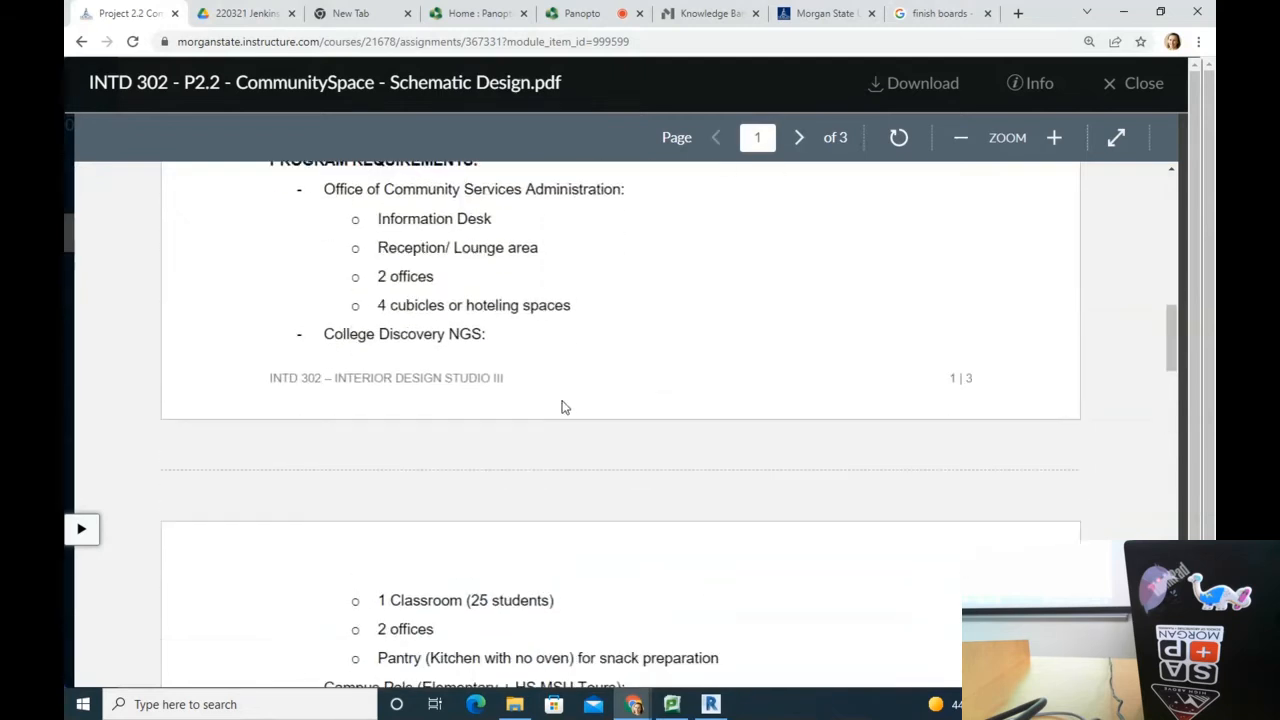
{"action": "scroll", "coordinate": [565, 407], "scroll_direction": "down", "scroll_amount": 1}
{"action": "scroll", "coordinate": [574, 421], "scroll_direction": "down", "scroll_amount": 3}
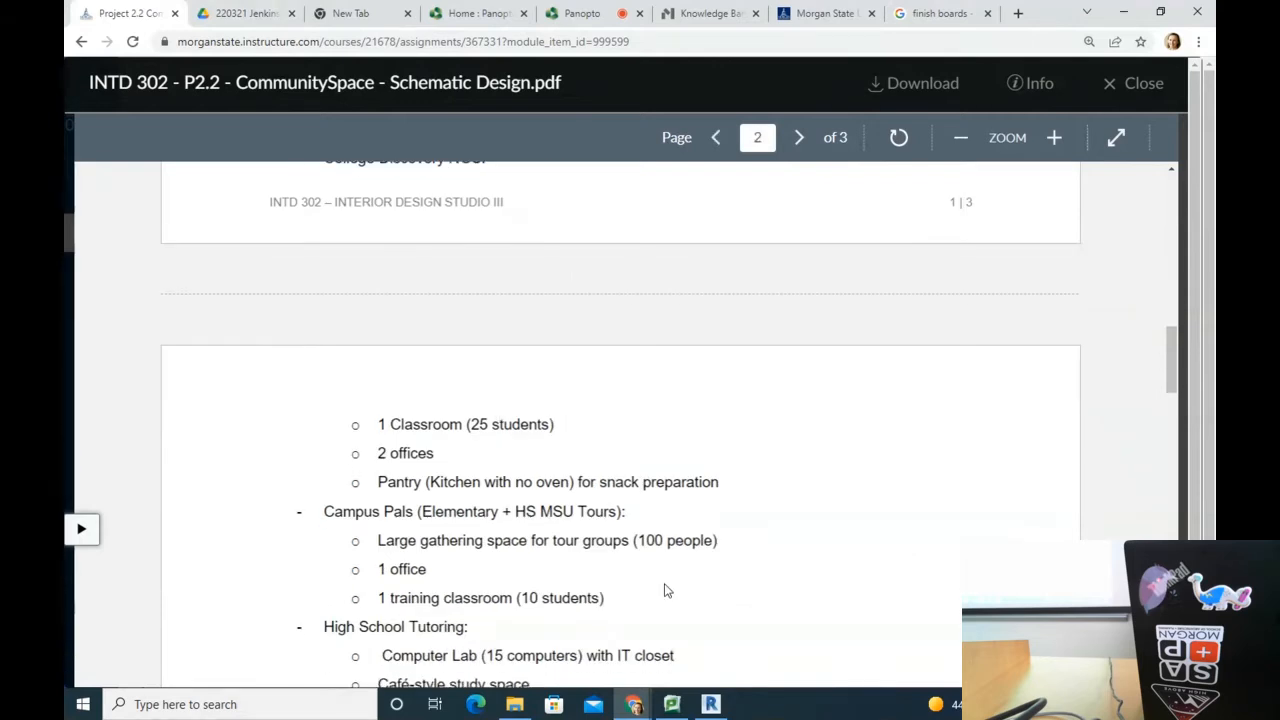
{"action": "scroll", "coordinate": [645, 584], "scroll_direction": "down", "scroll_amount": 2}
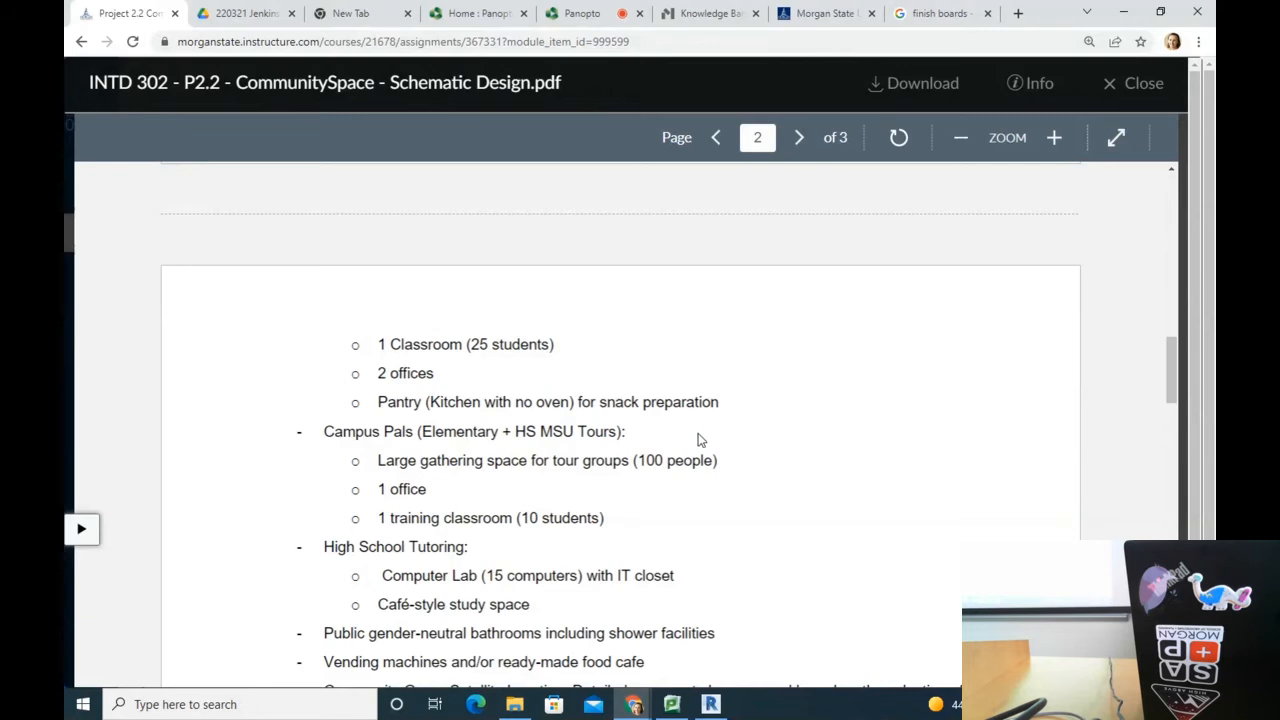
{"action": "scroll", "coordinate": [706, 454], "scroll_direction": "down", "scroll_amount": 2}
{"action": "scroll", "coordinate": [706, 455], "scroll_direction": "up", "scroll_amount": 8}
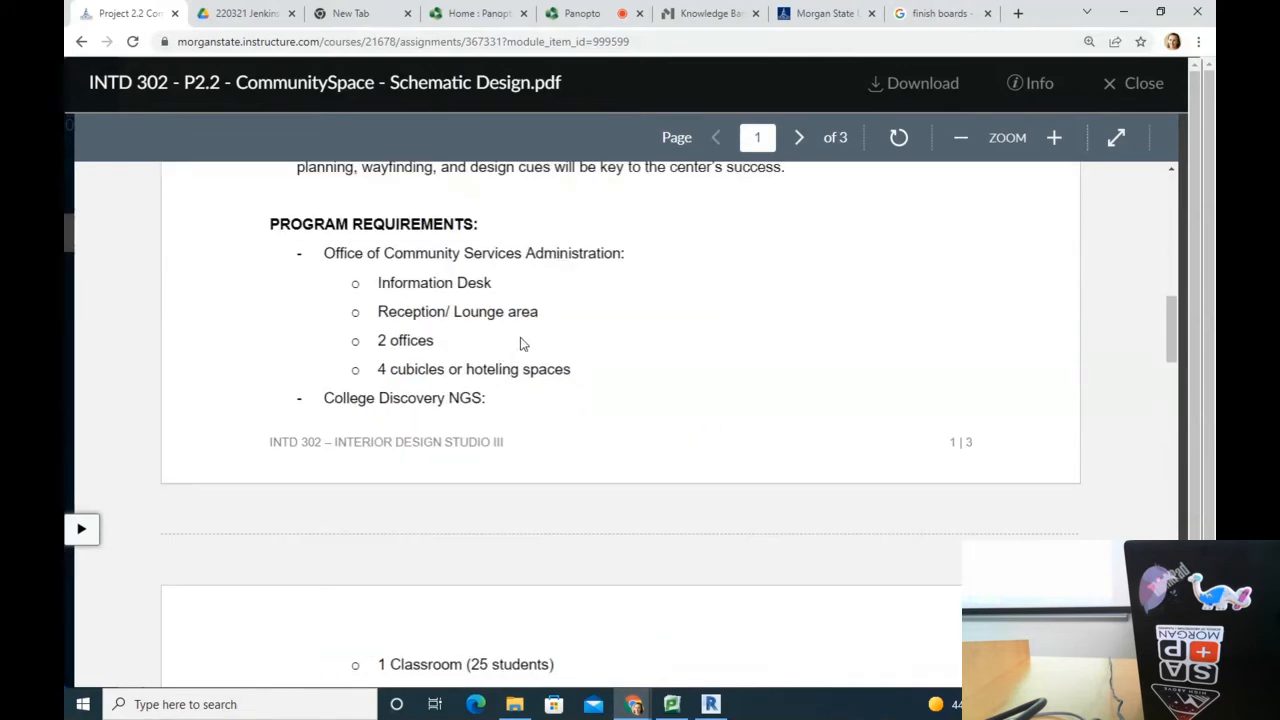
{"action": "scroll", "coordinate": [530, 326], "scroll_direction": "down", "scroll_amount": 2}
{"action": "scroll", "coordinate": [530, 326], "scroll_direction": "up", "scroll_amount": 3}
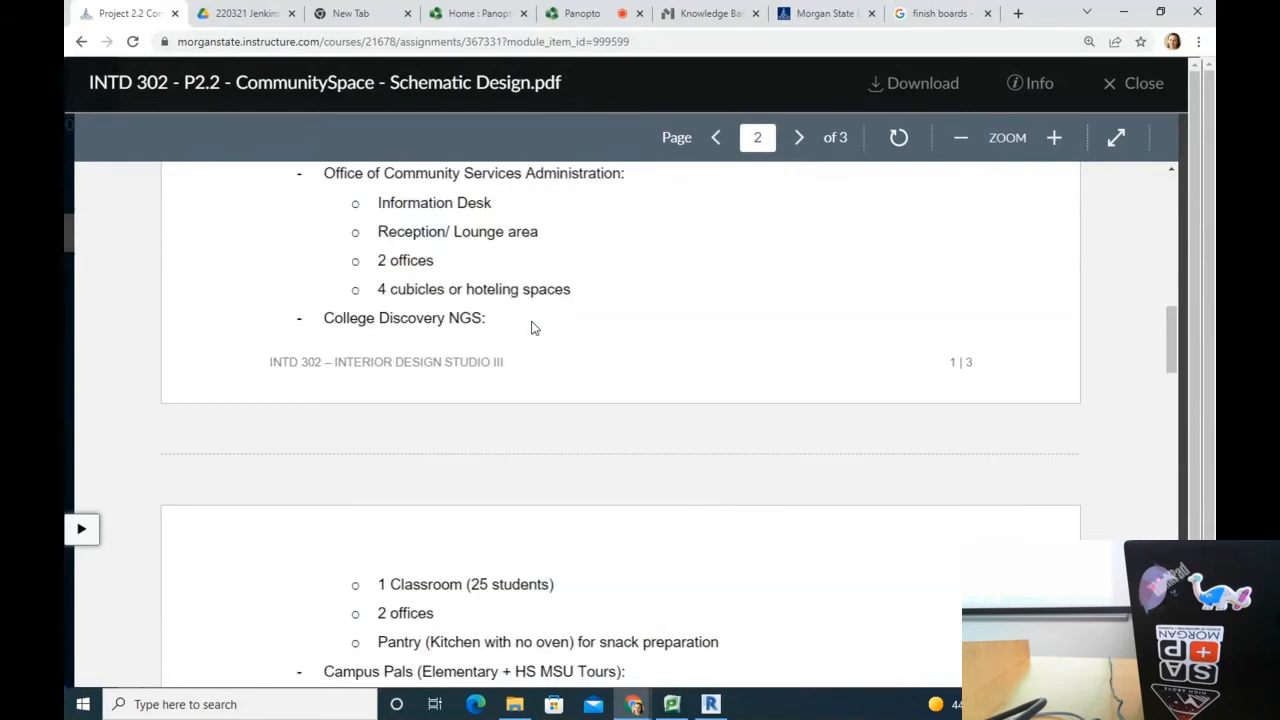
{"action": "left_click_drag", "start_coordinate": [377, 391], "coordinate": [660, 396]}
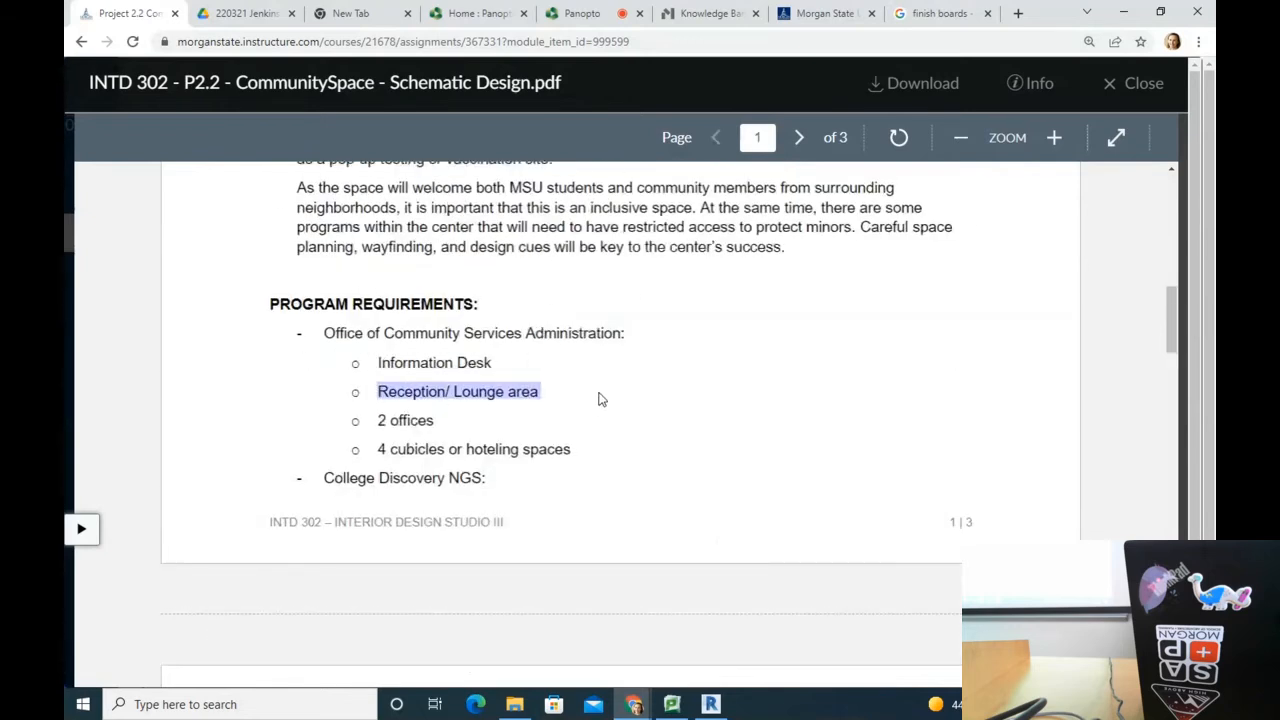
Step: Highlight the Café-style study space and Community Group Satellite Location lines, then open a new tab
{"action": "scroll", "coordinate": [600, 399], "scroll_direction": "down", "scroll_amount": 5}
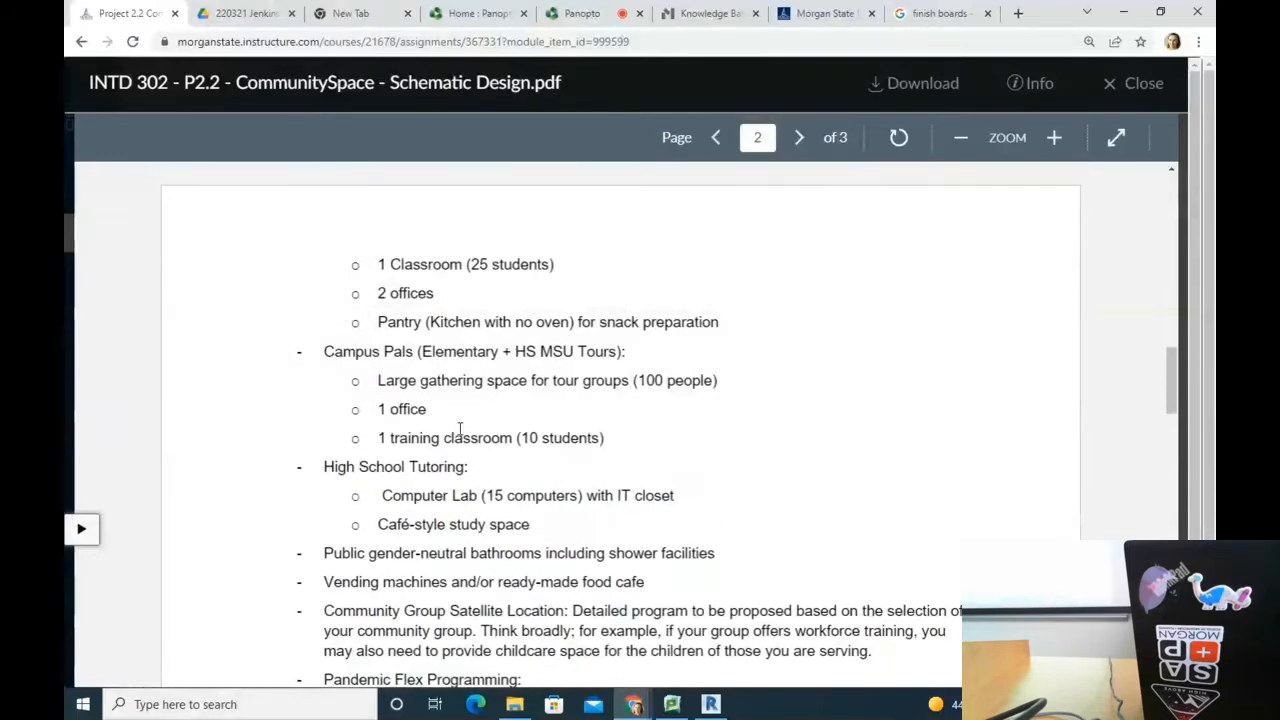
{"action": "left_click_drag", "start_coordinate": [378, 524], "coordinate": [551, 521]}
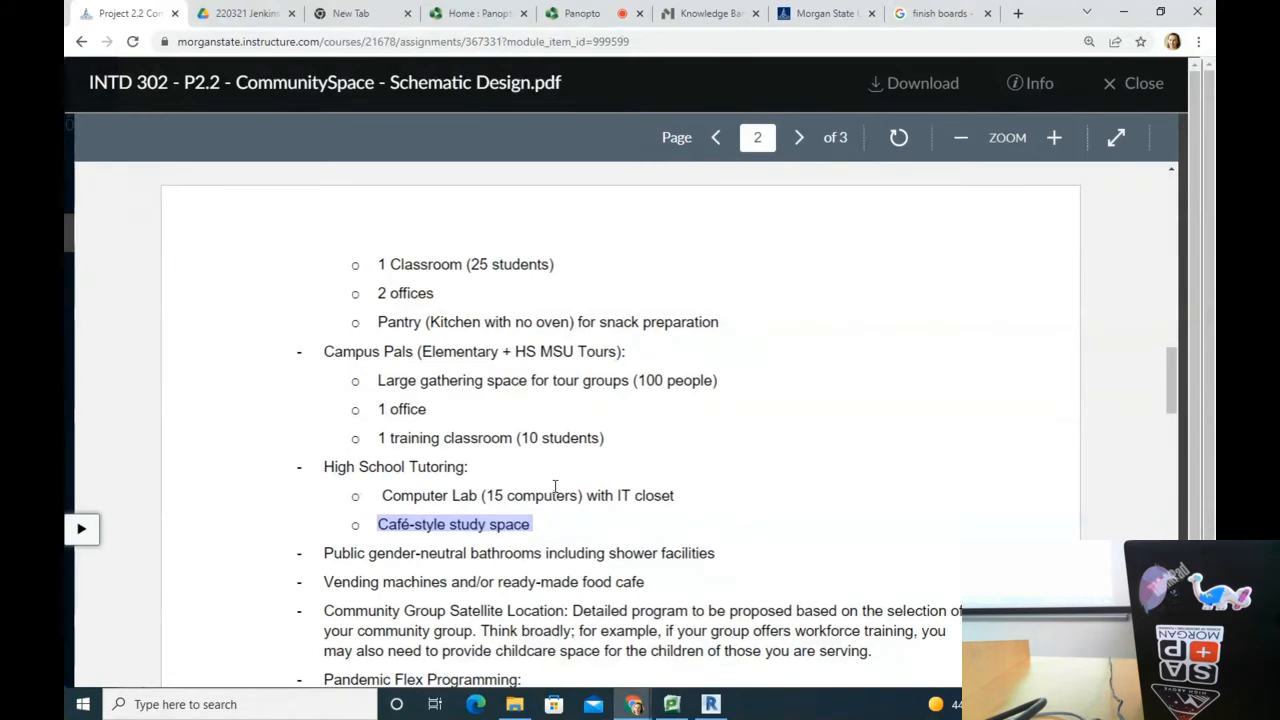
{"action": "scroll", "coordinate": [577, 443], "scroll_direction": "down", "scroll_amount": 3}
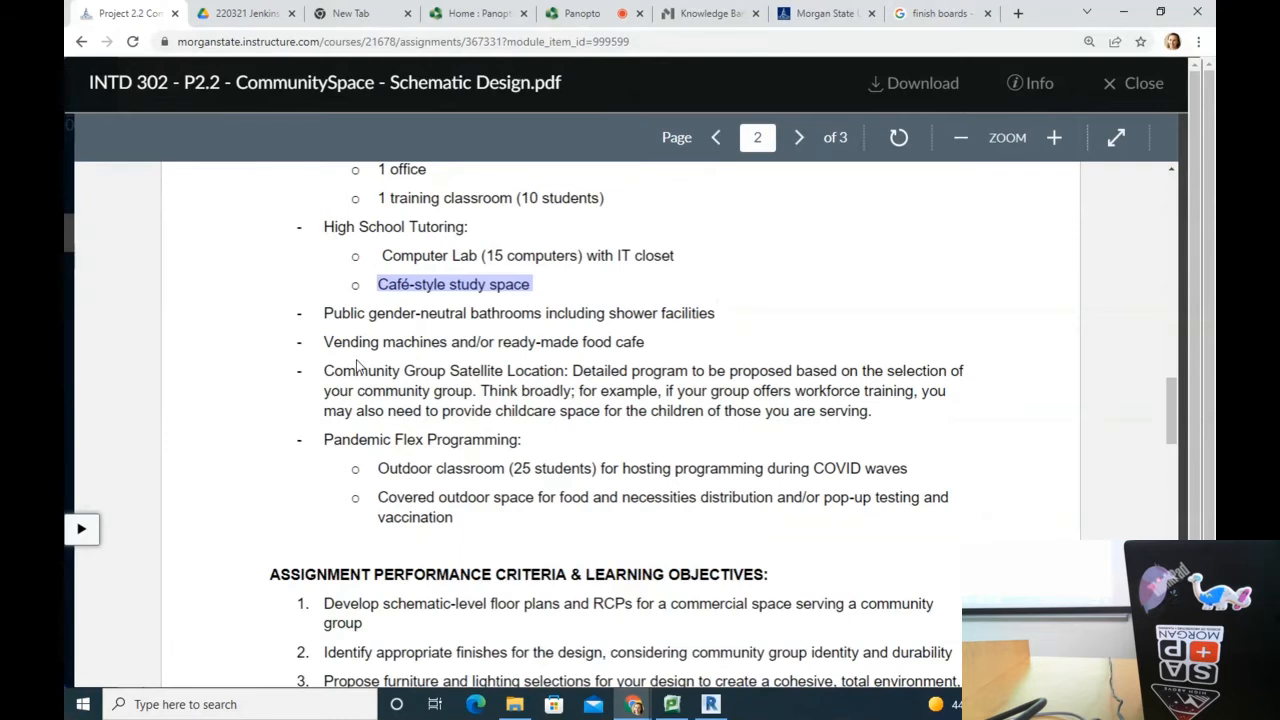
{"action": "left_click_drag", "start_coordinate": [323, 370], "coordinate": [873, 411]}
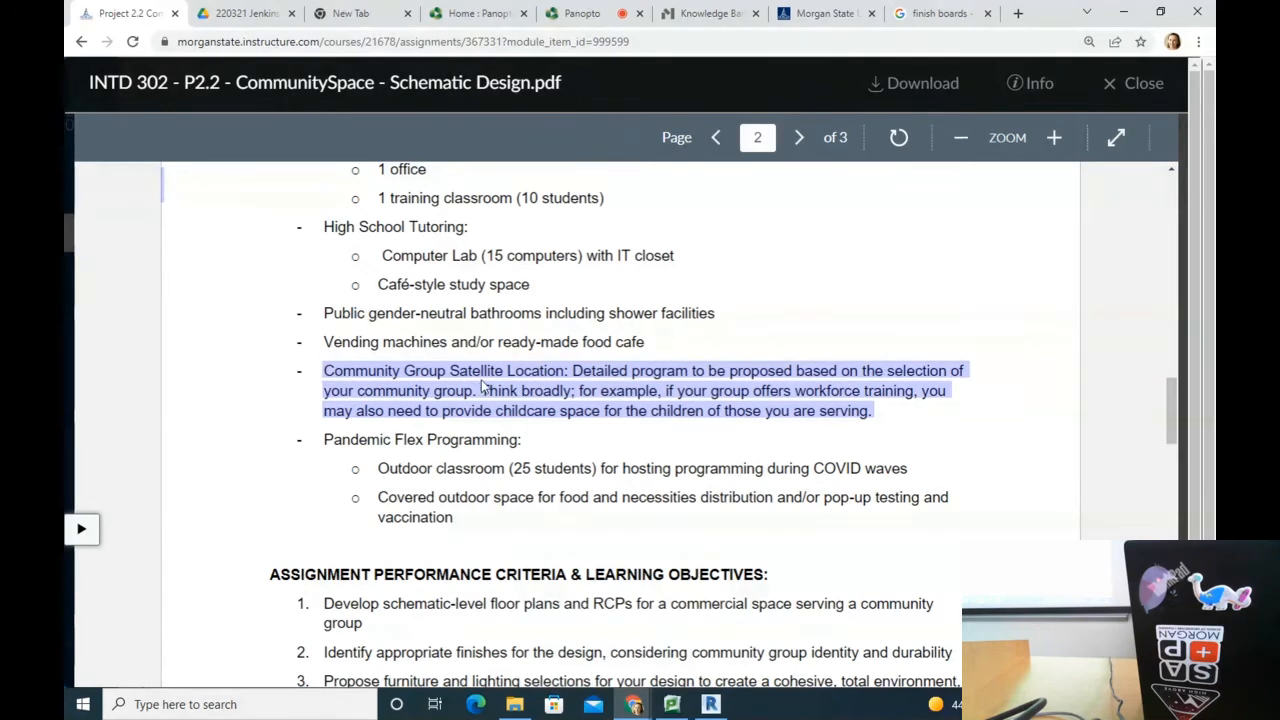
{"action": "scroll", "coordinate": [485, 394], "scroll_direction": "down", "scroll_amount": 1}
{"action": "left_click", "coordinate": [487, 395]}
{"action": "scroll", "coordinate": [474, 344], "scroll_direction": "up", "scroll_amount": 4}
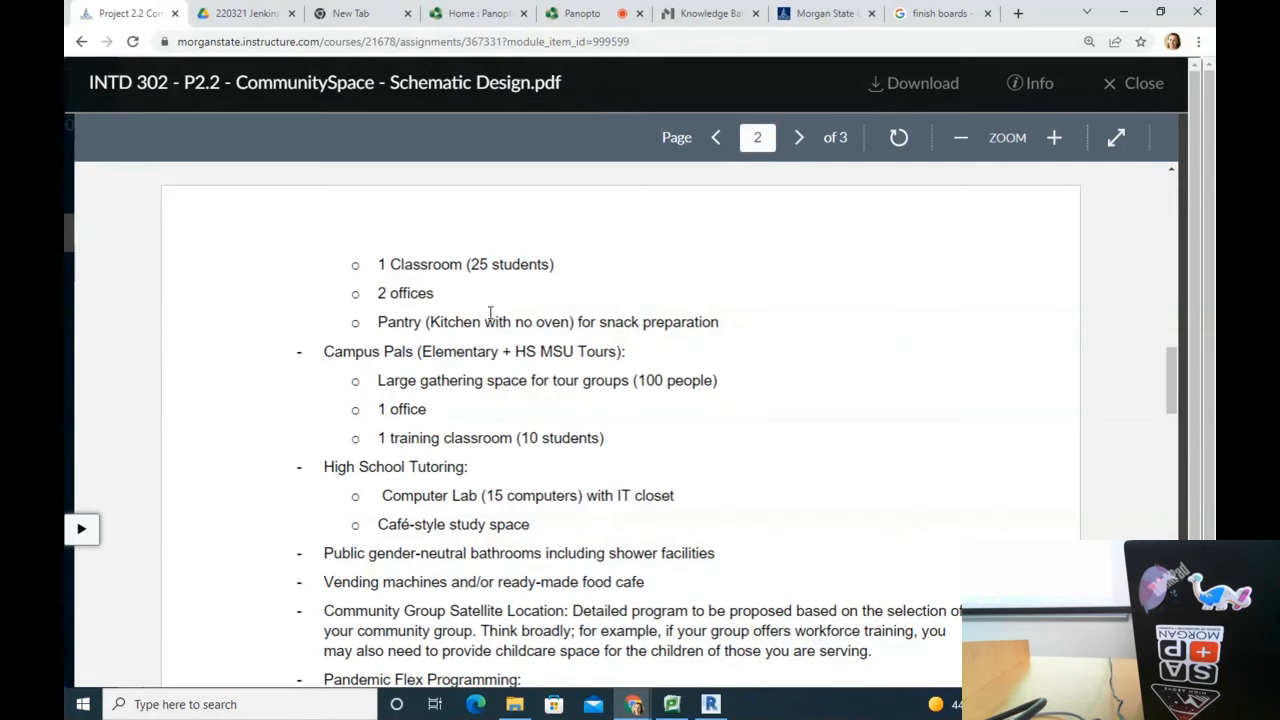
{"action": "scroll", "coordinate": [662, 387], "scroll_direction": "down", "scroll_amount": 2}
{"action": "scroll", "coordinate": [664, 382], "scroll_direction": "up", "scroll_amount": 2}
{"action": "left_click", "coordinate": [1018, 13]}
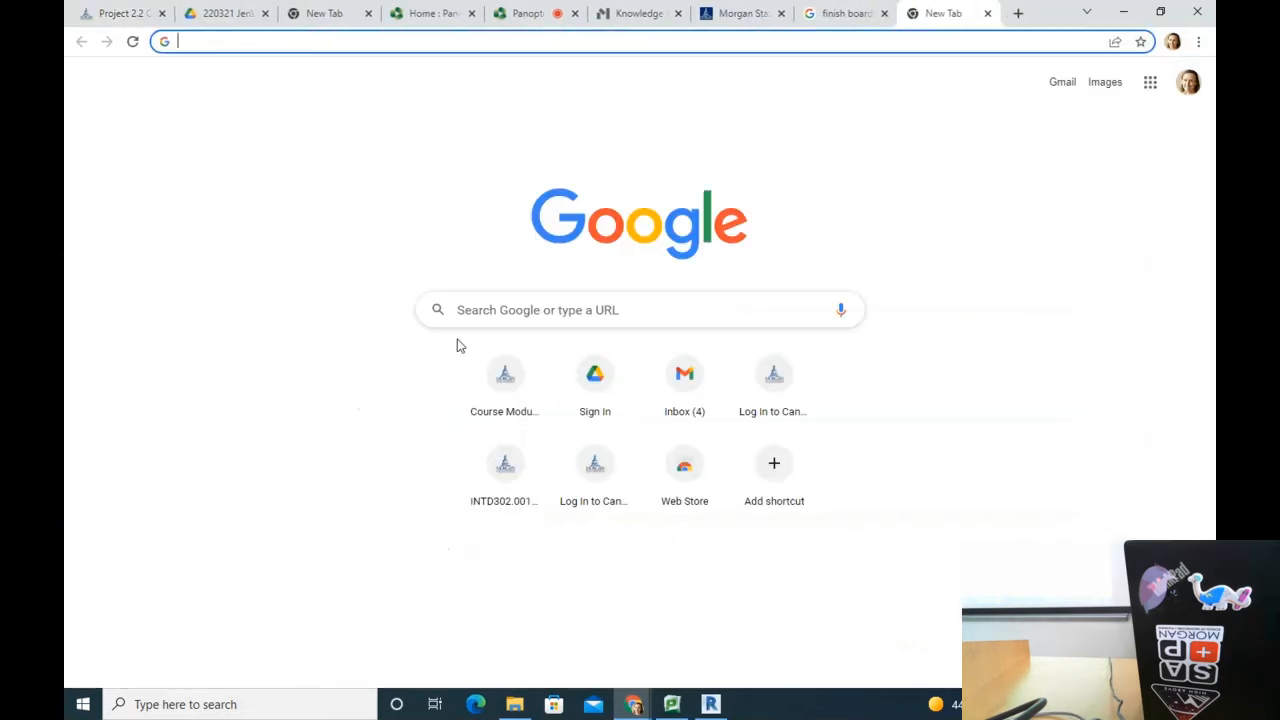
Step: Search 'outdoor class' and preview the Learning Outdoors, Edutopia forest, Covid-era and Augustana images
{"action": "type", "text": "outdoor "}
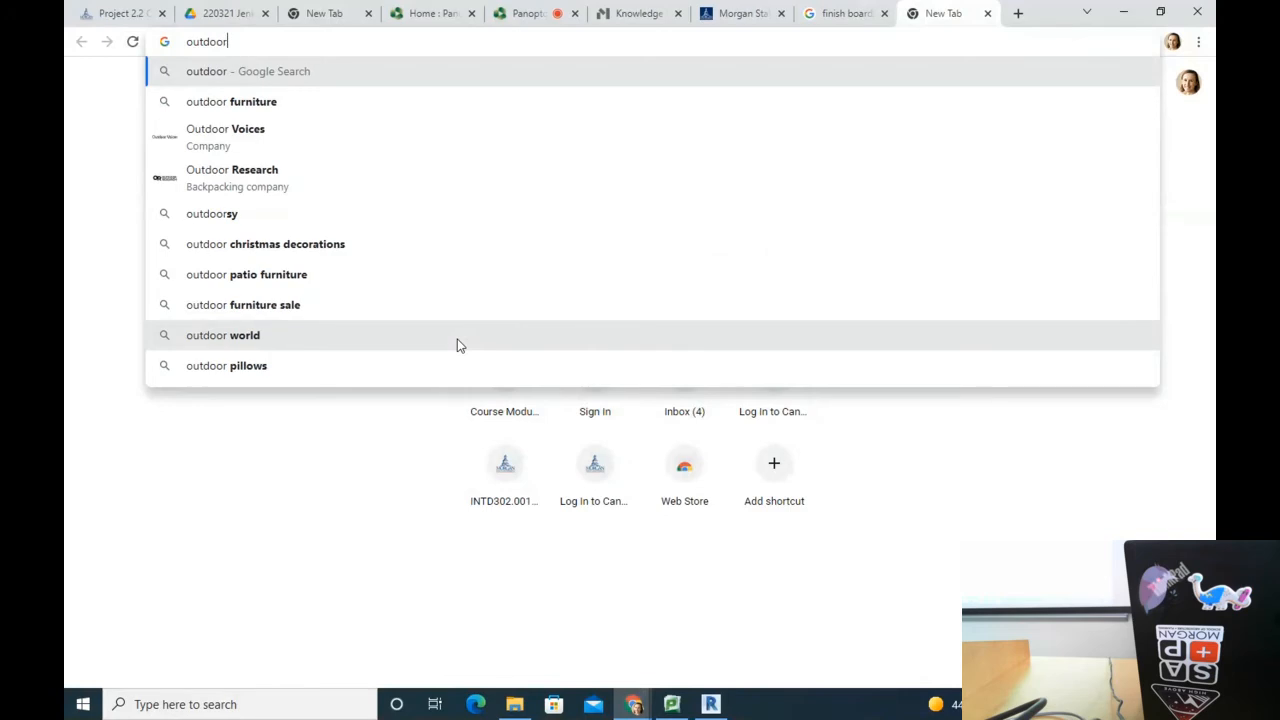
{"action": "type", "text": "class"}
{"action": "key", "text": "Return"}
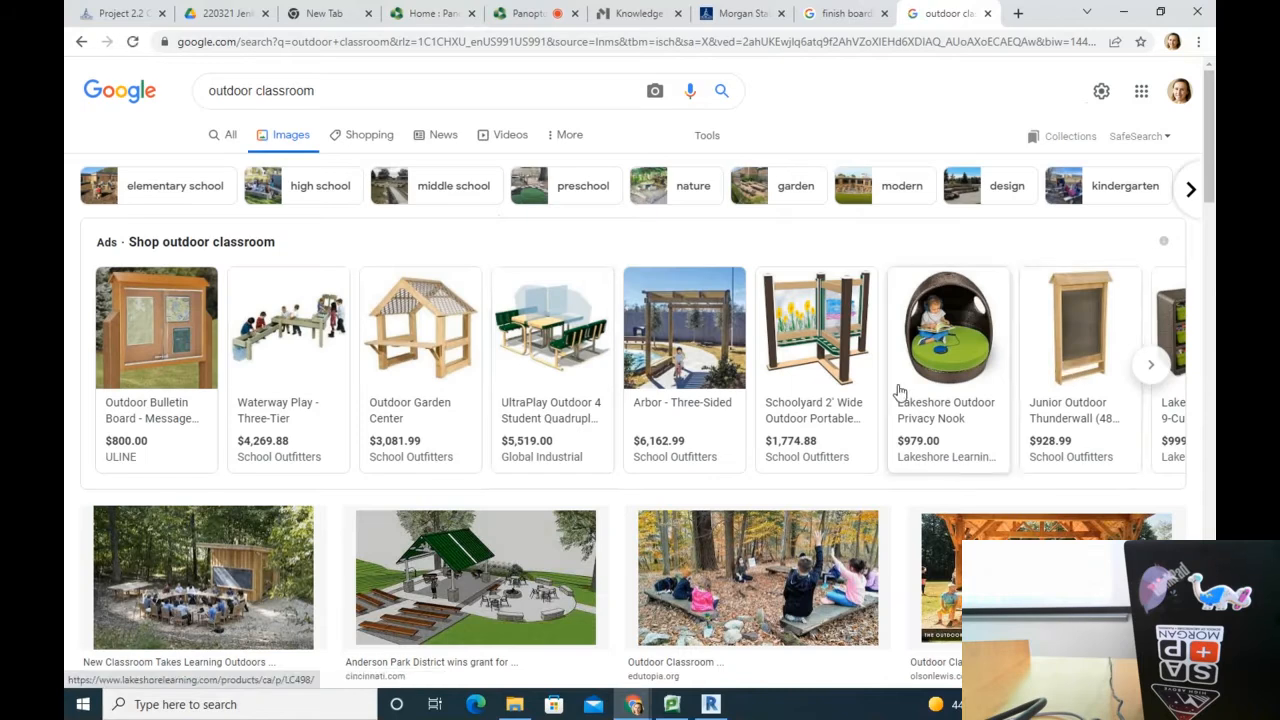
{"action": "scroll", "coordinate": [755, 500], "scroll_direction": "down", "scroll_amount": 2}
{"action": "left_click", "coordinate": [295, 462]}
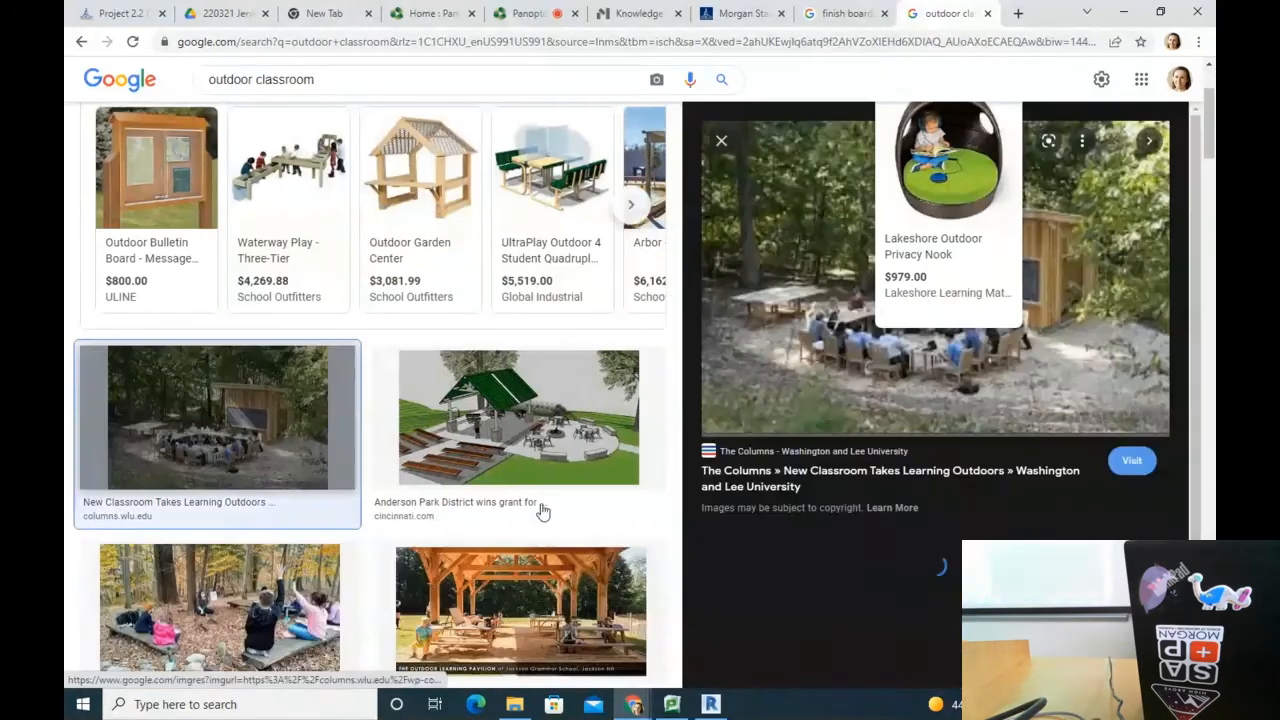
{"action": "scroll", "coordinate": [745, 368], "scroll_direction": "down", "scroll_amount": 2}
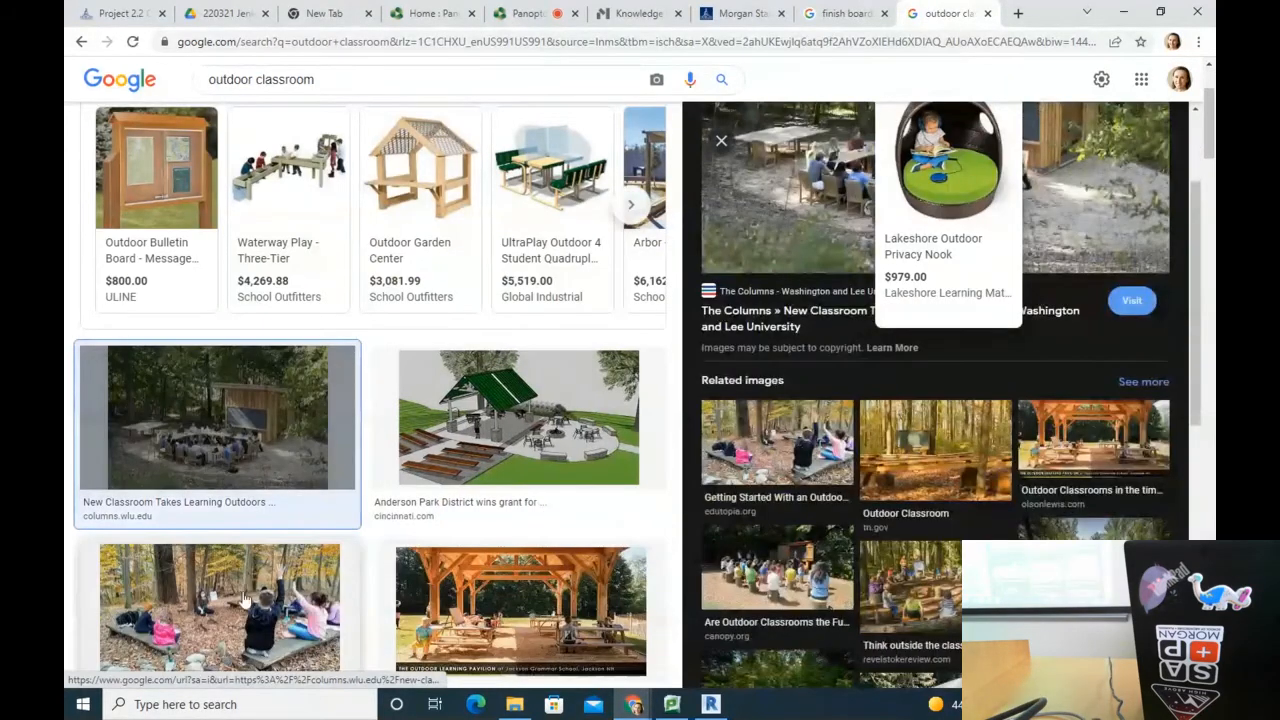
{"action": "left_click", "coordinate": [183, 598]}
{"action": "scroll", "coordinate": [400, 548], "scroll_direction": "down", "scroll_amount": 3}
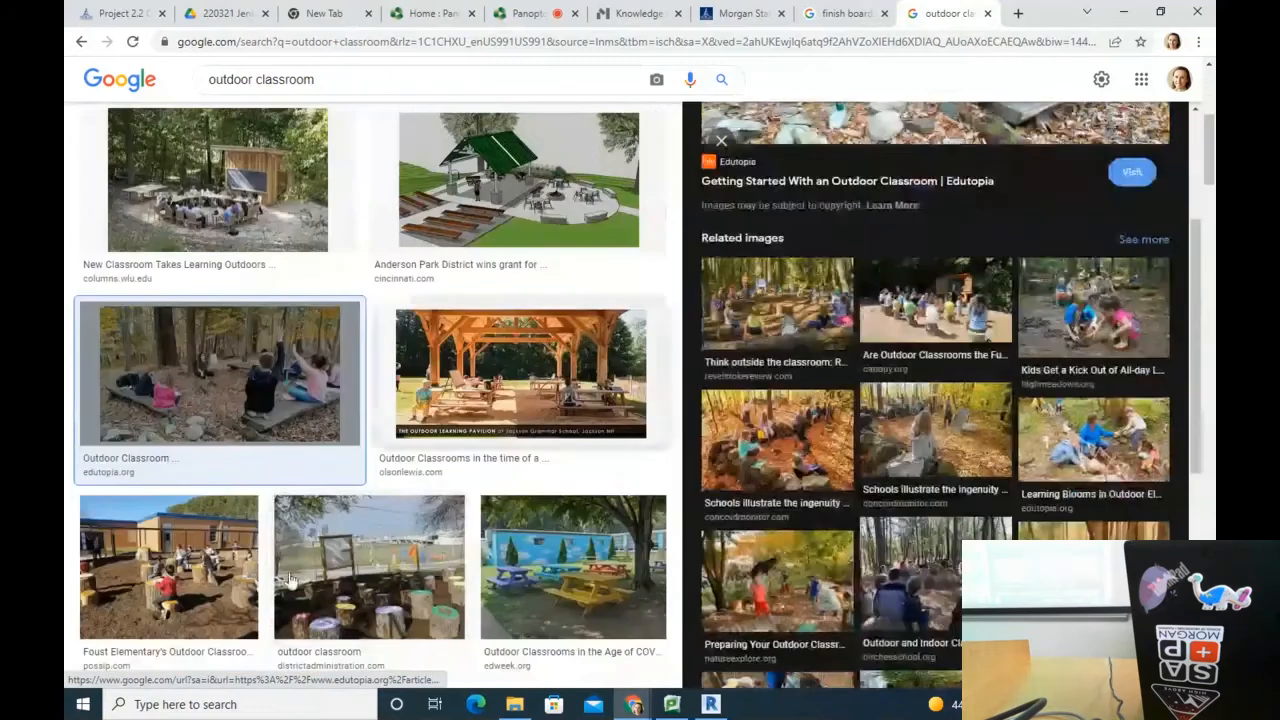
{"action": "scroll", "coordinate": [400, 548], "scroll_direction": "down", "scroll_amount": 5}
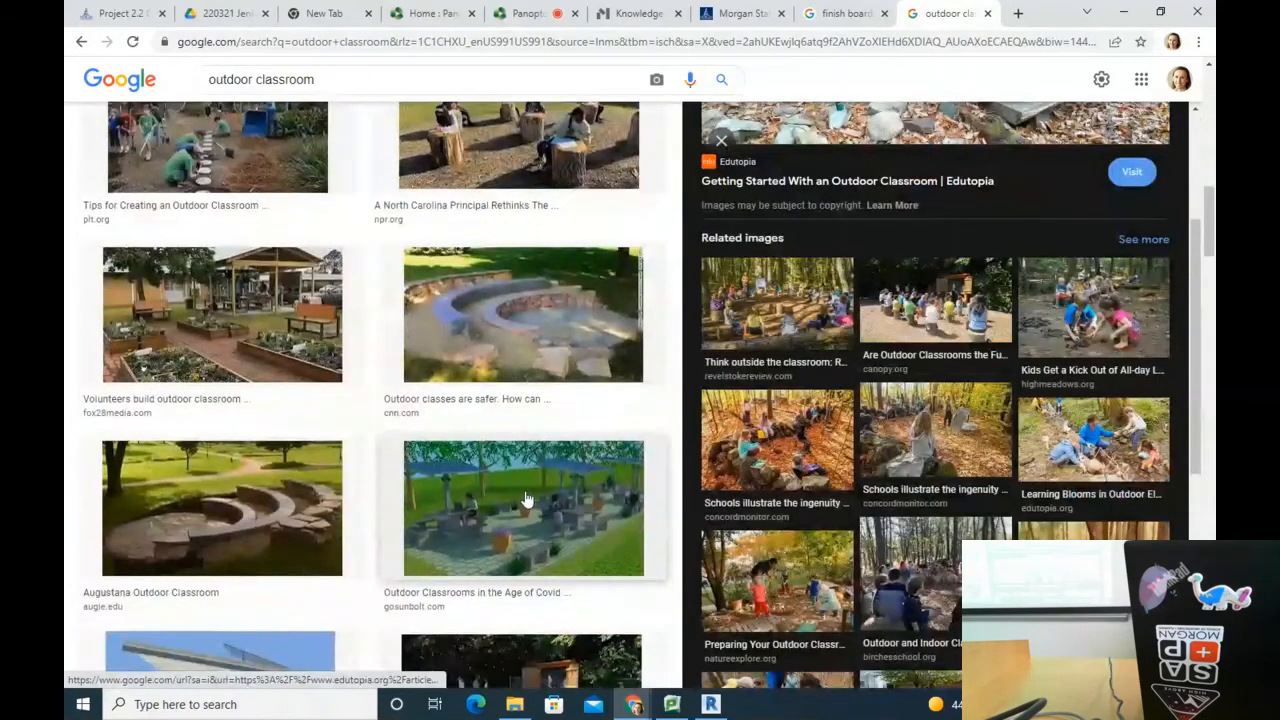
{"action": "left_click", "coordinate": [527, 499]}
{"action": "left_click", "coordinate": [251, 544]}
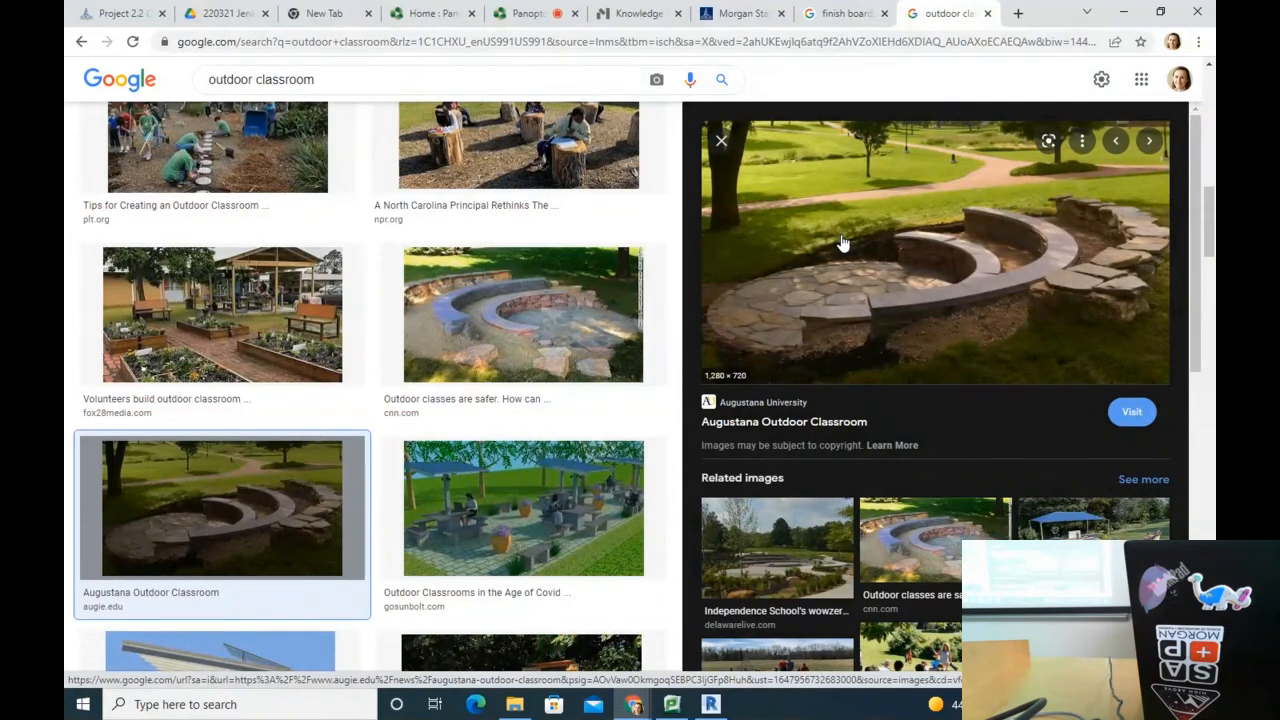
Step: Preview the wooden pergola, aerial layout, Roxbury Latin log-bench and Demco covered classroom images
{"action": "scroll", "coordinate": [829, 200], "scroll_direction": "down", "scroll_amount": 3}
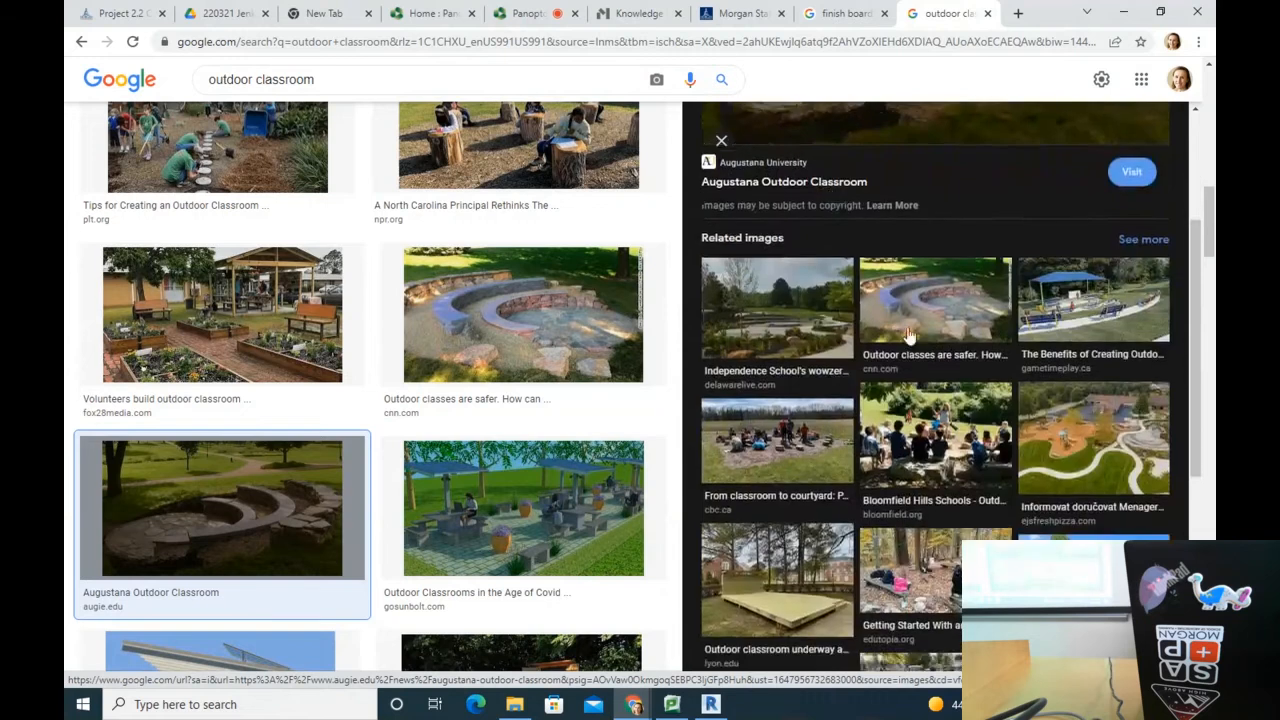
{"action": "scroll", "coordinate": [910, 335], "scroll_direction": "up", "scroll_amount": 3}
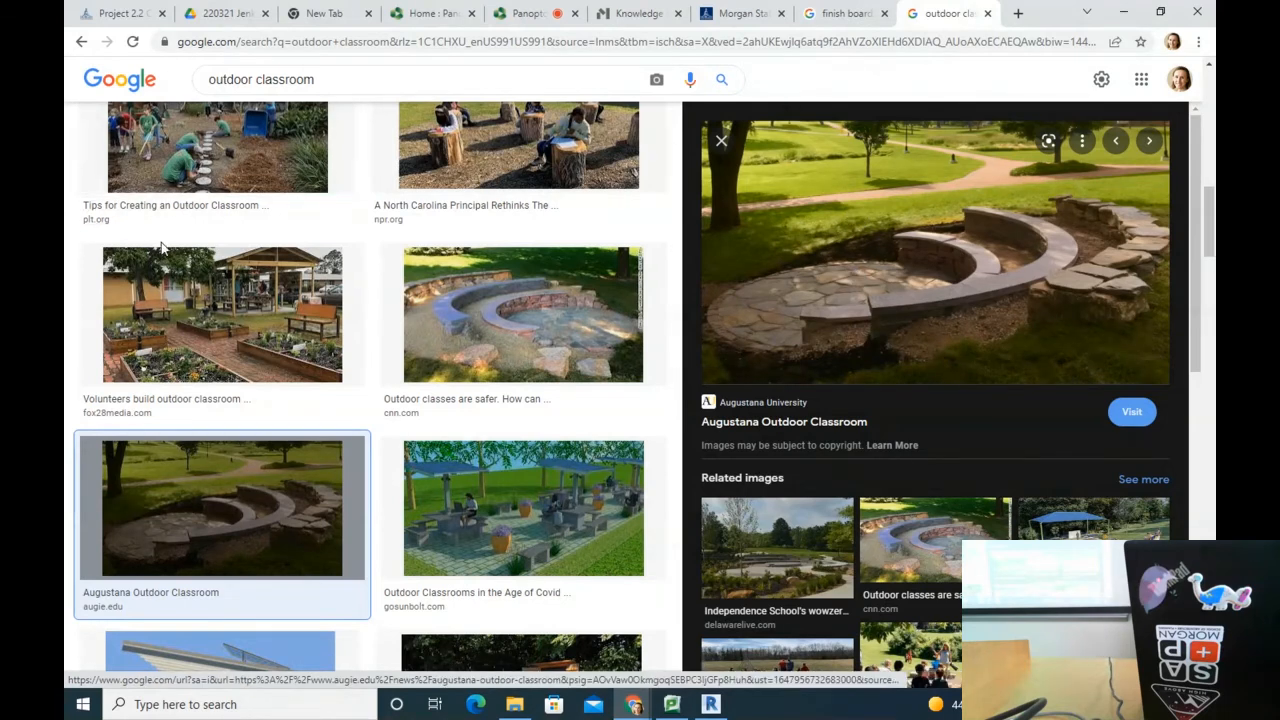
{"action": "scroll", "coordinate": [167, 252], "scroll_direction": "down", "scroll_amount": 3}
{"action": "scroll", "coordinate": [167, 252], "scroll_direction": "down", "scroll_amount": 4}
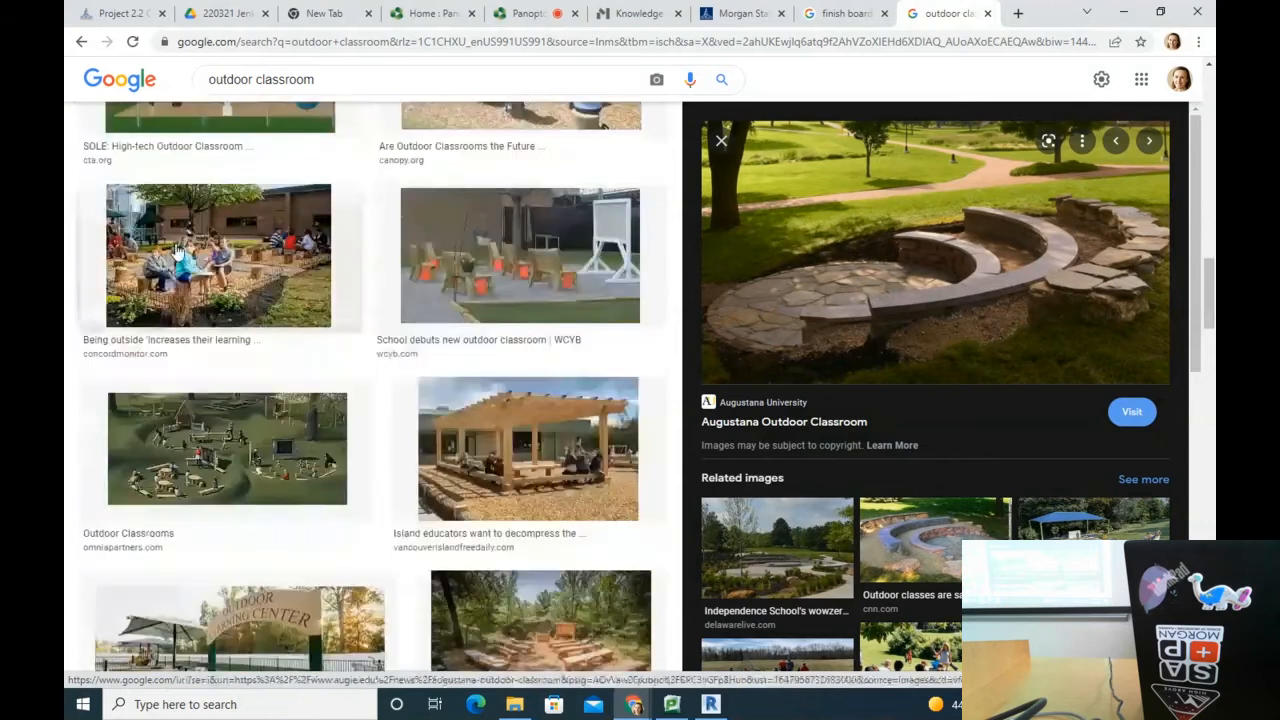
{"action": "left_click", "coordinate": [560, 468]}
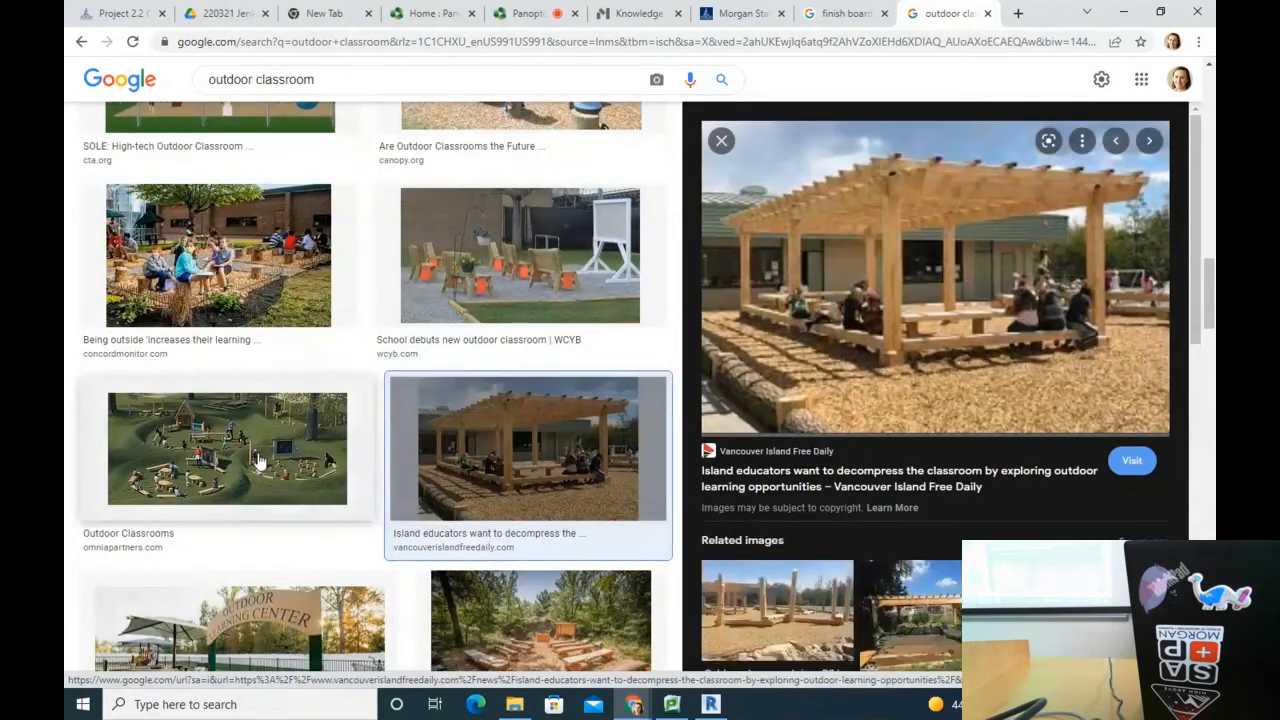
{"action": "left_click", "coordinate": [258, 460]}
{"action": "scroll", "coordinate": [258, 460], "scroll_direction": "down", "scroll_amount": 2}
{"action": "left_click", "coordinate": [540, 480]}
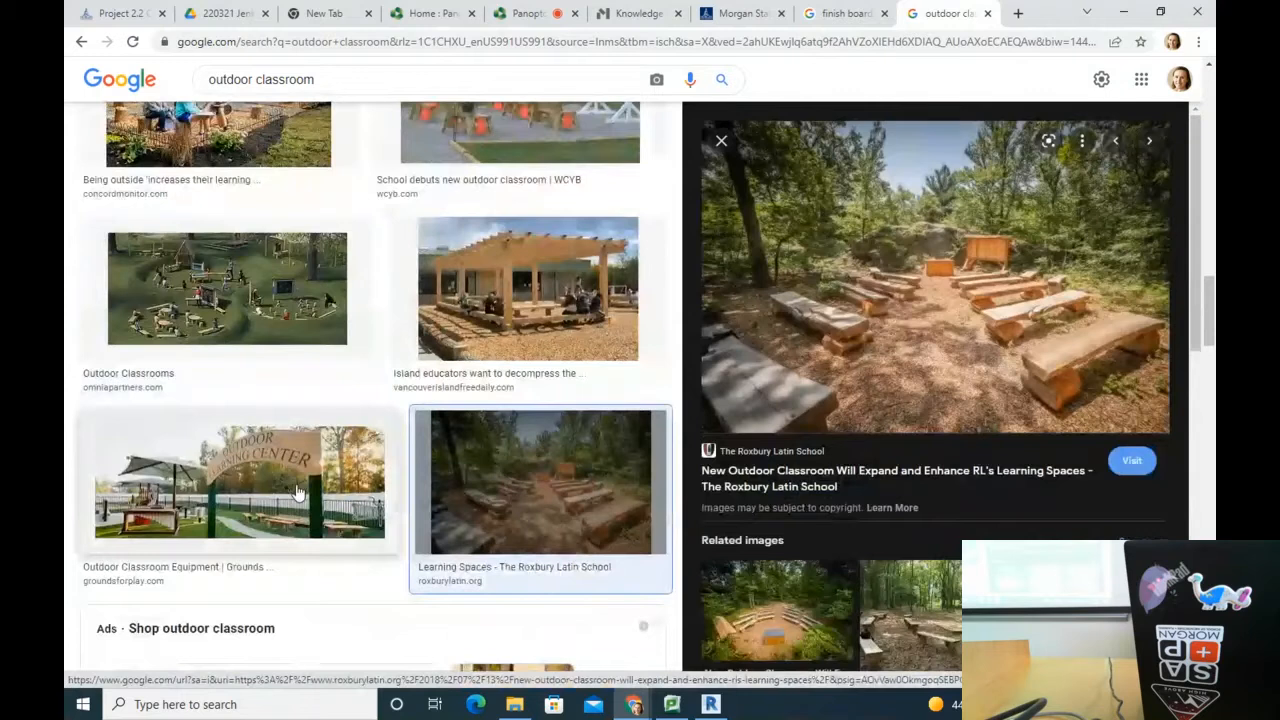
{"action": "scroll", "coordinate": [297, 492], "scroll_direction": "down", "scroll_amount": 3}
{"action": "scroll", "coordinate": [305, 510], "scroll_direction": "down", "scroll_amount": 3}
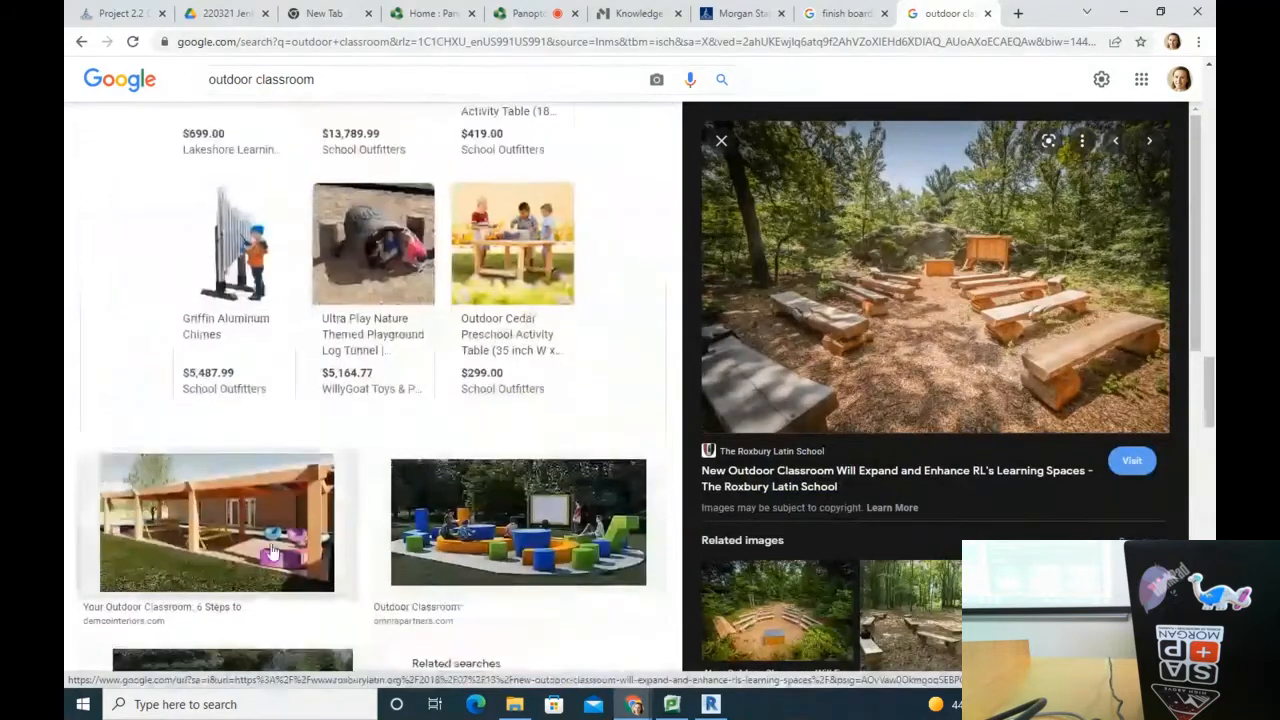
{"action": "left_click", "coordinate": [312, 530]}
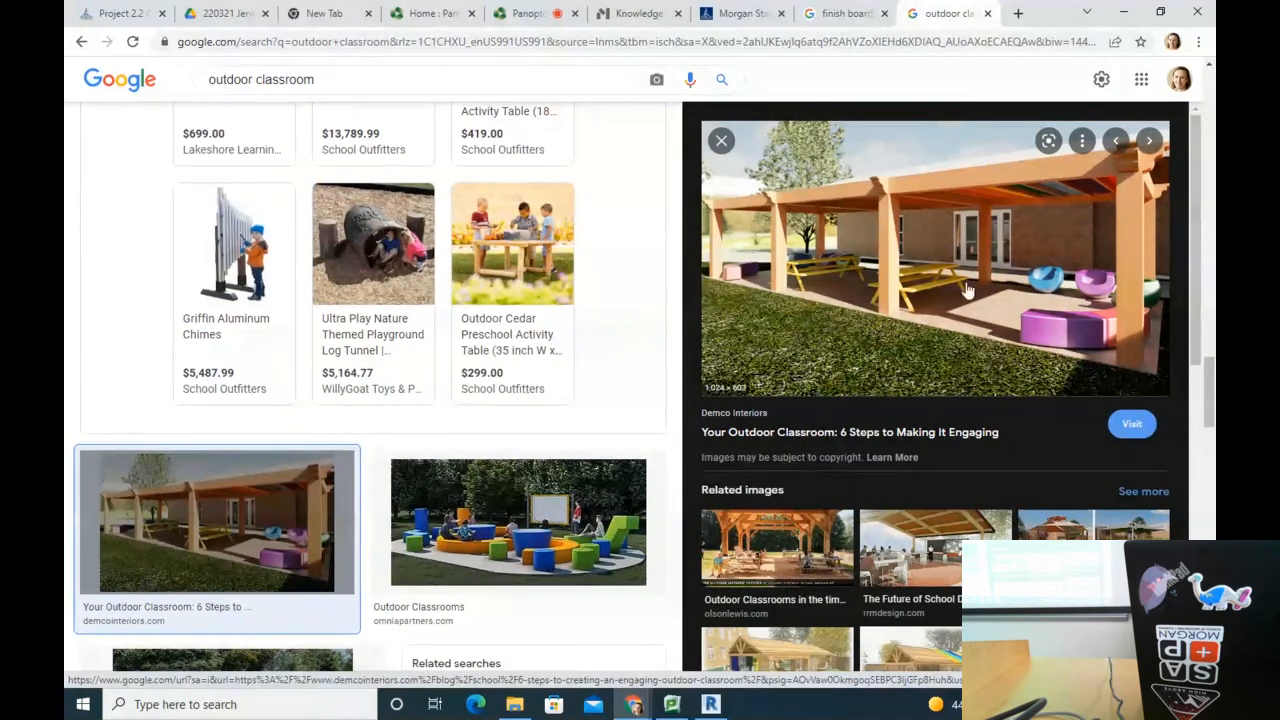
Step: Preview the seating, Habitat Systems, Nature Explore, Island, ASU Orange 1 and Childhood By Nature pavilion images
{"action": "scroll", "coordinate": [560, 511], "scroll_direction": "down", "scroll_amount": 3}
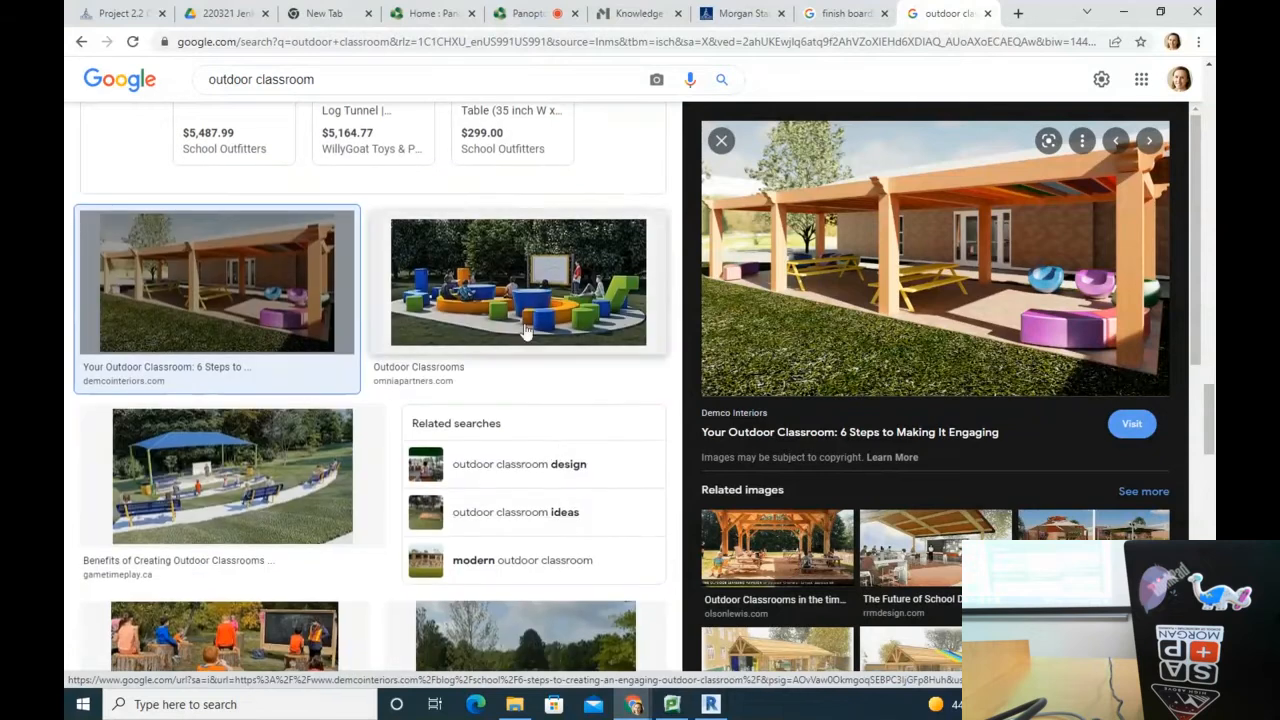
{"action": "left_click", "coordinate": [523, 330]}
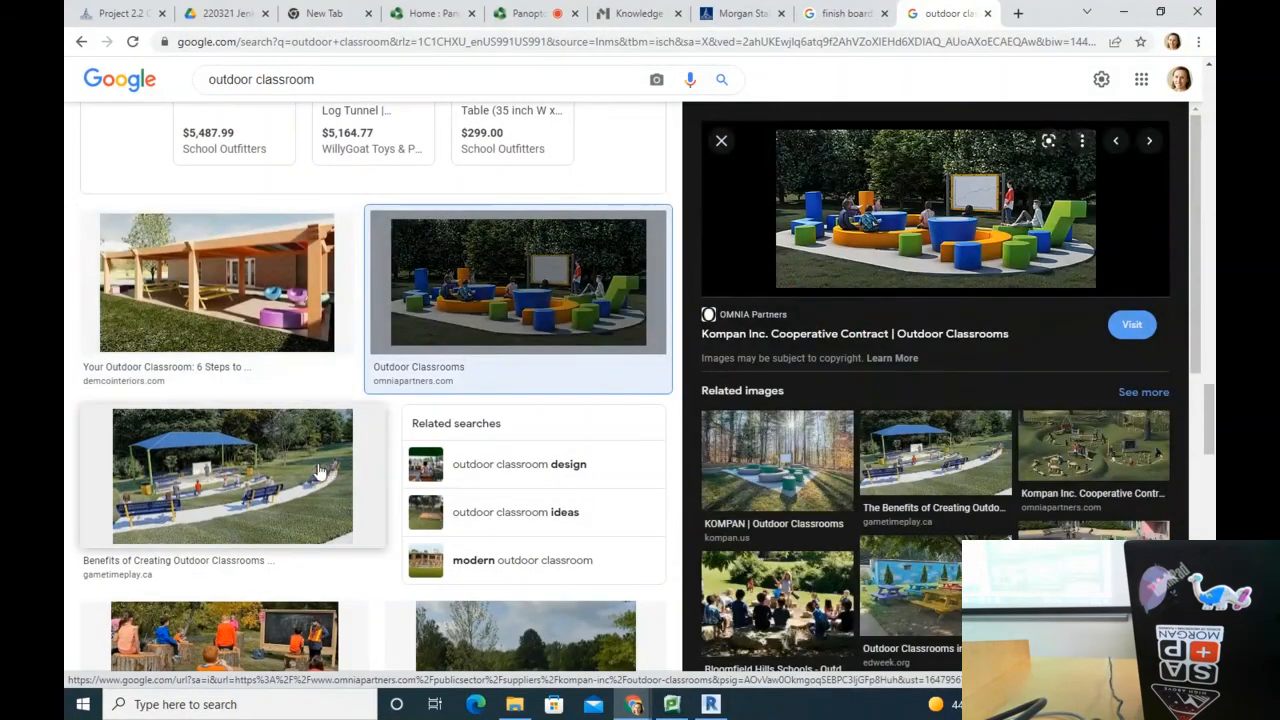
{"action": "scroll", "coordinate": [320, 470], "scroll_direction": "down", "scroll_amount": 2}
{"action": "scroll", "coordinate": [315, 470], "scroll_direction": "down", "scroll_amount": 10}
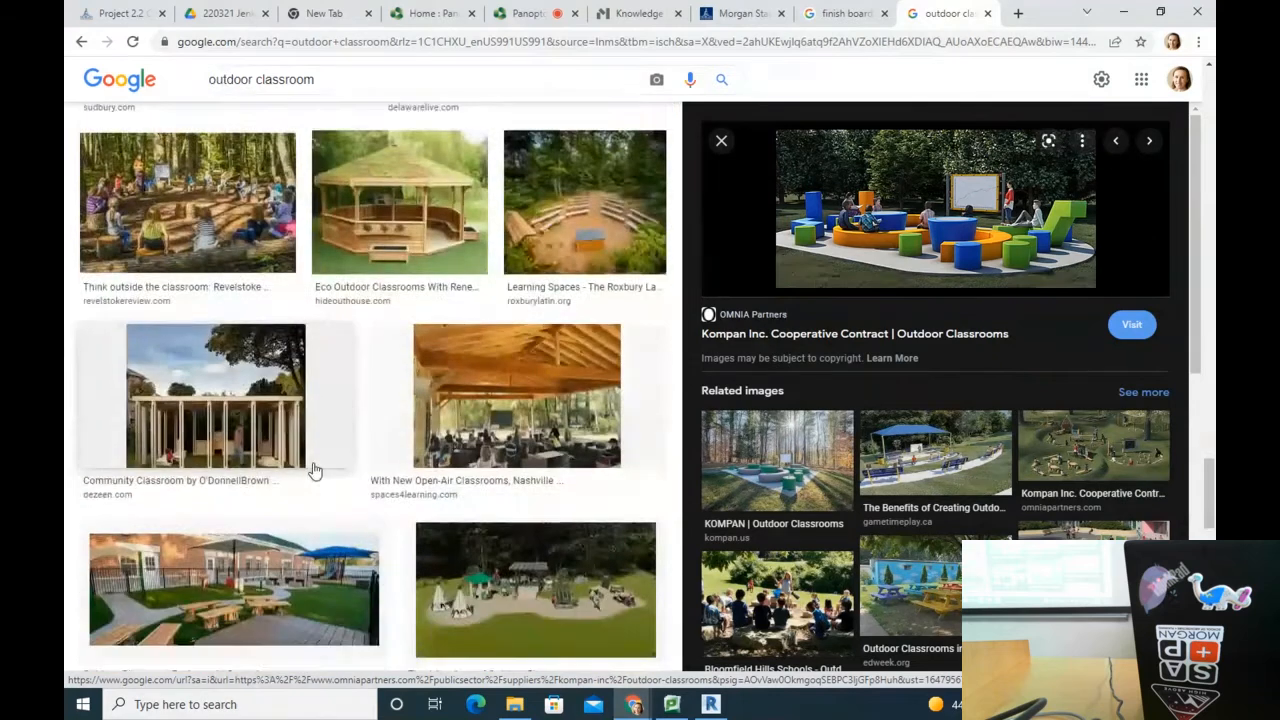
{"action": "scroll", "coordinate": [503, 493], "scroll_direction": "down", "scroll_amount": 2}
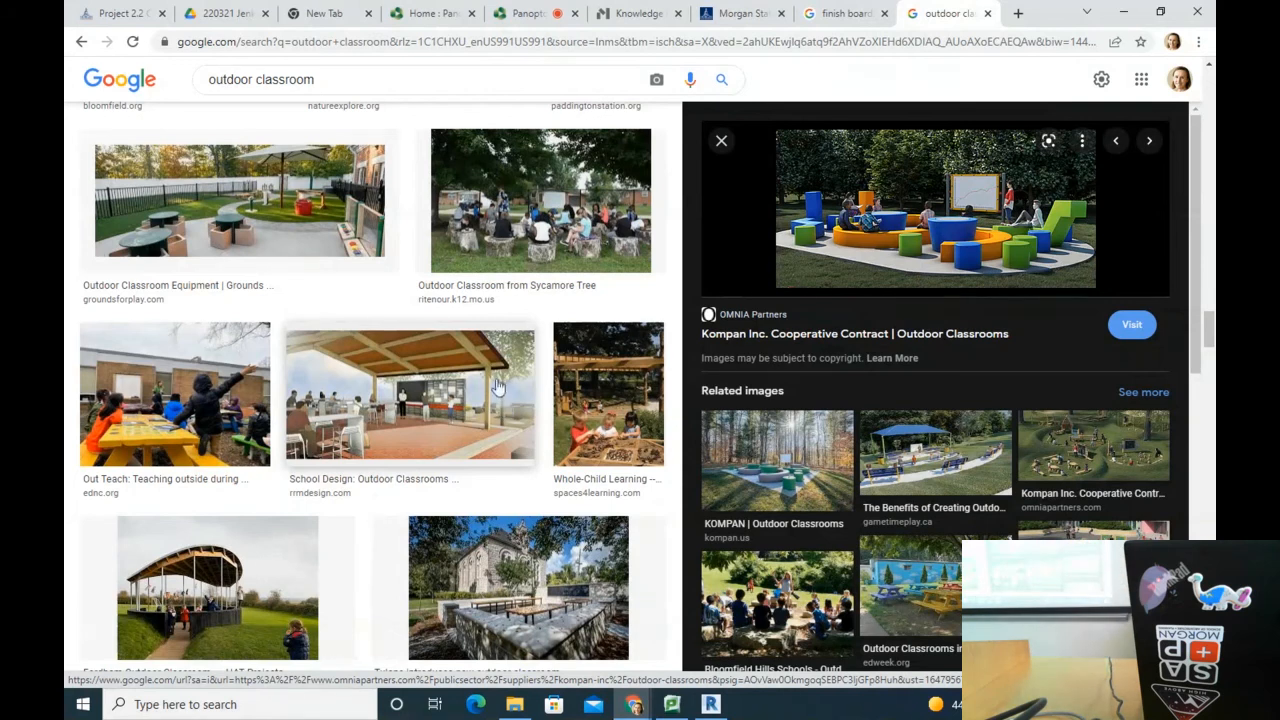
{"action": "scroll", "coordinate": [309, 478], "scroll_direction": "down", "scroll_amount": 4}
{"action": "left_click", "coordinate": [300, 585]}
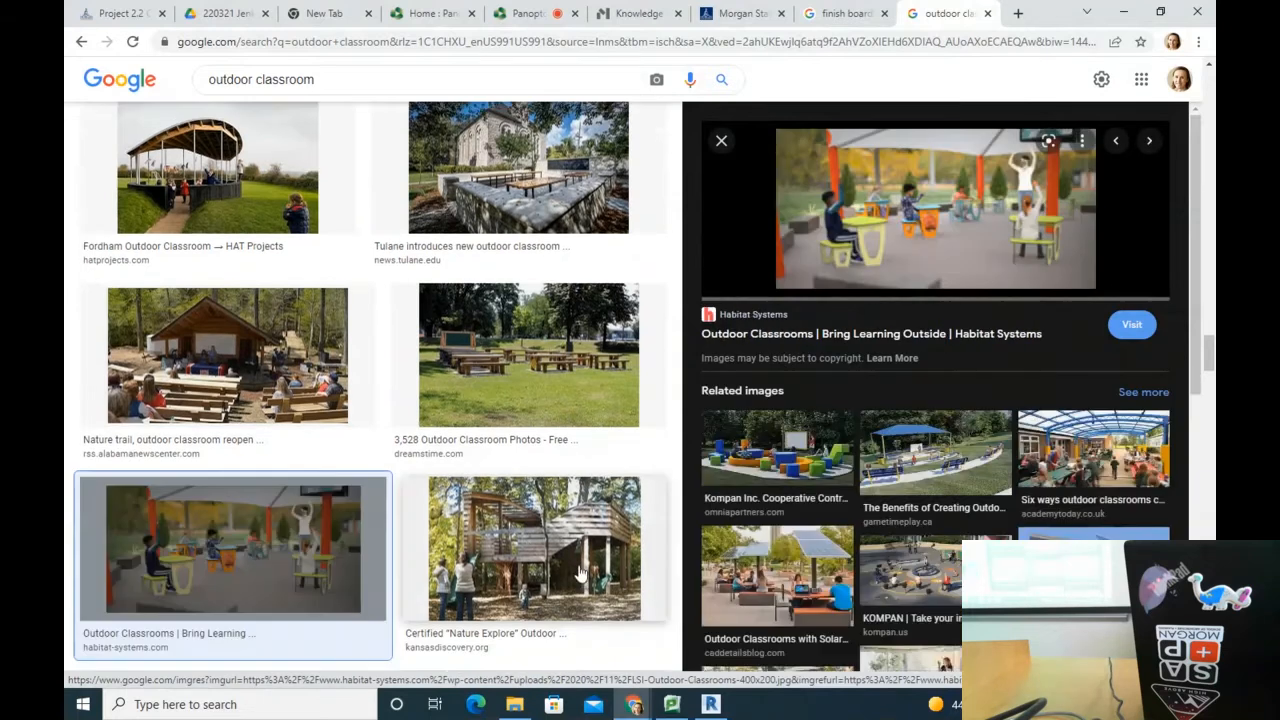
{"action": "left_click", "coordinate": [651, 513]}
{"action": "scroll", "coordinate": [651, 513], "scroll_direction": "down", "scroll_amount": 5}
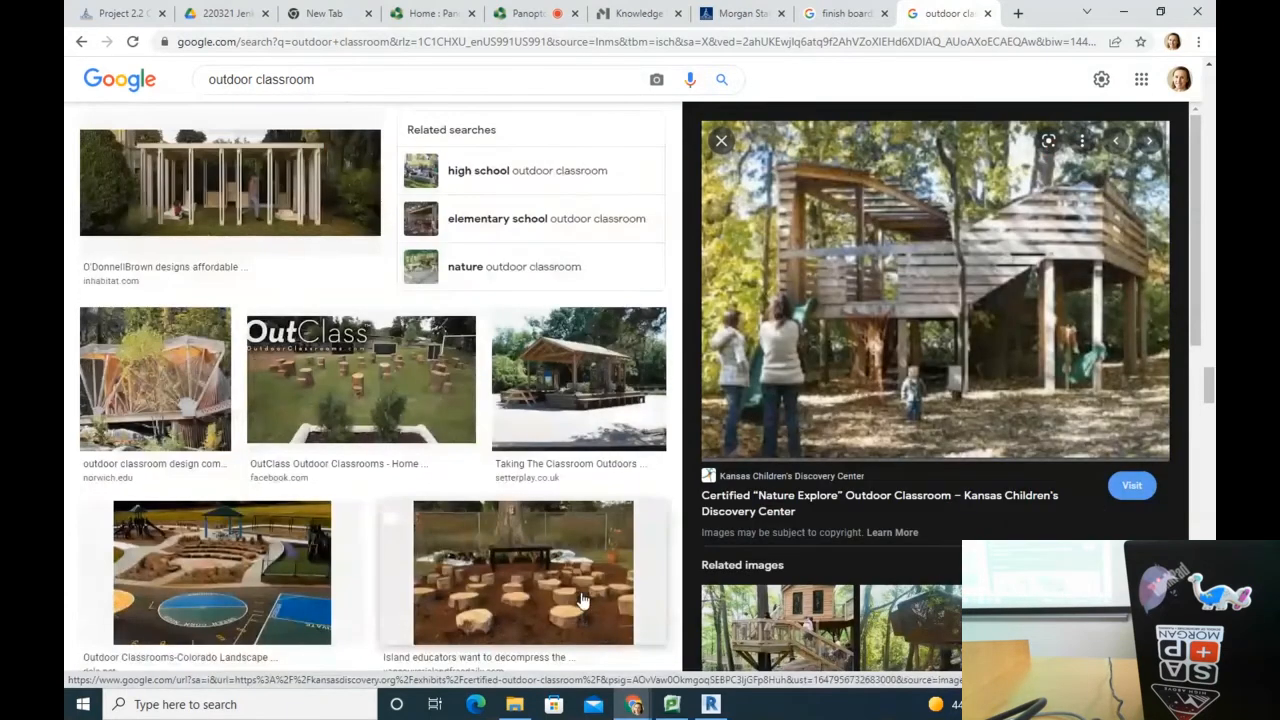
{"action": "left_click", "coordinate": [455, 515]}
{"action": "scroll", "coordinate": [457, 508], "scroll_direction": "down", "scroll_amount": 5}
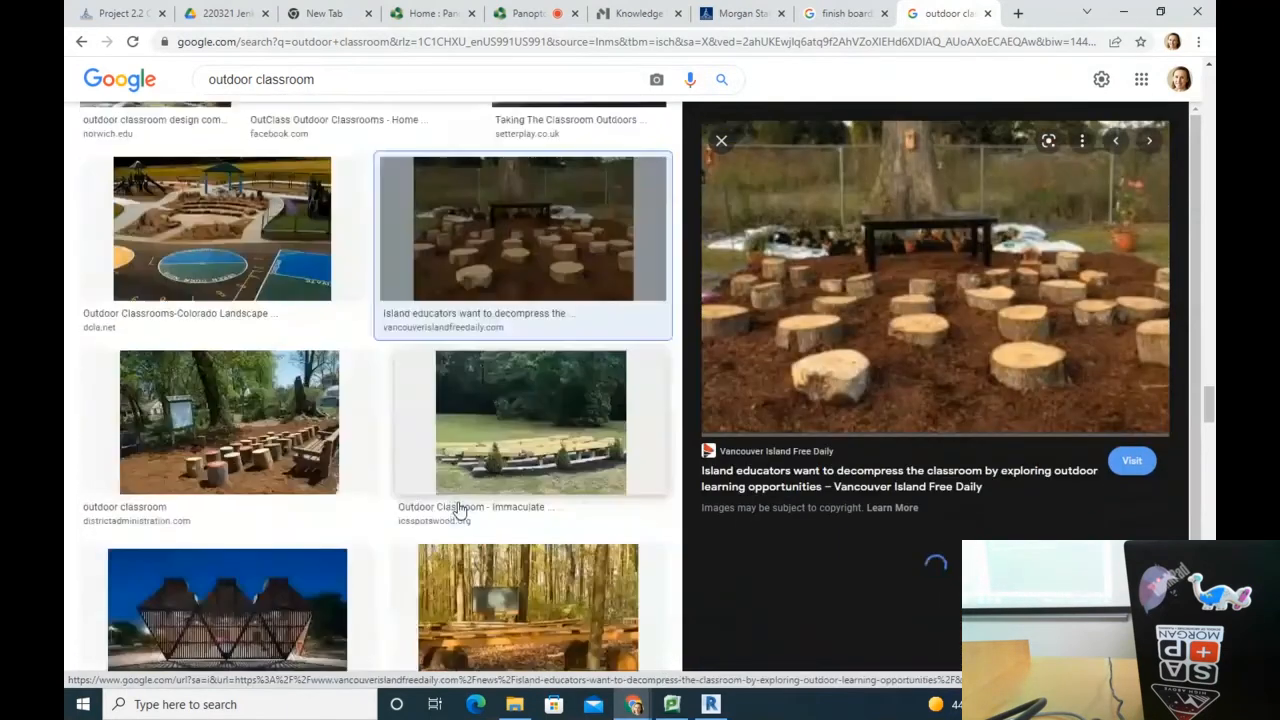
{"action": "left_click", "coordinate": [272, 380]}
{"action": "left_click", "coordinate": [344, 597]}
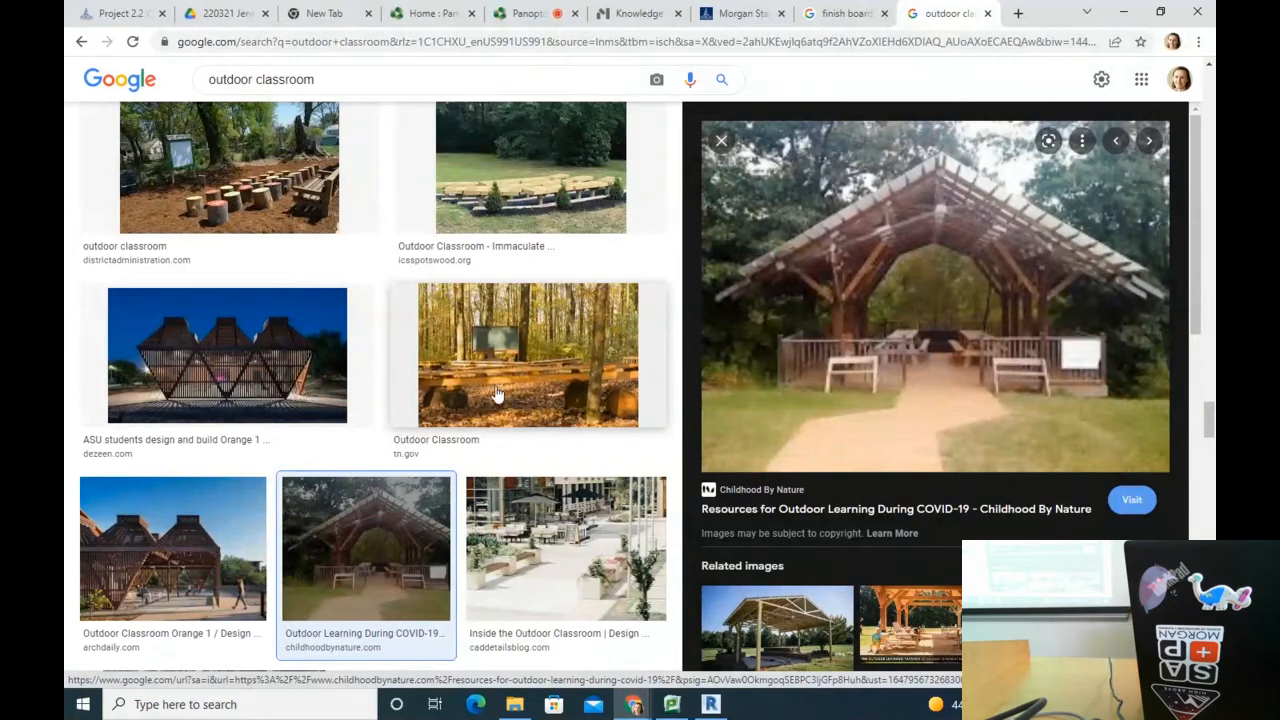
Step: Preview the school's new outdoor classroom and Omnia Partners Outdoor Classrooms images and their related images
{"action": "scroll", "coordinate": [500, 390], "scroll_direction": "down", "scroll_amount": 6}
{"action": "scroll", "coordinate": [490, 318], "scroll_direction": "down", "scroll_amount": 10}
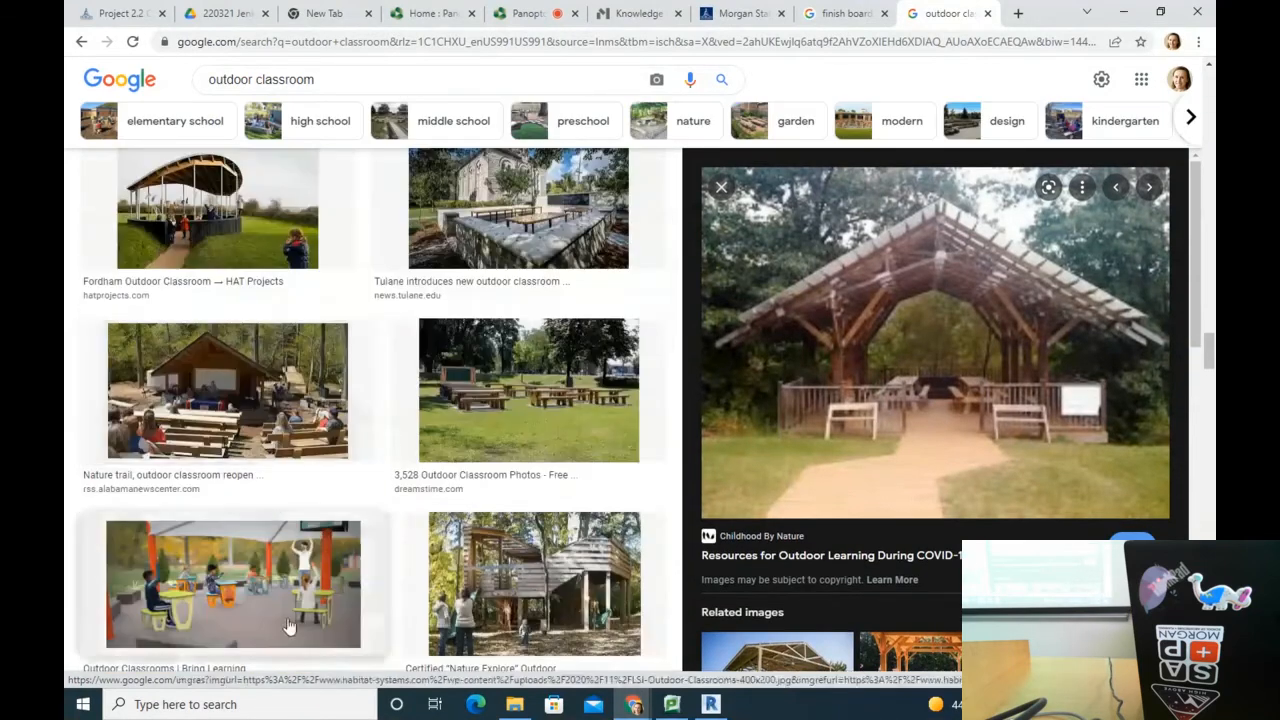
{"action": "scroll", "coordinate": [416, 400], "scroll_direction": "down", "scroll_amount": 12}
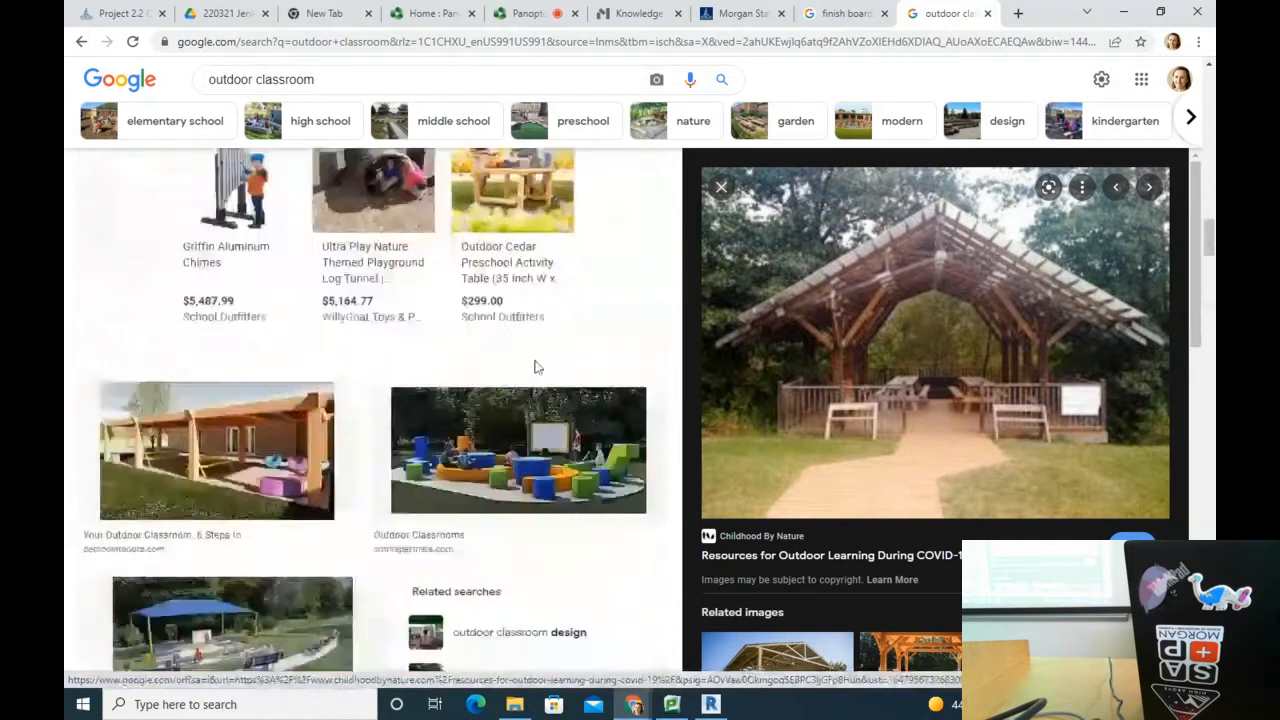
{"action": "scroll", "coordinate": [540, 351], "scroll_direction": "up", "scroll_amount": 20}
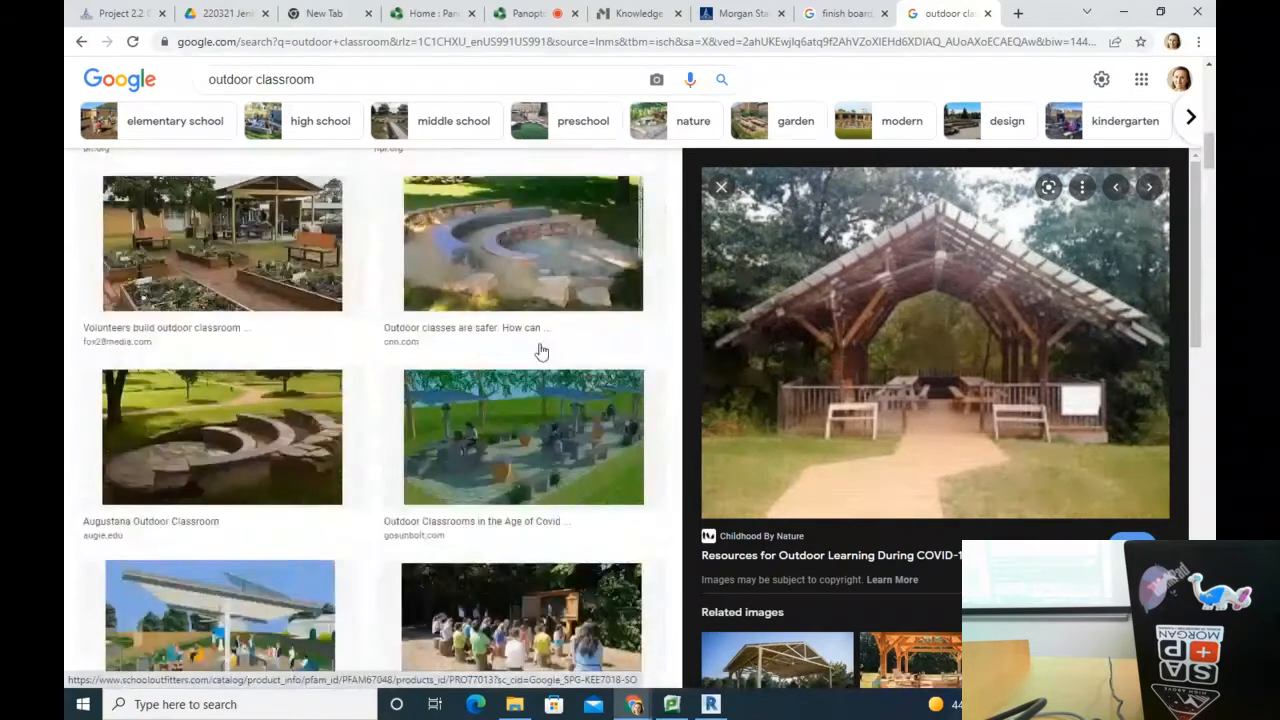
{"action": "scroll", "coordinate": [540, 351], "scroll_direction": "down", "scroll_amount": 15}
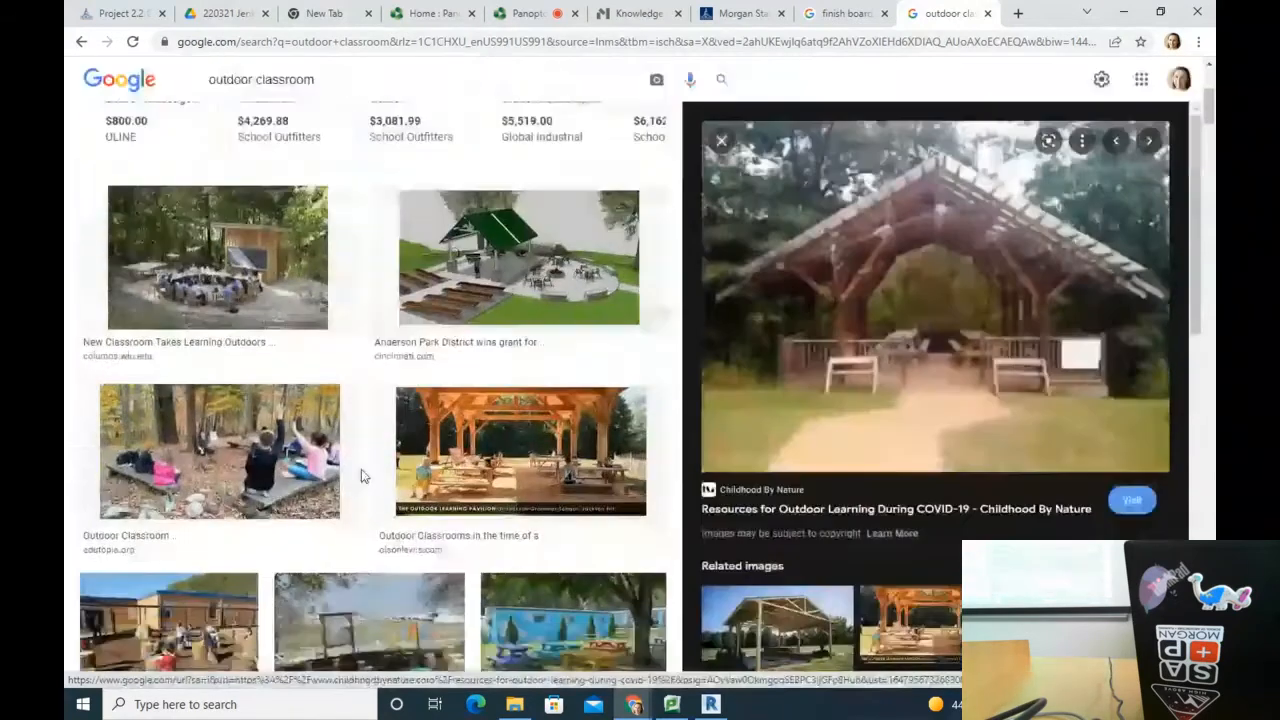
{"action": "scroll", "coordinate": [440, 427], "scroll_direction": "down", "scroll_amount": 5}
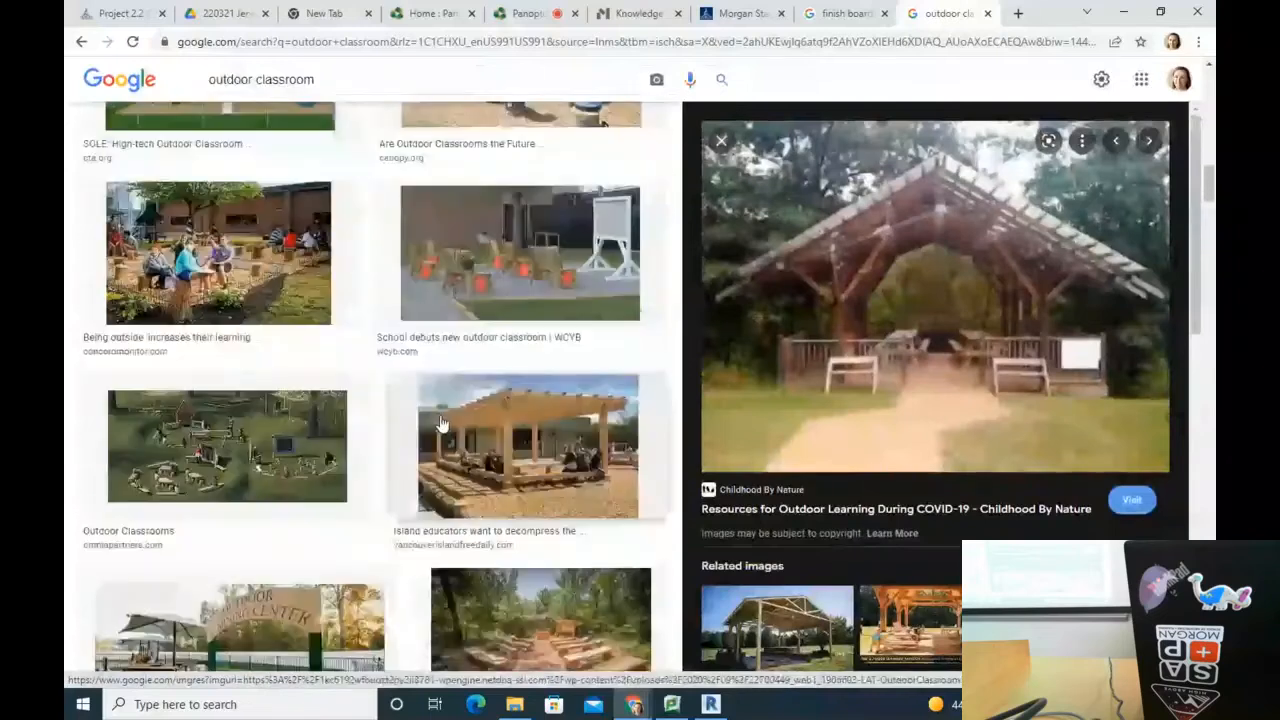
{"action": "scroll", "coordinate": [503, 380], "scroll_direction": "up", "scroll_amount": 1}
{"action": "left_click", "coordinate": [434, 358]}
{"action": "scroll", "coordinate": [503, 410], "scroll_direction": "down", "scroll_amount": 6}
{"action": "scroll", "coordinate": [589, 534], "scroll_direction": "down", "scroll_amount": 3}
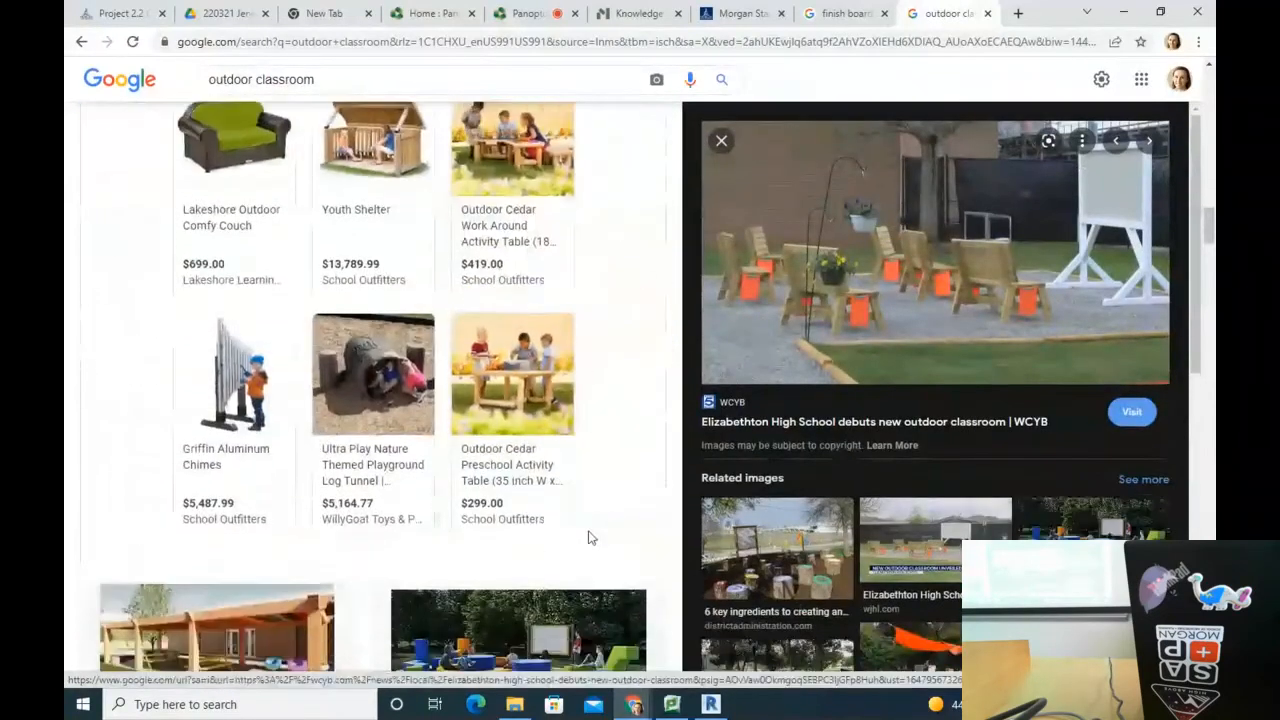
{"action": "left_click", "coordinate": [571, 471]}
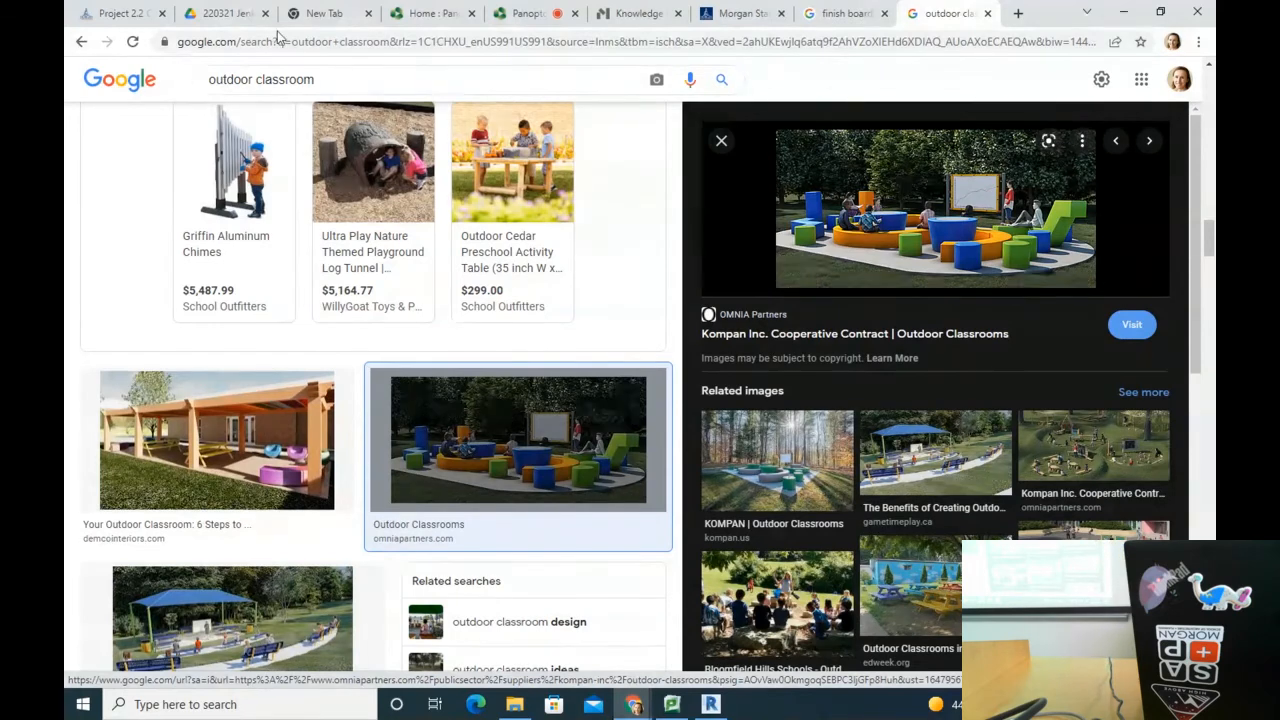
{"action": "scroll", "coordinate": [560, 230], "scroll_direction": "up", "scroll_amount": 3}
{"action": "scroll", "coordinate": [805, 372], "scroll_direction": "down", "scroll_amount": 5}
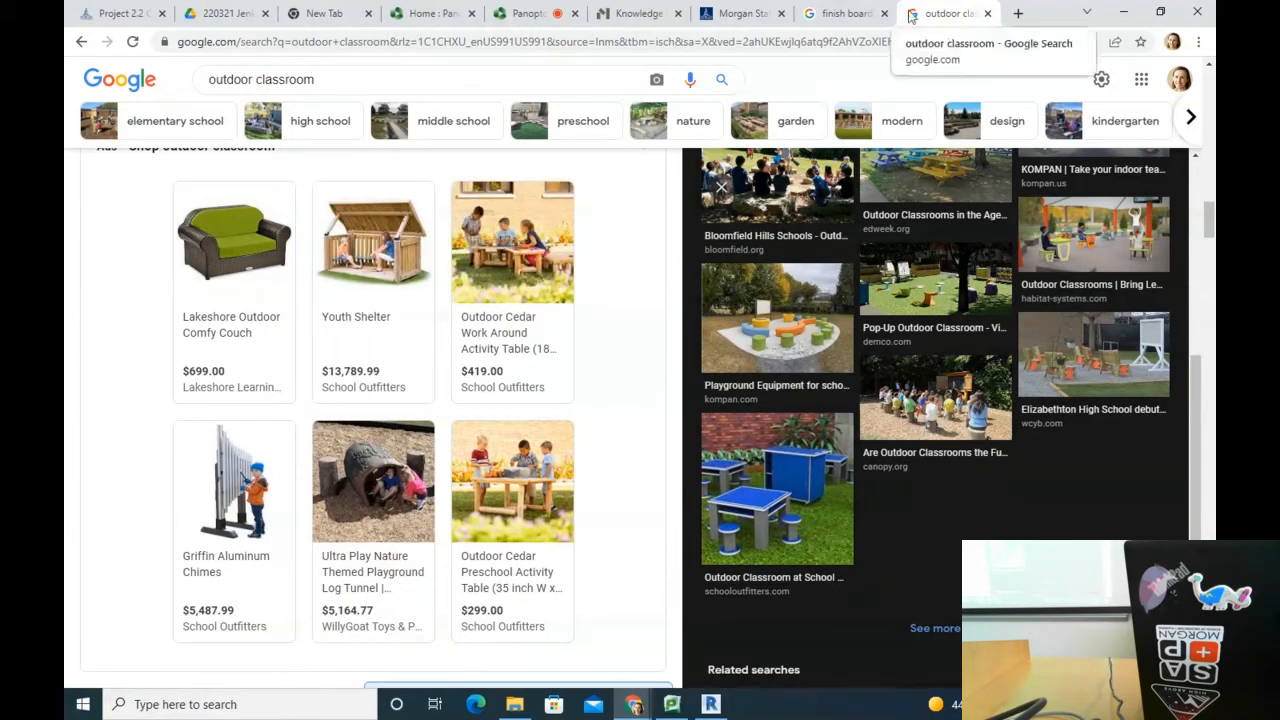
Step: Close the outdoor classroom image search tab and the project brief PDF preview
{"action": "left_click", "coordinate": [987, 13]}
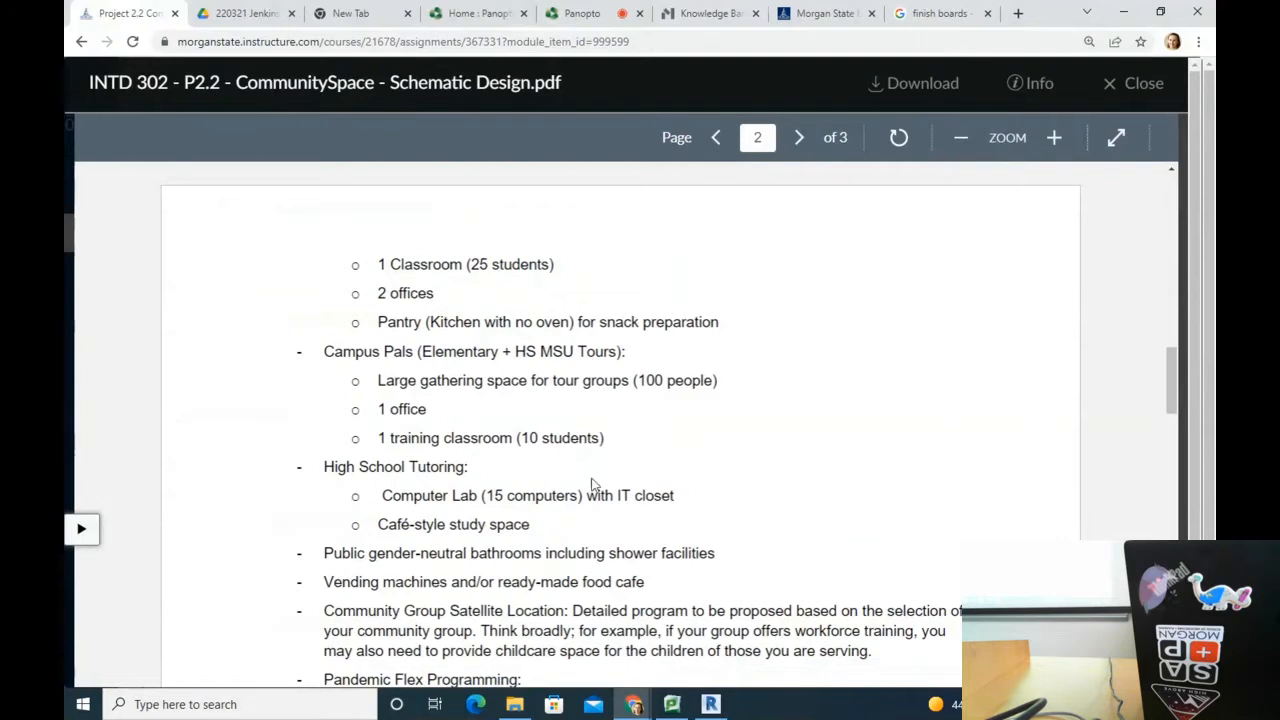
{"action": "scroll", "coordinate": [574, 447], "scroll_direction": "down", "scroll_amount": 15}
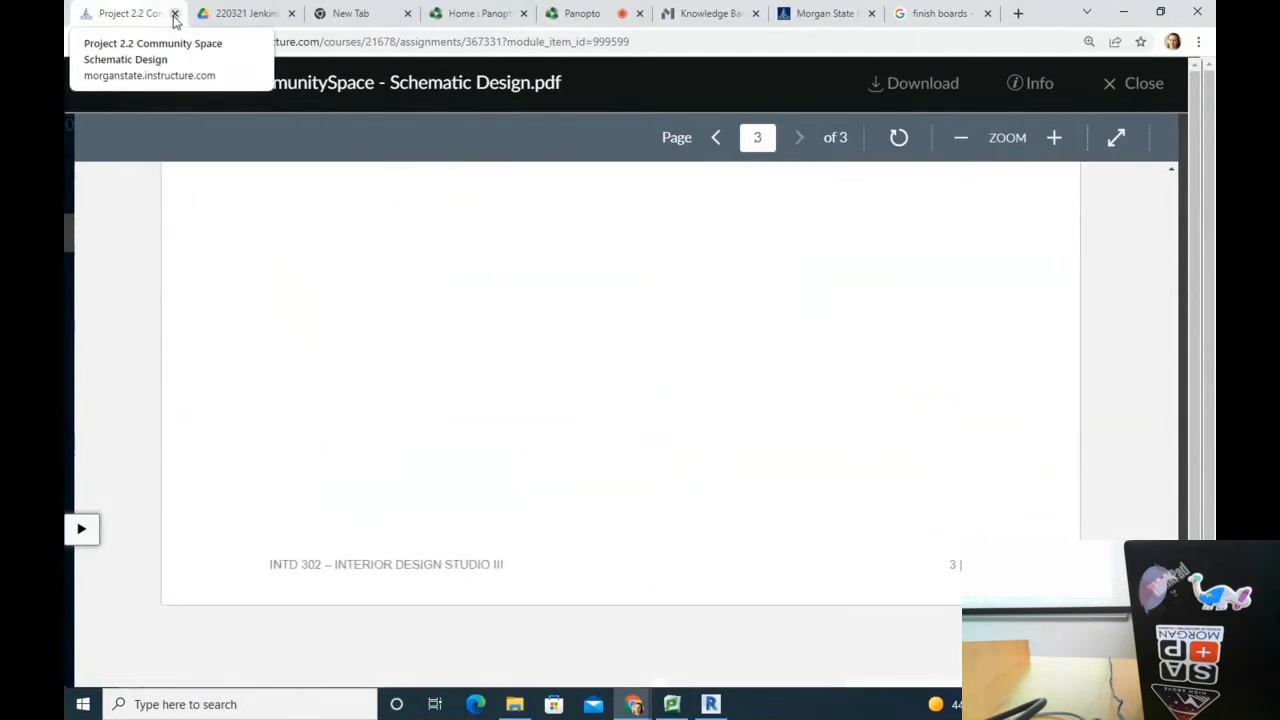
{"action": "scroll", "coordinate": [265, 211], "scroll_direction": "up", "scroll_amount": 1}
{"action": "scroll", "coordinate": [265, 211], "scroll_direction": "up", "scroll_amount": 4}
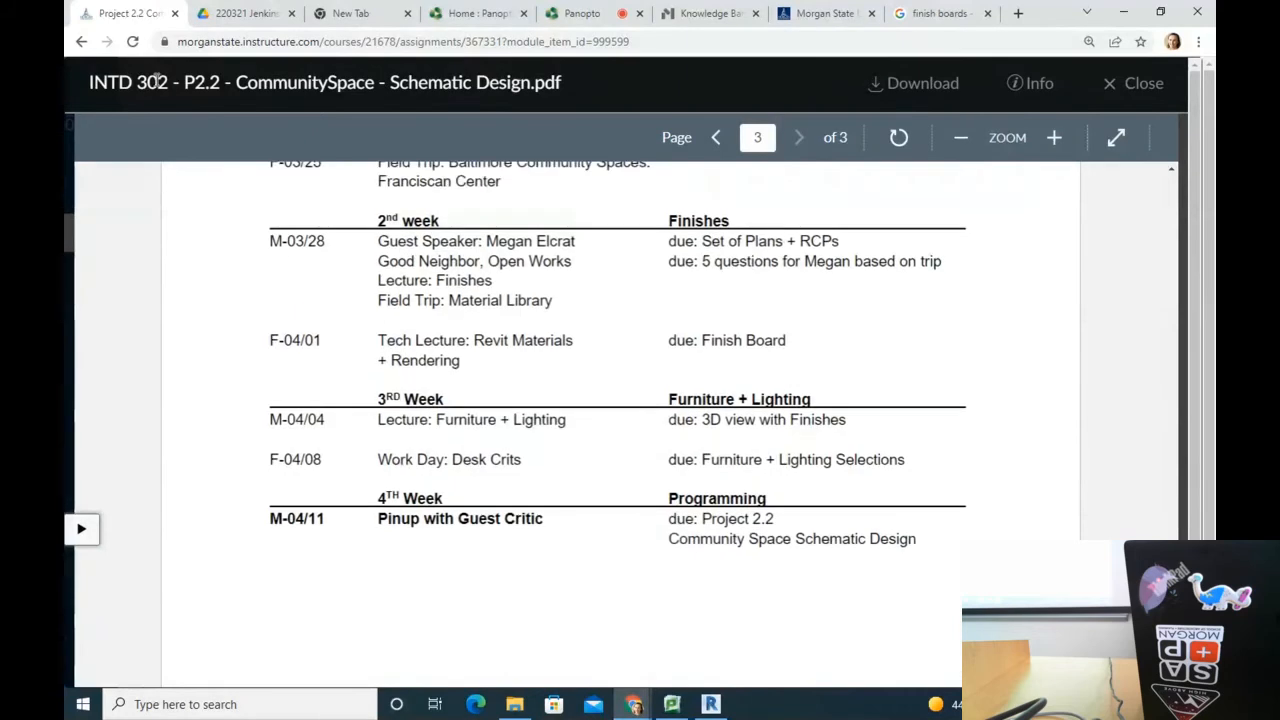
{"action": "scroll", "coordinate": [171, 231], "scroll_direction": "up", "scroll_amount": 20}
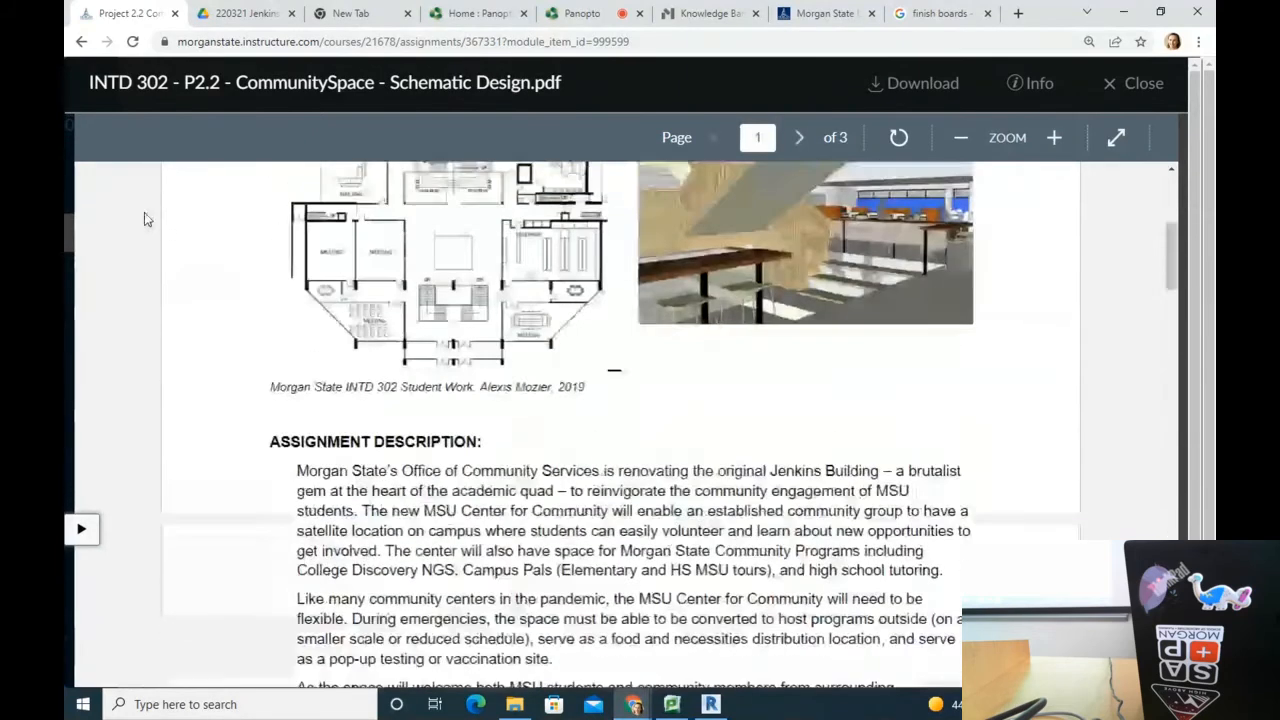
{"action": "key", "text": "Escape"}
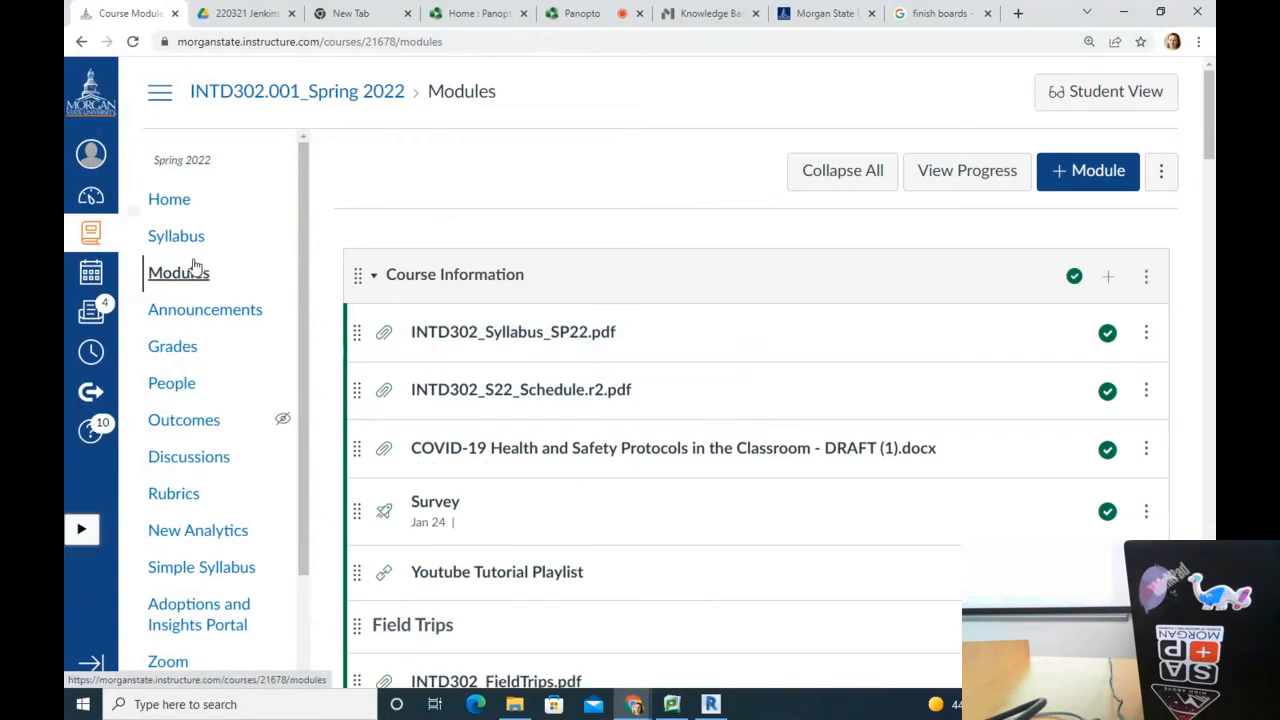
Step: Scroll the course Modules page to the Project 2.1 Community Space module
{"action": "scroll", "coordinate": [685, 556], "scroll_direction": "down", "scroll_amount": 20}
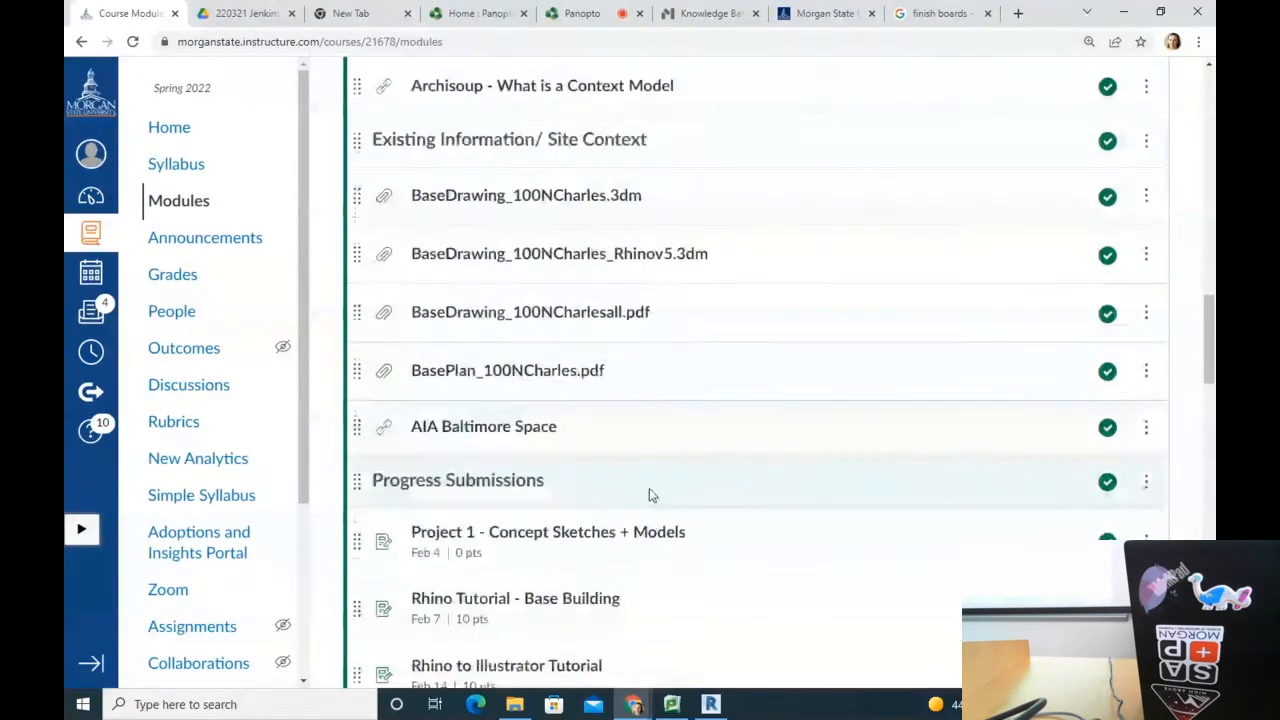
{"action": "scroll", "coordinate": [630, 350], "scroll_direction": "up", "scroll_amount": 6}
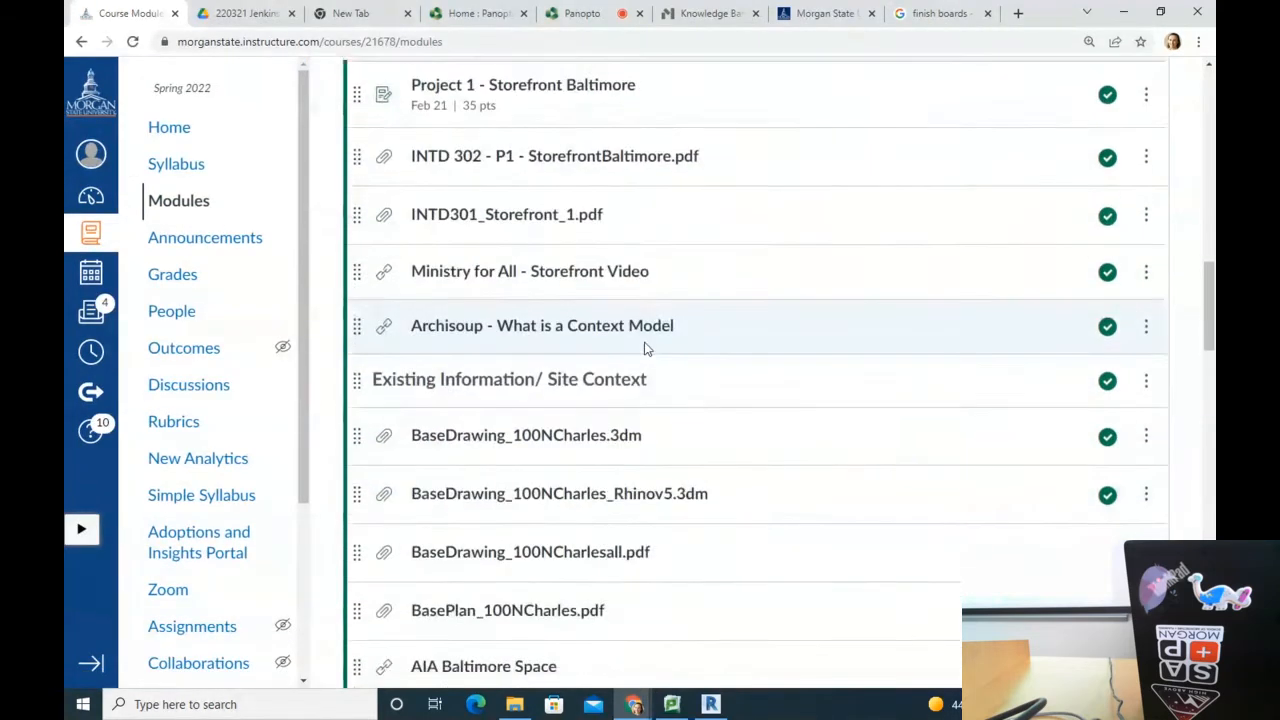
{"action": "scroll", "coordinate": [590, 420], "scroll_direction": "down", "scroll_amount": 10}
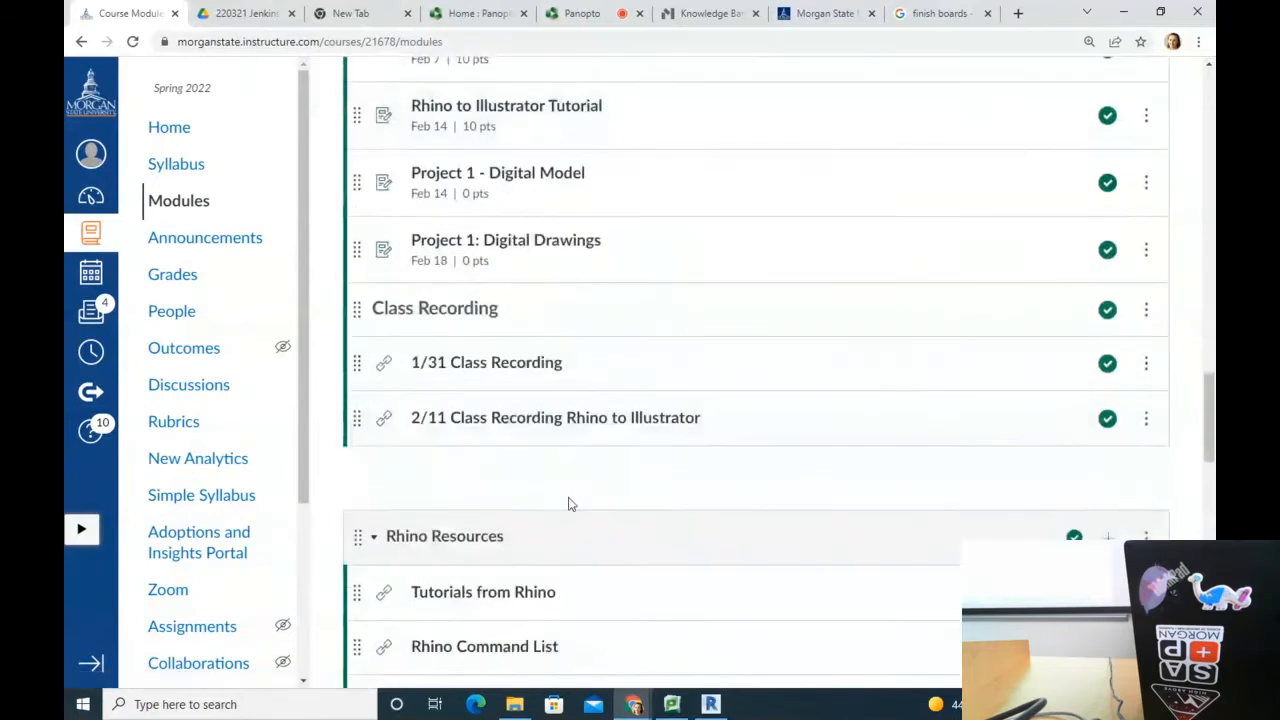
{"action": "scroll", "coordinate": [572, 470], "scroll_direction": "up", "scroll_amount": 3}
{"action": "scroll", "coordinate": [570, 430], "scroll_direction": "down", "scroll_amount": 13}
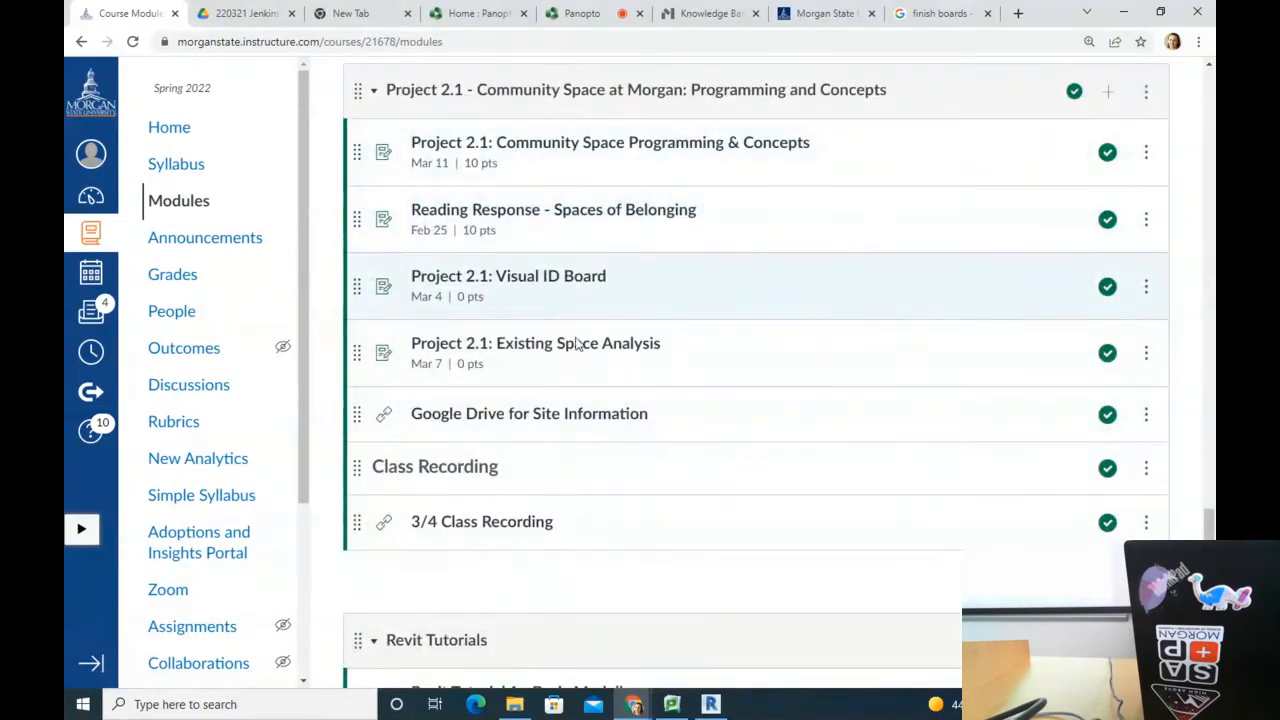
Step: Download 220321_JenkinsBaseModel.rvt from the 220321 Jenkins Base Model Drive folder and view the Desktop folder
{"action": "left_click", "coordinate": [530, 418]}
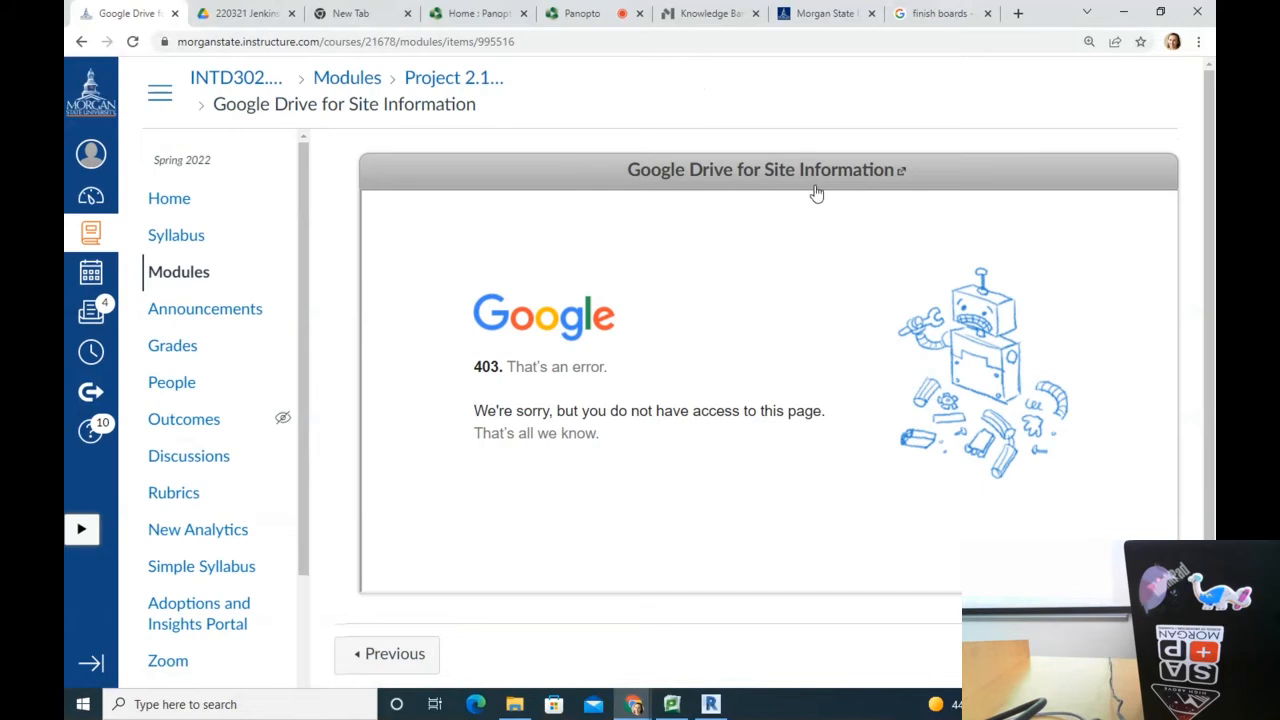
{"action": "left_click", "coordinate": [816, 193]}
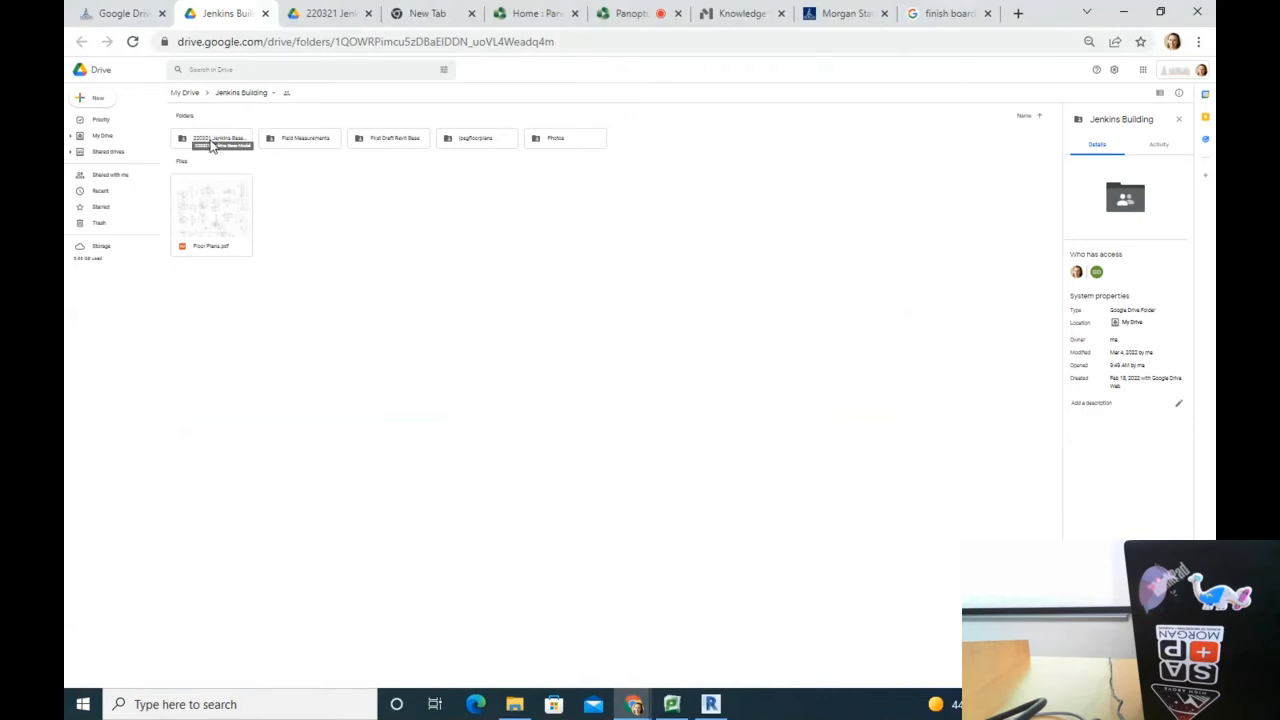
{"action": "left_click", "coordinate": [205, 142]}
{"action": "double_click", "coordinate": [205, 142]}
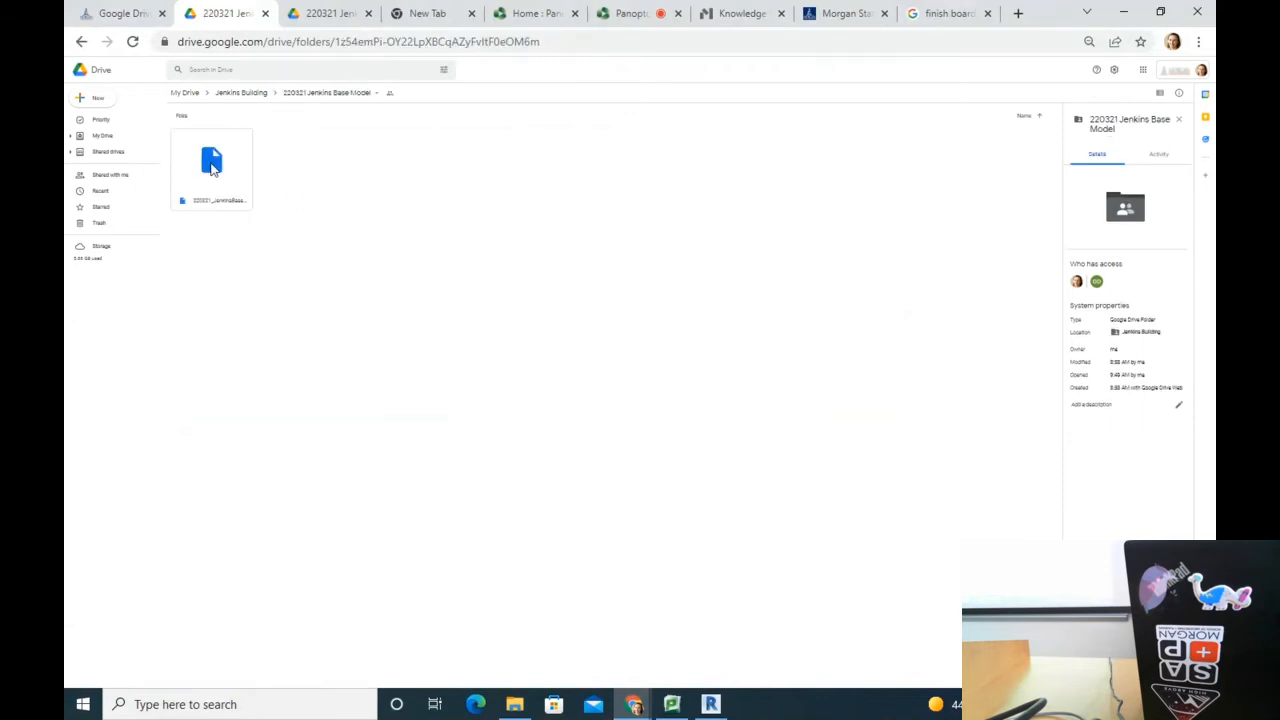
{"action": "left_click", "coordinate": [212, 160]}
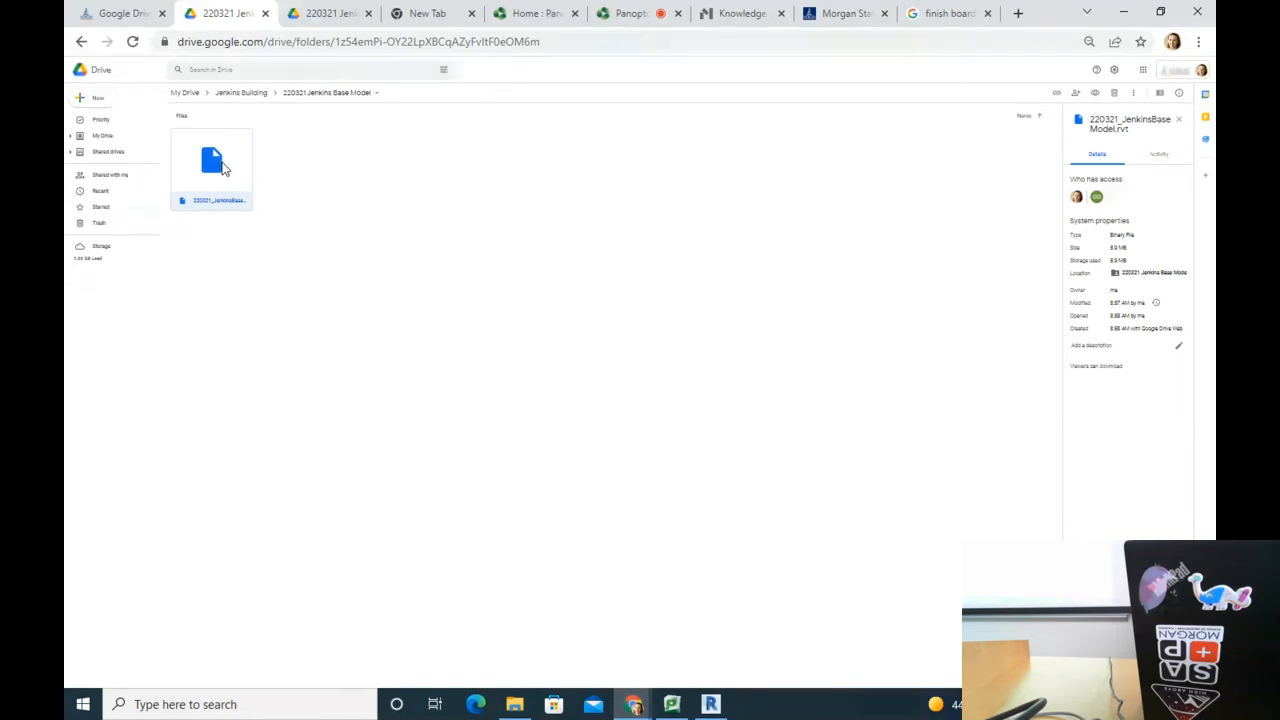
{"action": "double_click", "coordinate": [223, 165]}
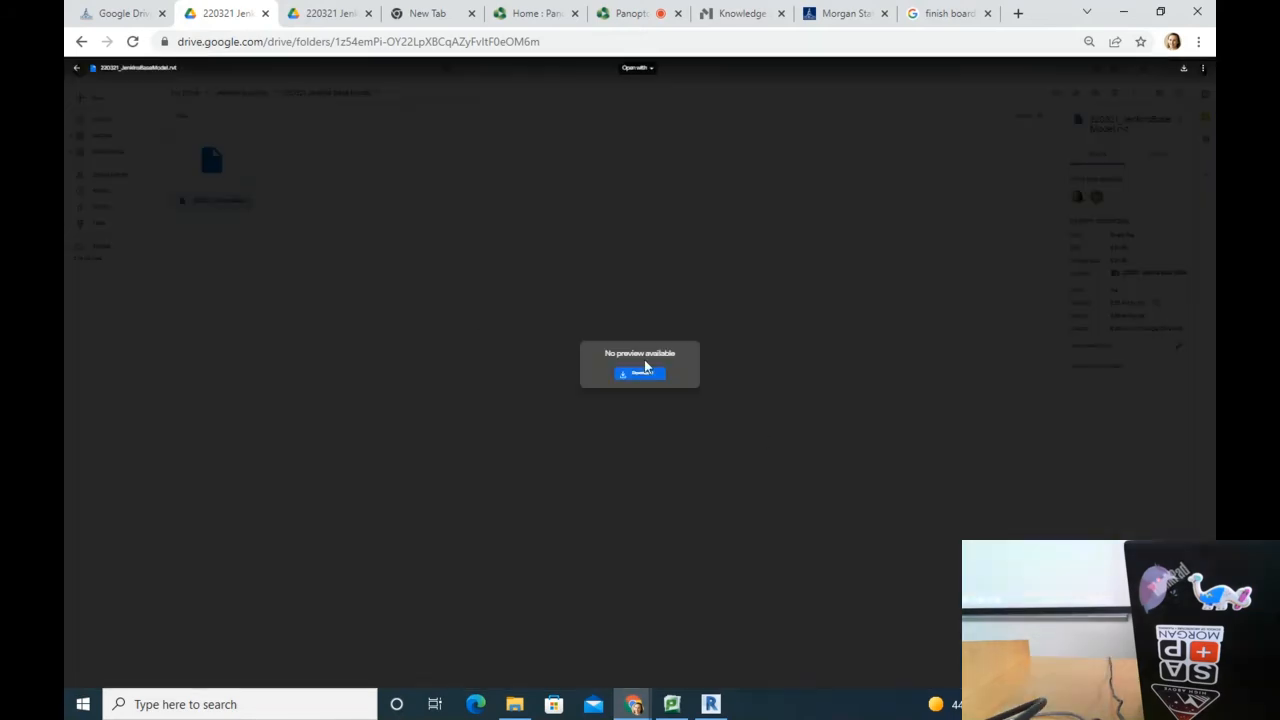
{"action": "left_click", "coordinate": [640, 375]}
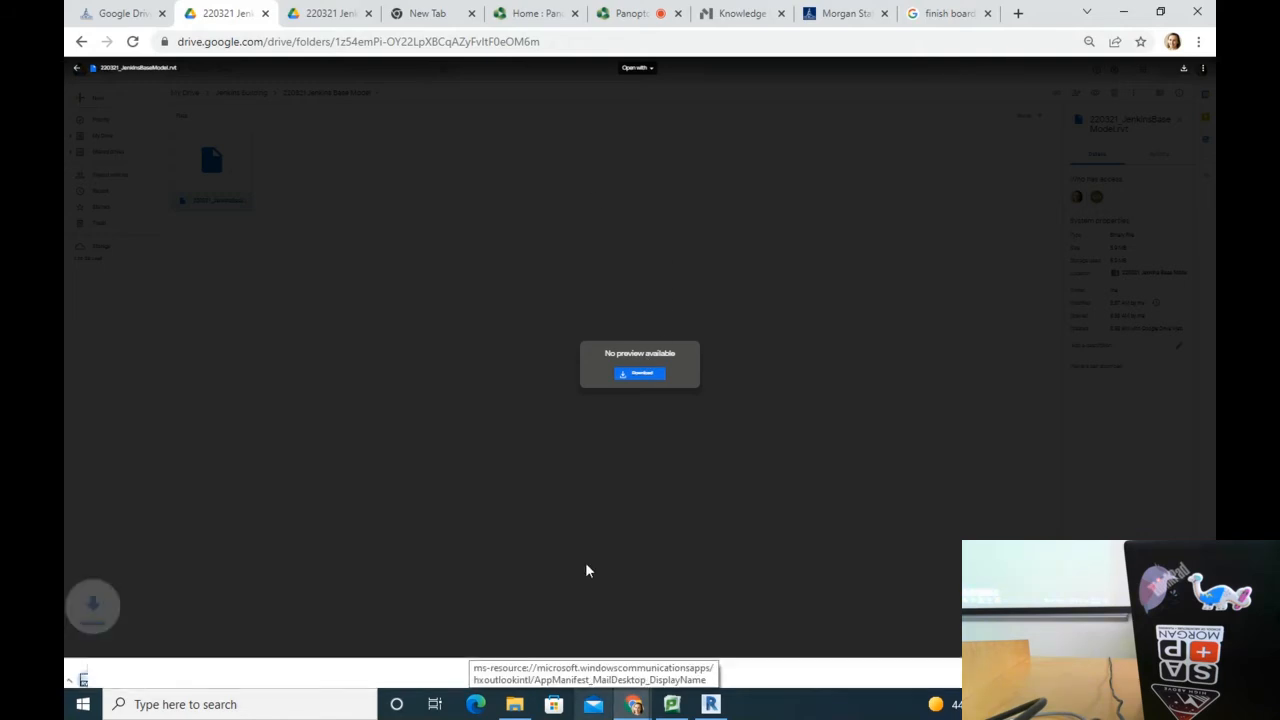
{"action": "left_click", "coordinate": [1126, 13]}
{"action": "left_click_drag", "start_coordinate": [1120, 148], "coordinate": [816, 76]}
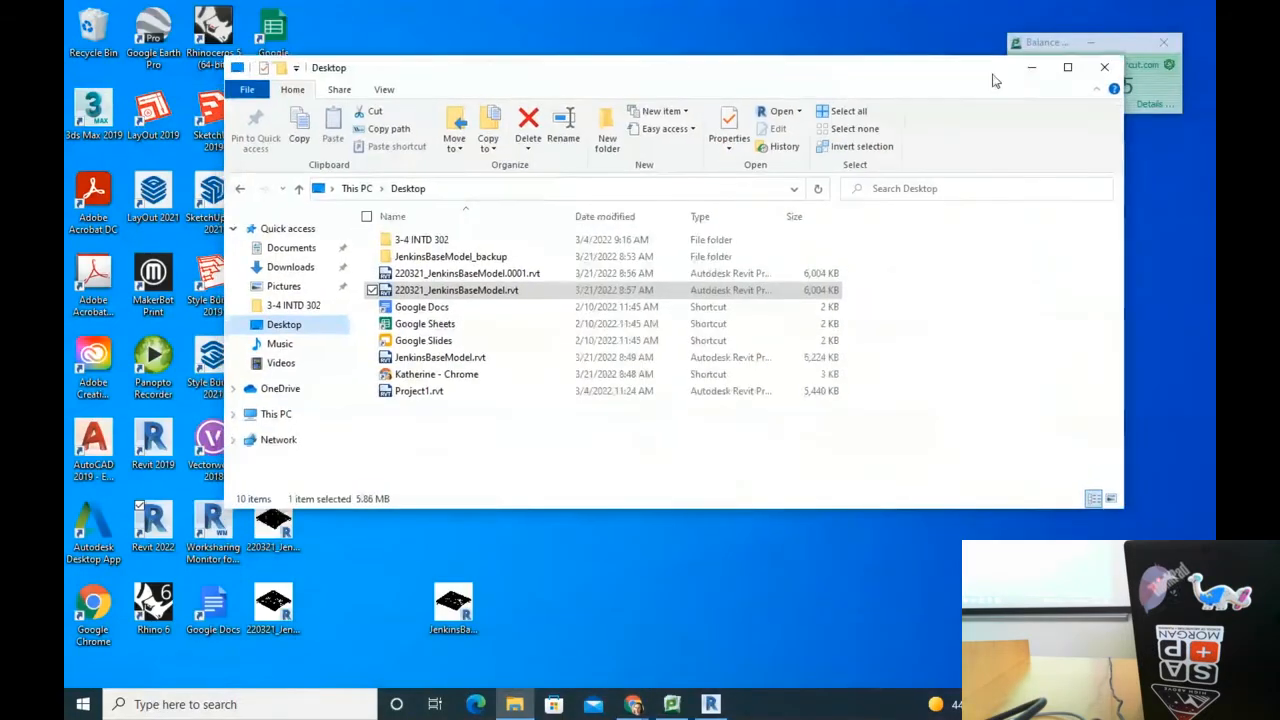
Step: Minimize the Desktop folder window and launch Revit 2022 from its desktop shortcut
{"action": "left_click", "coordinate": [1029, 71]}
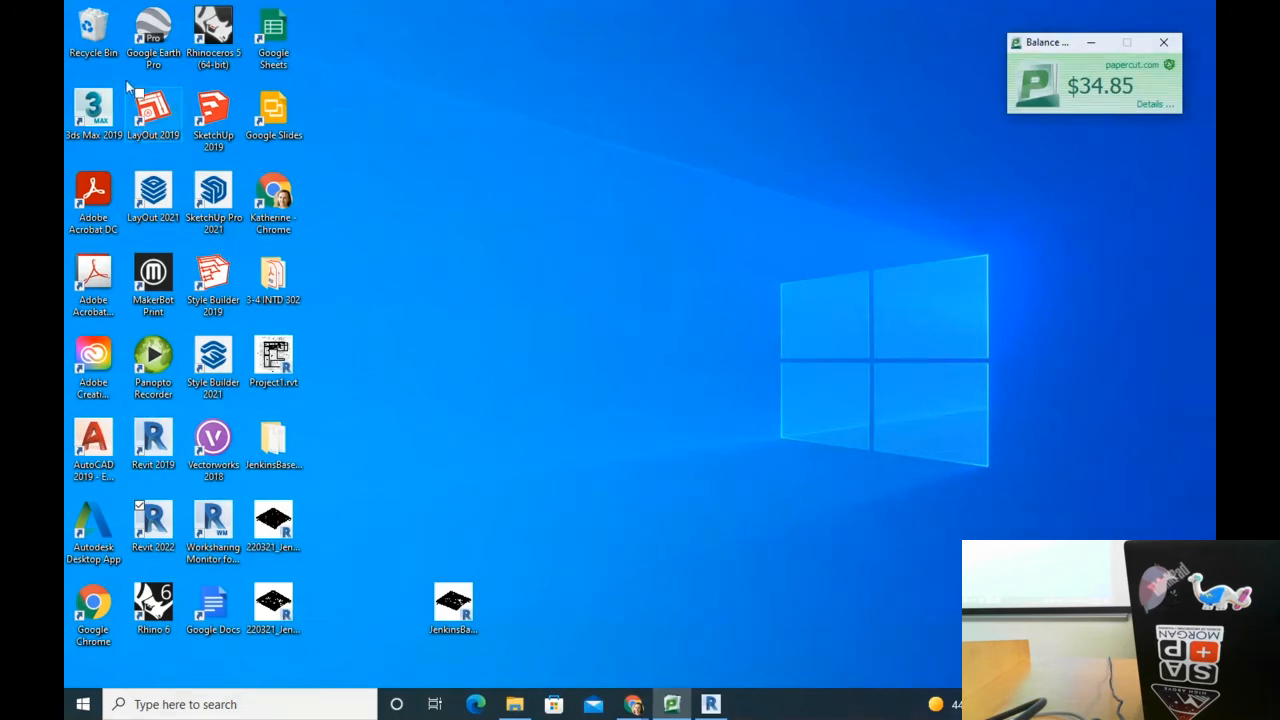
{"action": "left_click", "coordinate": [165, 534]}
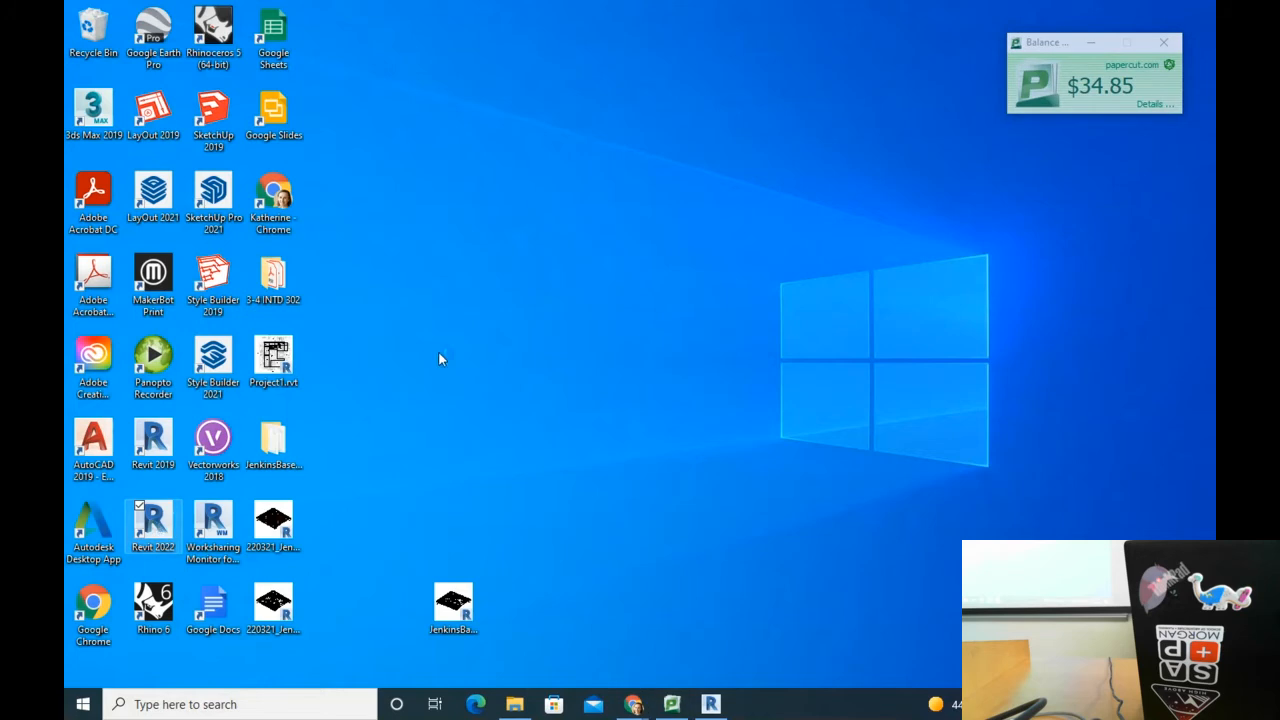
{"action": "double_click", "coordinate": [155, 520]}
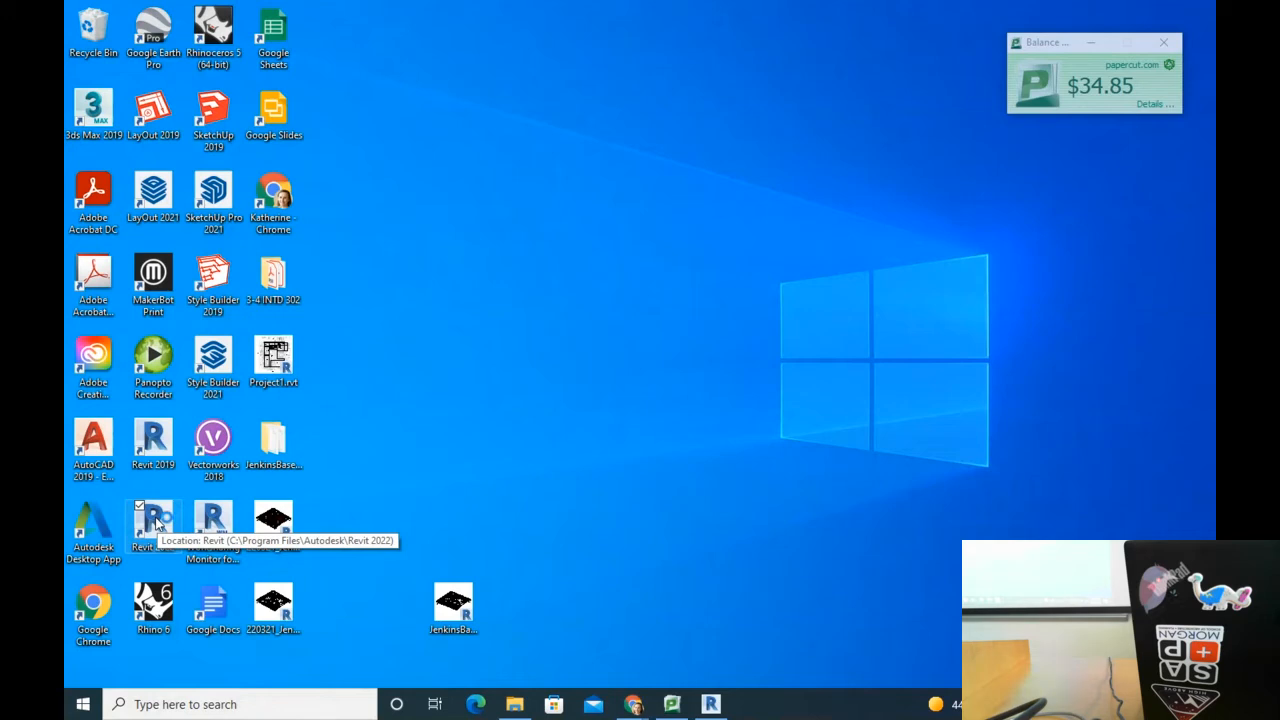
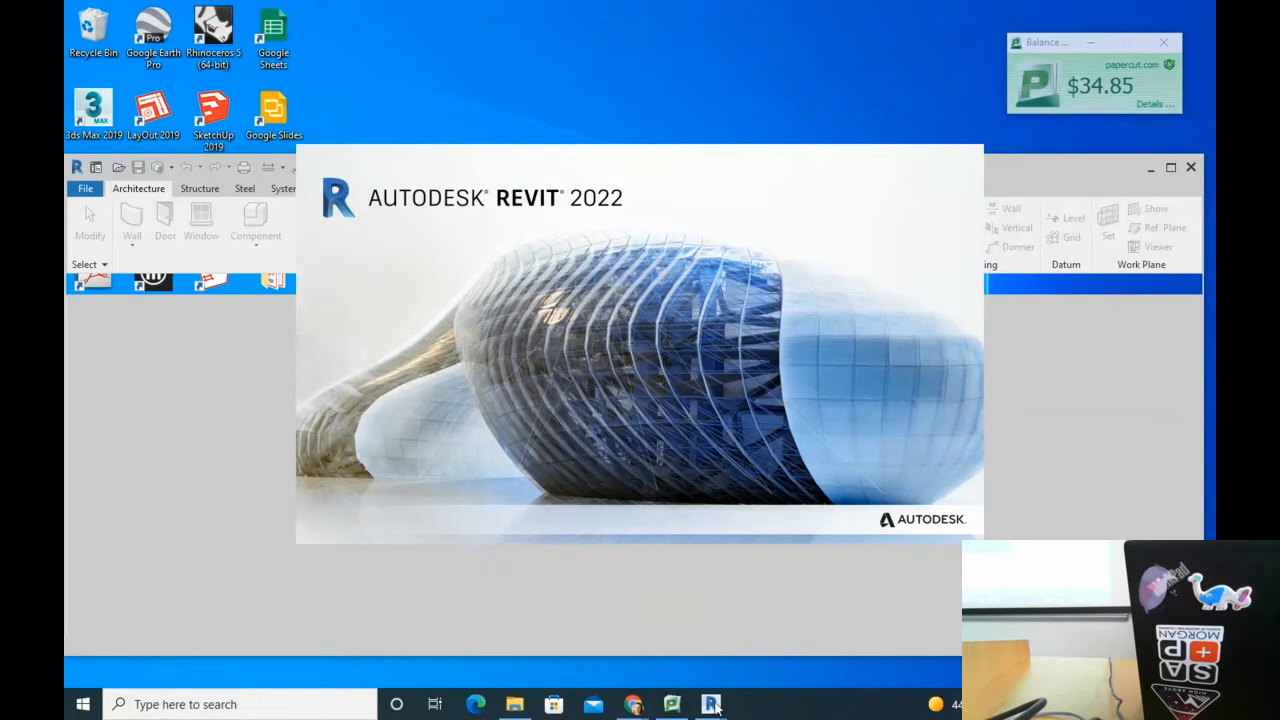
Step: Bring the Revit window with the Jenkins model forward and open the File menu's recent documents
{"action": "mouse_move", "coordinate": [718, 706]}
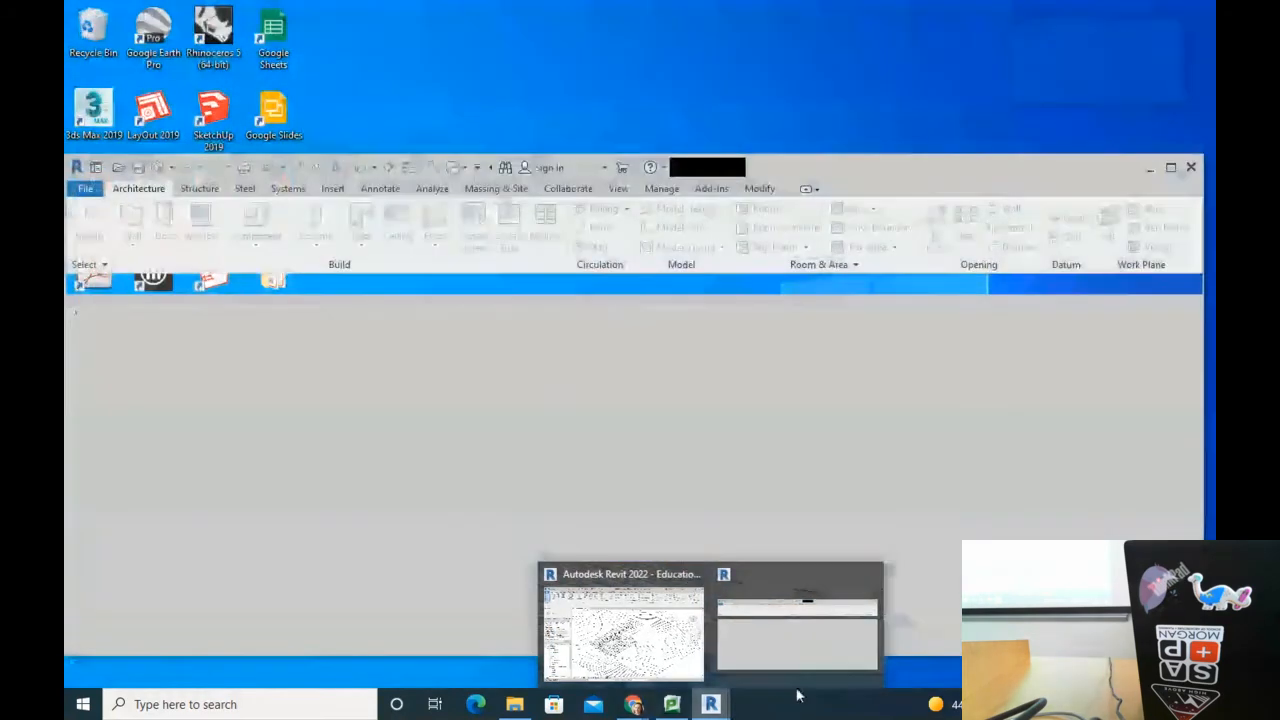
{"action": "mouse_move", "coordinate": [637, 649]}
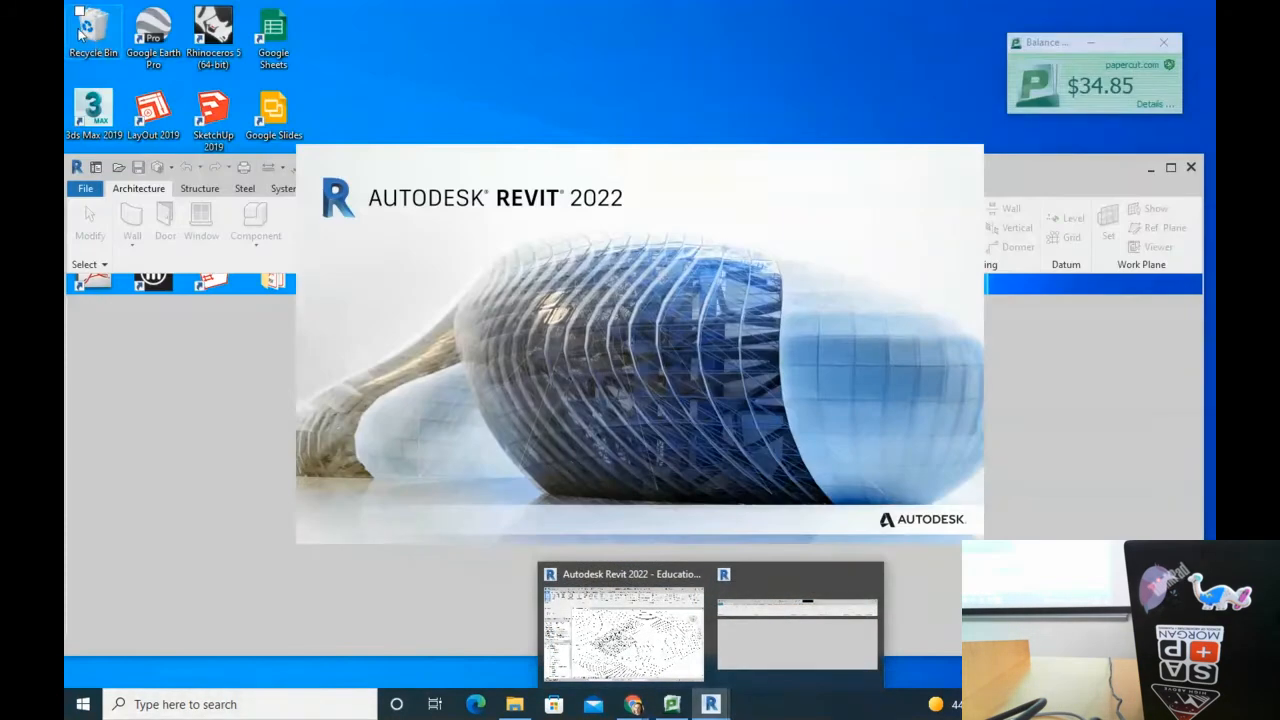
{"action": "left_click", "coordinate": [678, 664]}
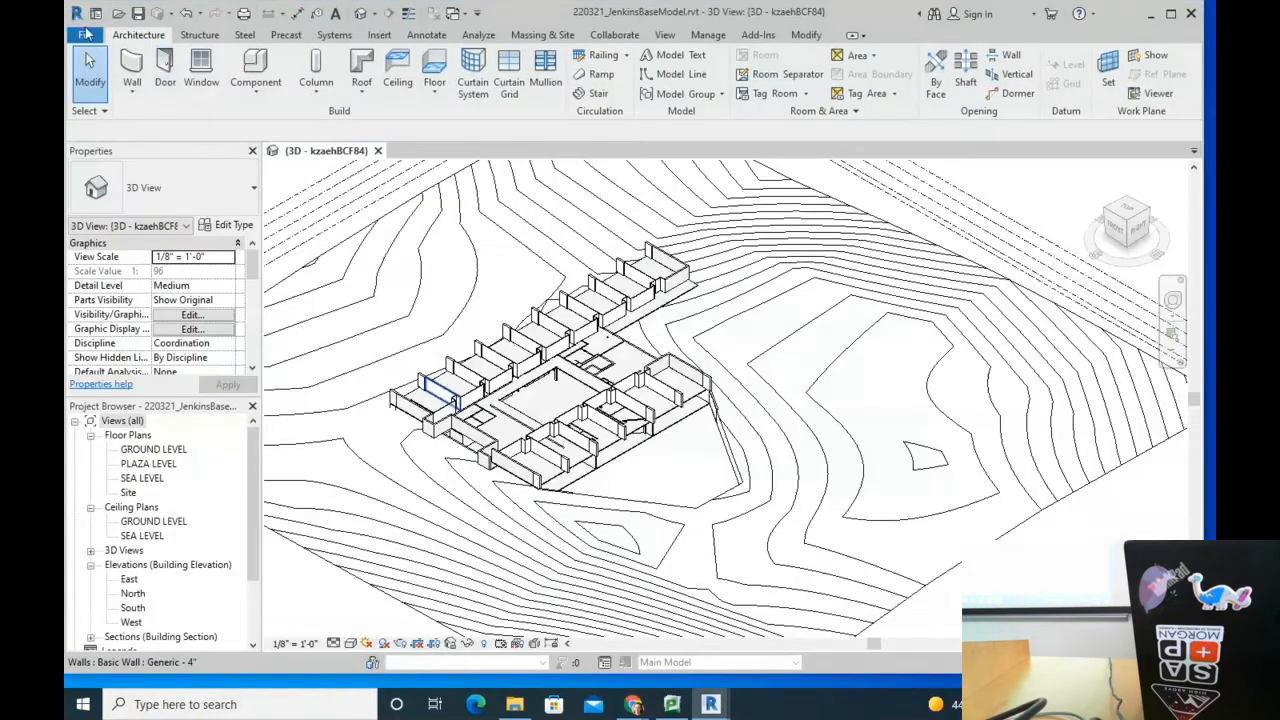
{"action": "left_click", "coordinate": [85, 35]}
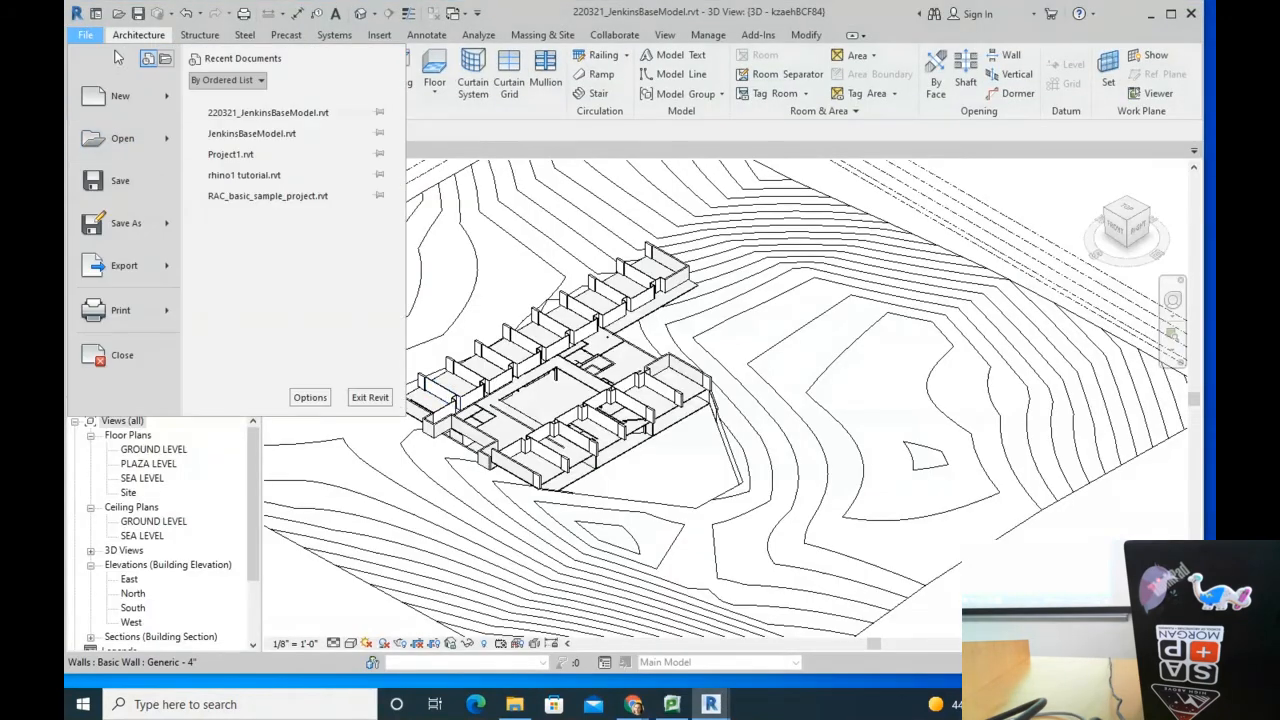
{"action": "left_click", "coordinate": [114, 133]}
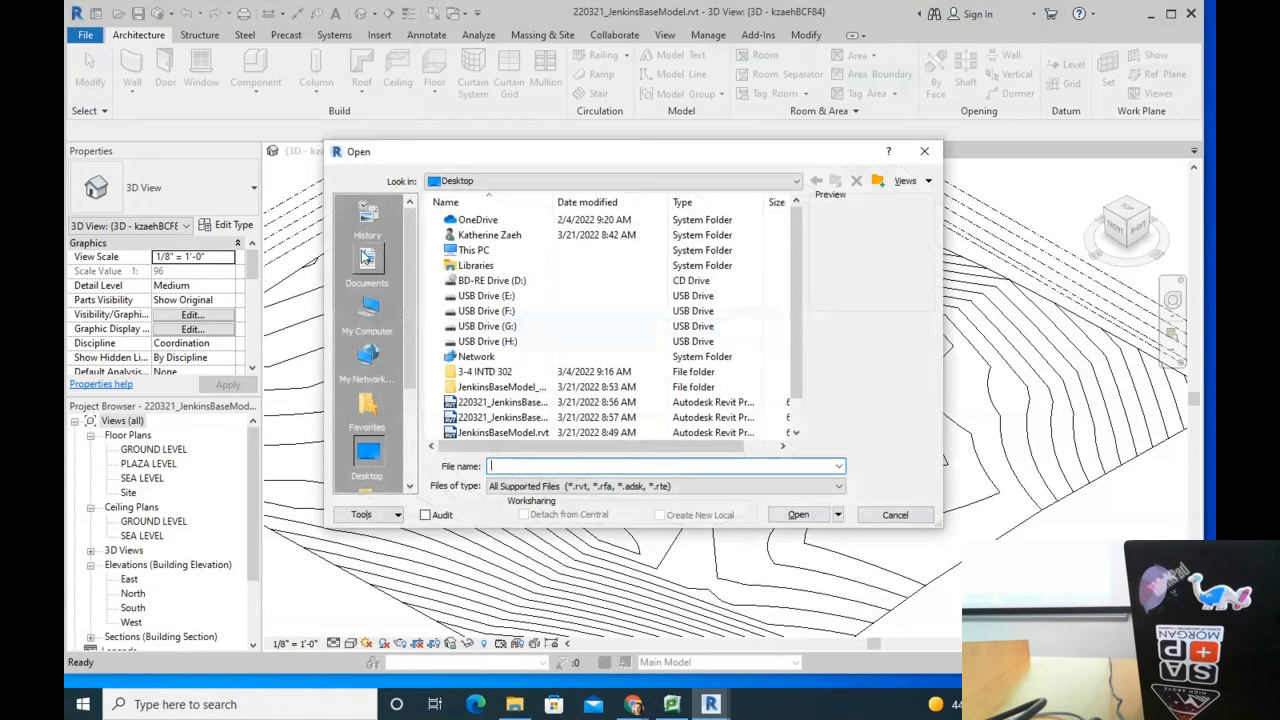
{"action": "left_click", "coordinate": [527, 182]}
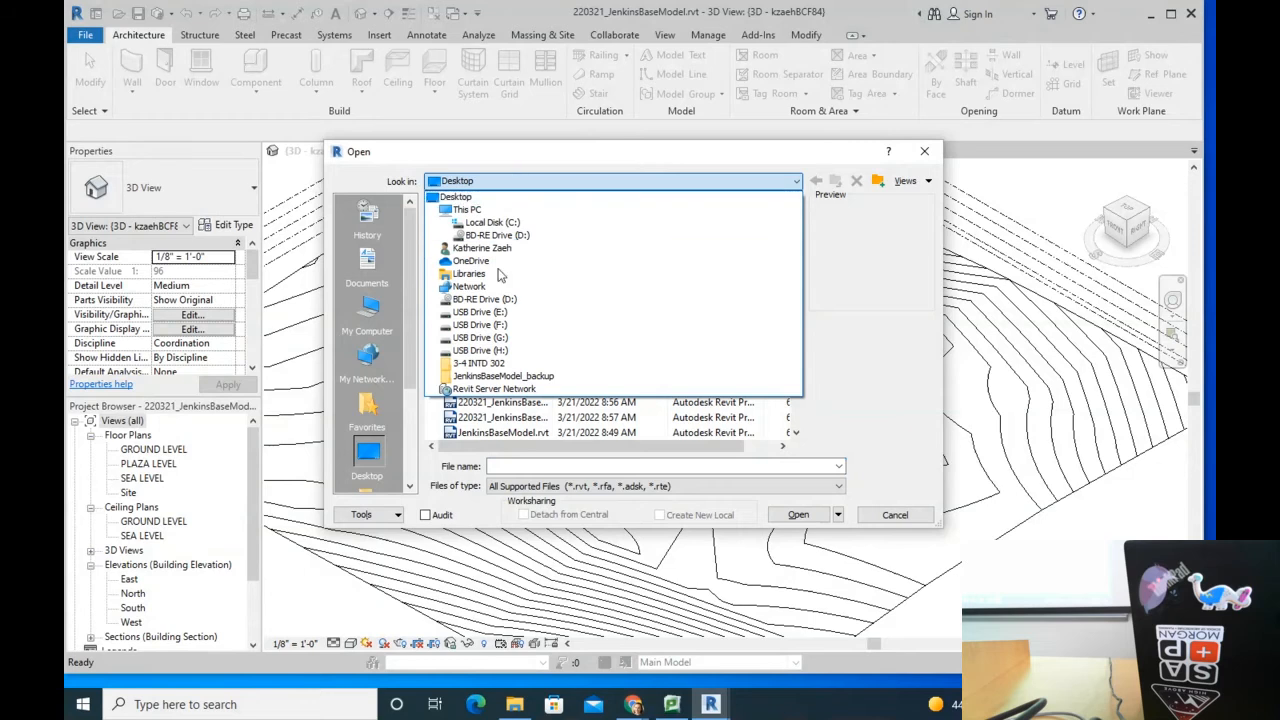
{"action": "left_click", "coordinate": [486, 212]}
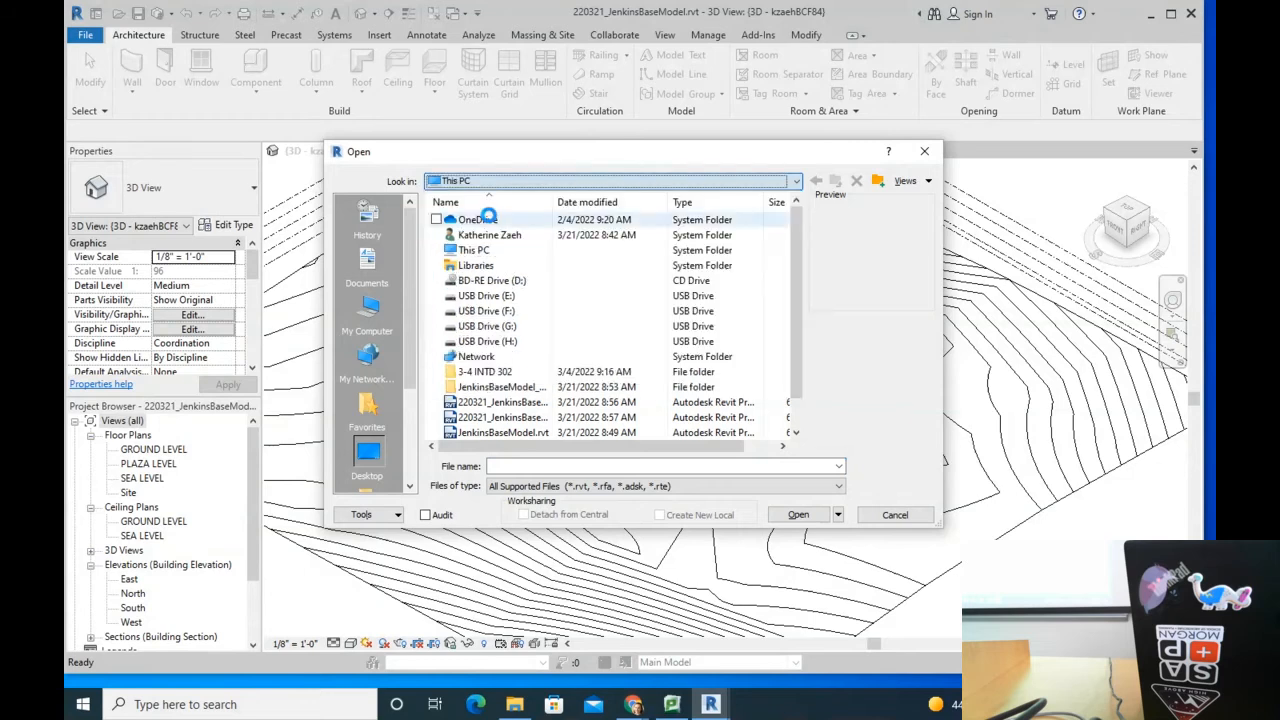
{"action": "left_click", "coordinate": [460, 183]}
{"action": "left_click", "coordinate": [482, 222]}
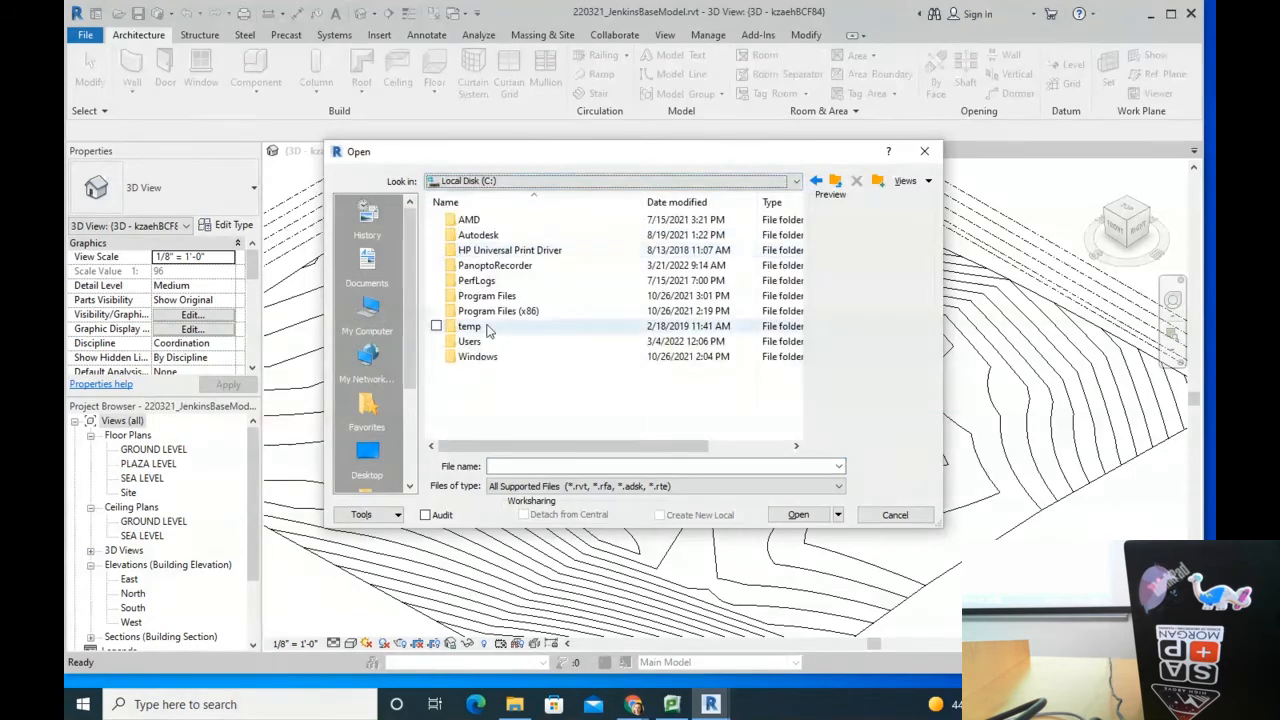
{"action": "double_click", "coordinate": [470, 345]}
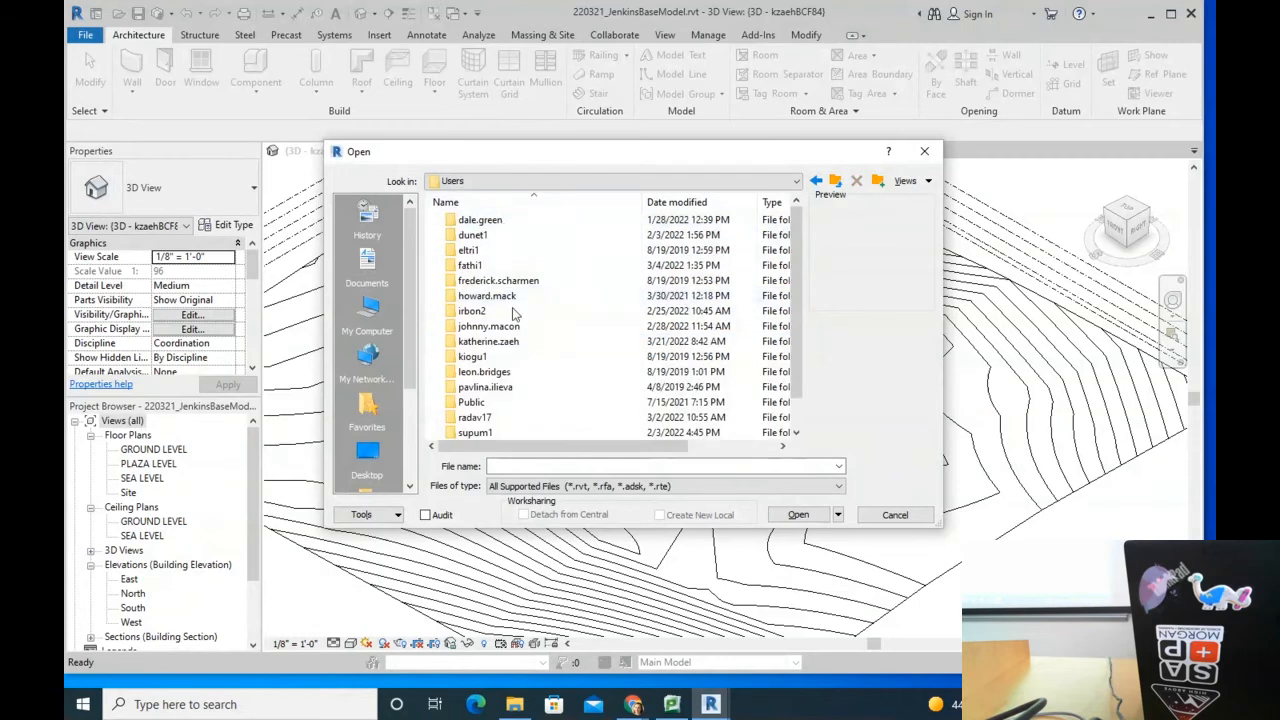
{"action": "scroll", "coordinate": [517, 357], "scroll_direction": "down", "scroll_amount": 1}
{"action": "double_click", "coordinate": [486, 311]}
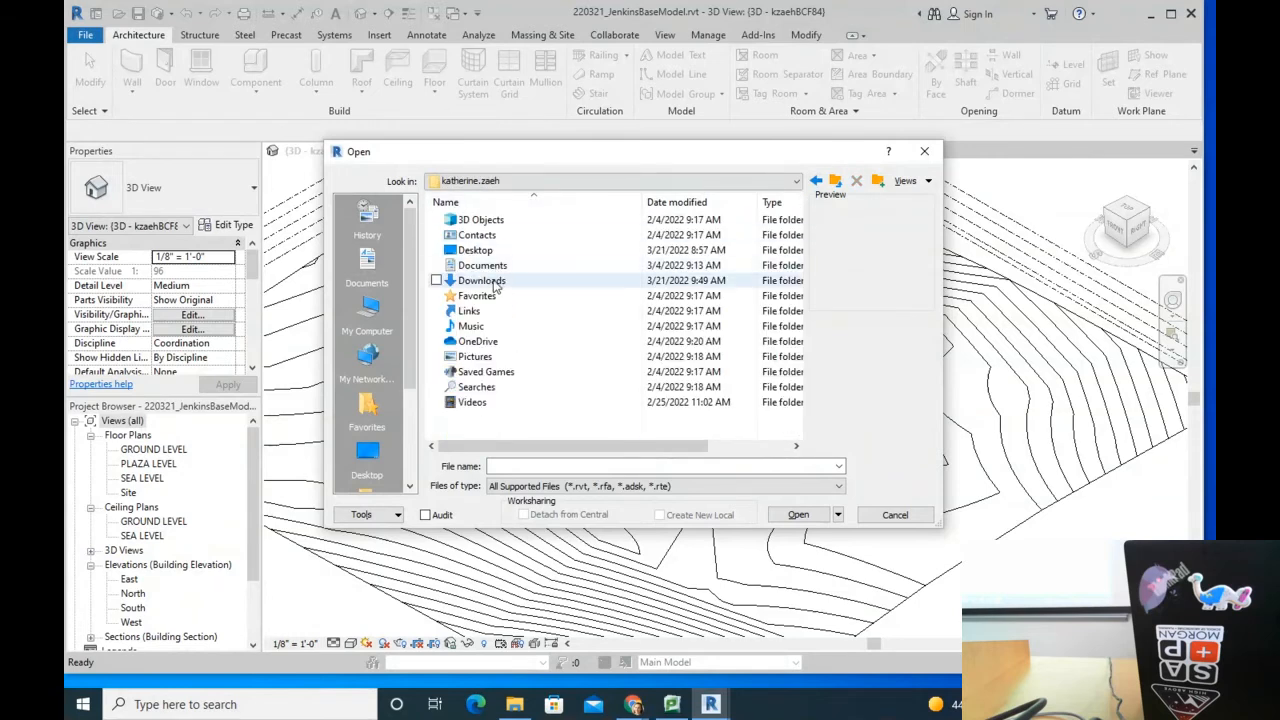
{"action": "left_click", "coordinate": [513, 283]}
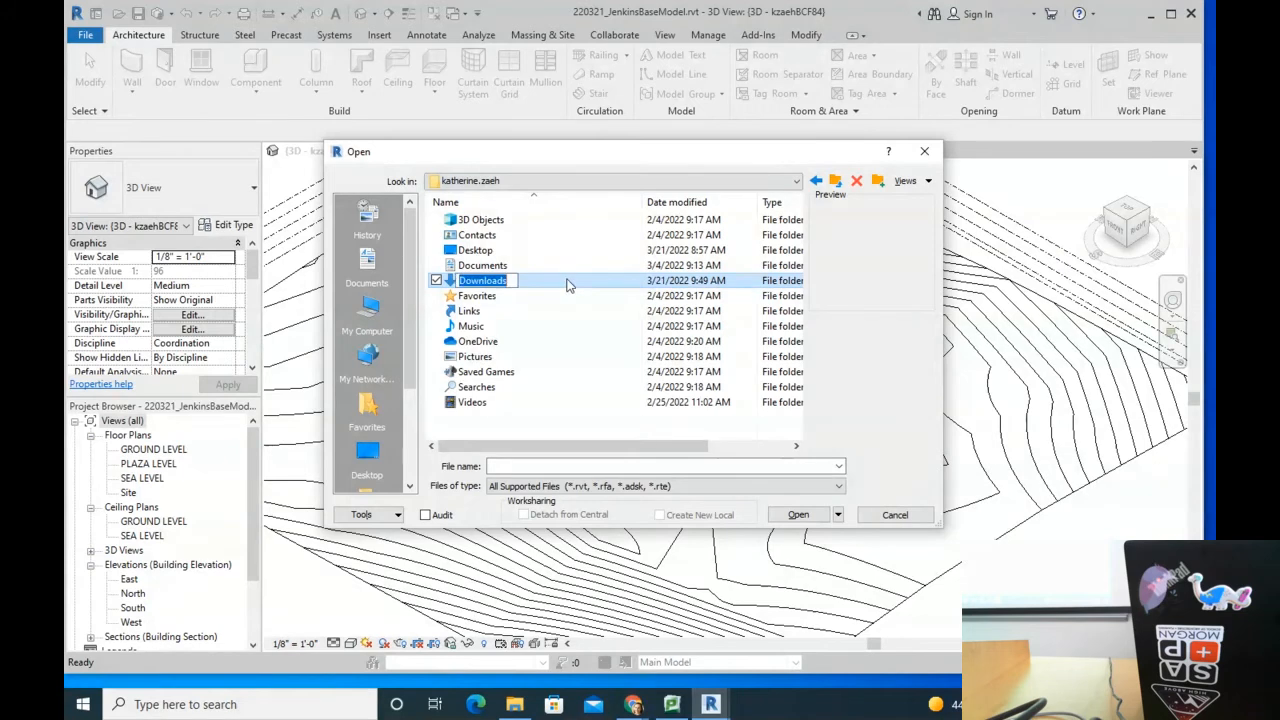
{"action": "double_click", "coordinate": [490, 281]}
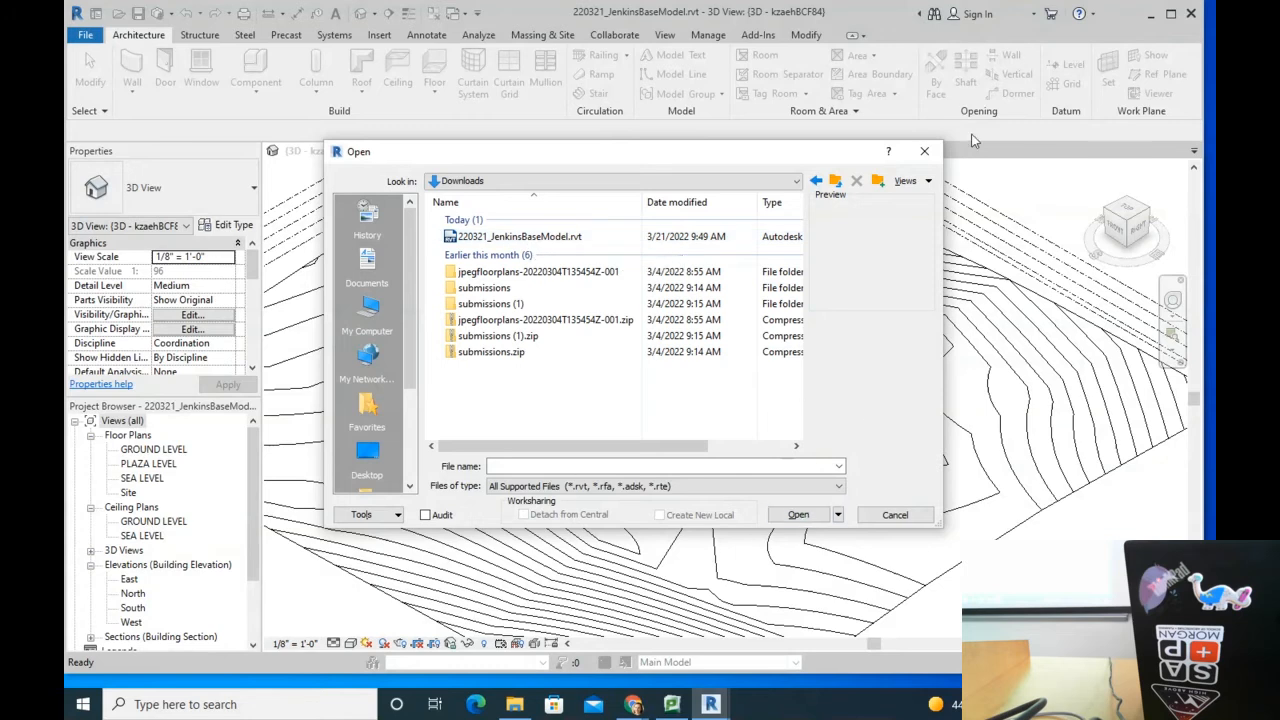
Step: Close the Open dialog without opening a file and select Site under Floor Plans
{"action": "left_click", "coordinate": [924, 151]}
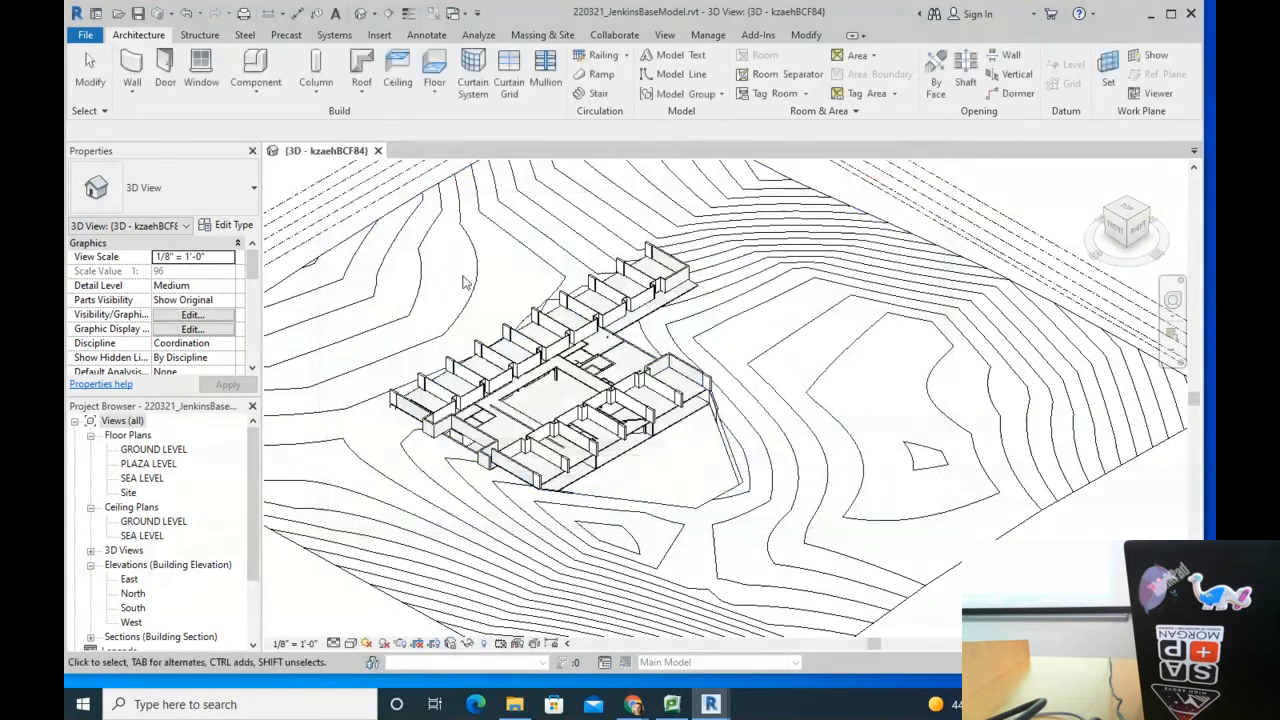
{"action": "scroll", "coordinate": [580, 380], "scroll_direction": "down", "scroll_amount": 2}
{"action": "scroll", "coordinate": [414, 330], "scroll_direction": "up", "scroll_amount": 2}
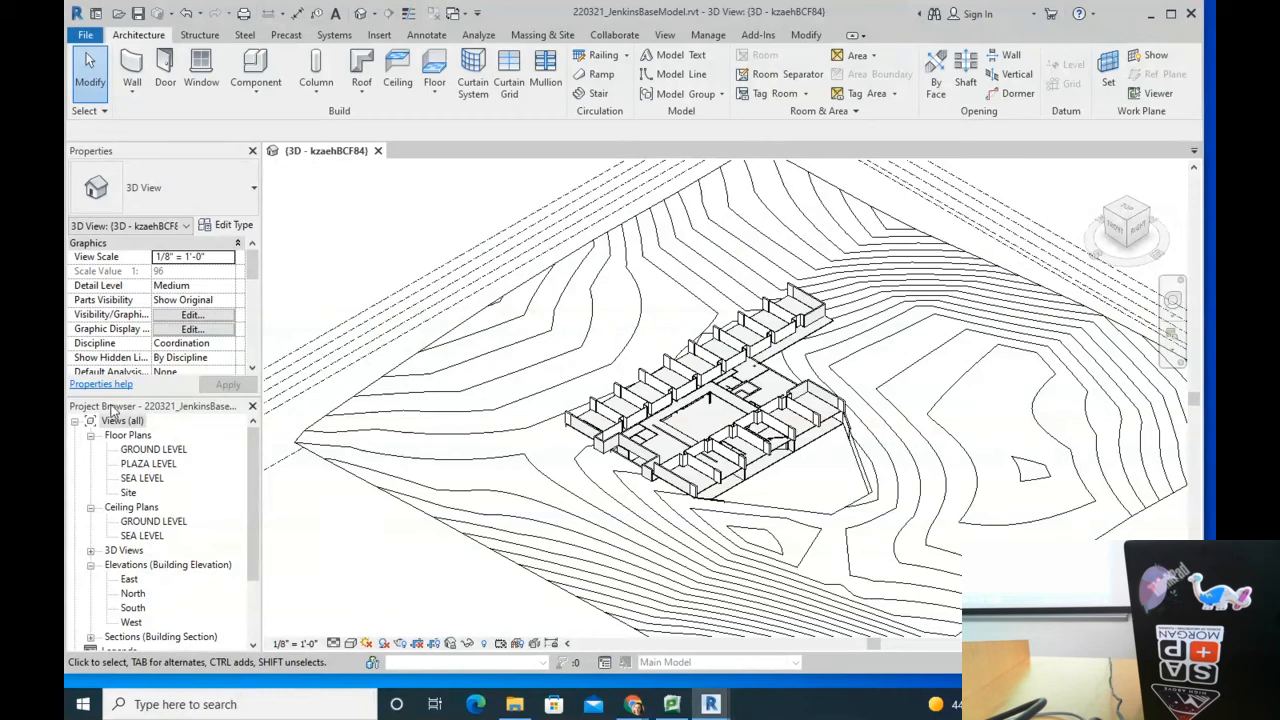
{"action": "left_click", "coordinate": [126, 494]}
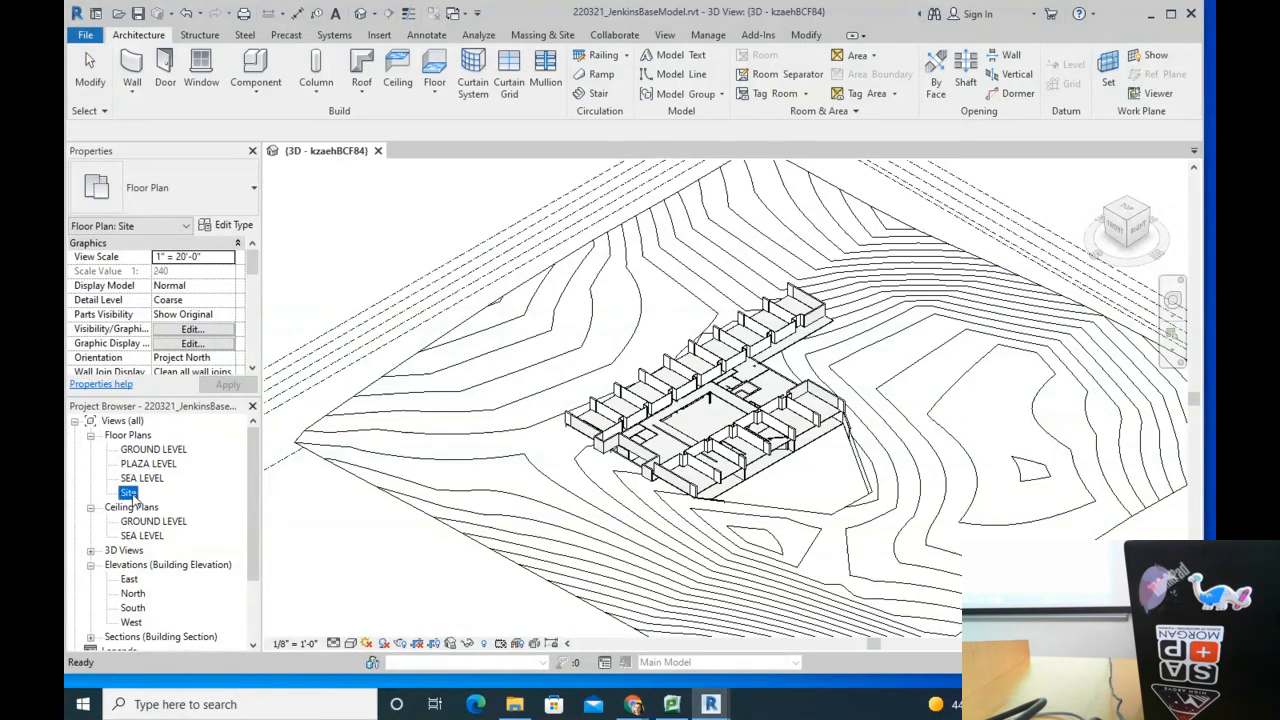
Step: Open the Site floor plan, pan it, and select then deselect the topography surface
{"action": "double_click", "coordinate": [129, 493]}
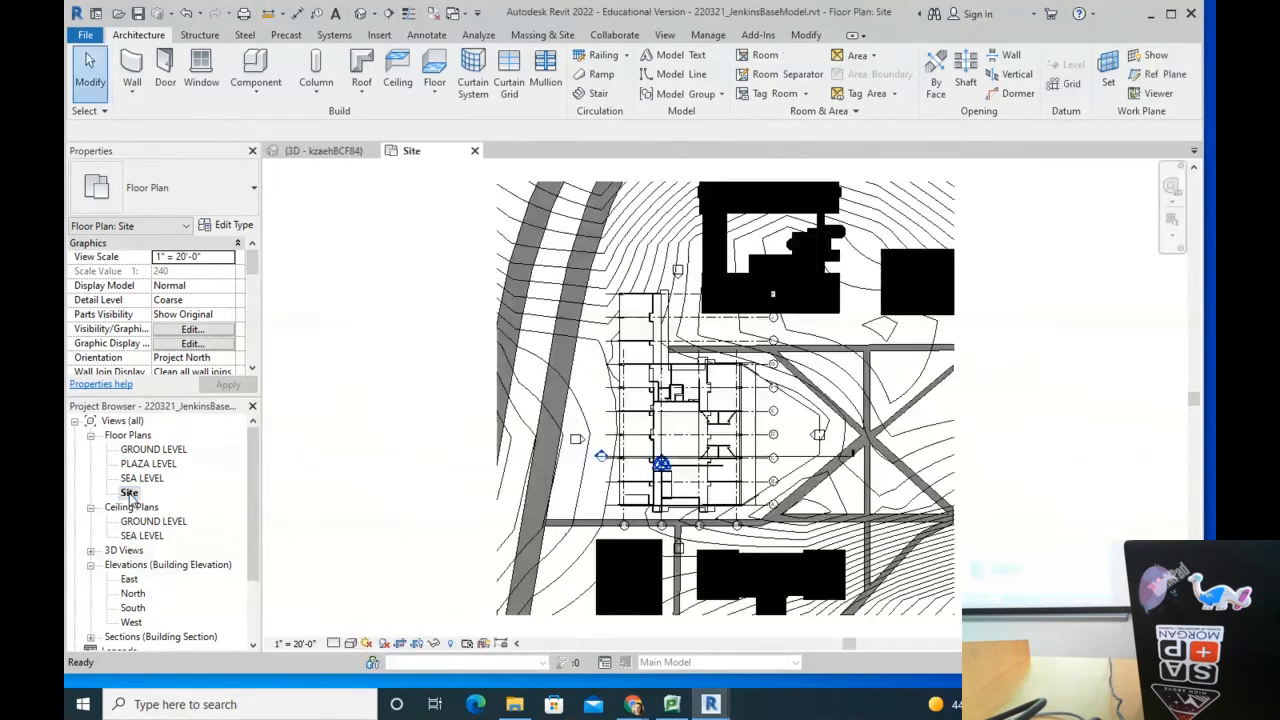
{"action": "scroll", "coordinate": [778, 292], "scroll_direction": "up", "scroll_amount": 2}
{"action": "scroll", "coordinate": [779, 264], "scroll_direction": "down", "scroll_amount": 1}
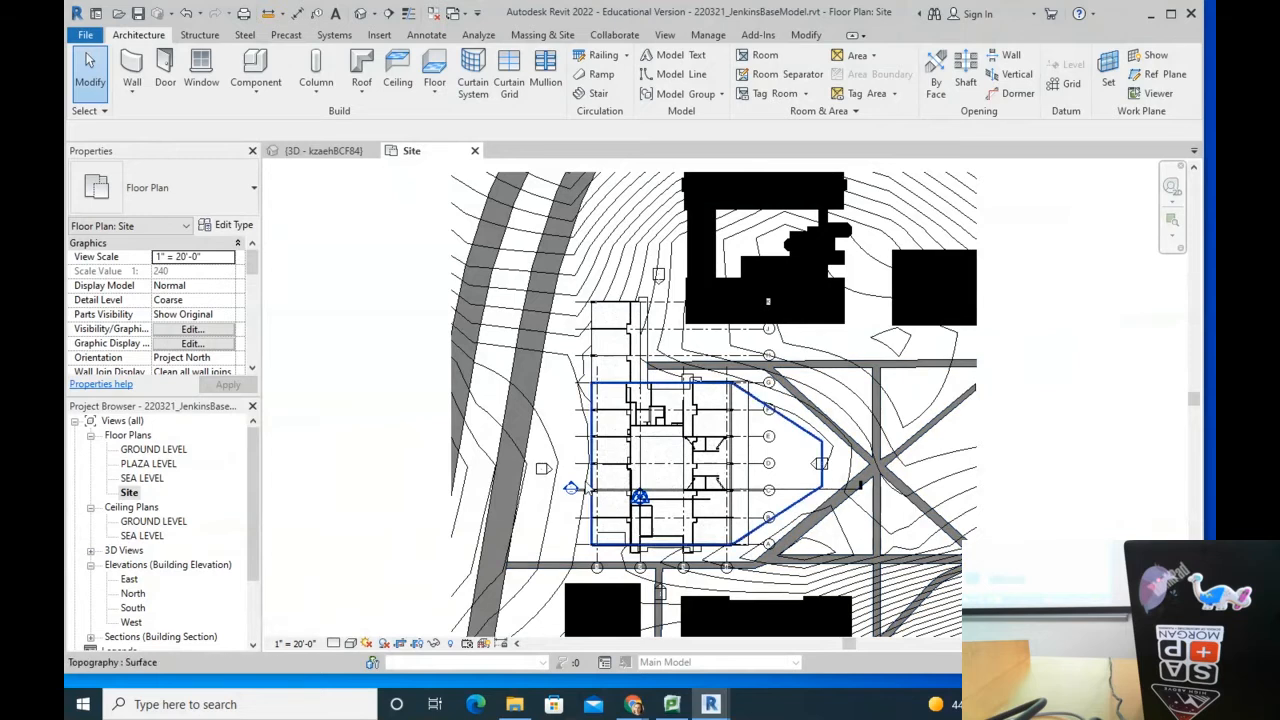
{"action": "key", "text": "Escape"}
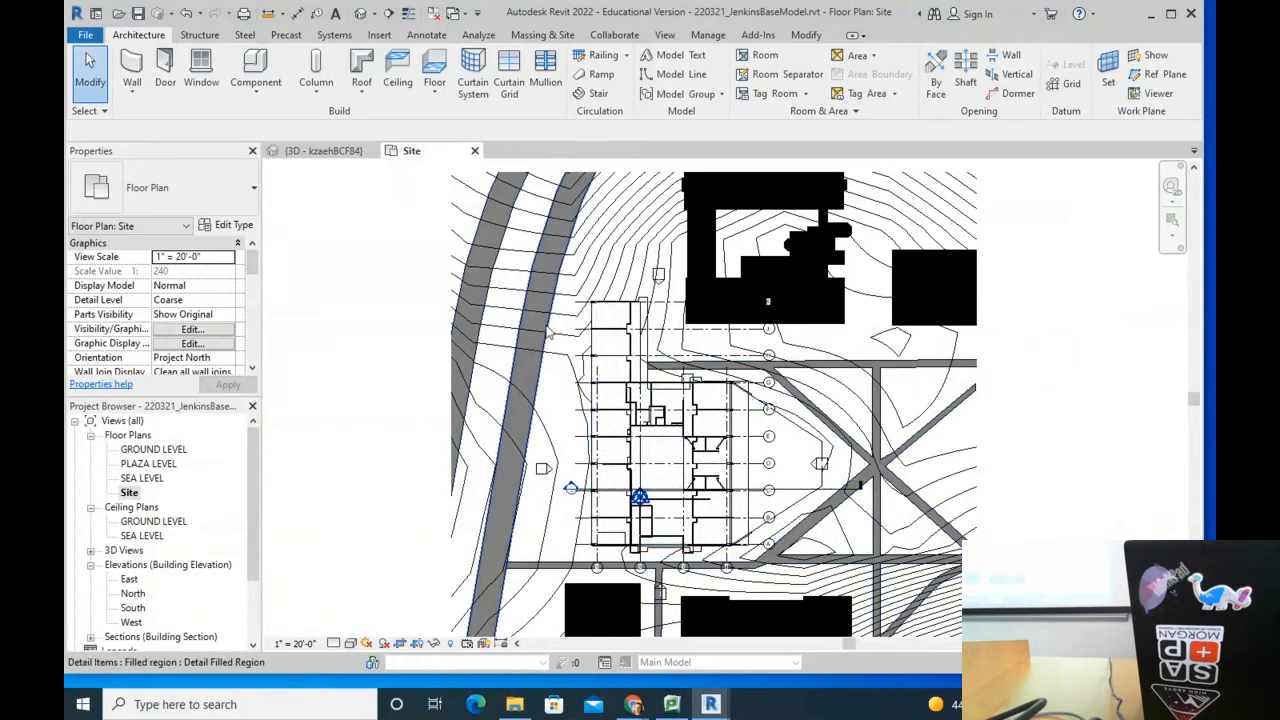
{"action": "middle_click_drag", "start_coordinate": [660, 390], "coordinate": [612, 370]}
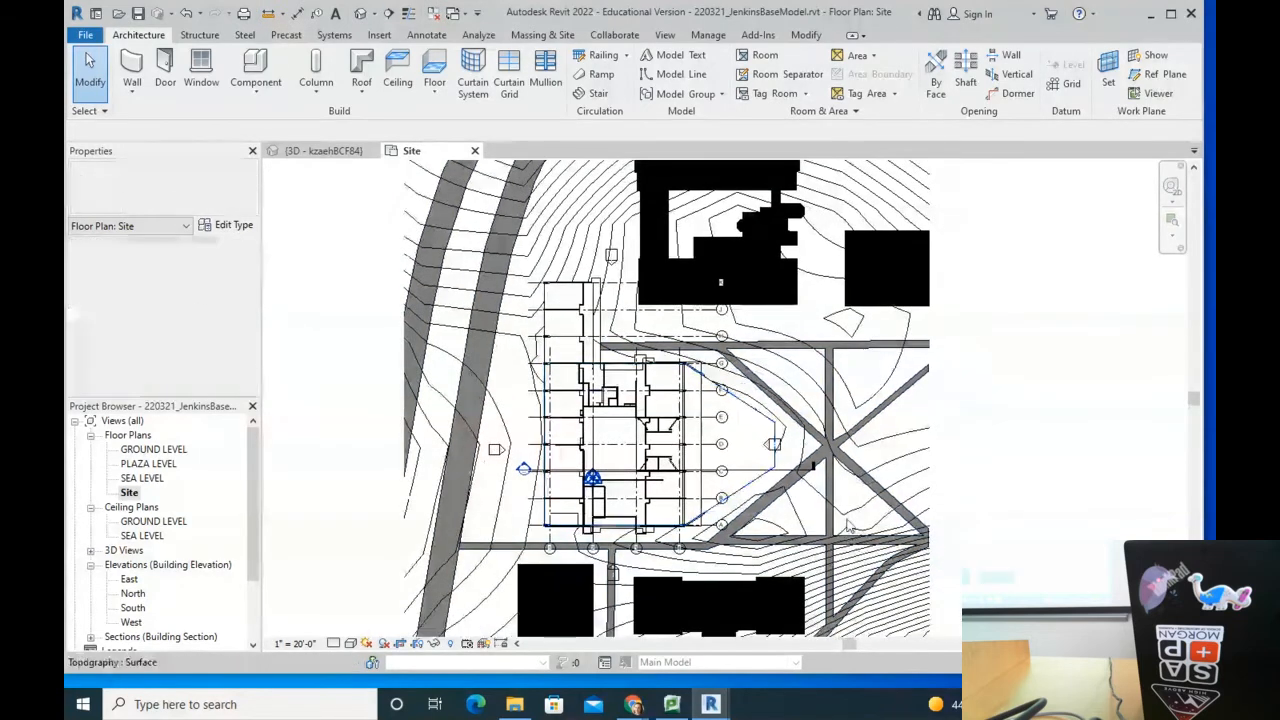
{"action": "left_click", "coordinate": [876, 437]}
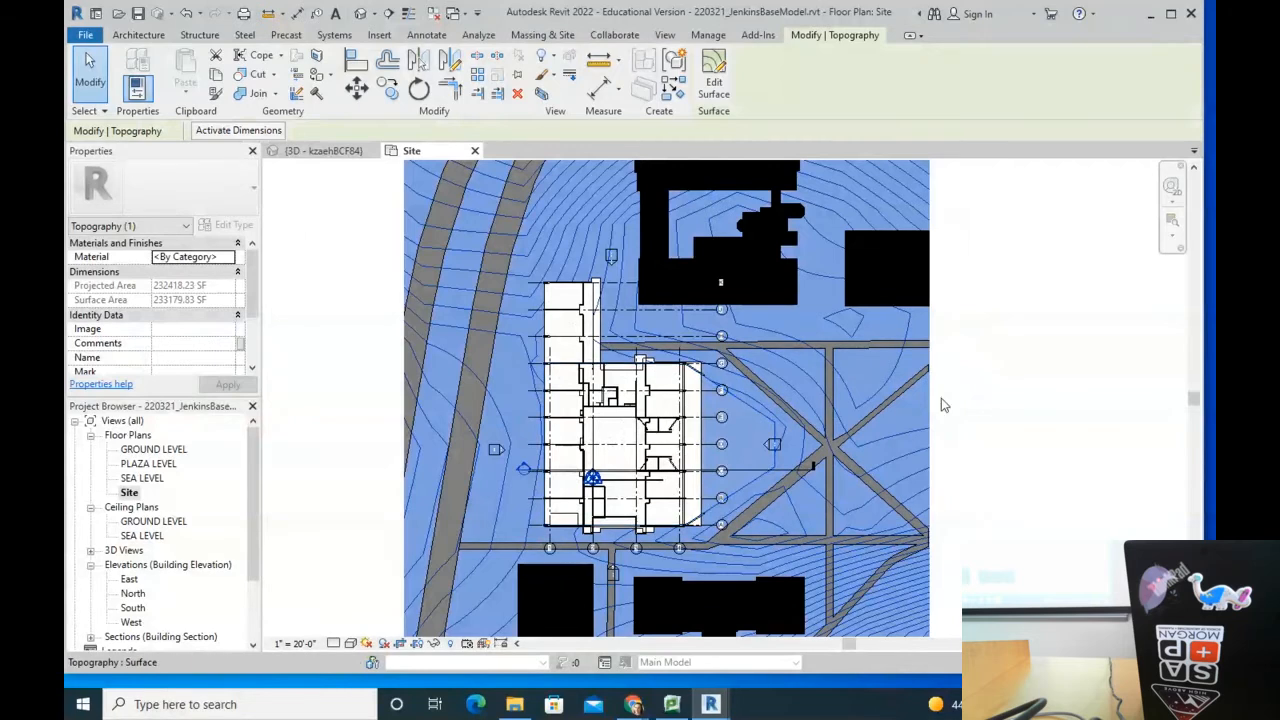
{"action": "left_click", "coordinate": [1052, 412]}
{"action": "left_click", "coordinate": [888, 443]}
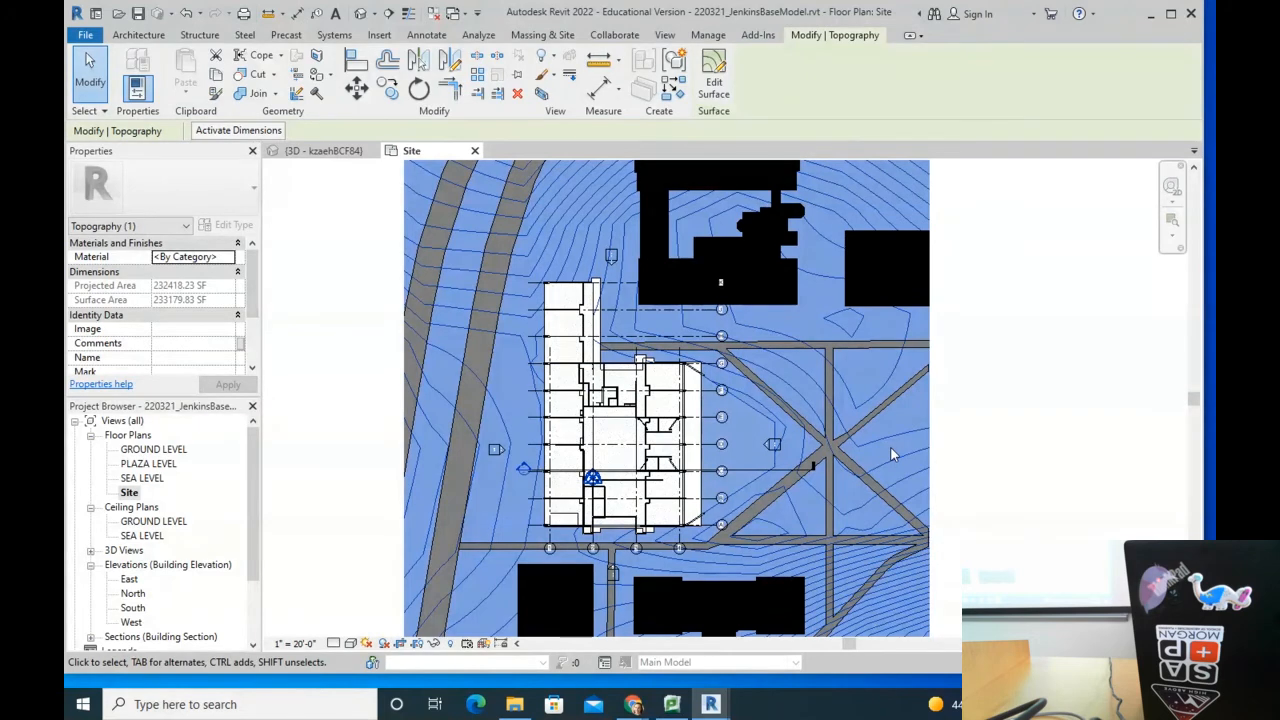
{"action": "left_click", "coordinate": [309, 360]}
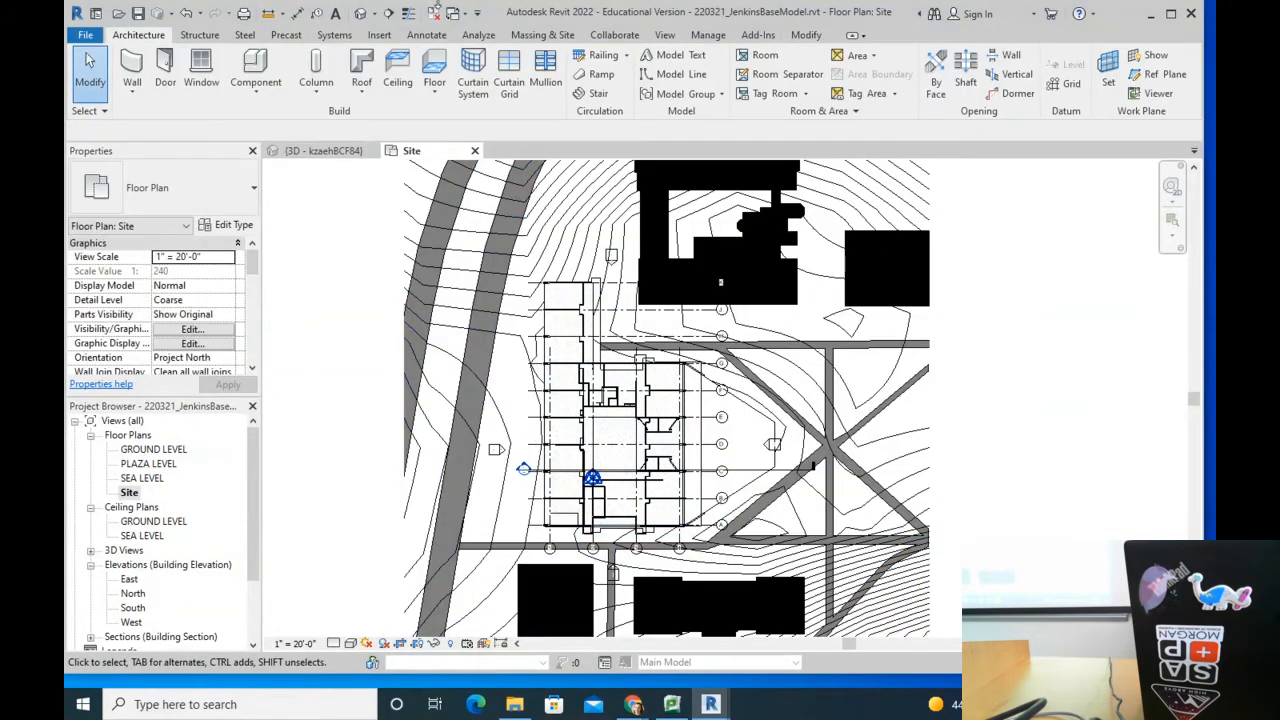
Step: Switch to the default 3D view and pan and orbit around the topography
{"action": "left_click", "coordinate": [359, 15]}
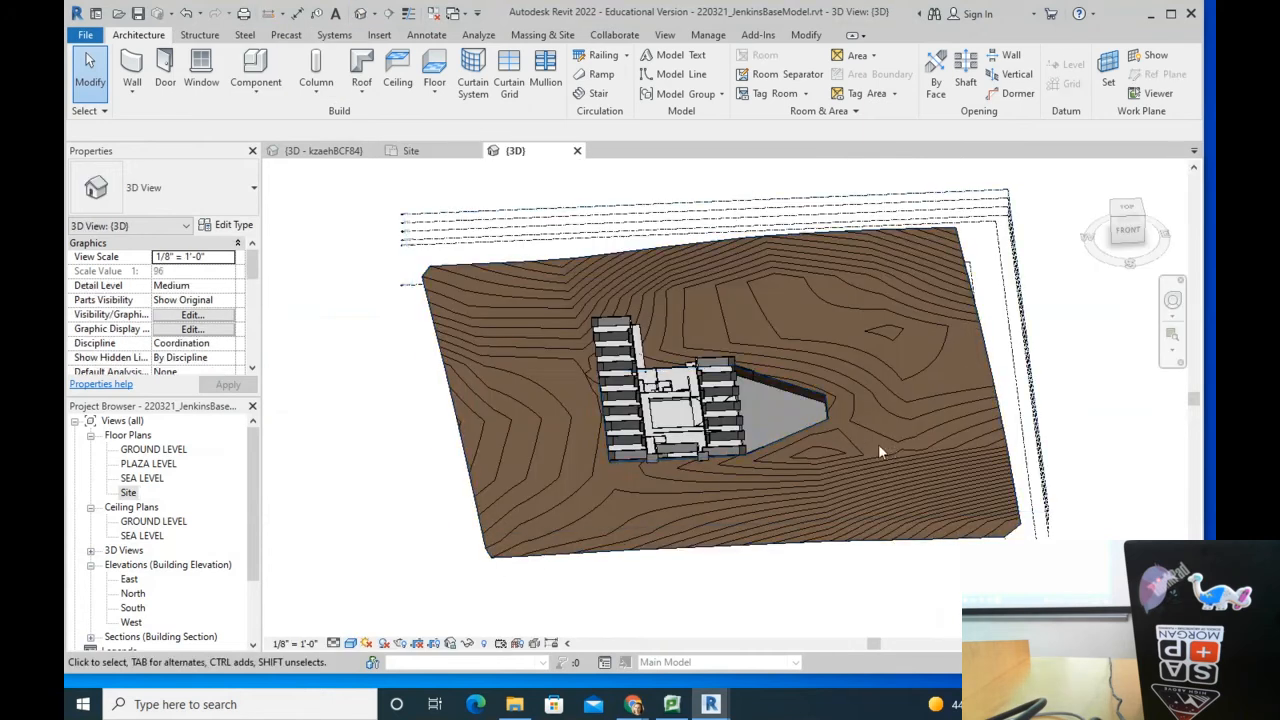
{"action": "scroll", "coordinate": [831, 420], "scroll_direction": "up", "scroll_amount": 3}
{"action": "scroll", "coordinate": [831, 420], "scroll_direction": "down", "scroll_amount": 3}
{"action": "scroll", "coordinate": [831, 420], "scroll_direction": "up", "scroll_amount": 3}
{"action": "scroll", "coordinate": [831, 420], "scroll_direction": "down", "scroll_amount": 3}
{"action": "scroll", "coordinate": [829, 422], "scroll_direction": "up", "scroll_amount": 4}
{"action": "scroll", "coordinate": [828, 415], "scroll_direction": "down", "scroll_amount": 4}
{"action": "scroll", "coordinate": [825, 417], "scroll_direction": "up", "scroll_amount": 2}
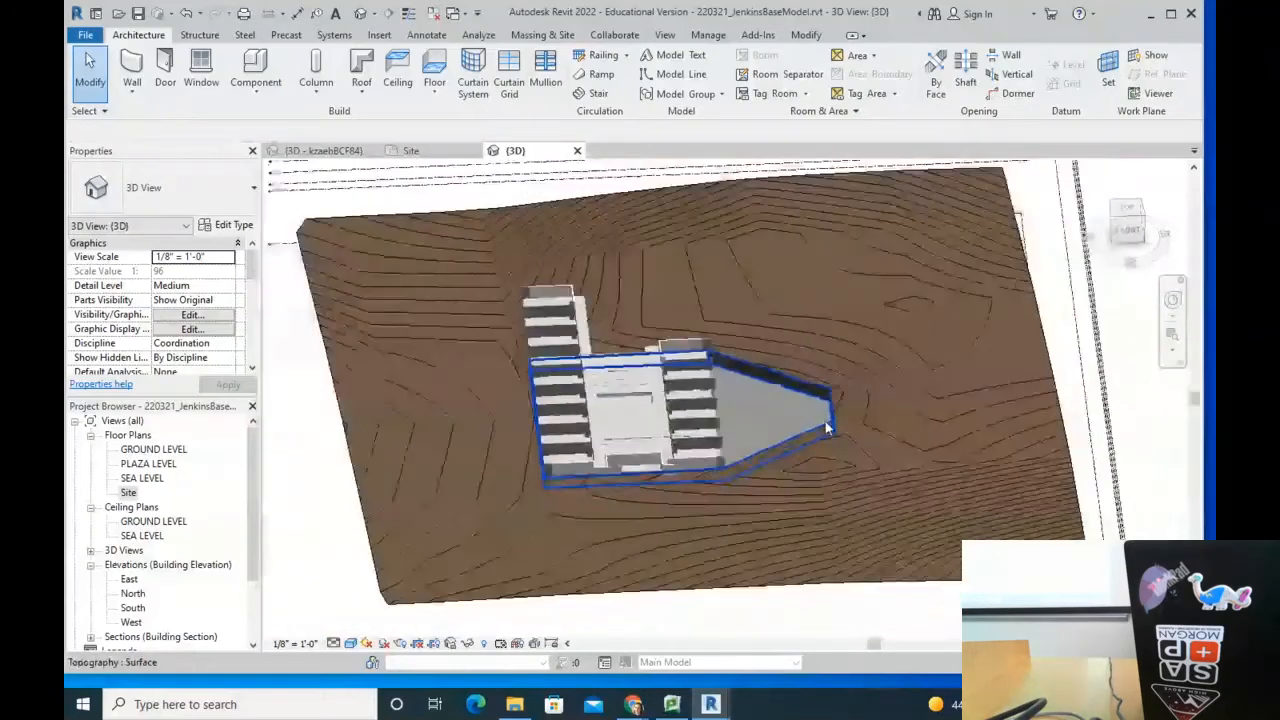
{"action": "scroll", "coordinate": [826, 425], "scroll_direction": "down", "scroll_amount": 2}
{"action": "scroll", "coordinate": [826, 428], "scroll_direction": "down", "scroll_amount": 2}
{"action": "scroll", "coordinate": [877, 412], "scroll_direction": "up", "scroll_amount": 3}
{"action": "scroll", "coordinate": [885, 415], "scroll_direction": "down", "scroll_amount": 3}
{"action": "middle_click_drag", "start_coordinate": [862, 420], "coordinate": [522, 416]}
{"action": "middle_click_drag", "start_coordinate": [622, 416], "coordinate": [1150, 408]}
{"action": "middle_click_drag", "start_coordinate": [992, 402], "coordinate": [537, 402]}
{"action": "middle_click_drag", "start_coordinate": [445, 346], "coordinate": [776, 461]}
{"action": "middle_click_drag", "start_coordinate": [786, 406], "coordinate": [788, 240]}
{"action": "middle_click_drag", "start_coordinate": [780, 303], "coordinate": [773, 444]}
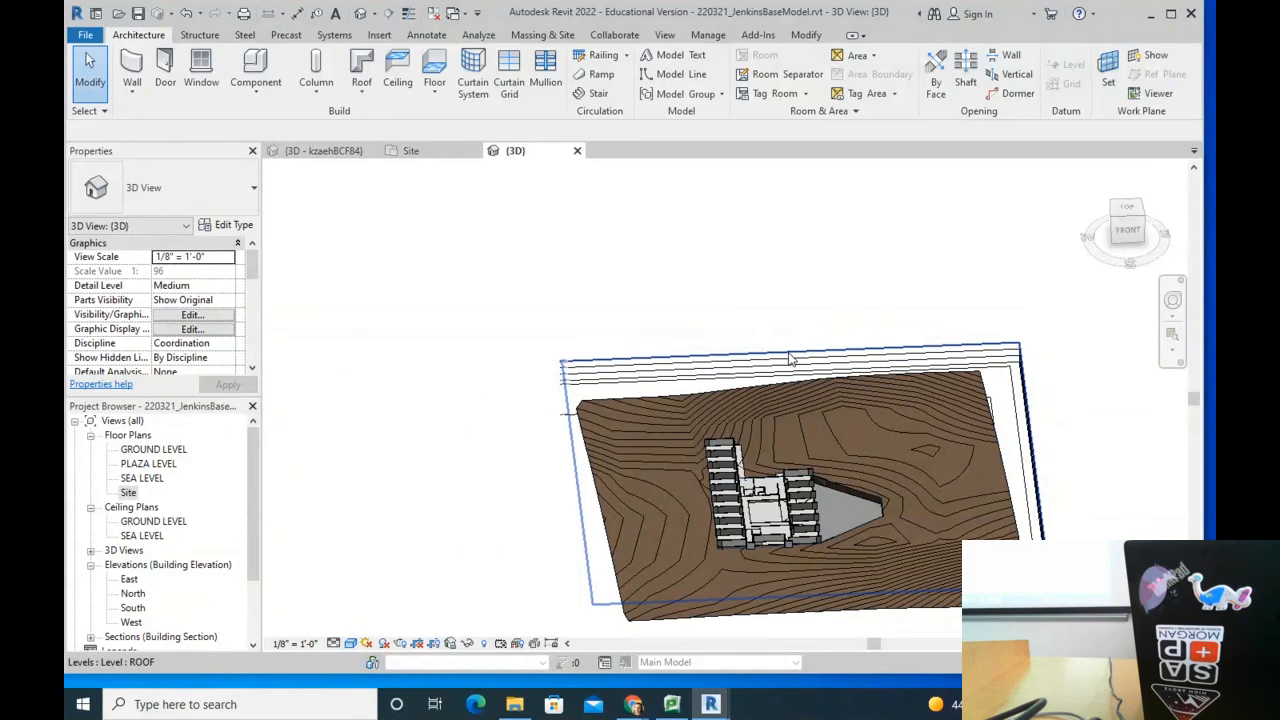
{"action": "middle_click_drag", "start_coordinate": [793, 362], "coordinate": [614, 381], "text": "shift"}
Step: Select the topography, orbit to a low oblique angle, and scroll Properties to Section Box
{"action": "scroll", "coordinate": [740, 425], "scroll_direction": "up", "scroll_amount": 3}
{"action": "scroll", "coordinate": [744, 438], "scroll_direction": "down", "scroll_amount": 3}
{"action": "scroll", "coordinate": [765, 488], "scroll_direction": "up", "scroll_amount": 4}
{"action": "scroll", "coordinate": [767, 485], "scroll_direction": "down", "scroll_amount": 3}
{"action": "scroll", "coordinate": [769, 487], "scroll_direction": "up", "scroll_amount": 3}
{"action": "scroll", "coordinate": [769, 487], "scroll_direction": "down", "scroll_amount": 3}
{"action": "scroll", "coordinate": [900, 470], "scroll_direction": "up", "scroll_amount": 2}
{"action": "left_click", "coordinate": [940, 462]}
{"action": "middle_click_drag", "start_coordinate": [940, 462], "coordinate": [524, 407]}
{"action": "middle_click_drag", "start_coordinate": [398, 365], "coordinate": [660, 364]}
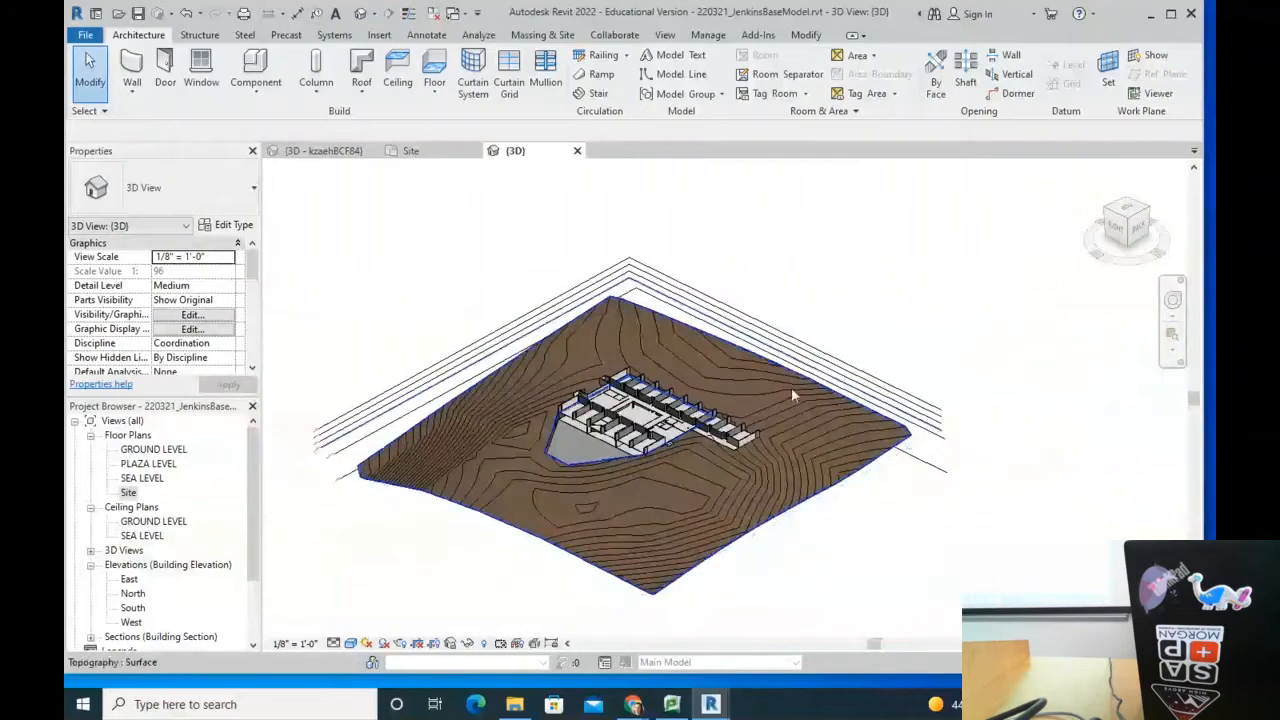
{"action": "middle_click_drag", "start_coordinate": [799, 387], "coordinate": [582, 415], "text": "shift"}
{"action": "scroll", "coordinate": [582, 415], "scroll_direction": "up", "scroll_amount": 3}
{"action": "scroll", "coordinate": [703, 506], "scroll_direction": "down", "scroll_amount": 2}
{"action": "middle_click_drag", "start_coordinate": [703, 513], "coordinate": [770, 418], "text": "shift"}
{"action": "scroll", "coordinate": [650, 429], "scroll_direction": "up", "scroll_amount": 5}
{"action": "scroll", "coordinate": [605, 428], "scroll_direction": "down", "scroll_amount": 8}
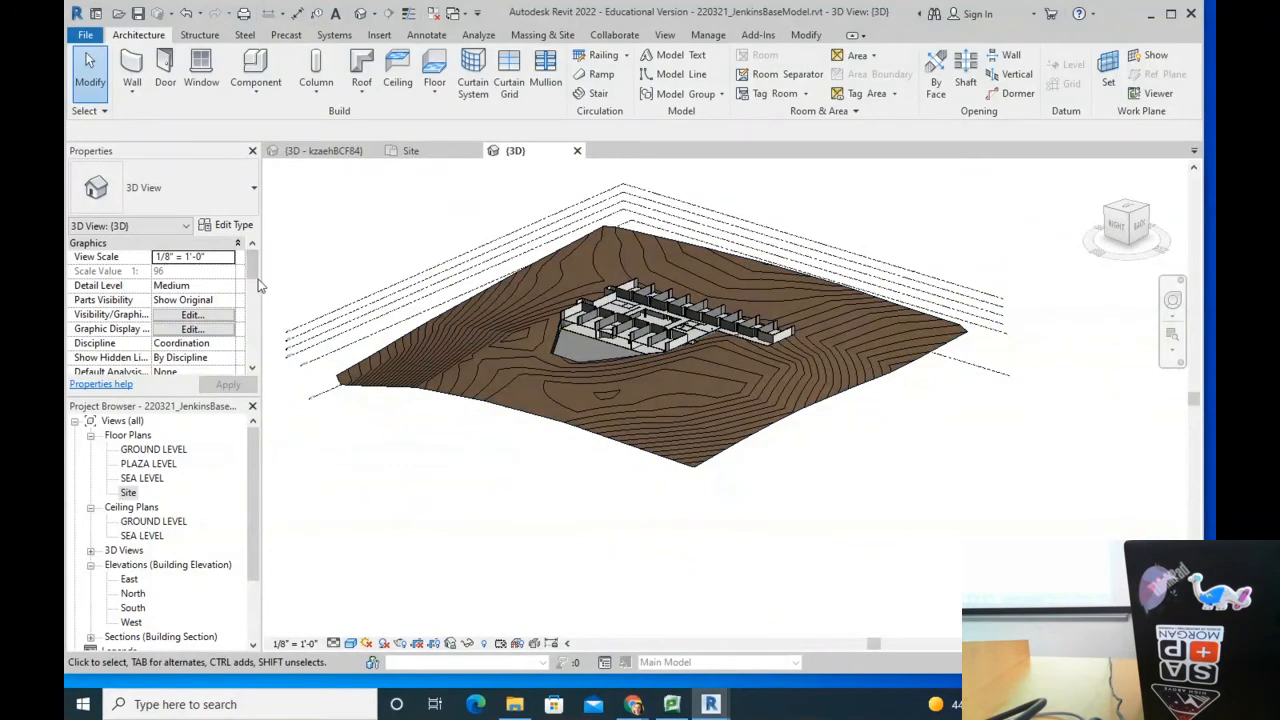
{"action": "left_click_drag", "start_coordinate": [252, 263], "coordinate": [245, 308]}
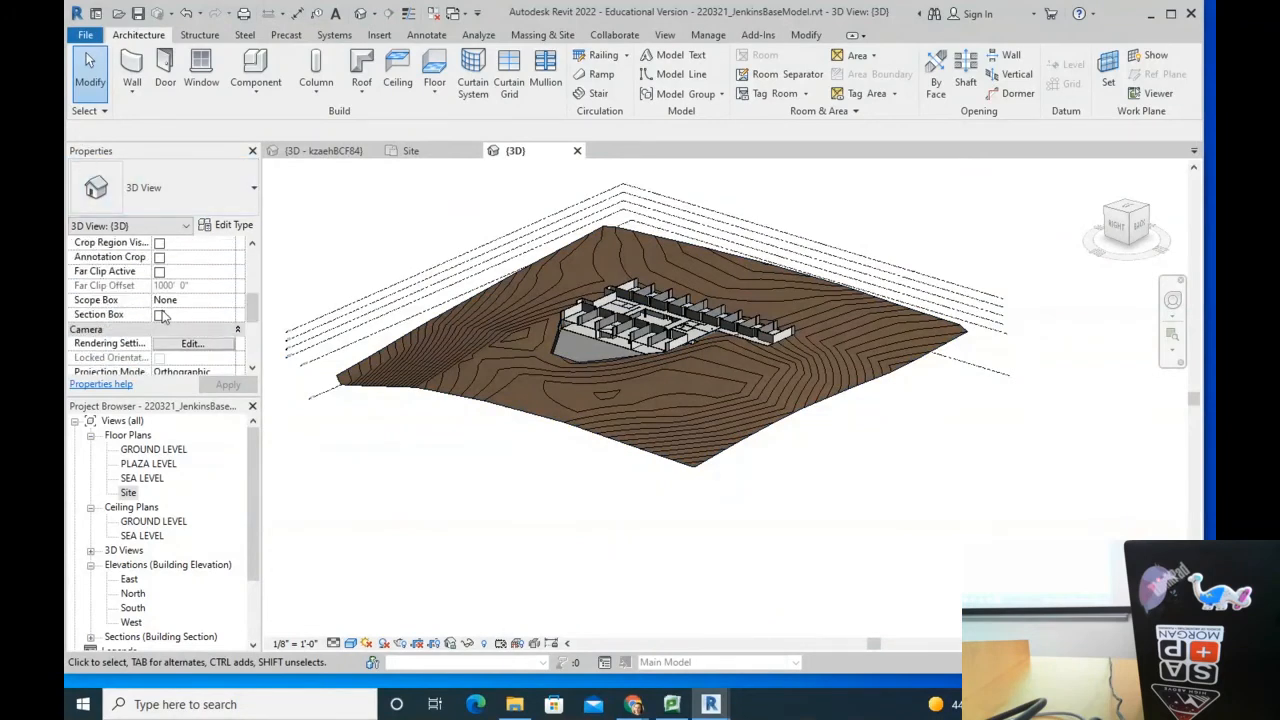
Step: Select the section box and pull its faces inward to crop the terrain, orbiting between adjustments
{"action": "left_click", "coordinate": [313, 350]}
{"action": "middle_click_drag", "start_coordinate": [371, 543], "coordinate": [705, 428], "text": "shift"}
{"action": "left_click_drag", "start_coordinate": [708, 424], "coordinate": [638, 413]}
{"action": "middle_click_drag", "start_coordinate": [735, 424], "coordinate": [605, 378], "text": "shift"}
{"action": "middle_click_drag", "start_coordinate": [266, 322], "coordinate": [366, 339]}
{"action": "left_click_drag", "start_coordinate": [343, 341], "coordinate": [509, 324]}
{"action": "middle_click_drag", "start_coordinate": [371, 409], "coordinate": [562, 311], "text": "shift"}
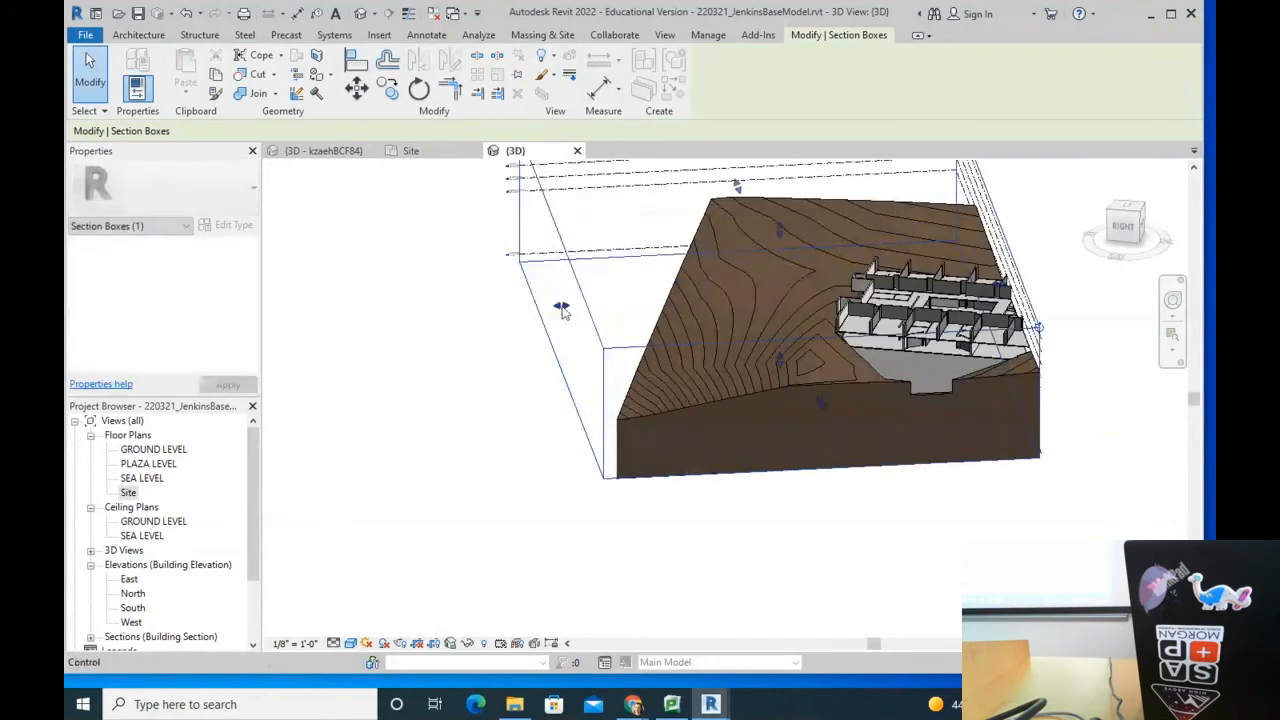
{"action": "middle_click_drag", "start_coordinate": [797, 296], "coordinate": [707, 437], "text": "shift"}
{"action": "left_click_drag", "start_coordinate": [1020, 355], "coordinate": [835, 347]}
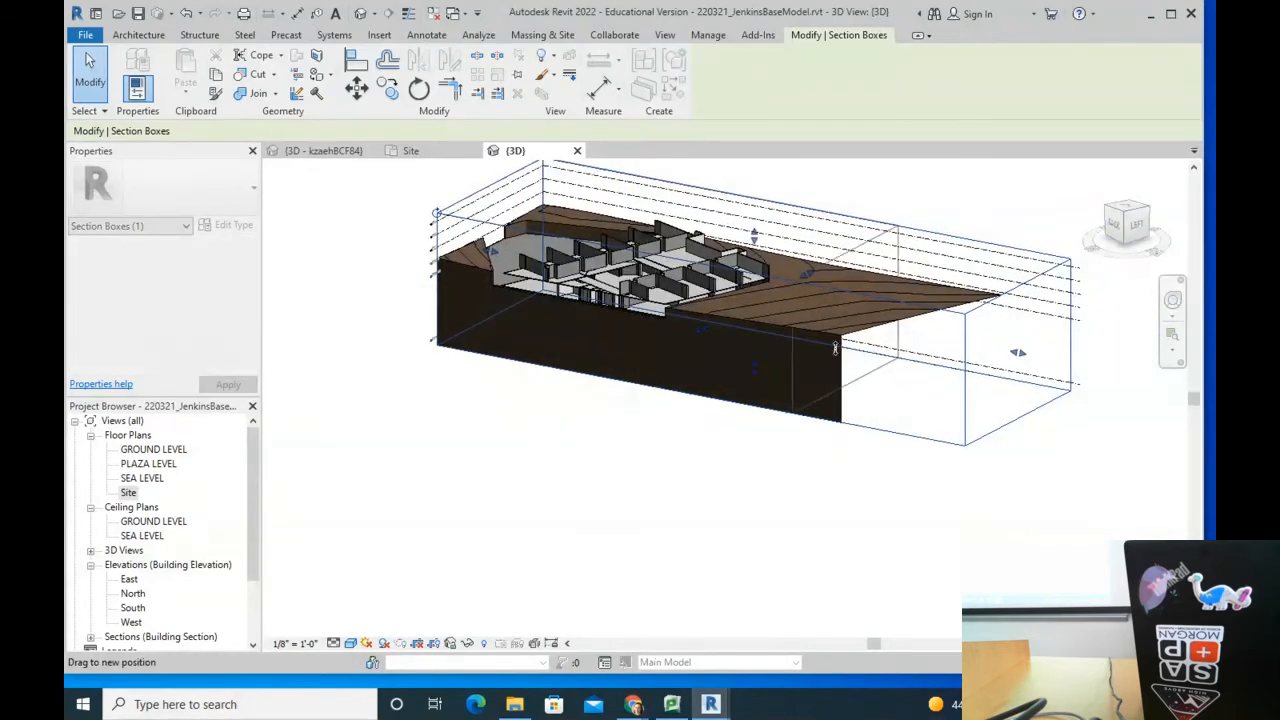
{"action": "scroll", "coordinate": [560, 286], "scroll_direction": "up", "scroll_amount": 6}
{"action": "middle_click_drag", "start_coordinate": [537, 286], "coordinate": [623, 423]}
{"action": "scroll", "coordinate": [600, 415], "scroll_direction": "up", "scroll_amount": 5}
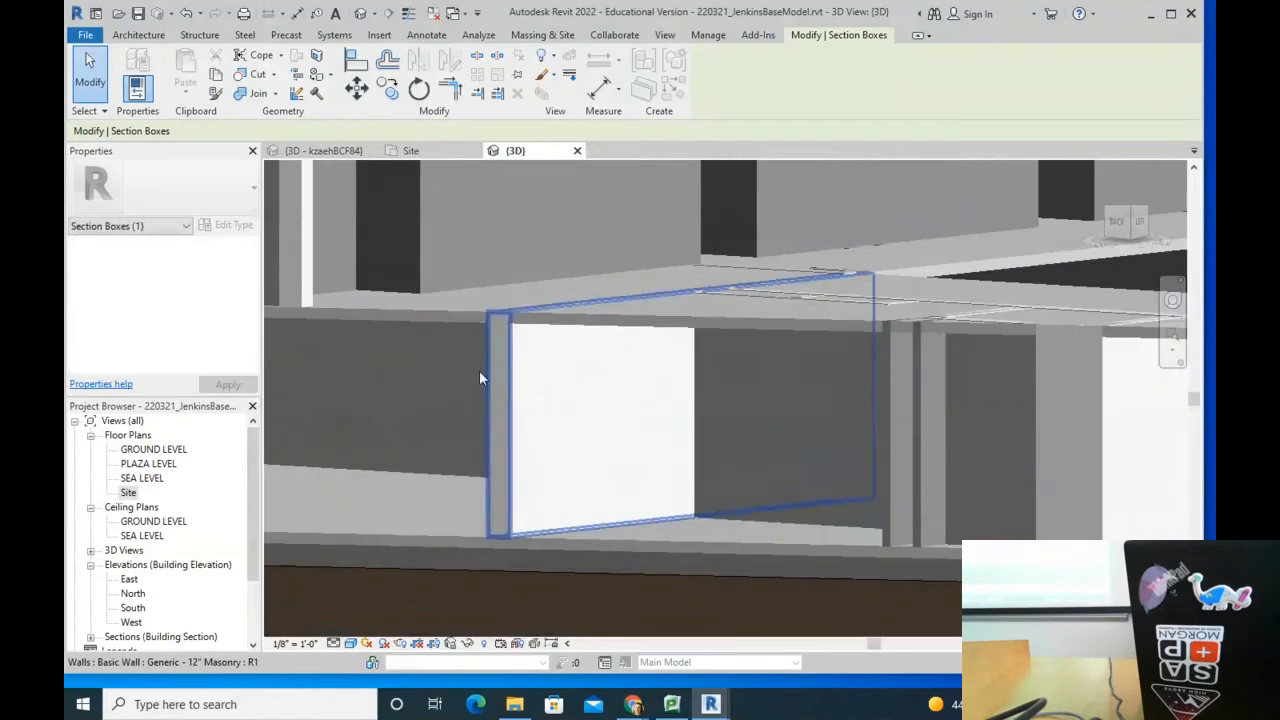
{"action": "scroll", "coordinate": [781, 481], "scroll_direction": "down", "scroll_amount": 4}
{"action": "middle_click_drag", "start_coordinate": [727, 413], "coordinate": [570, 484], "text": "shift"}
{"action": "scroll", "coordinate": [570, 484], "scroll_direction": "up", "scroll_amount": 2}
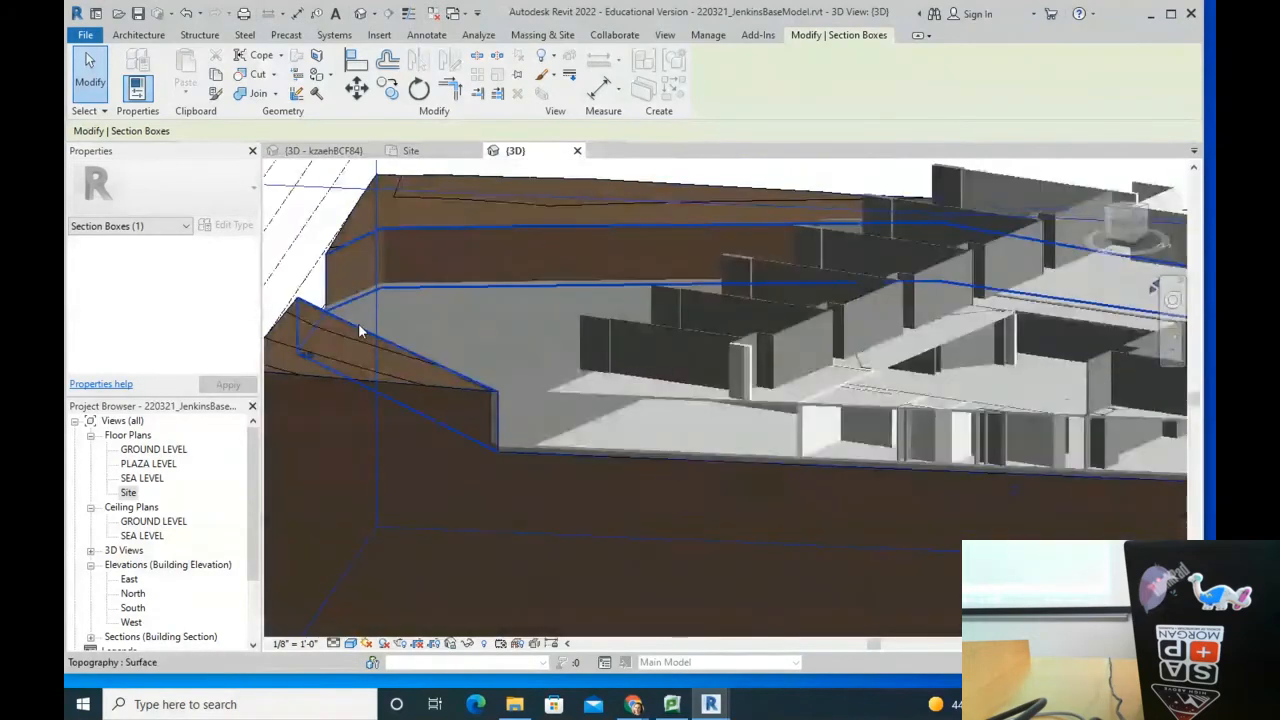
Step: Inspect the terrain's properties, then Pad 1 at GROUND LEVEL with offset -0' 6"
{"action": "key", "text": "Escape"}
{"action": "left_click", "coordinate": [358, 376]}
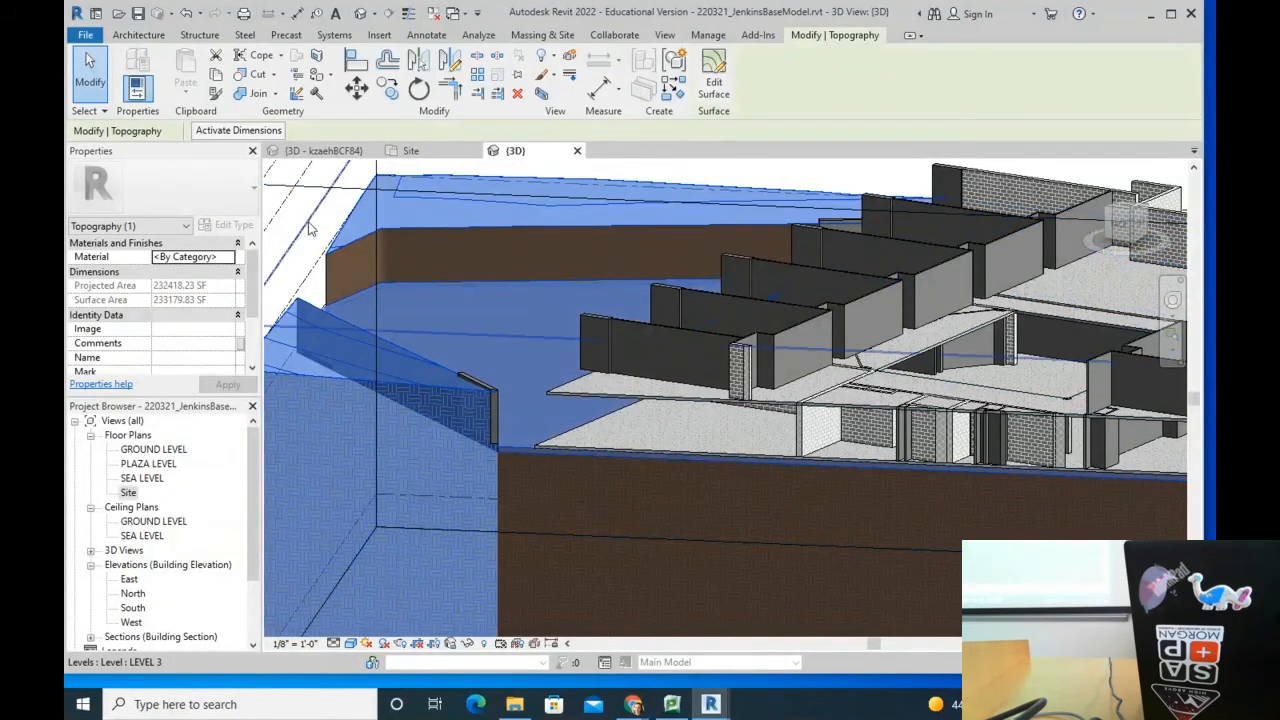
{"action": "key", "text": "Escape"}
{"action": "left_click", "coordinate": [518, 450]}
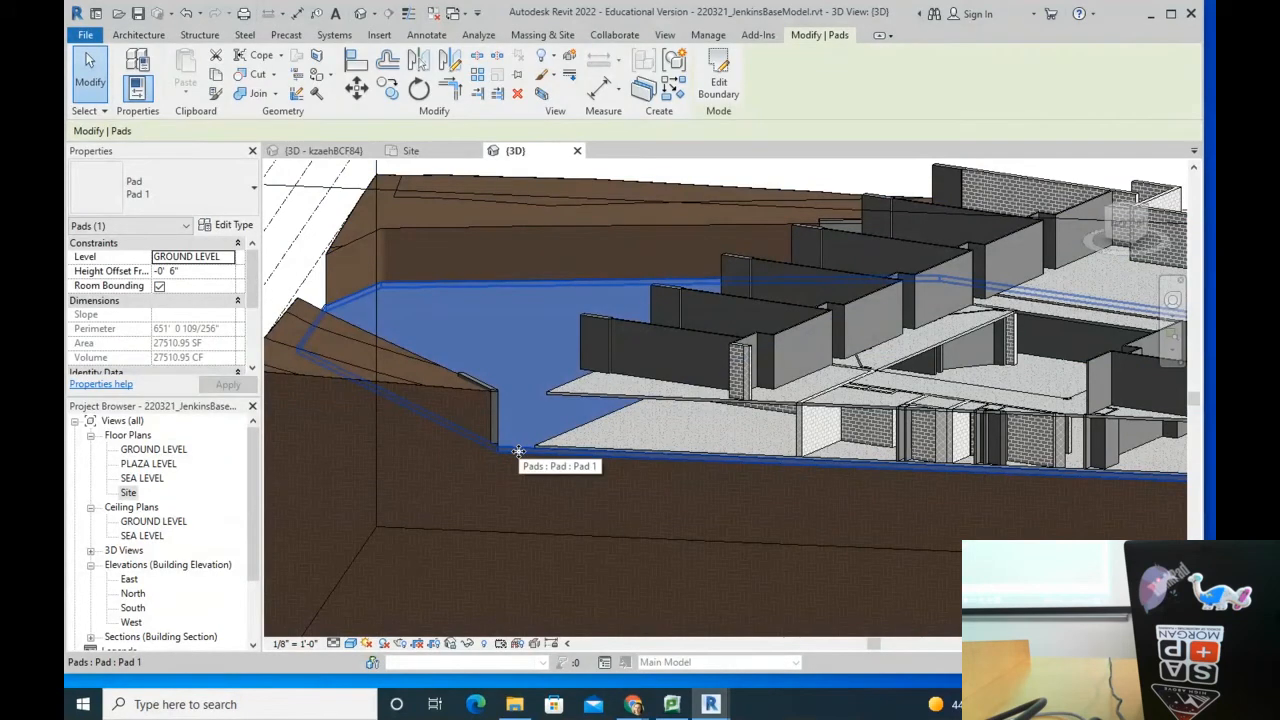
{"action": "scroll", "coordinate": [880, 555], "scroll_direction": "down", "scroll_amount": 4}
{"action": "middle_click_drag", "start_coordinate": [881, 553], "coordinate": [851, 317], "text": "shift"}
{"action": "key", "text": "Escape"}
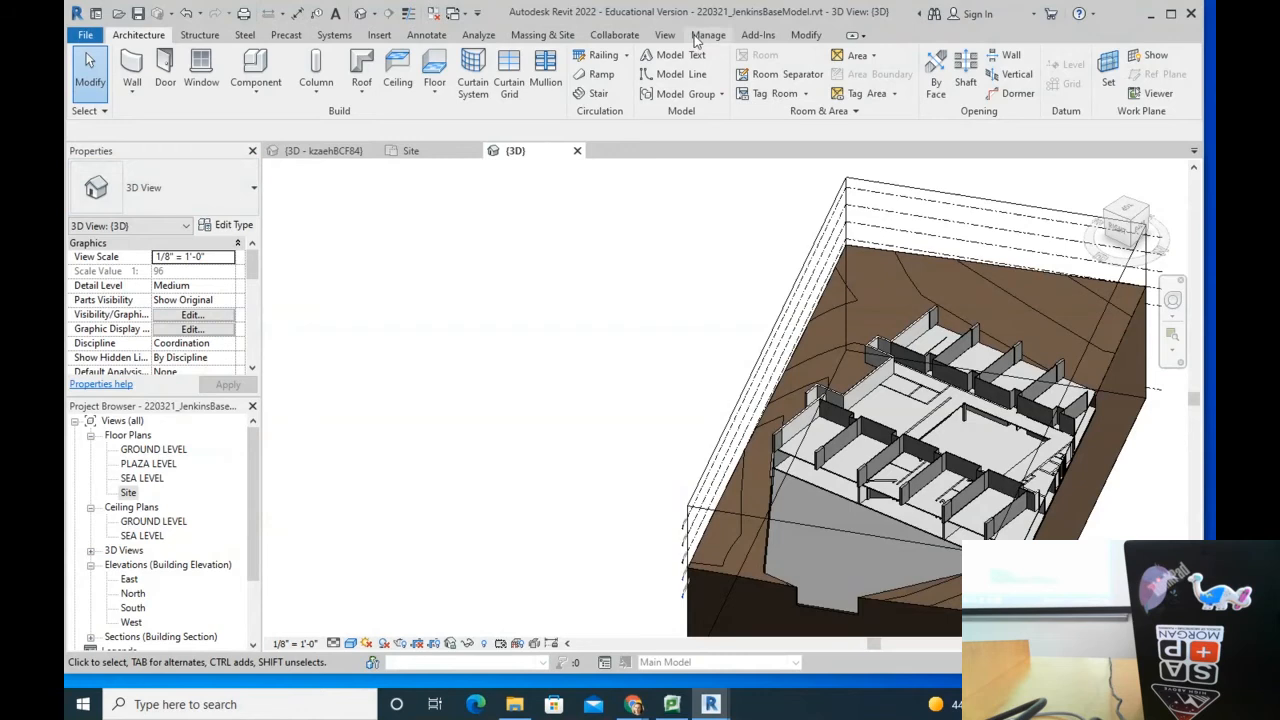
Step: Check the View tab's interface panel list and orbit to a flatter back view of the site
{"action": "left_click", "coordinate": [665, 35]}
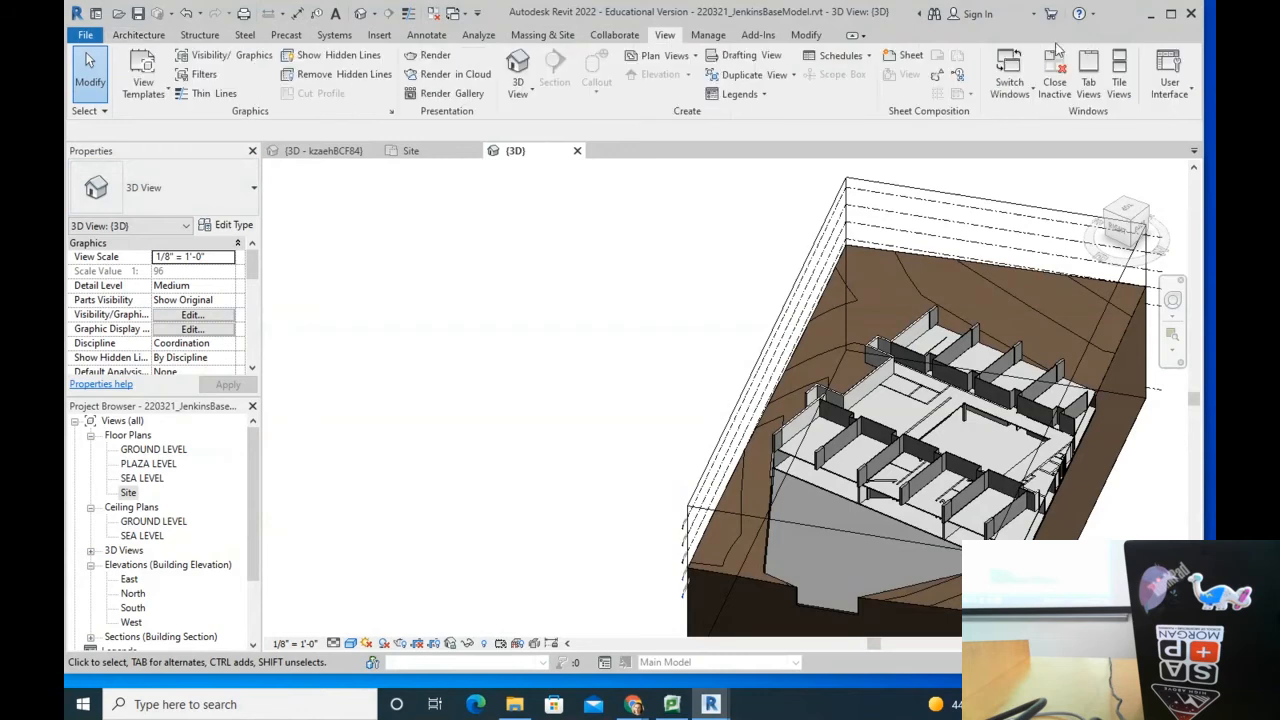
{"action": "left_click", "coordinate": [1183, 94]}
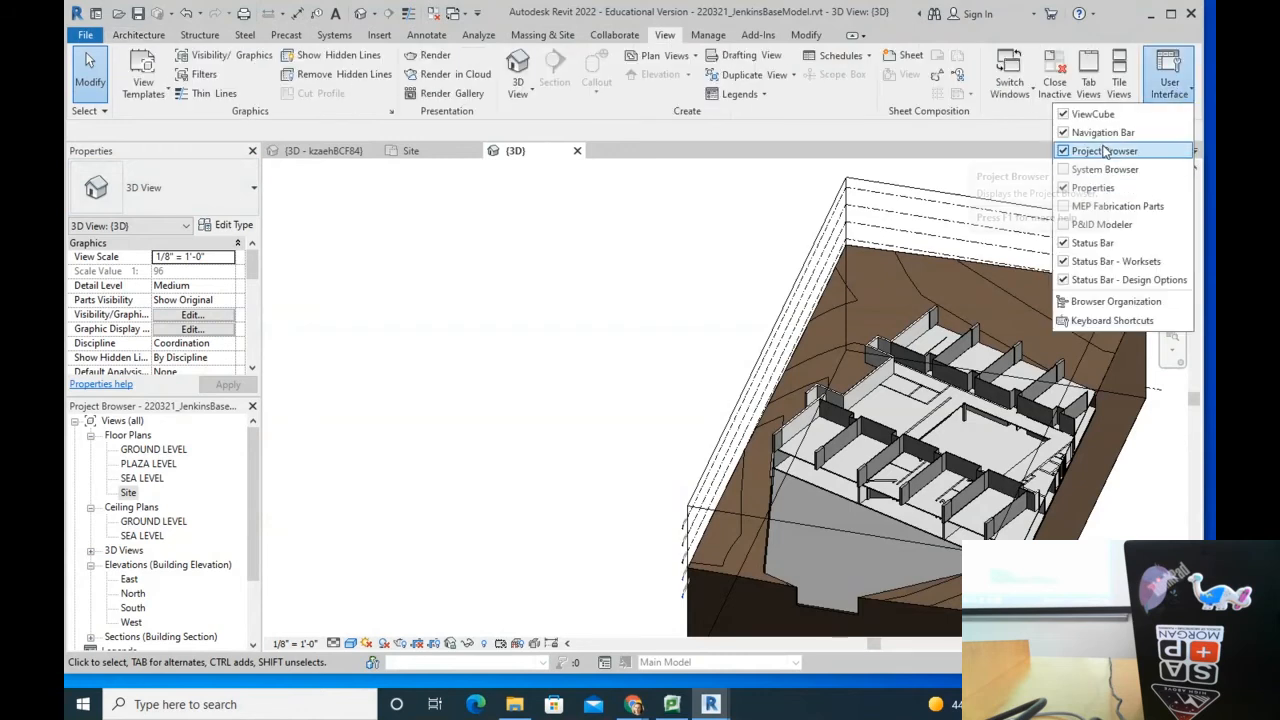
{"action": "left_click", "coordinate": [477, 267]}
{"action": "middle_click_drag", "start_coordinate": [888, 461], "coordinate": [732, 413]}
{"action": "middle_click_drag", "start_coordinate": [930, 418], "coordinate": [735, 375], "text": "shift"}
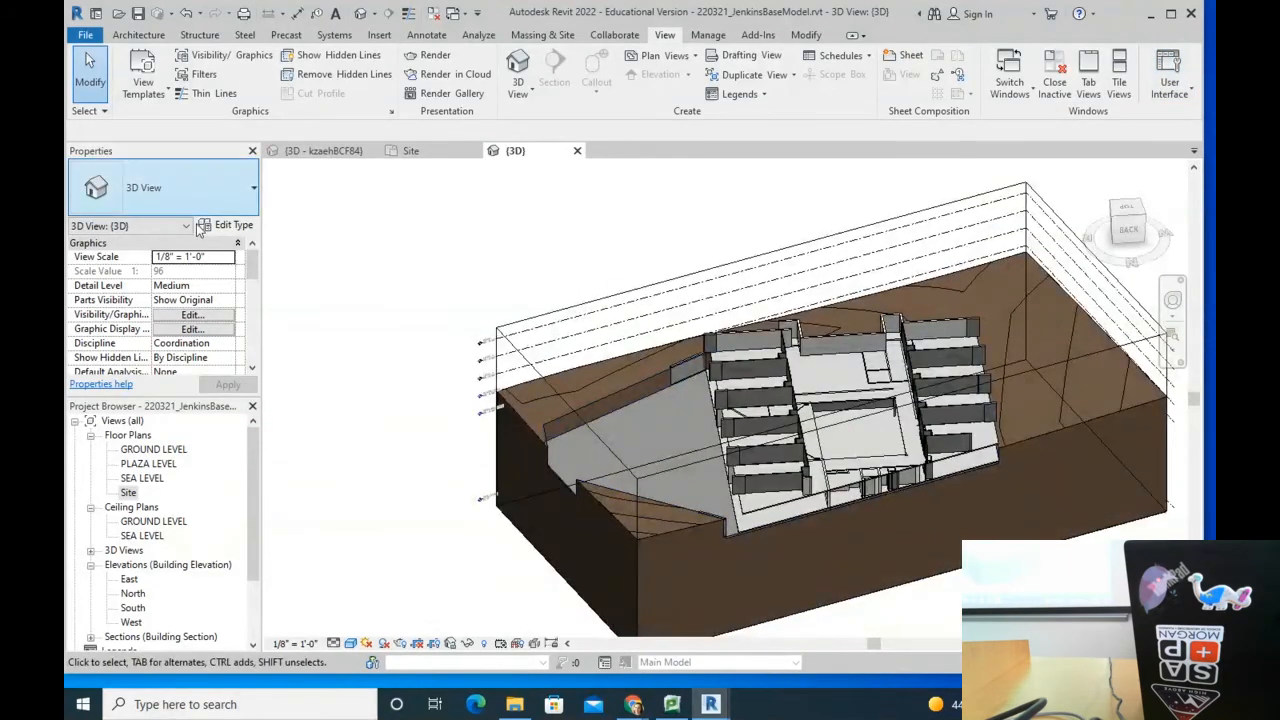
{"action": "left_click_drag", "start_coordinate": [249, 259], "coordinate": [255, 313]}
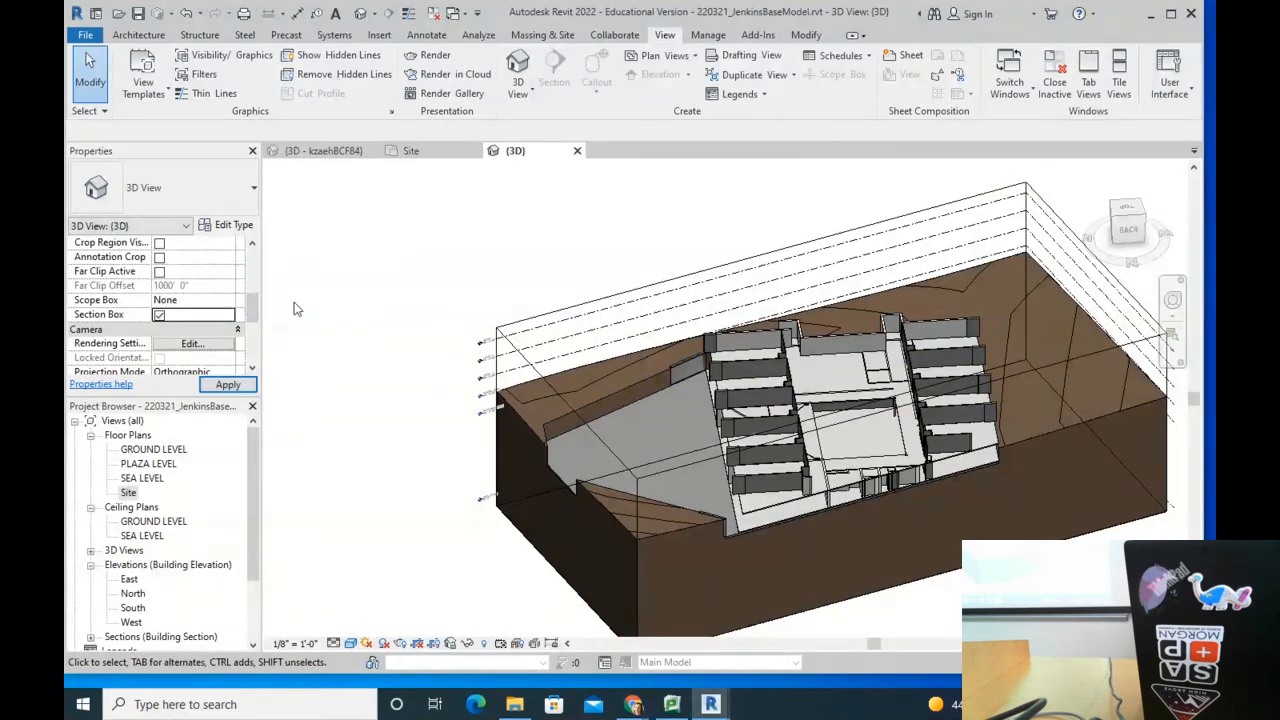
Step: Enable Section Box and pull its rear-left and right faces inward around the building
{"action": "left_click", "coordinate": [426, 192]}
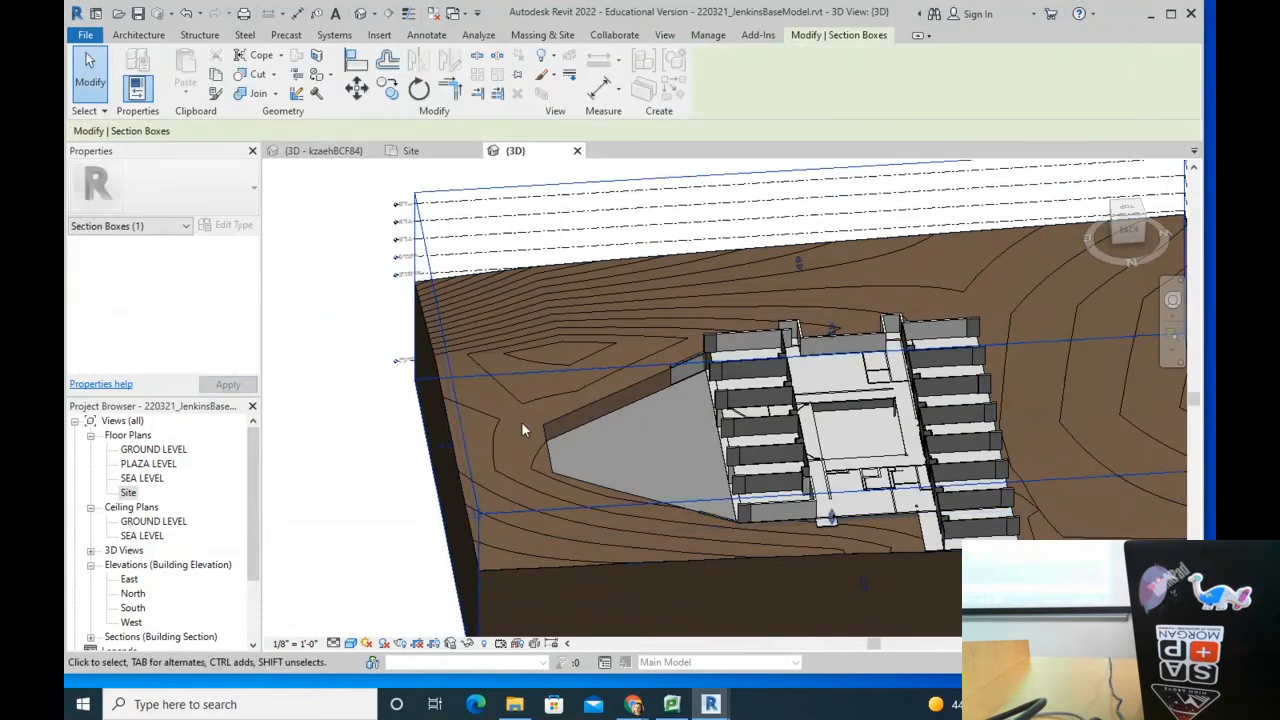
{"action": "scroll", "coordinate": [521, 428], "scroll_direction": "down", "scroll_amount": 3}
{"action": "middle_click_drag", "start_coordinate": [848, 413], "coordinate": [523, 477], "text": "shift"}
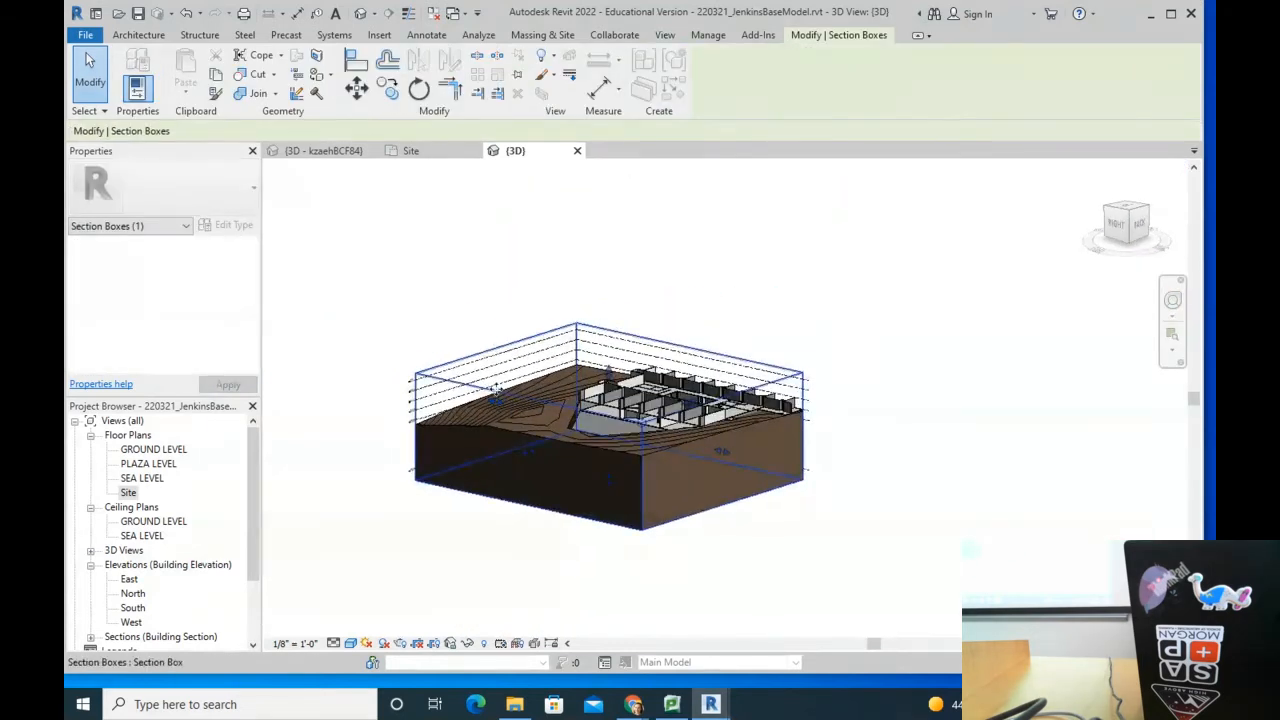
{"action": "left_click_drag", "start_coordinate": [498, 402], "coordinate": [661, 438]}
{"action": "middle_click_drag", "start_coordinate": [533, 508], "coordinate": [720, 503], "text": "shift"}
{"action": "scroll", "coordinate": [644, 515], "scroll_direction": "up", "scroll_amount": 5}
{"action": "left_click_drag", "start_coordinate": [914, 427], "coordinate": [760, 429]}
{"action": "middle_click_drag", "start_coordinate": [799, 461], "coordinate": [674, 446], "text": "shift"}
{"action": "scroll", "coordinate": [690, 420], "scroll_direction": "up", "scroll_amount": 5}
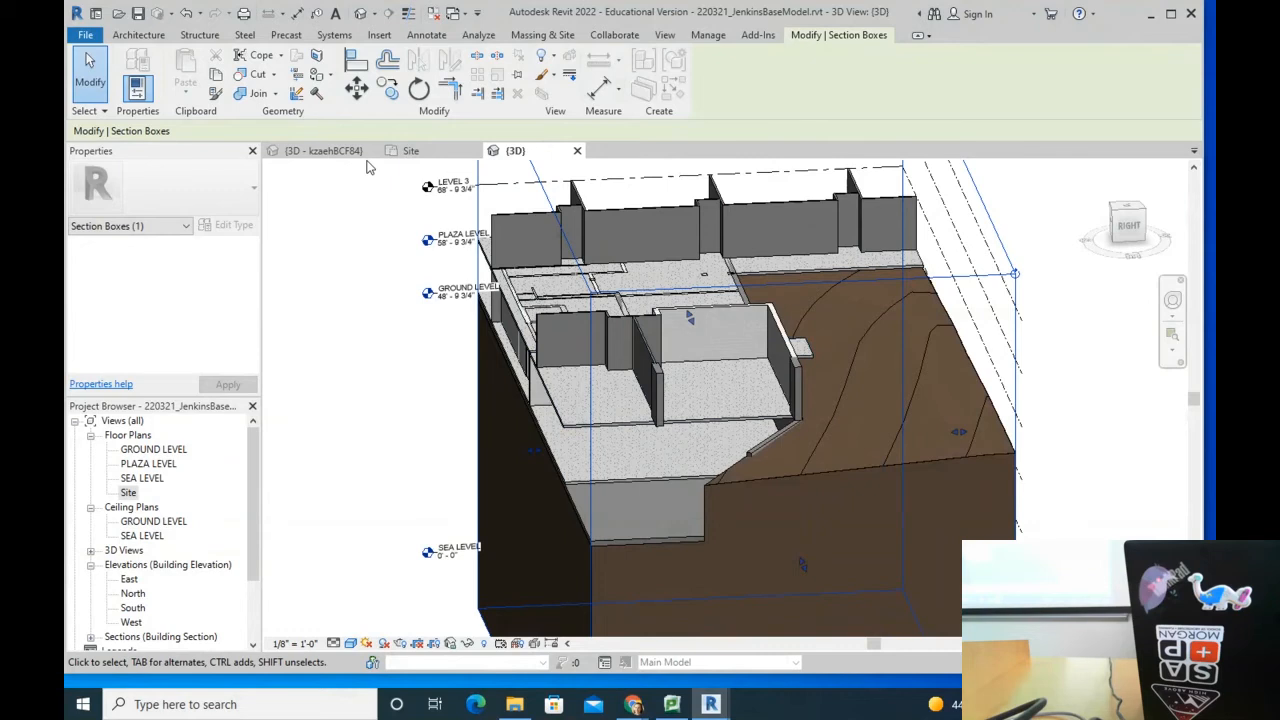
{"action": "scroll", "coordinate": [604, 212], "scroll_direction": "down", "scroll_amount": 2}
{"action": "middle_click_drag", "start_coordinate": [577, 299], "coordinate": [616, 331]}
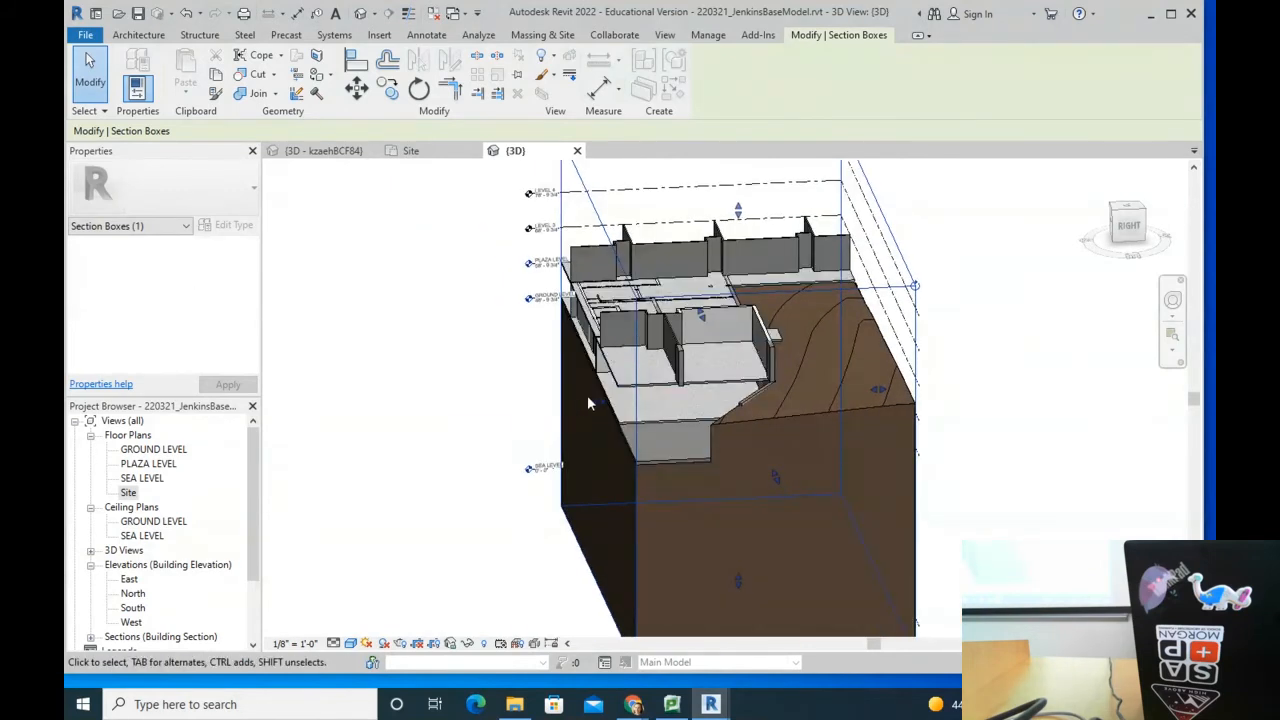
Step: Select a Plaza Level wall and review its Phasing properties
{"action": "left_click", "coordinate": [676, 363]}
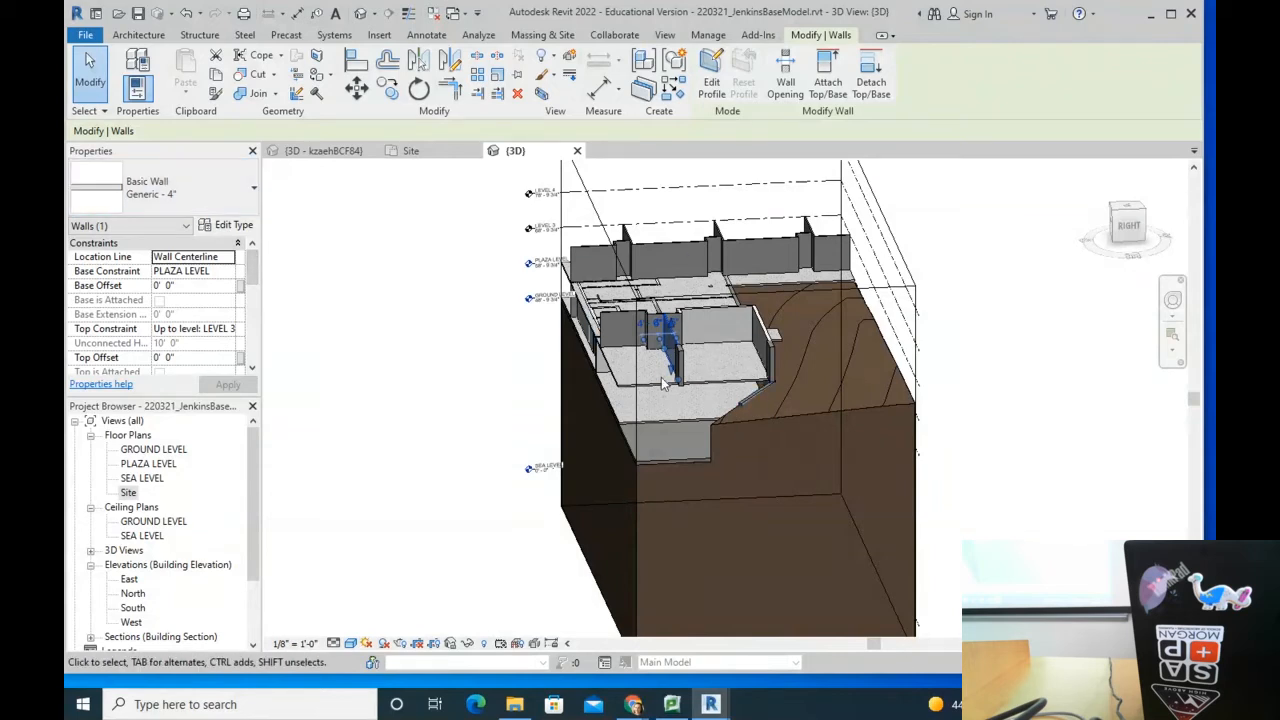
{"action": "left_click_drag", "start_coordinate": [253, 269], "coordinate": [238, 368]}
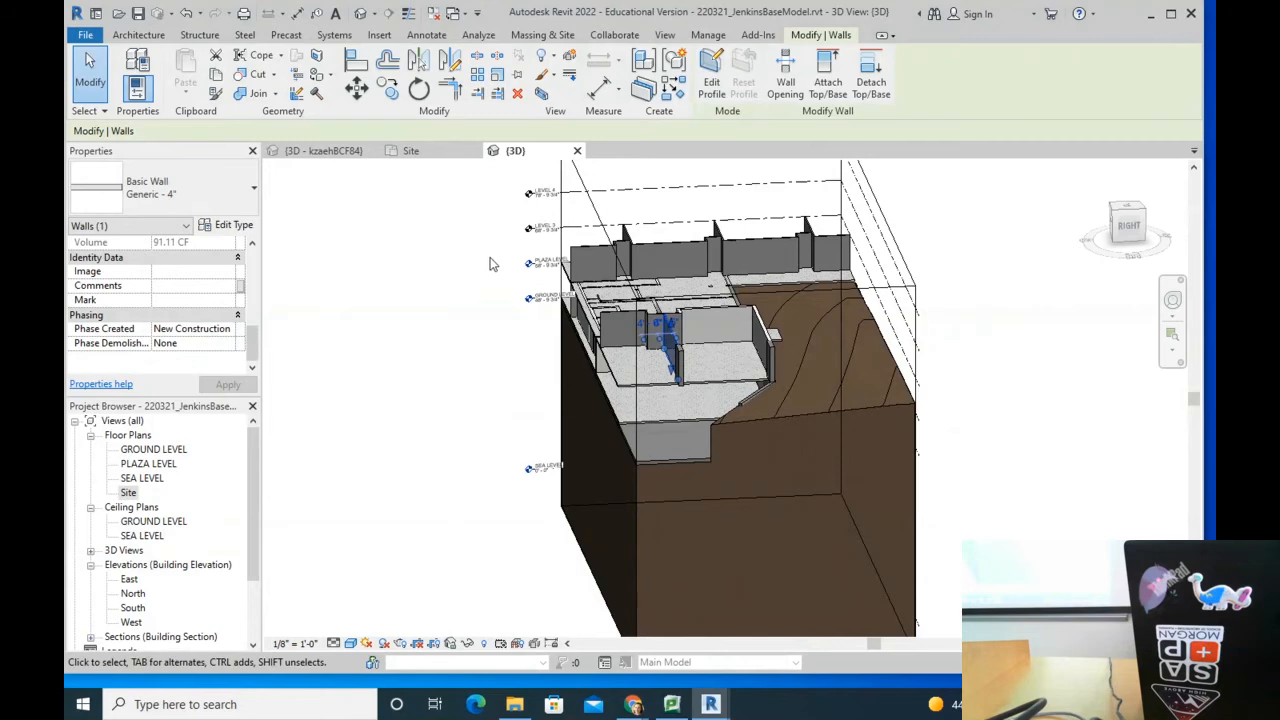
{"action": "scroll", "coordinate": [656, 335], "scroll_direction": "down", "scroll_amount": 3}
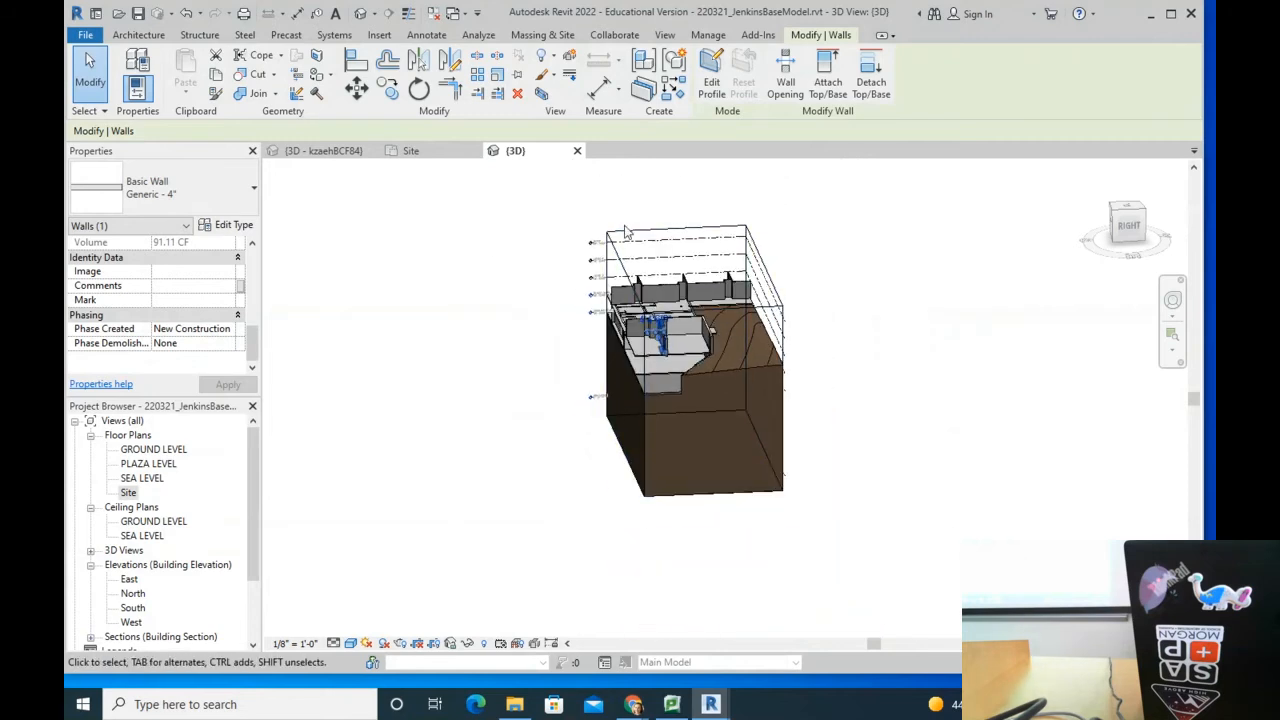
Step: Drag the section box's left face outward and orbit around the whole site
{"action": "left_click", "coordinate": [638, 340]}
{"action": "left_click_drag", "start_coordinate": [625, 364], "coordinate": [386, 372]}
{"action": "middle_click_drag", "start_coordinate": [564, 328], "coordinate": [632, 340], "text": "shift"}
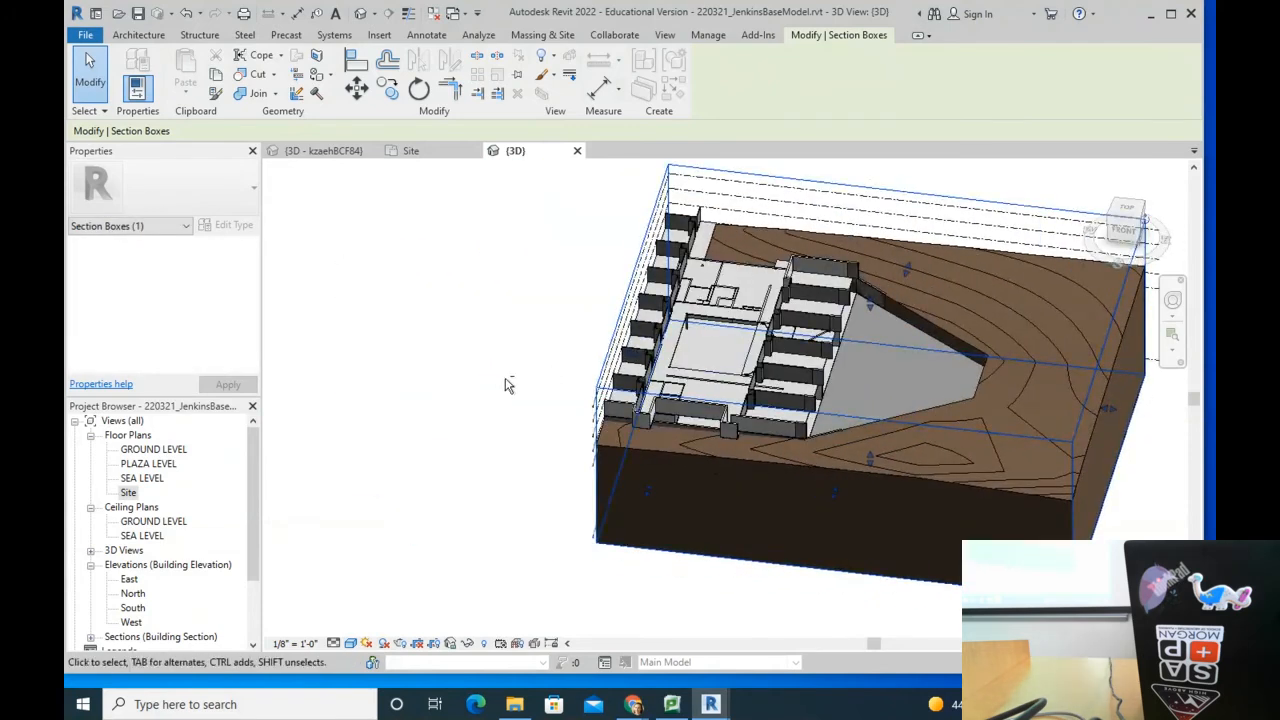
{"action": "middle_click_drag", "start_coordinate": [672, 378], "coordinate": [800, 388], "text": "shift"}
{"action": "middle_click_drag", "start_coordinate": [645, 435], "coordinate": [645, 300], "text": "shift"}
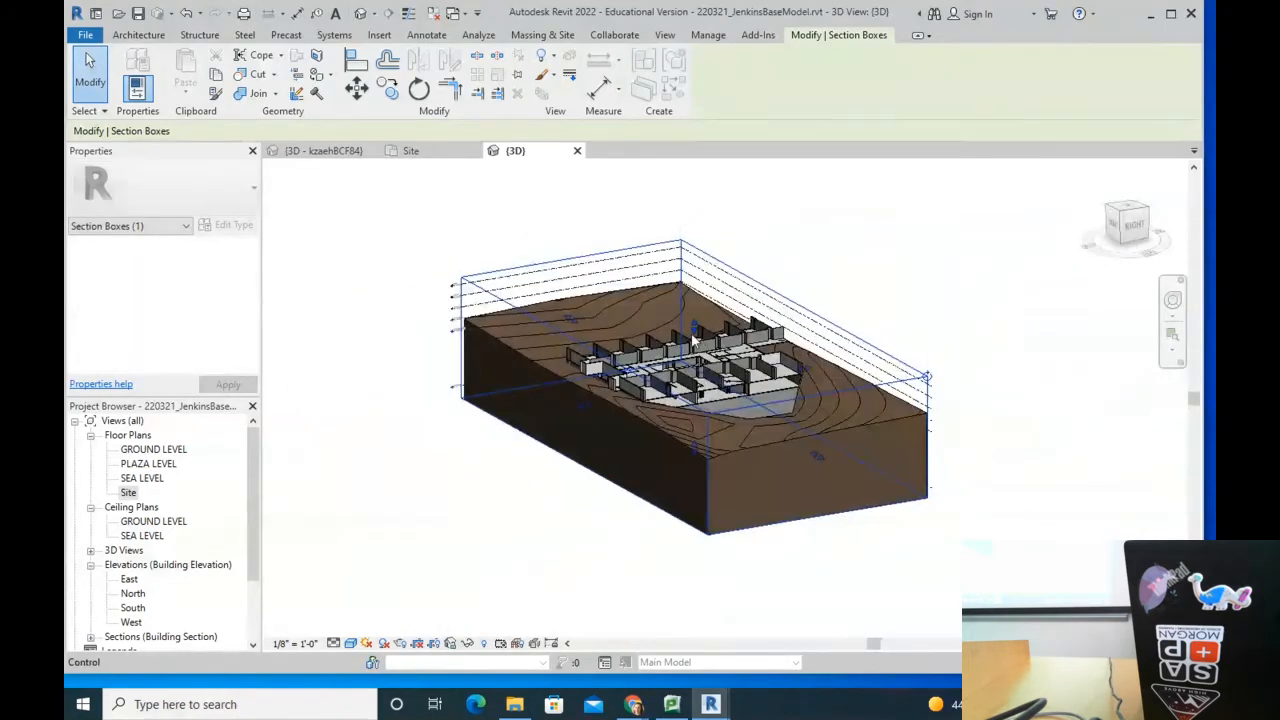
{"action": "middle_click_drag", "start_coordinate": [489, 386], "coordinate": [522, 406], "text": "shift"}
{"action": "scroll", "coordinate": [522, 405], "scroll_direction": "down", "scroll_amount": 3}
Step: Window-select every element of the site model
{"action": "left_click", "coordinate": [343, 208]}
{"action": "left_click_drag", "start_coordinate": [340, 208], "coordinate": [1040, 625]}
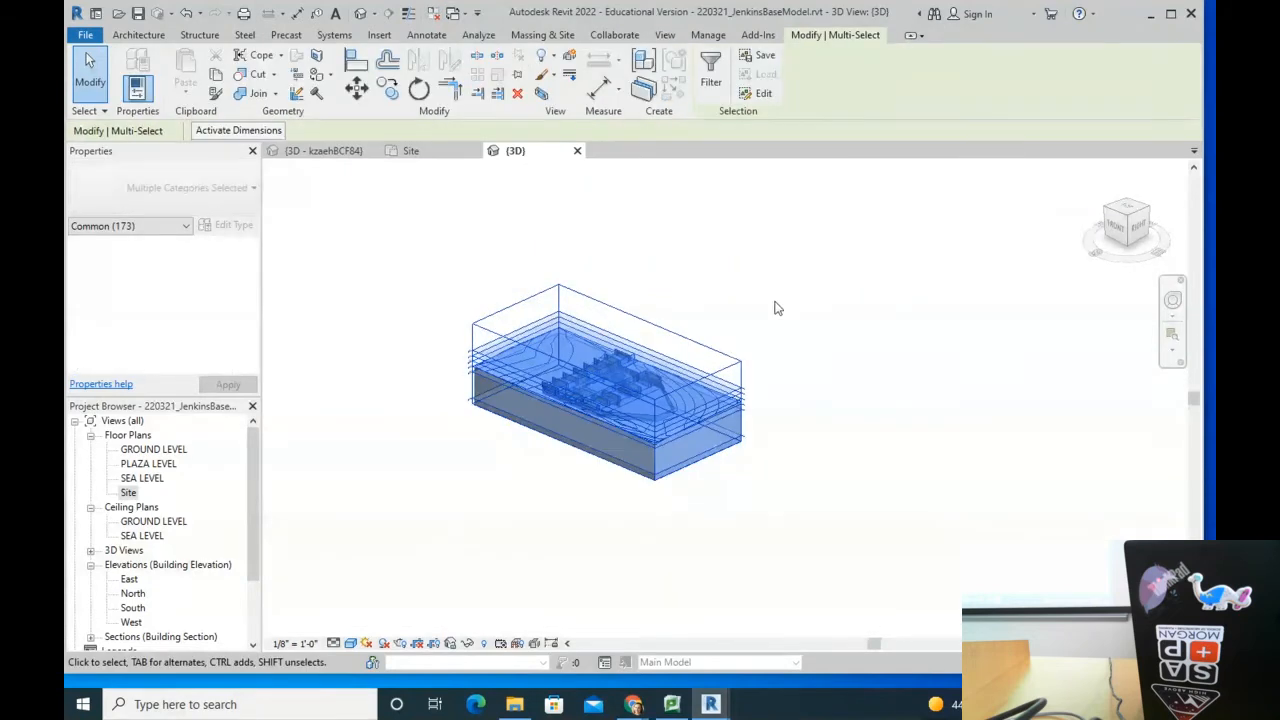
{"action": "left_click", "coordinate": [416, 170]}
{"action": "left_click_drag", "start_coordinate": [354, 189], "coordinate": [1042, 625]}
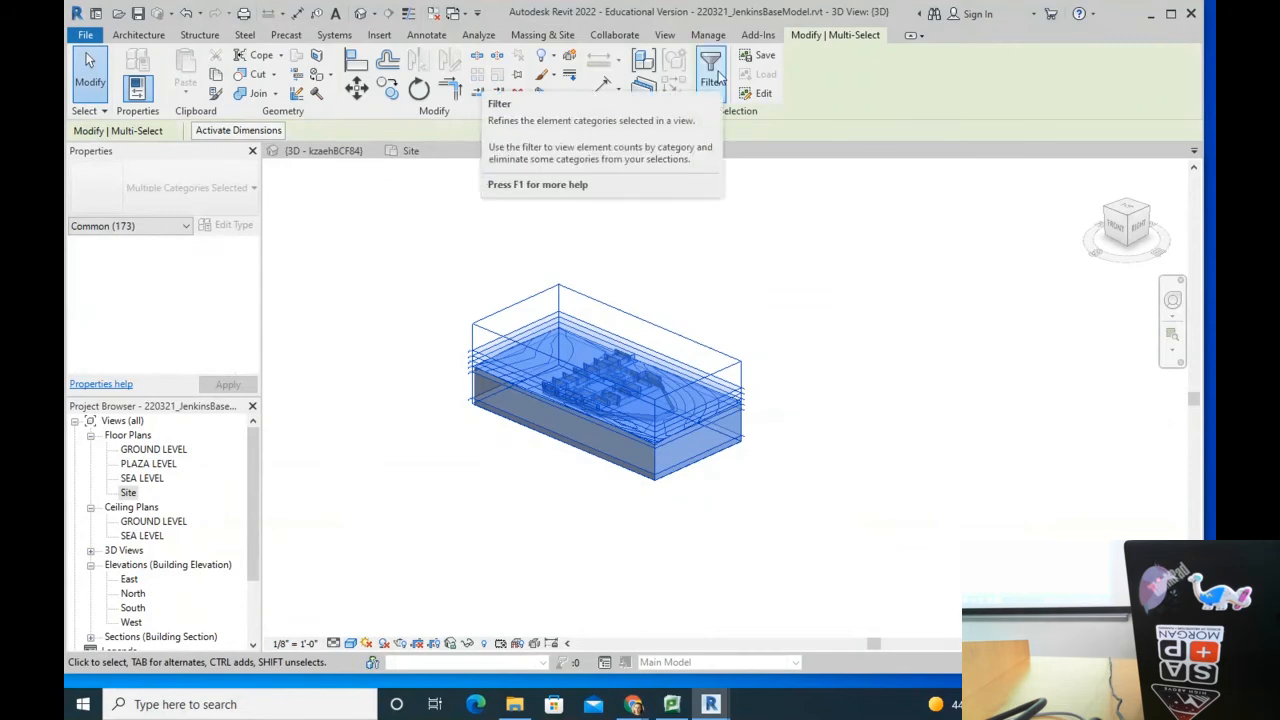
{"action": "left_click_drag", "start_coordinate": [361, 222], "coordinate": [1140, 636]}
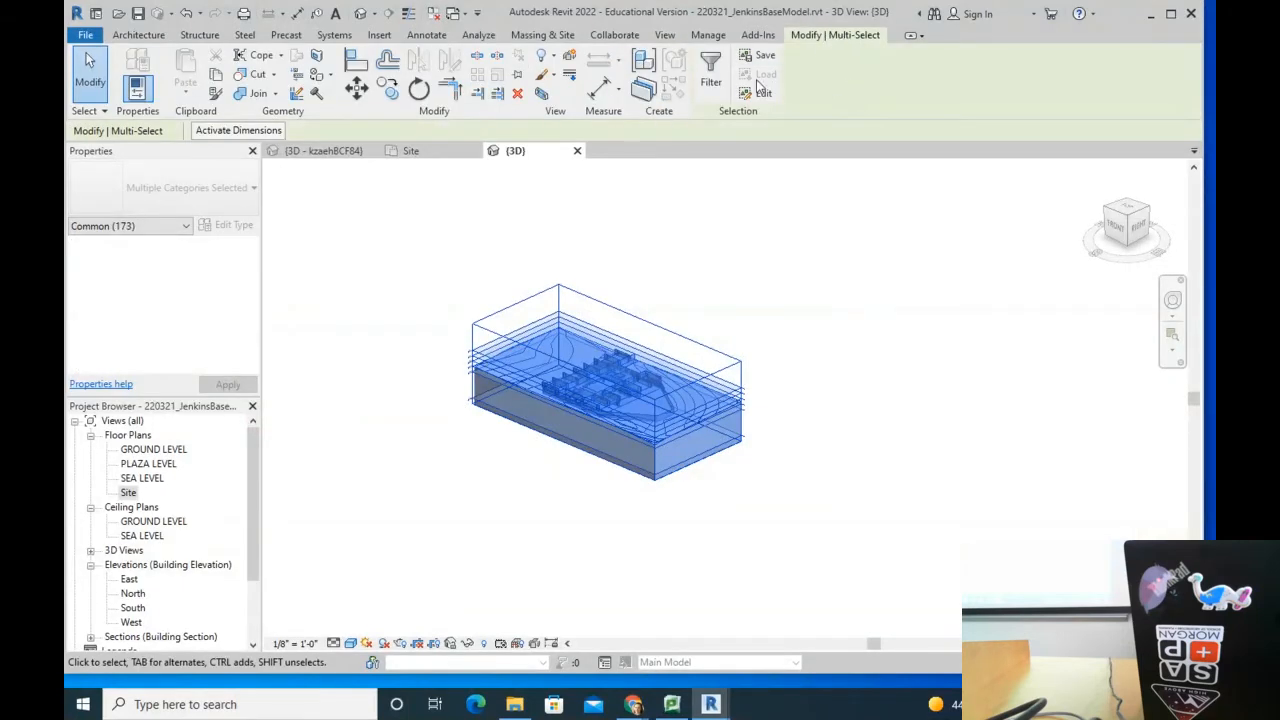
Step: Filter Topography, Section Boxes and Pads out of the selection
{"action": "left_click", "coordinate": [708, 72]}
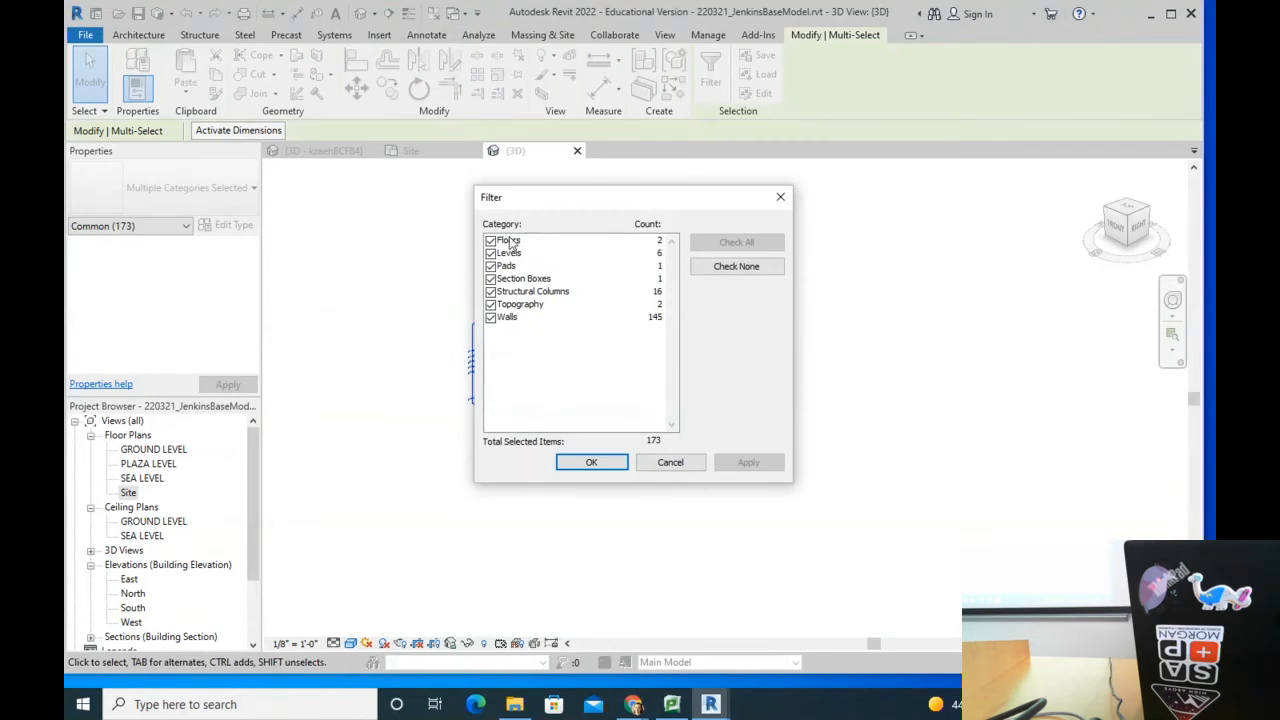
{"action": "left_click", "coordinate": [490, 305]}
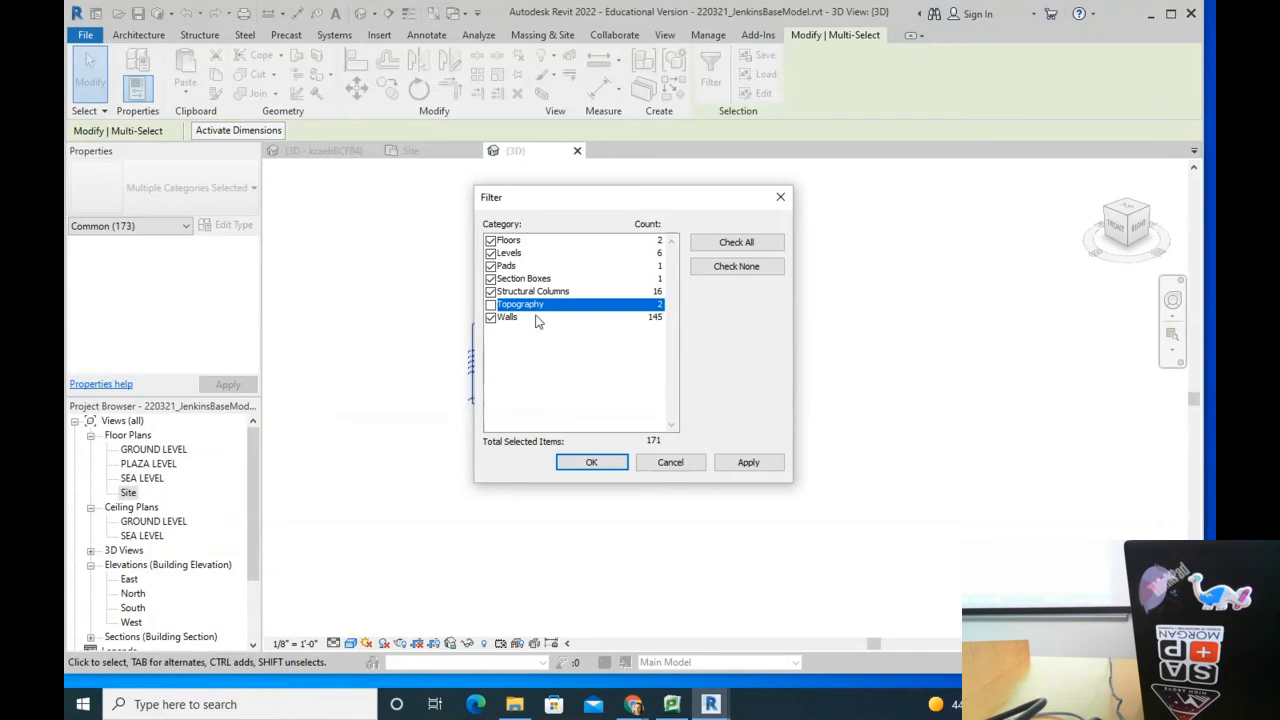
{"action": "left_click", "coordinate": [591, 462]}
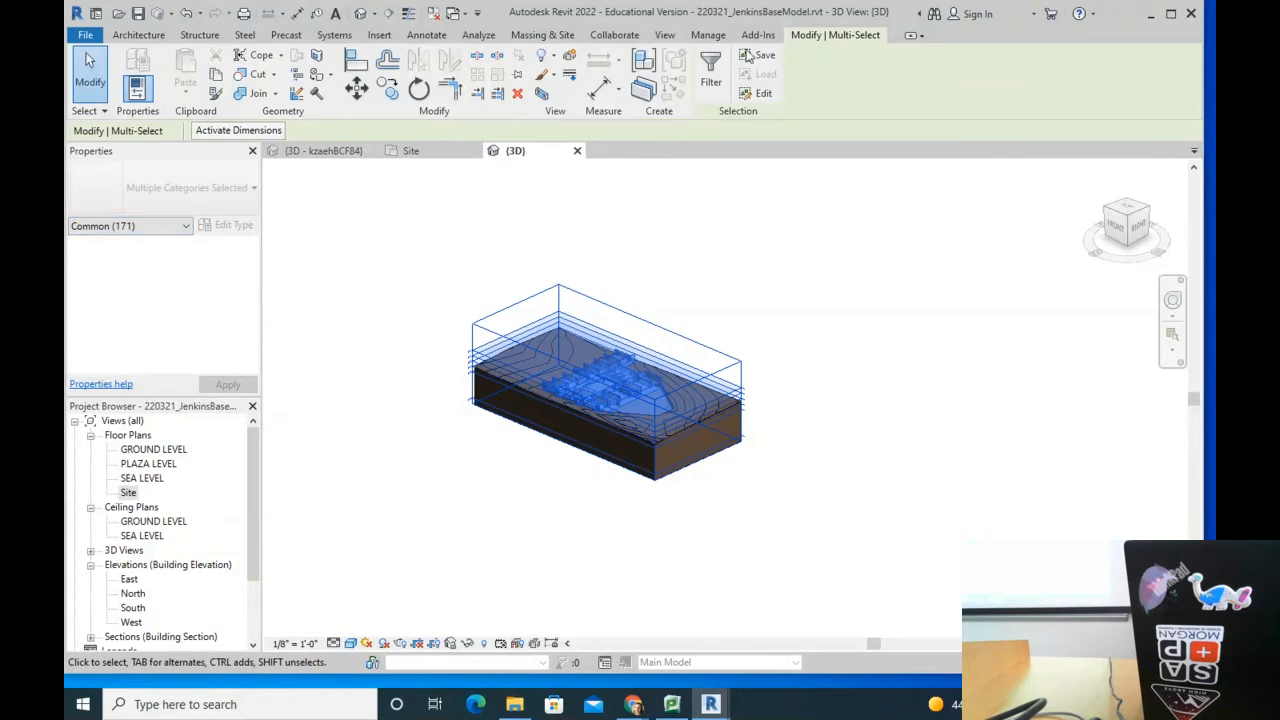
{"action": "left_click", "coordinate": [711, 72]}
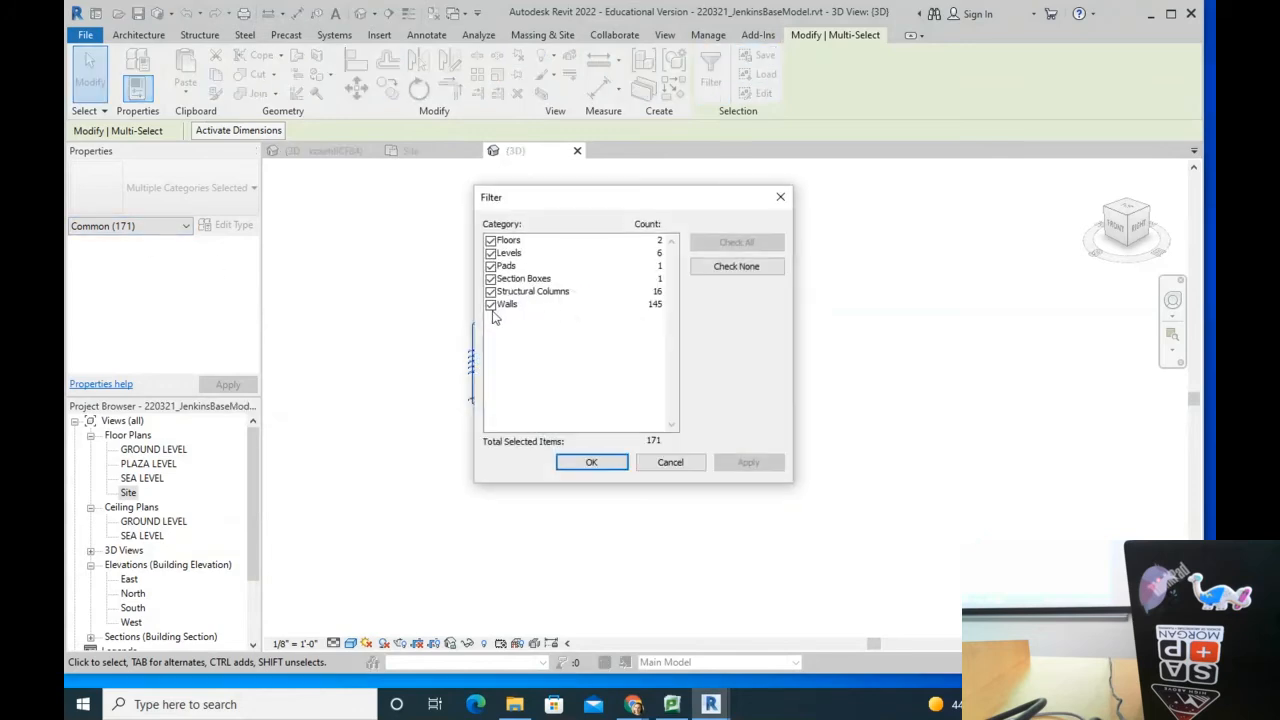
{"action": "left_click", "coordinate": [491, 279]}
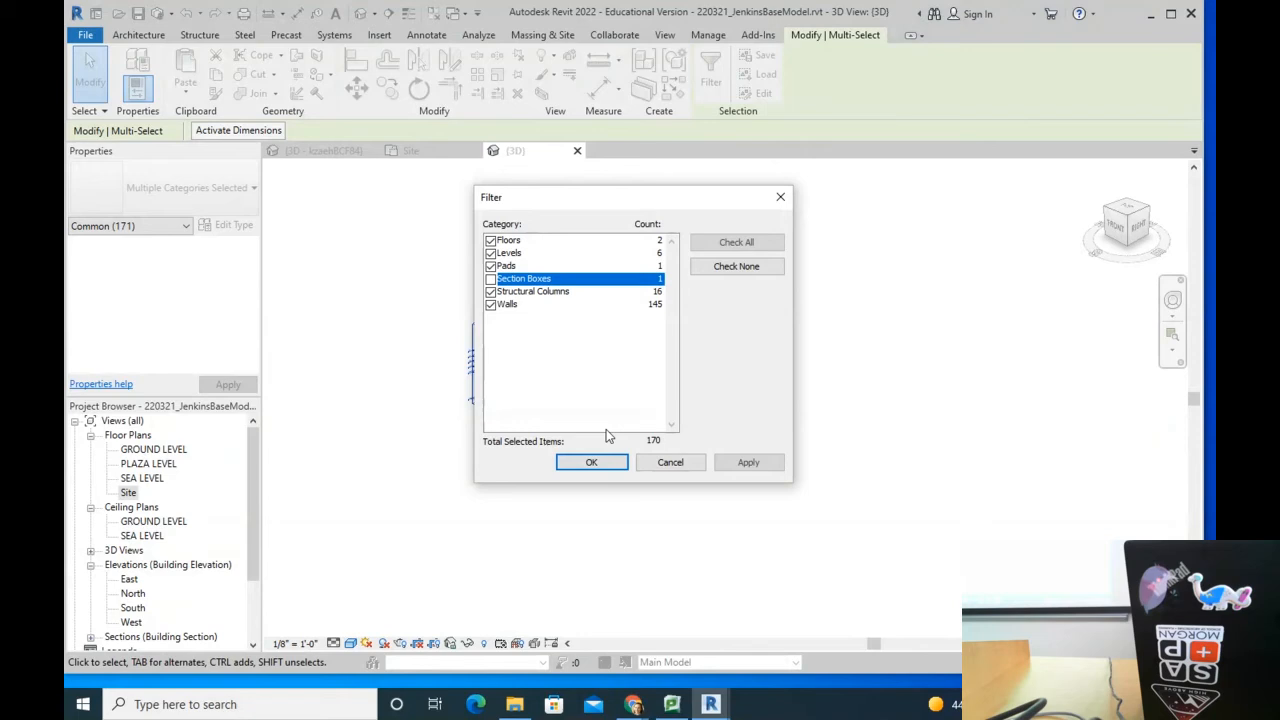
{"action": "left_click", "coordinate": [591, 462]}
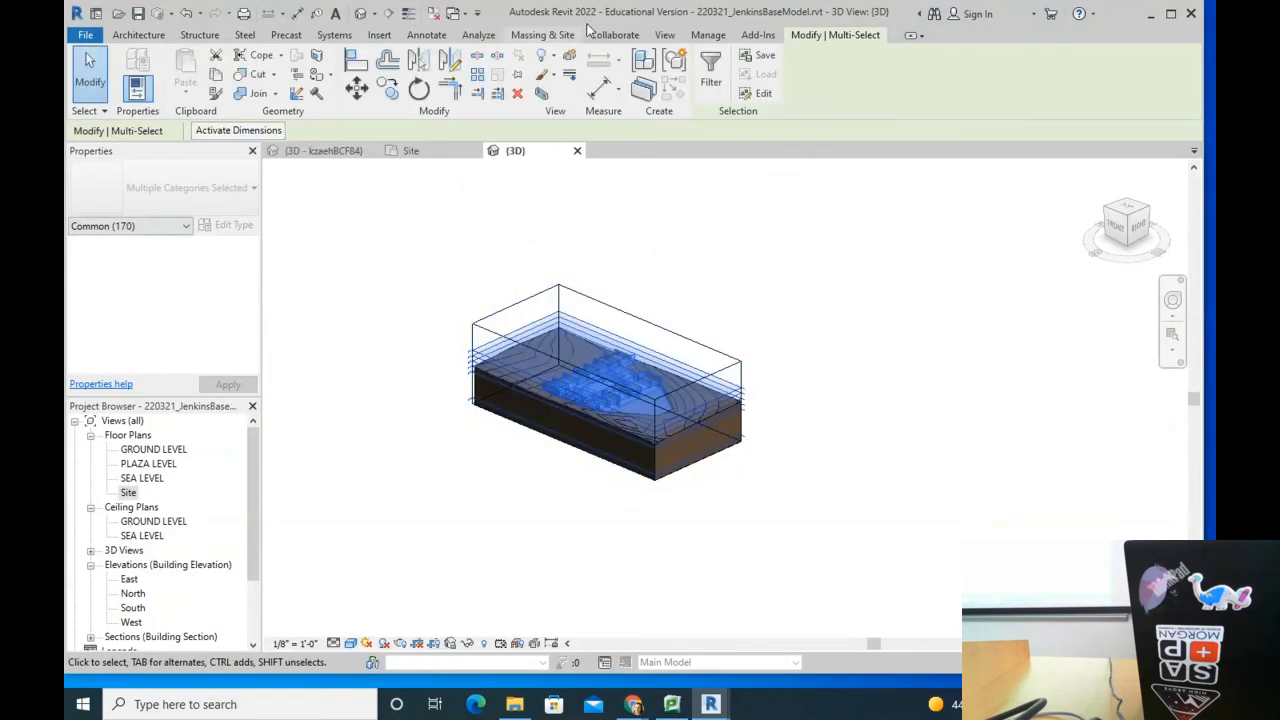
{"action": "left_click", "coordinate": [711, 70]}
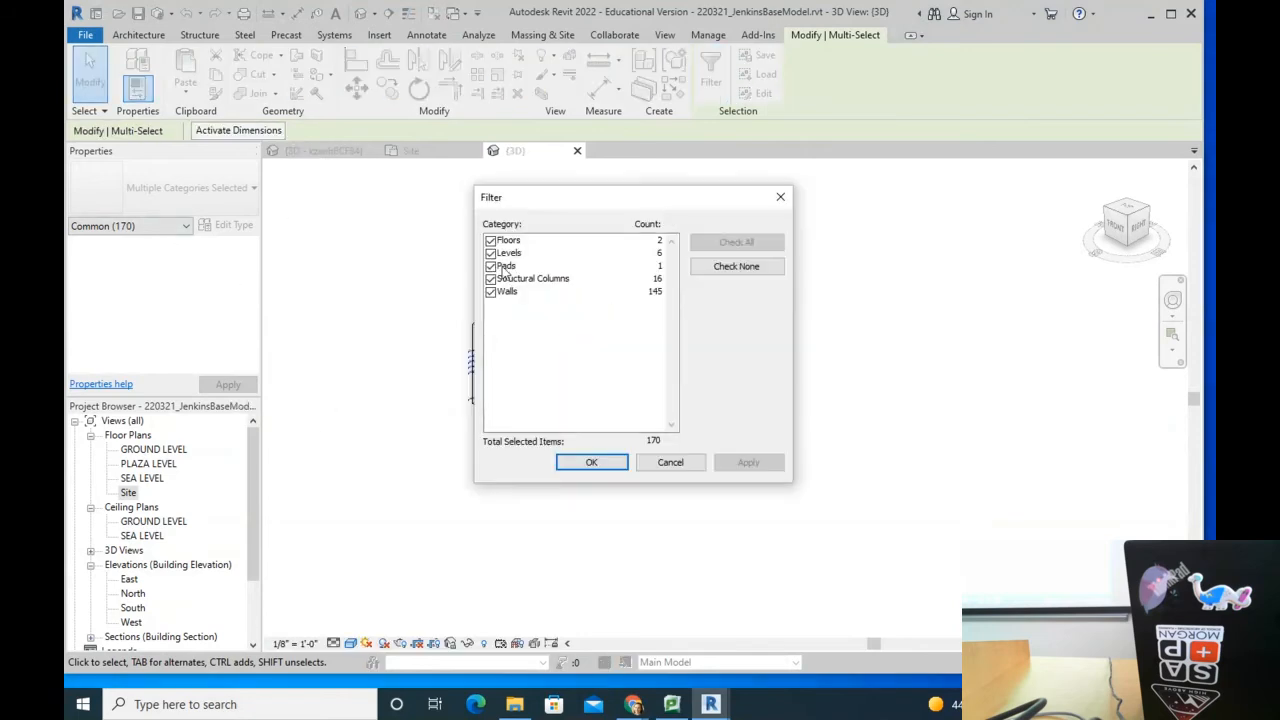
{"action": "left_click", "coordinate": [490, 266]}
{"action": "left_click", "coordinate": [591, 462]}
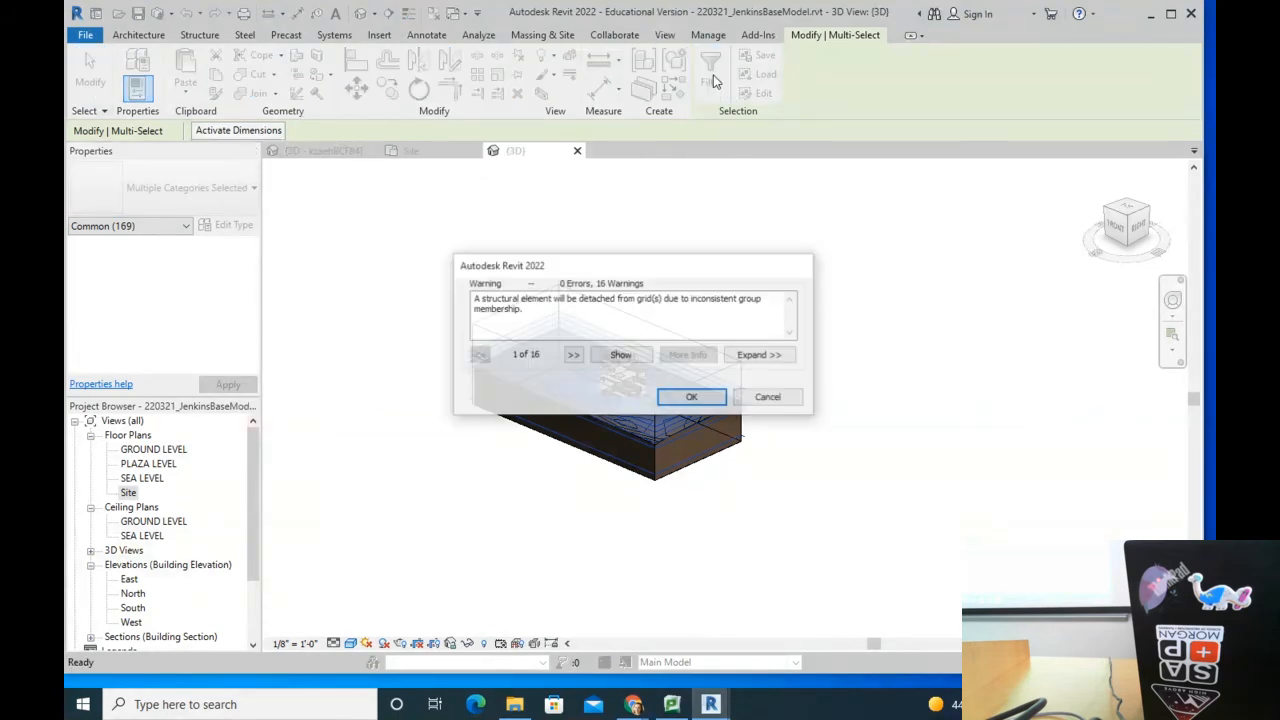
Step: Cancel the structural warnings and window-select all 173 site elements again
{"action": "left_click", "coordinate": [767, 398]}
{"action": "key", "text": "Escape"}
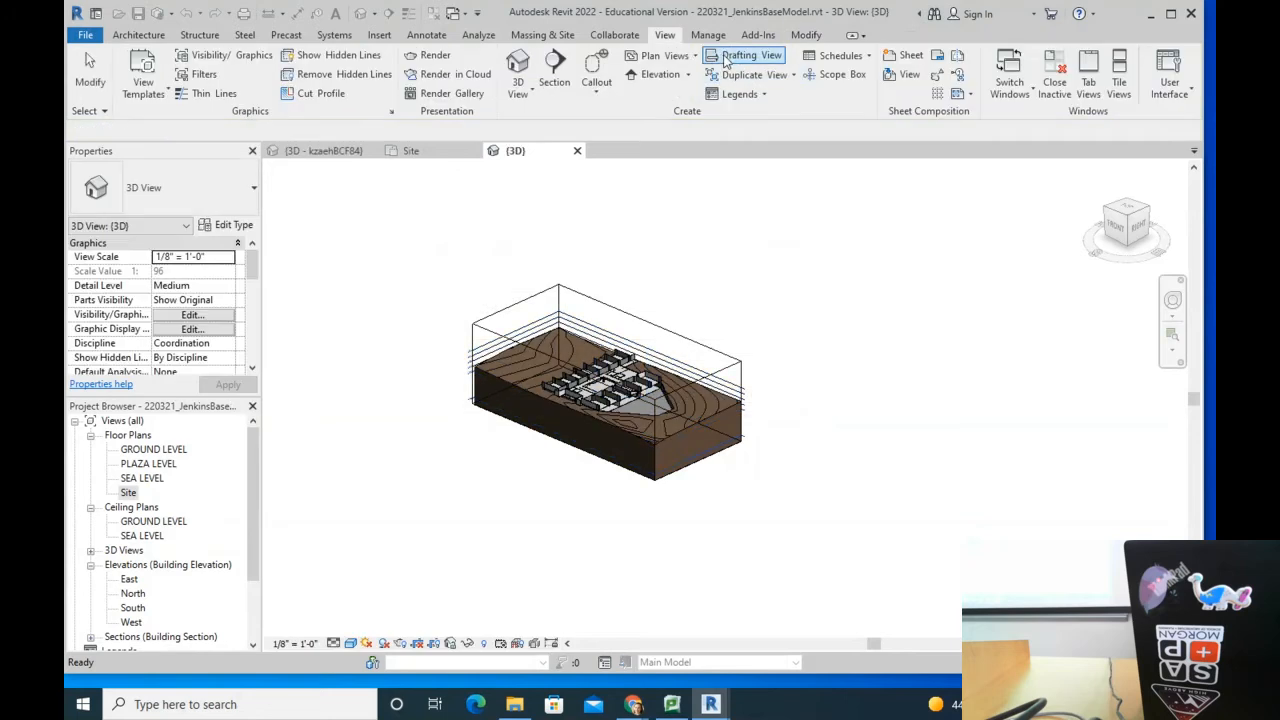
{"action": "left_click_drag", "start_coordinate": [290, 238], "coordinate": [1020, 588]}
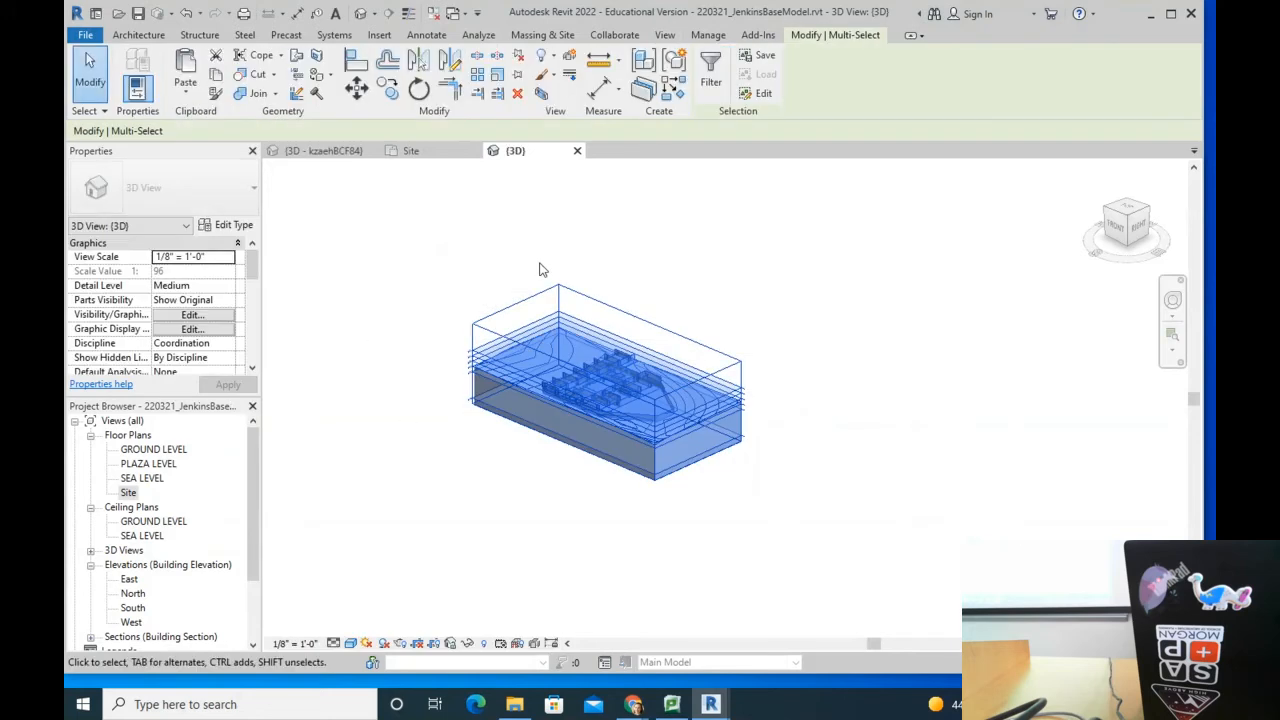
Step: Filter the selection to Floors, Pads, Structural Columns and Walls (163 elements)
{"action": "left_click", "coordinate": [710, 72]}
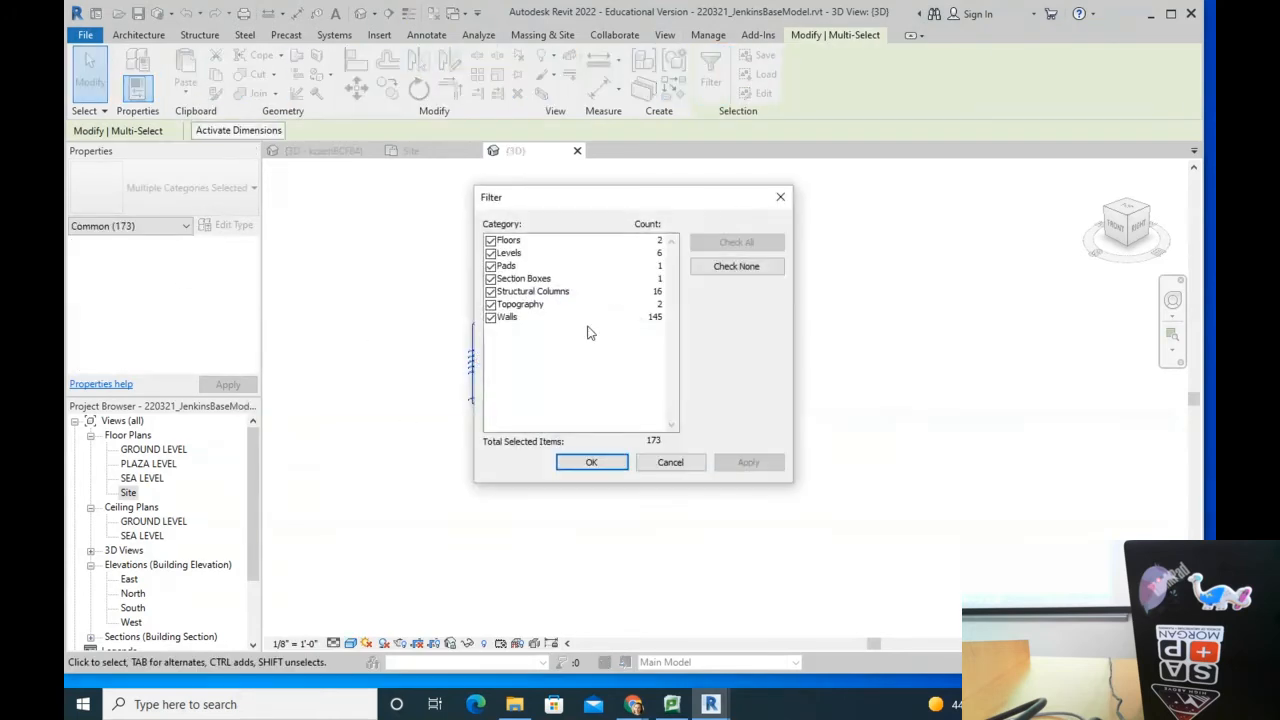
{"action": "left_click", "coordinate": [730, 268]}
{"action": "left_click", "coordinate": [490, 241]}
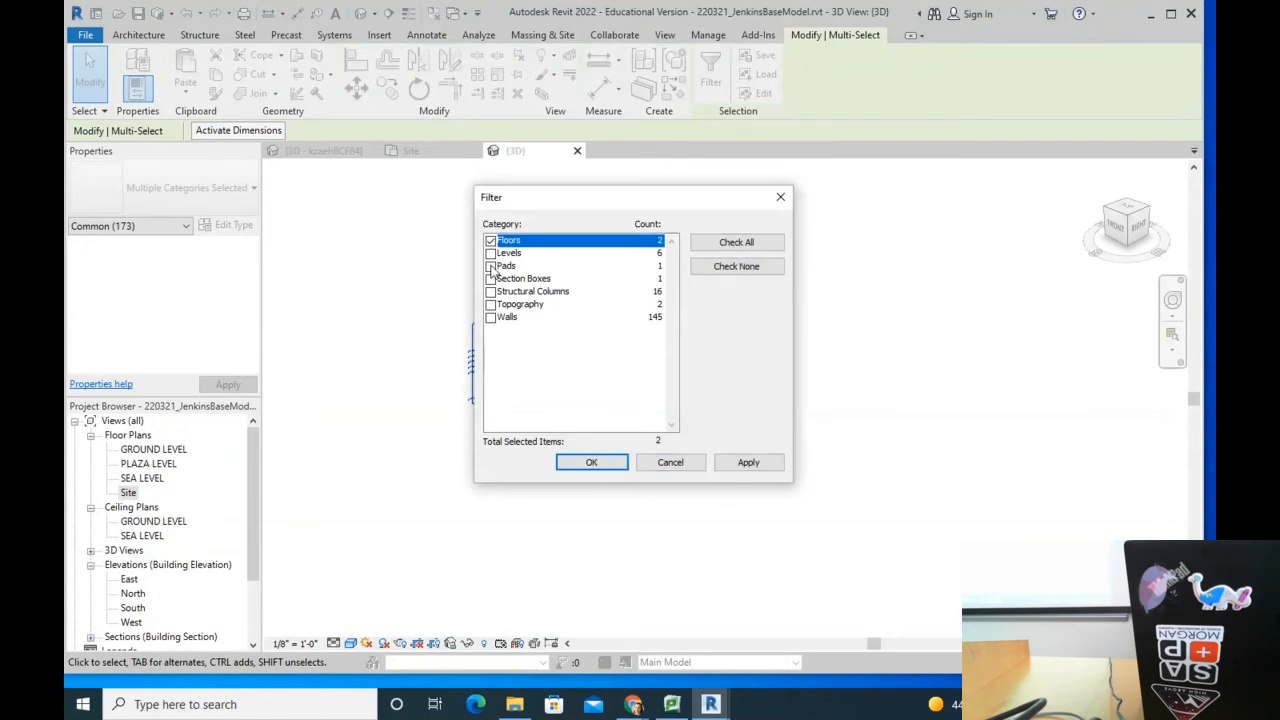
{"action": "left_click", "coordinate": [490, 266]}
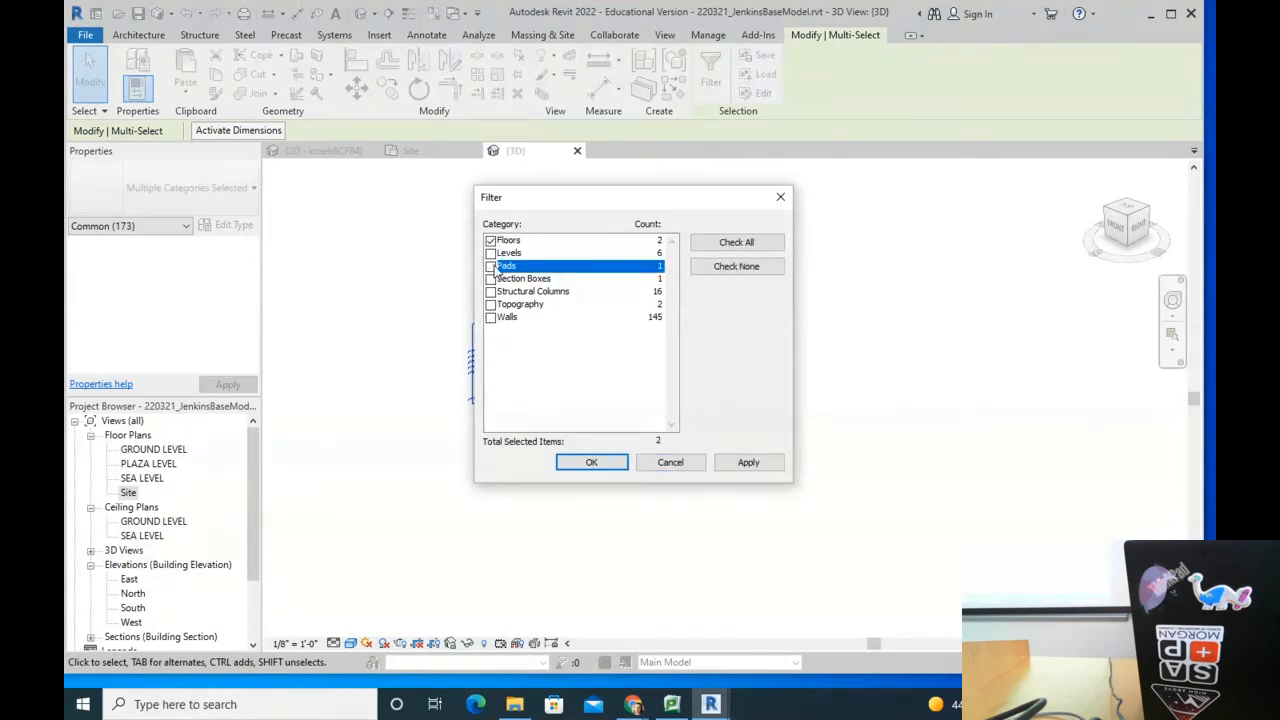
{"action": "left_click", "coordinate": [490, 291]}
{"action": "left_click", "coordinate": [490, 317]}
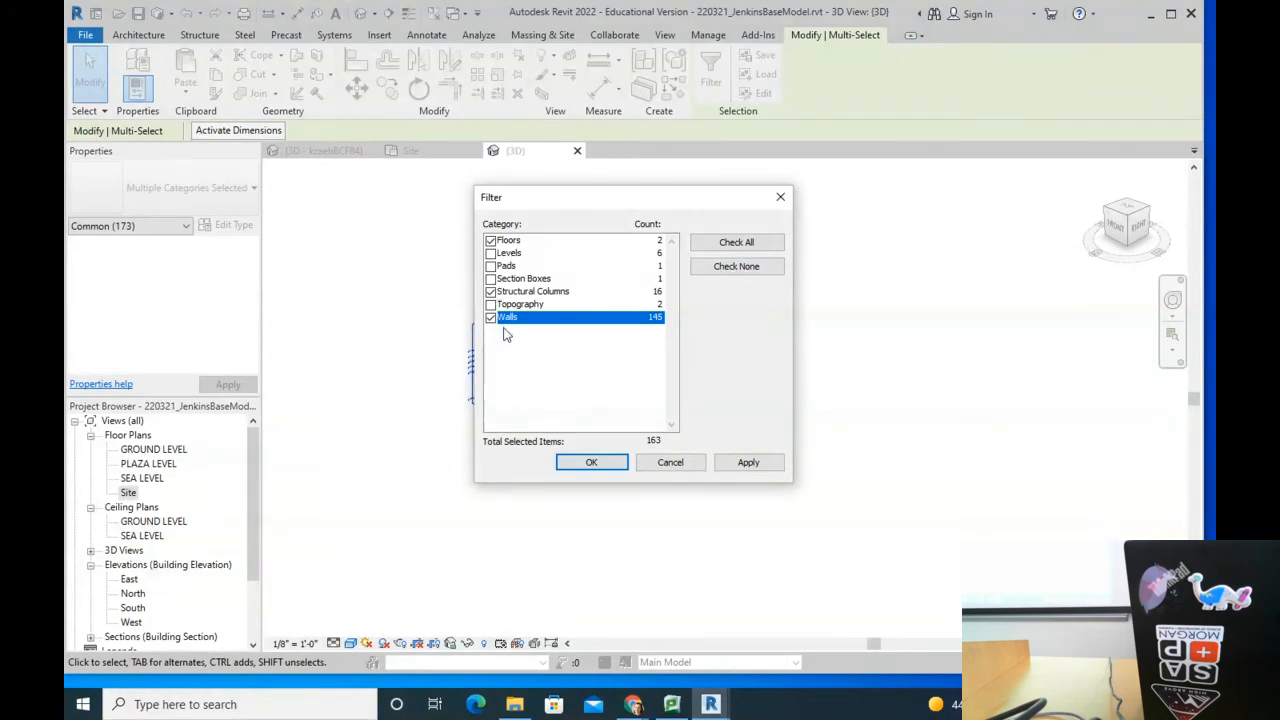
{"action": "left_click", "coordinate": [591, 462]}
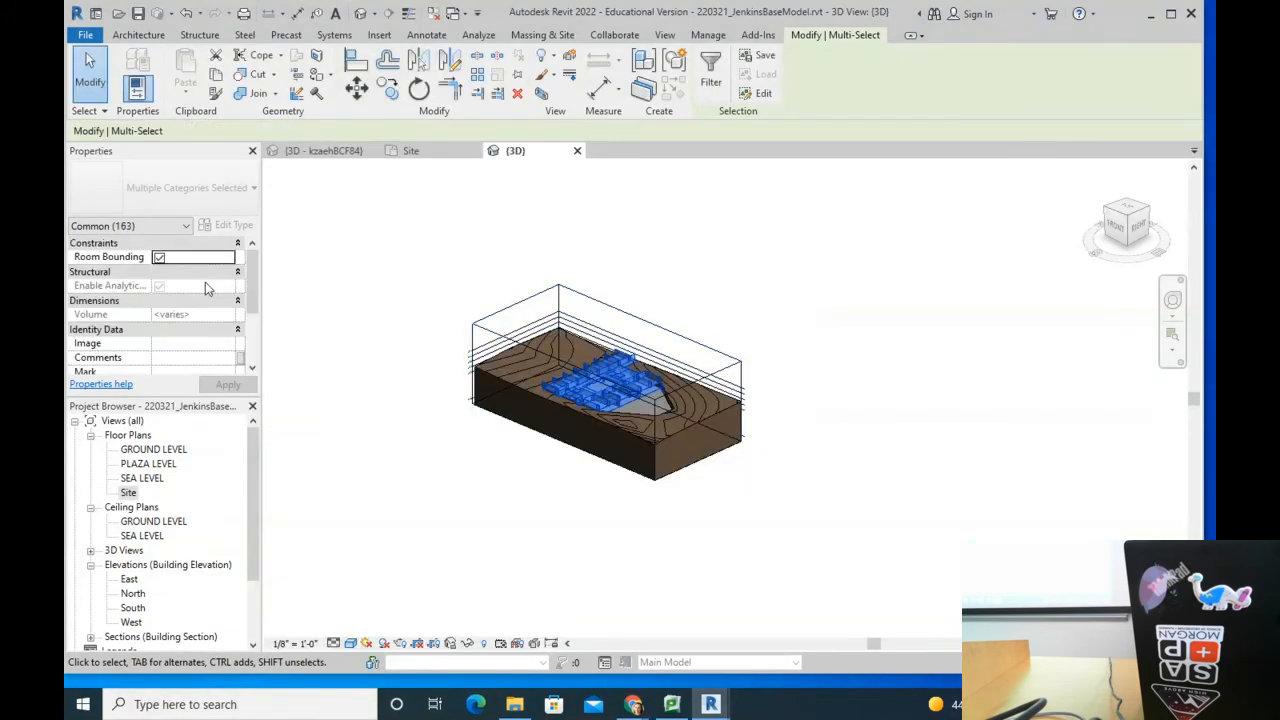
Step: Set Phase Created of the filtered elements to Existing and apply
{"action": "scroll", "coordinate": [140, 320], "scroll_direction": "down", "scroll_amount": 3}
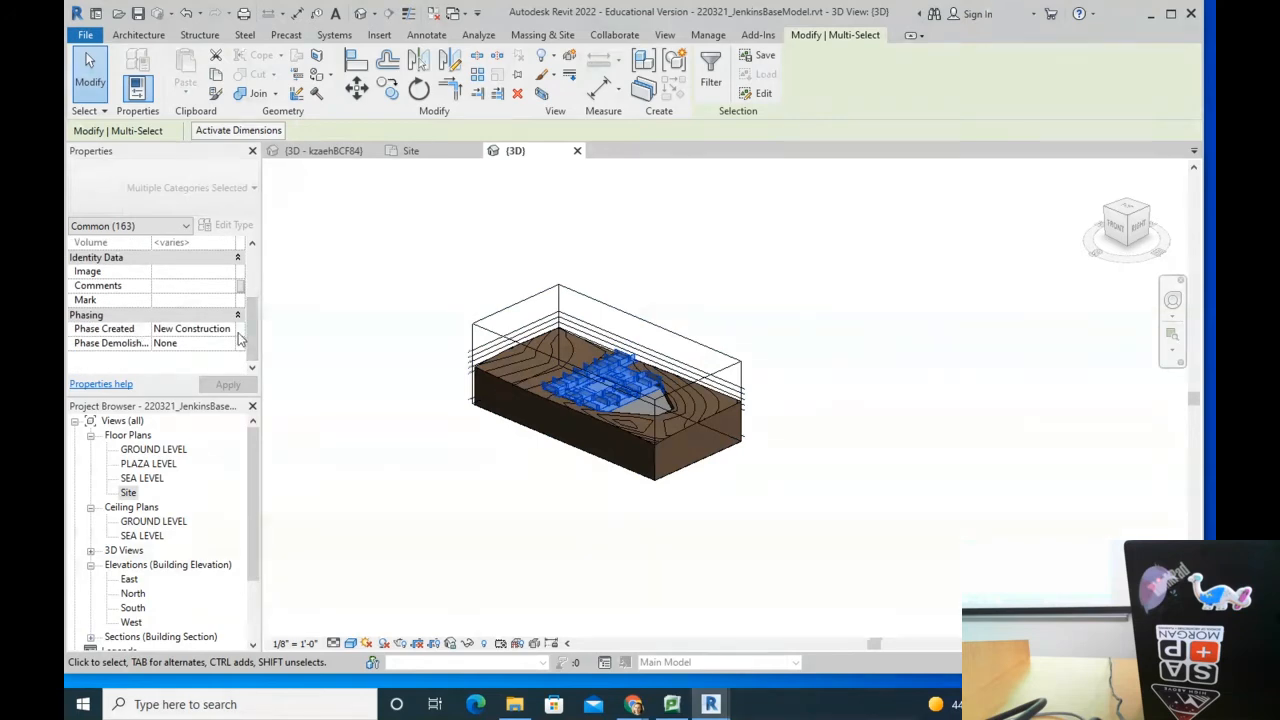
{"action": "left_click", "coordinate": [230, 331]}
{"action": "left_click", "coordinate": [184, 344]}
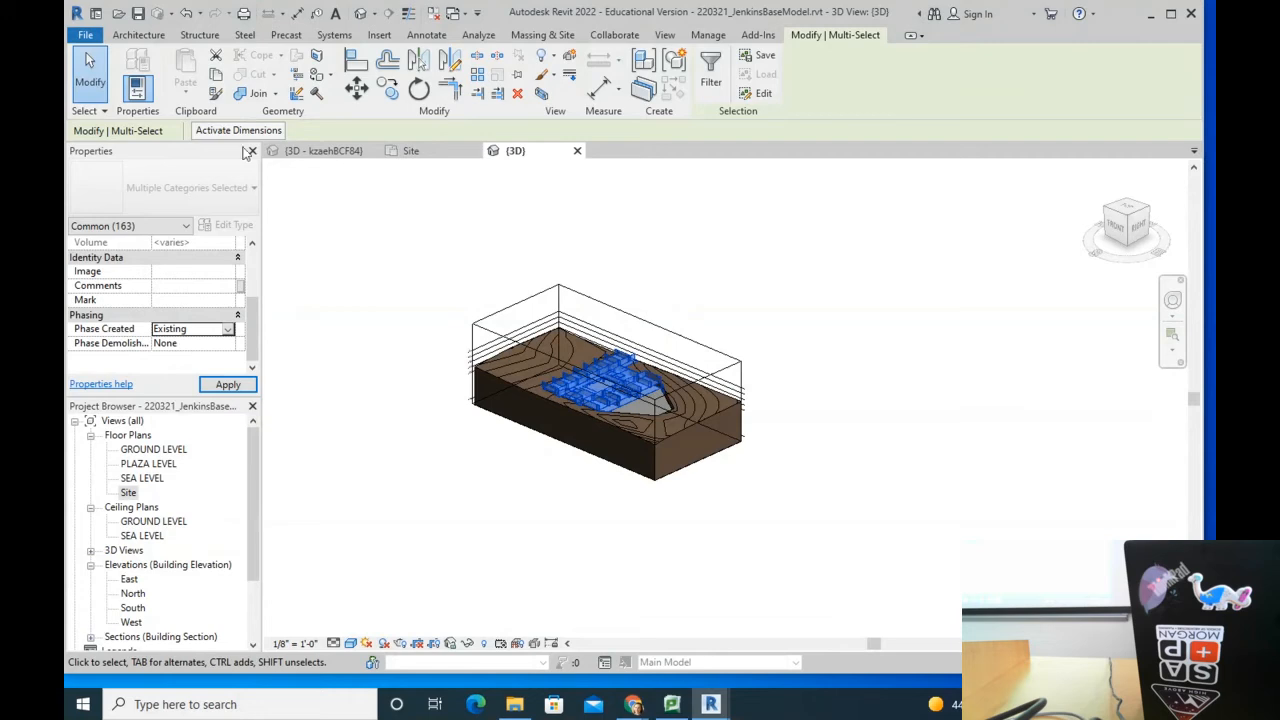
{"action": "left_click", "coordinate": [228, 384]}
{"action": "left_click", "coordinate": [391, 237]}
Step: Set the building pad's Phase Created to Existing
{"action": "scroll", "coordinate": [653, 402], "scroll_direction": "up", "scroll_amount": 5}
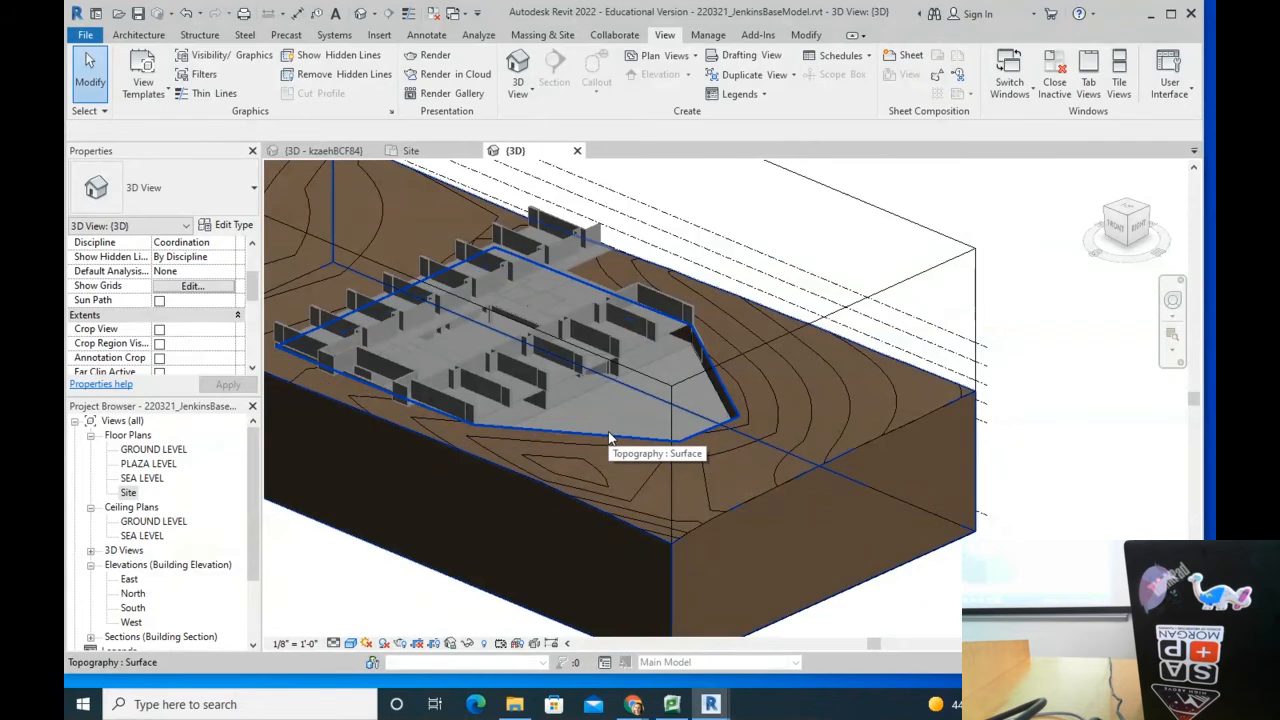
{"action": "left_click", "coordinate": [609, 436]}
{"action": "scroll", "coordinate": [660, 365], "scroll_direction": "up", "scroll_amount": 2}
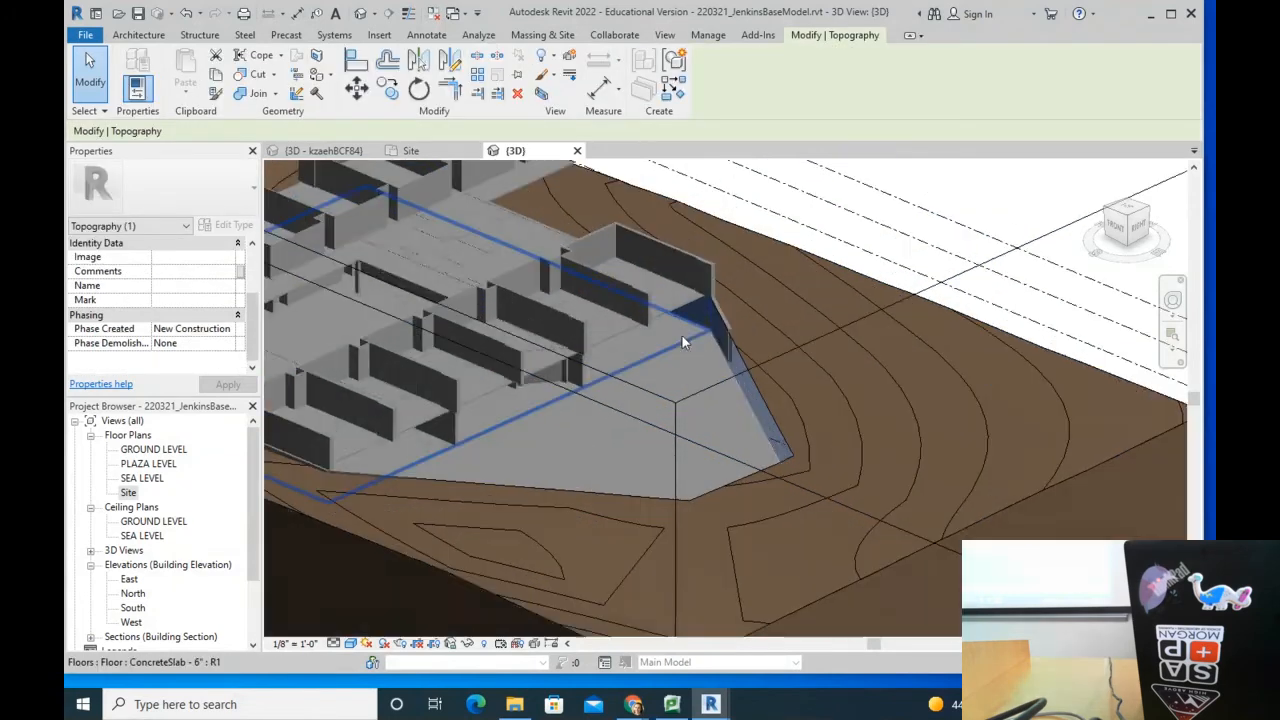
{"action": "left_click", "coordinate": [714, 348]}
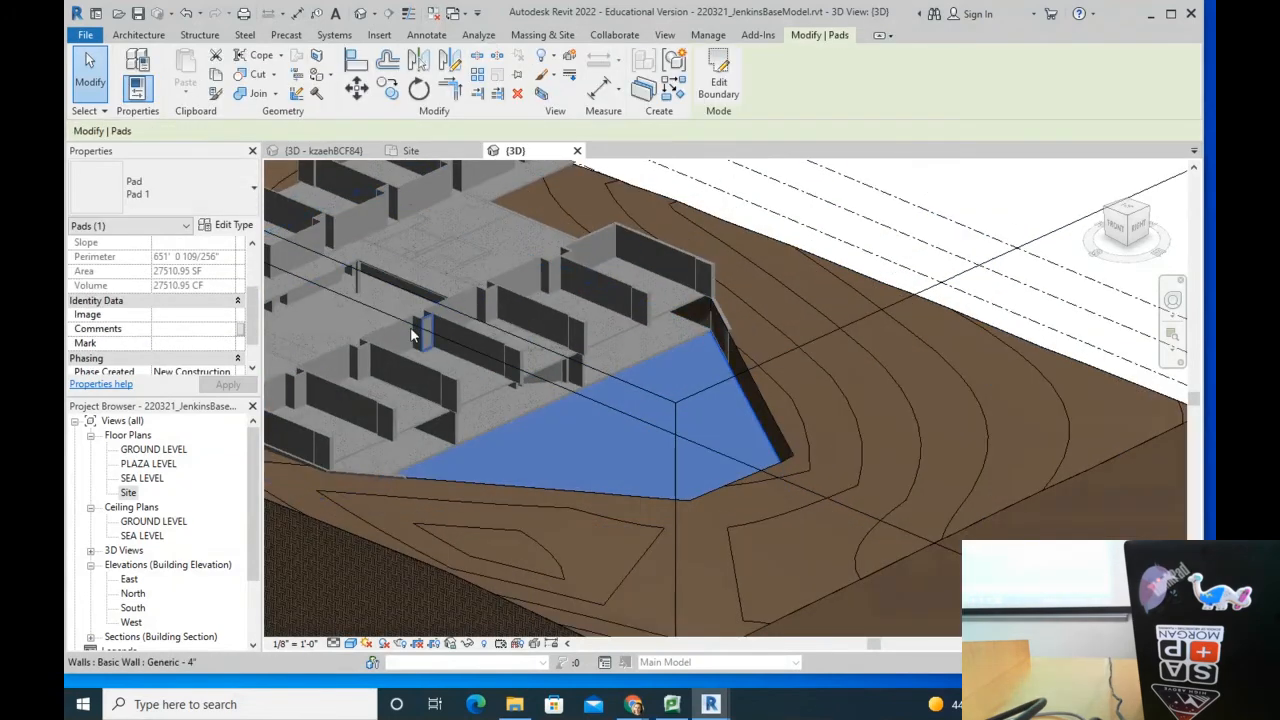
{"action": "left_click_drag", "start_coordinate": [253, 278], "coordinate": [253, 315]}
{"action": "left_click", "coordinate": [230, 330]}
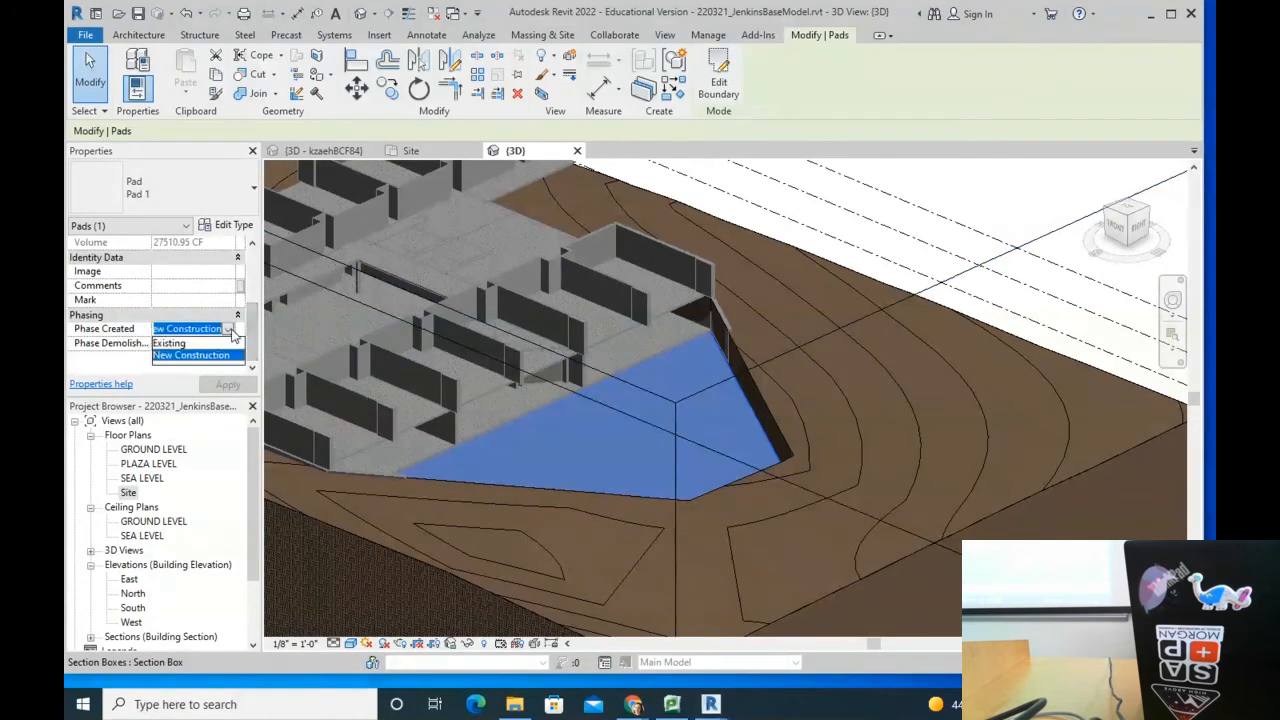
{"action": "left_click", "coordinate": [208, 345]}
{"action": "scroll", "coordinate": [889, 353], "scroll_direction": "down", "scroll_amount": 4}
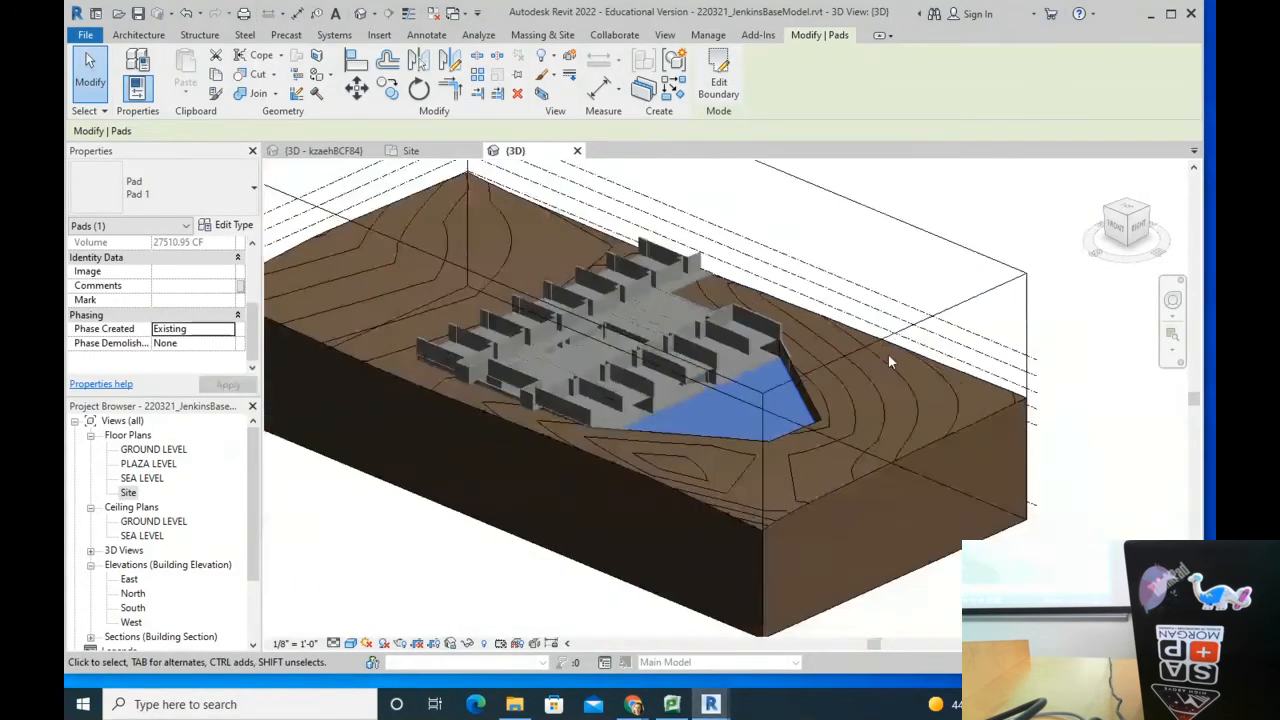
{"action": "left_click", "coordinate": [1011, 238]}
Step: Set the topography surface's Phase Created to Existing
{"action": "scroll", "coordinate": [562, 376], "scroll_direction": "up", "scroll_amount": 4}
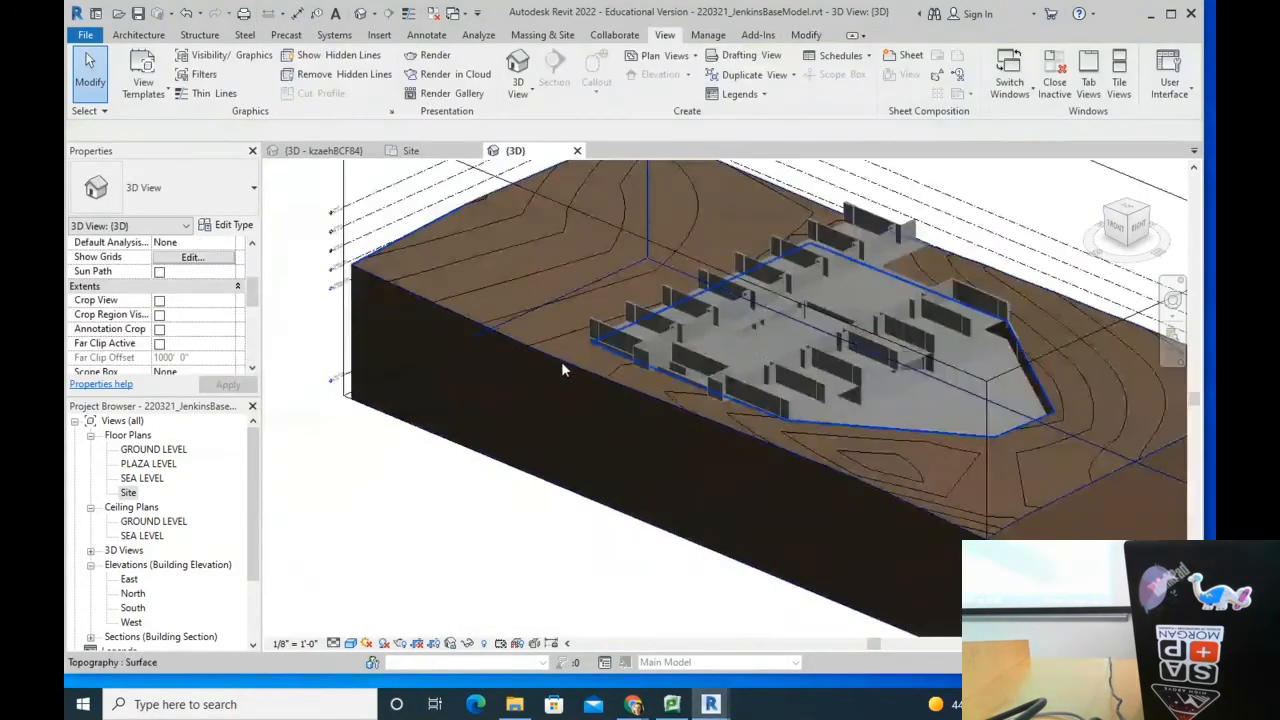
{"action": "left_click", "coordinate": [561, 363]}
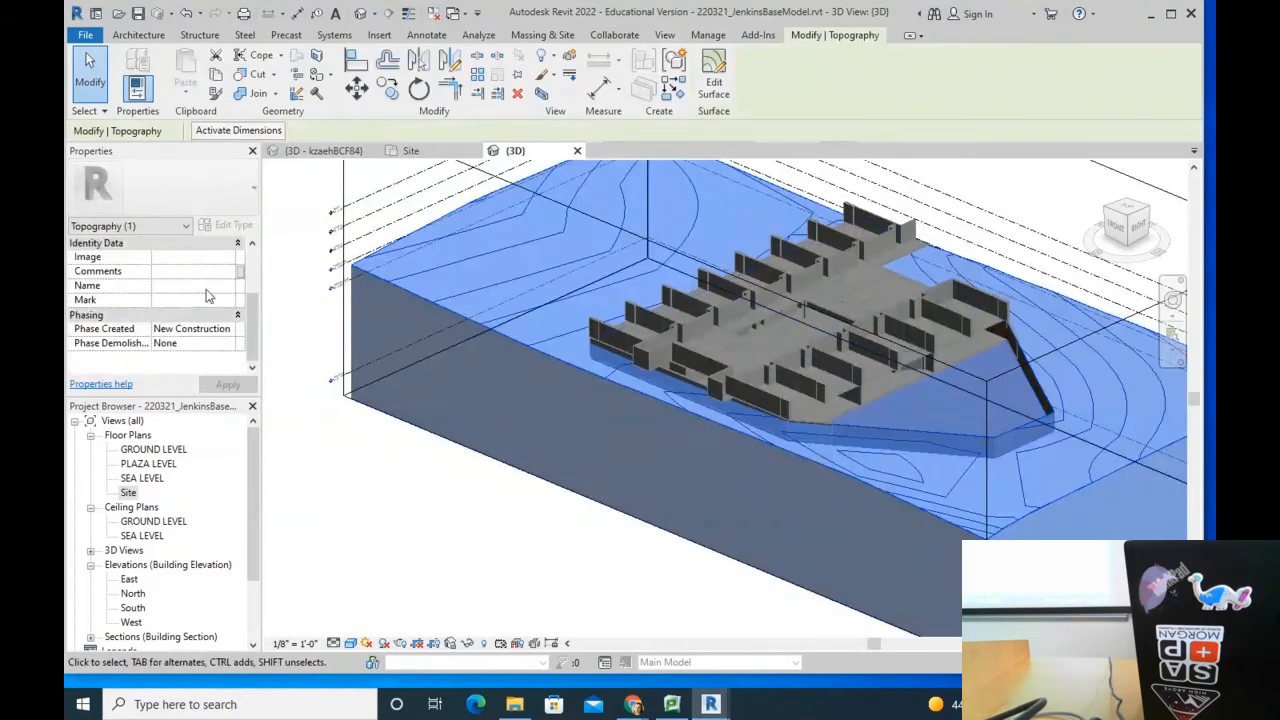
{"action": "left_click", "coordinate": [224, 333]}
{"action": "left_click", "coordinate": [195, 344]}
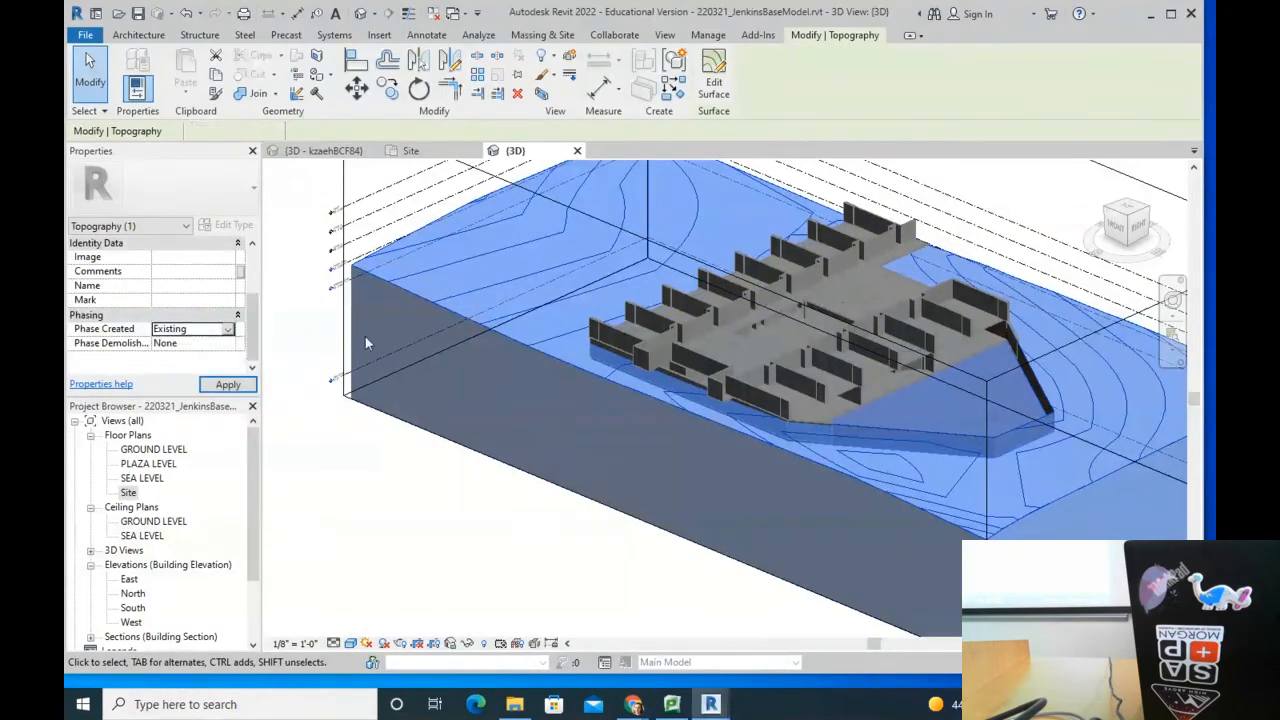
{"action": "scroll", "coordinate": [393, 418], "scroll_direction": "down", "scroll_amount": 4}
{"action": "left_click", "coordinate": [374, 480]}
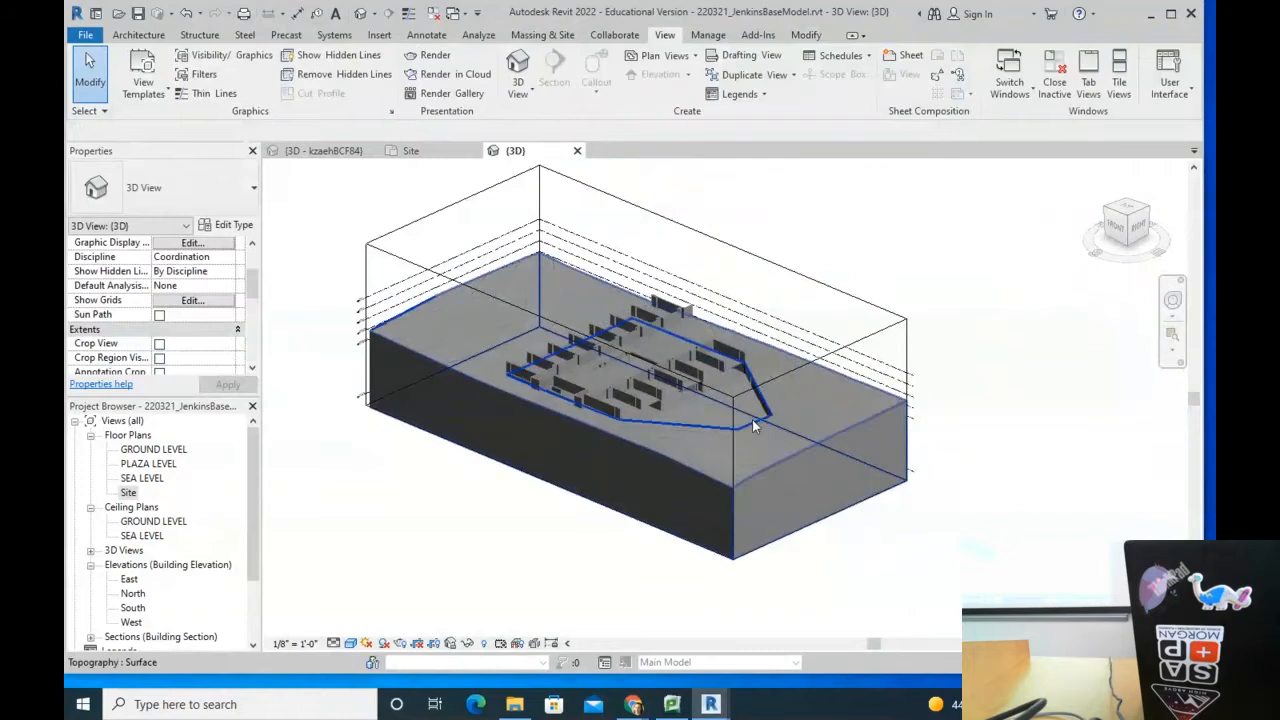
Step: Apply the Show Complete phase filter to the 3D view
{"action": "scroll", "coordinate": [751, 418], "scroll_direction": "up", "scroll_amount": 5}
{"action": "scroll", "coordinate": [748, 414], "scroll_direction": "down", "scroll_amount": 4}
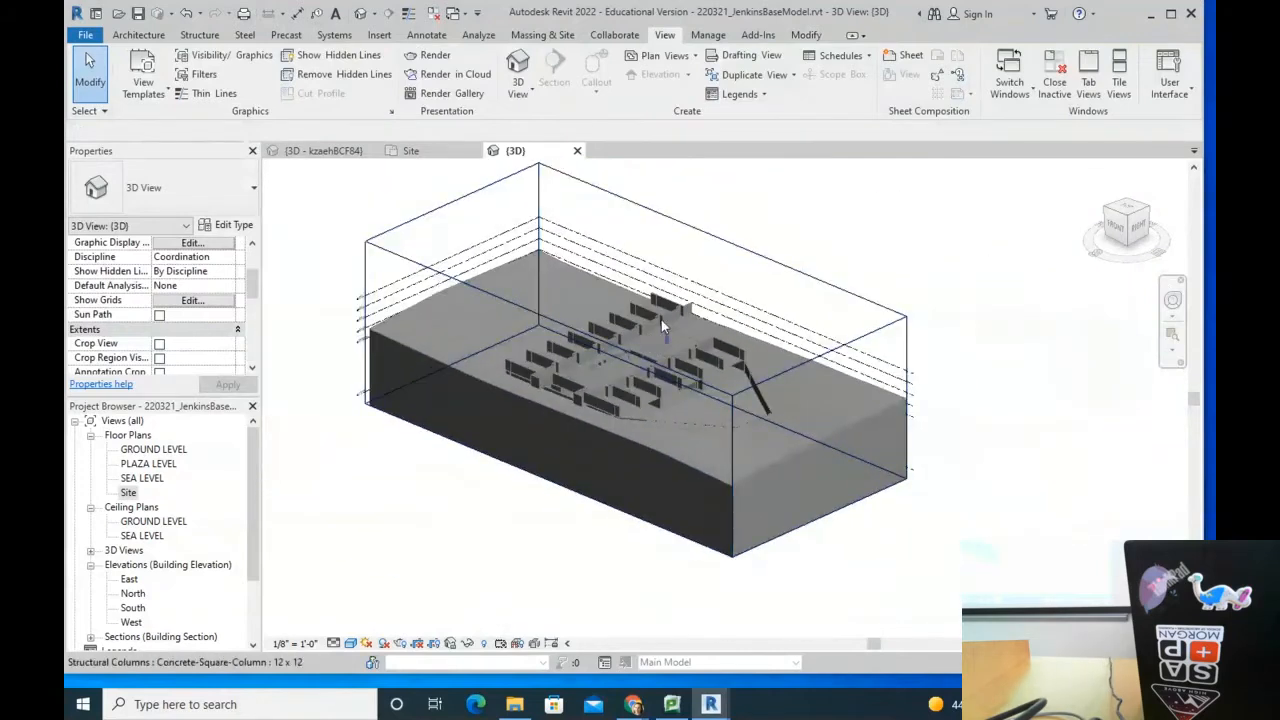
{"action": "scroll", "coordinate": [709, 261], "scroll_direction": "up", "scroll_amount": 4}
{"action": "scroll", "coordinate": [695, 310], "scroll_direction": "down", "scroll_amount": 5}
{"action": "scroll", "coordinate": [826, 328], "scroll_direction": "up", "scroll_amount": 2}
{"action": "middle_click_drag", "start_coordinate": [791, 320], "coordinate": [765, 385], "text": "shift"}
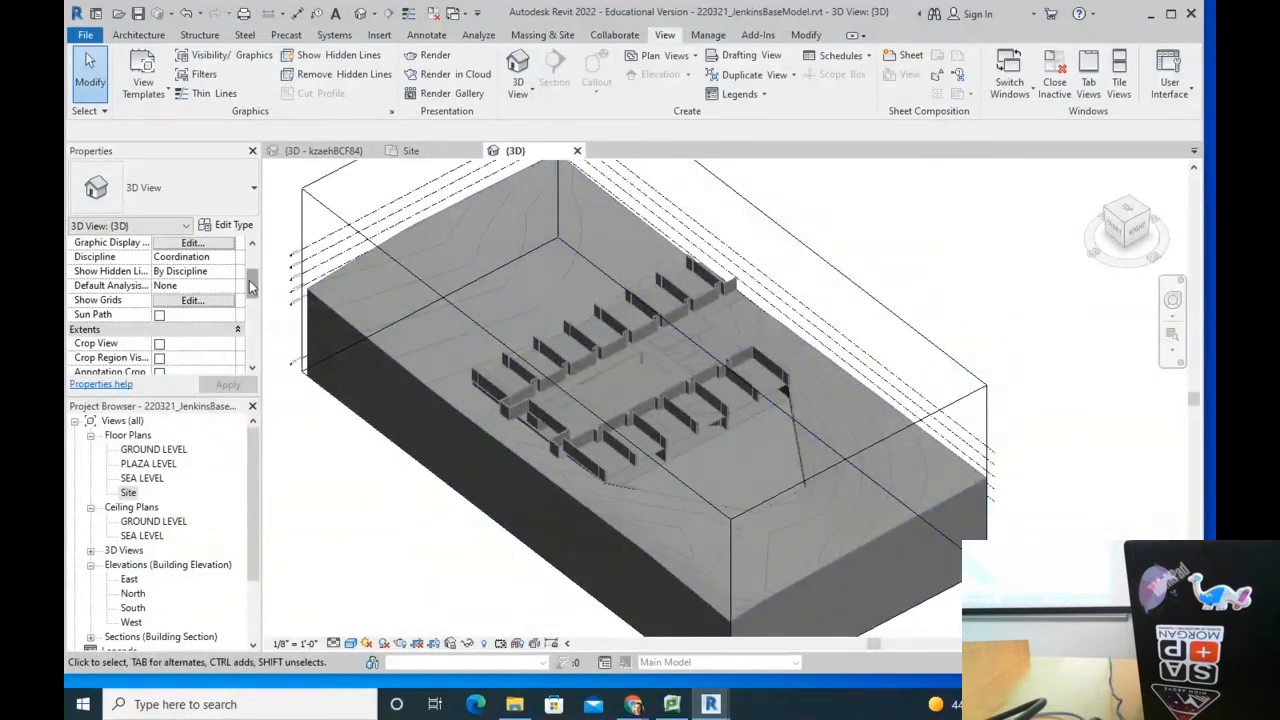
{"action": "scroll", "coordinate": [252, 288], "scroll_direction": "down", "scroll_amount": 6}
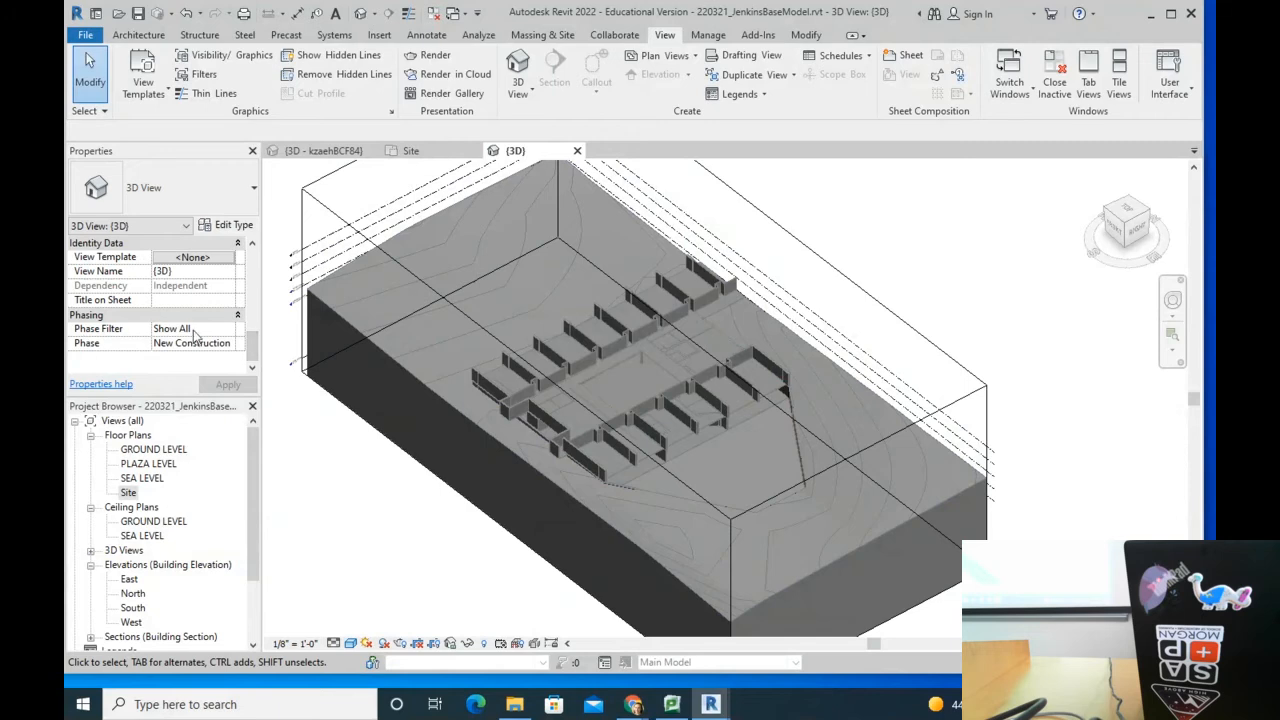
{"action": "left_click", "coordinate": [230, 330]}
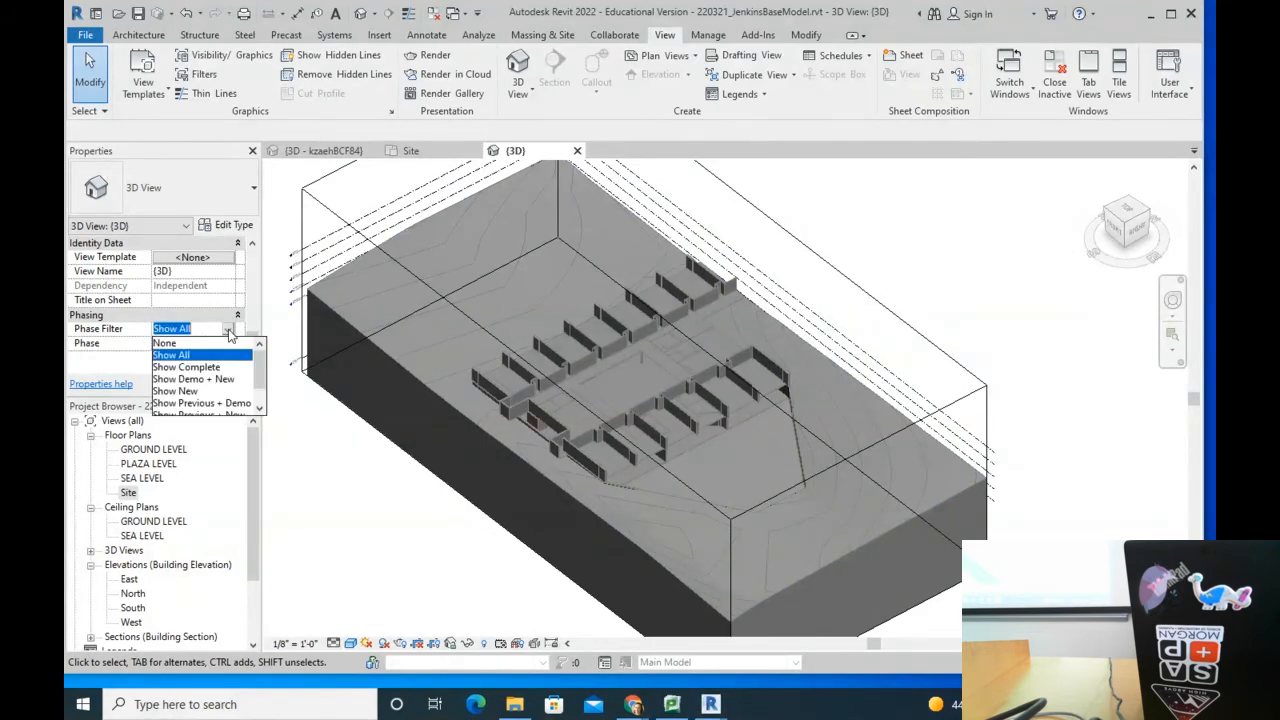
{"action": "left_click", "coordinate": [190, 367]}
{"action": "left_click", "coordinate": [226, 384]}
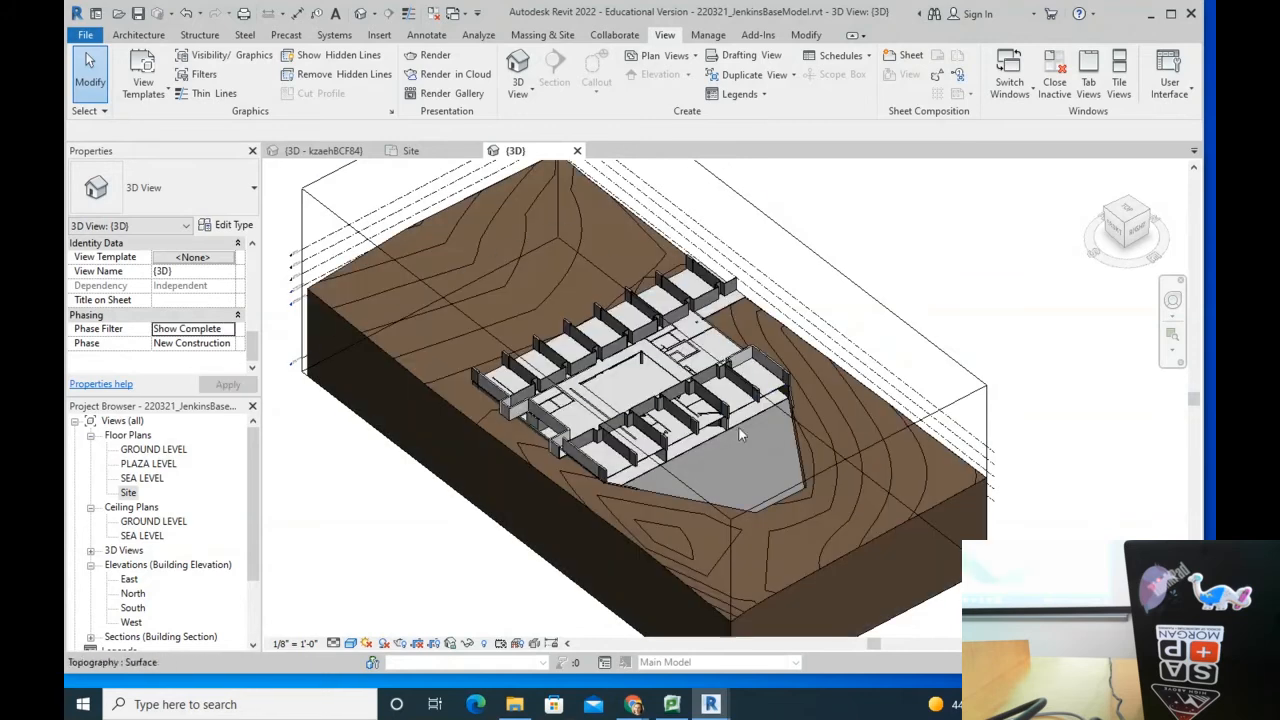
Step: Change the 3D view's phase filter to Show Previous + New
{"action": "scroll", "coordinate": [683, 461], "scroll_direction": "up", "scroll_amount": 4}
{"action": "scroll", "coordinate": [681, 339], "scroll_direction": "down", "scroll_amount": 3}
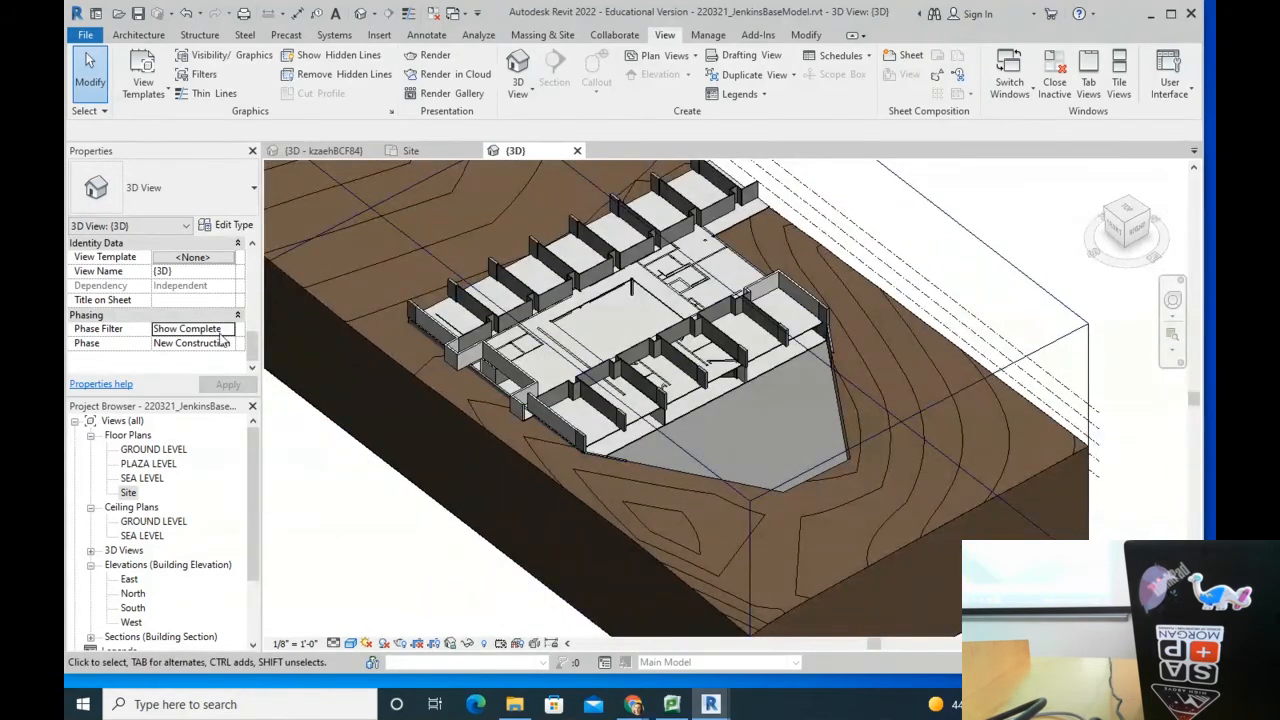
{"action": "left_click", "coordinate": [229, 330]}
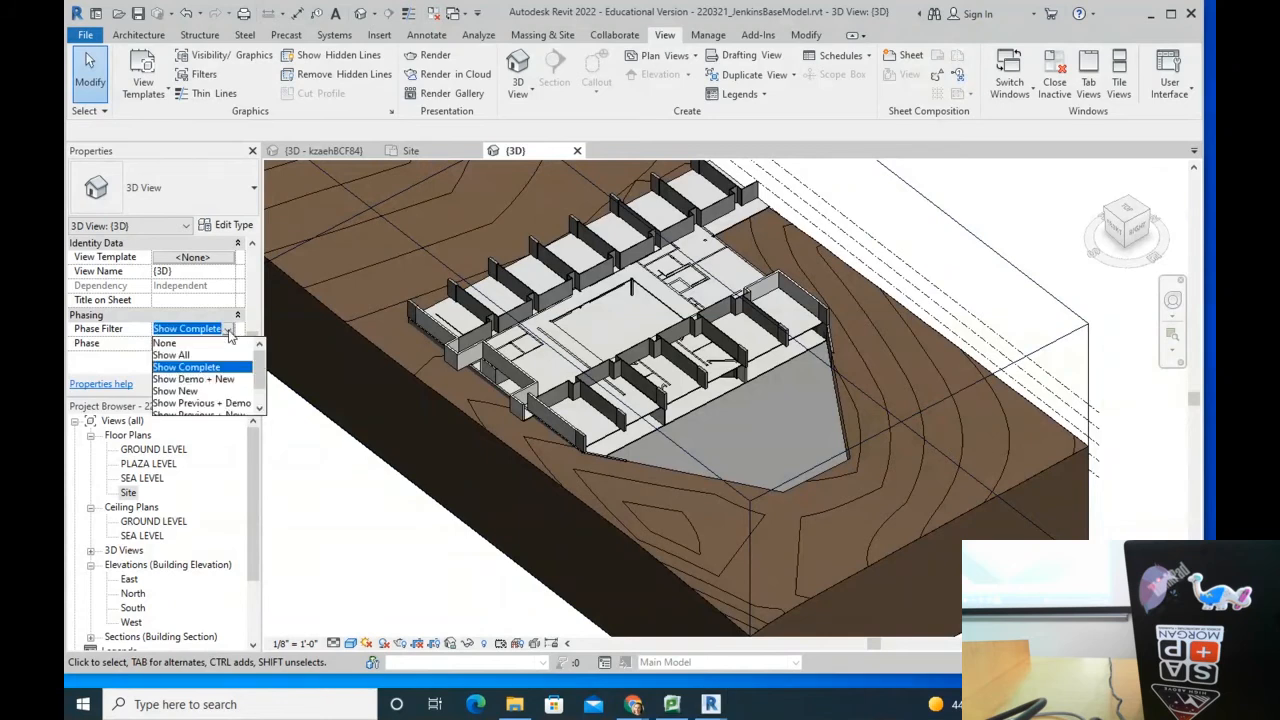
{"action": "left_click_drag", "start_coordinate": [259, 377], "coordinate": [257, 396]}
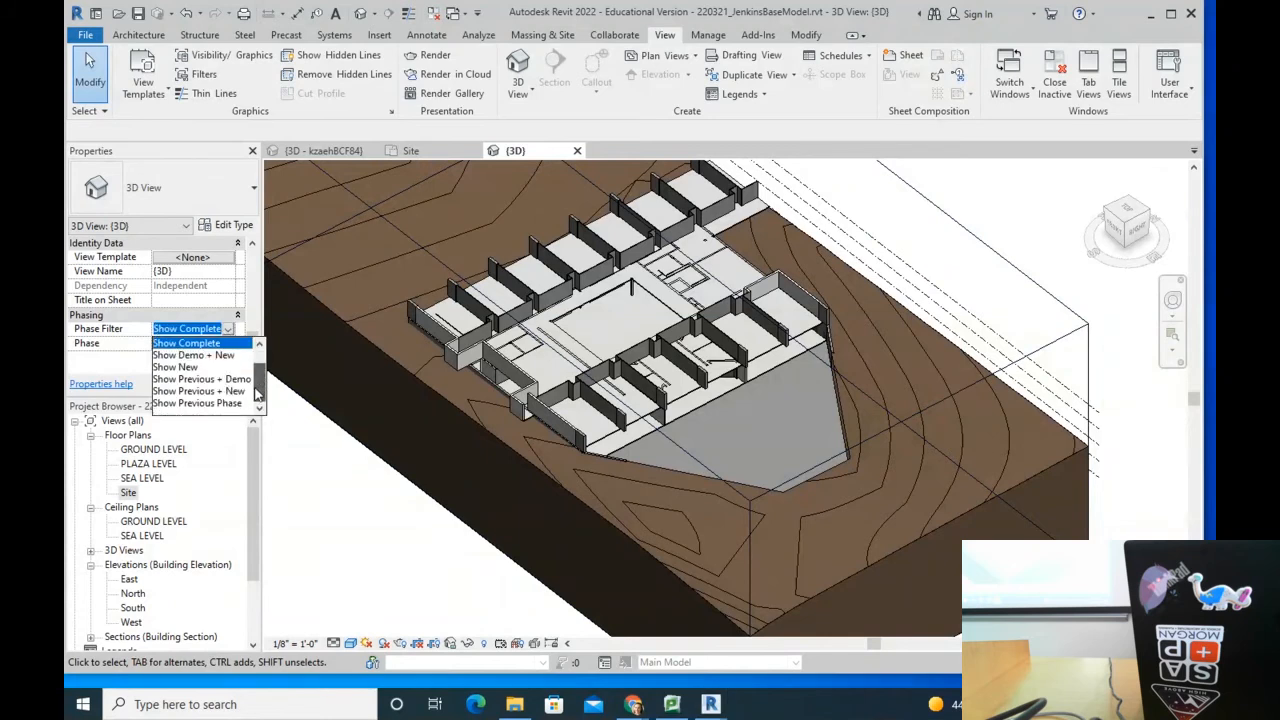
{"action": "left_click", "coordinate": [201, 391]}
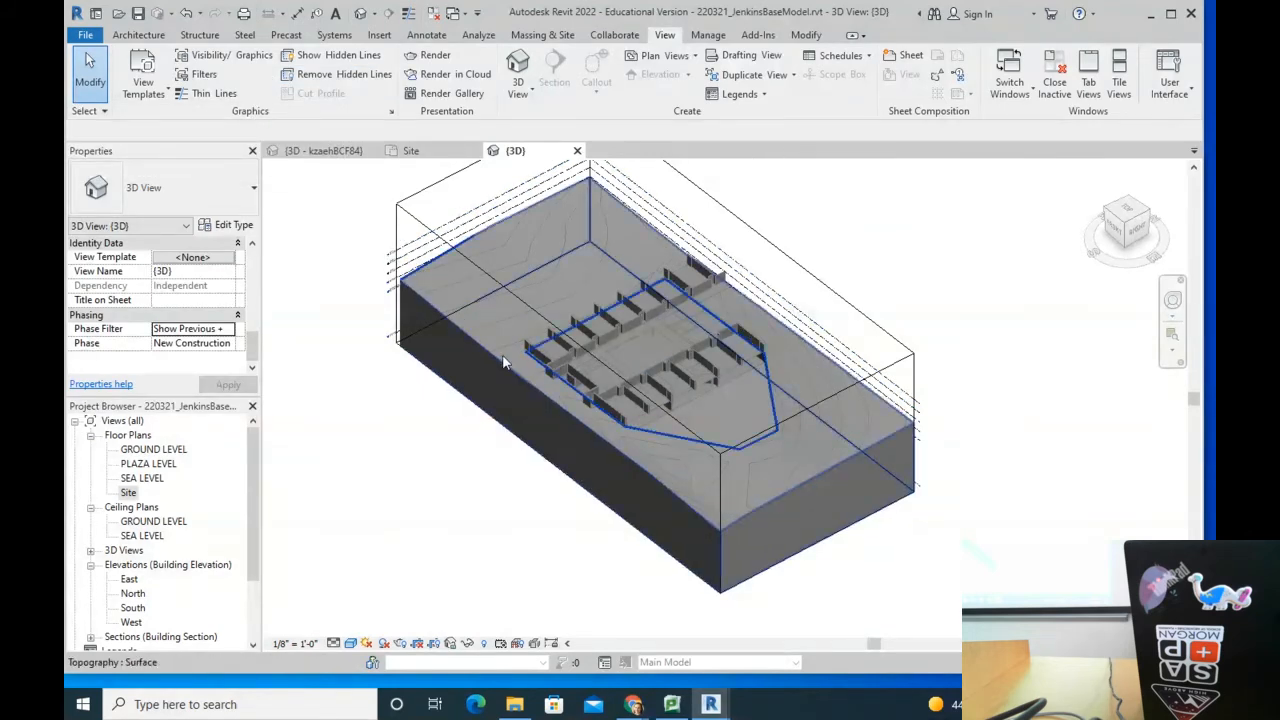
{"action": "left_click", "coordinate": [155, 450]}
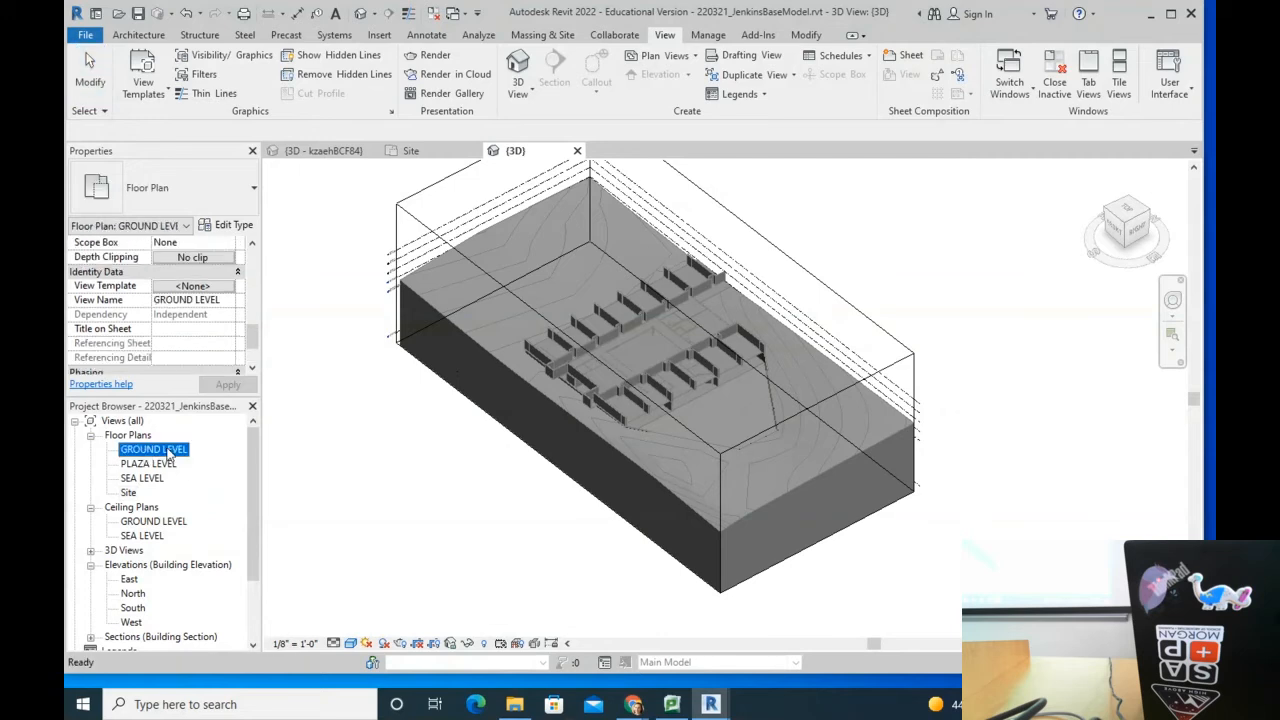
Step: Open the GROUND LEVEL floor plan and pan to the building's walls and gridlines
{"action": "double_click", "coordinate": [168, 451]}
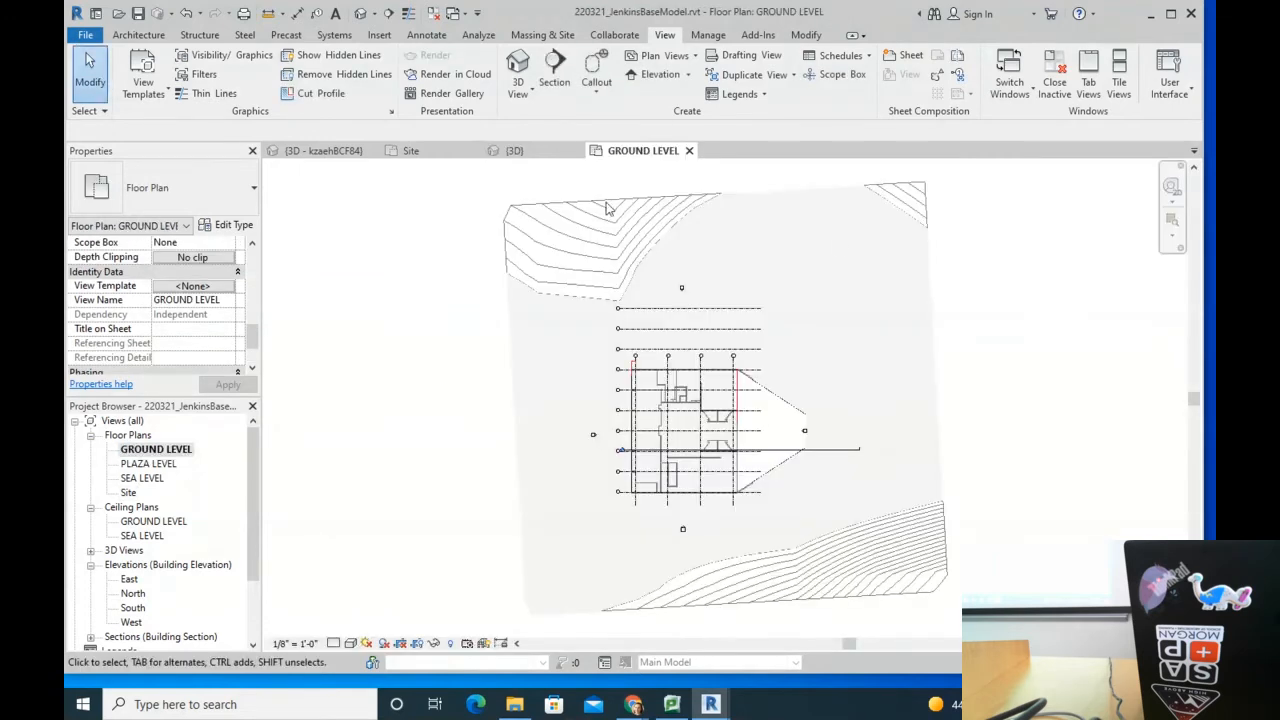
{"action": "scroll", "coordinate": [735, 413], "scroll_direction": "up", "scroll_amount": 4}
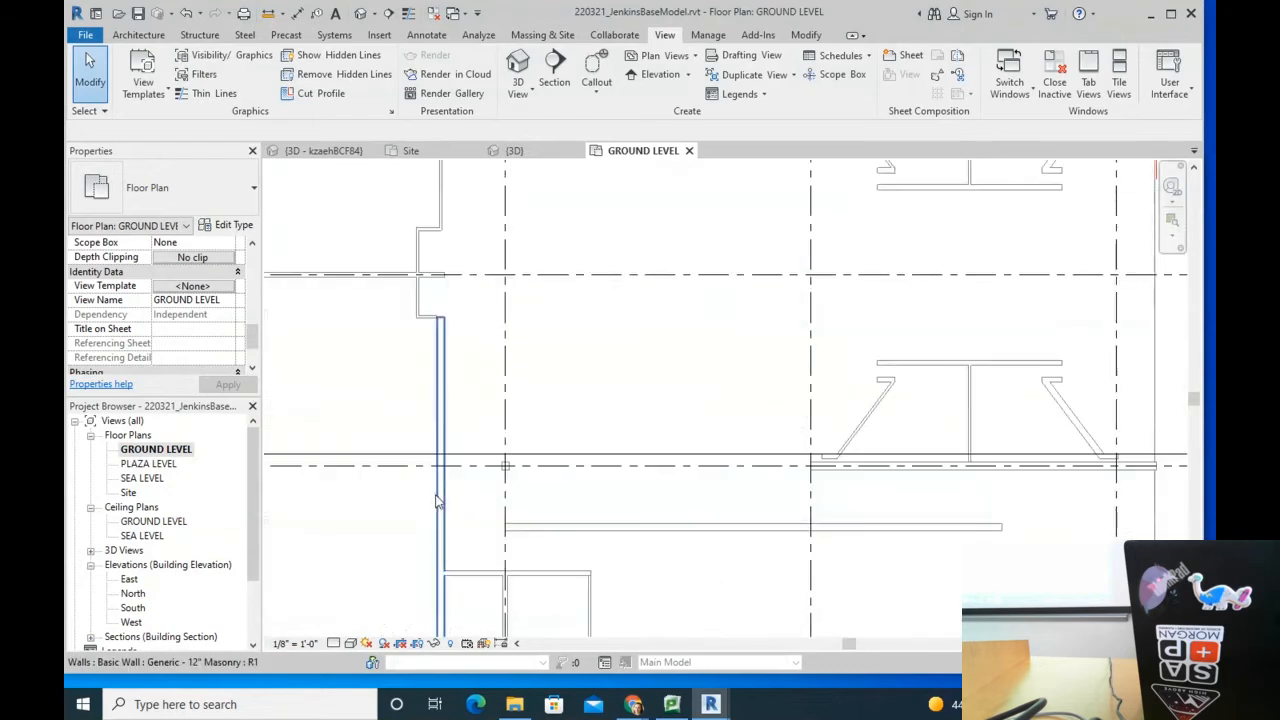
{"action": "scroll", "coordinate": [448, 338], "scroll_direction": "down", "scroll_amount": 3}
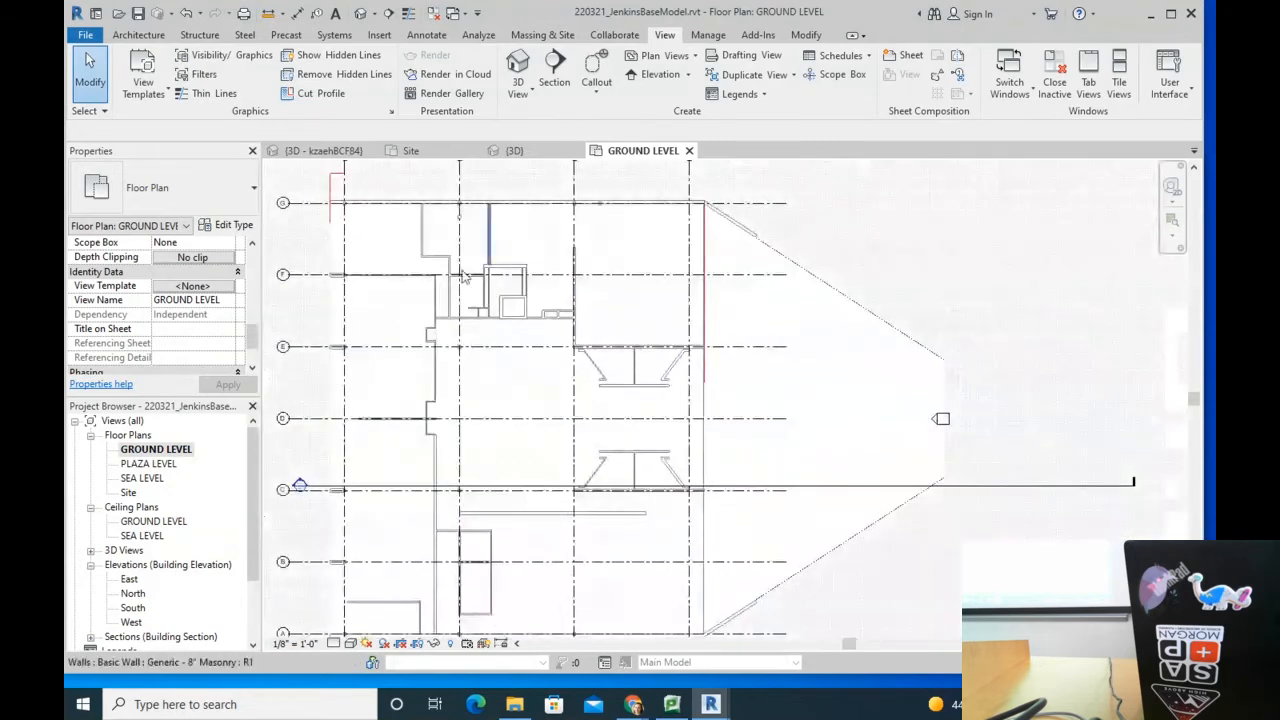
{"action": "scroll", "coordinate": [485, 299], "scroll_direction": "up", "scroll_amount": 4}
{"action": "middle_click_drag", "start_coordinate": [537, 311], "coordinate": [623, 354]}
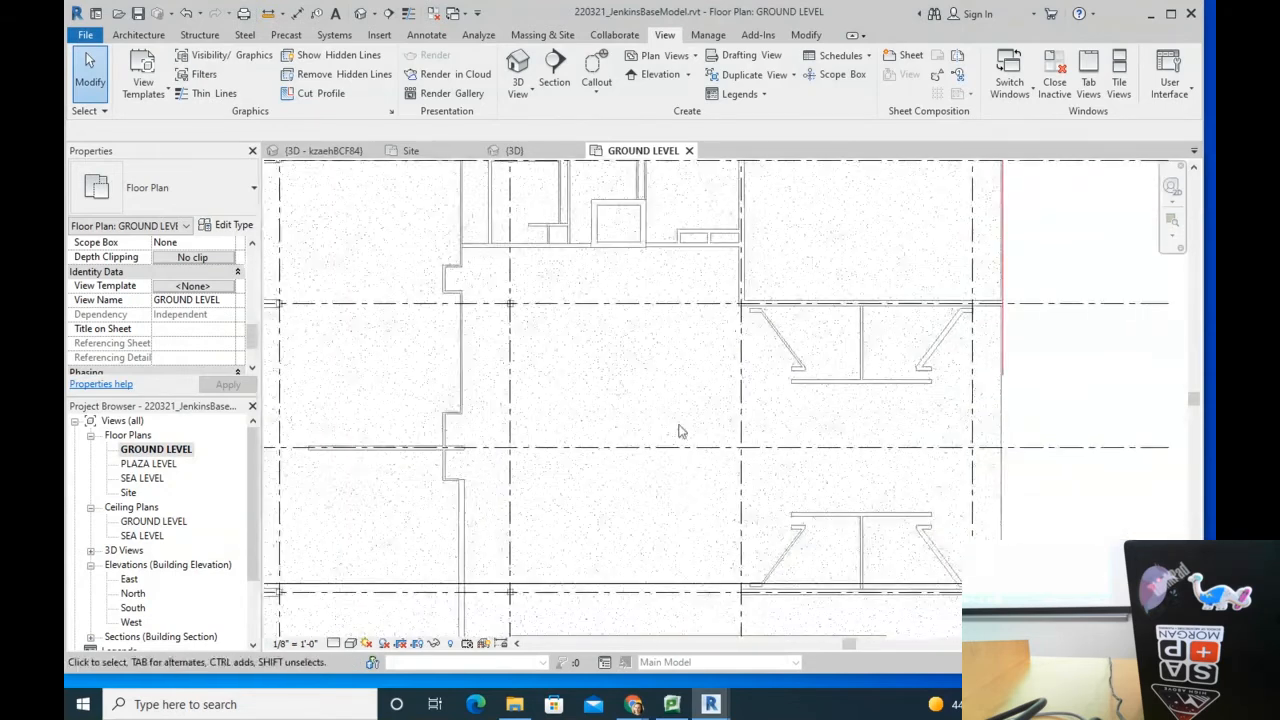
{"action": "scroll", "coordinate": [632, 304], "scroll_direction": "down", "scroll_amount": 2}
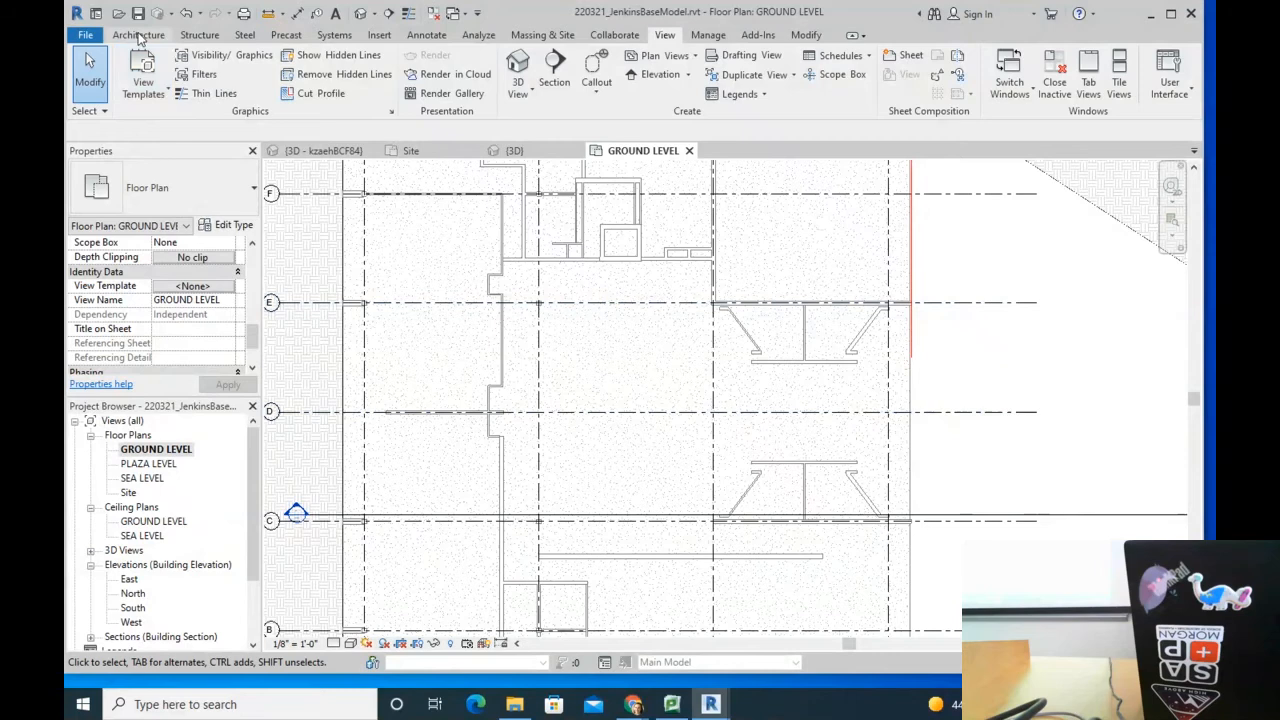
Step: Draw a circular Curtain Wall 1 on grid D with a 26' 0" radius
{"action": "left_click", "coordinate": [140, 37]}
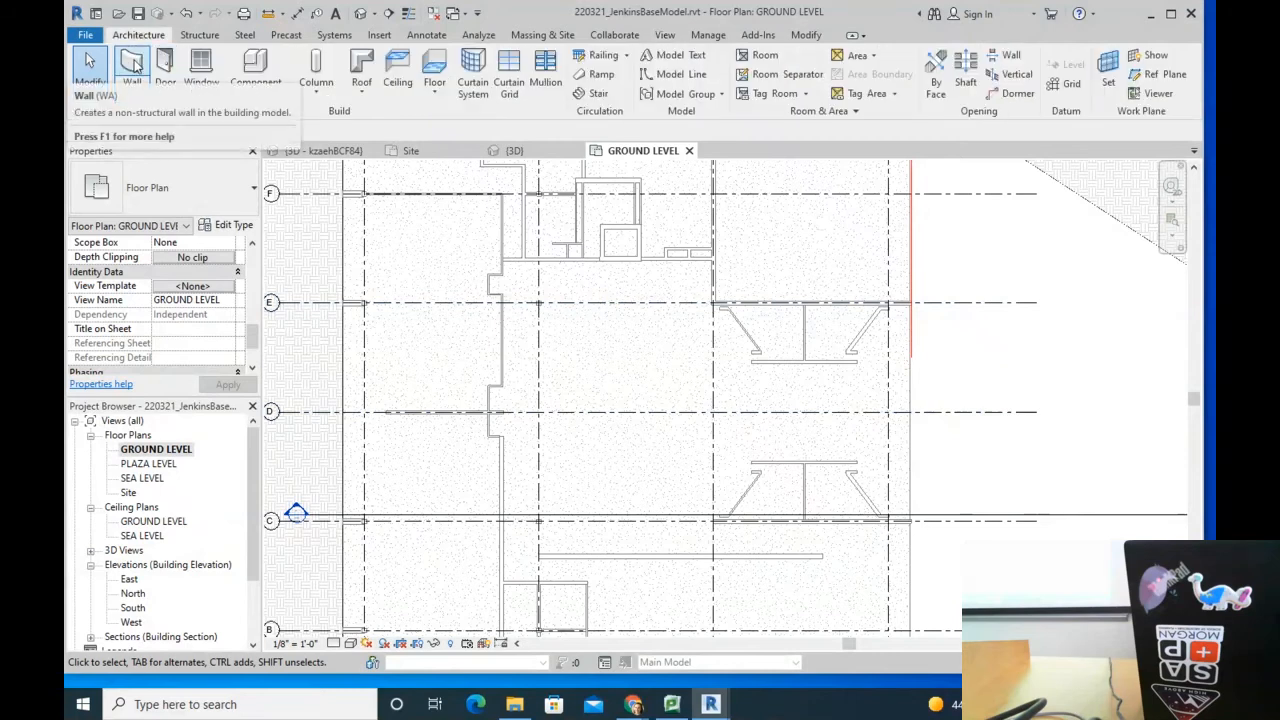
{"action": "left_click", "coordinate": [133, 66]}
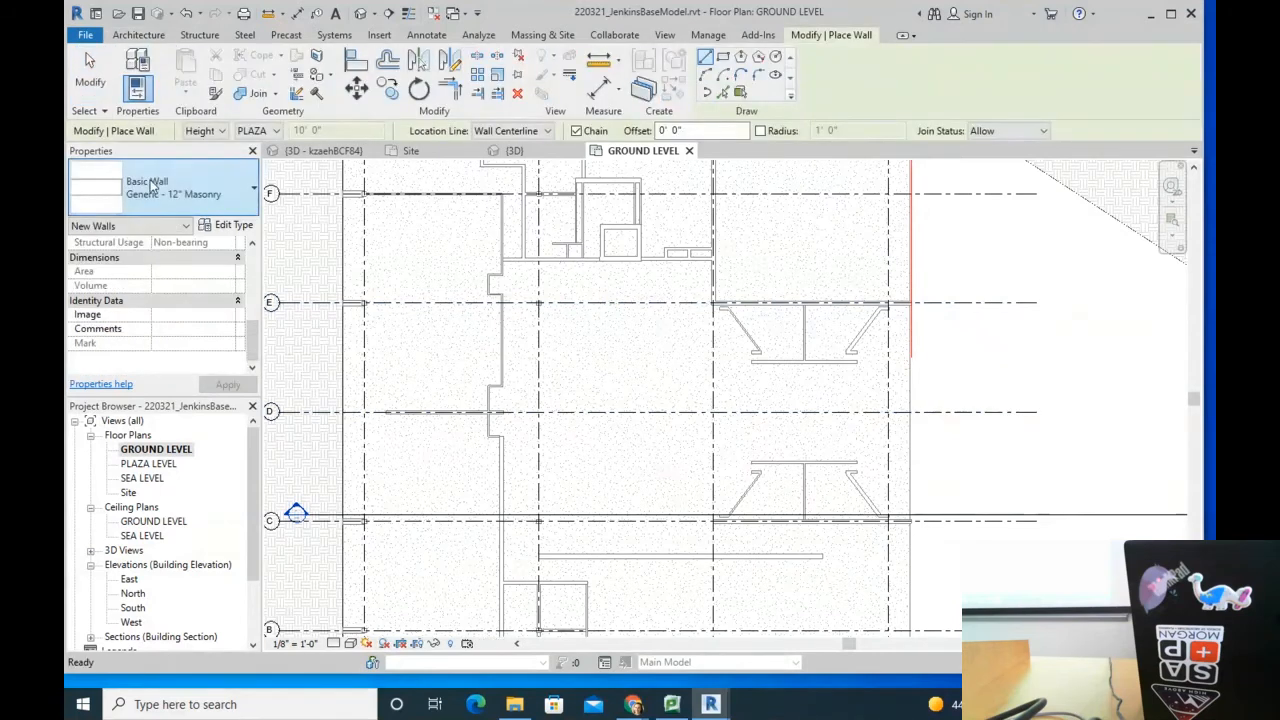
{"action": "left_click", "coordinate": [154, 187]}
{"action": "left_click_drag", "start_coordinate": [271, 362], "coordinate": [272, 412]}
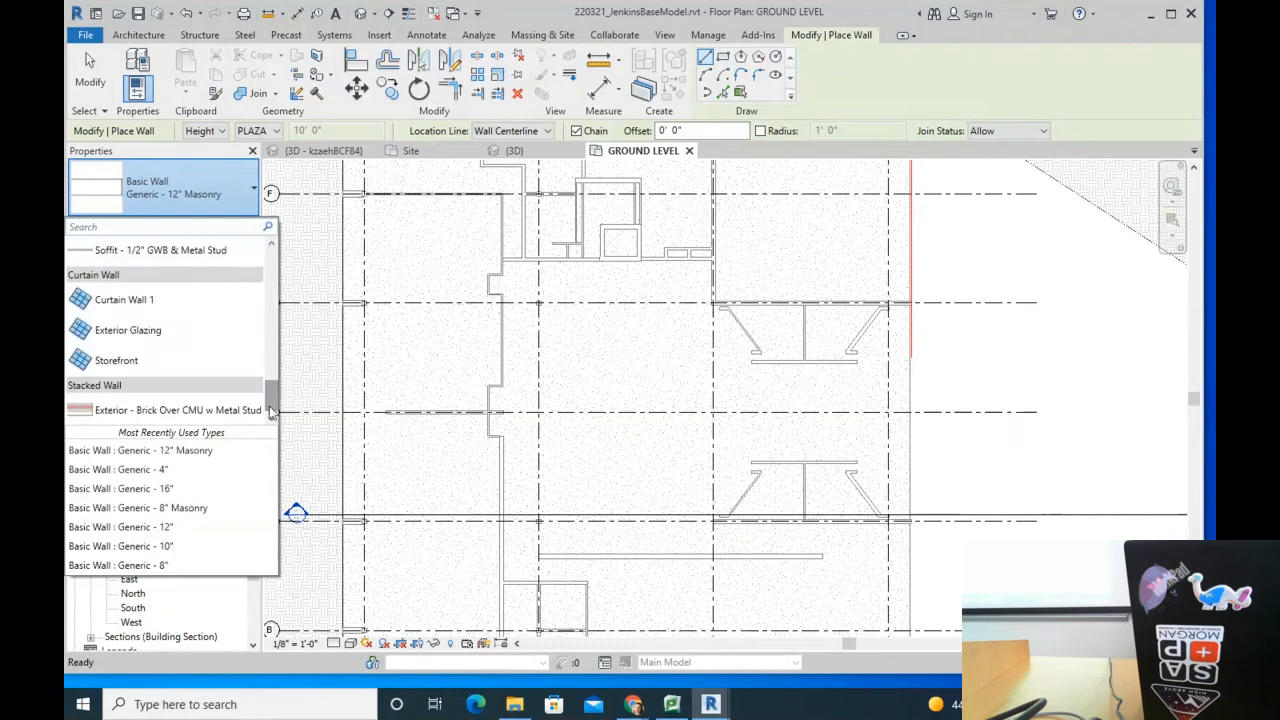
{"action": "left_click", "coordinate": [137, 302]}
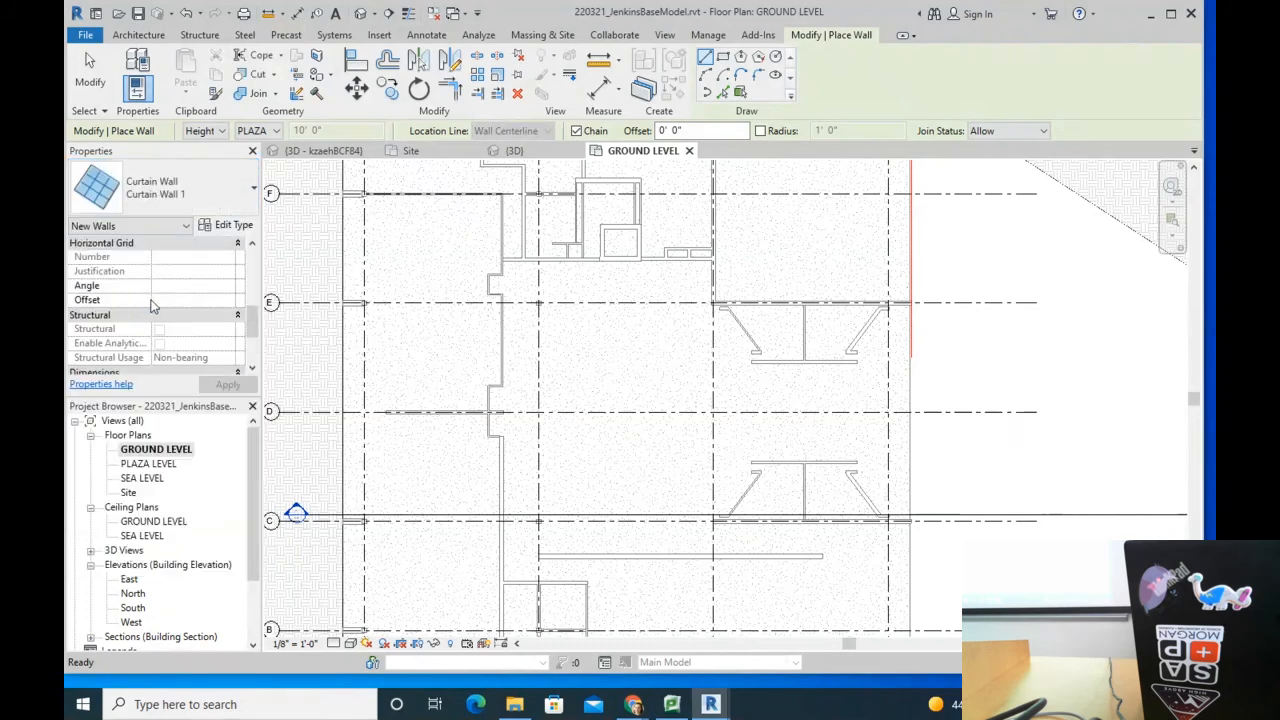
{"action": "left_click", "coordinate": [776, 57]}
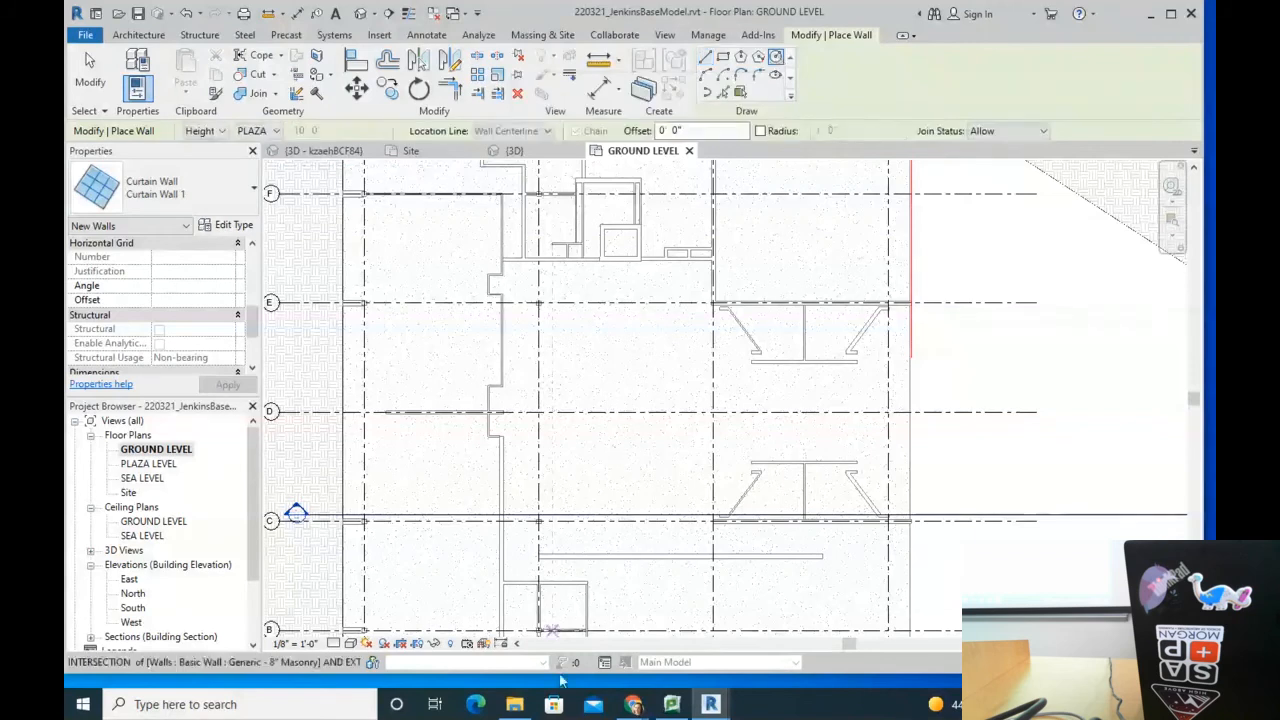
{"action": "left_click", "coordinate": [711, 411]}
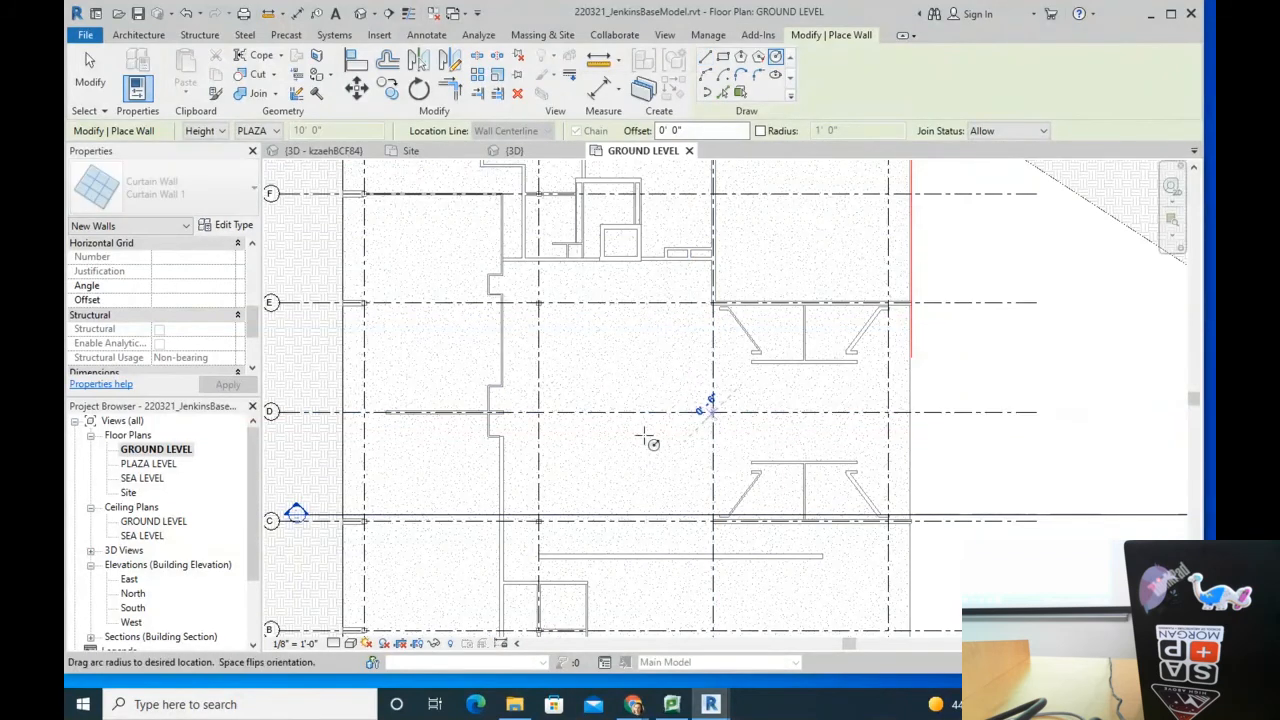
{"action": "left_click", "coordinate": [601, 411]}
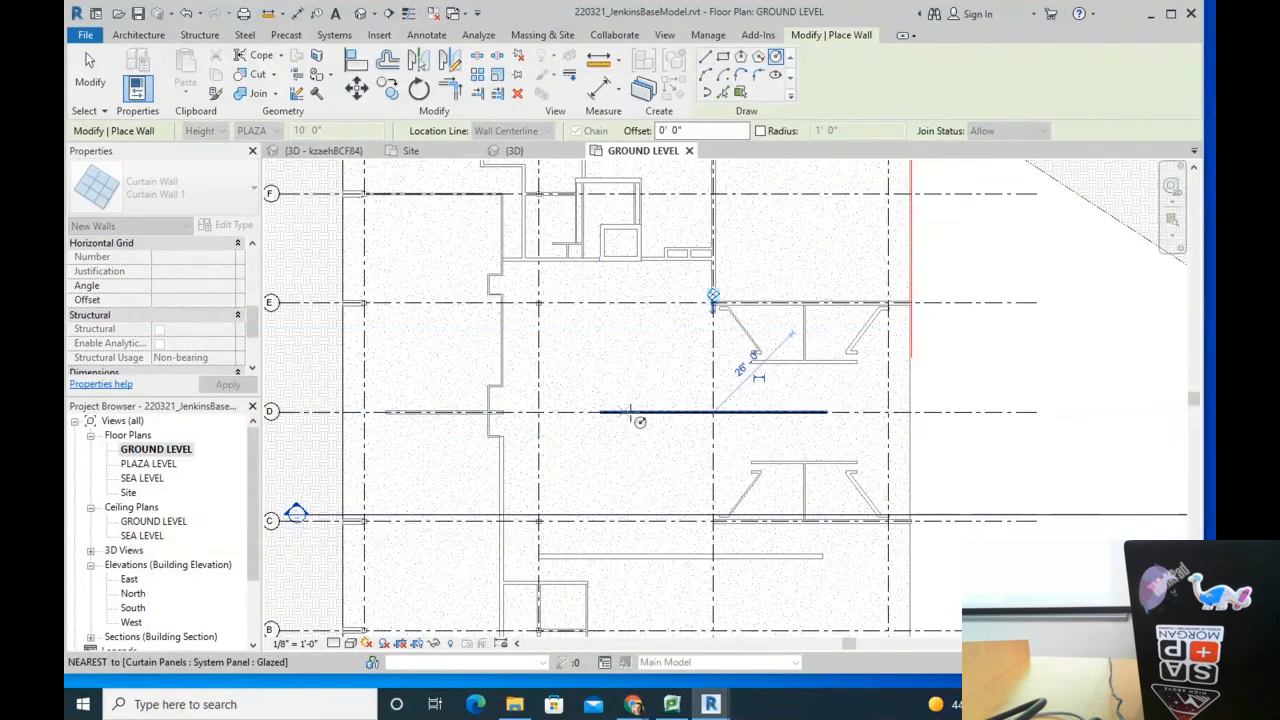
Step: Finish wall placement and select the new arc curtain wall
{"action": "scroll", "coordinate": [700, 410], "scroll_direction": "up", "scroll_amount": 5}
{"action": "scroll", "coordinate": [636, 390], "scroll_direction": "down", "scroll_amount": 2}
{"action": "key", "text": "Escape"}
{"action": "key", "text": "Escape"}
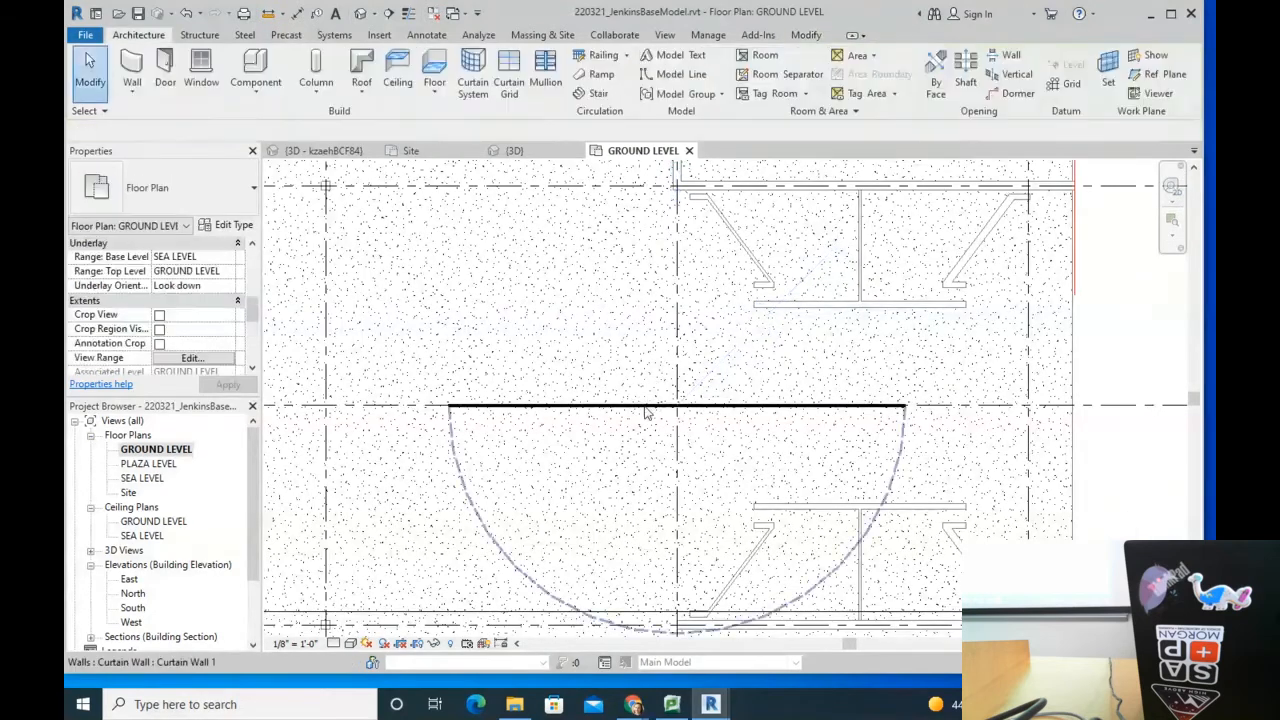
{"action": "left_click", "coordinate": [646, 407]}
{"action": "scroll", "coordinate": [646, 408], "scroll_direction": "down", "scroll_amount": 2}
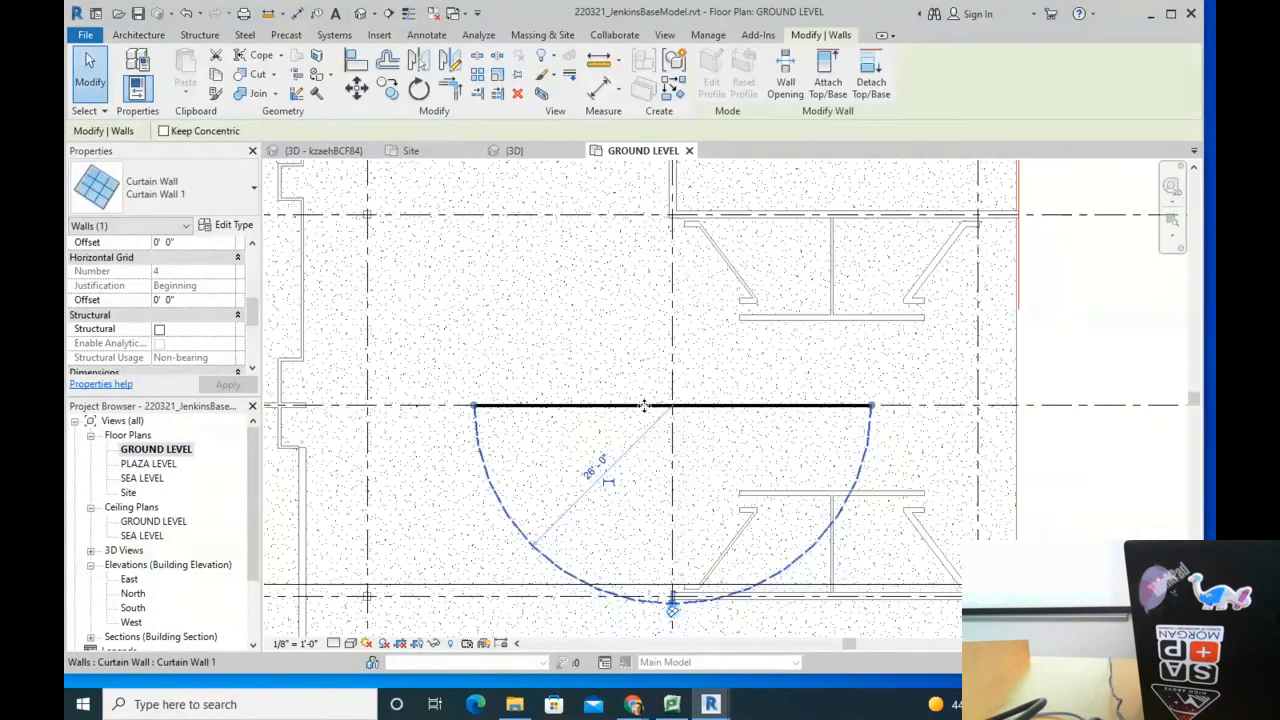
{"action": "scroll", "coordinate": [645, 406], "scroll_direction": "up", "scroll_amount": 3}
{"action": "scroll", "coordinate": [645, 406], "scroll_direction": "up", "scroll_amount": 4}
{"action": "scroll", "coordinate": [664, 398], "scroll_direction": "down", "scroll_amount": 5}
Step: Delete the arc curtain wall on grid D
{"action": "left_click", "coordinate": [567, 450]}
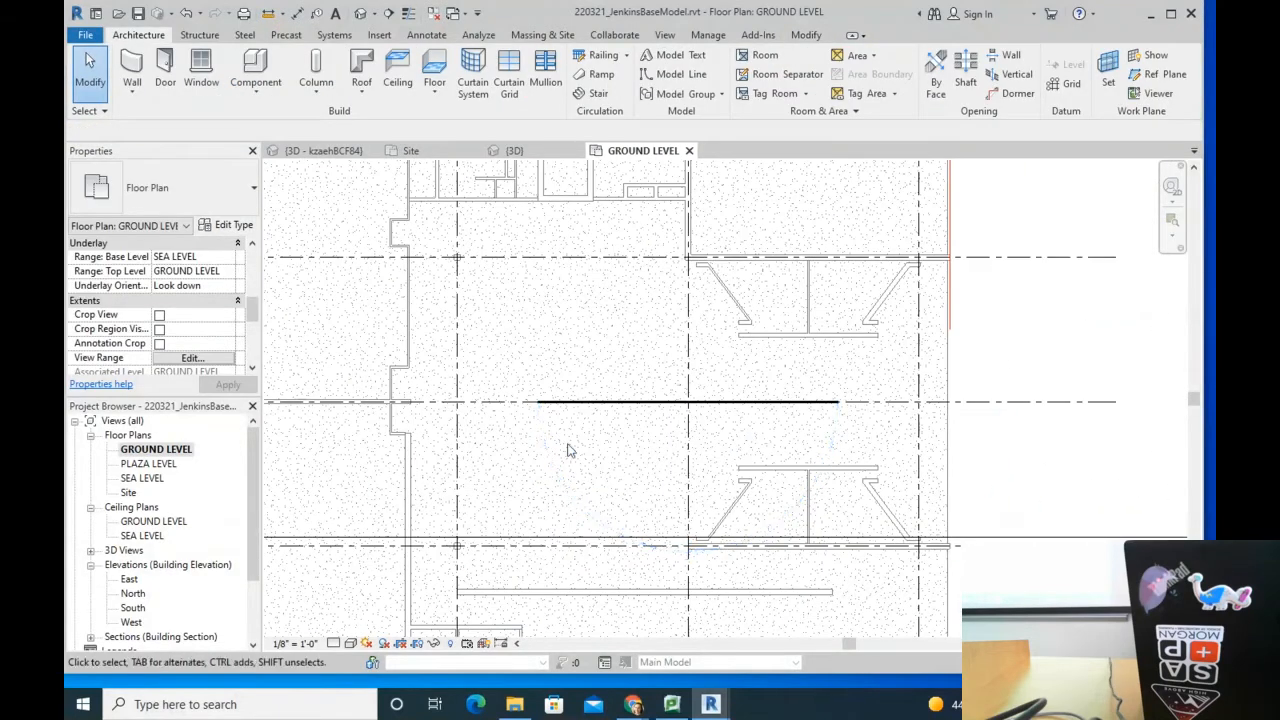
{"action": "left_click", "coordinate": [556, 473]}
{"action": "key", "text": "Escape"}
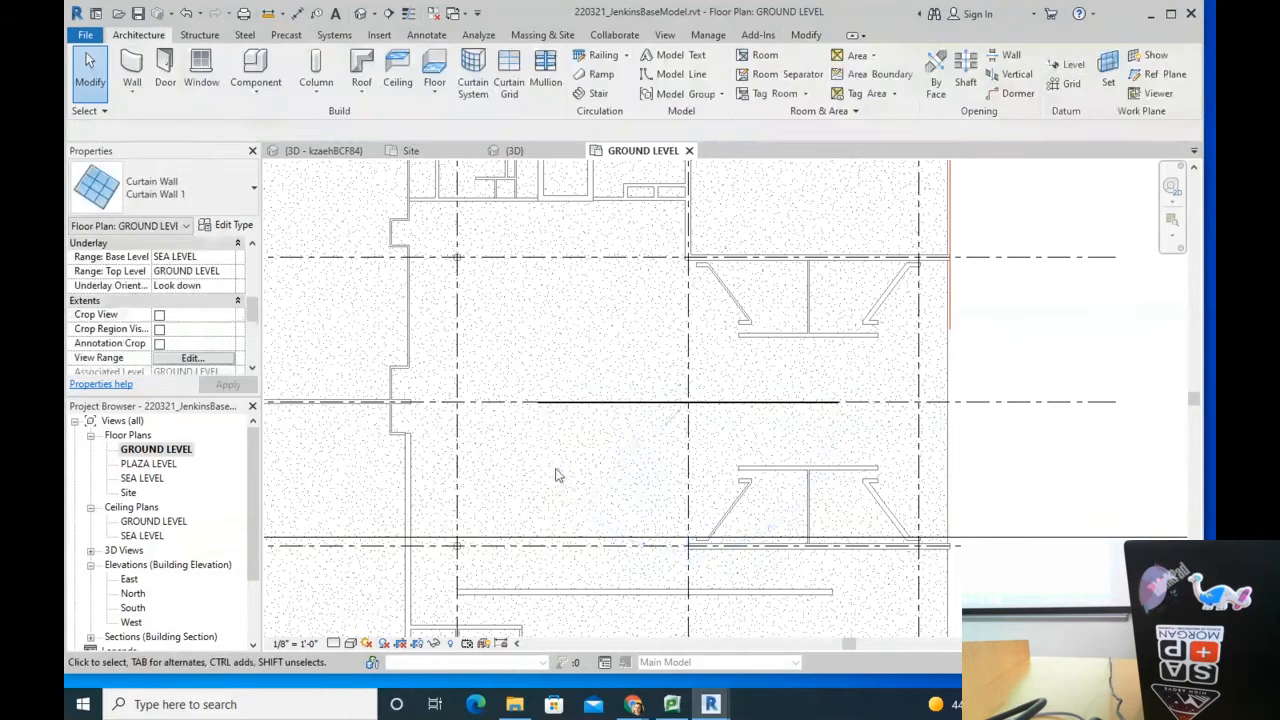
{"action": "left_click", "coordinate": [617, 405]}
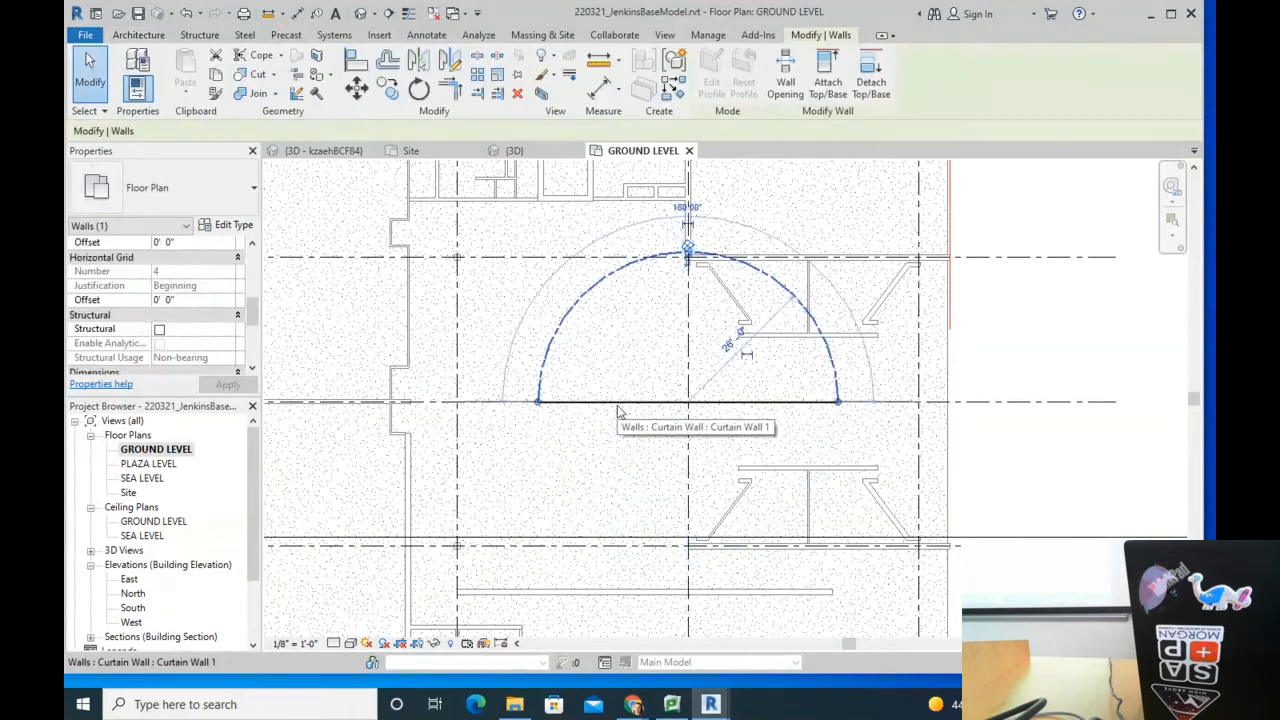
{"action": "key", "text": "Delete"}
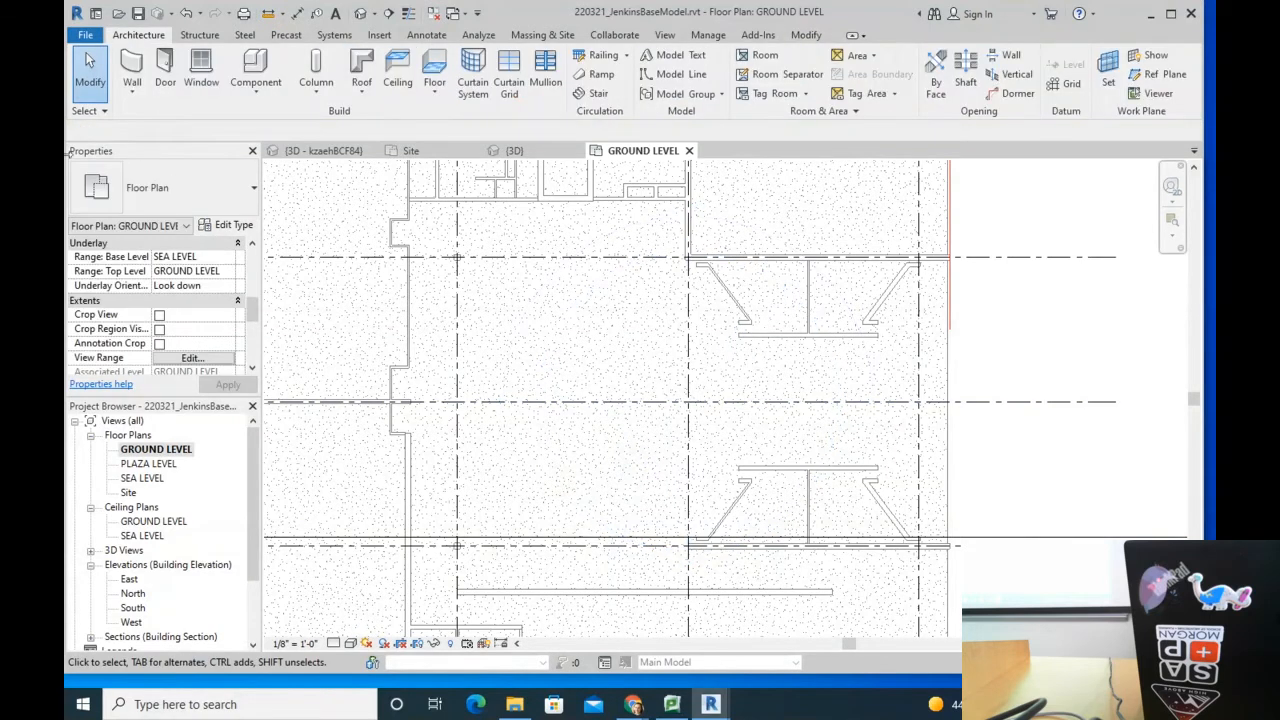
Step: Draw a circular Generic - 4" wall centred on grid D with a 19' 6" radius
{"action": "left_click", "coordinate": [133, 66]}
{"action": "left_click", "coordinate": [149, 205]}
{"action": "scroll", "coordinate": [165, 368], "scroll_direction": "down", "scroll_amount": 5}
{"action": "scroll", "coordinate": [165, 368], "scroll_direction": "up", "scroll_amount": 5}
{"action": "left_click", "coordinate": [160, 277]}
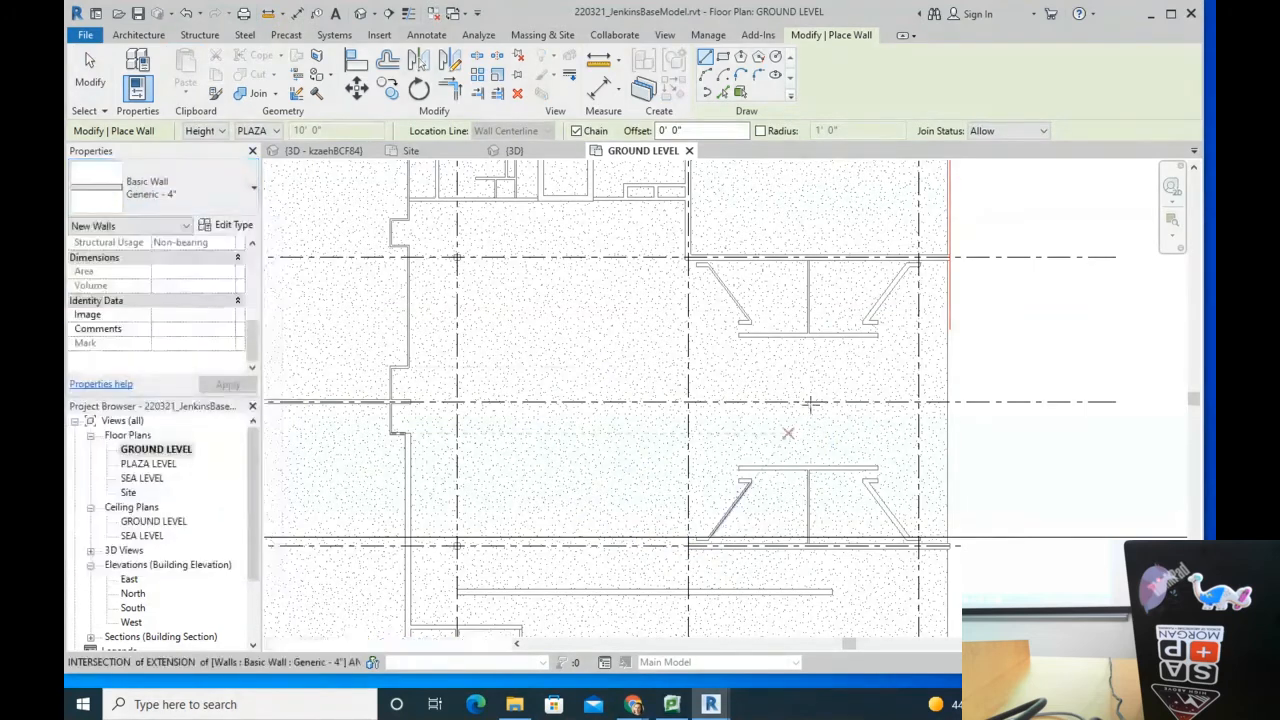
{"action": "left_click", "coordinate": [775, 56]}
{"action": "left_click", "coordinate": [613, 403]}
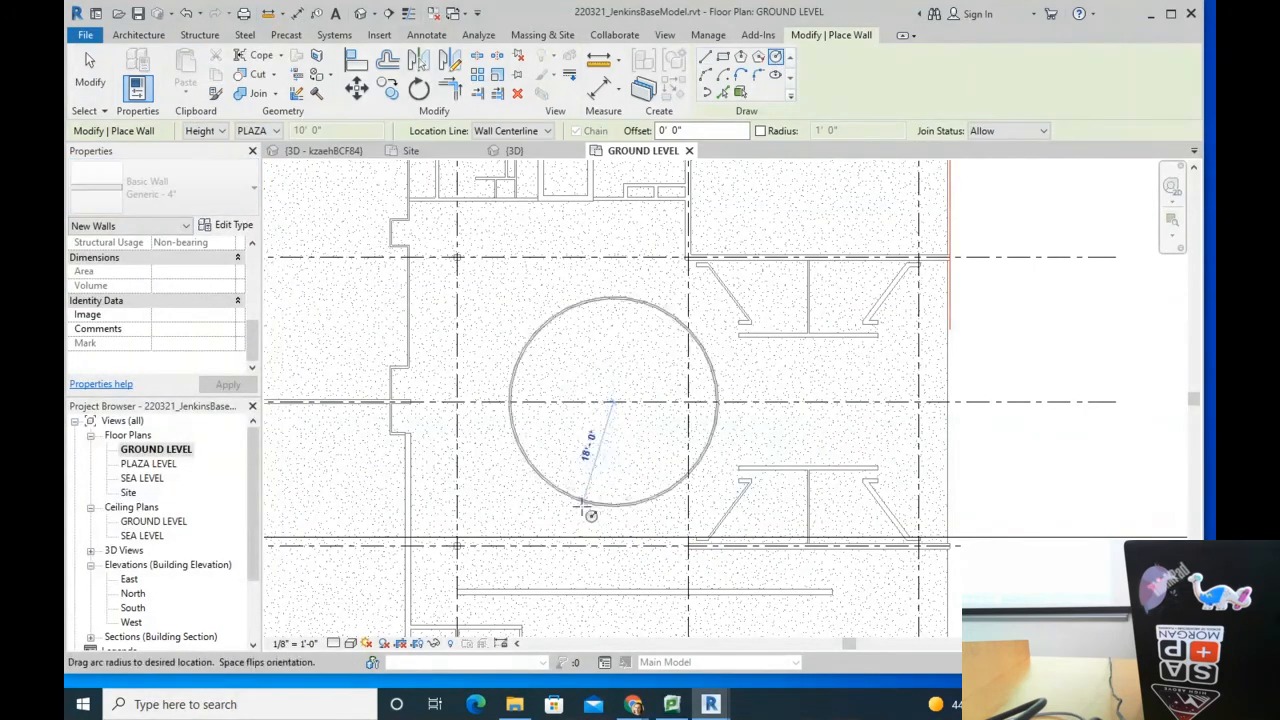
{"action": "key", "text": "Escape"}
{"action": "left_click", "coordinate": [507, 376]}
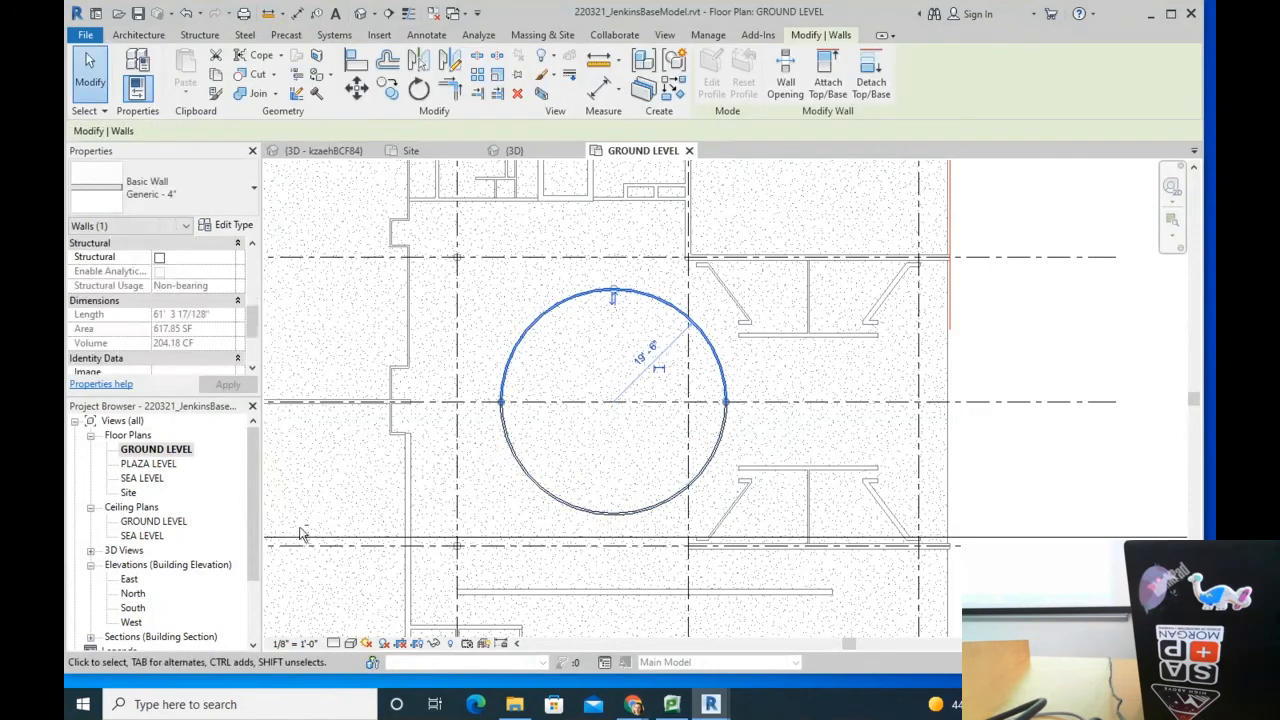
{"action": "left_click", "coordinate": [255, 358]}
{"action": "left_click", "coordinate": [586, 491]}
{"action": "scroll", "coordinate": [409, 472], "scroll_direction": "up", "scroll_amount": 5}
Step: Set the GROUND LEVEL phase filter to Show Previous + New, keeping phase New Construction
{"action": "left_click_drag", "start_coordinate": [255, 322], "coordinate": [252, 350]}
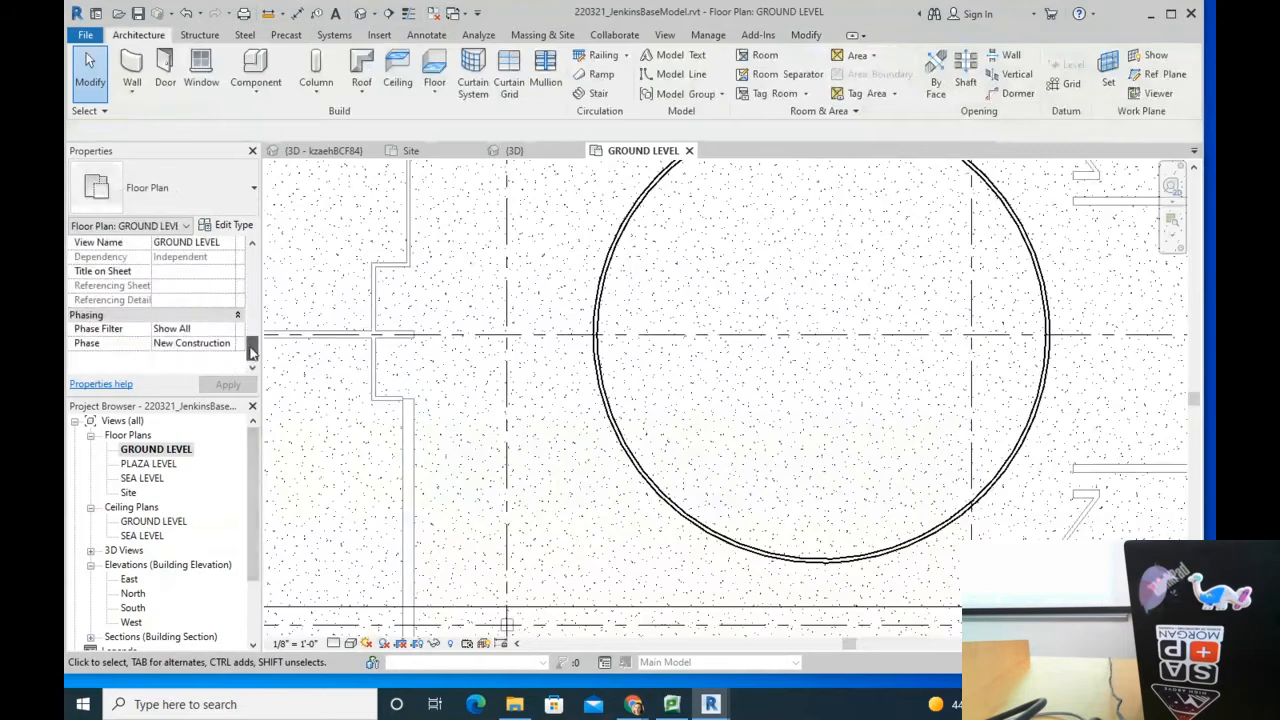
{"action": "left_click", "coordinate": [230, 330]}
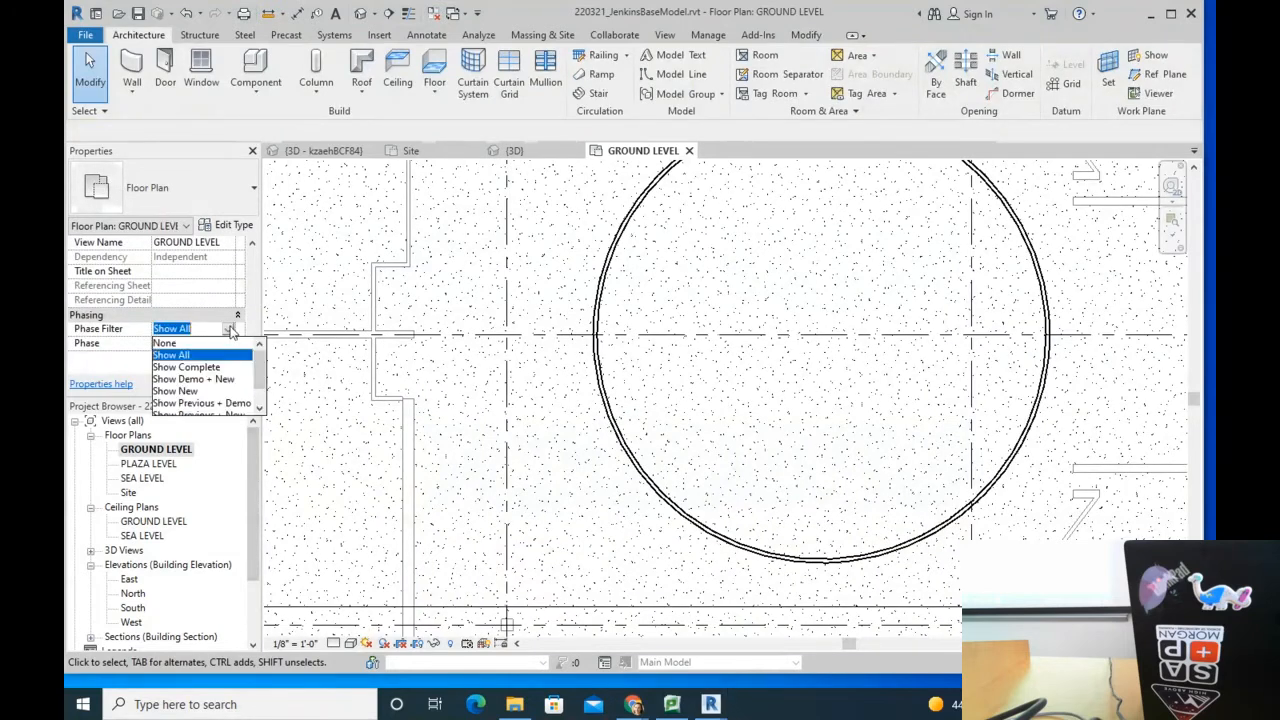
{"action": "scroll", "coordinate": [263, 379], "scroll_direction": "down", "scroll_amount": 2}
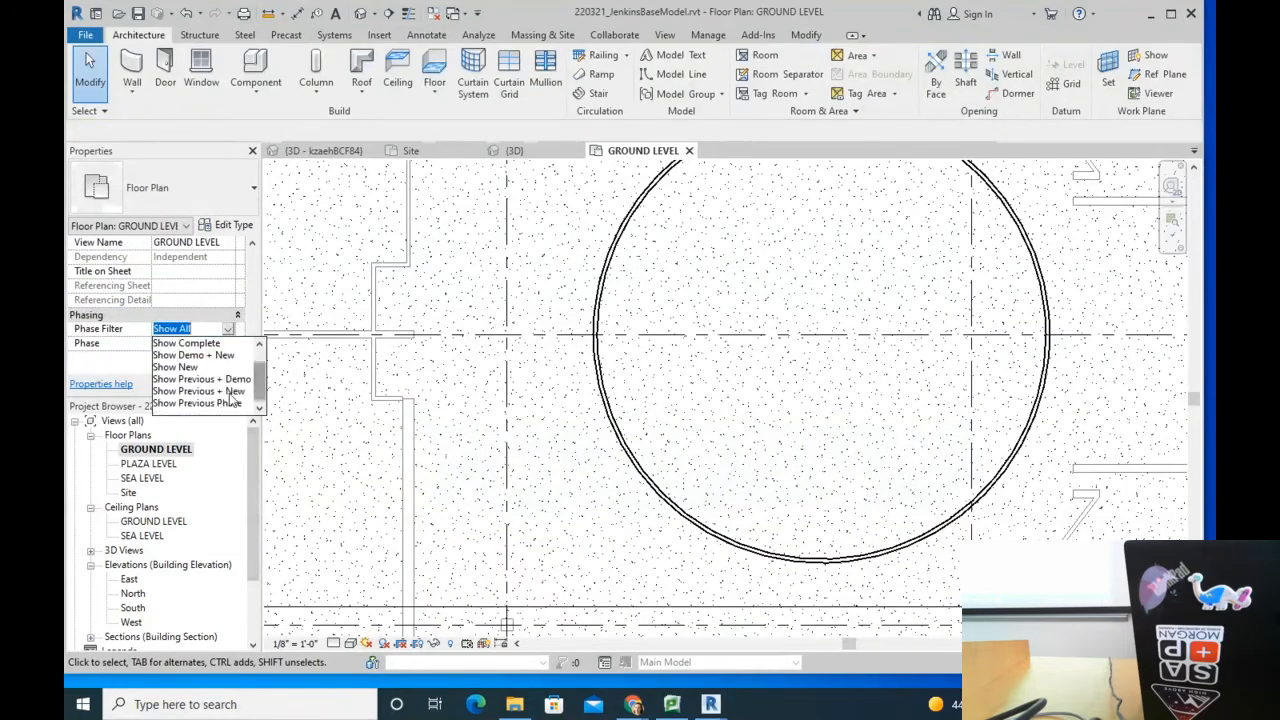
{"action": "left_click", "coordinate": [238, 393]}
{"action": "left_click", "coordinate": [229, 344]}
{"action": "left_click", "coordinate": [229, 345]}
{"action": "left_click", "coordinate": [224, 329]}
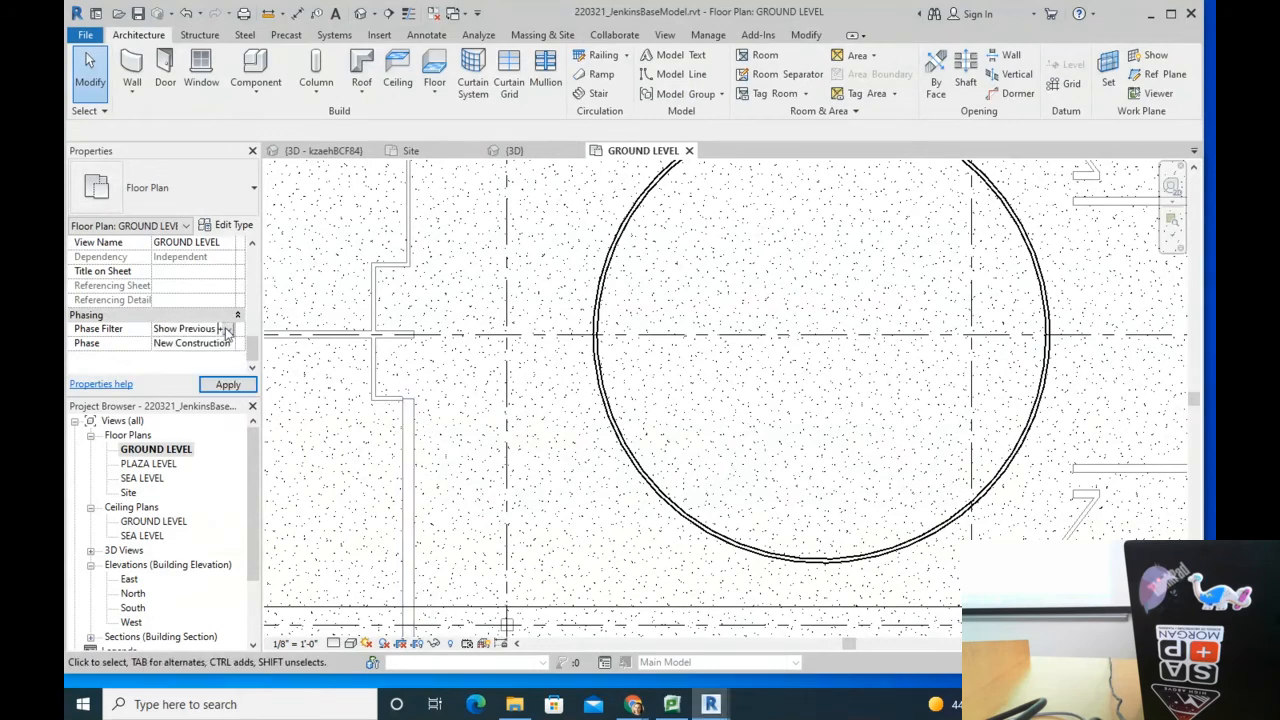
{"action": "left_click", "coordinate": [228, 329]}
{"action": "left_click", "coordinate": [217, 392]}
{"action": "scroll", "coordinate": [583, 477], "scroll_direction": "down", "scroll_amount": 2}
{"action": "scroll", "coordinate": [603, 486], "scroll_direction": "up", "scroll_amount": 4}
{"action": "middle_click_drag", "start_coordinate": [385, 415], "coordinate": [858, 449]}
{"action": "scroll", "coordinate": [678, 350], "scroll_direction": "up", "scroll_amount": 3}
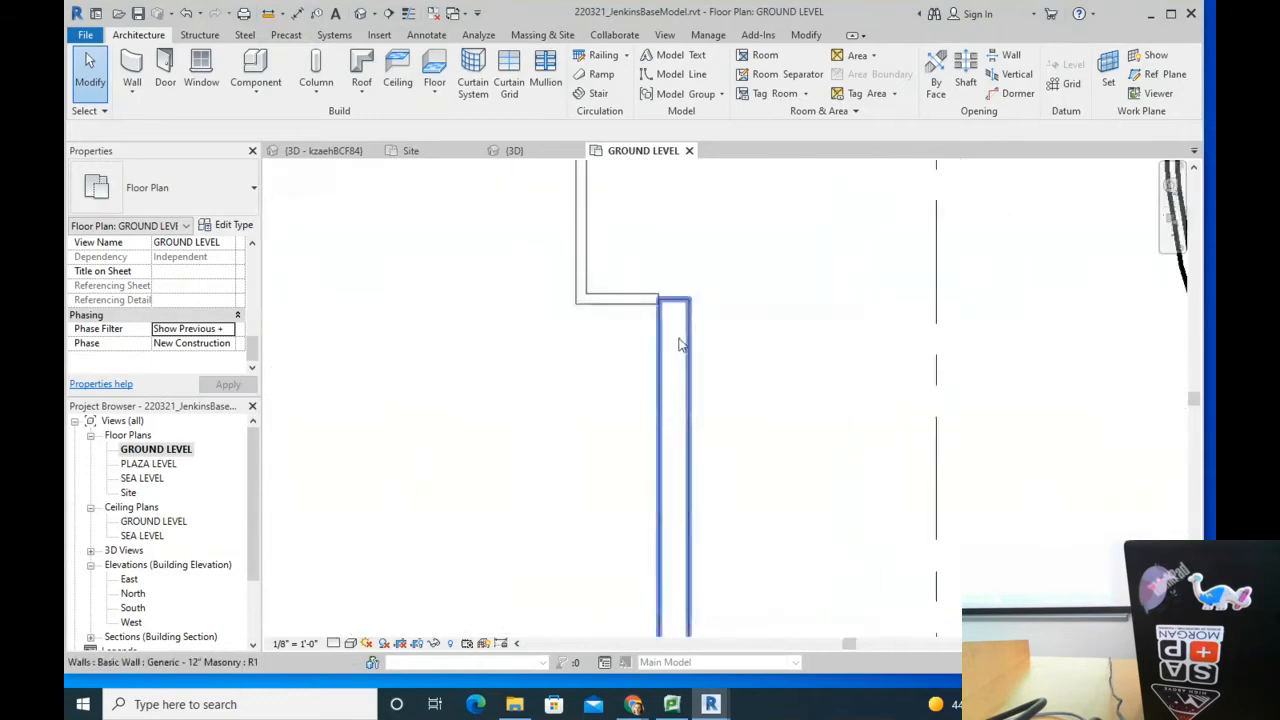
{"action": "scroll", "coordinate": [634, 284], "scroll_direction": "up", "scroll_amount": 2}
Step: Select the 12" masonry wall to verify its Phase Created is Existing
{"action": "left_click", "coordinate": [642, 308]}
{"action": "left_click", "coordinate": [725, 317]}
{"action": "scroll", "coordinate": [540, 392], "scroll_direction": "down", "scroll_amount": 5}
{"action": "middle_click_drag", "start_coordinate": [831, 366], "coordinate": [483, 366]}
{"action": "scroll", "coordinate": [570, 408], "scroll_direction": "down", "scroll_amount": 1}
{"action": "scroll", "coordinate": [590, 398], "scroll_direction": "up", "scroll_amount": 3}
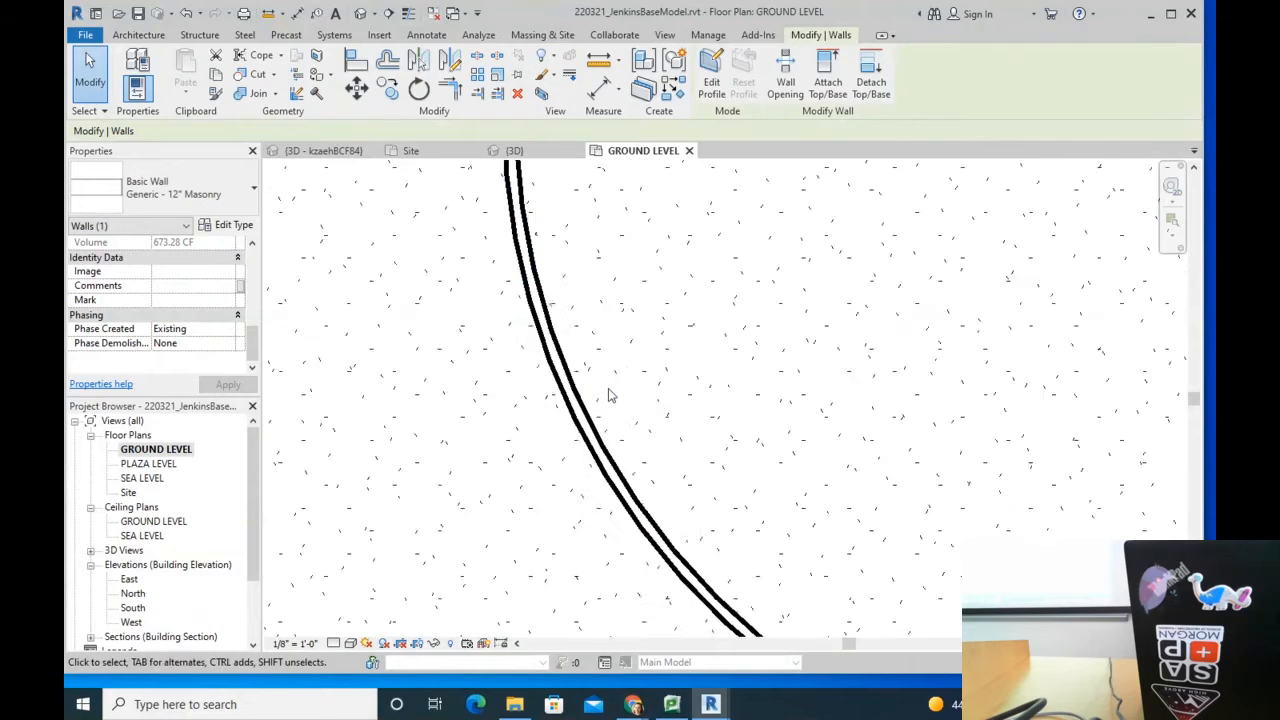
{"action": "scroll", "coordinate": [610, 390], "scroll_direction": "down", "scroll_amount": 4}
{"action": "scroll", "coordinate": [612, 386], "scroll_direction": "down", "scroll_amount": 3}
{"action": "scroll", "coordinate": [897, 411], "scroll_direction": "up", "scroll_amount": 2}
Step: Pan the plan to the interior walls, top wall and grid bubbles 1–4
{"action": "middle_click_drag", "start_coordinate": [897, 402], "coordinate": [812, 388]}
{"action": "scroll", "coordinate": [785, 569], "scroll_direction": "up", "scroll_amount": 2}
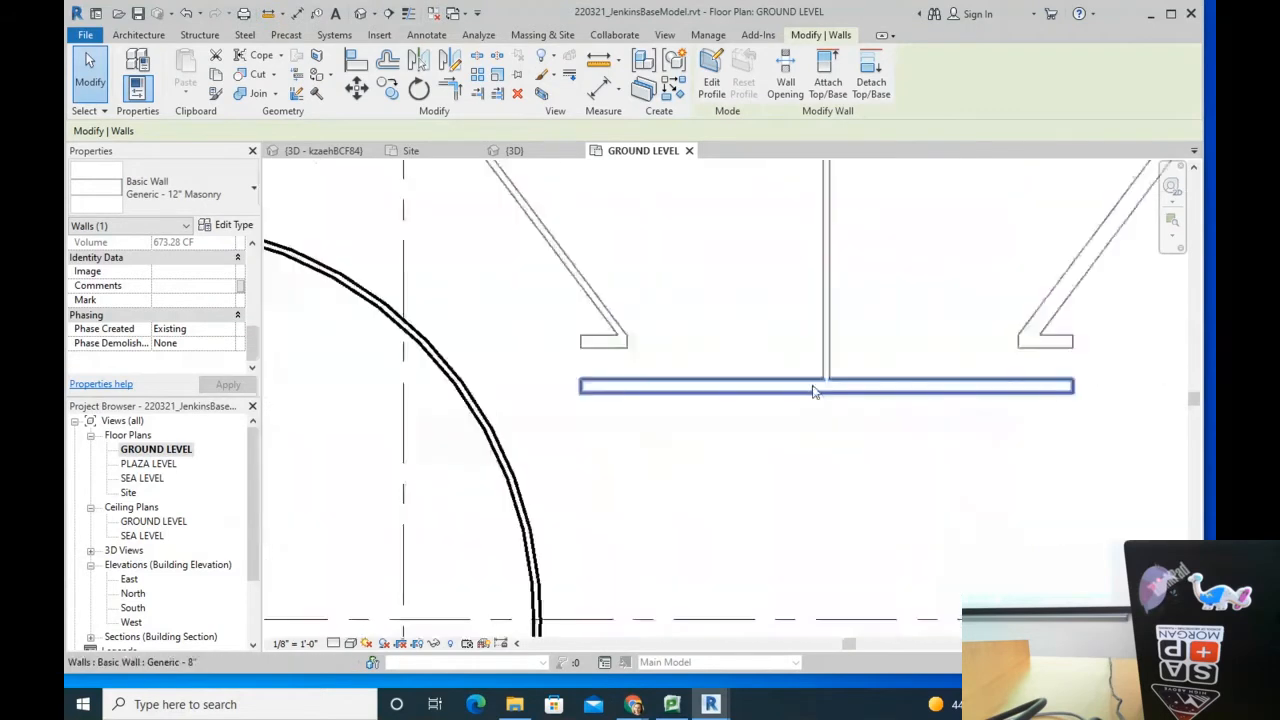
{"action": "scroll", "coordinate": [798, 403], "scroll_direction": "down", "scroll_amount": 3}
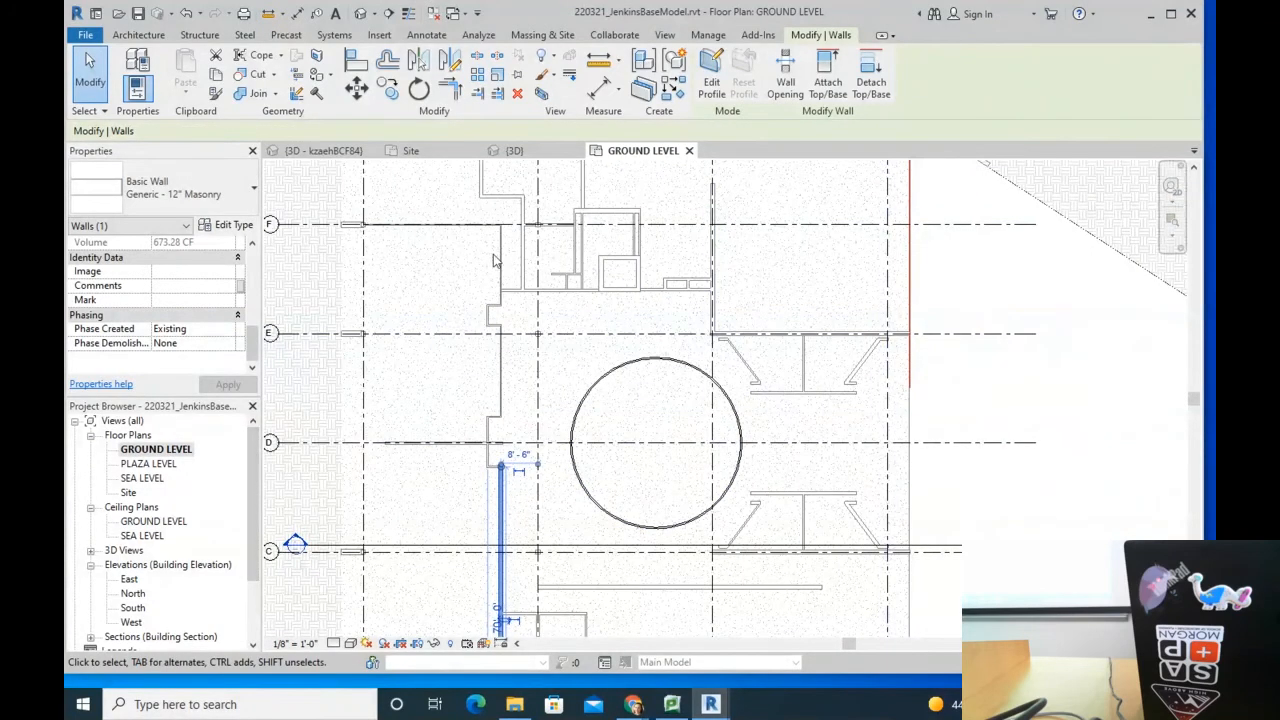
{"action": "middle_click_drag", "start_coordinate": [590, 238], "coordinate": [532, 415]}
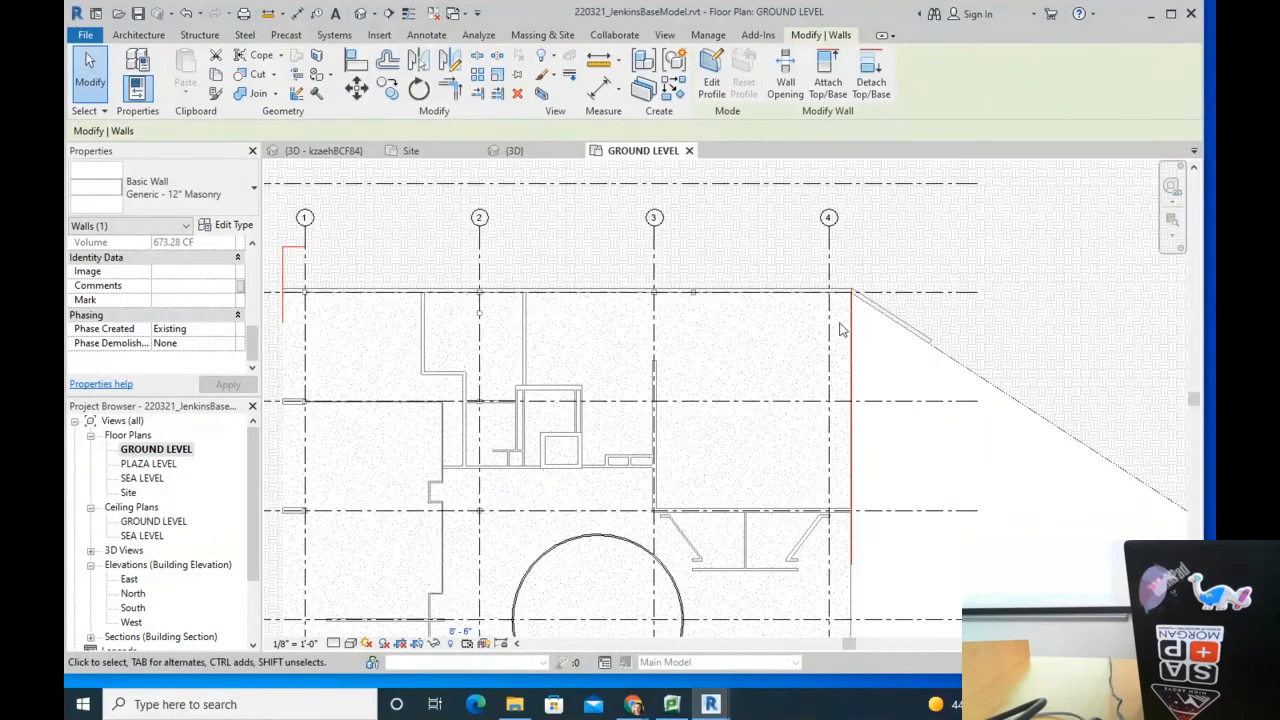
{"action": "scroll", "coordinate": [423, 424], "scroll_direction": "up", "scroll_amount": 2}
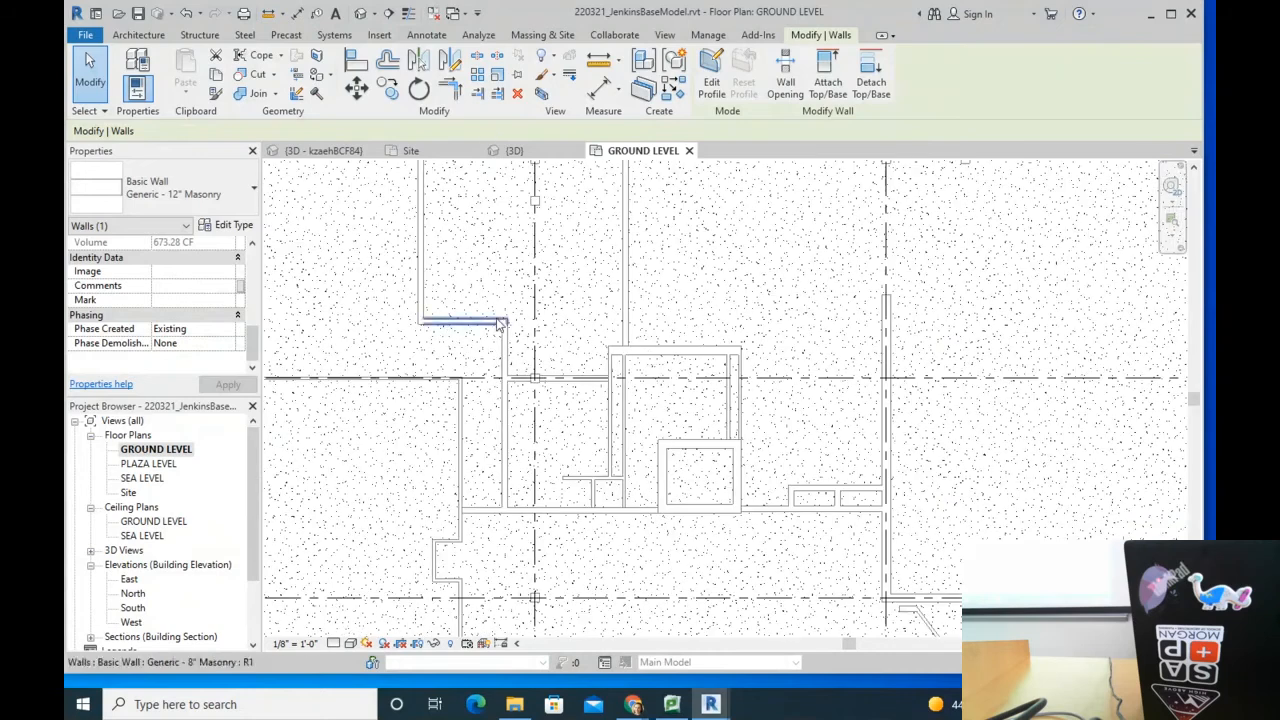
{"action": "middle_click_drag", "start_coordinate": [549, 200], "coordinate": [541, 350]}
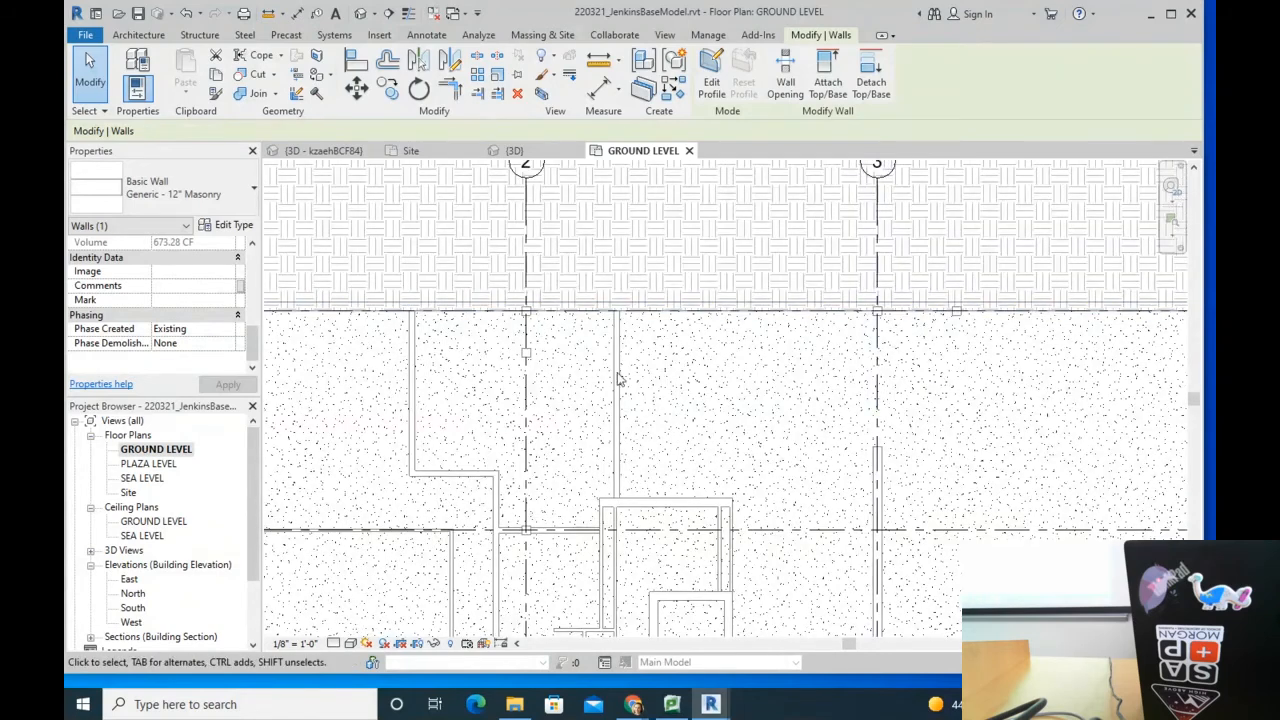
{"action": "scroll", "coordinate": [449, 300], "scroll_direction": "down", "scroll_amount": 5}
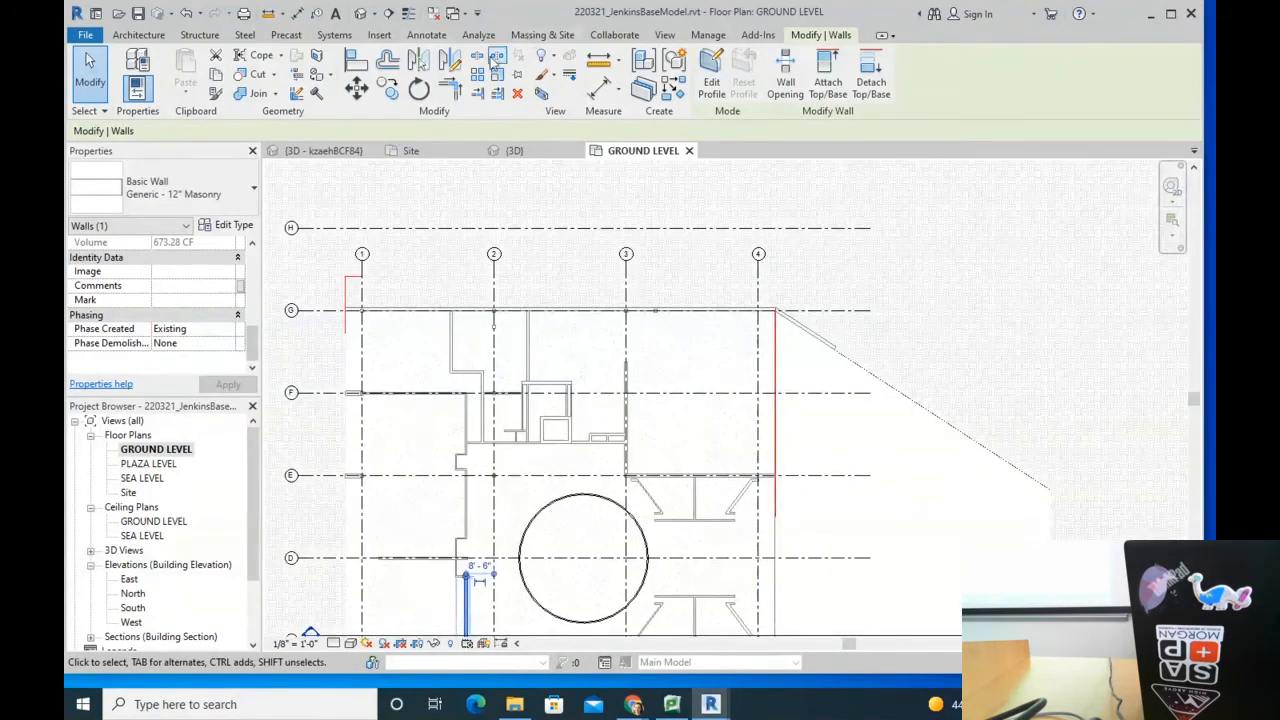
Step: Open the Graphic Overrides in Manage > Phases
{"action": "left_click", "coordinate": [708, 35]}
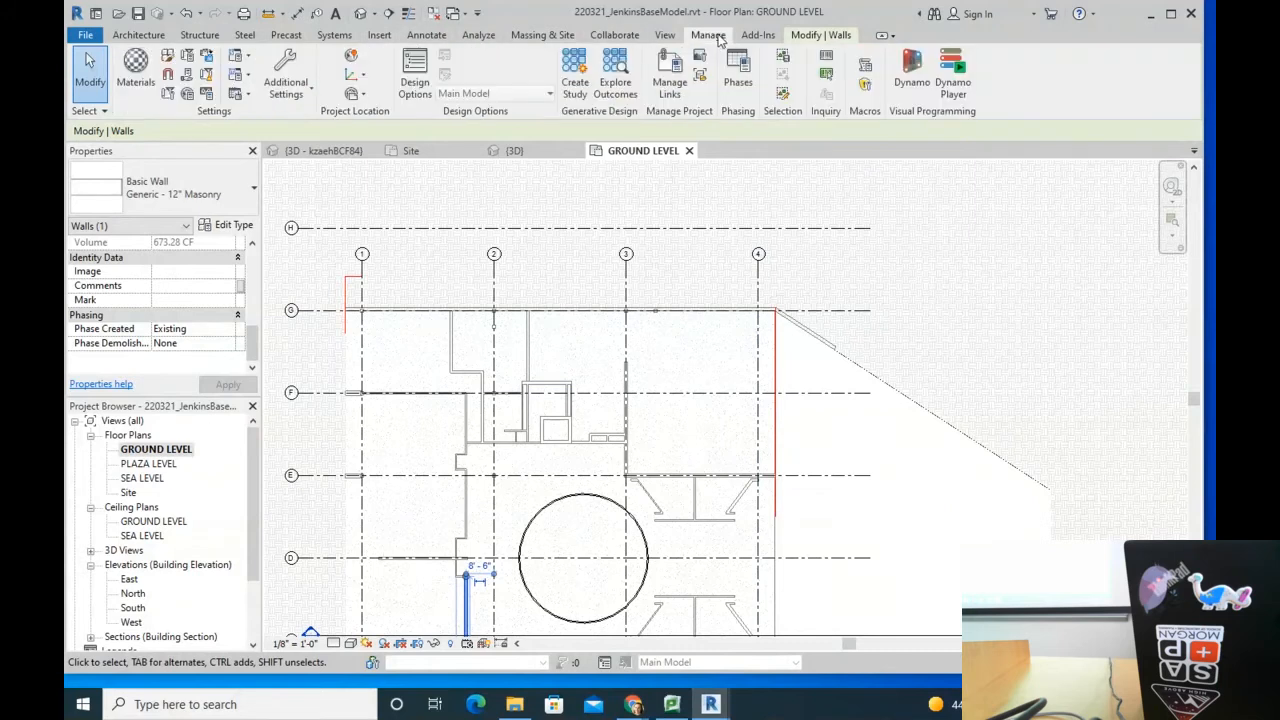
{"action": "left_click", "coordinate": [741, 88]}
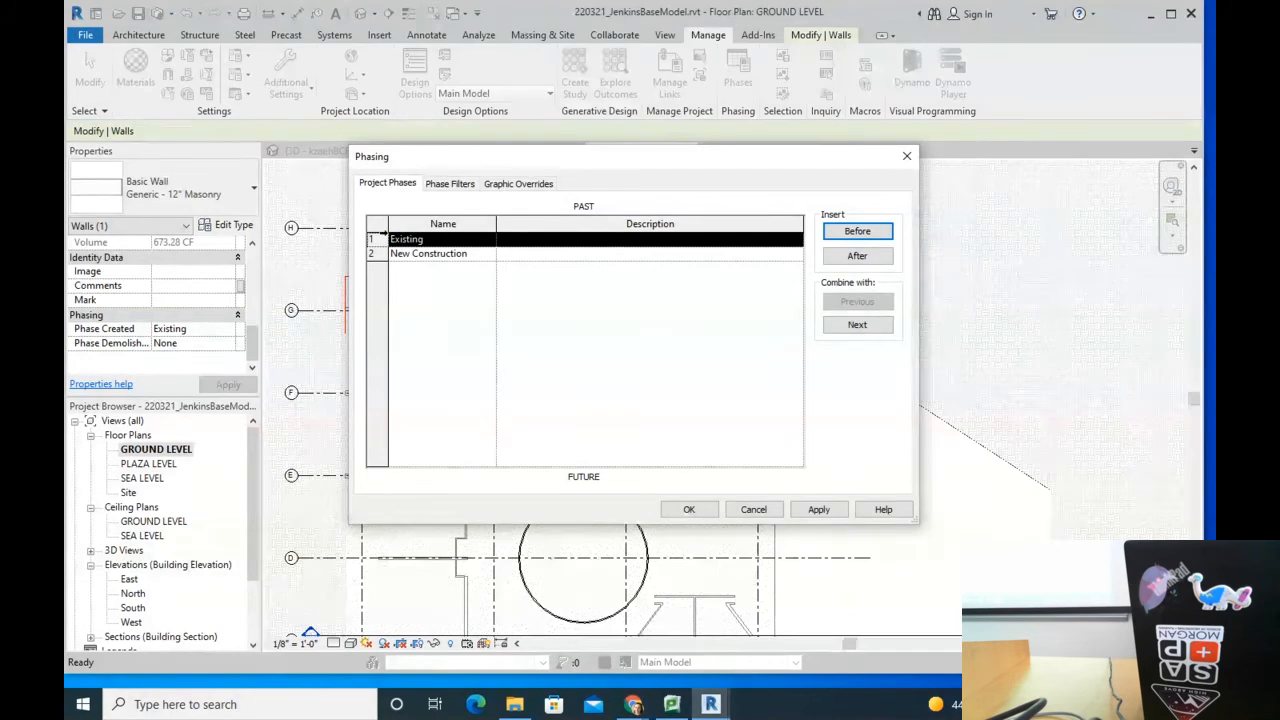
{"action": "left_click", "coordinate": [462, 185]}
{"action": "left_click", "coordinate": [518, 184]}
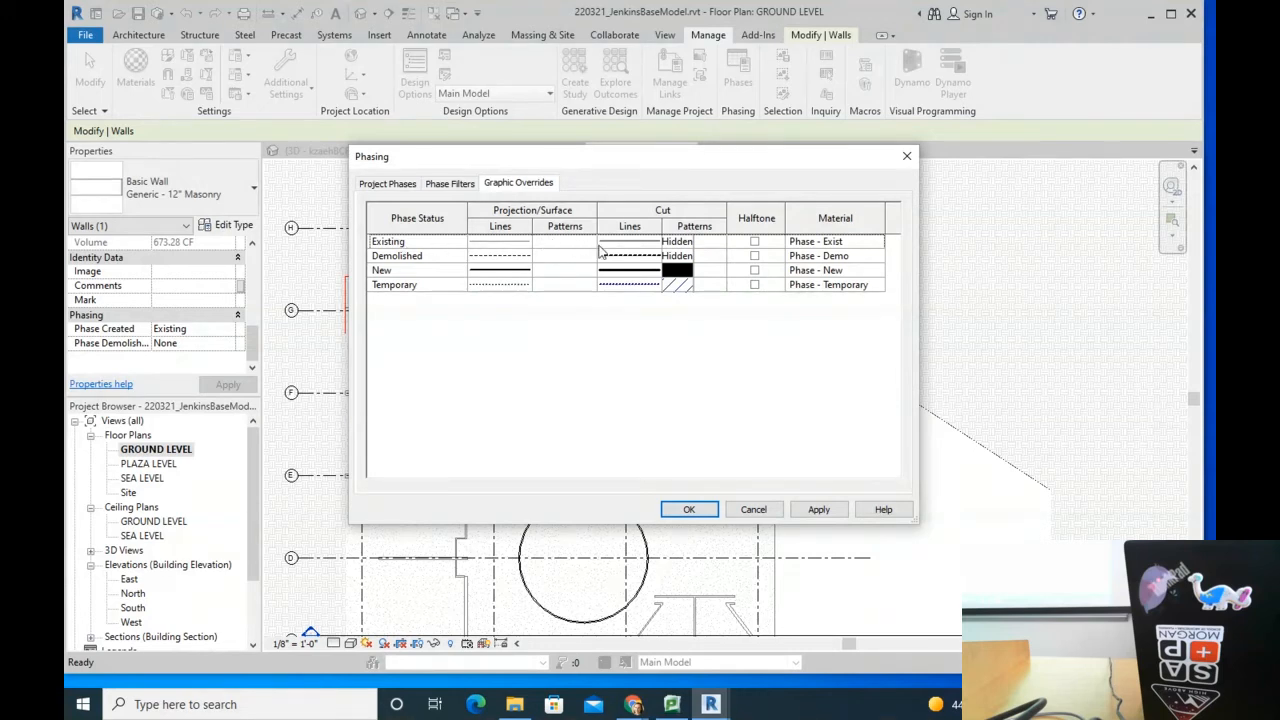
Step: Give the Existing phase a Solid fill projection pattern in grey RGB 128-128-128
{"action": "left_click", "coordinate": [563, 243]}
{"action": "left_click", "coordinate": [572, 241]}
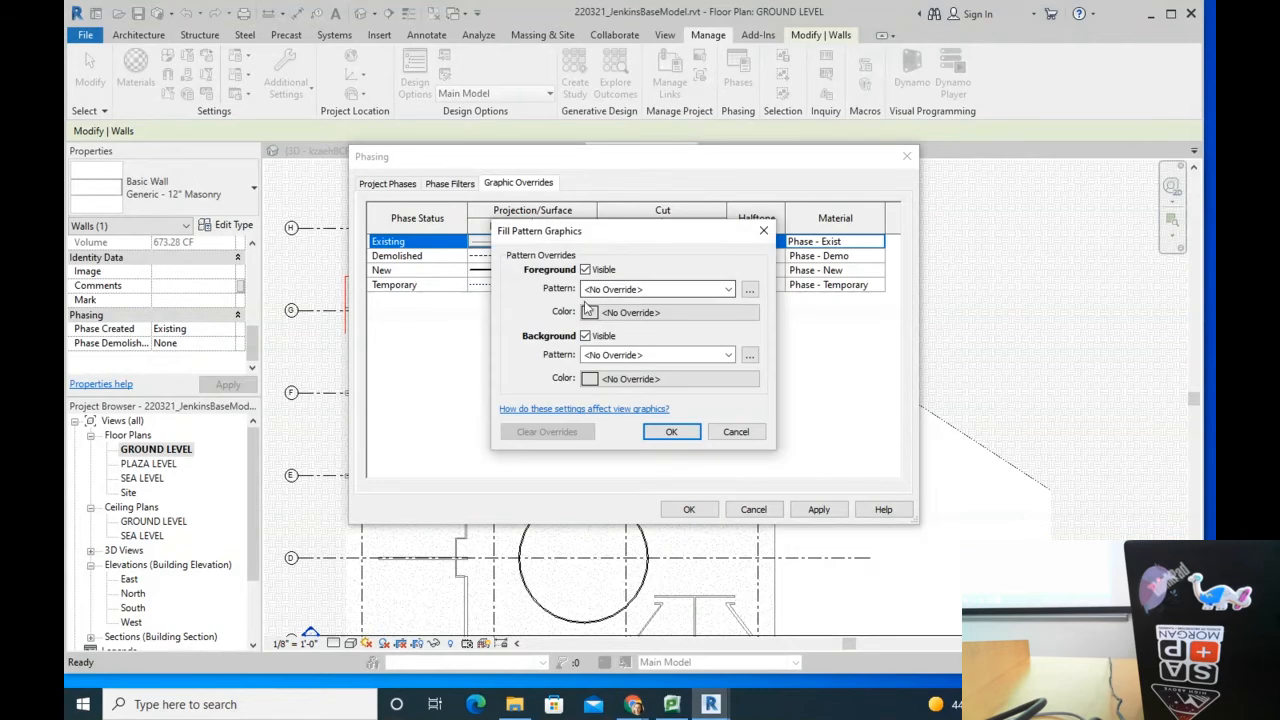
{"action": "left_click", "coordinate": [618, 314]}
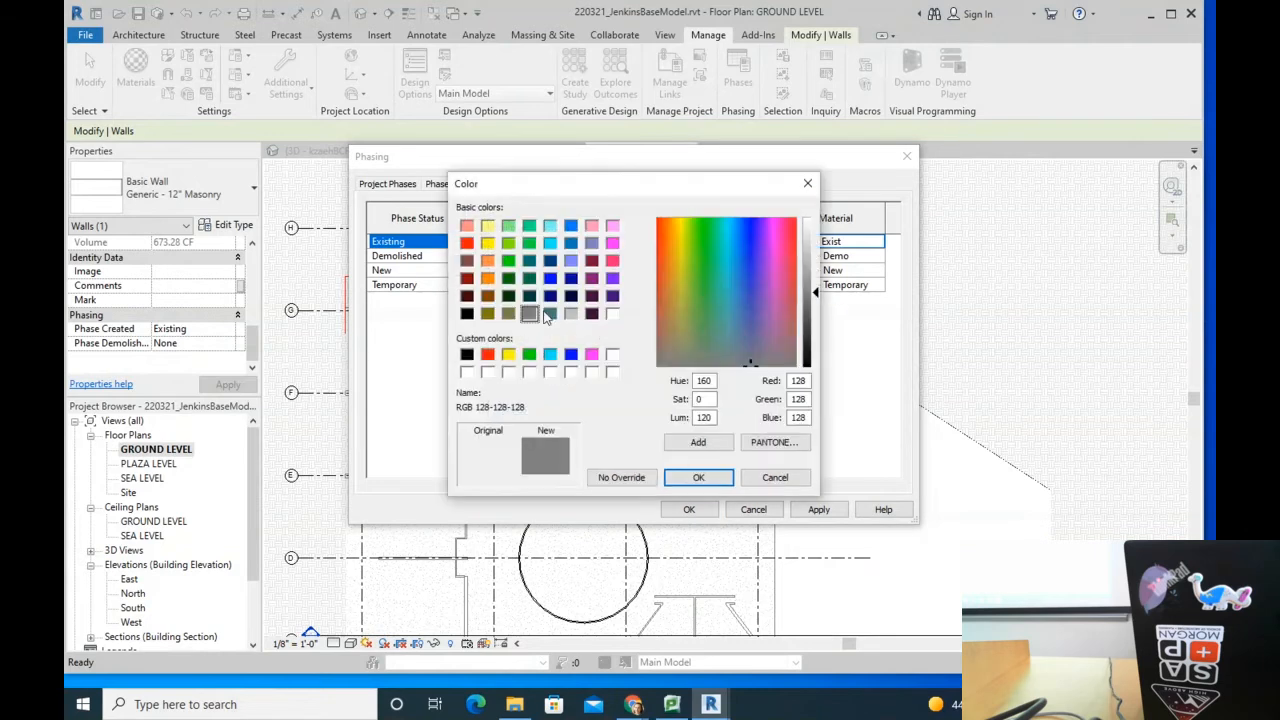
{"action": "left_click", "coordinate": [699, 477]}
{"action": "left_click", "coordinate": [660, 289]}
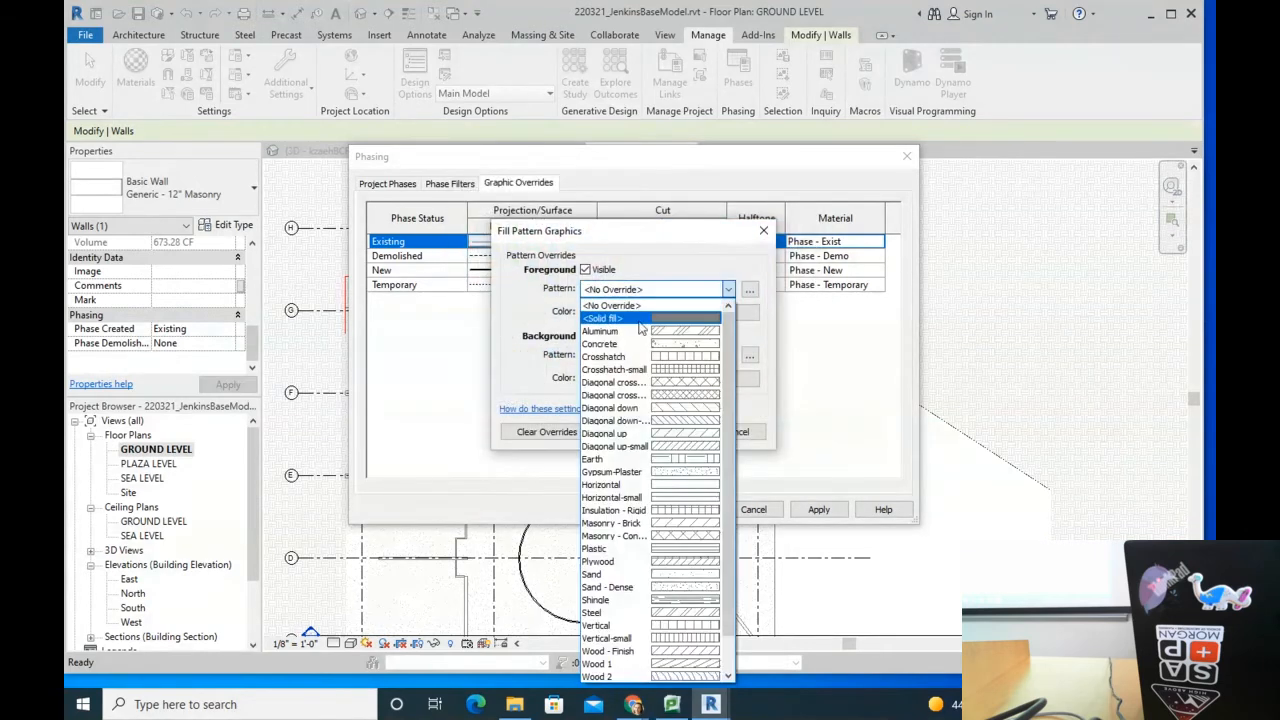
{"action": "left_click", "coordinate": [640, 298]}
{"action": "left_click", "coordinate": [671, 431]}
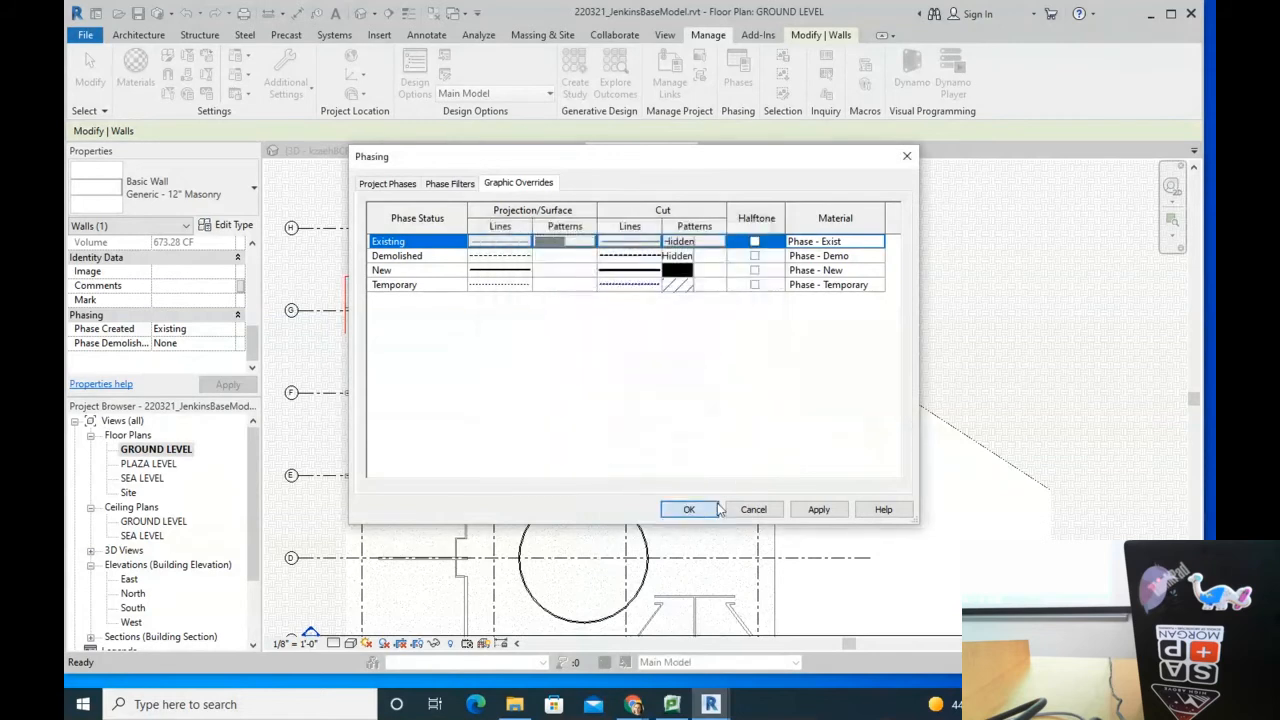
{"action": "left_click", "coordinate": [705, 508]}
Step: Pan the GROUND LEVEL plan to the circular wall and check it and the upper-right wall
{"action": "scroll", "coordinate": [728, 490], "scroll_direction": "up", "scroll_amount": 6}
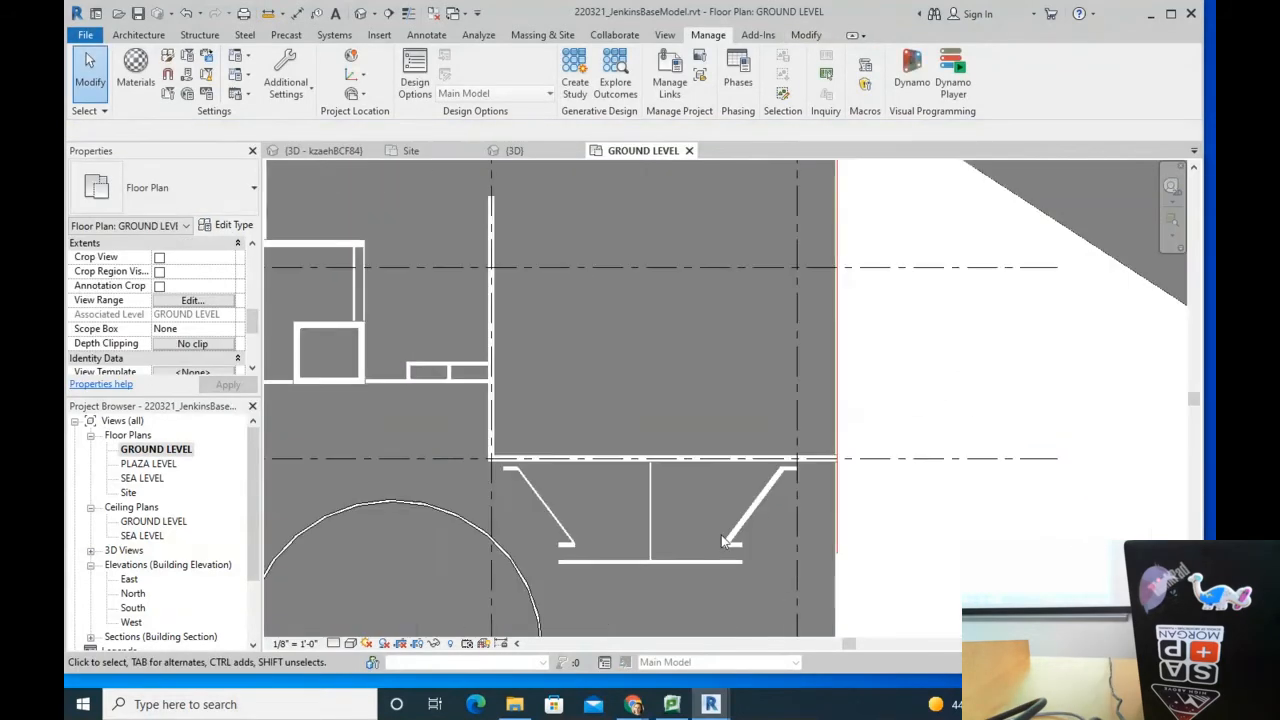
{"action": "scroll", "coordinate": [852, 414], "scroll_direction": "down", "scroll_amount": 6}
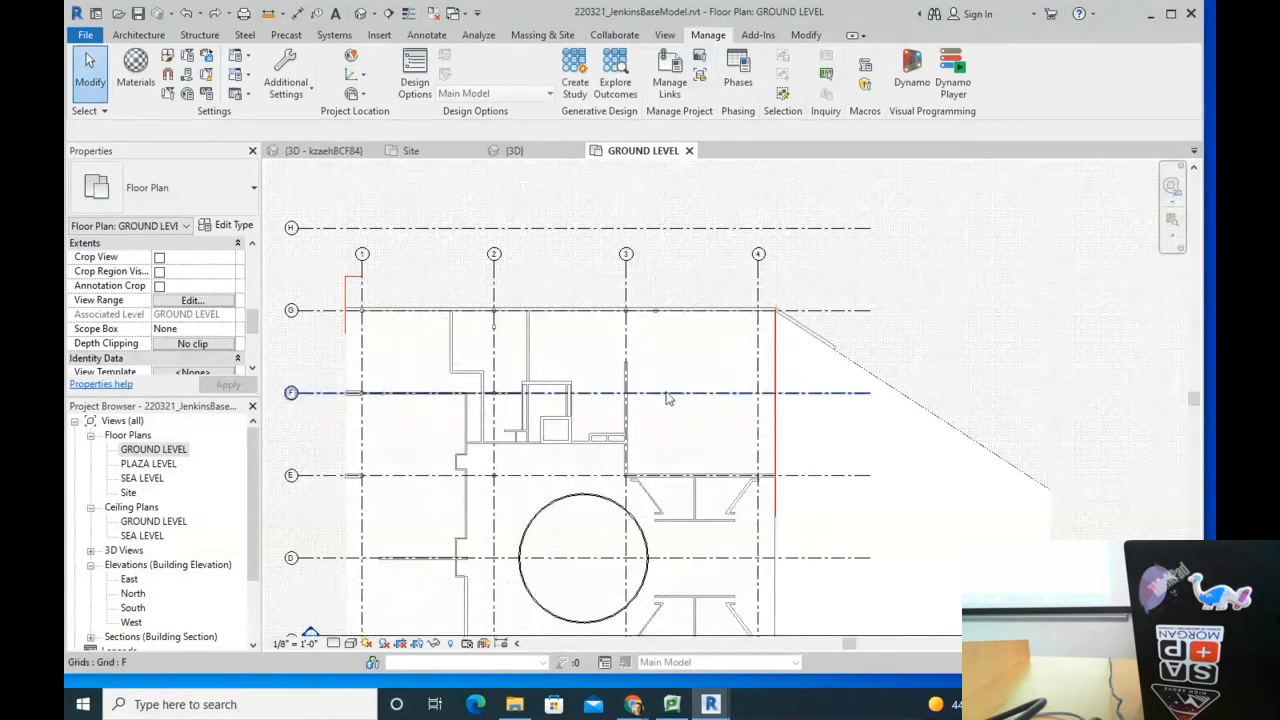
{"action": "scroll", "coordinate": [666, 394], "scroll_direction": "up", "scroll_amount": 5}
{"action": "middle_click_drag", "start_coordinate": [651, 415], "coordinate": [414, 217]}
{"action": "scroll", "coordinate": [588, 475], "scroll_direction": "up", "scroll_amount": 2}
{"action": "scroll", "coordinate": [700, 482], "scroll_direction": "up", "scroll_amount": 3}
{"action": "middle_click_drag", "start_coordinate": [742, 485], "coordinate": [386, 160]}
{"action": "scroll", "coordinate": [460, 300], "scroll_direction": "down", "scroll_amount": 4}
{"action": "scroll", "coordinate": [520, 385], "scroll_direction": "up", "scroll_amount": 2}
{"action": "left_click", "coordinate": [500, 407]}
{"action": "left_click", "coordinate": [826, 292]}
{"action": "left_click", "coordinate": [680, 366]}
{"action": "scroll", "coordinate": [591, 240], "scroll_direction": "down", "scroll_amount": 5}
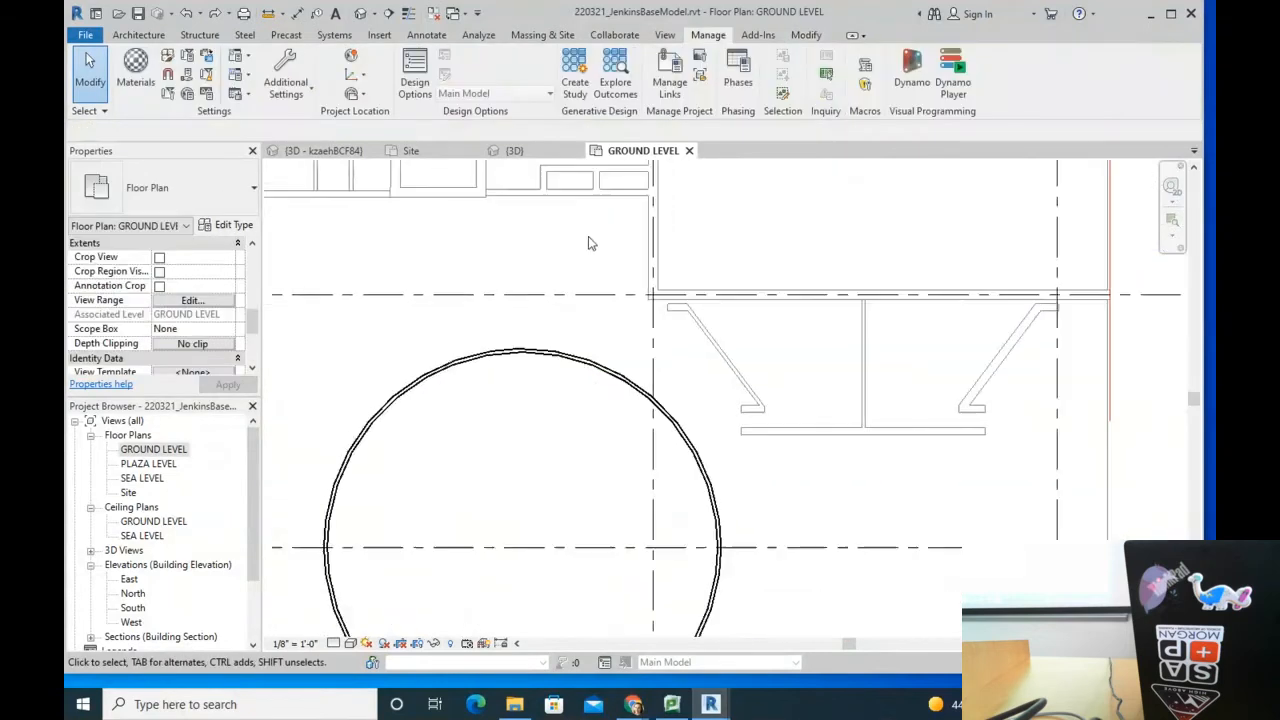
Step: Show the default 3D view in the Hidden Line visual style
{"action": "left_click", "coordinate": [359, 13]}
{"action": "scroll", "coordinate": [635, 417], "scroll_direction": "up", "scroll_amount": 8}
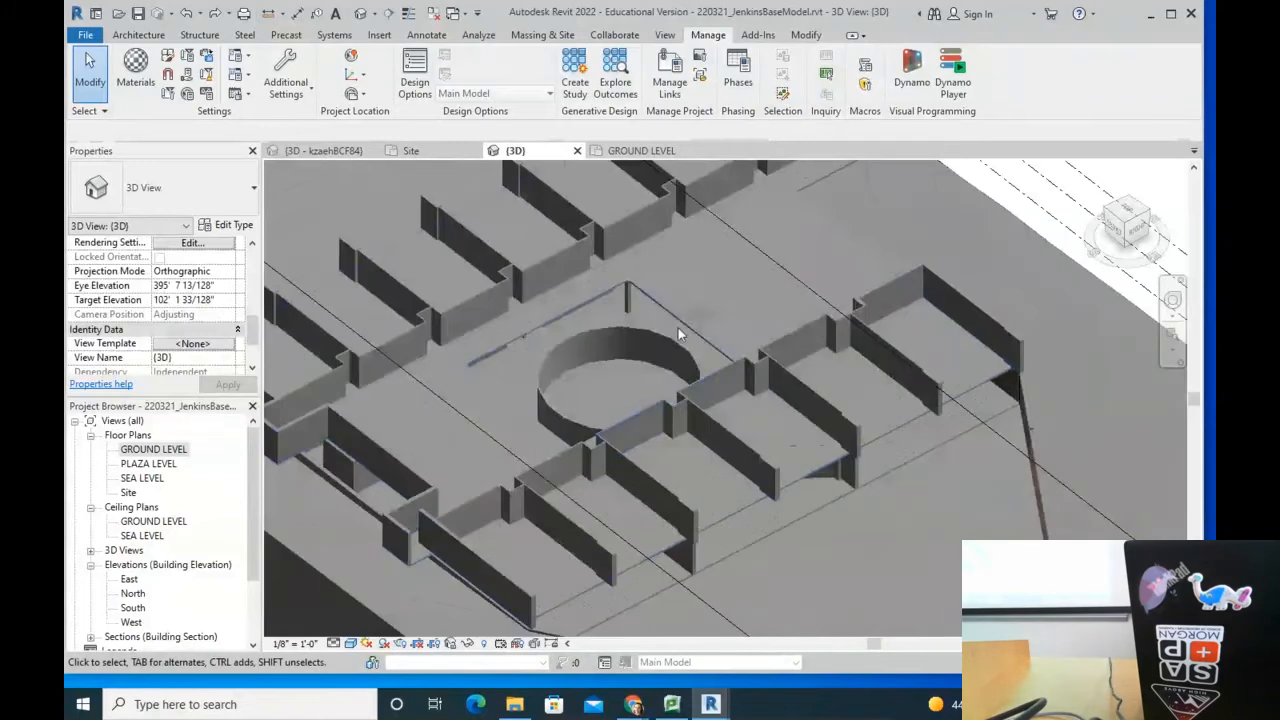
{"action": "middle_click_drag", "start_coordinate": [560, 418], "coordinate": [612, 420], "text": "shift"}
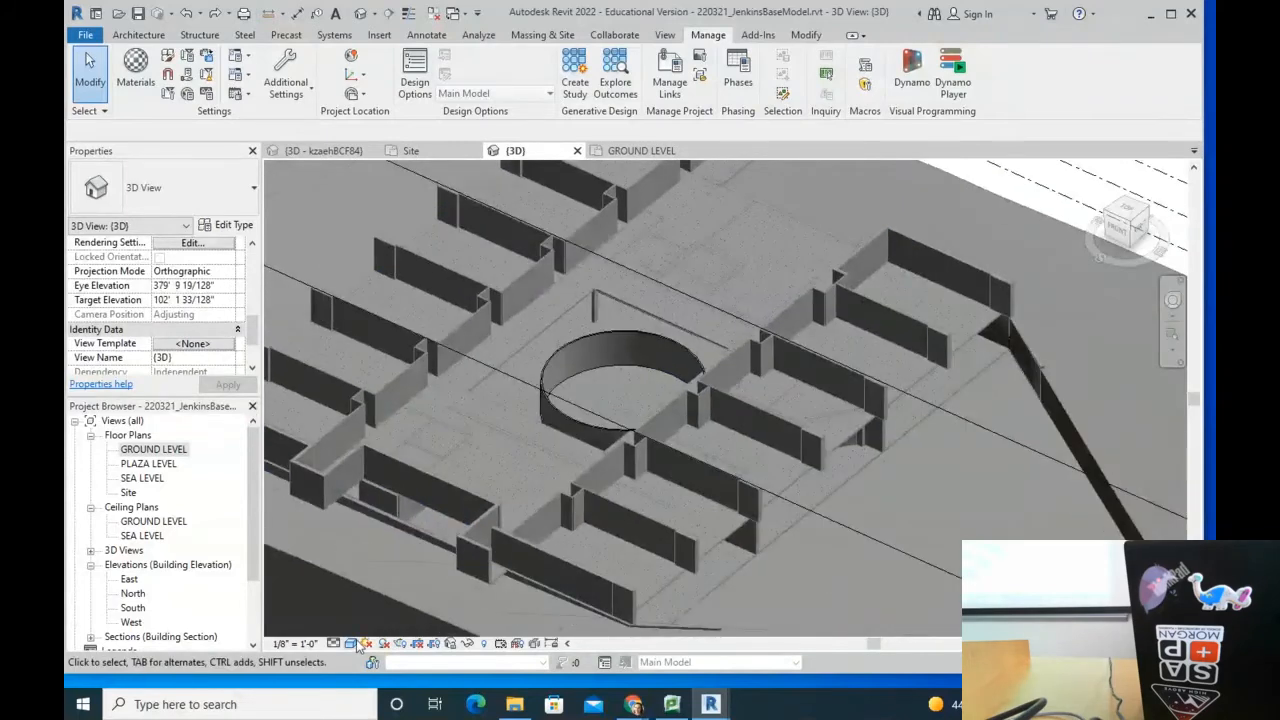
{"action": "left_click", "coordinate": [352, 644]}
{"action": "left_click", "coordinate": [385, 578]}
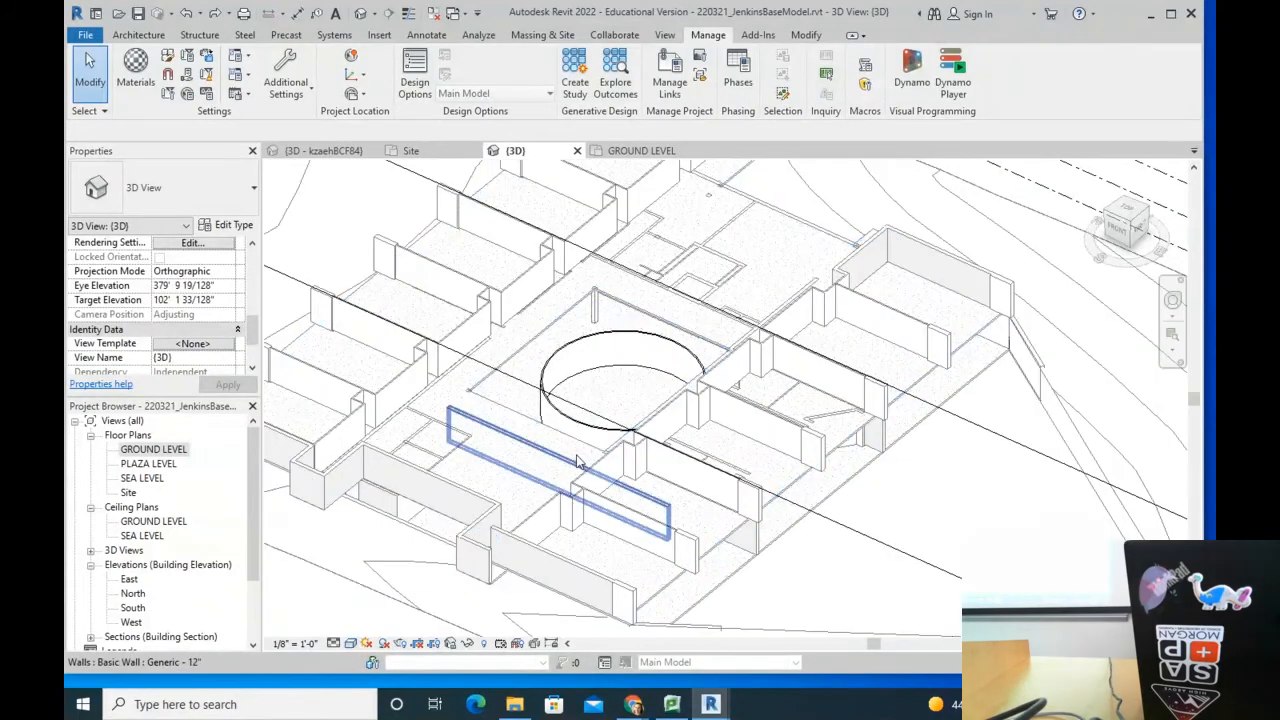
Step: Orbit and pan the 3D view to inspect the curved wall, then go back to GROUND LEVEL
{"action": "scroll", "coordinate": [661, 550], "scroll_direction": "up", "scroll_amount": 6}
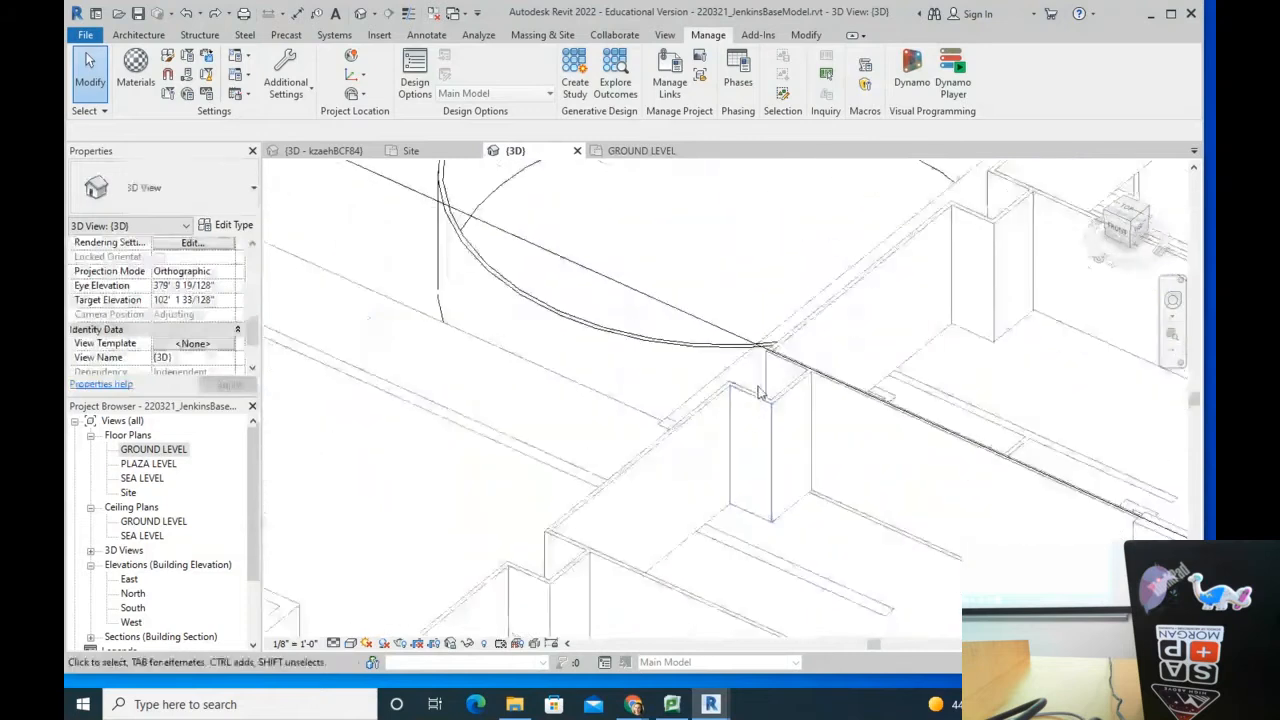
{"action": "middle_click_drag", "start_coordinate": [680, 436], "coordinate": [868, 412], "text": "shift"}
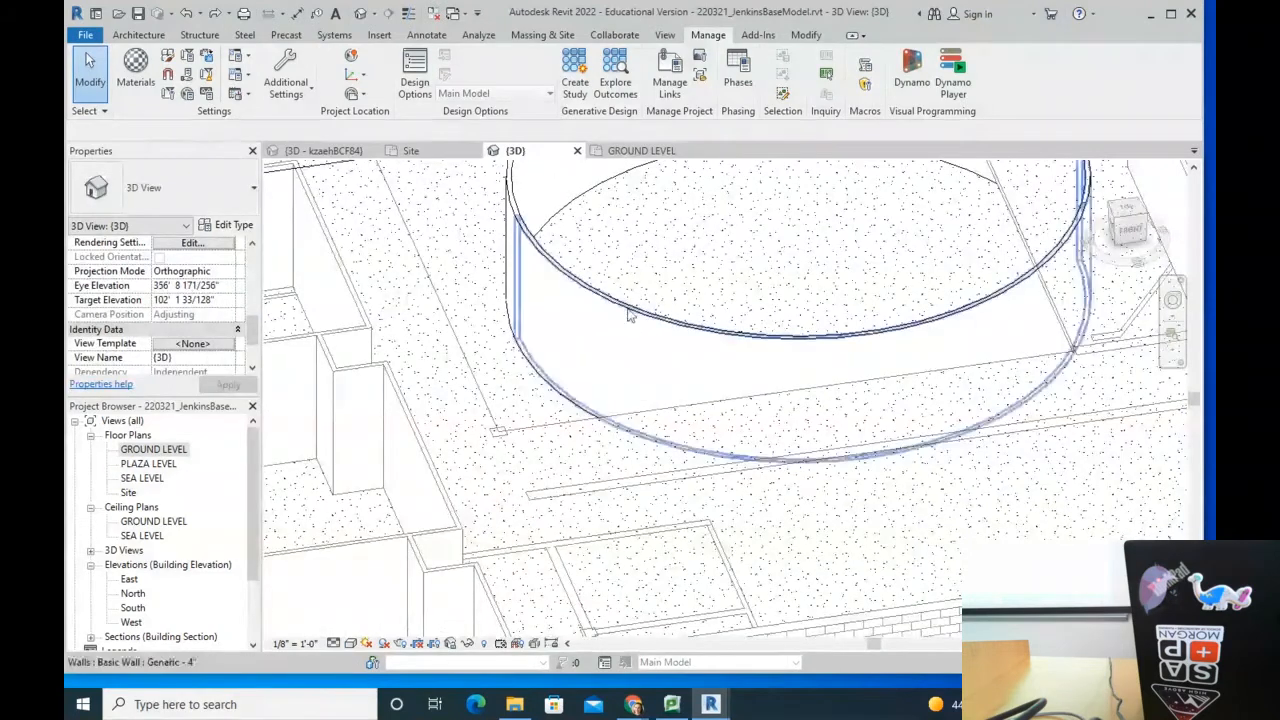
{"action": "left_click", "coordinate": [630, 309]}
{"action": "scroll", "coordinate": [560, 256], "scroll_direction": "up", "scroll_amount": 3}
{"action": "scroll", "coordinate": [555, 262], "scroll_direction": "down", "scroll_amount": 1}
{"action": "left_click", "coordinate": [557, 323]}
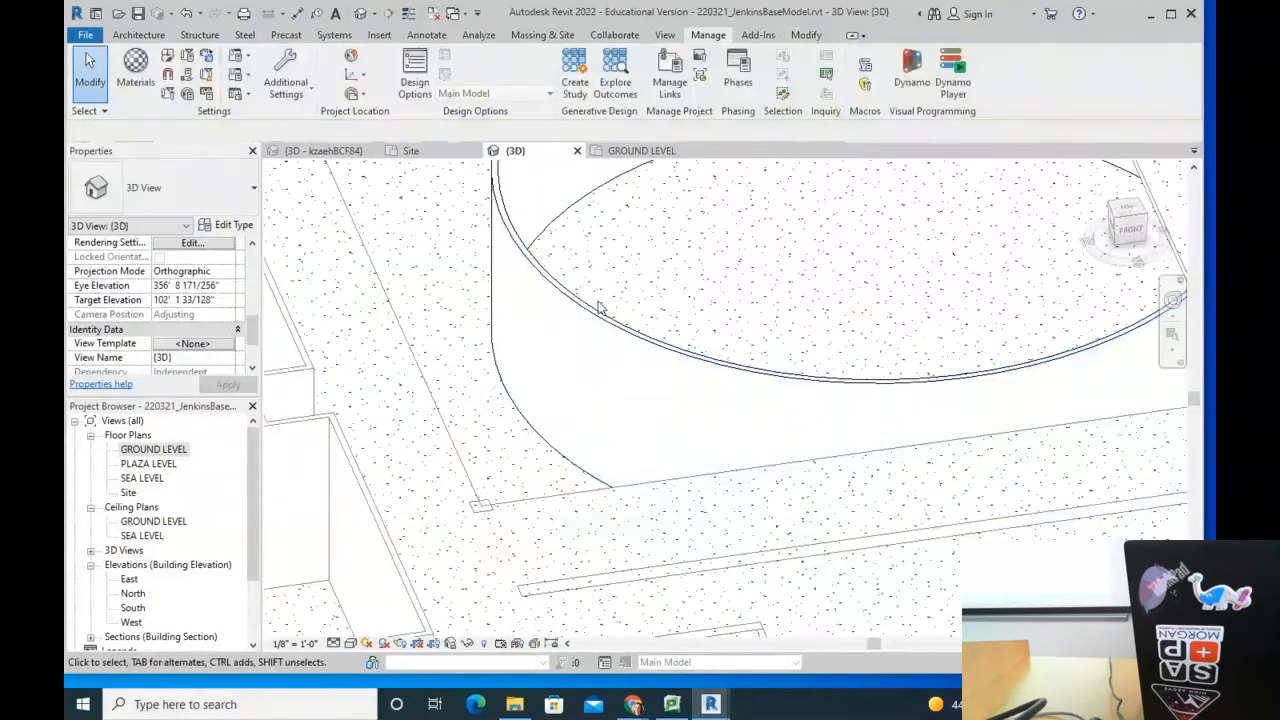
{"action": "scroll", "coordinate": [617, 339], "scroll_direction": "down", "scroll_amount": 3}
{"action": "middle_click_drag", "start_coordinate": [621, 338], "coordinate": [536, 513]}
{"action": "scroll", "coordinate": [486, 347], "scroll_direction": "down", "scroll_amount": 4}
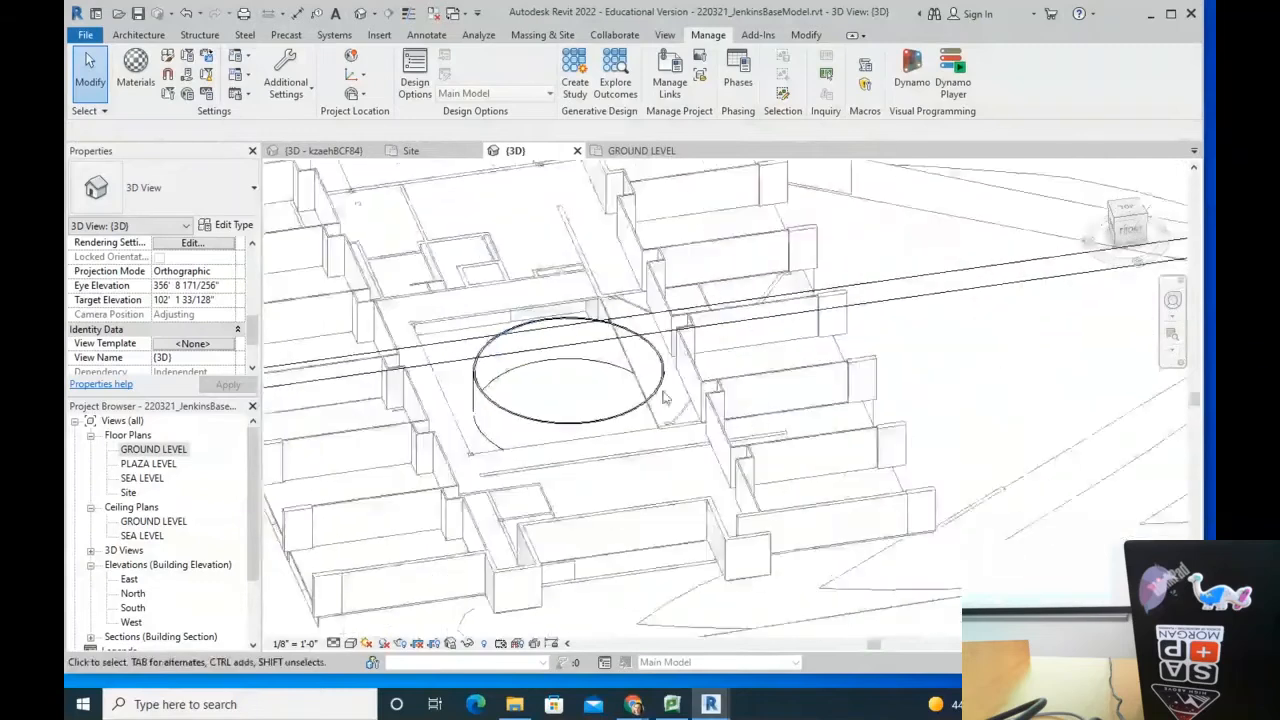
{"action": "middle_click_drag", "start_coordinate": [762, 418], "coordinate": [597, 381]}
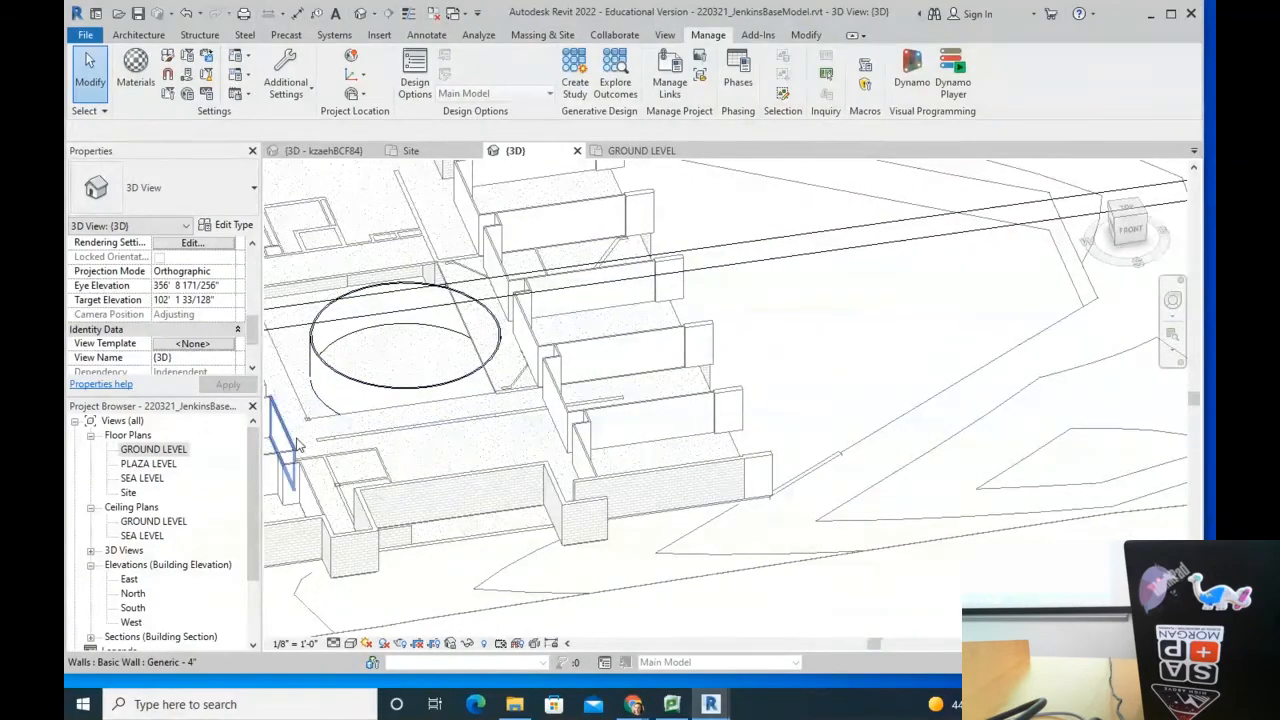
{"action": "middle_click_drag", "start_coordinate": [385, 348], "coordinate": [647, 390]}
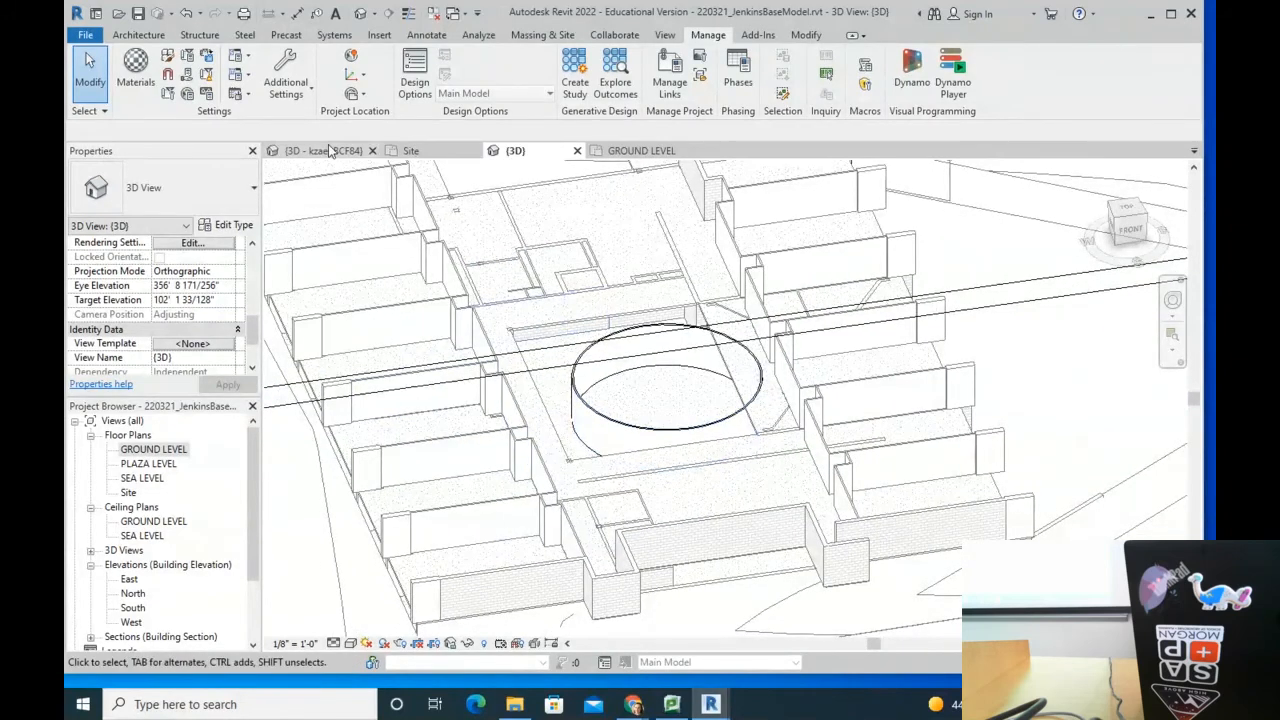
{"action": "left_click", "coordinate": [618, 151]}
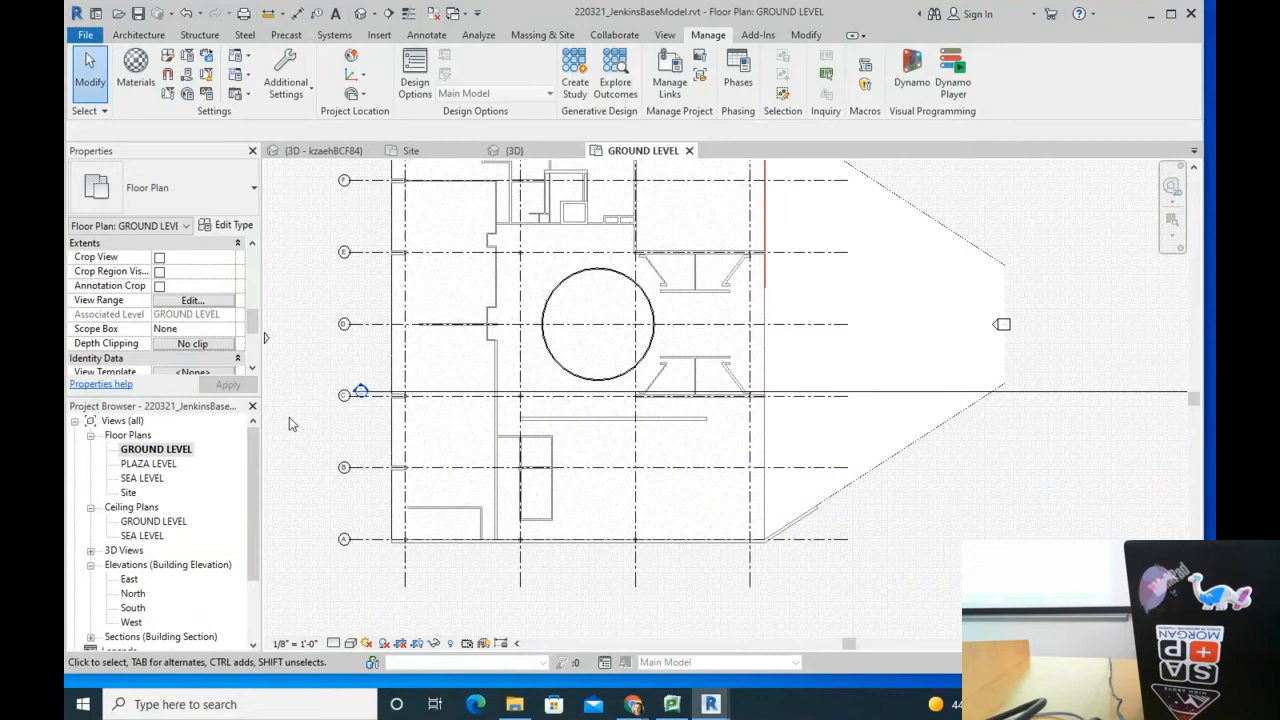
Step: Use Modify > Demolish on the vertical, jogged and horizontal wall segments above the circular wall
{"action": "scroll", "coordinate": [256, 344], "scroll_direction": "down", "scroll_amount": 3}
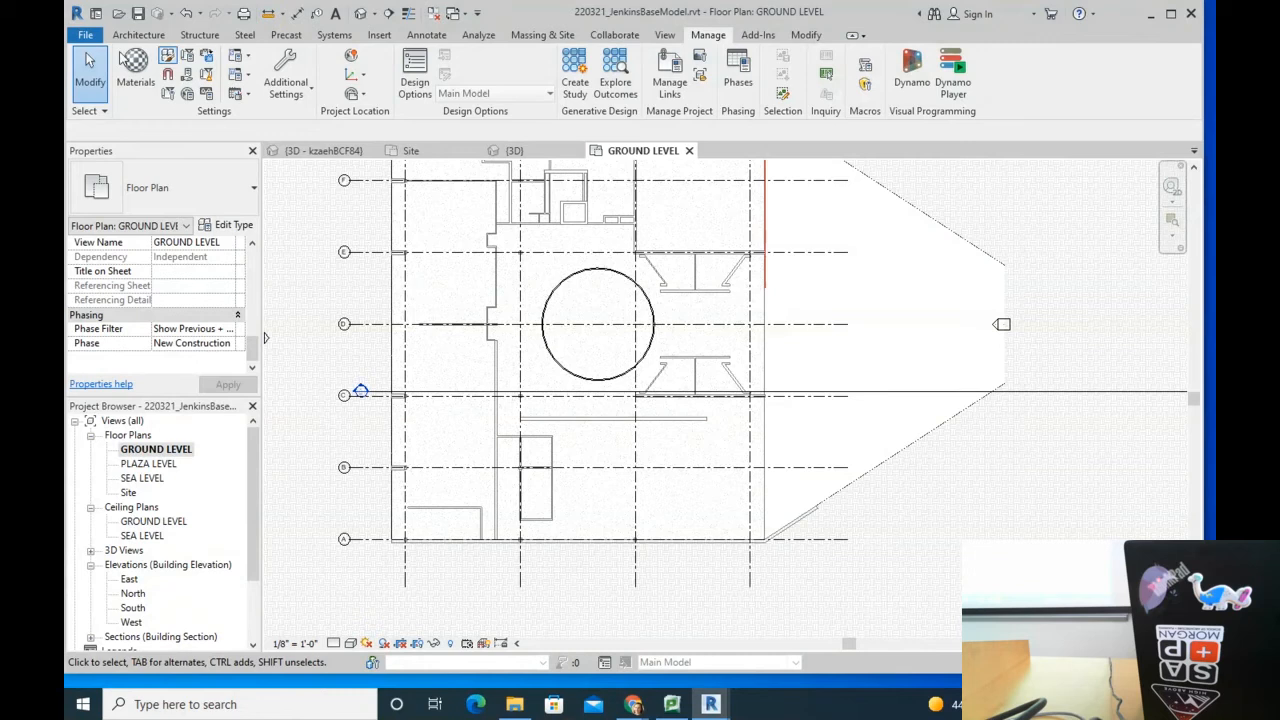
{"action": "left_click", "coordinate": [140, 35]}
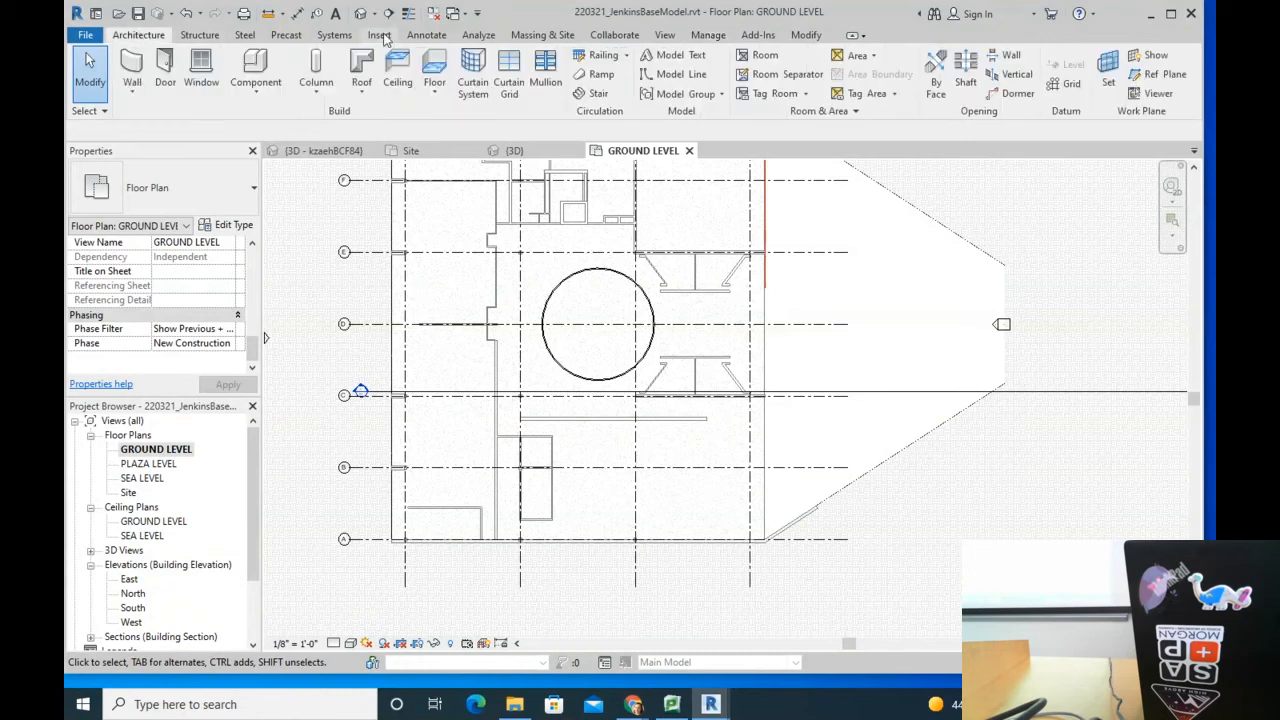
{"action": "left_click", "coordinate": [795, 36]}
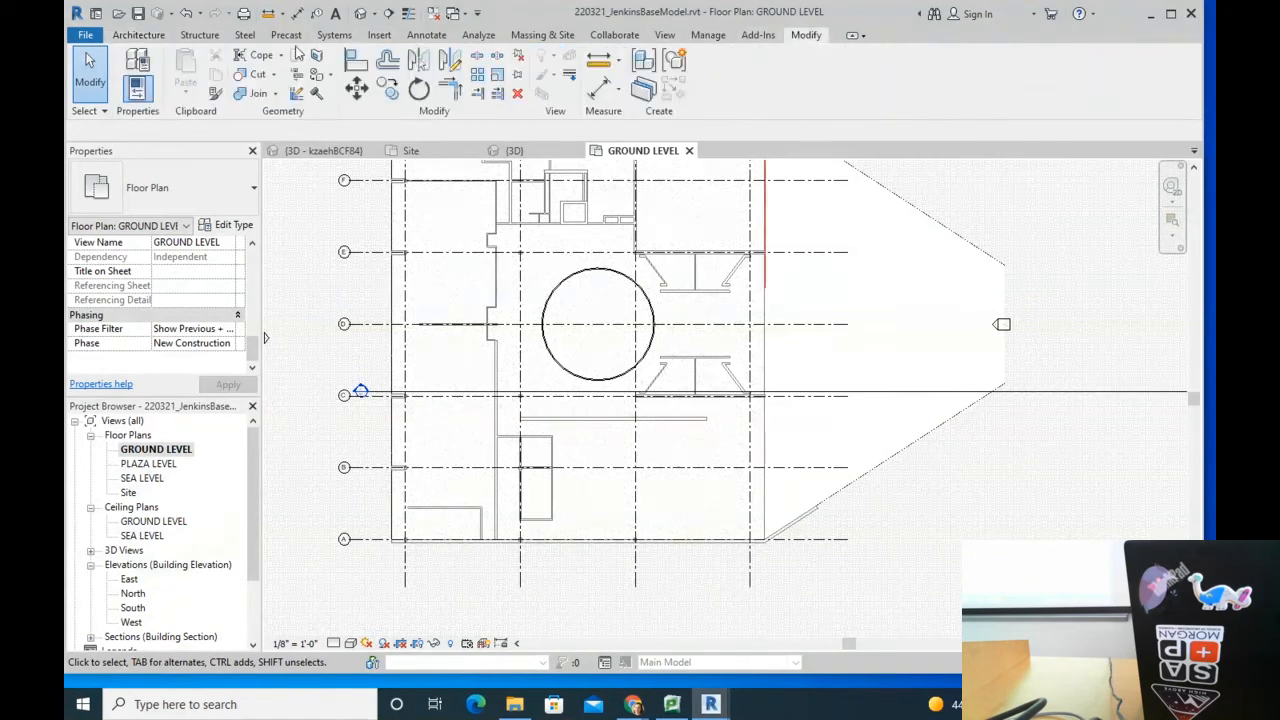
{"action": "left_click", "coordinate": [316, 95]}
{"action": "scroll", "coordinate": [490, 235], "scroll_direction": "up", "scroll_amount": 3}
{"action": "left_click", "coordinate": [513, 327]}
{"action": "left_click", "coordinate": [499, 256]}
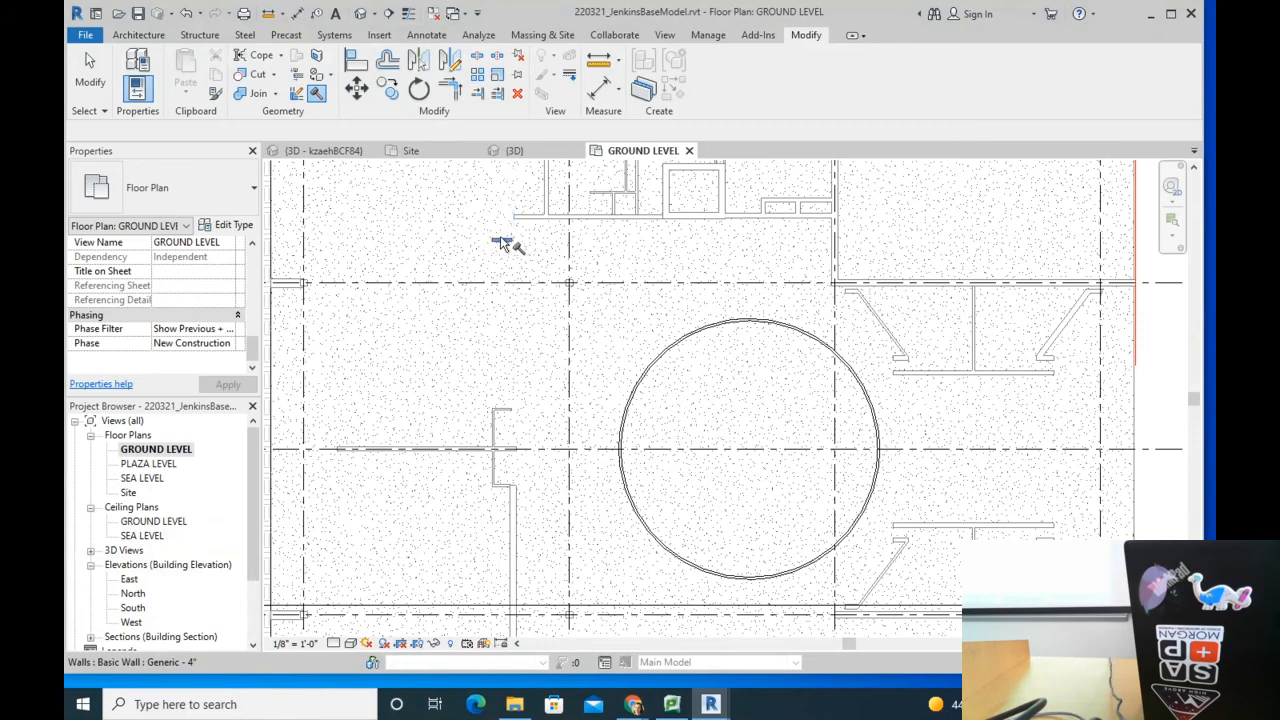
{"action": "left_click", "coordinate": [543, 228]}
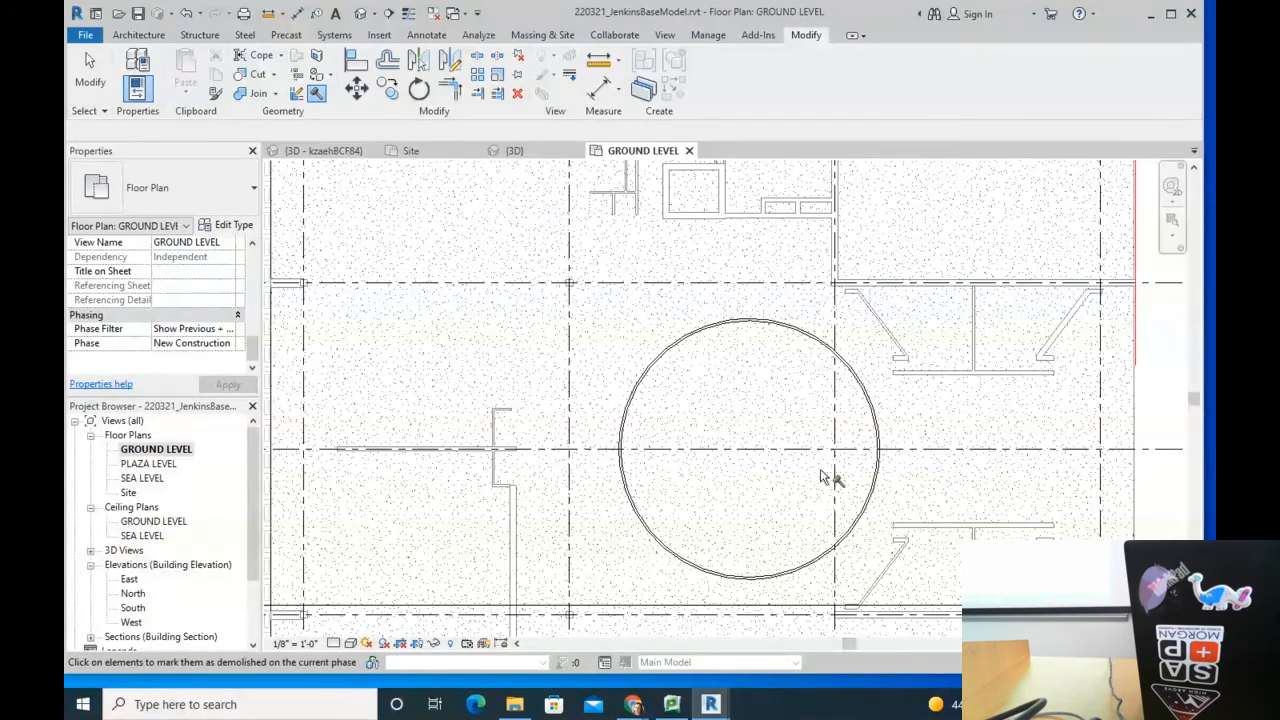
{"action": "scroll", "coordinate": [740, 458], "scroll_direction": "down", "scroll_amount": 5}
{"action": "key", "text": "Escape"}
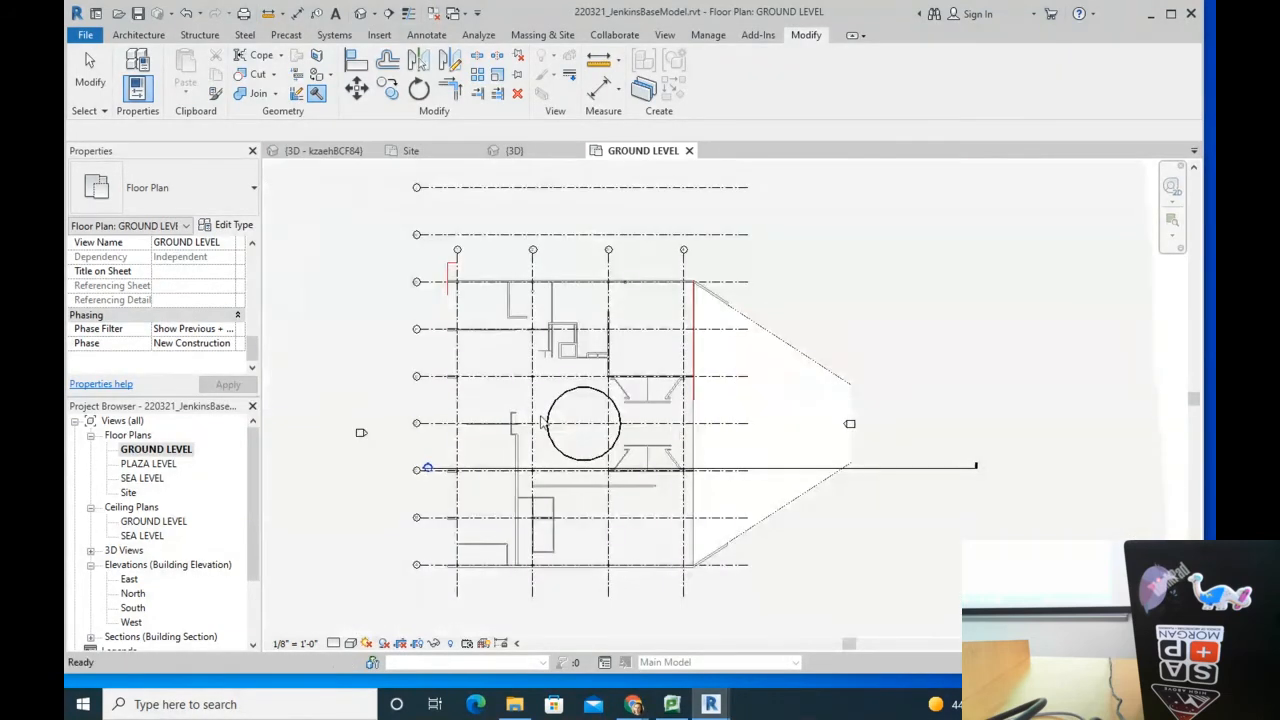
{"action": "scroll", "coordinate": [538, 388], "scroll_direction": "up", "scroll_amount": 3}
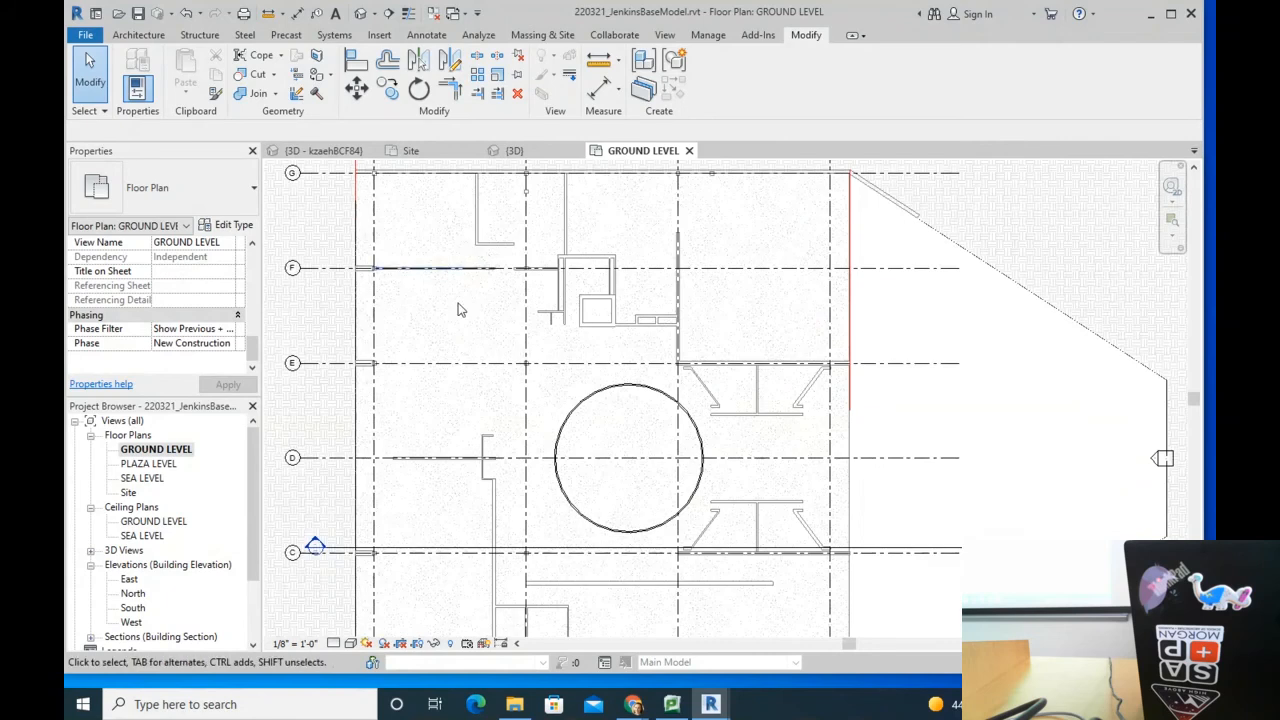
{"action": "left_click", "coordinate": [236, 343]}
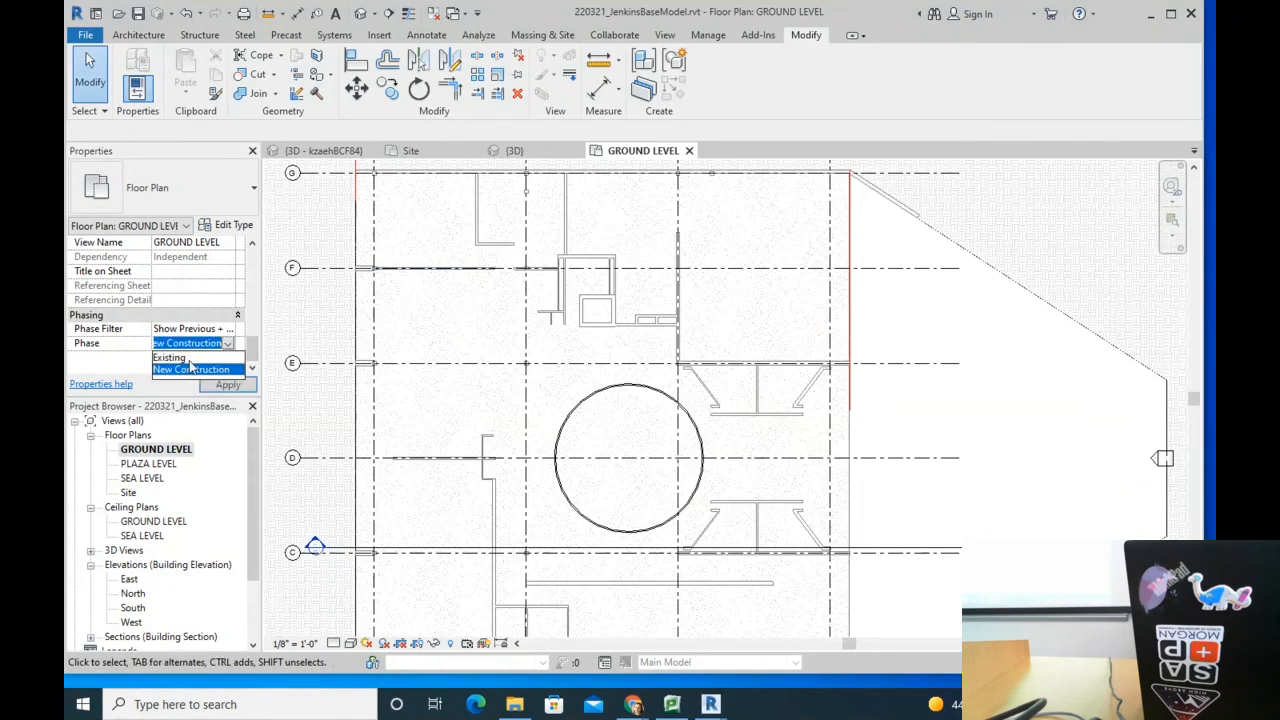
{"action": "left_click", "coordinate": [190, 356]}
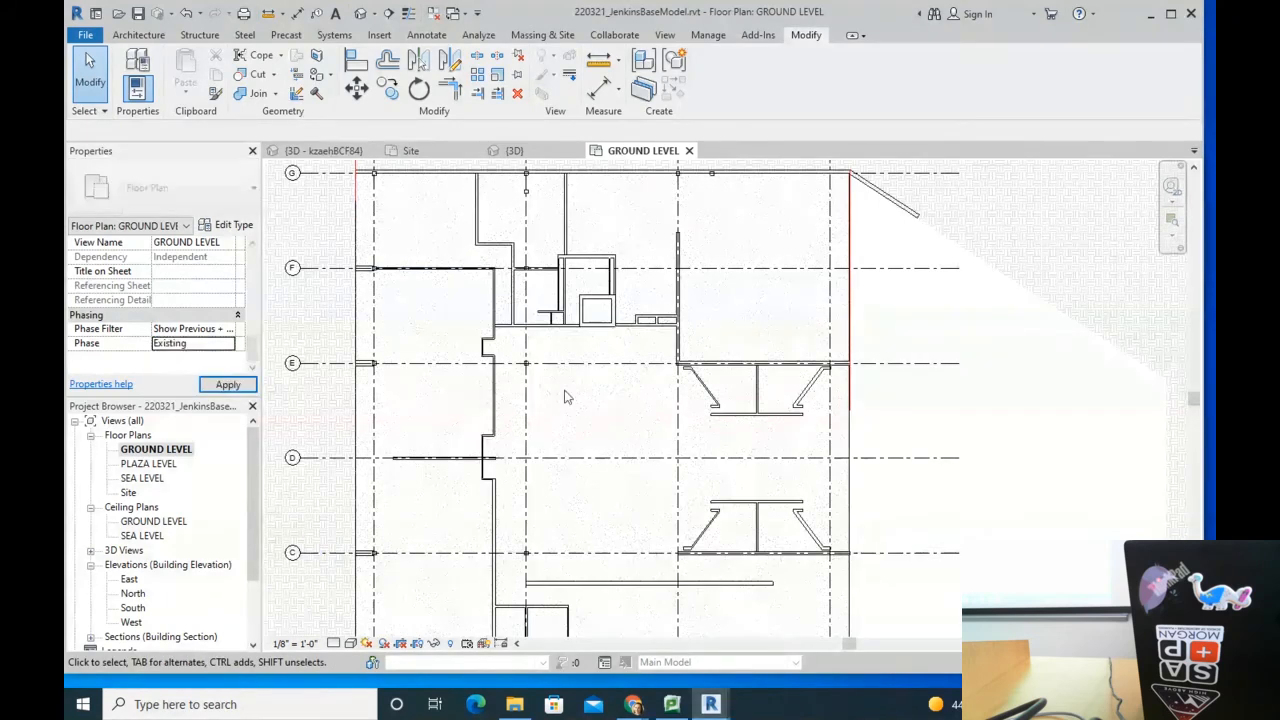
{"action": "left_click", "coordinate": [226, 346]}
{"action": "left_click", "coordinate": [232, 369]}
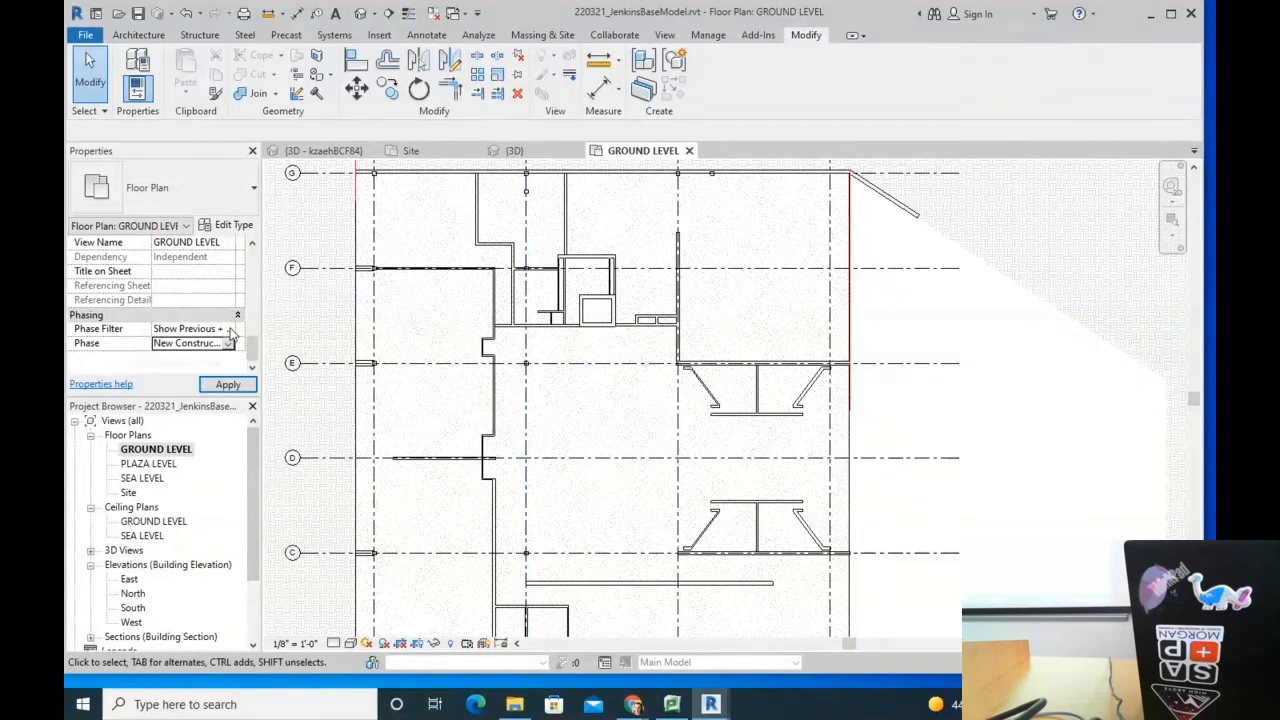
{"action": "left_click", "coordinate": [229, 330]}
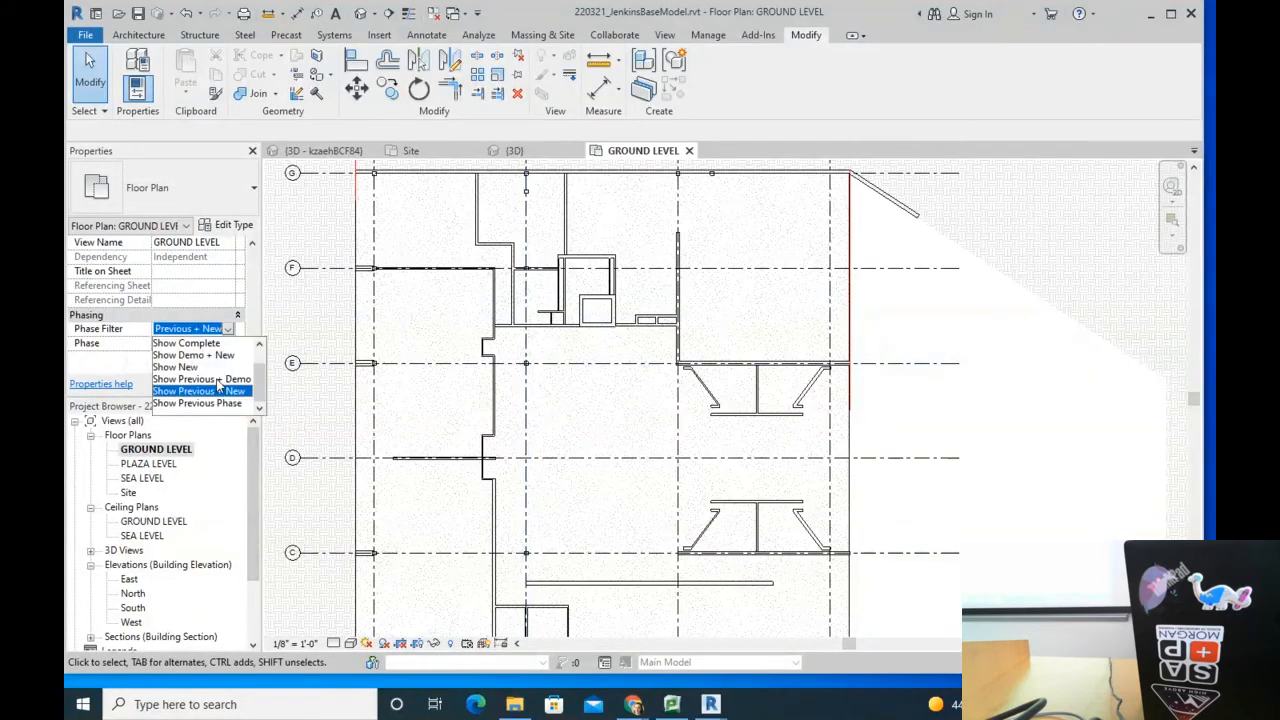
{"action": "left_click", "coordinate": [218, 384]}
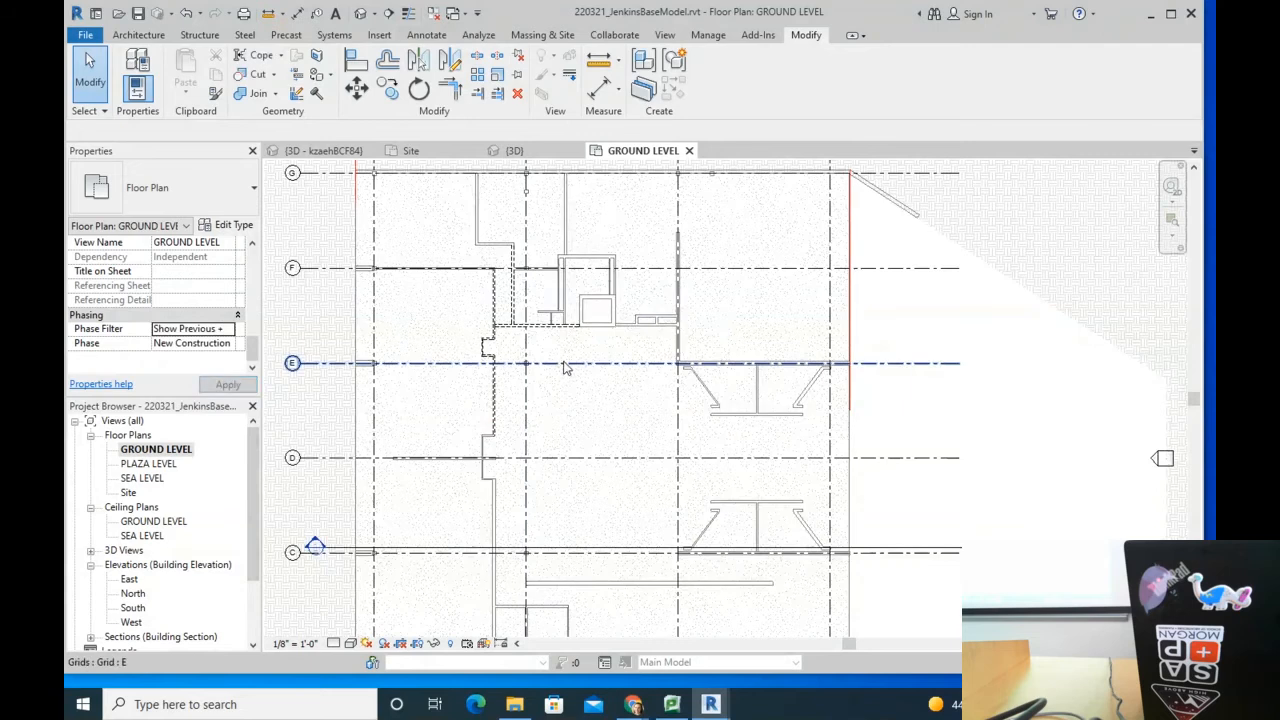
{"action": "scroll", "coordinate": [541, 600], "scroll_direction": "up", "scroll_amount": 2}
{"action": "scroll", "coordinate": [447, 533], "scroll_direction": "up", "scroll_amount": 5}
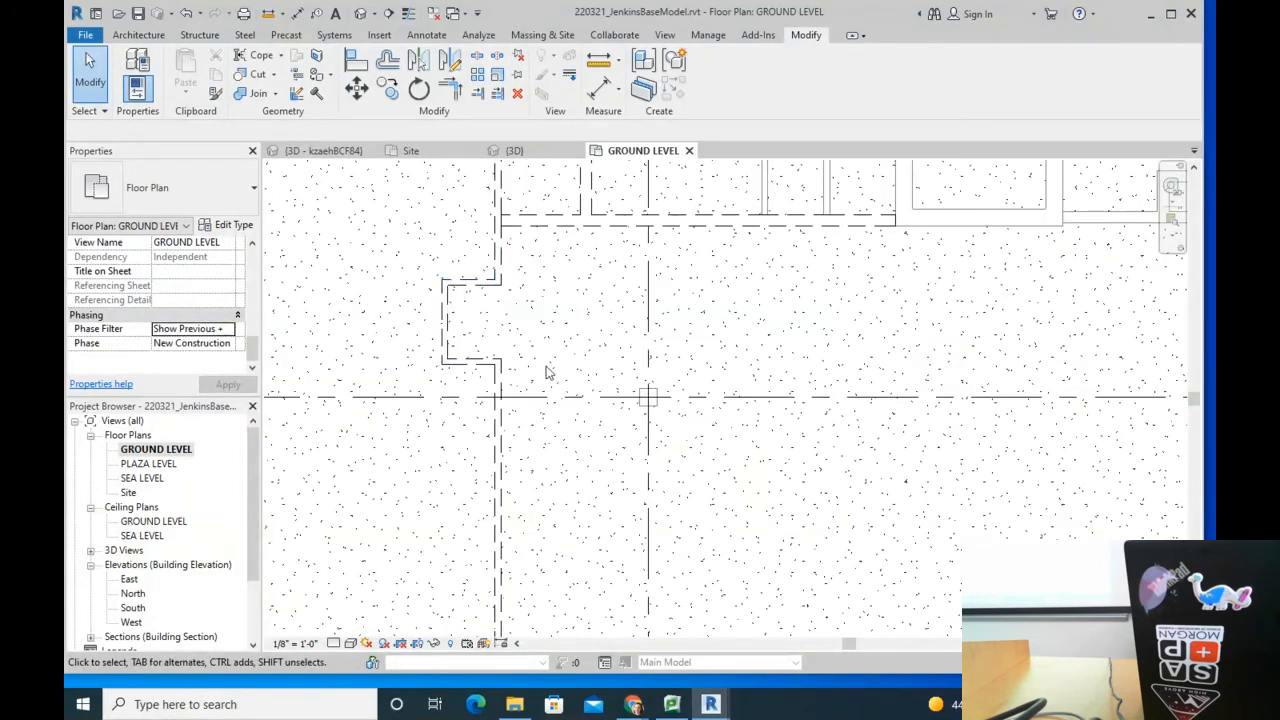
{"action": "scroll", "coordinate": [546, 372], "scroll_direction": "up", "scroll_amount": 4}
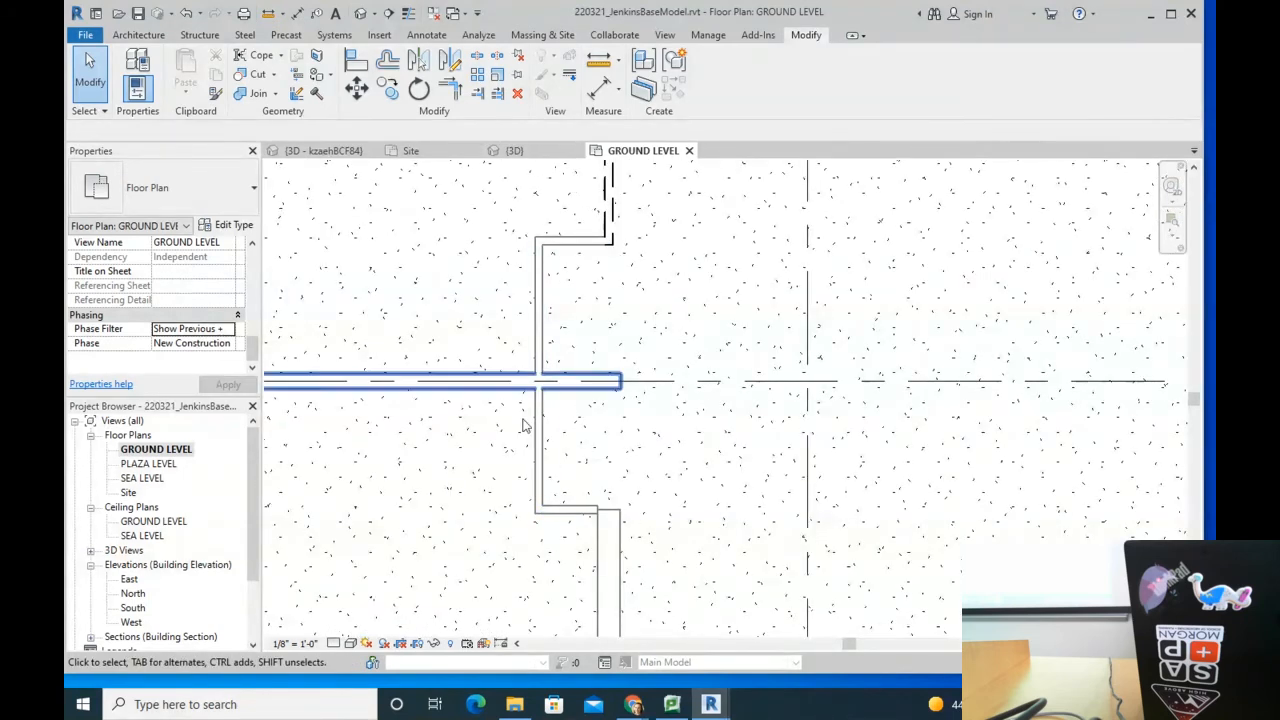
{"action": "scroll", "coordinate": [530, 484], "scroll_direction": "down", "scroll_amount": 2}
{"action": "scroll", "coordinate": [533, 490], "scroll_direction": "down", "scroll_amount": 2}
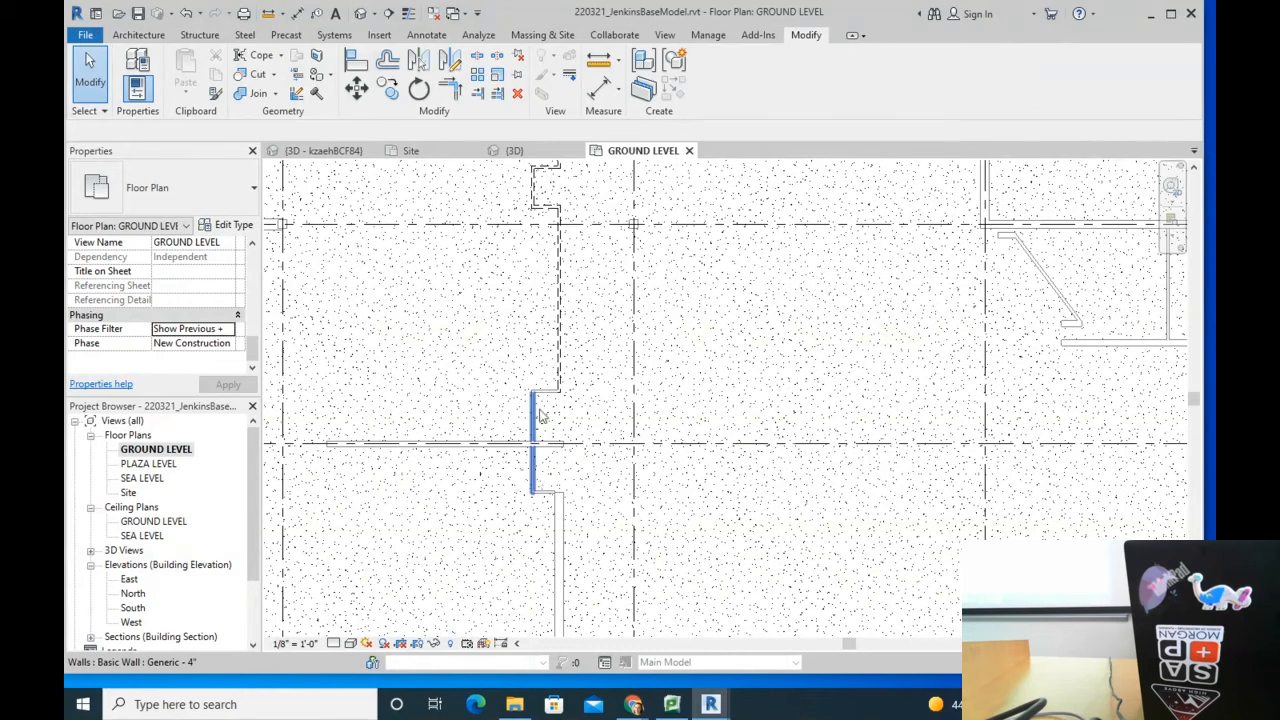
{"action": "left_click", "coordinate": [232, 329]}
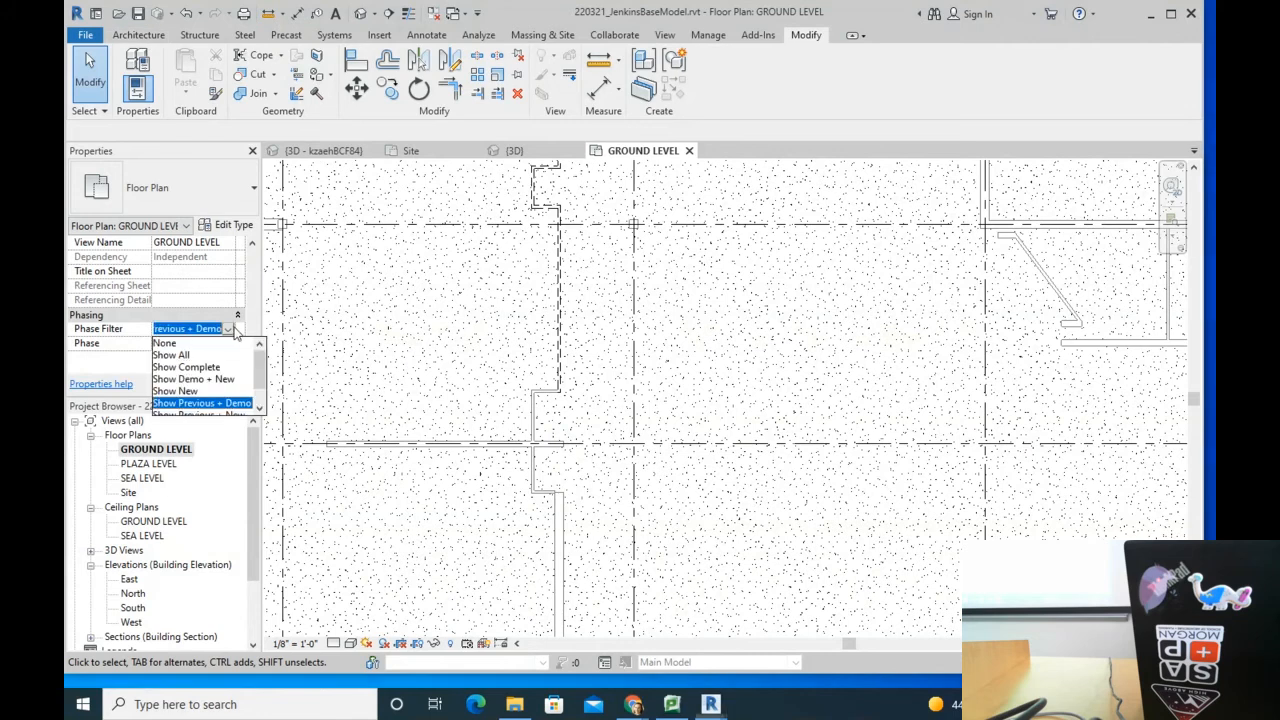
{"action": "scroll", "coordinate": [240, 410], "scroll_direction": "down", "scroll_amount": 1}
{"action": "left_click", "coordinate": [229, 392]}
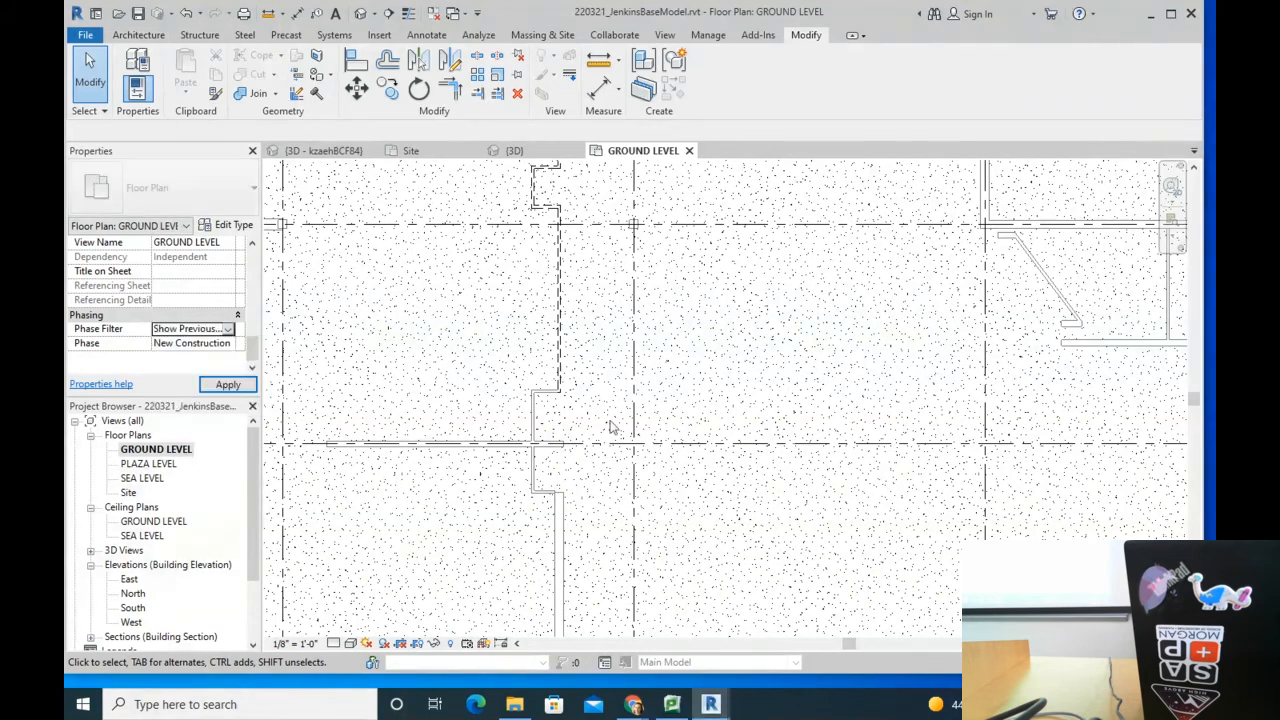
Step: Place a door on the lower wall, then select and deselect it
{"action": "left_click", "coordinate": [138, 35]}
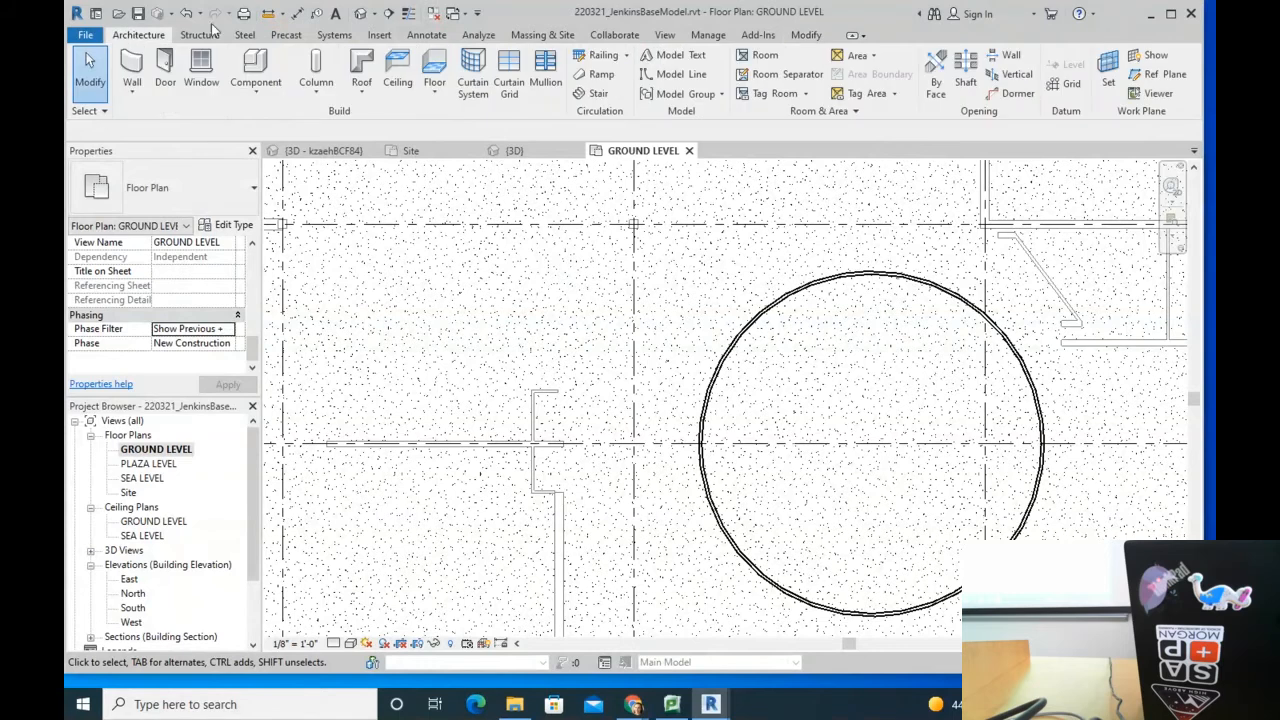
{"action": "left_click", "coordinate": [165, 65]}
{"action": "left_click", "coordinate": [557, 565]}
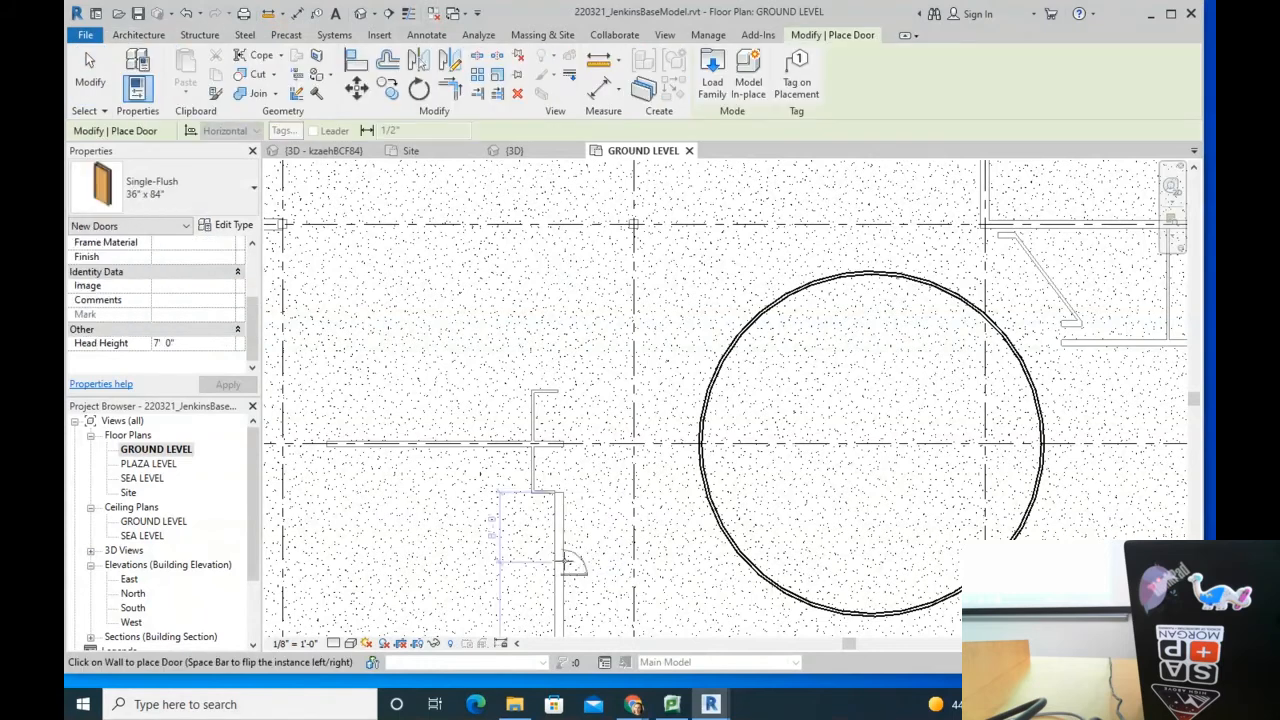
{"action": "key", "text": "Escape"}
{"action": "key", "text": "Escape"}
{"action": "scroll", "coordinate": [590, 572], "scroll_direction": "up", "scroll_amount": 2}
{"action": "scroll", "coordinate": [571, 566], "scroll_direction": "down", "scroll_amount": 2}
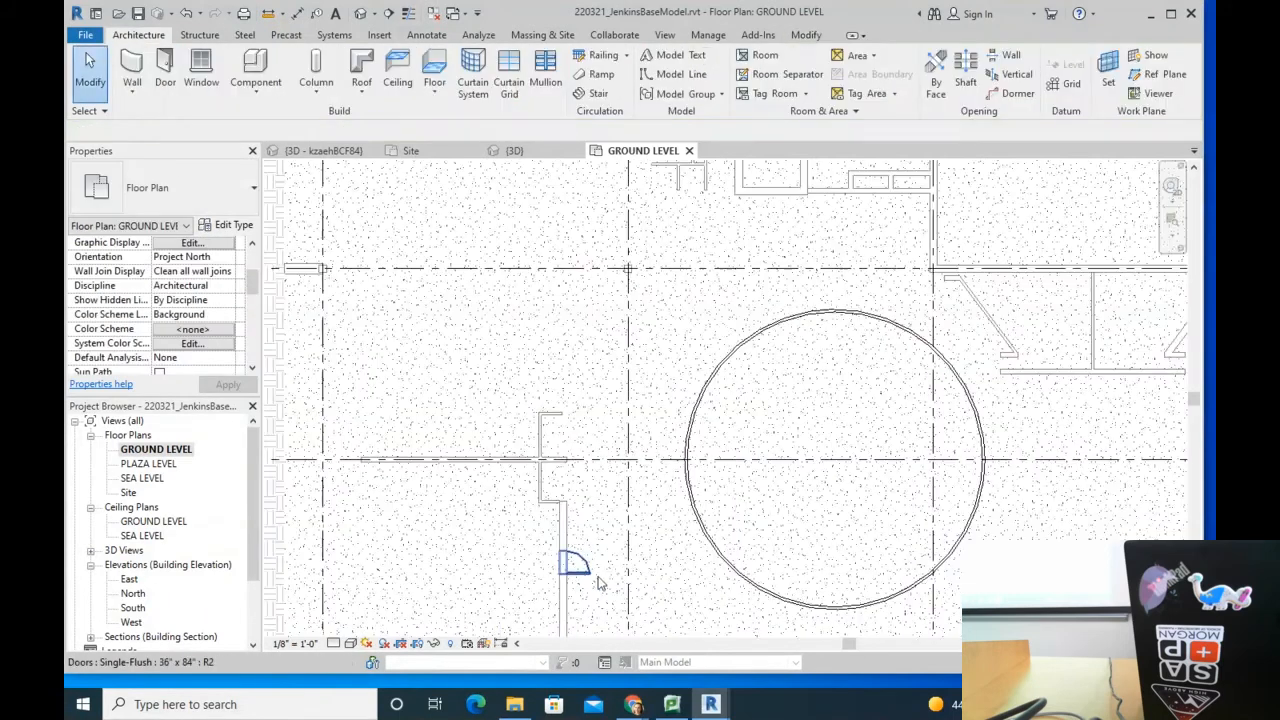
{"action": "scroll", "coordinate": [600, 571], "scroll_direction": "up", "scroll_amount": 2}
{"action": "left_click", "coordinate": [540, 565]}
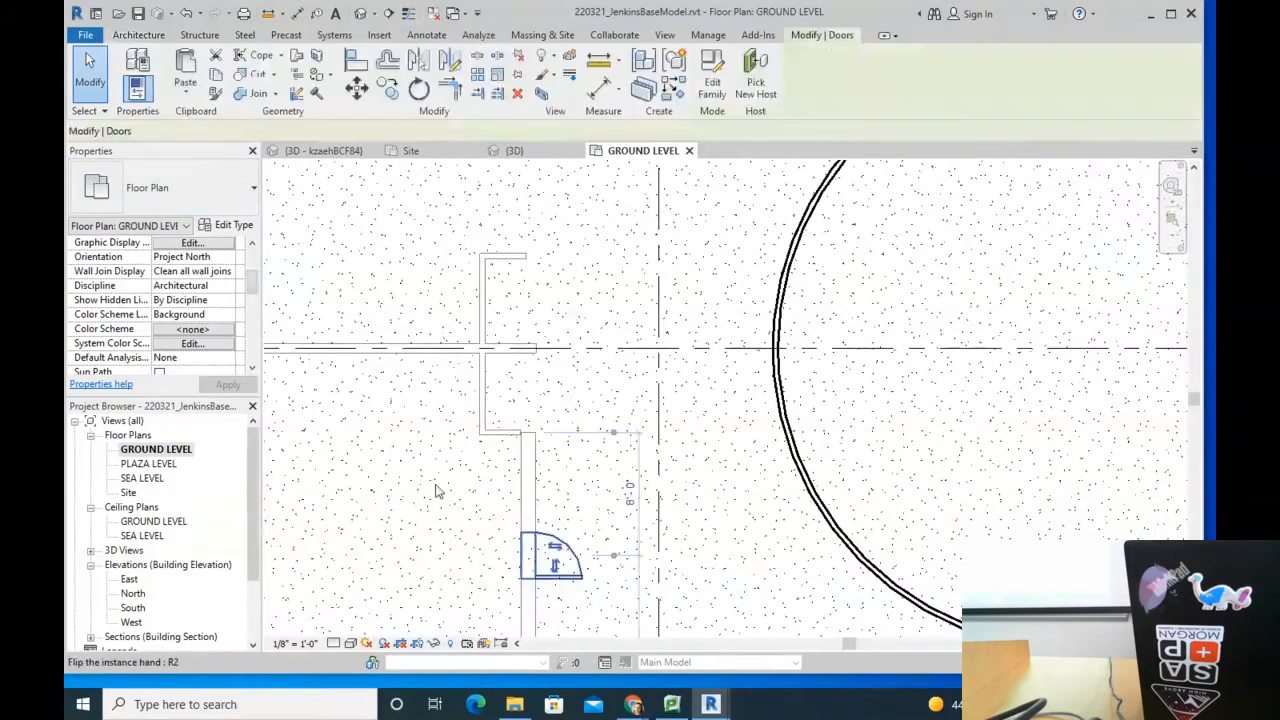
{"action": "left_click", "coordinate": [618, 516]}
Step: Set the GROUND LEVEL plan's Phase Filter to Show Previous + New and view the whole floor
{"action": "left_click_drag", "start_coordinate": [255, 292], "coordinate": [255, 355]}
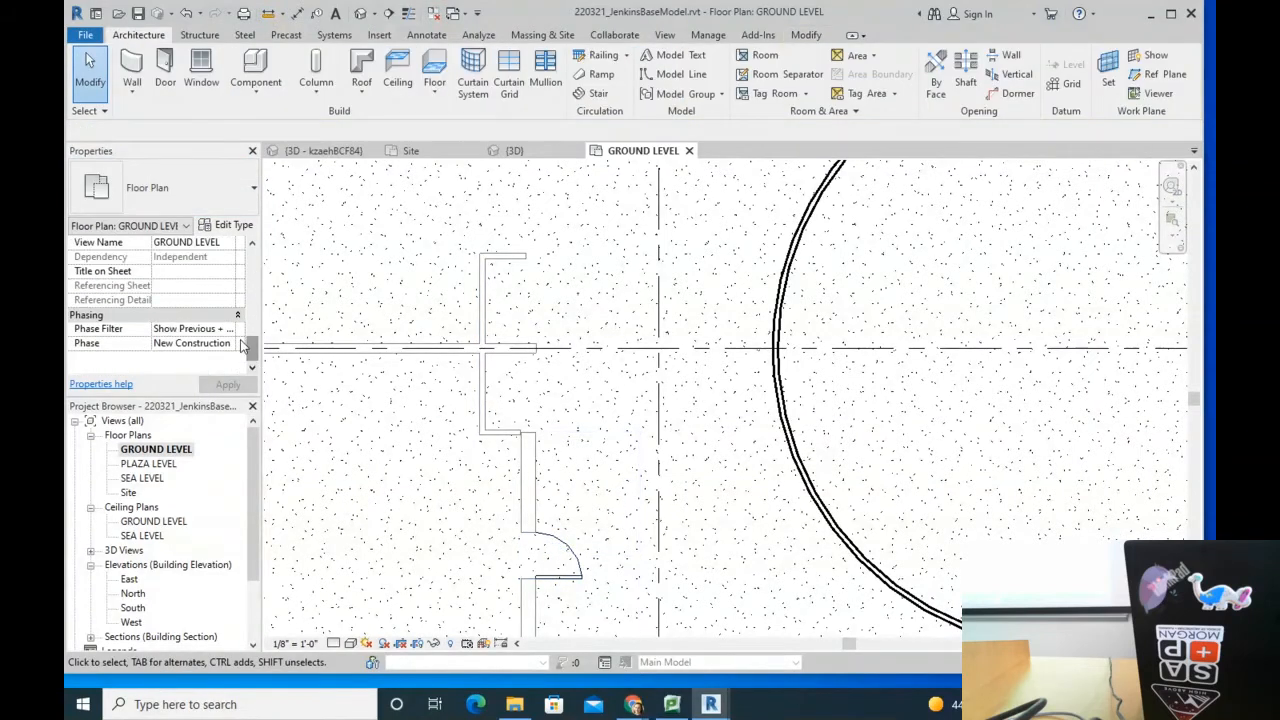
{"action": "left_click", "coordinate": [230, 331]}
{"action": "left_click", "coordinate": [229, 329]}
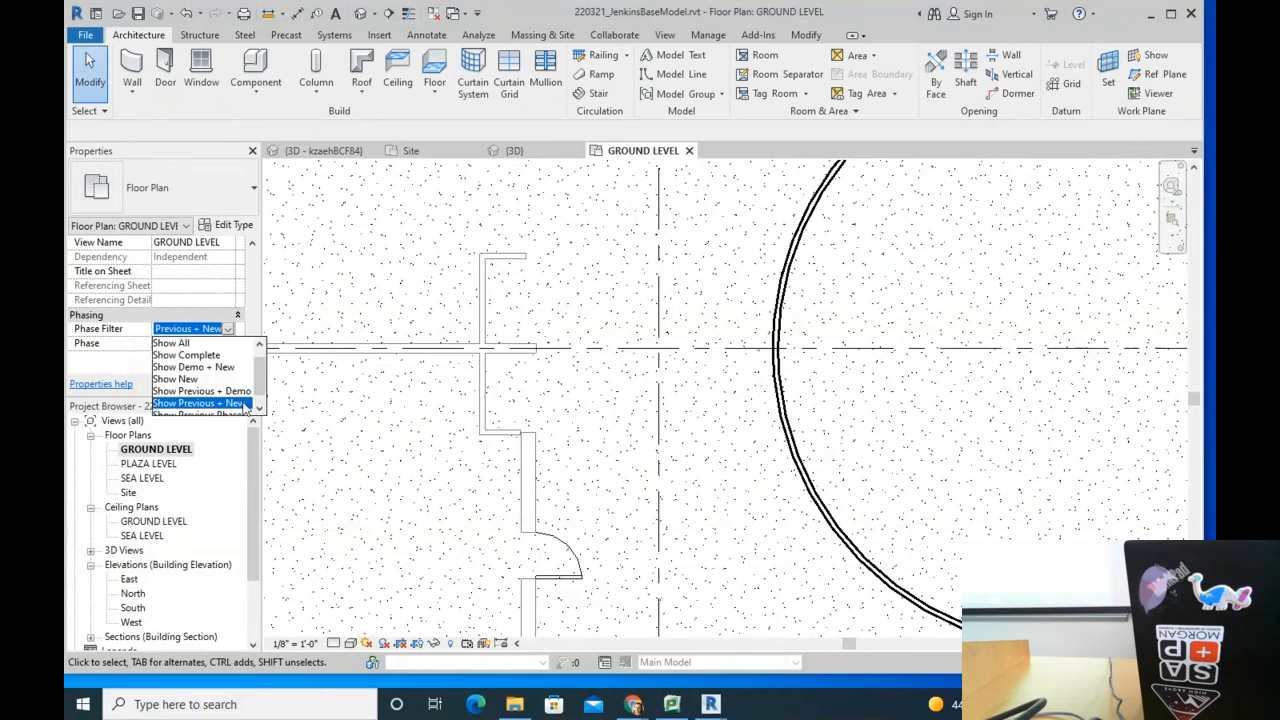
{"action": "left_click", "coordinate": [209, 402]}
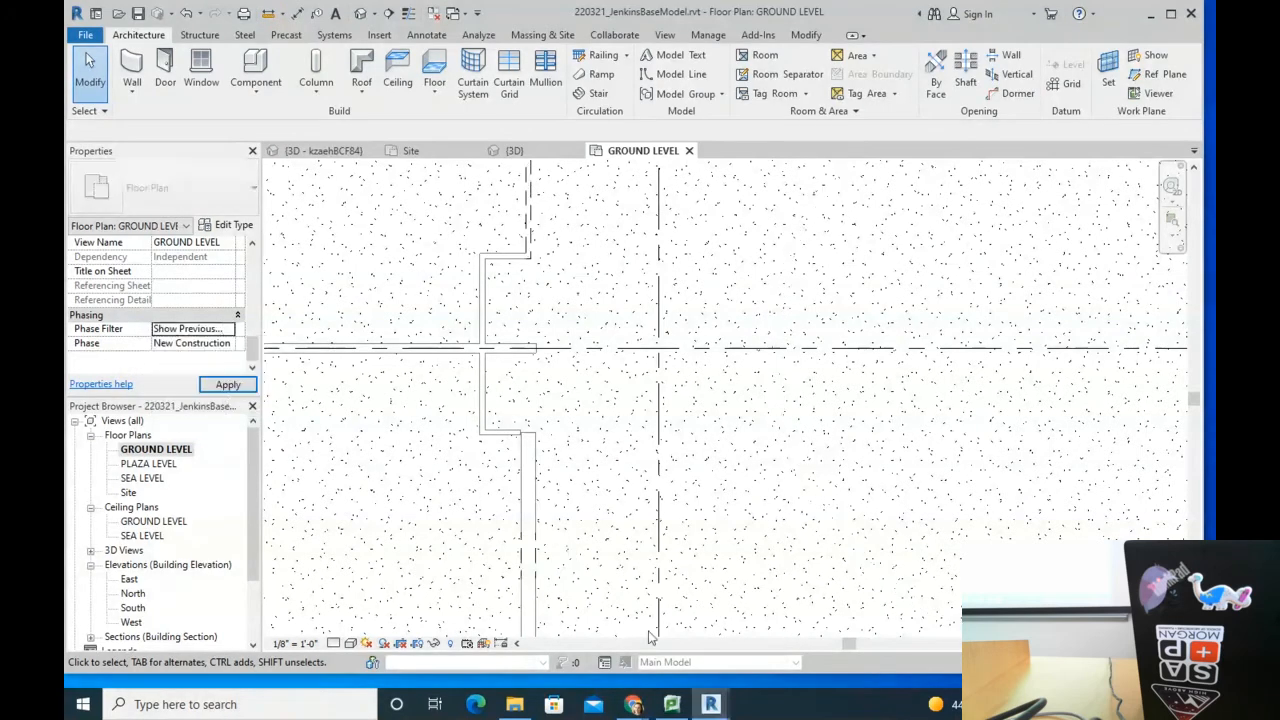
{"action": "scroll", "coordinate": [597, 563], "scroll_direction": "up", "scroll_amount": 5}
{"action": "scroll", "coordinate": [530, 468], "scroll_direction": "up", "scroll_amount": 2}
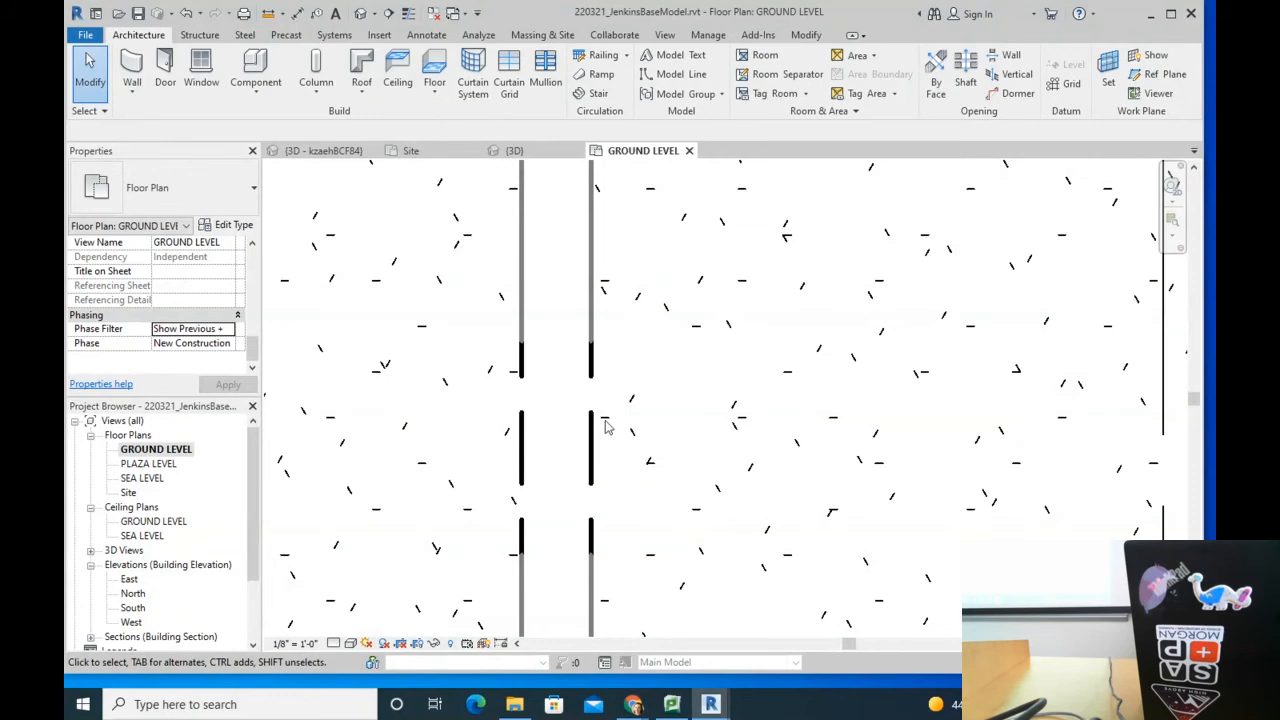
{"action": "scroll", "coordinate": [604, 427], "scroll_direction": "down", "scroll_amount": 3}
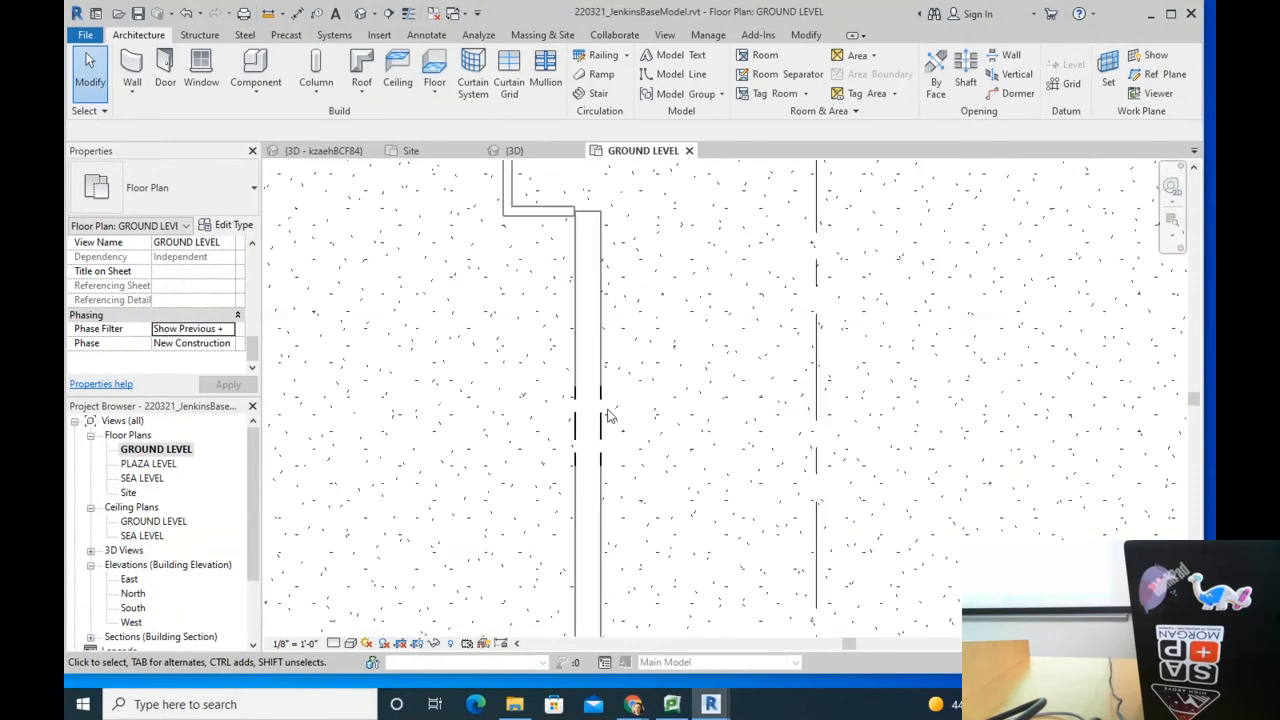
{"action": "scroll", "coordinate": [687, 352], "scroll_direction": "down", "scroll_amount": 5}
{"action": "mouse_move", "coordinate": [920, 318]}
{"action": "middle_mouse_down"}
{"action": "mouse_move", "coordinate": [465, 343]}
{"action": "mouse_move", "coordinate": [710, 434]}
{"action": "middle_mouse_up"}
{"action": "scroll", "coordinate": [492, 334], "scroll_direction": "down", "scroll_amount": 2}
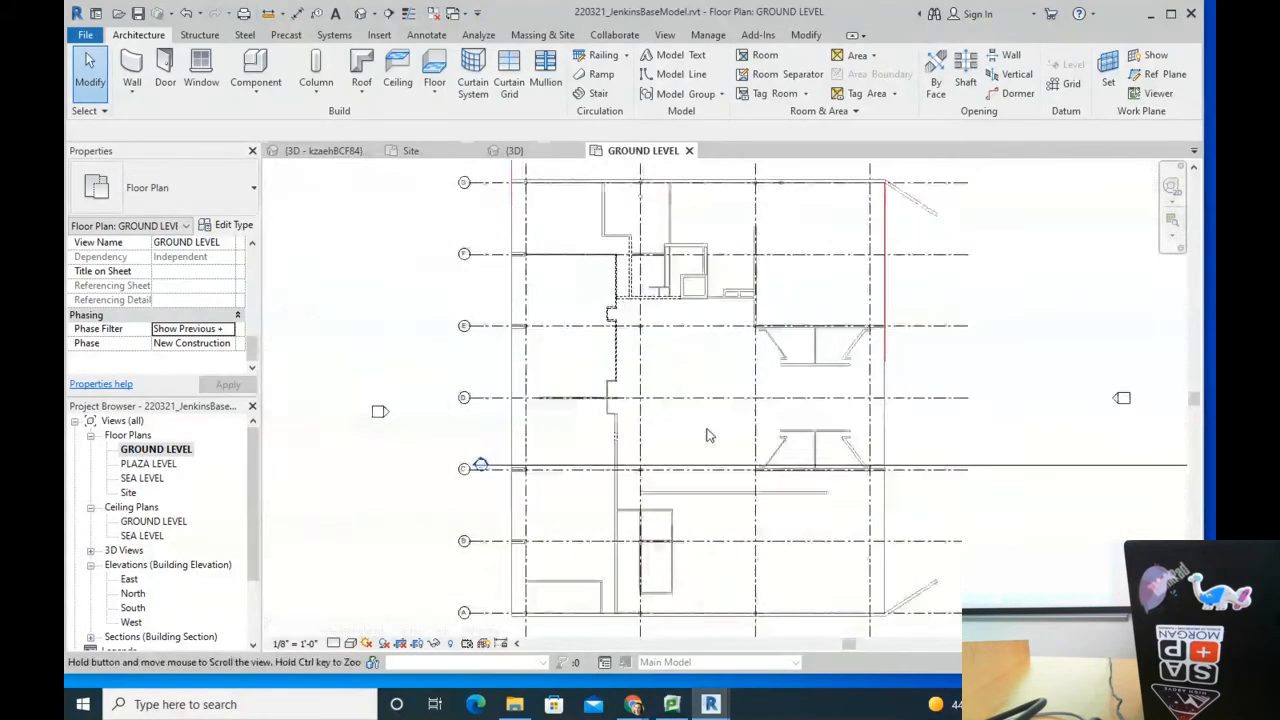
Step: Duplicate the GROUND LEVEL view with detailing, then delete that duplicate
{"action": "right_click", "coordinate": [163, 452]}
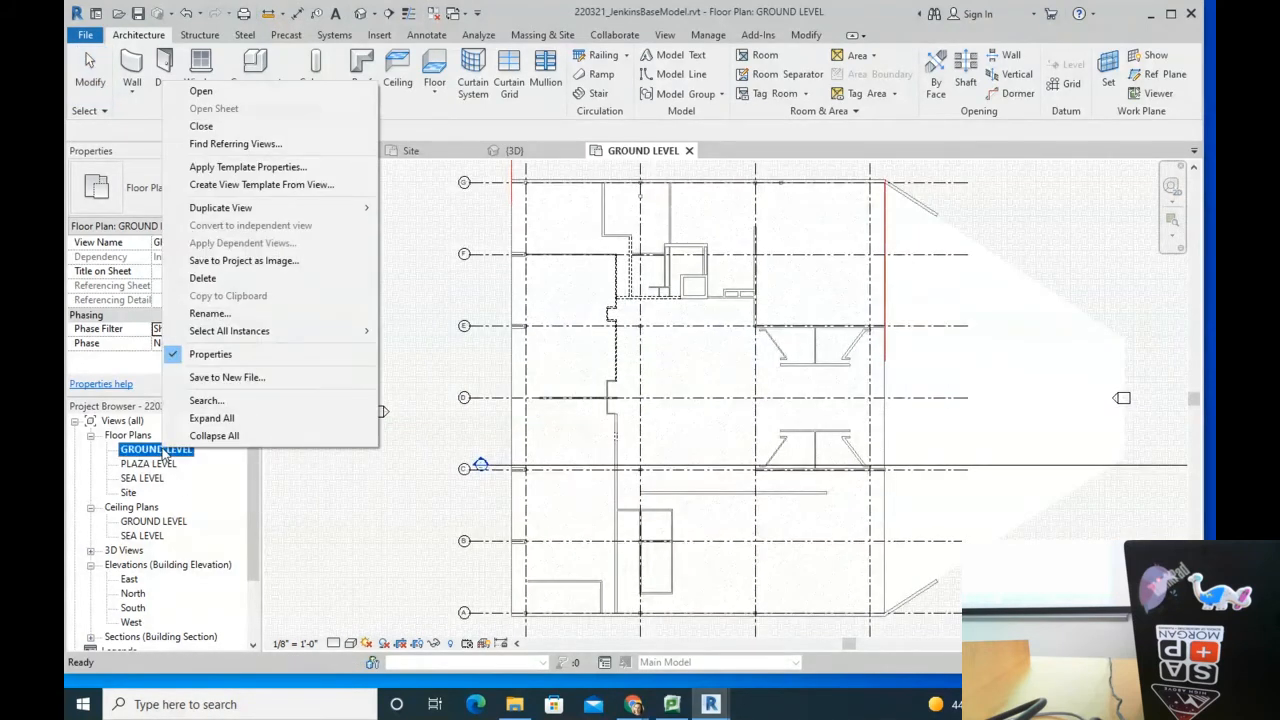
{"action": "mouse_move", "coordinate": [310, 208]}
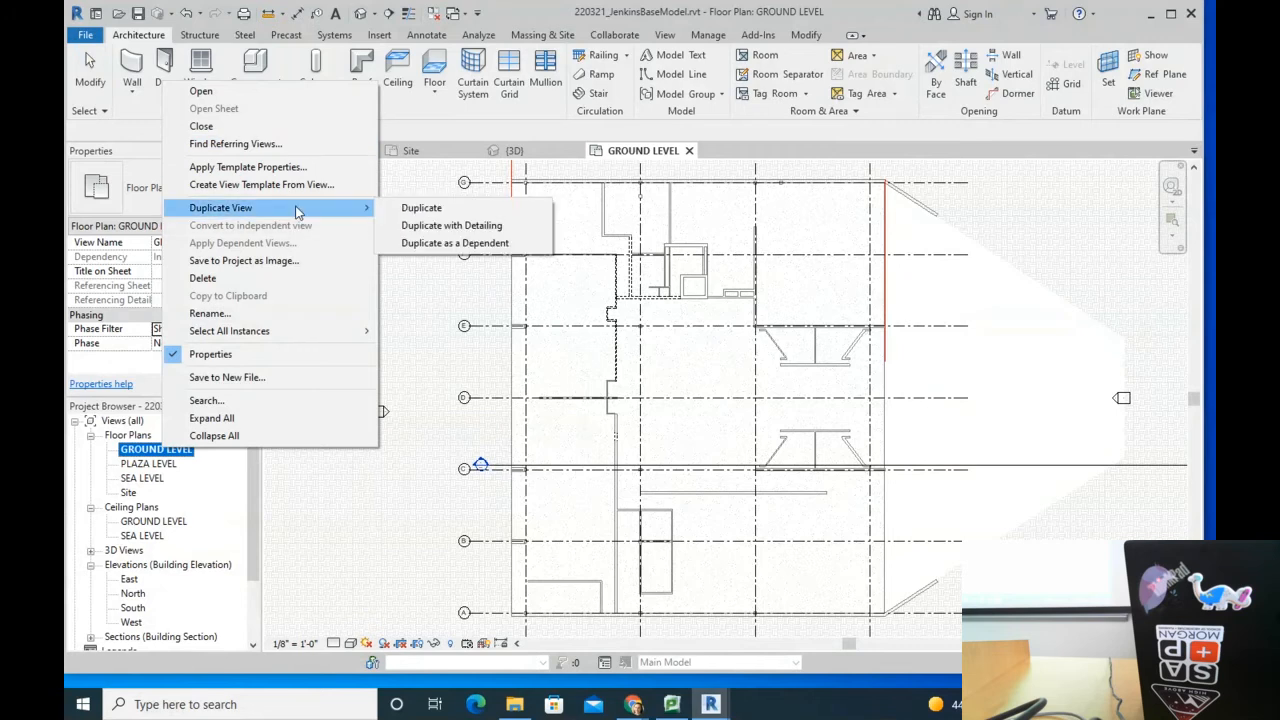
{"action": "left_click", "coordinate": [528, 229]}
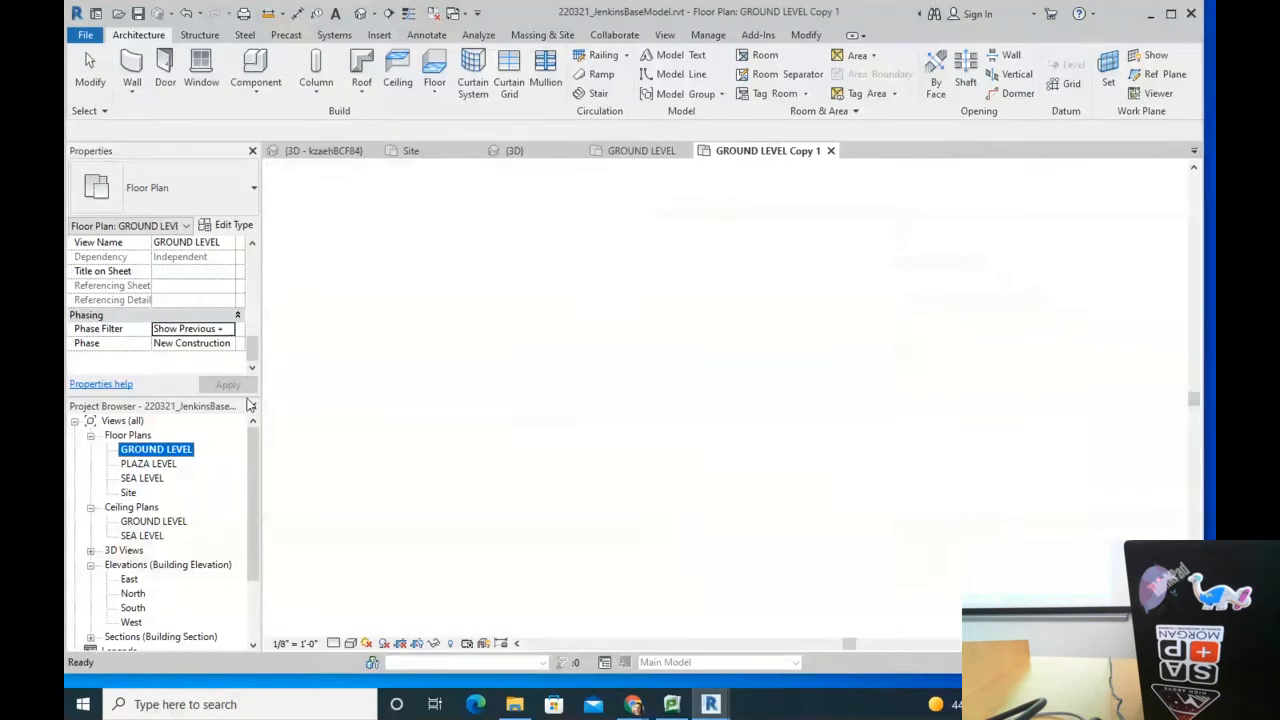
{"action": "right_click", "coordinate": [180, 474]}
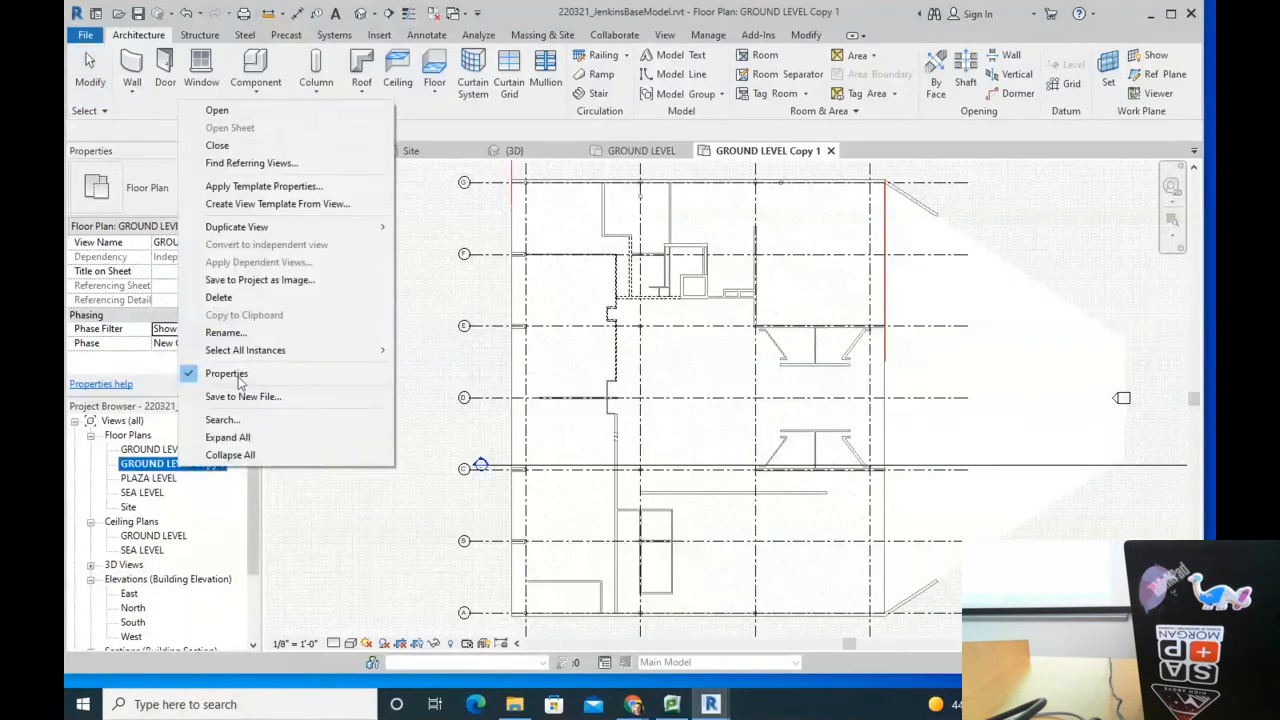
{"action": "left_click", "coordinate": [210, 294]}
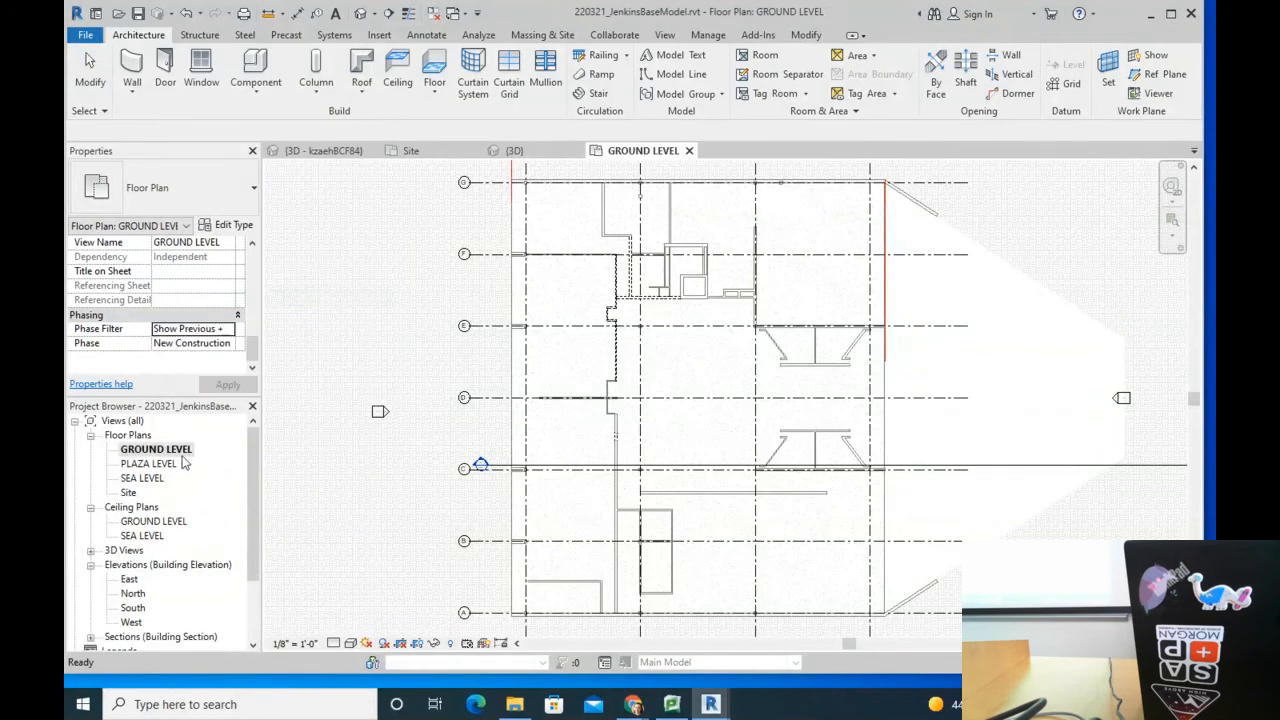
Step: Duplicate GROUND LEVEL with detailing again and rename the copy GROUND LEVEL DEMO PLAN
{"action": "right_click", "coordinate": [170, 452]}
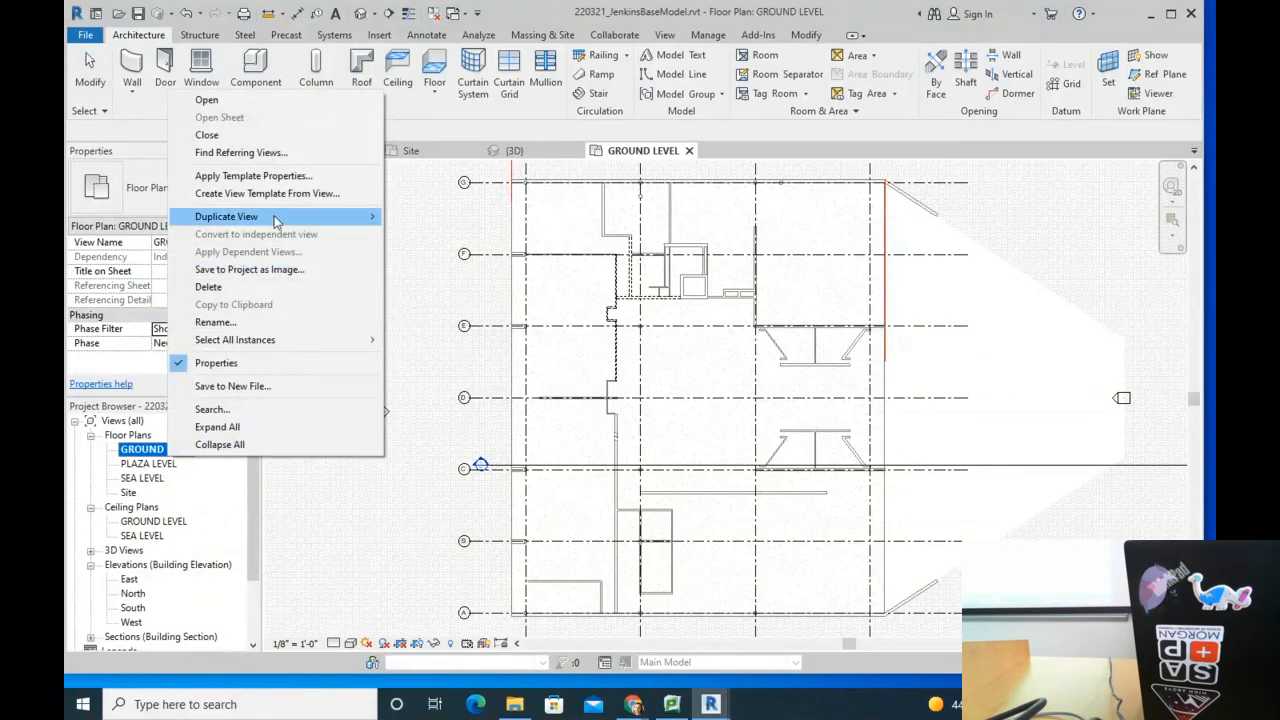
{"action": "mouse_move", "coordinate": [275, 218]}
{"action": "left_click", "coordinate": [482, 236]}
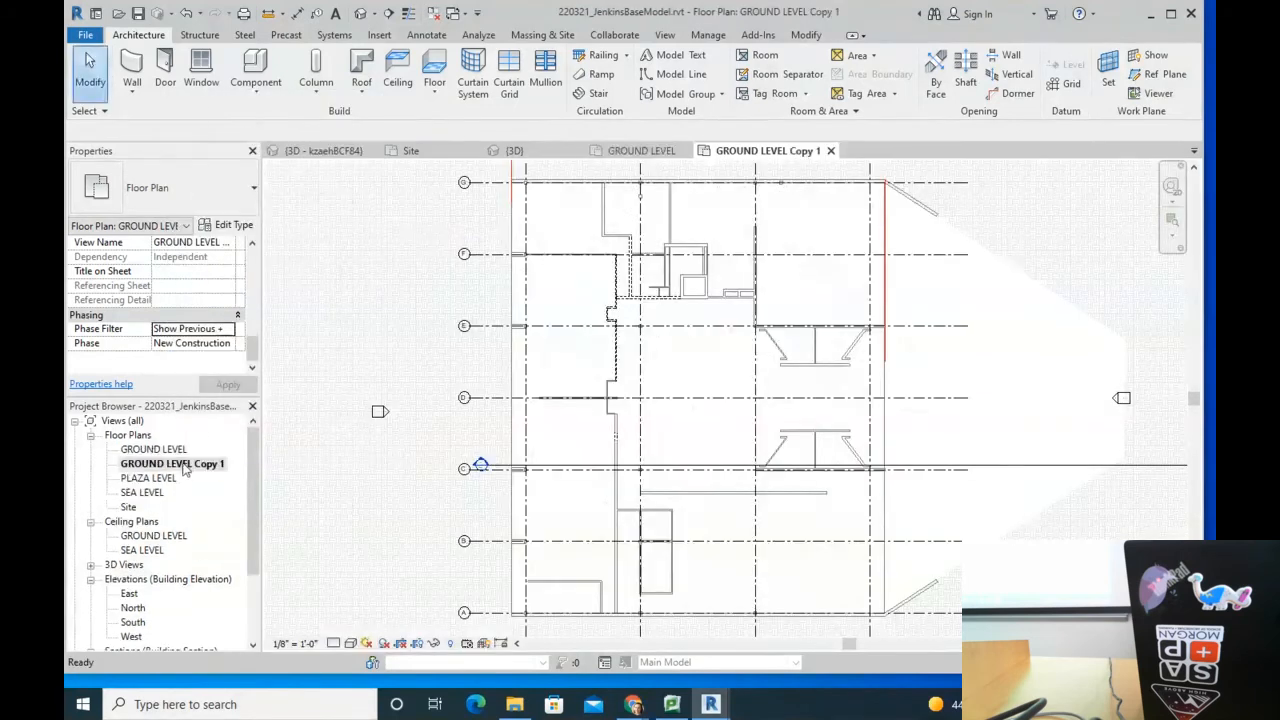
{"action": "right_click", "coordinate": [185, 470]}
{"action": "left_click", "coordinate": [210, 329]}
{"action": "left_click", "coordinate": [222, 463]}
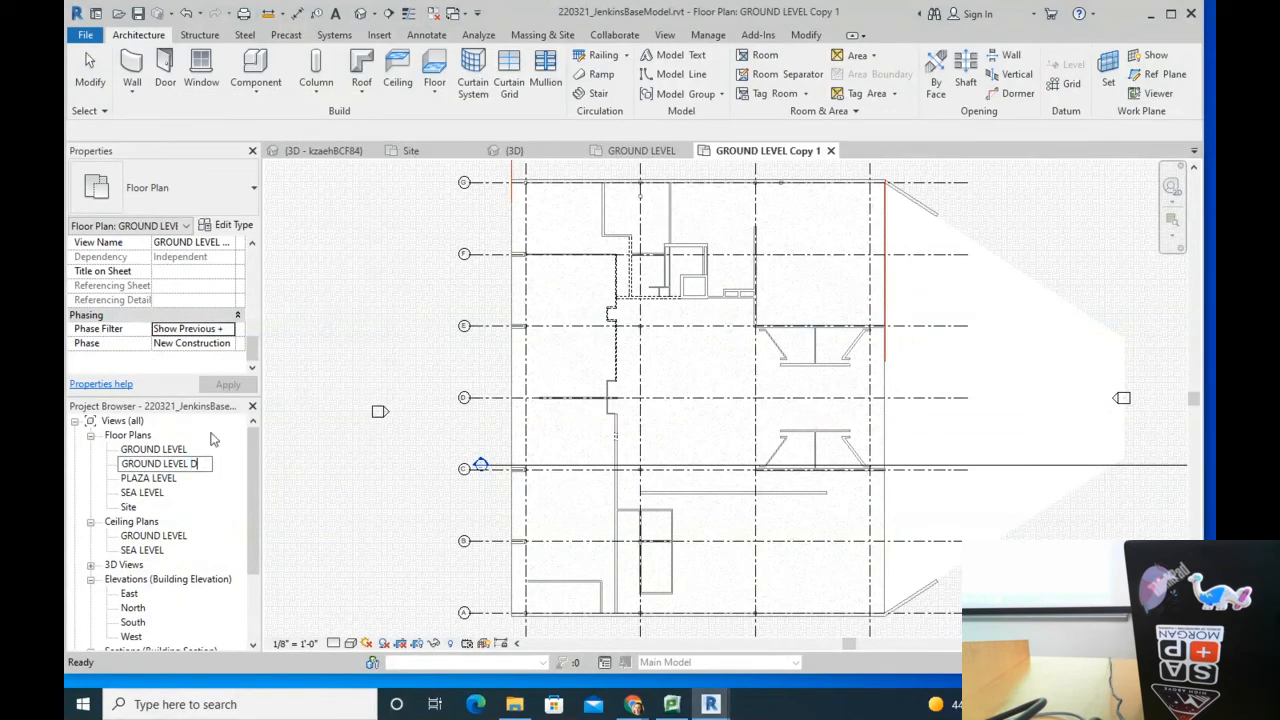
{"action": "type", "text": "DEMO PLAN"}
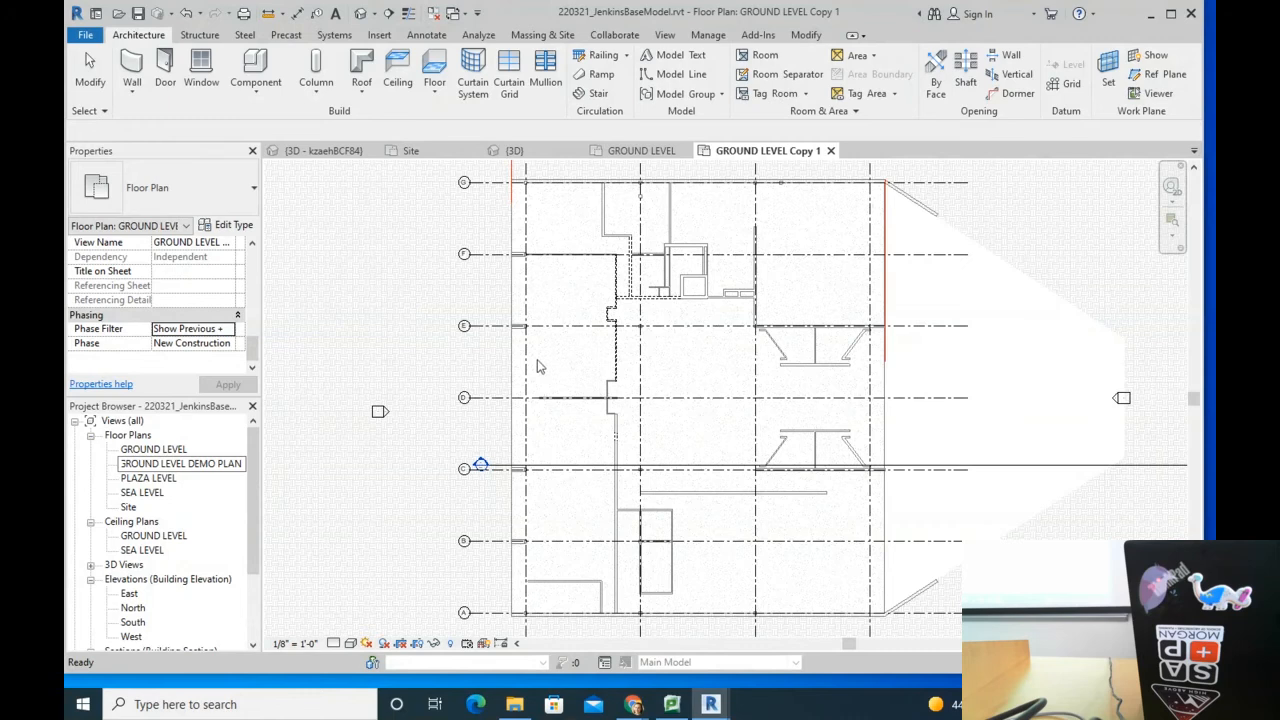
{"action": "key", "text": "Return"}
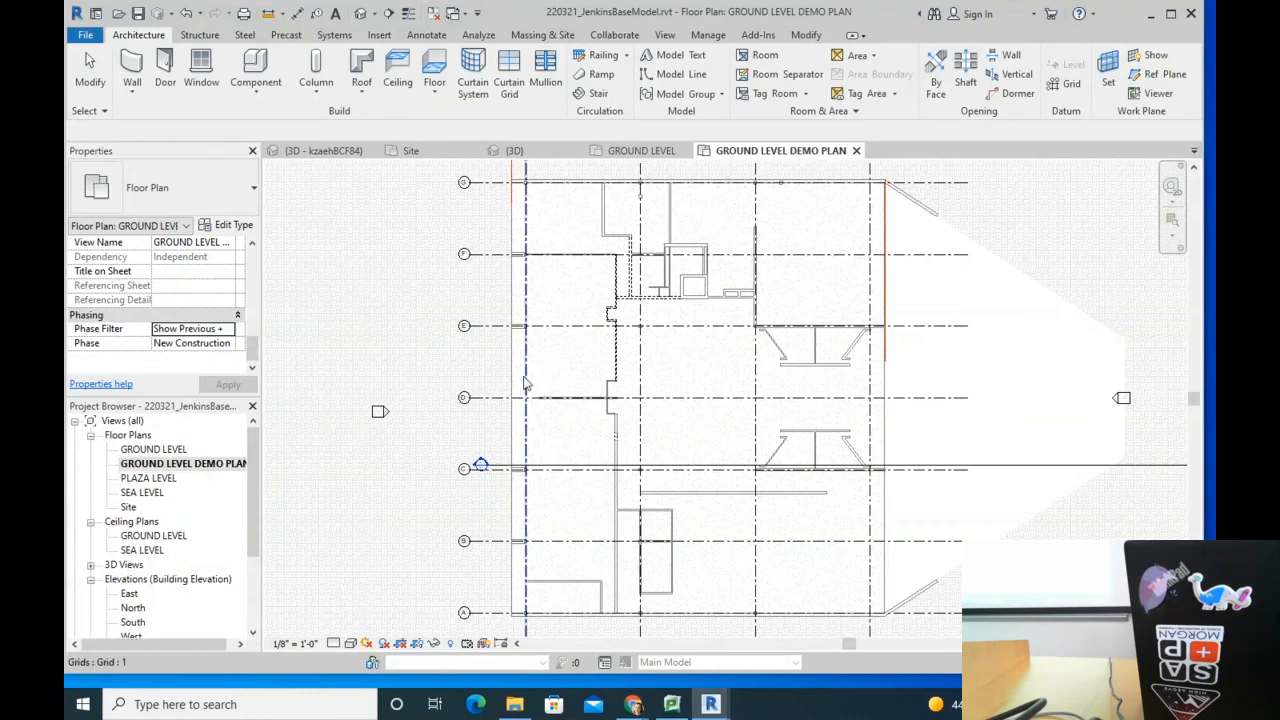
Step: Set the demo plan's Phase Filter to Show Previous + Demo
{"action": "left_click", "coordinate": [226, 329]}
{"action": "left_click", "coordinate": [200, 403]}
{"action": "left_click", "coordinate": [228, 384]}
{"action": "left_click", "coordinate": [176, 450]}
{"action": "left_click", "coordinate": [138, 450]}
{"action": "left_click", "coordinate": [352, 471]}
Step: Open the GROUND LEVEL plan and set its Phase Filter to Show Previous + New
{"action": "double_click", "coordinate": [168, 450]}
{"action": "left_click", "coordinate": [232, 330]}
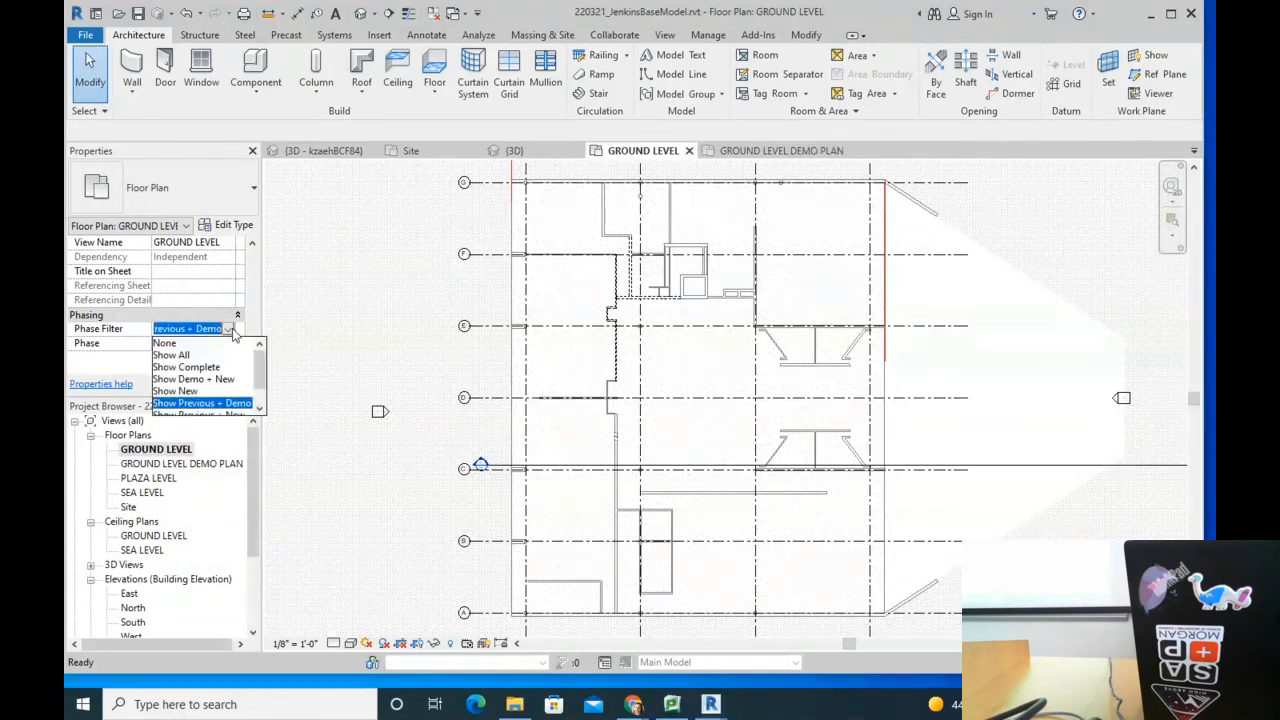
{"action": "scroll", "coordinate": [230, 400], "scroll_direction": "down", "scroll_amount": 2}
{"action": "left_click", "coordinate": [232, 393]}
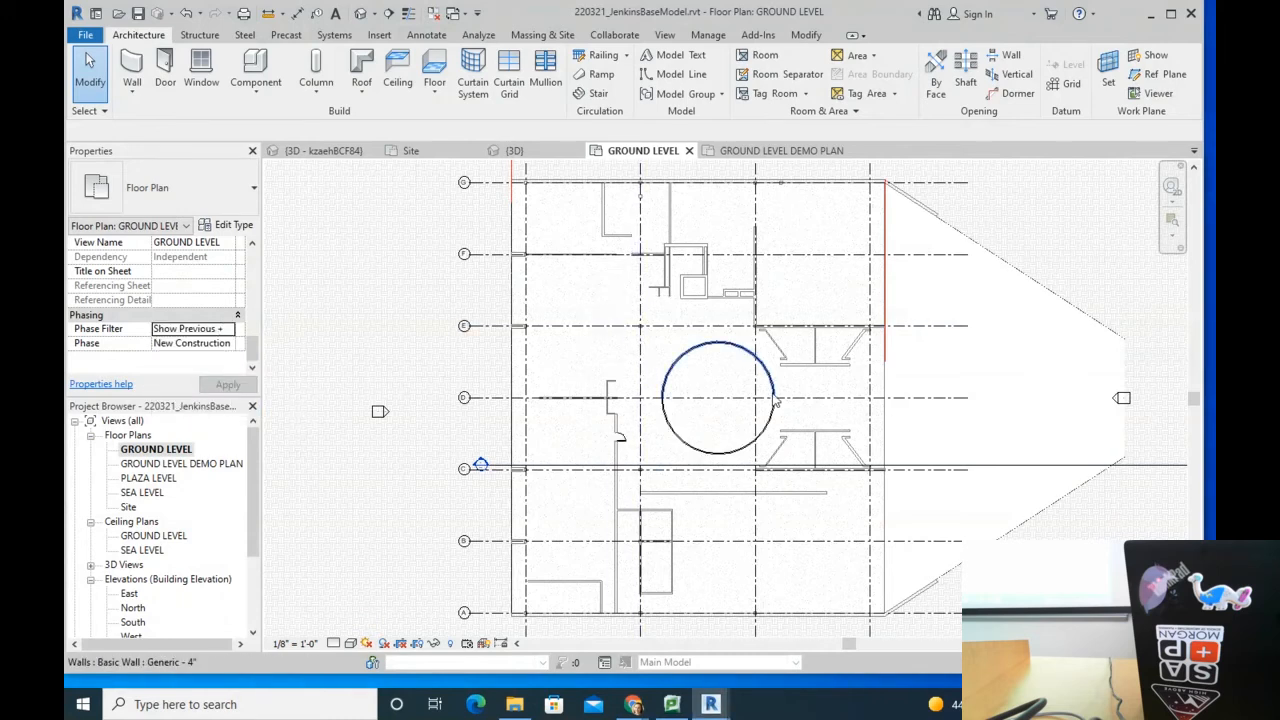
Step: Centre the circular wall in the plan and undo the recent change with Ctrl+Z
{"action": "middle_click_drag", "start_coordinate": [772, 397], "coordinate": [636, 447]}
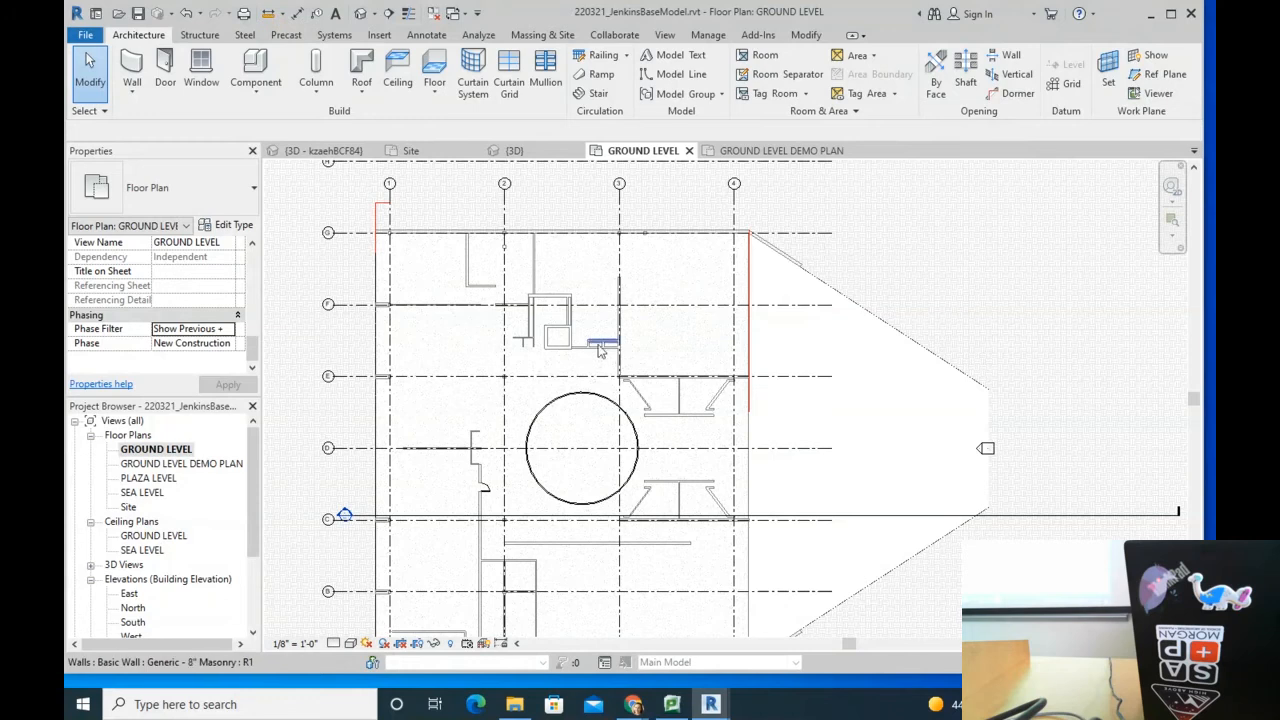
{"action": "scroll", "coordinate": [585, 401], "scroll_direction": "up", "scroll_amount": 3}
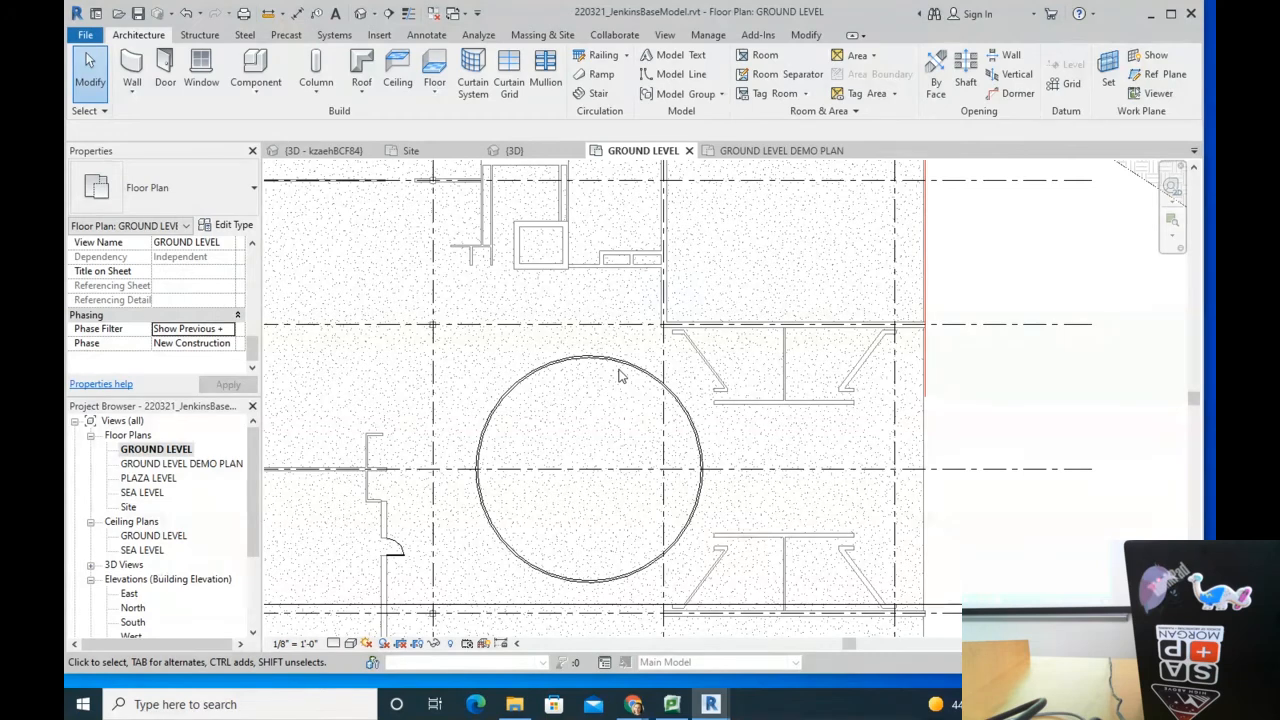
{"action": "scroll", "coordinate": [640, 370], "scroll_direction": "down", "scroll_amount": 3}
{"action": "scroll", "coordinate": [640, 370], "scroll_direction": "down", "scroll_amount": 2}
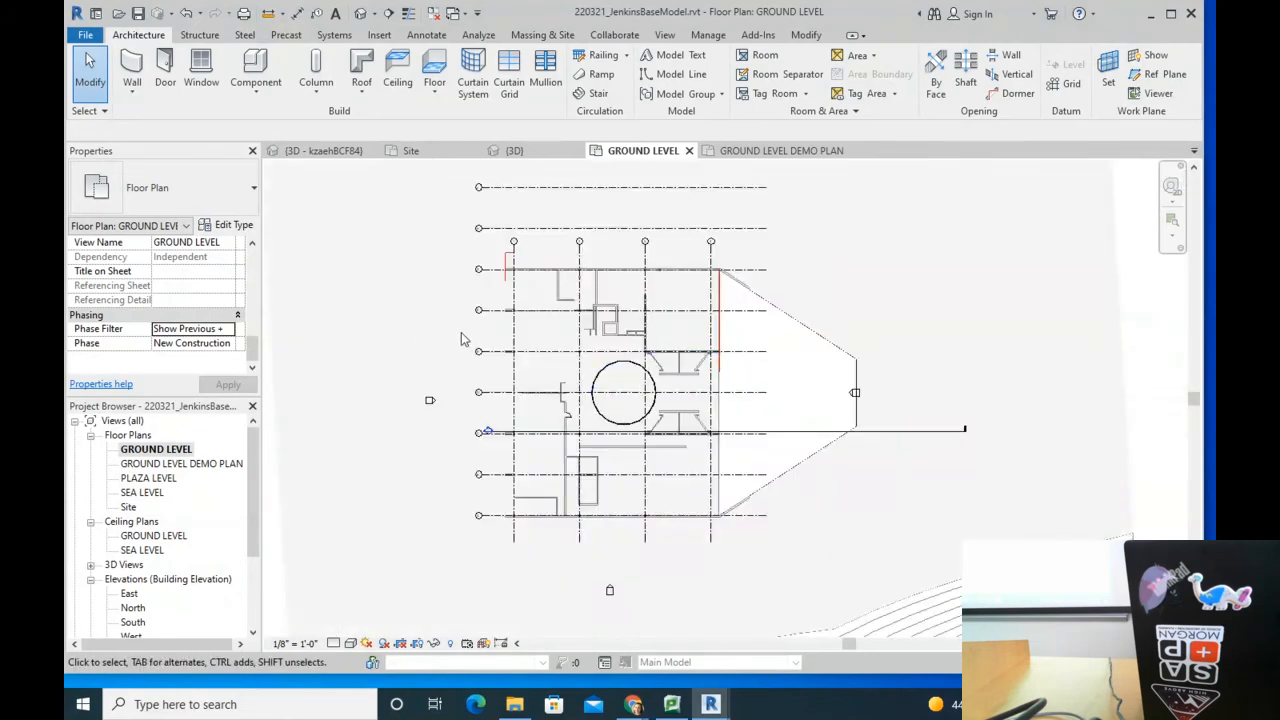
{"action": "scroll", "coordinate": [591, 418], "scroll_direction": "up", "scroll_amount": 2}
{"action": "key", "text": "ctrl+z"}
{"action": "key", "text": "ctrl+z"}
{"action": "key", "text": "ctrl+z"}
{"action": "key", "text": "ctrl+z"}
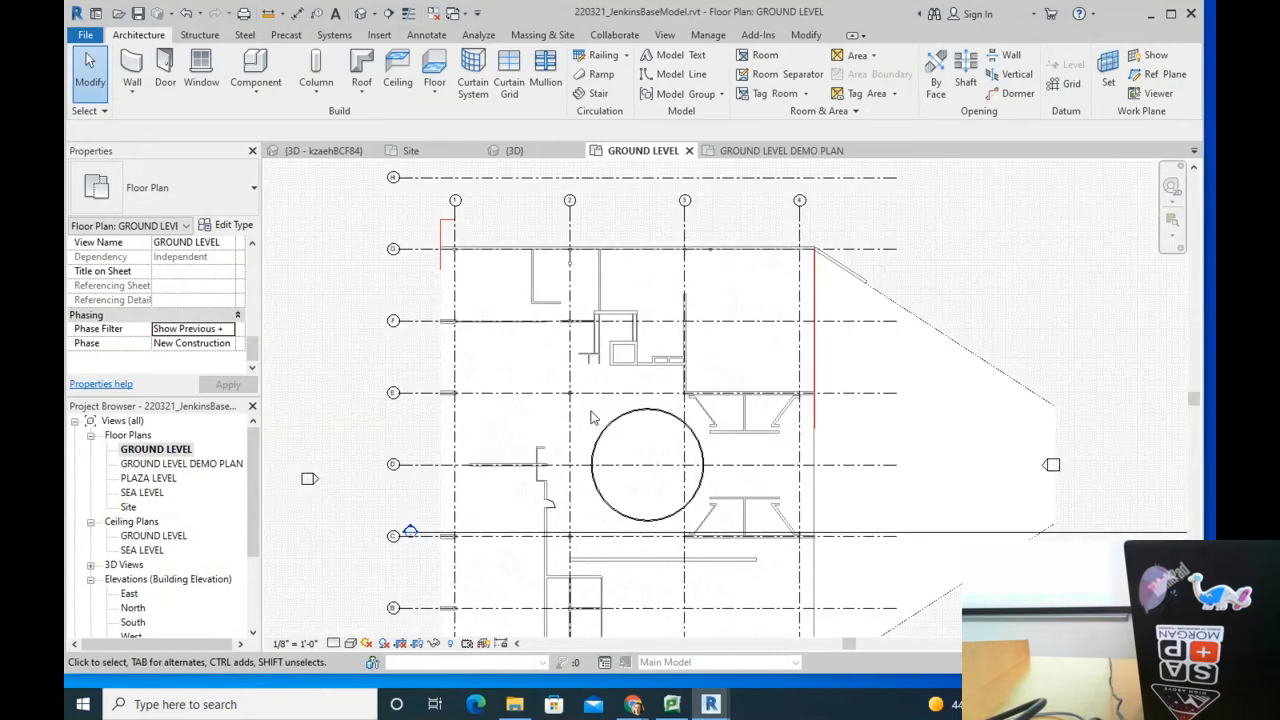
Step: Undo further with Ctrl+Z, back past the demo plan to the original walls
{"action": "key", "text": "ctrl+z"}
{"action": "key", "text": "ctrl+z"}
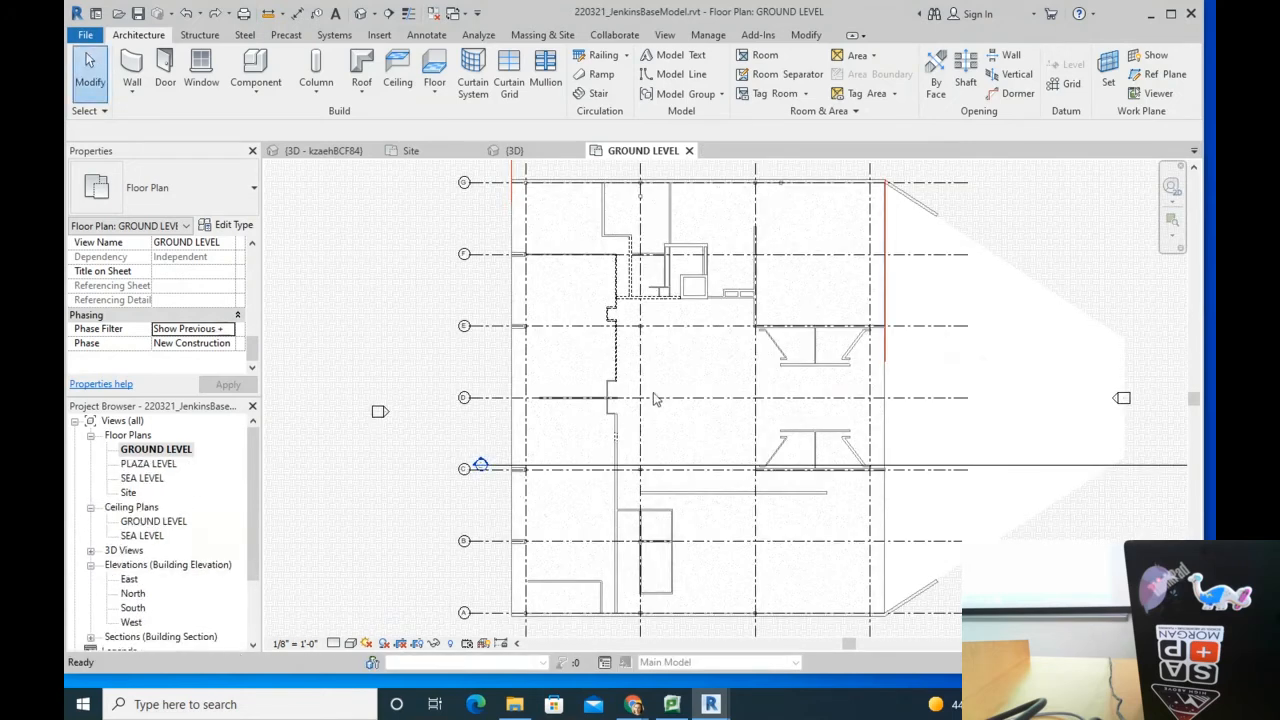
{"action": "key", "text": "ctrl+z"}
{"action": "key", "text": "ctrl+z"}
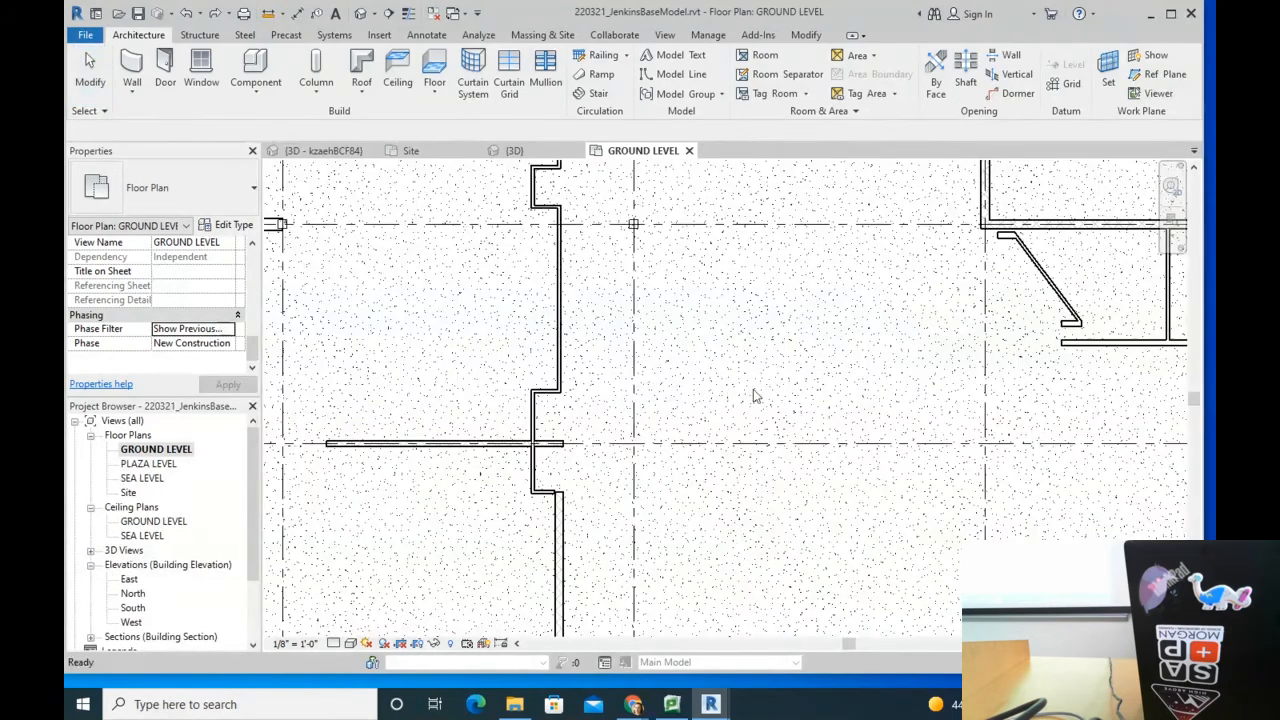
{"action": "scroll", "coordinate": [751, 395], "scroll_direction": "down", "scroll_amount": 4}
{"action": "scroll", "coordinate": [515, 410], "scroll_direction": "up", "scroll_amount": 1}
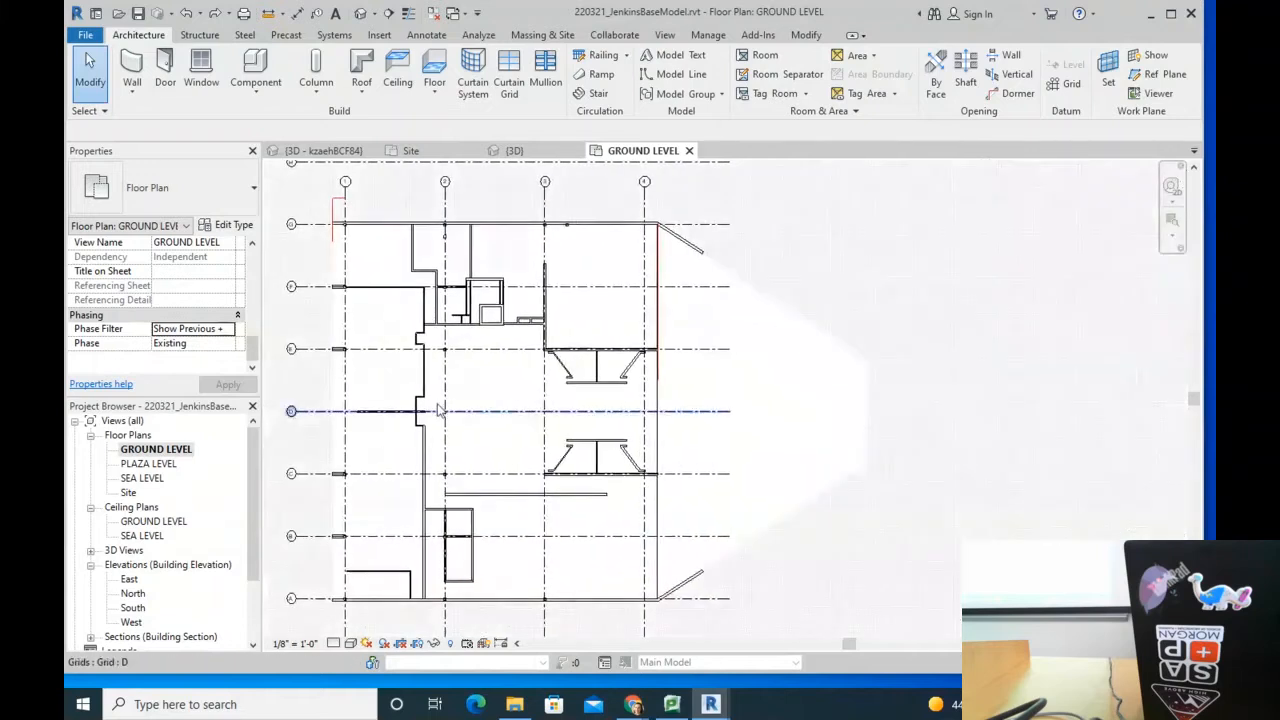
{"action": "scroll", "coordinate": [438, 518], "scroll_direction": "up", "scroll_amount": 1}
{"action": "scroll", "coordinate": [438, 518], "scroll_direction": "up", "scroll_amount": 1}
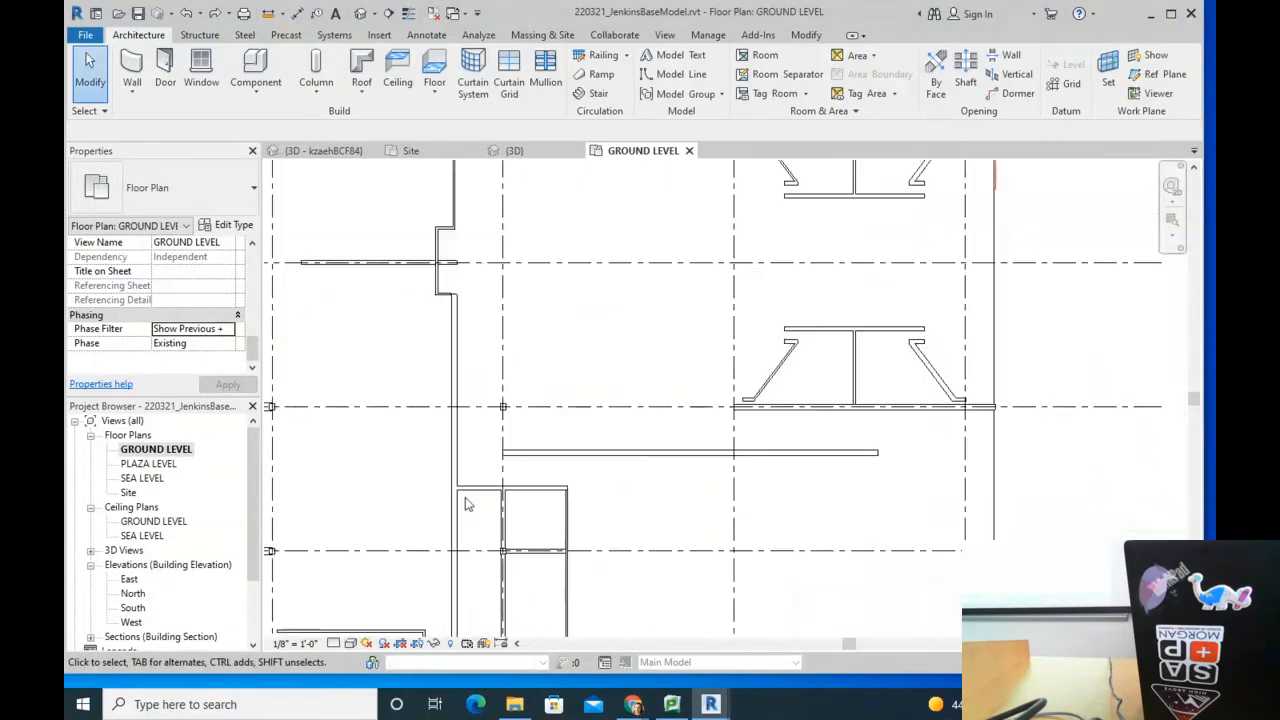
Step: Check the phase of several walls, including the 12-inch masonry wall, then clear the selection
{"action": "left_click", "coordinate": [455, 505]}
{"action": "left_click", "coordinate": [487, 433]}
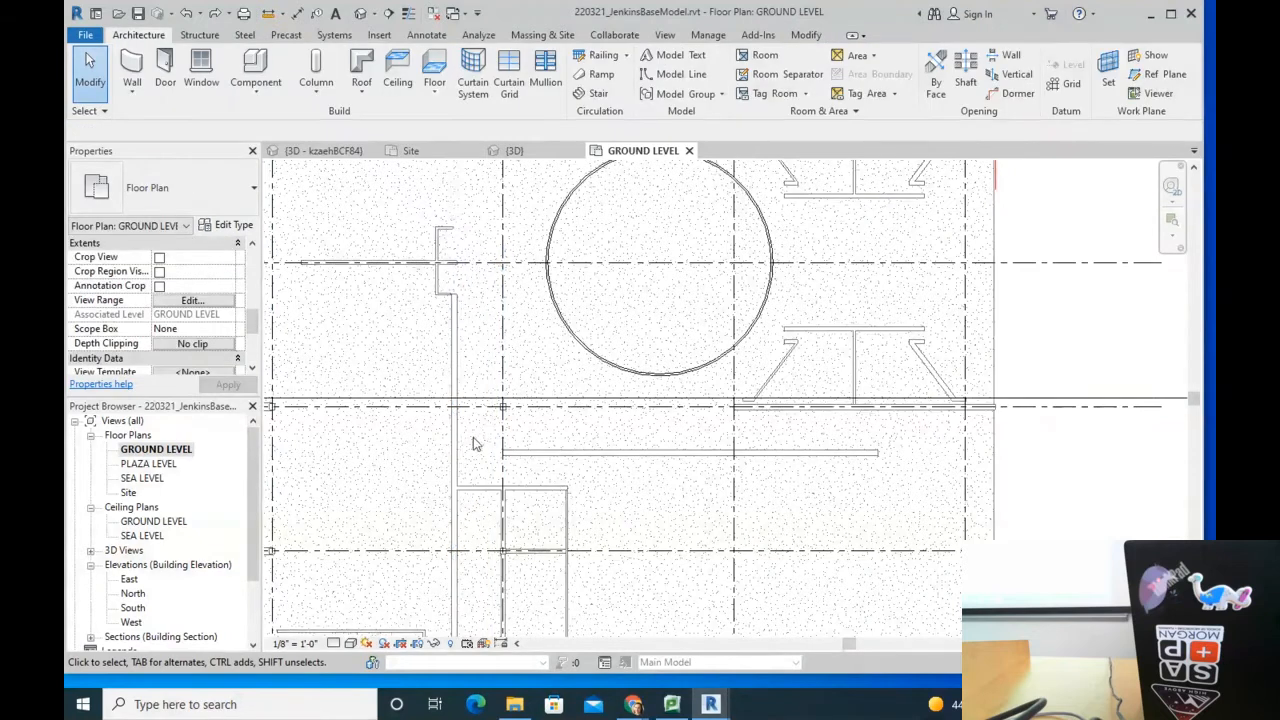
{"action": "left_click", "coordinate": [456, 470]}
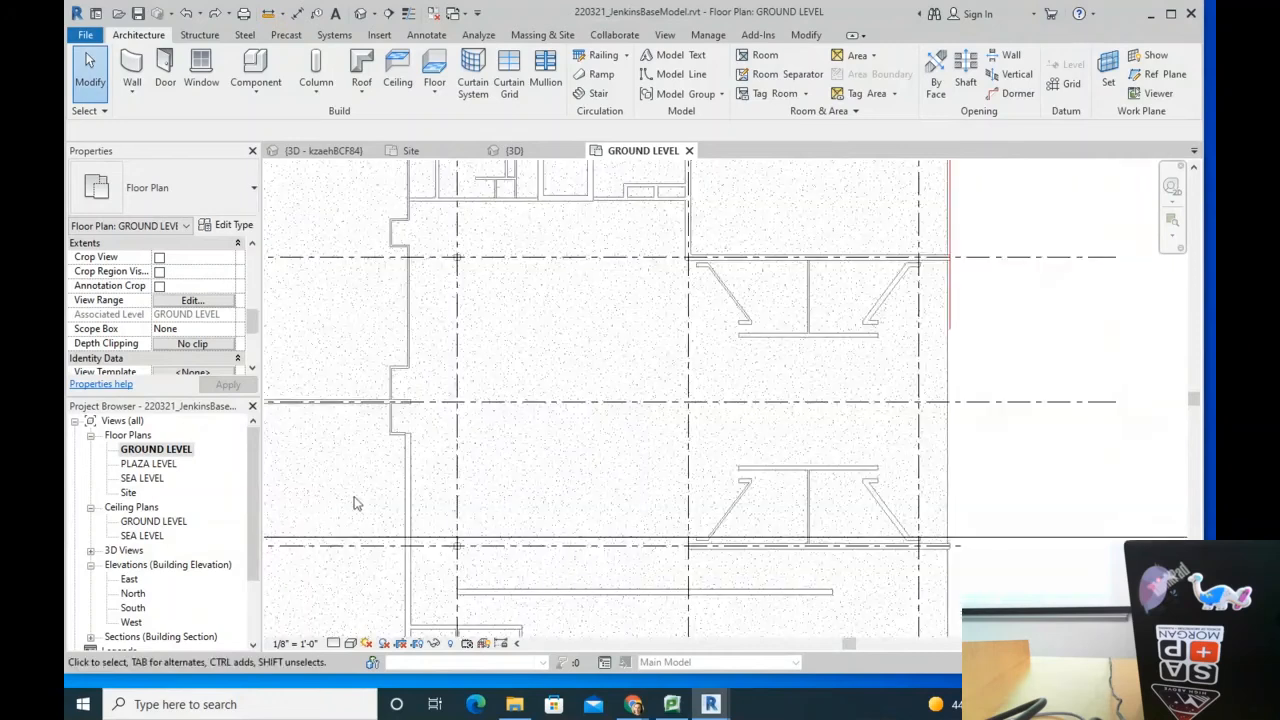
{"action": "left_click", "coordinate": [406, 478]}
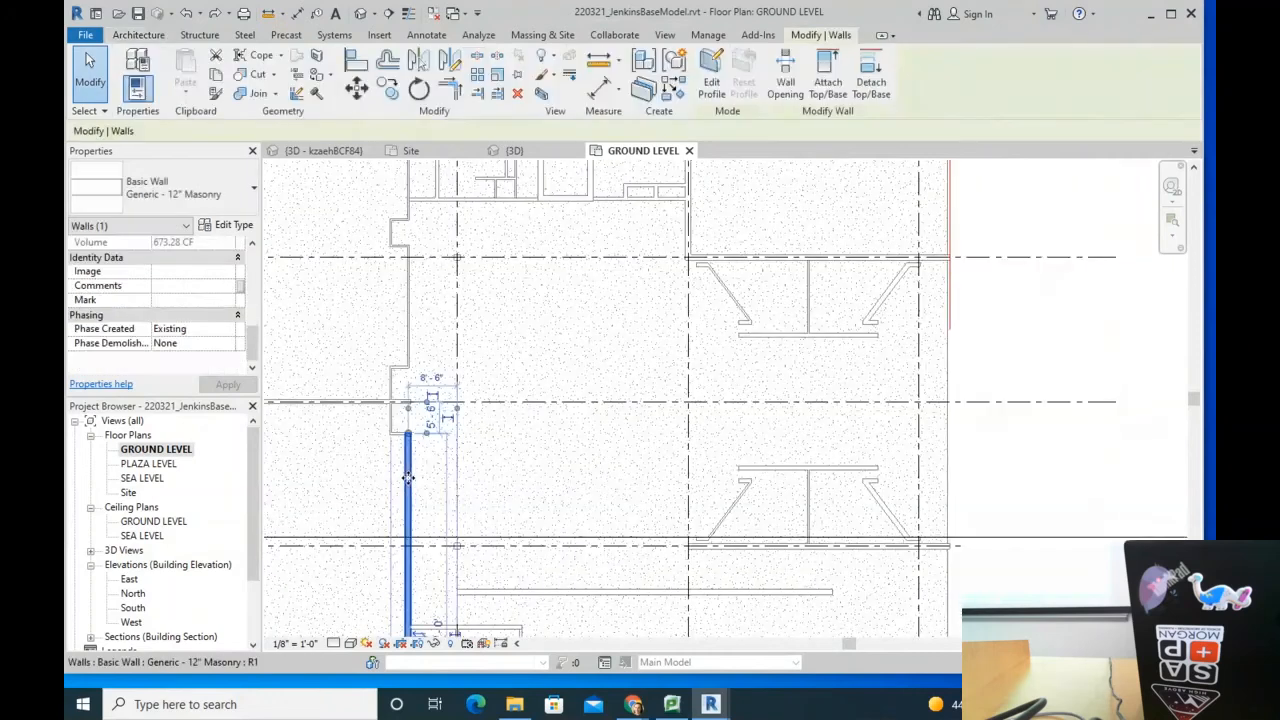
{"action": "scroll", "coordinate": [407, 475], "scroll_direction": "down", "scroll_amount": 2}
{"action": "scroll", "coordinate": [407, 474], "scroll_direction": "down", "scroll_amount": 3}
{"action": "key", "text": "Escape"}
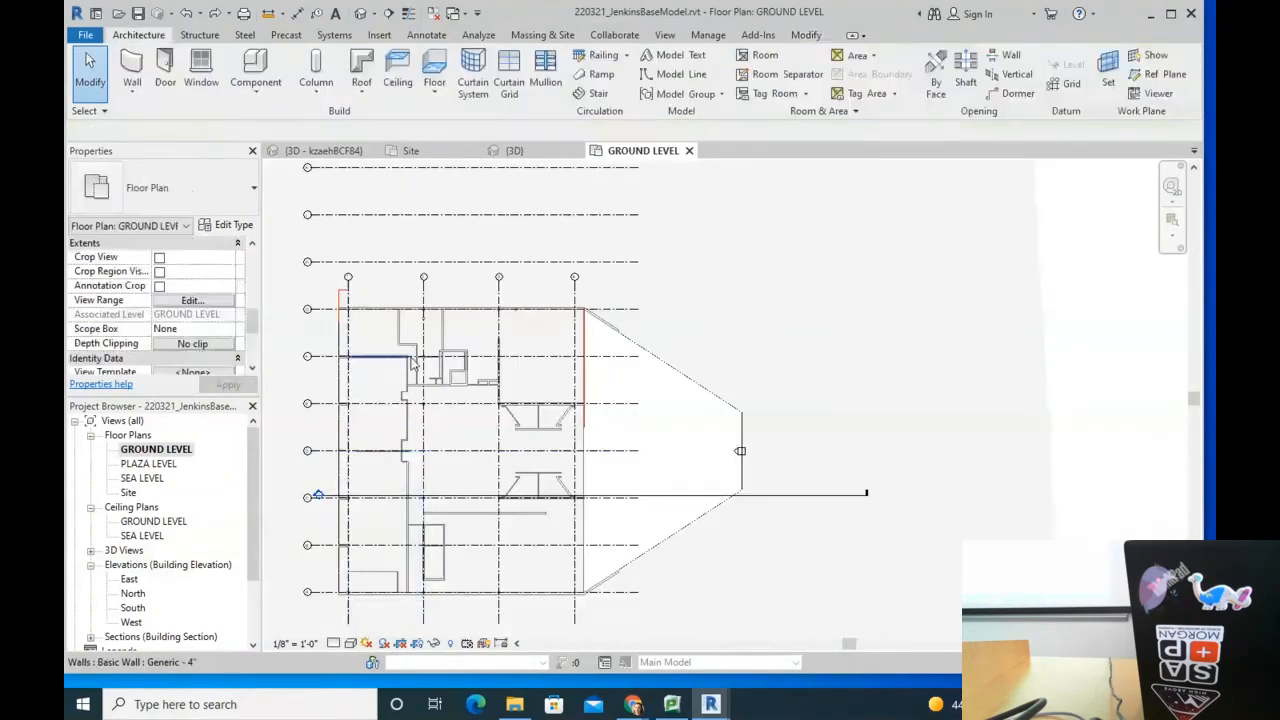
{"action": "scroll", "coordinate": [405, 358], "scroll_direction": "down", "scroll_amount": 2}
Step: Switch to the default 3D view and window-select every element in the model
{"action": "left_click", "coordinate": [367, 14]}
{"action": "scroll", "coordinate": [601, 456], "scroll_direction": "down", "scroll_amount": 5}
{"action": "left_click_drag", "start_coordinate": [350, 220], "coordinate": [1000, 630]}
Step: Filter the selection to keep only Floors, Structural Columns and Walls, 163 items
{"action": "left_click", "coordinate": [711, 78]}
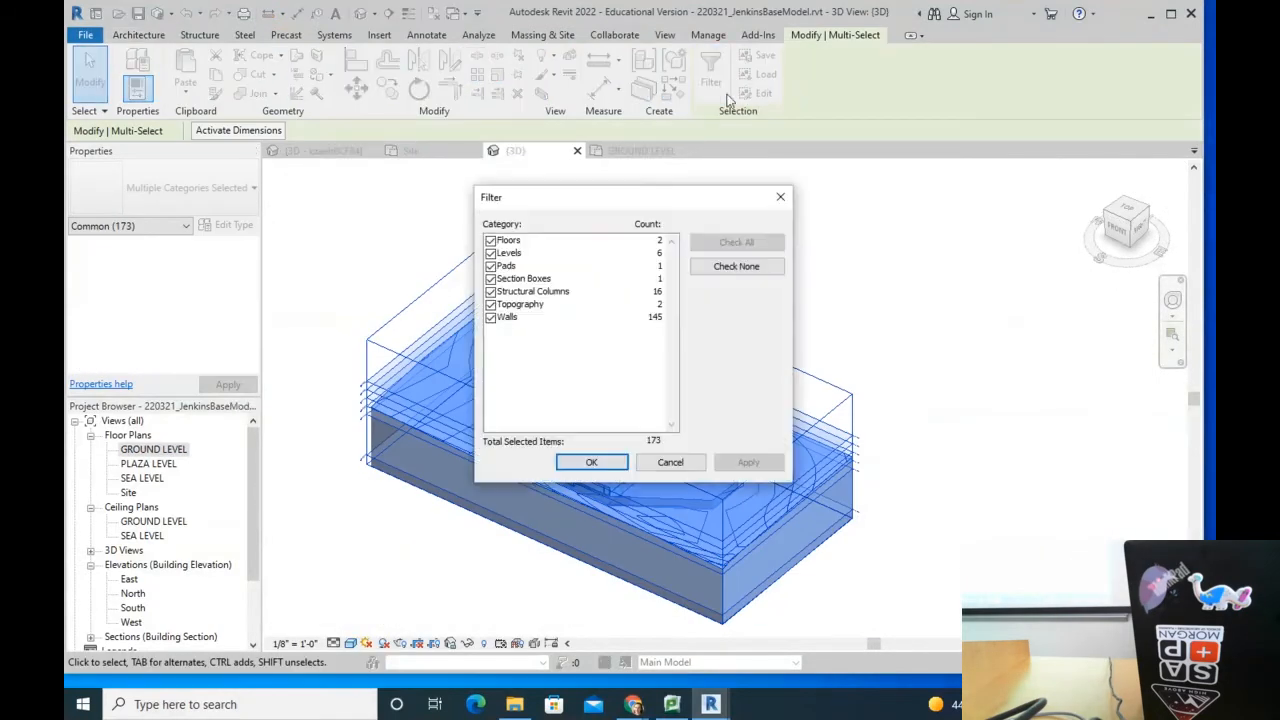
{"action": "left_click", "coordinate": [490, 253]}
{"action": "left_click", "coordinate": [490, 266]}
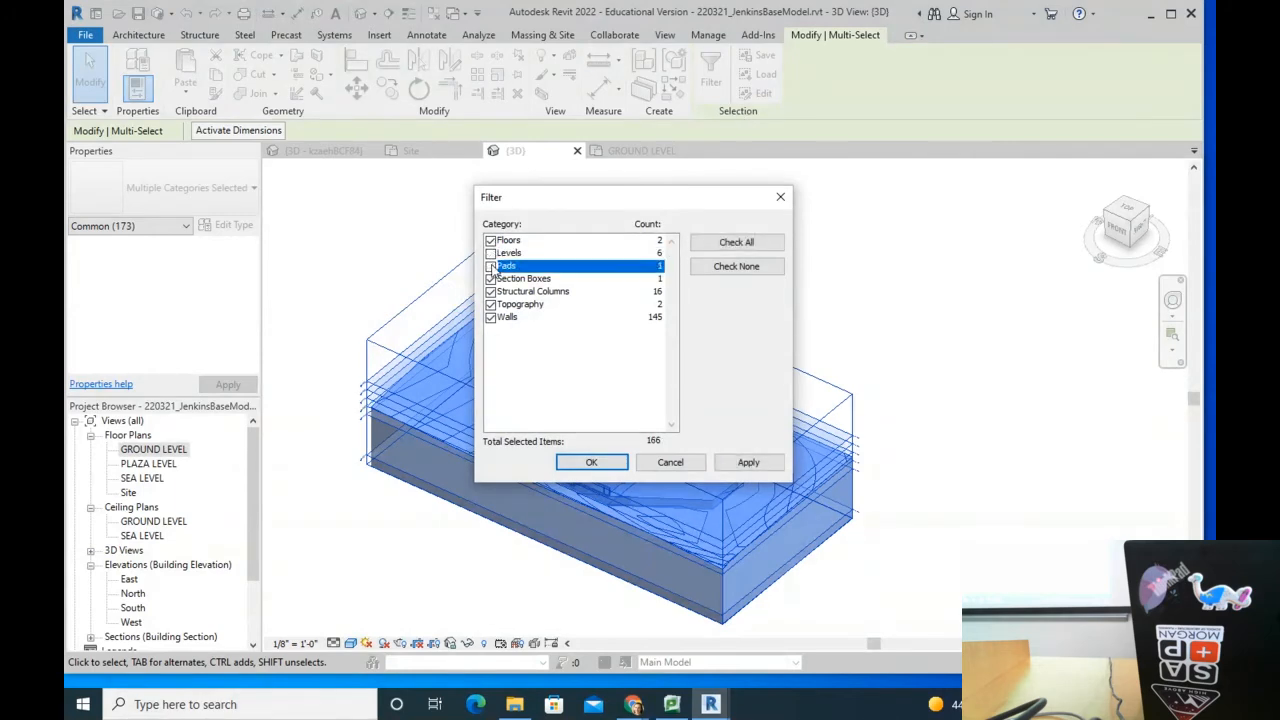
{"action": "left_click", "coordinate": [490, 279]}
{"action": "left_click", "coordinate": [490, 291]}
{"action": "left_click", "coordinate": [490, 304]}
{"action": "left_click", "coordinate": [490, 317]}
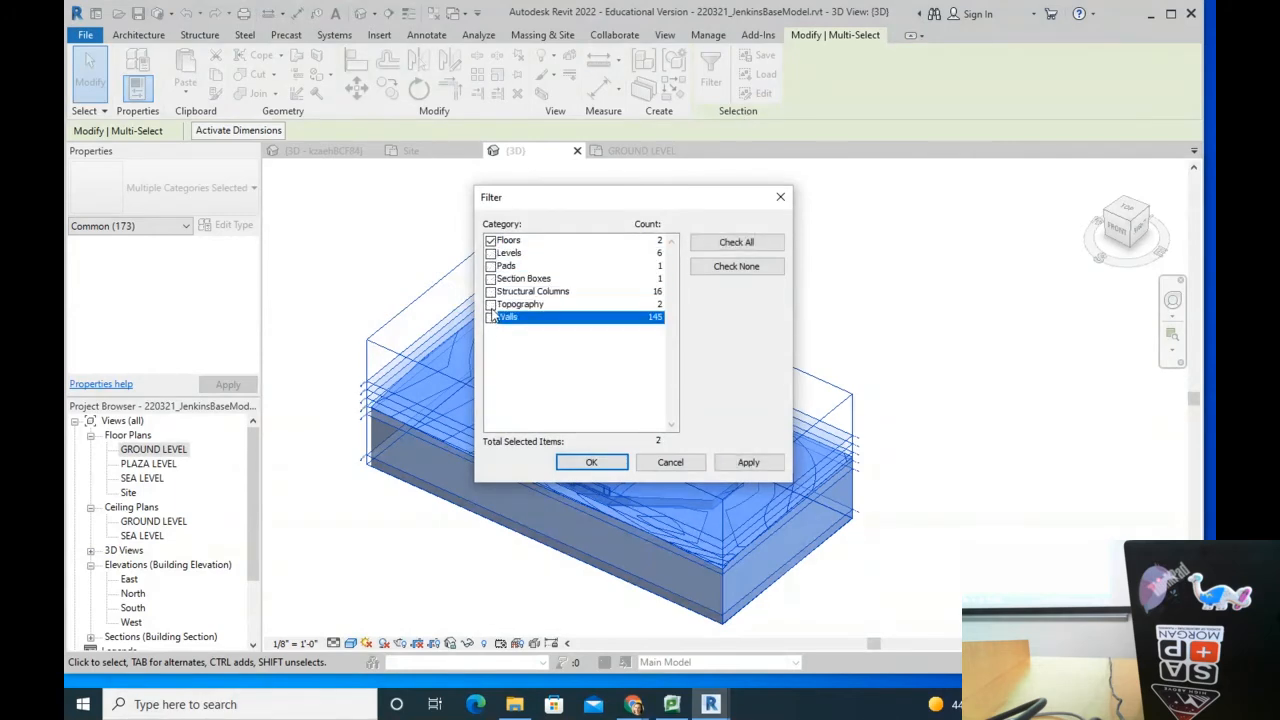
{"action": "left_click", "coordinate": [490, 317]}
{"action": "left_click", "coordinate": [501, 291]}
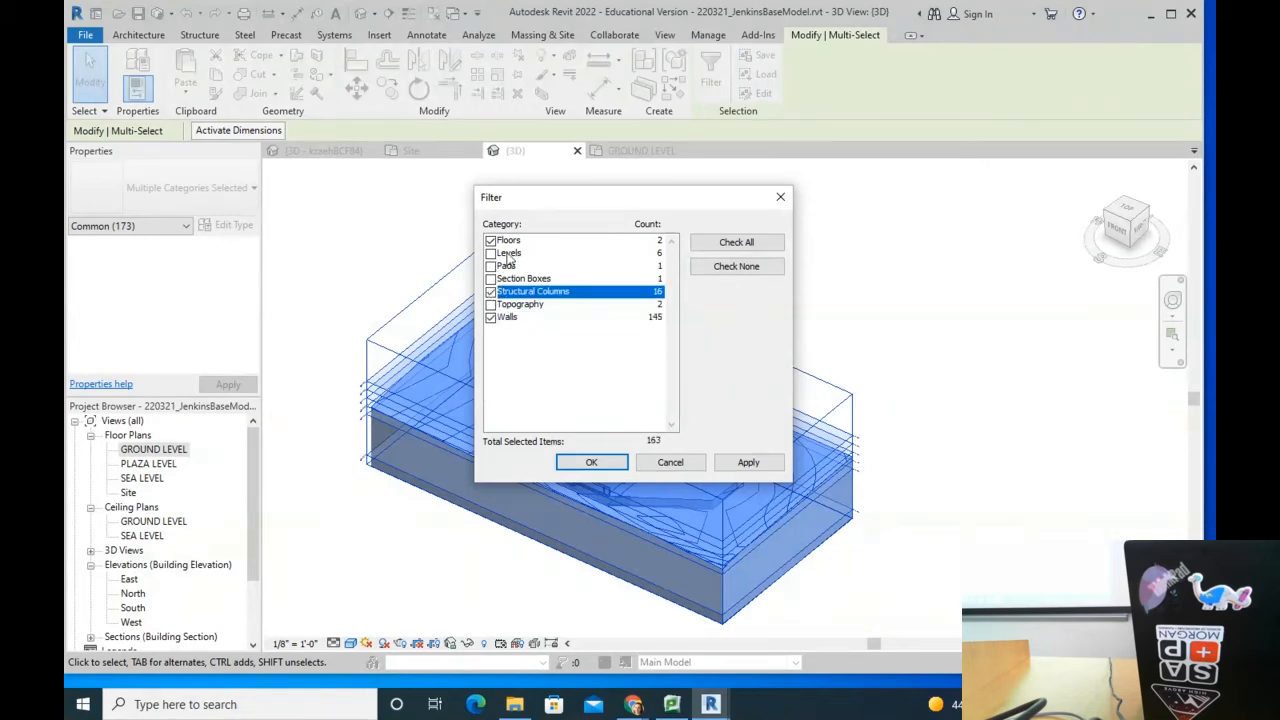
{"action": "left_click", "coordinate": [591, 462]}
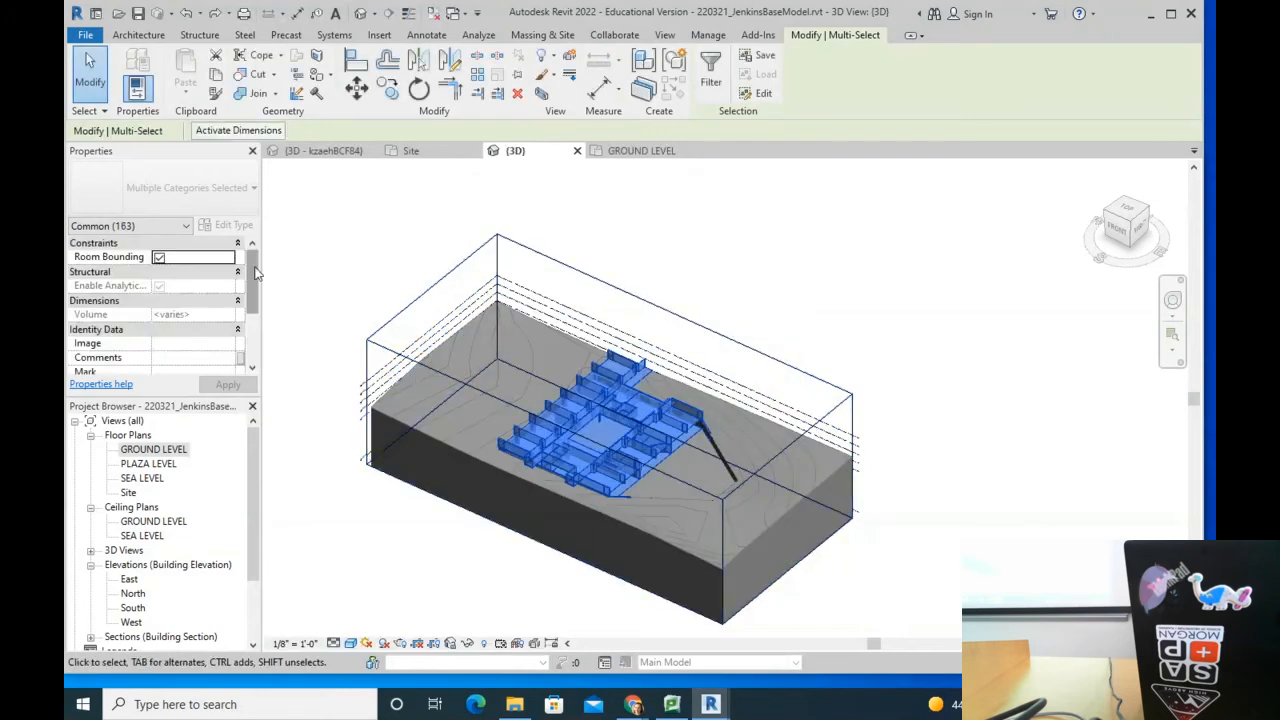
{"action": "scroll", "coordinate": [200, 320], "scroll_direction": "down", "scroll_amount": 2}
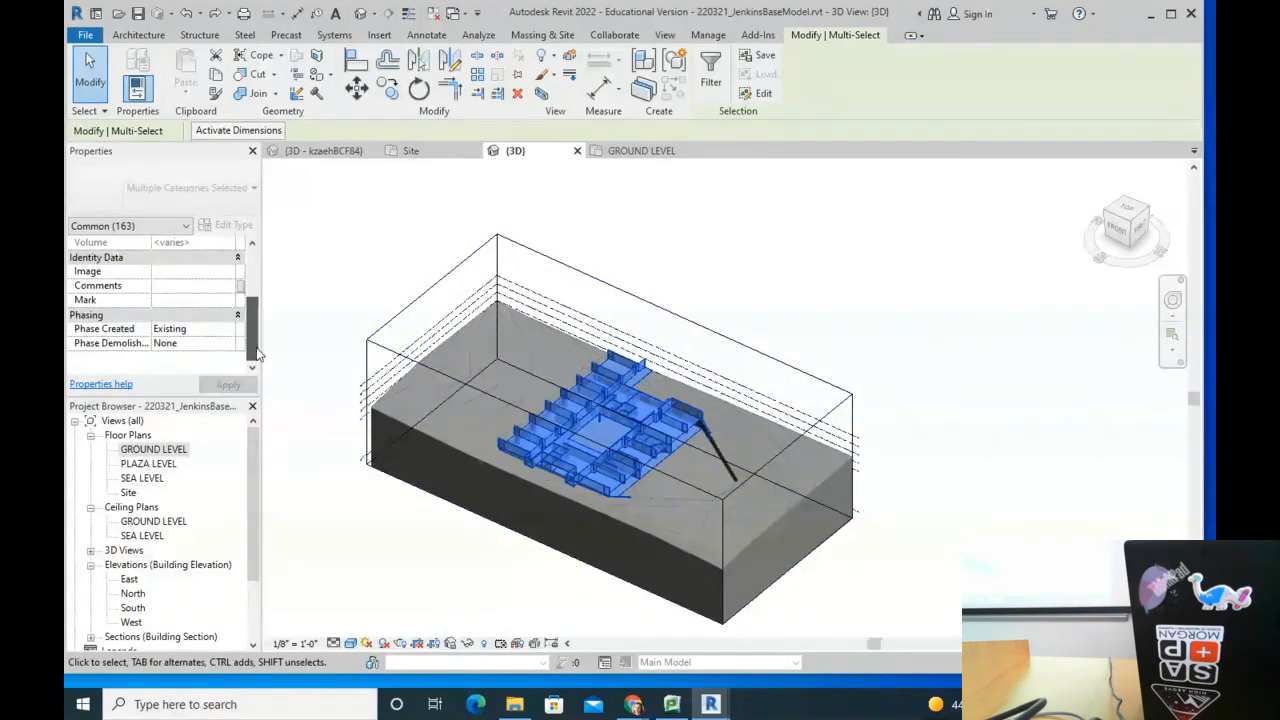
Step: Keep the filtered selection's Phase Created as Existing, then clear the selection
{"action": "left_click", "coordinate": [233, 336]}
{"action": "left_click", "coordinate": [204, 343]}
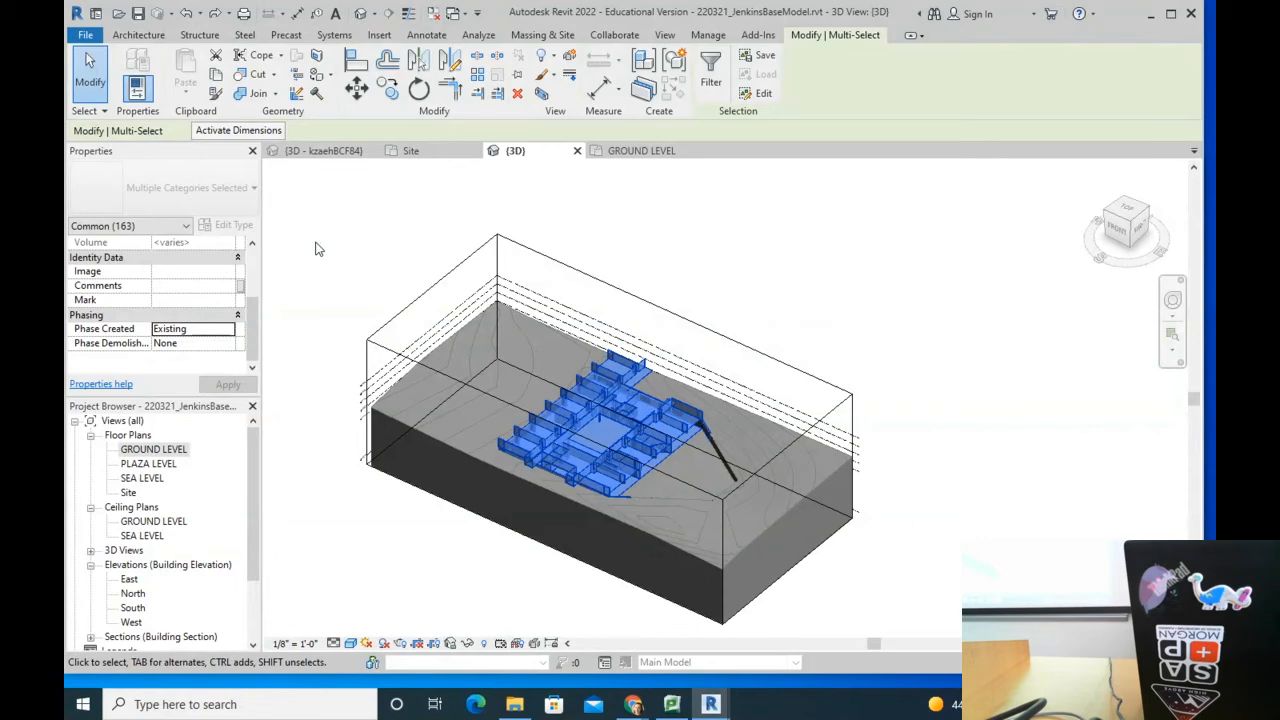
{"action": "left_click", "coordinate": [315, 248]}
Step: Select one Generic - 4" interior wall and open its Phase Created options
{"action": "scroll", "coordinate": [582, 474], "scroll_direction": "up", "scroll_amount": 4}
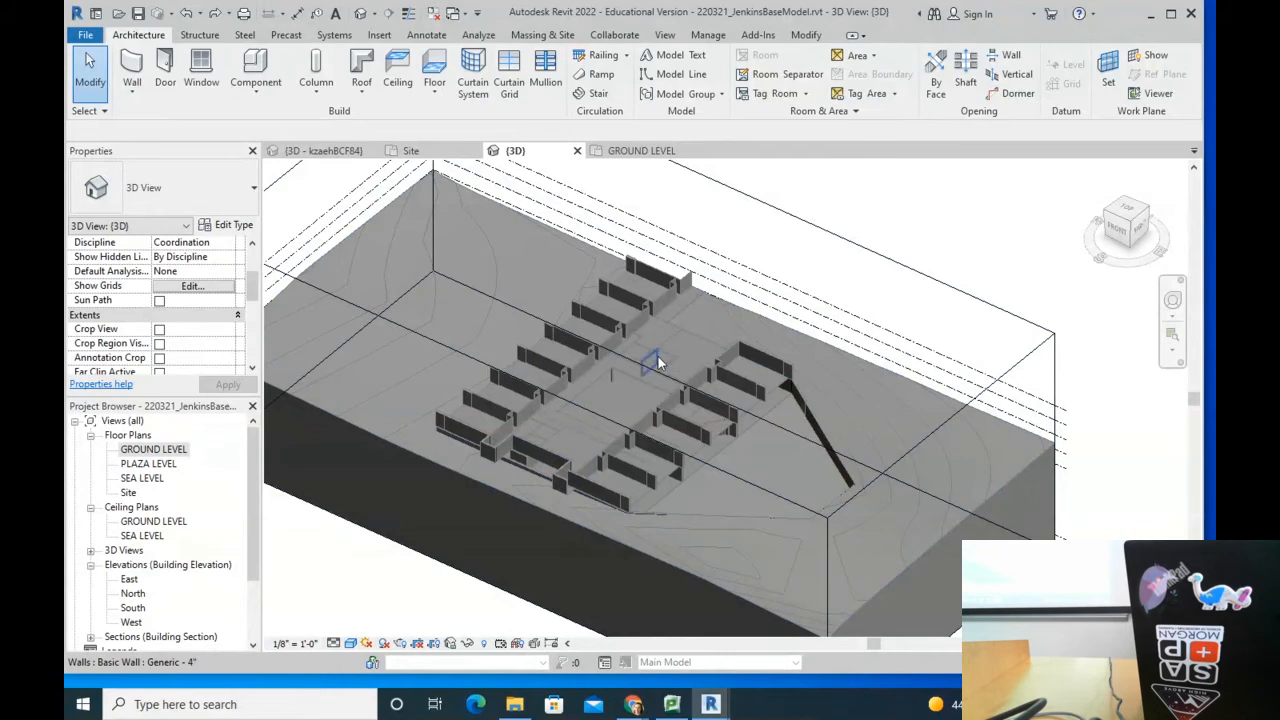
{"action": "scroll", "coordinate": [600, 336], "scroll_direction": "down", "scroll_amount": 4}
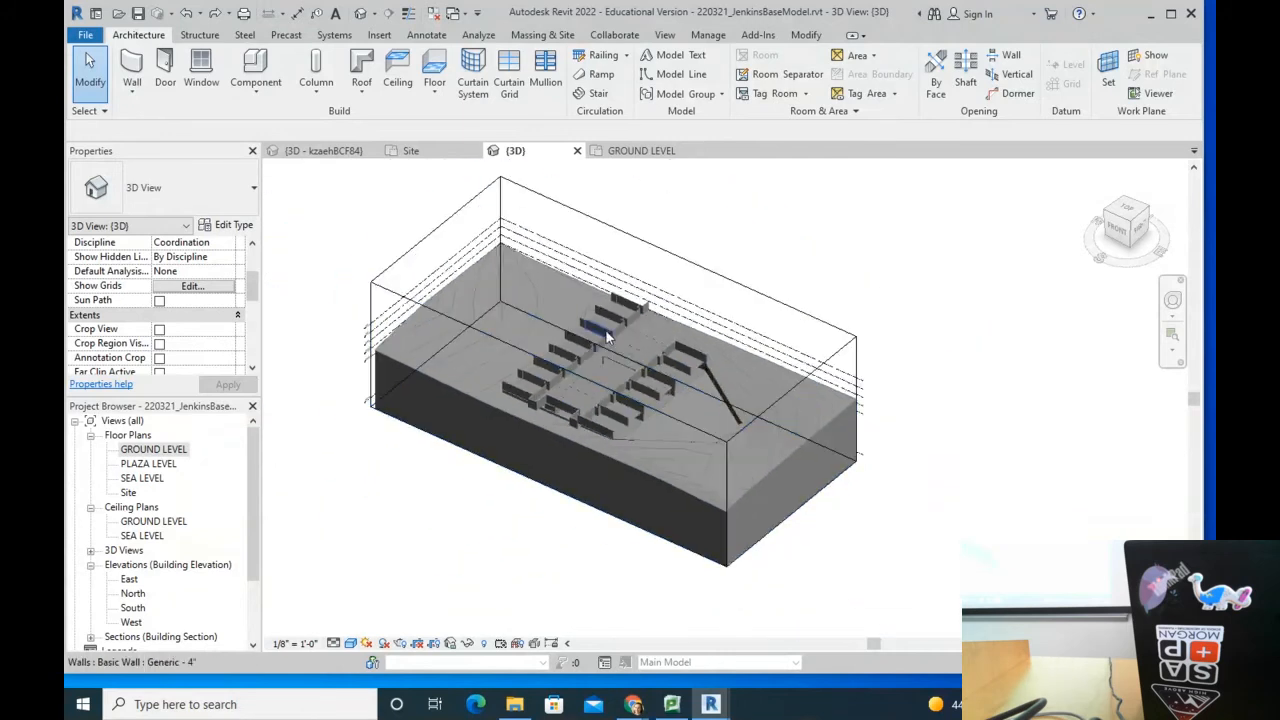
{"action": "left_click", "coordinate": [602, 328]}
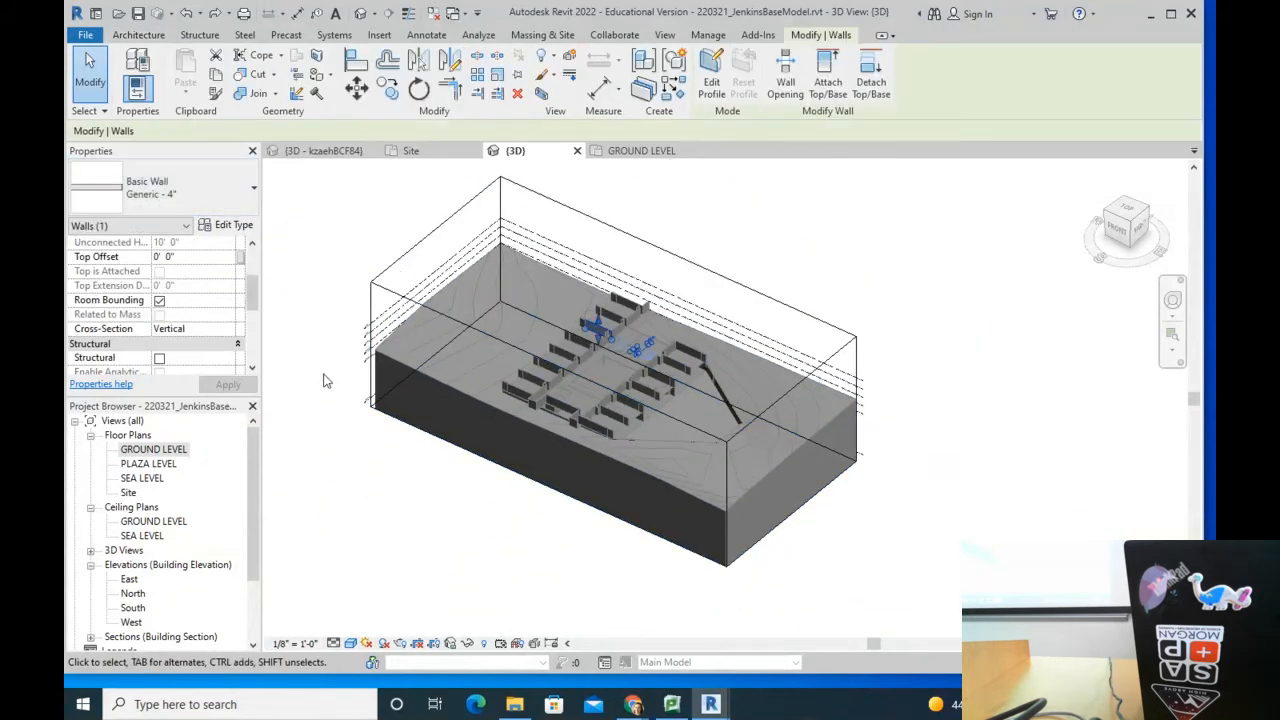
{"action": "scroll", "coordinate": [251, 289], "scroll_direction": "down", "scroll_amount": 5}
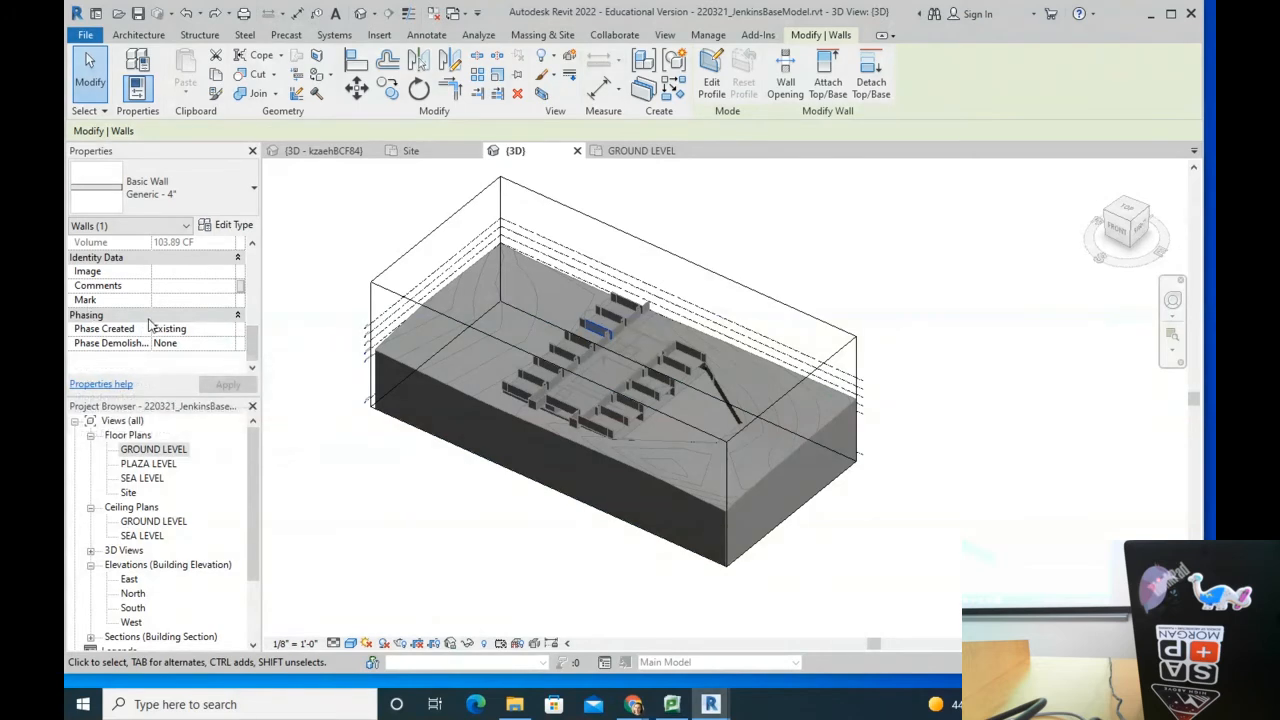
{"action": "left_click", "coordinate": [211, 328]}
{"action": "left_click", "coordinate": [229, 329]}
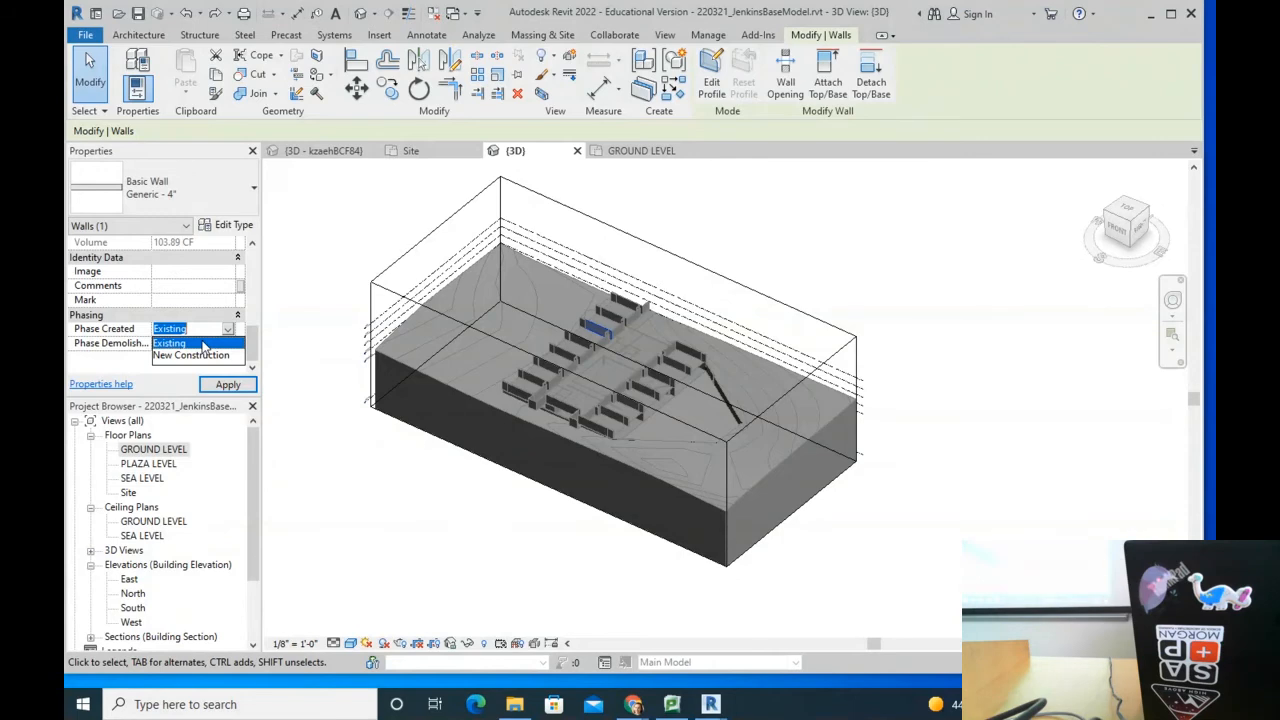
Step: Deselect the wall, open the PLAZA LEVEL floor plan and pan to centre the building grid
{"action": "left_click", "coordinate": [257, 516]}
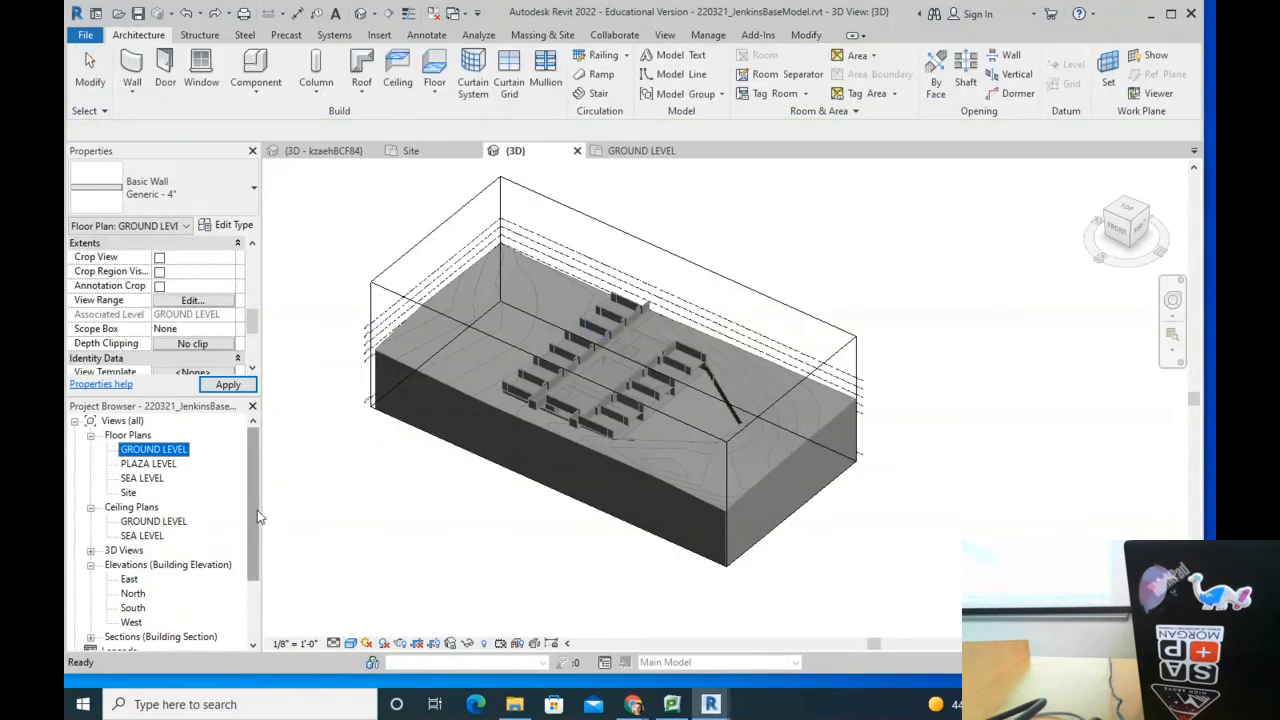
{"action": "left_click", "coordinate": [156, 467]}
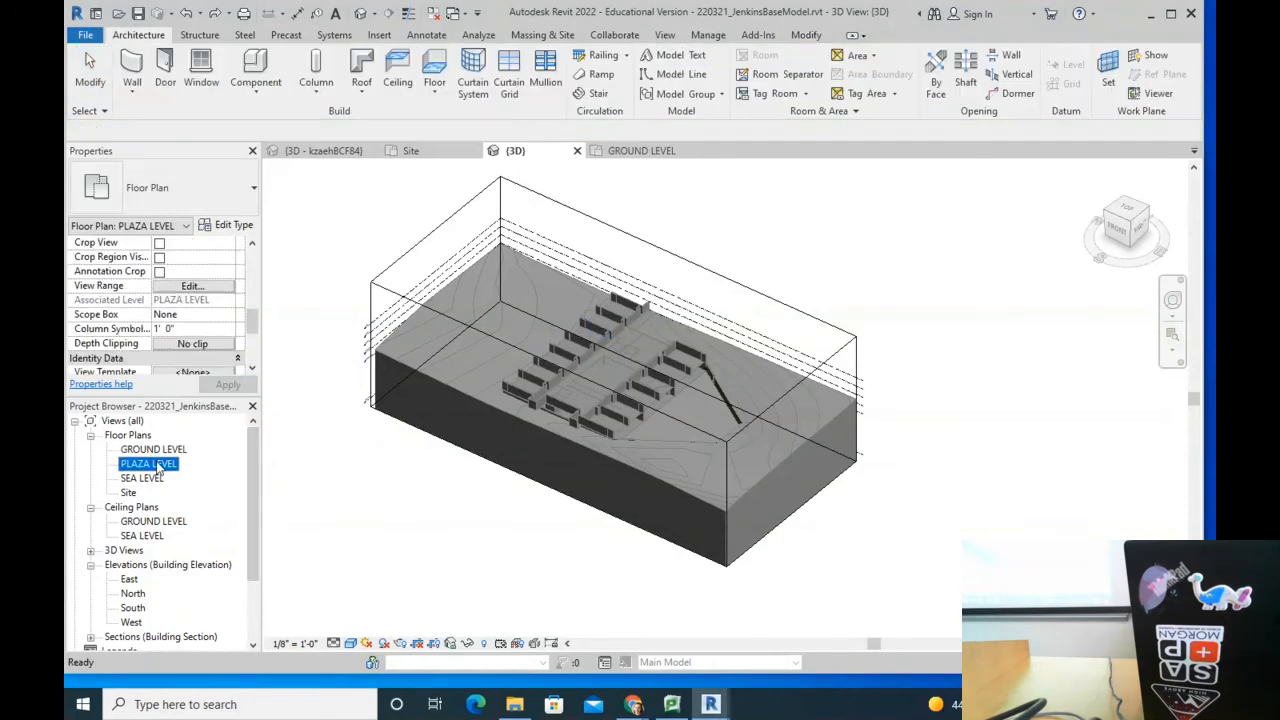
{"action": "double_click", "coordinate": [156, 467]}
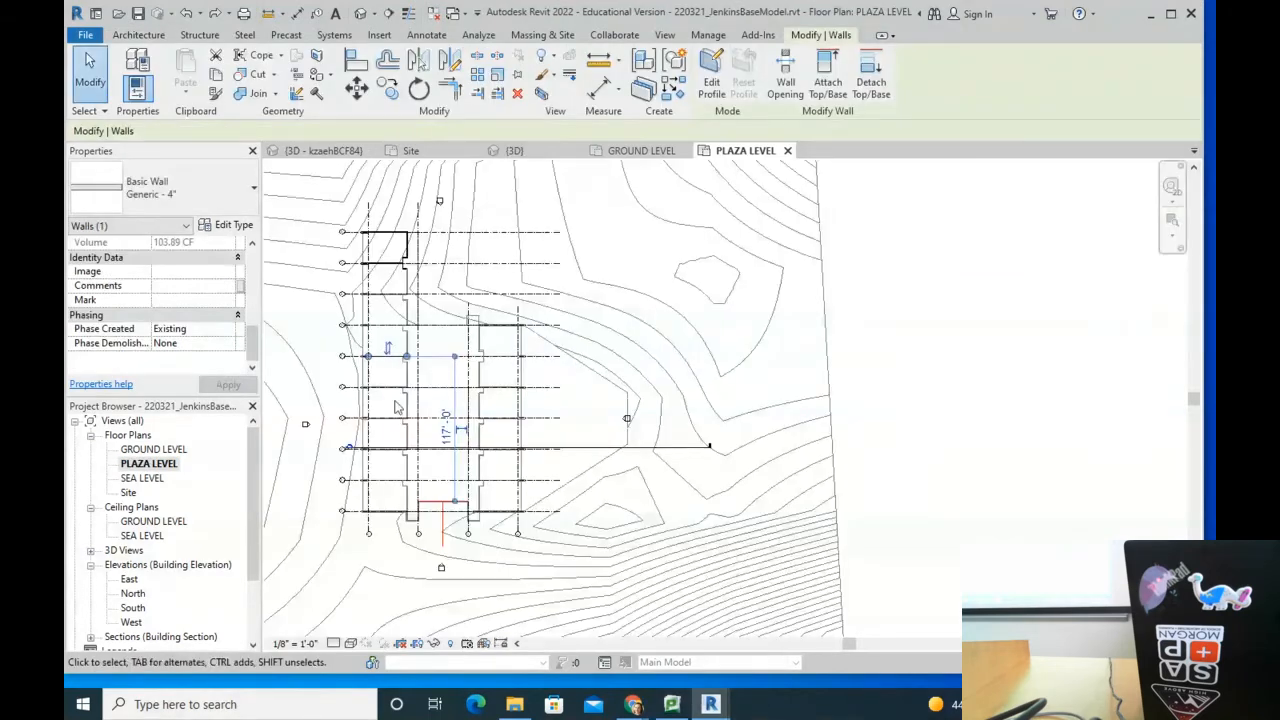
{"action": "scroll", "coordinate": [522, 407], "scroll_direction": "up", "scroll_amount": 1}
{"action": "middle_click_drag", "start_coordinate": [506, 434], "coordinate": [630, 449]}
{"action": "key", "text": "Escape"}
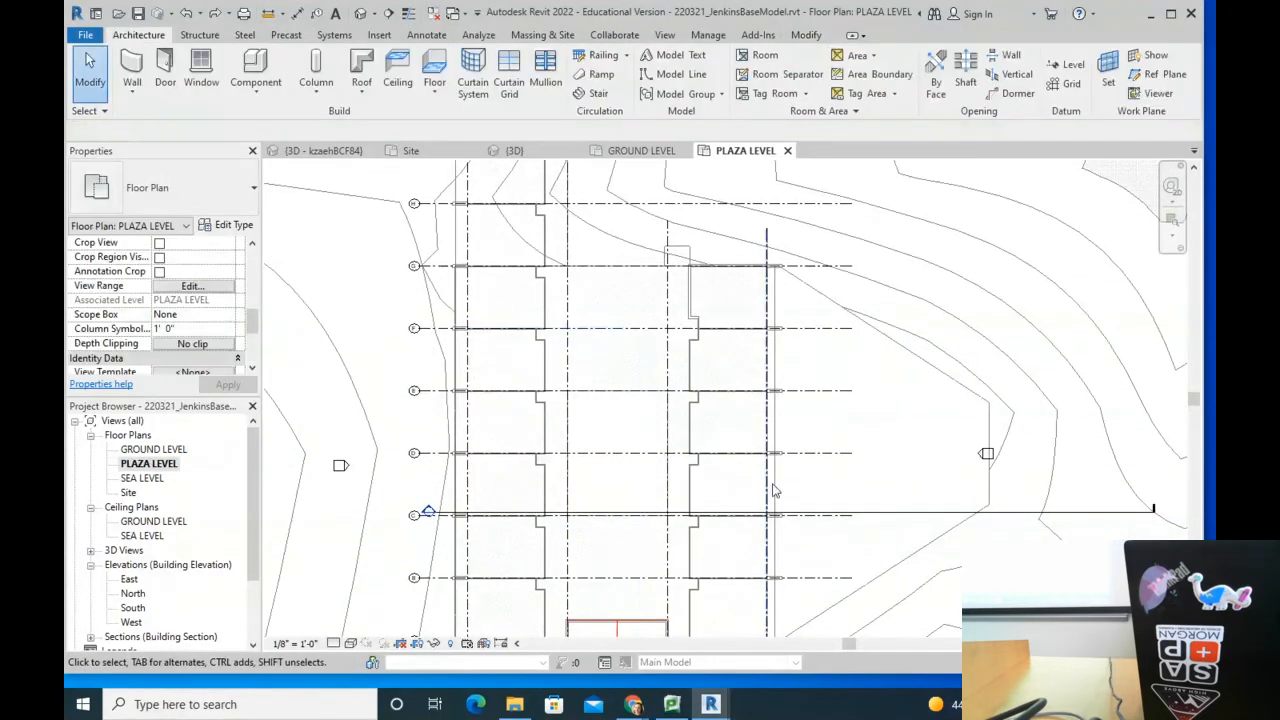
{"action": "scroll", "coordinate": [630, 449], "scroll_direction": "up", "scroll_amount": 2}
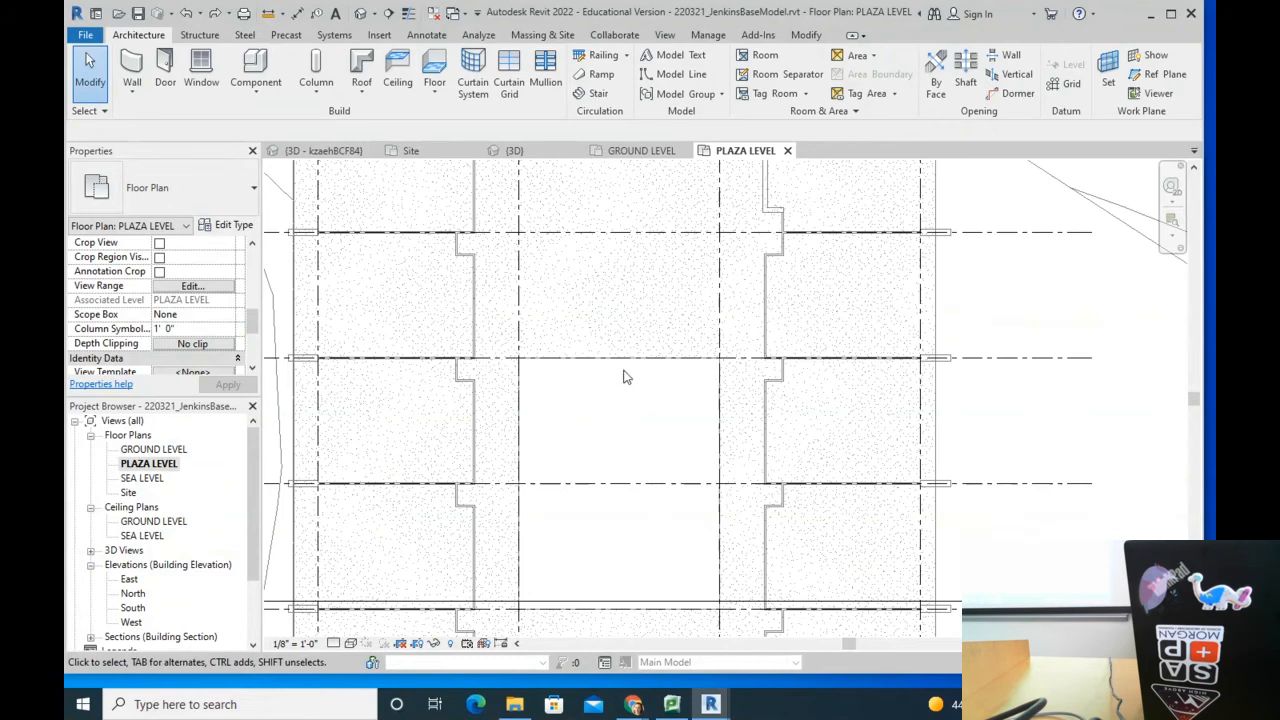
{"action": "middle_click_drag", "start_coordinate": [637, 433], "coordinate": [660, 391]}
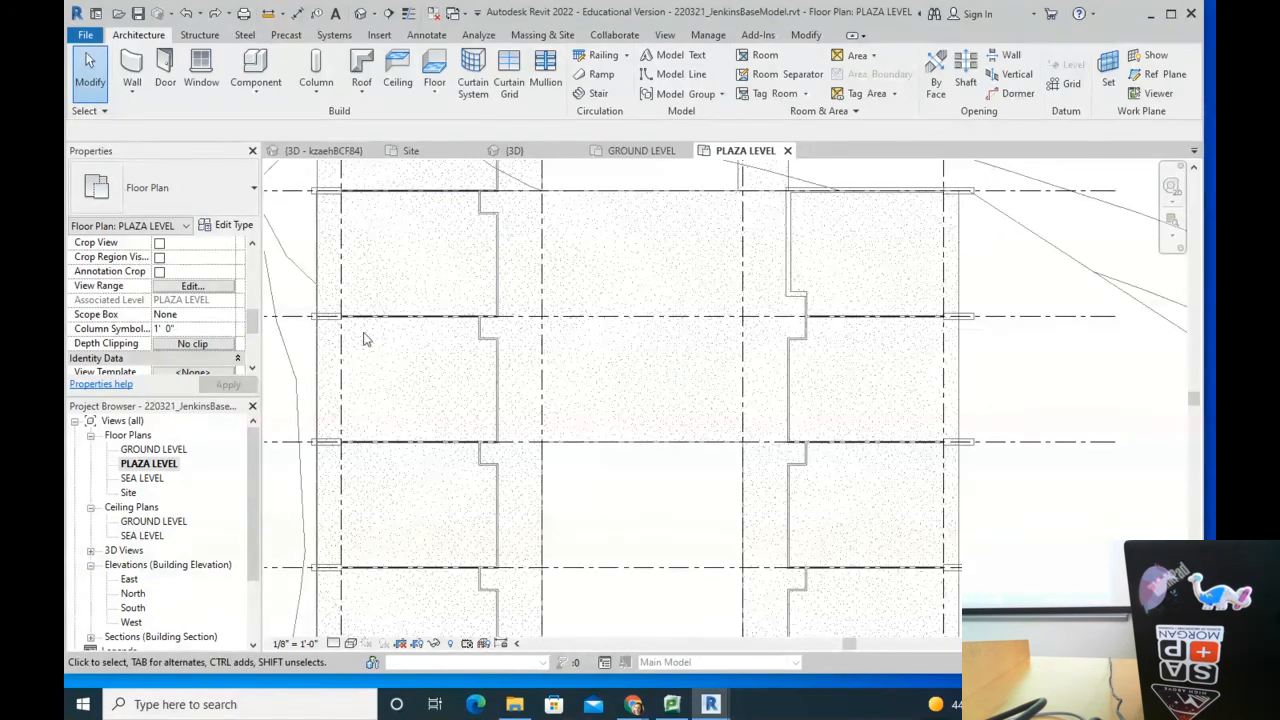
{"action": "scroll", "coordinate": [335, 286], "scroll_direction": "down", "scroll_amount": 1}
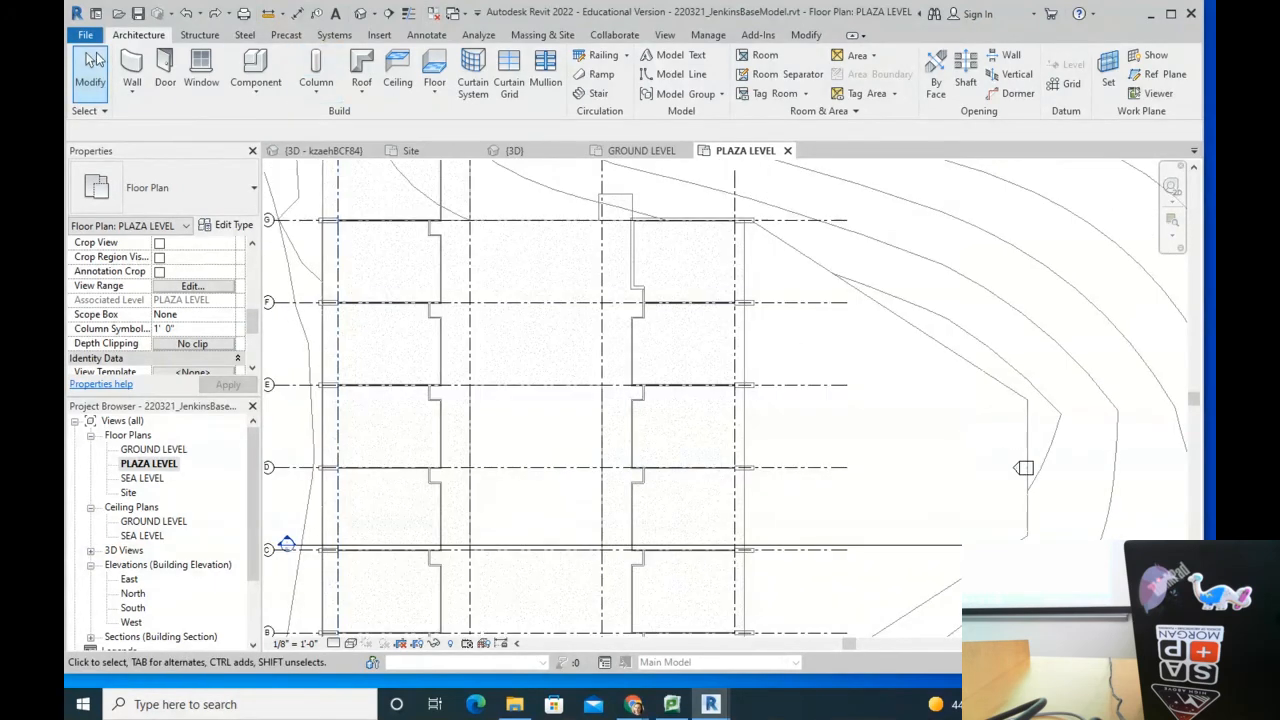
Step: Start a Generic - 6" Masonry wall in Start-End-Radius Arc mode
{"action": "left_click", "coordinate": [138, 63]}
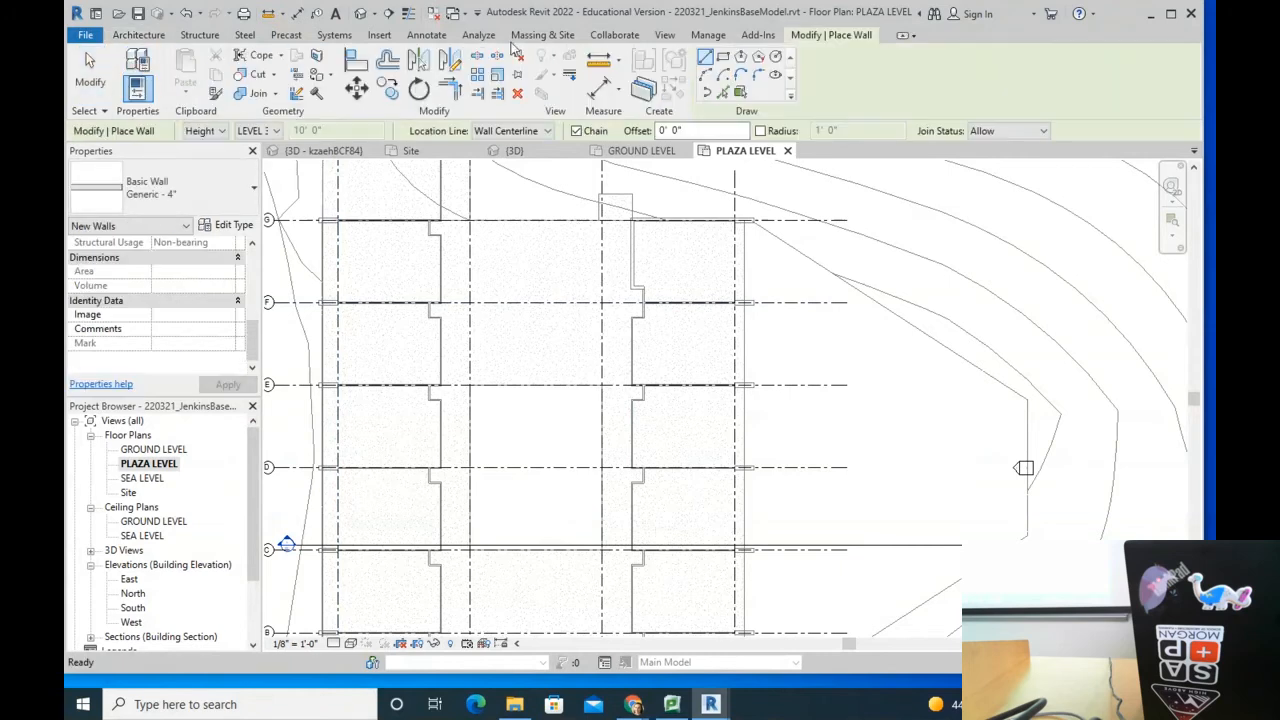
{"action": "left_click", "coordinate": [152, 200]}
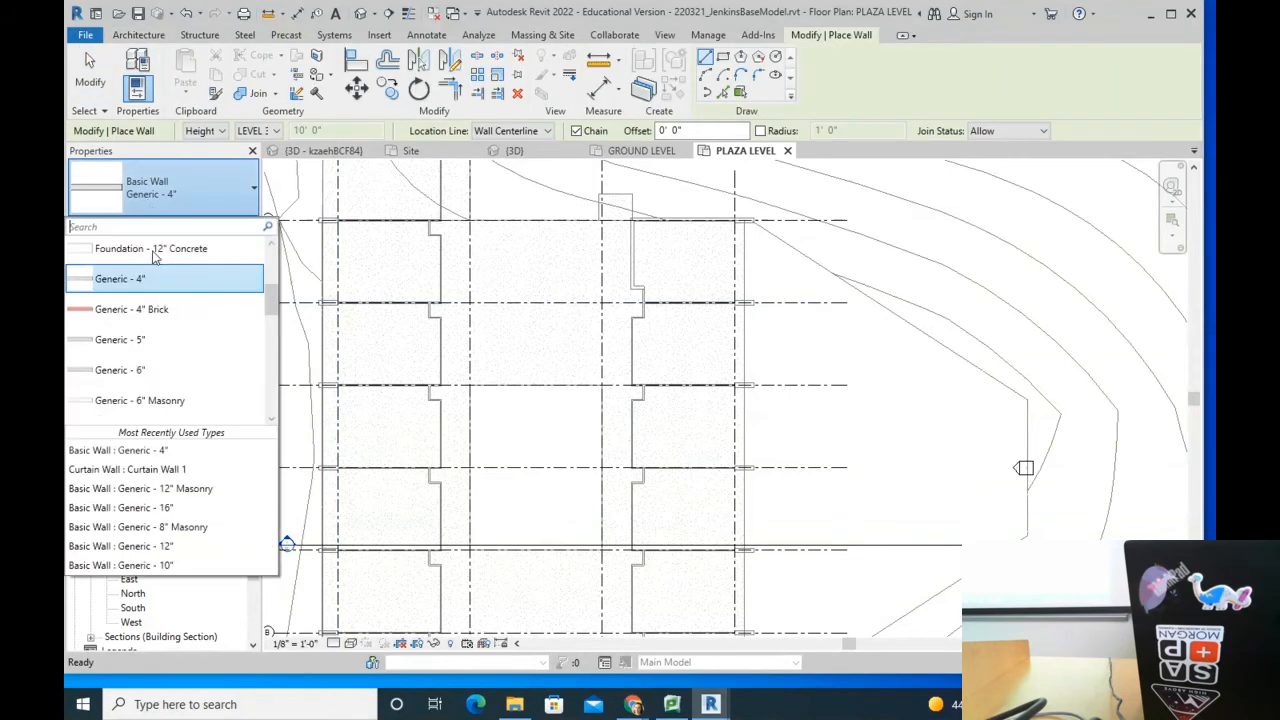
{"action": "left_click", "coordinate": [160, 401]}
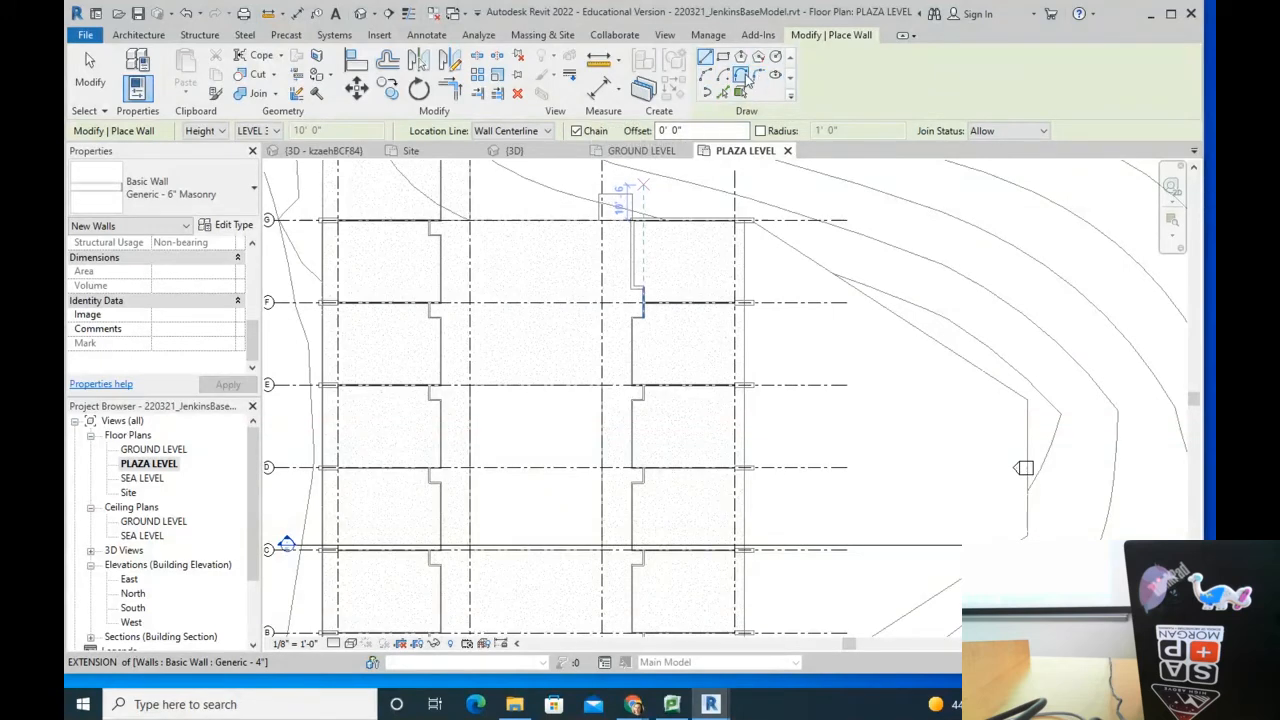
{"action": "left_click", "coordinate": [706, 74]}
Step: Draw a chain of five curved masonry arc walls down between the grid lines
{"action": "left_click", "coordinate": [566, 239]}
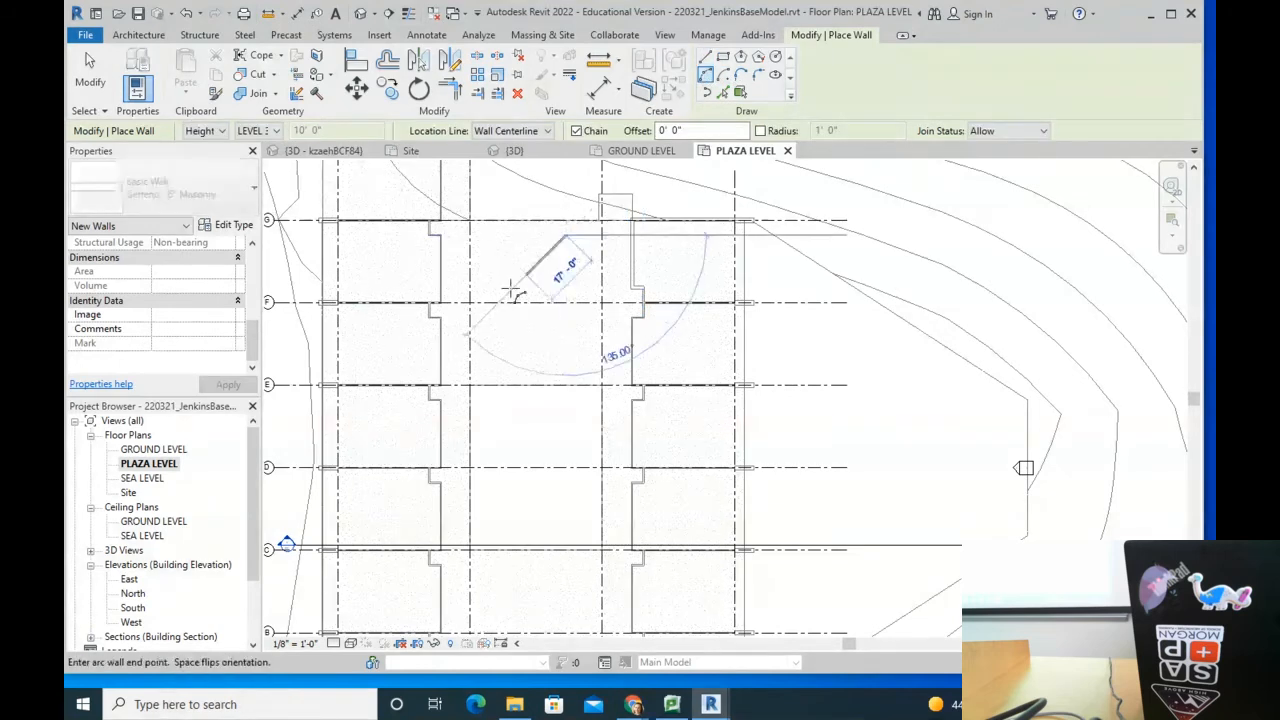
{"action": "left_click", "coordinate": [514, 340]}
{"action": "left_click", "coordinate": [528, 330]}
{"action": "left_click", "coordinate": [570, 462]}
{"action": "left_click", "coordinate": [505, 428]}
{"action": "left_click", "coordinate": [499, 587]}
{"action": "left_click", "coordinate": [537, 596]}
{"action": "middle_click_drag", "start_coordinate": [538, 543], "coordinate": [560, 406]}
{"action": "left_click", "coordinate": [590, 533]}
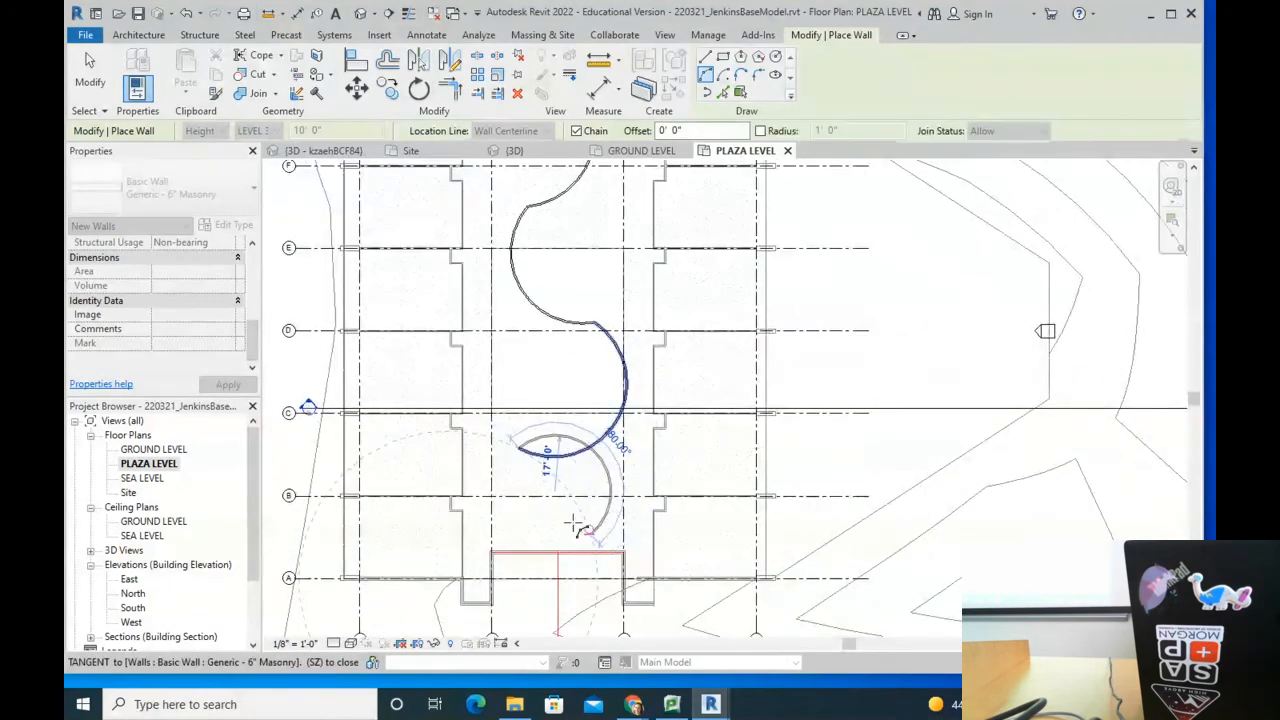
{"action": "left_click", "coordinate": [542, 525]}
{"action": "scroll", "coordinate": [567, 454], "scroll_direction": "down", "scroll_amount": 3}
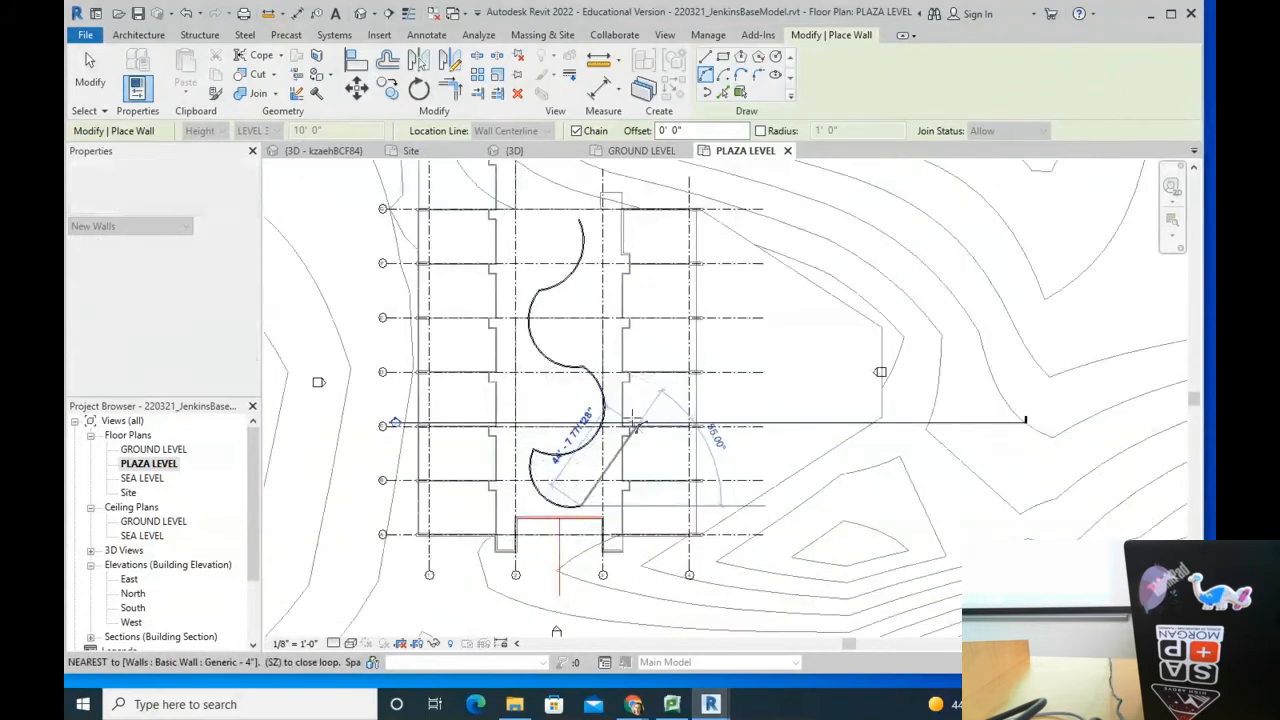
{"action": "scroll", "coordinate": [609, 440], "scroll_direction": "up", "scroll_amount": 2}
{"action": "left_click", "coordinate": [600, 437]}
{"action": "left_click", "coordinate": [608, 485]}
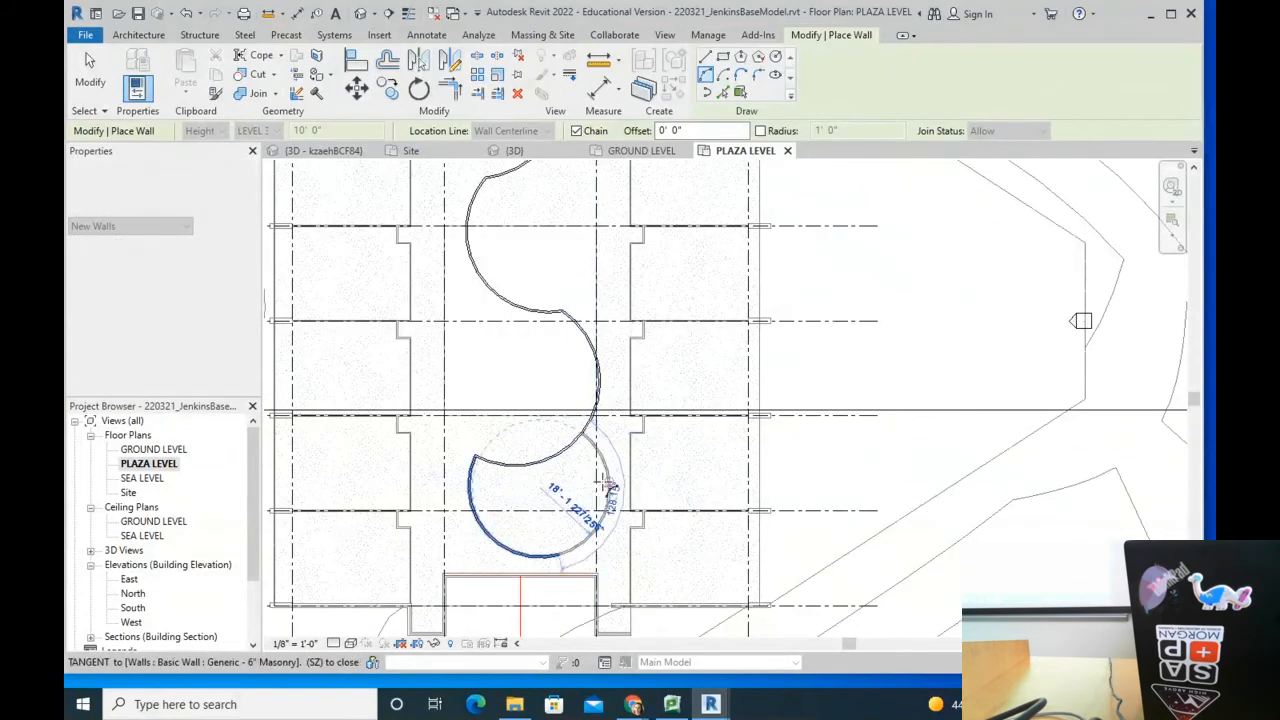
Step: Add three more arc walls from existing wall ends, ending near the upper grid, then finish
{"action": "left_click", "coordinate": [476, 455]}
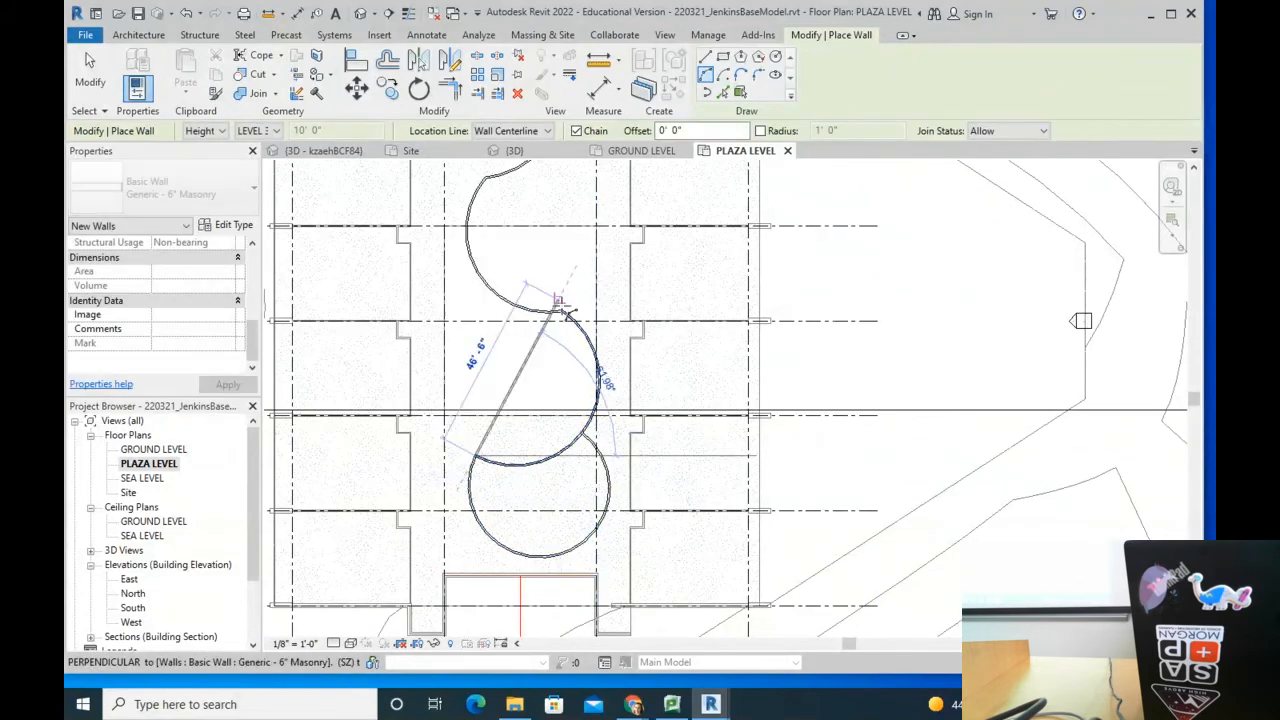
{"action": "left_click", "coordinate": [557, 300]}
{"action": "left_click", "coordinate": [509, 358]}
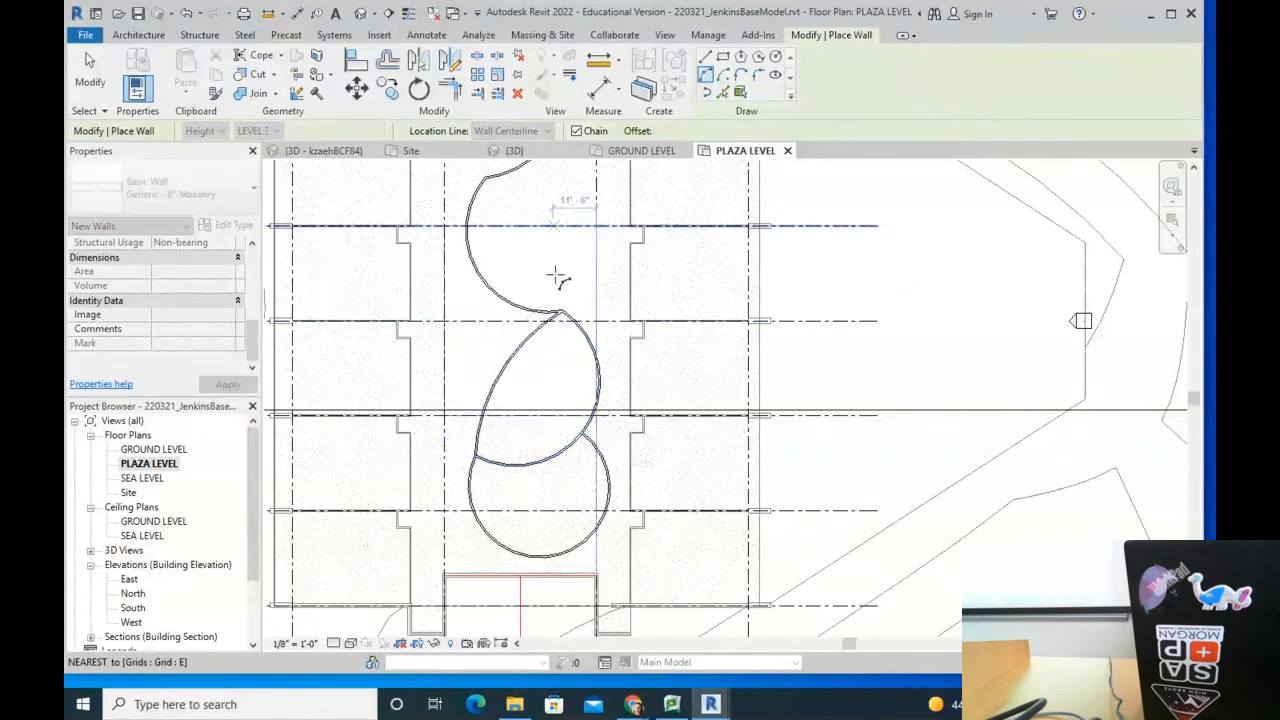
{"action": "middle_click_drag", "start_coordinate": [557, 229], "coordinate": [563, 339]}
{"action": "left_click", "coordinate": [541, 419]}
{"action": "left_click", "coordinate": [476, 331]}
{"action": "left_click", "coordinate": [528, 350]}
{"action": "middle_click_drag", "start_coordinate": [530, 289], "coordinate": [531, 355]}
{"action": "left_click", "coordinate": [528, 342]}
{"action": "left_click", "coordinate": [570, 267]}
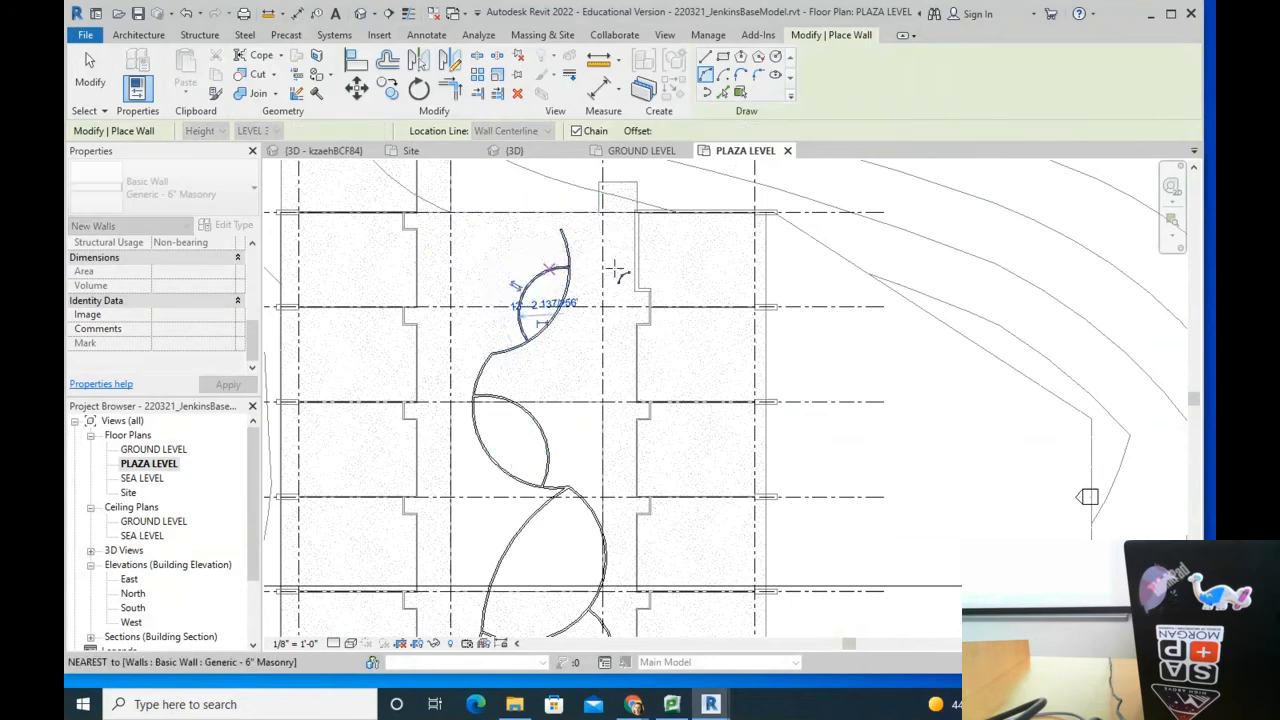
{"action": "left_click", "coordinate": [553, 272]}
{"action": "key", "text": "Escape"}
{"action": "key", "text": "Escape"}
{"action": "scroll", "coordinate": [472, 244], "scroll_direction": "up", "scroll_amount": 4}
{"action": "scroll", "coordinate": [672, 330], "scroll_direction": "down", "scroll_amount": 6}
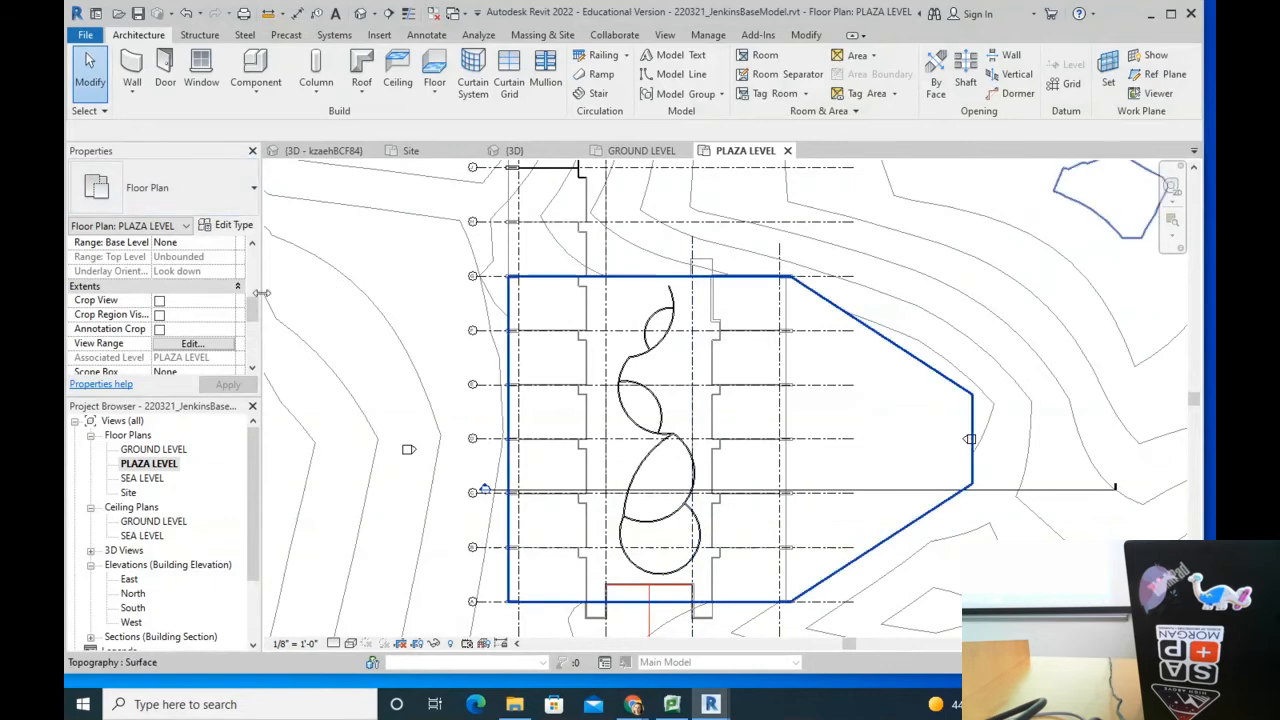
Step: Give the PLAZA LEVEL plan a Show Previous phase filter and the New Construction phase
{"action": "scroll", "coordinate": [250, 335], "scroll_direction": "down", "scroll_amount": 3}
{"action": "scroll", "coordinate": [252, 335], "scroll_direction": "down", "scroll_amount": 2}
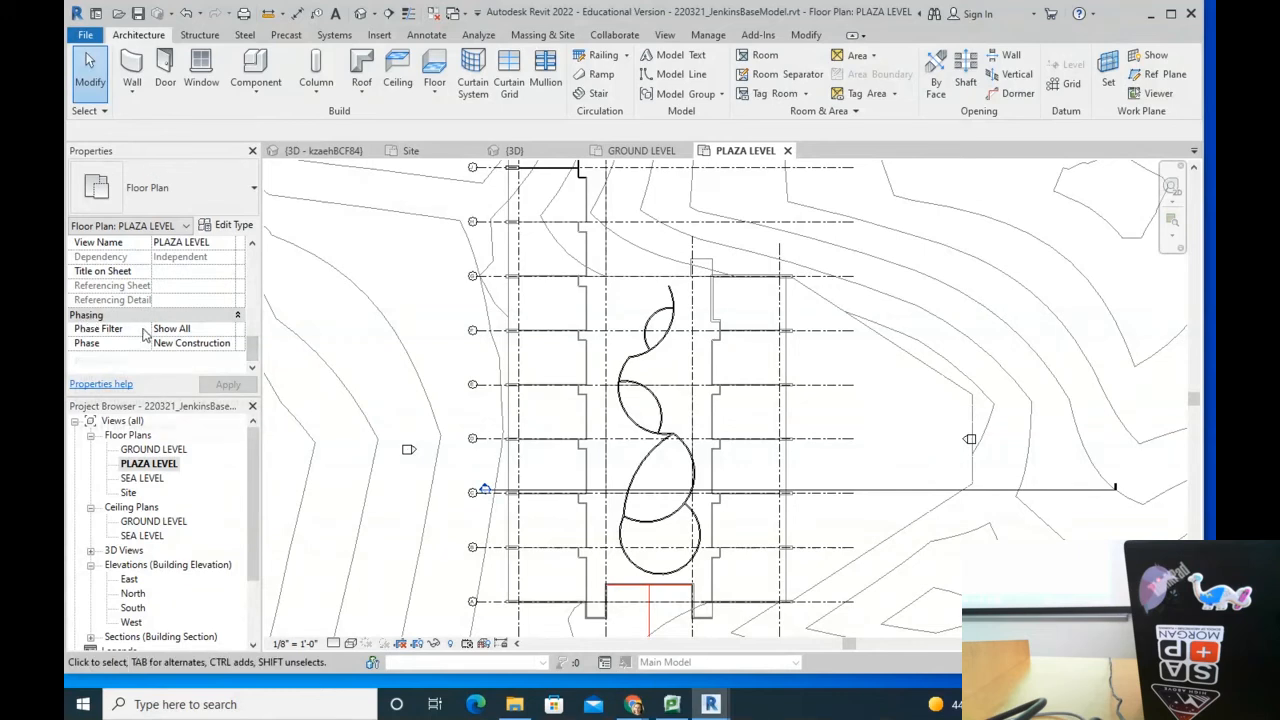
{"action": "left_click", "coordinate": [230, 330]}
{"action": "left_click", "coordinate": [229, 329]}
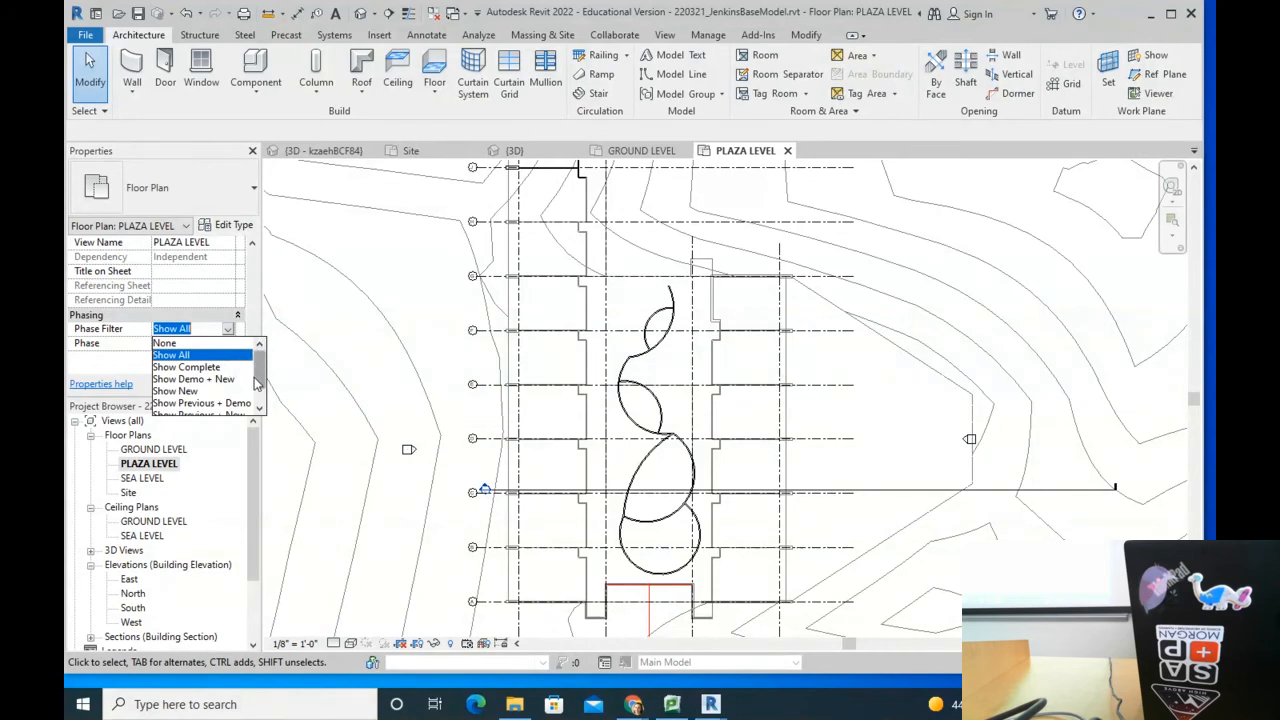
{"action": "left_click_drag", "start_coordinate": [259, 375], "coordinate": [260, 391]}
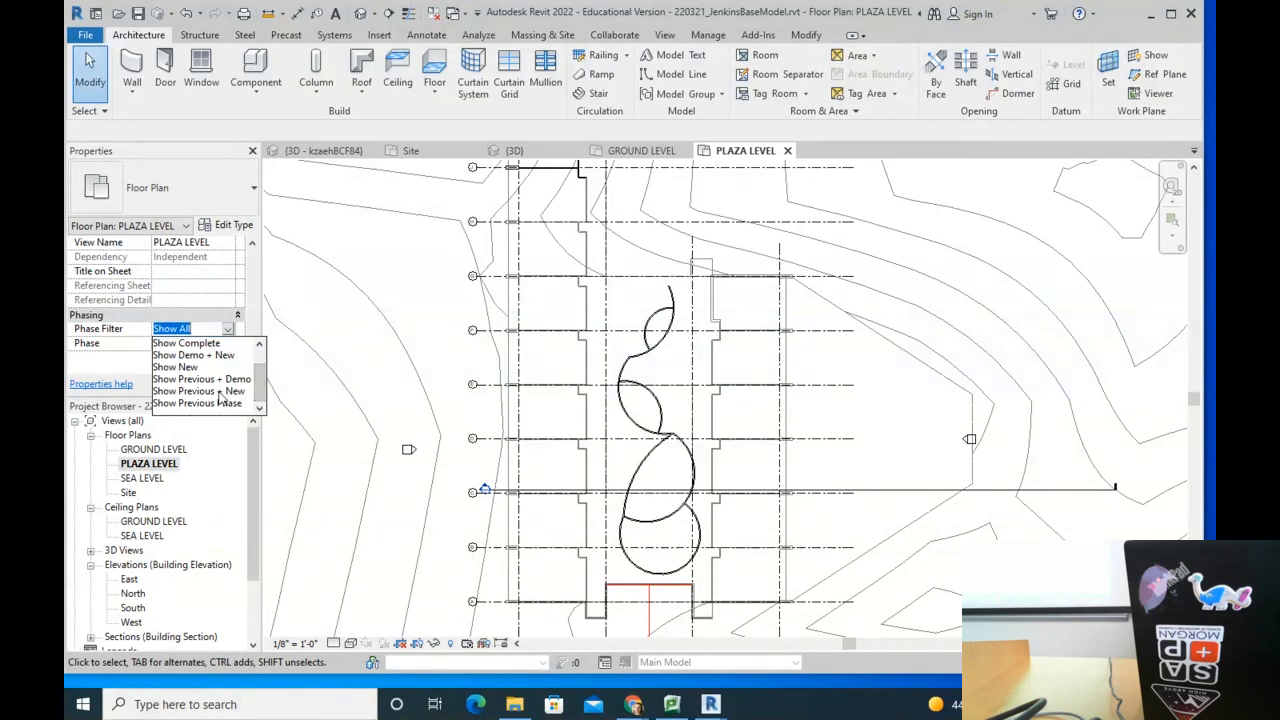
{"action": "left_click", "coordinate": [218, 392]}
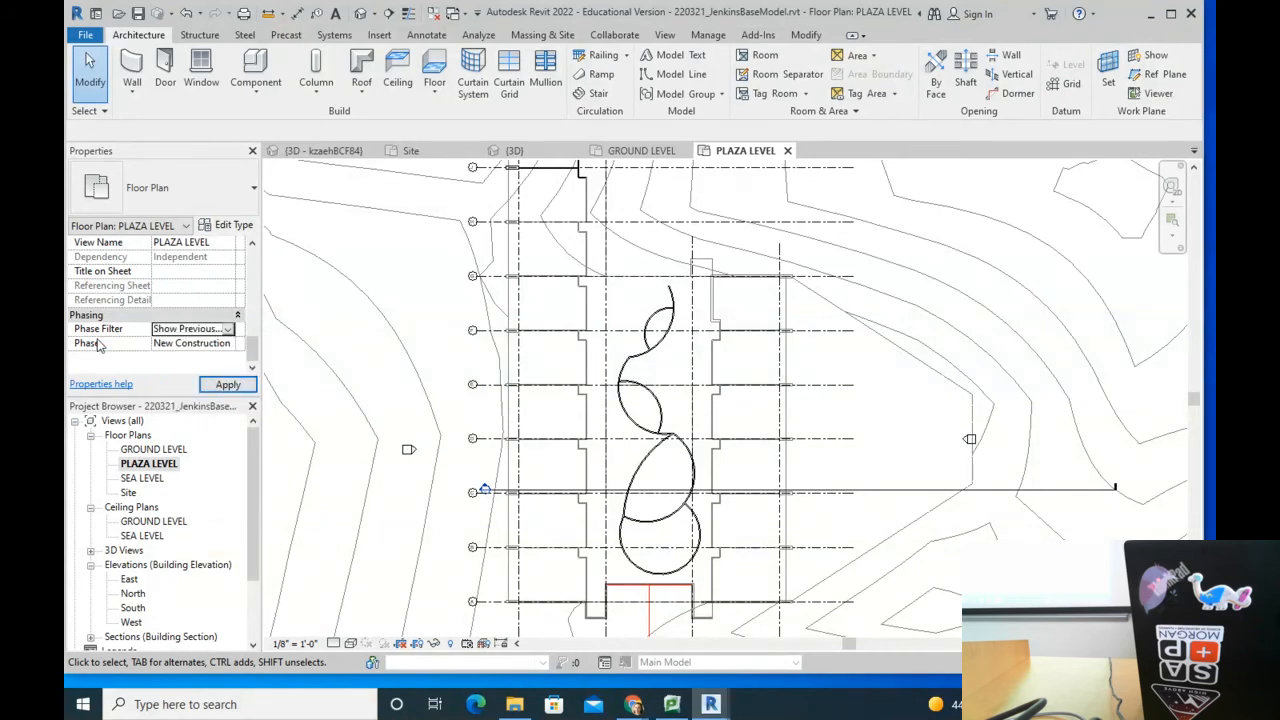
{"action": "left_click", "coordinate": [233, 345]}
{"action": "left_click", "coordinate": [233, 345]}
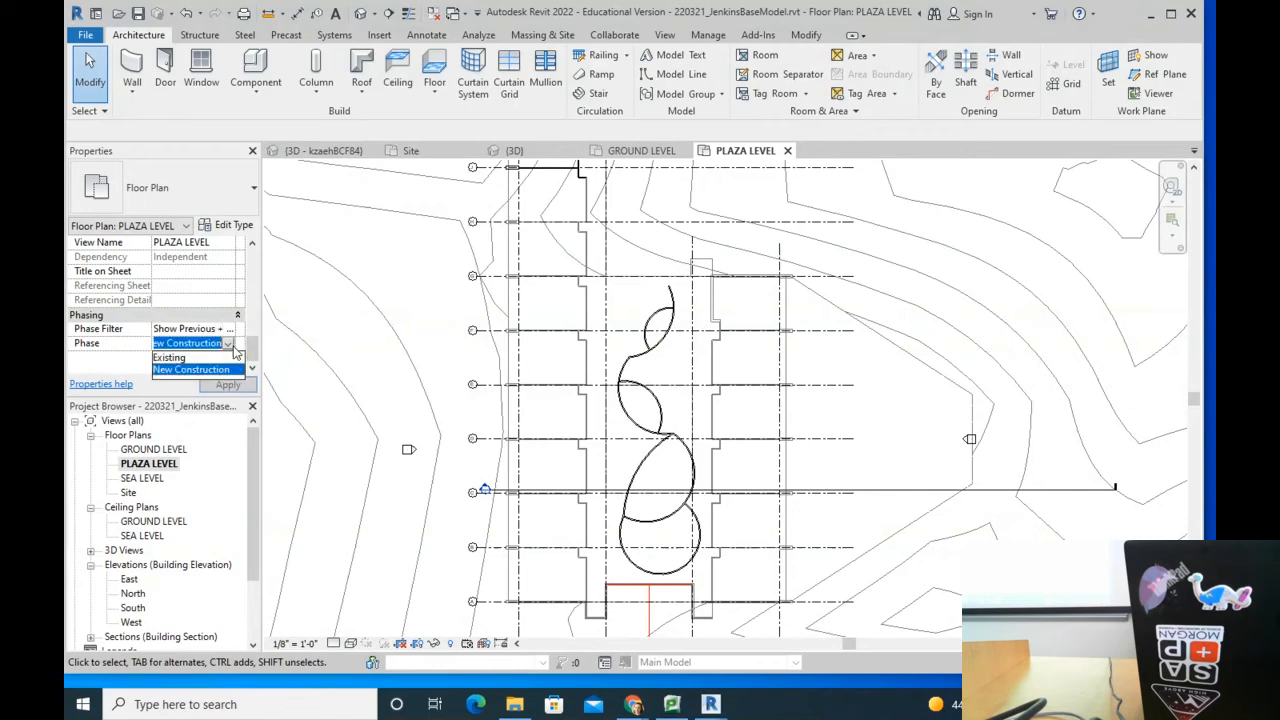
{"action": "left_click", "coordinate": [216, 369]}
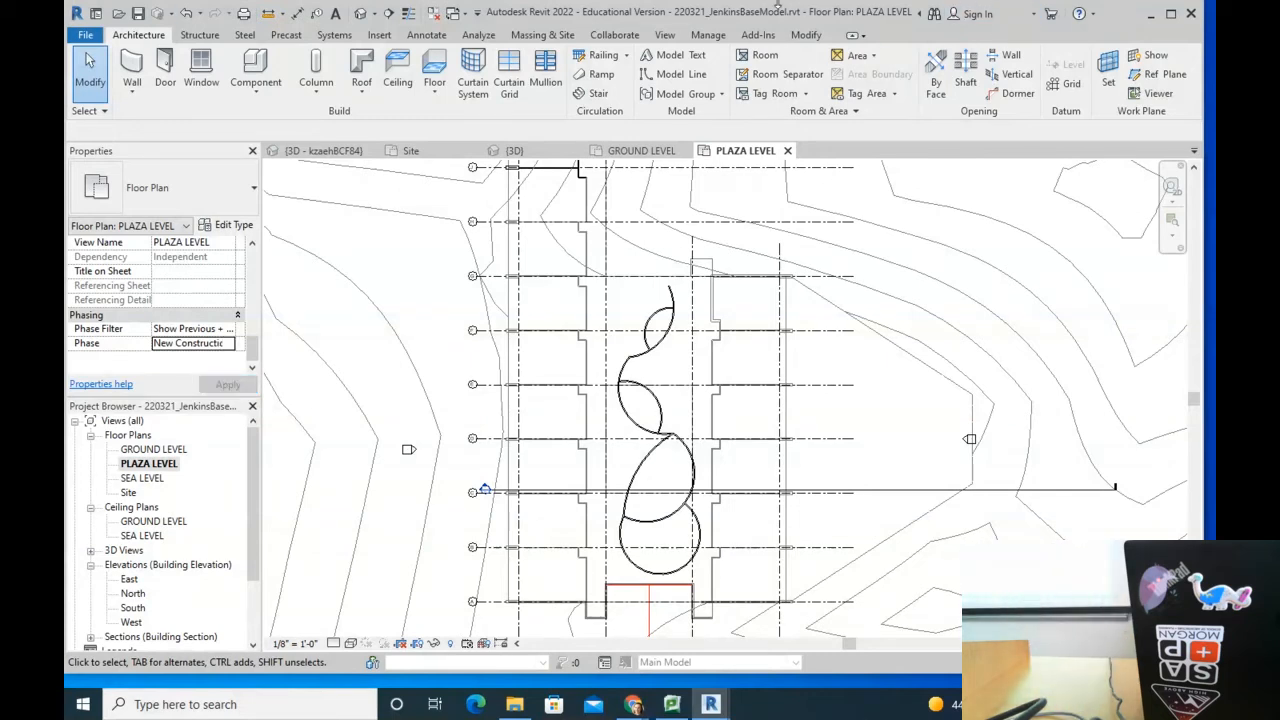
Step: Zoom in and pan along the curved masonry walls, then zoom out to grids B through G
{"action": "scroll", "coordinate": [660, 330], "scroll_direction": "up", "scroll_amount": 4}
{"action": "scroll", "coordinate": [628, 311], "scroll_direction": "up", "scroll_amount": 4}
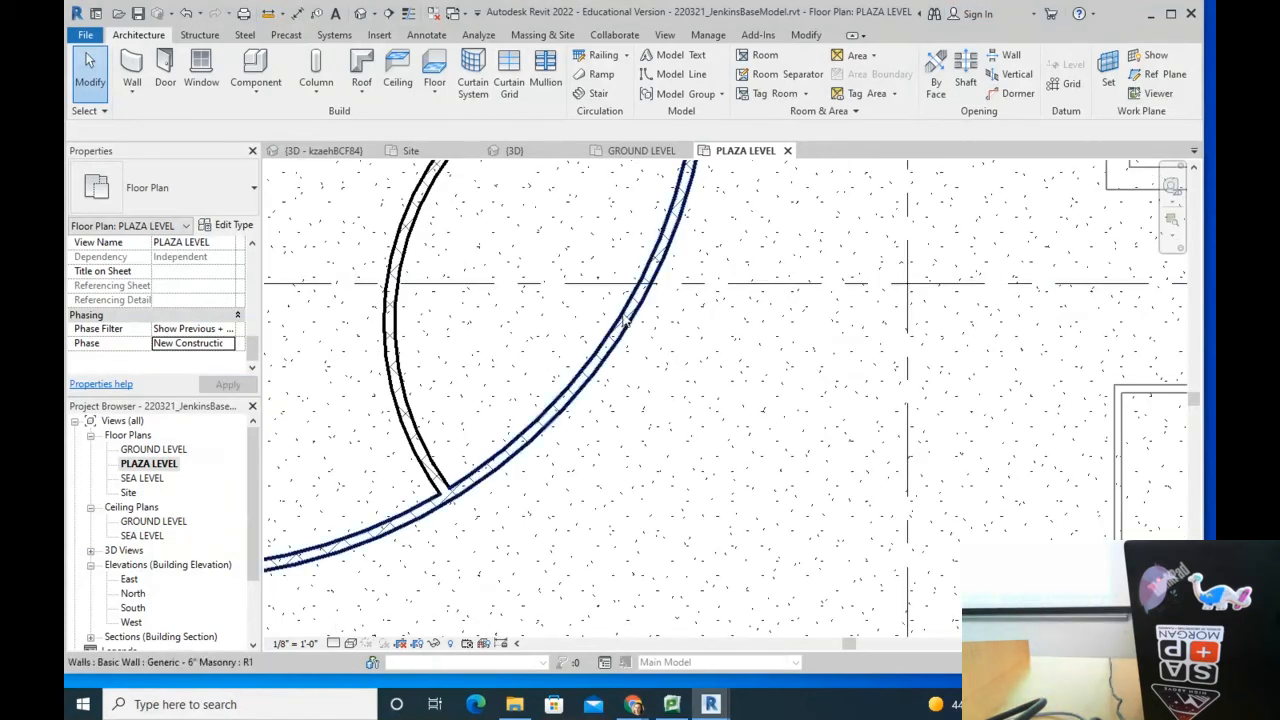
{"action": "middle_click_drag", "start_coordinate": [634, 325], "coordinate": [451, 346]}
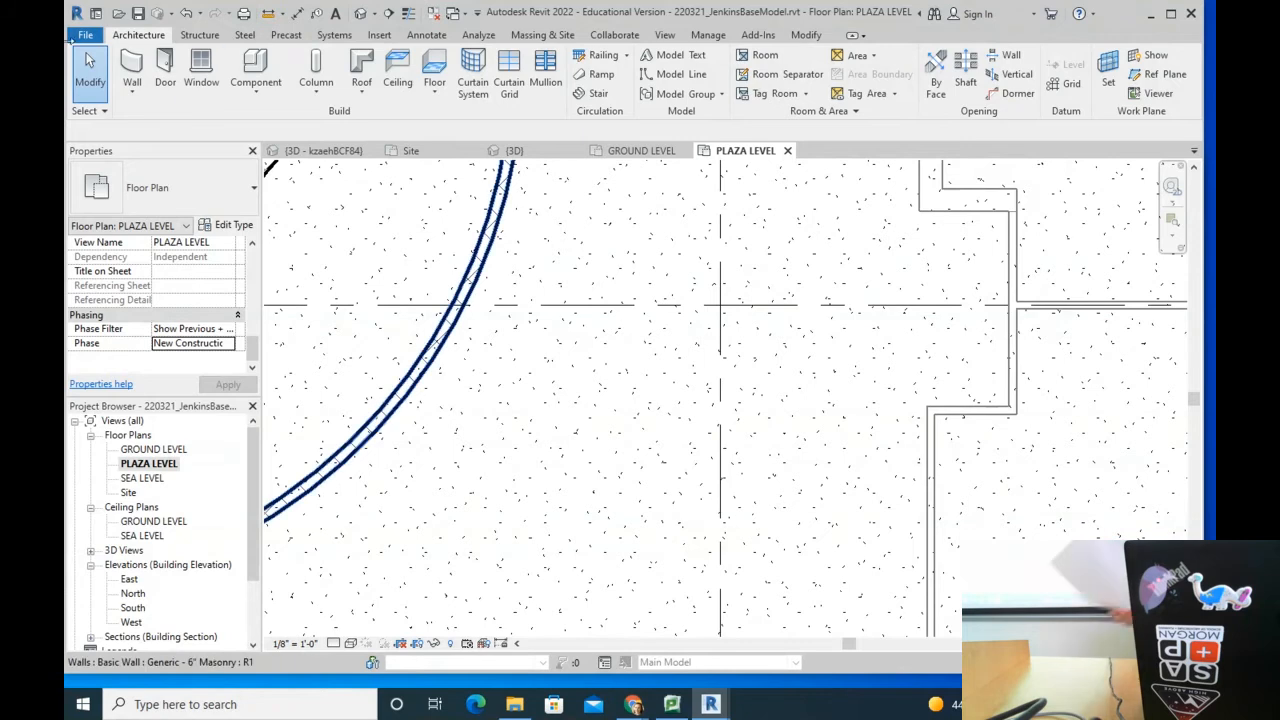
{"action": "scroll", "coordinate": [713, 315], "scroll_direction": "down", "scroll_amount": 5}
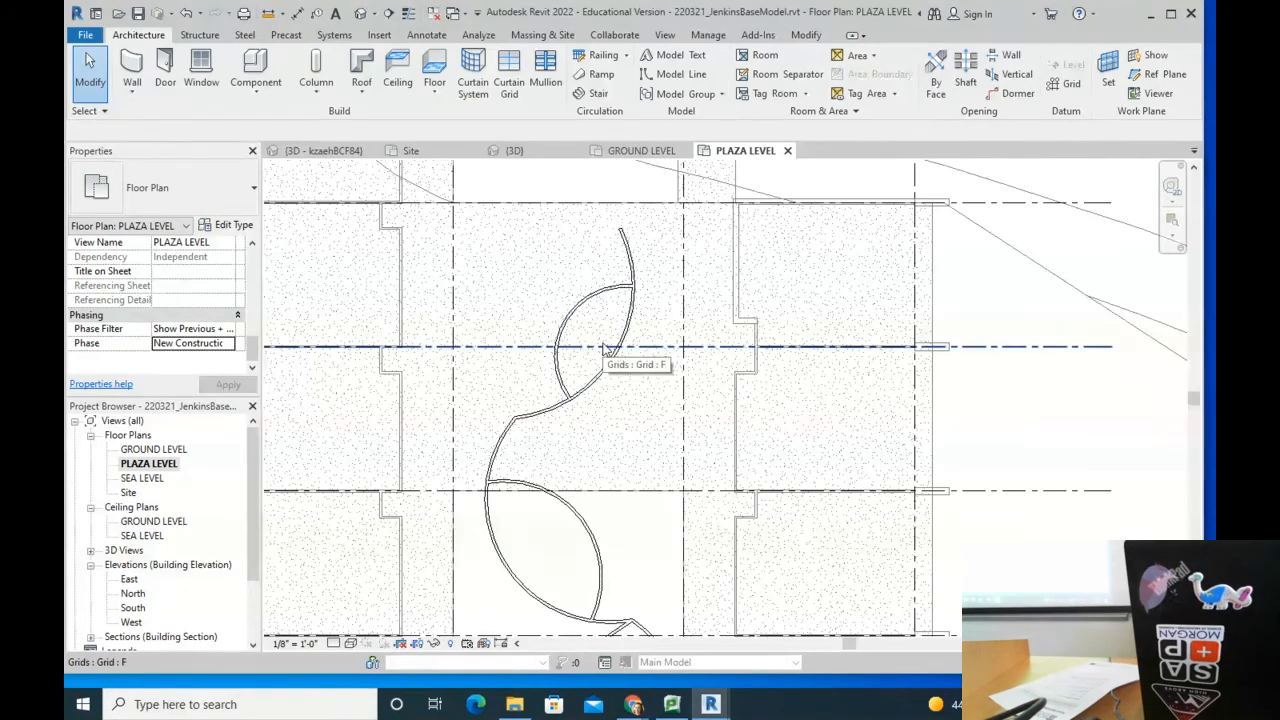
{"action": "scroll", "coordinate": [605, 350], "scroll_direction": "down", "scroll_amount": 5}
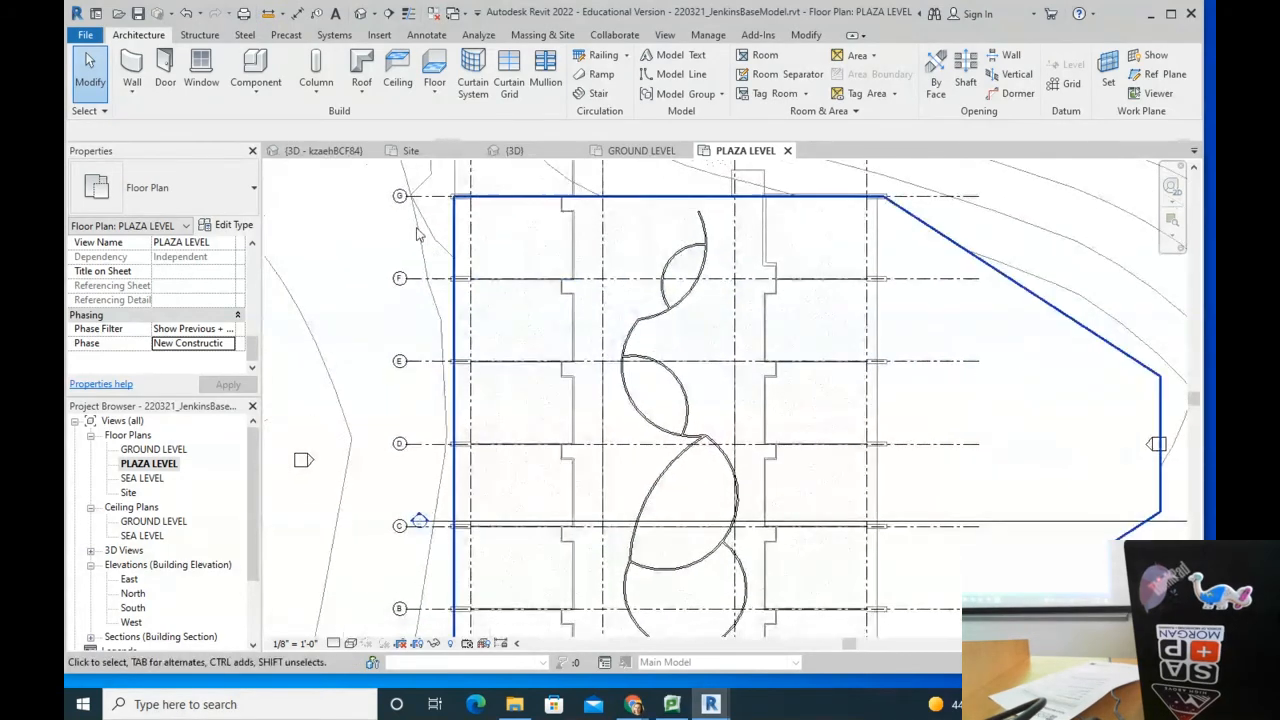
Step: Duplicate the PLAZA LEVEL plan with its detailing
{"action": "right_click", "coordinate": [173, 471]}
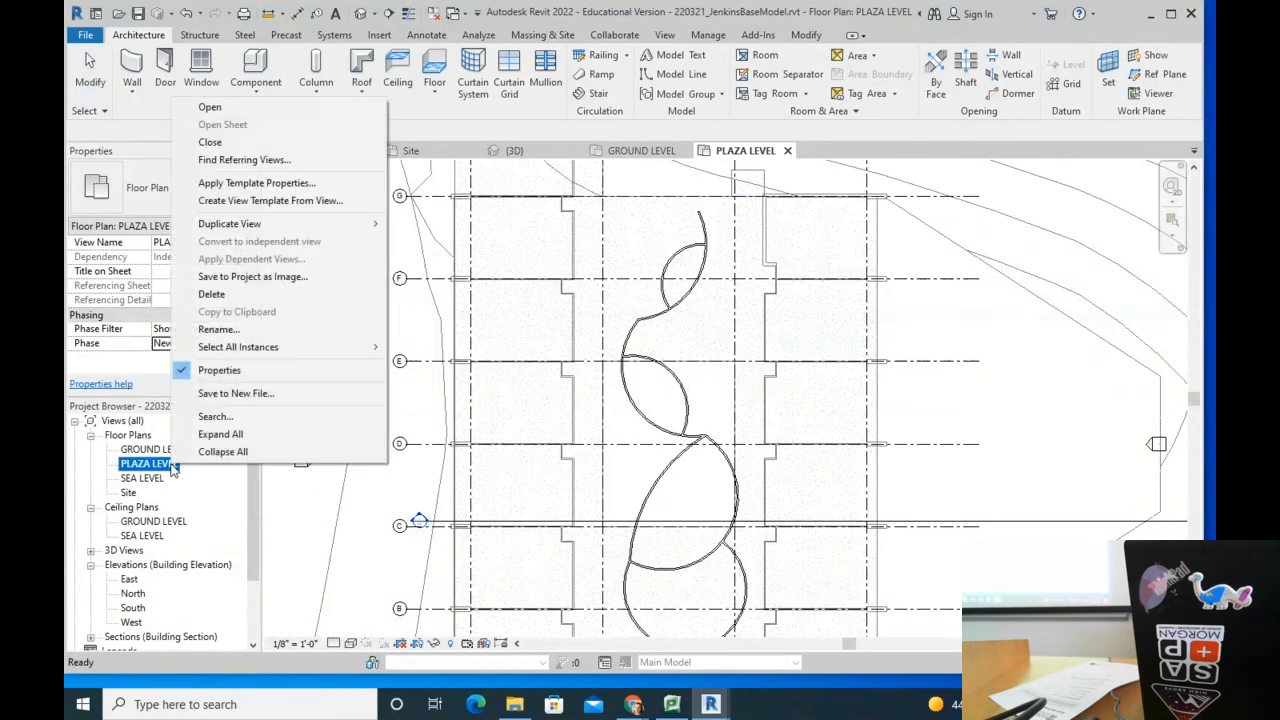
{"action": "mouse_move", "coordinate": [275, 226]}
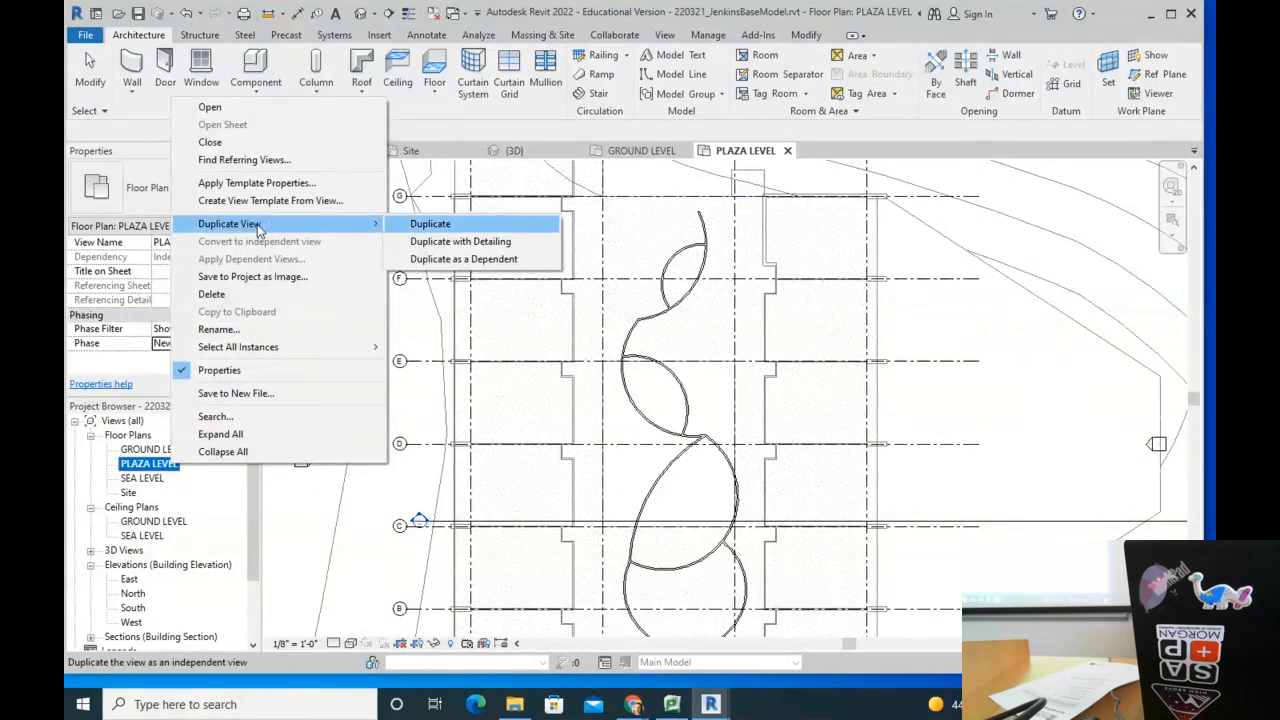
{"action": "left_click", "coordinate": [455, 245]}
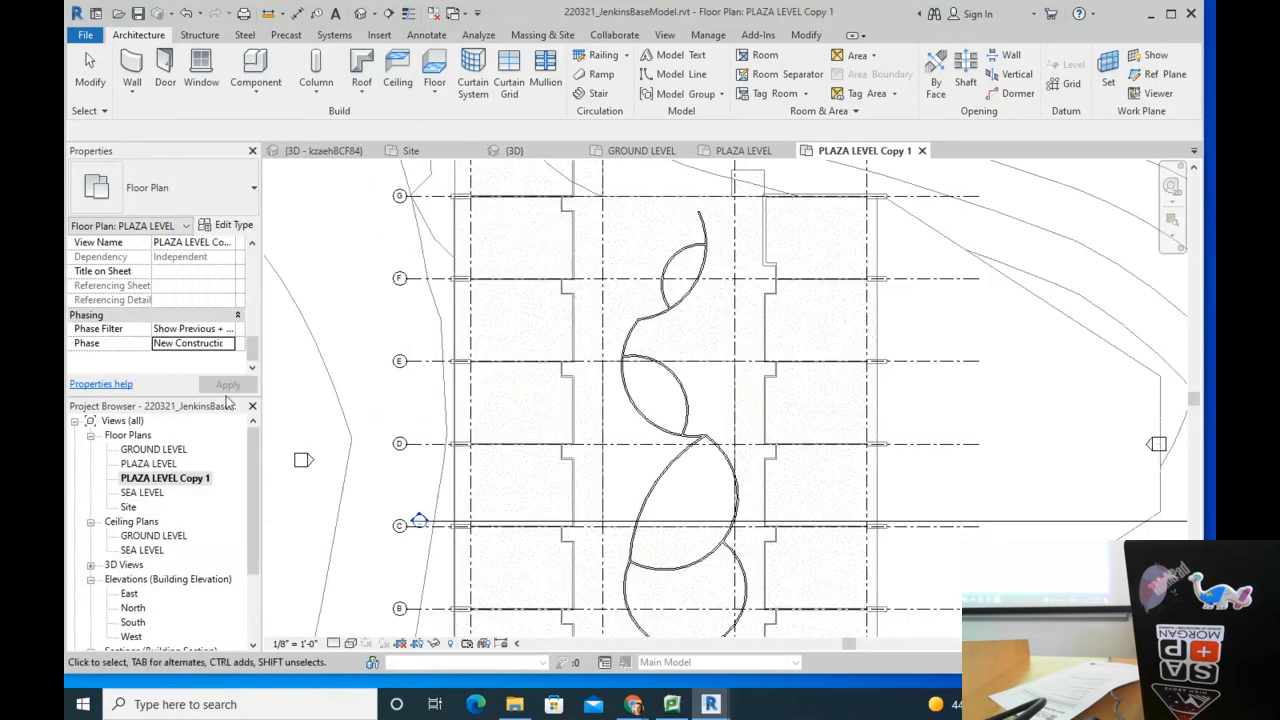
Step: Rename the PLAZA LEVEL Copy 1 view to PLAZA LEVEL DEMO PLAN
{"action": "right_click", "coordinate": [162, 464]}
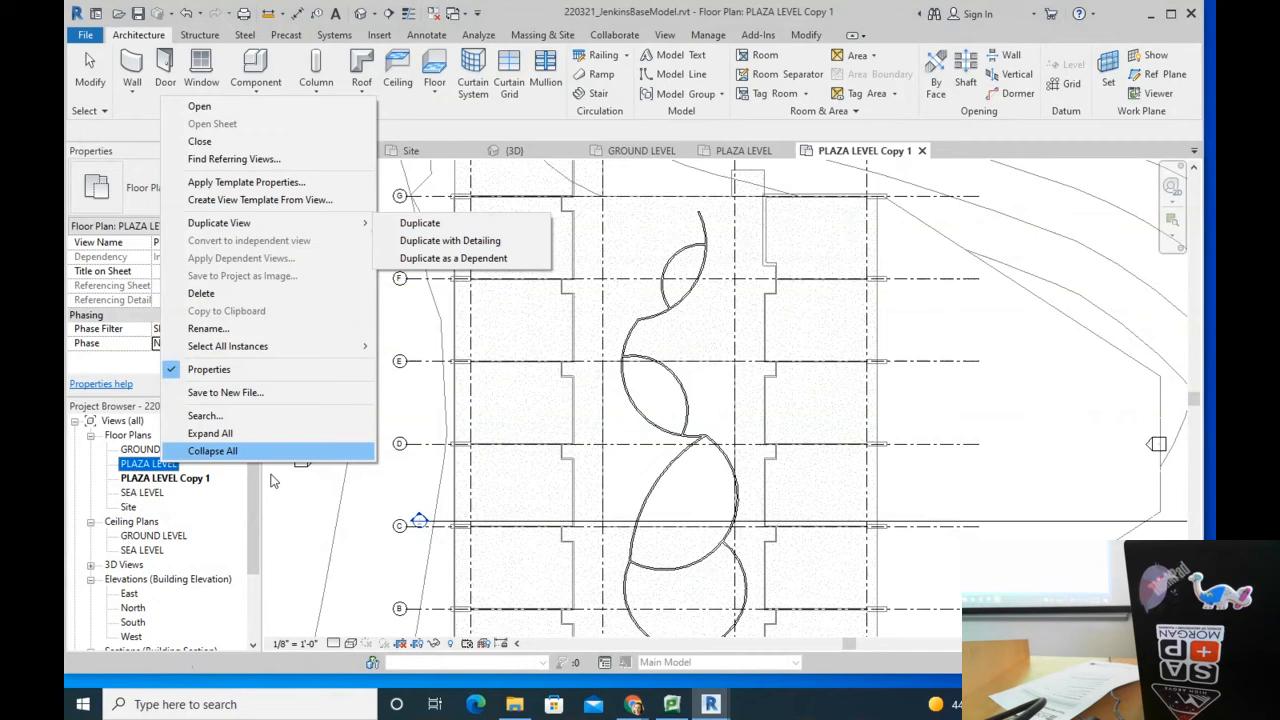
{"action": "left_click", "coordinate": [178, 482]}
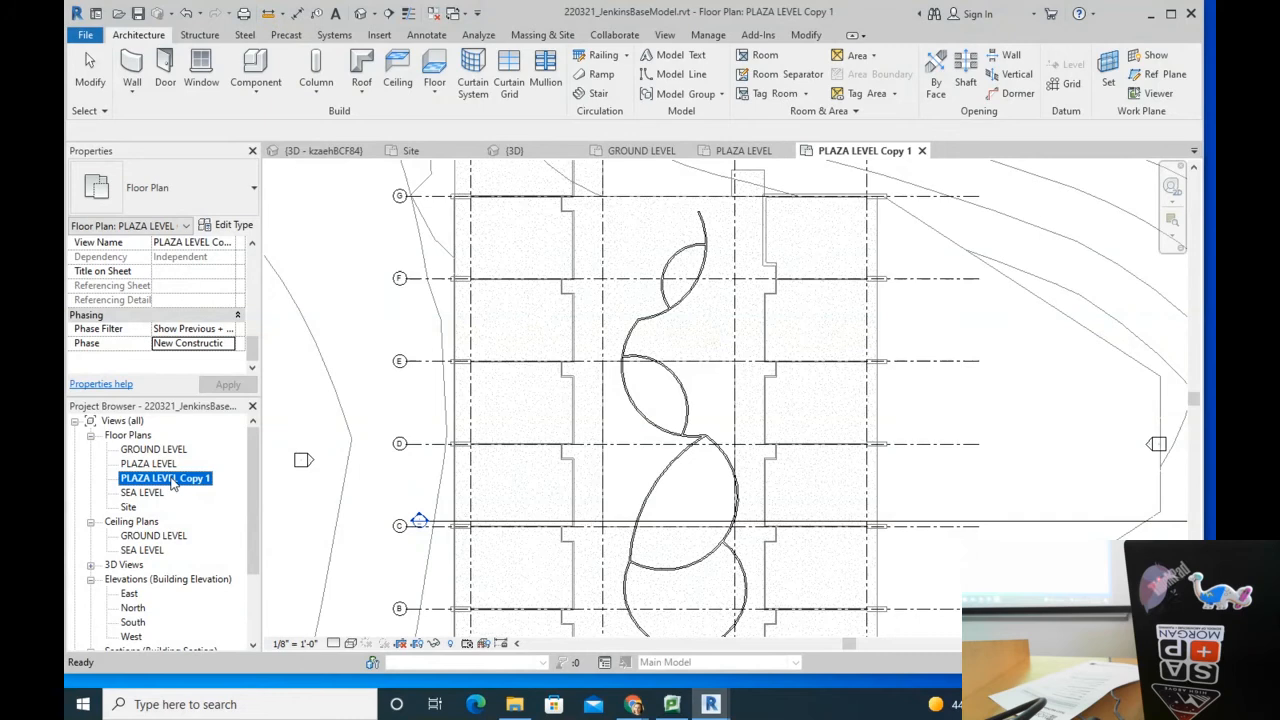
{"action": "right_click", "coordinate": [172, 482]}
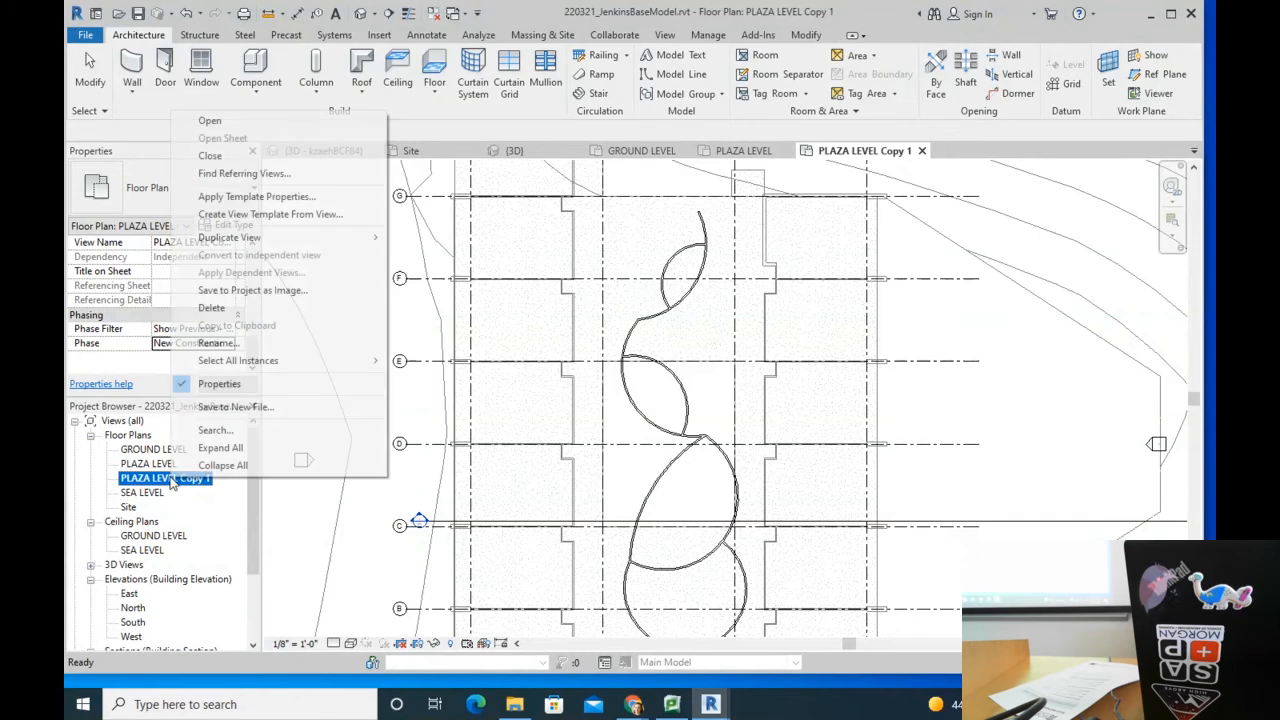
{"action": "left_click", "coordinate": [250, 343]}
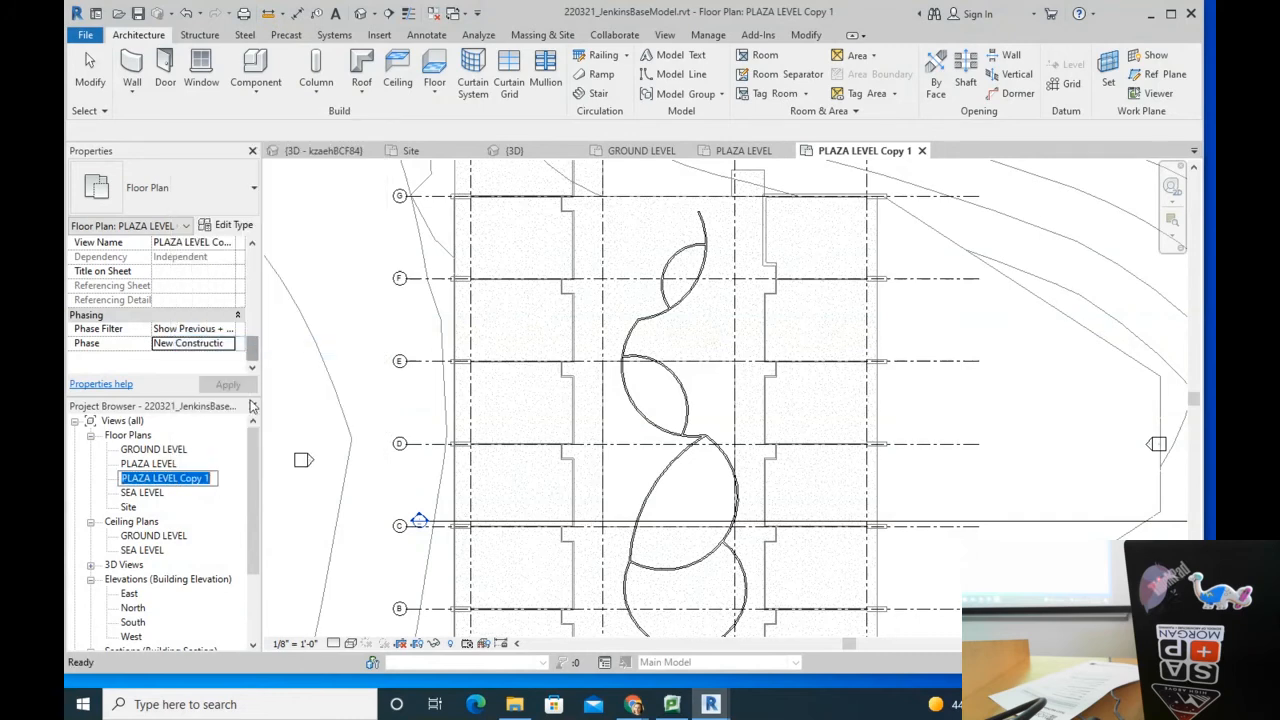
{"action": "right_click", "coordinate": [212, 485]}
{"action": "left_click", "coordinate": [250, 345]}
{"action": "left_click_drag", "start_coordinate": [212, 478], "coordinate": [185, 478]}
{"action": "type", "text": "DEMP"}
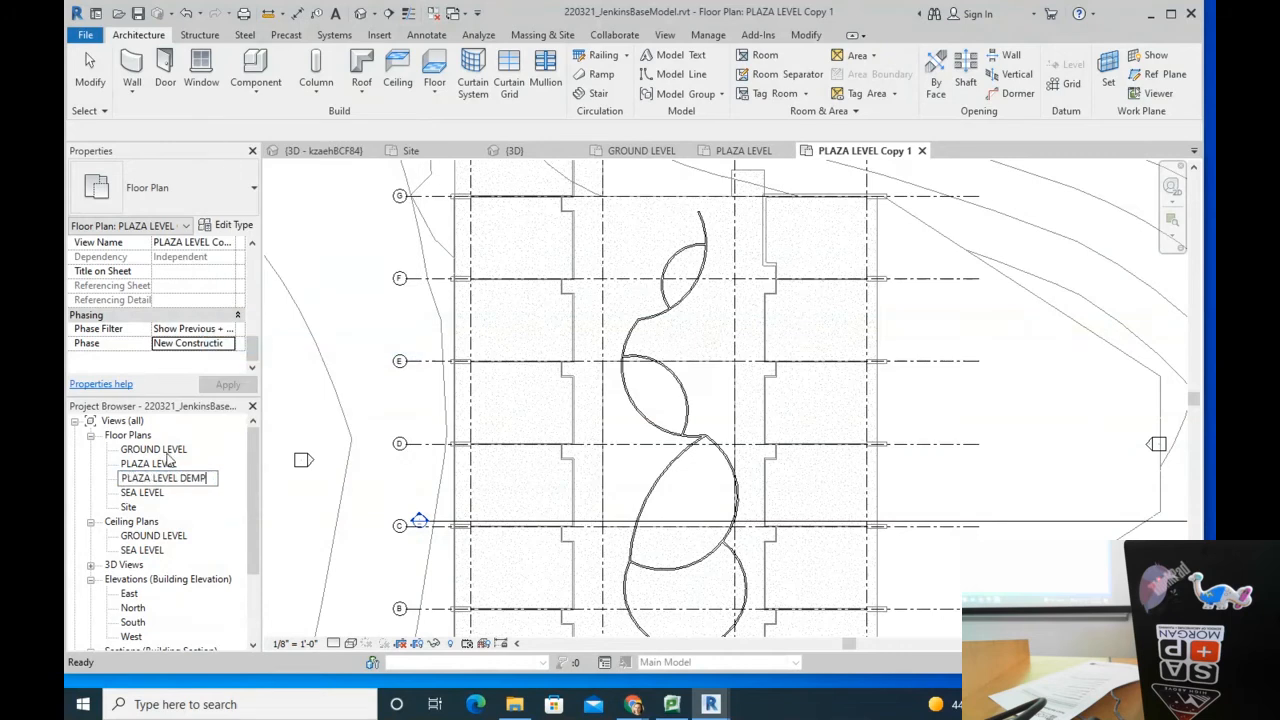
{"action": "key", "text": "BackSpace"}
{"action": "type", "text": "O PLAN"}
{"action": "key", "text": "Return"}
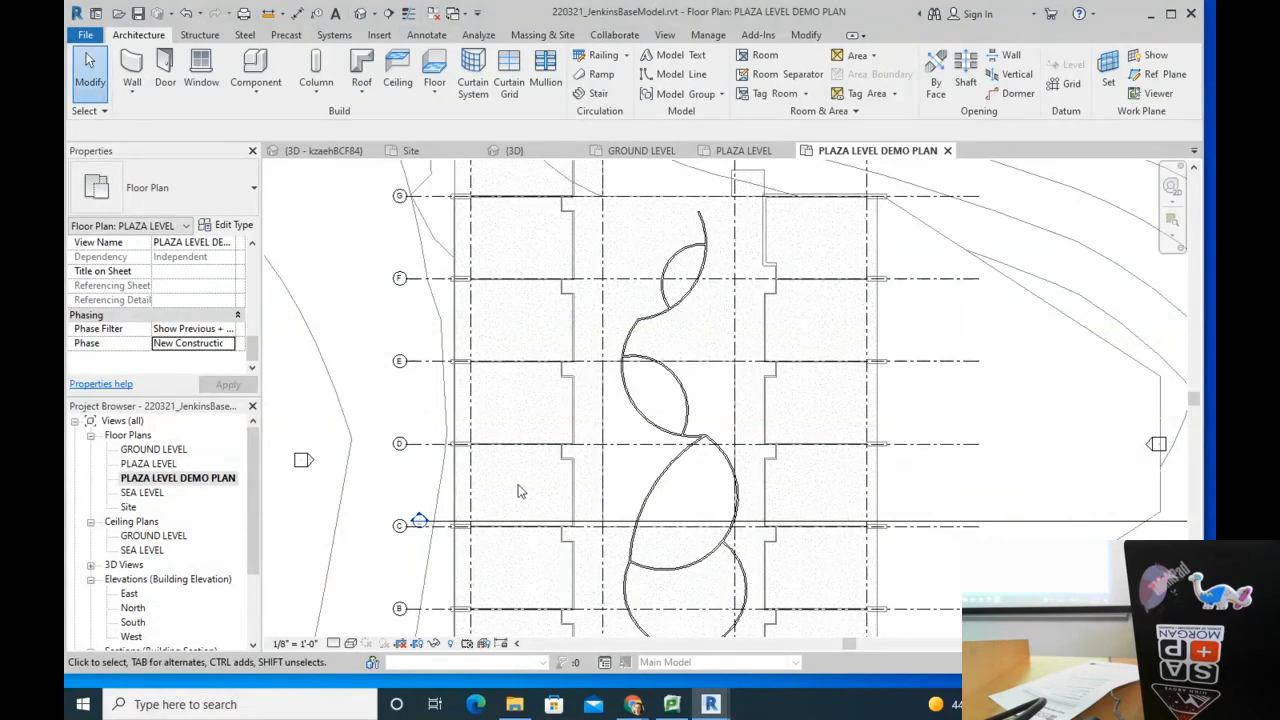
Step: Set PLAZA LEVEL DEMO PLAN's phase filter to Show Previous + Demo, then return to PLAZA LEVEL
{"action": "left_click", "coordinate": [226, 480]}
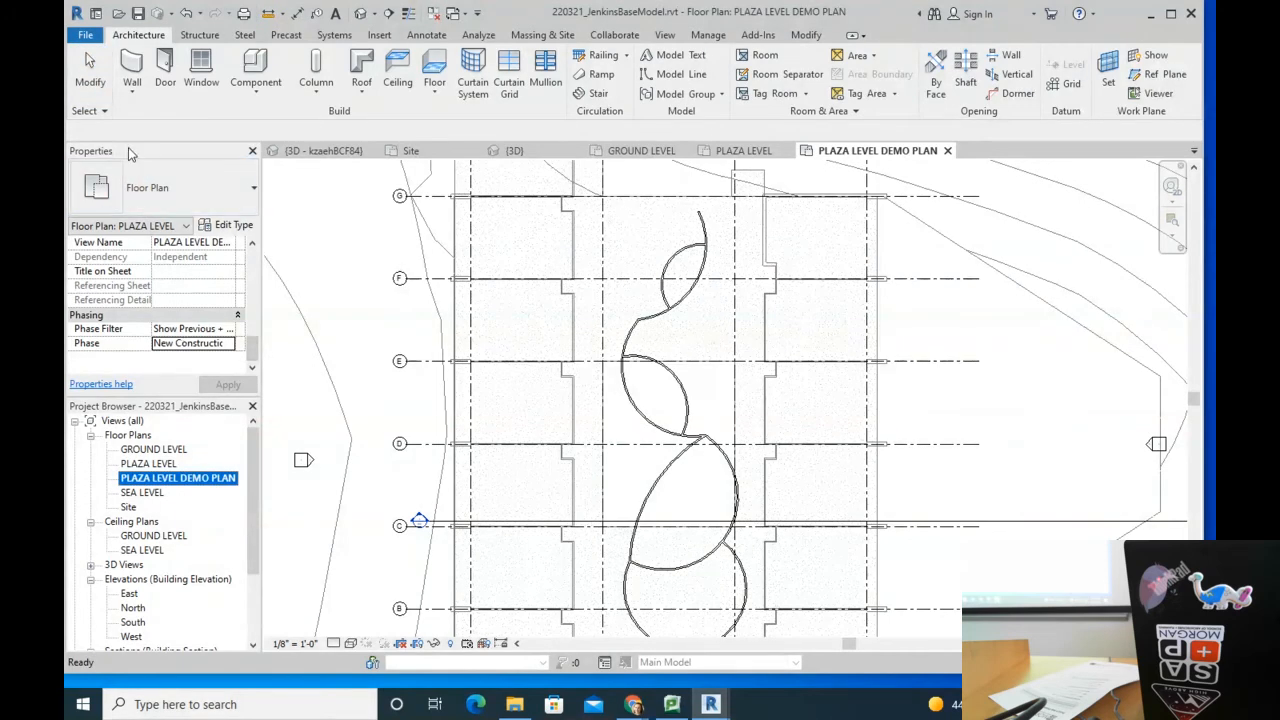
{"action": "left_click", "coordinate": [884, 152]}
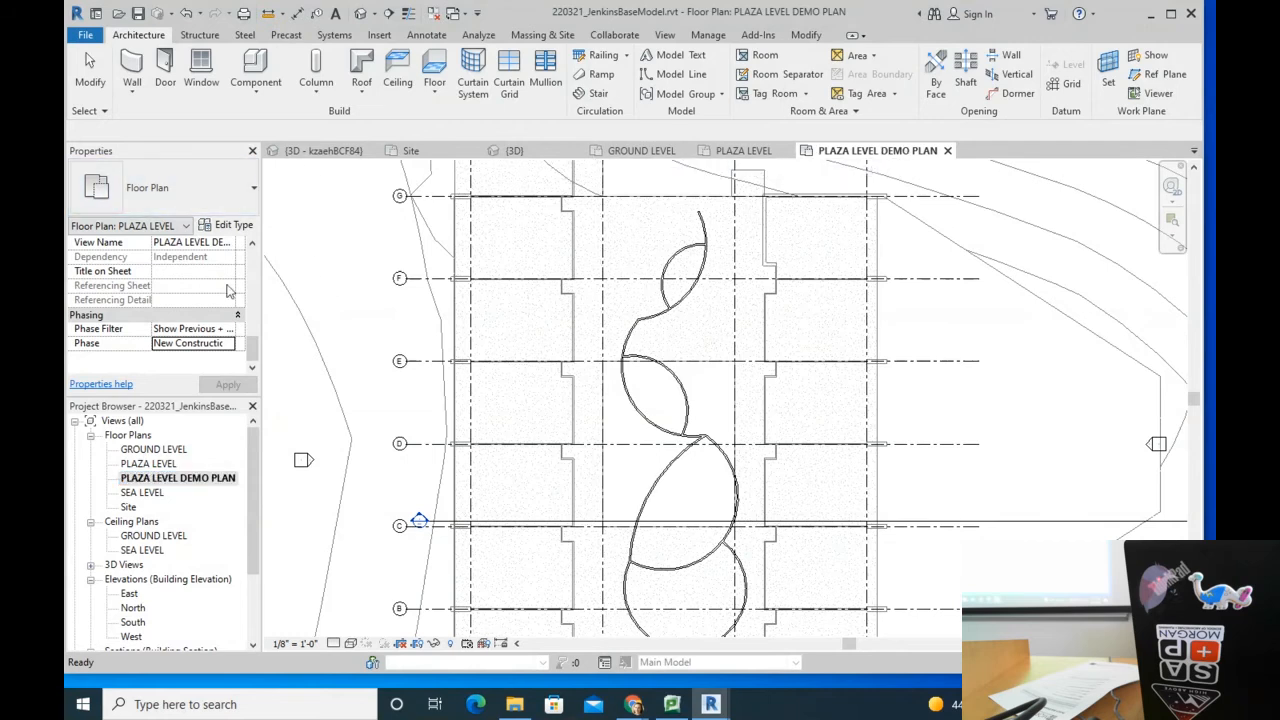
{"action": "left_click", "coordinate": [232, 330]}
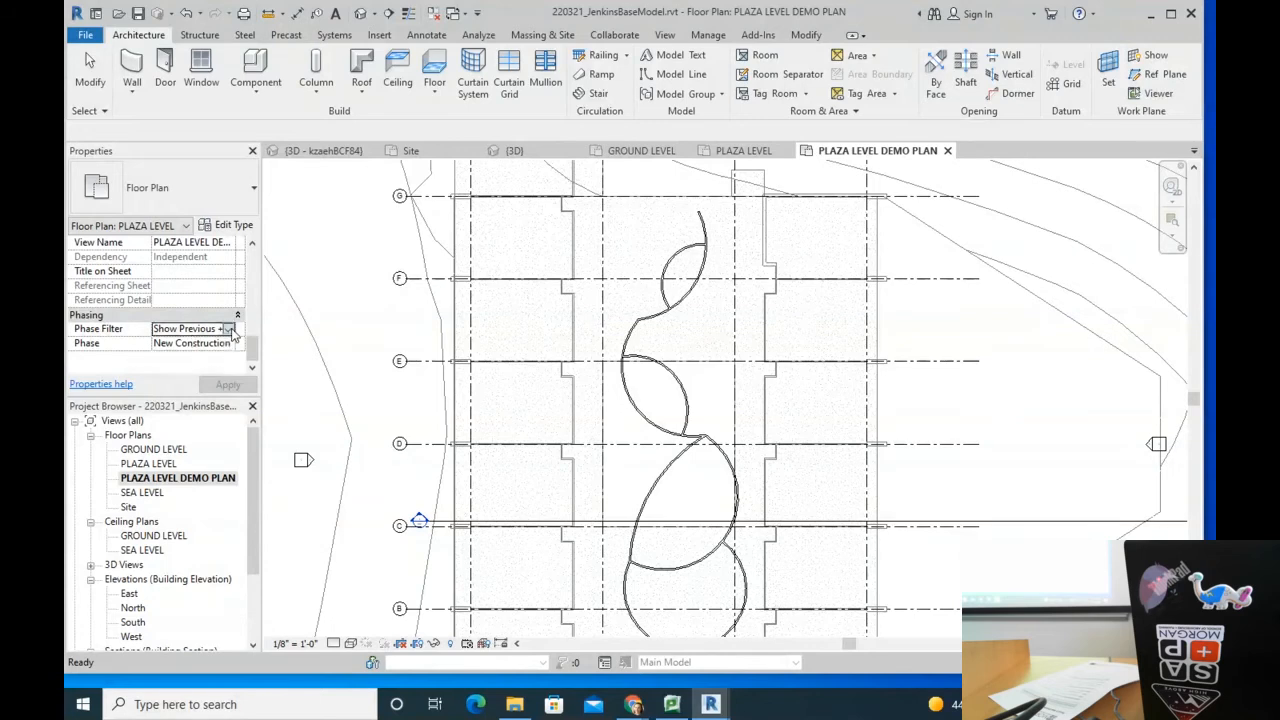
{"action": "left_click", "coordinate": [229, 330]}
{"action": "left_click", "coordinate": [219, 381]}
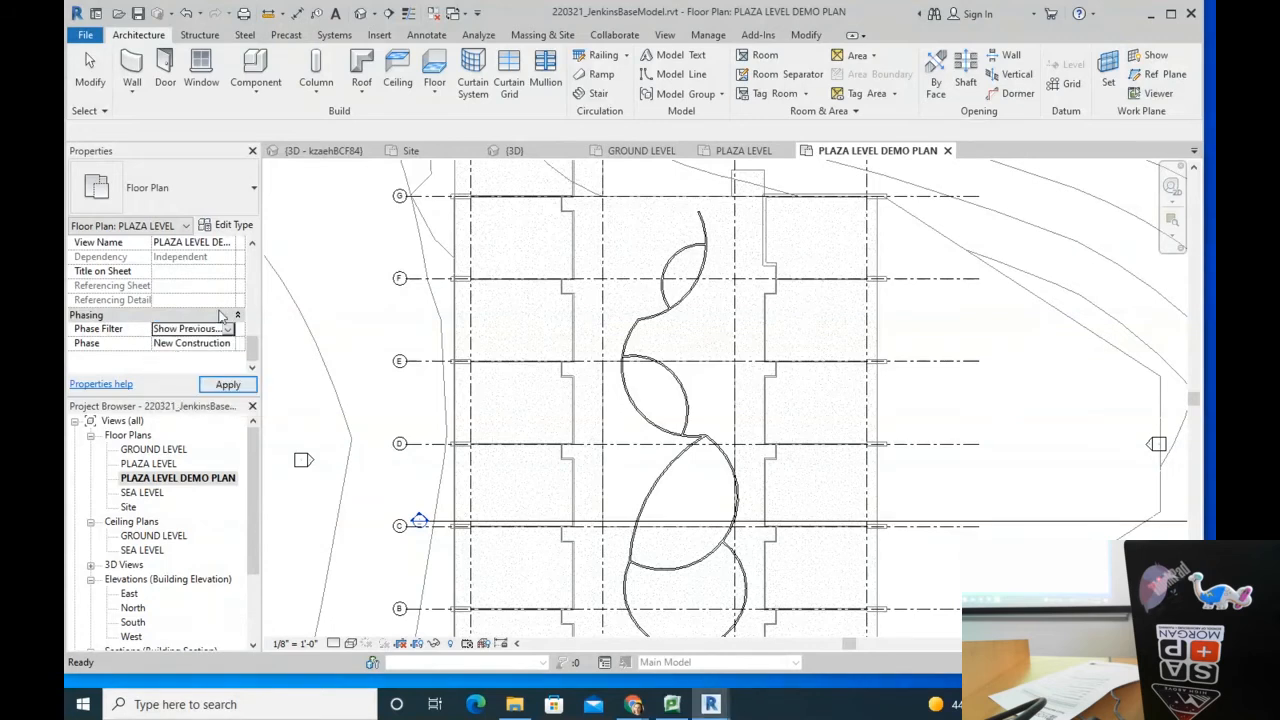
{"action": "left_click", "coordinate": [229, 330]}
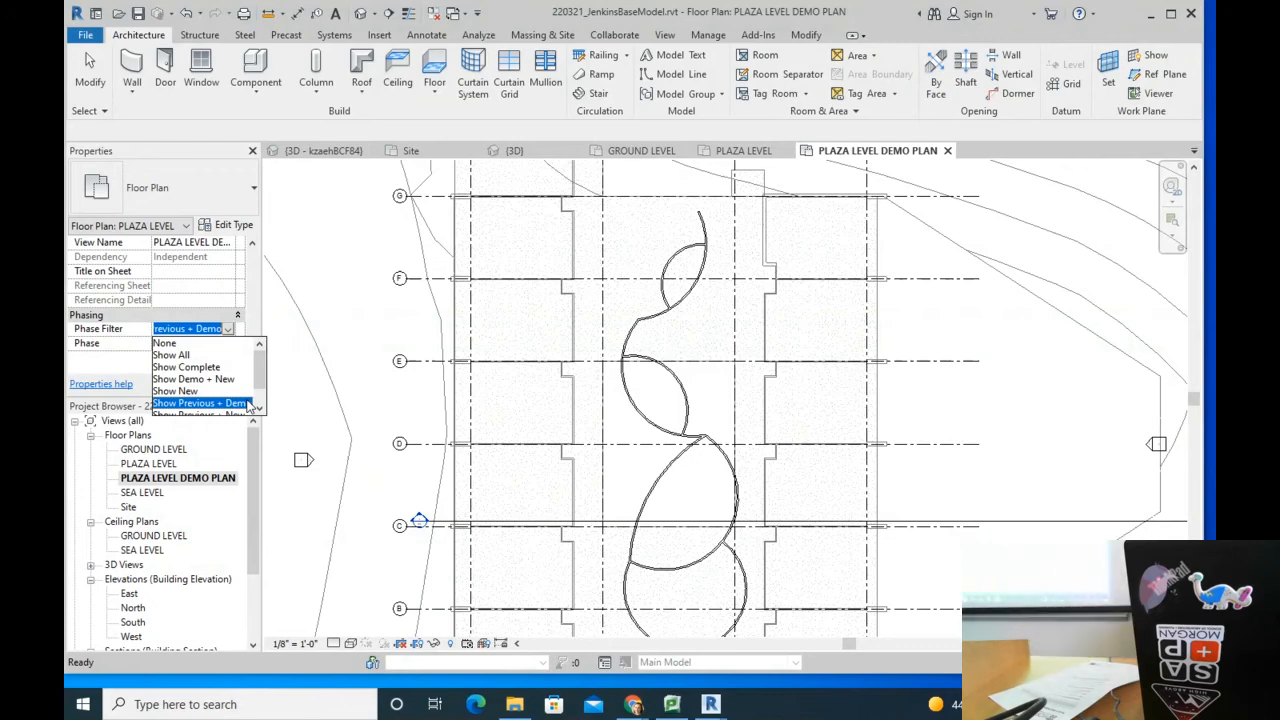
{"action": "left_click", "coordinate": [758, 152]}
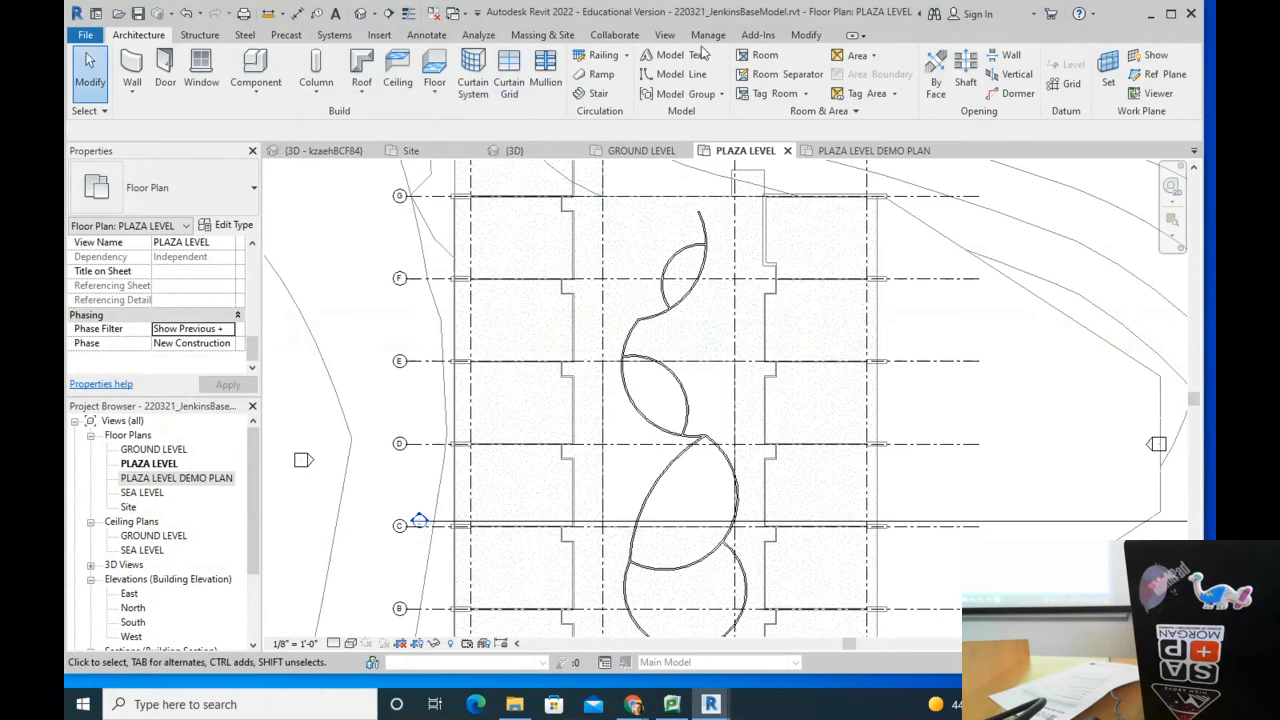
Step: Use the Modify tab's Demolish tool on the wall segment between grids F and E
{"action": "left_click", "coordinate": [806, 35]}
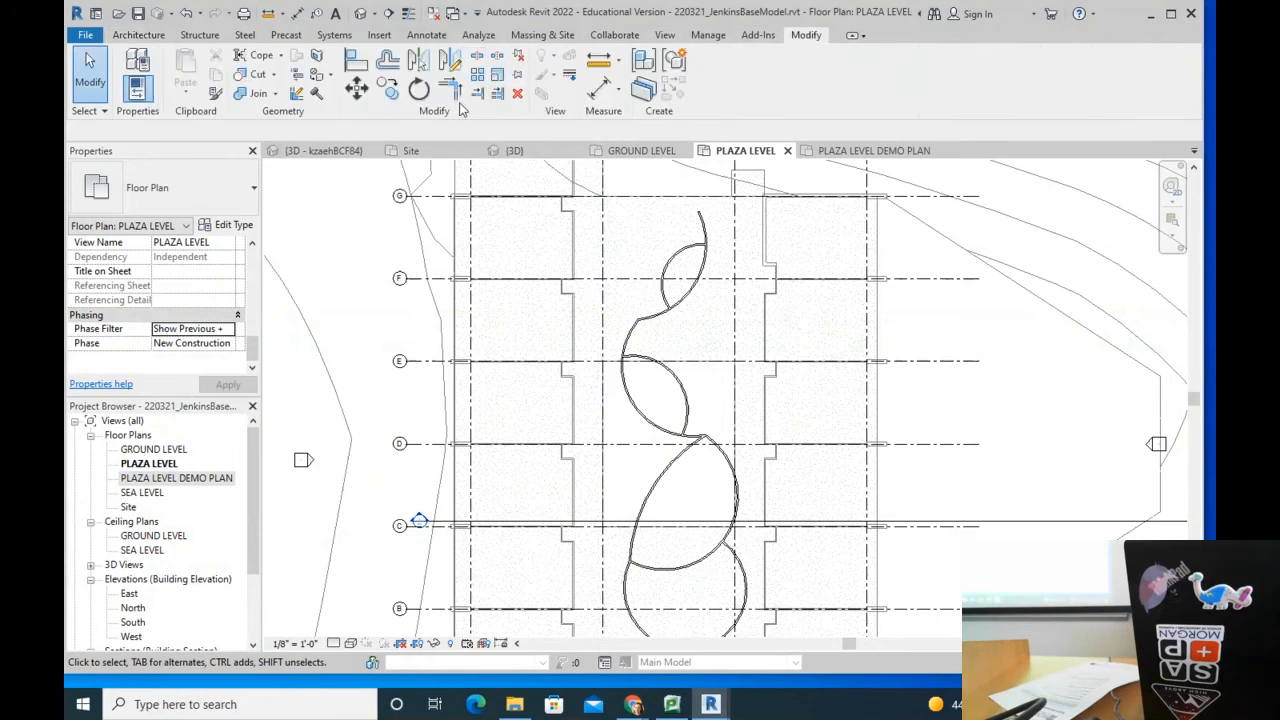
{"action": "left_click", "coordinate": [316, 94]}
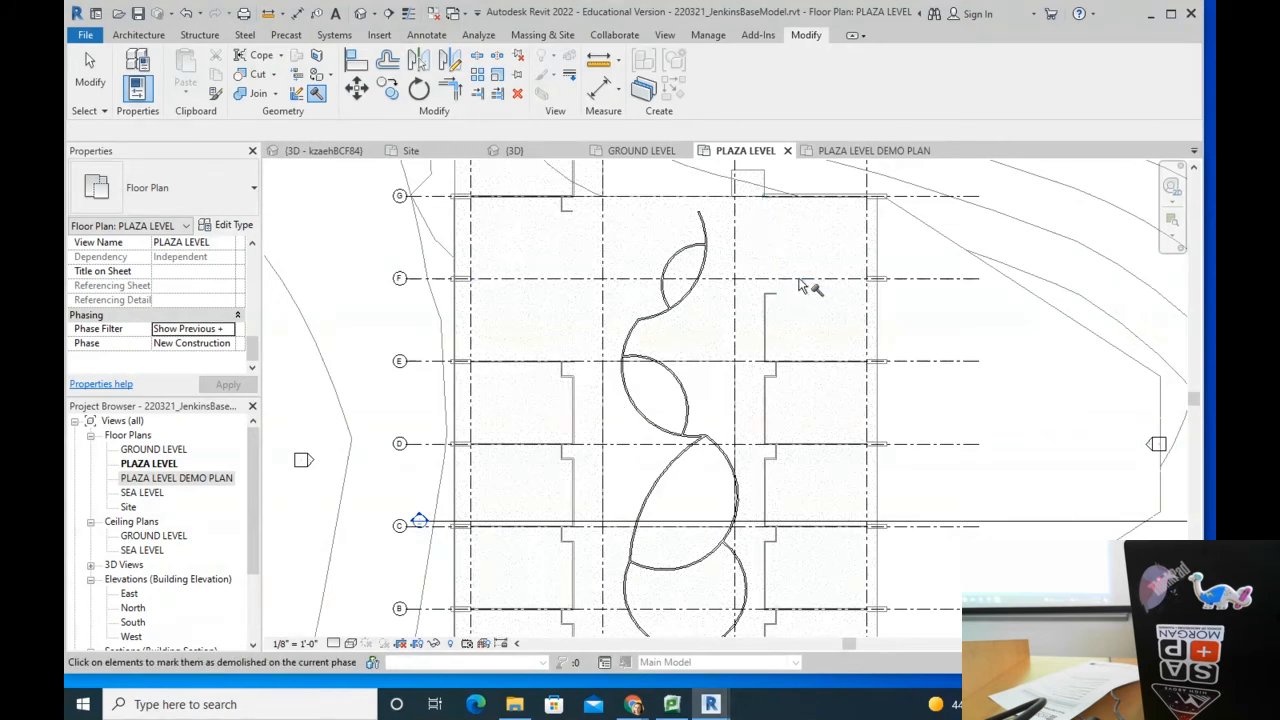
{"action": "left_click", "coordinate": [772, 330]}
{"action": "scroll", "coordinate": [805, 397], "scroll_direction": "up", "scroll_amount": 5}
{"action": "scroll", "coordinate": [758, 390], "scroll_direction": "up", "scroll_amount": 3}
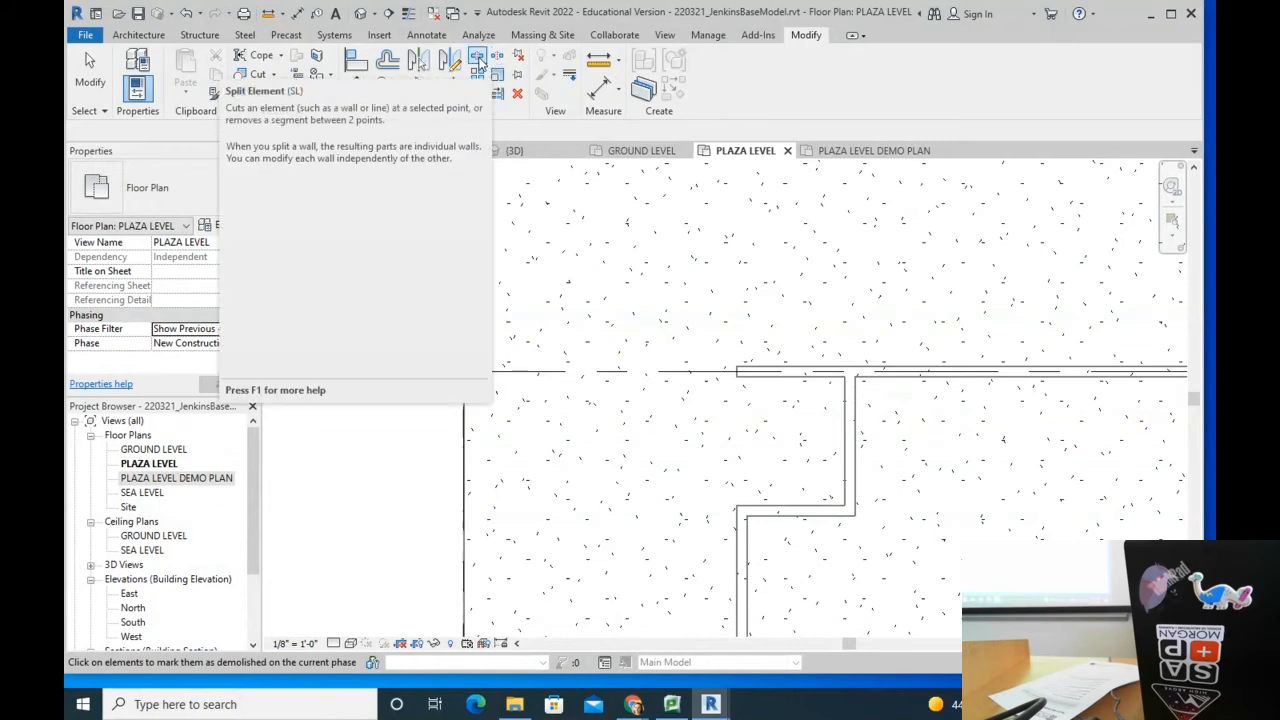
Step: Split the long straight wall at two points, the first 11'-1" from its left end
{"action": "left_click", "coordinate": [479, 58]}
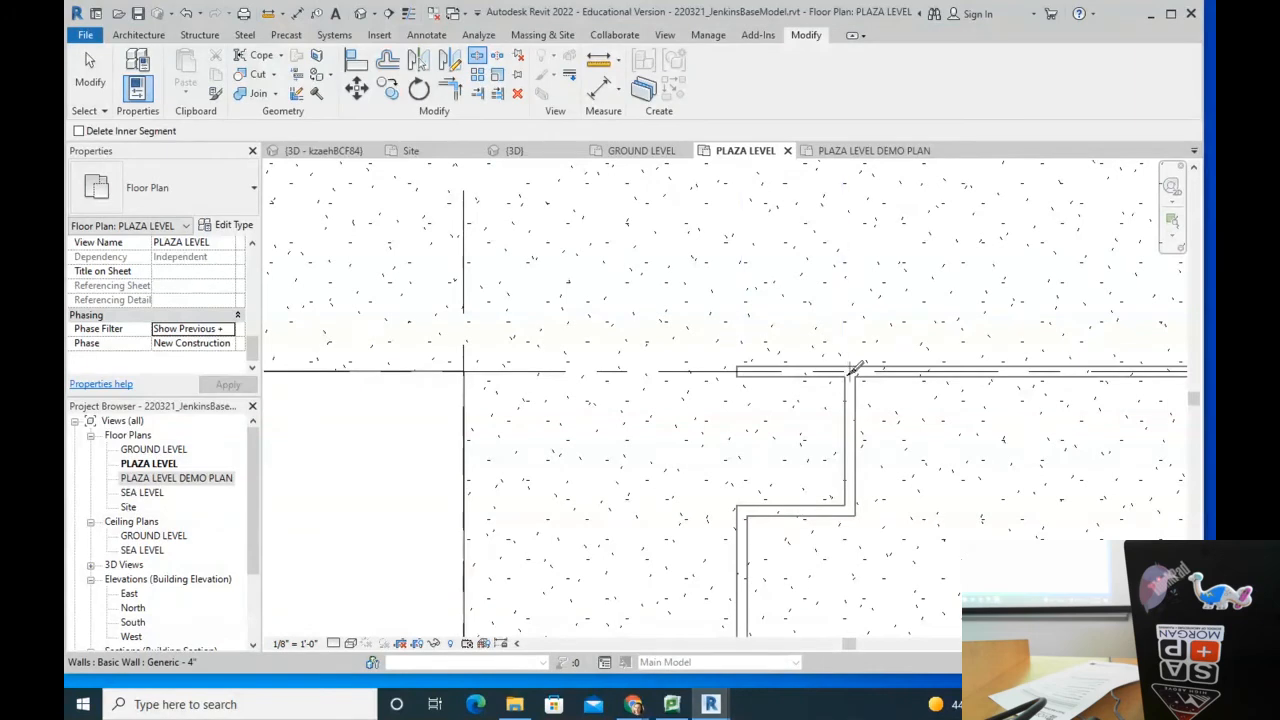
{"action": "scroll", "coordinate": [848, 366], "scroll_direction": "up", "scroll_amount": 3}
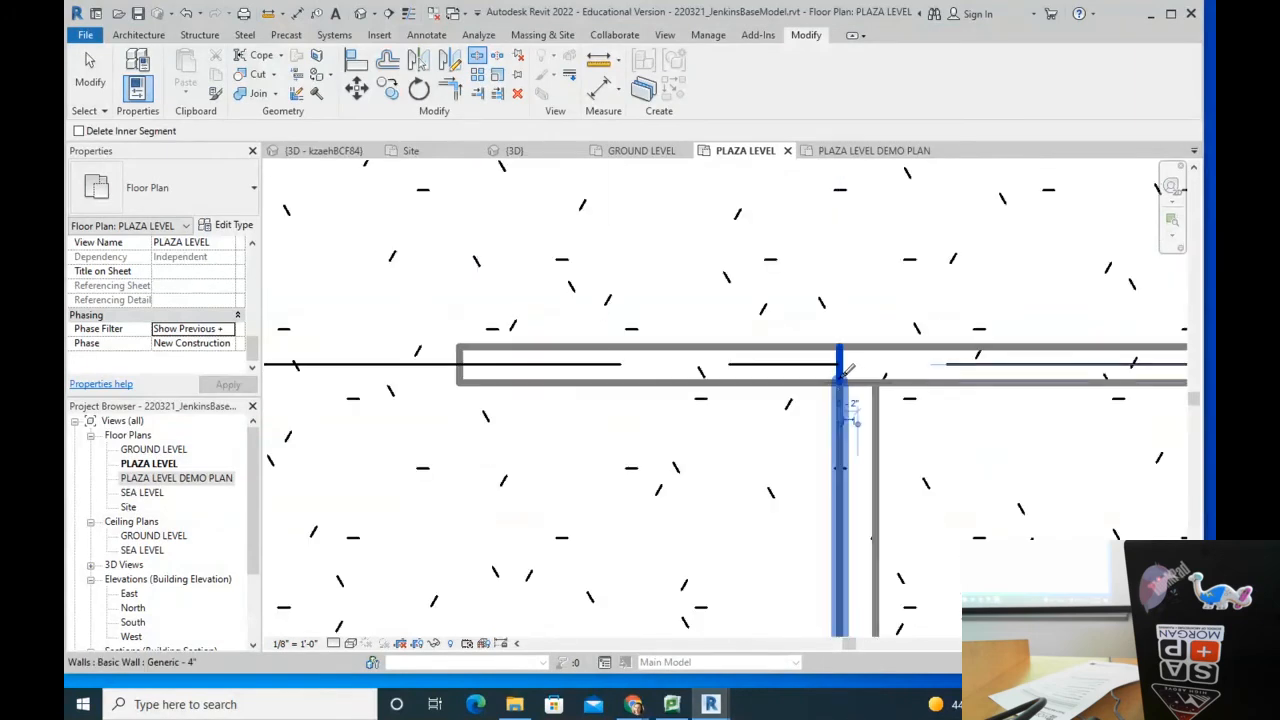
{"action": "scroll", "coordinate": [714, 350], "scroll_direction": "down", "scroll_amount": 3}
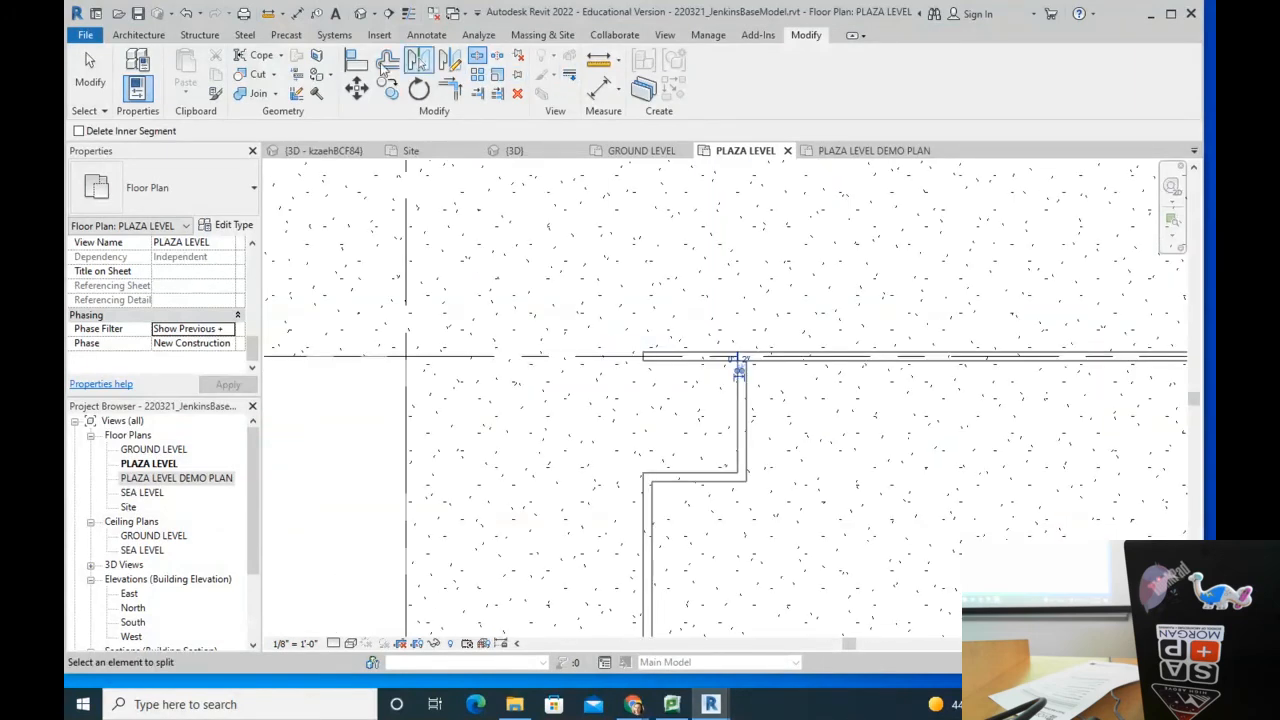
{"action": "left_click", "coordinate": [316, 93]}
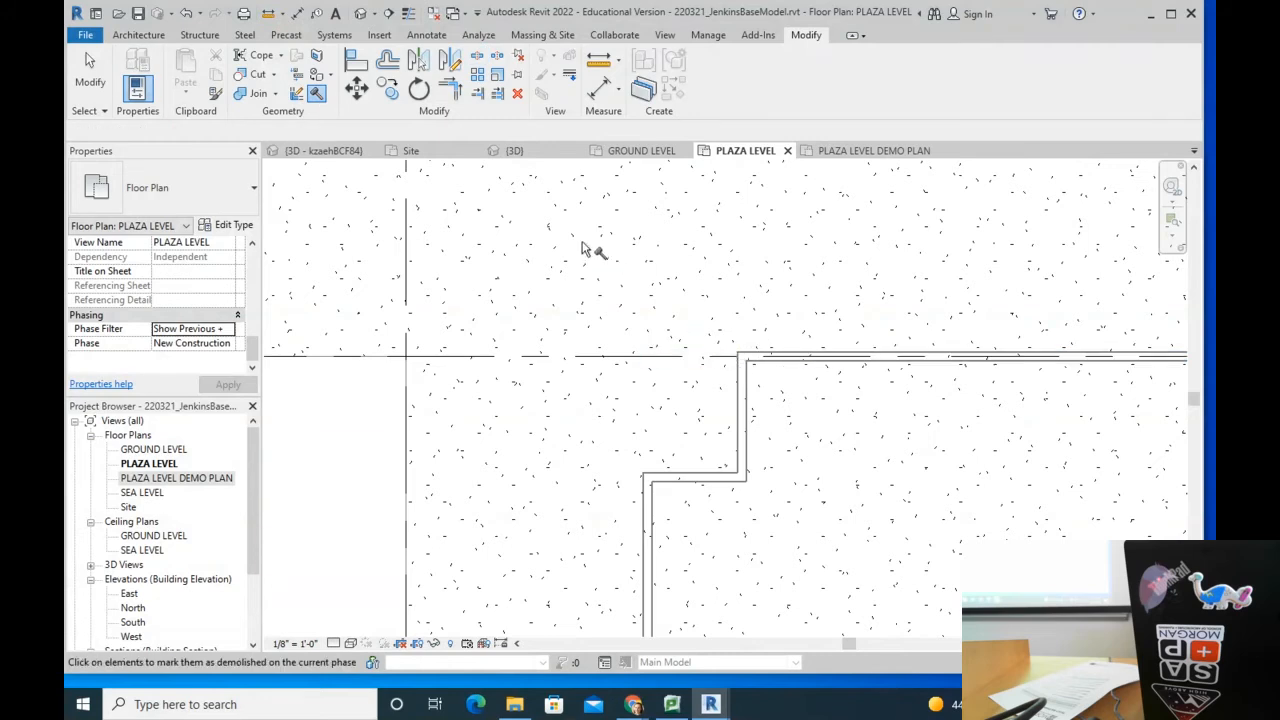
{"action": "scroll", "coordinate": [605, 258], "scroll_direction": "down", "scroll_amount": 4}
{"action": "scroll", "coordinate": [829, 280], "scroll_direction": "up", "scroll_amount": 5}
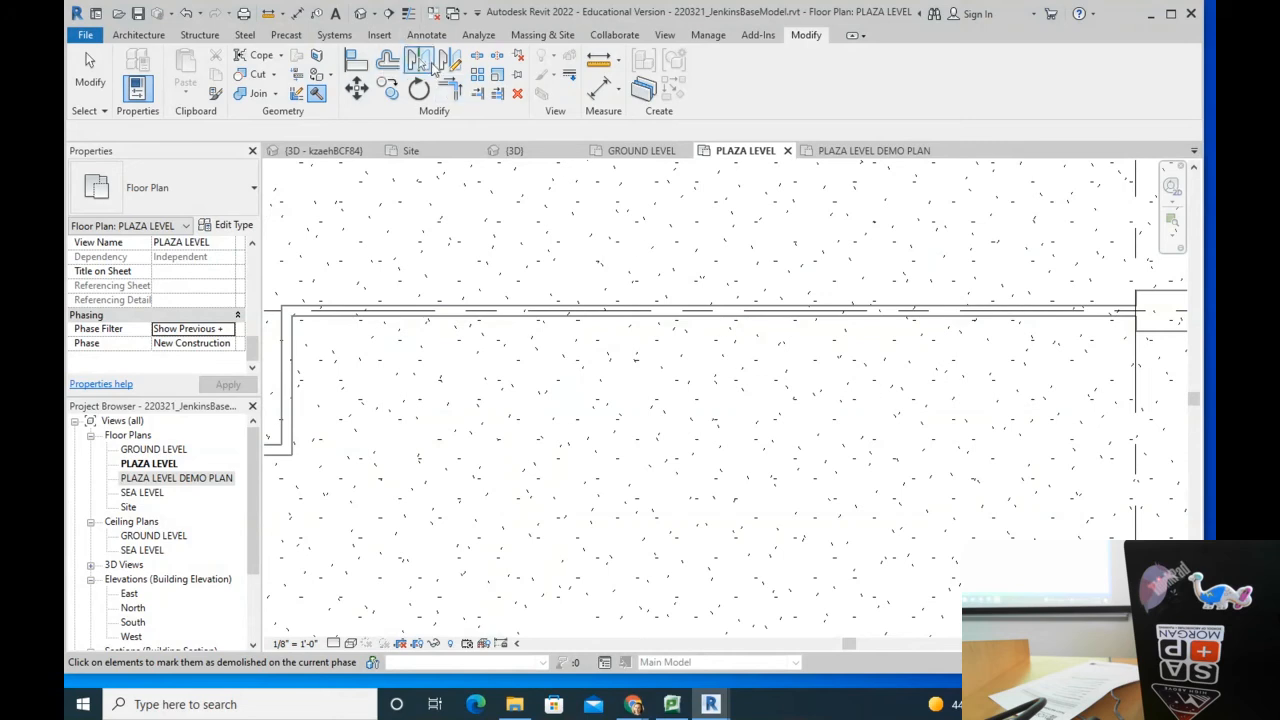
{"action": "left_click", "coordinate": [477, 55]}
{"action": "left_click", "coordinate": [629, 310]}
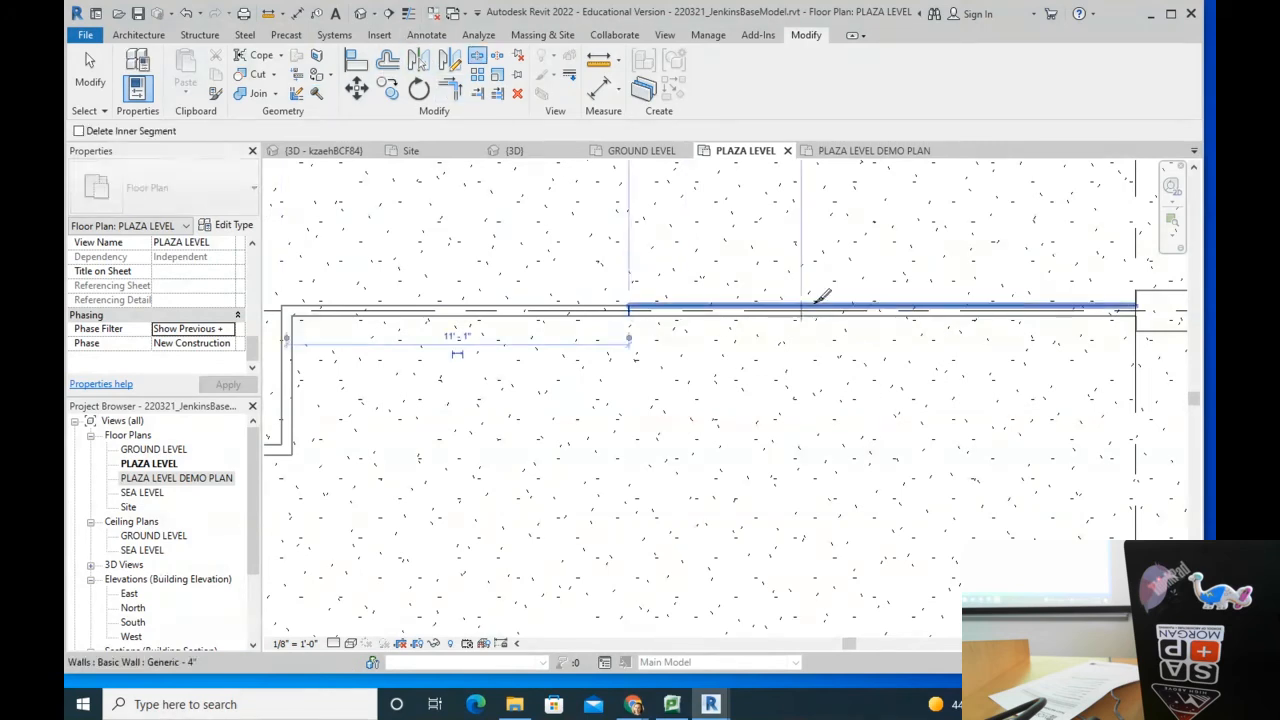
{"action": "left_click", "coordinate": [838, 305]}
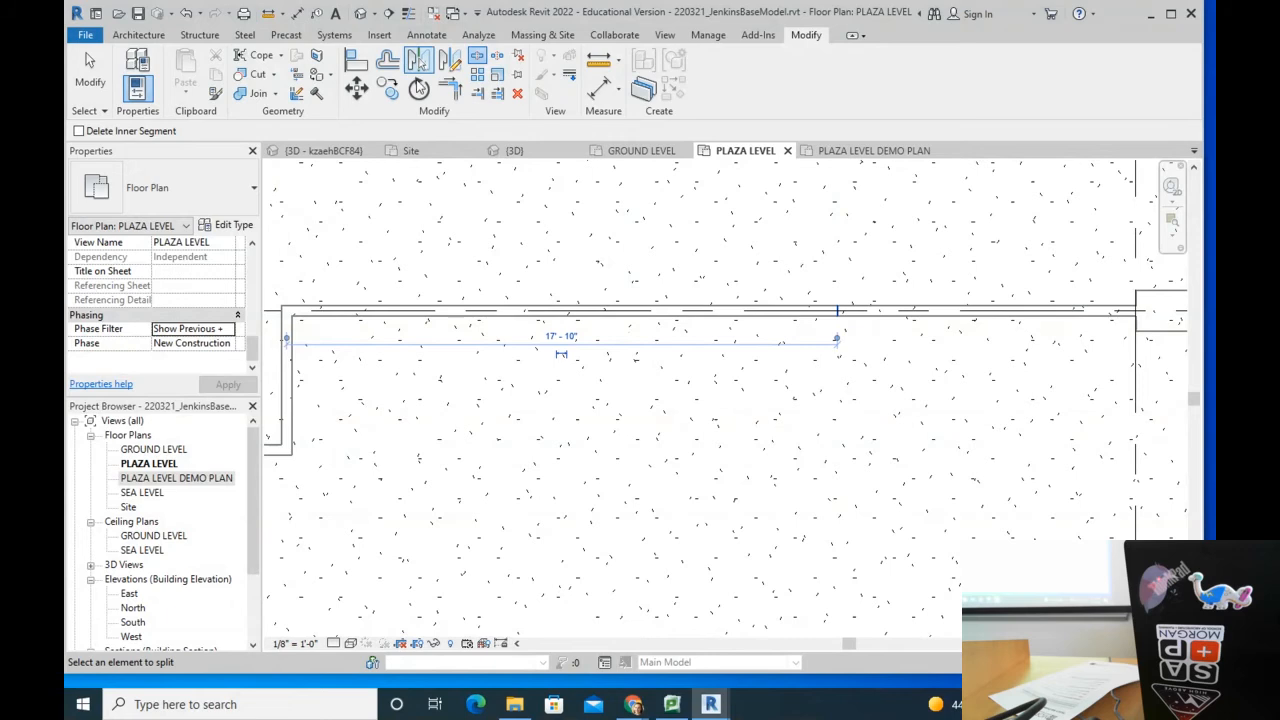
Step: Mark the newly split wall segment as demolished
{"action": "left_click", "coordinate": [316, 93]}
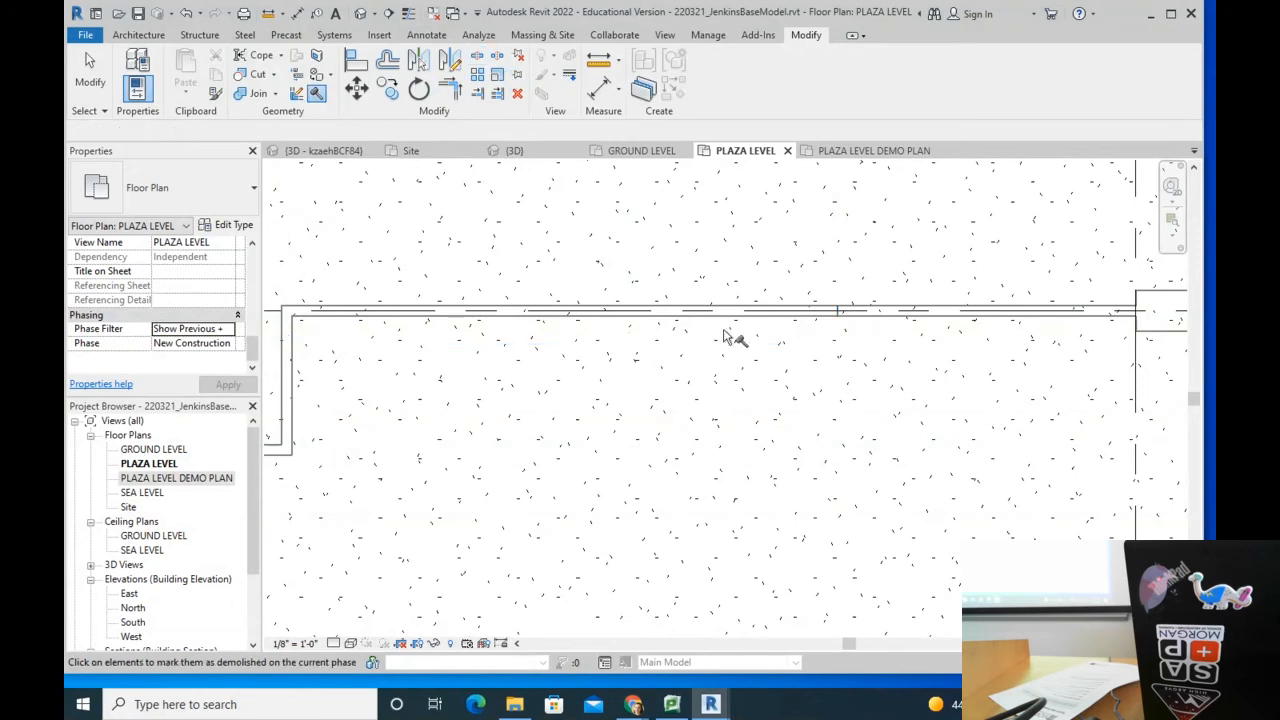
{"action": "left_click", "coordinate": [728, 323]}
{"action": "scroll", "coordinate": [700, 410], "scroll_direction": "up", "scroll_amount": 3}
{"action": "scroll", "coordinate": [740, 374], "scroll_direction": "down", "scroll_amount": 3}
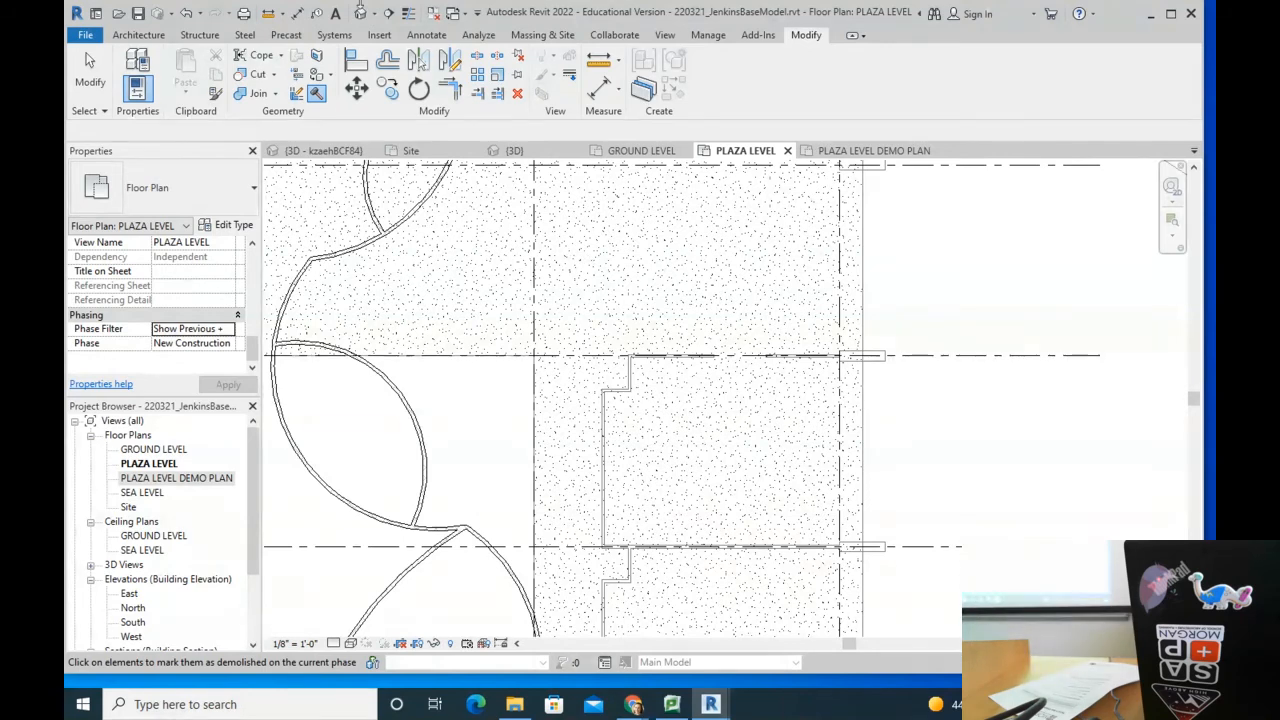
Step: Switch to PLAZA LEVEL DEMO PLAN, run DM briefly, and confirm its Show Previous + phase filter
{"action": "left_click", "coordinate": [822, 153]}
{"action": "key", "text": "d"}
{"action": "key", "text": "m"}
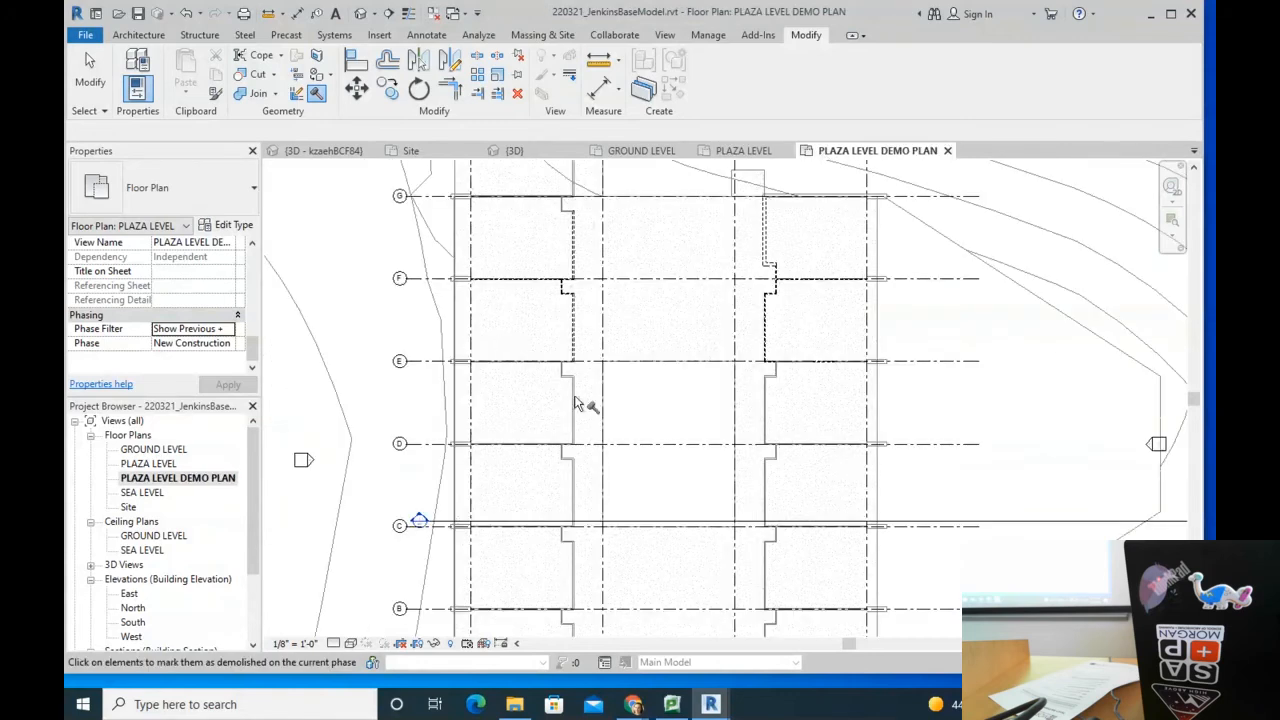
{"action": "scroll", "coordinate": [580, 420], "scroll_direction": "up", "scroll_amount": 4}
{"action": "scroll", "coordinate": [545, 403], "scroll_direction": "up", "scroll_amount": 2}
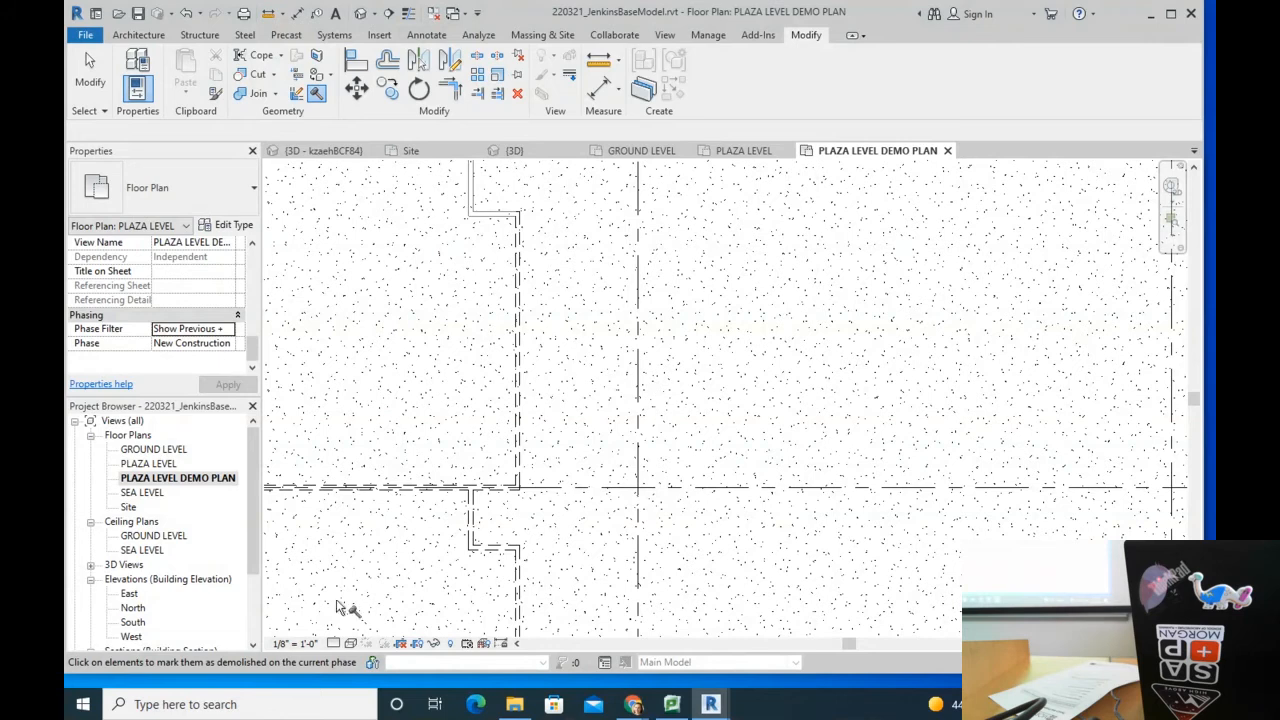
{"action": "key", "text": "Escape"}
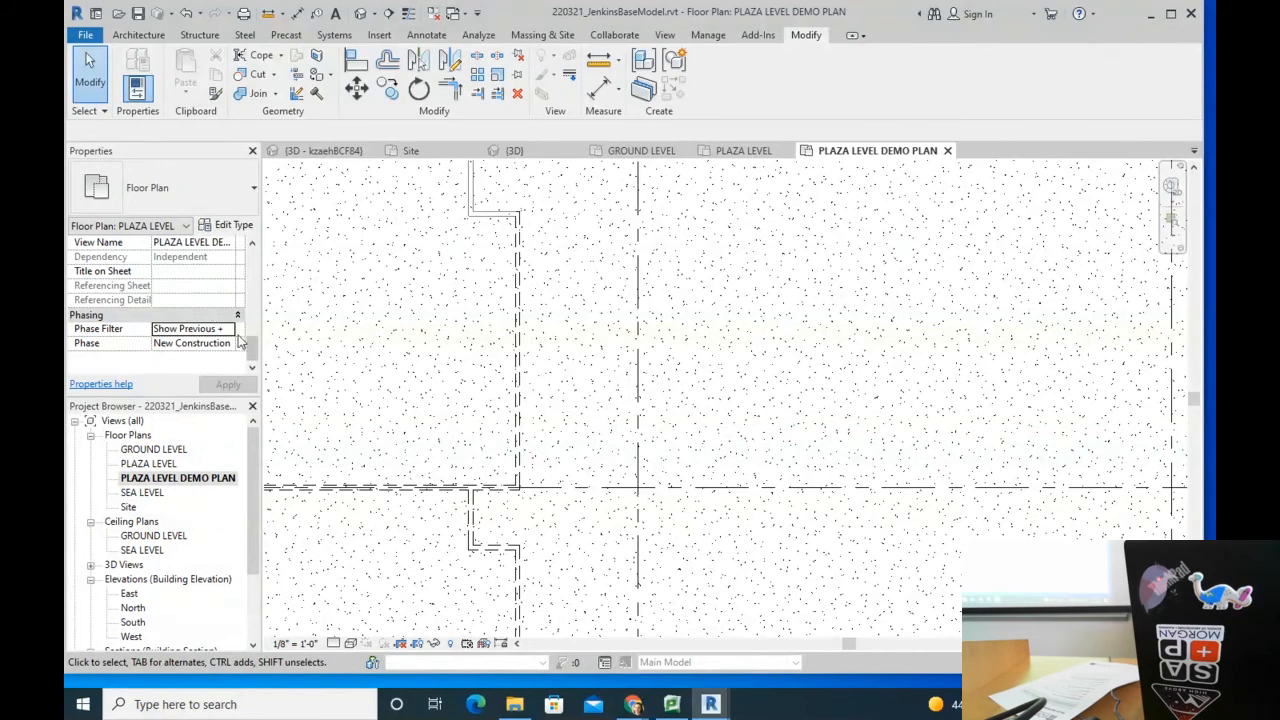
{"action": "left_click", "coordinate": [232, 334]}
{"action": "left_click", "coordinate": [190, 401]}
{"action": "left_click", "coordinate": [698, 36]}
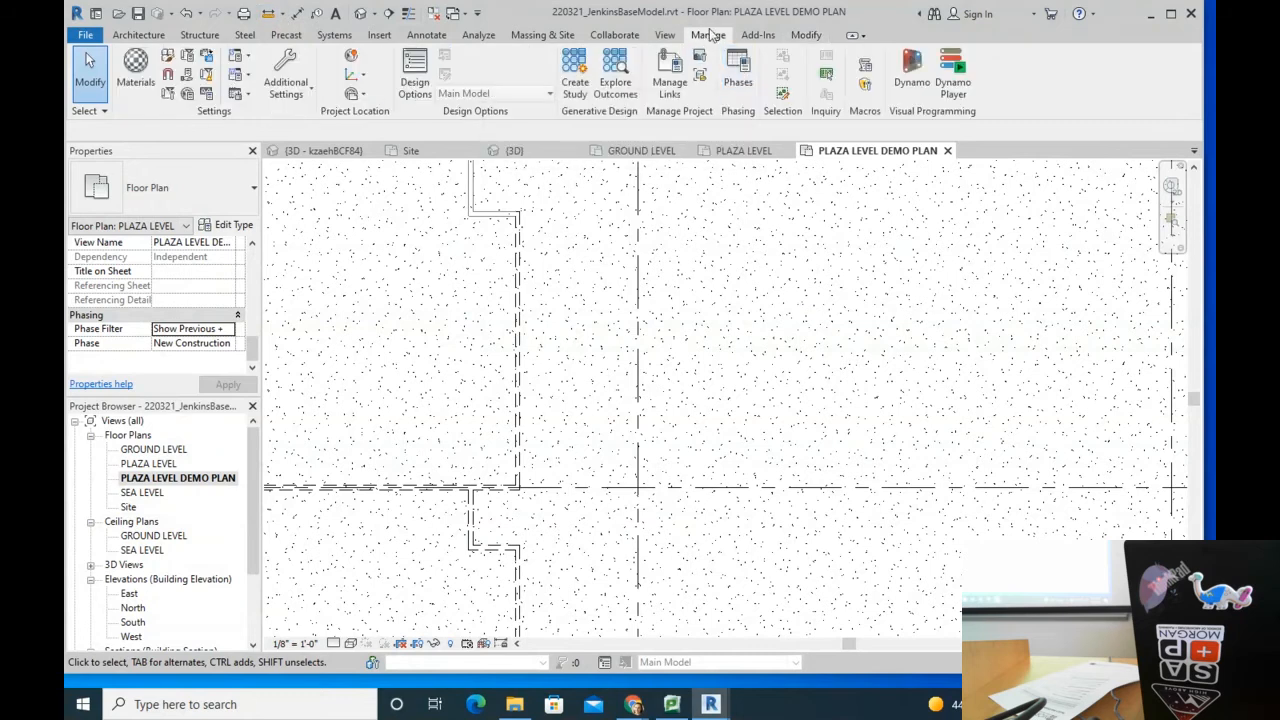
{"action": "left_click", "coordinate": [738, 72]}
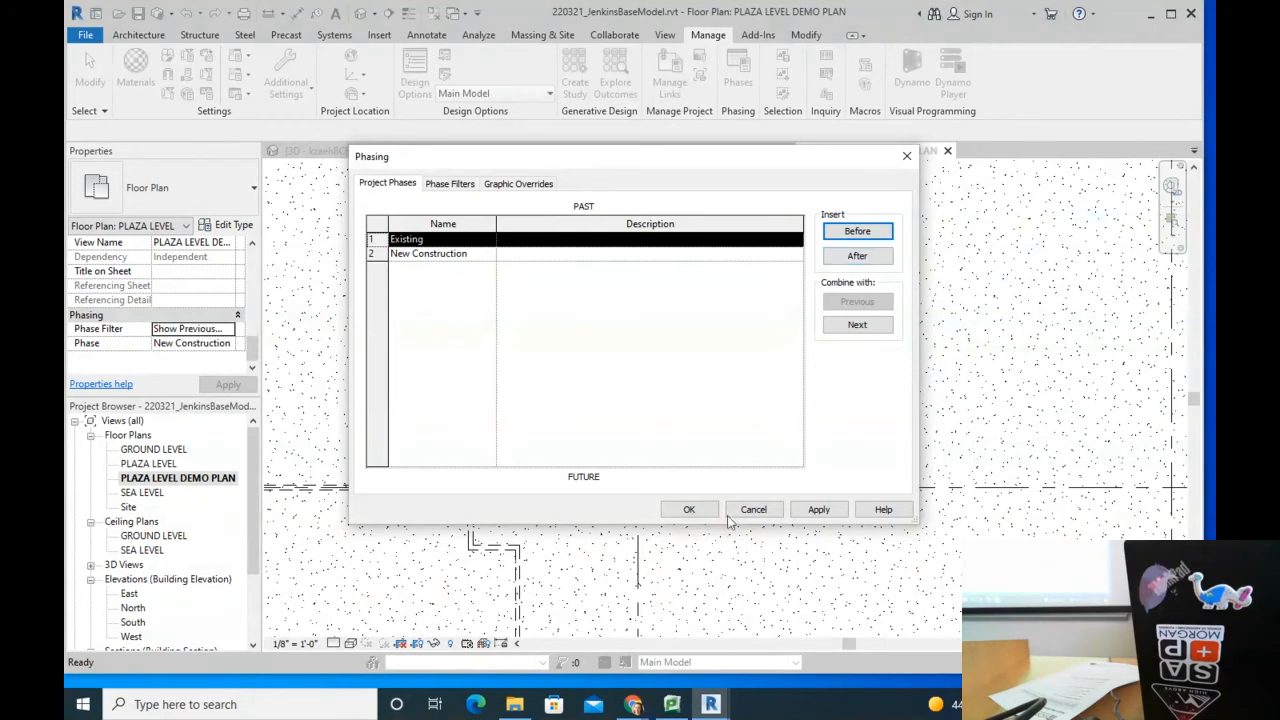
{"action": "left_click", "coordinate": [689, 509]}
{"action": "scroll", "coordinate": [560, 360], "scroll_direction": "down", "scroll_amount": 5}
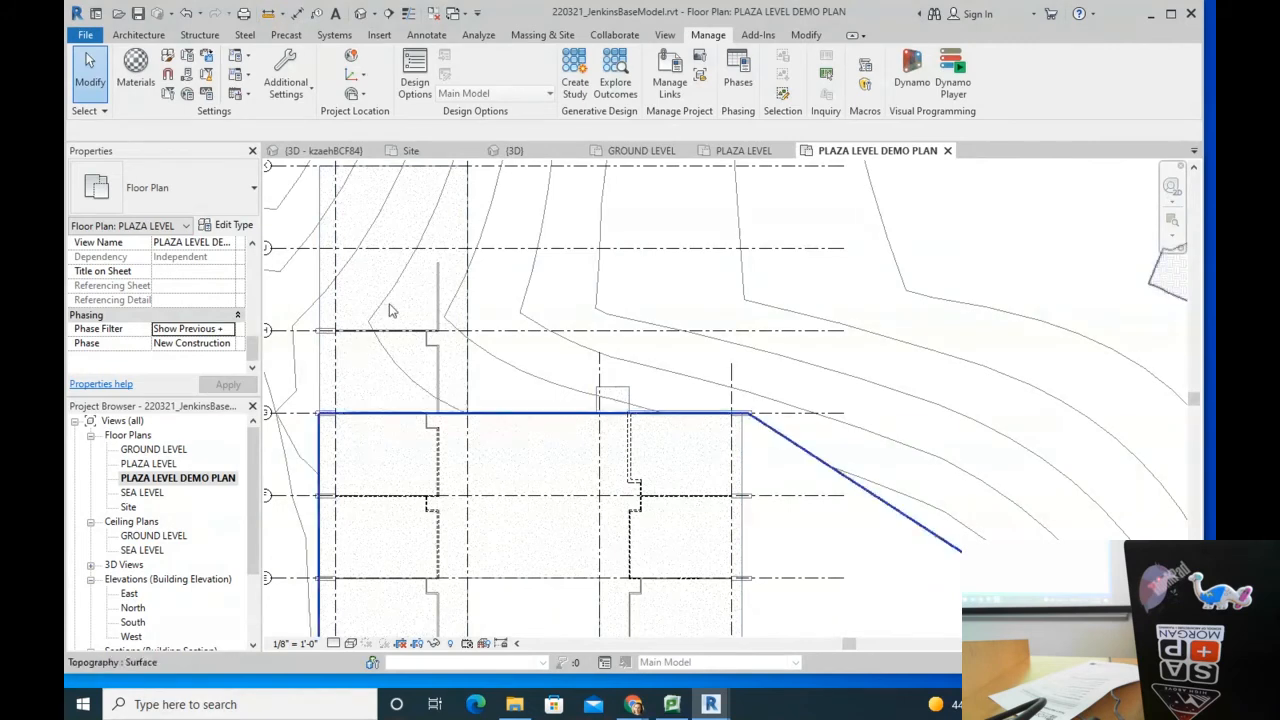
{"action": "scroll", "coordinate": [490, 345], "scroll_direction": "down", "scroll_amount": 2}
{"action": "scroll", "coordinate": [604, 489], "scroll_direction": "up", "scroll_amount": 2}
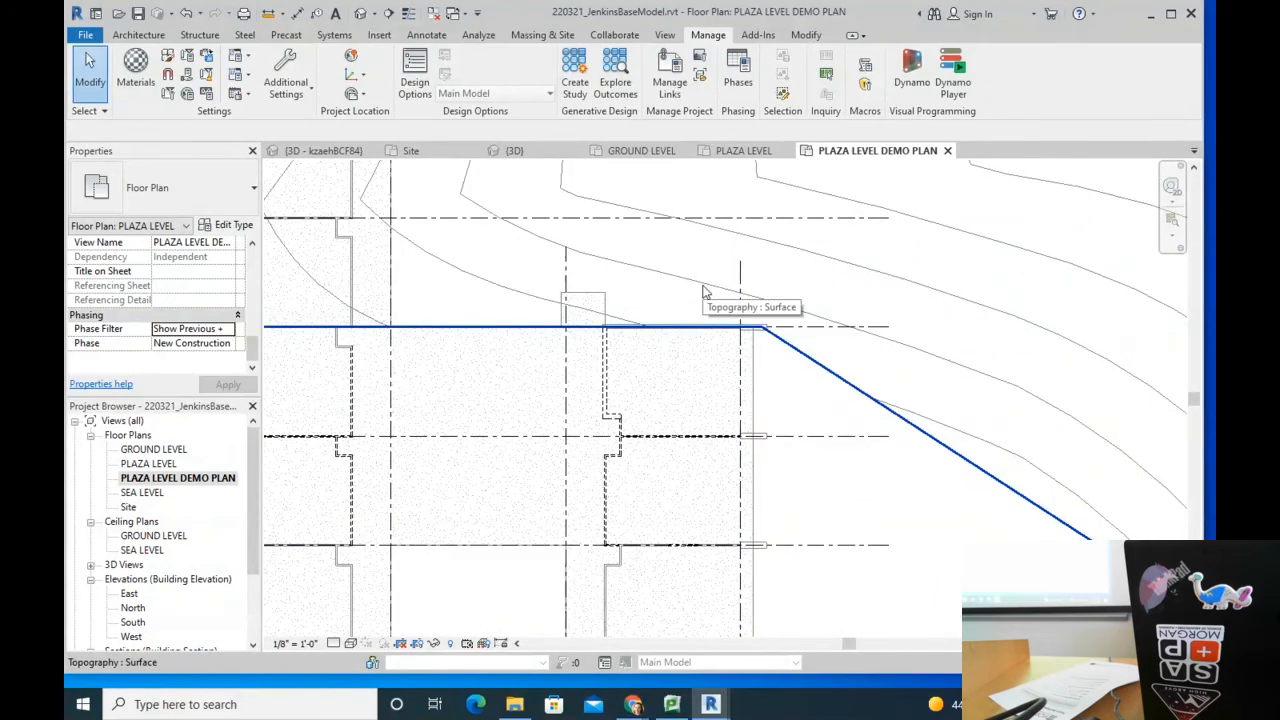
{"action": "scroll", "coordinate": [663, 251], "scroll_direction": "down", "scroll_amount": 2}
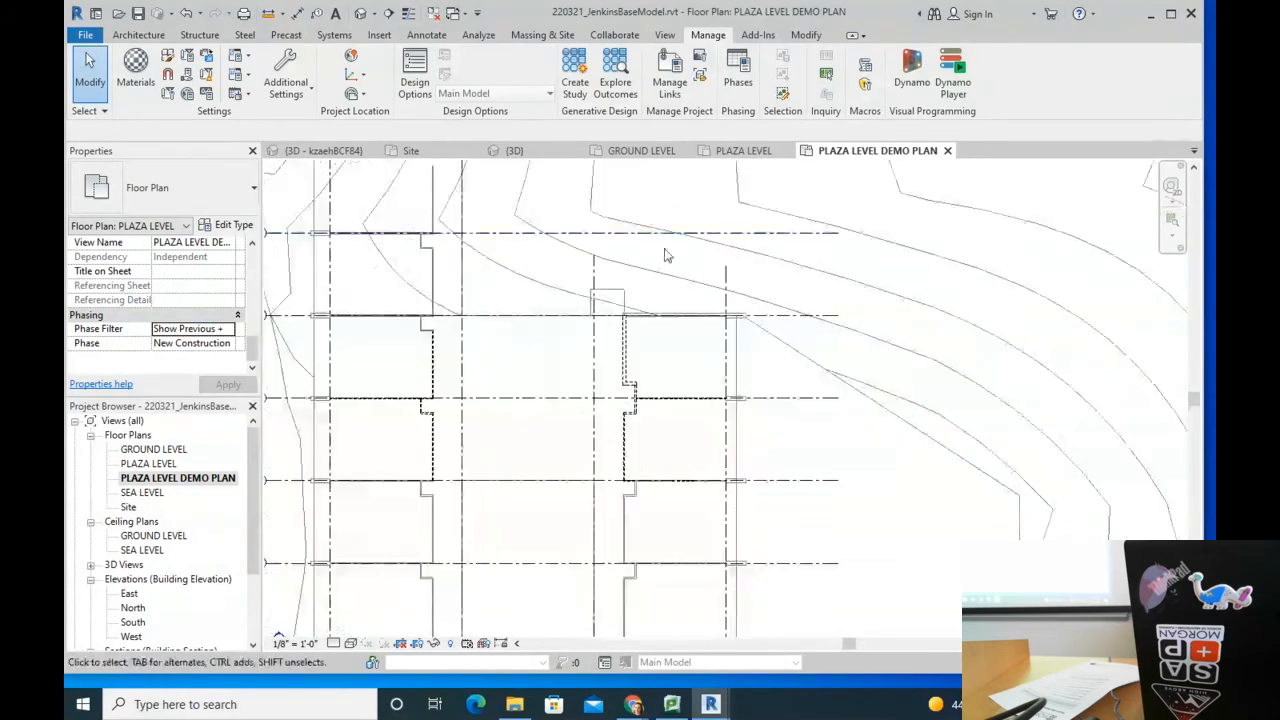
{"action": "mouse_move", "coordinate": [837, 380]}
{"action": "middle_mouse_down"}
{"action": "mouse_move", "coordinate": [774, 373]}
{"action": "mouse_move", "coordinate": [759, 319]}
{"action": "middle_mouse_up"}
{"action": "scroll", "coordinate": [684, 216], "scroll_direction": "up", "scroll_amount": 2}
{"action": "middle_click_drag", "start_coordinate": [688, 220], "coordinate": [683, 402]}
{"action": "scroll", "coordinate": [670, 536], "scroll_direction": "down", "scroll_amount": 1}
{"action": "middle_click_drag", "start_coordinate": [683, 536], "coordinate": [692, 373]}
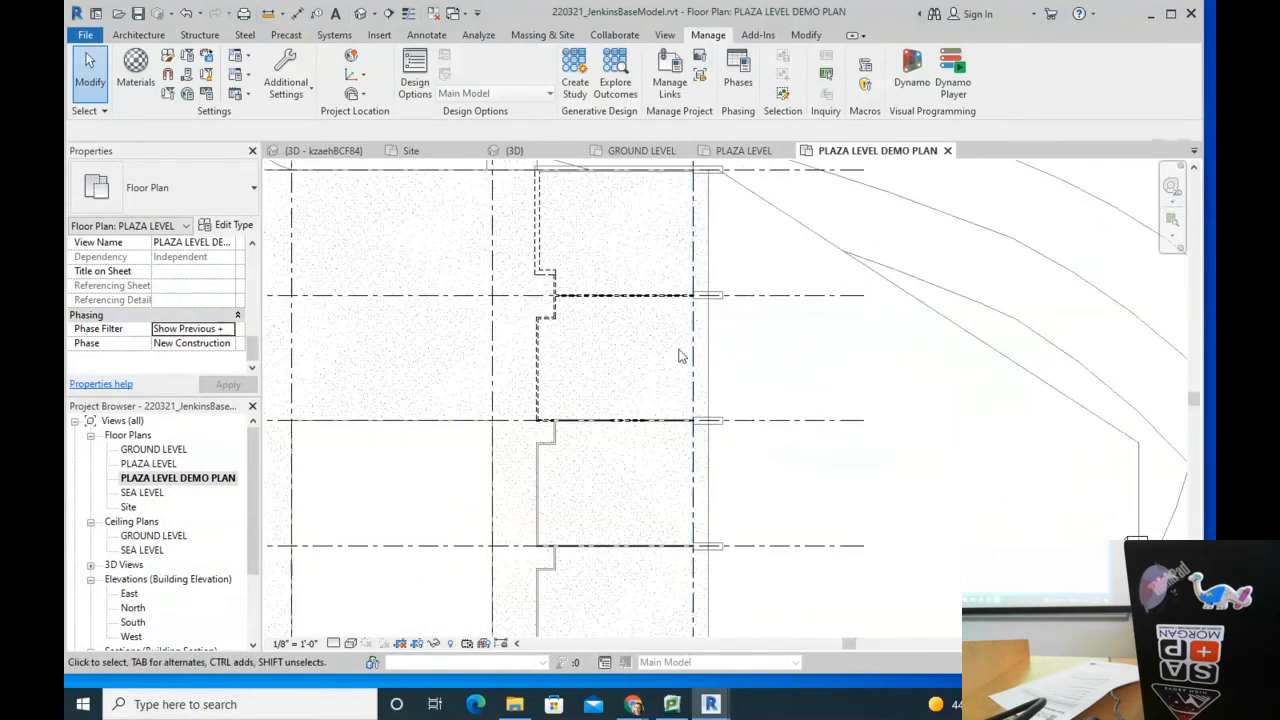
Step: Start a new wall using the Curtain Wall: Storefront type
{"action": "left_click", "coordinate": [138, 34]}
{"action": "left_click", "coordinate": [136, 72]}
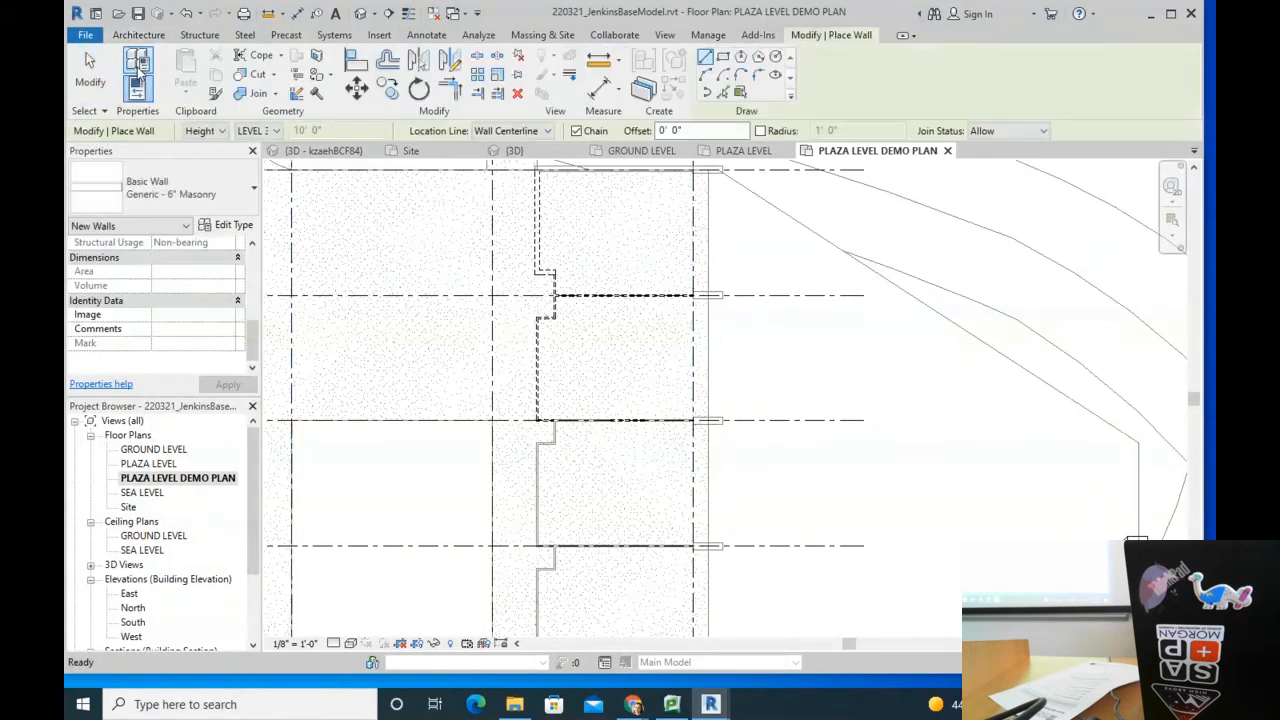
{"action": "left_click", "coordinate": [170, 190]}
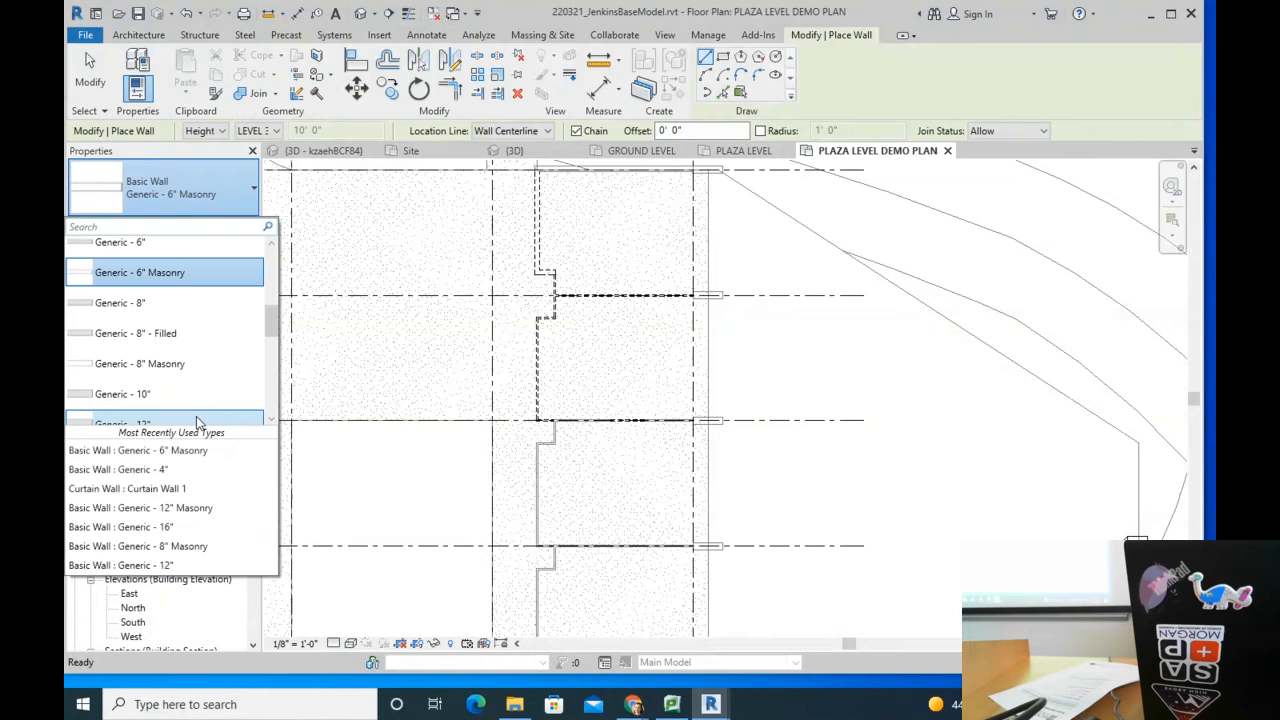
{"action": "scroll", "coordinate": [184, 390], "scroll_direction": "down", "scroll_amount": 5}
{"action": "scroll", "coordinate": [184, 352], "scroll_direction": "down", "scroll_amount": 3}
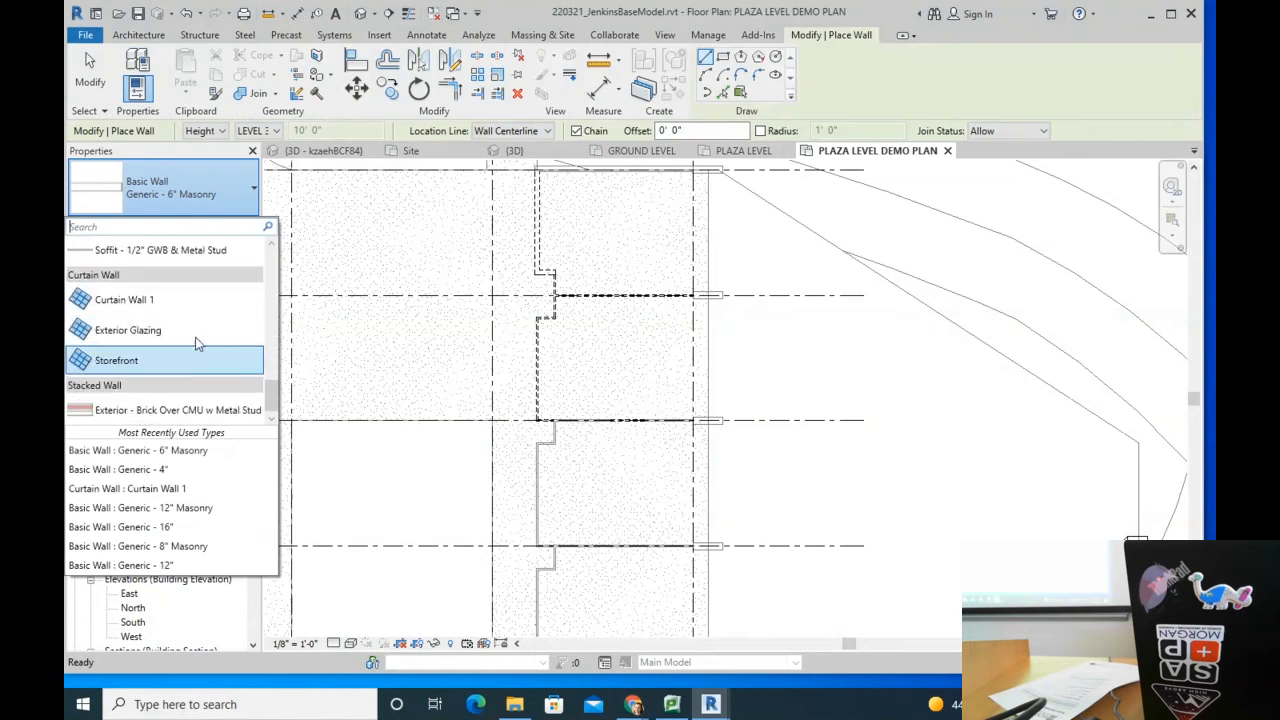
{"action": "left_click", "coordinate": [126, 368]}
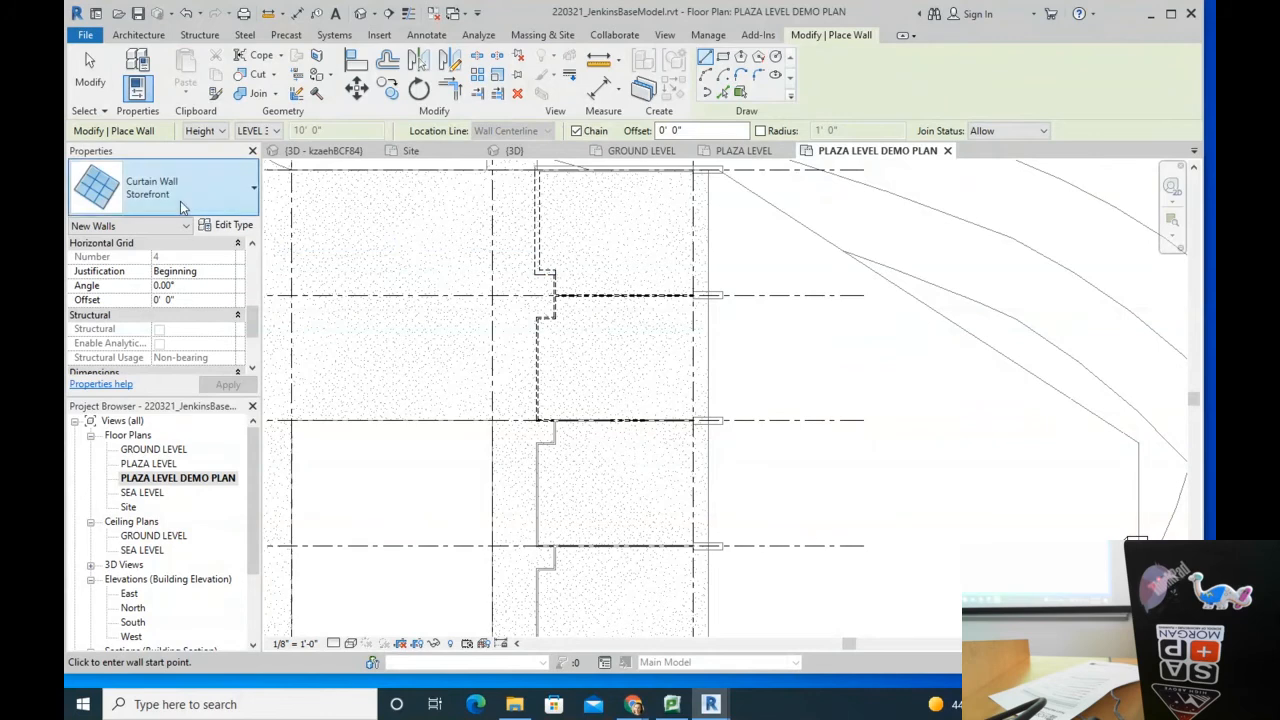
Step: Draw the 31'-0" storefront curtain wall from the existing wall's end to the grid intersection
{"action": "left_click_drag", "start_coordinate": [252, 322], "coordinate": [259, 264]}
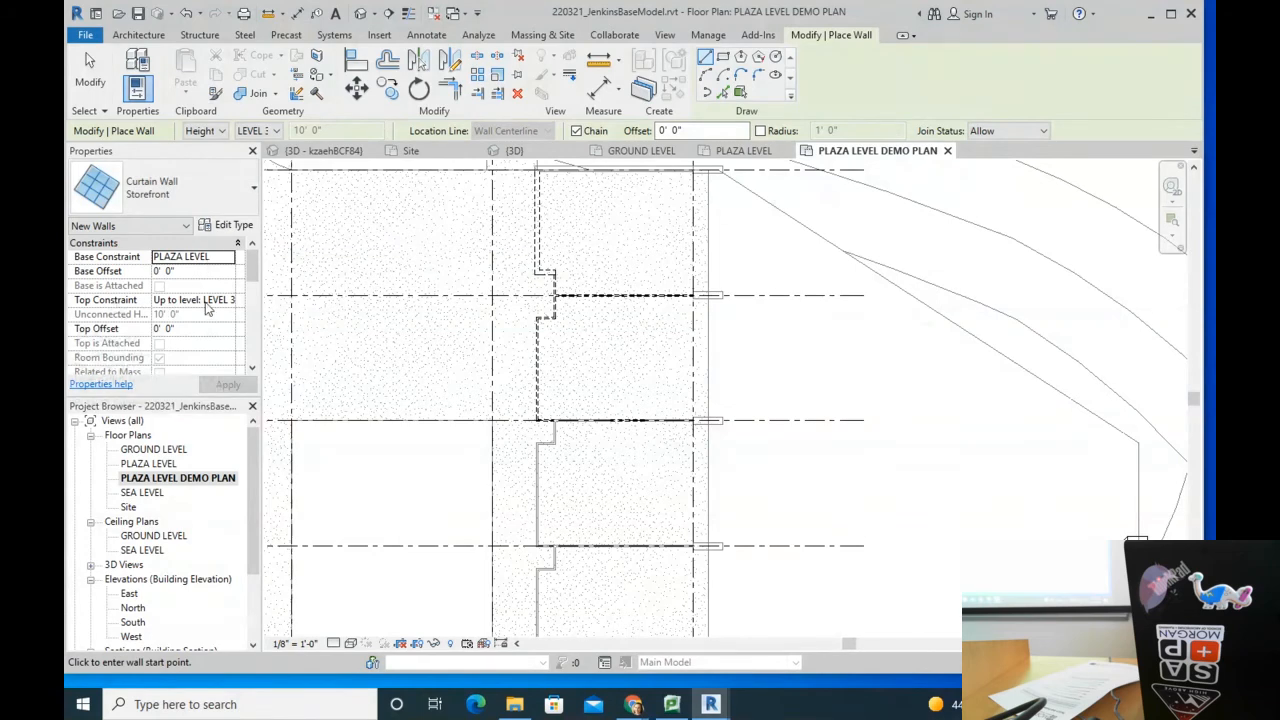
{"action": "middle_click_drag", "start_coordinate": [695, 170], "coordinate": [688, 238]}
{"action": "scroll", "coordinate": [688, 238], "scroll_direction": "up", "scroll_amount": 1}
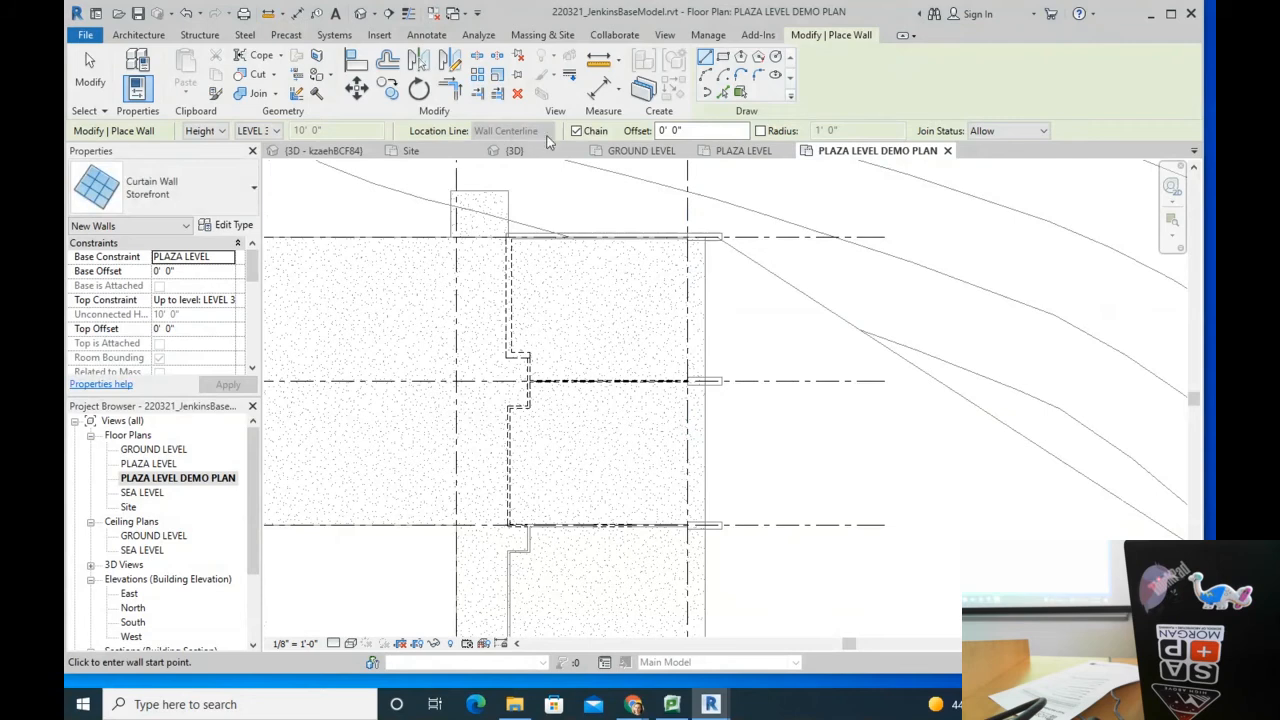
{"action": "scroll", "coordinate": [686, 238], "scroll_direction": "up", "scroll_amount": 3}
{"action": "left_click", "coordinate": [686, 250]}
{"action": "scroll", "coordinate": [682, 380], "scroll_direction": "down", "scroll_amount": 4}
{"action": "scroll", "coordinate": [677, 514], "scroll_direction": "down", "scroll_amount": 6}
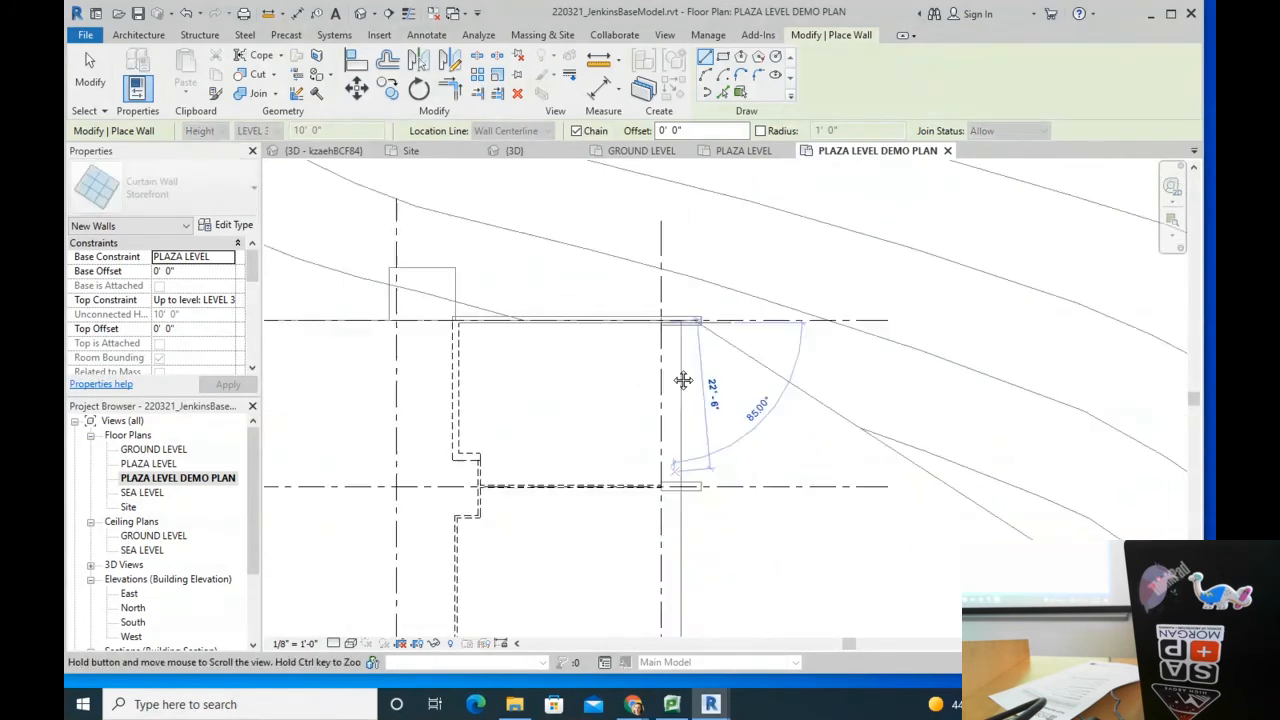
{"action": "scroll", "coordinate": [650, 535], "scroll_direction": "up", "scroll_amount": 5}
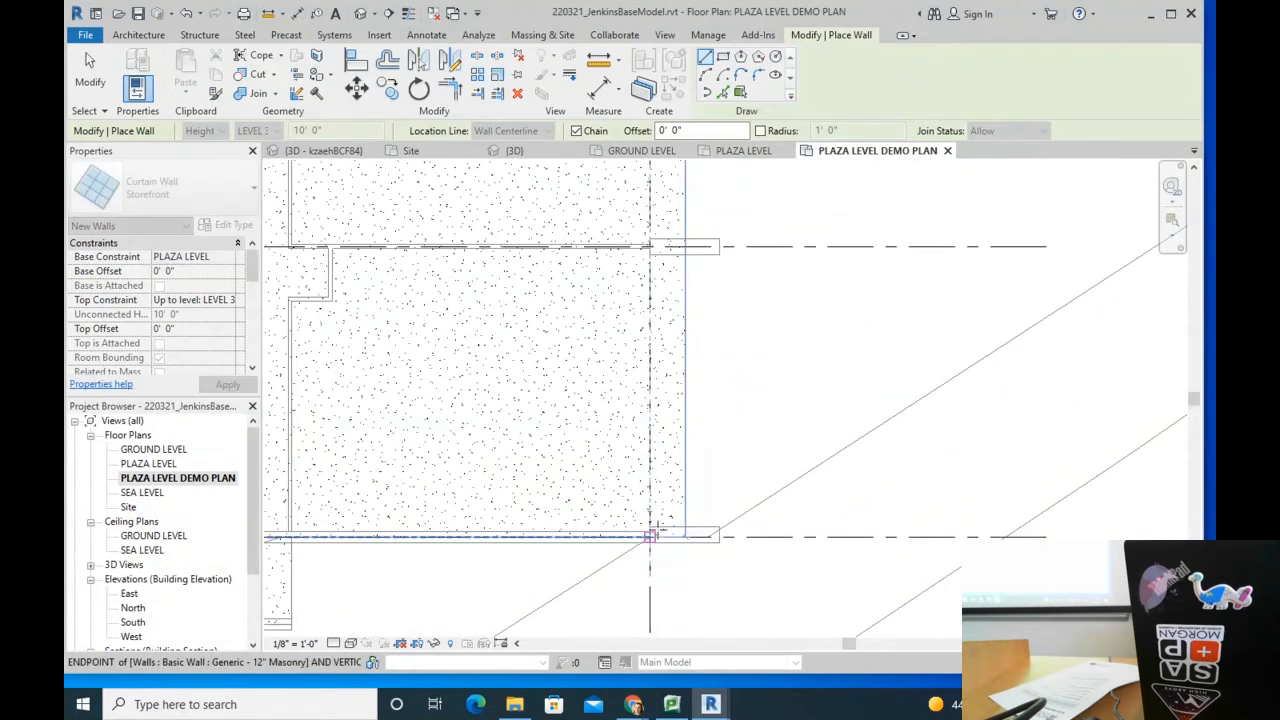
{"action": "left_click", "coordinate": [674, 500]}
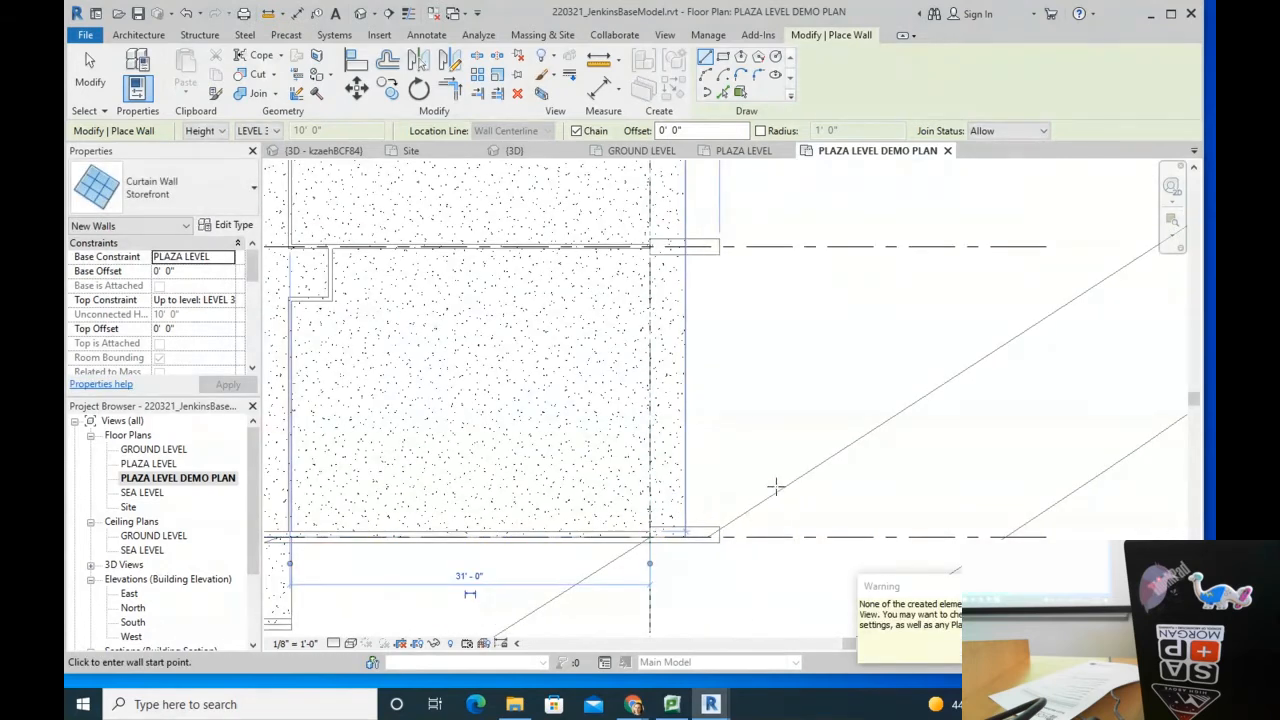
{"action": "key", "text": "Escape"}
{"action": "key", "text": "Escape"}
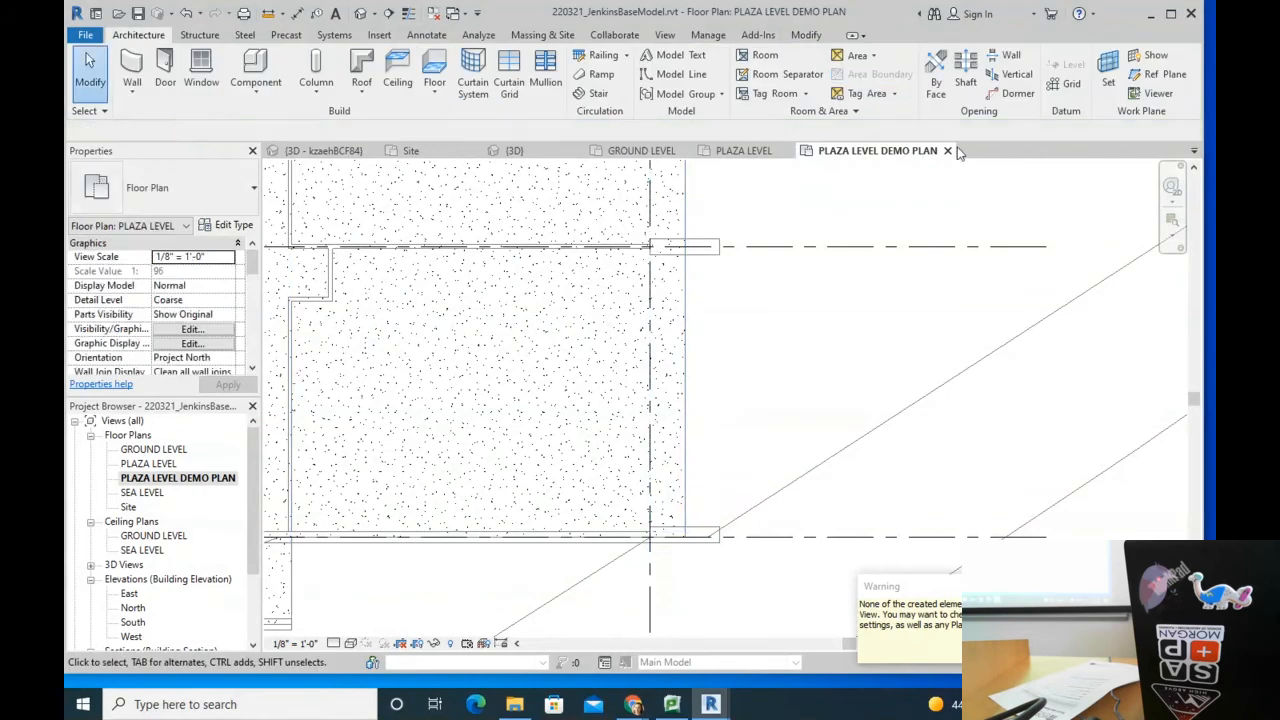
Step: Close the PLAZA LEVEL DEMO PLAN and bring the curtain wall corner into view
{"action": "left_click", "coordinate": [947, 150]}
{"action": "scroll", "coordinate": [890, 249], "scroll_direction": "down", "scroll_amount": 3}
{"action": "middle_click_drag", "start_coordinate": [819, 237], "coordinate": [681, 313]}
{"action": "scroll", "coordinate": [712, 207], "scroll_direction": "up", "scroll_amount": 1}
{"action": "middle_click_drag", "start_coordinate": [709, 248], "coordinate": [726, 535]}
{"action": "scroll", "coordinate": [715, 515], "scroll_direction": "up", "scroll_amount": 5}
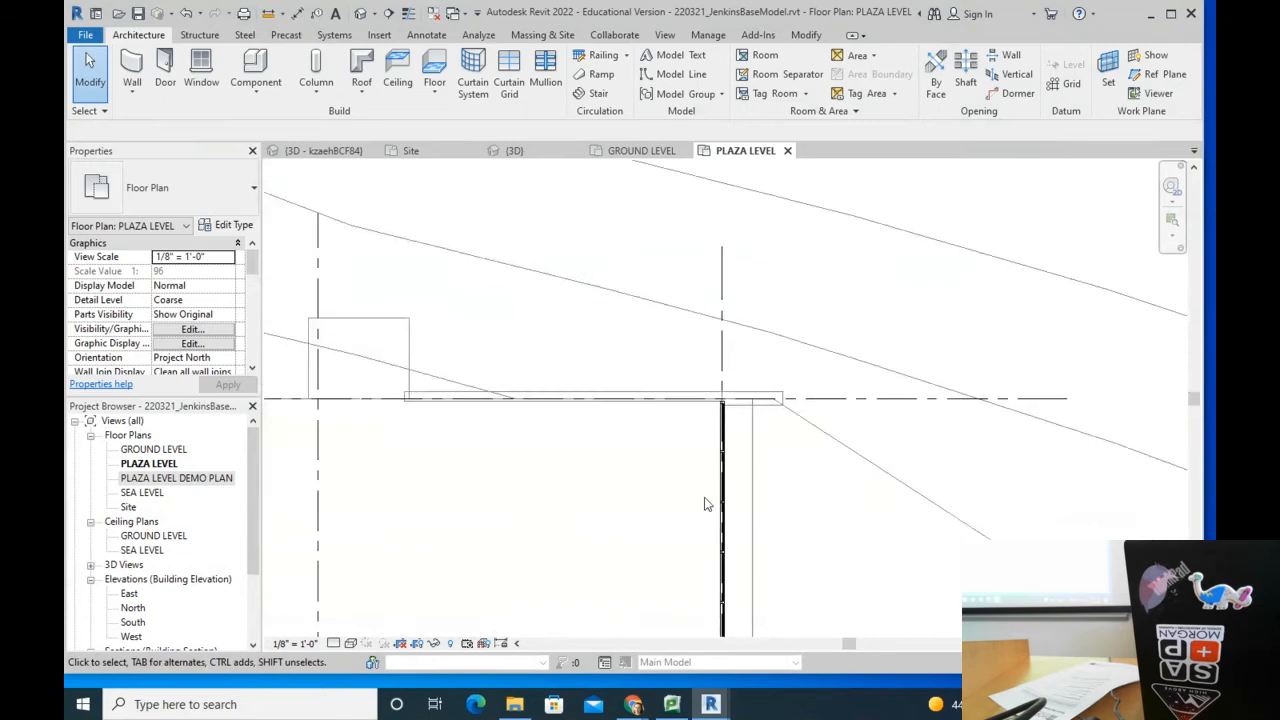
{"action": "scroll", "coordinate": [742, 408], "scroll_direction": "up", "scroll_amount": 3}
{"action": "scroll", "coordinate": [742, 408], "scroll_direction": "down", "scroll_amount": 4}
Step: Orbit the default 3D view to inspect the storefront curtain wall's glazed panels
{"action": "left_click", "coordinate": [362, 13]}
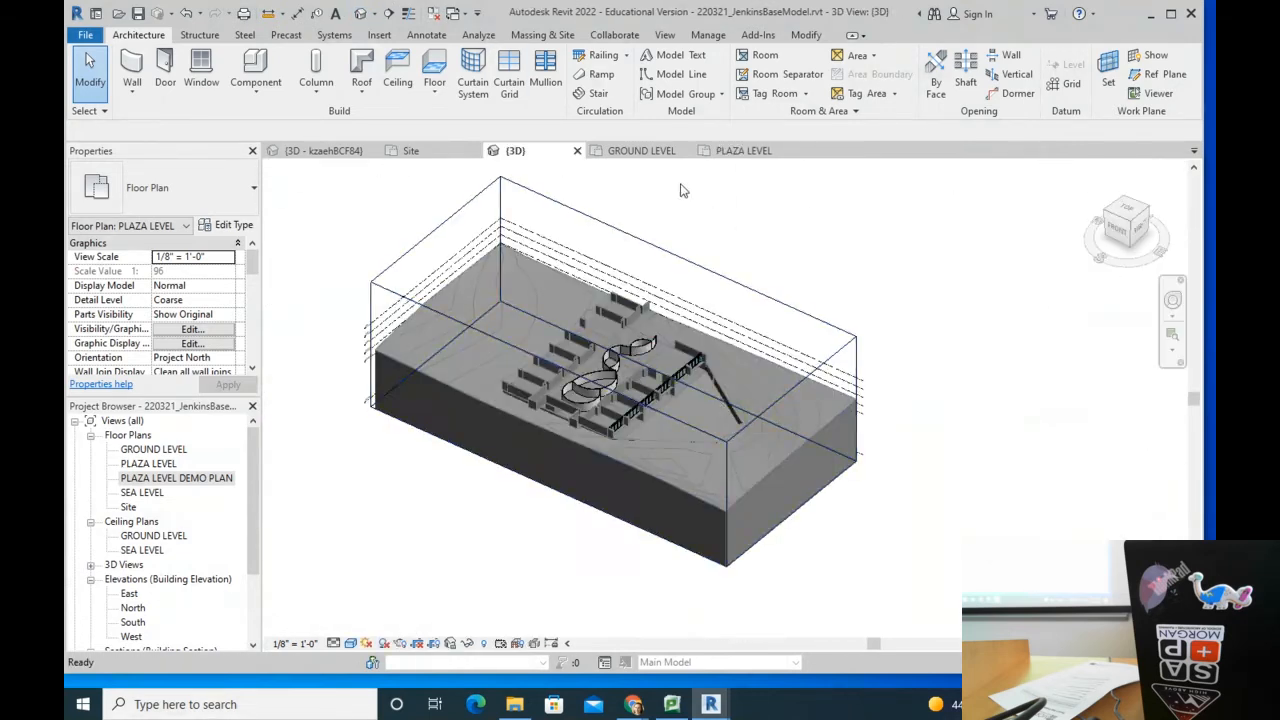
{"action": "scroll", "coordinate": [610, 430], "scroll_direction": "up", "scroll_amount": 5}
{"action": "middle_click_drag", "start_coordinate": [648, 492], "coordinate": [821, 396], "text": "shift"}
{"action": "scroll", "coordinate": [509, 435], "scroll_direction": "up", "scroll_amount": 4}
{"action": "scroll", "coordinate": [500, 445], "scroll_direction": "down", "scroll_amount": 3}
{"action": "middle_click_drag", "start_coordinate": [590, 420], "coordinate": [849, 436], "text": "shift"}
{"action": "scroll", "coordinate": [711, 436], "scroll_direction": "down", "scroll_amount": 3}
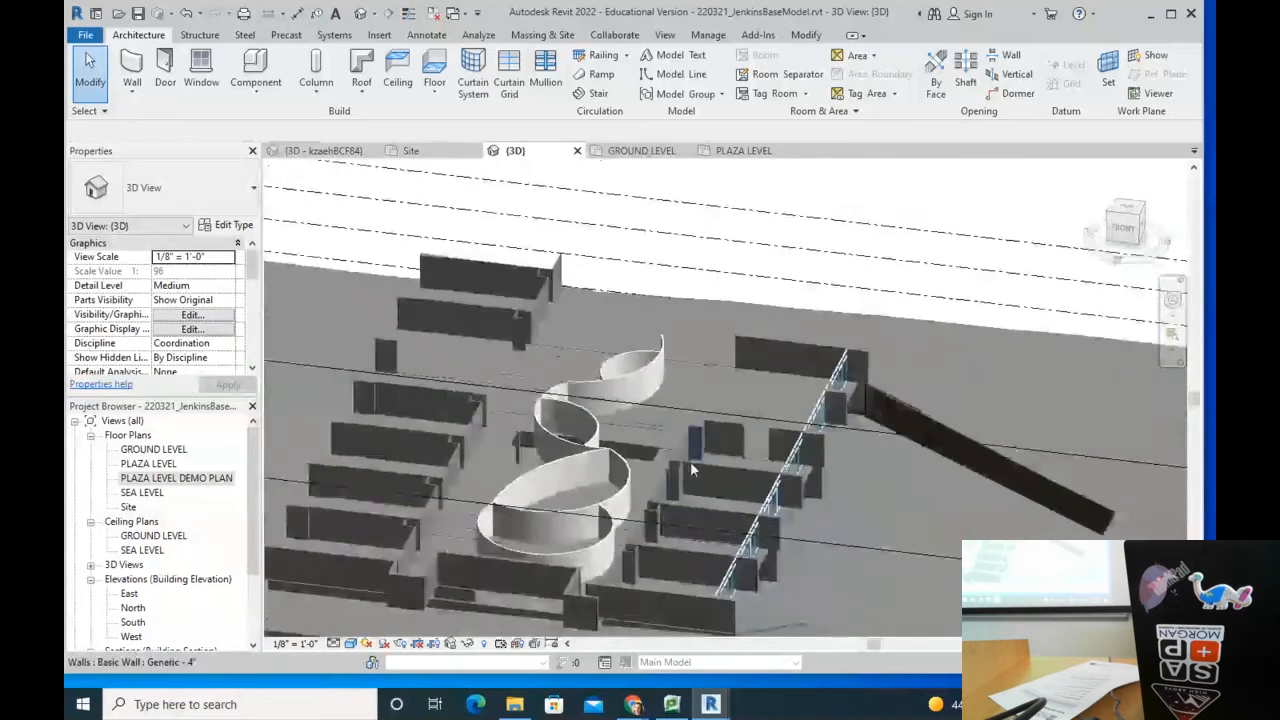
{"action": "scroll", "coordinate": [716, 577], "scroll_direction": "up", "scroll_amount": 3}
{"action": "scroll", "coordinate": [689, 457], "scroll_direction": "down", "scroll_amount": 2}
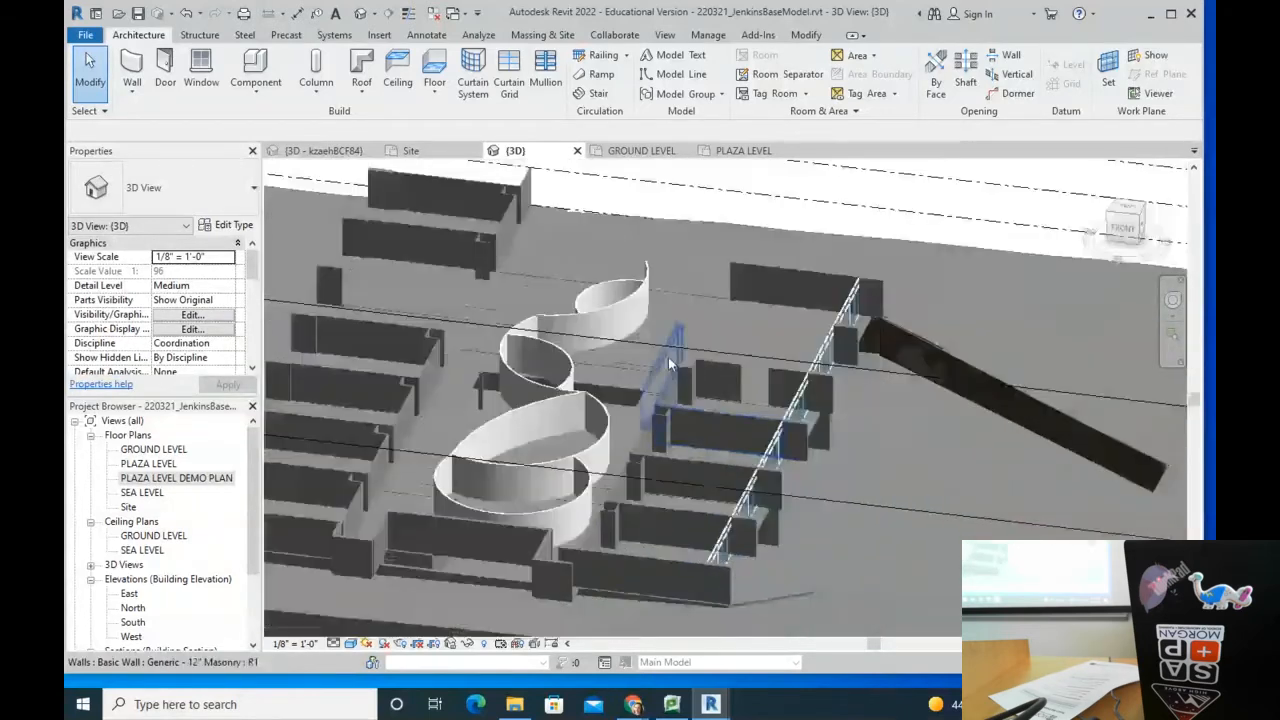
{"action": "scroll", "coordinate": [671, 357], "scroll_direction": "down", "scroll_amount": 2}
{"action": "scroll", "coordinate": [590, 245], "scroll_direction": "up", "scroll_amount": 2}
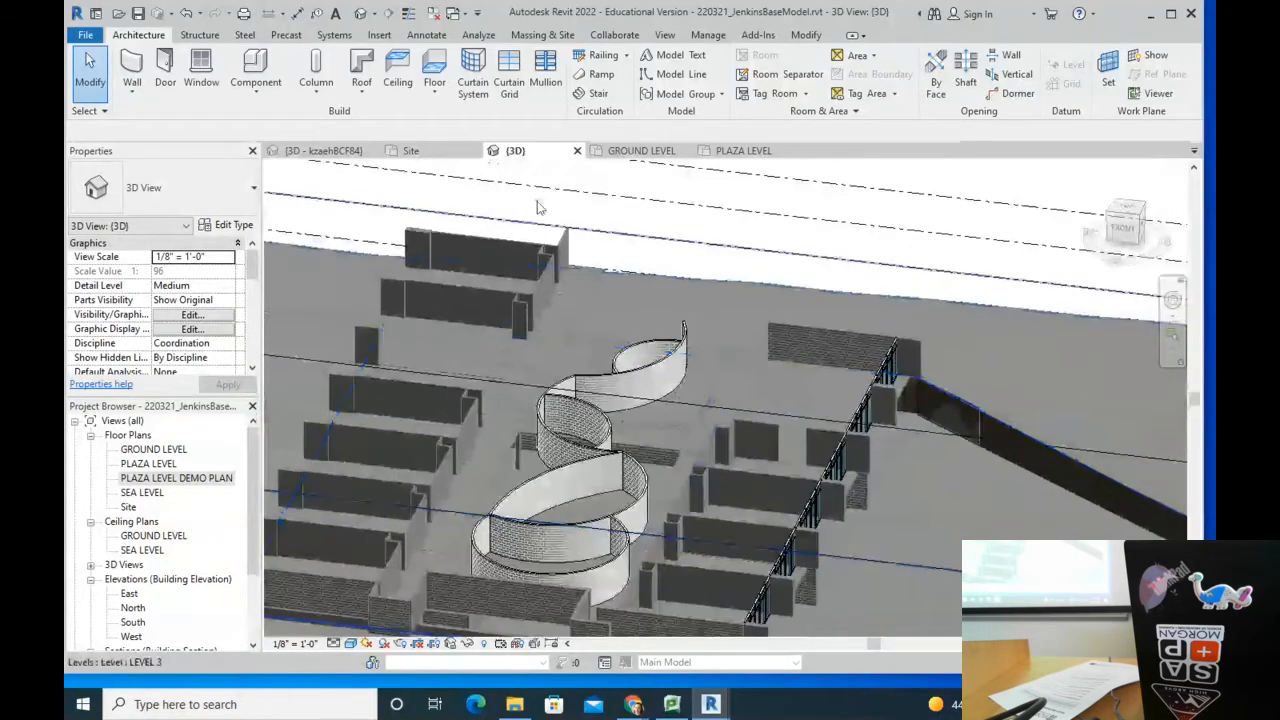
Step: Switch to the PLAZA LEVEL plan, pan around a trial Room placement, then cancel it
{"action": "left_click", "coordinate": [742, 150]}
{"action": "scroll", "coordinate": [634, 503], "scroll_direction": "down", "scroll_amount": 4}
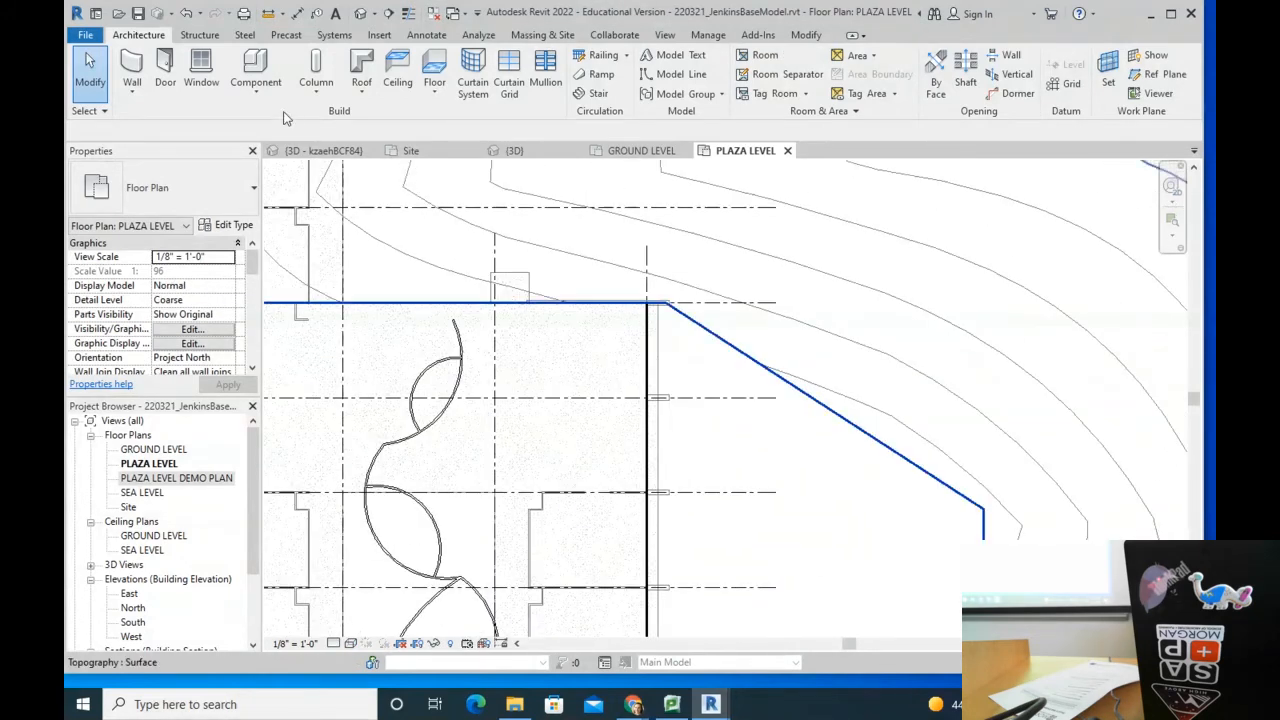
{"action": "left_click", "coordinate": [760, 55]}
{"action": "middle_click_drag", "start_coordinate": [583, 522], "coordinate": [564, 458]}
{"action": "scroll", "coordinate": [569, 452], "scroll_direction": "up", "scroll_amount": 4}
{"action": "middle_click_drag", "start_coordinate": [583, 530], "coordinate": [633, 149]}
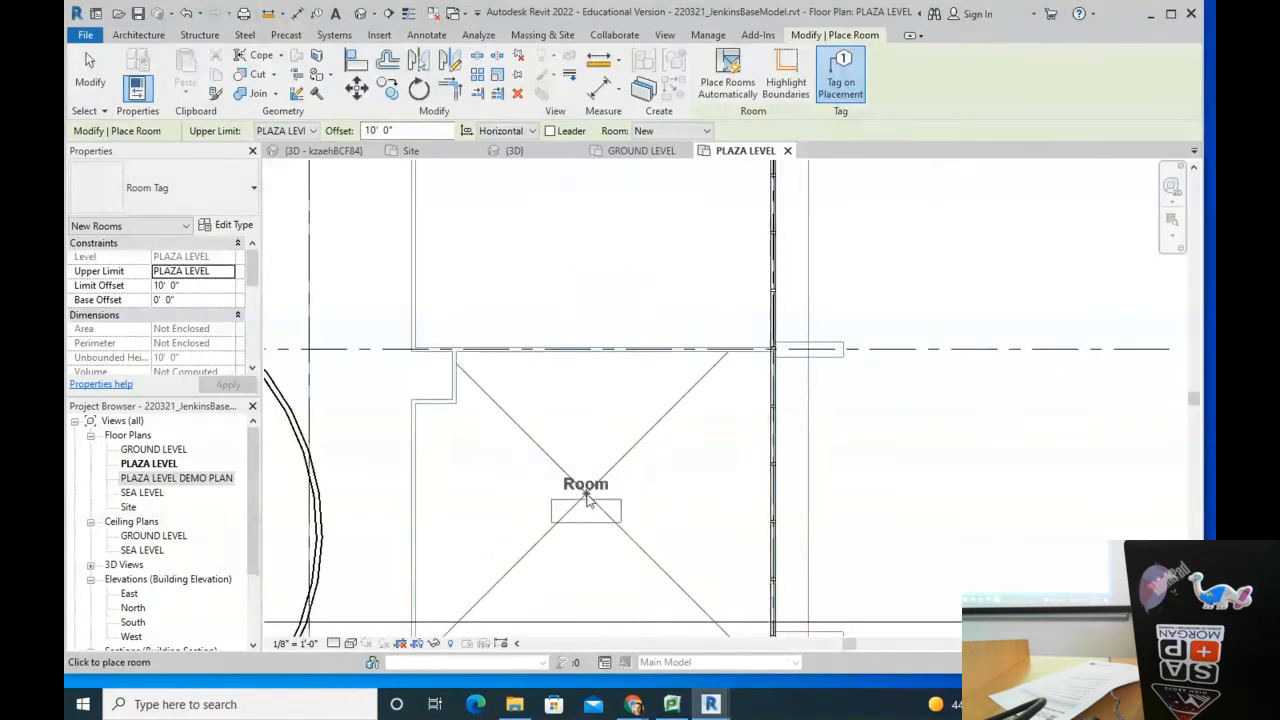
{"action": "scroll", "coordinate": [587, 496], "scroll_direction": "down", "scroll_amount": 3}
{"action": "scroll", "coordinate": [643, 416], "scroll_direction": "down", "scroll_amount": 1}
{"action": "middle_click_drag", "start_coordinate": [743, 220], "coordinate": [723, 386]}
{"action": "key", "text": "Escape"}
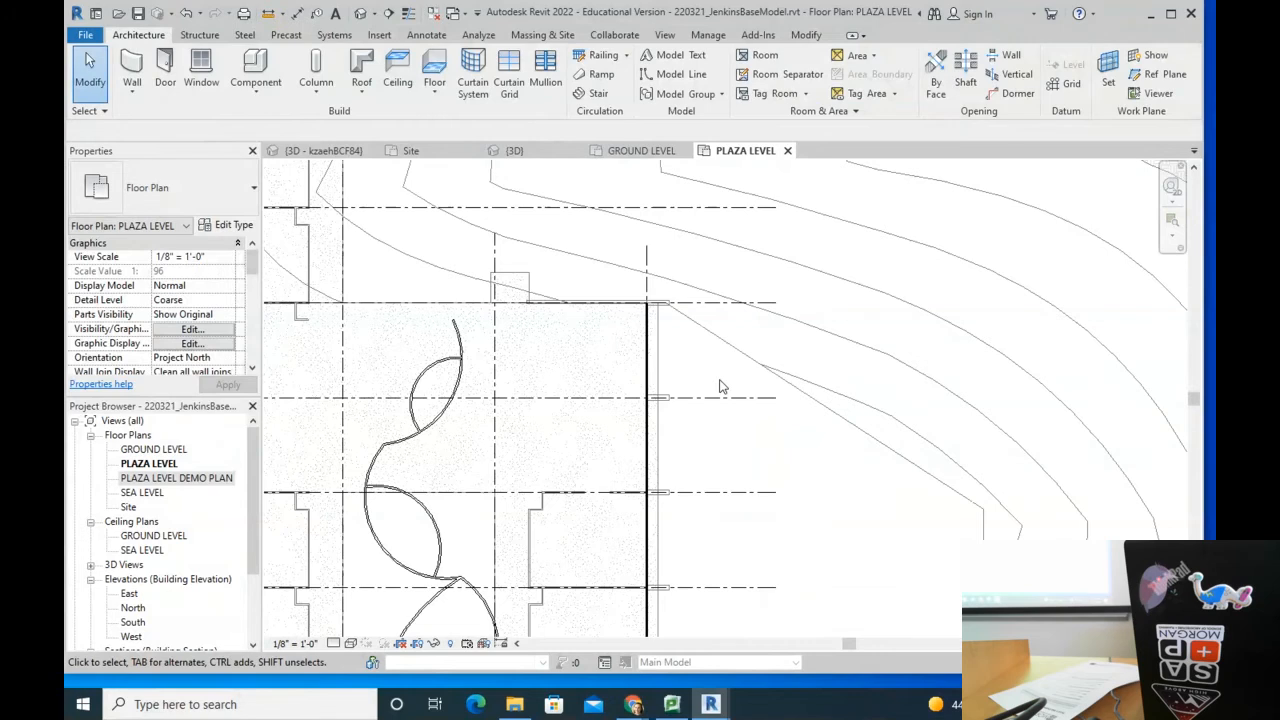
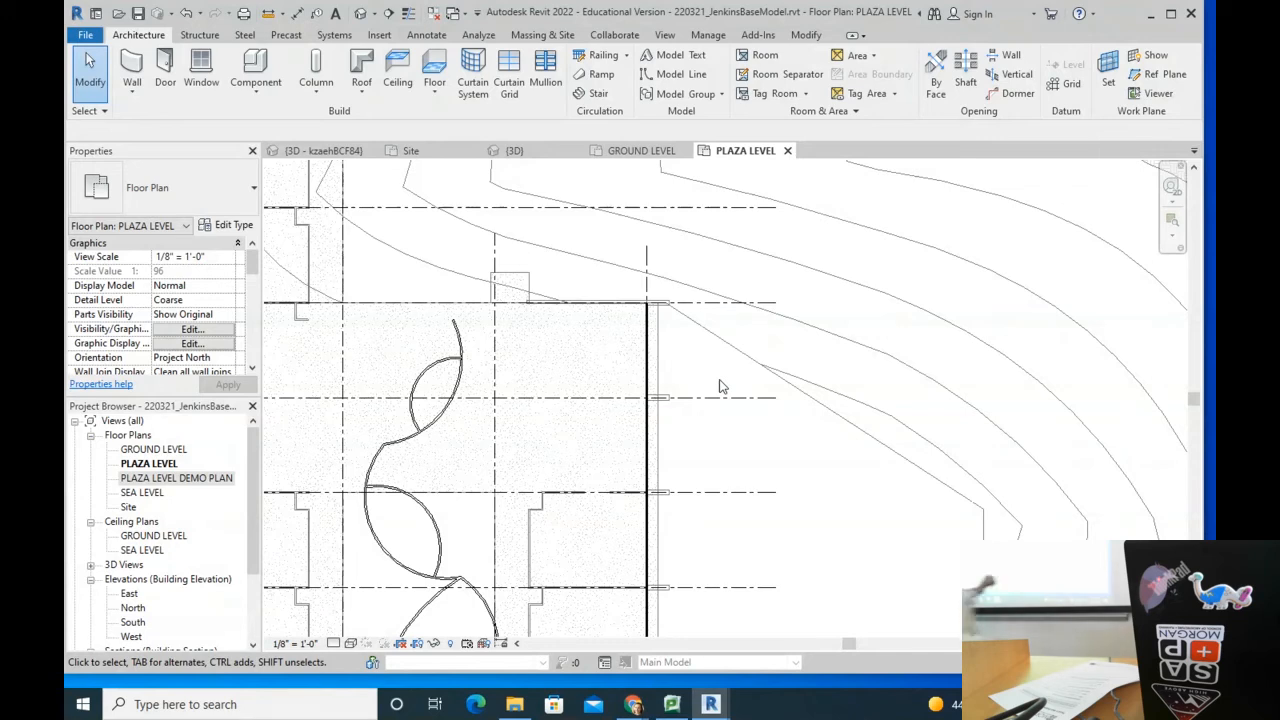
Step: Start the Room tool and place room 1 in the first enclosed region
{"action": "scroll", "coordinate": [780, 485], "scroll_direction": "down", "scroll_amount": 4}
{"action": "middle_click_drag", "start_coordinate": [838, 560], "coordinate": [794, 343]}
{"action": "scroll", "coordinate": [608, 277], "scroll_direction": "up", "scroll_amount": 5}
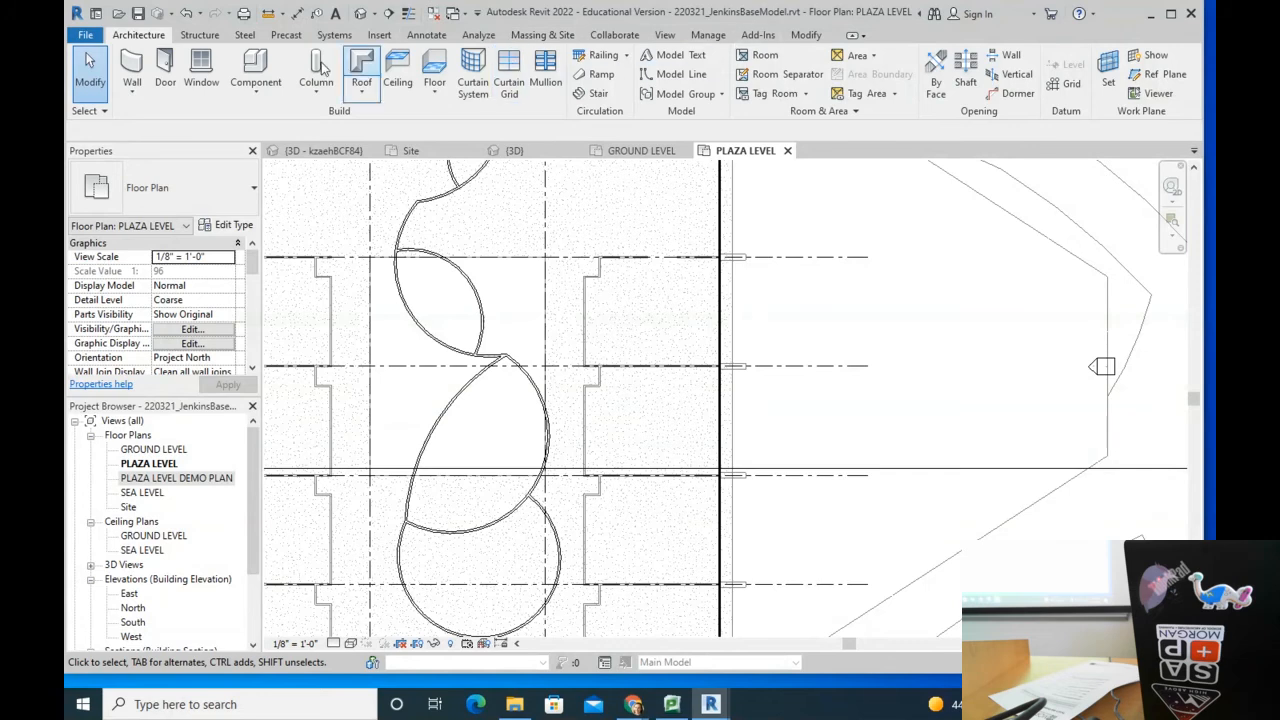
{"action": "left_click", "coordinate": [762, 58]}
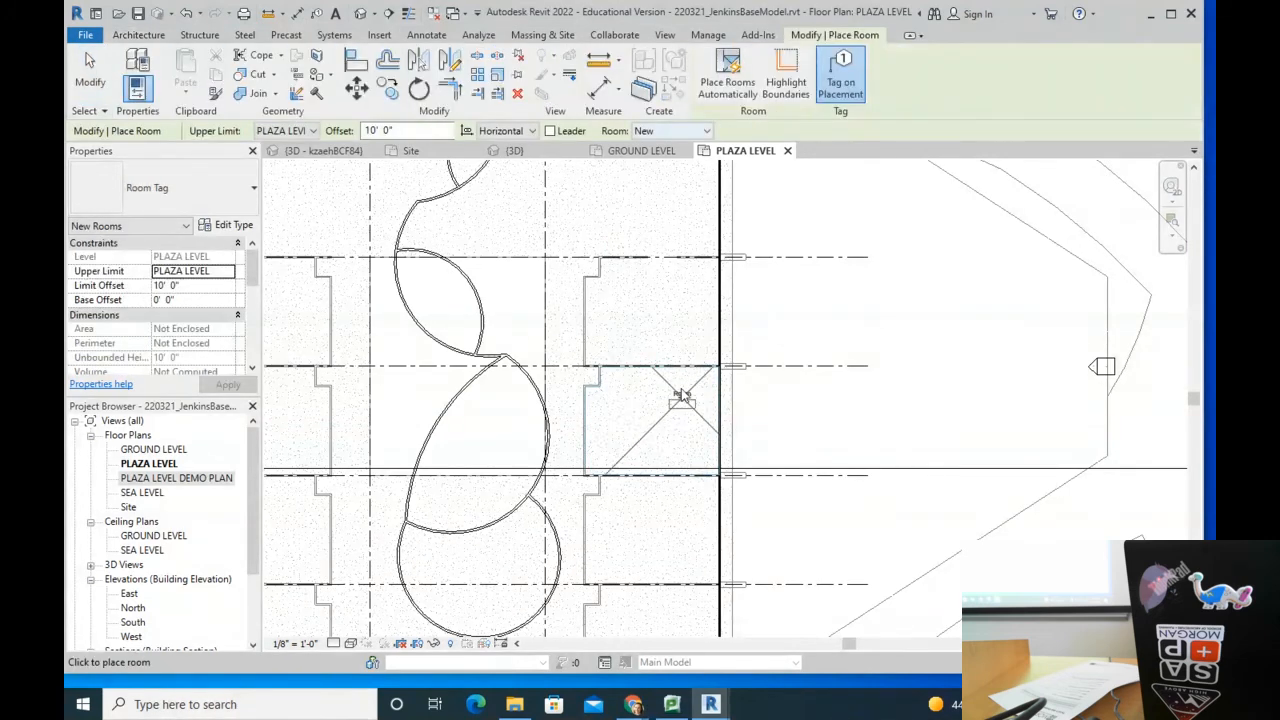
{"action": "scroll", "coordinate": [683, 392], "scroll_direction": "up", "scroll_amount": 3}
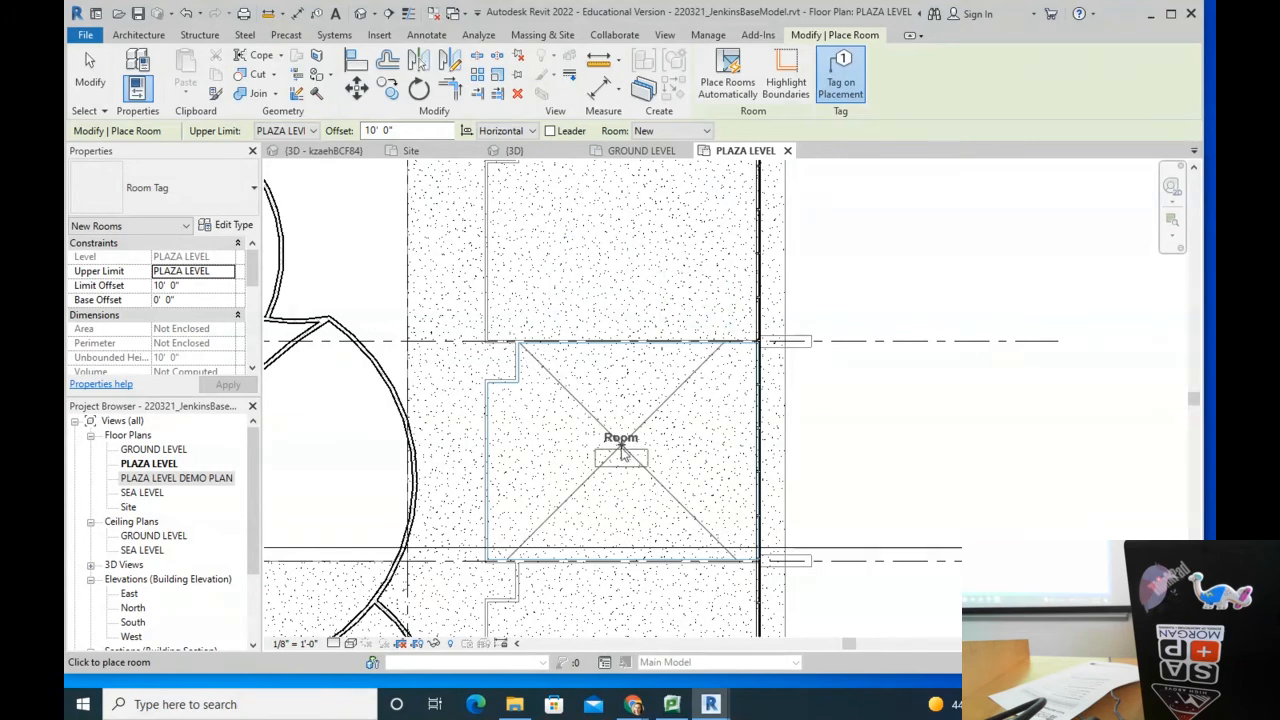
{"action": "left_click", "coordinate": [614, 440]}
Step: Place rooms 2 and 3 in the lower enclosed regions, then finish room placement
{"action": "middle_click_drag", "start_coordinate": [657, 457], "coordinate": [660, 240]}
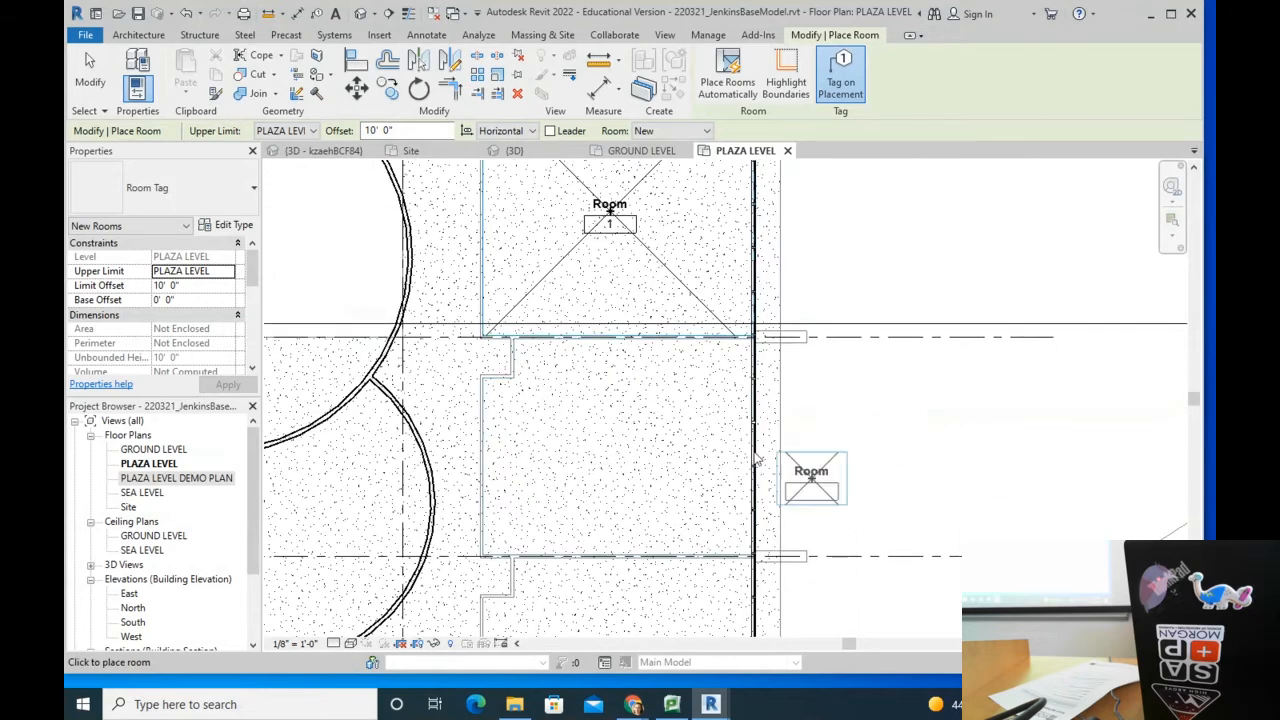
{"action": "left_click", "coordinate": [616, 452]}
{"action": "middle_click_drag", "start_coordinate": [627, 496], "coordinate": [655, 210]}
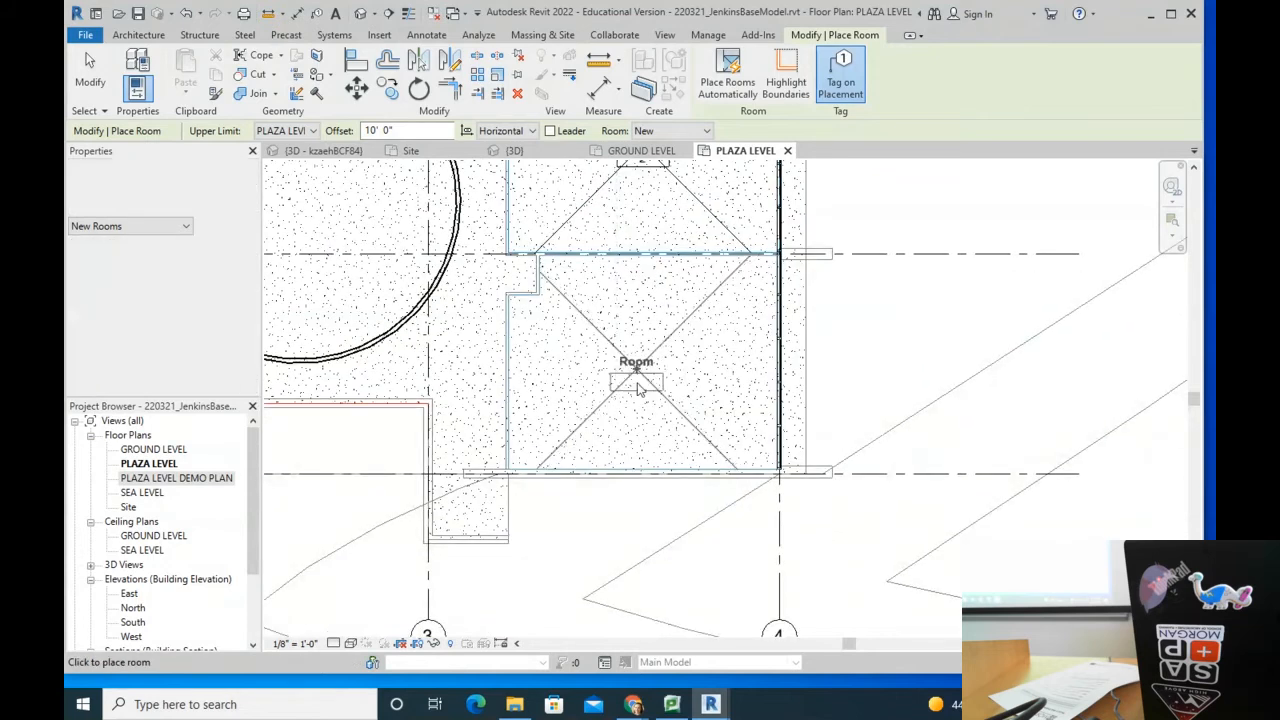
{"action": "left_click", "coordinate": [654, 314]}
{"action": "middle_click_drag", "start_coordinate": [681, 325], "coordinate": [686, 618]}
{"action": "middle_click_drag", "start_coordinate": [670, 280], "coordinate": [659, 611]}
{"action": "key", "text": "Escape"}
{"action": "scroll", "coordinate": [645, 232], "scroll_direction": "up", "scroll_amount": 4}
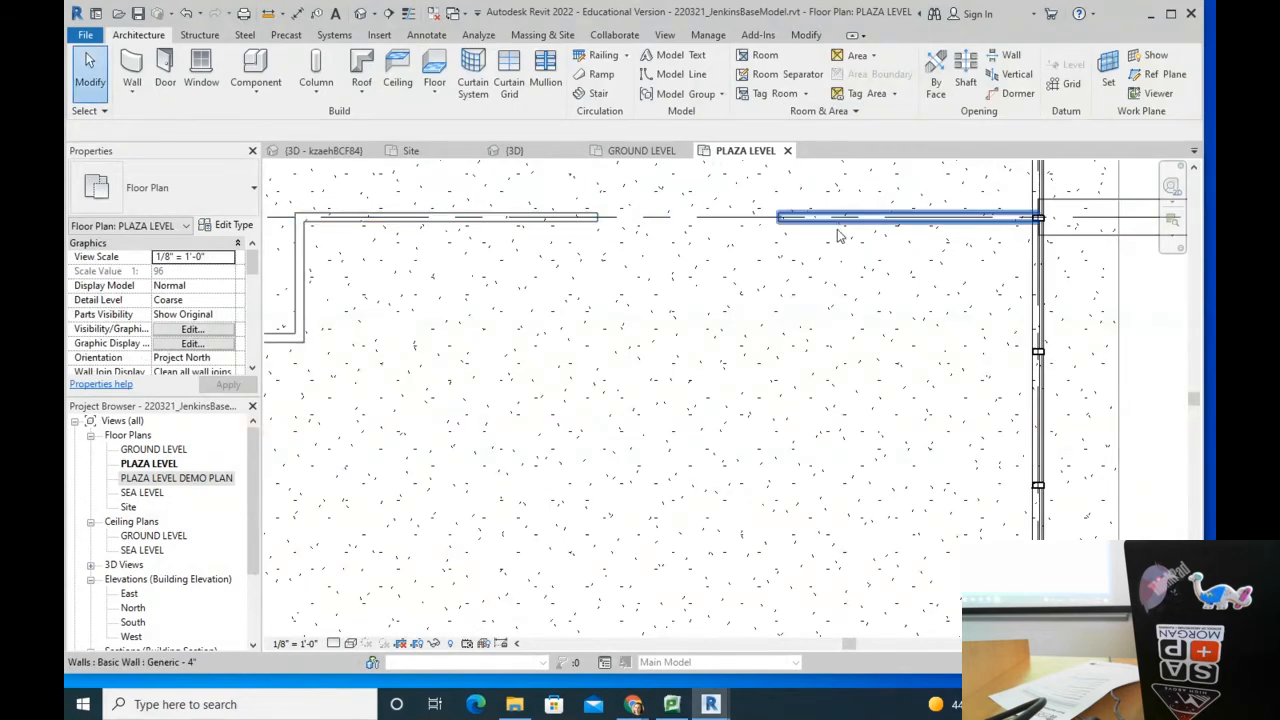
Step: Draw a room separation line between the two wall ends across the upper gap, then resume room placement
{"action": "scroll", "coordinate": [790, 228], "scroll_direction": "down", "scroll_amount": 1}
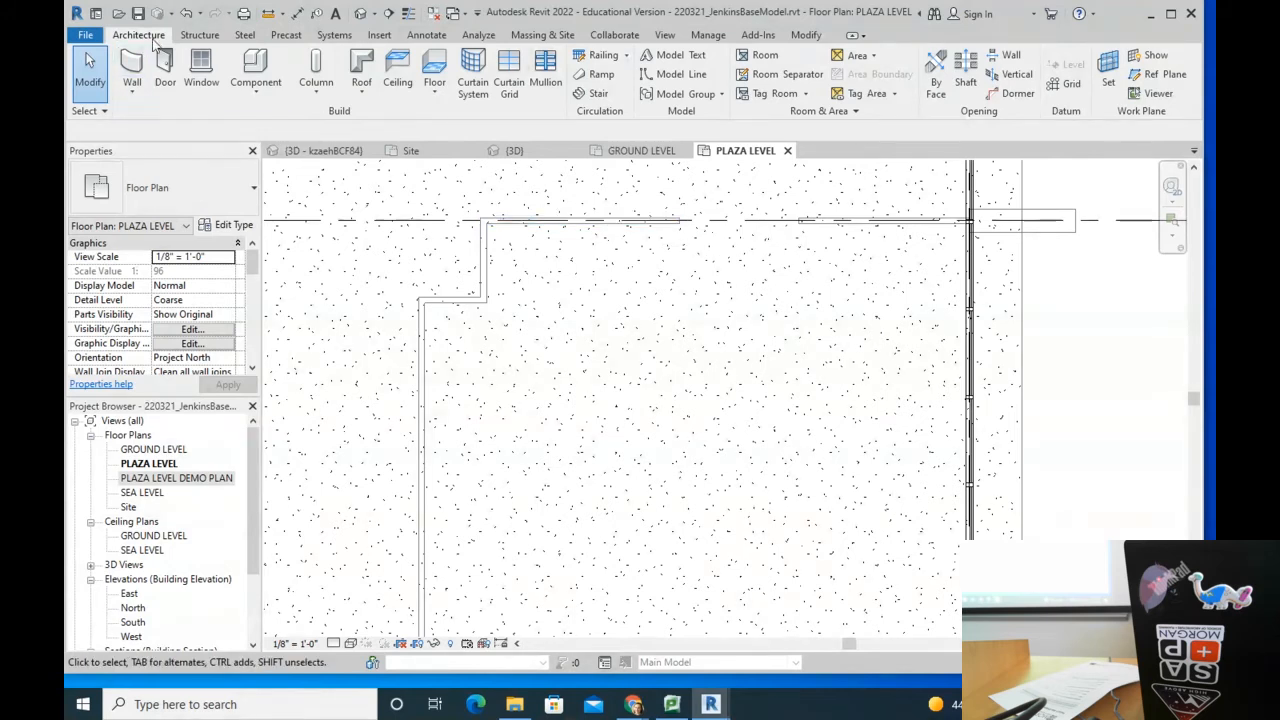
{"action": "left_click", "coordinate": [786, 76]}
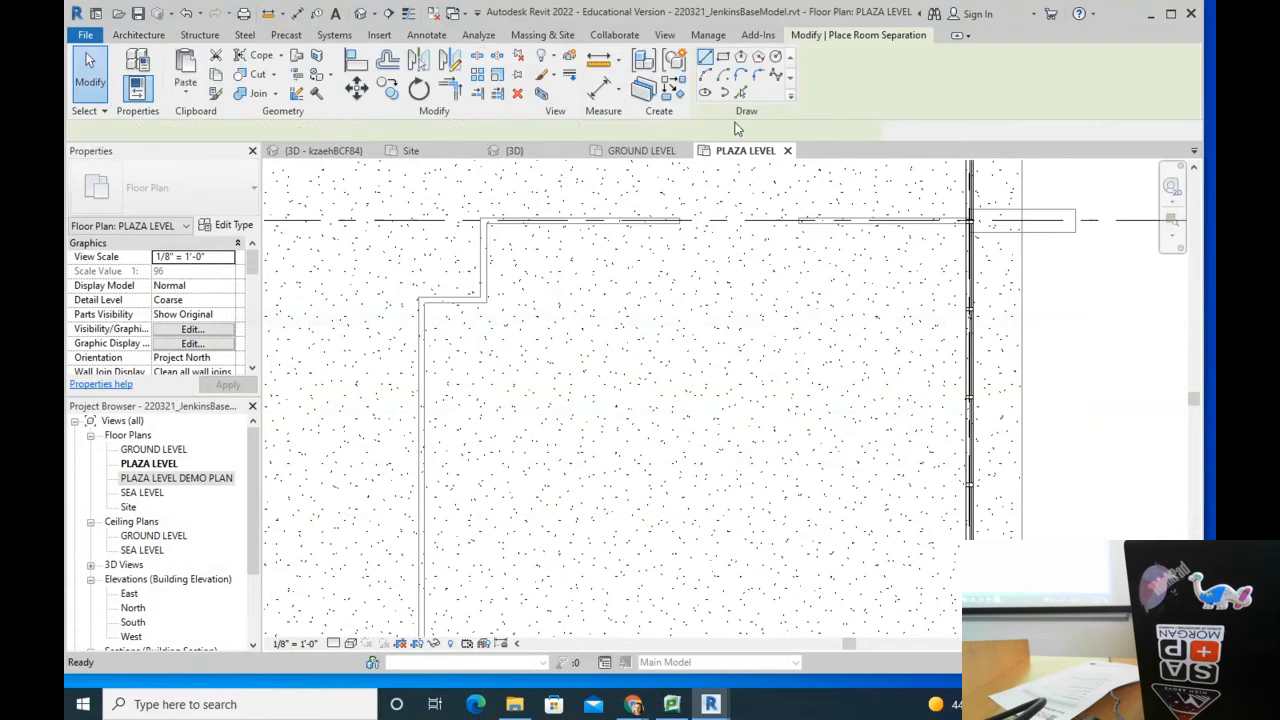
{"action": "scroll", "coordinate": [680, 226], "scroll_direction": "up", "scroll_amount": 1}
{"action": "scroll", "coordinate": [680, 224], "scroll_direction": "up", "scroll_amount": 2}
{"action": "left_click", "coordinate": [680, 214]}
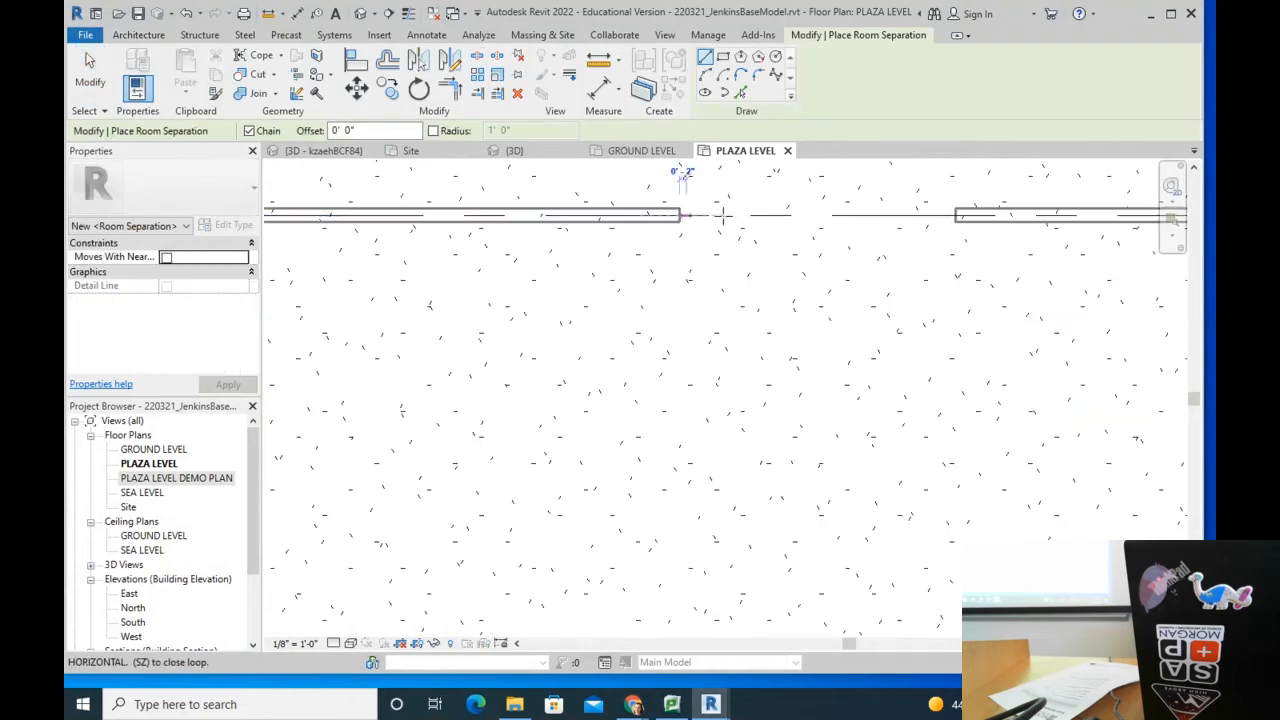
{"action": "left_click", "coordinate": [956, 215]}
{"action": "scroll", "coordinate": [918, 232], "scroll_direction": "down", "scroll_amount": 3}
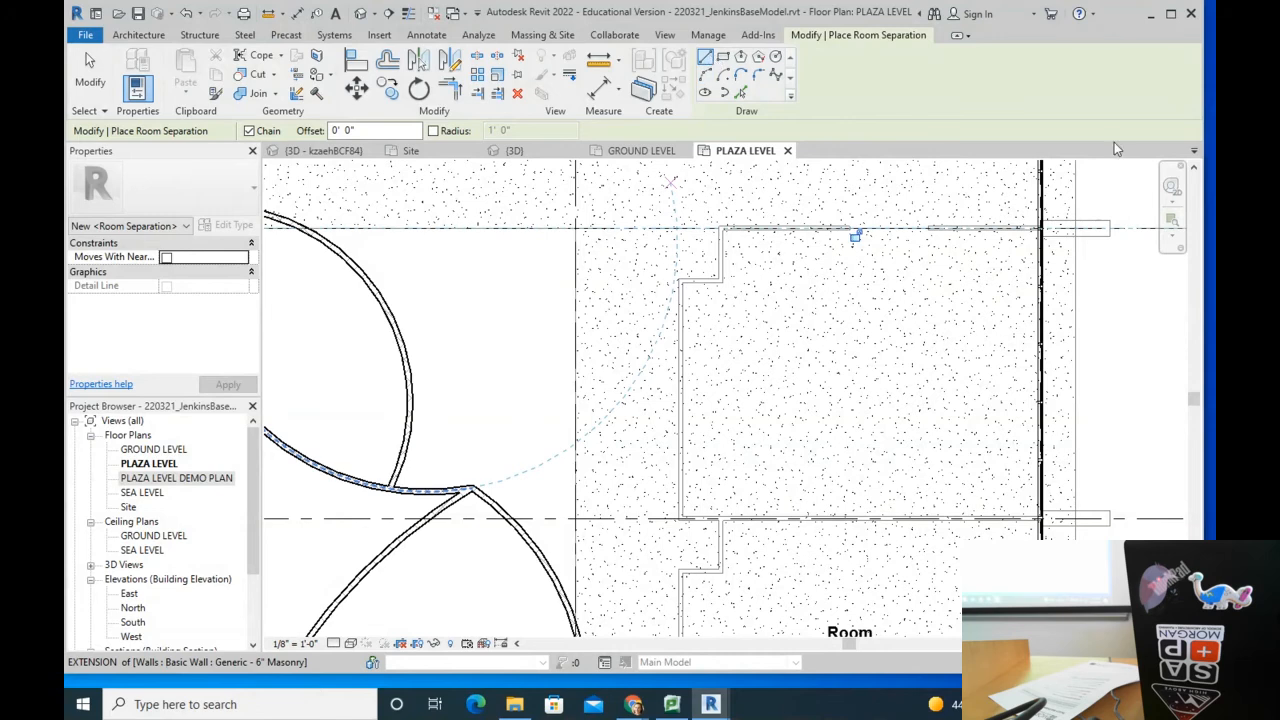
{"action": "left_click", "coordinate": [138, 35]}
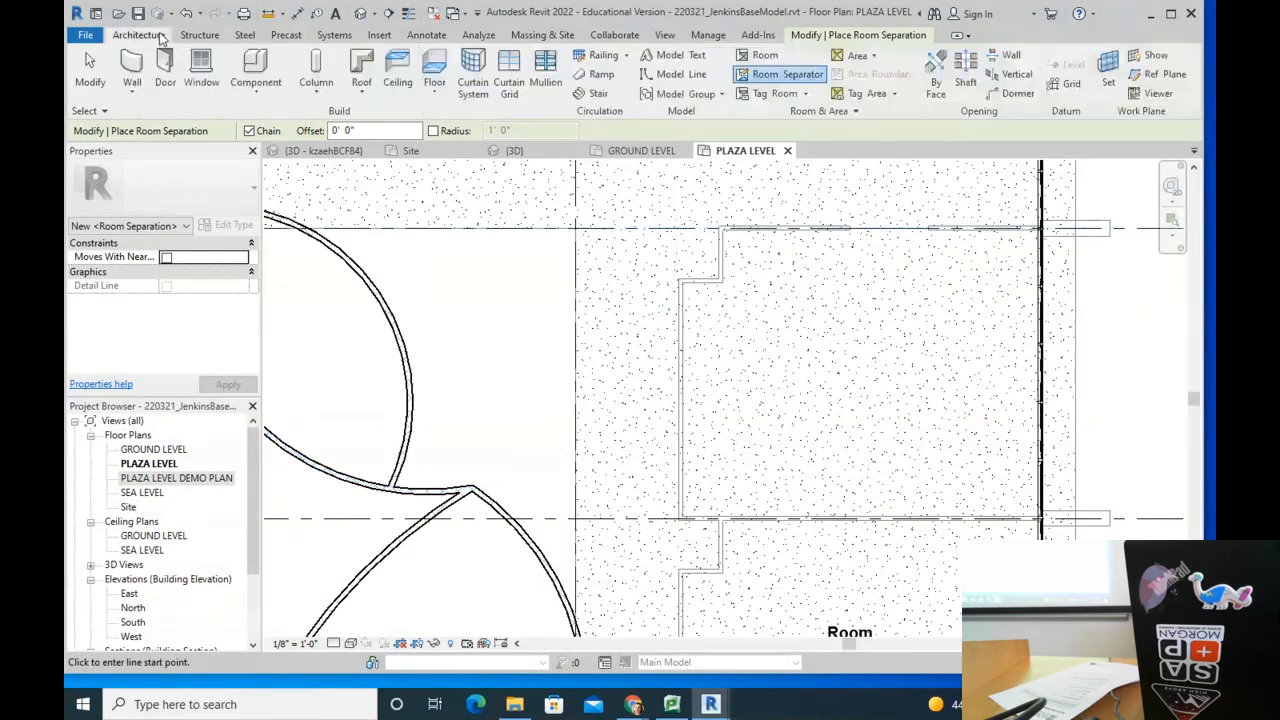
{"action": "left_click", "coordinate": [765, 57]}
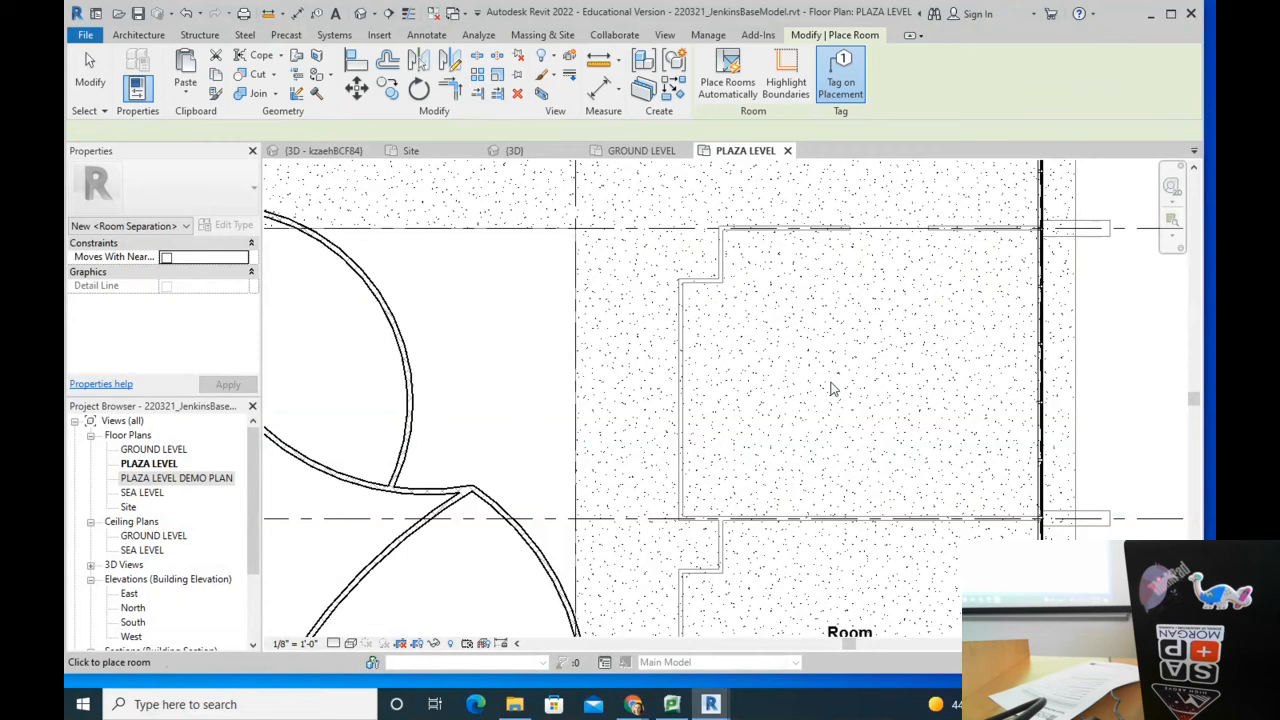
Step: Place room 4 in the area newly enclosed by the separation line
{"action": "middle_click_drag", "start_coordinate": [900, 371], "coordinate": [772, 368]}
{"action": "left_click", "coordinate": [743, 385]}
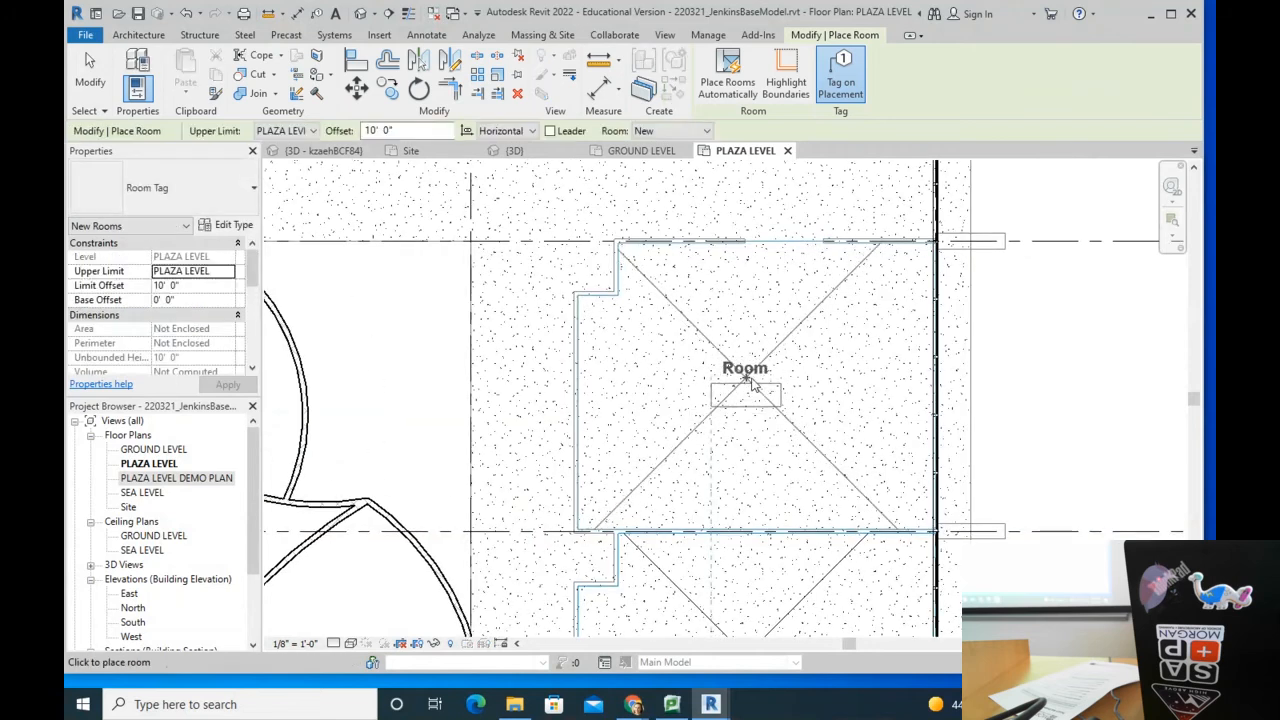
{"action": "key", "text": "Escape"}
{"action": "scroll", "coordinate": [793, 379], "scroll_direction": "up", "scroll_amount": 3}
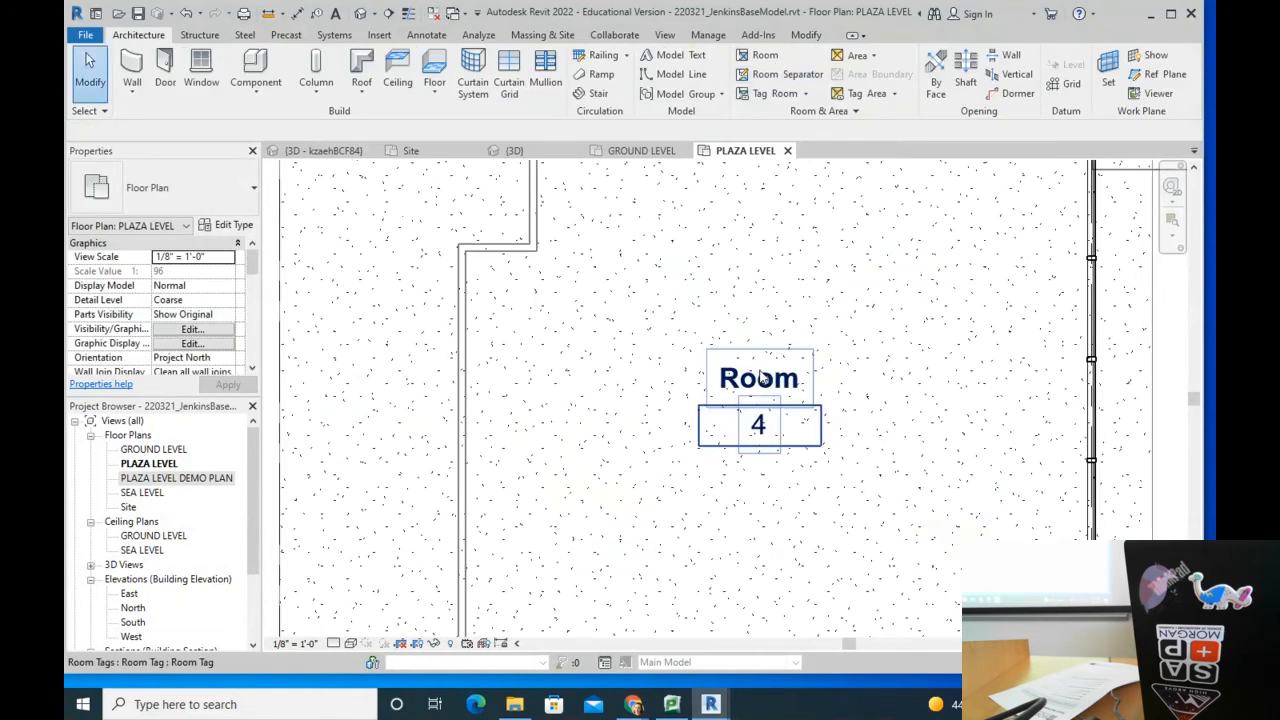
Step: Inspect room 4's tag and the room itself, leaving room 4 selected for editing
{"action": "left_click", "coordinate": [760, 395]}
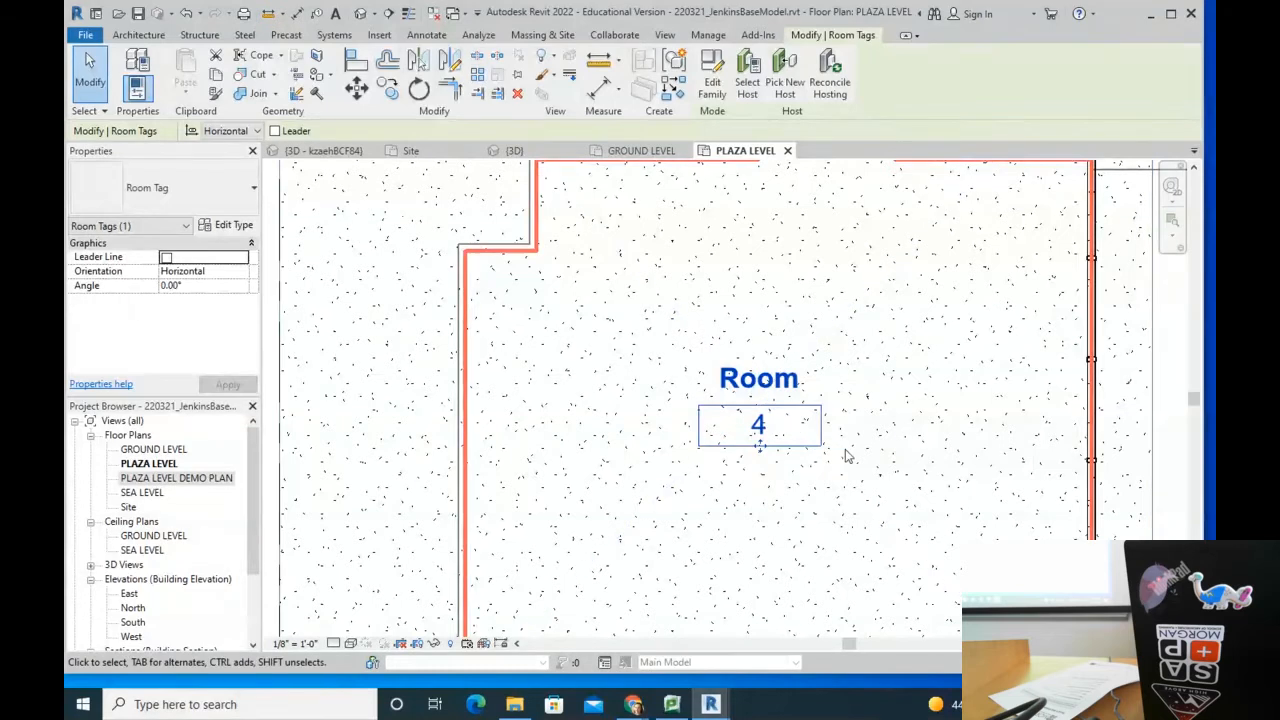
{"action": "left_click", "coordinate": [785, 490]}
{"action": "left_click", "coordinate": [782, 409]}
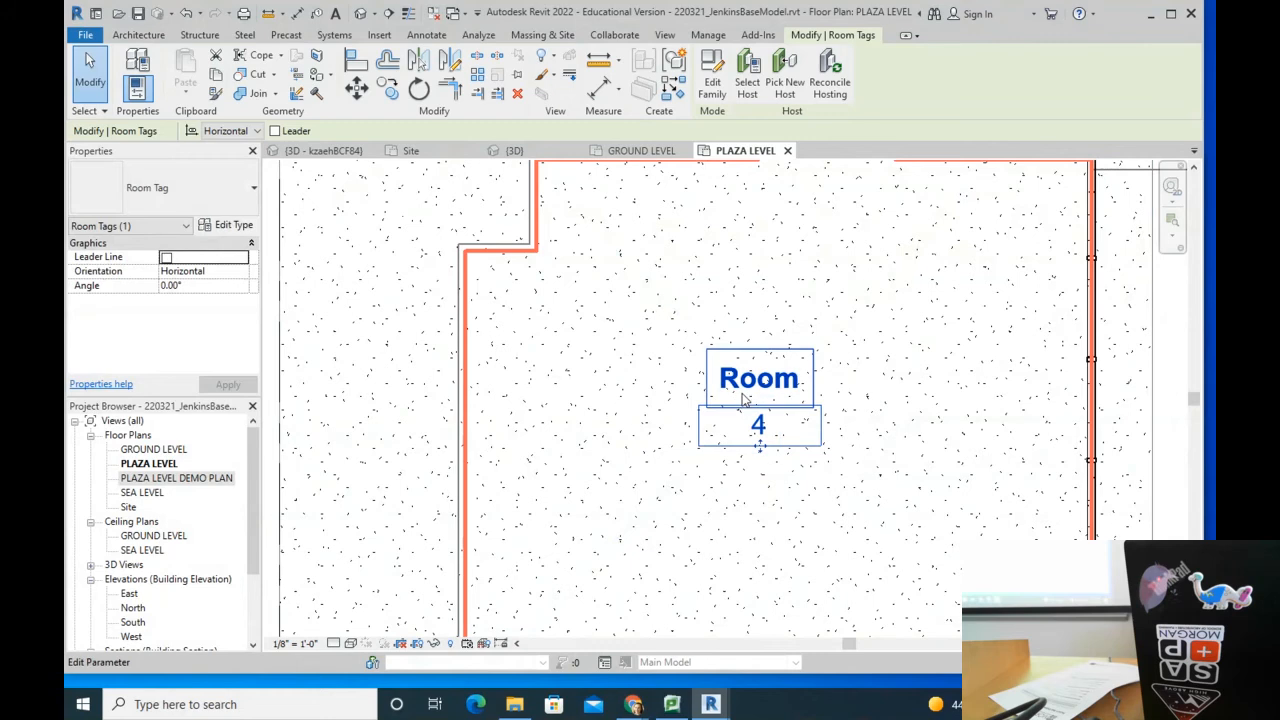
{"action": "left_click", "coordinate": [868, 218]}
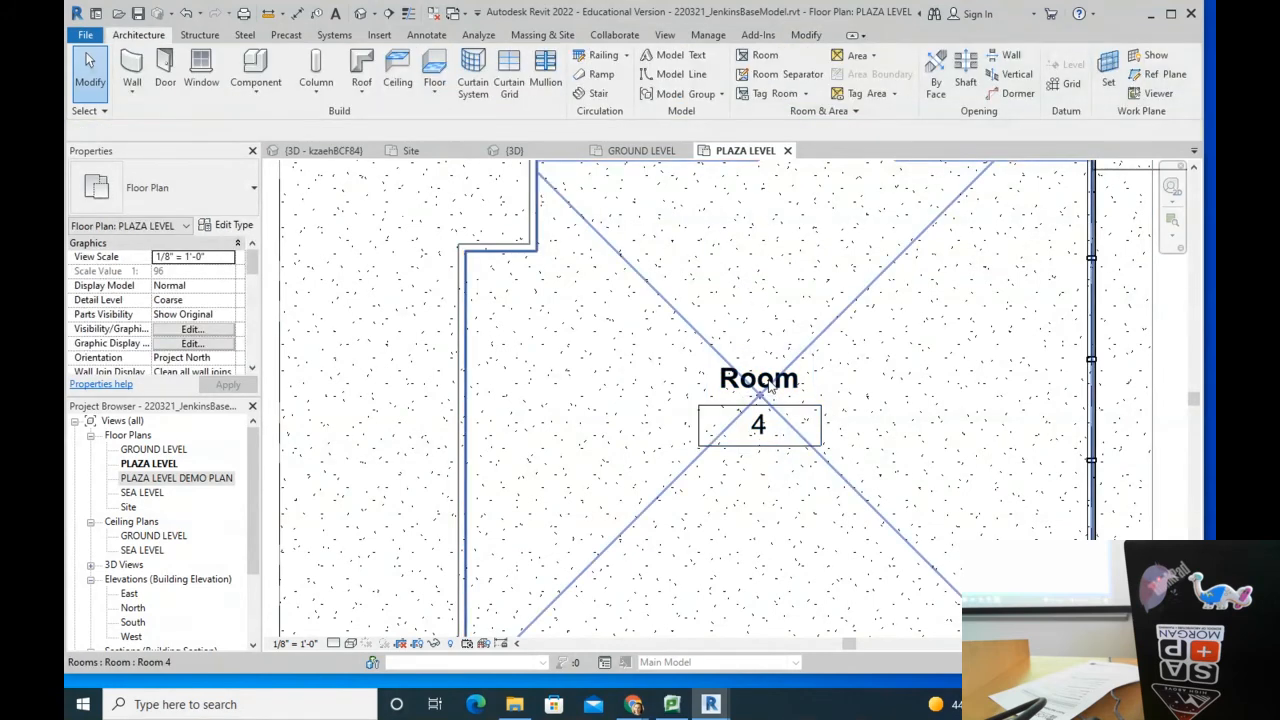
{"action": "left_click", "coordinate": [768, 388]}
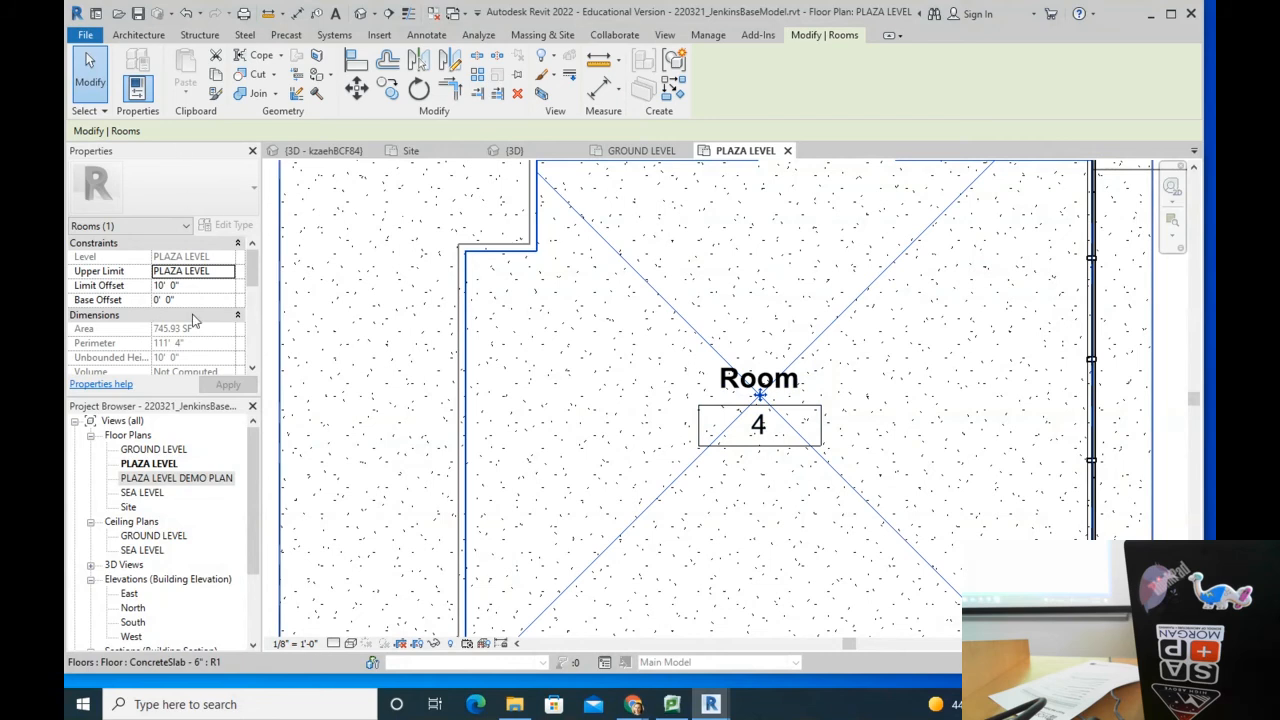
{"action": "key", "text": "Escape"}
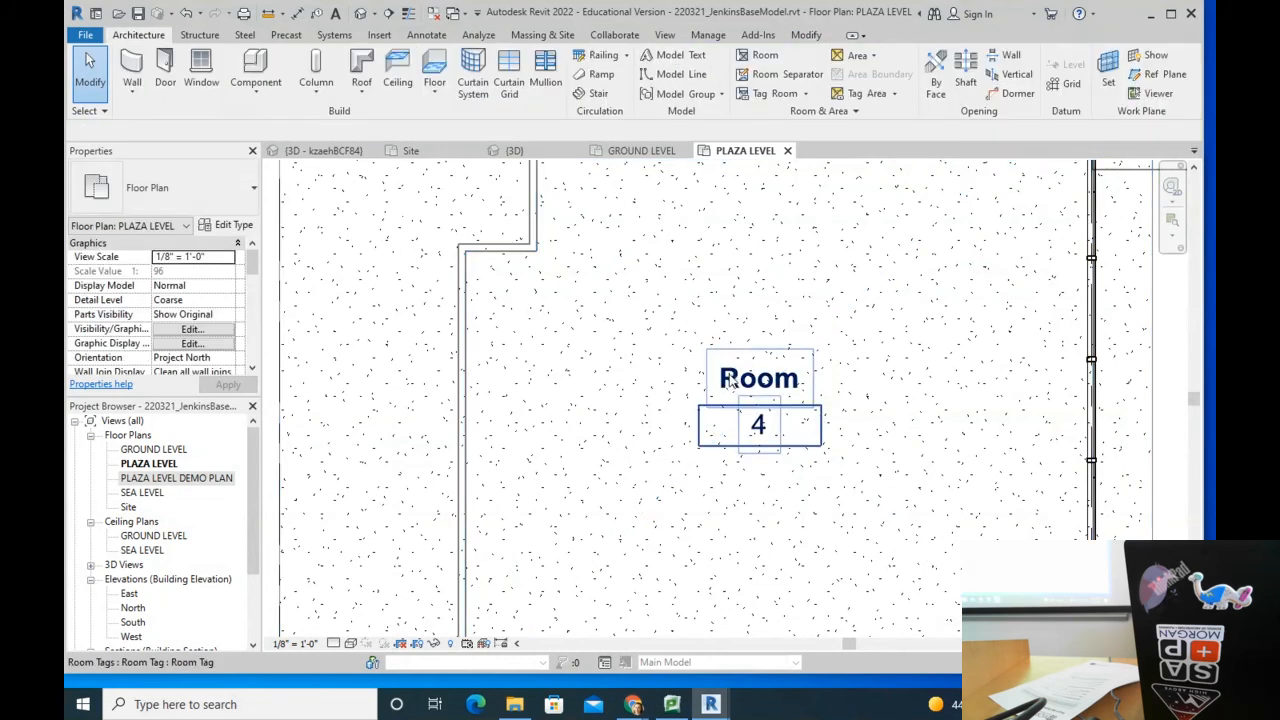
{"action": "left_click", "coordinate": [731, 381]}
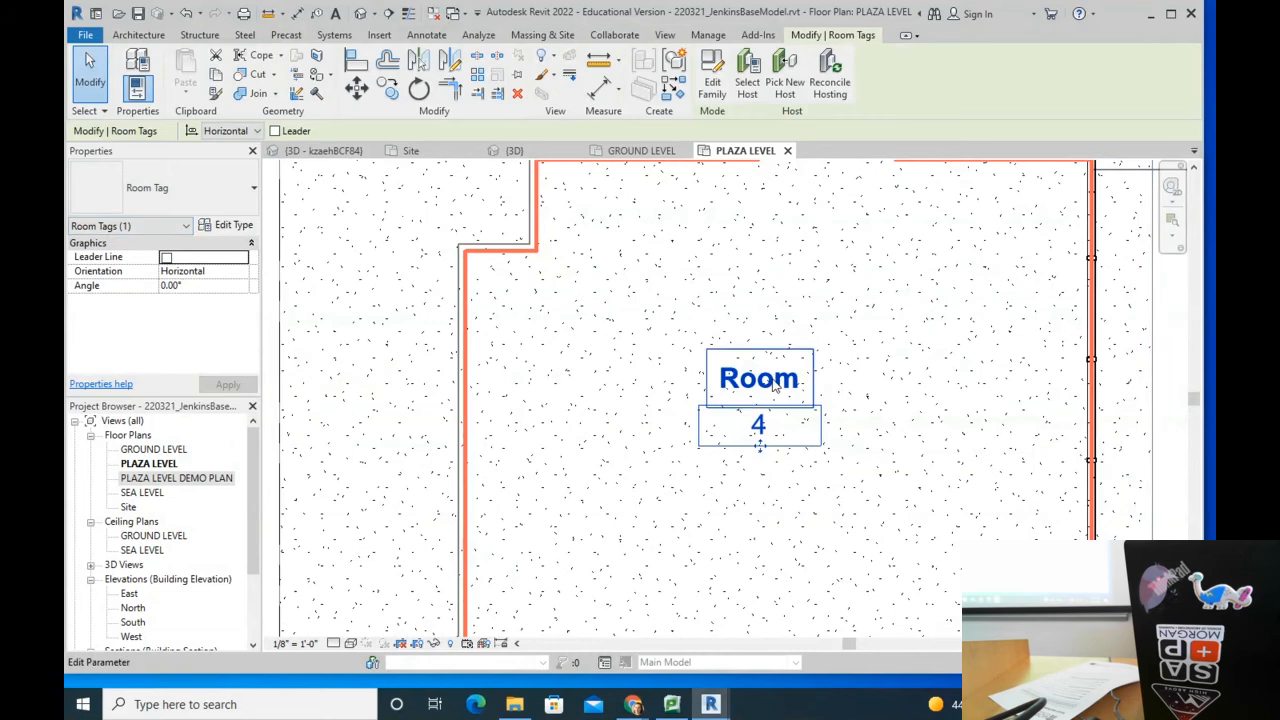
{"action": "key", "text": "Escape"}
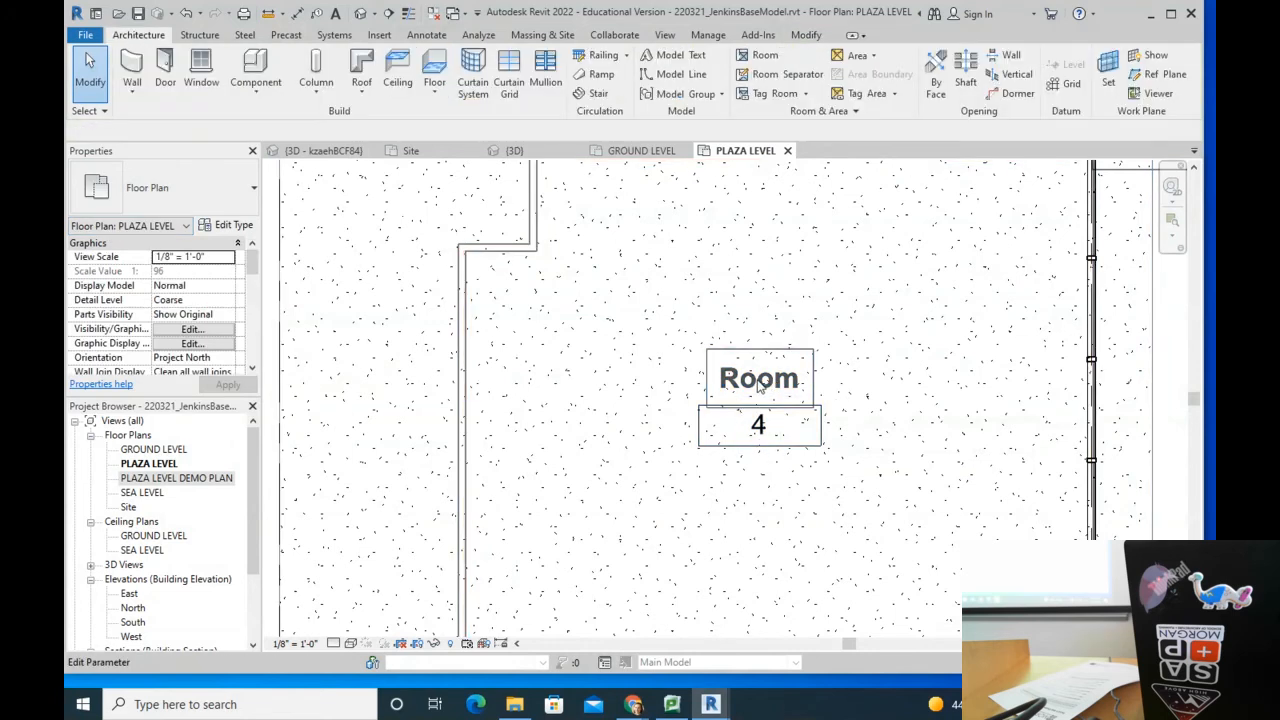
{"action": "left_click", "coordinate": [759, 392]}
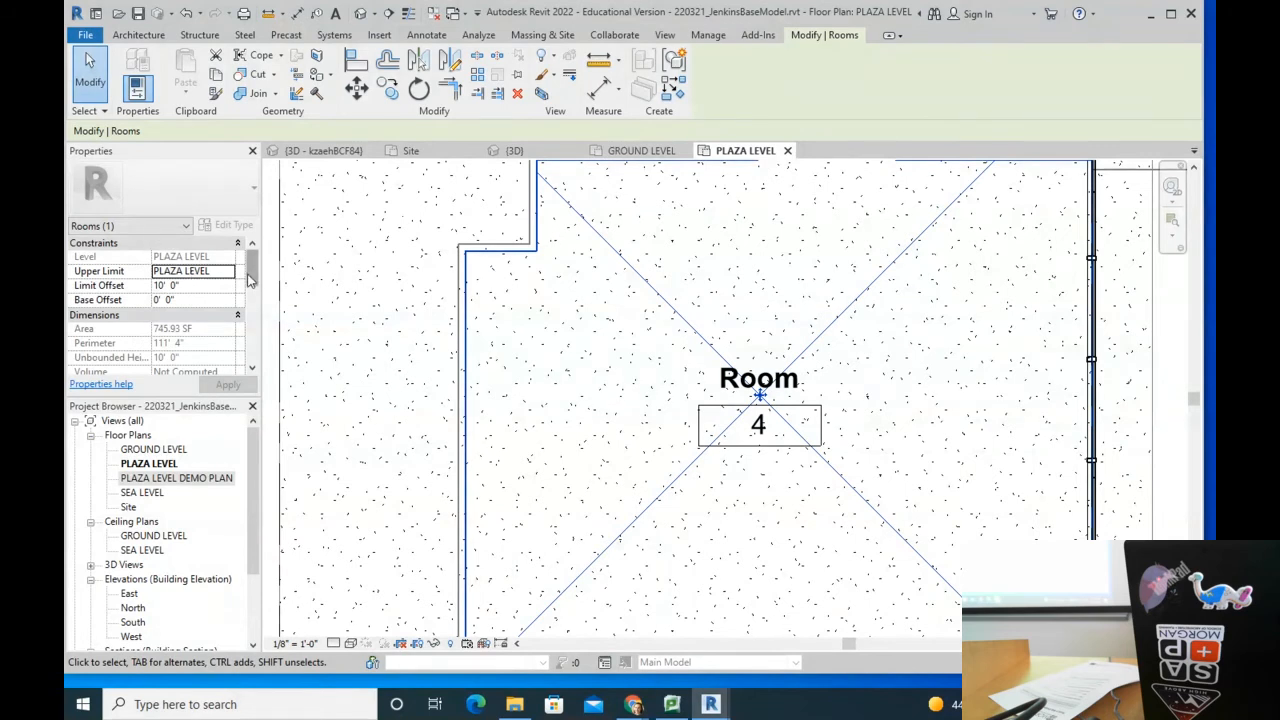
Step: Set room 4's Number to 100 and Name to CLASSROOM in Properties Identity Data
{"action": "scroll", "coordinate": [253, 266], "scroll_direction": "down", "scroll_amount": 3}
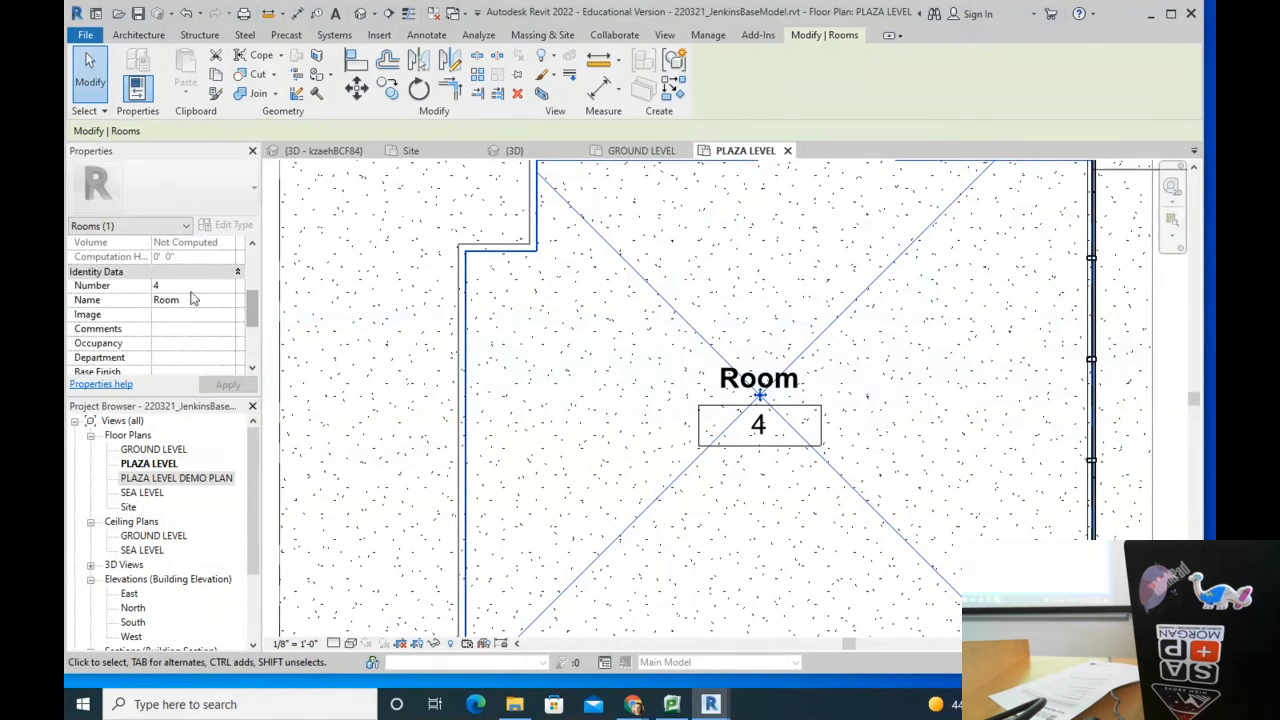
{"action": "left_click", "coordinate": [194, 286]}
{"action": "type", "text": "199"}
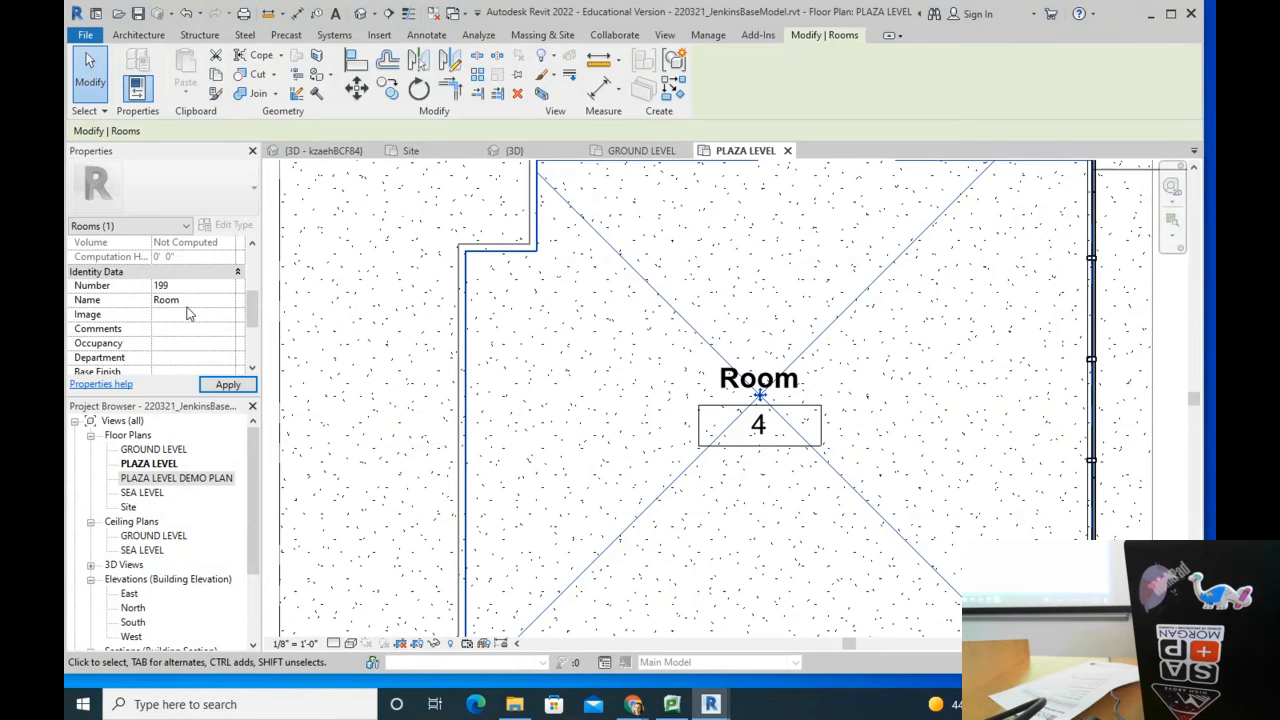
{"action": "type", "text": "00"}
{"action": "key", "text": "Return"}
{"action": "left_click", "coordinate": [197, 300]}
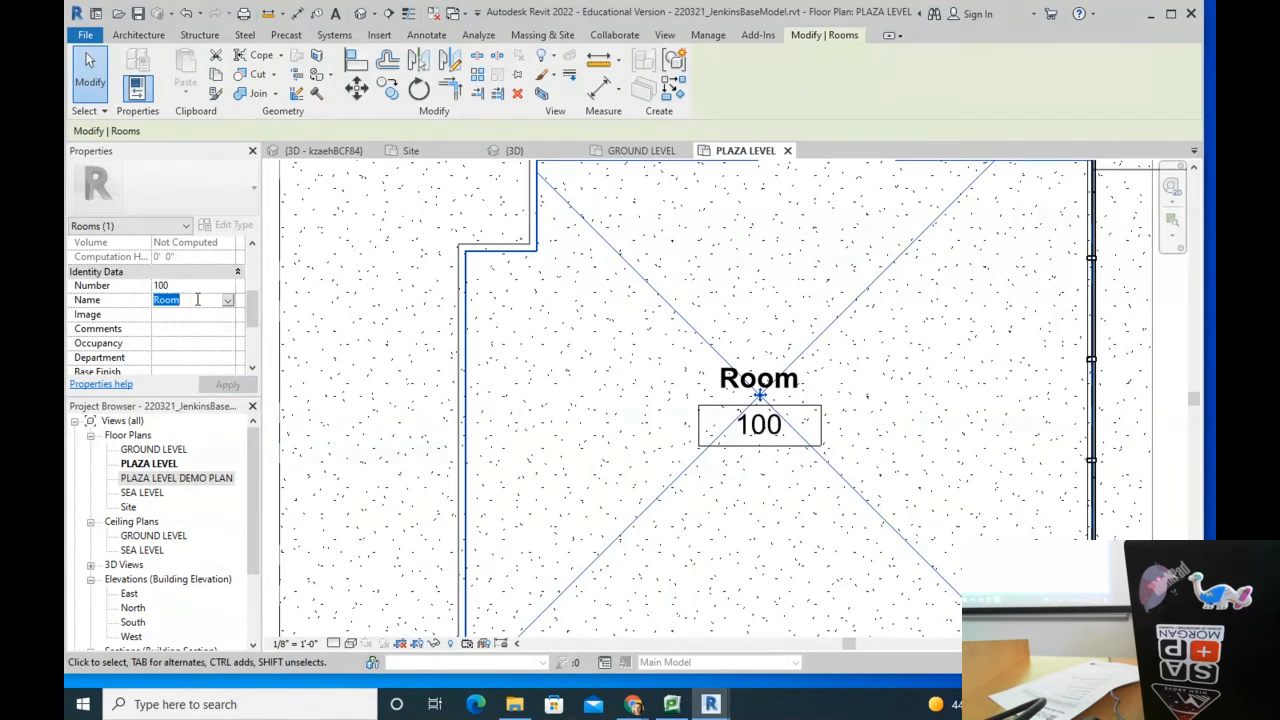
{"action": "type", "text": "CLASSROOM"}
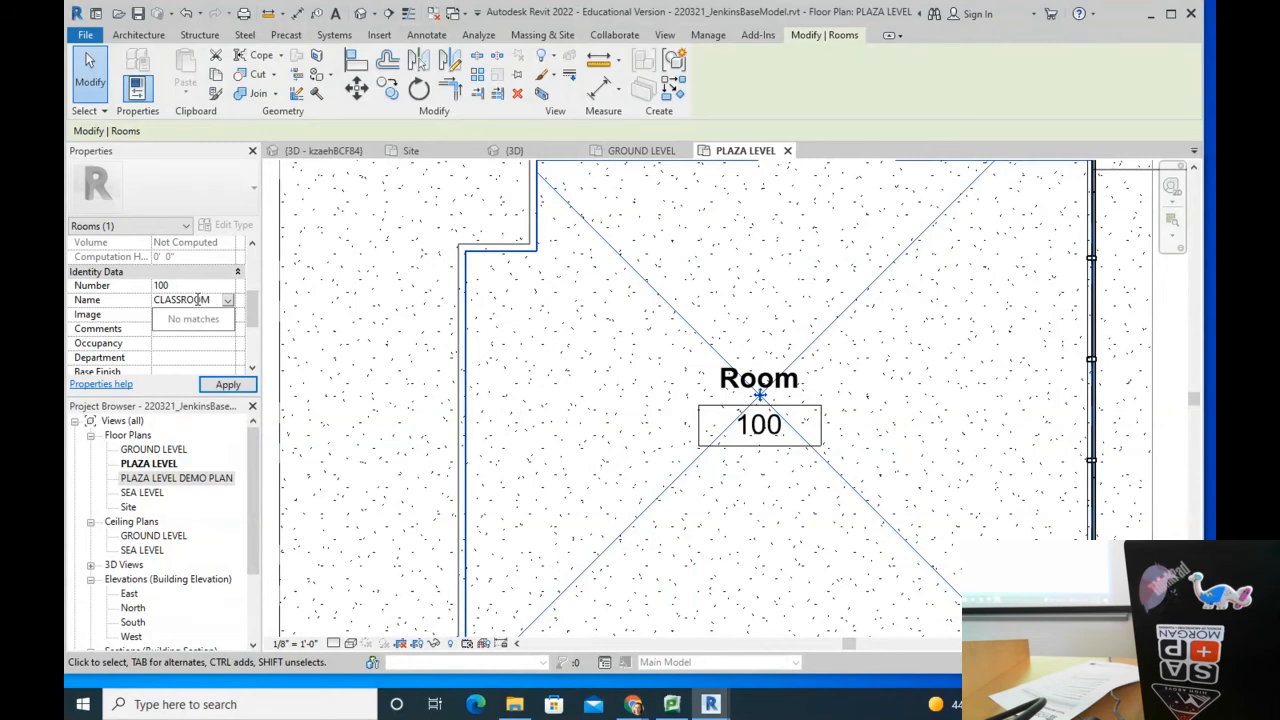
{"action": "key", "text": "Return"}
{"action": "scroll", "coordinate": [727, 346], "scroll_direction": "down", "scroll_amount": 2}
Step: Rename room 1's tag to CLASSROOM with number 101
{"action": "middle_click_drag", "start_coordinate": [774, 472], "coordinate": [703, 341]}
{"action": "key", "text": "Escape"}
{"action": "scroll", "coordinate": [662, 468], "scroll_direction": "up", "scroll_amount": 2}
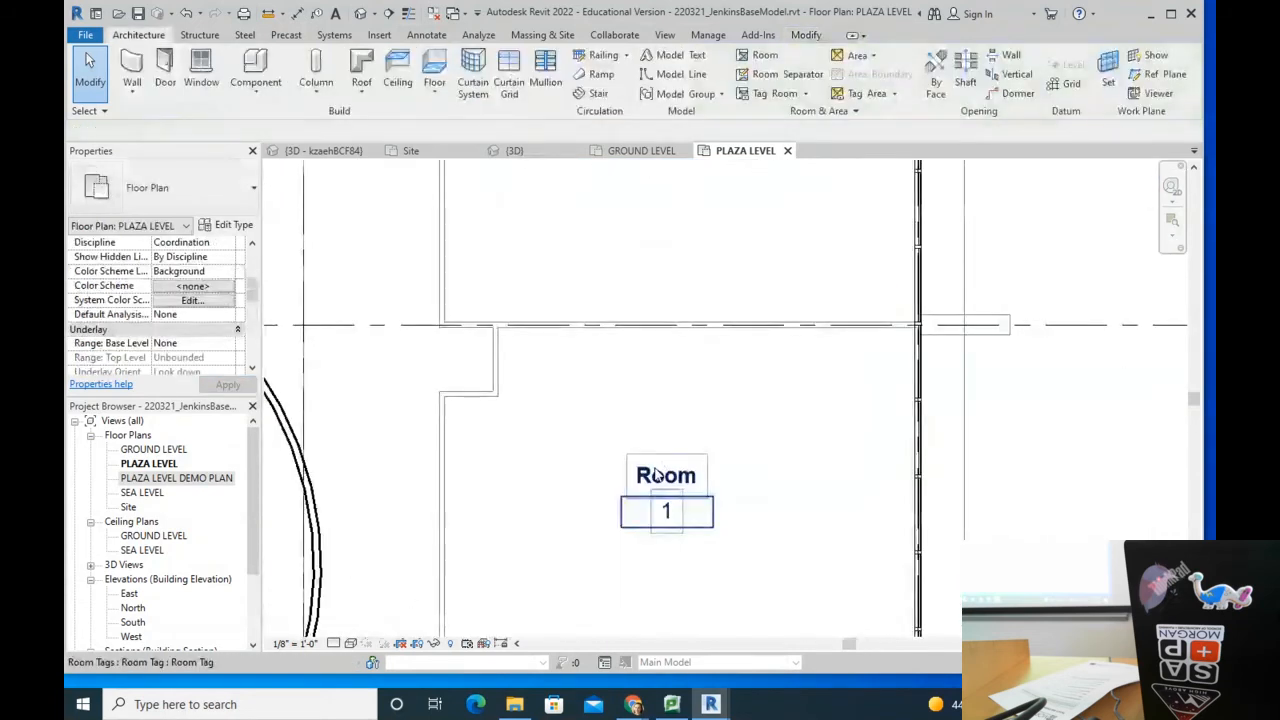
{"action": "left_click", "coordinate": [679, 474]}
{"action": "left_click", "coordinate": [679, 476]}
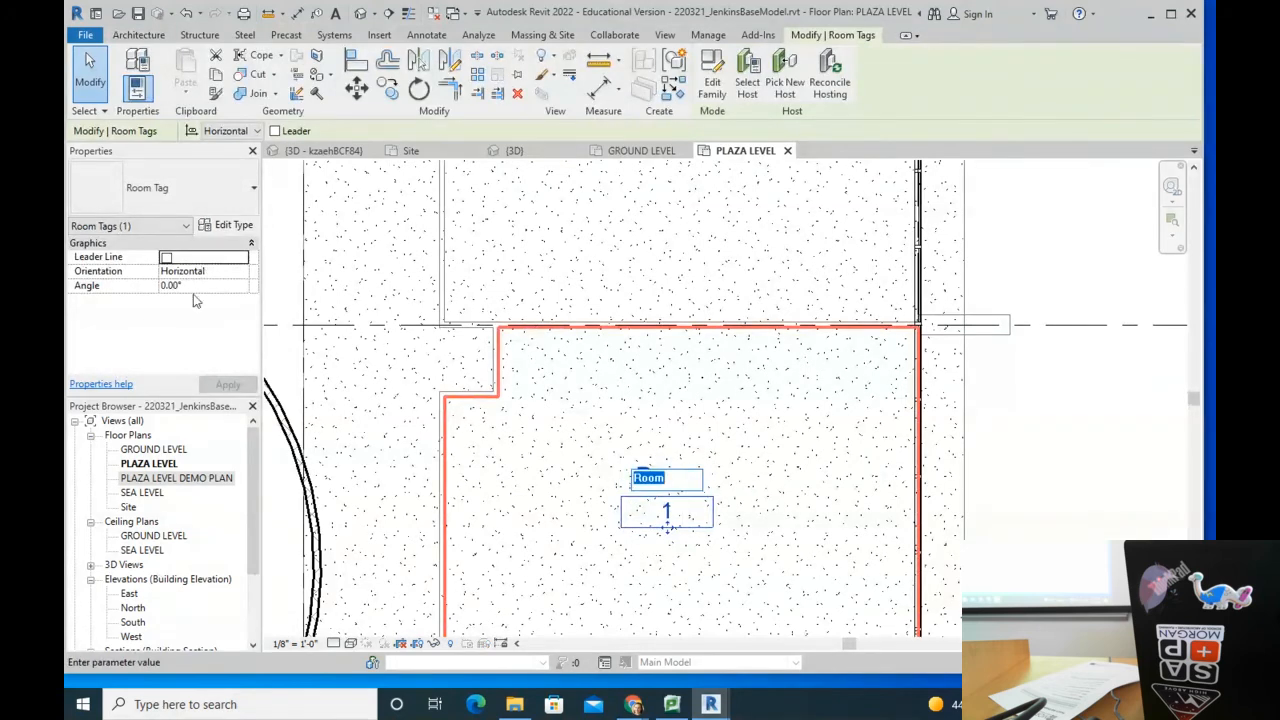
{"action": "type", "text": "CLASSSROOM"}
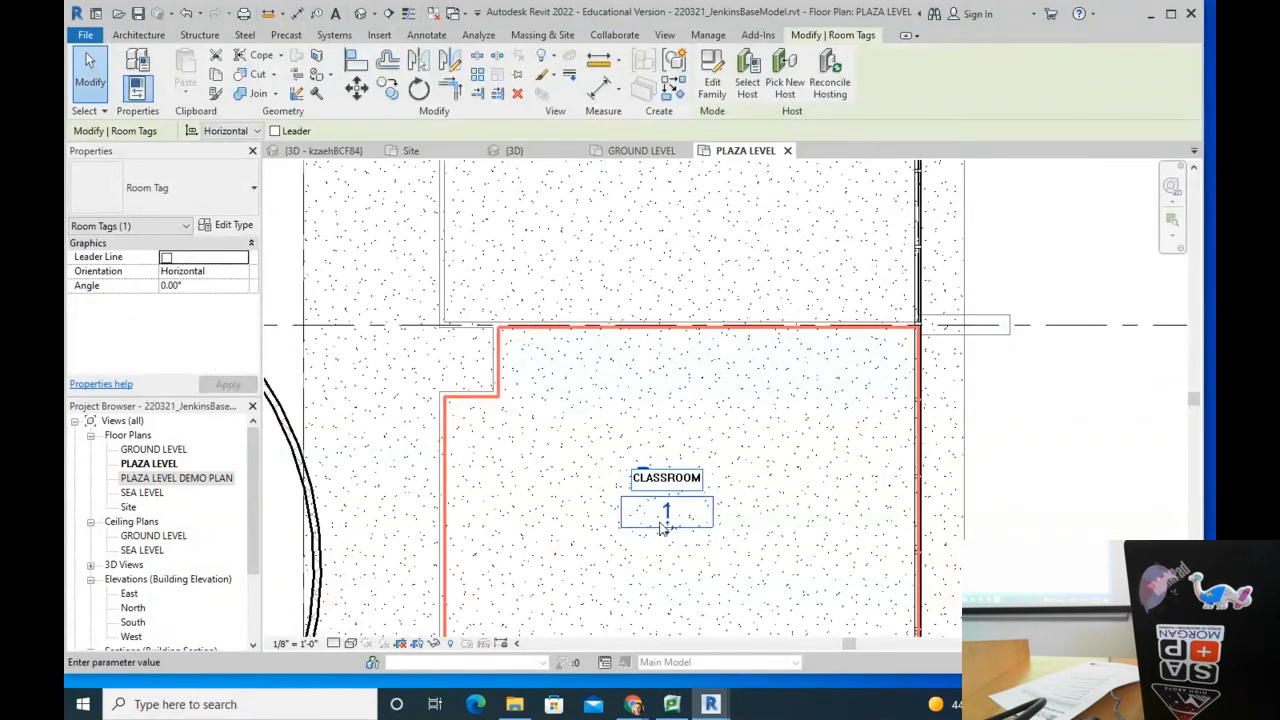
{"action": "left_click", "coordinate": [669, 515]}
{"action": "type", "text": "101"}
{"action": "key", "text": "Return"}
{"action": "scroll", "coordinate": [738, 438], "scroll_direction": "down", "scroll_amount": 3}
{"action": "scroll", "coordinate": [745, 590], "scroll_direction": "up", "scroll_amount": 3}
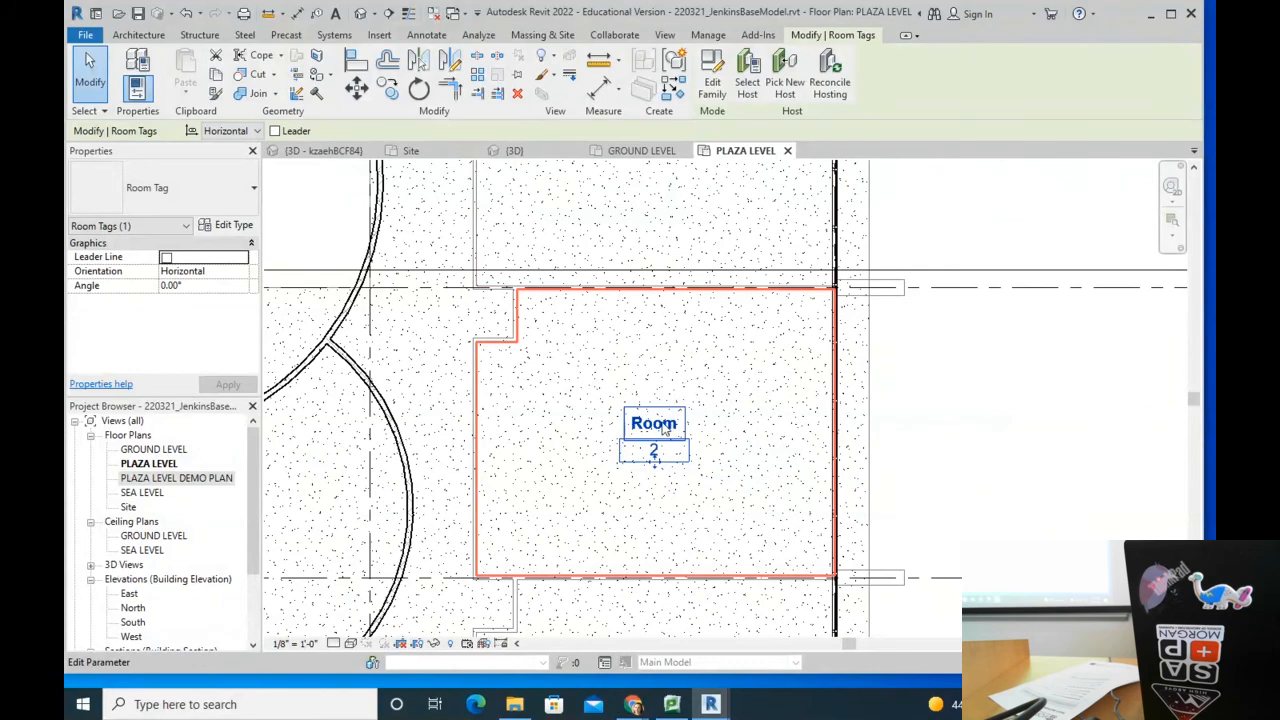
Step: Rename the next room tag to ADMIN with number 102
{"action": "left_click", "coordinate": [658, 425]}
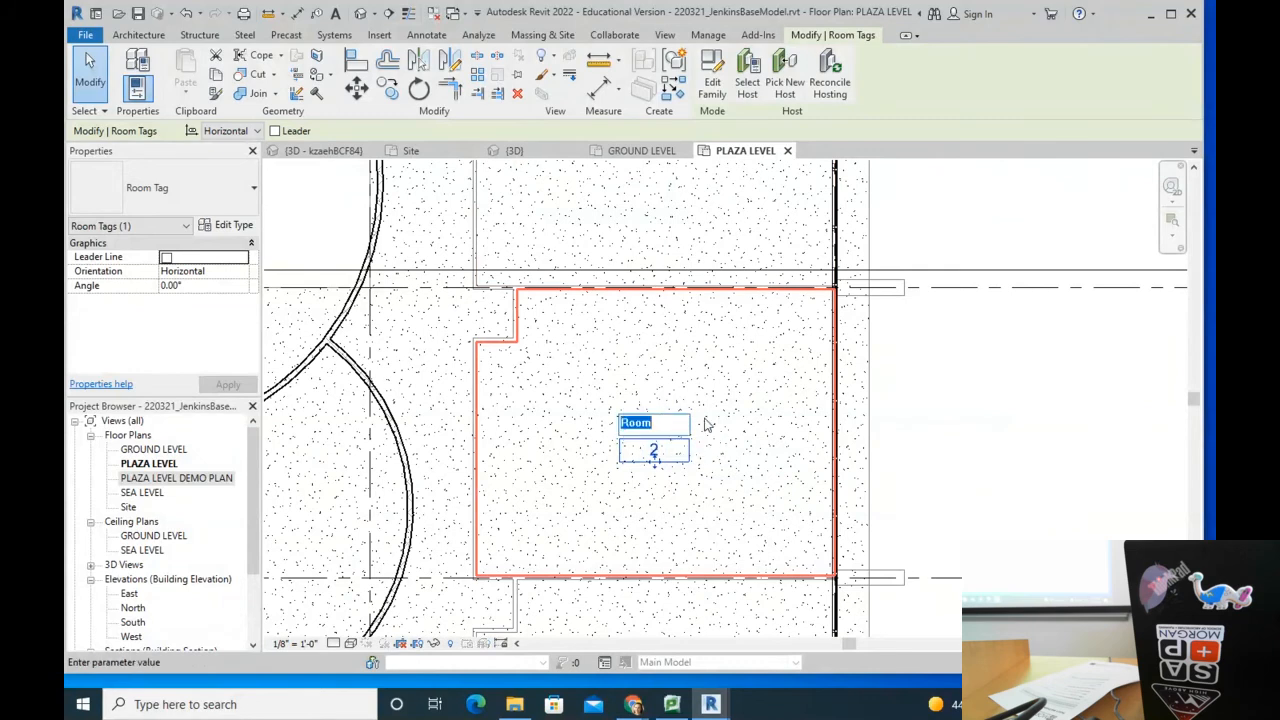
{"action": "type", "text": "ADMIN"}
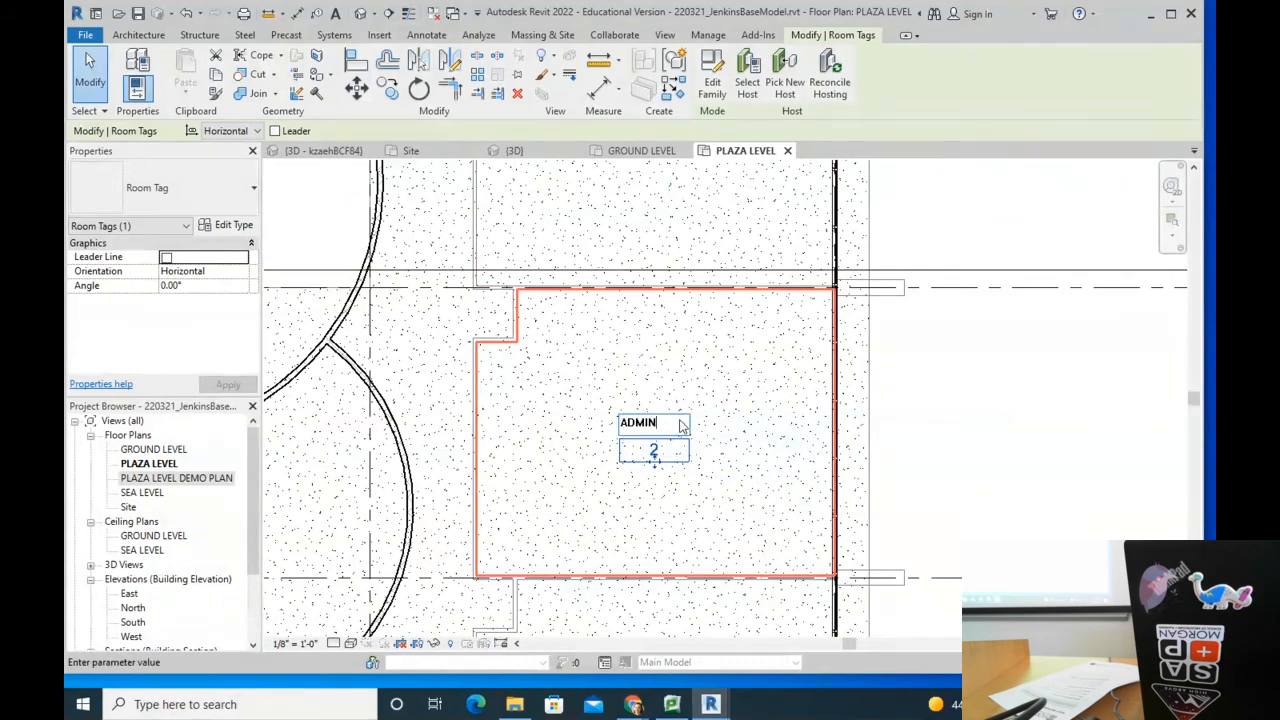
{"action": "key", "text": "Return"}
{"action": "left_click", "coordinate": [663, 447]}
{"action": "type", "text": "201"}
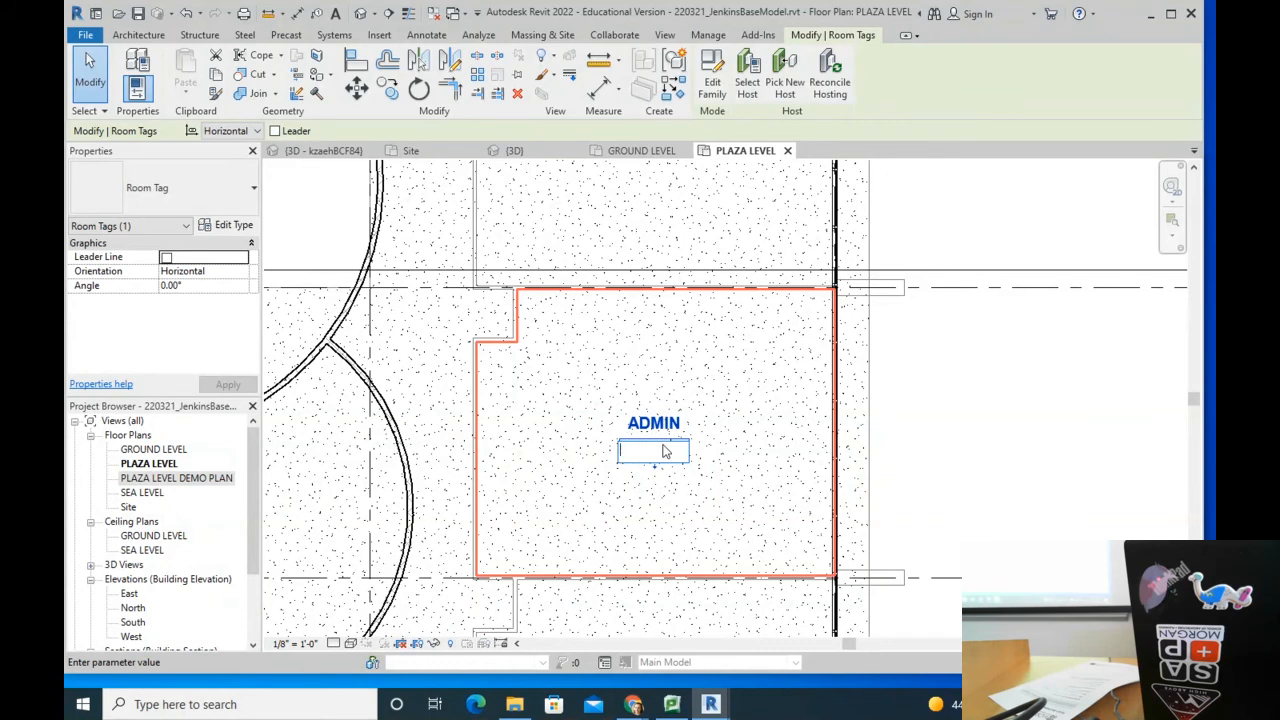
{"action": "type", "text": "2"}
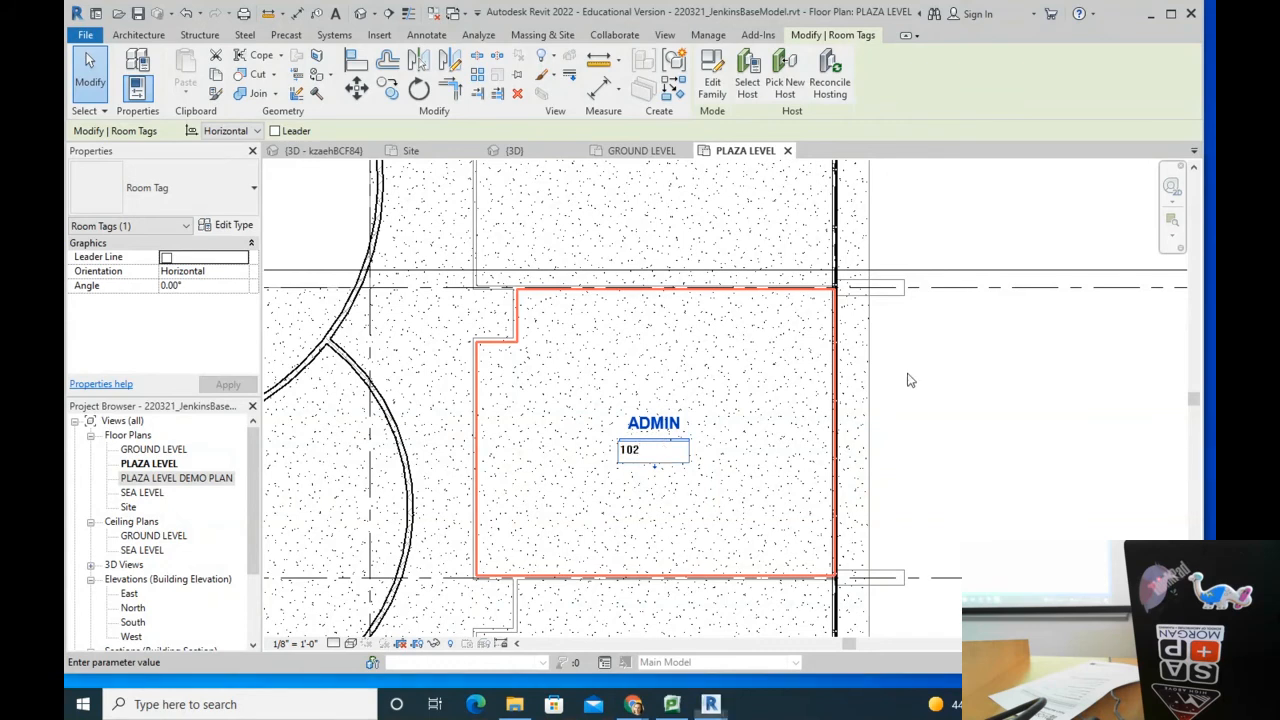
{"action": "scroll", "coordinate": [748, 376], "scroll_direction": "down", "scroll_amount": 2}
{"action": "scroll", "coordinate": [669, 495], "scroll_direction": "up", "scroll_amount": 2}
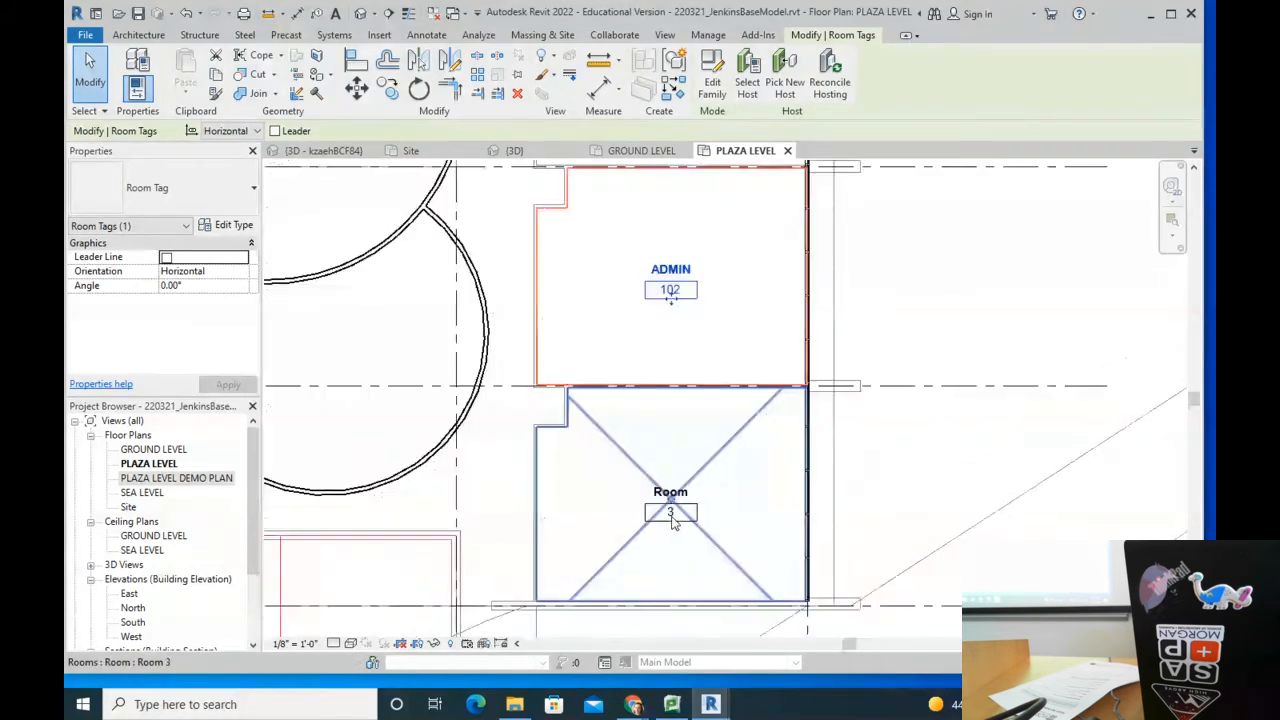
Step: Rename room 3's tag to TRAINING ROOM with number 103
{"action": "left_click", "coordinate": [669, 497]}
{"action": "left_click", "coordinate": [669, 488]}
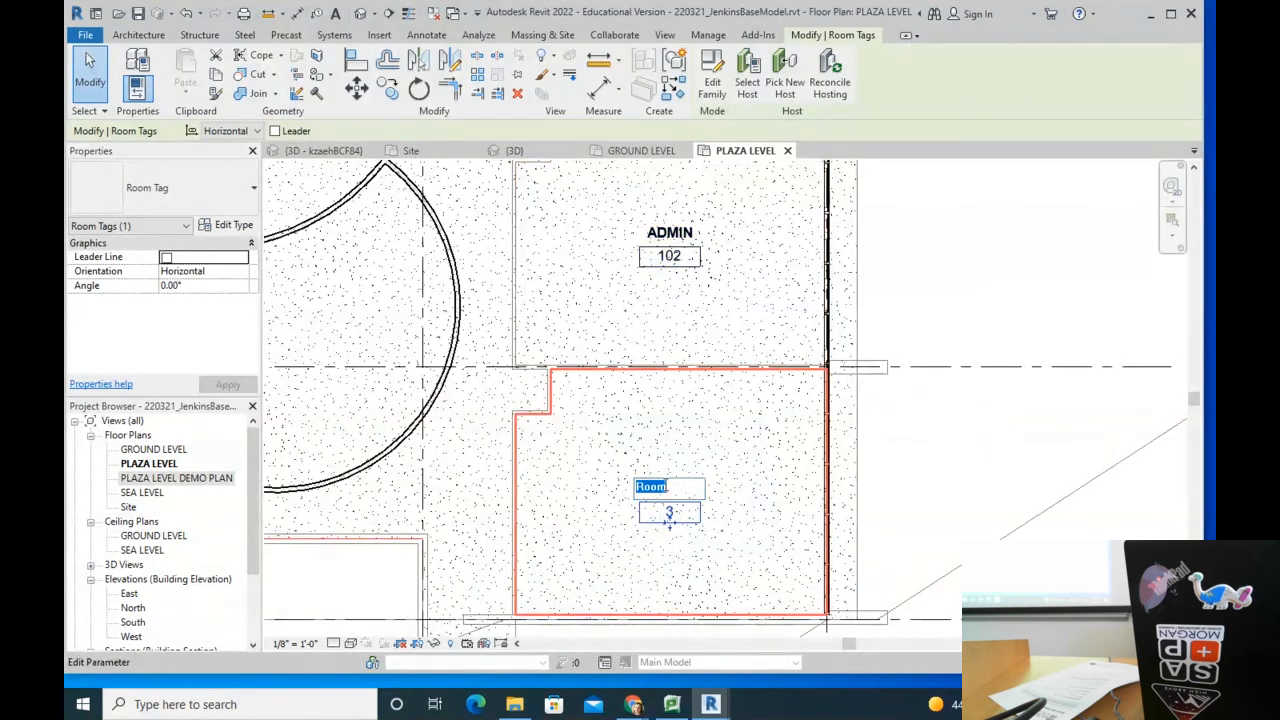
{"action": "type", "text": "TRAIN"}
{"action": "type", "text": "ING ROOM"}
{"action": "key", "text": "Return"}
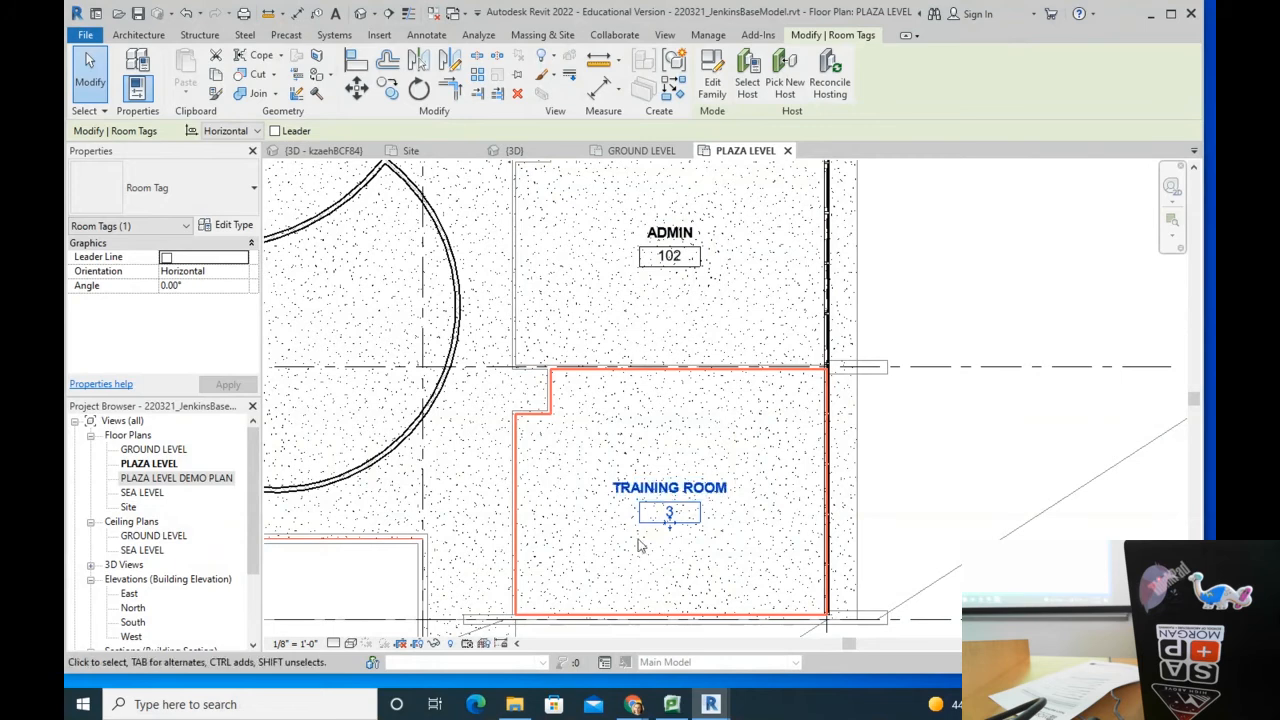
{"action": "left_click", "coordinate": [689, 511]}
{"action": "type", "text": "103"}
{"action": "key", "text": "Return"}
{"action": "scroll", "coordinate": [778, 495], "scroll_direction": "down", "scroll_amount": 5}
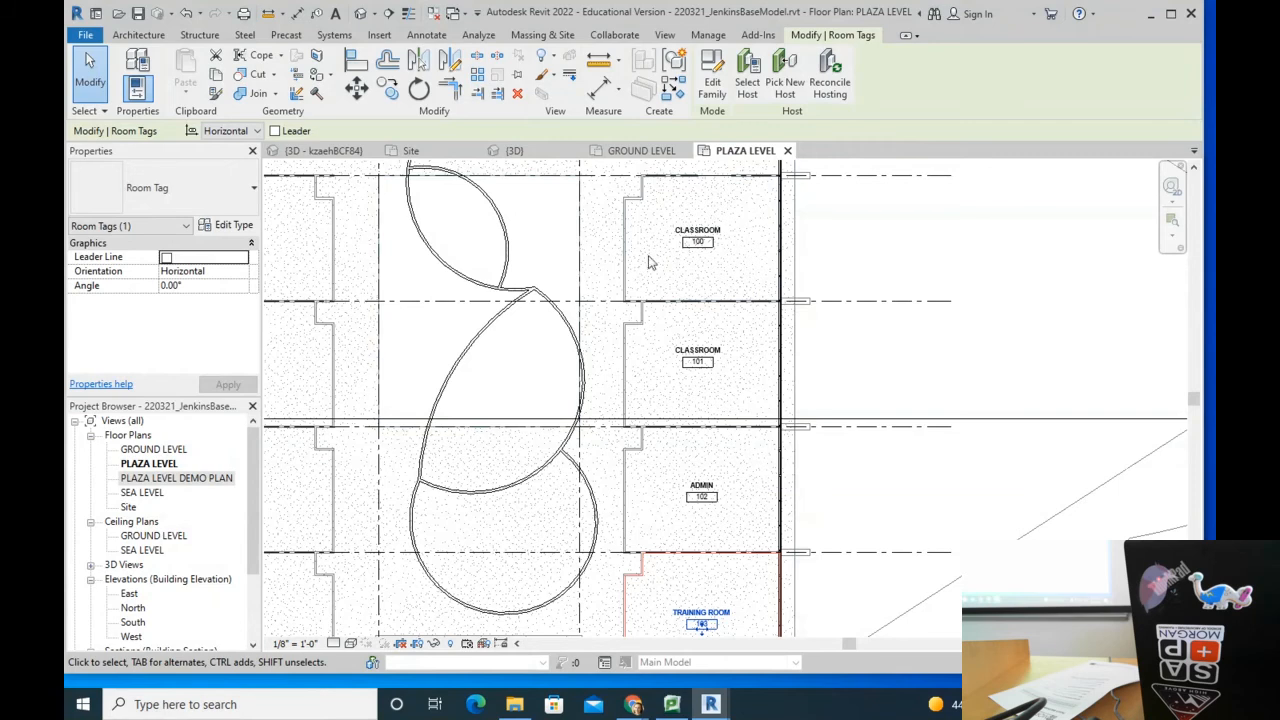
{"action": "left_click", "coordinate": [916, 265]}
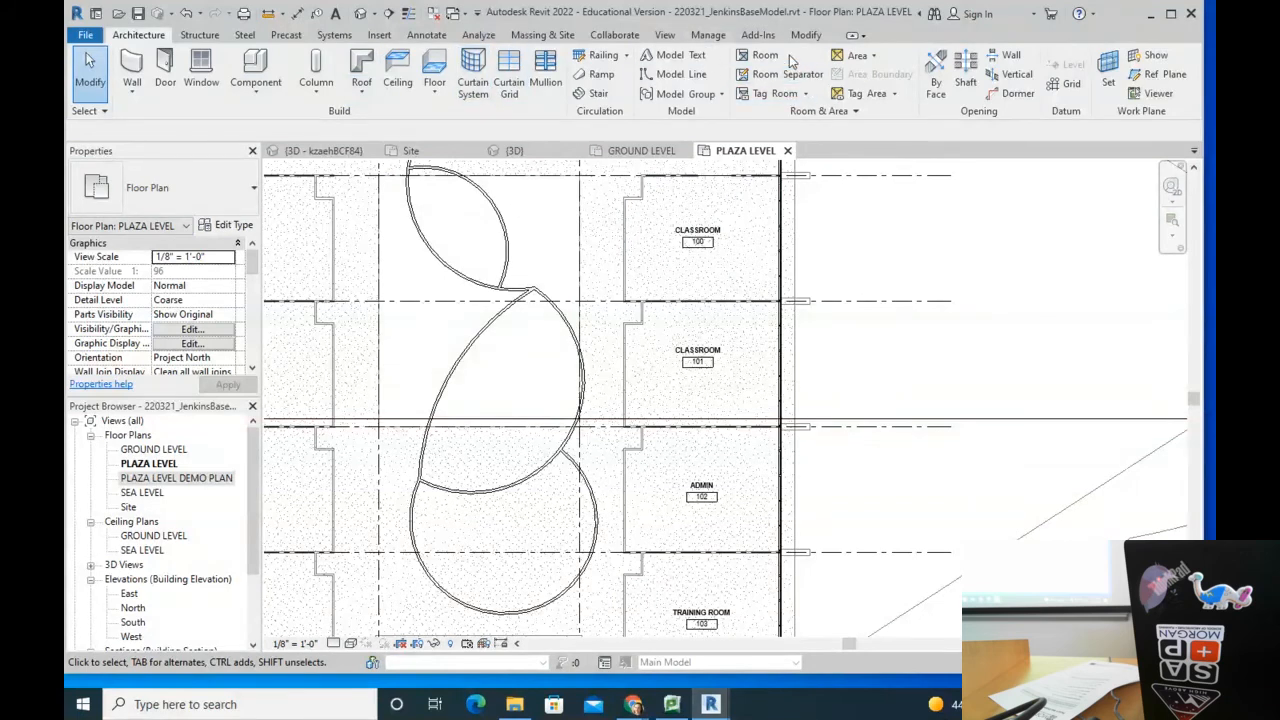
Step: Open the room Color Schemes settings and cancel without changes
{"action": "left_click", "coordinate": [820, 111]}
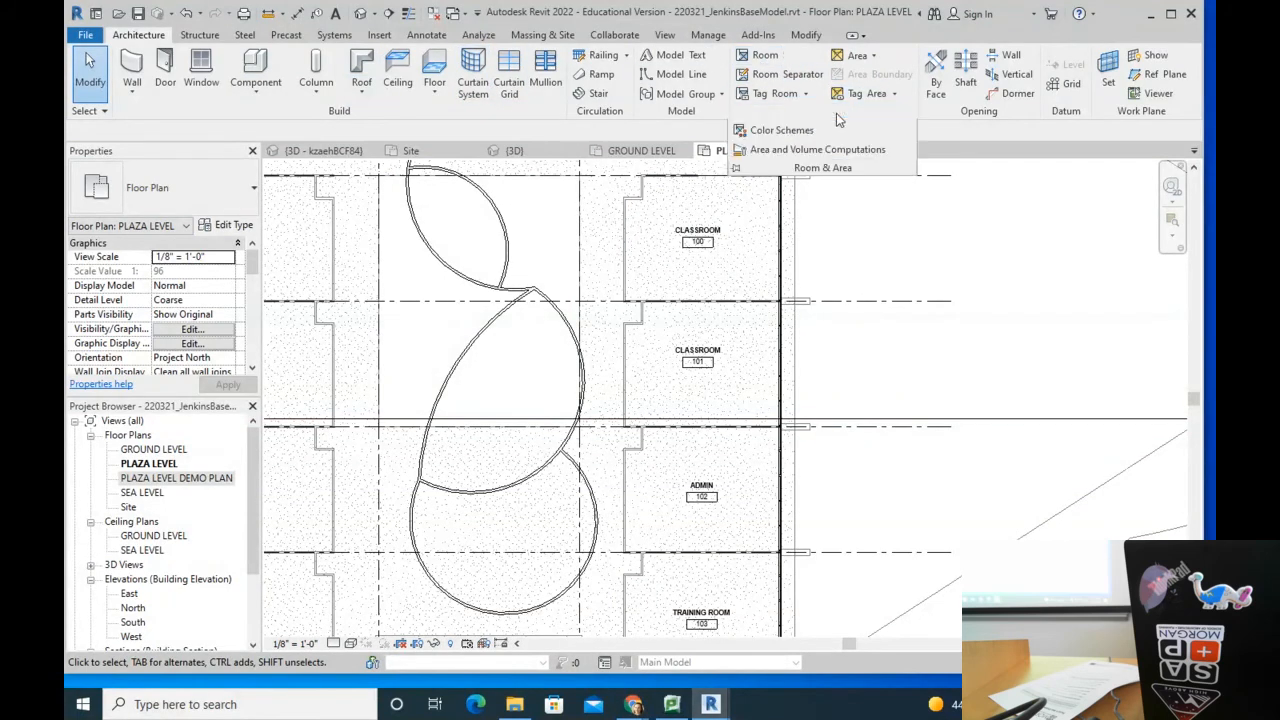
{"action": "left_click", "coordinate": [782, 131]}
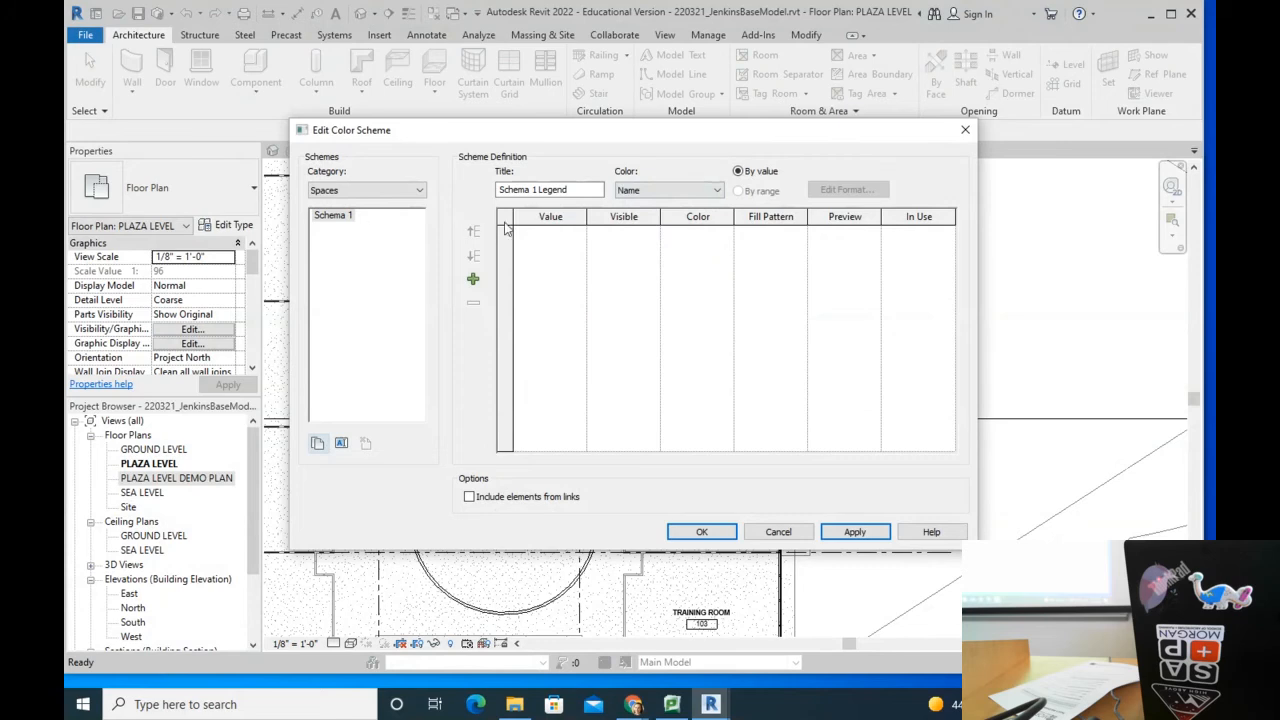
{"action": "left_click", "coordinate": [779, 532]}
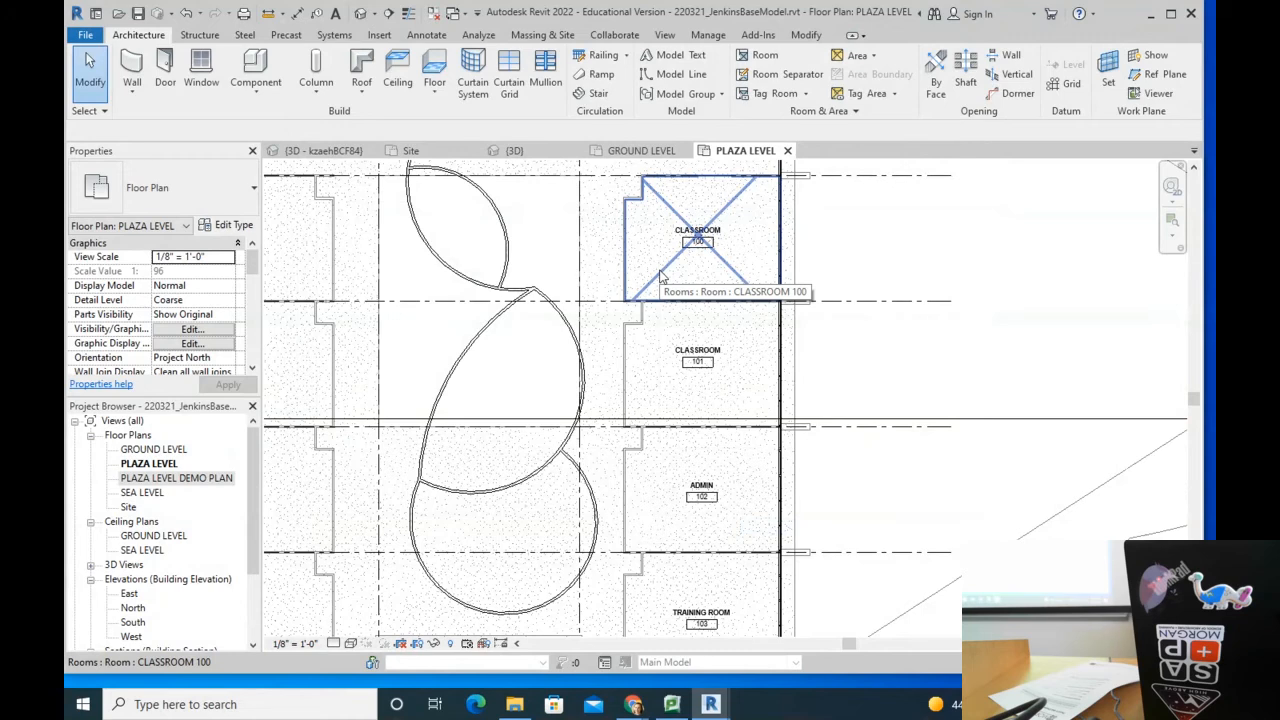
{"action": "scroll", "coordinate": [700, 300], "scroll_direction": "down", "scroll_amount": 3}
{"action": "scroll", "coordinate": [745, 330], "scroll_direction": "up", "scroll_amount": 4}
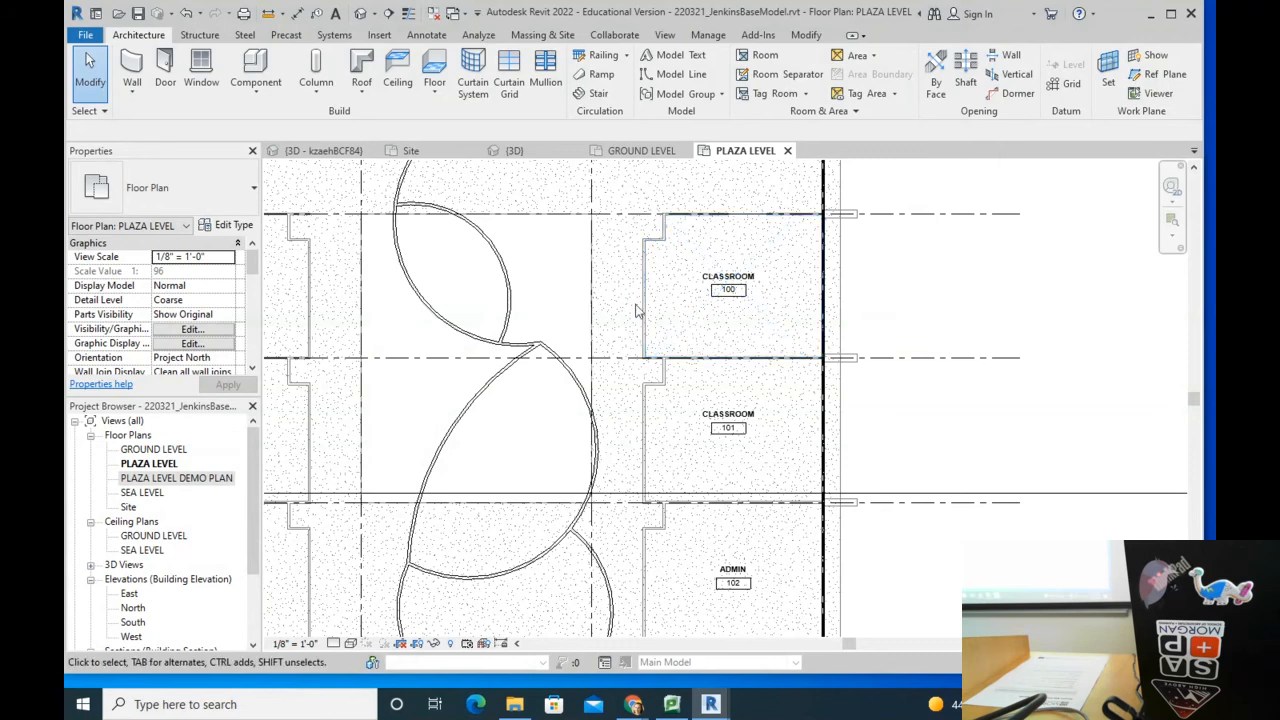
Step: Set CLASSROOM 100's Department to PALS and apply it
{"action": "left_click", "coordinate": [680, 342]}
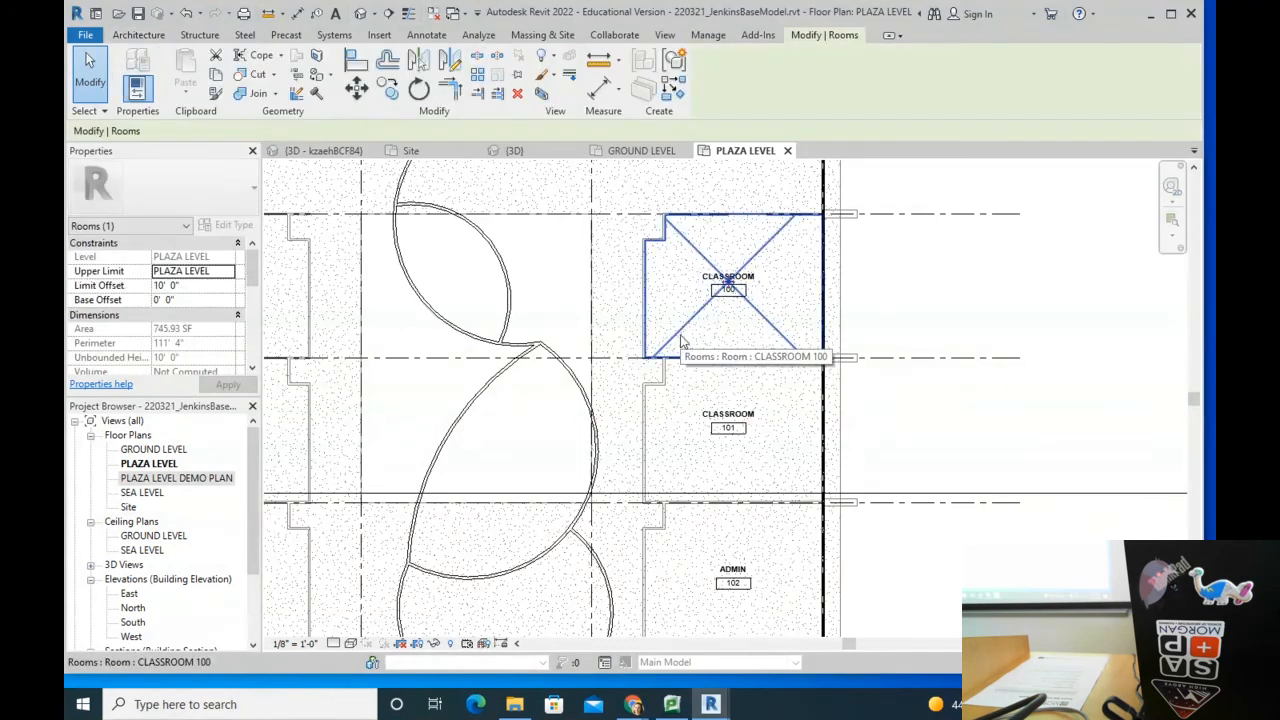
{"action": "scroll", "coordinate": [252, 272], "scroll_direction": "down", "scroll_amount": 3}
{"action": "scroll", "coordinate": [254, 276], "scroll_direction": "up", "scroll_amount": 3}
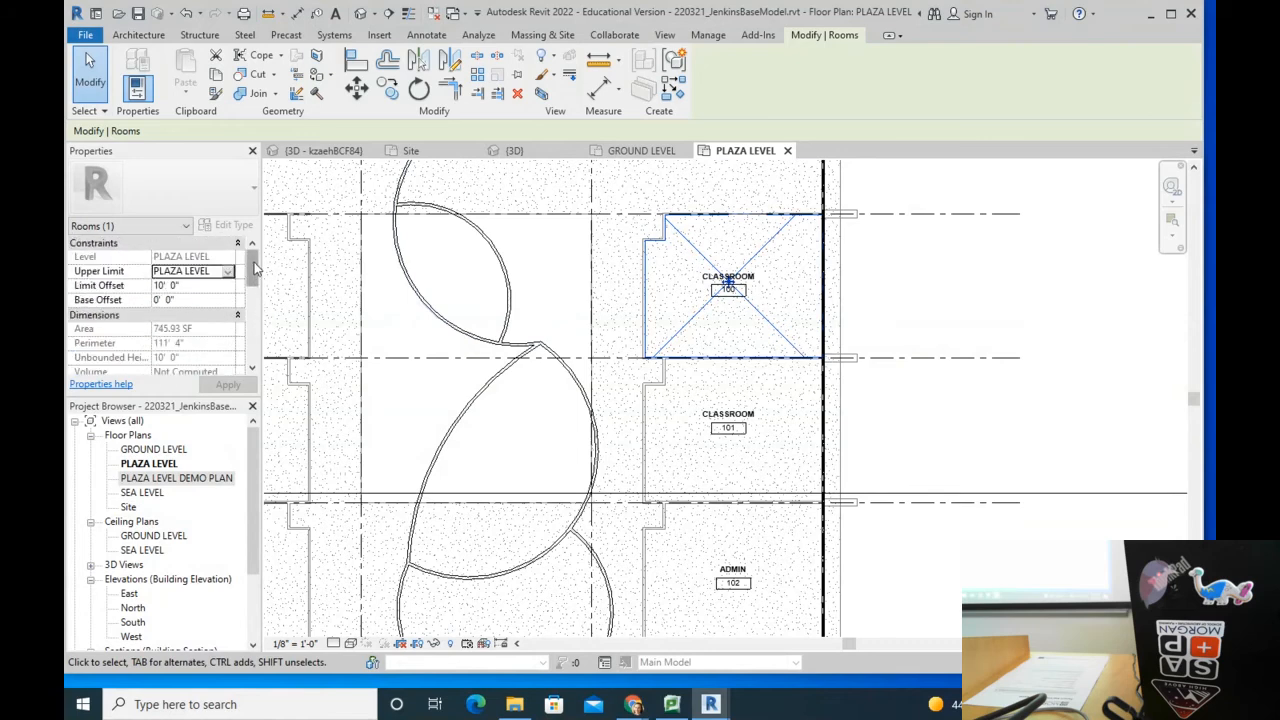
{"action": "scroll", "coordinate": [256, 280], "scroll_direction": "down", "scroll_amount": 3}
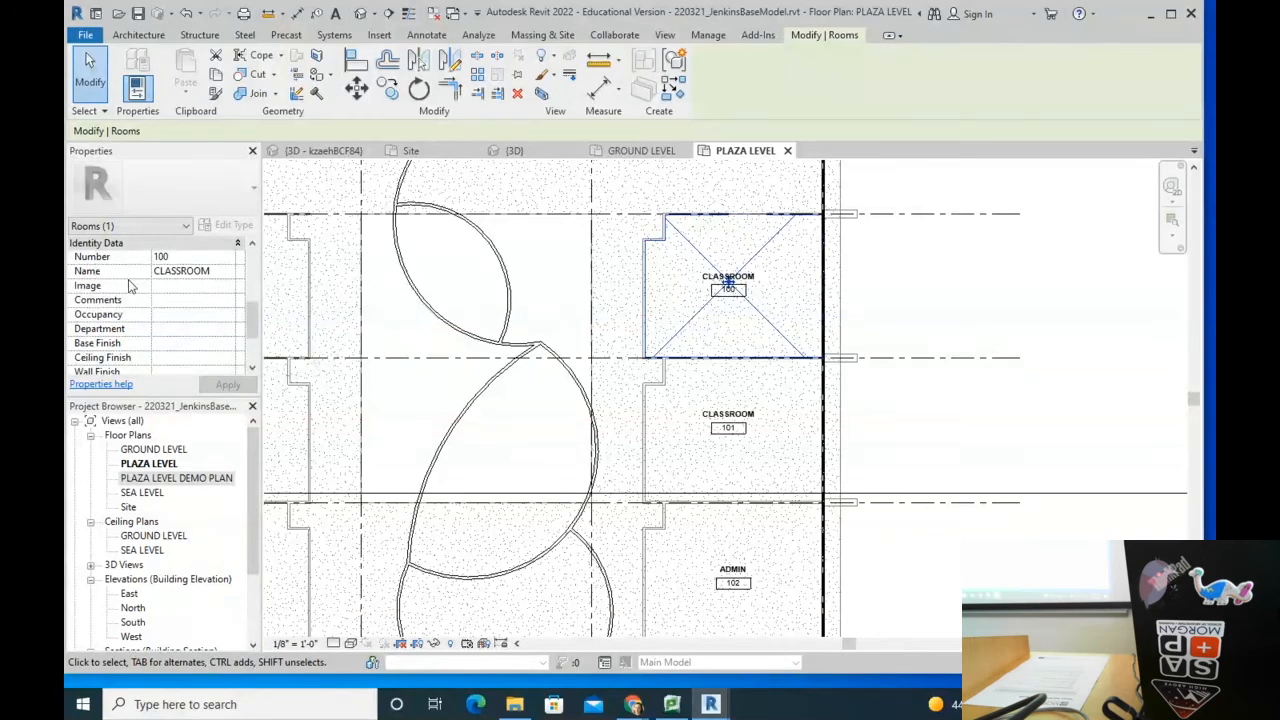
{"action": "left_click", "coordinate": [172, 329]}
{"action": "type", "text": "pl"}
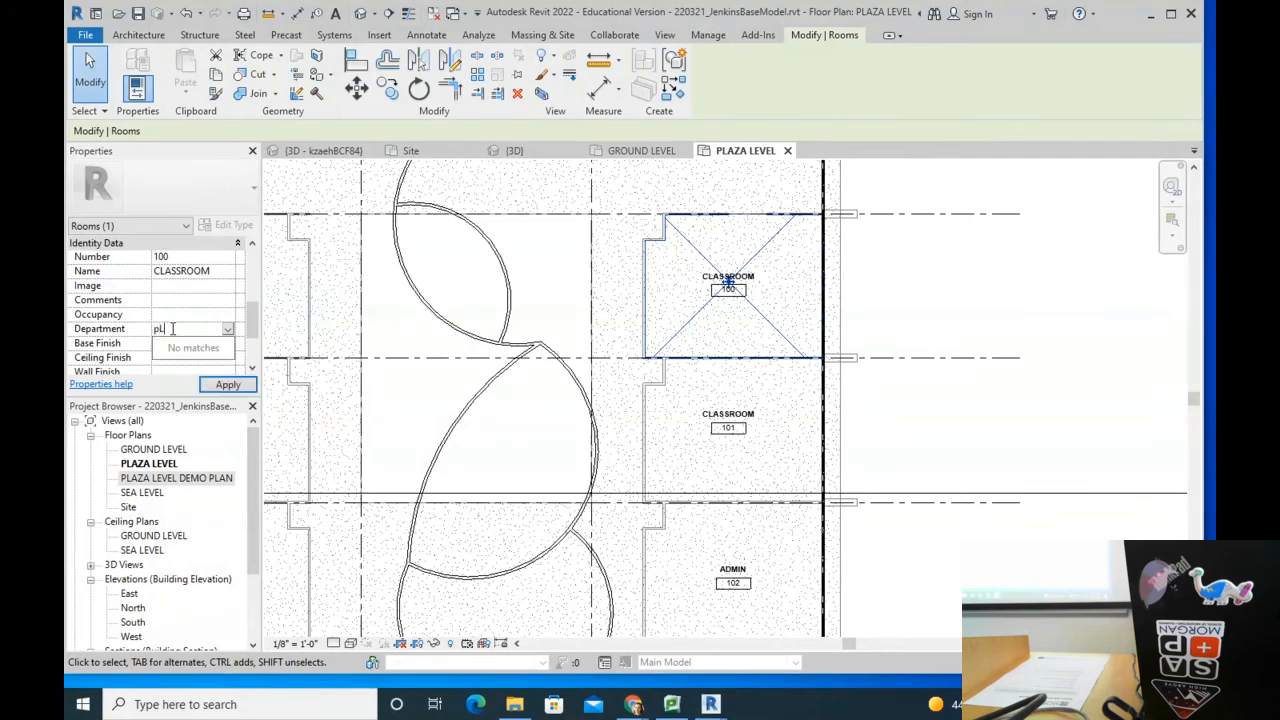
{"action": "key", "text": "BackSpace"}
{"action": "type", "text": "PALS"}
{"action": "left_click", "coordinate": [228, 384]}
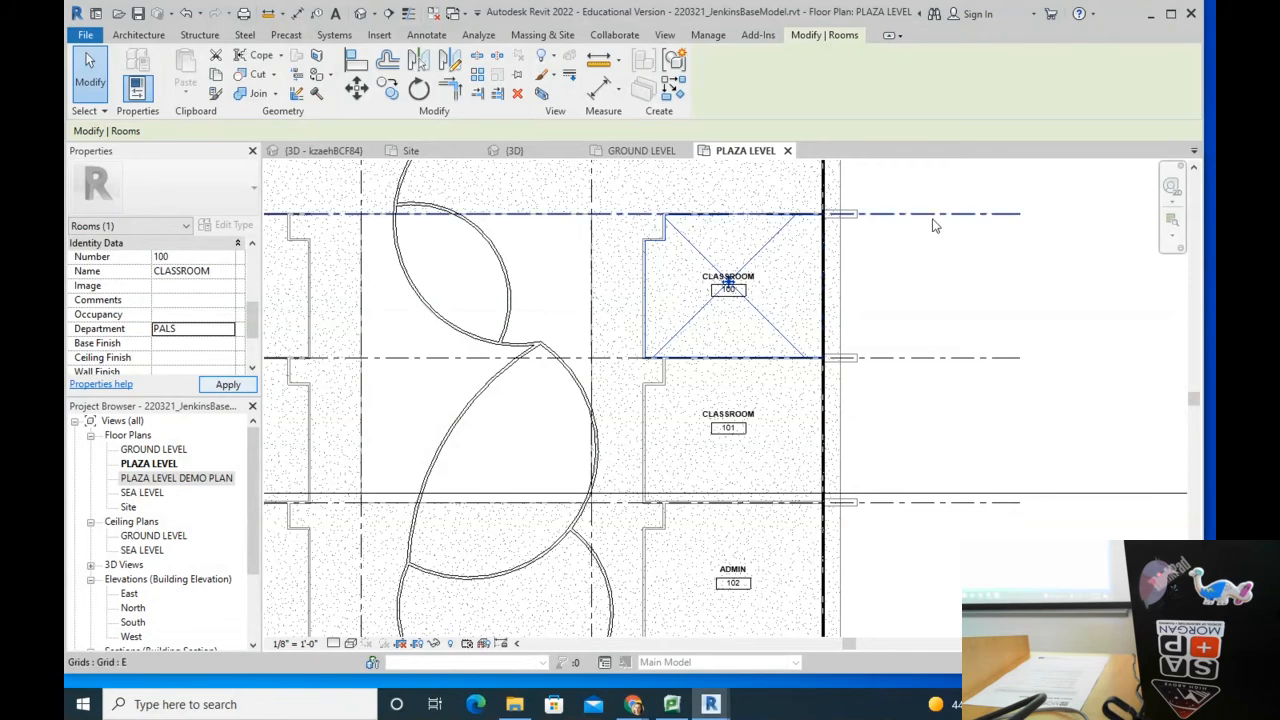
Step: Enter department OCA for CLASSROOM 101, ADMIN 102 and TRAINING ROOM 103, then recheck CLASSROOM 100
{"action": "left_click", "coordinate": [676, 470]}
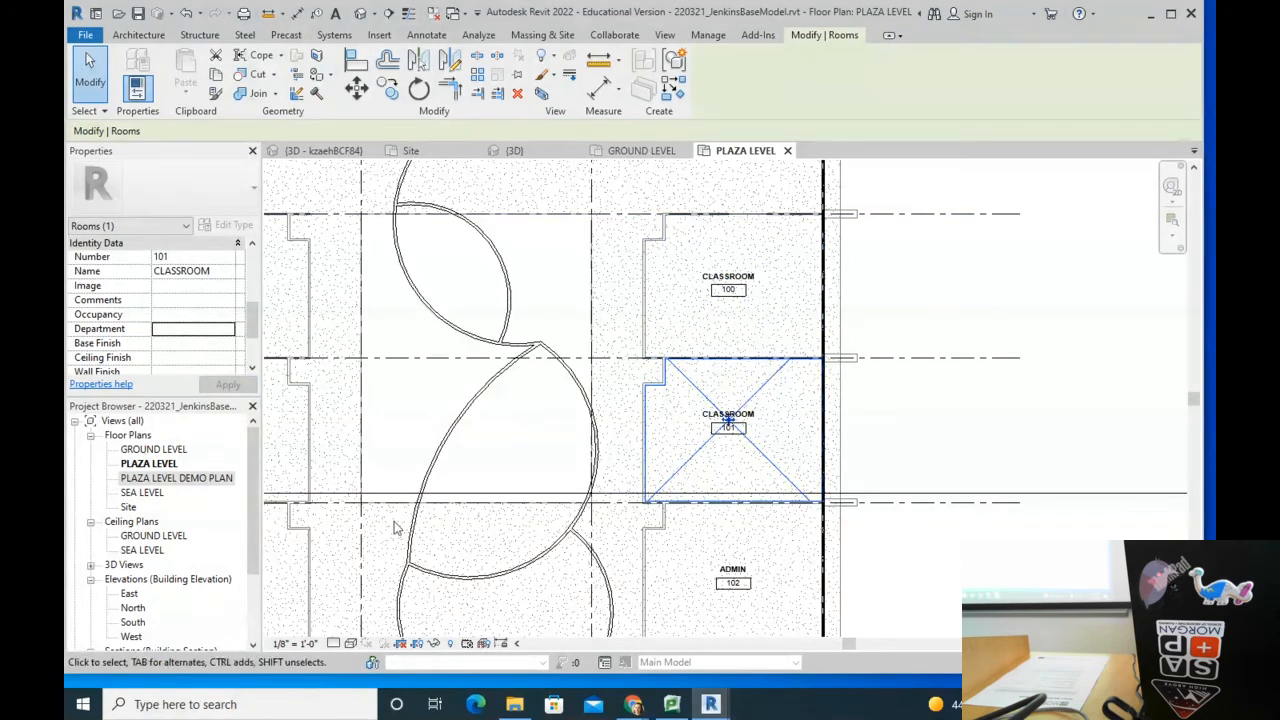
{"action": "left_click", "coordinate": [198, 329]}
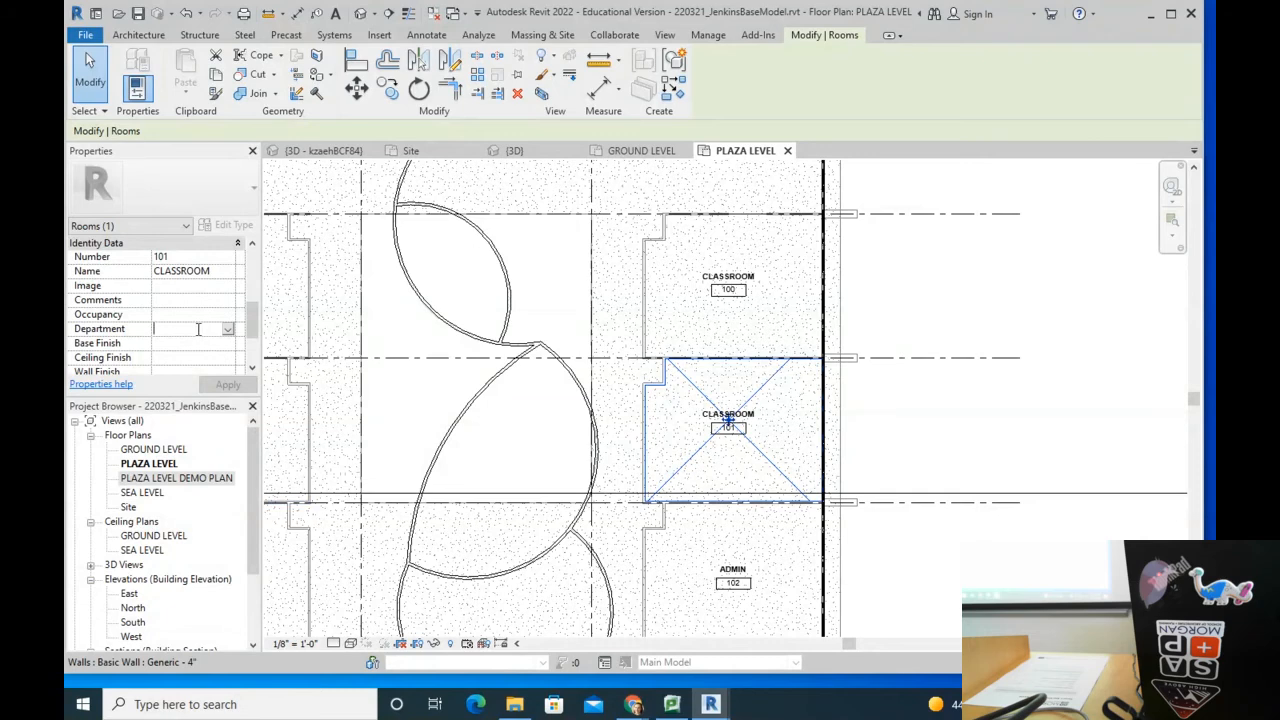
{"action": "type", "text": "O"}
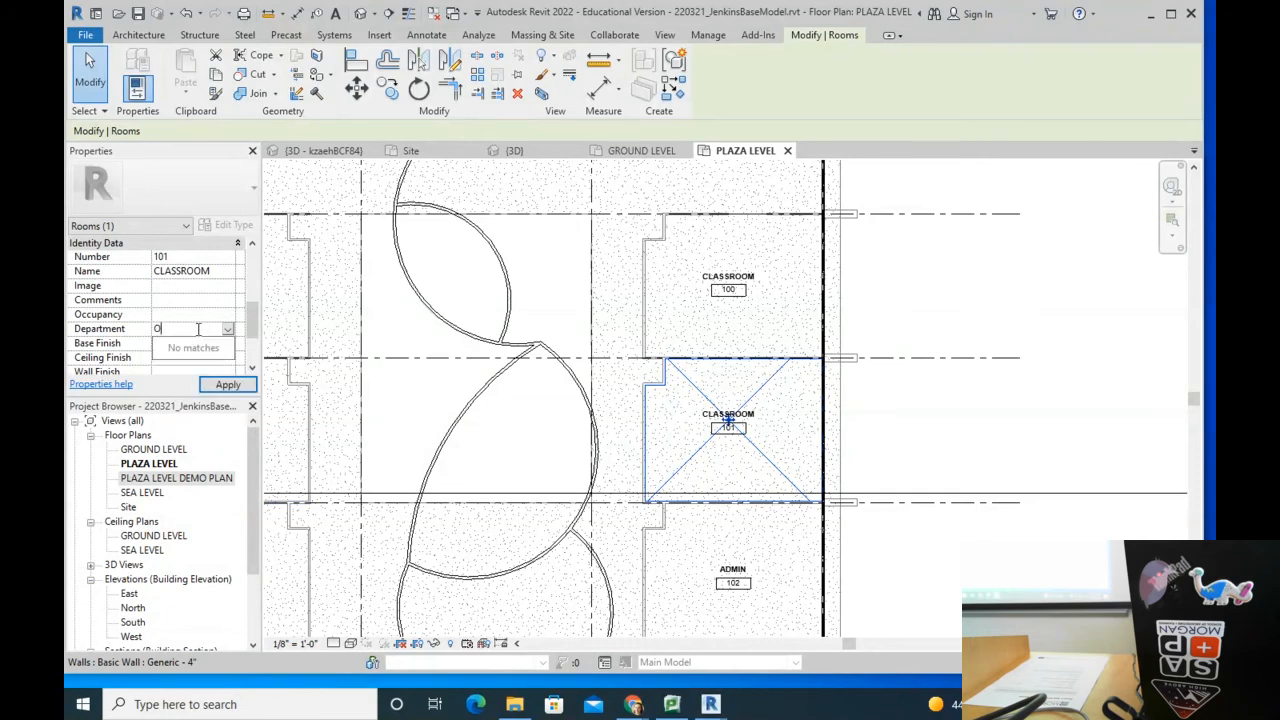
{"action": "type", "text": "FCA"}
{"action": "middle_click_drag", "start_coordinate": [687, 578], "coordinate": [714, 405]}
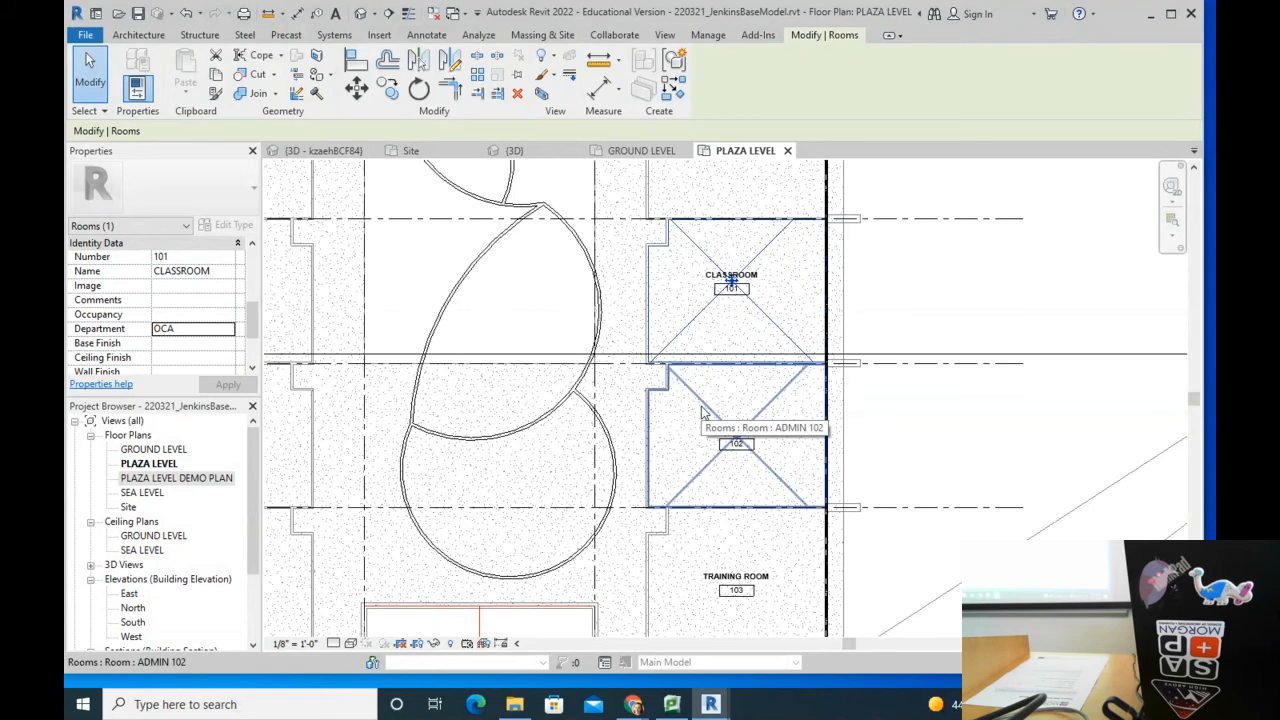
{"action": "left_click", "coordinate": [702, 408]}
{"action": "left_click", "coordinate": [176, 329]}
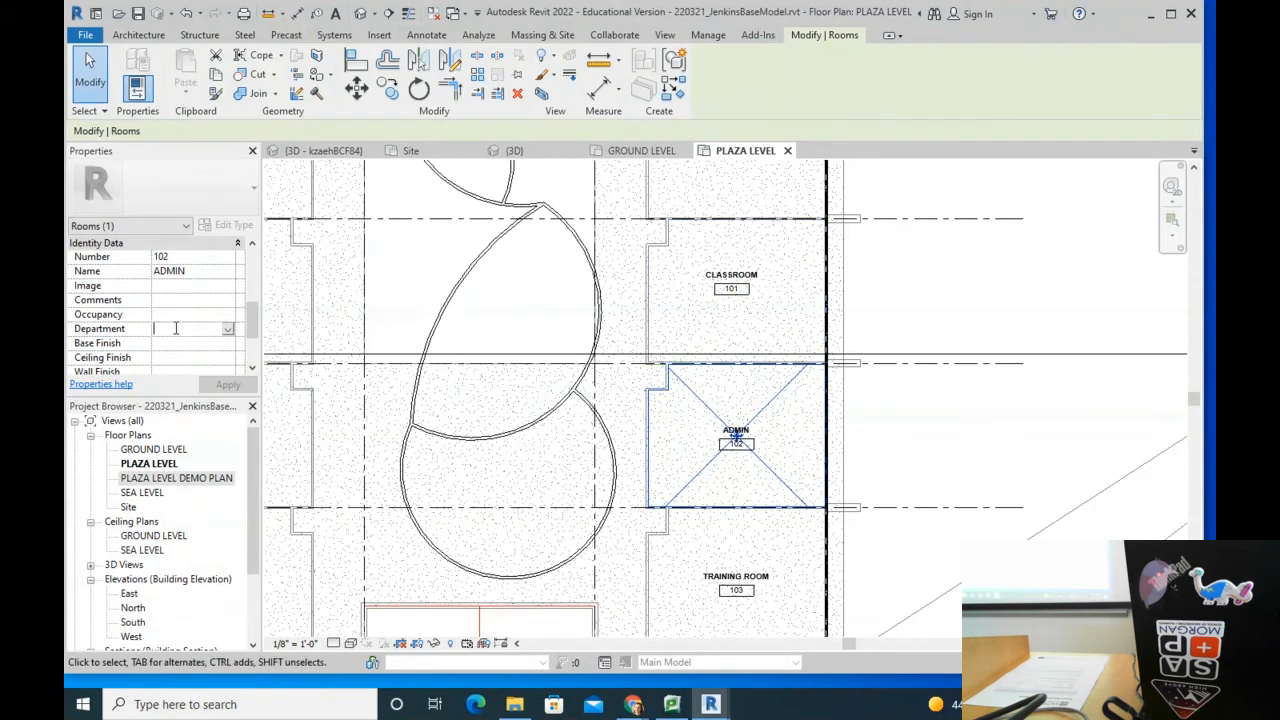
{"action": "type", "text": "OCA"}
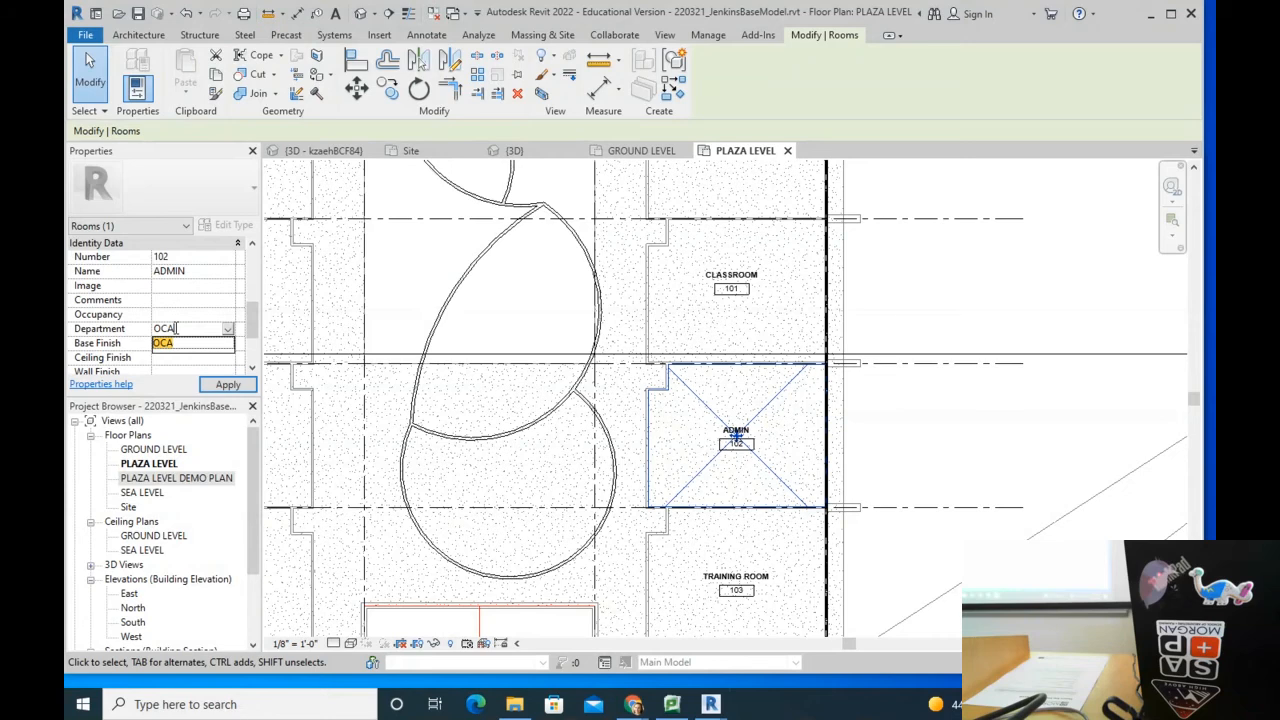
{"action": "left_click", "coordinate": [695, 545]}
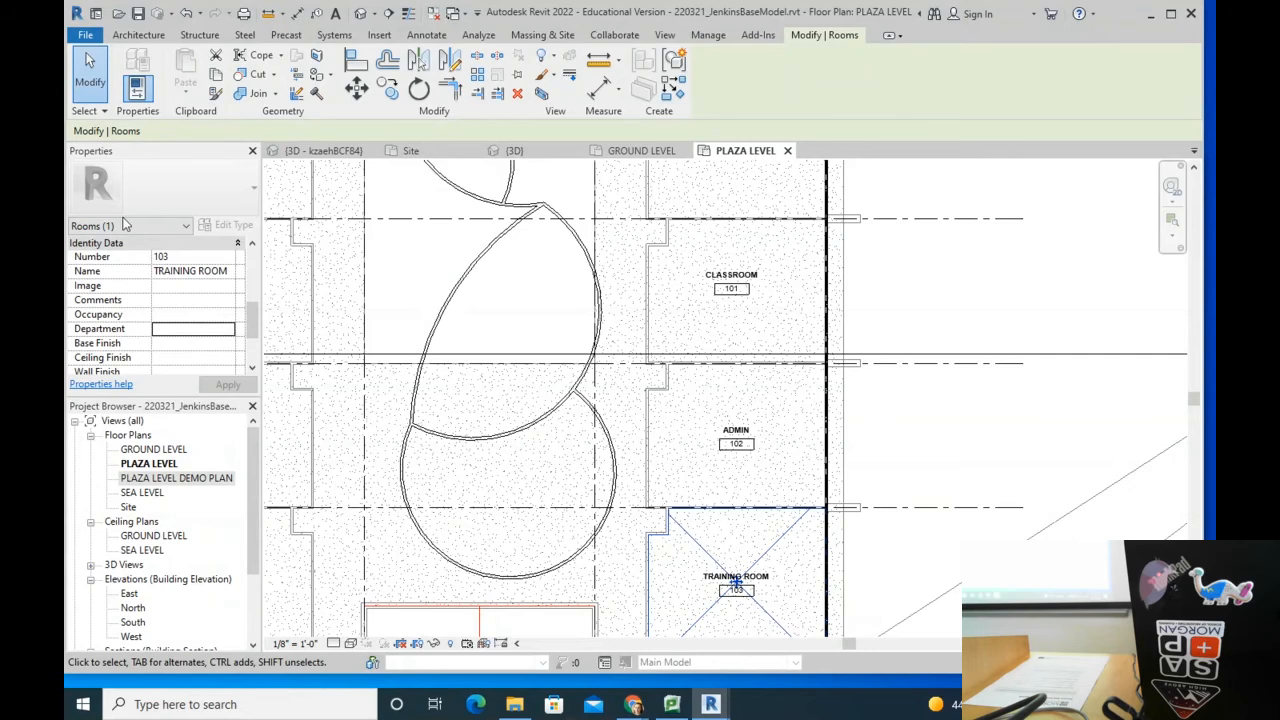
{"action": "left_click", "coordinate": [168, 329]}
{"action": "type", "text": "OCA"}
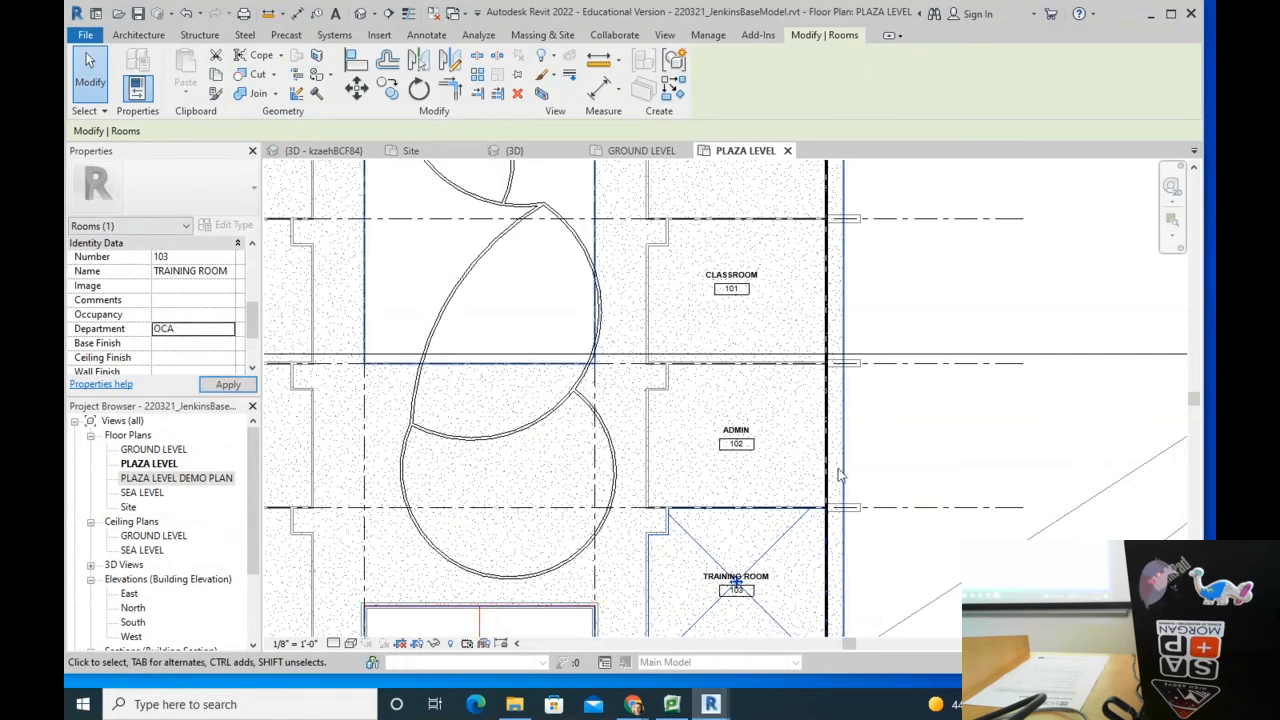
{"action": "left_click", "coordinate": [895, 438]}
{"action": "middle_click_drag", "start_coordinate": [724, 251], "coordinate": [685, 385]}
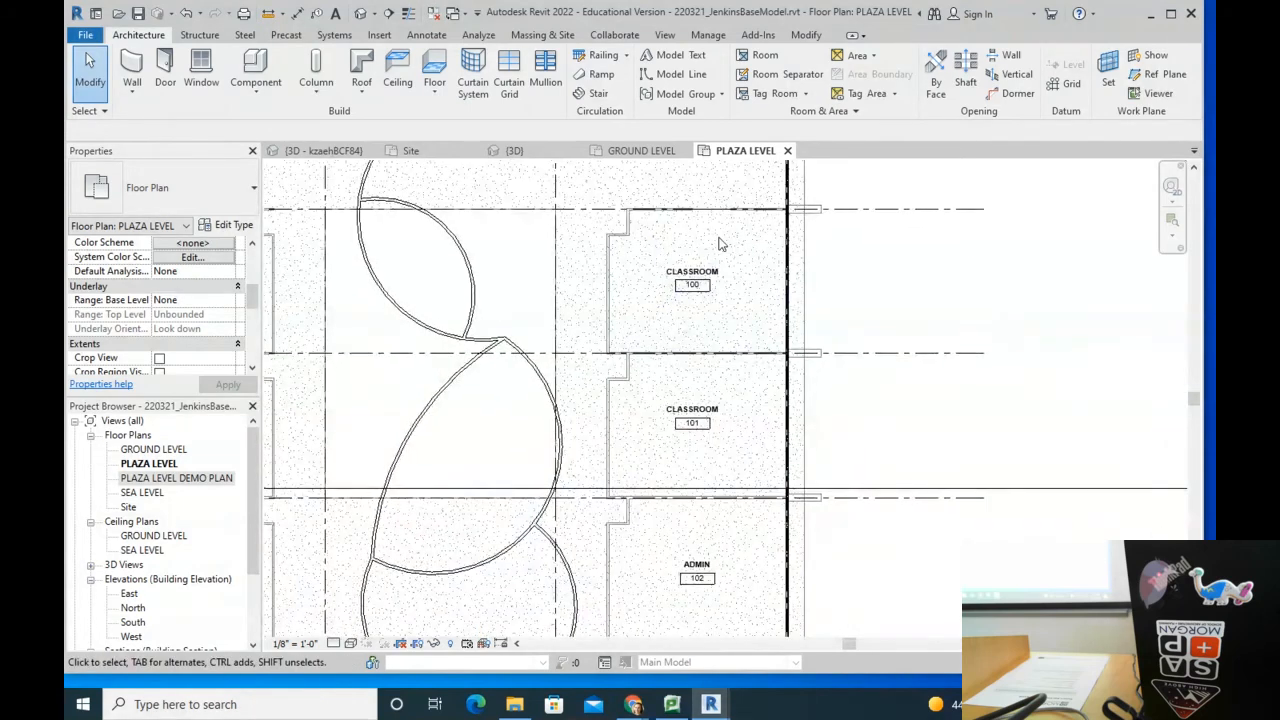
{"action": "left_click", "coordinate": [610, 250]}
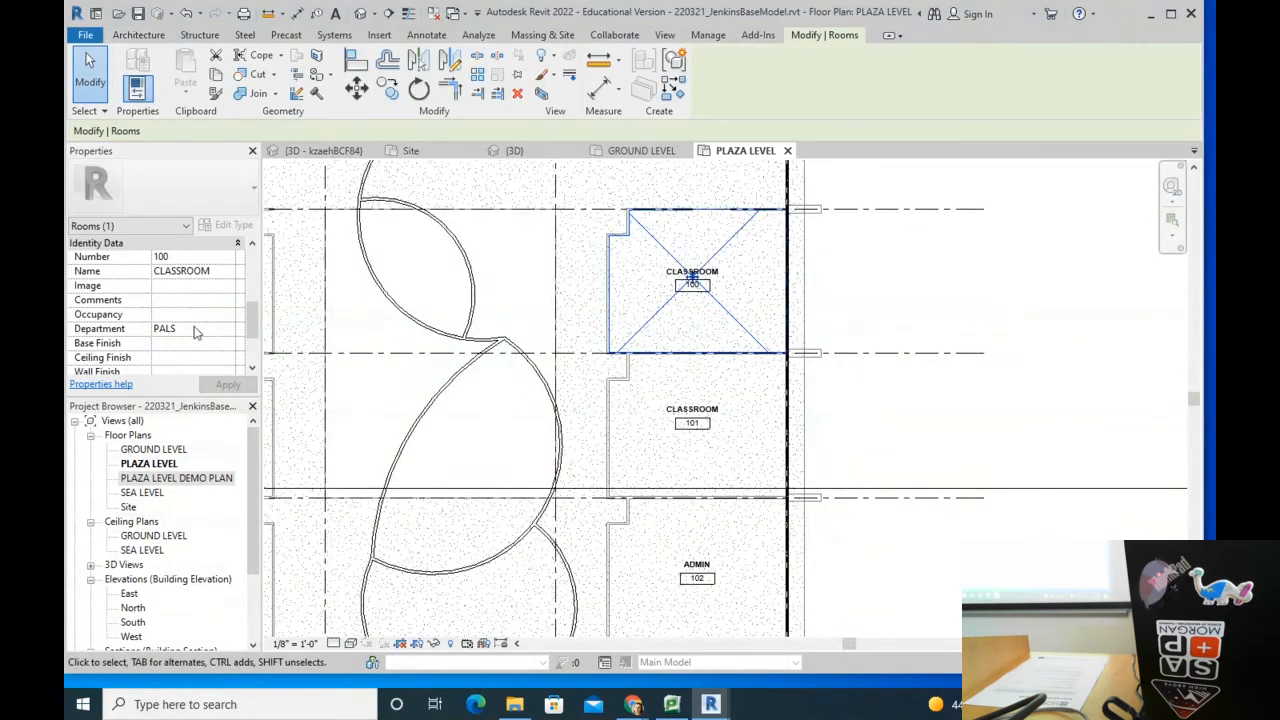
Step: Replace CLASSROOM 101's JUBILEE Department entry with OCA in Properties
{"action": "left_click", "coordinate": [653, 394]}
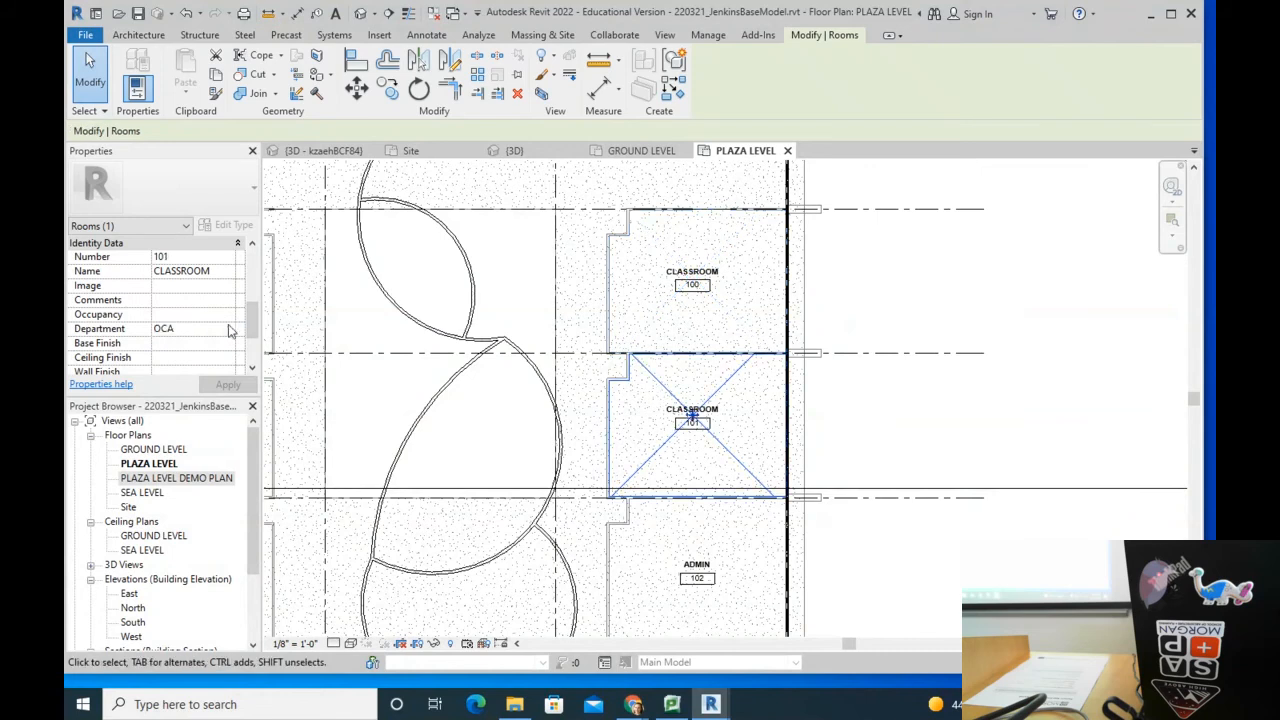
{"action": "left_click_drag", "start_coordinate": [251, 322], "coordinate": [262, 355]}
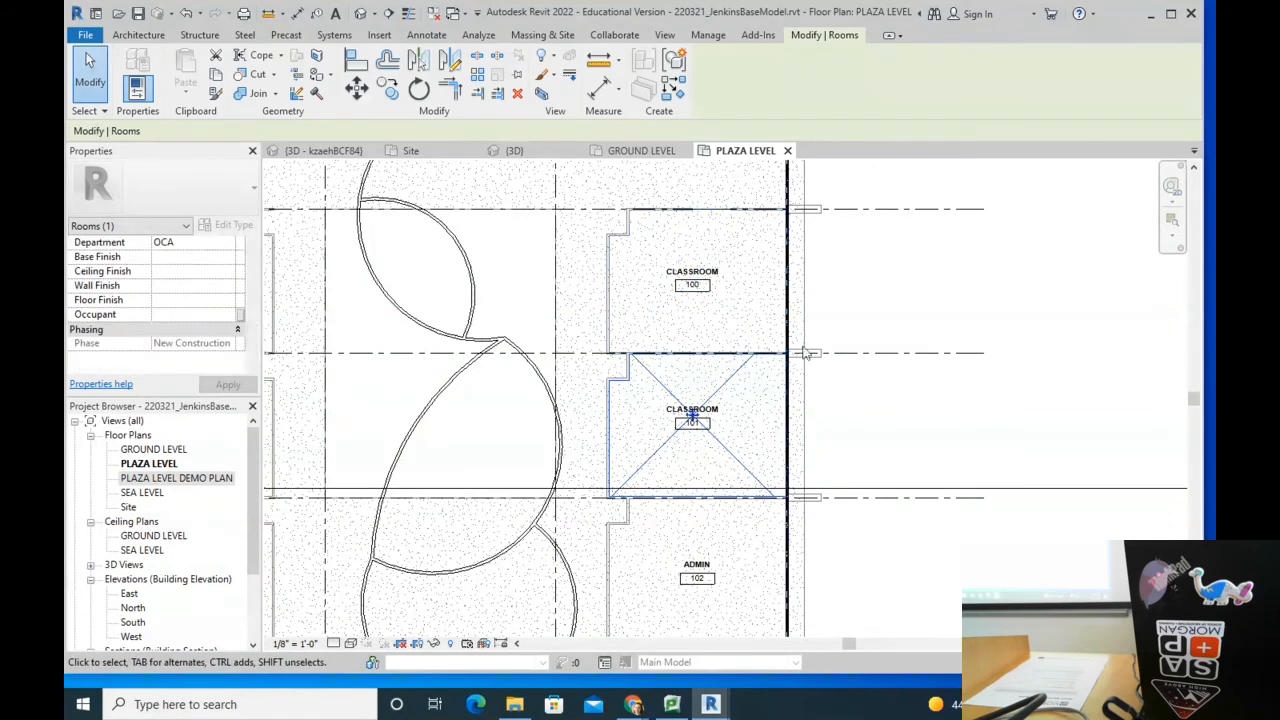
{"action": "left_click", "coordinate": [219, 248]}
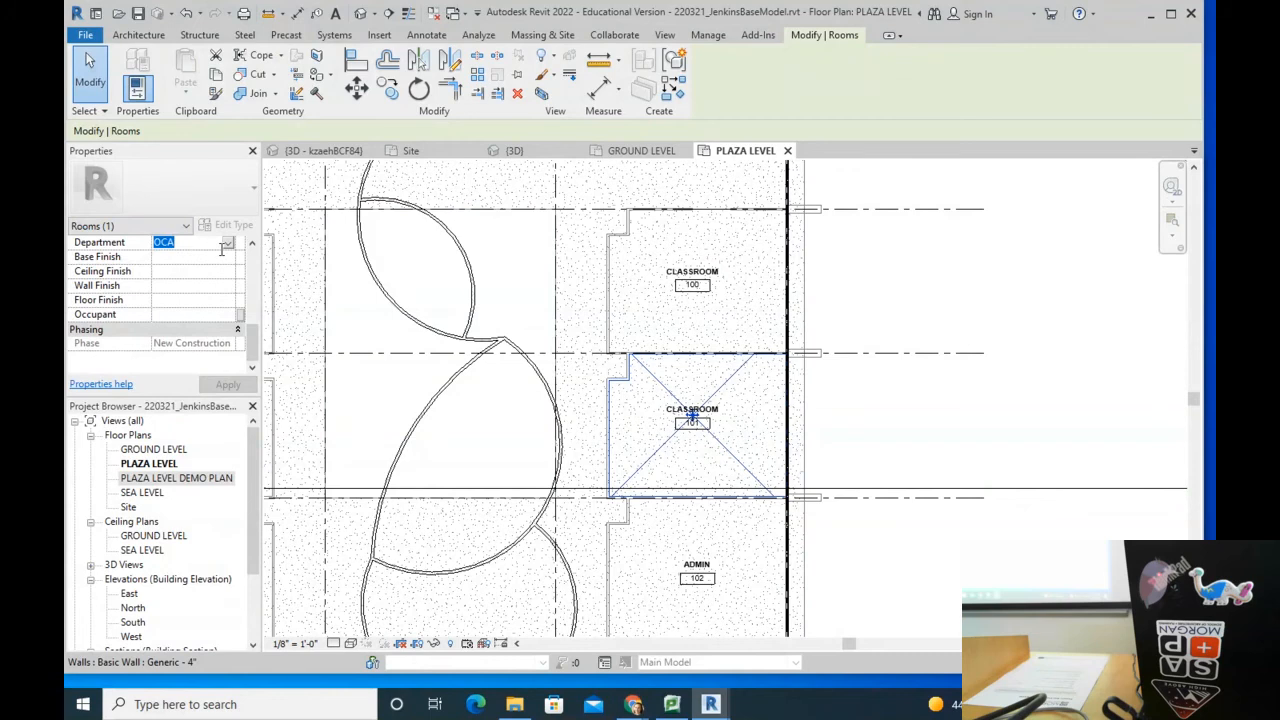
{"action": "type", "text": "JUBILEE"}
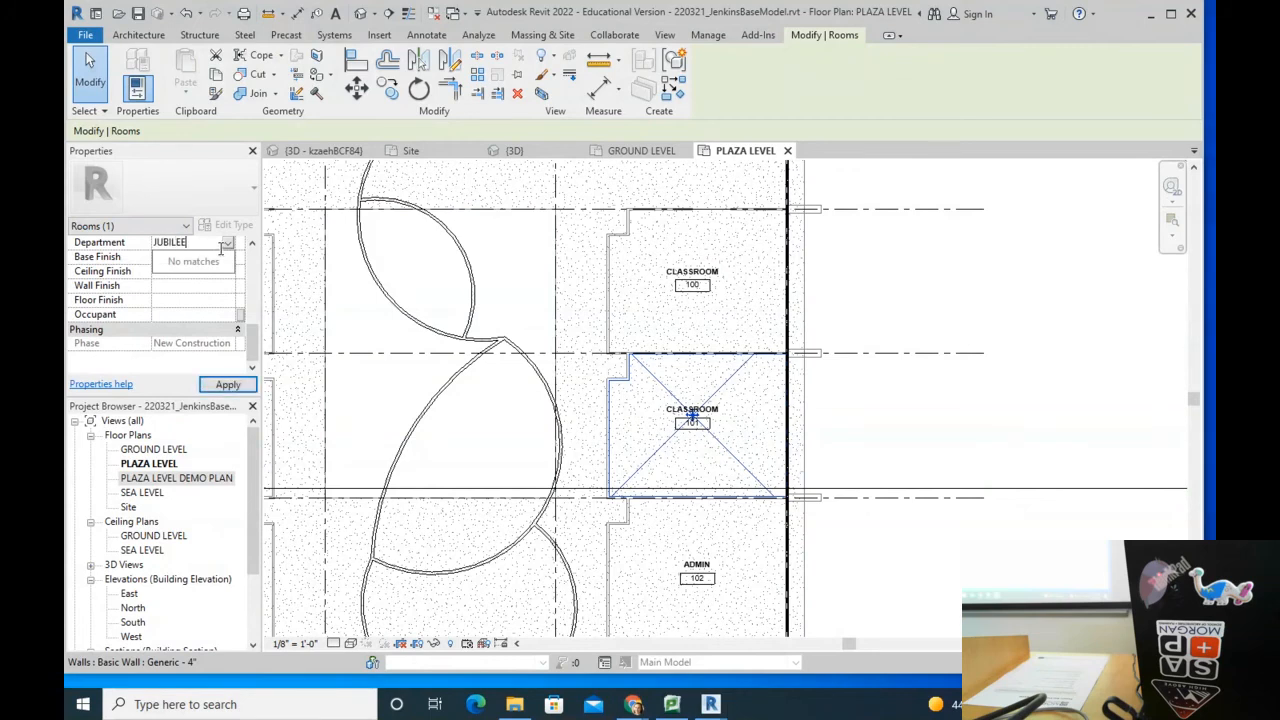
{"action": "left_click", "coordinate": [942, 300]}
{"action": "left_click", "coordinate": [692, 415]}
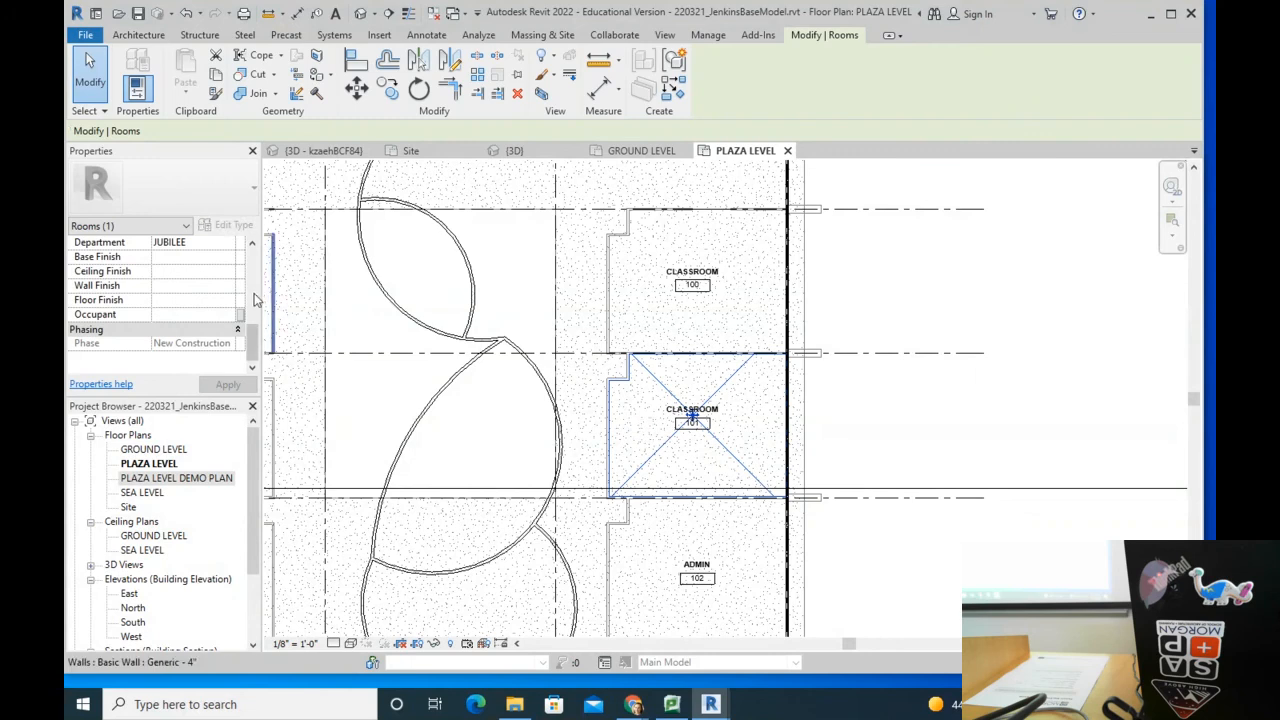
{"action": "mouse_move", "coordinate": [258, 338]}
{"action": "left_mouse_down"}
{"action": "mouse_move", "coordinate": [267, 314]}
{"action": "mouse_move", "coordinate": [250, 325]}
{"action": "left_mouse_up"}
{"action": "left_click", "coordinate": [198, 328]}
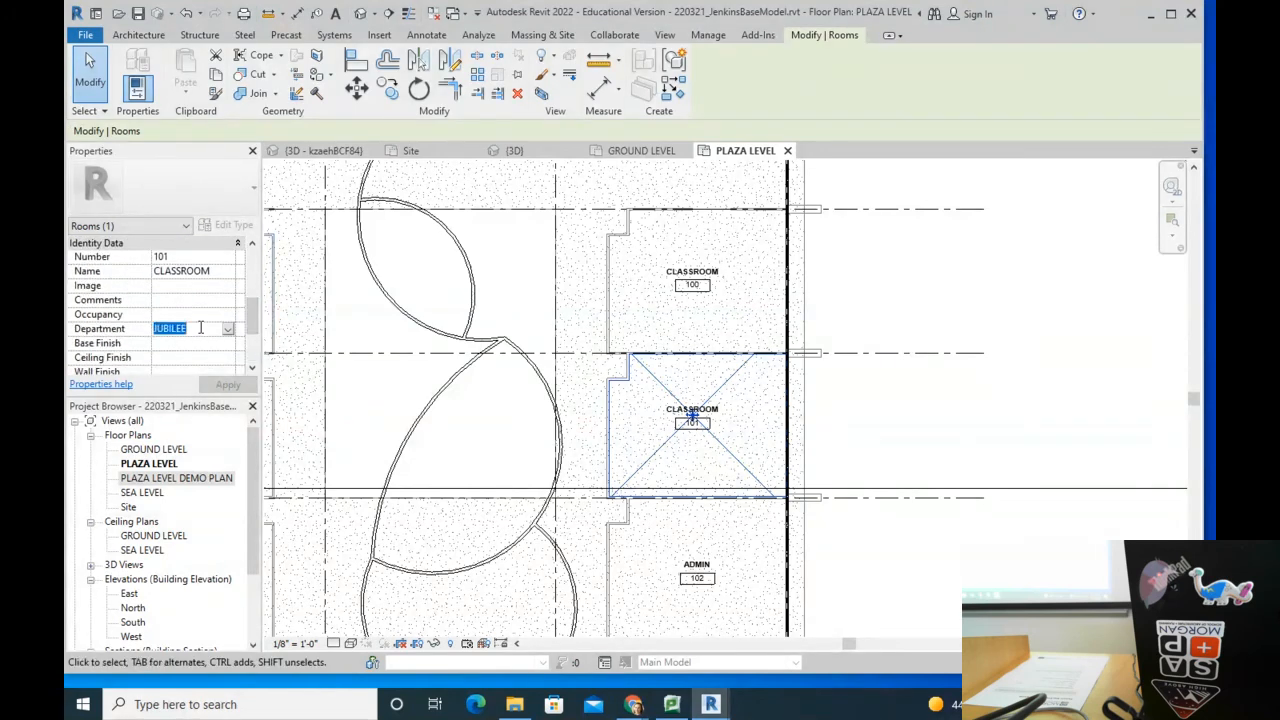
{"action": "type", "text": "OCA"}
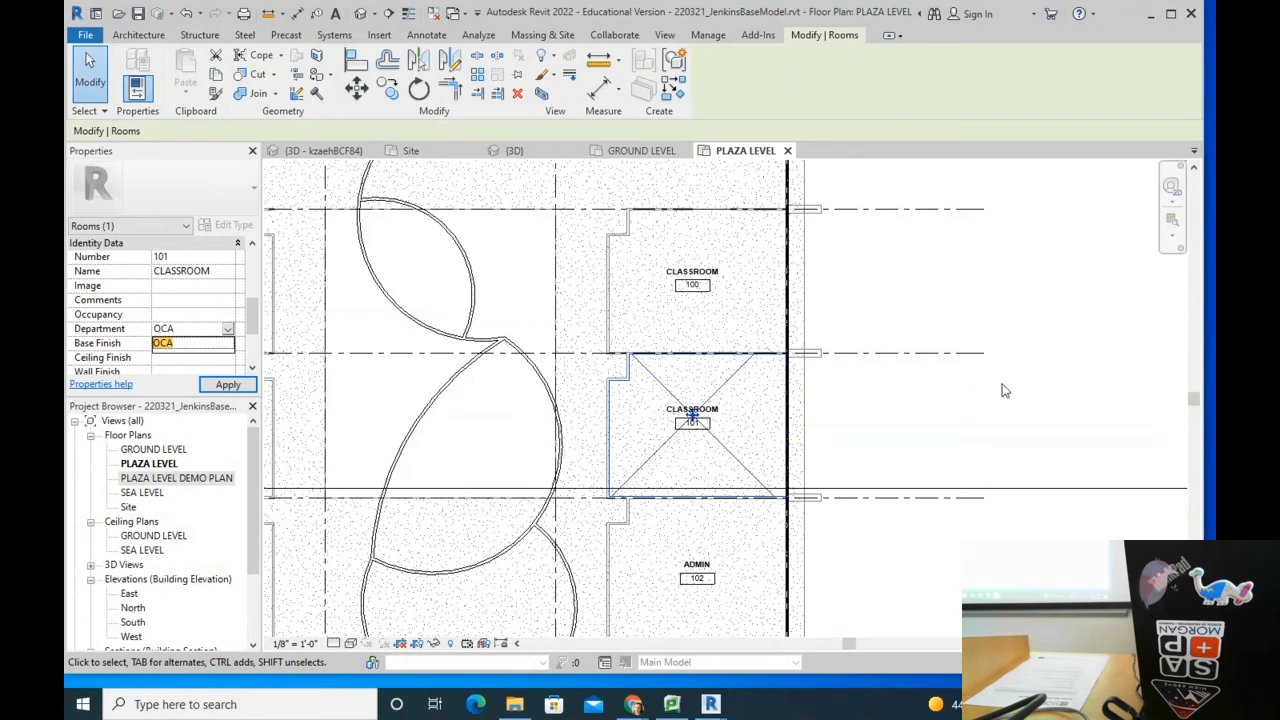
{"action": "key", "text": "Return"}
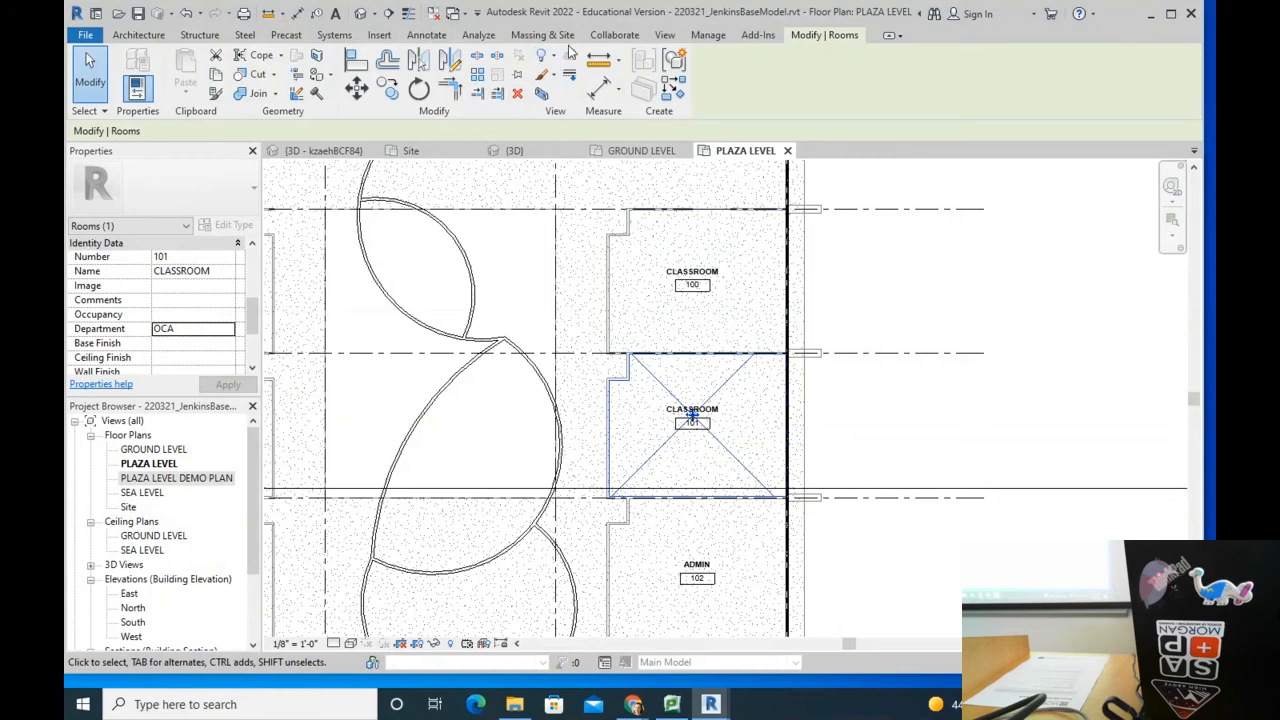
{"action": "left_click", "coordinate": [138, 34]}
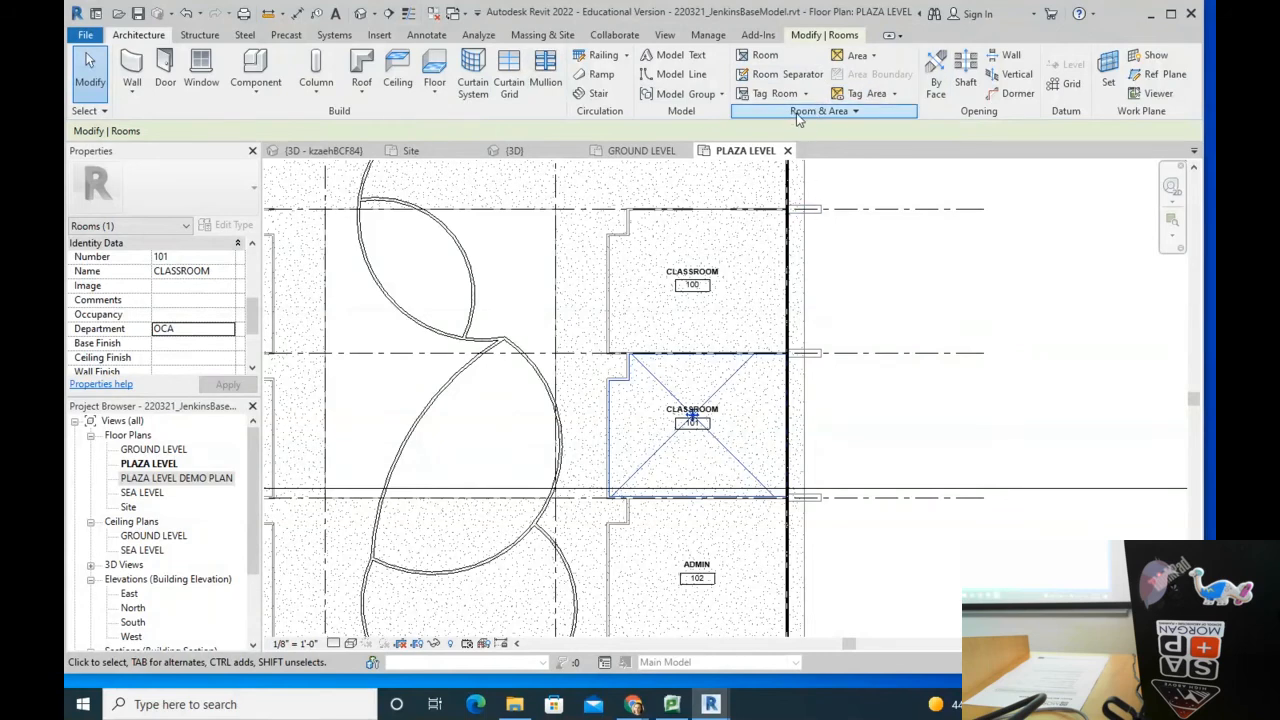
Step: Open Color Schemes, skip the save reminder, and show the Rooms Department scheme listing OCA and PALS
{"action": "left_click", "coordinate": [855, 112]}
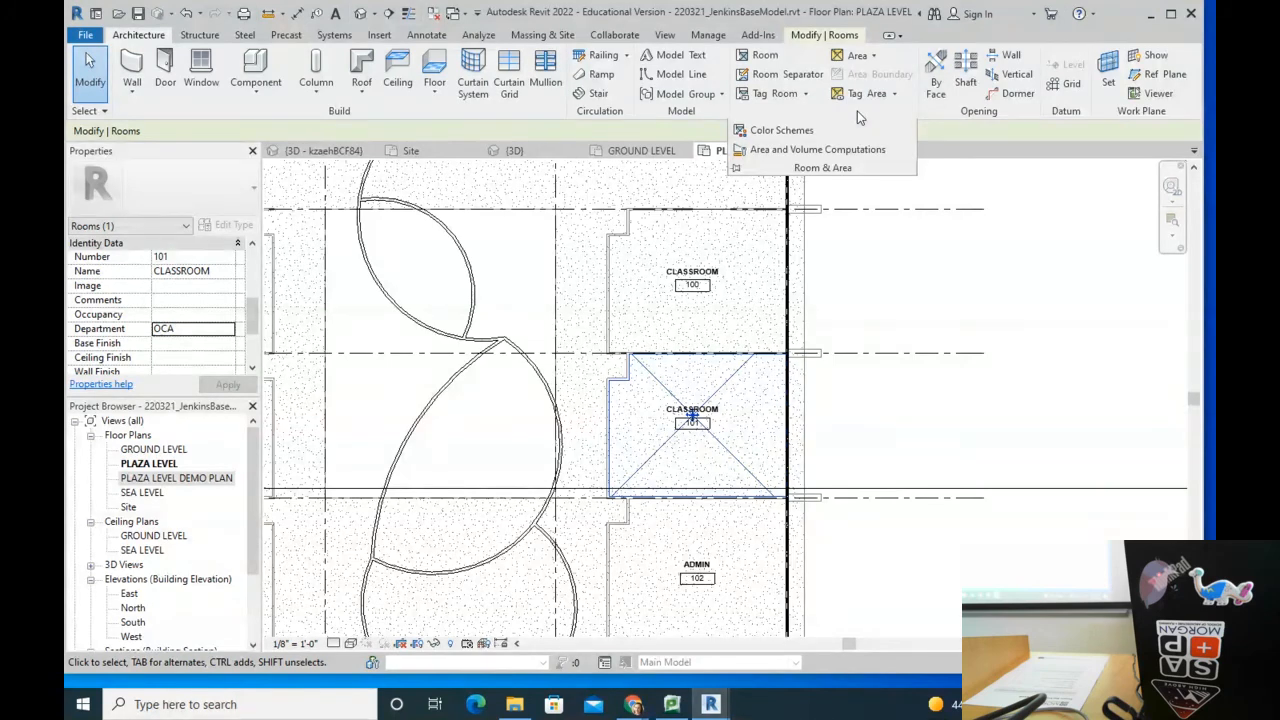
{"action": "left_click", "coordinate": [766, 133]}
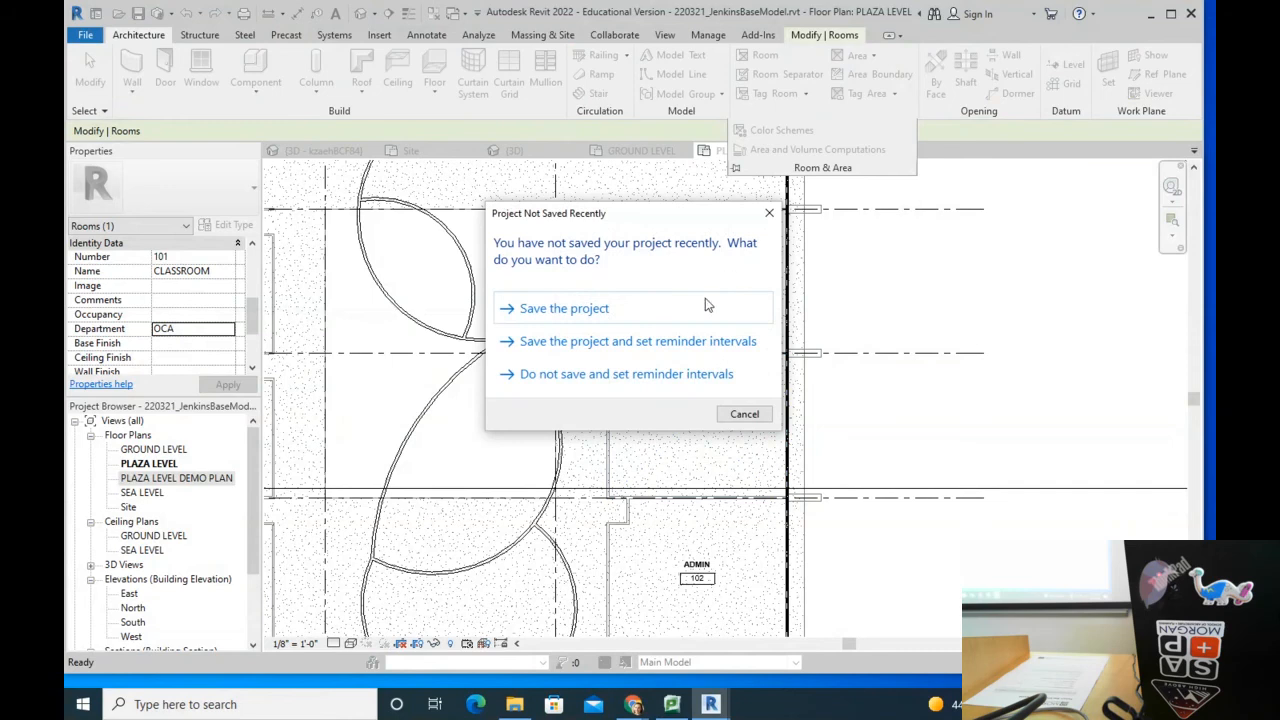
{"action": "left_click", "coordinate": [743, 414]}
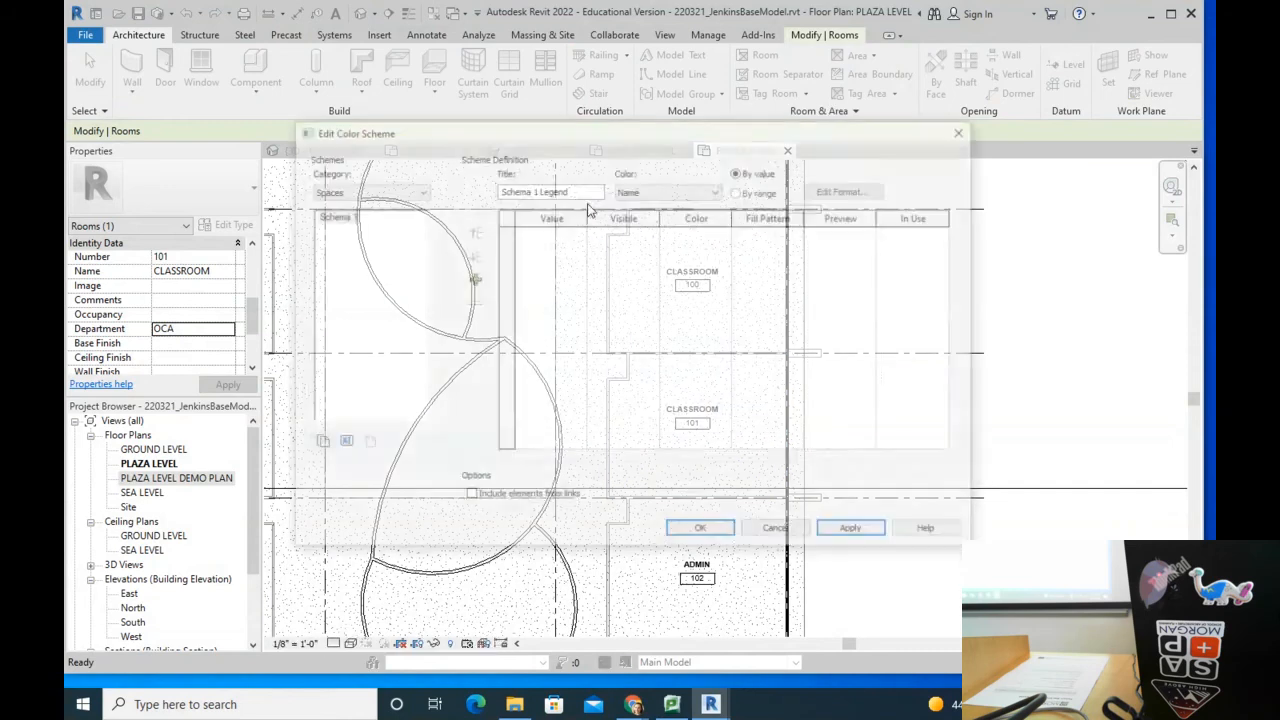
{"action": "left_click", "coordinate": [358, 192]}
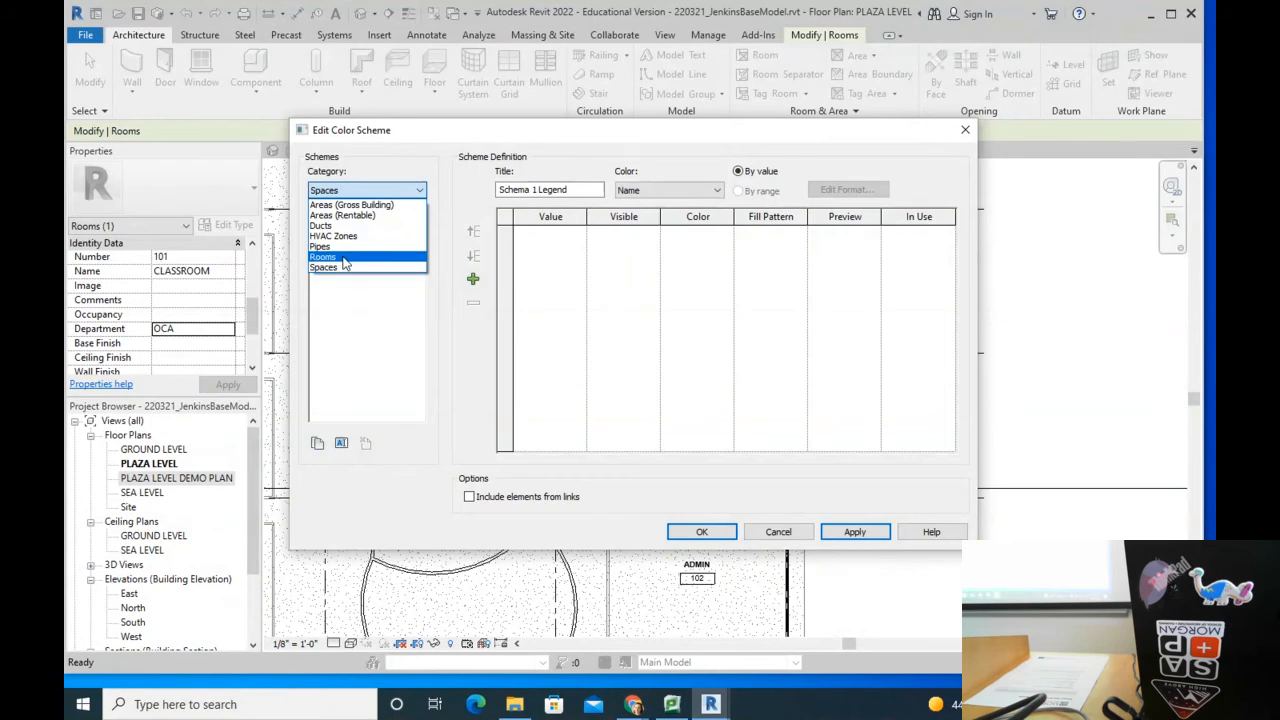
{"action": "left_click", "coordinate": [343, 259]}
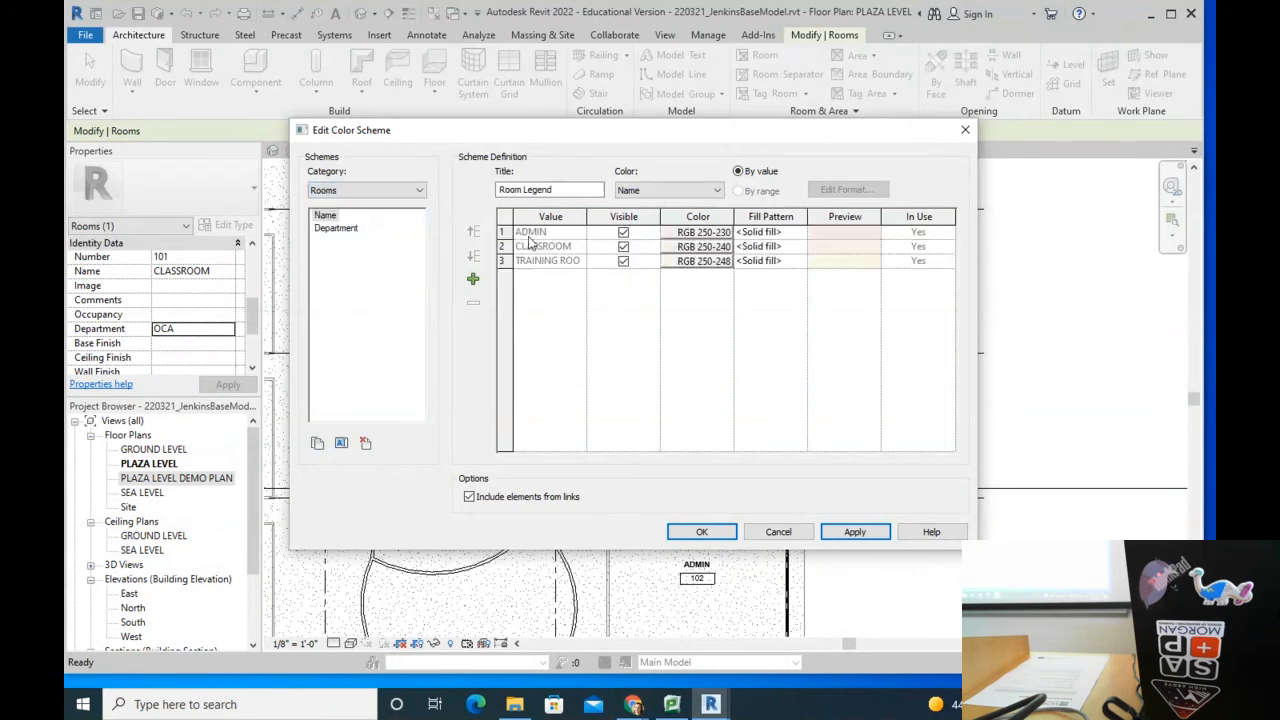
{"action": "left_click", "coordinate": [385, 191]}
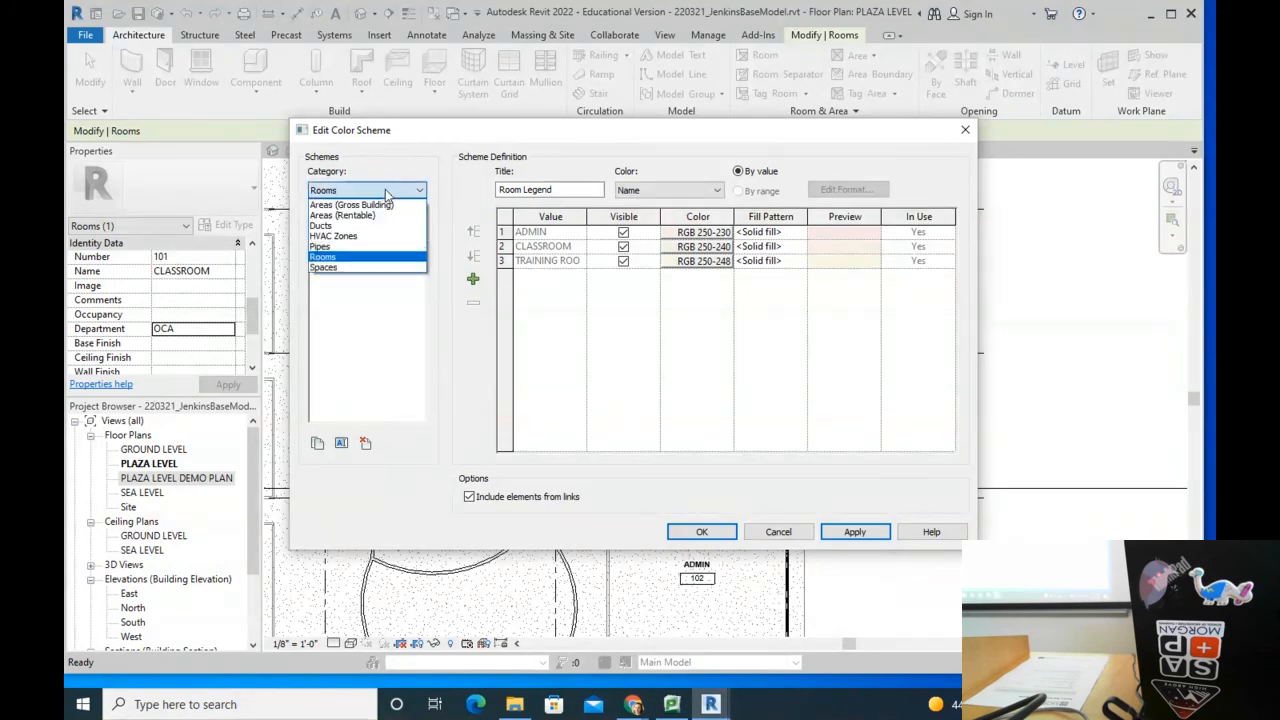
{"action": "left_click", "coordinate": [340, 257]}
{"action": "left_click", "coordinate": [336, 228]}
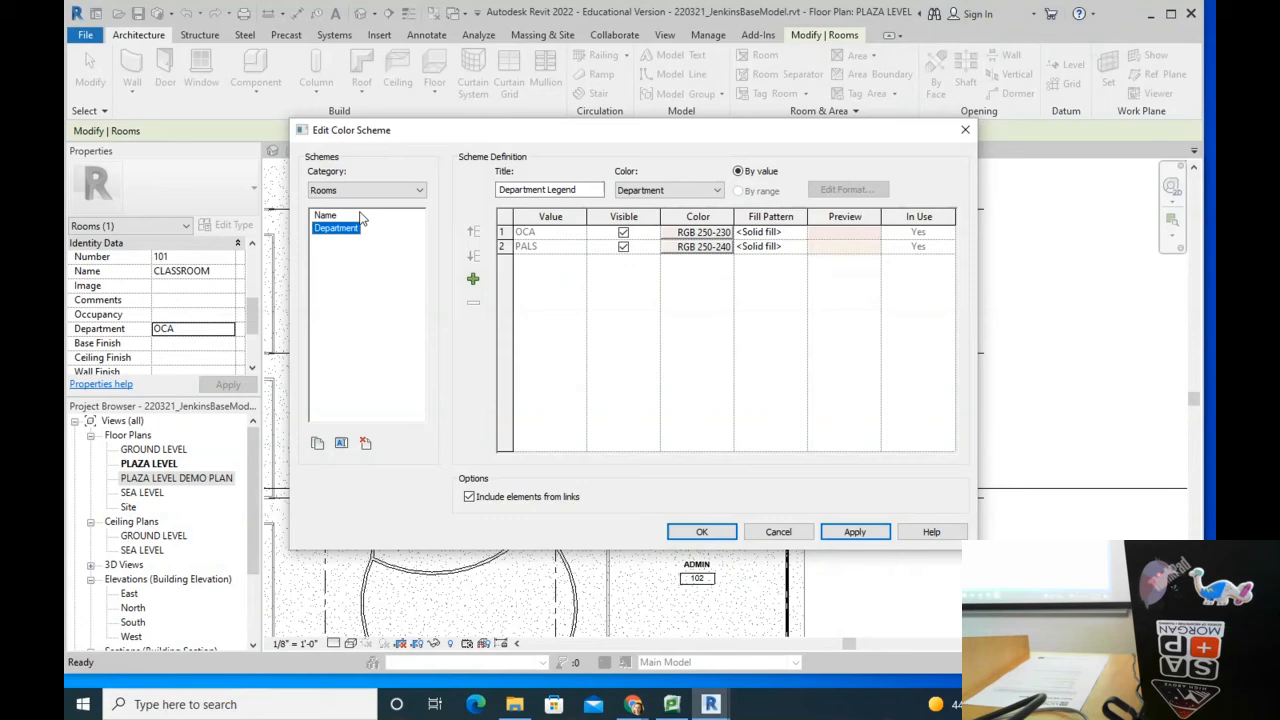
{"action": "left_click", "coordinate": [327, 216]}
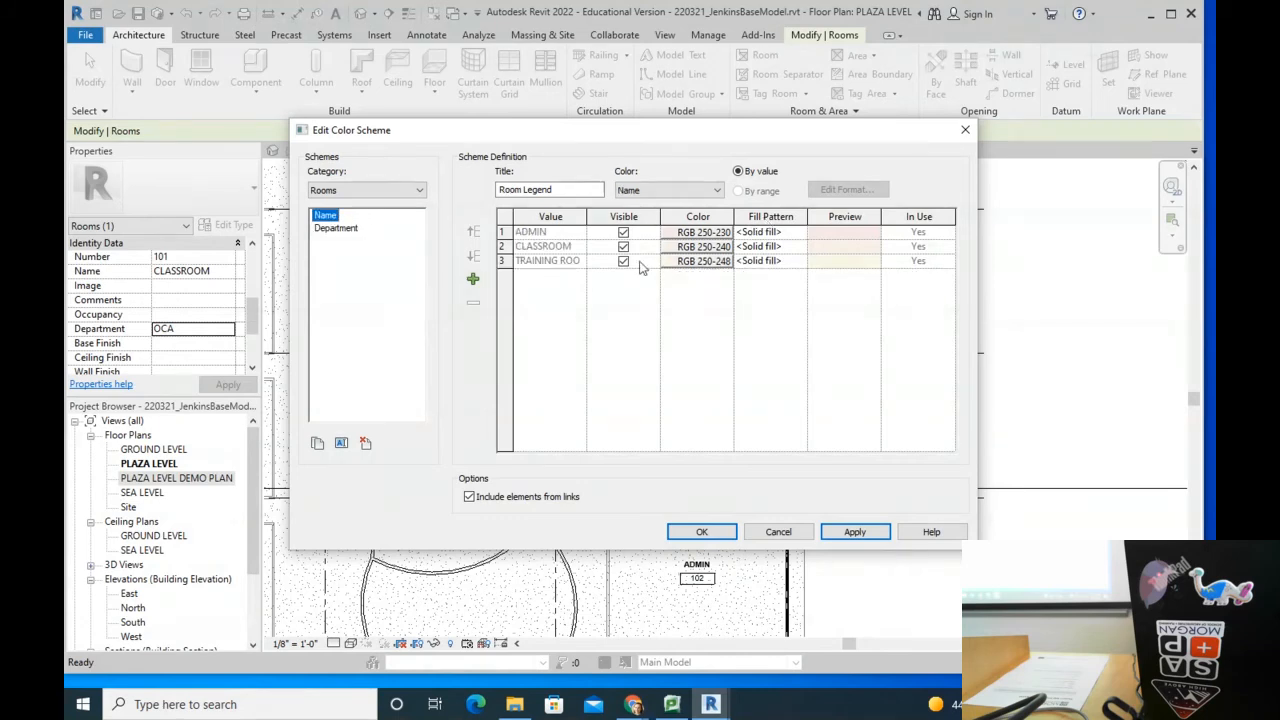
{"action": "left_click", "coordinate": [335, 229]}
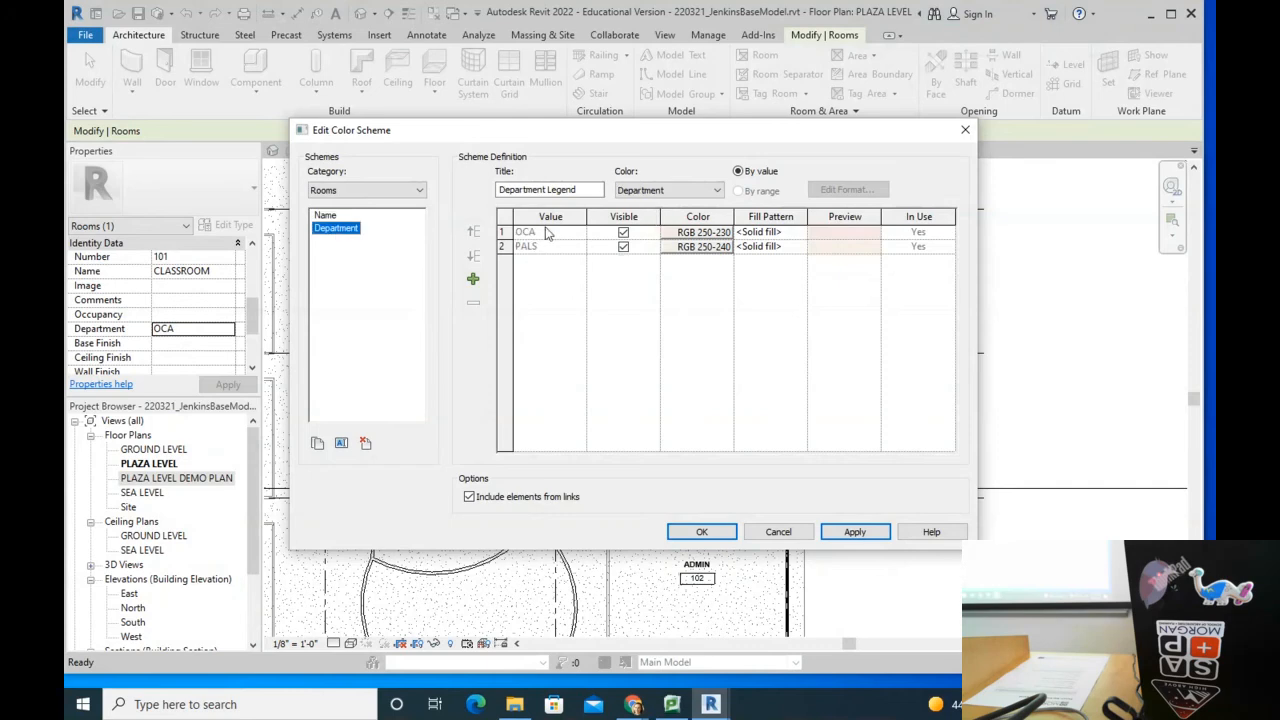
Step: Colour OCA hot pink and PALS yellow in the Department legend
{"action": "left_click", "coordinate": [686, 234]}
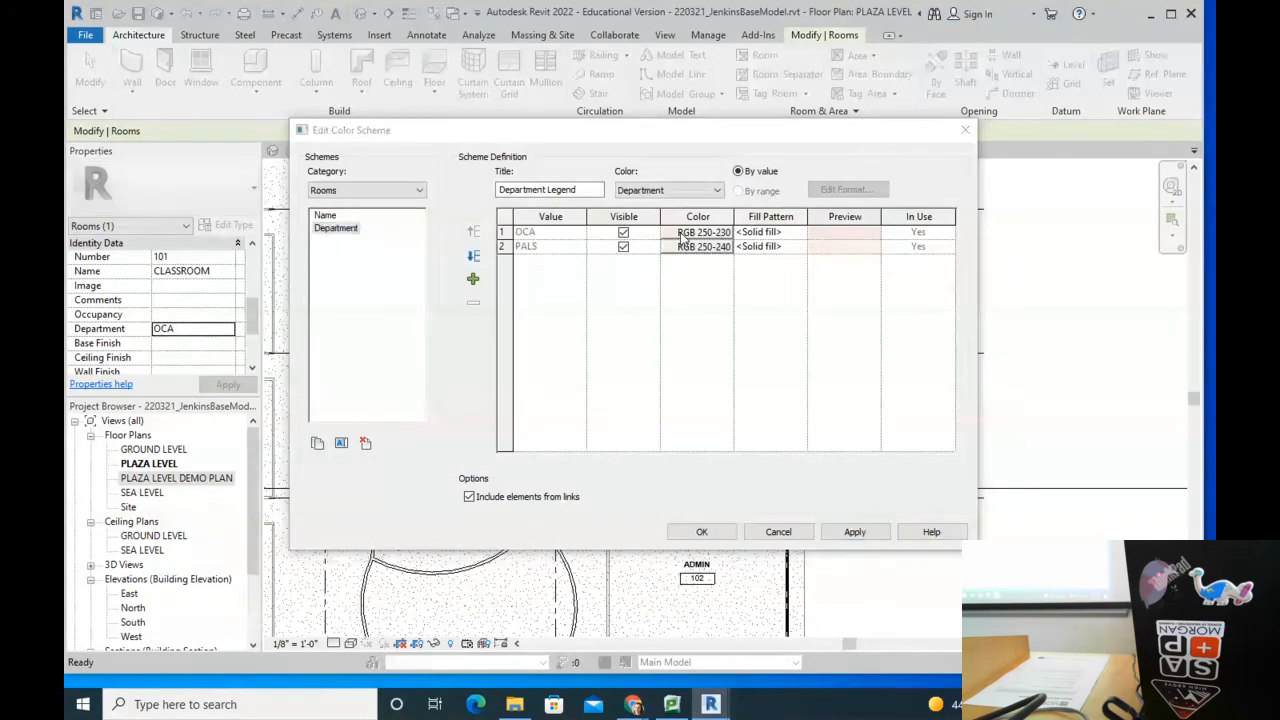
{"action": "left_click", "coordinate": [612, 260]}
{"action": "left_click", "coordinate": [698, 477]}
{"action": "left_click", "coordinate": [704, 250]}
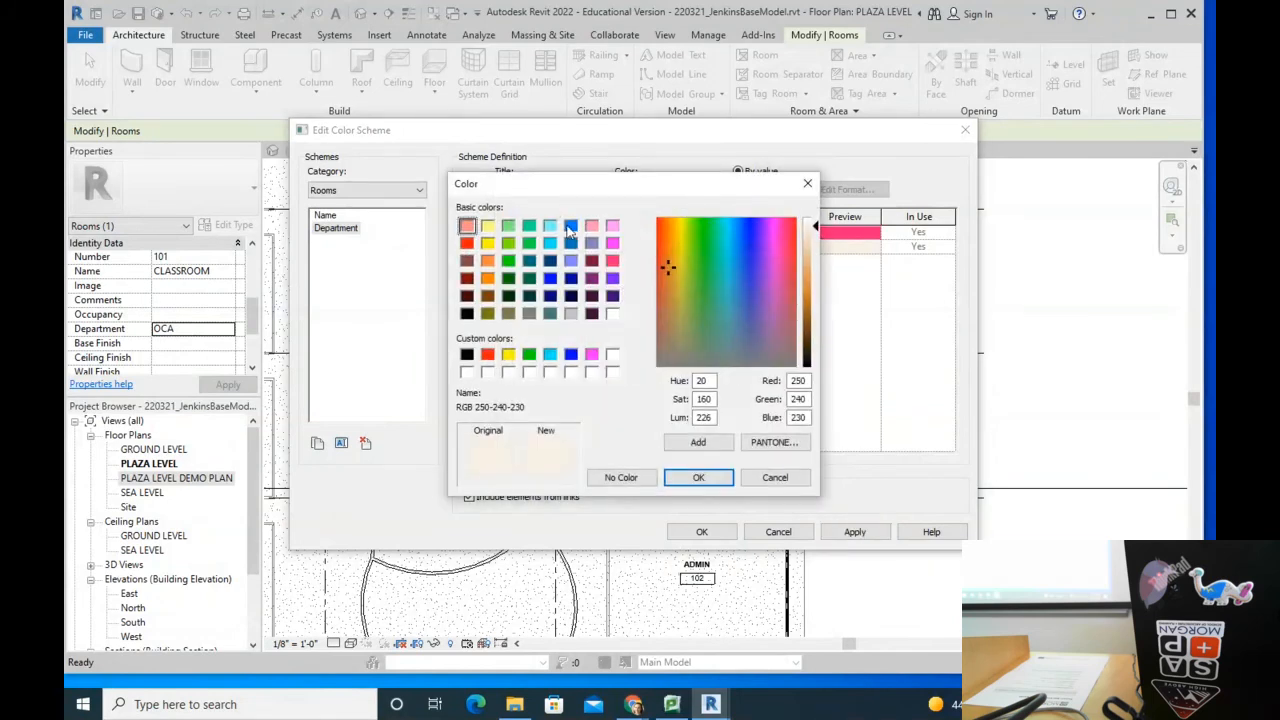
{"action": "left_click", "coordinate": [489, 226]}
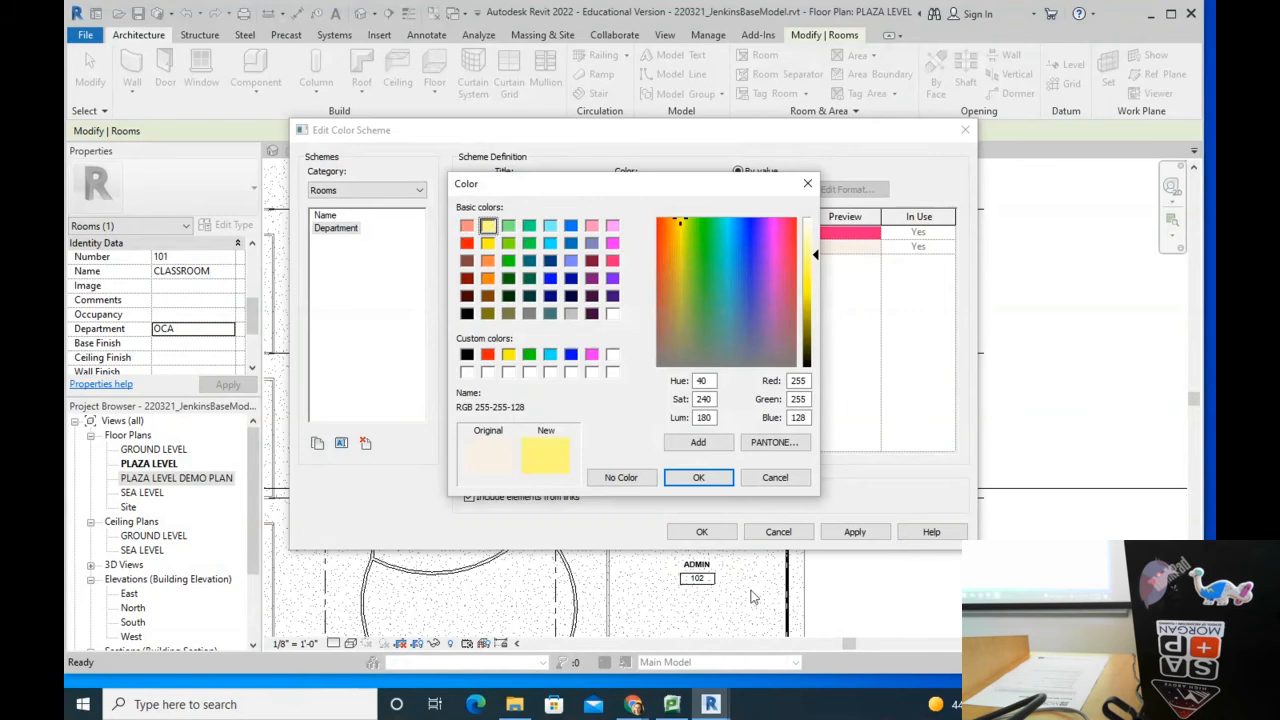
{"action": "left_click", "coordinate": [698, 477]}
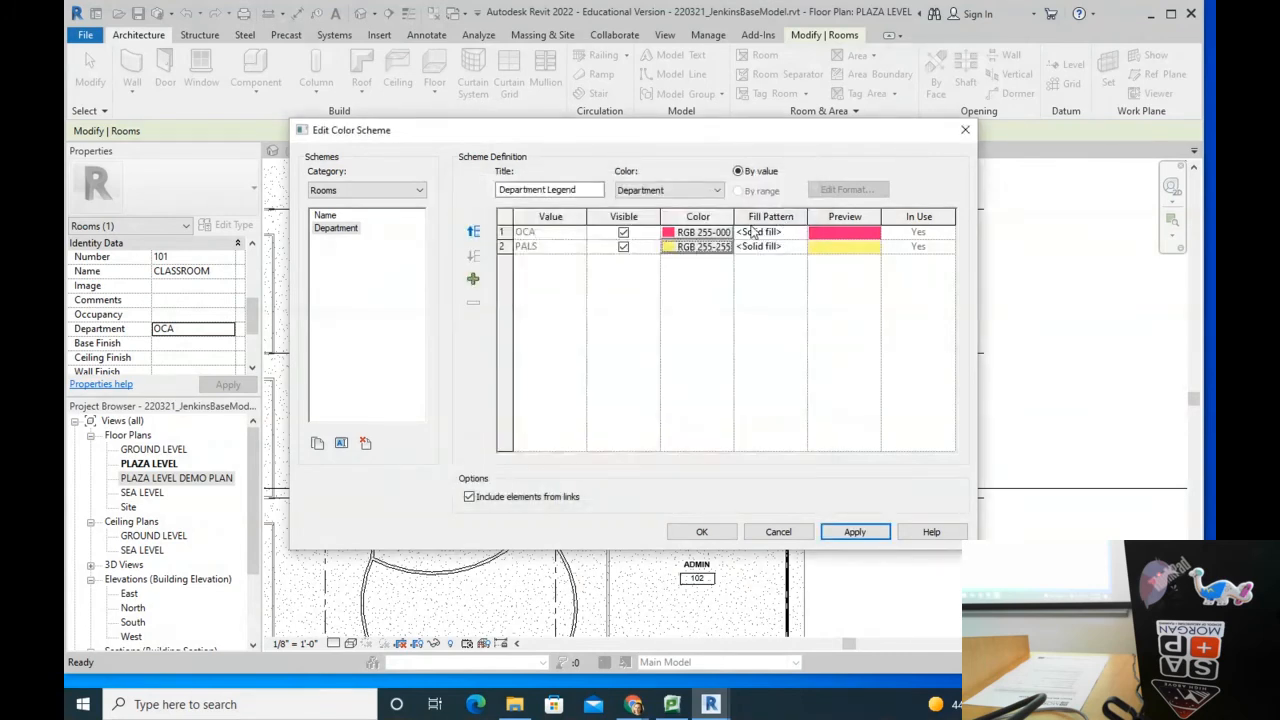
Step: Give OCA the Vertical-small fill pattern and apply and save the scheme
{"action": "left_click", "coordinate": [800, 232]}
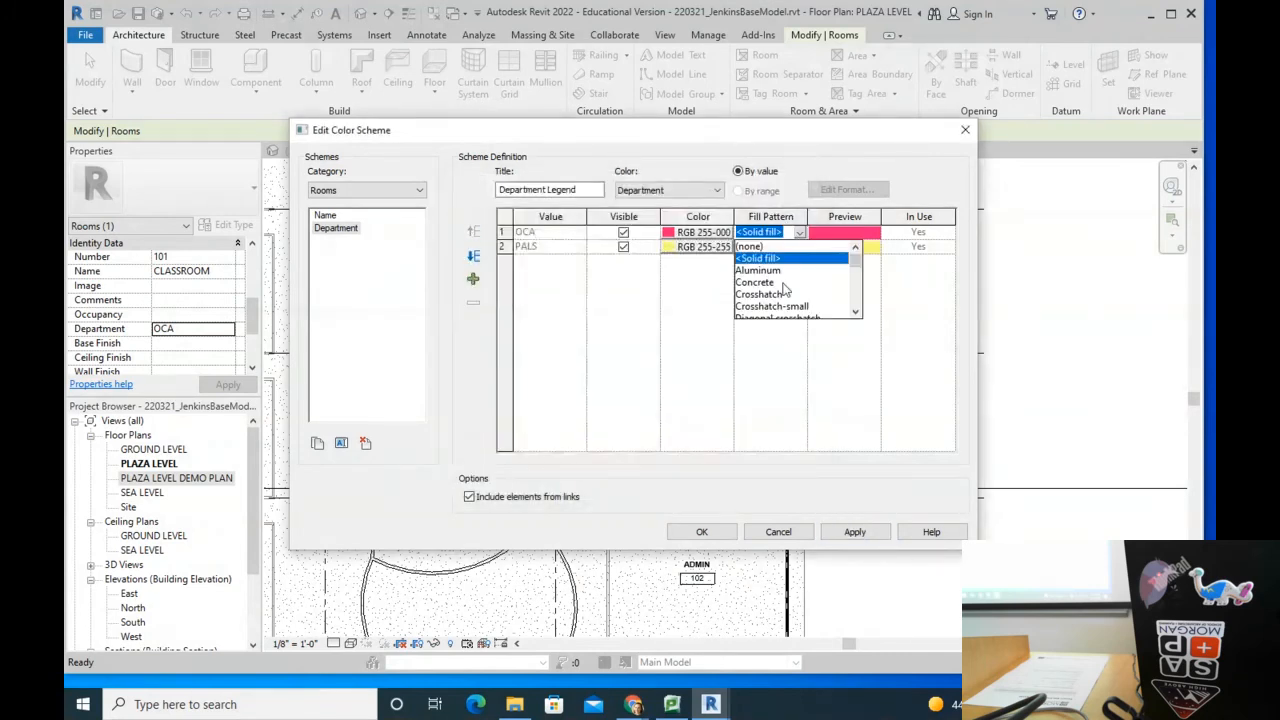
{"action": "mouse_move", "coordinate": [857, 258]}
{"action": "left_mouse_down"}
{"action": "mouse_move", "coordinate": [860, 308]}
{"action": "mouse_move", "coordinate": [865, 299]}
{"action": "left_mouse_up"}
{"action": "left_click", "coordinate": [778, 294]}
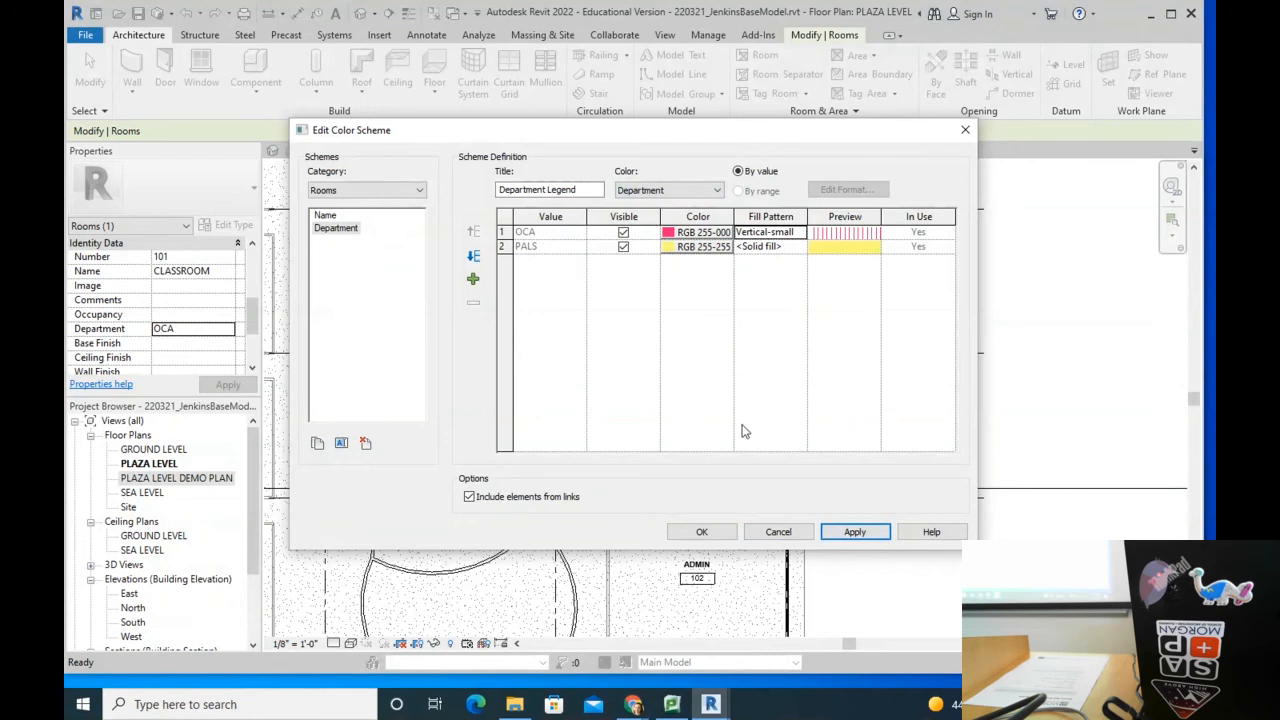
{"action": "left_click", "coordinate": [856, 532]}
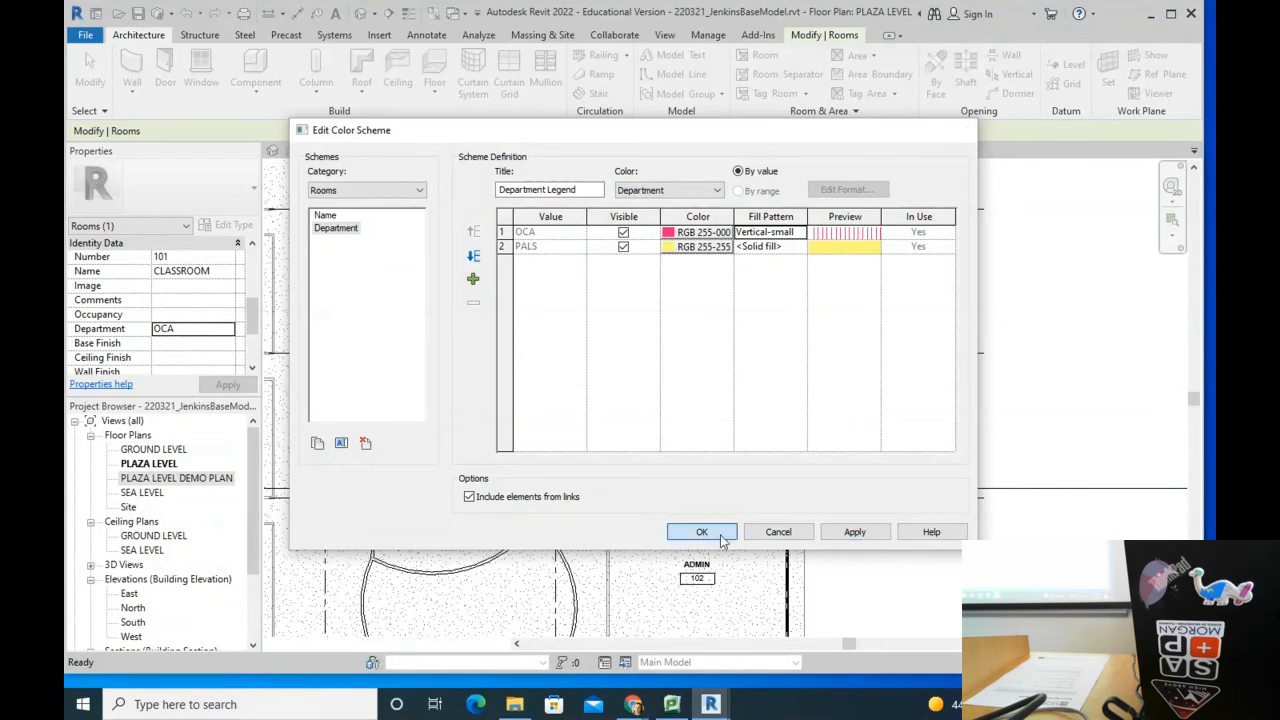
{"action": "left_click", "coordinate": [702, 532]}
Step: Reopen the room colour scheme settings, reapply the scheme and close the editor unchanged
{"action": "scroll", "coordinate": [450, 405], "scroll_direction": "down", "scroll_amount": 3}
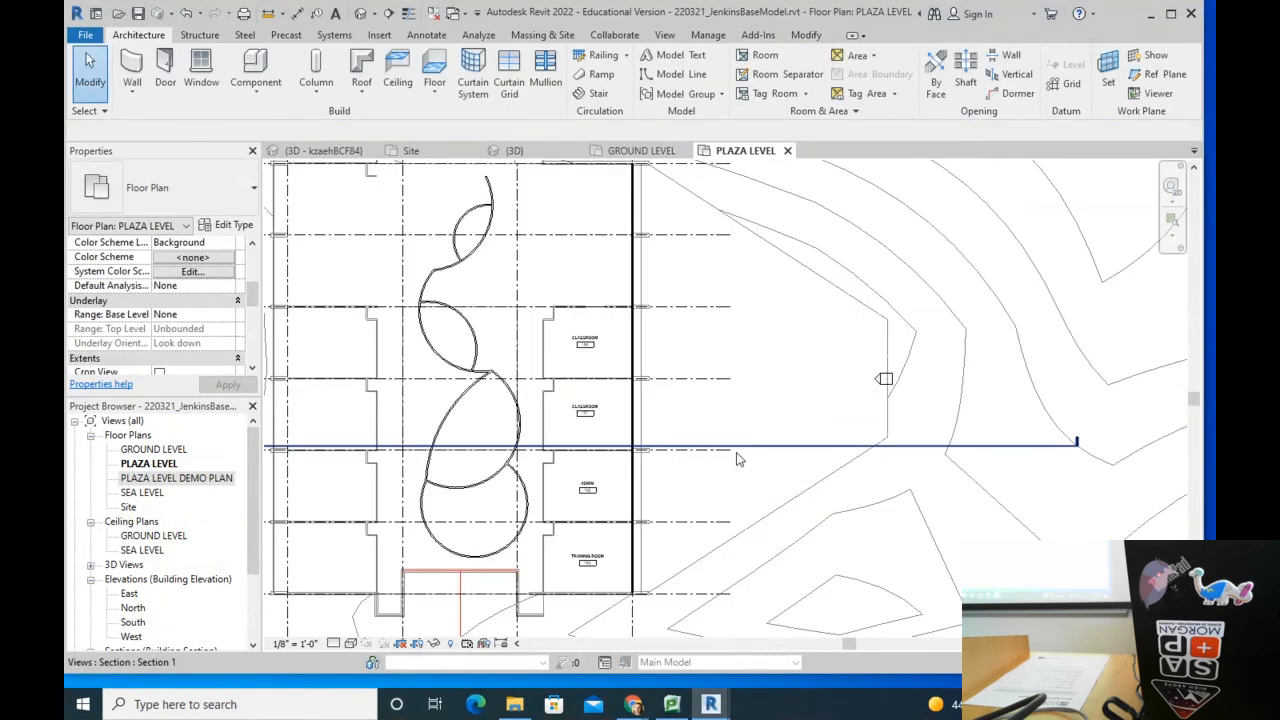
{"action": "scroll", "coordinate": [624, 536], "scroll_direction": "up", "scroll_amount": 2}
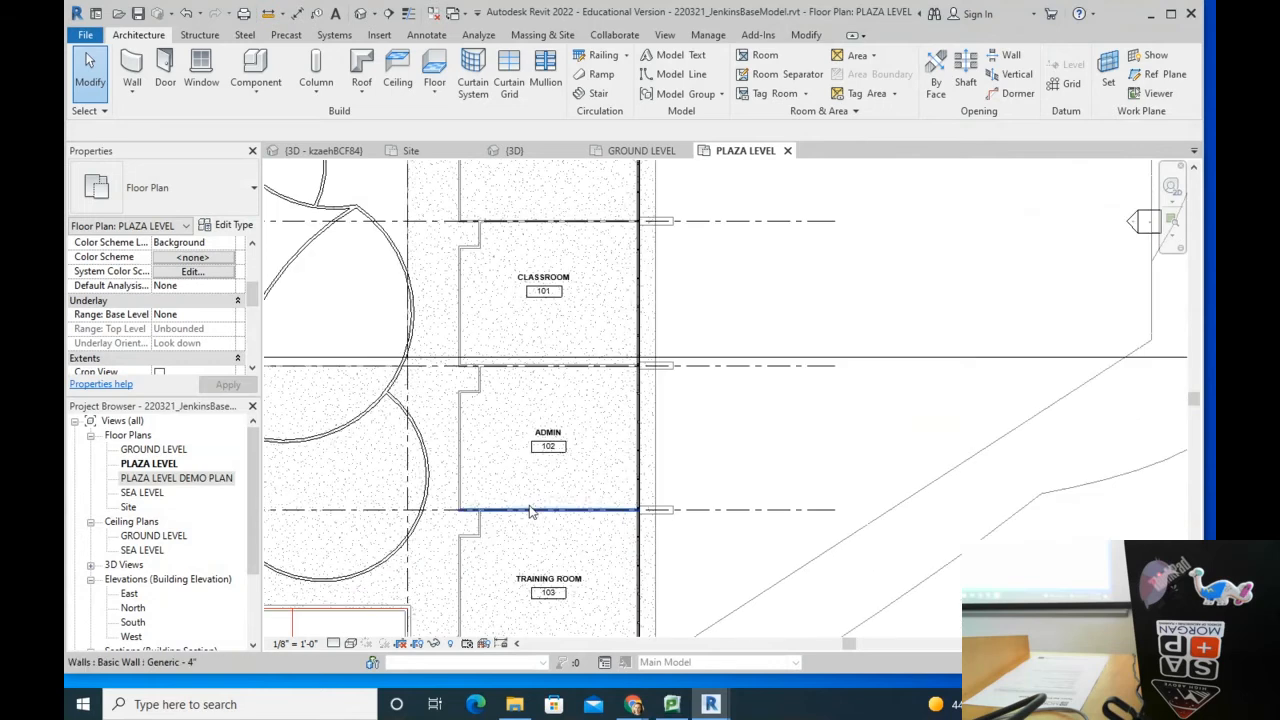
{"action": "scroll", "coordinate": [500, 400], "scroll_direction": "down", "scroll_amount": 2}
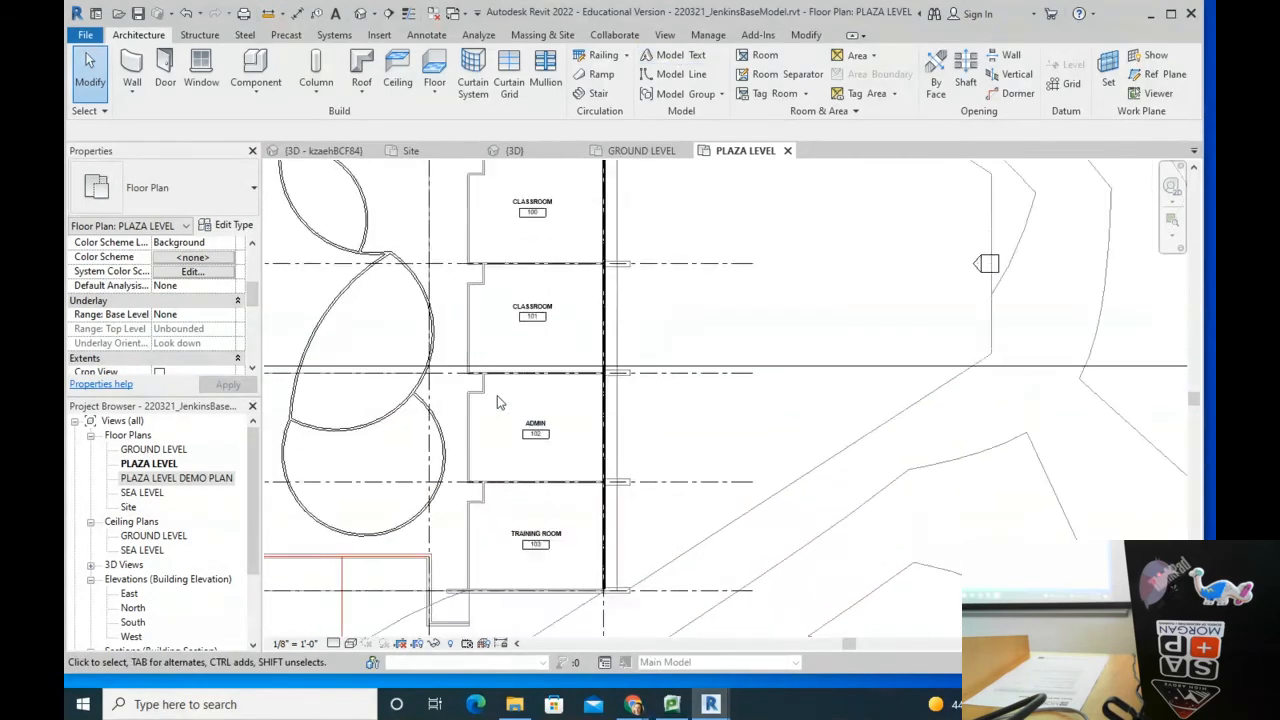
{"action": "left_click", "coordinate": [822, 111]}
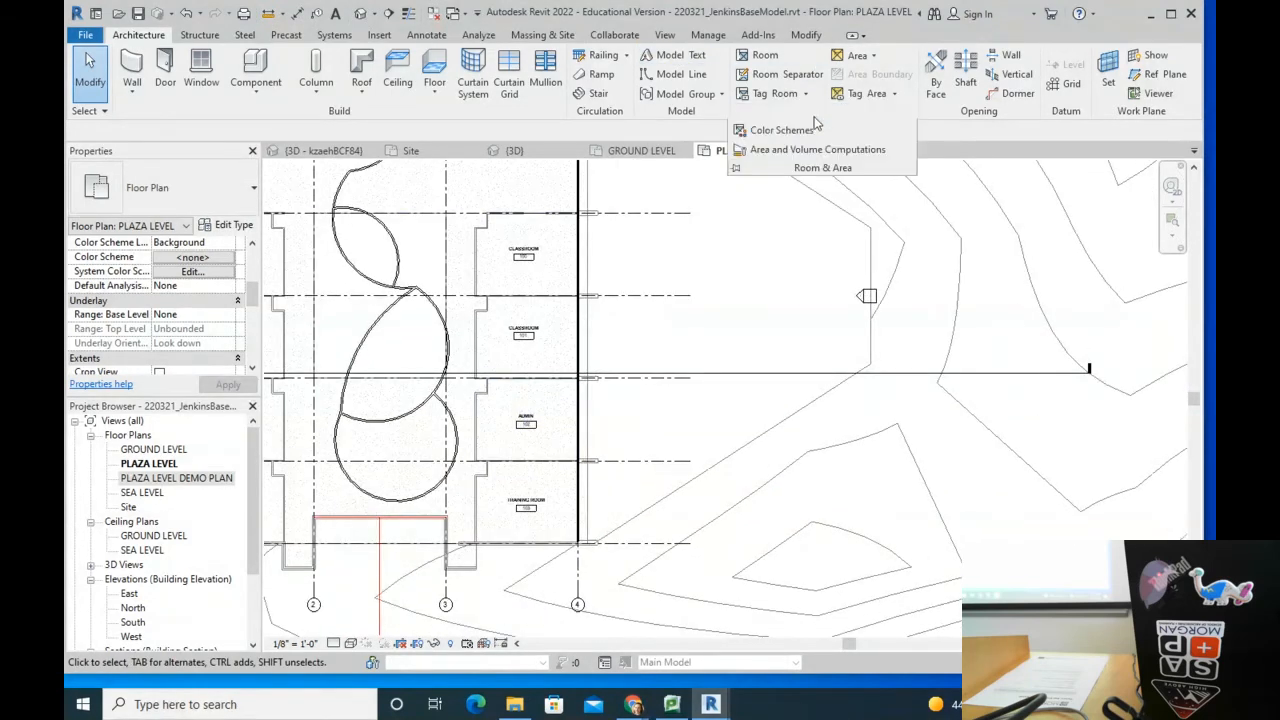
{"action": "left_click", "coordinate": [807, 135]}
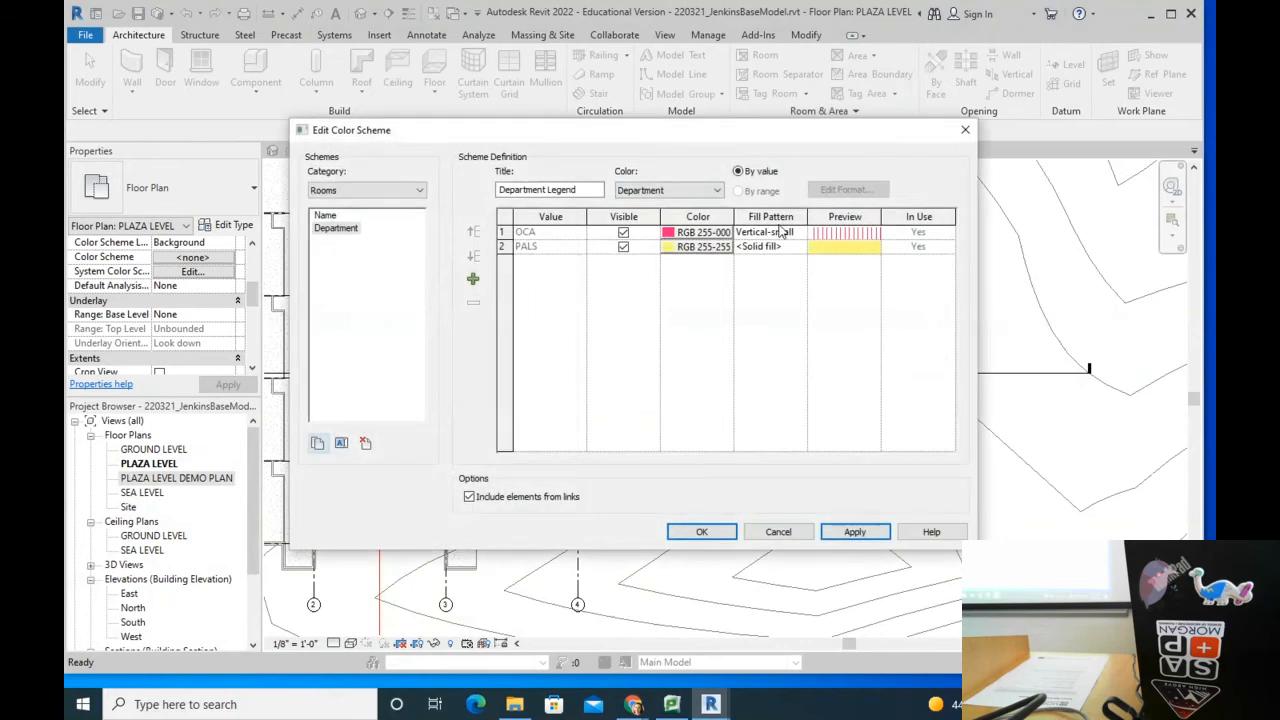
{"action": "left_click", "coordinate": [858, 531]}
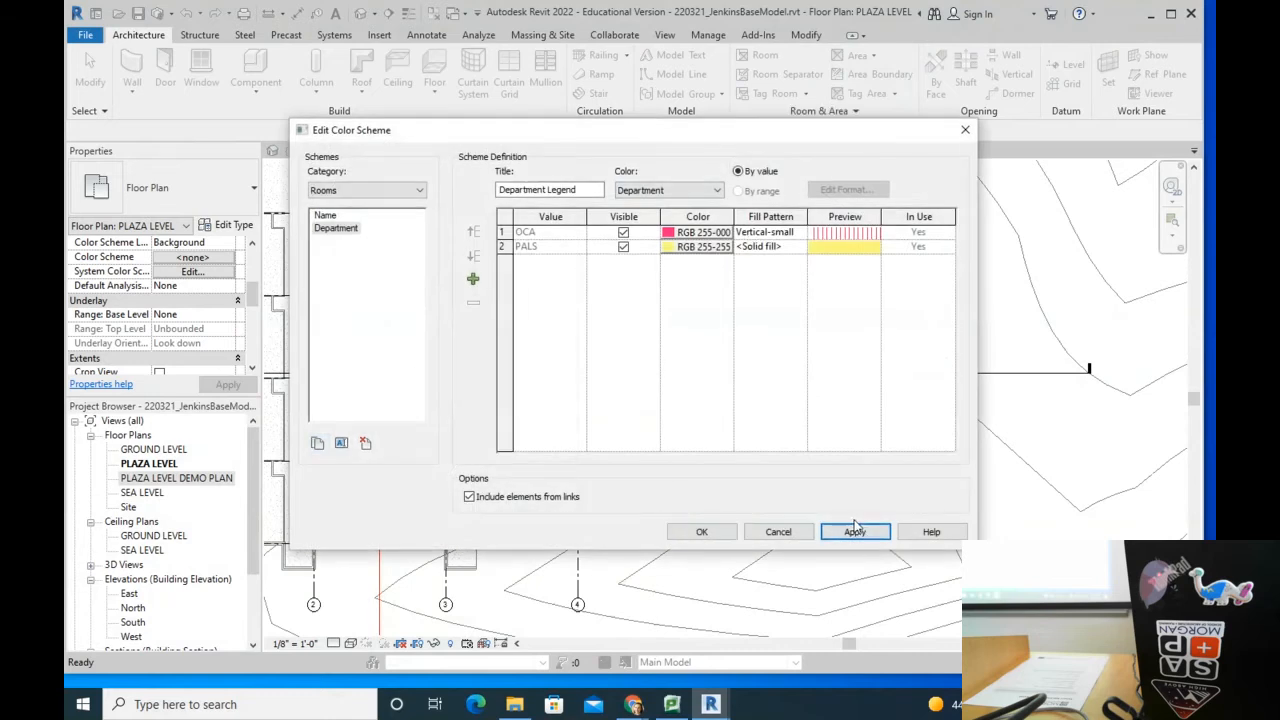
{"action": "left_click", "coordinate": [778, 531]}
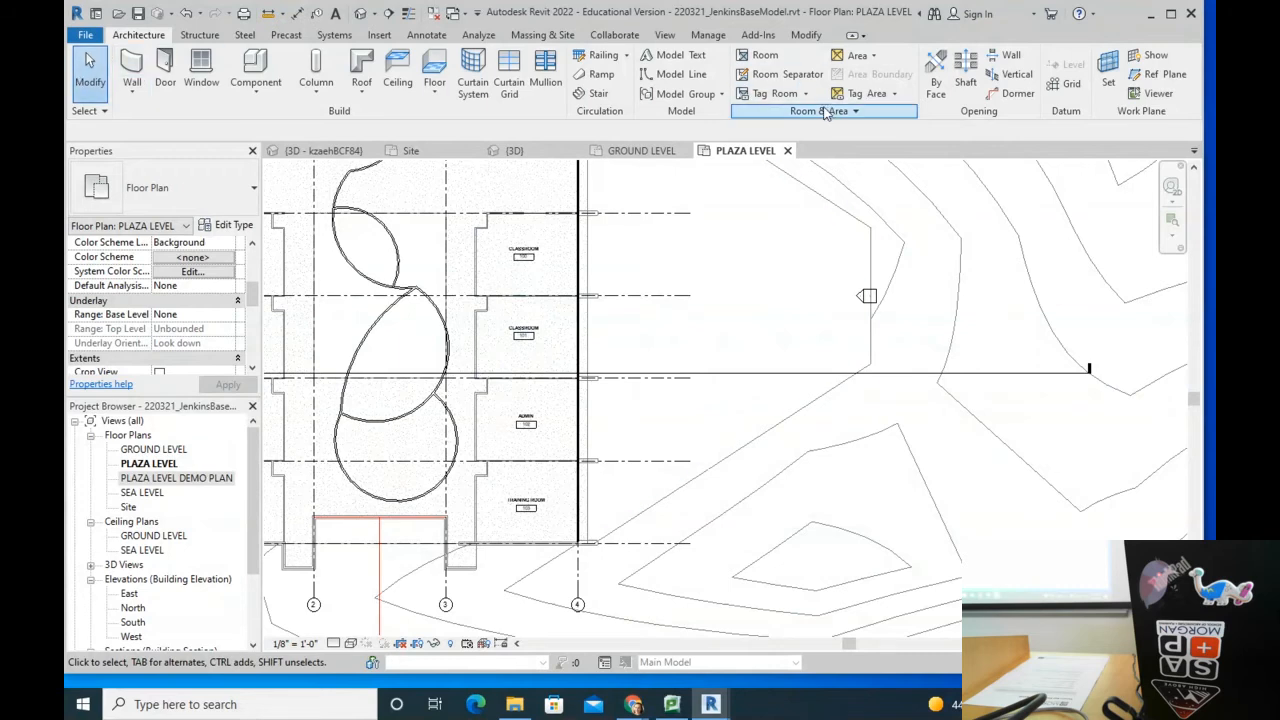
Step: Select the Rooms Department scheme and recolour OCA dark blue (RGB 000-000-160)
{"action": "left_click", "coordinate": [826, 111]}
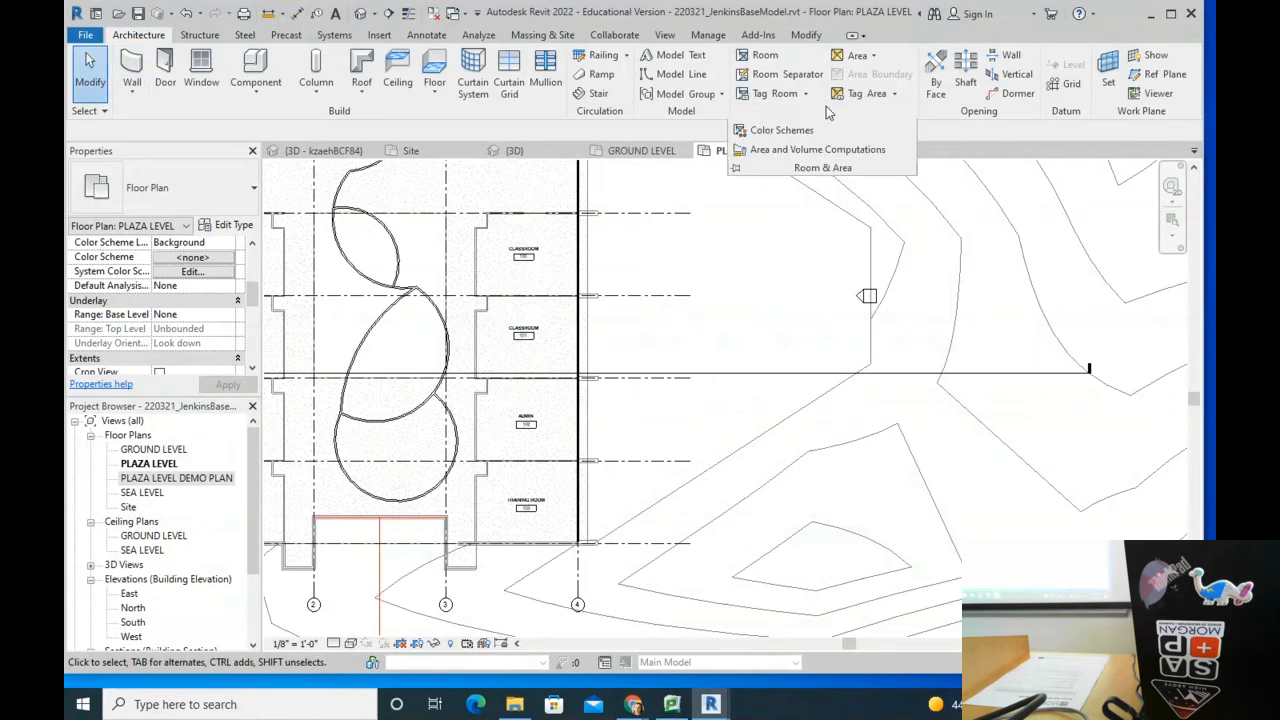
{"action": "left_click", "coordinate": [781, 130]}
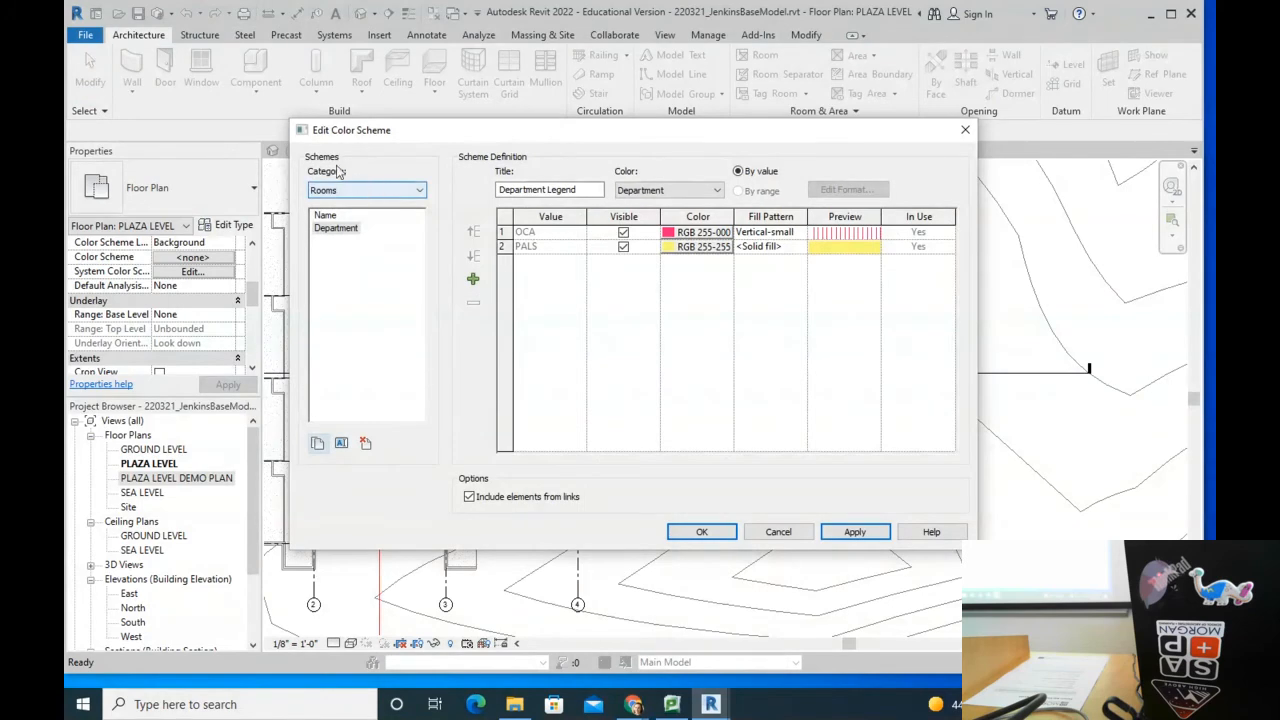
{"action": "left_click", "coordinate": [364, 188]}
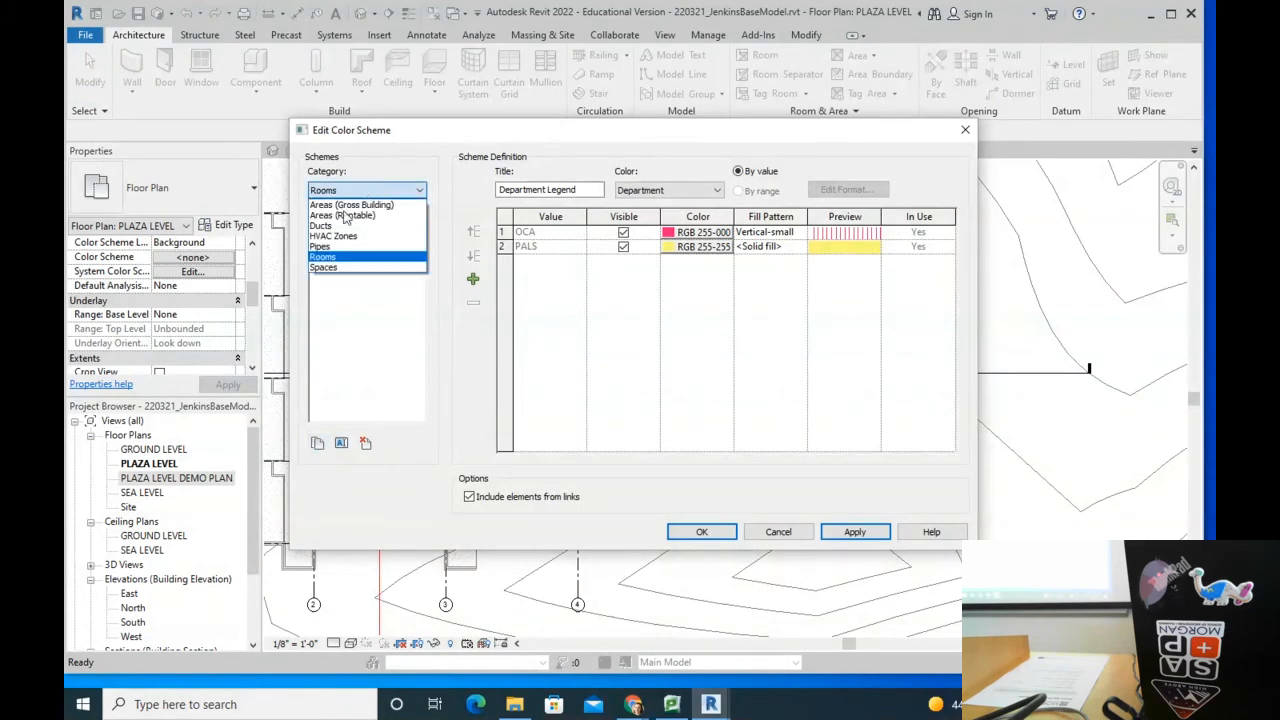
{"action": "left_click", "coordinate": [325, 258]}
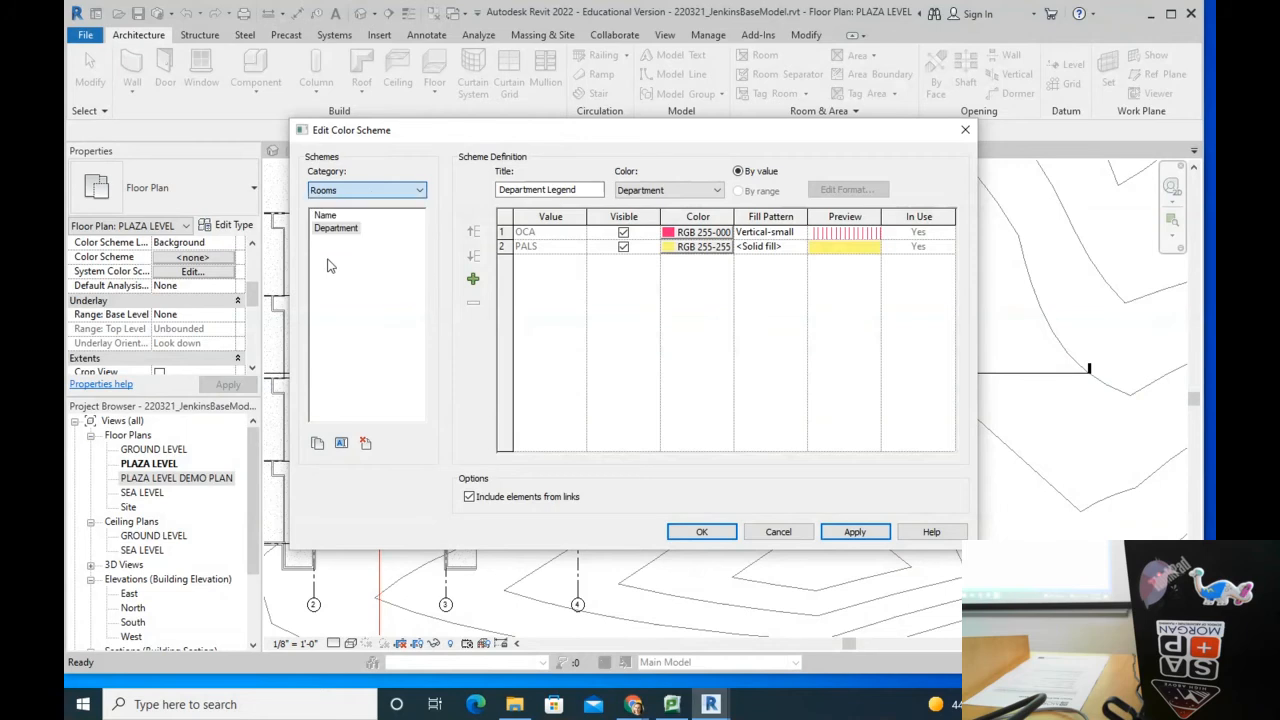
{"action": "left_click", "coordinate": [325, 216]}
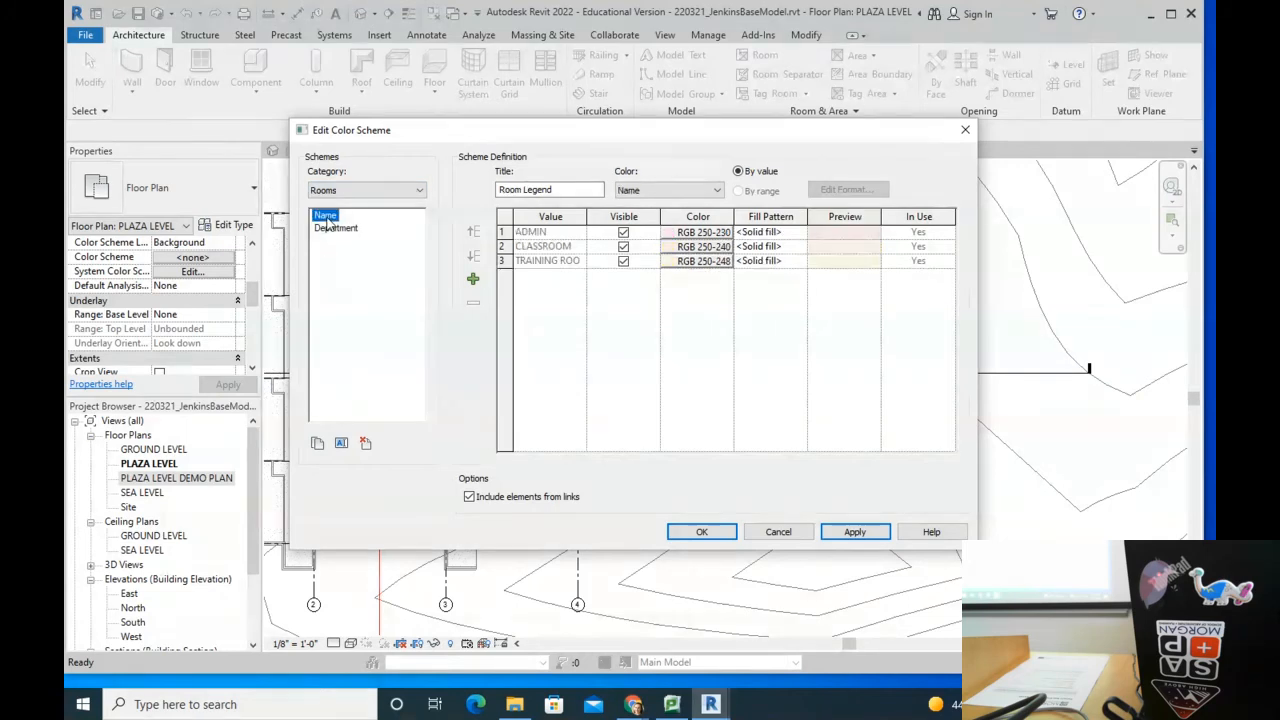
{"action": "left_click", "coordinate": [335, 229]}
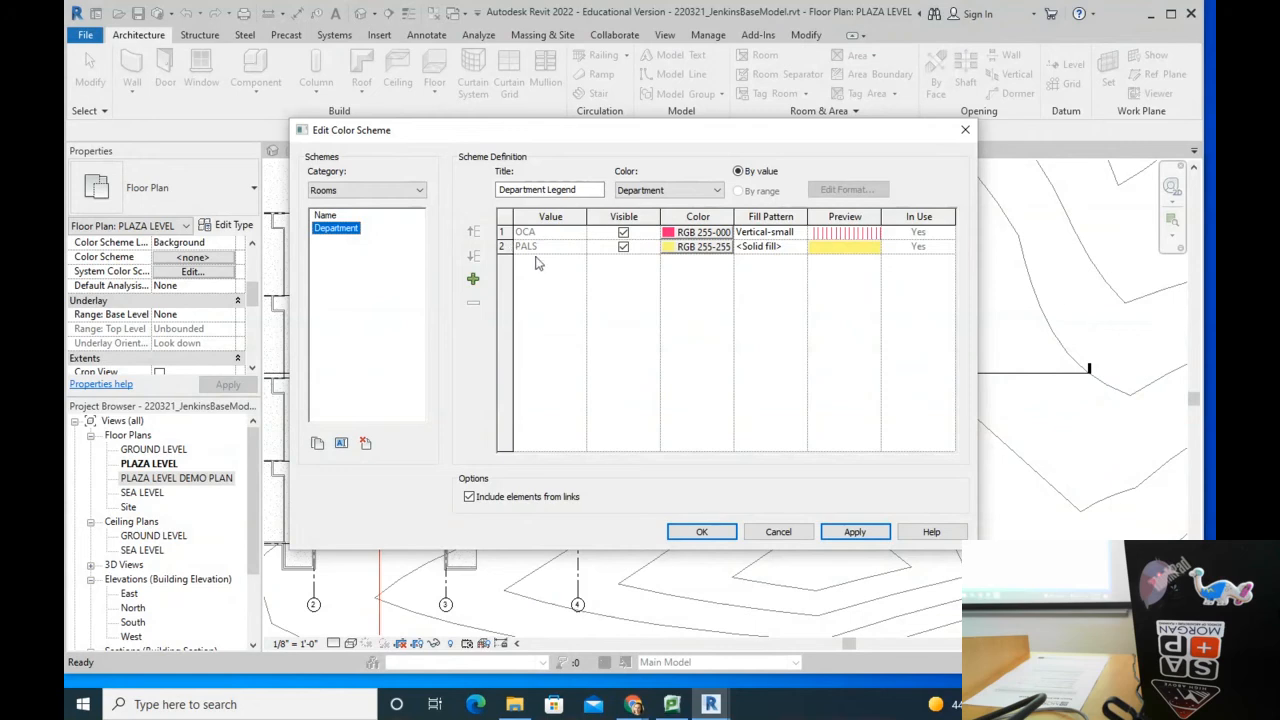
{"action": "left_click", "coordinate": [706, 232]}
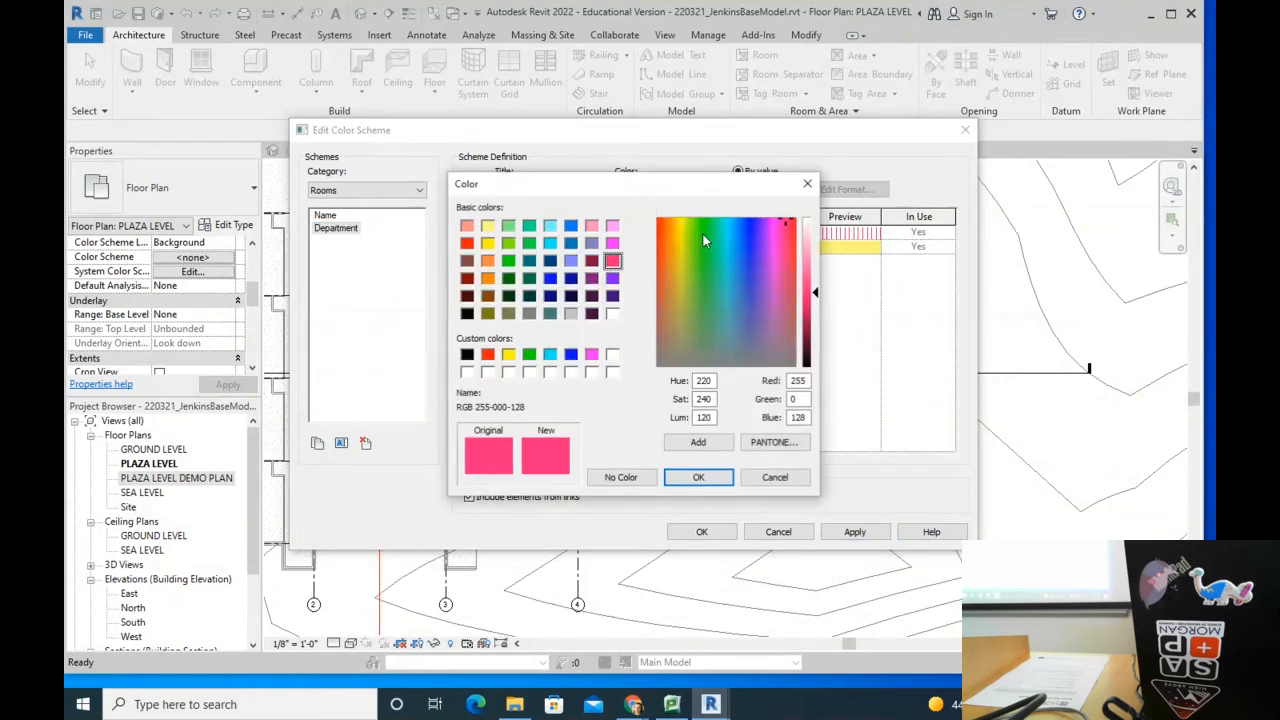
{"action": "left_click", "coordinate": [571, 278]}
{"action": "left_click", "coordinate": [720, 481]}
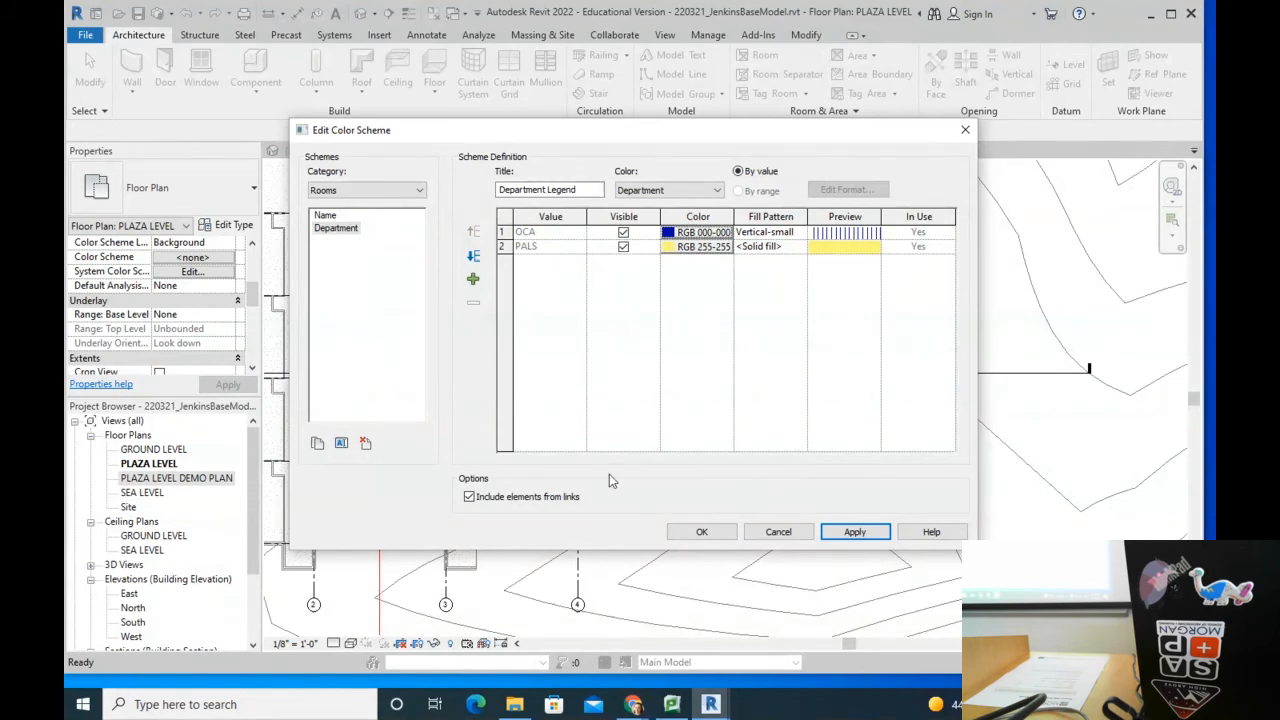
Step: Accept the colour scheme changes, then review the plan's categories in Visibility/Graphic Overrides (VG)
{"action": "left_click", "coordinate": [701, 531]}
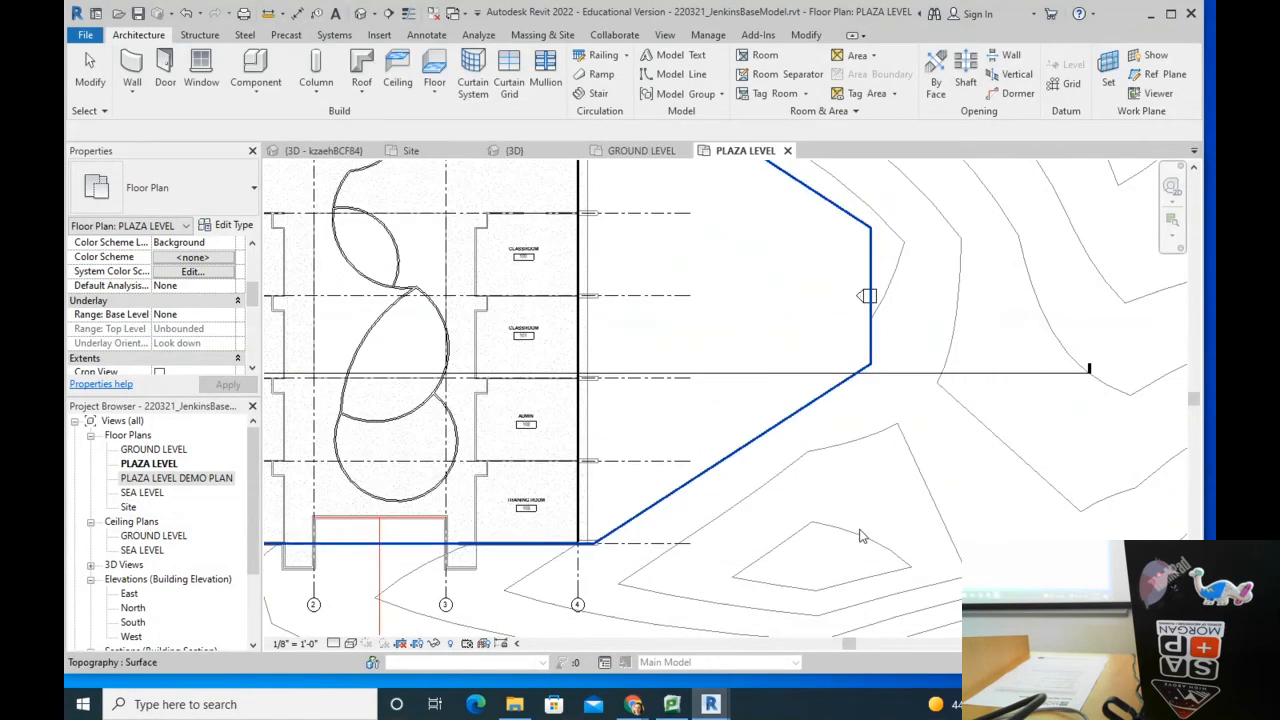
{"action": "scroll", "coordinate": [716, 352], "scroll_direction": "down", "scroll_amount": 4}
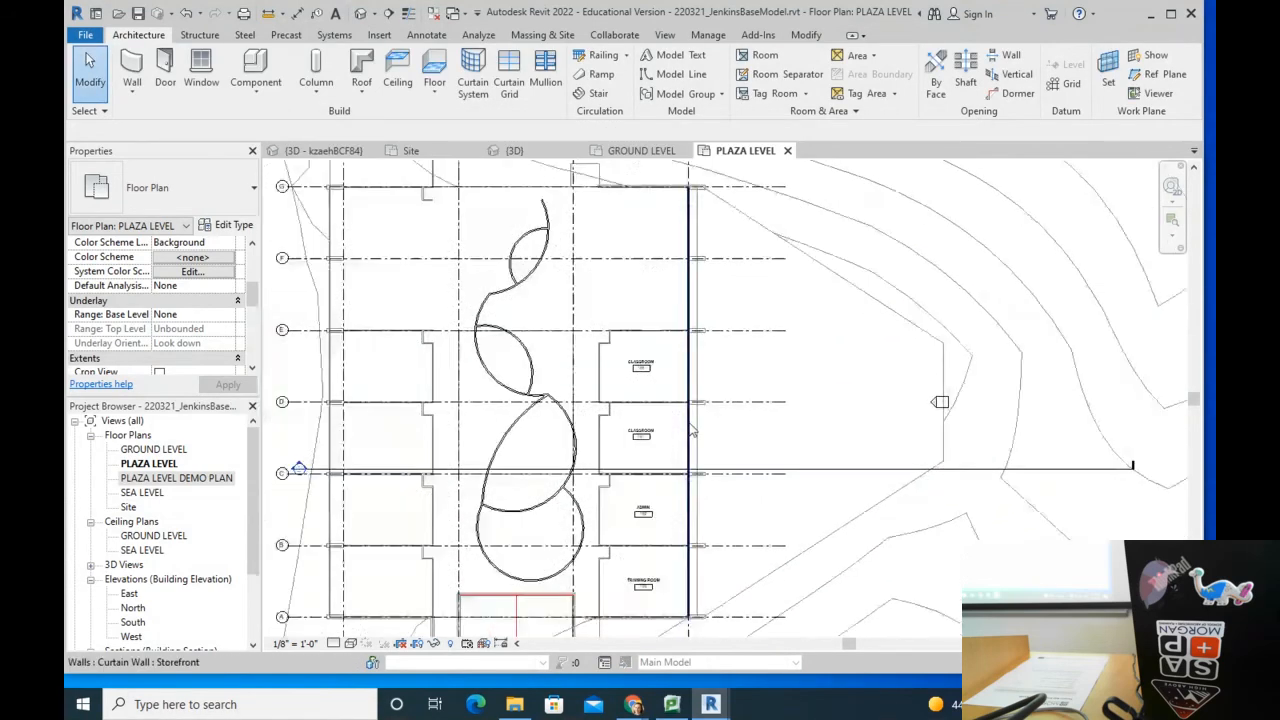
{"action": "key", "text": "v"}
{"action": "key", "text": "g"}
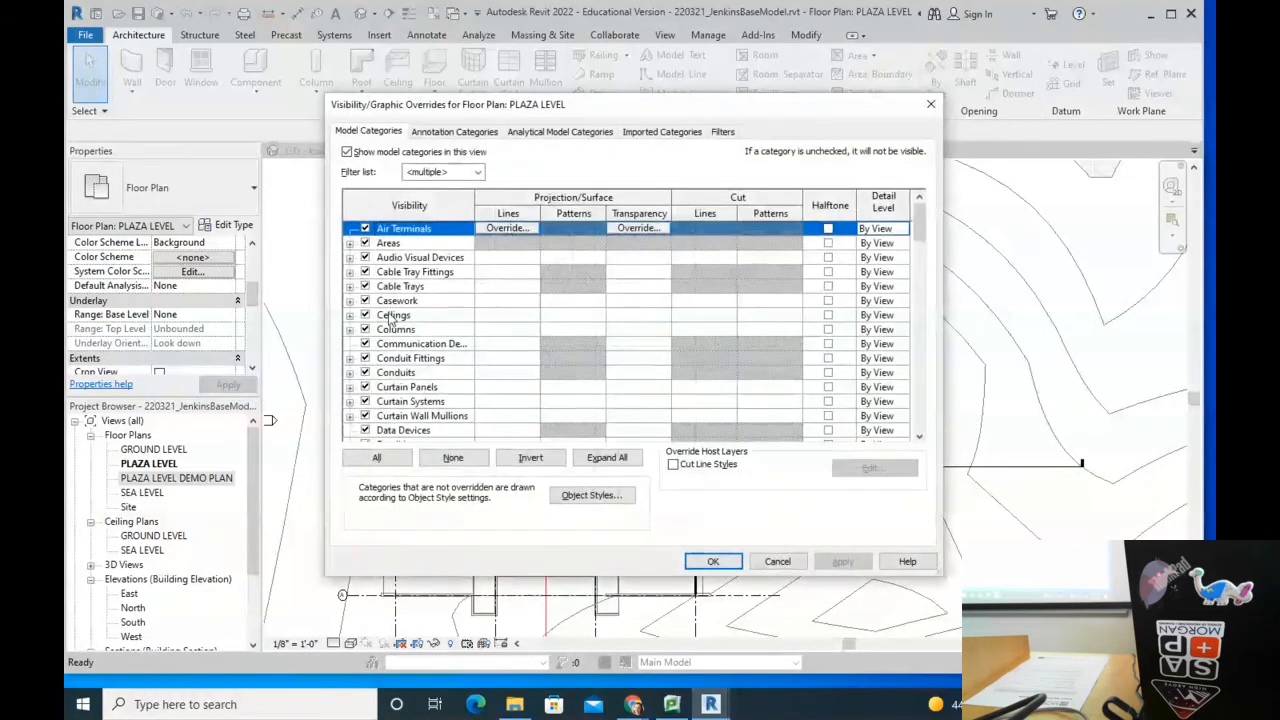
{"action": "scroll", "coordinate": [392, 317], "scroll_direction": "down", "scroll_amount": 3}
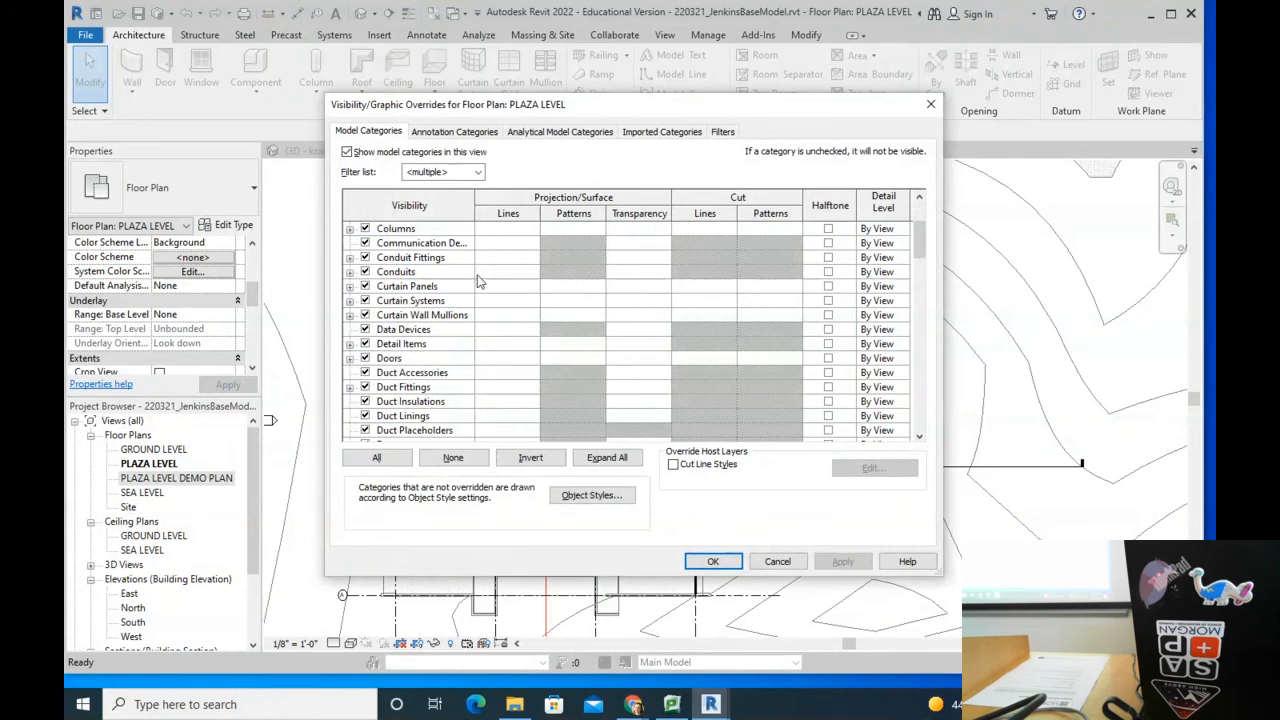
{"action": "scroll", "coordinate": [486, 357], "scroll_direction": "down", "scroll_amount": 9}
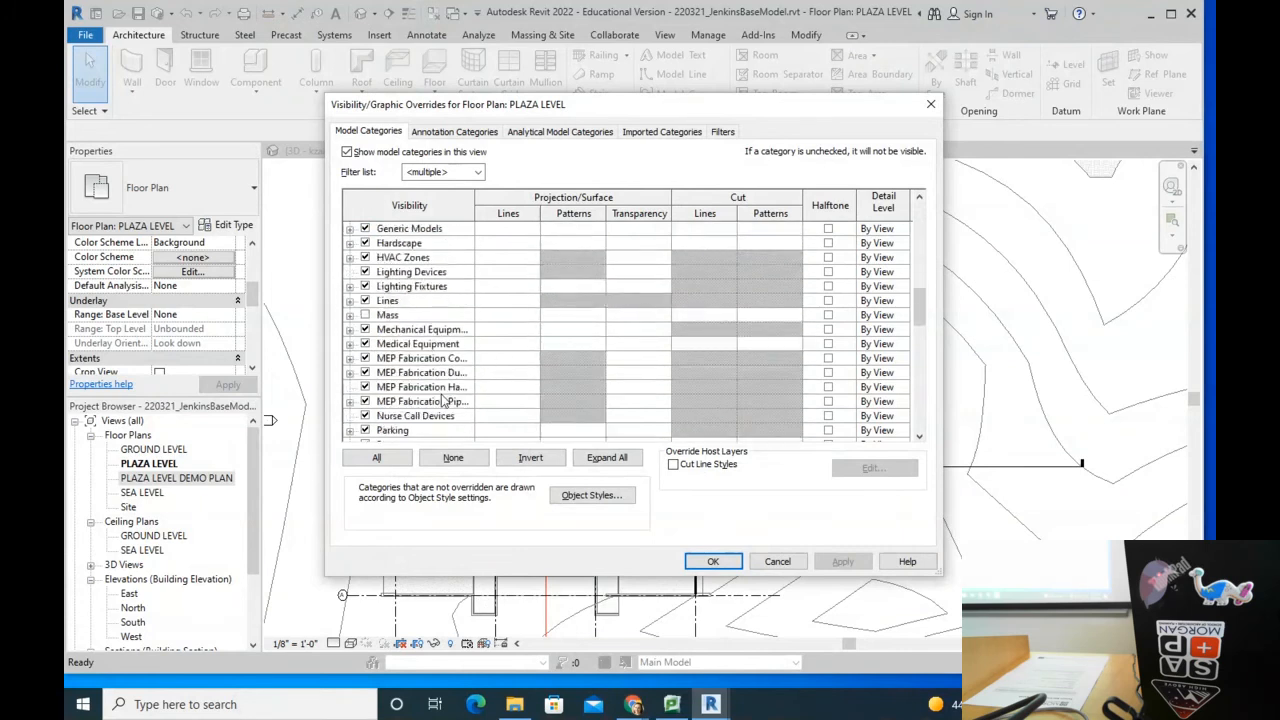
{"action": "scroll", "coordinate": [445, 400], "scroll_direction": "down", "scroll_amount": 12}
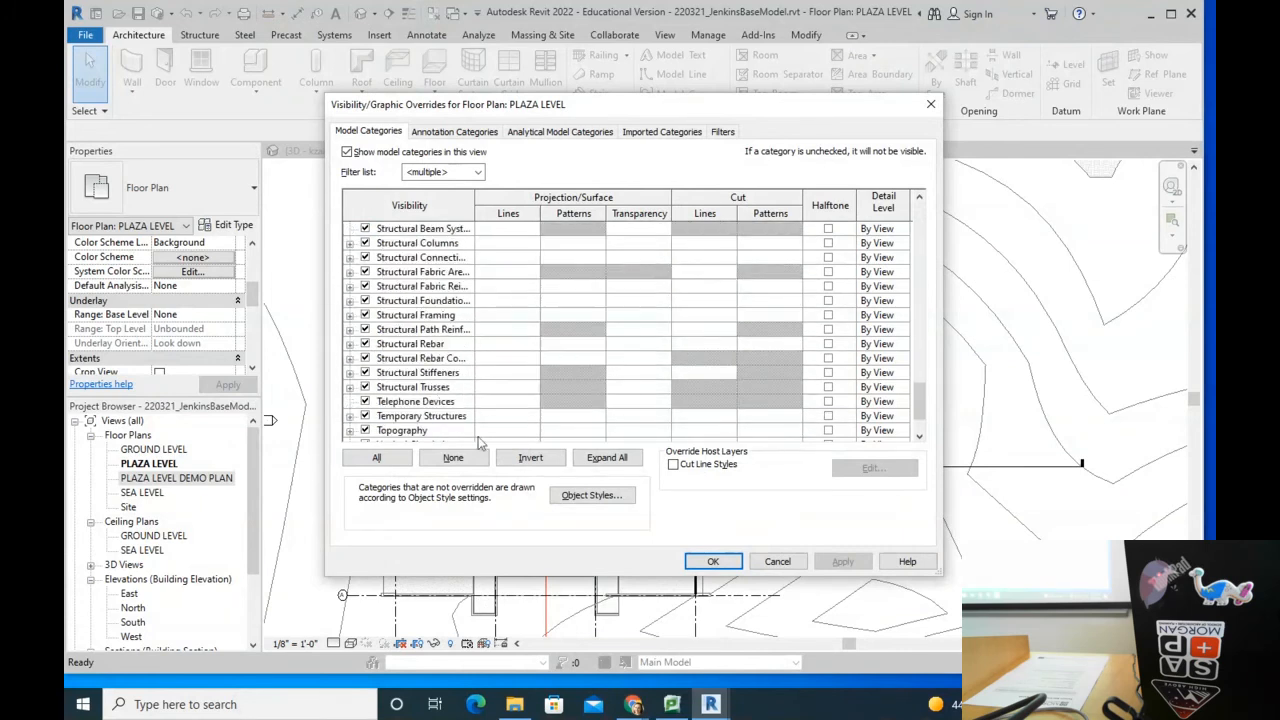
Step: Switch to the Chrome window with the model files and start a blank new tab
{"action": "mouse_move", "coordinate": [633, 704]}
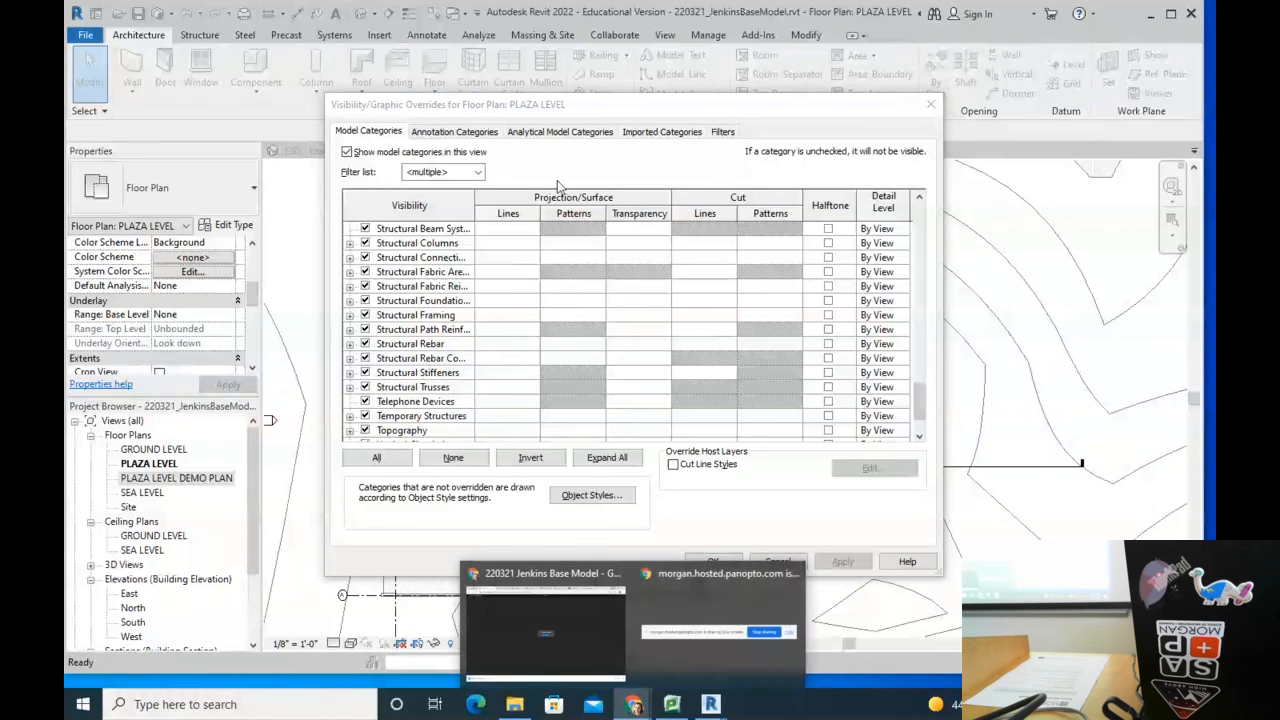
{"action": "left_click", "coordinate": [735, 578]}
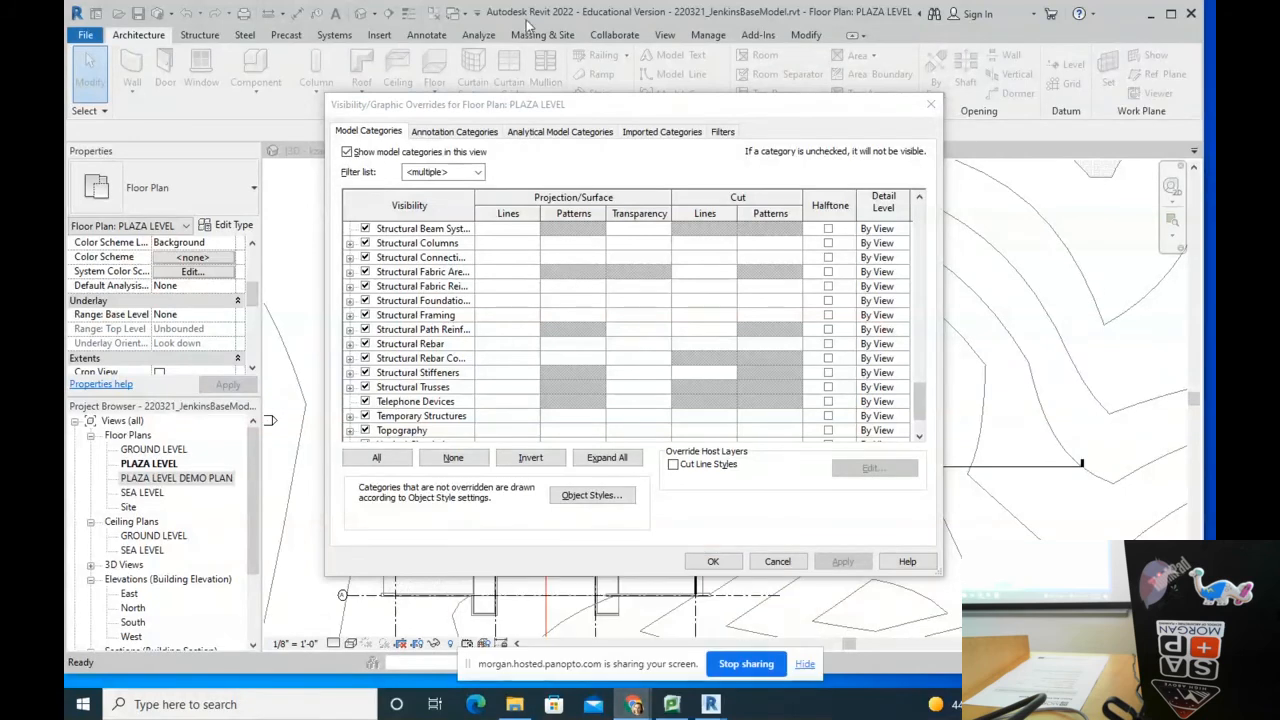
{"action": "left_click", "coordinate": [520, 617]}
{"action": "left_click", "coordinate": [1018, 13]}
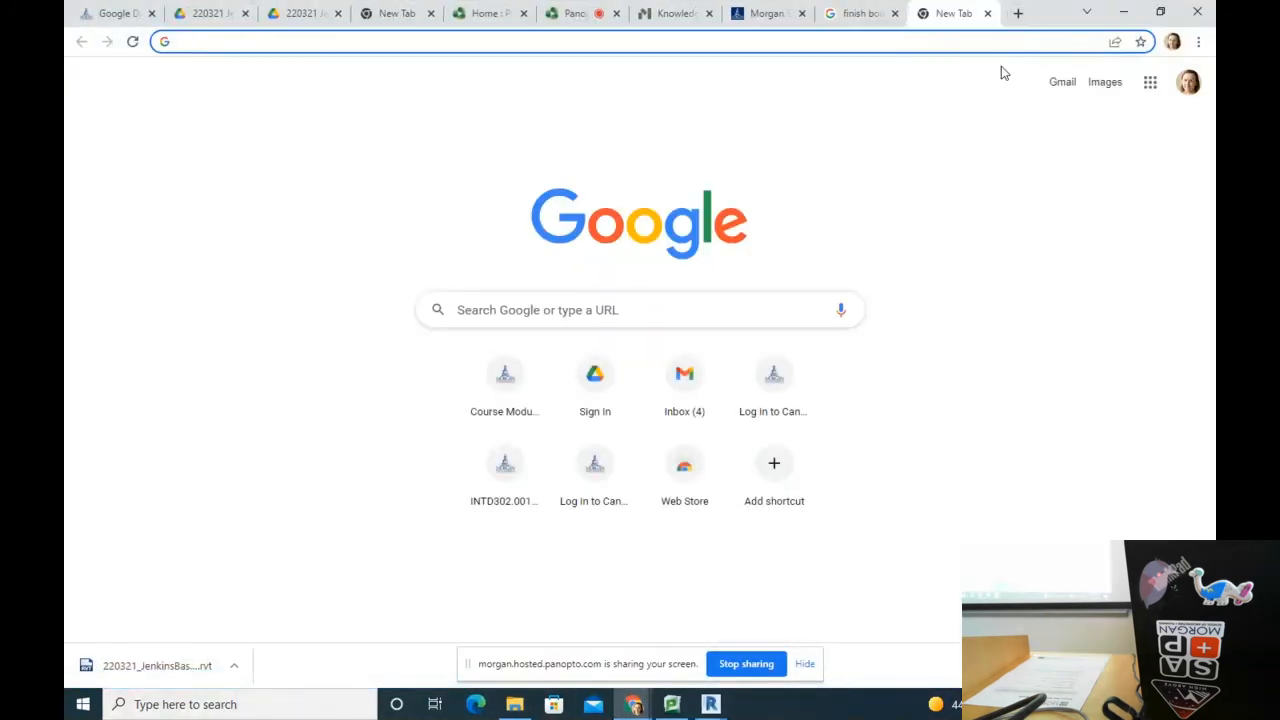
Step: Search Google for 'show color scheme revit'
{"action": "type", "text": "SHOW COLOR S"}
{"action": "key", "text": "BackSpace"}
{"action": "key", "text": "BackSpace"}
{"action": "key", "text": "BackSpace"}
{"action": "type", "text": "R SCHEME"}
{"action": "key", "text": "BackSpace"}
{"action": "key", "text": "BackSpace"}
{"action": "key", "text": "BackSpace"}
{"action": "key", "text": "BackSpace"}
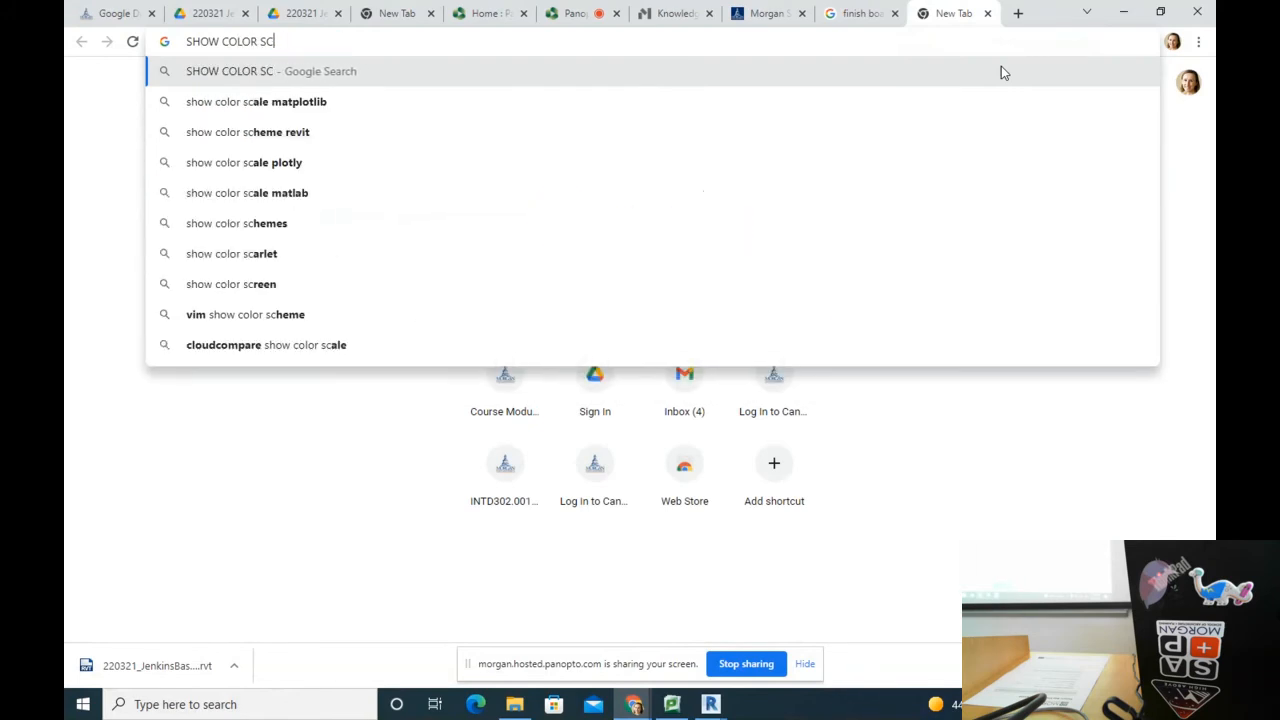
{"action": "type", "text": "HEME REVIT"}
{"action": "key", "text": "Return"}
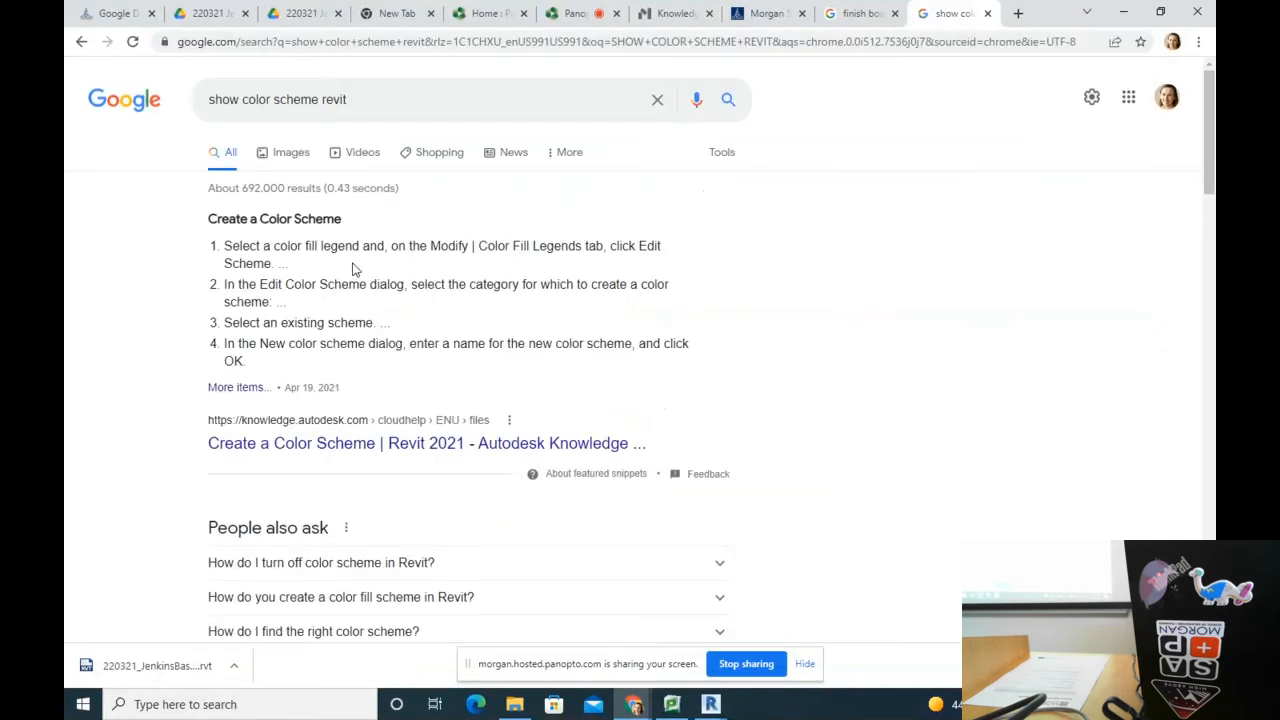
Step: Read through Autodesk's 'Create a Color Scheme' help page
{"action": "left_click", "coordinate": [258, 391]}
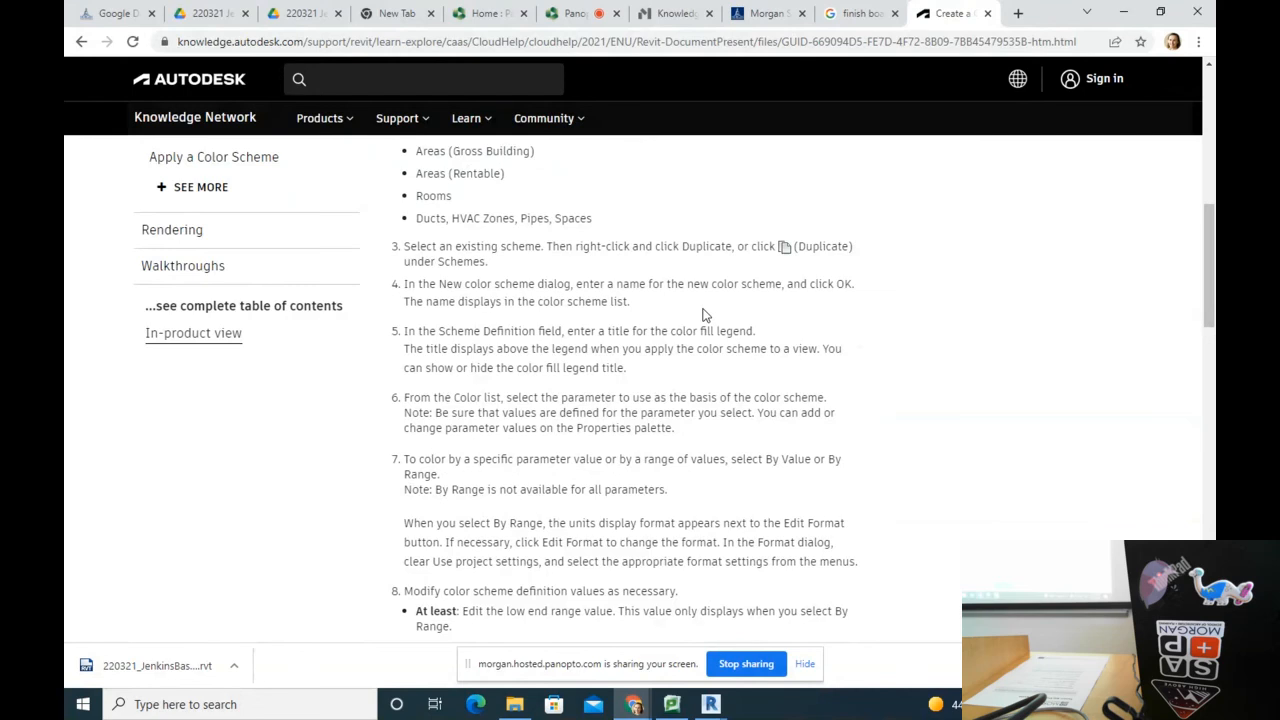
{"action": "scroll", "coordinate": [703, 315], "scroll_direction": "down", "scroll_amount": 2}
{"action": "scroll", "coordinate": [703, 310], "scroll_direction": "down", "scroll_amount": 3}
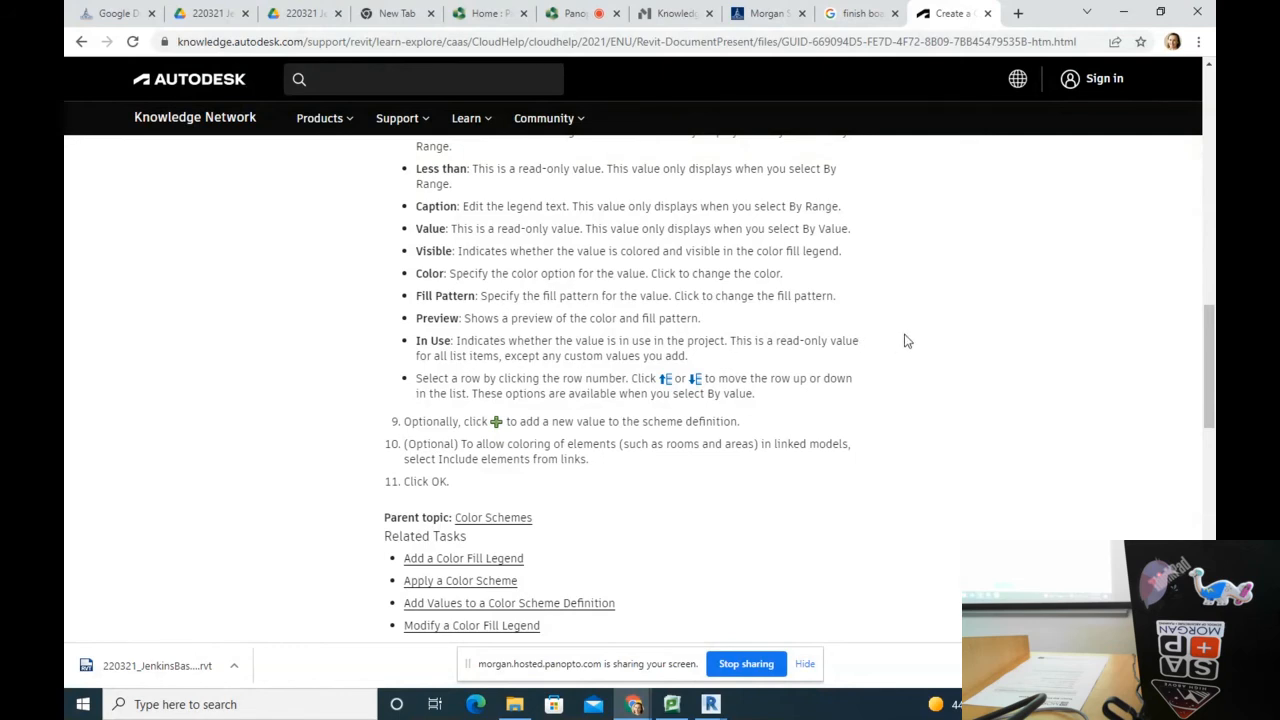
{"action": "scroll", "coordinate": [905, 341], "scroll_direction": "up", "scroll_amount": 4}
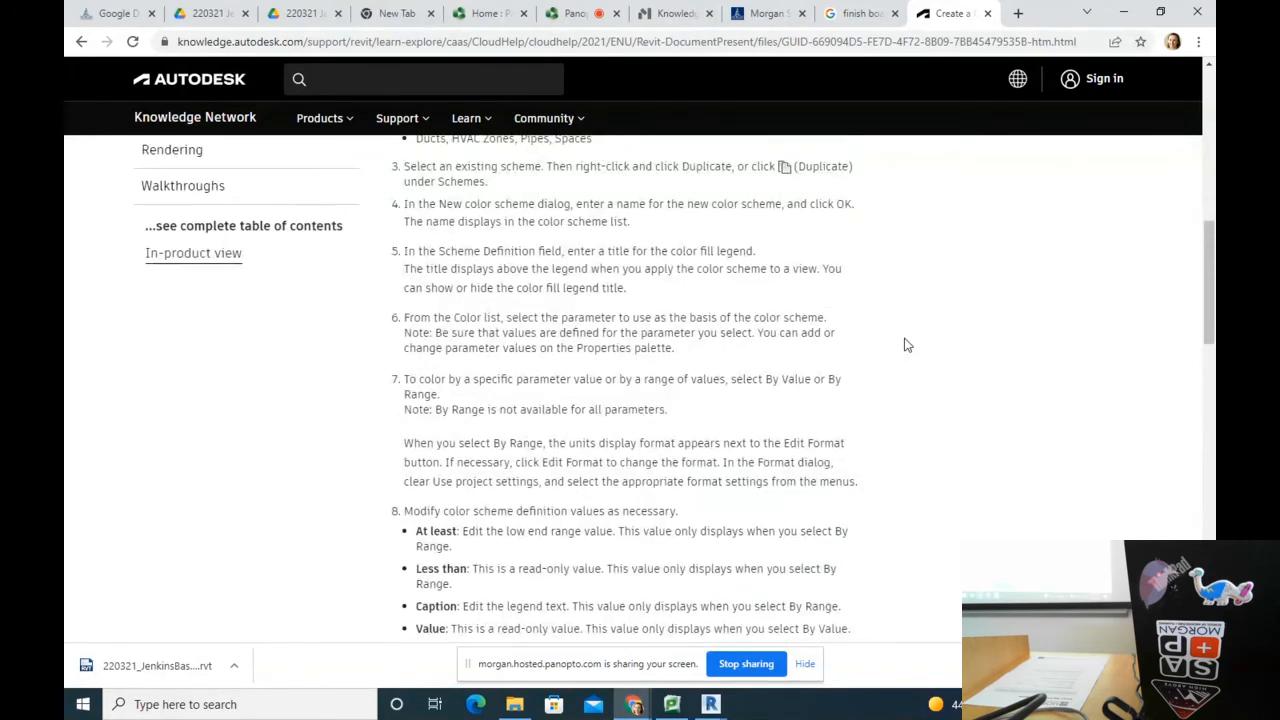
{"action": "scroll", "coordinate": [905, 344], "scroll_direction": "up", "scroll_amount": 1}
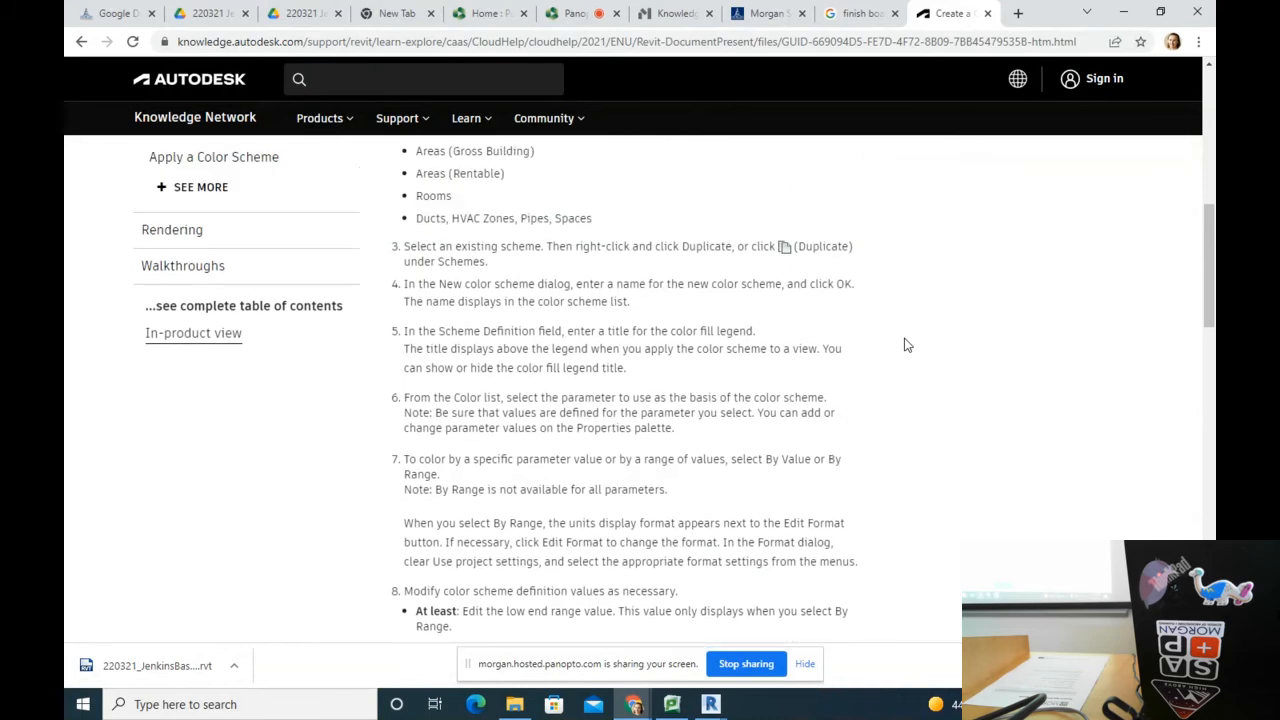
{"action": "scroll", "coordinate": [905, 344], "scroll_direction": "up", "scroll_amount": 1}
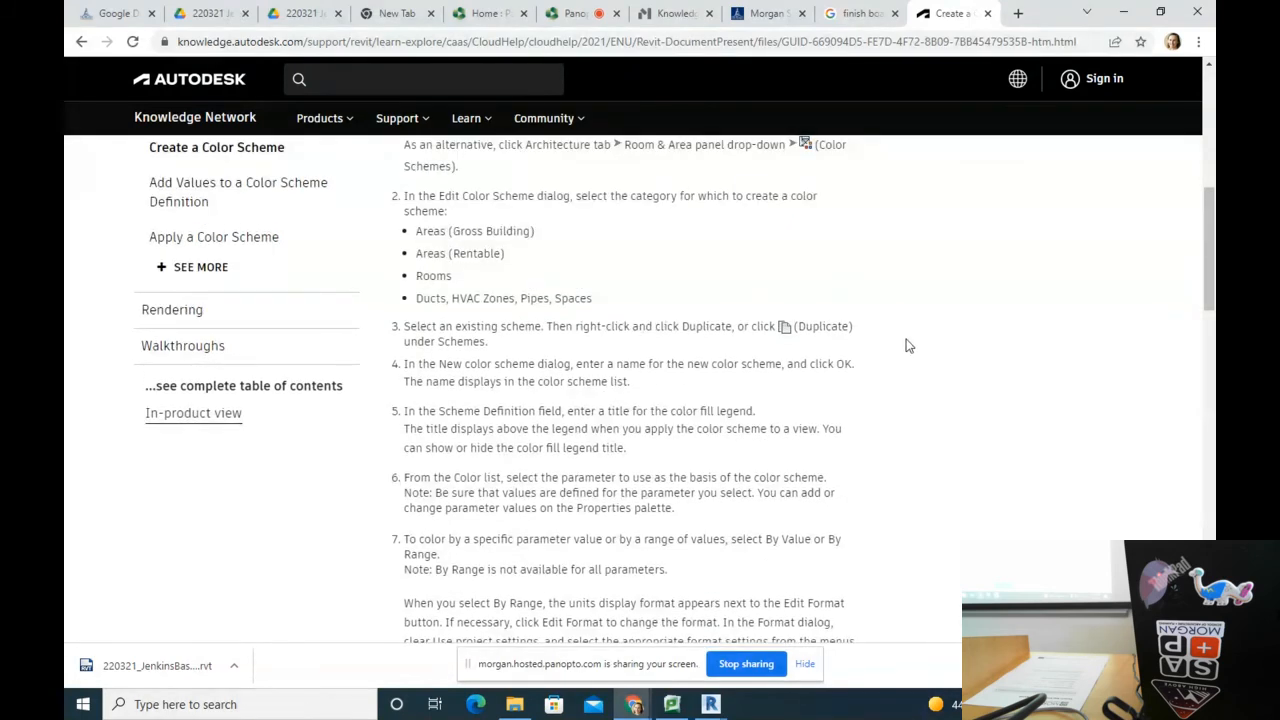
{"action": "scroll", "coordinate": [905, 344], "scroll_direction": "up", "scroll_amount": 2}
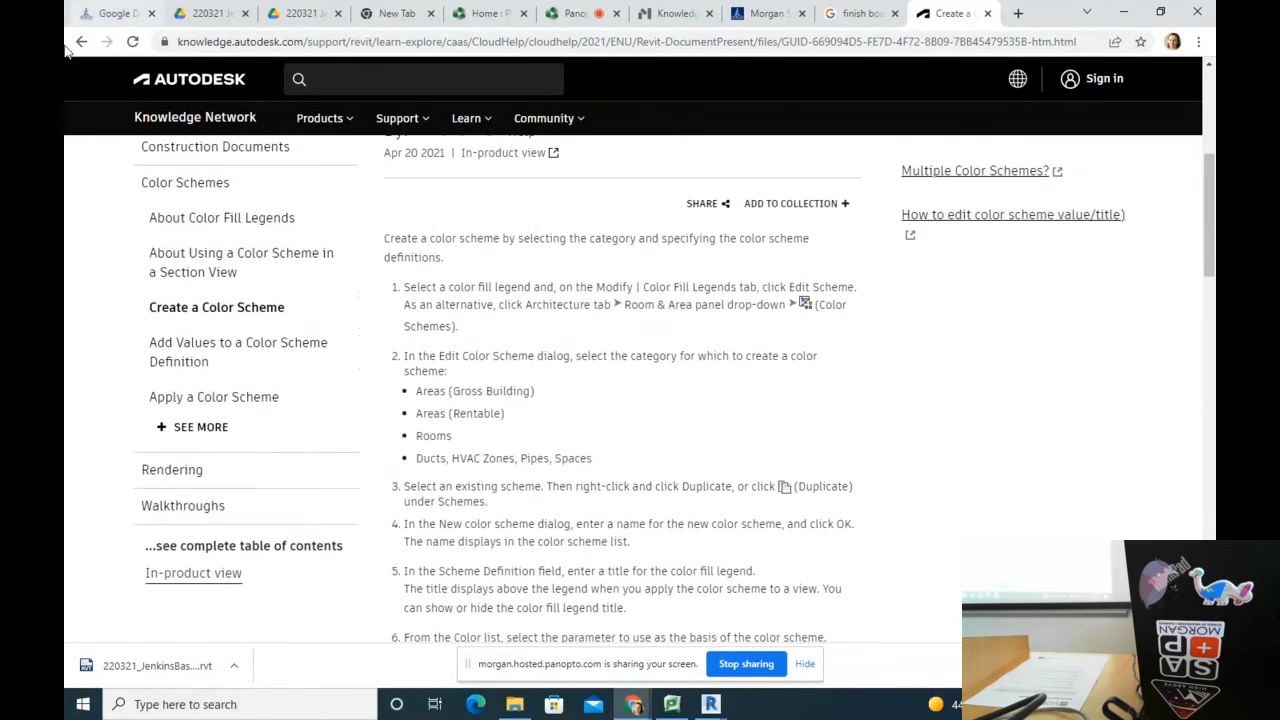
{"action": "scroll", "coordinate": [366, 408], "scroll_direction": "down", "scroll_amount": 2}
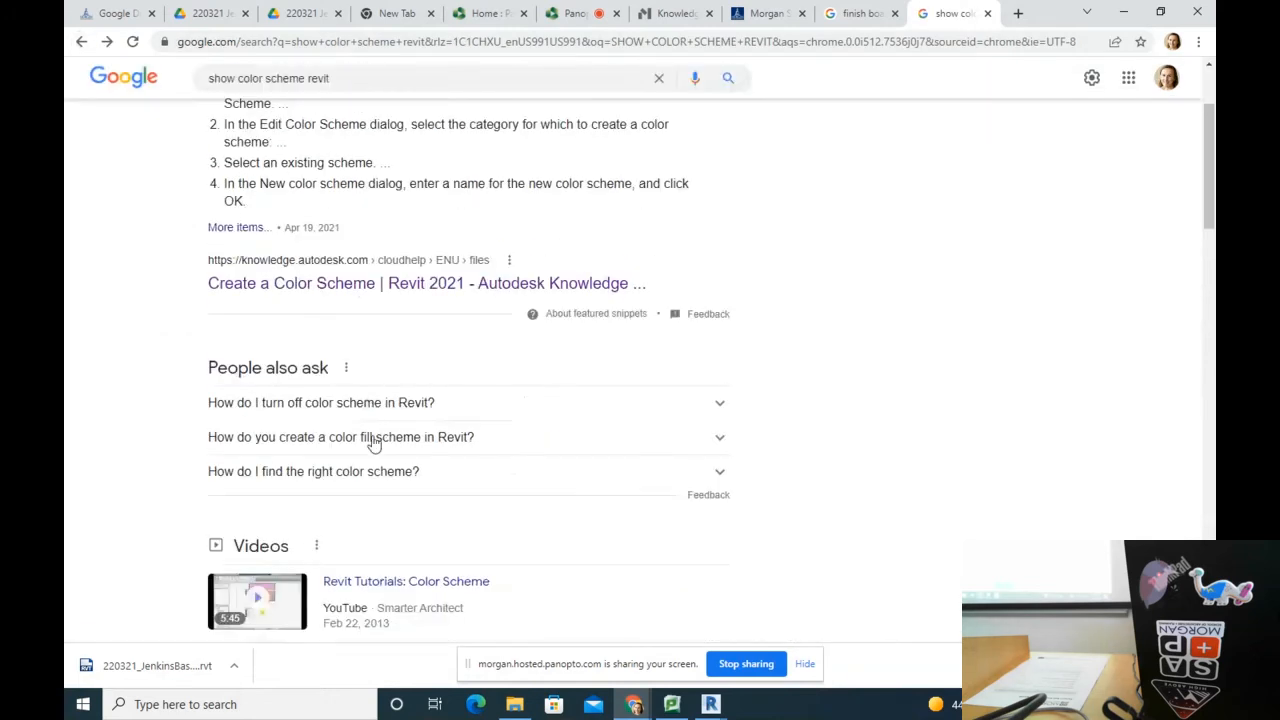
{"action": "scroll", "coordinate": [366, 412], "scroll_direction": "up", "scroll_amount": 2}
Step: Search 'COLOR SCHEME TURN ON REVIT', then return to Revit and close Visibility/Graphic Overrides
{"action": "left_click_drag", "start_coordinate": [360, 100], "coordinate": [64, 120]}
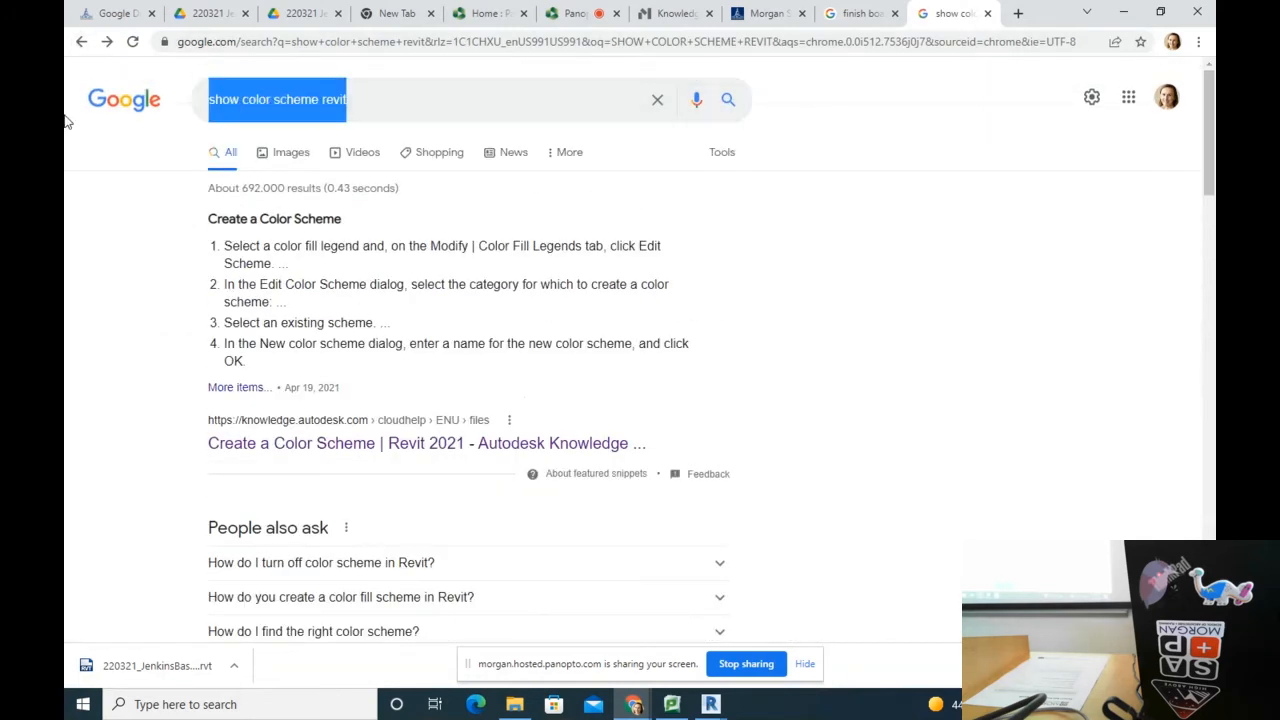
{"action": "type", "text": "COLOR SCHEME "}
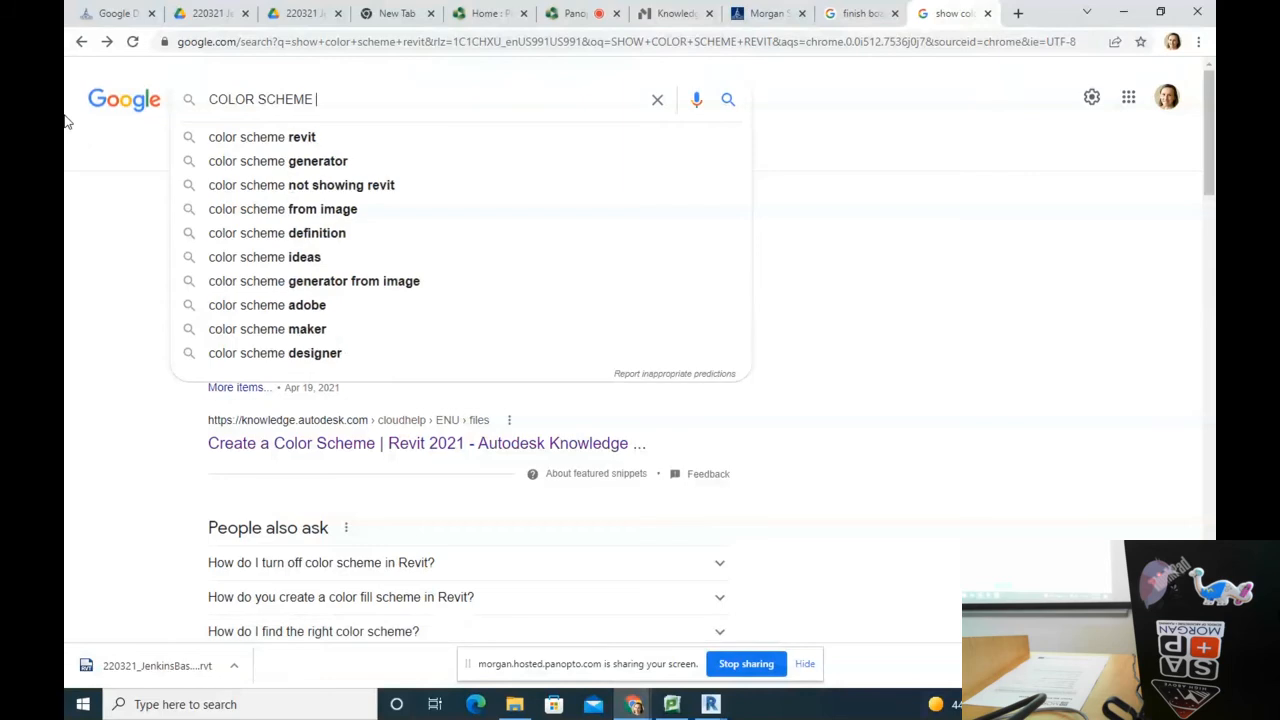
{"action": "type", "text": "TURN ON REVIT"}
{"action": "key", "text": "Return"}
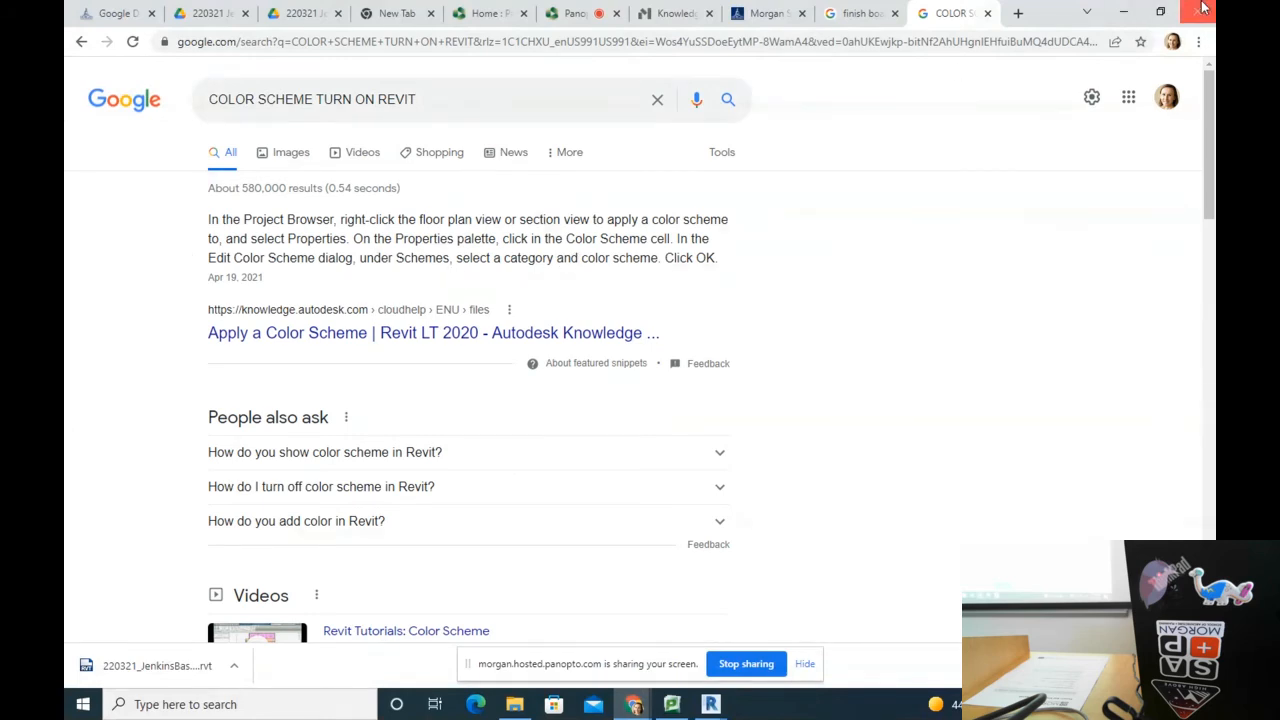
{"action": "left_click", "coordinate": [1123, 12]}
{"action": "left_click", "coordinate": [713, 561]}
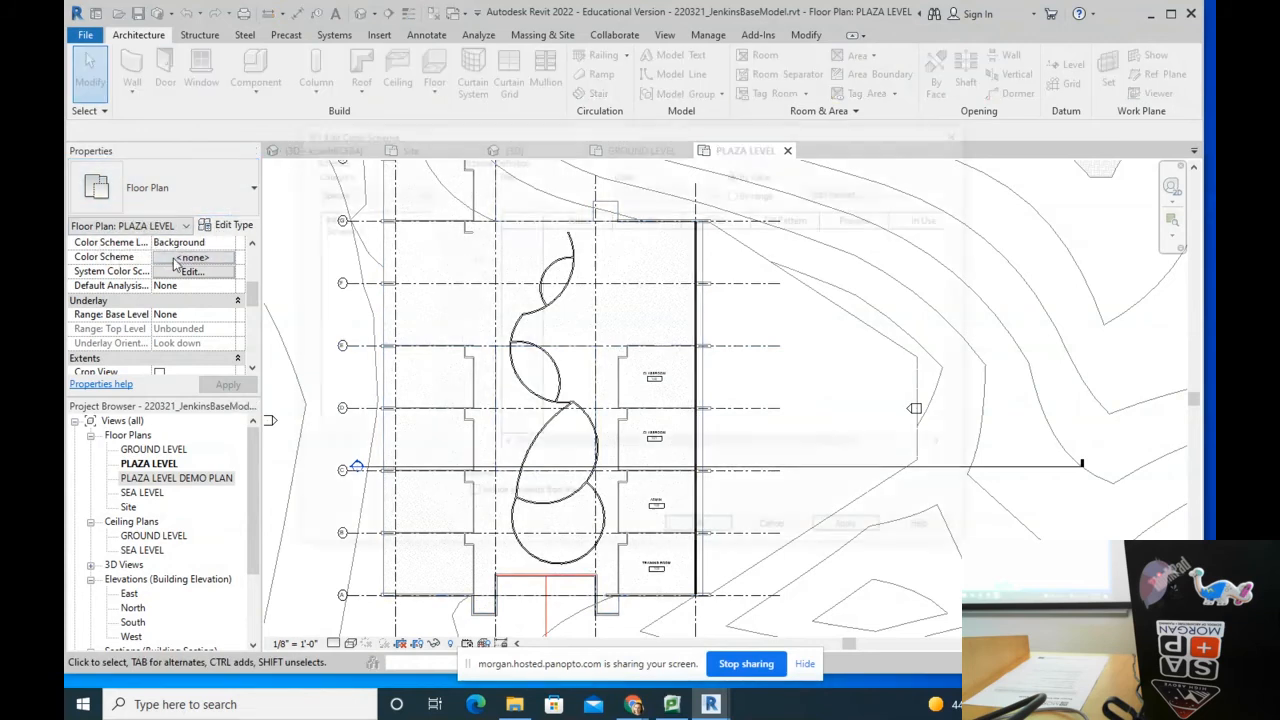
Step: Apply Schema 1, then the Rooms Department colour scheme, to the Plaza Level plan
{"action": "left_click", "coordinate": [193, 257]}
{"action": "left_click", "coordinate": [334, 228]}
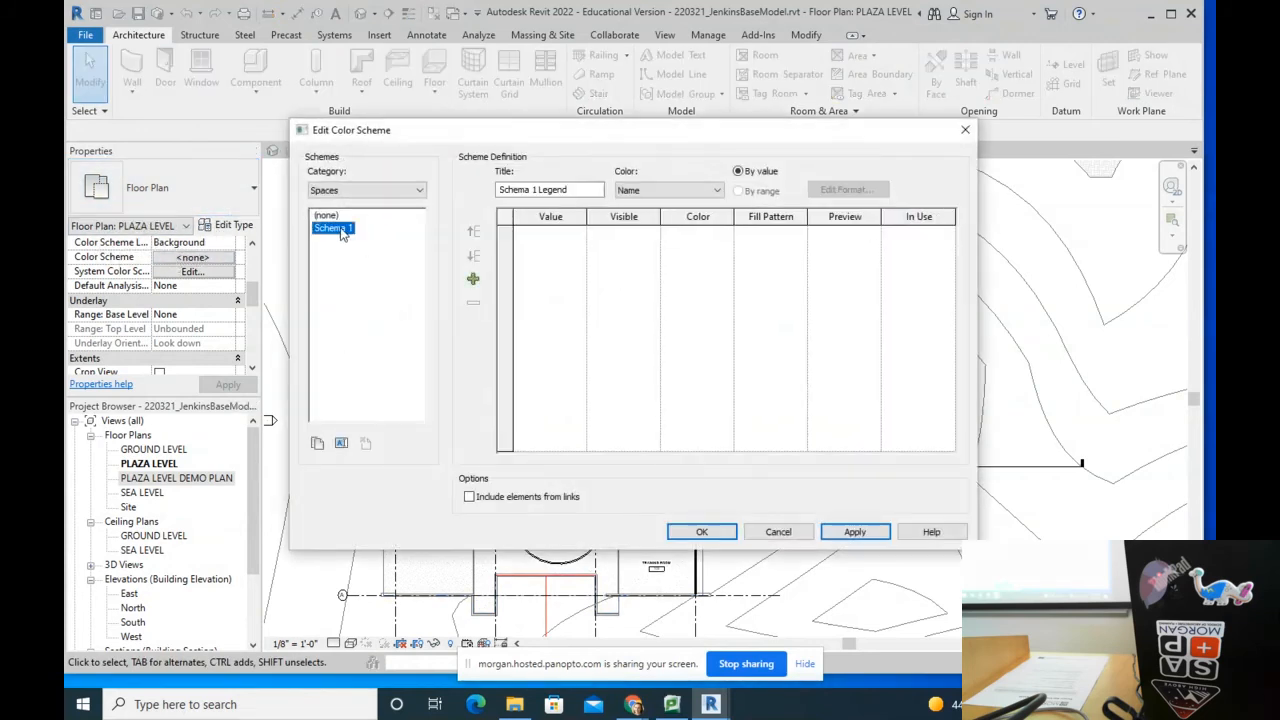
{"action": "left_click", "coordinate": [702, 532]}
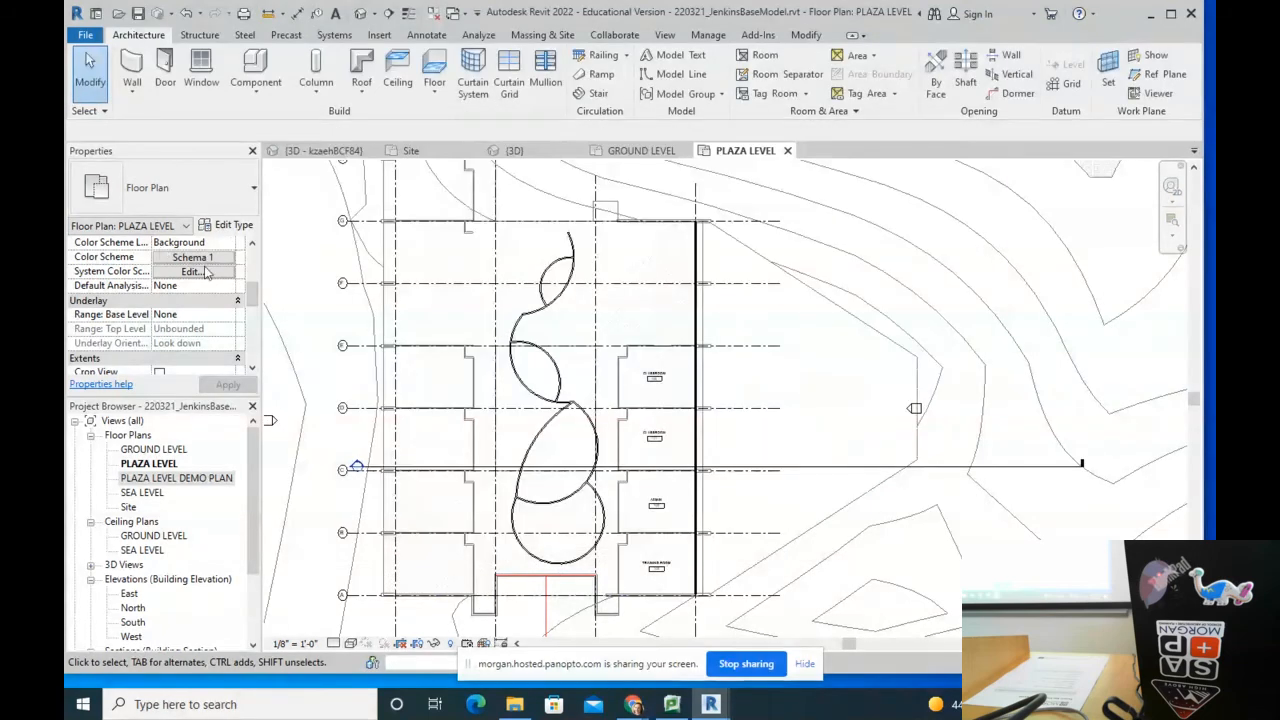
{"action": "left_click", "coordinate": [193, 258]}
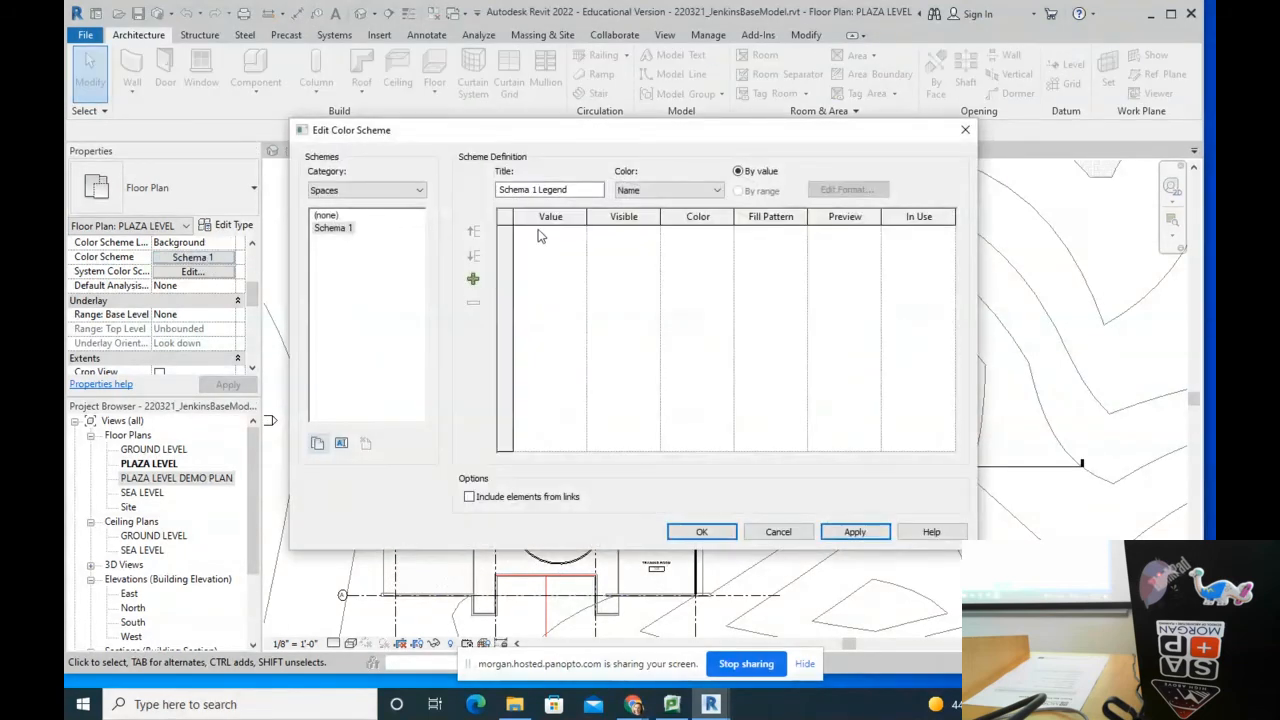
{"action": "left_click", "coordinate": [351, 192]}
{"action": "left_click", "coordinate": [353, 221]}
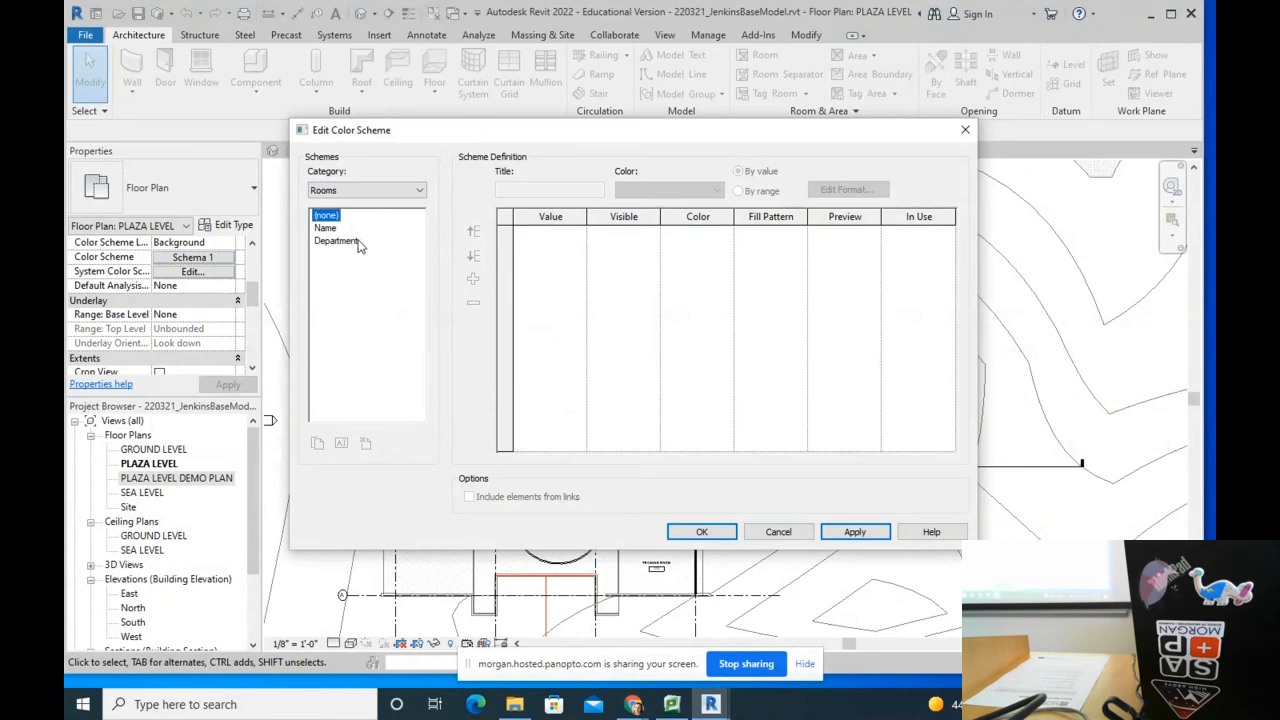
{"action": "left_click", "coordinate": [338, 241]}
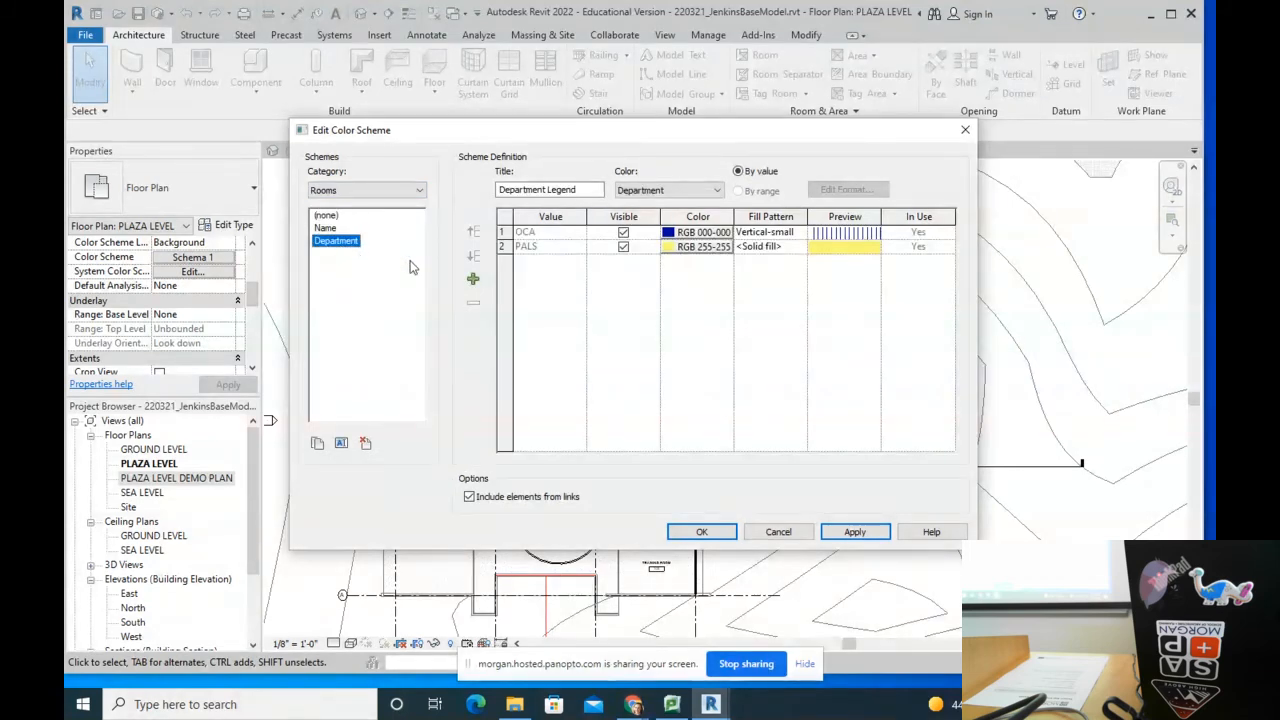
{"action": "left_click", "coordinate": [701, 531]}
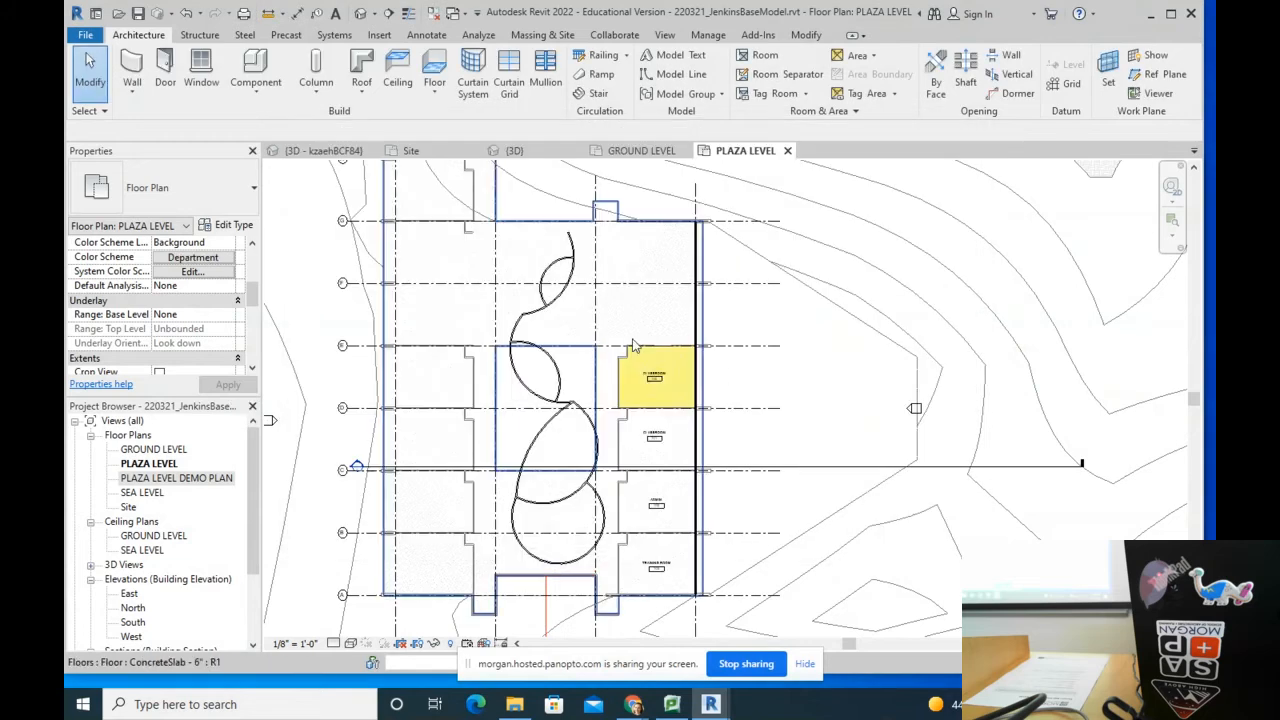
{"action": "scroll", "coordinate": [727, 373], "scroll_direction": "up", "scroll_amount": 4}
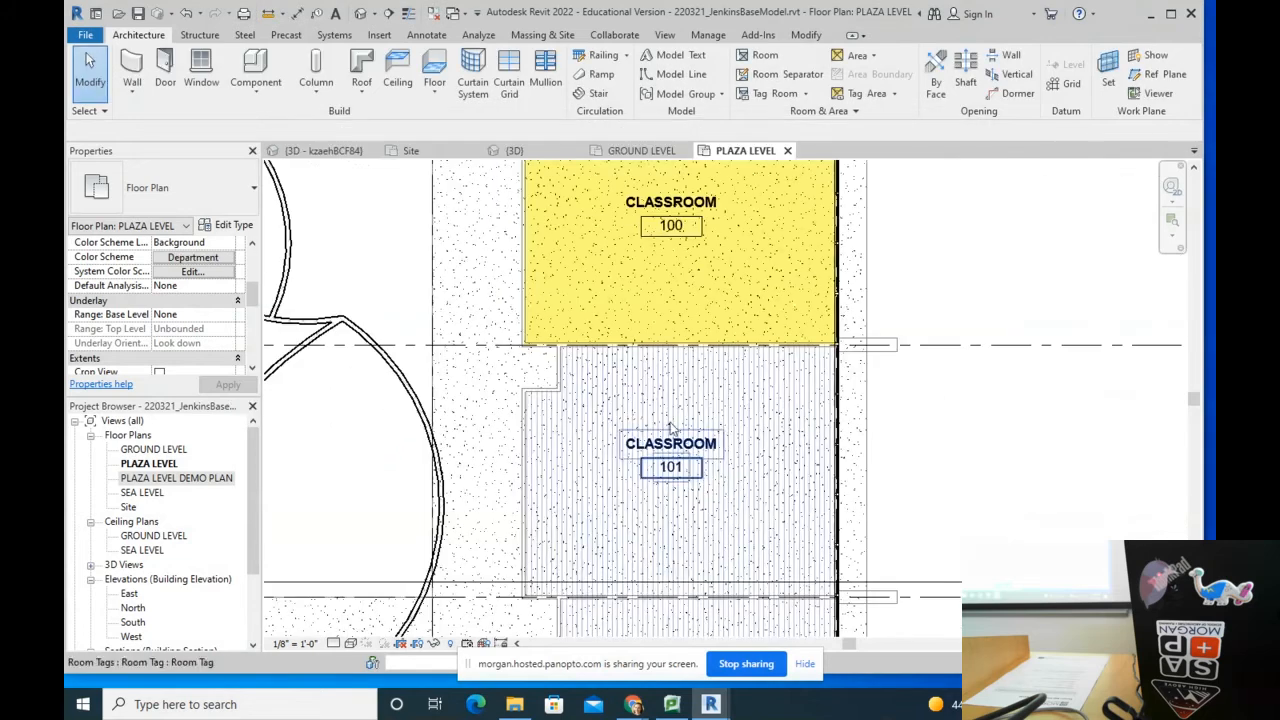
{"action": "scroll", "coordinate": [647, 389], "scroll_direction": "down", "scroll_amount": 4}
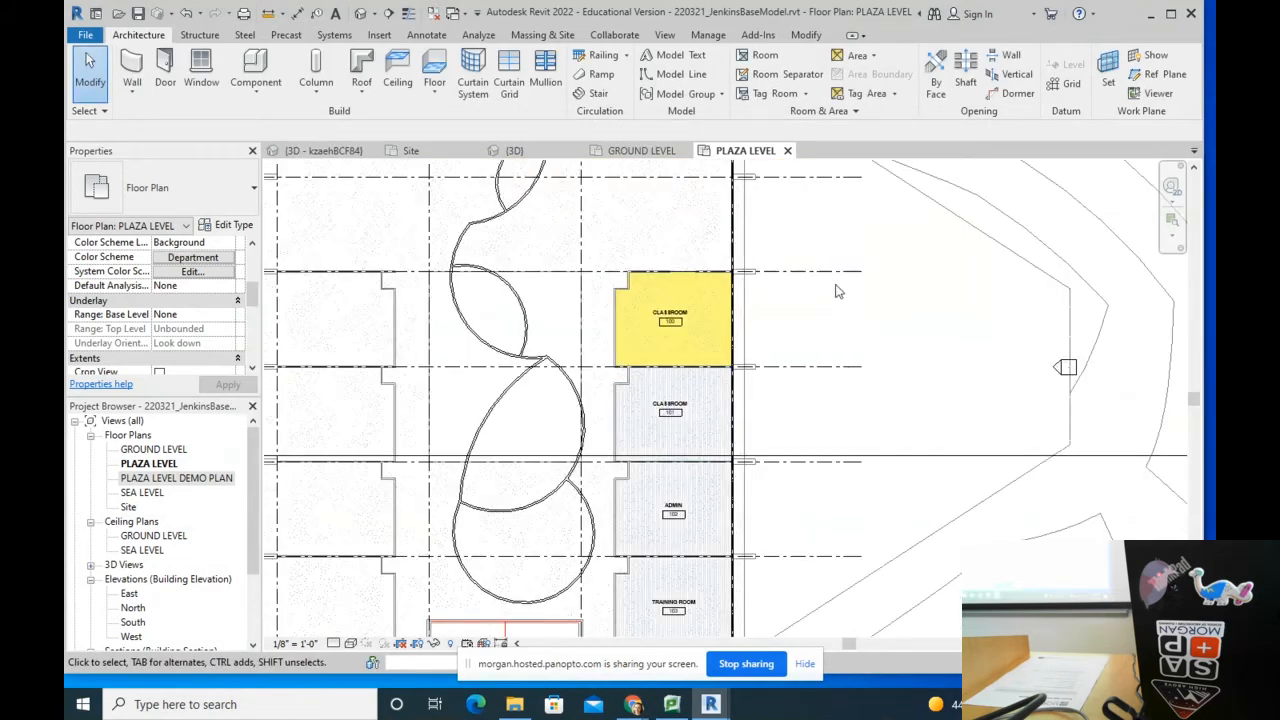
Step: Undo twice so the plan's Color Scheme returns to <none>, and recentre the building
{"action": "key", "text": "ctrl+z"}
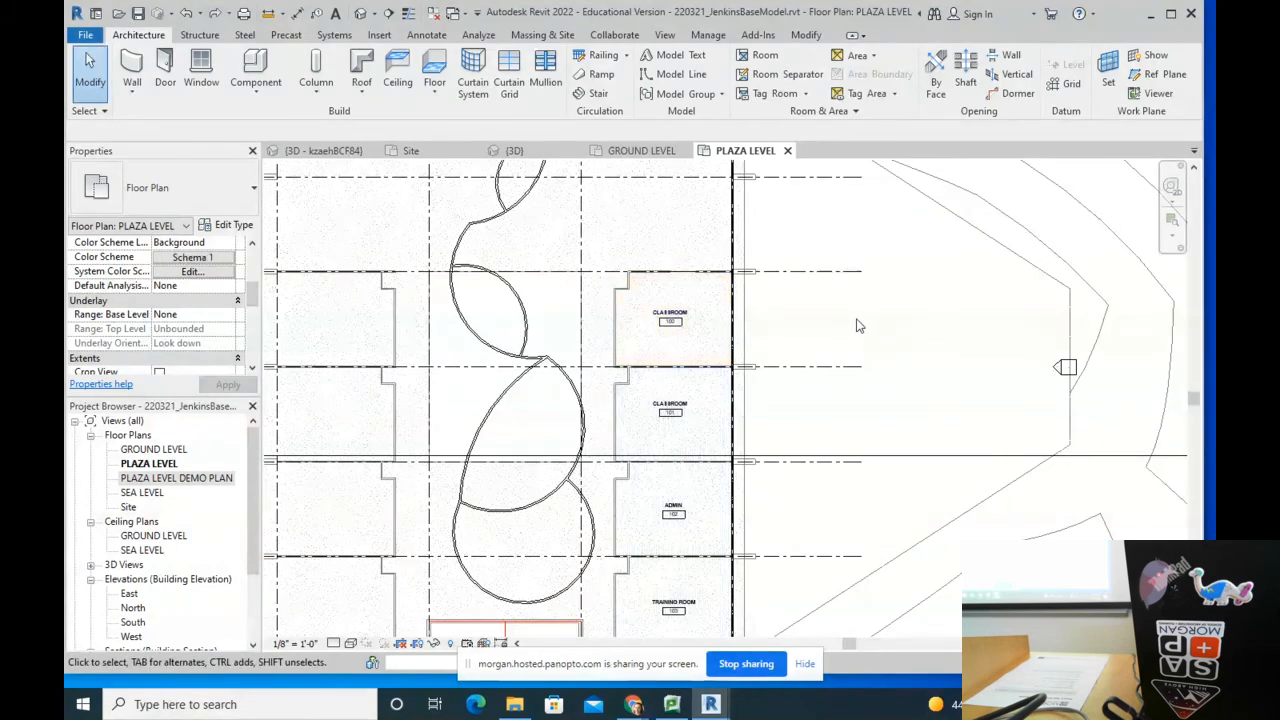
{"action": "key", "text": "ctrl+z"}
{"action": "scroll", "coordinate": [374, 320], "scroll_direction": "down", "scroll_amount": 2}
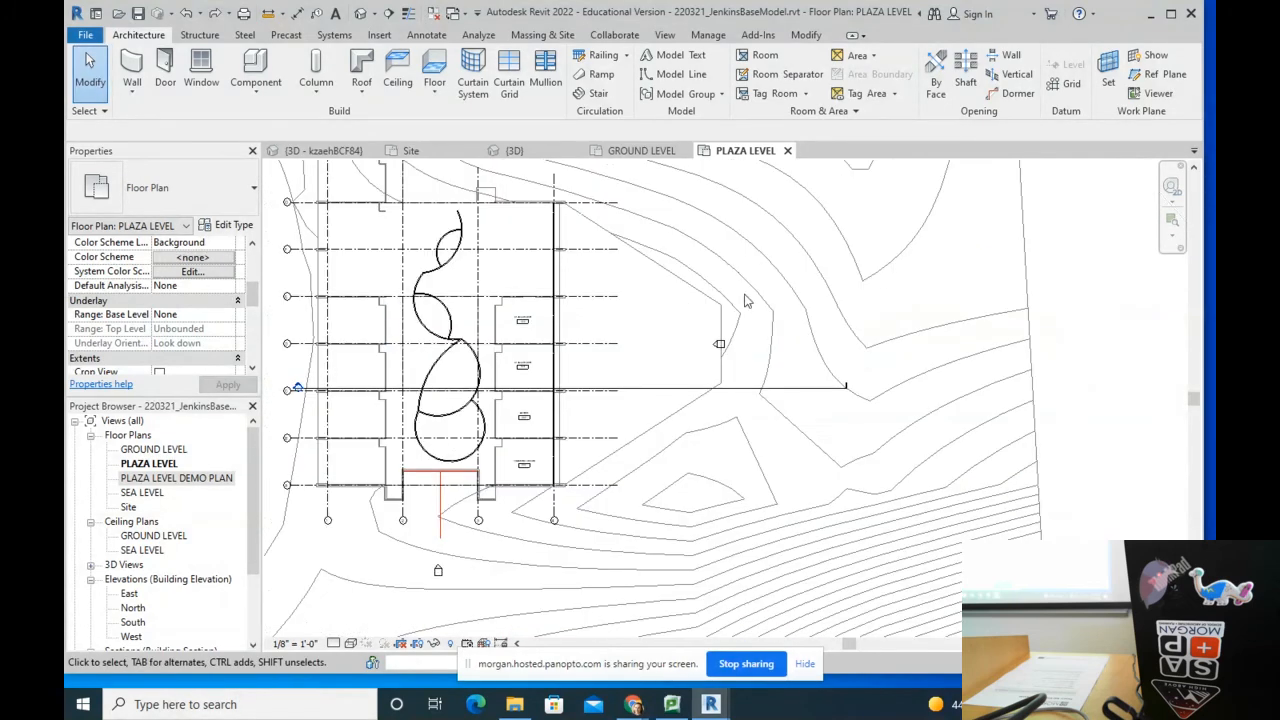
{"action": "middle_click_drag", "start_coordinate": [815, 295], "coordinate": [853, 363]}
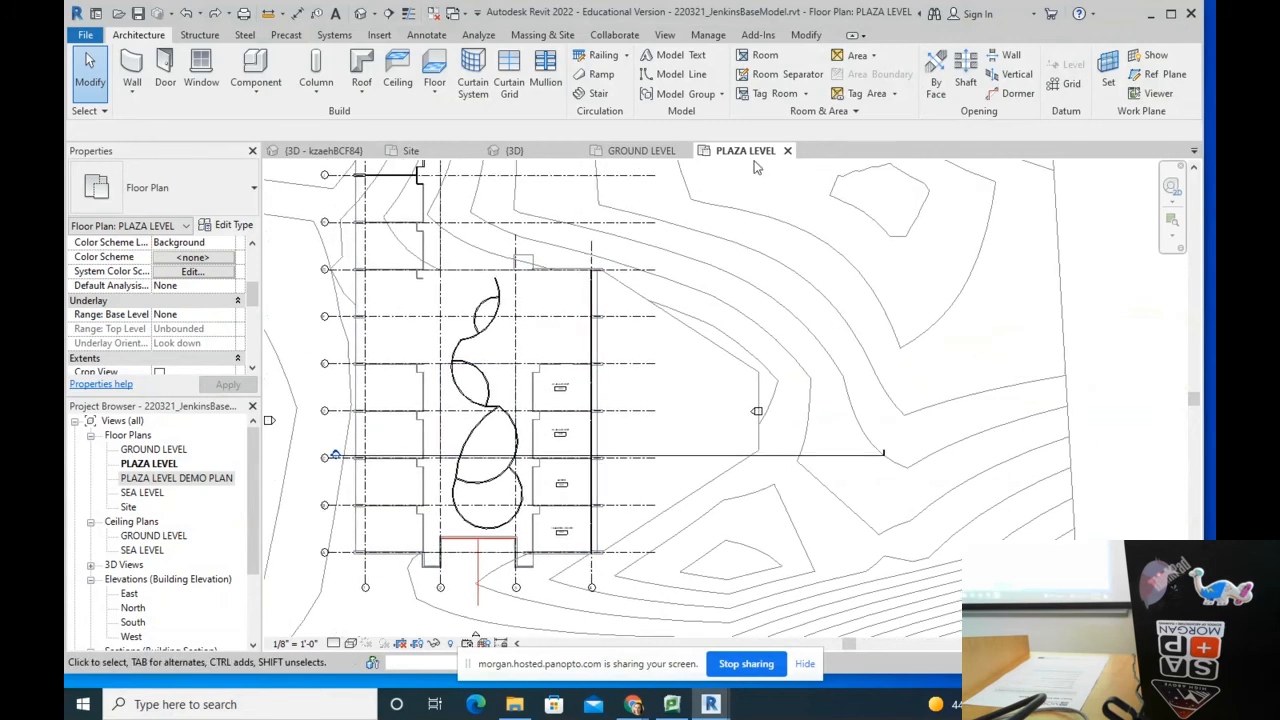
Step: Load the Rooms Department scheme and set PALS to light blue-grey (RGB 172-210-208)
{"action": "left_click", "coordinate": [175, 258]}
{"action": "left_click", "coordinate": [333, 229]}
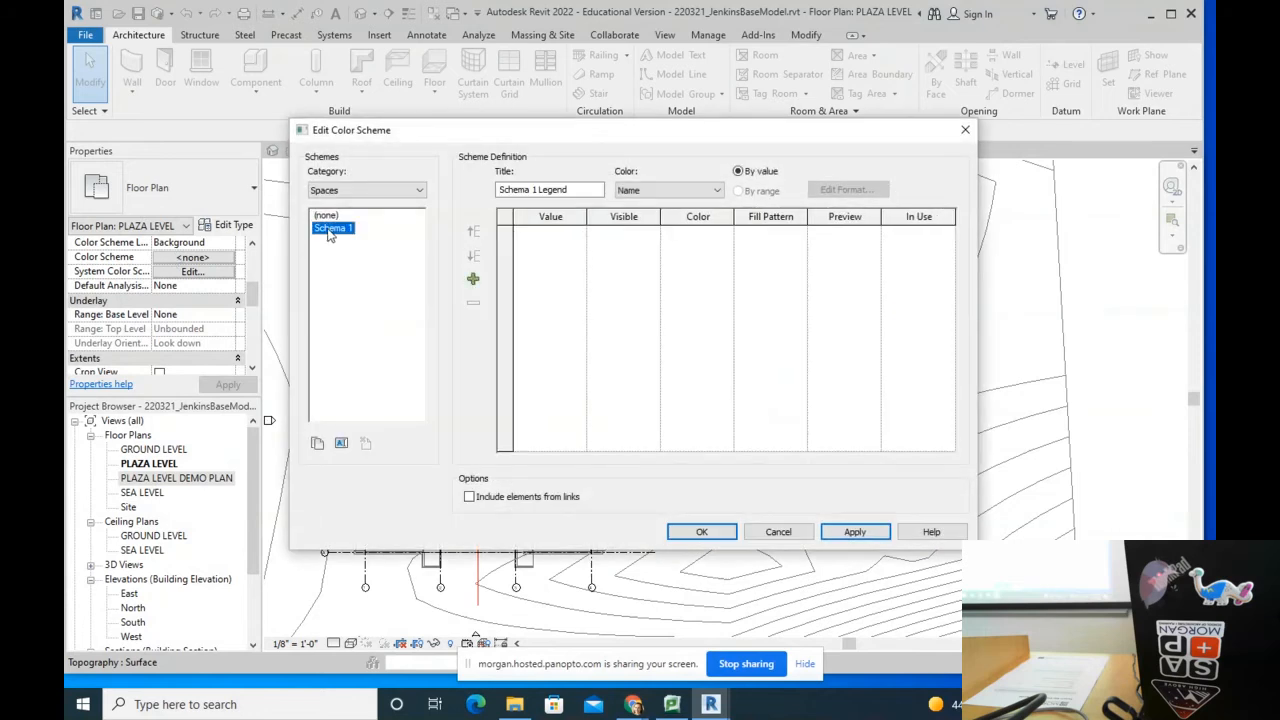
{"action": "left_click", "coordinate": [335, 191]}
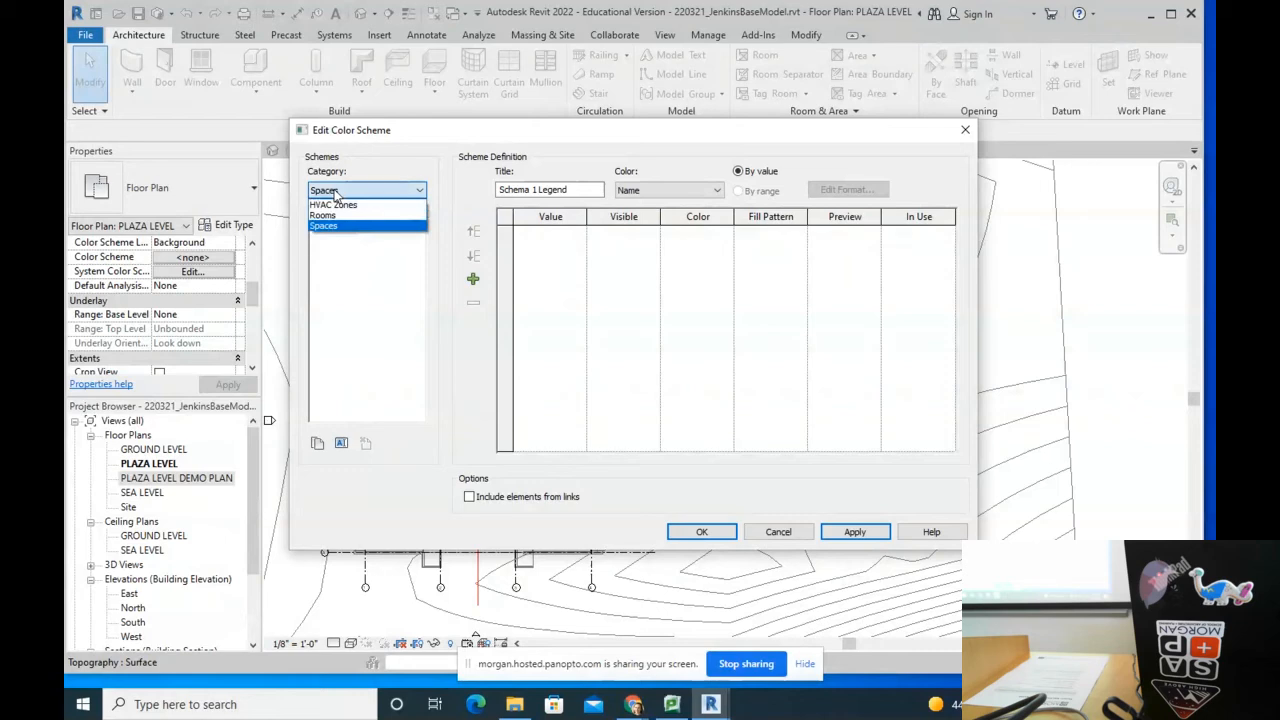
{"action": "left_click", "coordinate": [335, 216]}
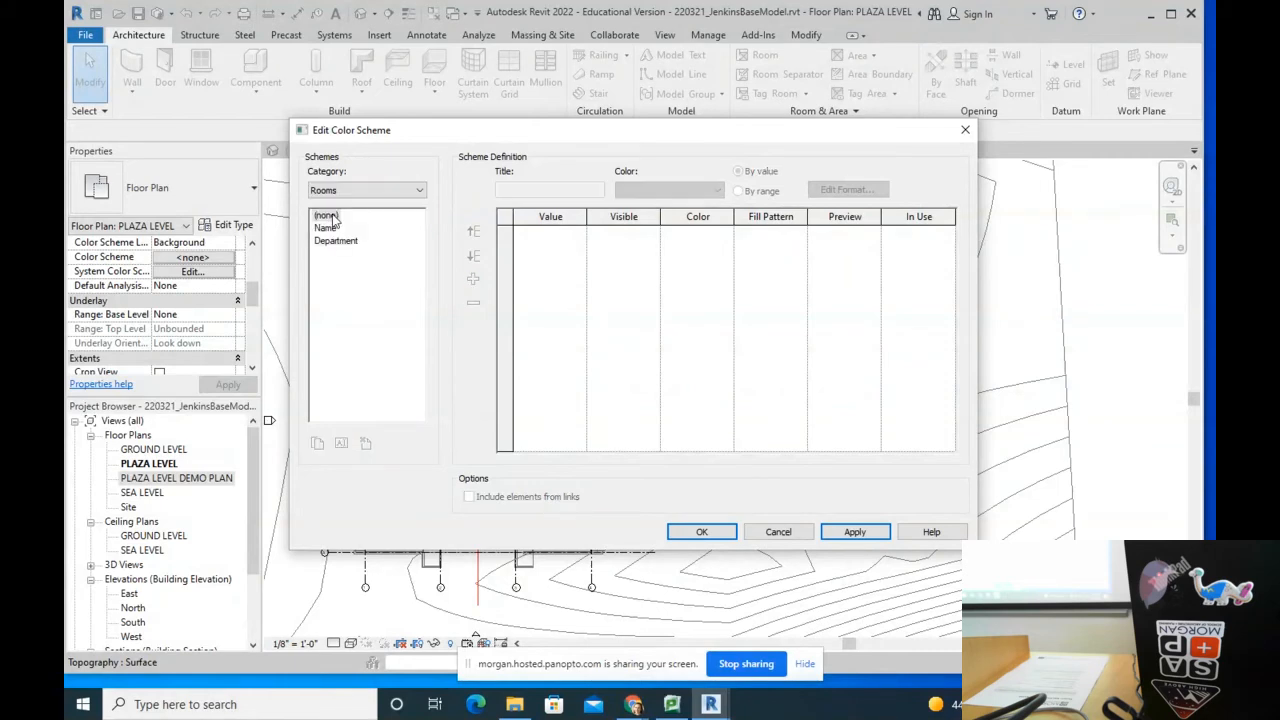
{"action": "left_click", "coordinate": [333, 241]}
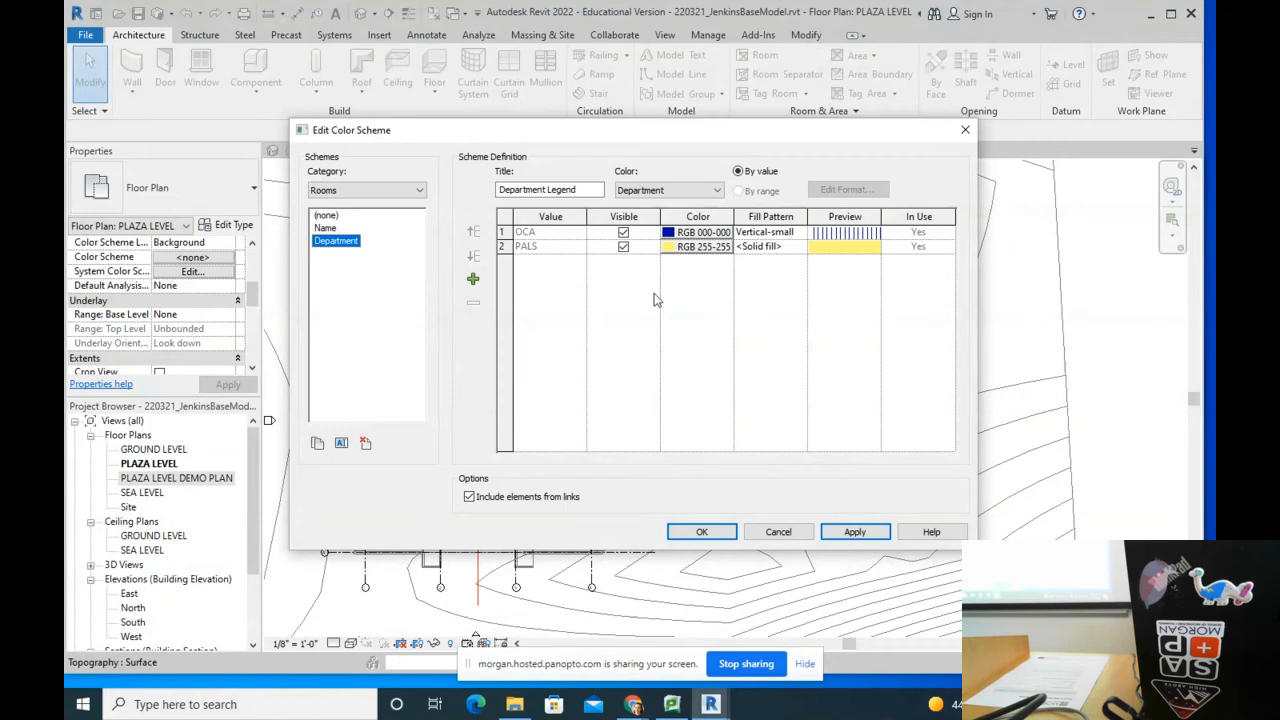
{"action": "left_click", "coordinate": [852, 240]}
{"action": "left_click", "coordinate": [696, 248]}
{"action": "left_click", "coordinate": [723, 323]}
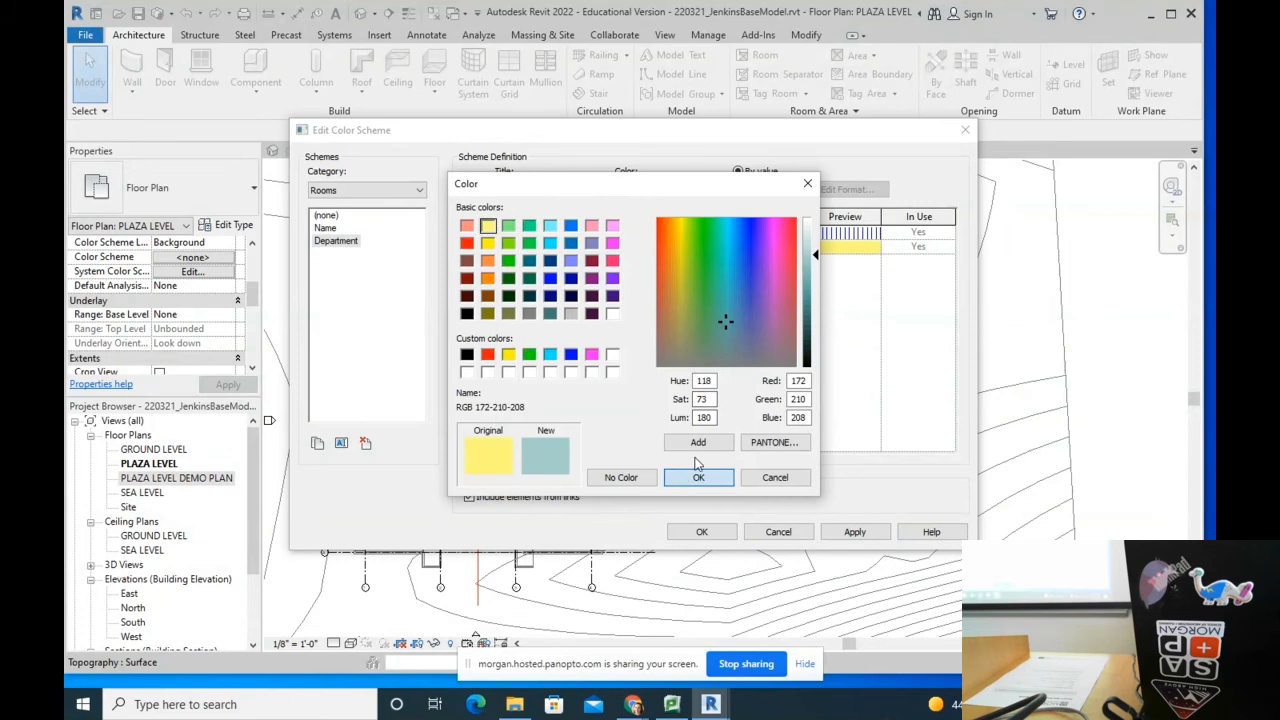
{"action": "left_click", "coordinate": [700, 477]}
Step: Give OCA a Solid fill pattern and apply the updated Department colours to the plan
{"action": "left_click", "coordinate": [775, 232]}
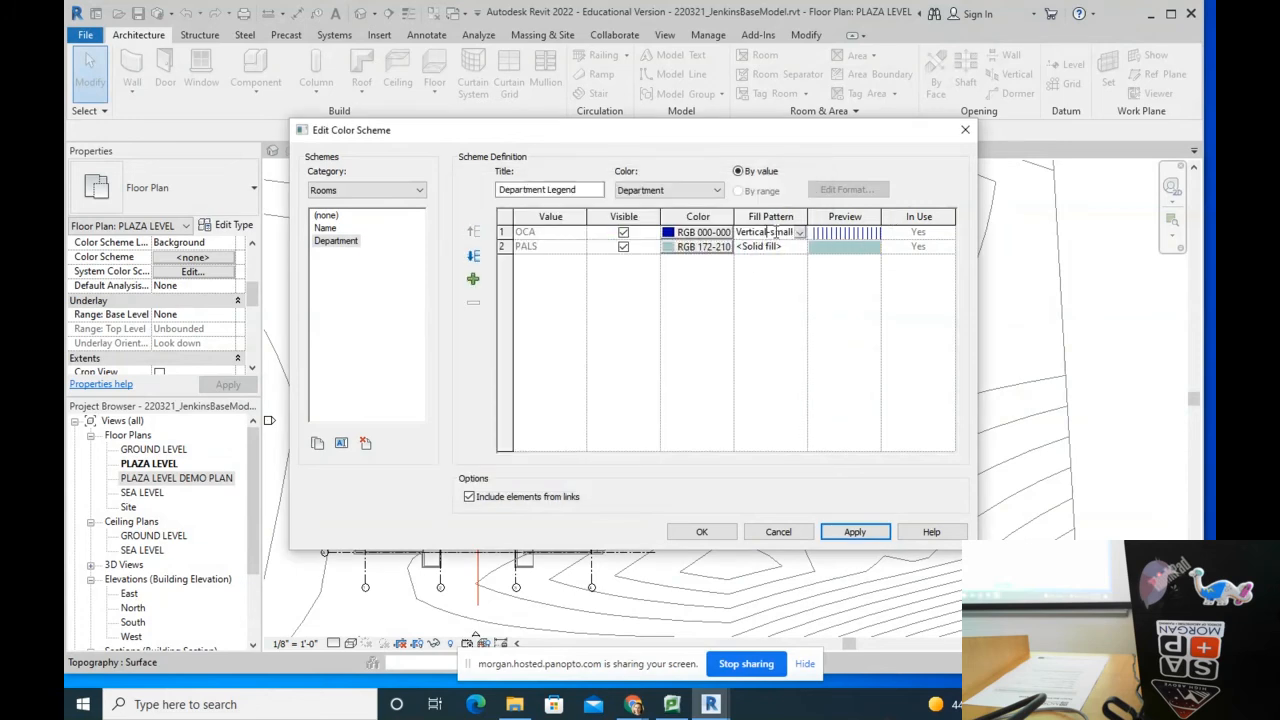
{"action": "left_click", "coordinate": [800, 232]}
{"action": "left_click_drag", "start_coordinate": [852, 293], "coordinate": [831, 241]}
{"action": "left_click", "coordinate": [772, 247]}
{"action": "left_click", "coordinate": [800, 232]}
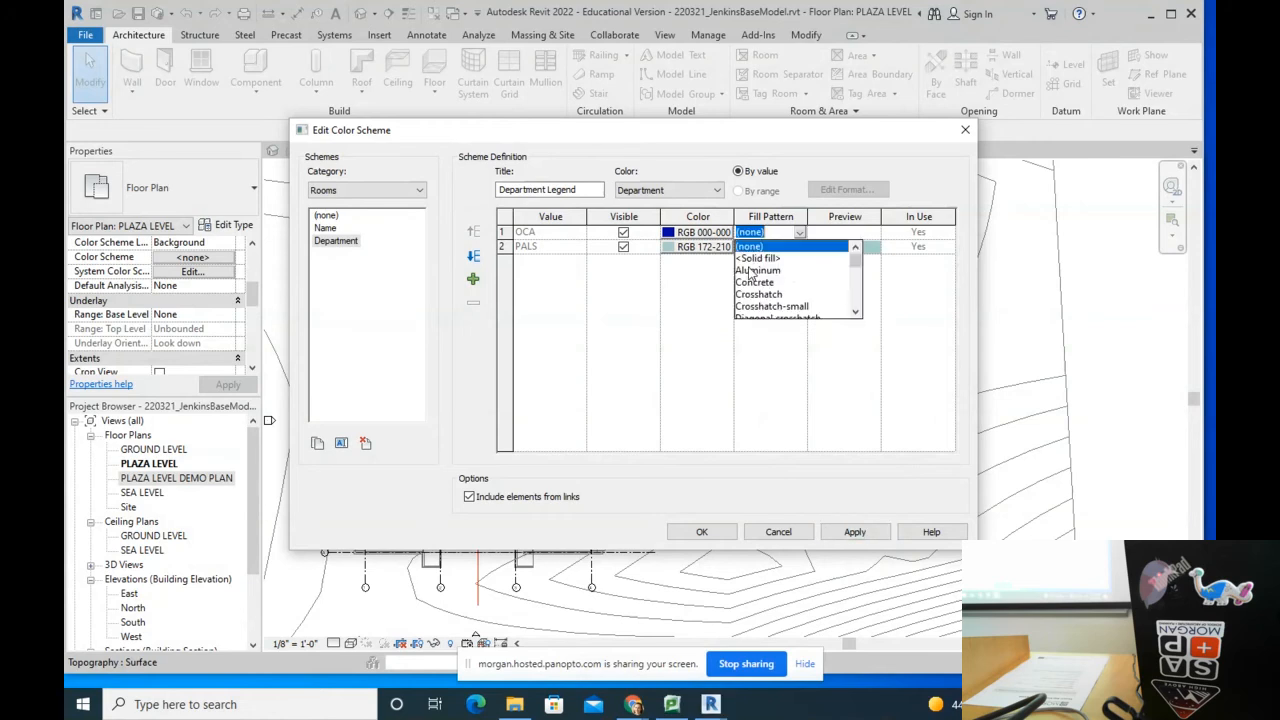
{"action": "left_click", "coordinate": [755, 262]}
{"action": "left_click", "coordinate": [855, 531]}
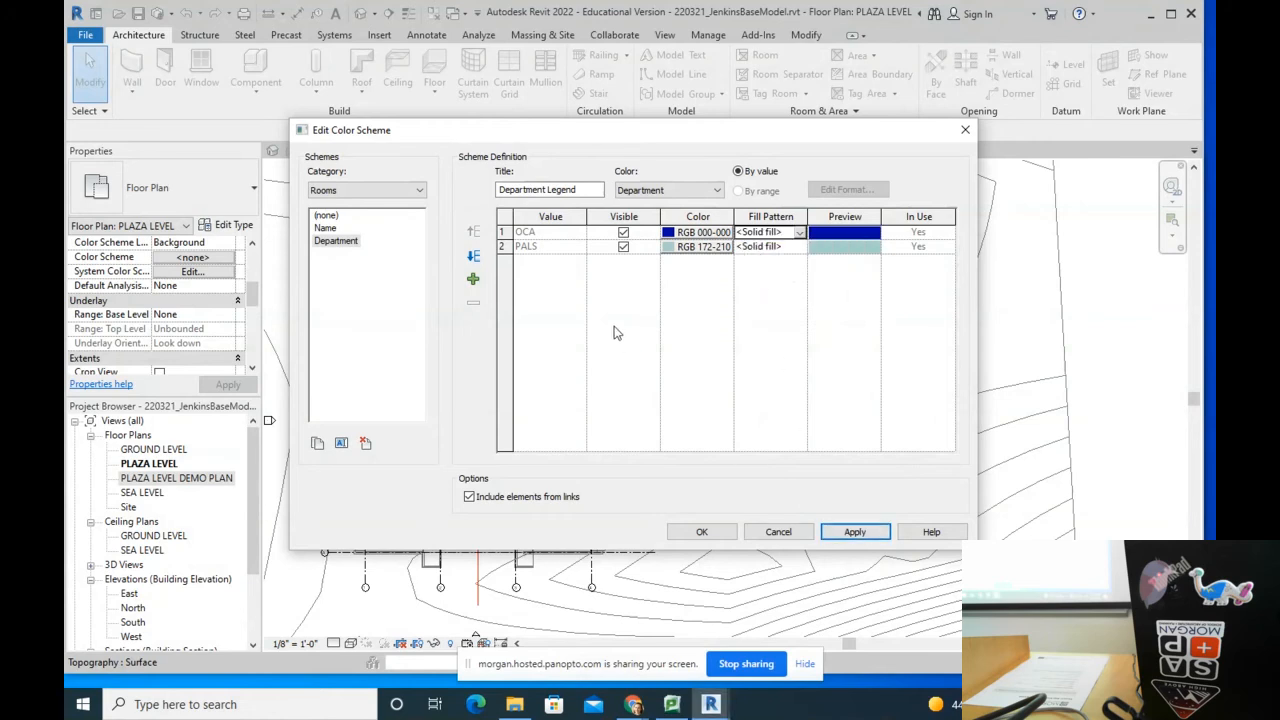
{"action": "left_click", "coordinate": [855, 531]}
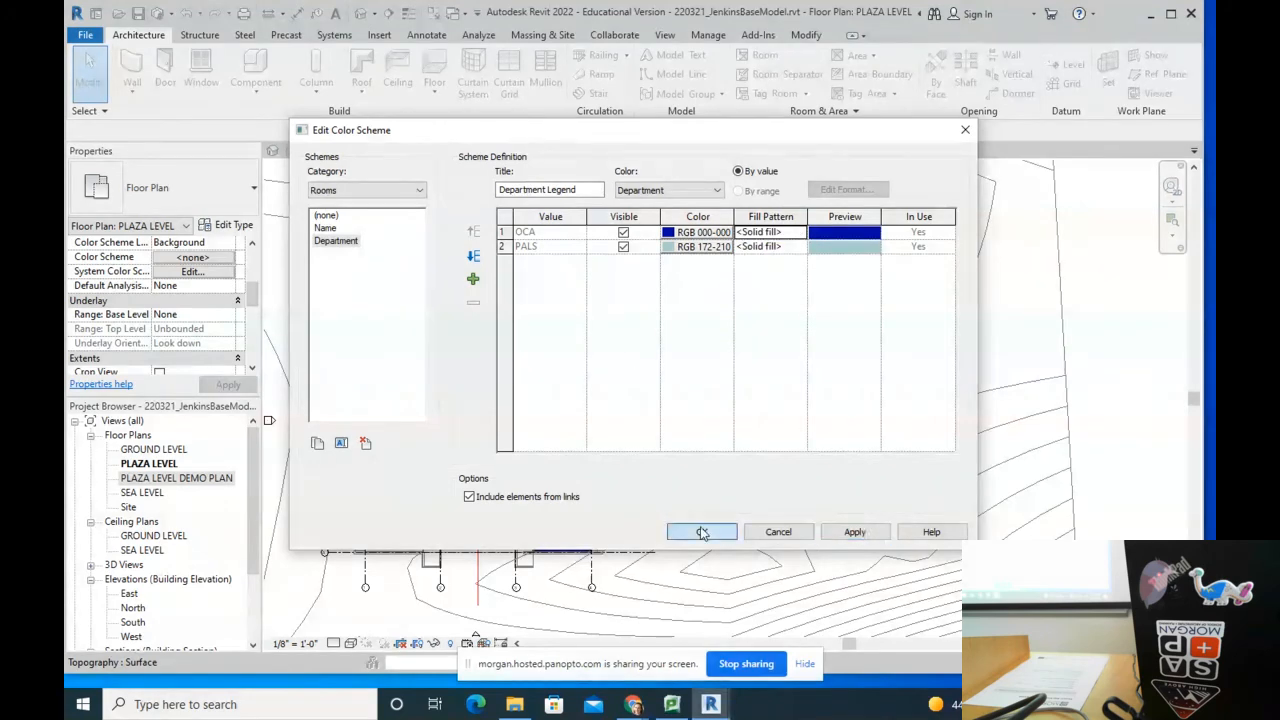
{"action": "left_click", "coordinate": [800, 535]}
{"action": "scroll", "coordinate": [635, 415], "scroll_direction": "up", "scroll_amount": 4}
{"action": "scroll", "coordinate": [603, 405], "scroll_direction": "down", "scroll_amount": 3}
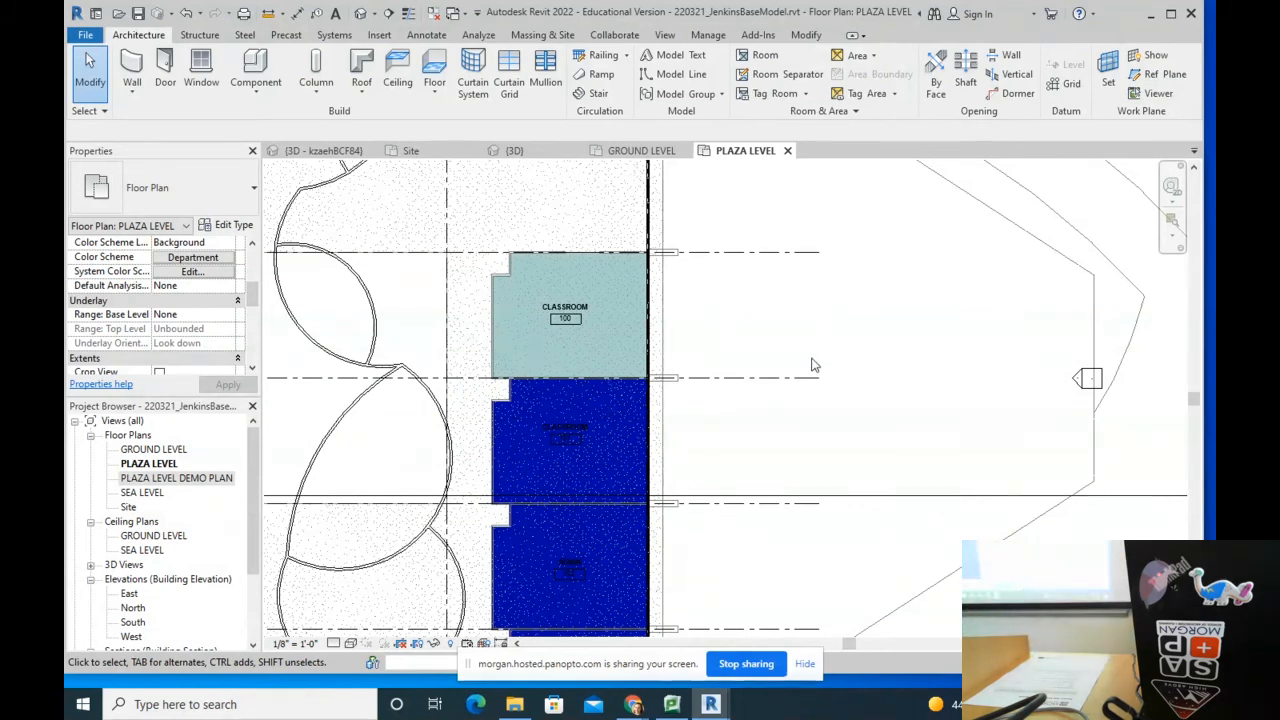
{"action": "scroll", "coordinate": [812, 366], "scroll_direction": "down", "scroll_amount": 1}
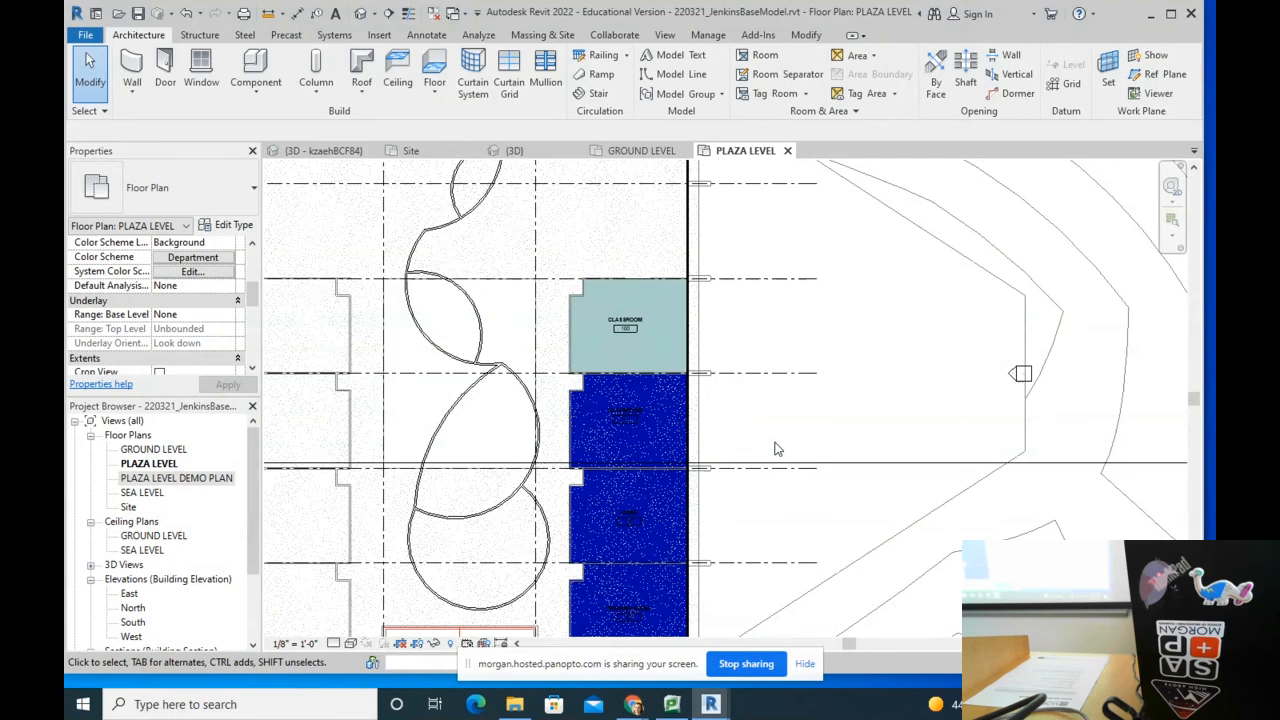
{"action": "scroll", "coordinate": [674, 319], "scroll_direction": "up", "scroll_amount": 3}
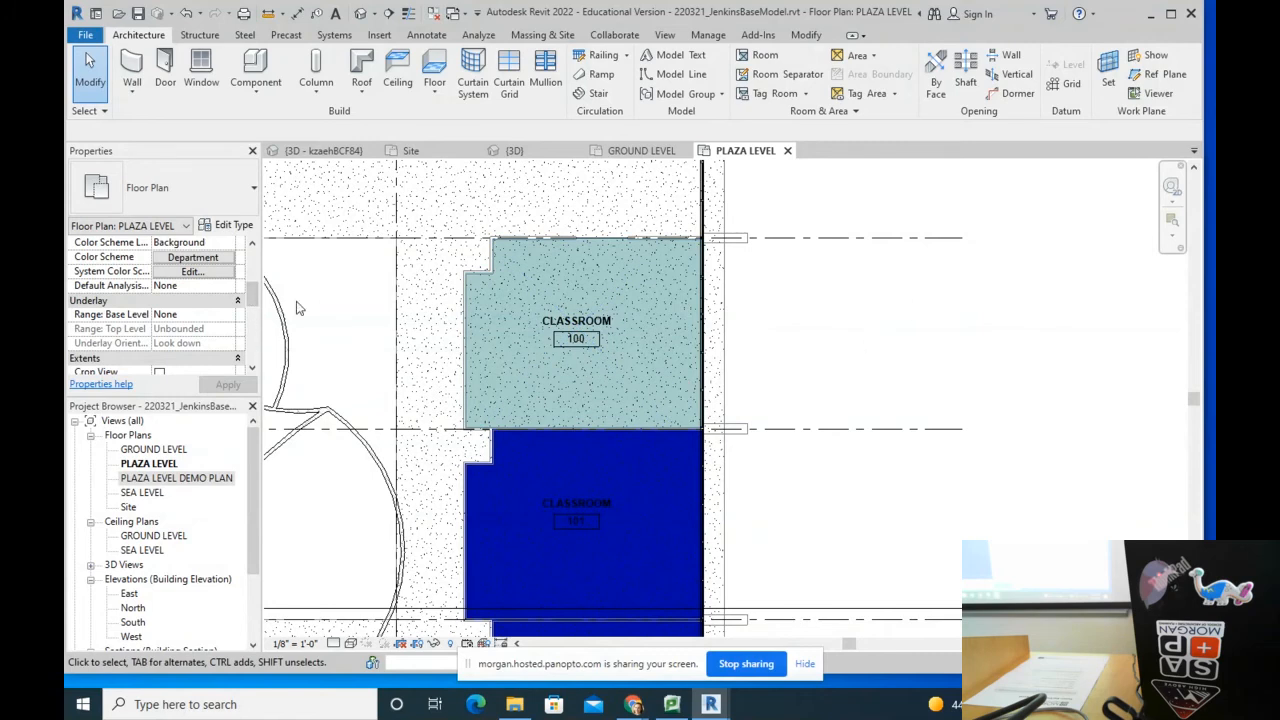
Step: Set the Plaza Level plan's room colour scheme to (none) and pan to show more classrooms
{"action": "left_click", "coordinate": [181, 262]}
{"action": "left_click", "coordinate": [334, 228]}
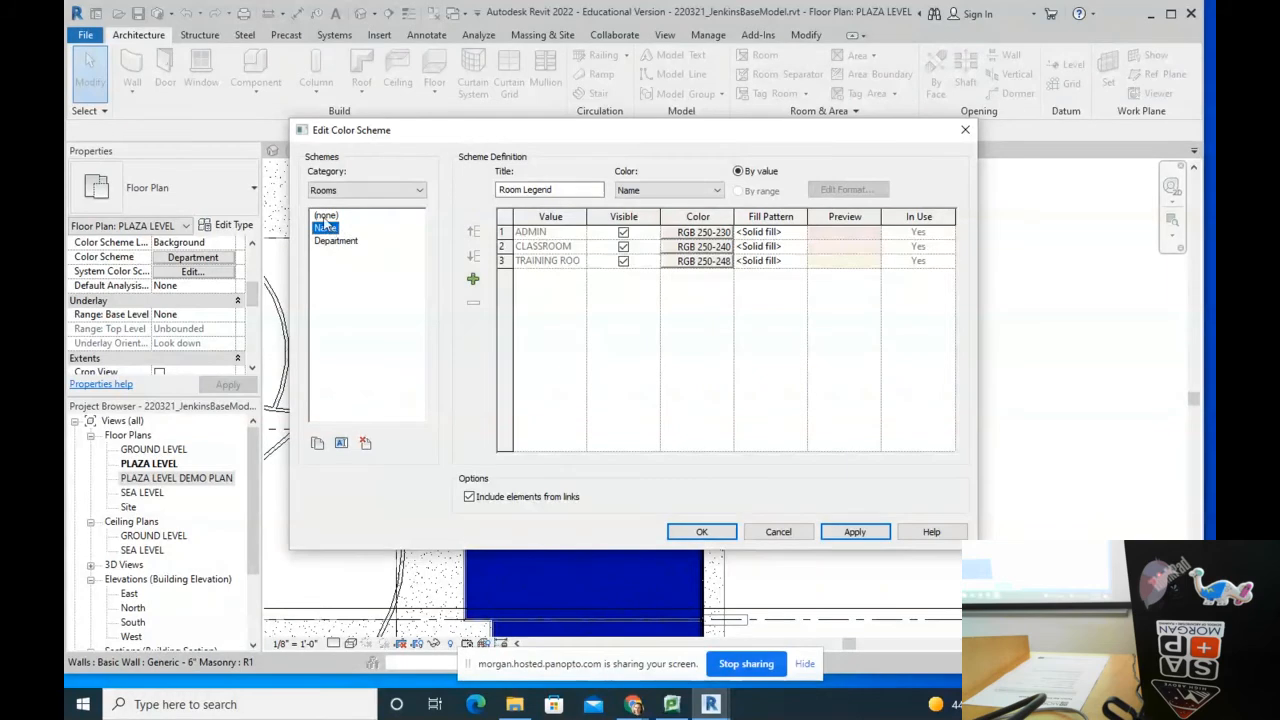
{"action": "left_click", "coordinate": [326, 216]}
{"action": "left_click", "coordinate": [701, 531]}
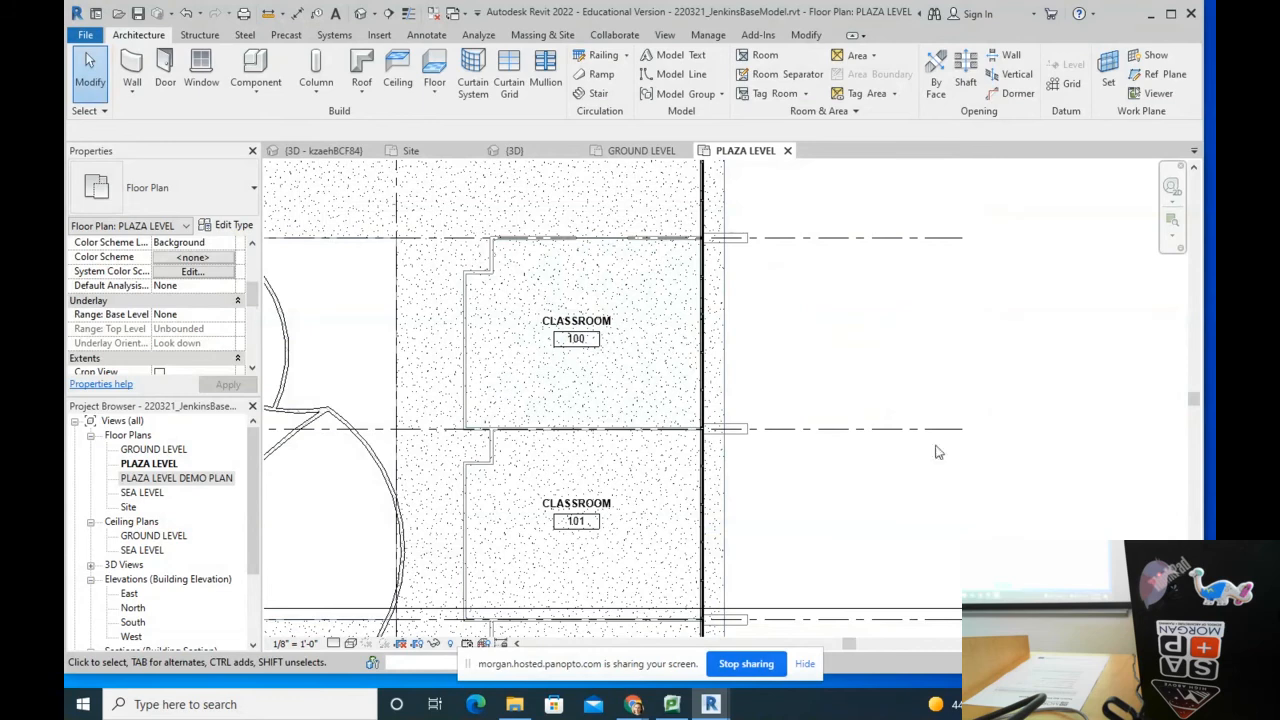
{"action": "scroll", "coordinate": [826, 357], "scroll_direction": "down", "scroll_amount": 2}
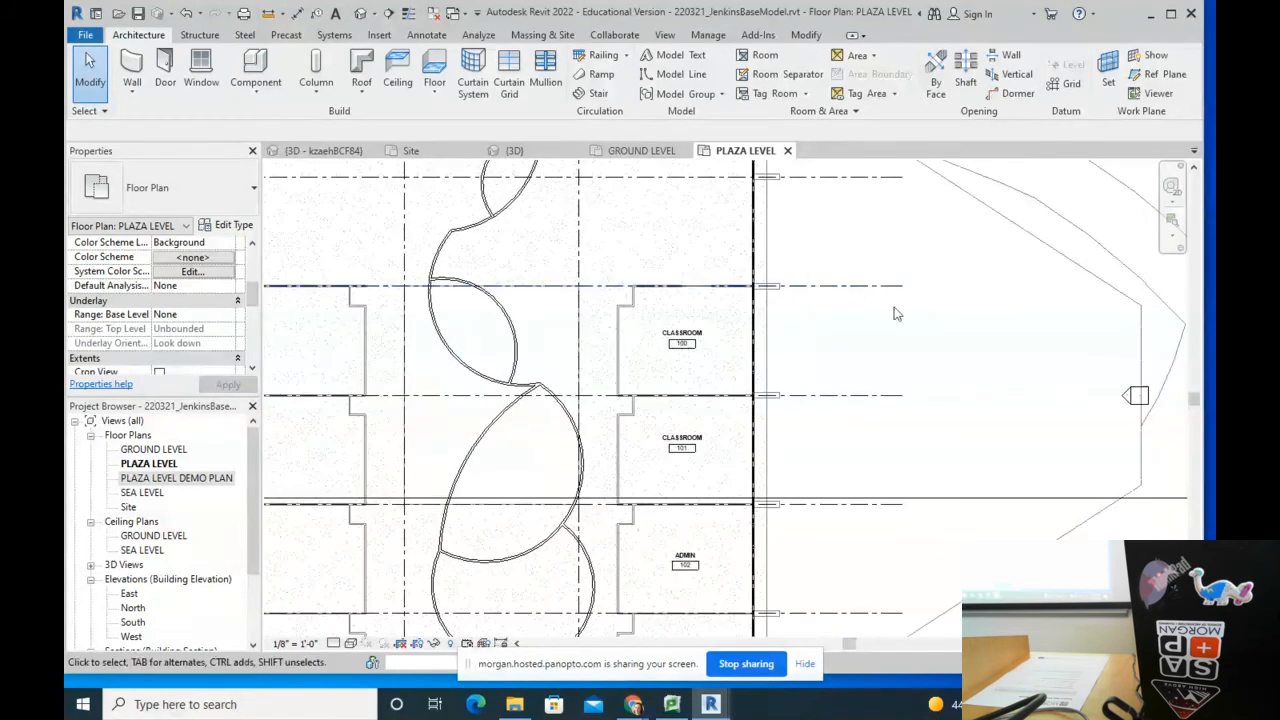
{"action": "middle_click_drag", "start_coordinate": [897, 314], "coordinate": [888, 380]}
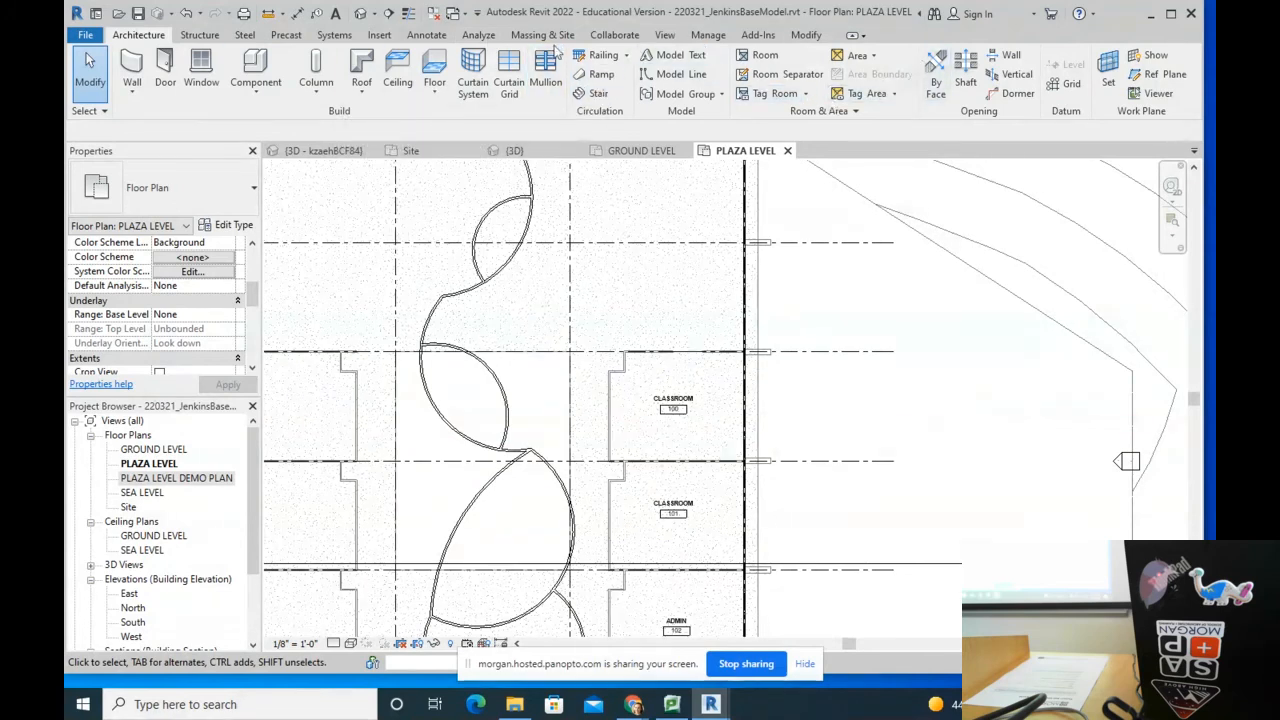
Step: In Design Options, create a new option set named Classroom Layout
{"action": "left_click", "coordinate": [707, 35]}
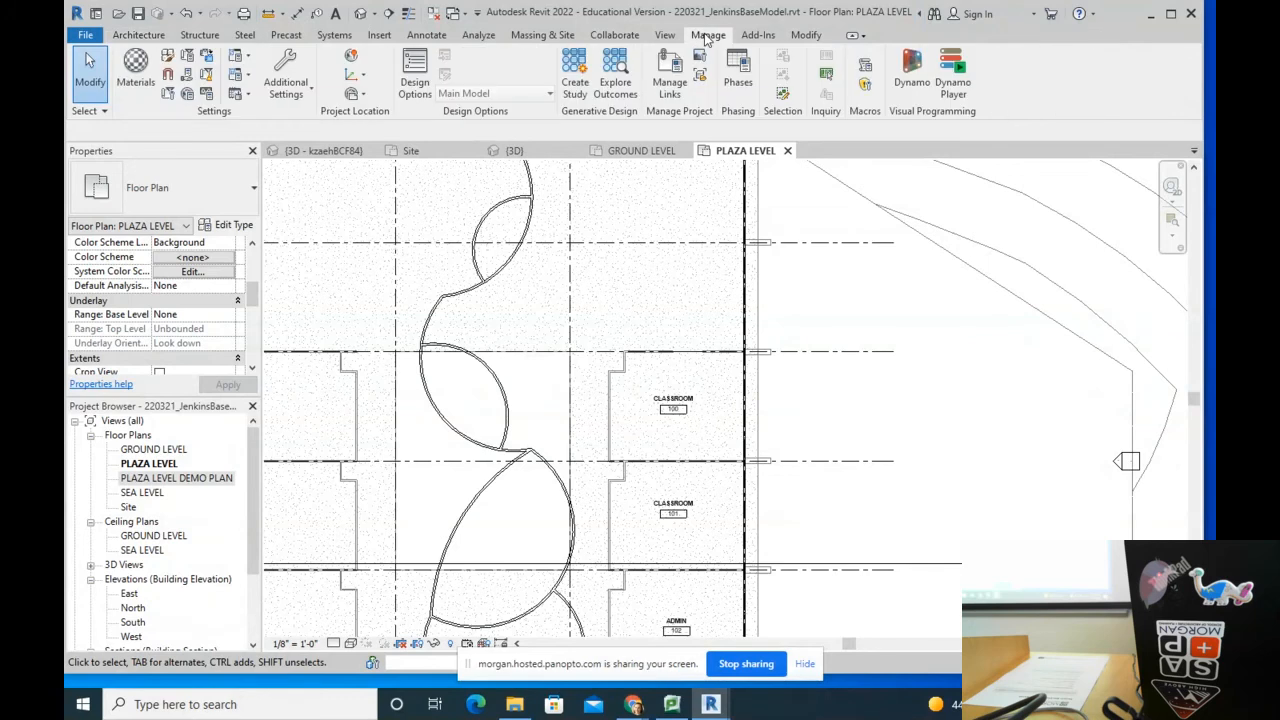
{"action": "left_click", "coordinate": [428, 76]}
{"action": "left_click_drag", "start_coordinate": [958, 266], "coordinate": [535, 109]}
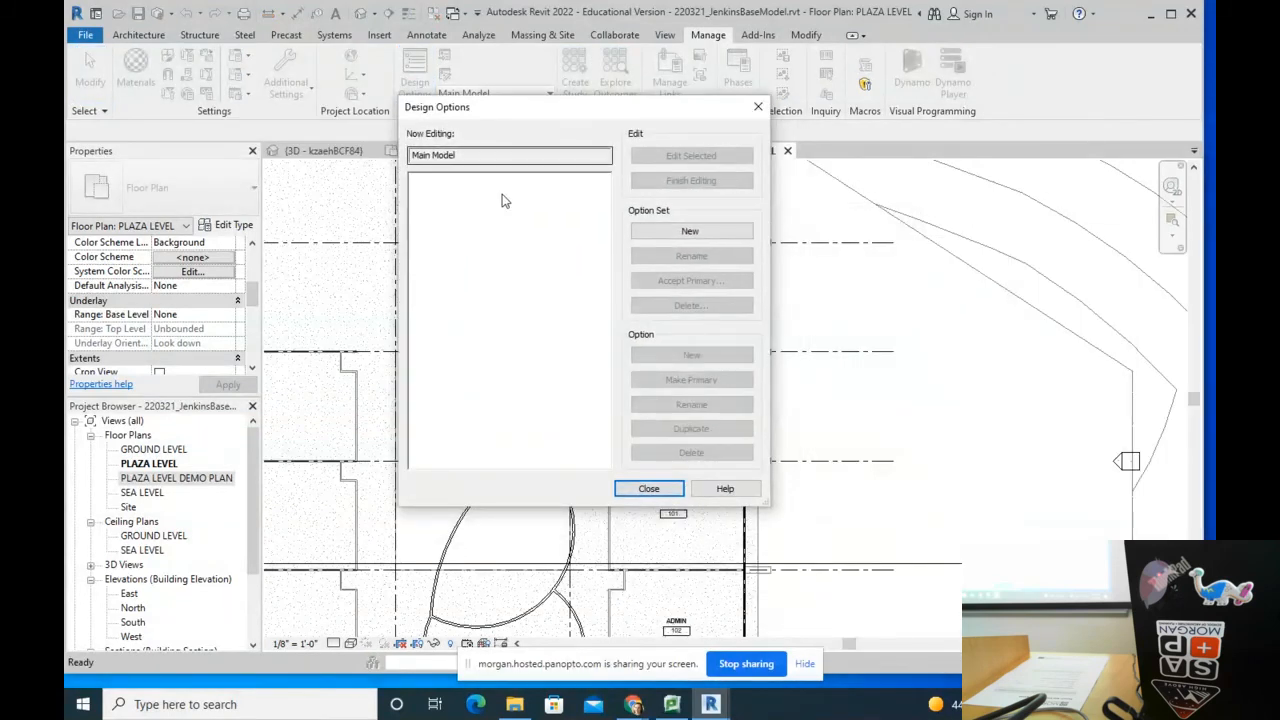
{"action": "left_click", "coordinate": [686, 232]}
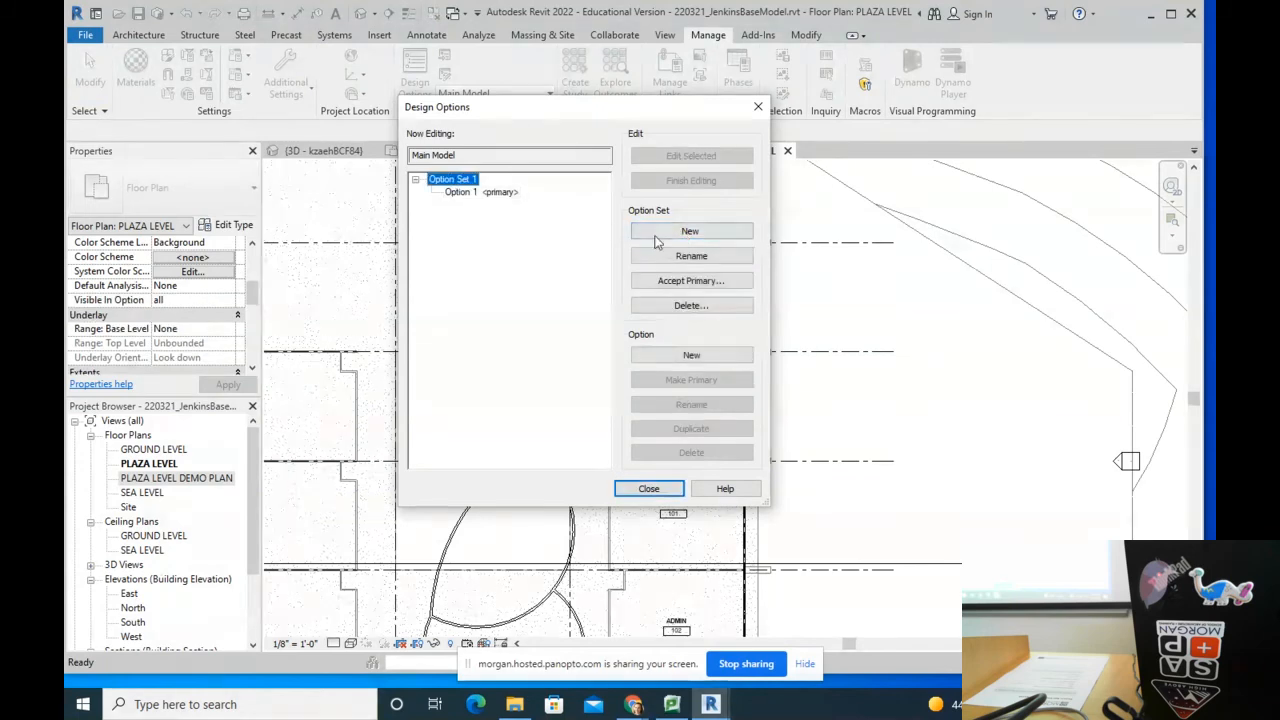
{"action": "left_click", "coordinate": [691, 256]}
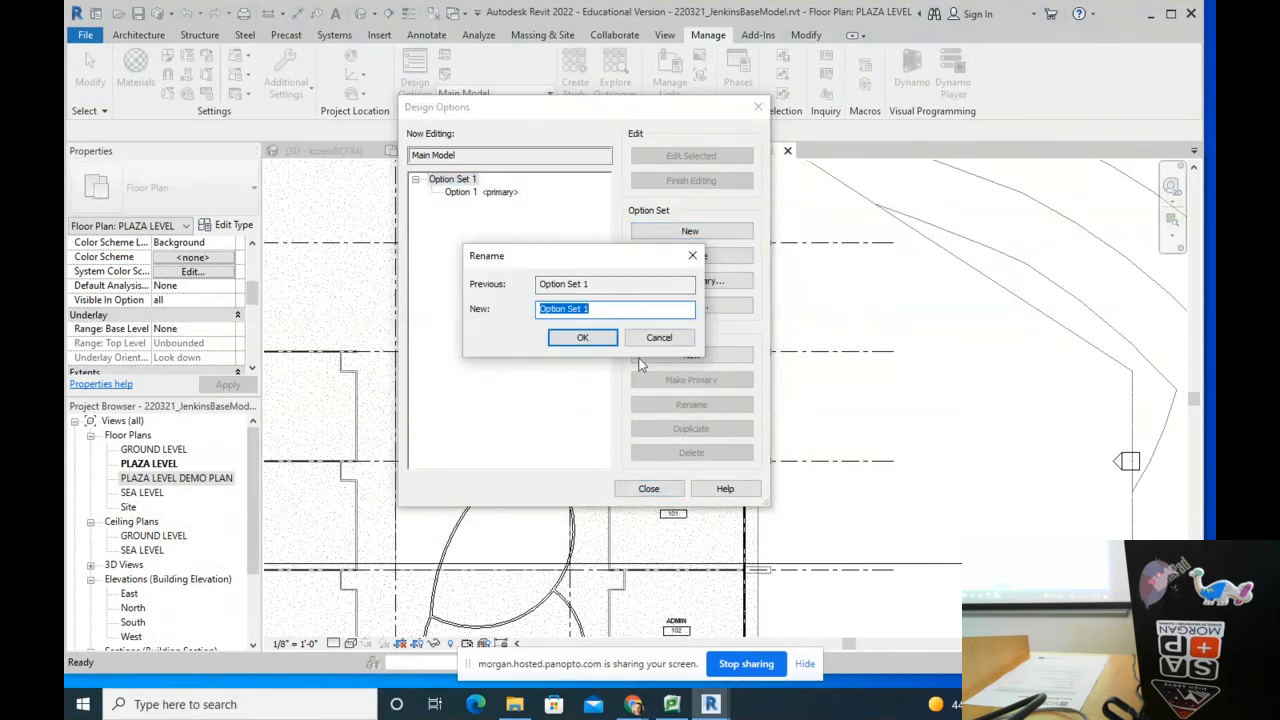
{"action": "type", "text": "cLA"}
{"action": "key", "text": "BackSpace"}
{"action": "key", "text": "BackSpace"}
{"action": "key", "text": "BackSpace"}
{"action": "type", "text": "Clas"}
{"action": "left_click", "coordinate": [566, 340]}
Step: Rename the first design option to Lecture Style
{"action": "left_click", "coordinate": [470, 193]}
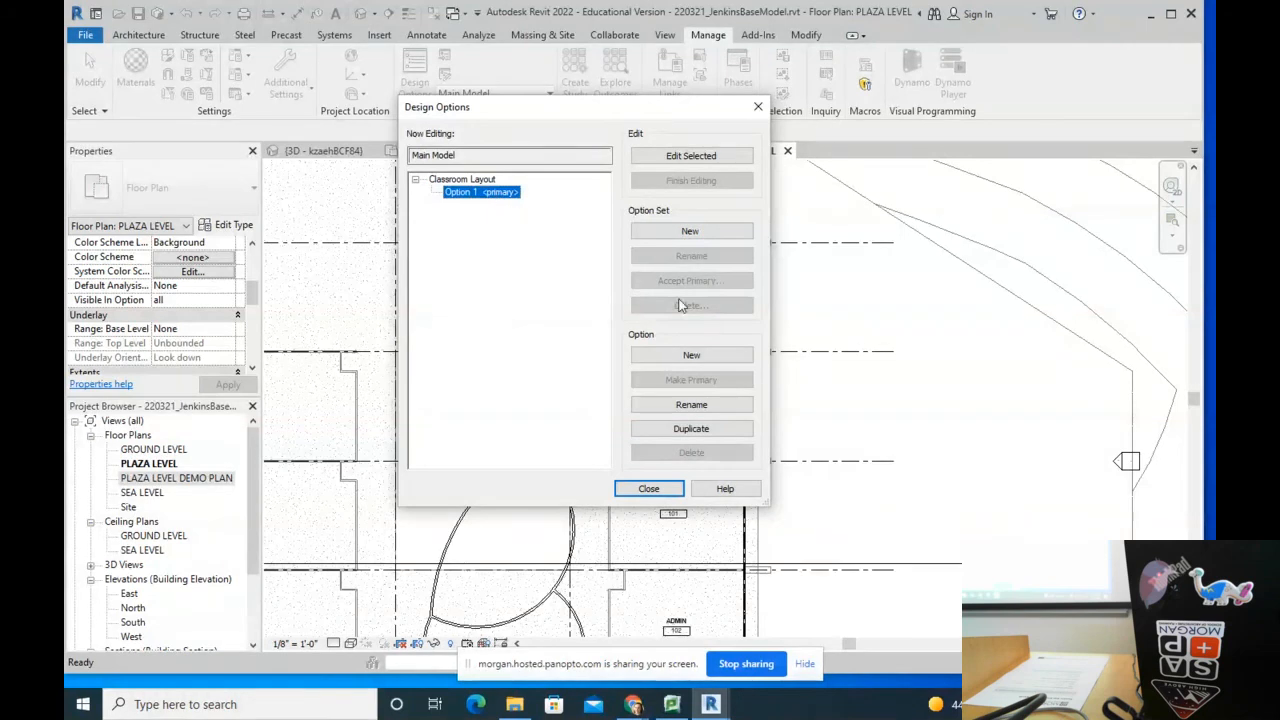
{"action": "left_click", "coordinate": [709, 404]}
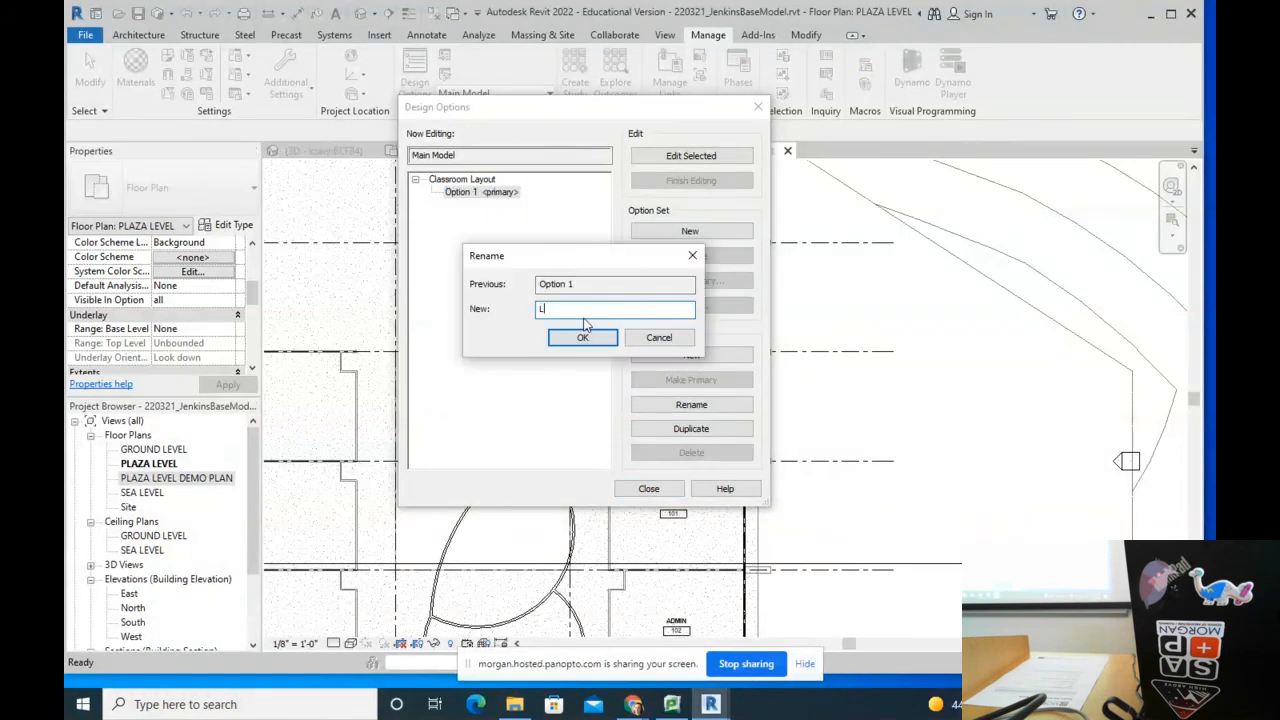
{"action": "type", "text": "Lecture Cty"}
{"action": "left_click", "coordinate": [583, 340]}
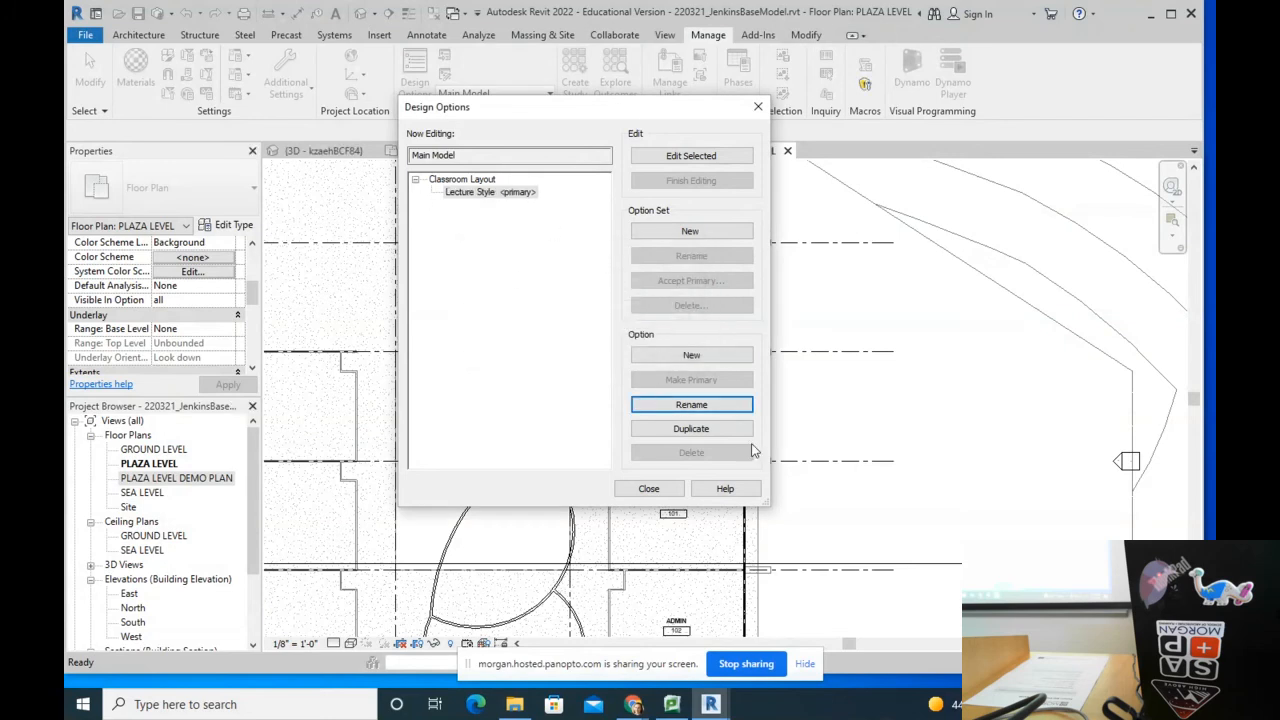
Step: Add a second option named In The Round, then reselect Lecture Style
{"action": "left_click", "coordinate": [680, 357]}
{"action": "left_click", "coordinate": [461, 206]}
{"action": "key", "text": "Tab"}
{"action": "key", "text": "Tab"}
{"action": "key", "text": "Return"}
{"action": "key", "text": "BackSpace"}
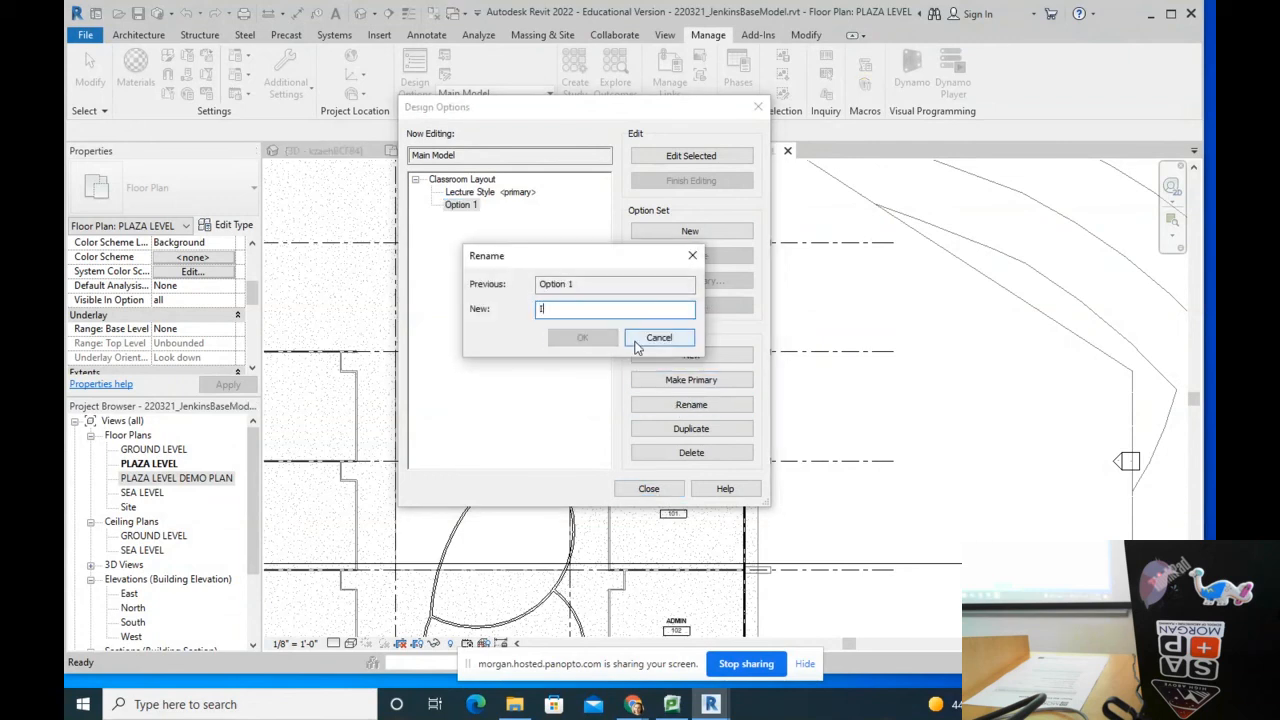
{"action": "type", "text": "In The Round"}
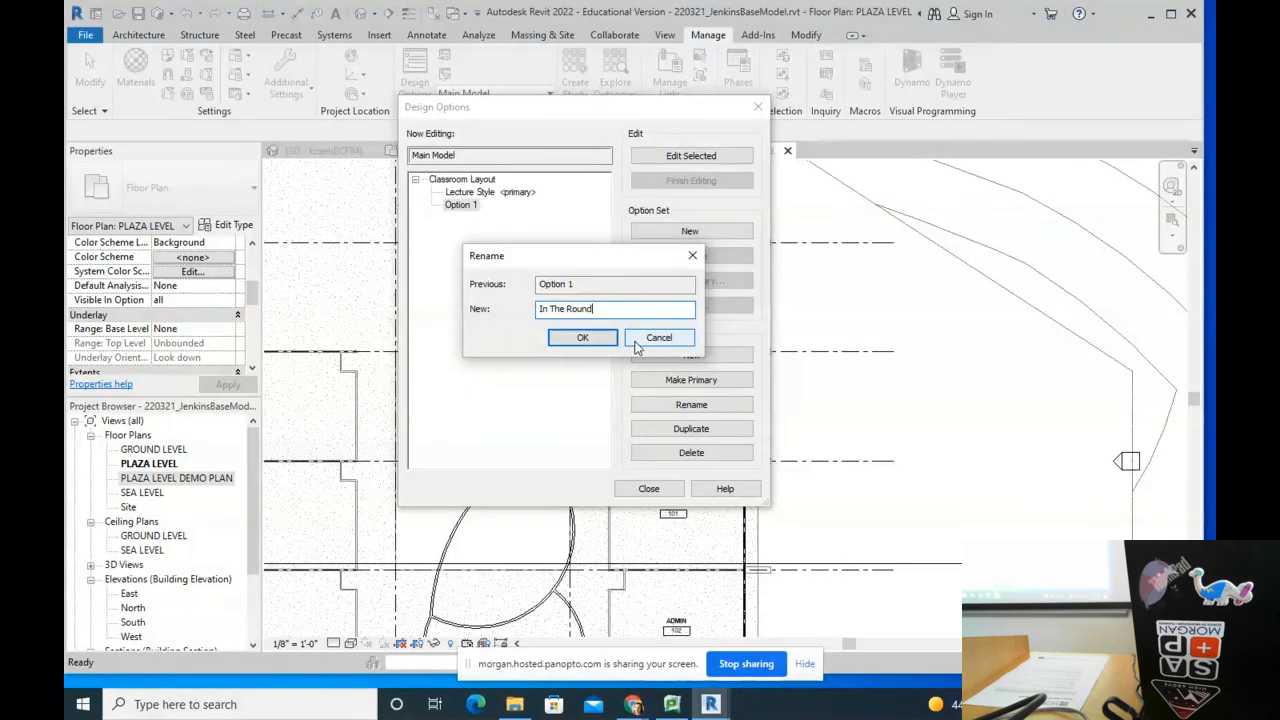
{"action": "left_click", "coordinate": [592, 340]}
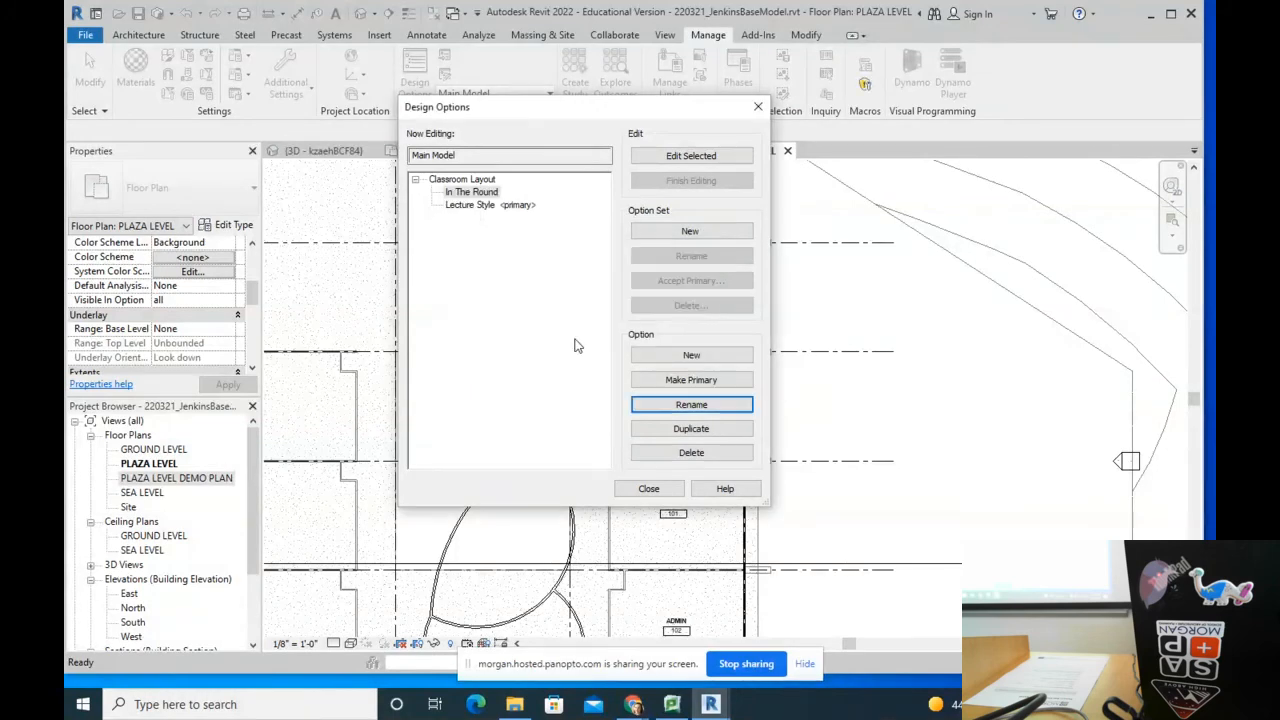
{"action": "left_click", "coordinate": [476, 205]}
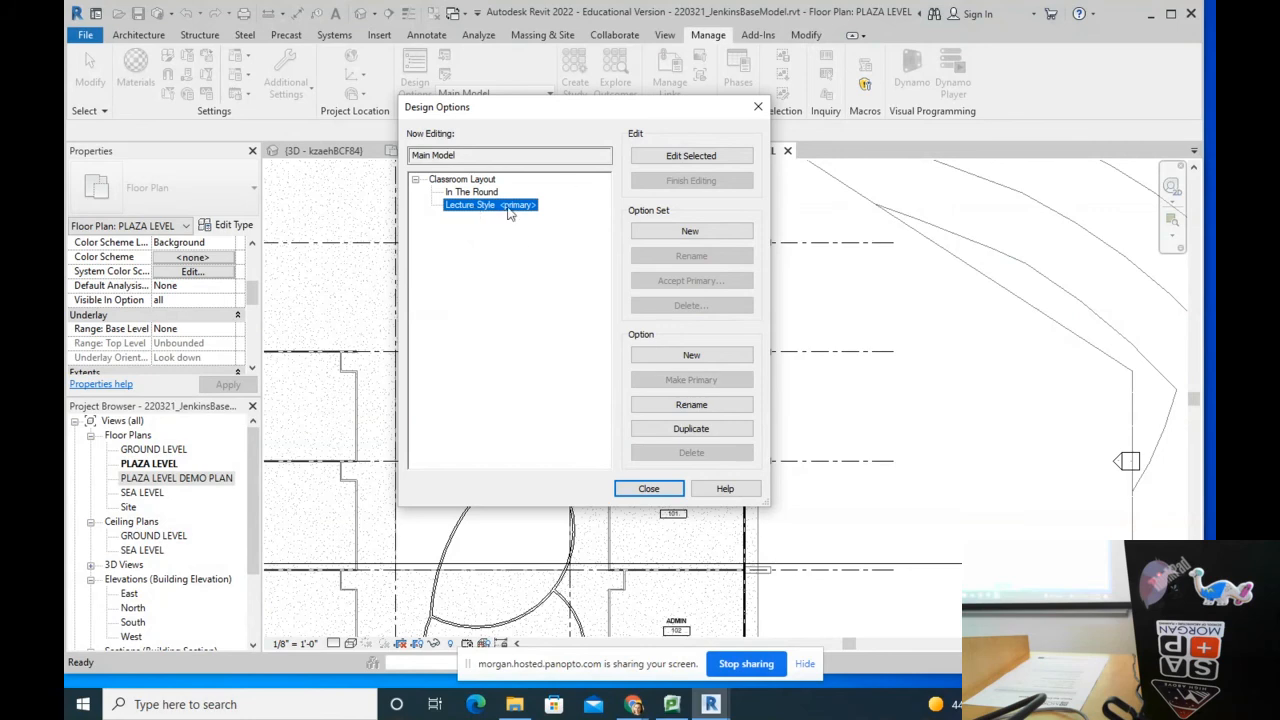
Step: Close Design Options, dismiss the screen-sharing notice and centre Classroom 100 in the plan
{"action": "left_click", "coordinate": [640, 492]}
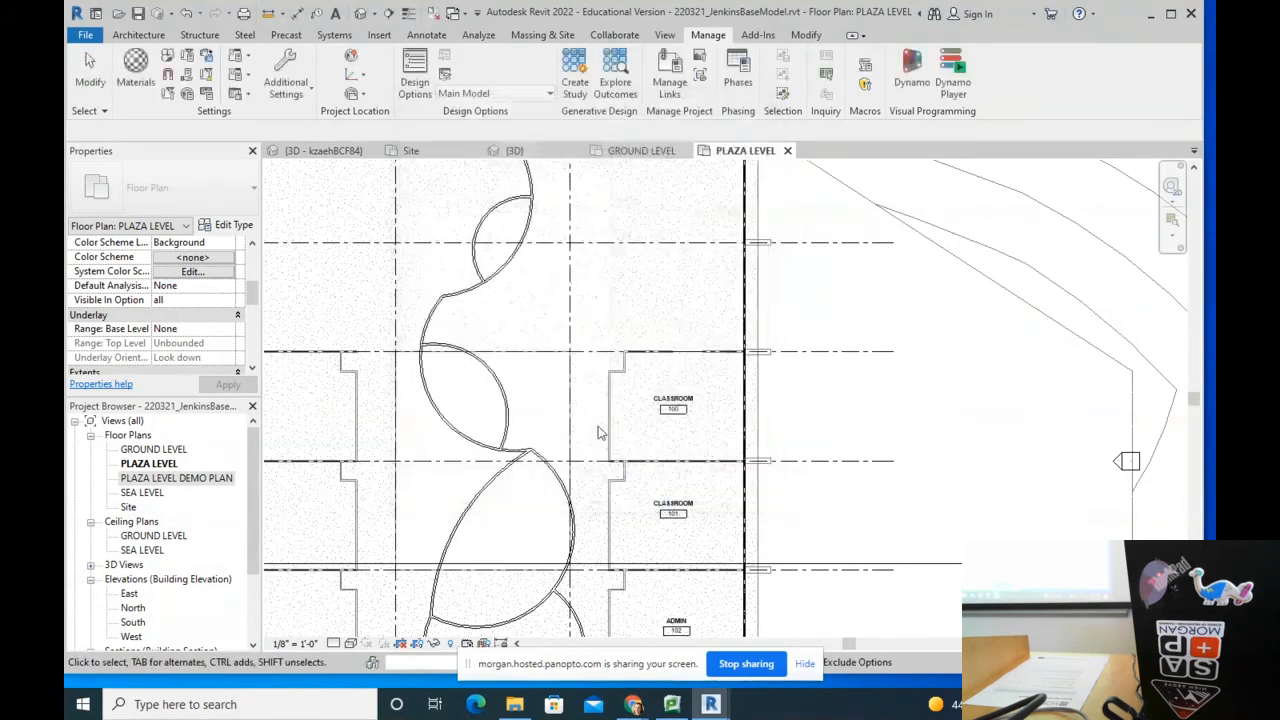
{"action": "left_click", "coordinate": [804, 663]}
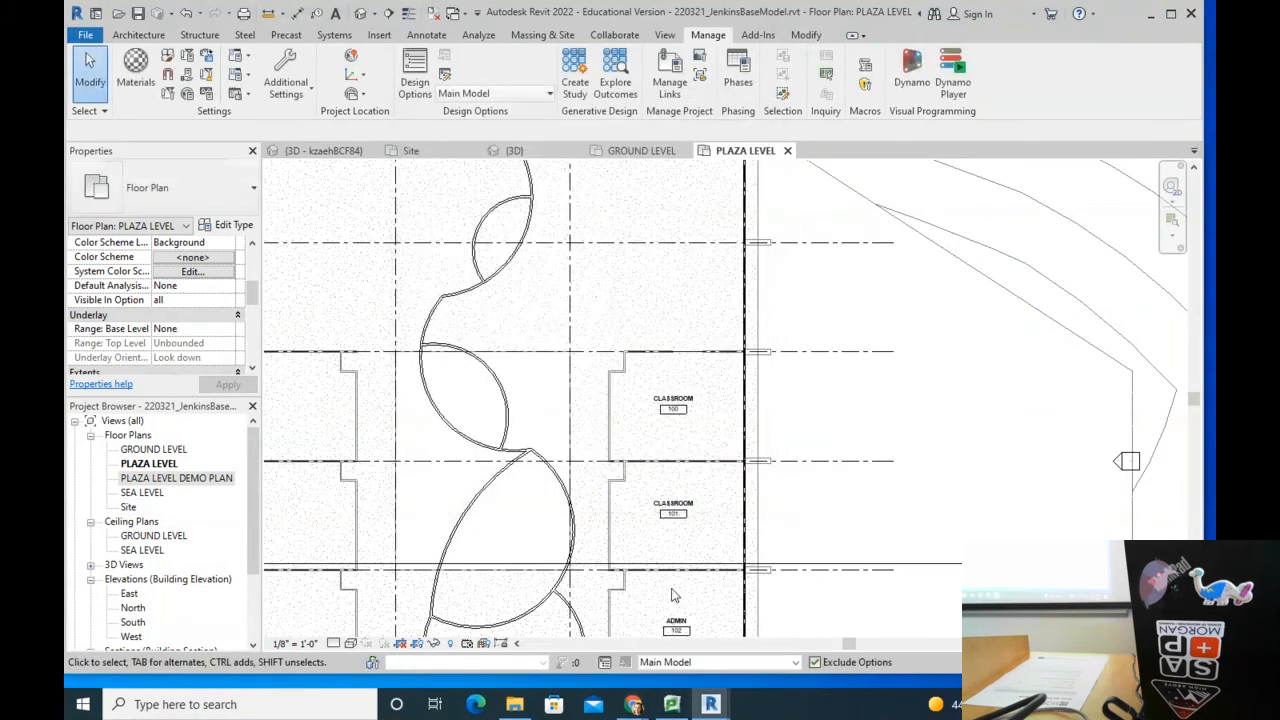
{"action": "scroll", "coordinate": [551, 429], "scroll_direction": "down", "scroll_amount": 3}
{"action": "scroll", "coordinate": [614, 299], "scroll_direction": "up", "scroll_amount": 5}
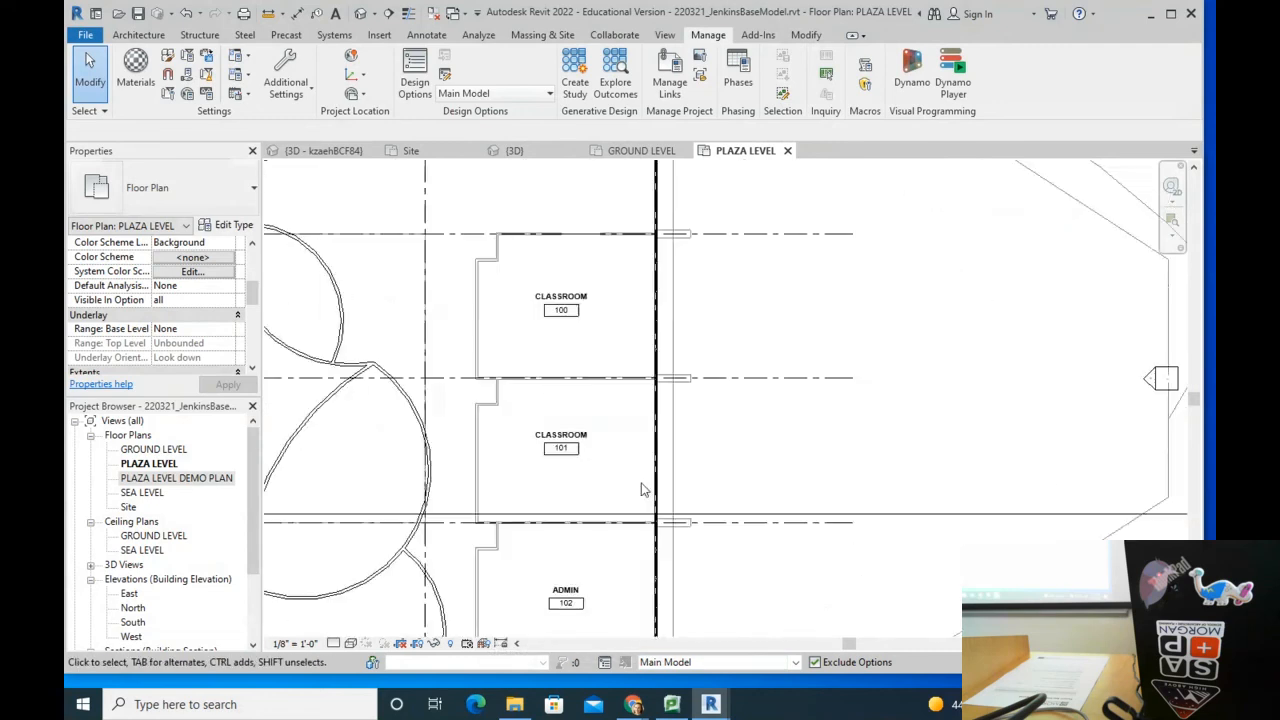
{"action": "scroll", "coordinate": [614, 299], "scroll_direction": "up", "scroll_amount": 5}
{"action": "scroll", "coordinate": [594, 300], "scroll_direction": "down", "scroll_amount": 2}
{"action": "middle_click_drag", "start_coordinate": [594, 300], "coordinate": [745, 314]}
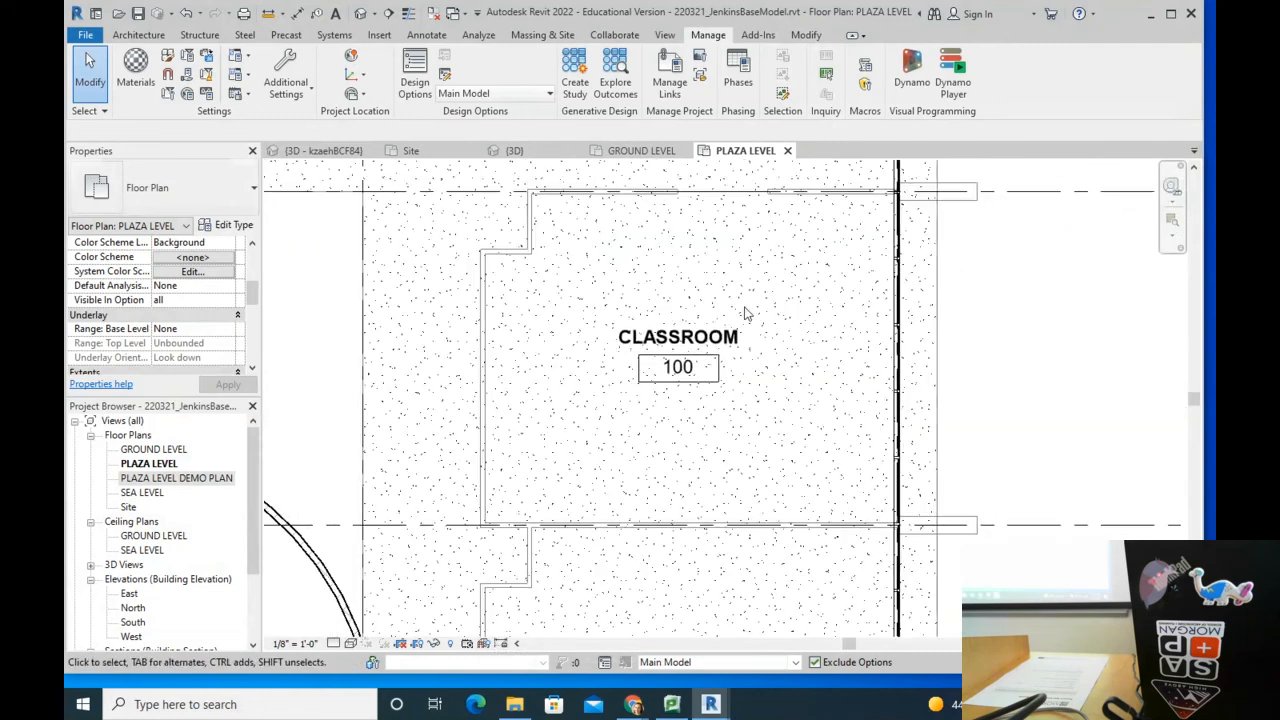
Step: Make Lecture Style <primary> the active design option from the status bar
{"action": "left_click", "coordinate": [654, 666]}
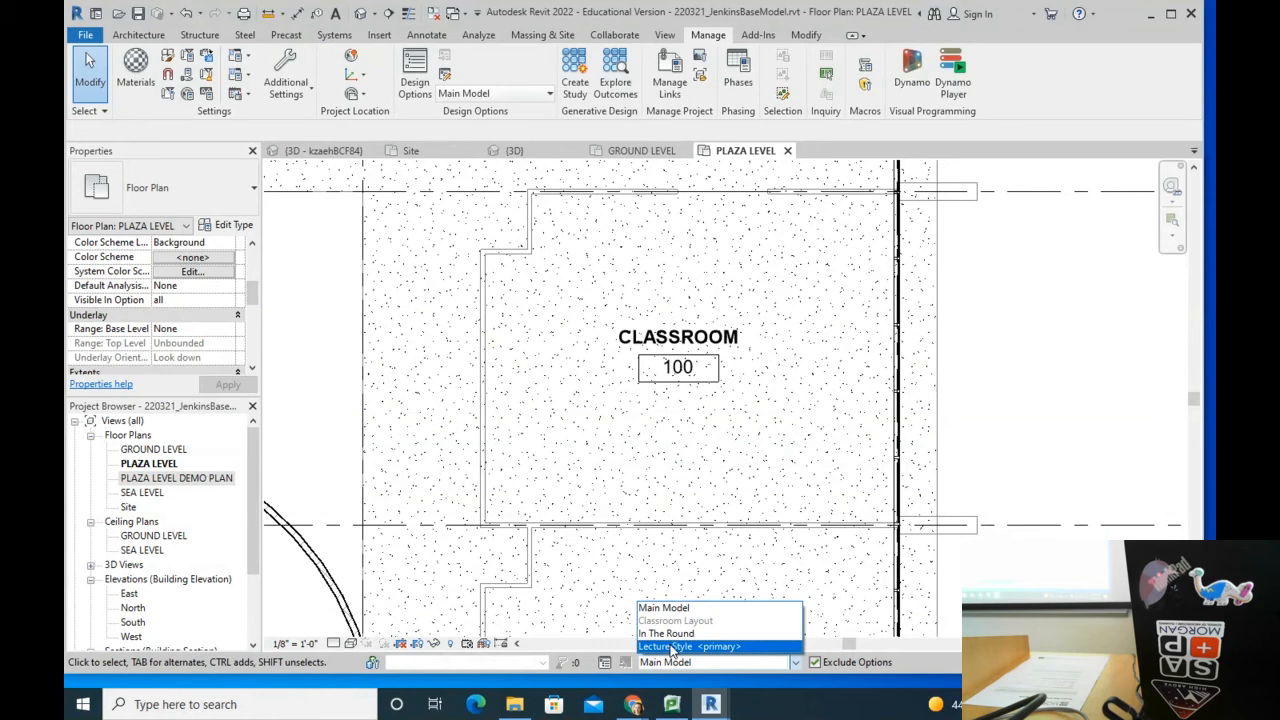
{"action": "left_click", "coordinate": [671, 647]}
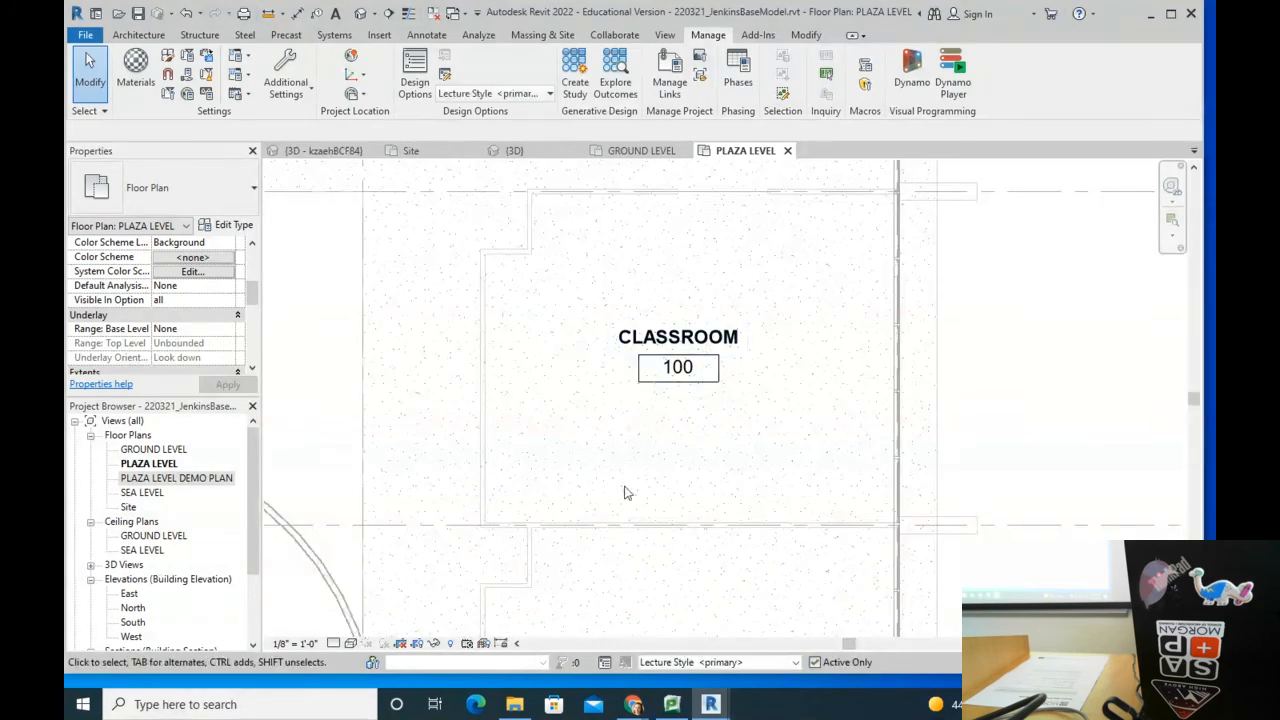
{"action": "scroll", "coordinate": [713, 411], "scroll_direction": "down", "scroll_amount": 2}
{"action": "scroll", "coordinate": [630, 374], "scroll_direction": "up", "scroll_amount": 2}
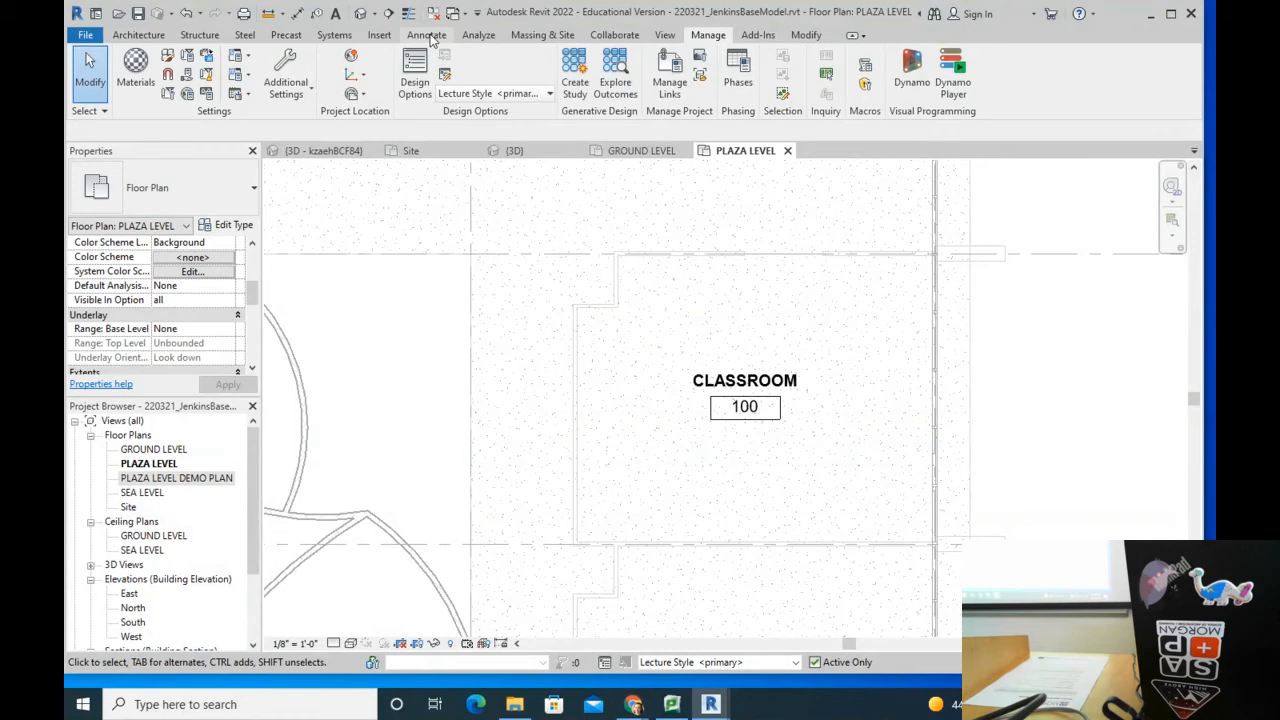
Step: Start placing a furniture component, then open the Load Family dialog from the Insert tools
{"action": "left_click", "coordinate": [138, 34]}
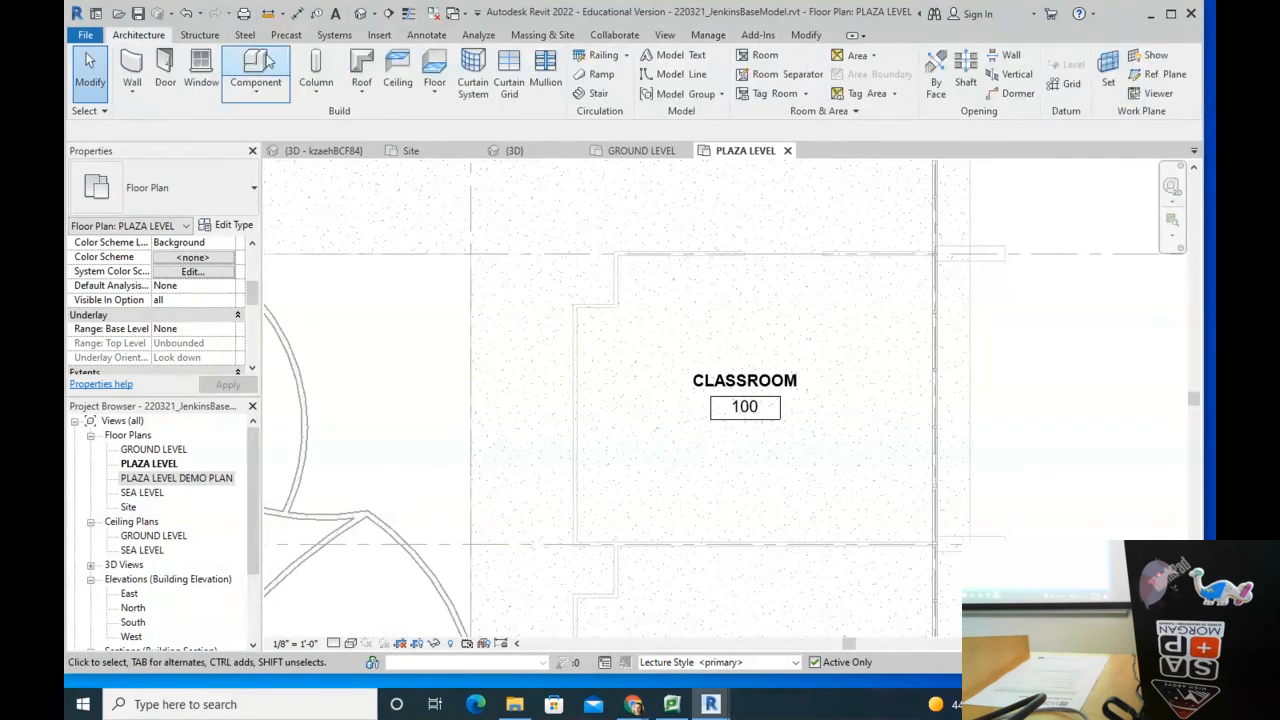
{"action": "left_click", "coordinate": [250, 75]}
{"action": "left_click", "coordinate": [170, 188]}
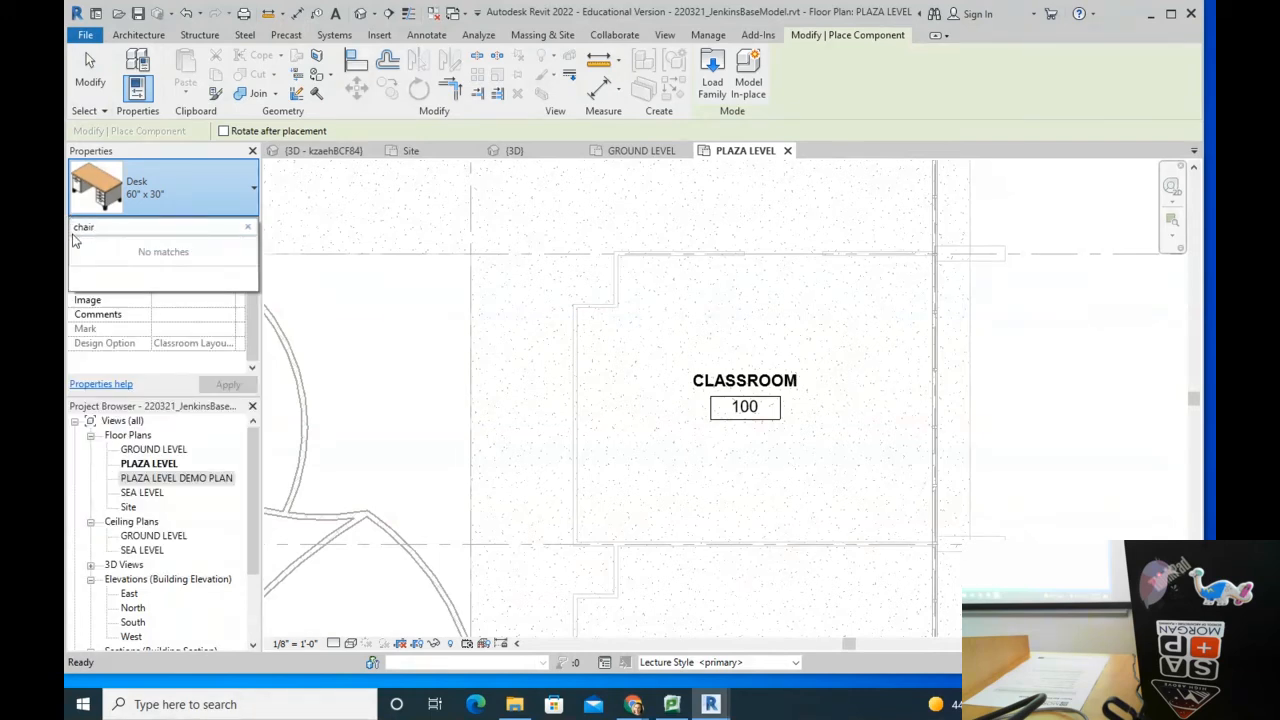
{"action": "left_click", "coordinate": [379, 34]}
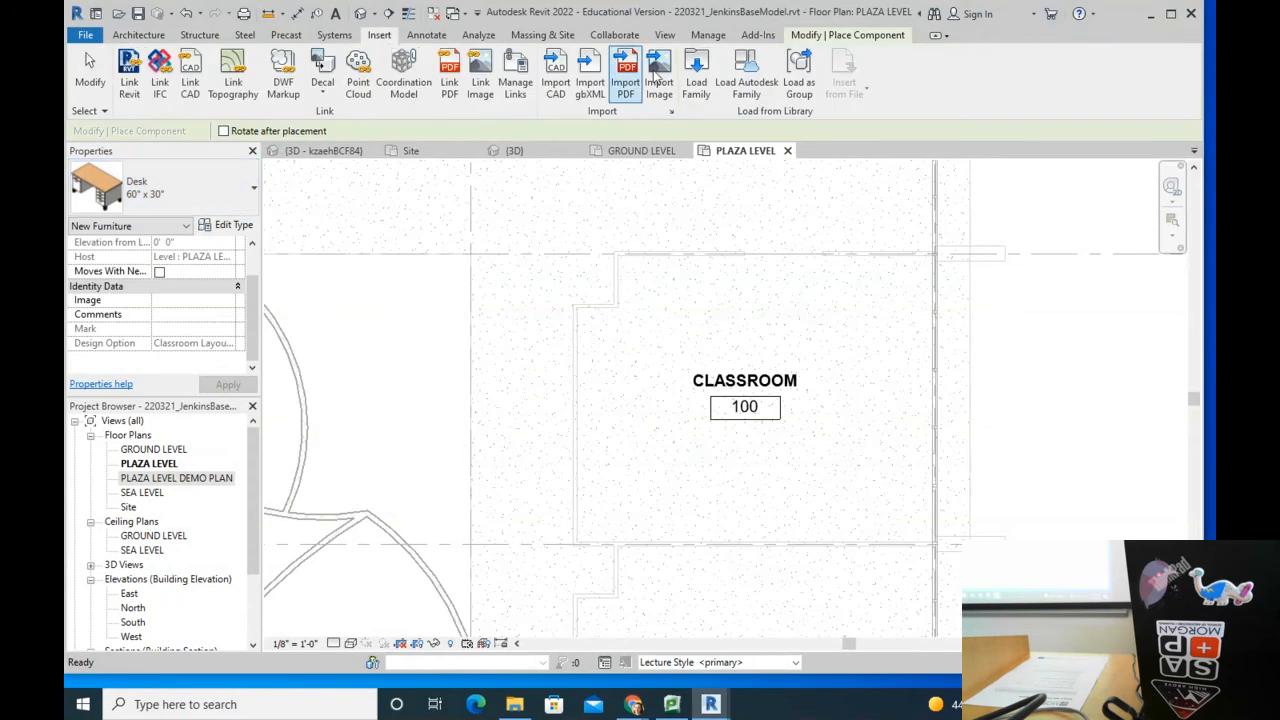
{"action": "left_click", "coordinate": [694, 70]}
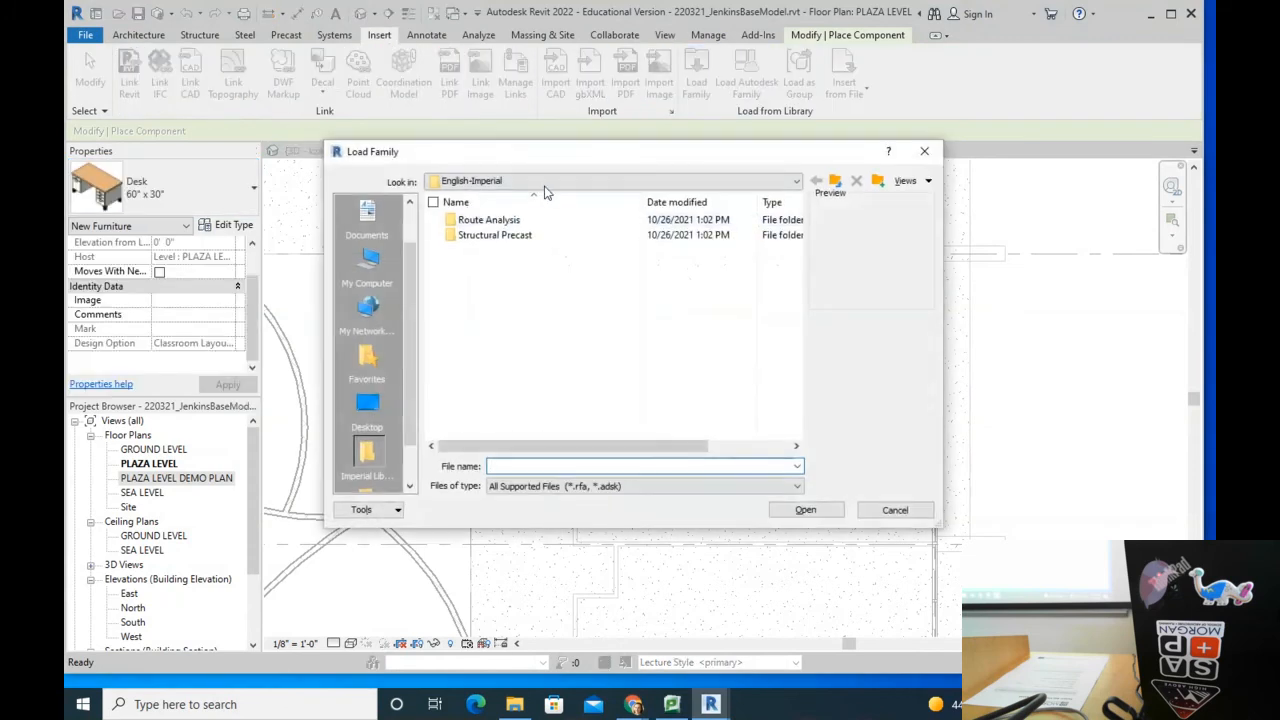
Step: Browse the RVT 2022 library folders, including English-Imperial and Structural Precast, and return to Autodesk
{"action": "left_click", "coordinate": [539, 181]}
{"action": "left_click", "coordinate": [575, 286]}
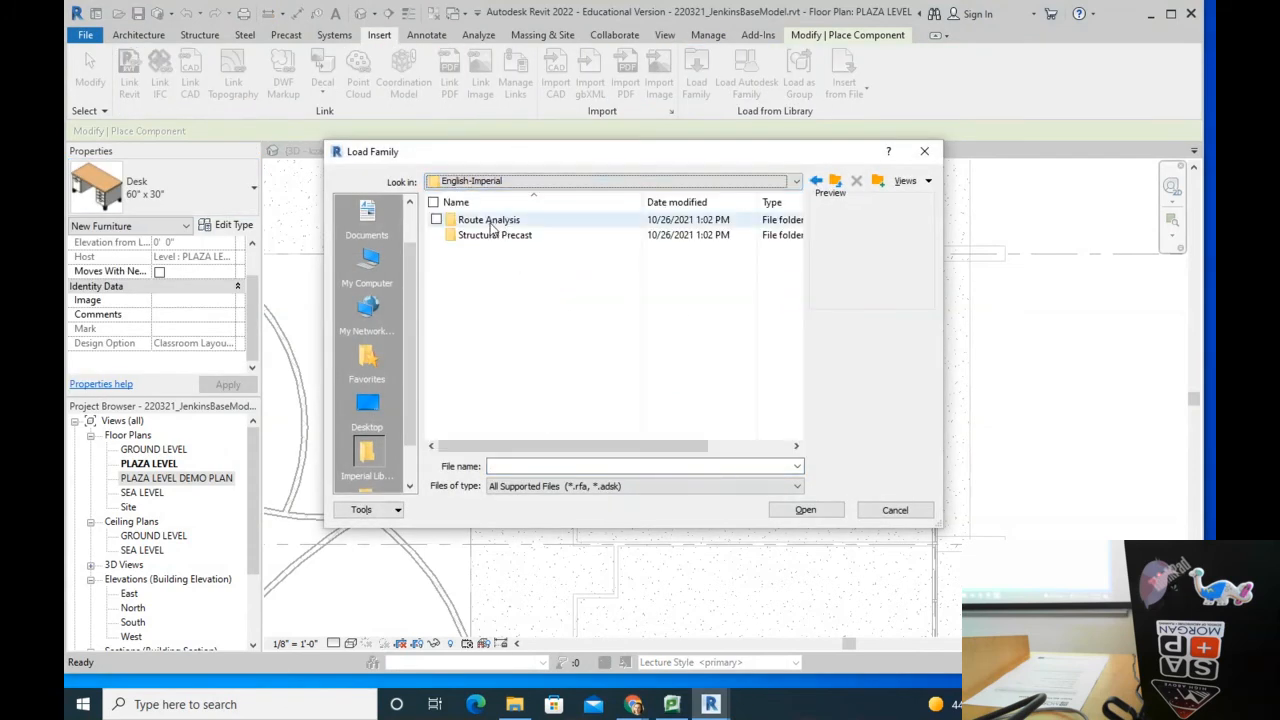
{"action": "left_click", "coordinate": [520, 181]}
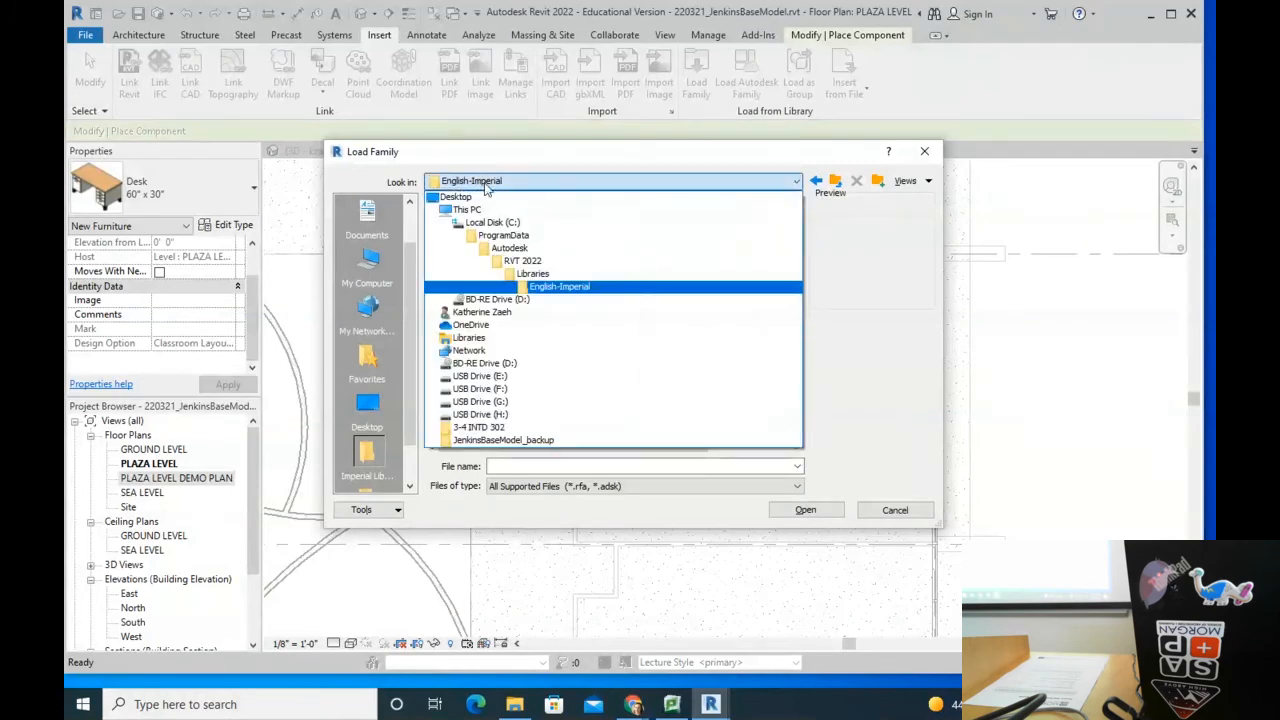
{"action": "left_click", "coordinate": [543, 274]}
{"action": "double_click", "coordinate": [476, 251]}
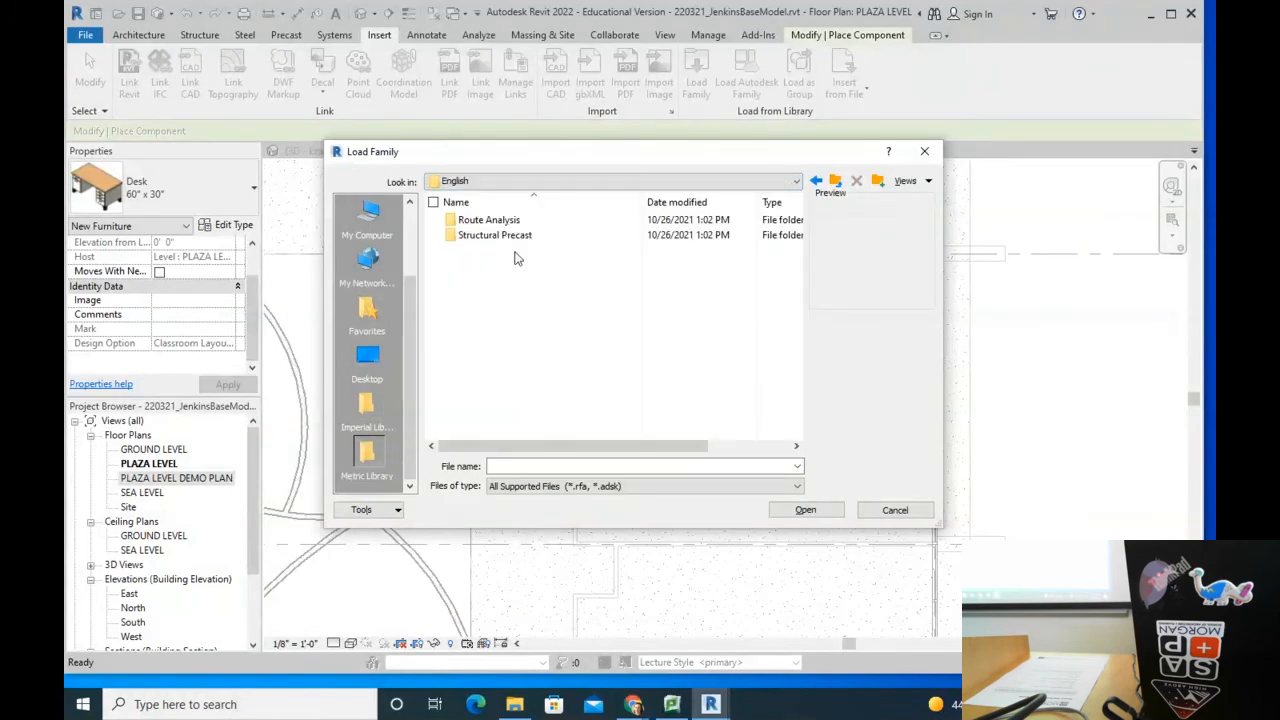
{"action": "left_click", "coordinate": [525, 180]}
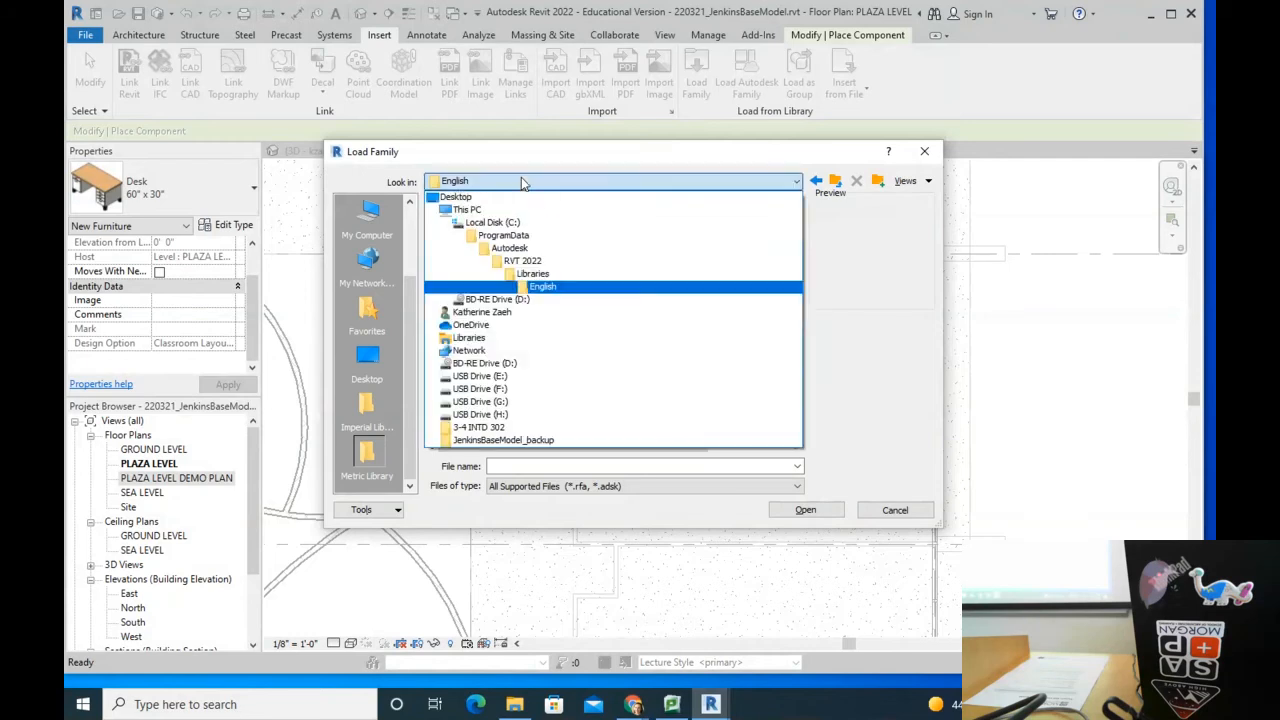
{"action": "left_click", "coordinate": [521, 262]}
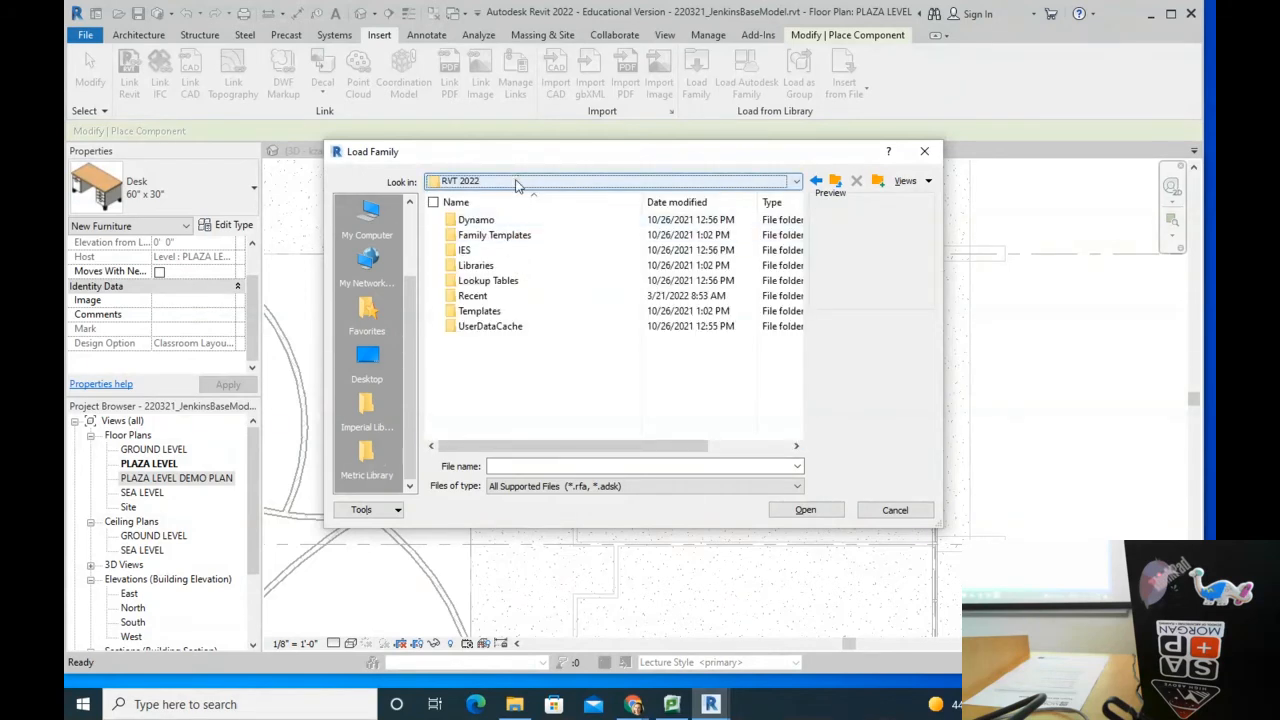
{"action": "double_click", "coordinate": [475, 265]}
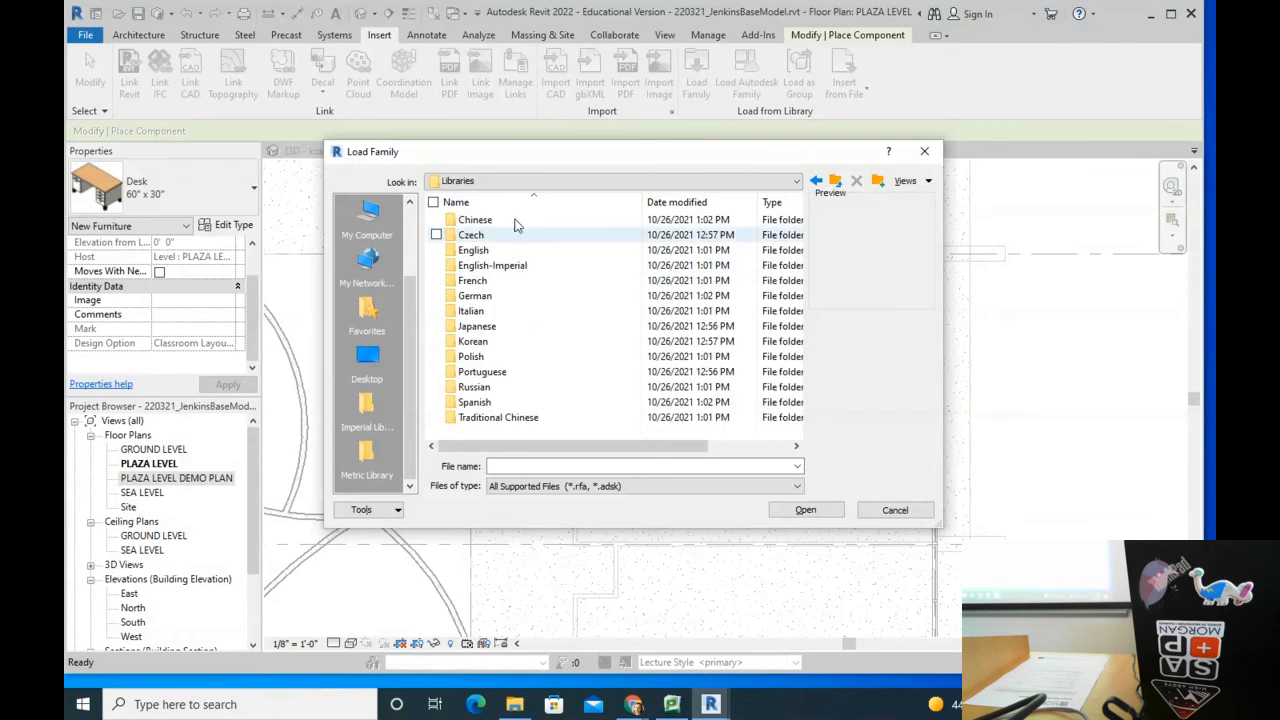
{"action": "double_click", "coordinate": [490, 265]}
{"action": "double_click", "coordinate": [492, 235]}
{"action": "left_click", "coordinate": [519, 180]}
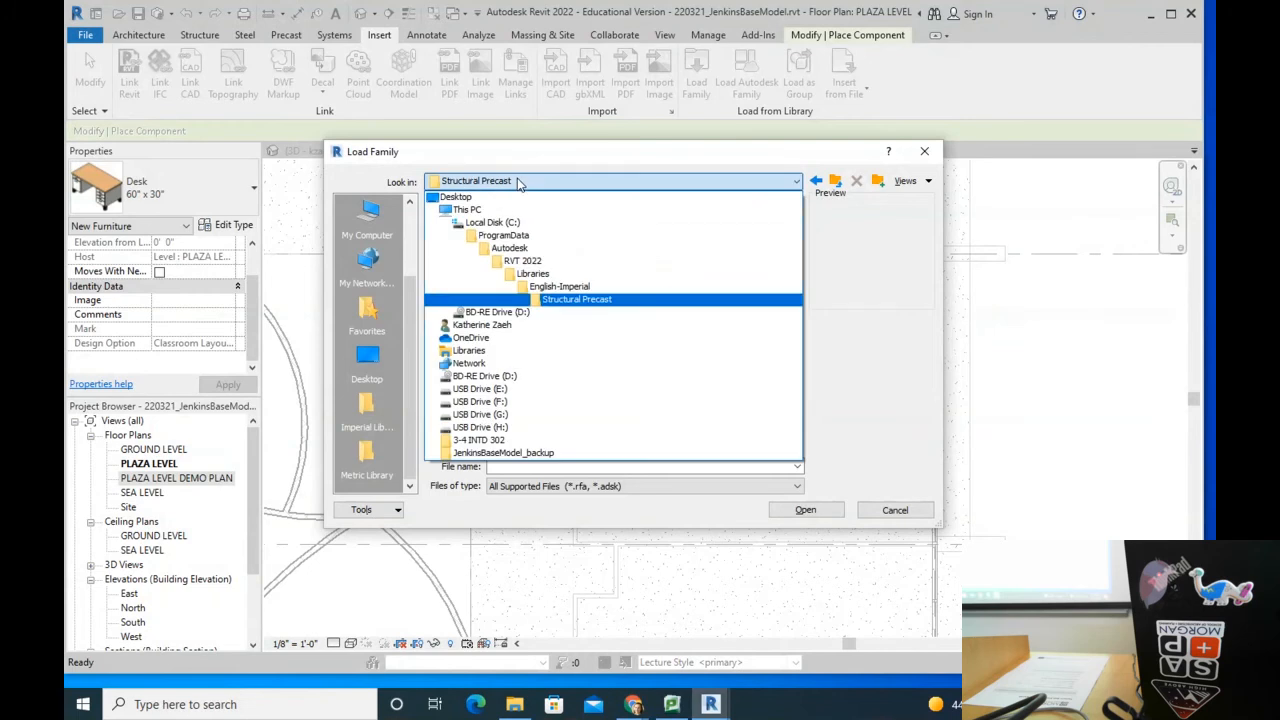
{"action": "left_click", "coordinate": [520, 265]}
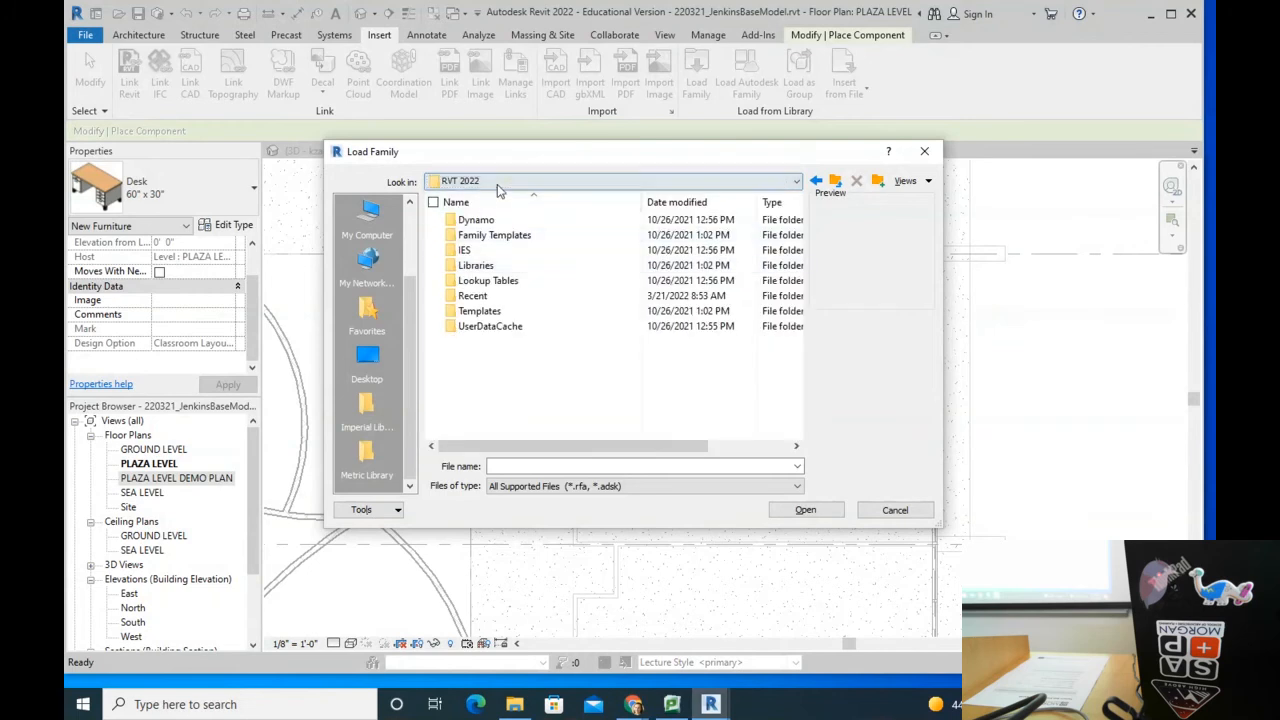
{"action": "left_click", "coordinate": [519, 180]}
{"action": "left_click", "coordinate": [513, 256]}
Step: Navigate into the RVT 2019 Libraries US Imperial library folder
{"action": "scroll", "coordinate": [530, 290], "scroll_direction": "down", "scroll_amount": 12}
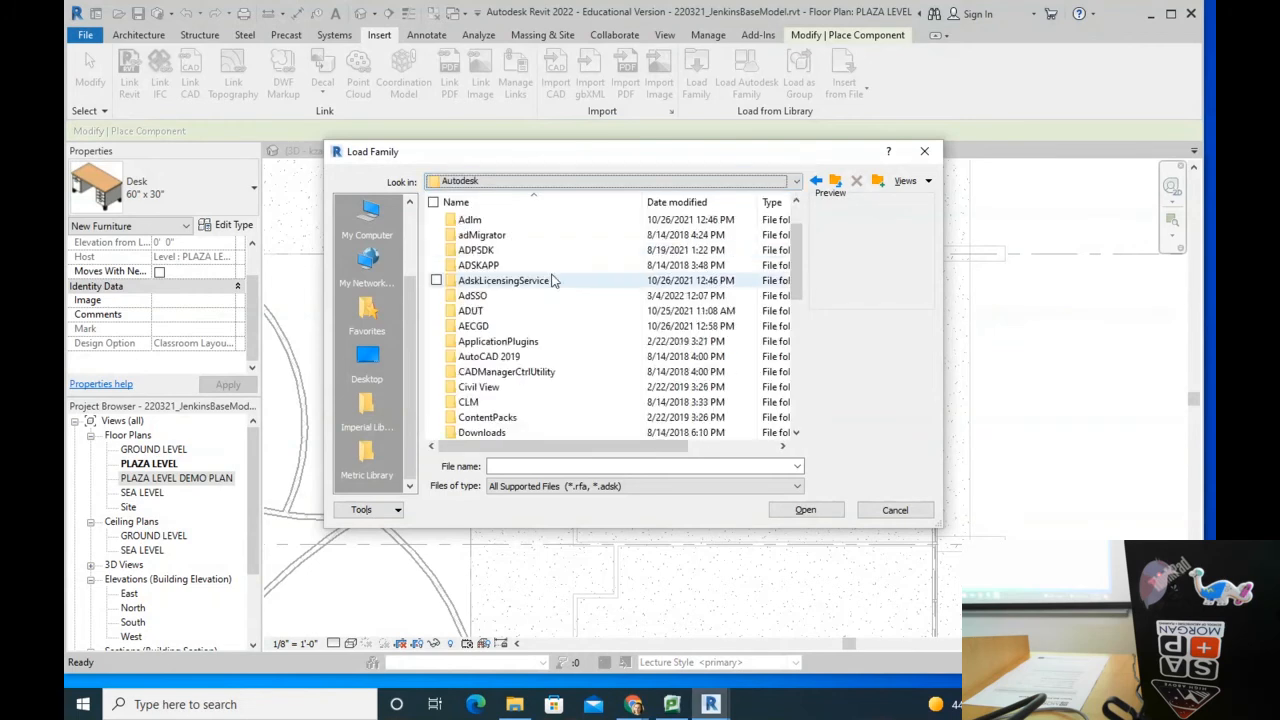
{"action": "scroll", "coordinate": [558, 290], "scroll_direction": "up", "scroll_amount": 4}
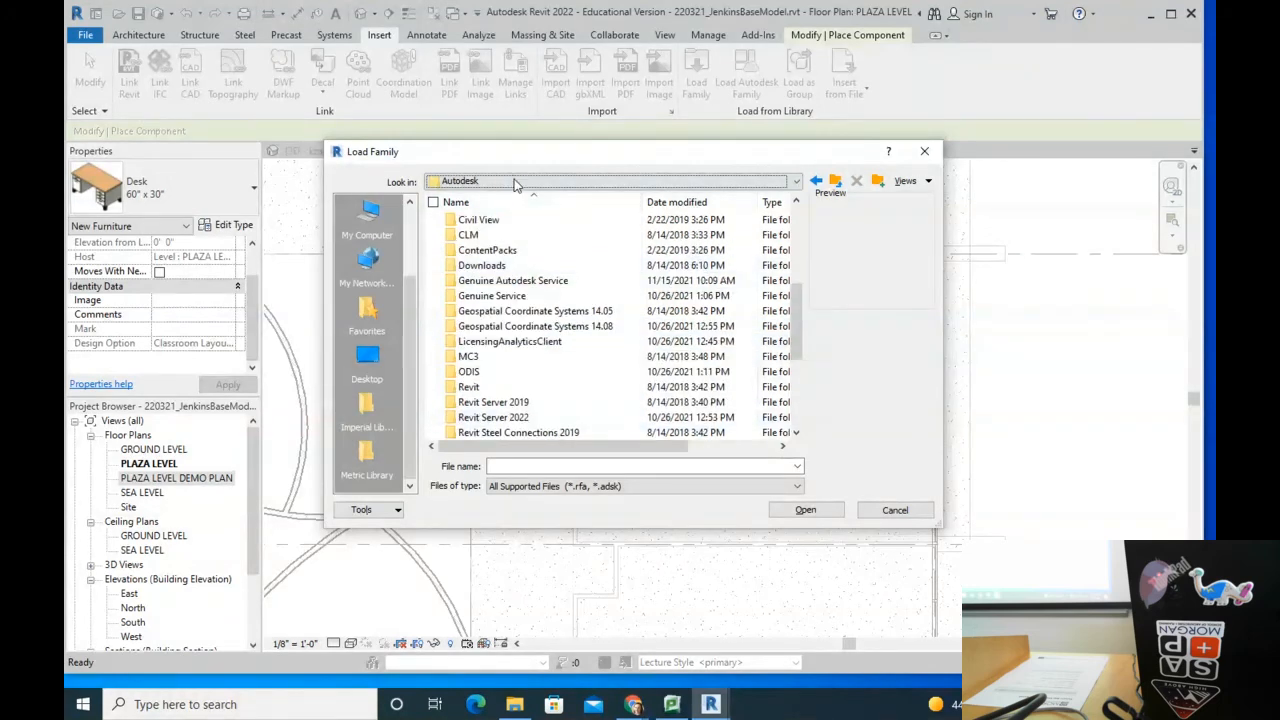
{"action": "left_click", "coordinate": [508, 180]}
{"action": "left_click", "coordinate": [508, 250]}
{"action": "scroll", "coordinate": [500, 390], "scroll_direction": "down", "scroll_amount": 8}
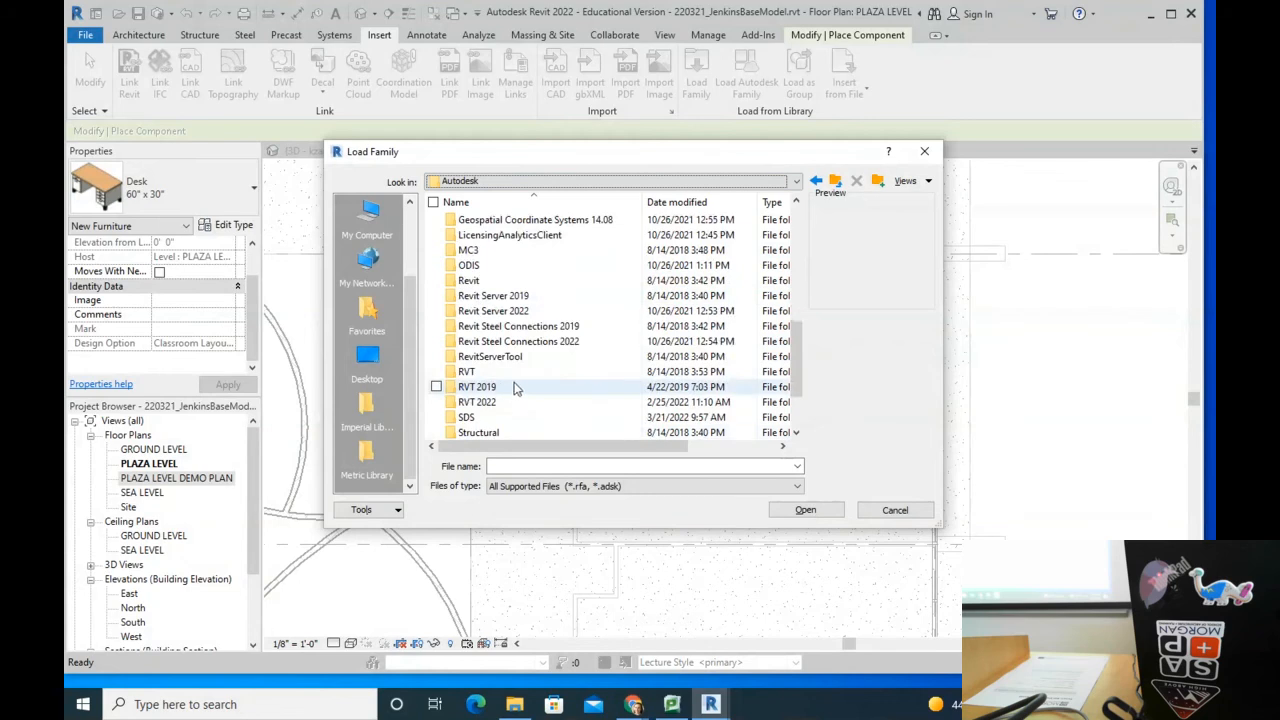
{"action": "double_click", "coordinate": [513, 388]}
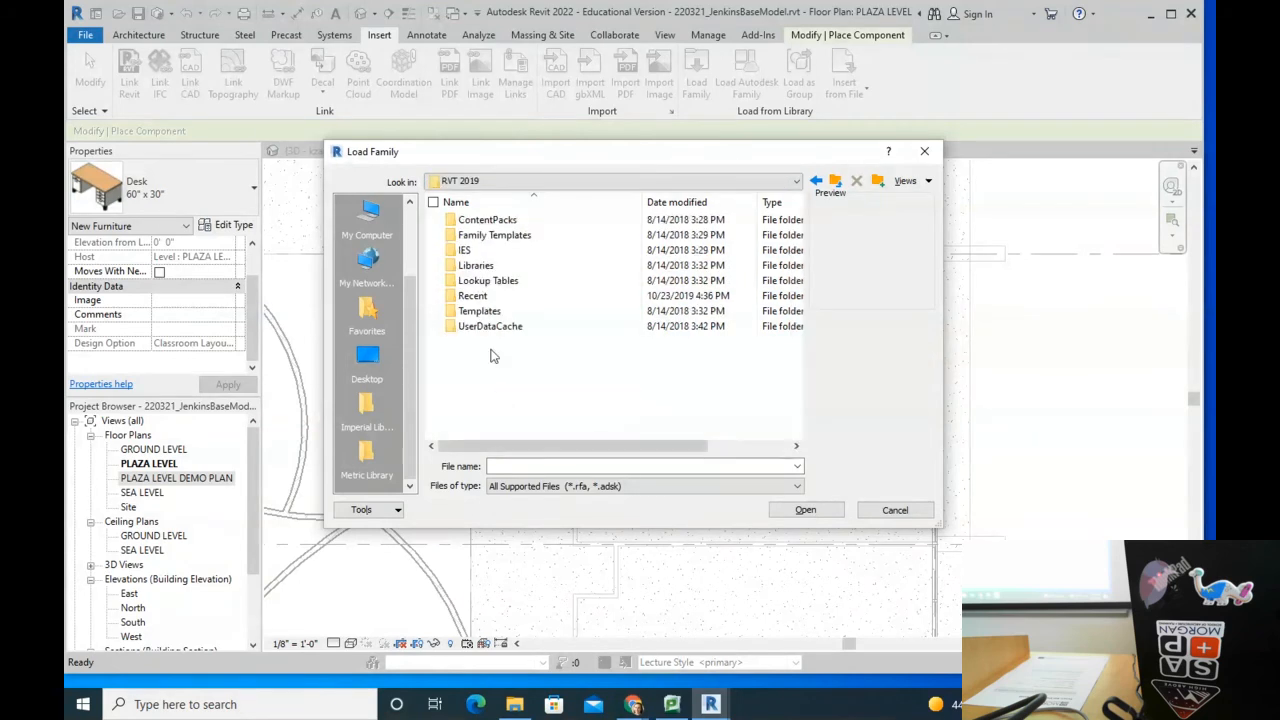
{"action": "double_click", "coordinate": [488, 266]}
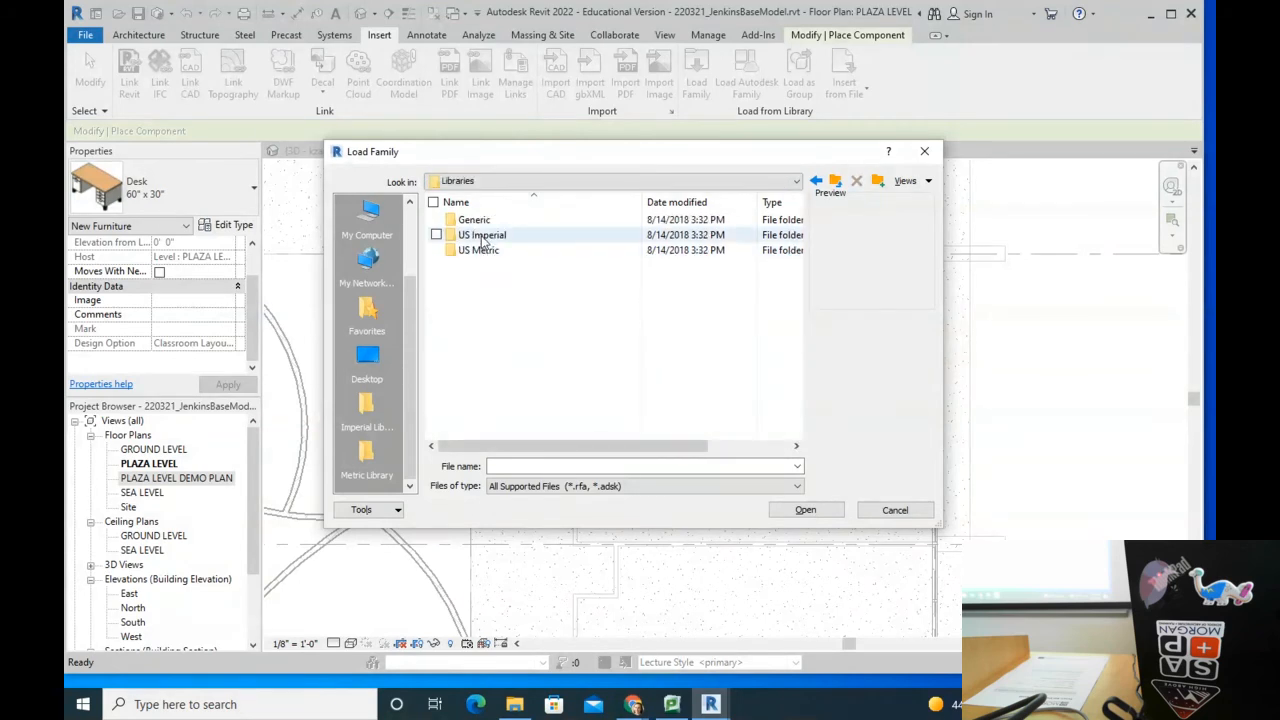
{"action": "double_click", "coordinate": [483, 237]}
{"action": "scroll", "coordinate": [507, 358], "scroll_direction": "down", "scroll_amount": 3}
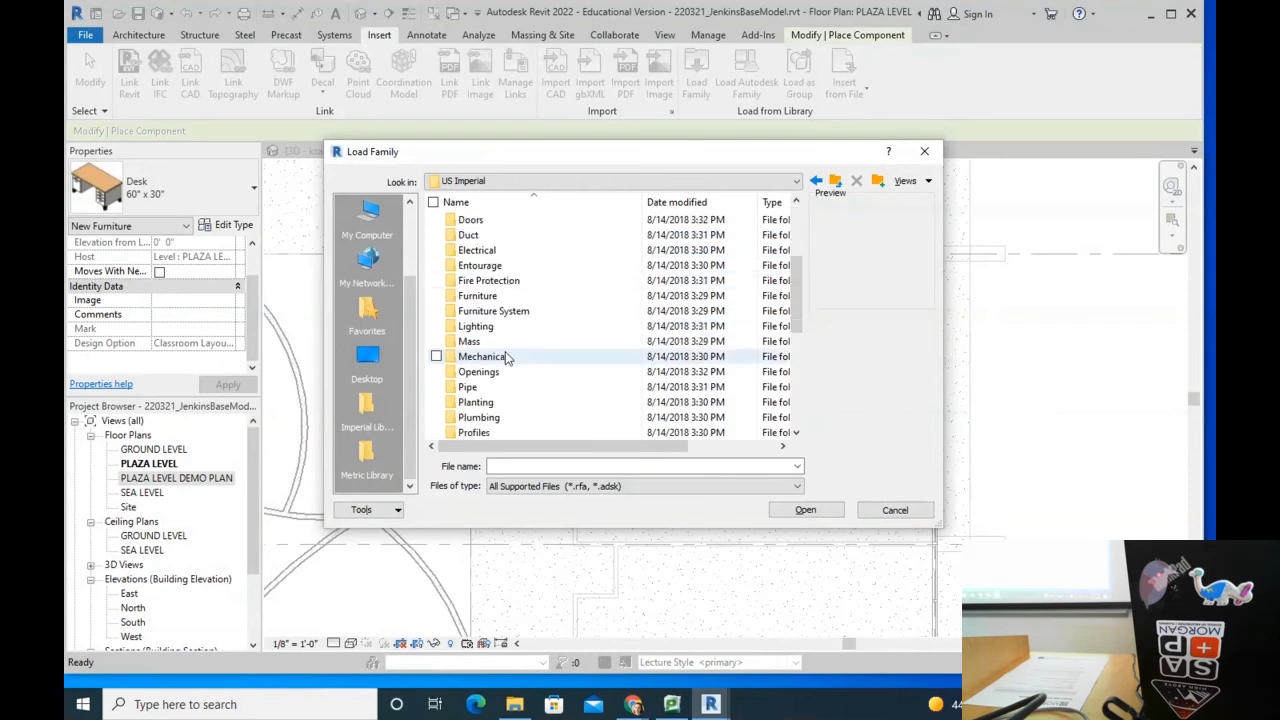
Step: Open Furniture > Seating and preview chair families such as Chair-Corbu and Chair-Task Arms
{"action": "double_click", "coordinate": [475, 297]}
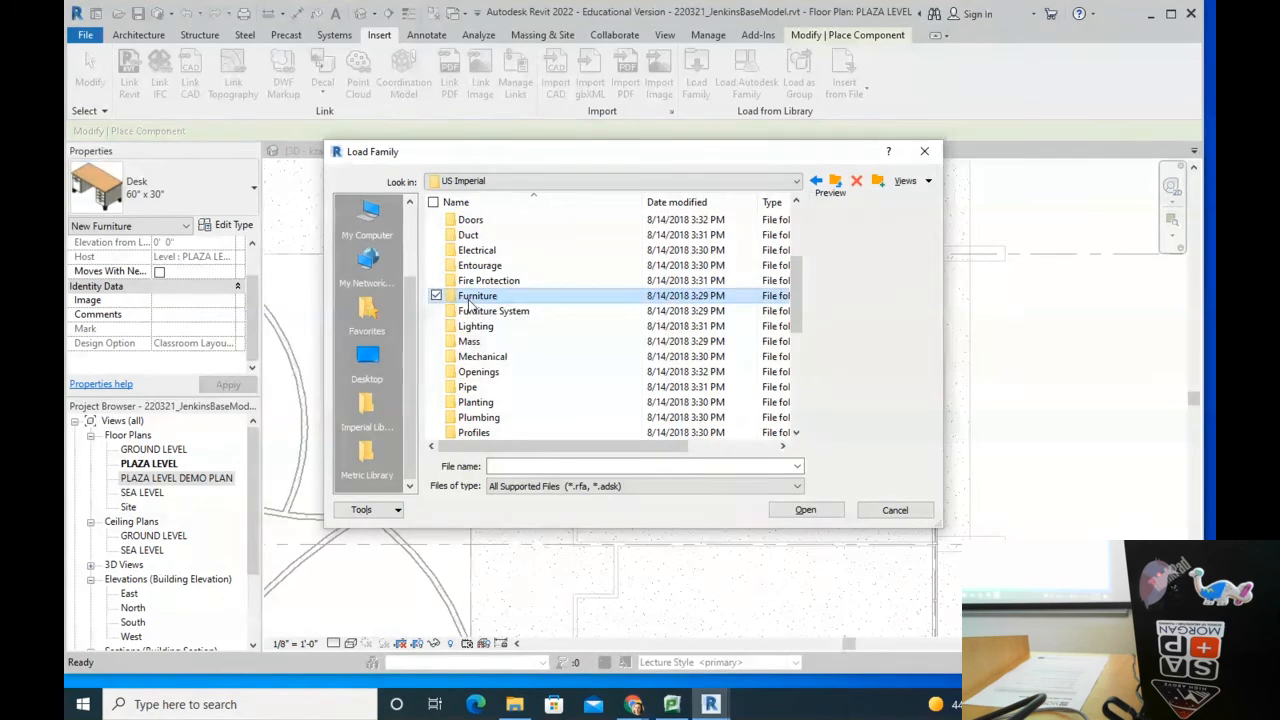
{"action": "left_click", "coordinate": [484, 297]}
{"action": "double_click", "coordinate": [492, 240]}
{"action": "left_click", "coordinate": [490, 251]}
{"action": "left_click", "coordinate": [490, 266]}
{"action": "left_click", "coordinate": [495, 281]}
{"action": "left_click", "coordinate": [497, 311]}
{"action": "left_click", "coordinate": [500, 341]}
{"action": "left_click", "coordinate": [518, 376]}
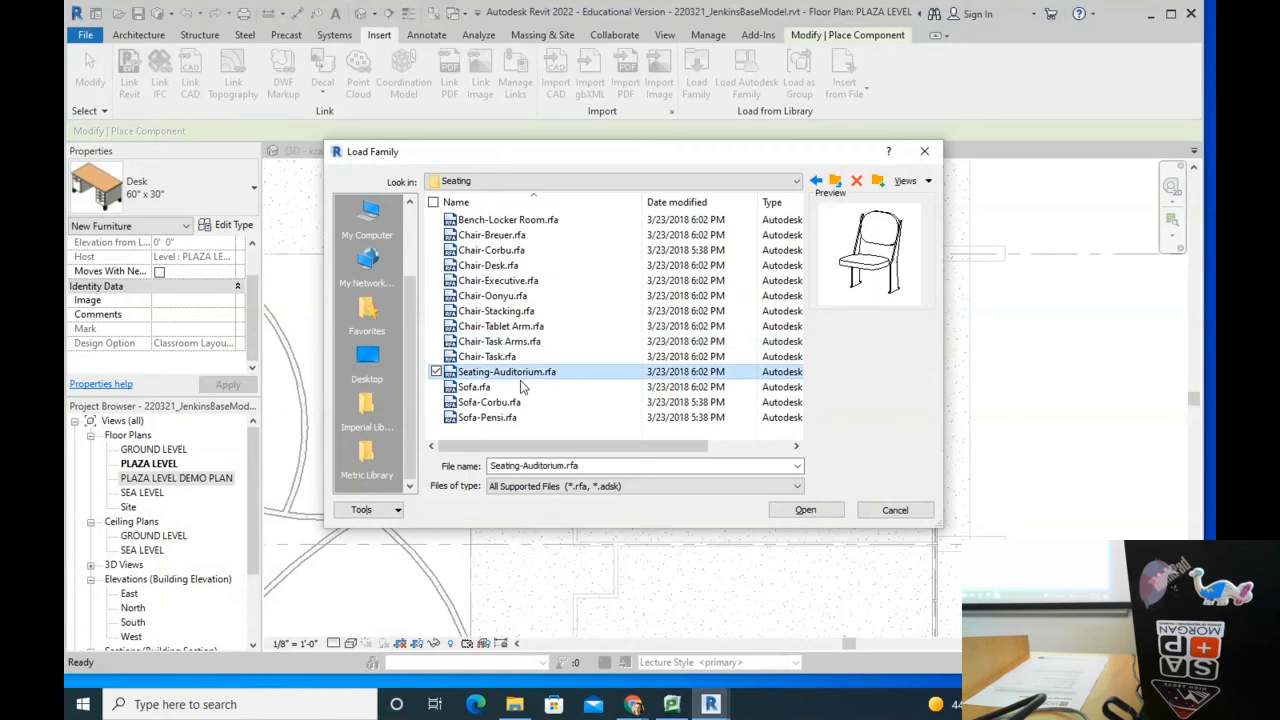
Step: Compare the remaining seating families and select Chair-Breuer.rfa
{"action": "left_click", "coordinate": [488, 388]}
{"action": "left_click", "coordinate": [490, 402]}
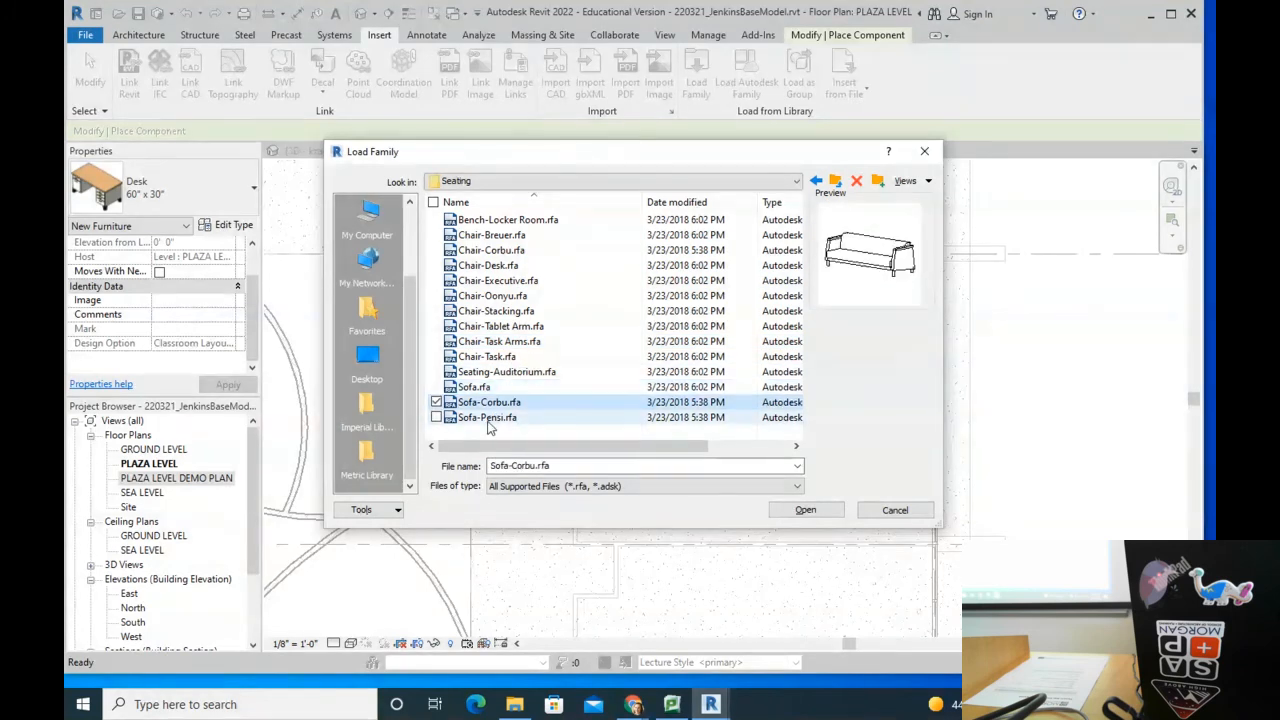
{"action": "left_click", "coordinate": [506, 372]}
{"action": "left_click", "coordinate": [500, 220]}
{"action": "left_click", "coordinate": [490, 238]}
{"action": "left_click", "coordinate": [490, 267]}
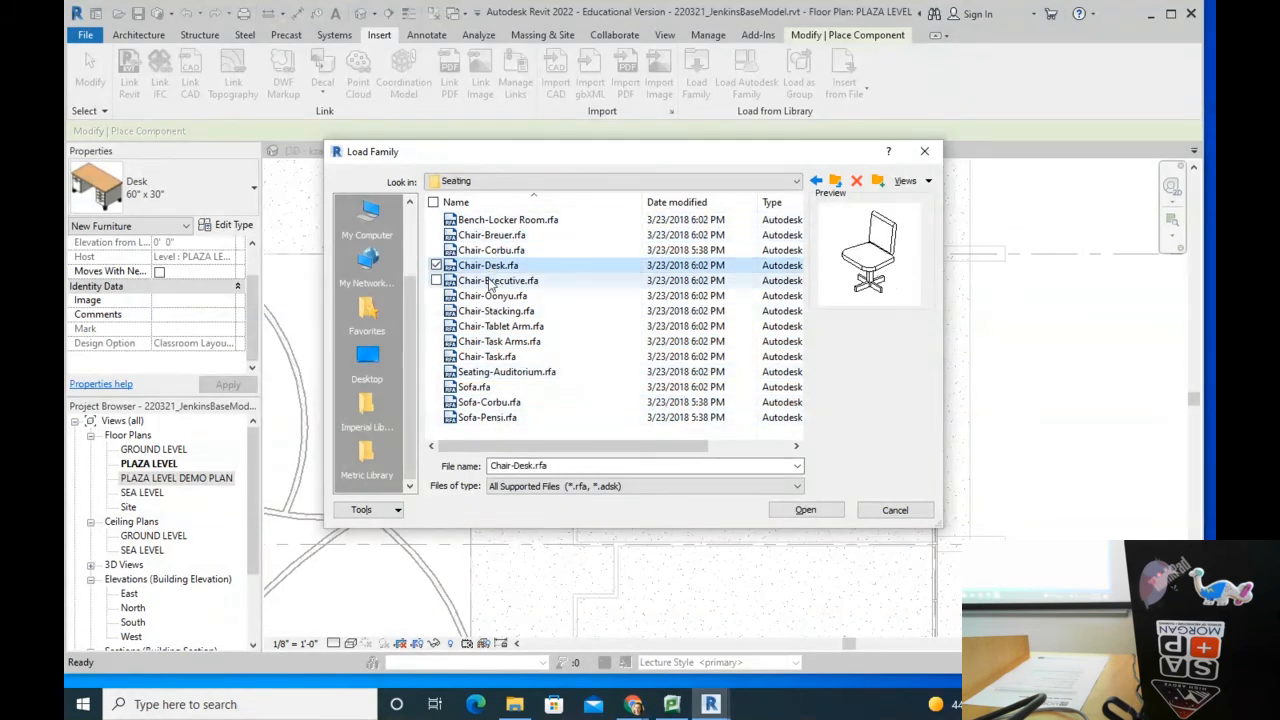
{"action": "left_click", "coordinate": [503, 222]}
{"action": "left_click", "coordinate": [501, 237]}
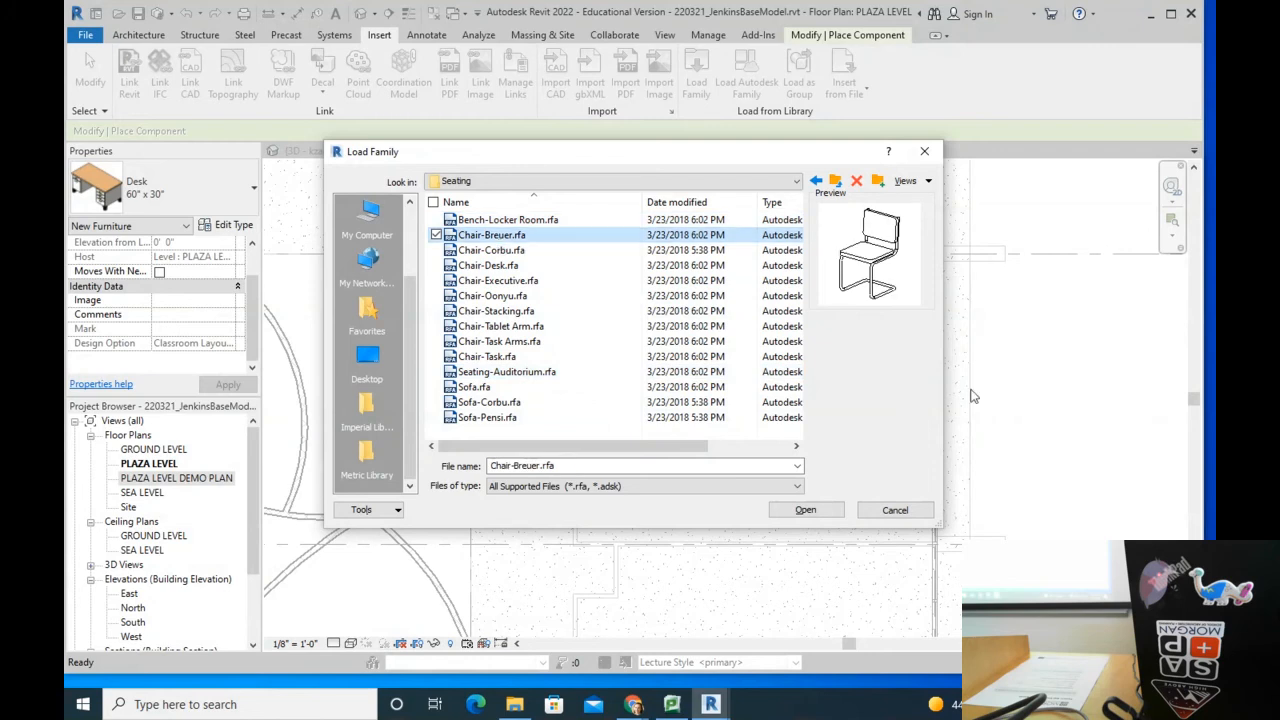
Step: Load Chair-Breuer and place one Breuer chair in Classroom 100
{"action": "left_click", "coordinate": [805, 510]}
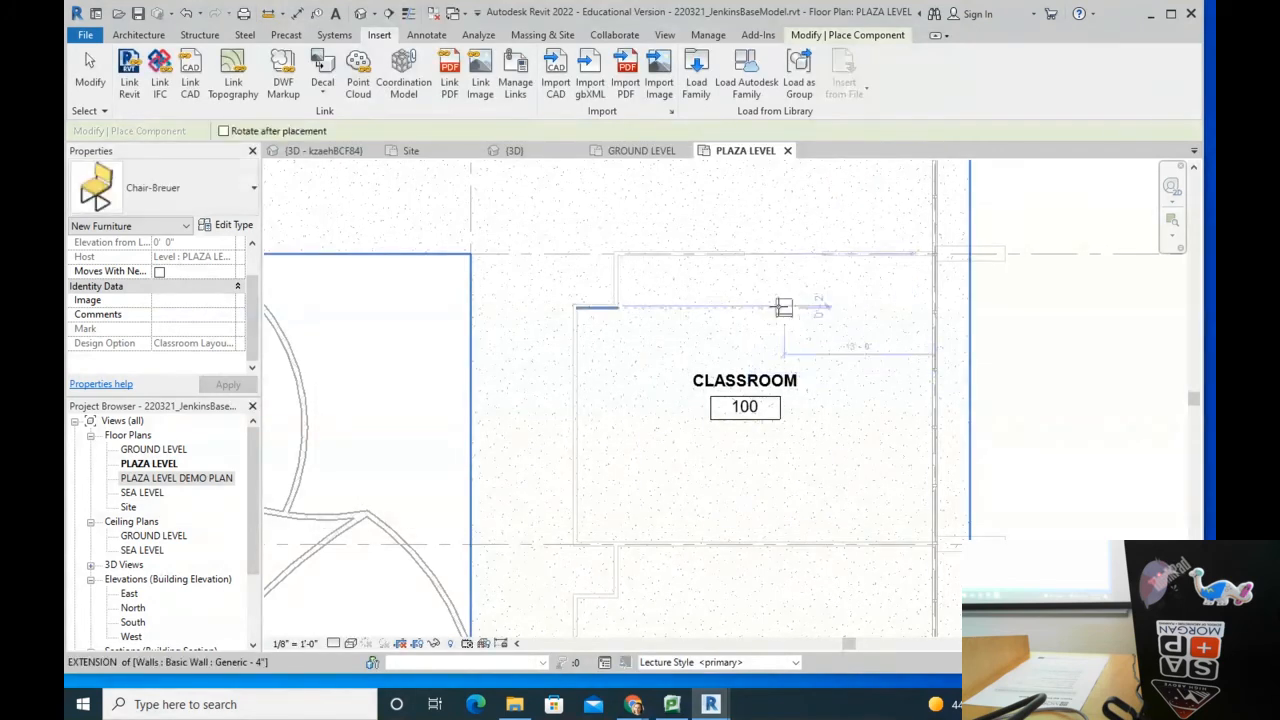
{"action": "scroll", "coordinate": [780, 308], "scroll_direction": "up", "scroll_amount": 2}
{"action": "left_click", "coordinate": [640, 352]}
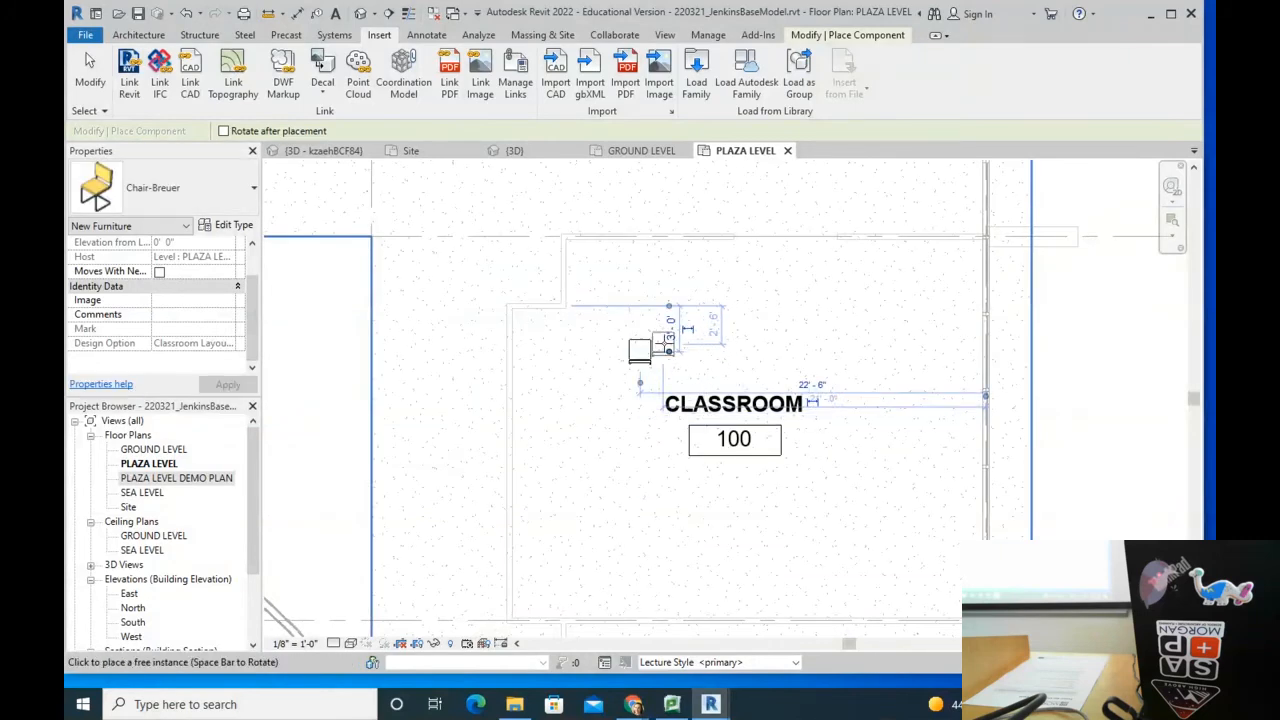
{"action": "key", "text": "Escape"}
{"action": "key", "text": "Escape"}
Step: Copy the chair once, 3'-0" to the right
{"action": "left_click", "coordinate": [645, 352]}
{"action": "key", "text": "c"}
{"action": "key", "text": "o"}
{"action": "left_click", "coordinate": [641, 345]}
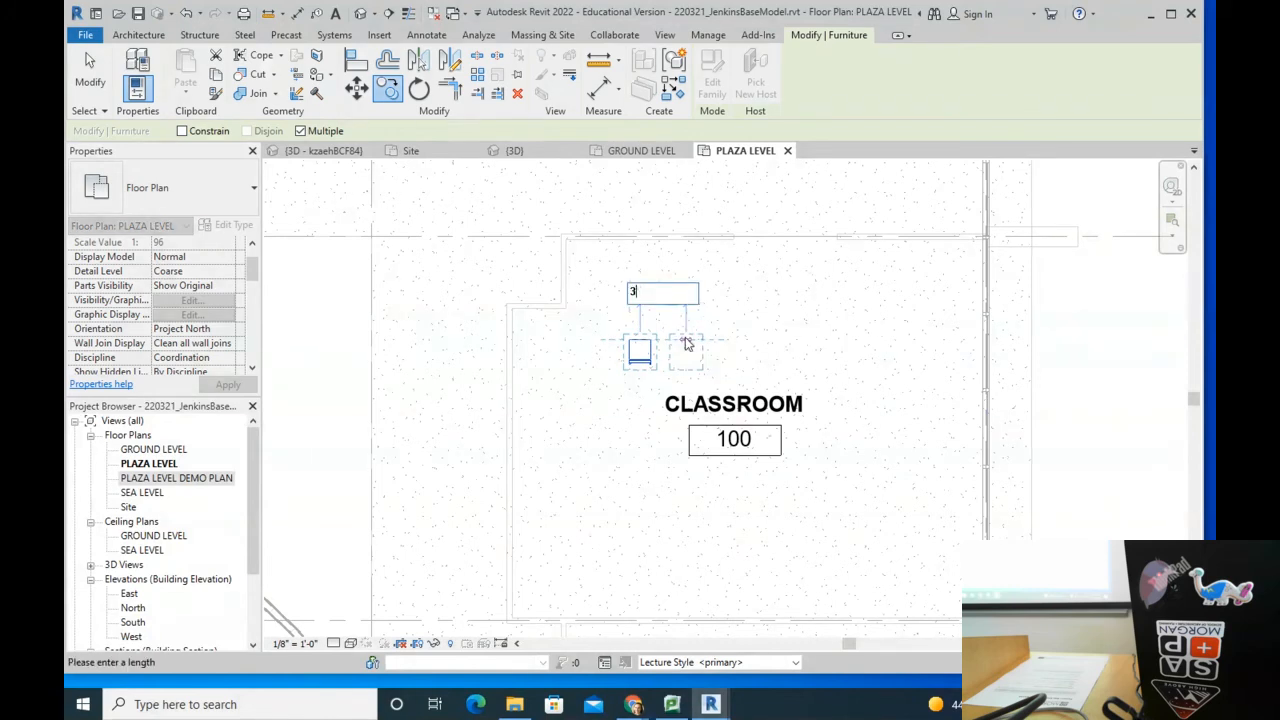
{"action": "left_click", "coordinate": [685, 338]}
{"action": "key", "text": "Escape"}
{"action": "key", "text": "Escape"}
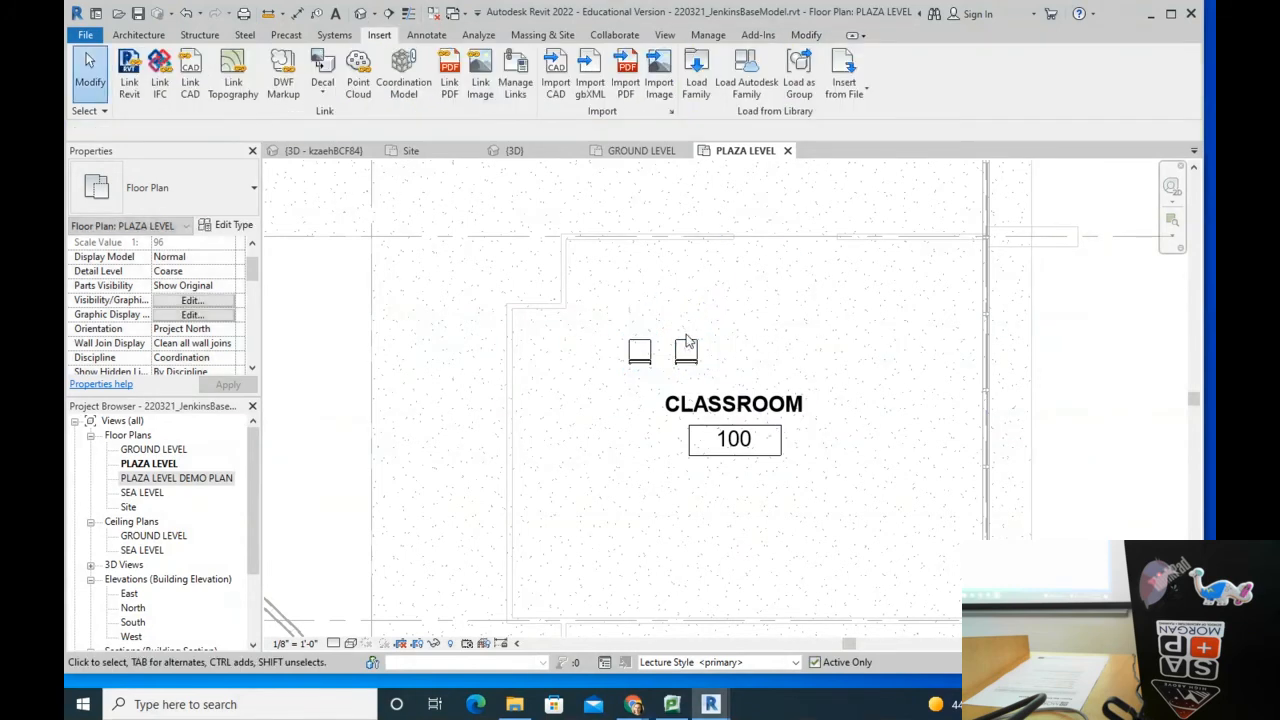
Step: Copy chairs at 3'-0" spacing to complete a row of six
{"action": "left_click", "coordinate": [686, 348]}
{"action": "key", "text": "c"}
{"action": "key", "text": "o"}
{"action": "left_click", "coordinate": [642, 344]}
{"action": "left_click", "coordinate": [686, 338]}
{"action": "left_click", "coordinate": [733, 338]}
{"action": "left_click", "coordinate": [778, 339]}
{"action": "left_click", "coordinate": [824, 339]}
{"action": "key", "text": "Escape"}
{"action": "key", "text": "Escape"}
Step: Select all six chairs in the row
{"action": "left_click", "coordinate": [641, 365]}
{"action": "left_click", "coordinate": [688, 365], "text": "ctrl"}
{"action": "left_click", "coordinate": [742, 364], "text": "ctrl"}
{"action": "left_click", "coordinate": [787, 364], "text": "ctrl"}
{"action": "left_click", "coordinate": [832, 364], "text": "ctrl"}
{"action": "left_click", "coordinate": [872, 364], "text": "ctrl"}
{"action": "middle_click_drag", "start_coordinate": [757, 330], "coordinate": [738, 232]}
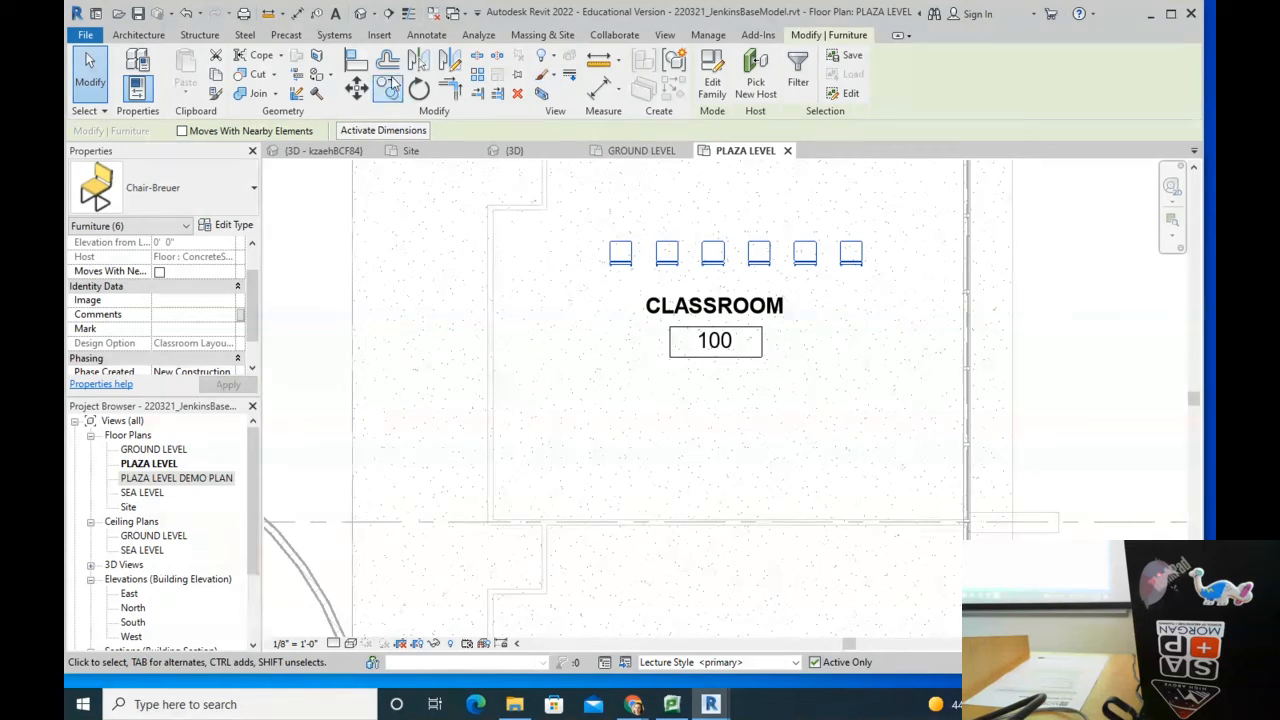
Step: Array the six-chair row downward into 5 rows as a grouped array
{"action": "left_click", "coordinate": [478, 80]}
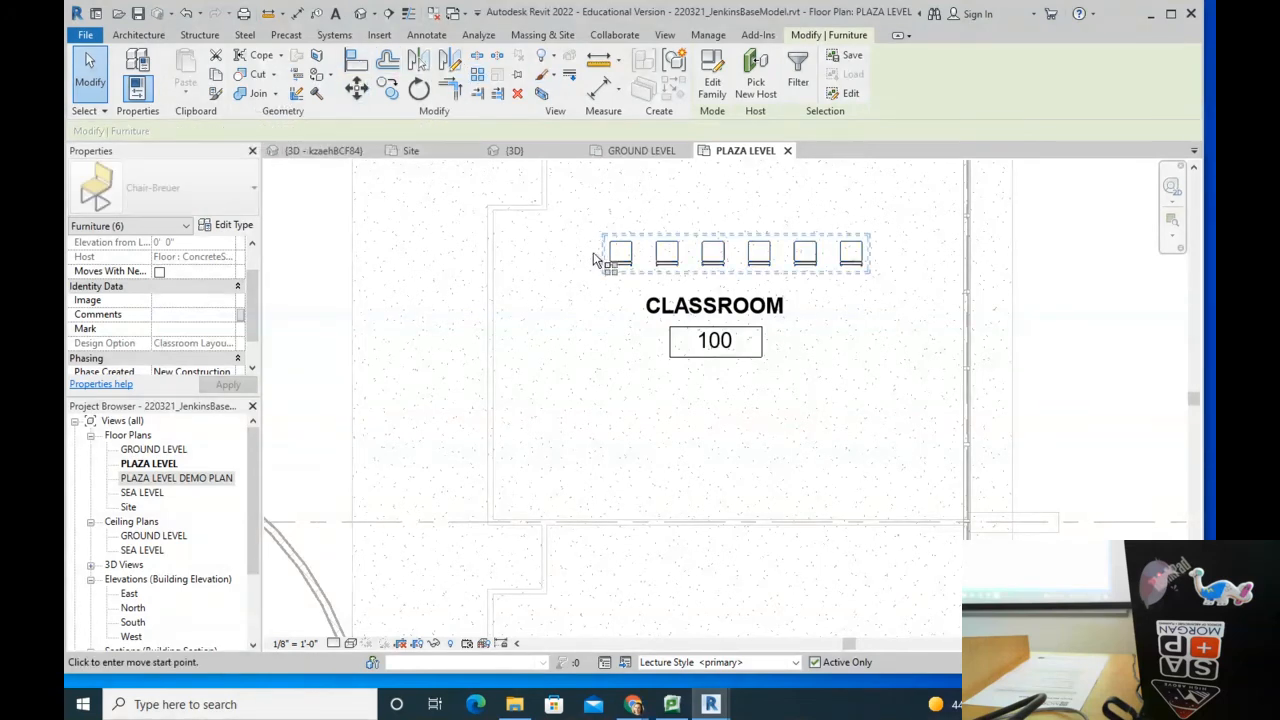
{"action": "left_click", "coordinate": [612, 252]}
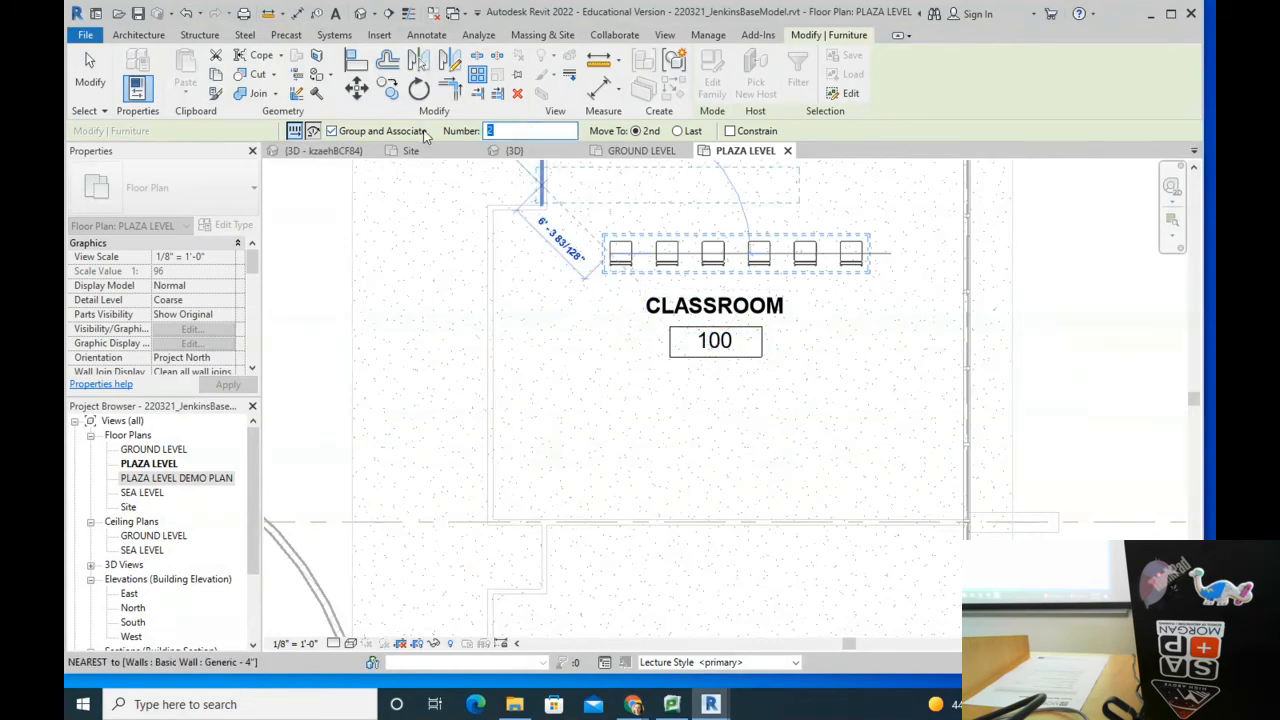
{"action": "type", "text": "5"}
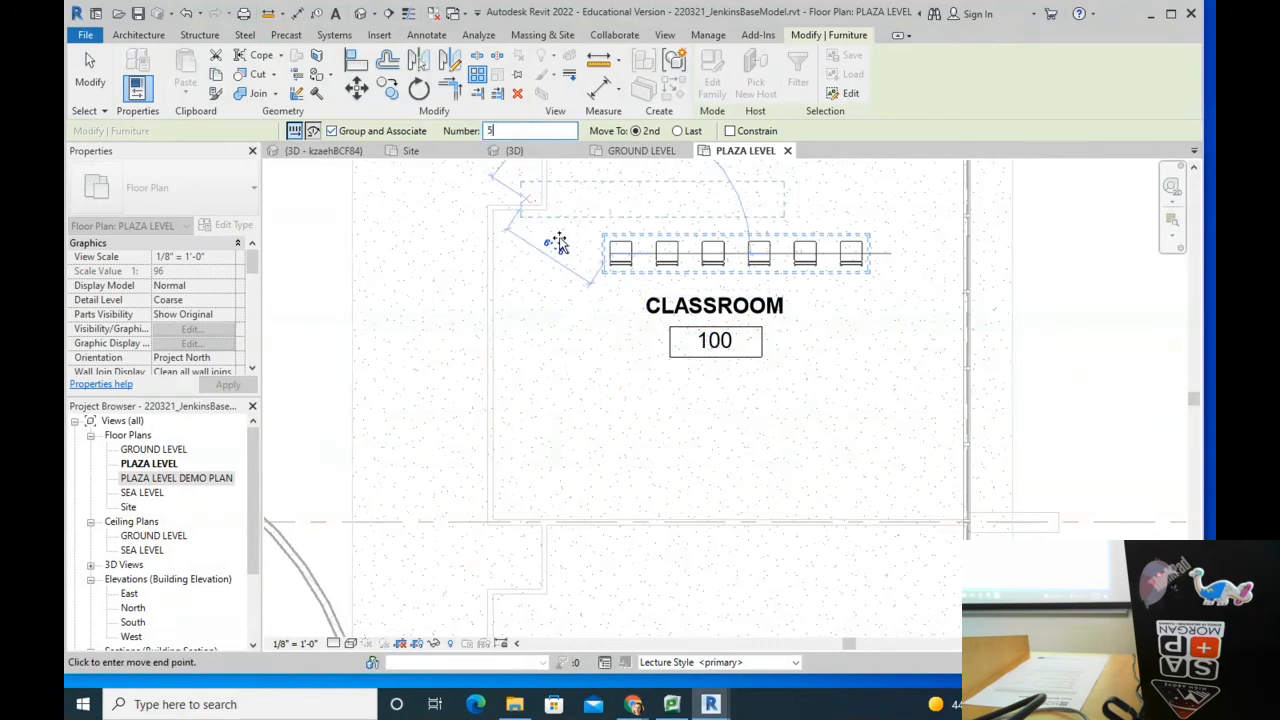
{"action": "left_click", "coordinate": [611, 307]}
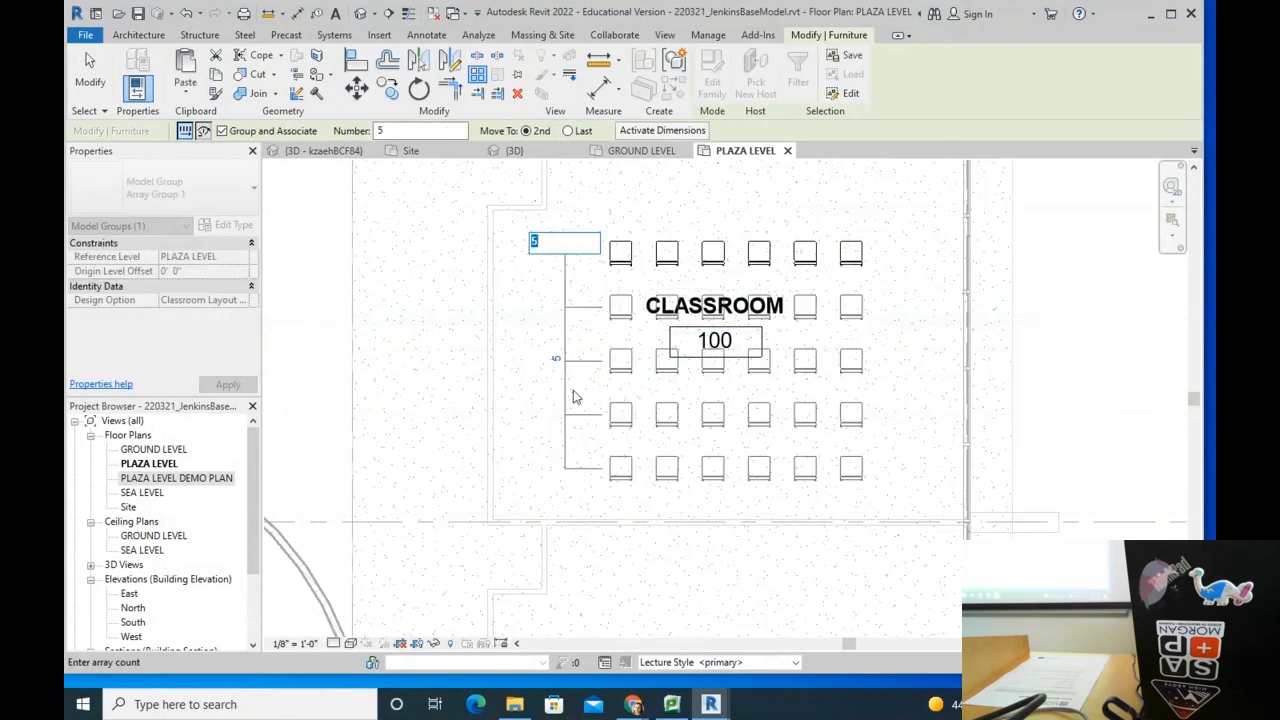
{"action": "key", "text": "Return"}
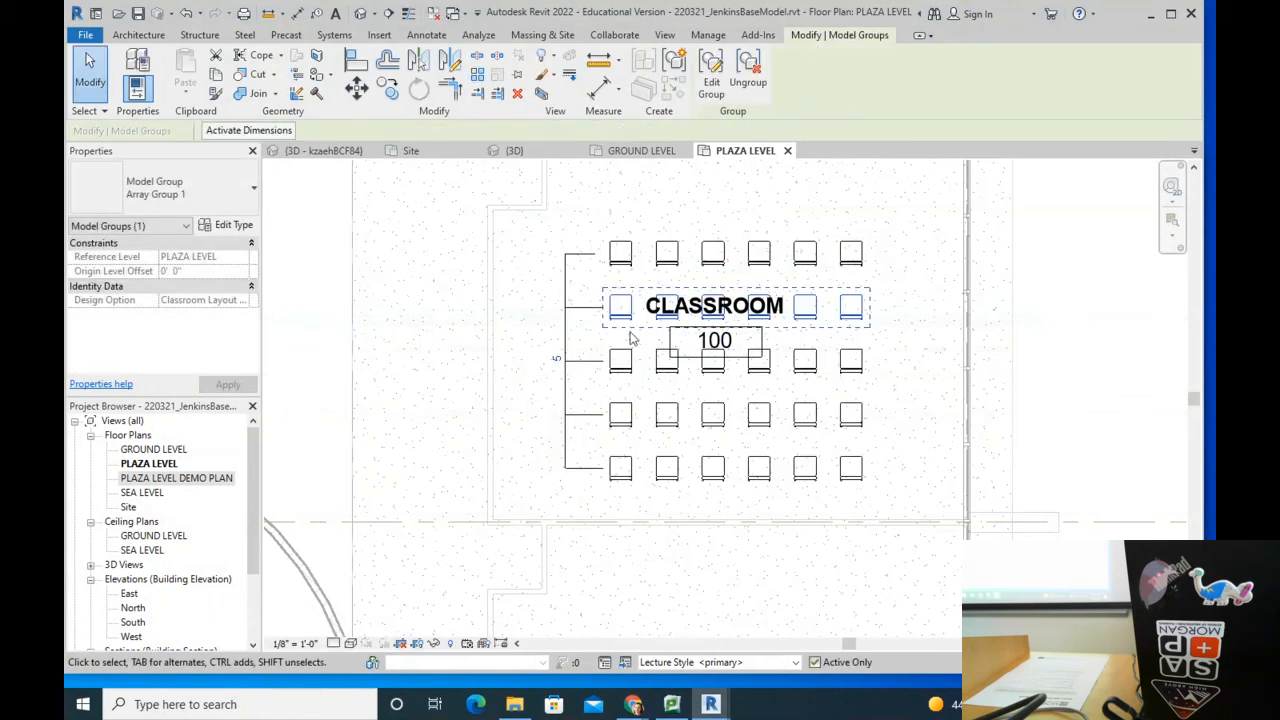
{"action": "left_click", "coordinate": [458, 358]}
{"action": "scroll", "coordinate": [806, 414], "scroll_direction": "down", "scroll_amount": 2}
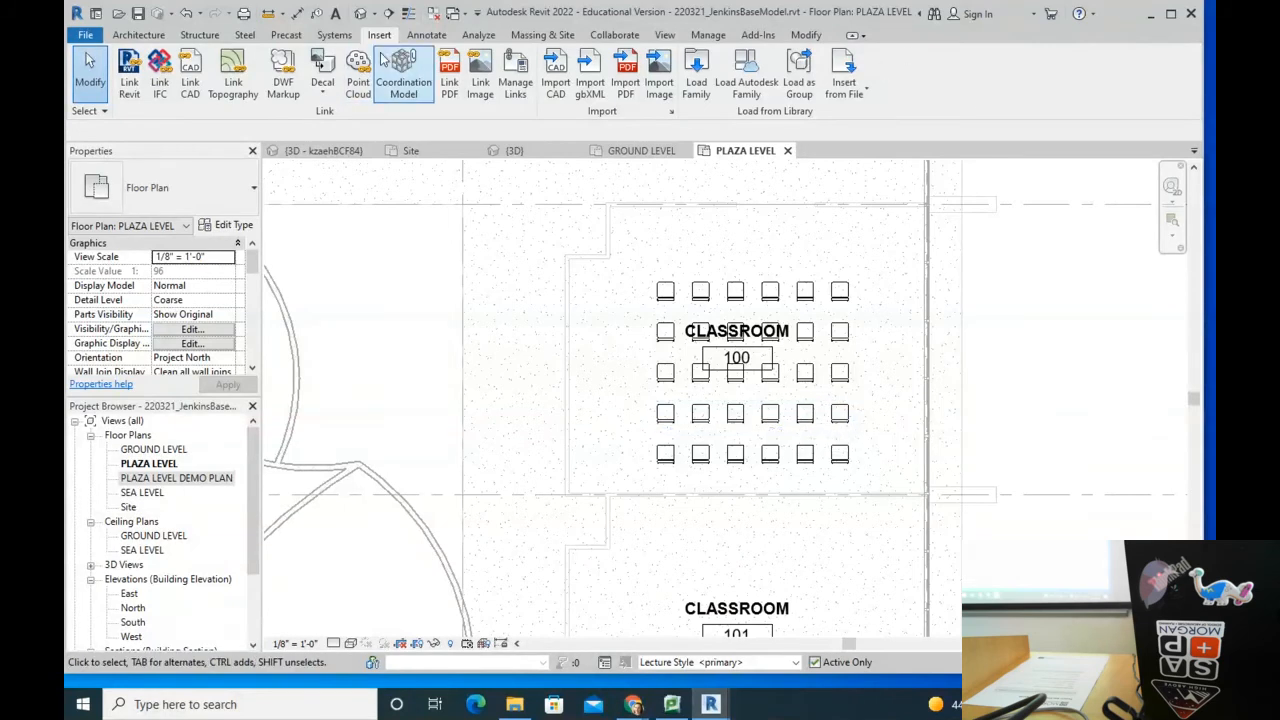
Step: Reopen Load Family and go from the Autodesk folder into RVT 2022 > Libraries
{"action": "left_click", "coordinate": [696, 78]}
{"action": "left_click", "coordinate": [560, 181]}
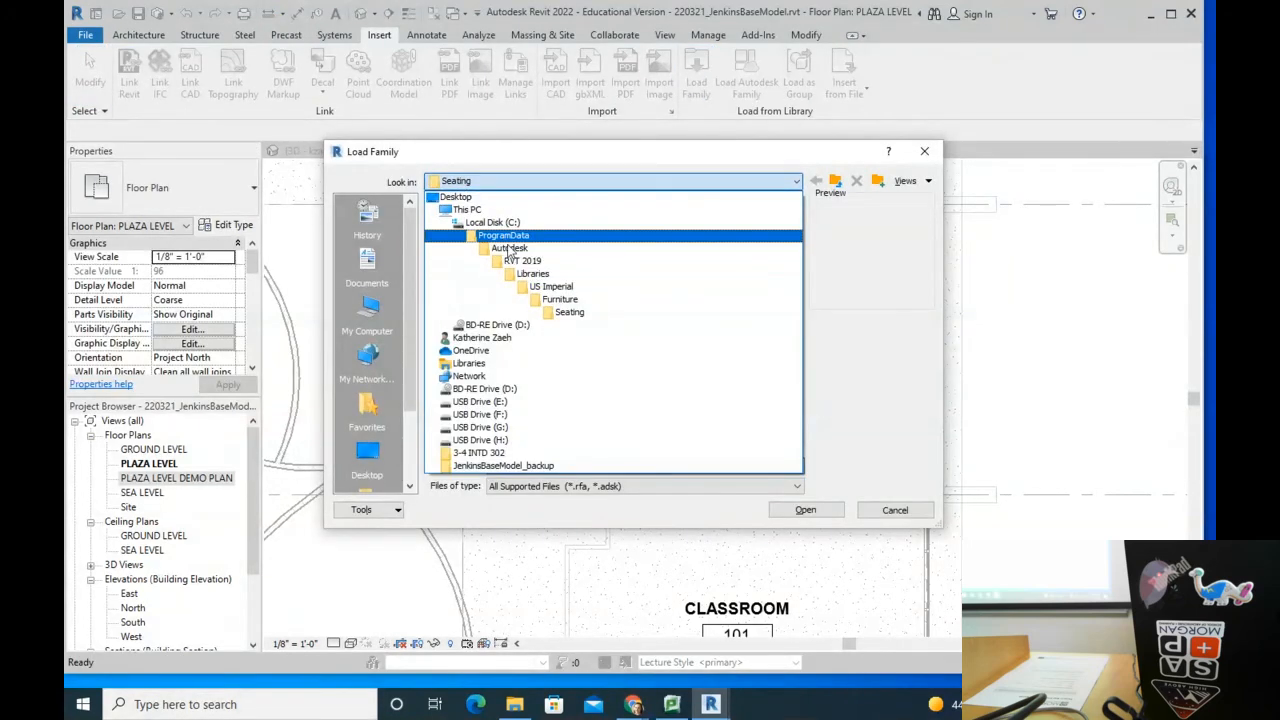
{"action": "left_click", "coordinate": [508, 249]}
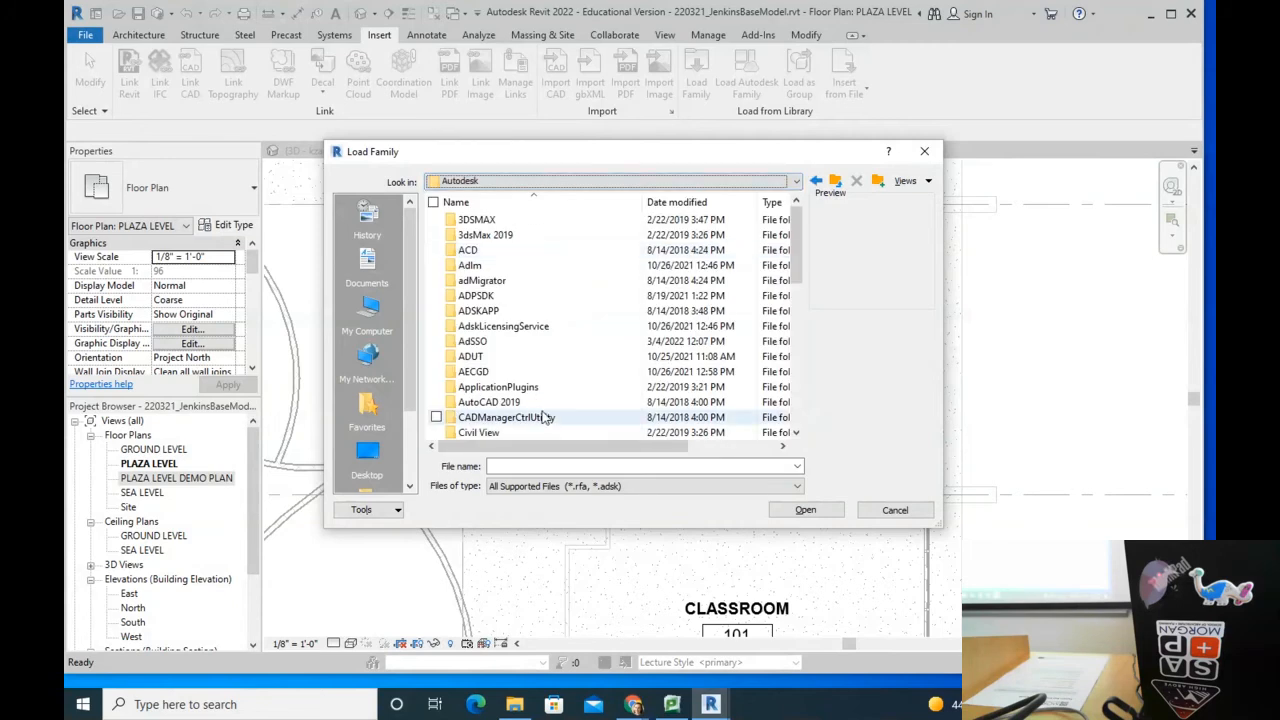
{"action": "scroll", "coordinate": [545, 415], "scroll_direction": "down", "scroll_amount": 5}
{"action": "scroll", "coordinate": [545, 415], "scroll_direction": "down", "scroll_amount": 1}
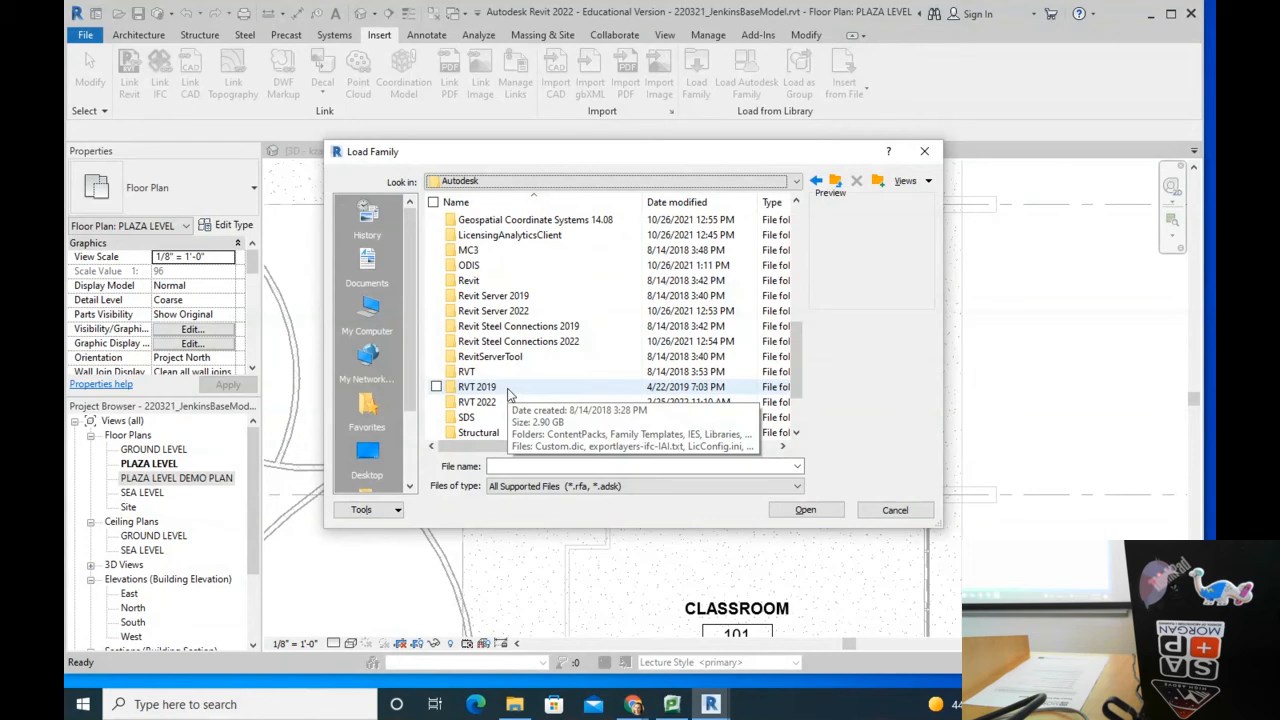
{"action": "double_click", "coordinate": [497, 402]}
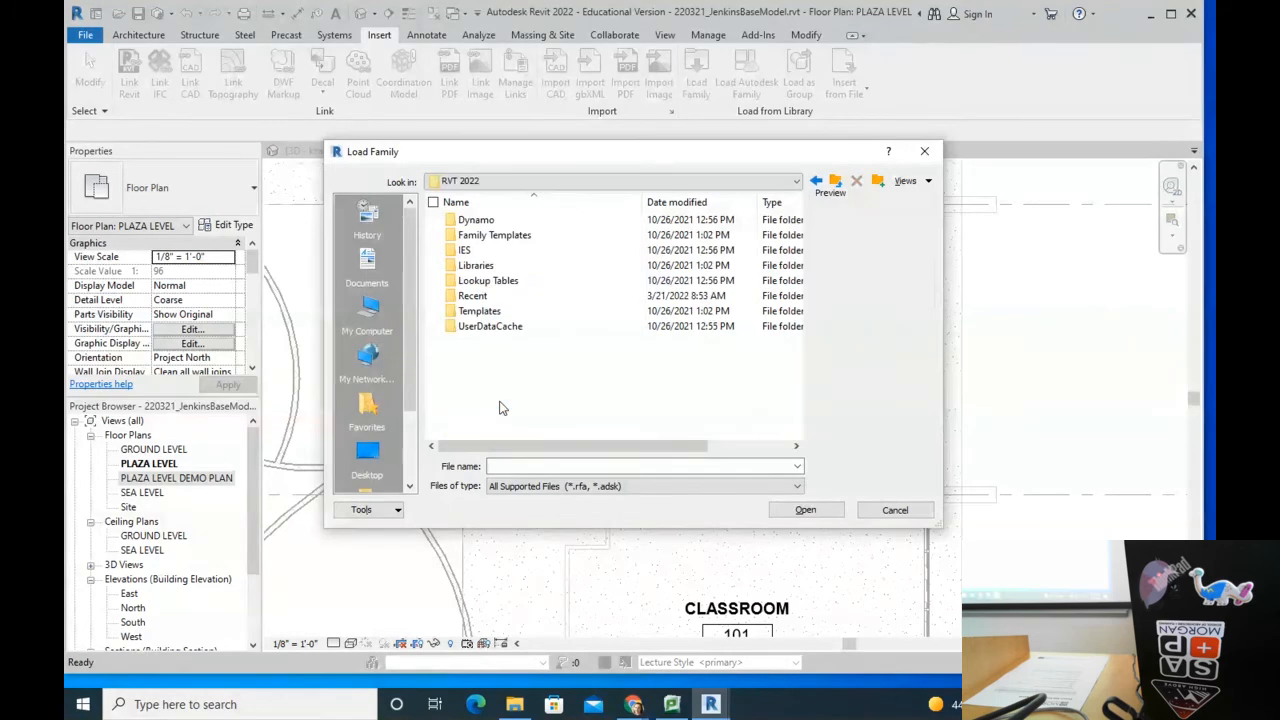
{"action": "double_click", "coordinate": [482, 266]}
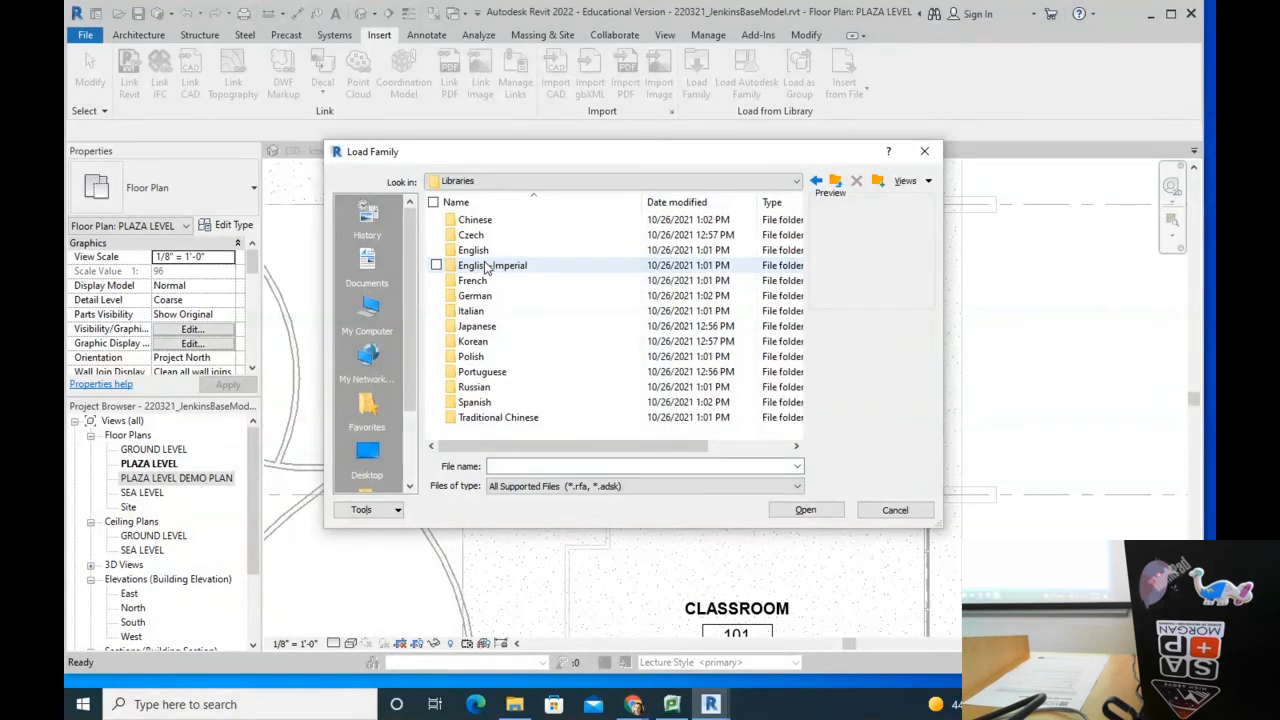
Step: Check the English-Imperial library, then cancel Load Family without loading any family
{"action": "double_click", "coordinate": [484, 266]}
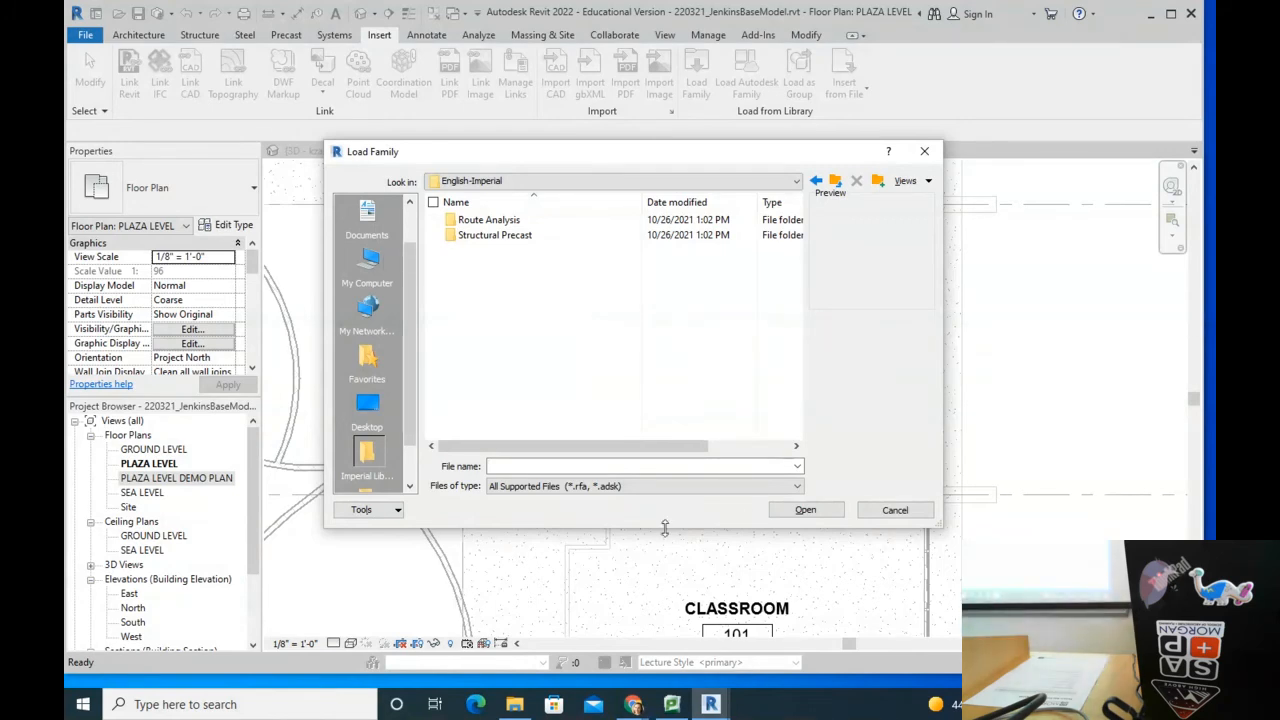
{"action": "left_click", "coordinate": [897, 510]}
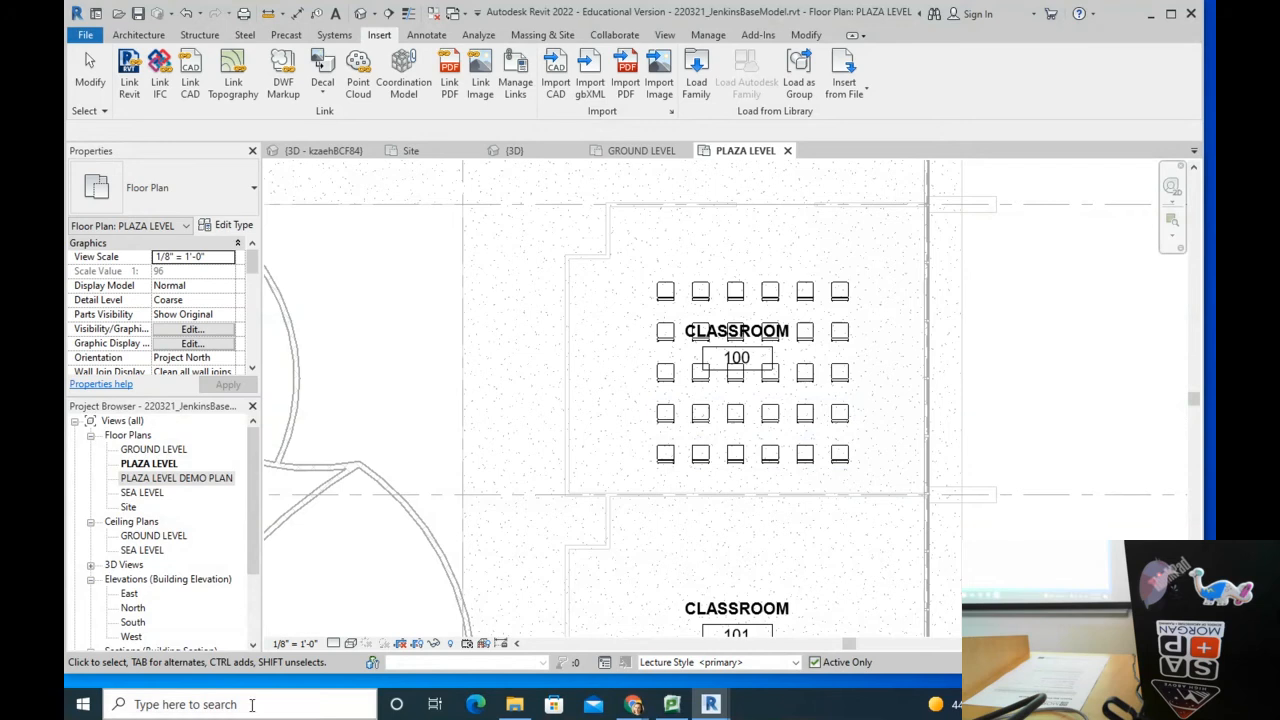
Step: In a new Chrome tab, search 'bimmarket' and open the BIMsmith Market result
{"action": "mouse_move", "coordinate": [633, 704]}
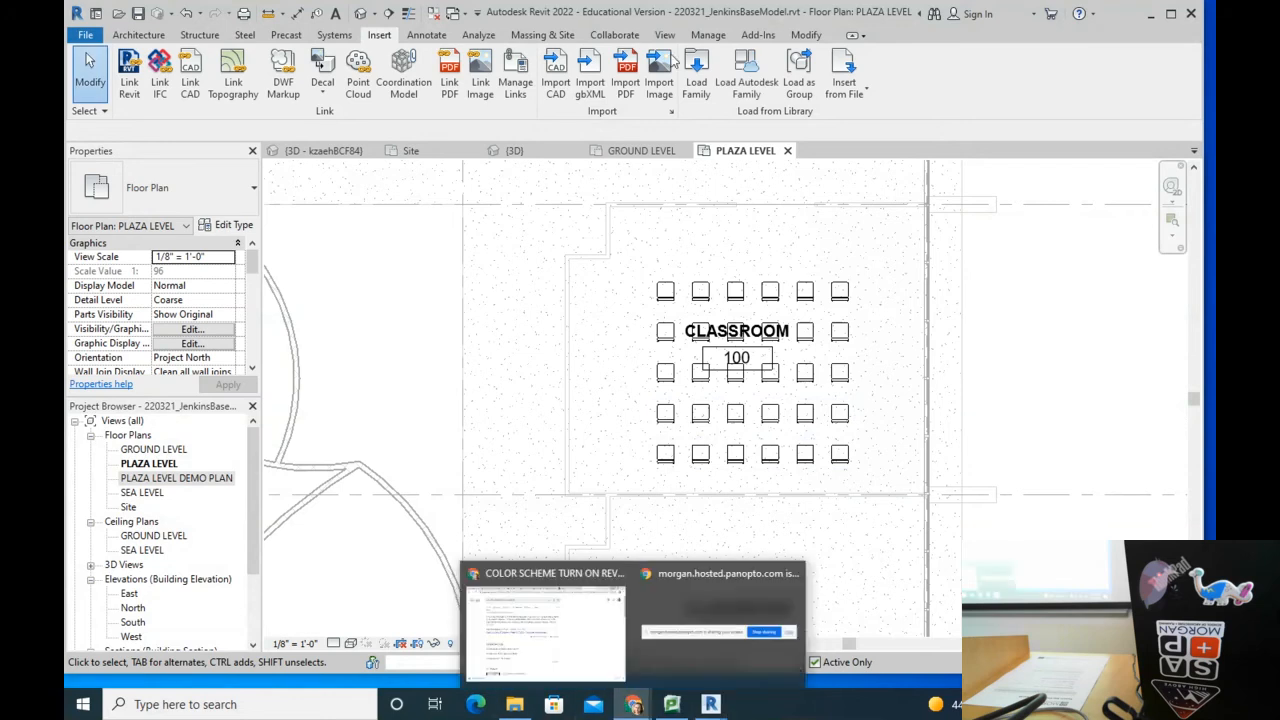
{"action": "left_click", "coordinate": [550, 620]}
{"action": "left_click", "coordinate": [1019, 13]}
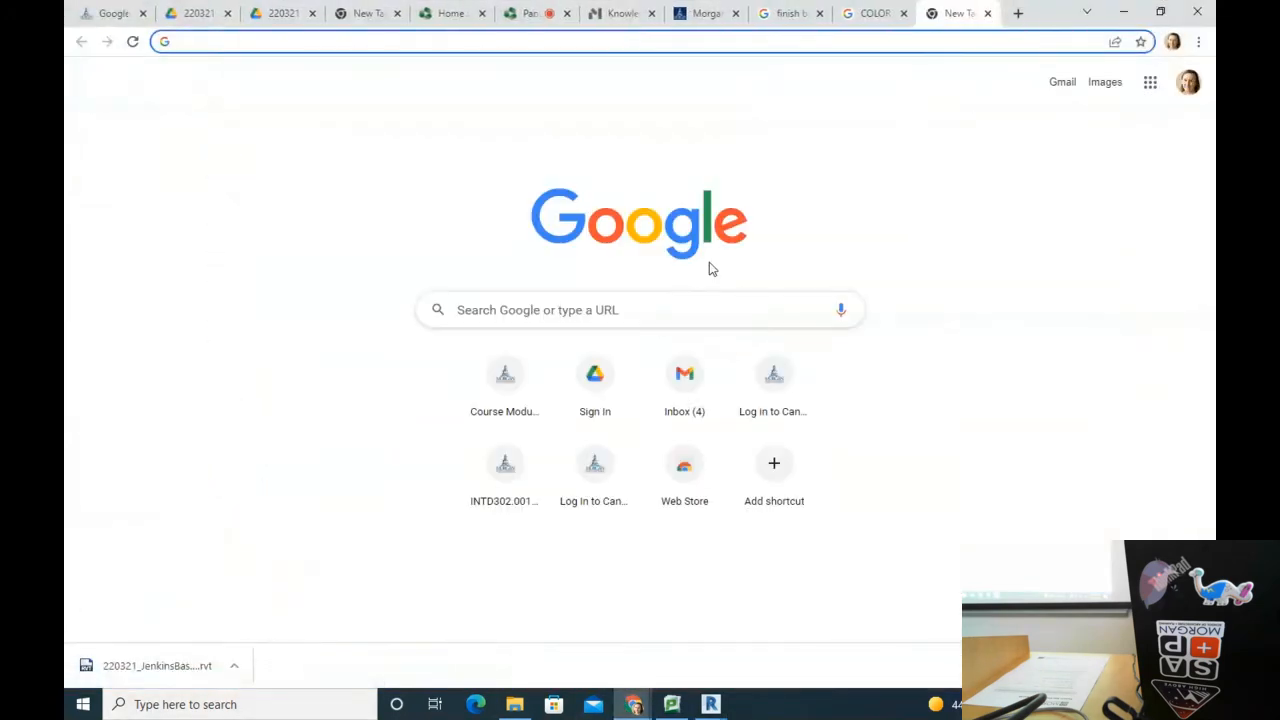
{"action": "type", "text": "bimmarket"}
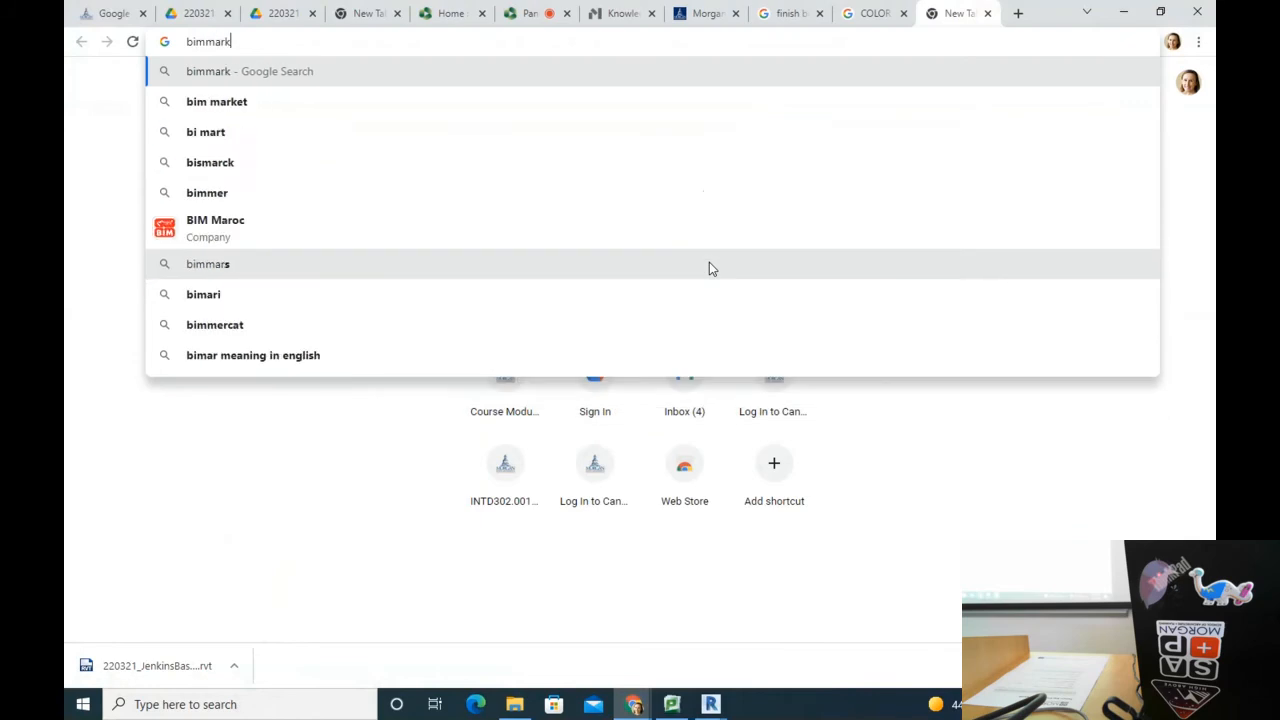
{"action": "key", "text": "Return"}
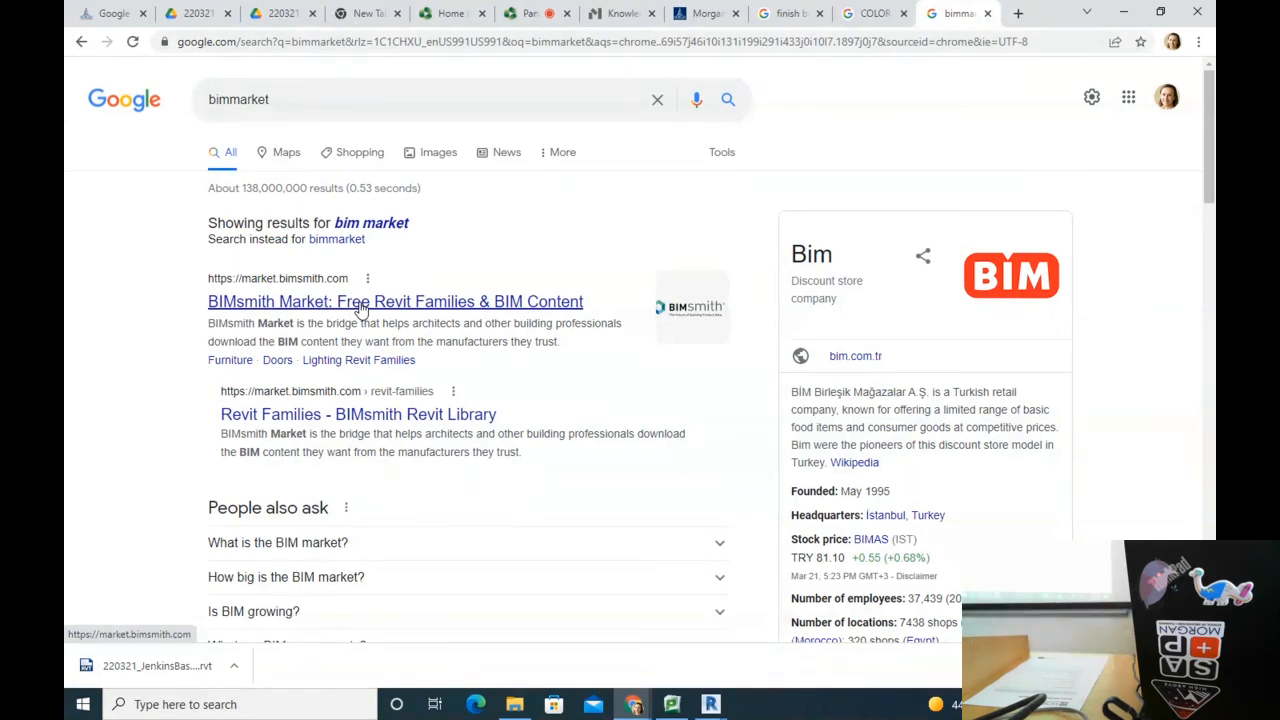
{"action": "left_click", "coordinate": [360, 303]}
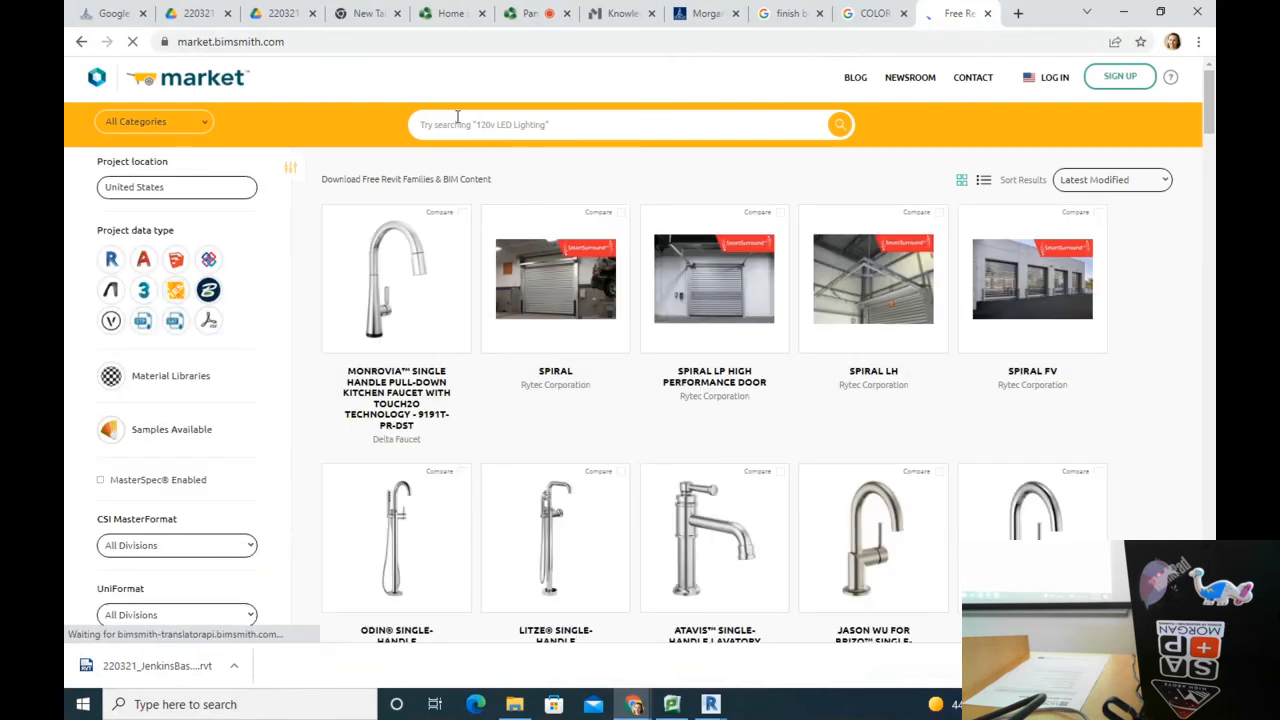
Step: Start a new BIMsmith account and enter the user's first and last name
{"action": "left_click", "coordinate": [1120, 80]}
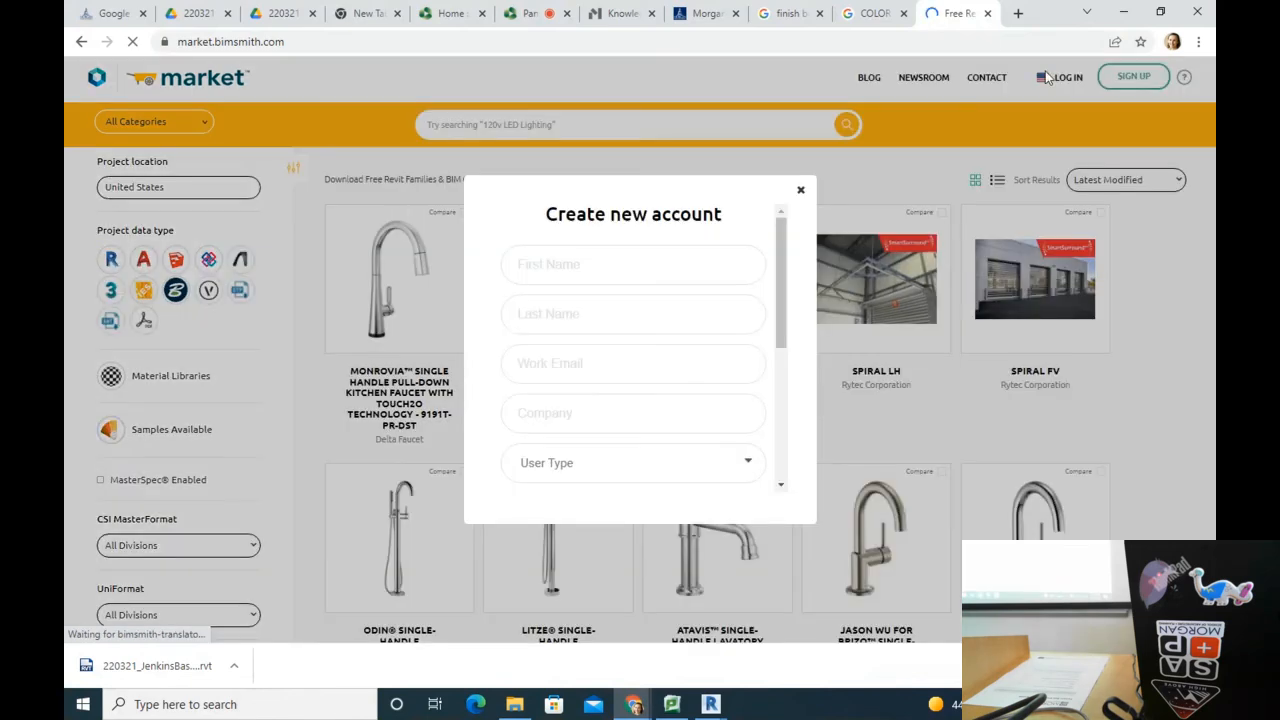
{"action": "left_click", "coordinate": [627, 265]}
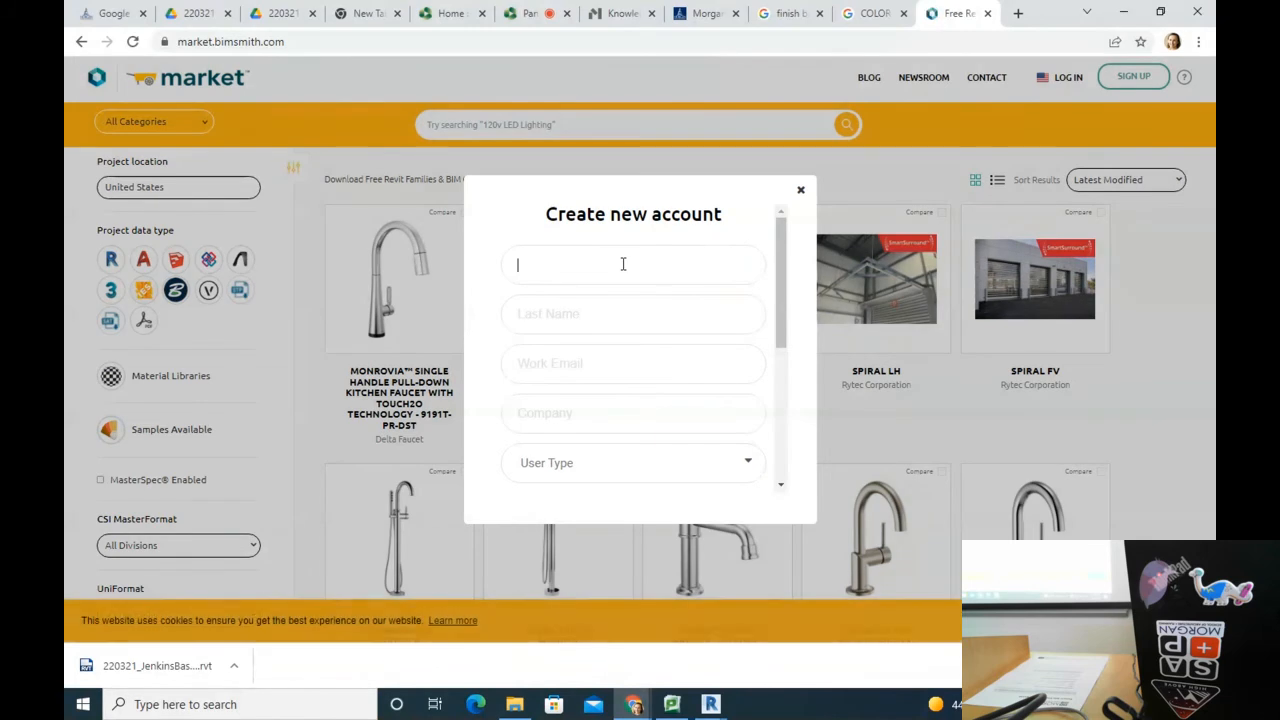
{"action": "type", "text": "k"}
{"action": "key", "text": "BackSpace"}
{"action": "key", "text": "Tab"}
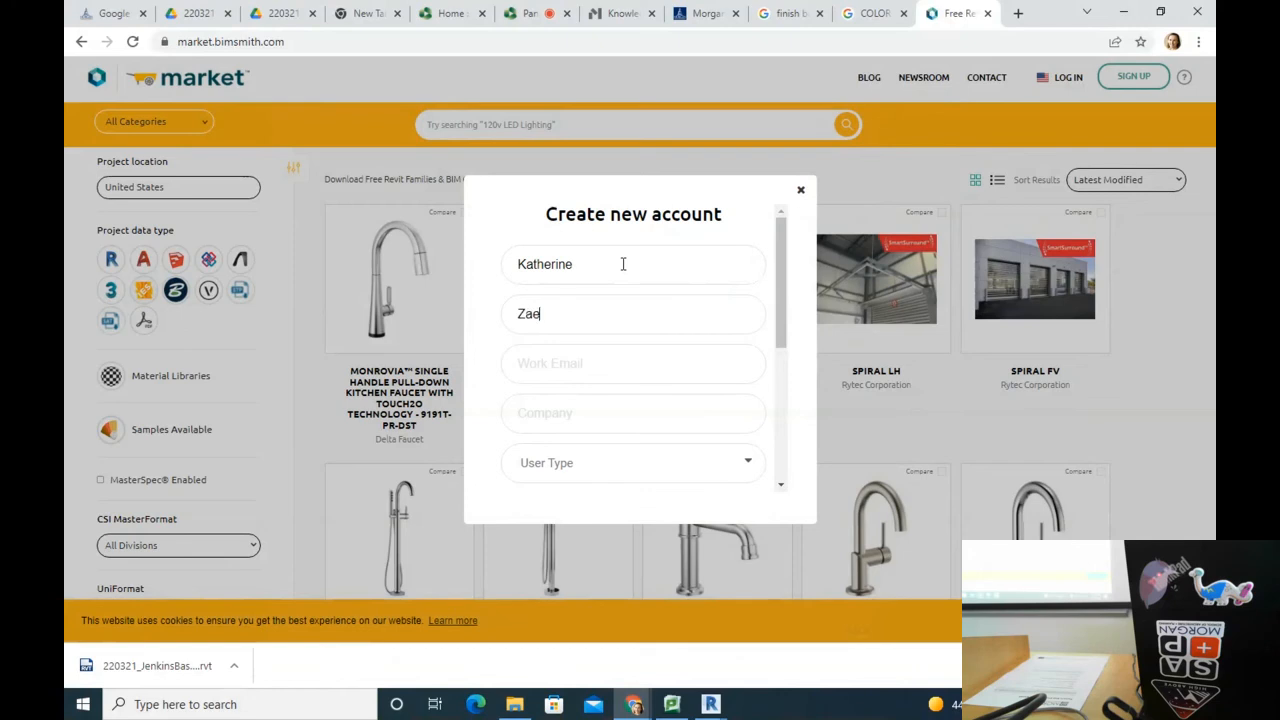
Step: Fill in the user's work e-mail address
{"action": "left_click", "coordinate": [607, 364]}
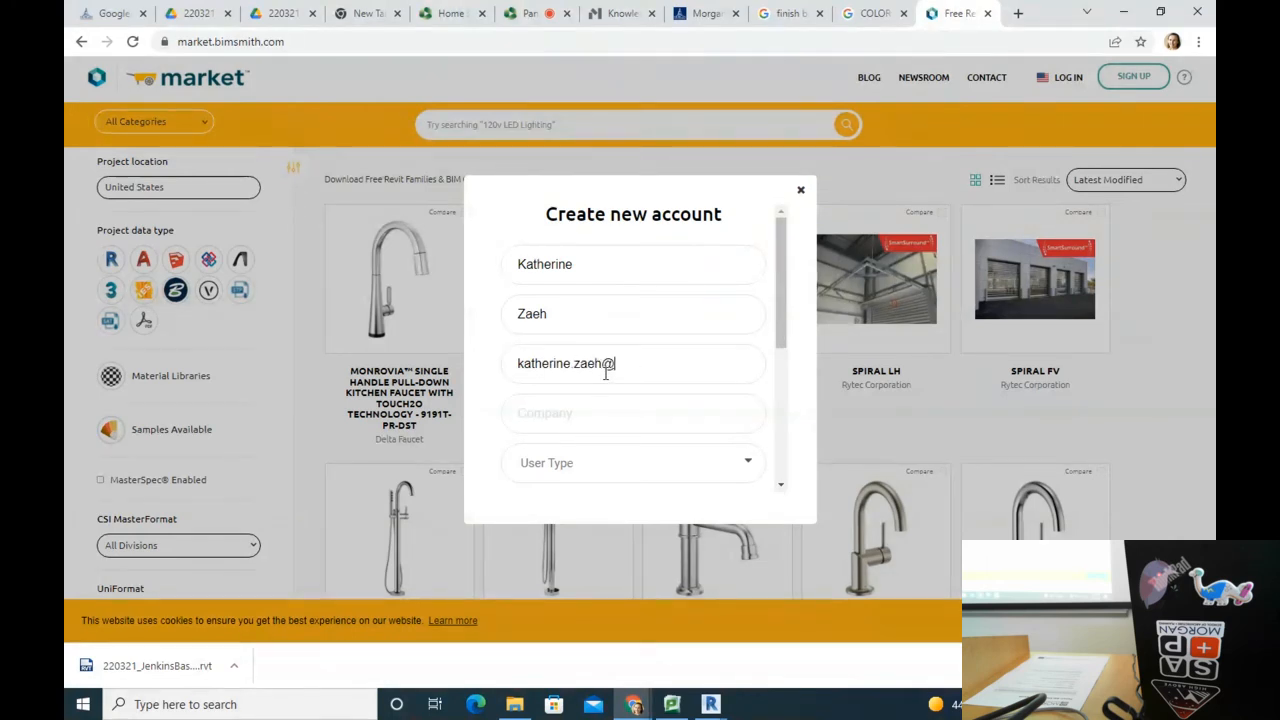
Step: Set the company to Morgan State University and user type to Educator
{"action": "left_click", "coordinate": [577, 410]}
{"action": "type", "text": "Morgan State"}
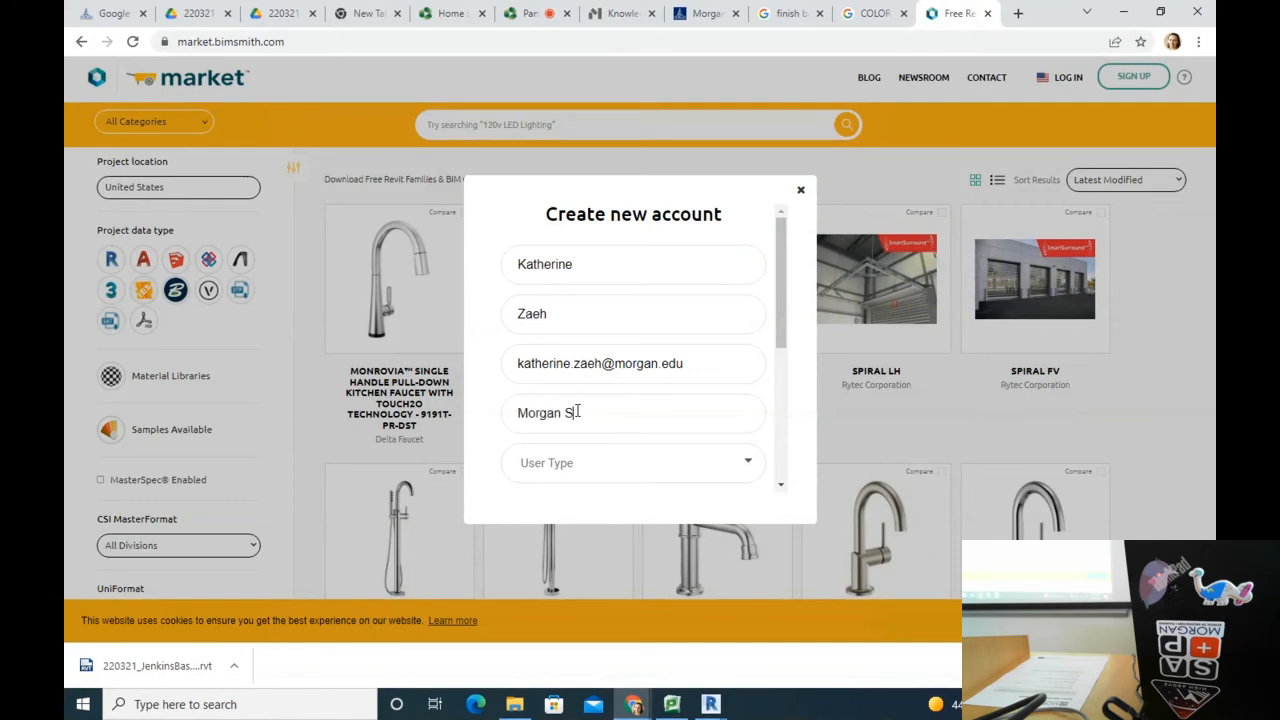
{"action": "key", "text": "BackSpace"}
{"action": "key", "text": "BackSpace"}
{"action": "key", "text": "BackSpace"}
{"action": "key", "text": "BackSpace"}
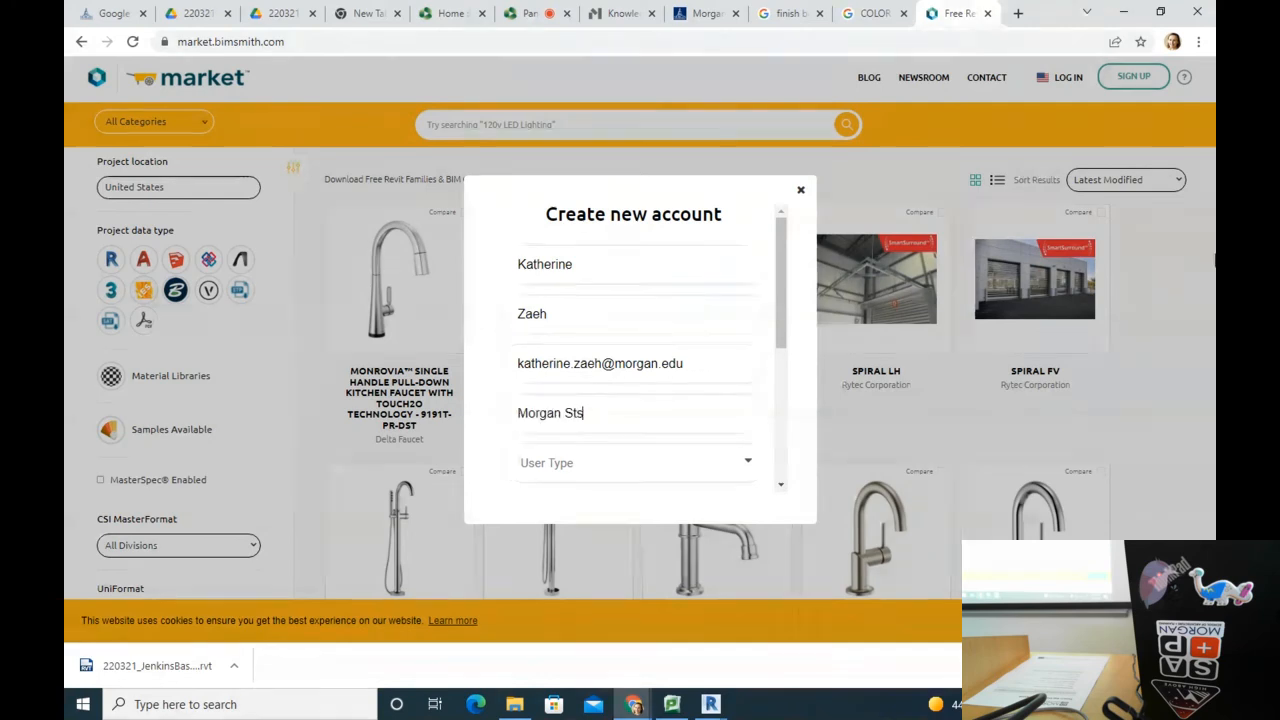
{"action": "type", "text": "ate University"}
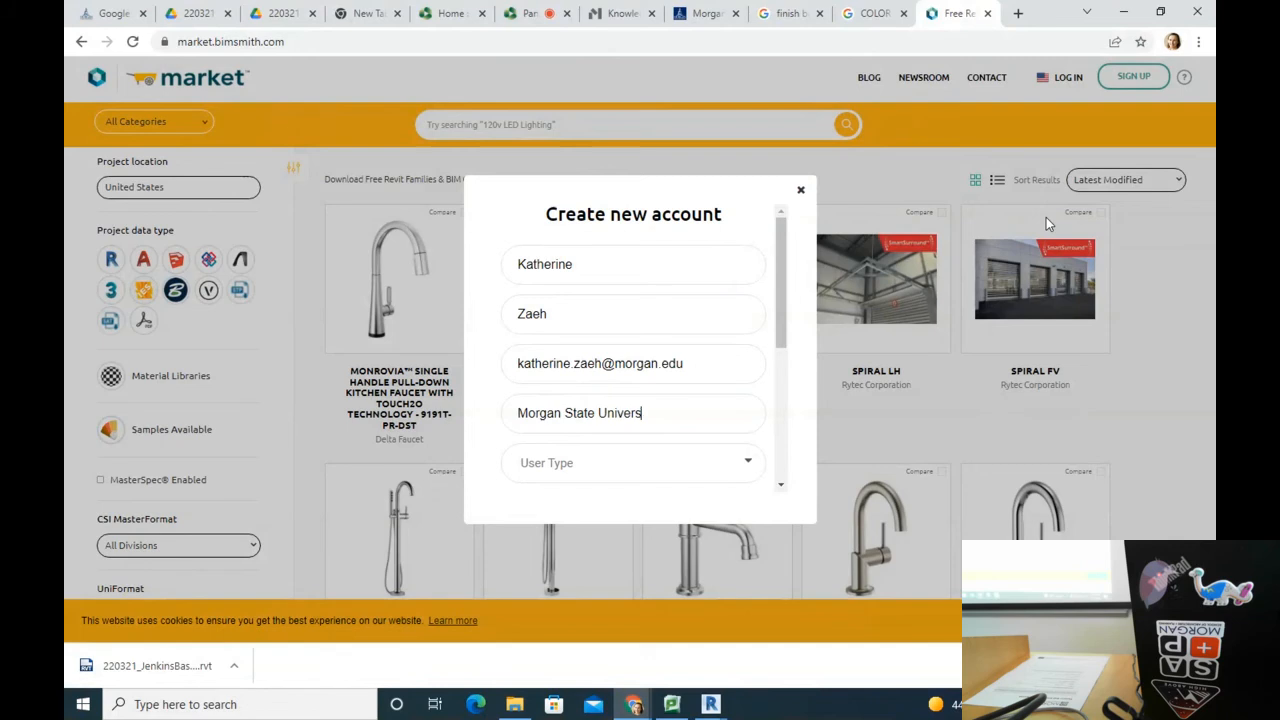
{"action": "left_click", "coordinate": [631, 465]}
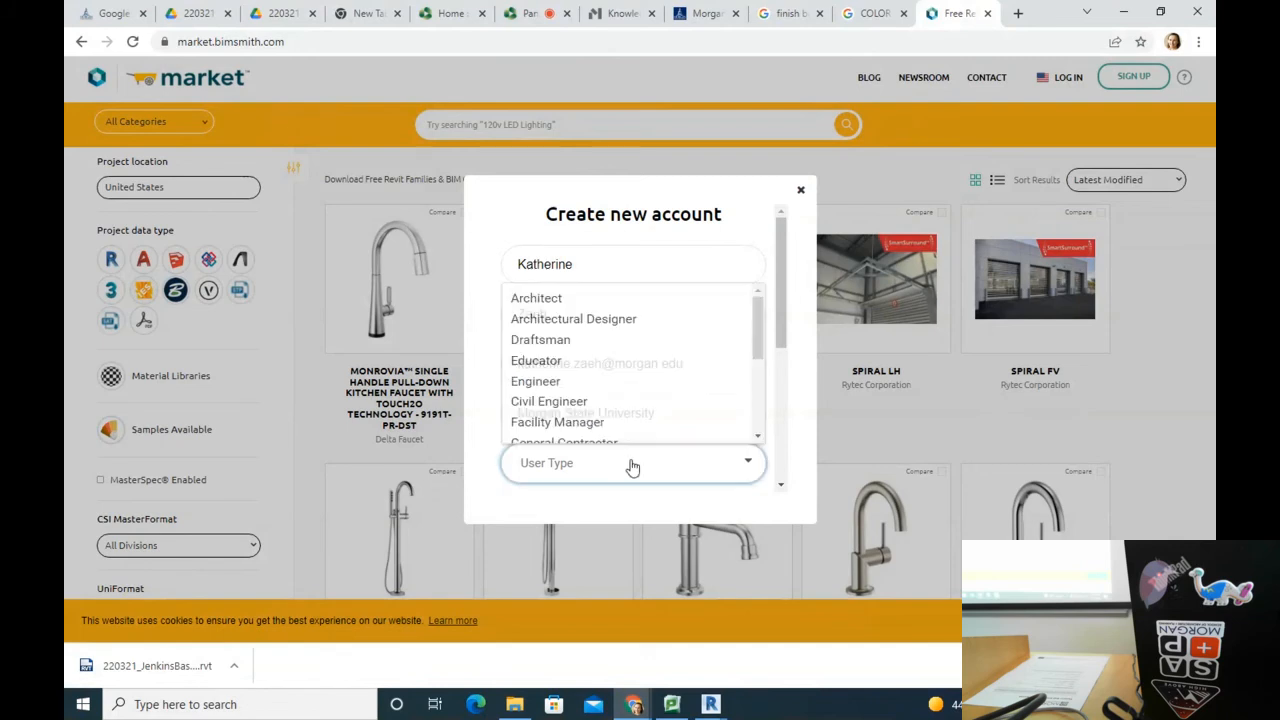
{"action": "left_click", "coordinate": [600, 360]}
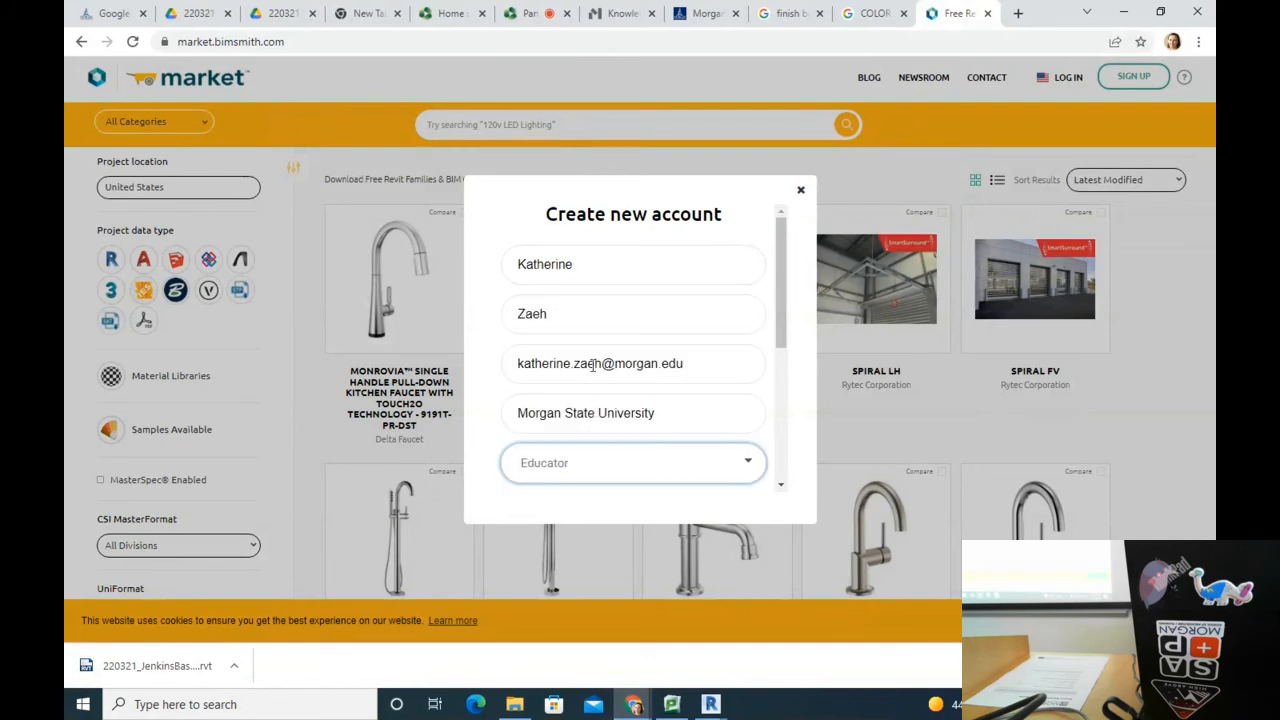
{"action": "scroll", "coordinate": [792, 358], "scroll_direction": "down", "scroll_amount": 2}
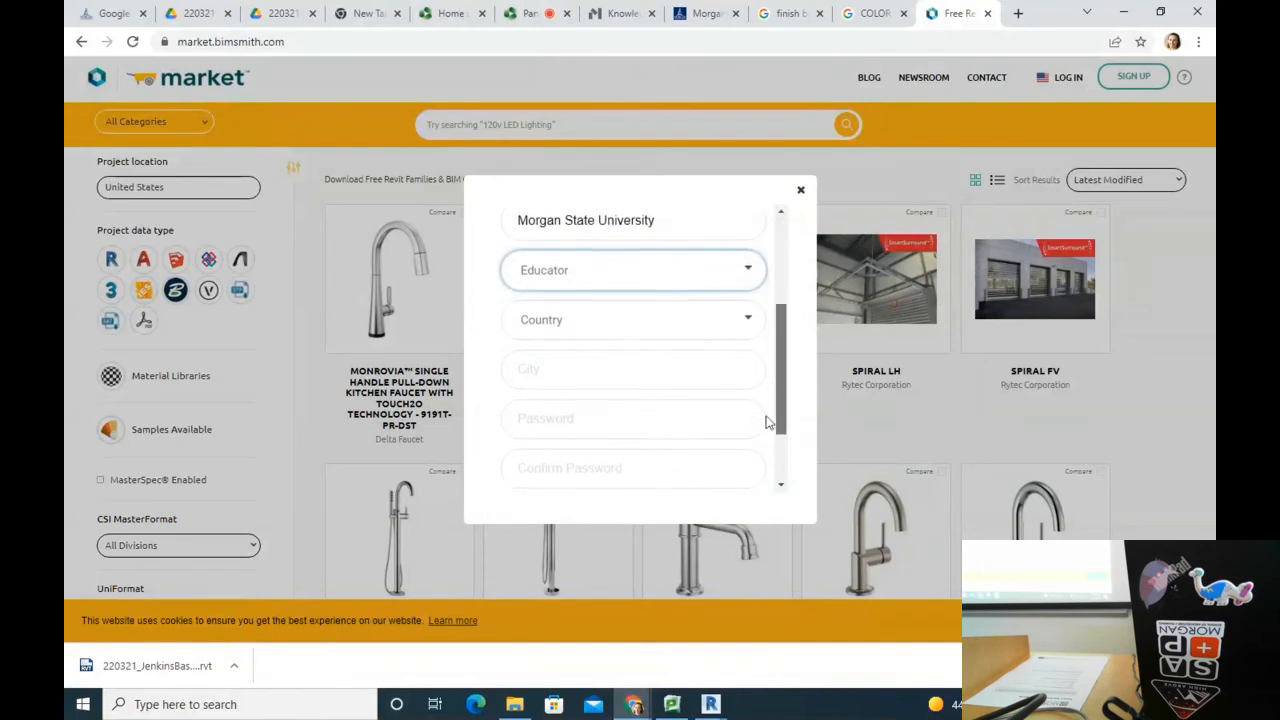
{"action": "left_click", "coordinate": [608, 322]}
Step: Set the sign-up country to United States of America and the state to Maryland
{"action": "scroll", "coordinate": [591, 394], "scroll_direction": "down", "scroll_amount": 6}
{"action": "scroll", "coordinate": [594, 428], "scroll_direction": "down", "scroll_amount": 10}
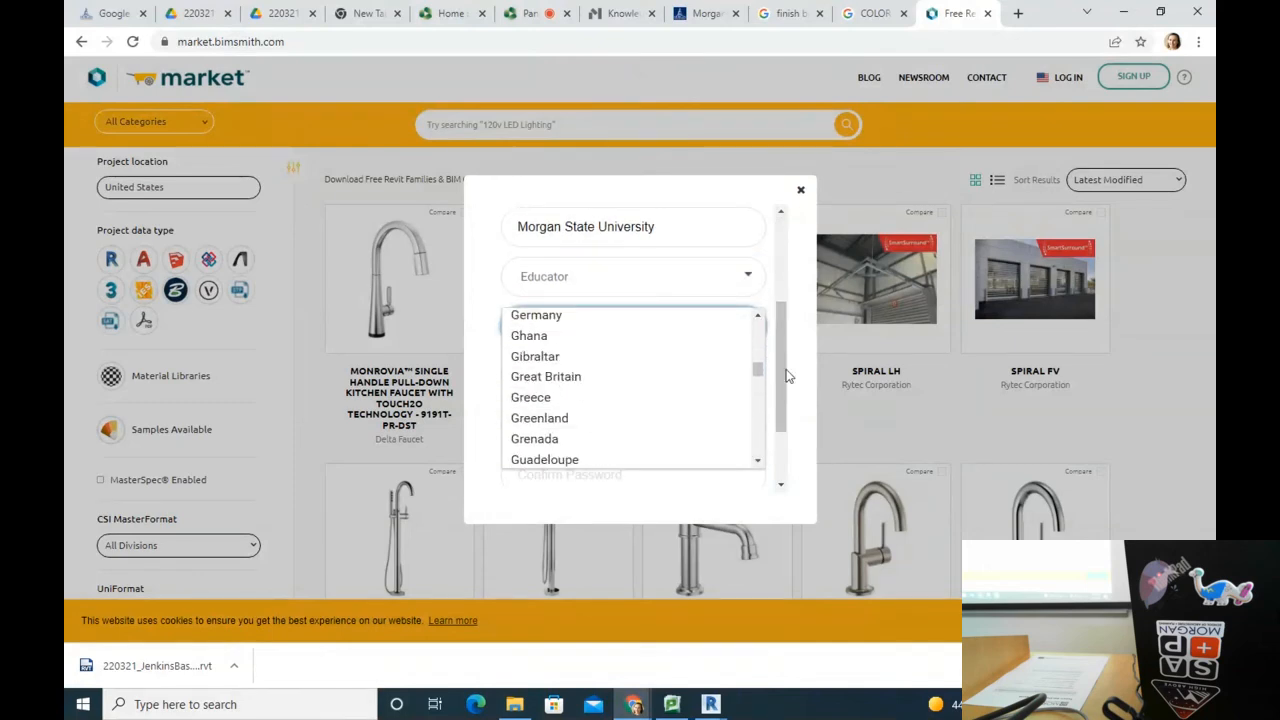
{"action": "left_click_drag", "start_coordinate": [758, 372], "coordinate": [757, 458]}
{"action": "scroll", "coordinate": [587, 380], "scroll_direction": "up", "scroll_amount": 3}
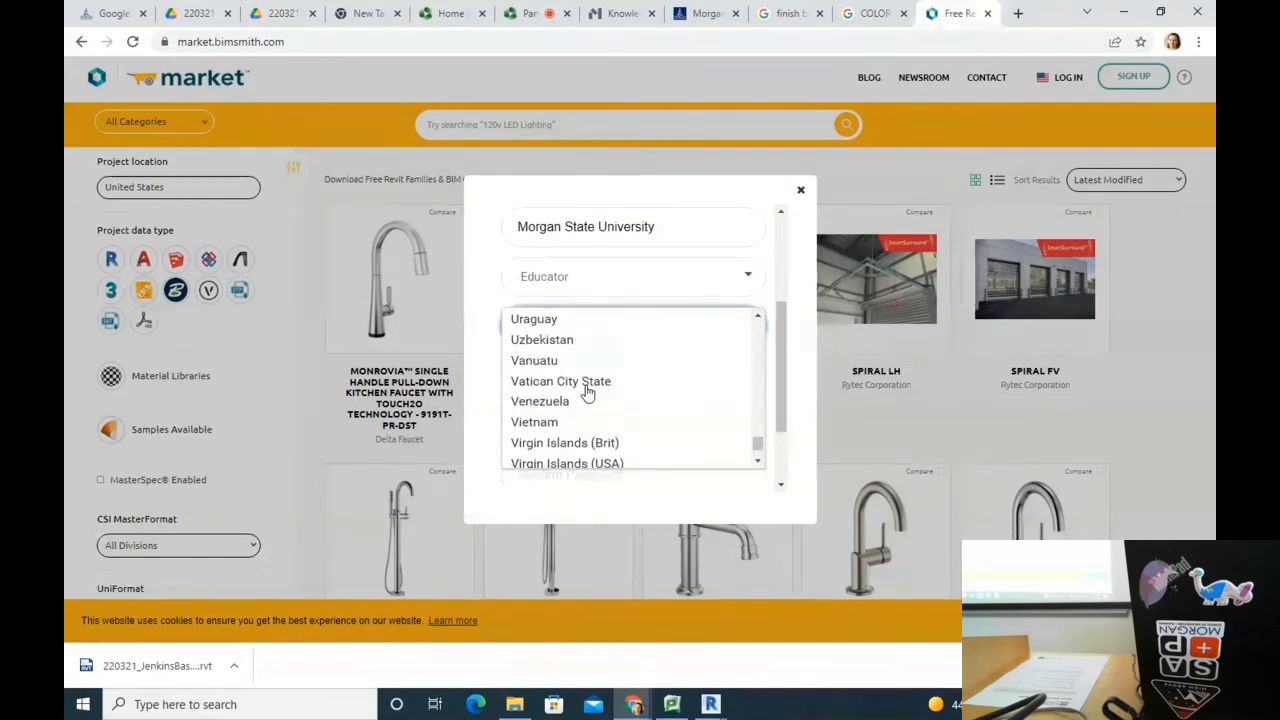
{"action": "scroll", "coordinate": [609, 394], "scroll_direction": "up", "scroll_amount": 2}
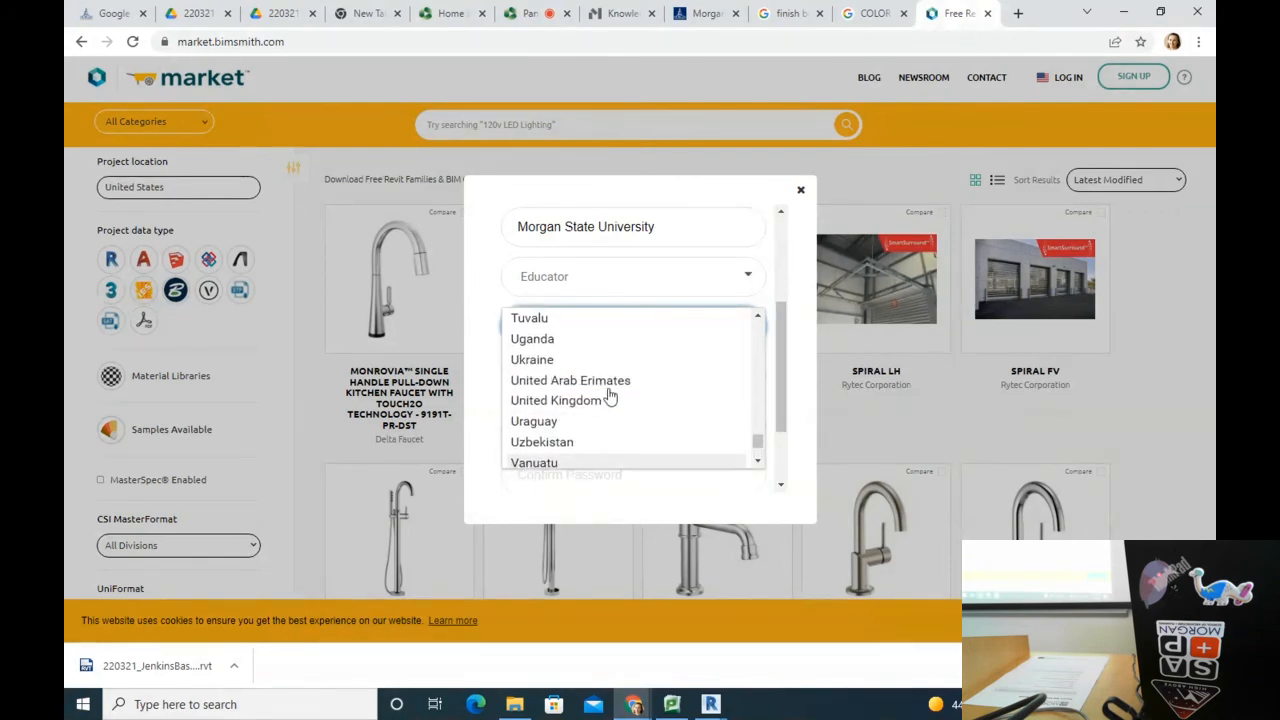
{"action": "scroll", "coordinate": [610, 397], "scroll_direction": "down", "scroll_amount": 2}
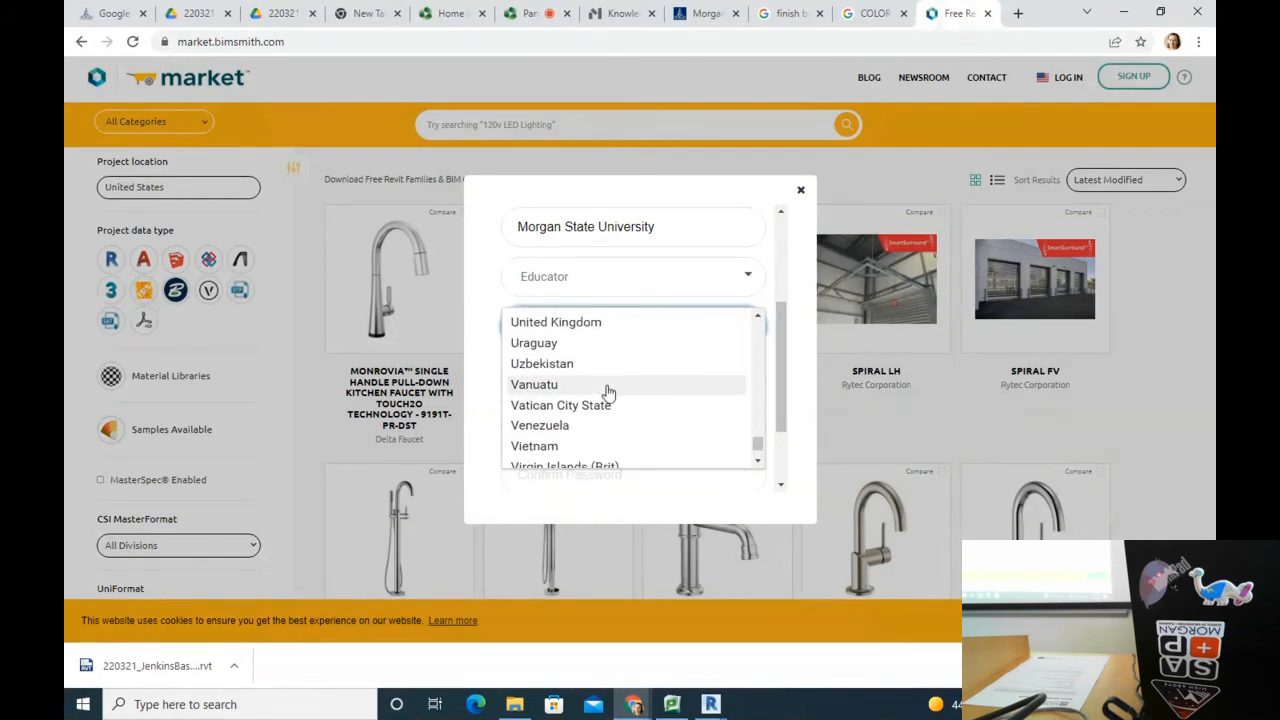
{"action": "scroll", "coordinate": [606, 378], "scroll_direction": "up", "scroll_amount": 2}
{"action": "scroll", "coordinate": [603, 383], "scroll_direction": "down", "scroll_amount": 6}
{"action": "left_click_drag", "start_coordinate": [757, 452], "coordinate": [757, 437]}
{"action": "scroll", "coordinate": [597, 397], "scroll_direction": "up", "scroll_amount": 3}
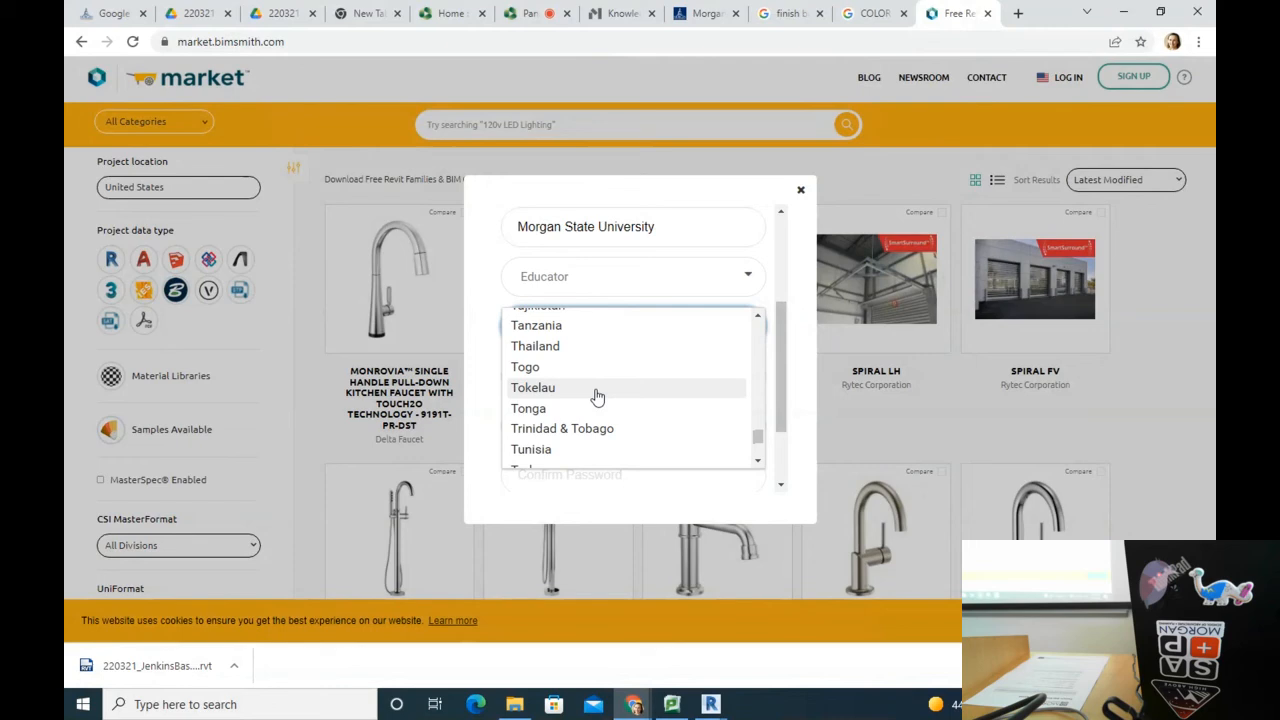
{"action": "scroll", "coordinate": [606, 390], "scroll_direction": "down", "scroll_amount": 7}
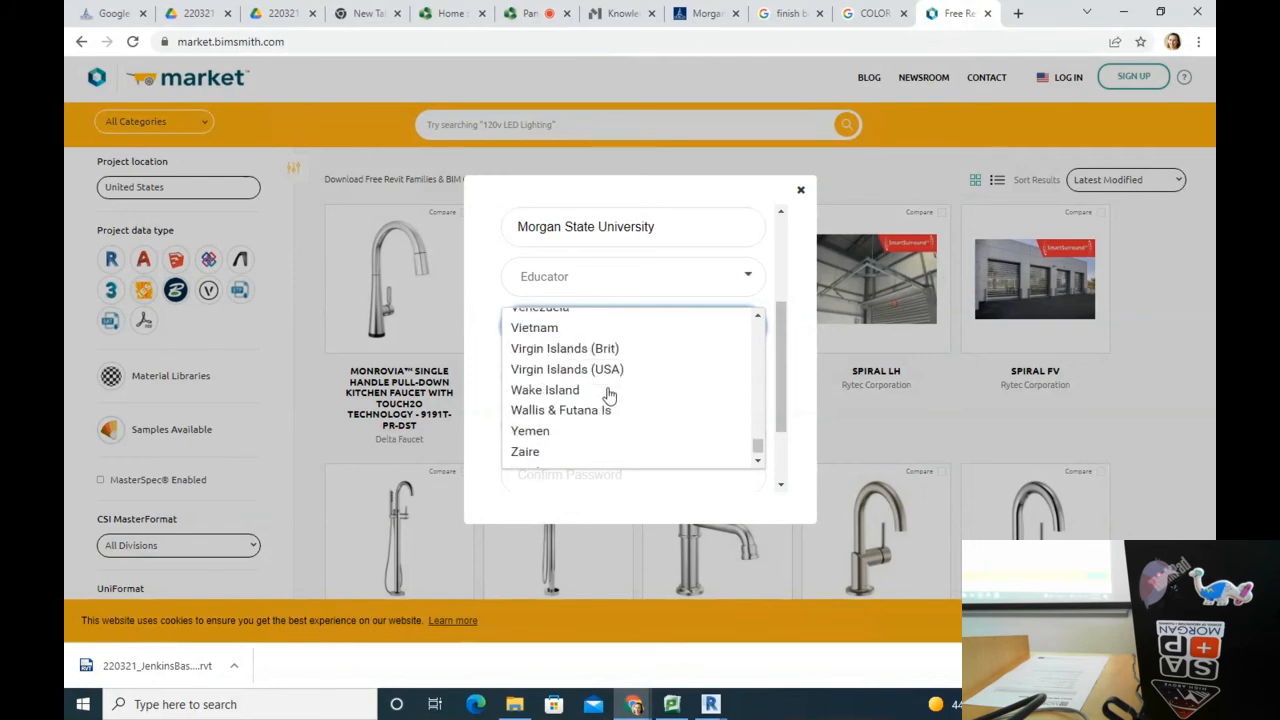
{"action": "scroll", "coordinate": [608, 393], "scroll_direction": "up", "scroll_amount": 5}
{"action": "left_click_drag", "start_coordinate": [758, 445], "coordinate": [686, 318]}
{"action": "scroll", "coordinate": [646, 371], "scroll_direction": "up", "scroll_amount": 2}
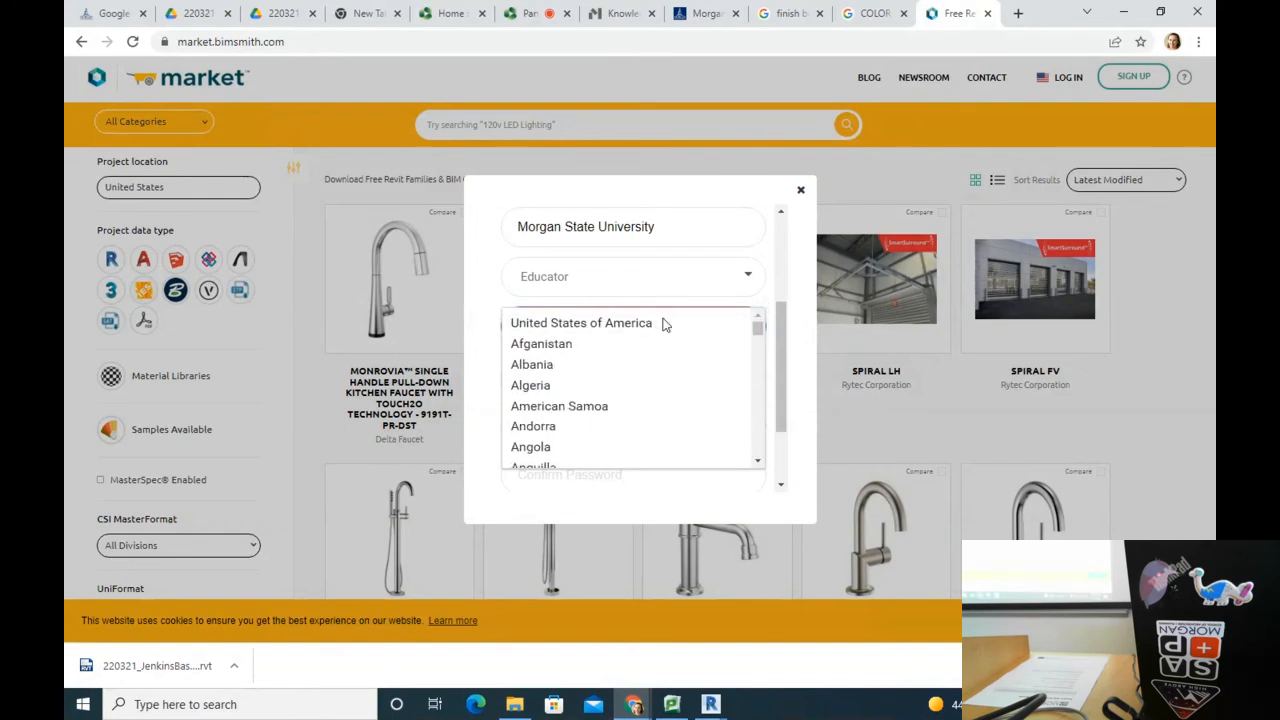
{"action": "left_click", "coordinate": [648, 324]}
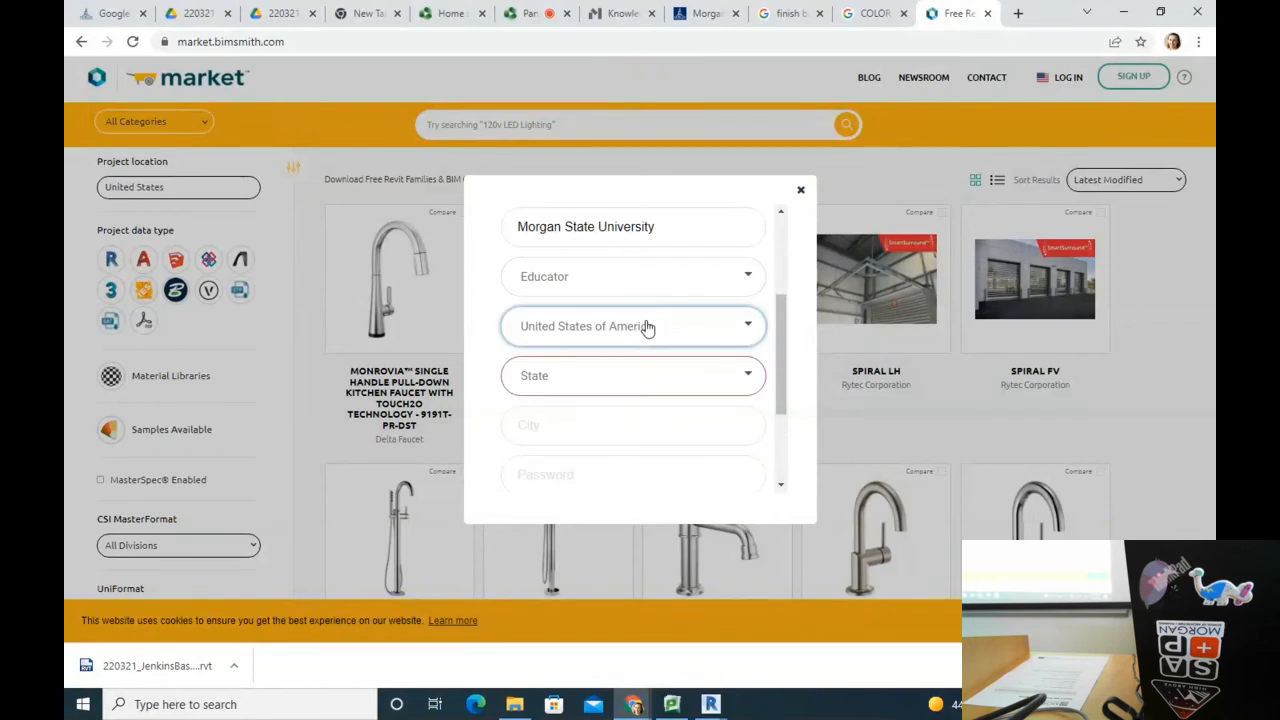
{"action": "left_click", "coordinate": [561, 388]}
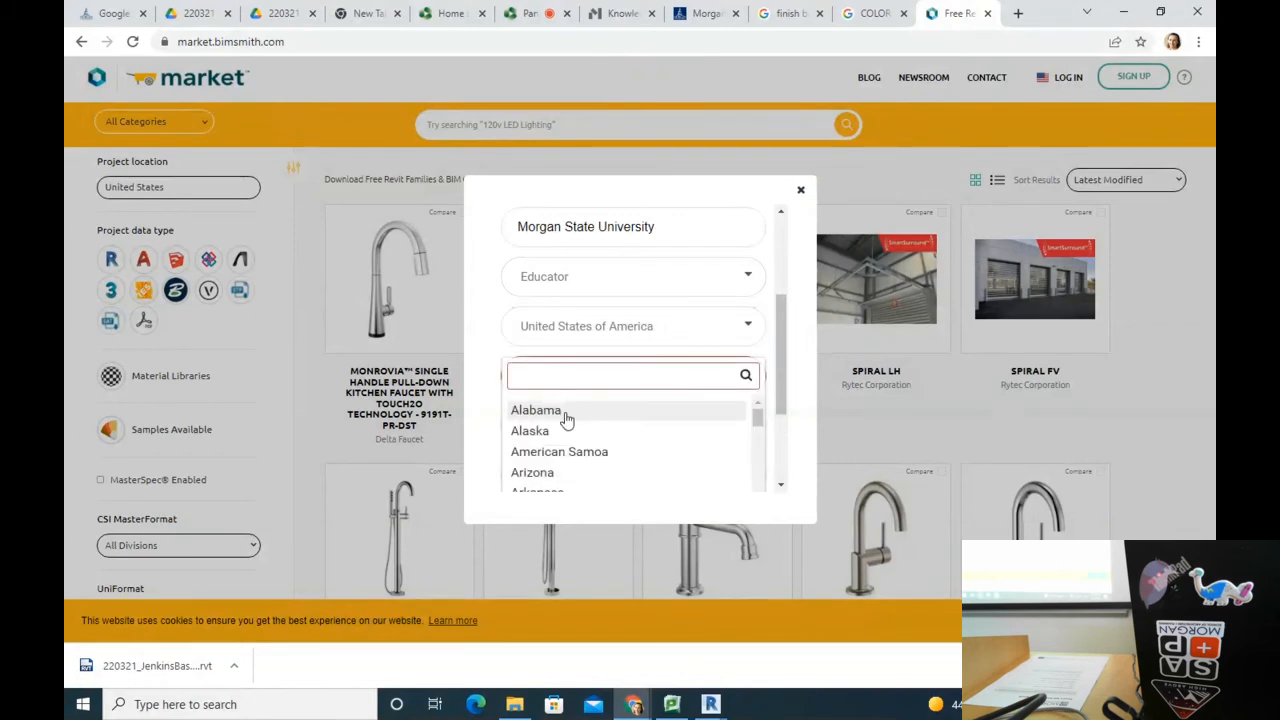
{"action": "type", "text": "Mary"}
{"action": "left_click", "coordinate": [591, 456]}
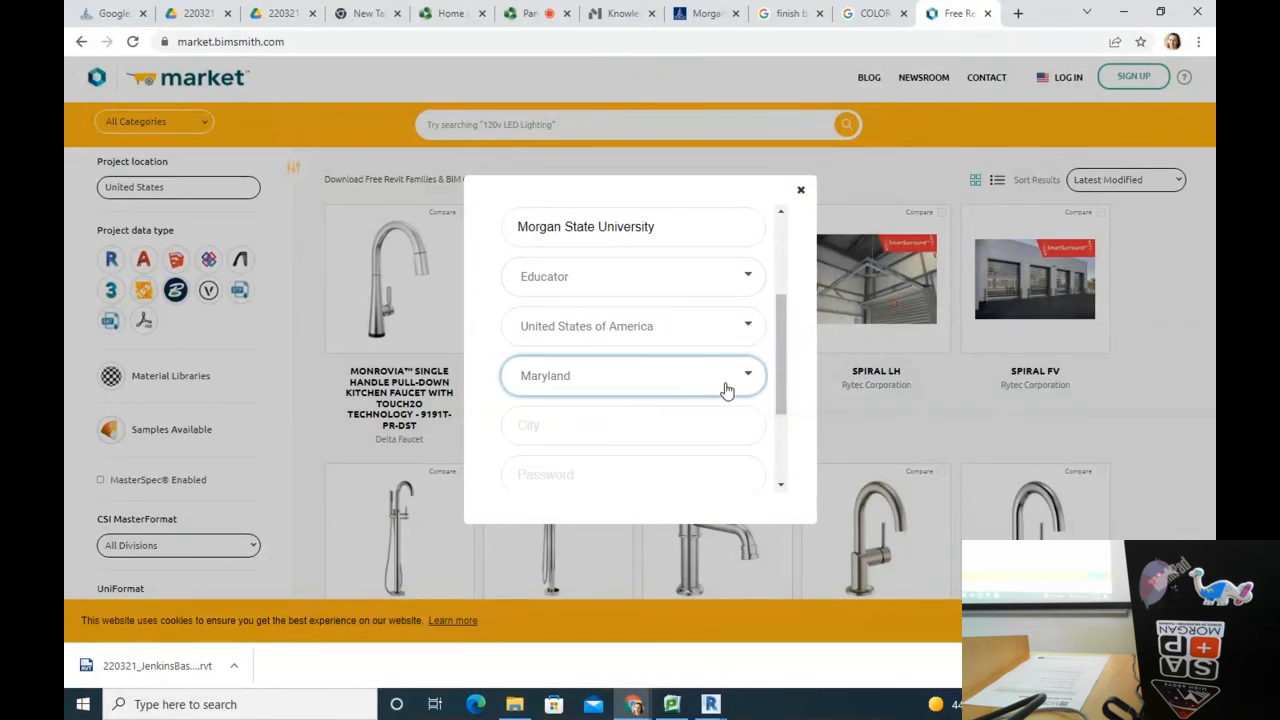
{"action": "scroll", "coordinate": [781, 358], "scroll_direction": "down", "scroll_amount": 1}
Step: Enter Baltimore as the city, fill in the password and its confirmation, and create the account
{"action": "left_click", "coordinate": [610, 350]}
{"action": "type", "text": "Baltimore"}
{"action": "left_click", "coordinate": [569, 386]}
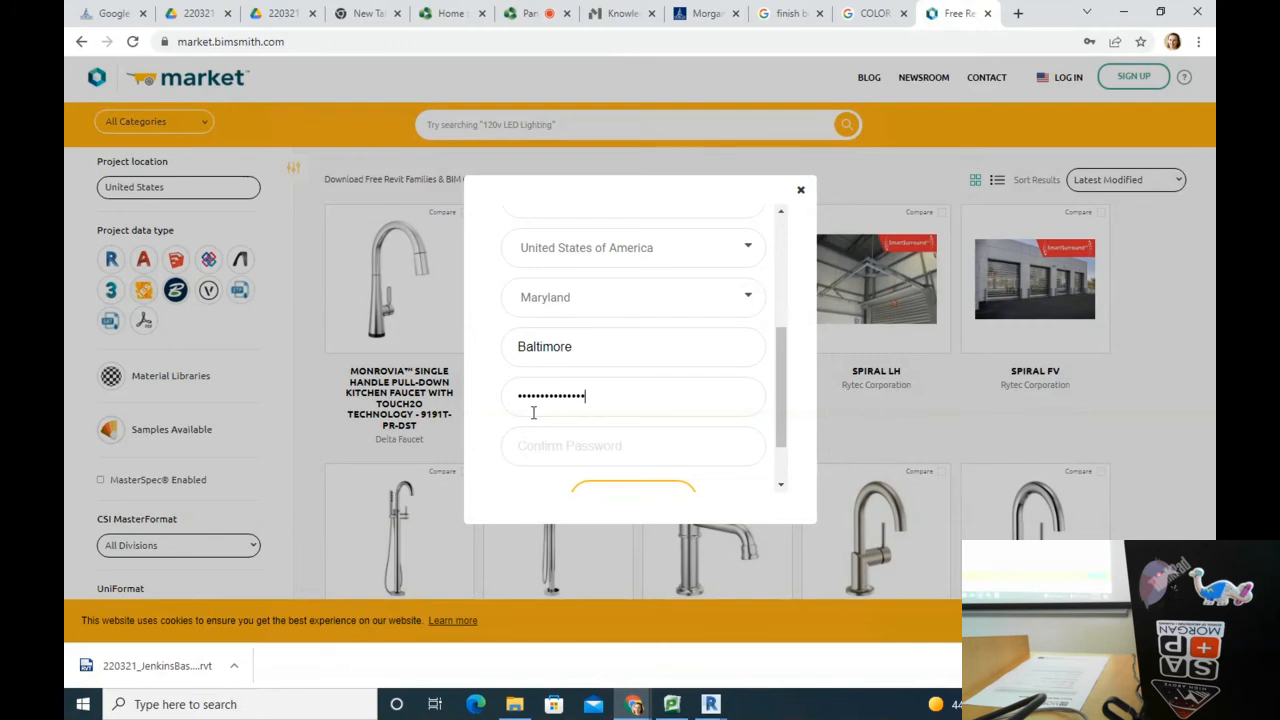
{"action": "left_click", "coordinate": [556, 441]}
{"action": "type", "text": "•••"}
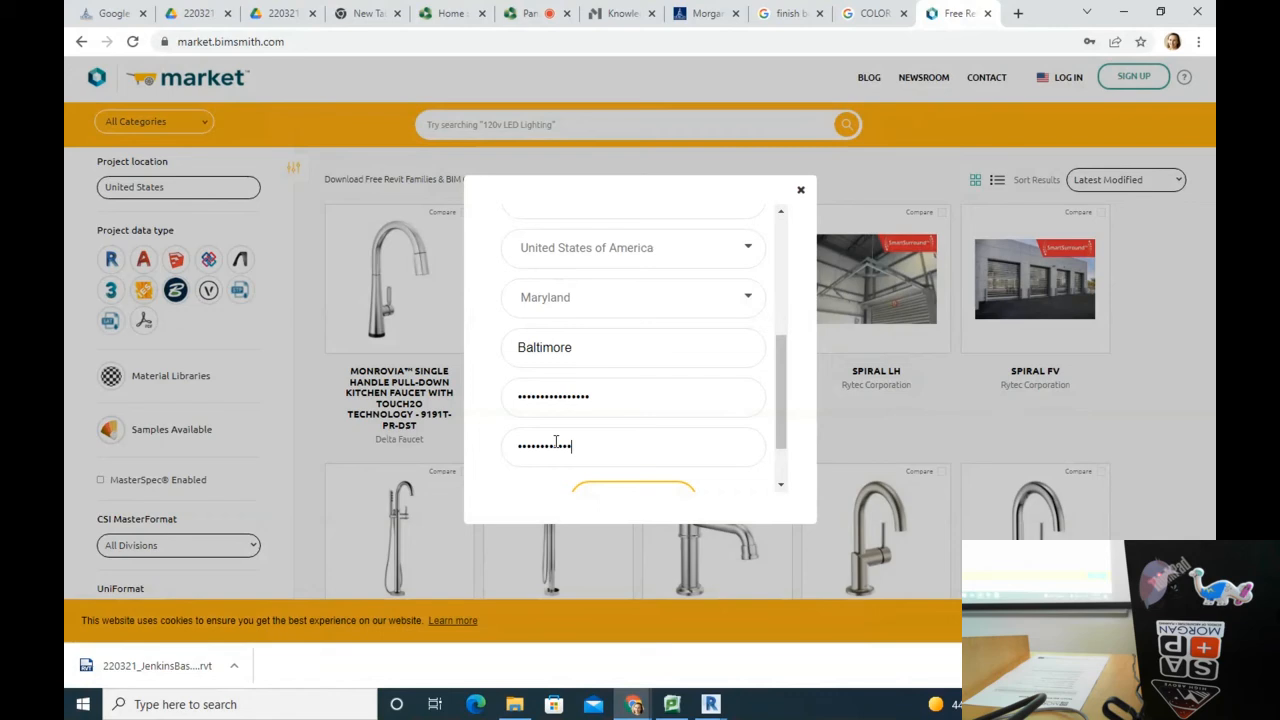
{"action": "type", "text": "••"}
{"action": "scroll", "coordinate": [600, 420], "scroll_direction": "down", "scroll_amount": 1}
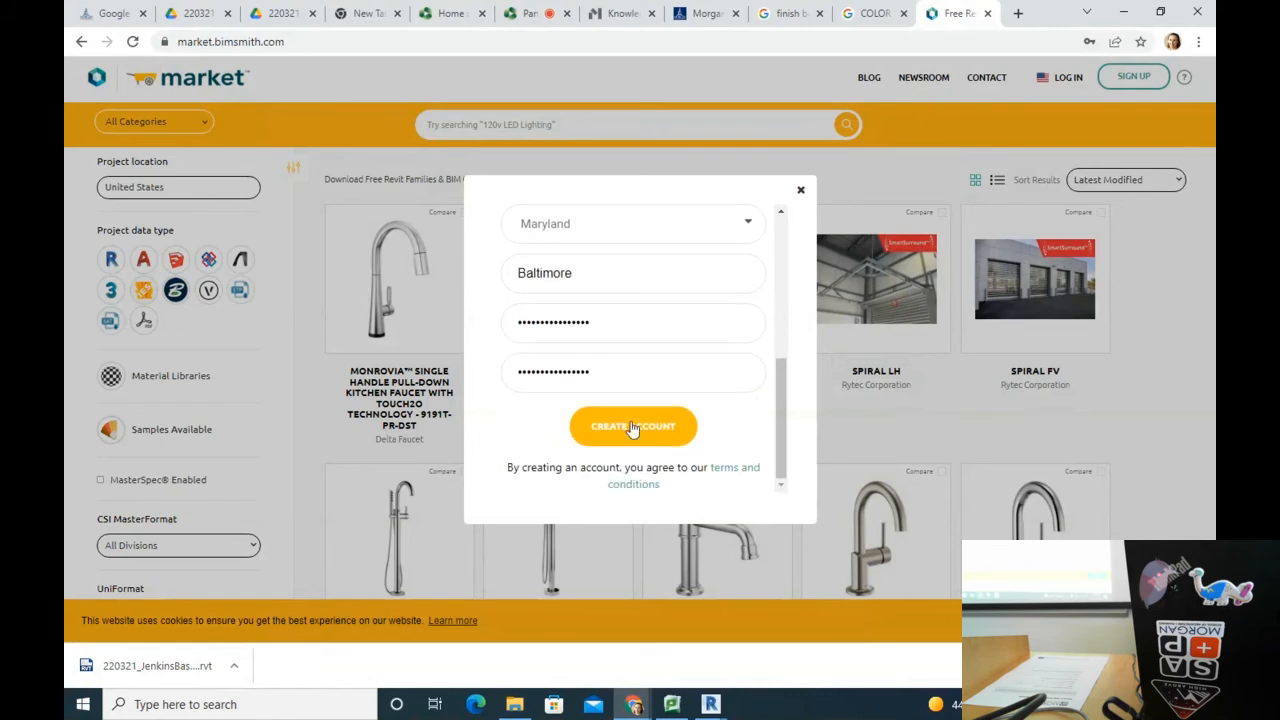
{"action": "left_click", "coordinate": [632, 426]}
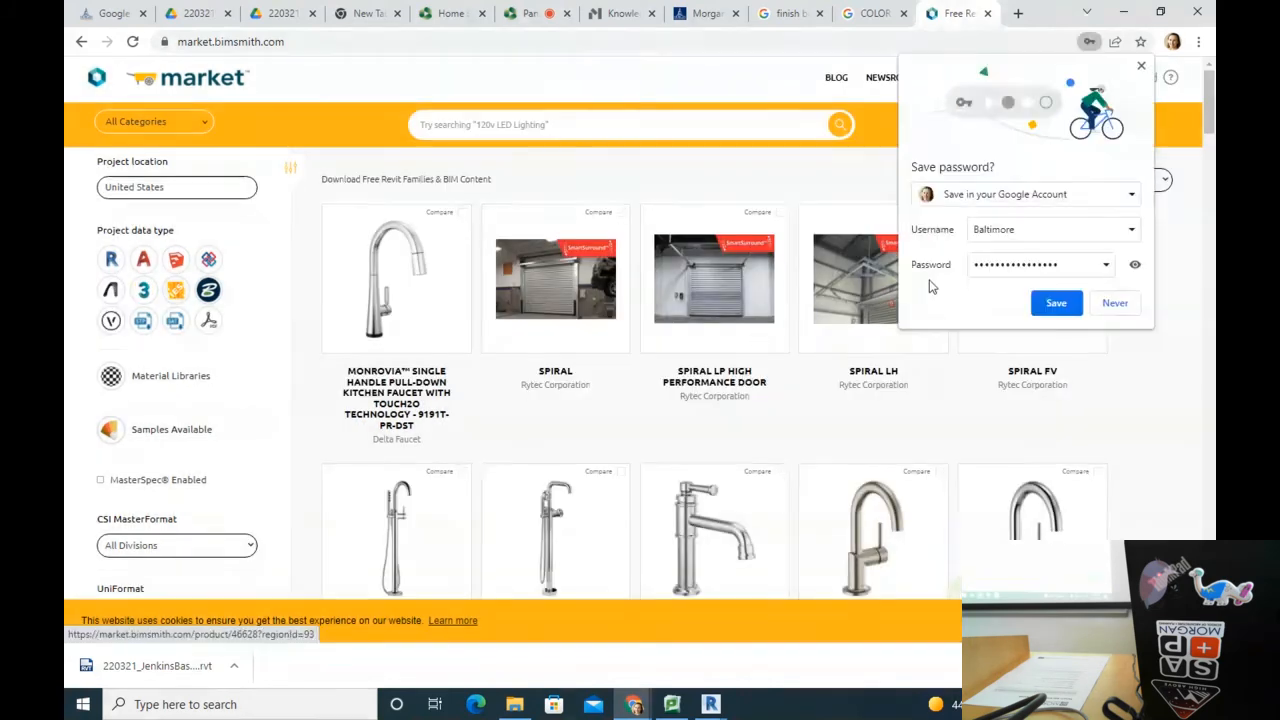
Step: Save the BIMsmith login in Chrome, using the account e-mail as the username
{"action": "left_click", "coordinate": [1040, 229]}
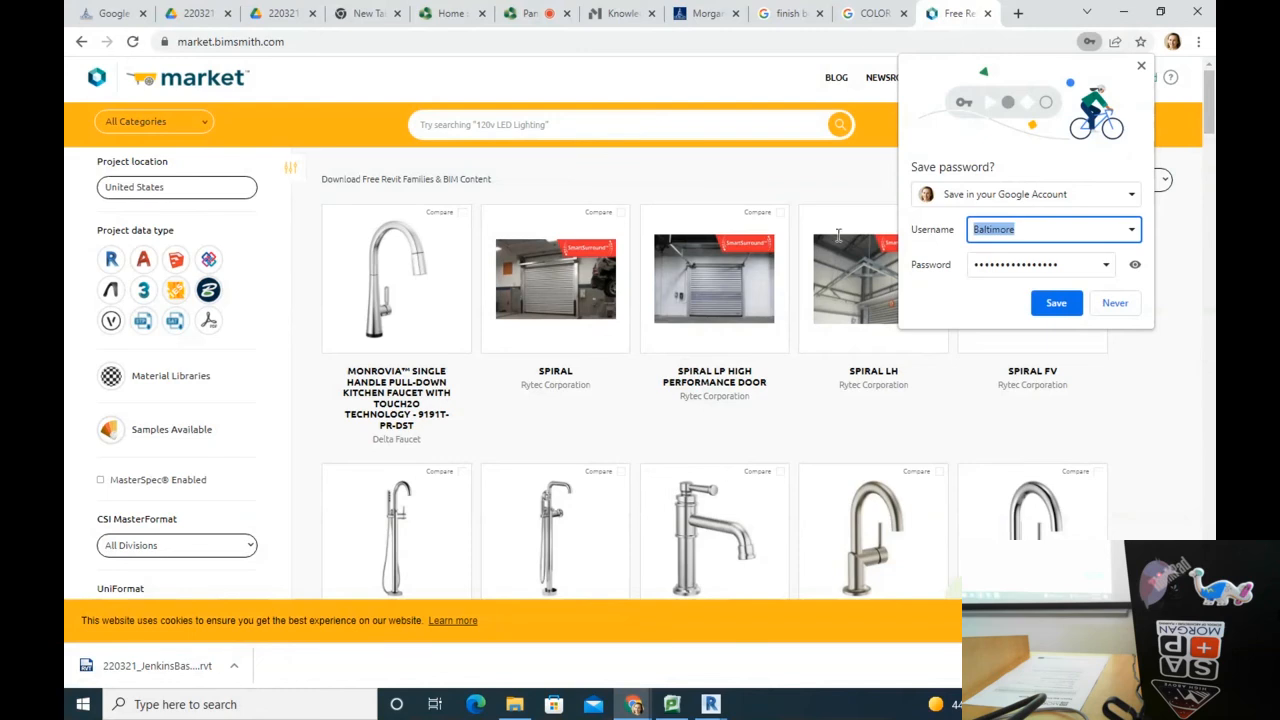
{"action": "key", "text": "ctrl+a"}
{"action": "type", "text": "ka"}
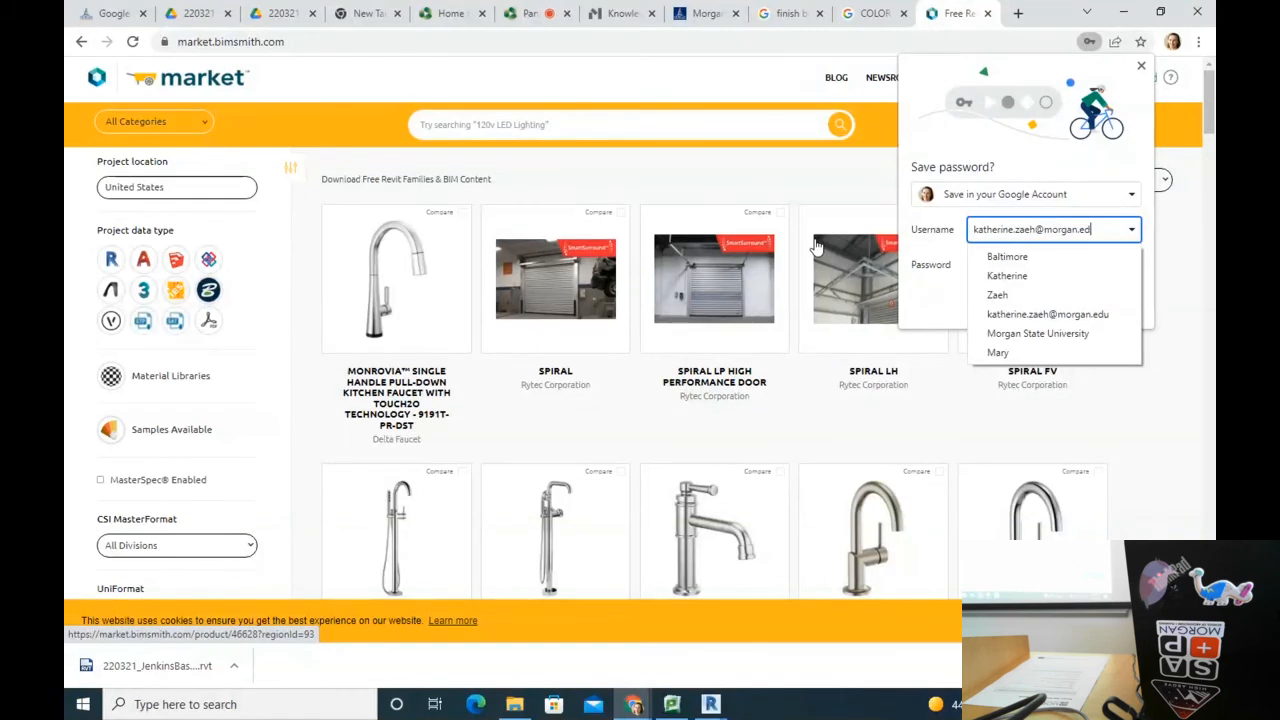
{"action": "left_click", "coordinate": [1049, 172]}
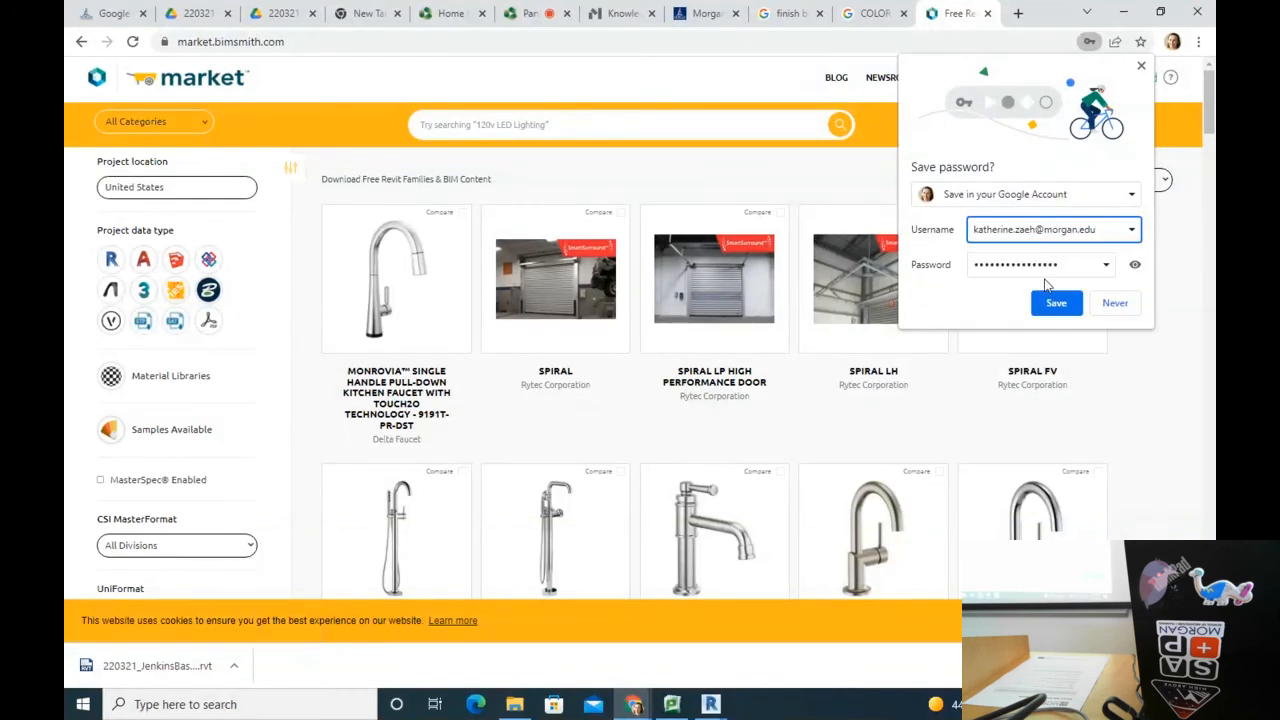
{"action": "left_click", "coordinate": [1056, 303]}
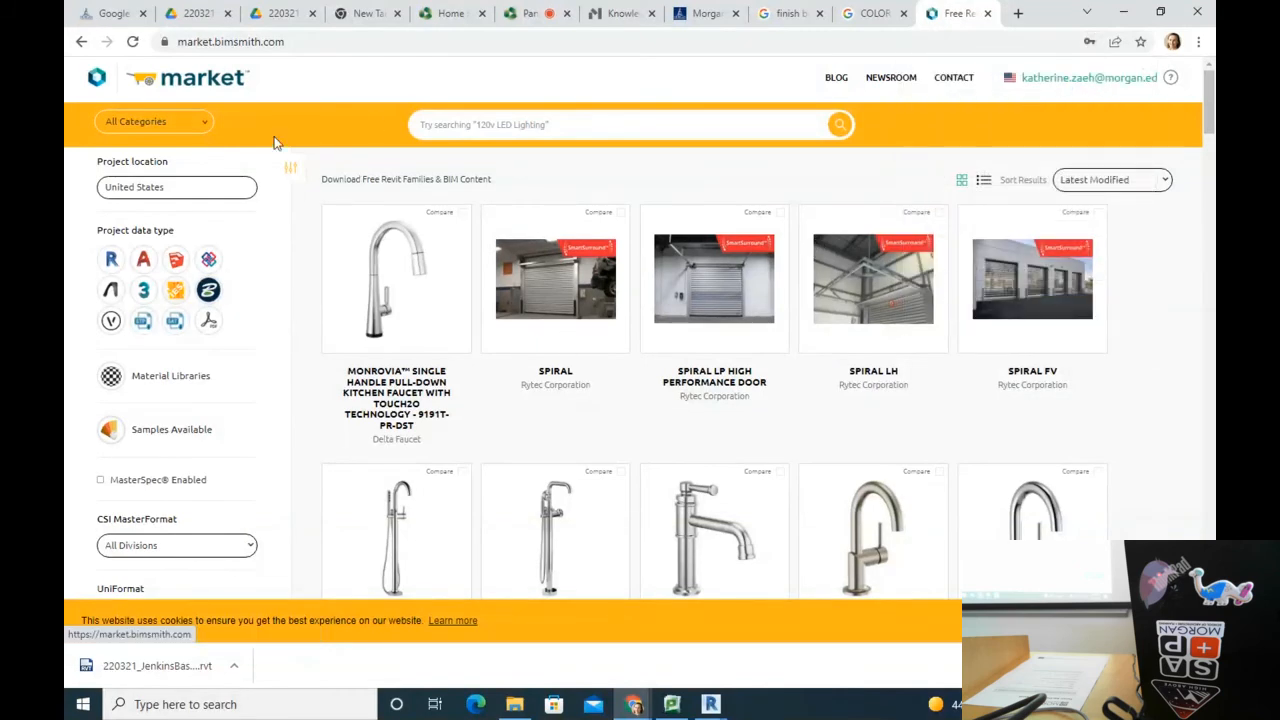
Step: Search BIMsmith Market for 'classroom chair' and browse the results
{"action": "left_click", "coordinate": [535, 126]}
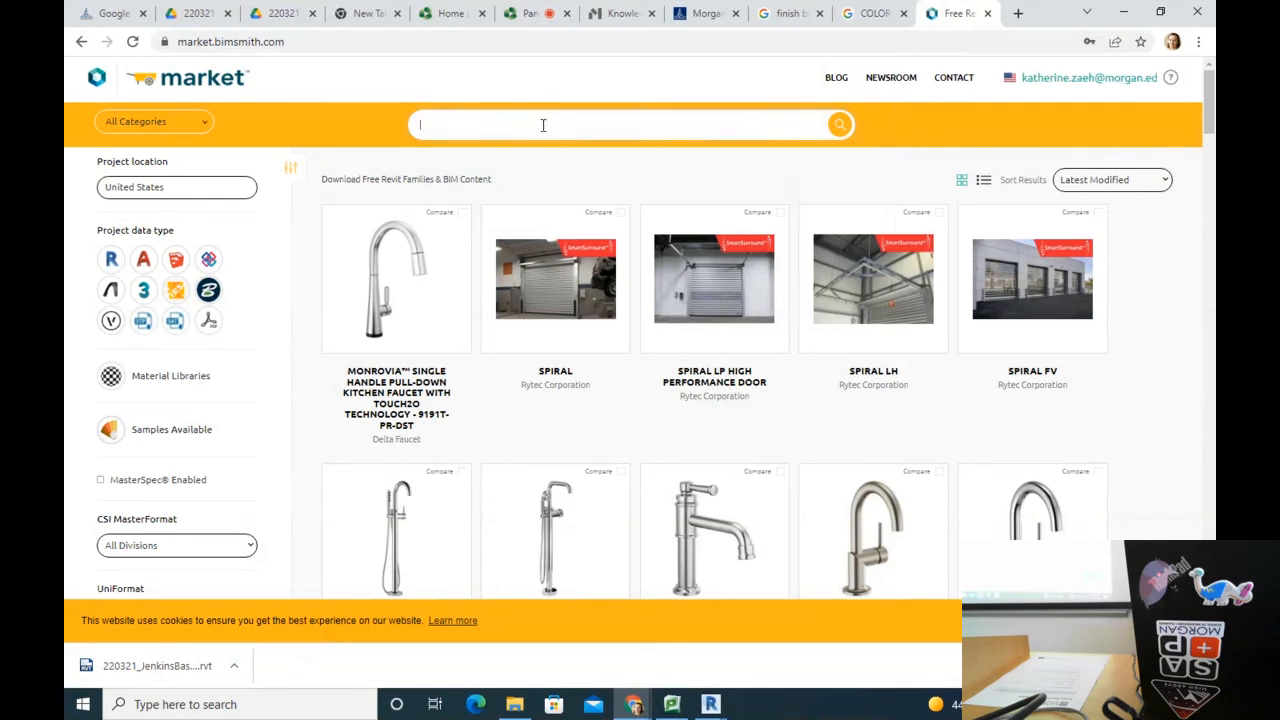
{"action": "type", "text": "classroom chair"}
{"action": "key", "text": "Return"}
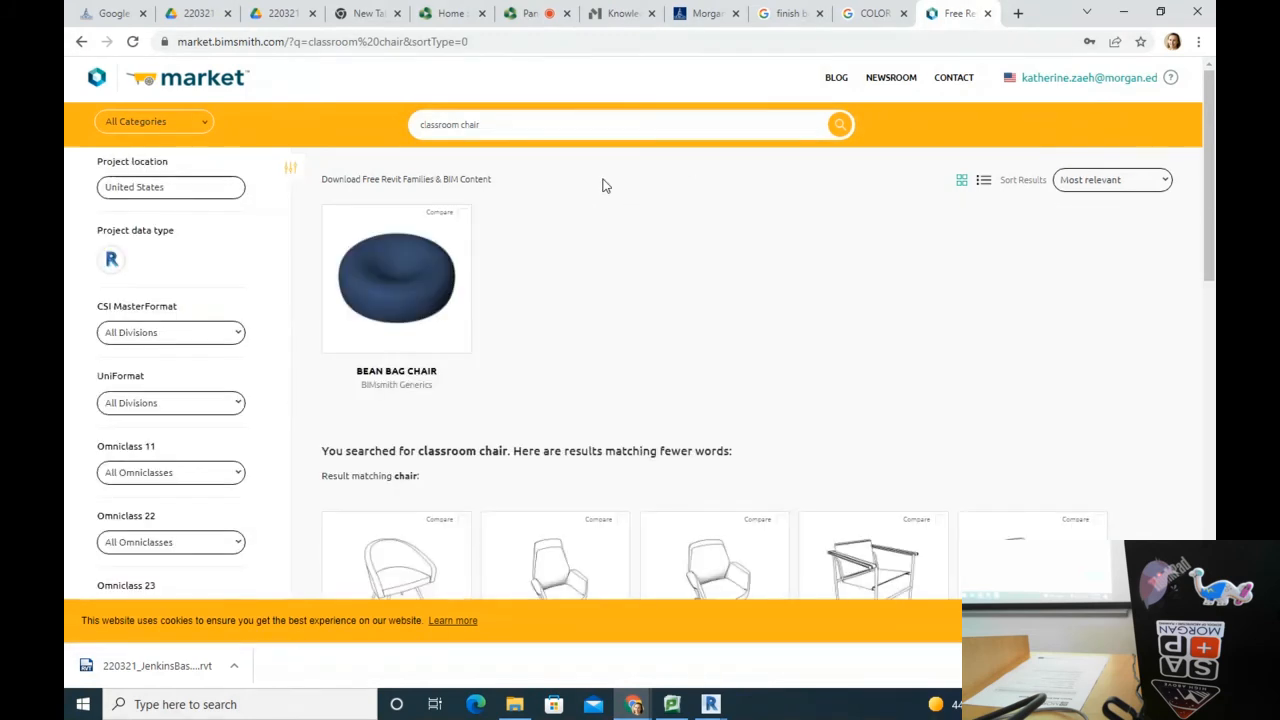
{"action": "scroll", "coordinate": [549, 277], "scroll_direction": "down", "scroll_amount": 2}
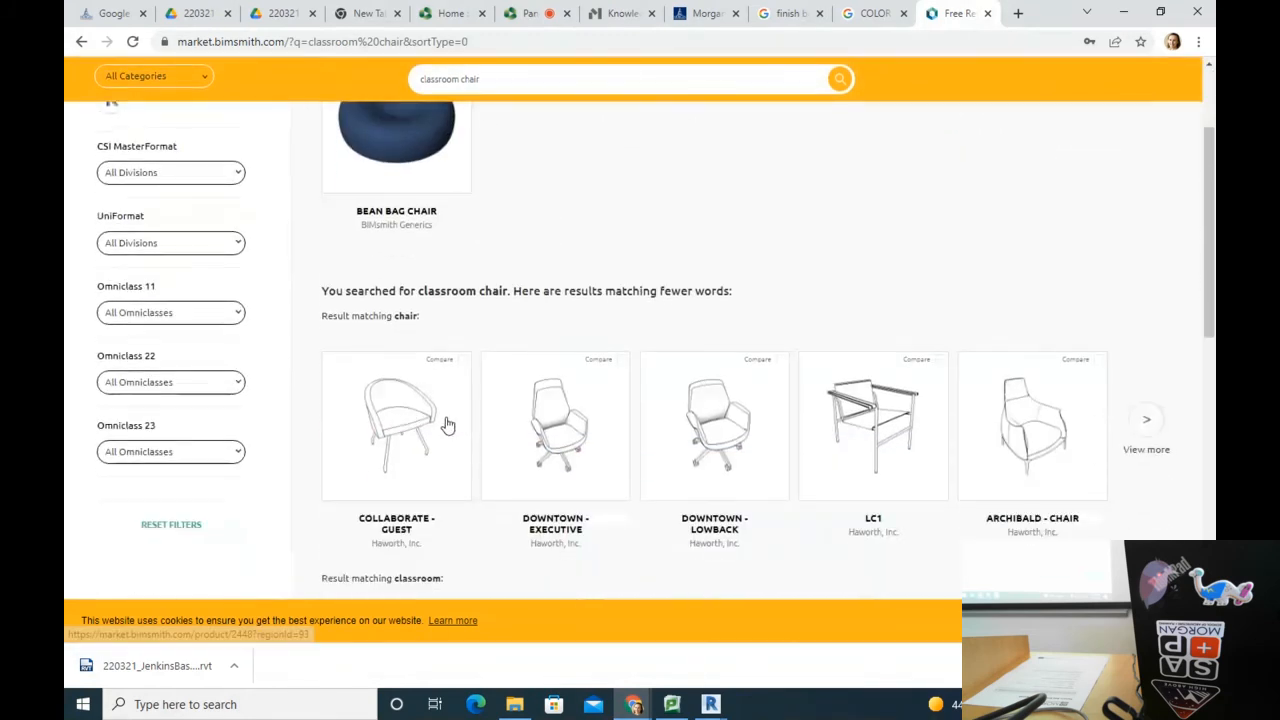
{"action": "scroll", "coordinate": [872, 408], "scroll_direction": "down", "scroll_amount": 3}
{"action": "scroll", "coordinate": [808, 371], "scroll_direction": "up", "scroll_amount": 2}
{"action": "scroll", "coordinate": [803, 375], "scroll_direction": "down", "scroll_amount": 5}
{"action": "scroll", "coordinate": [803, 375], "scroll_direction": "up", "scroll_amount": 4}
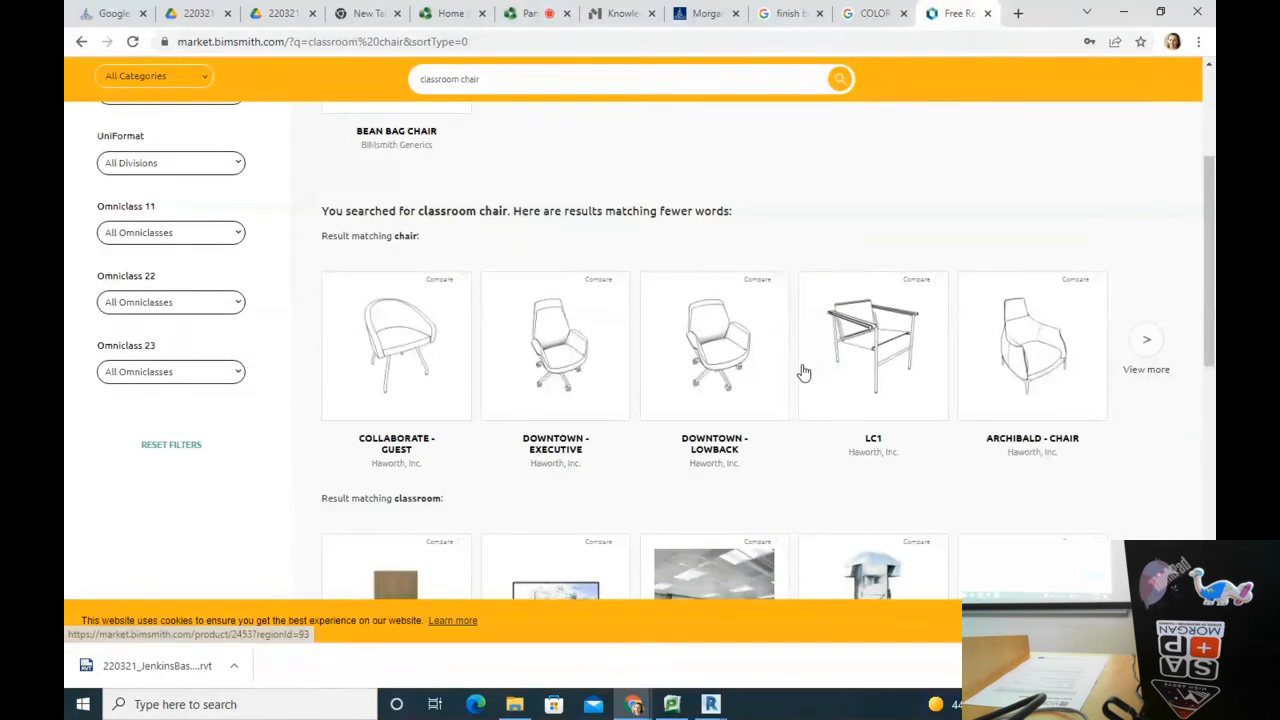
{"action": "scroll", "coordinate": [803, 373], "scroll_direction": "up", "scroll_amount": 3}
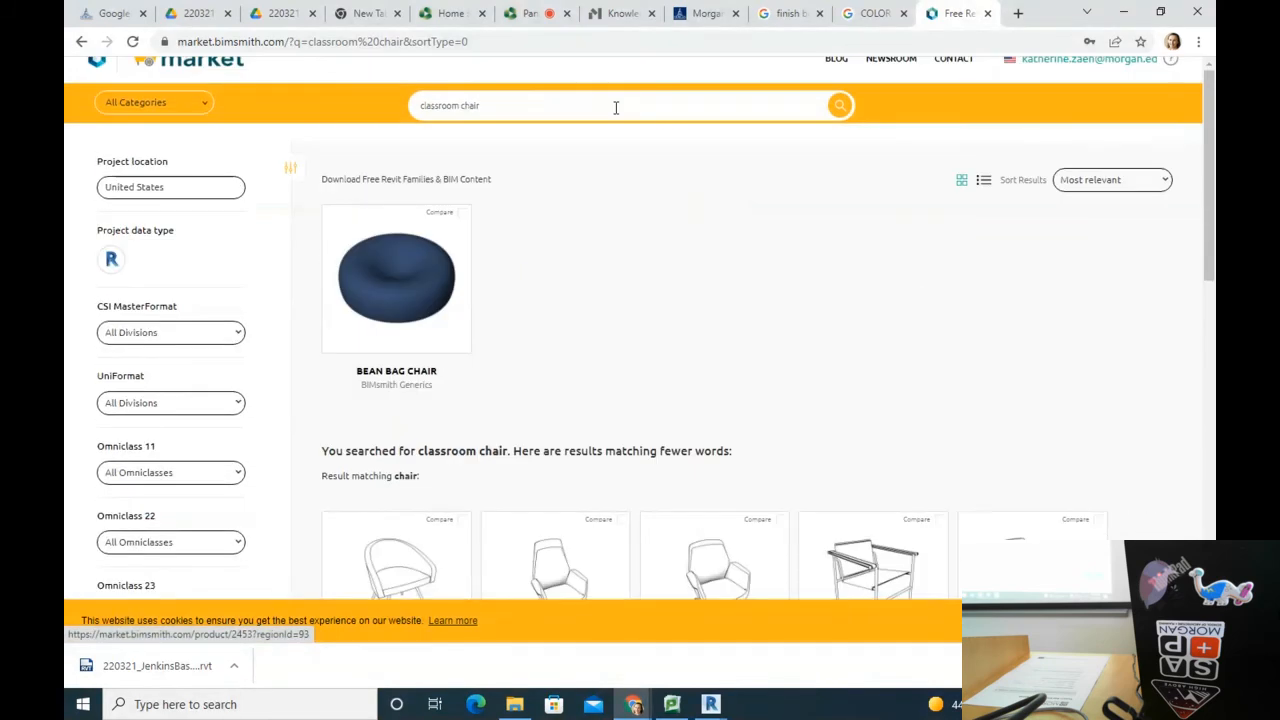
Step: Broaden the search to 'chair' and open Haworth's Tate - Chair product page
{"action": "left_click_drag", "start_coordinate": [504, 122], "coordinate": [303, 132]}
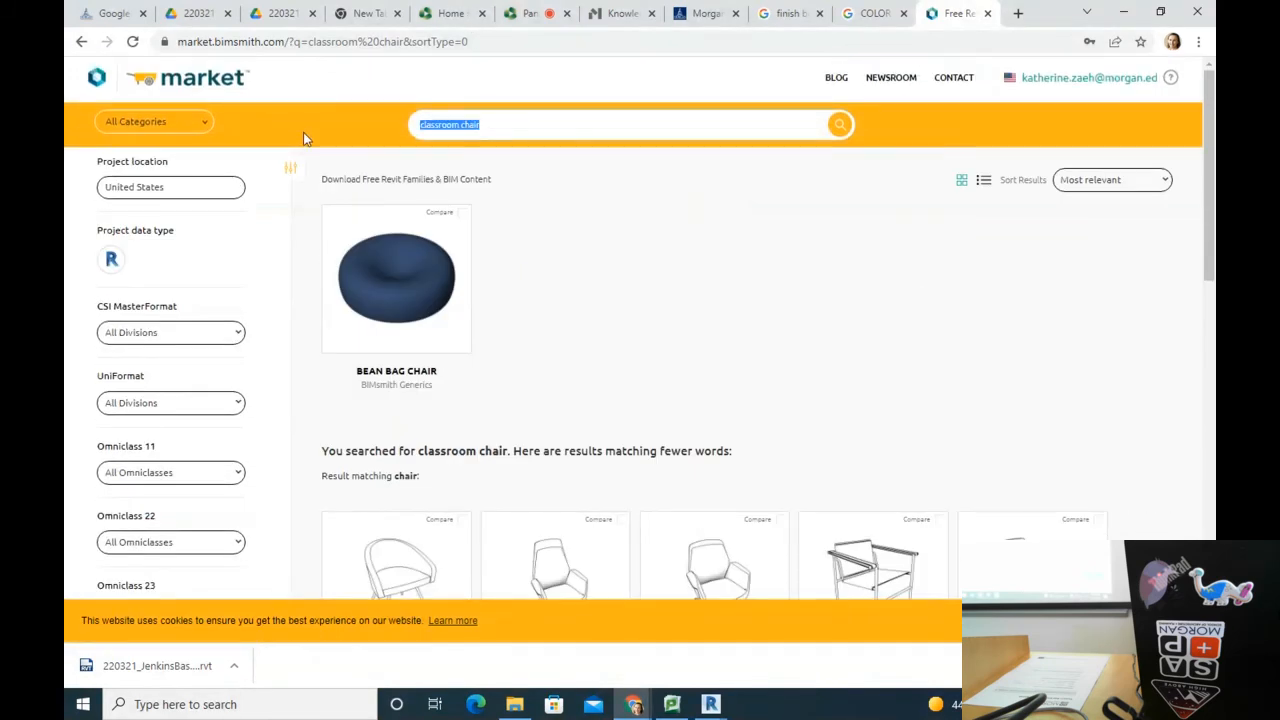
{"action": "type", "text": "chair lecture"}
{"action": "key", "text": "Return"}
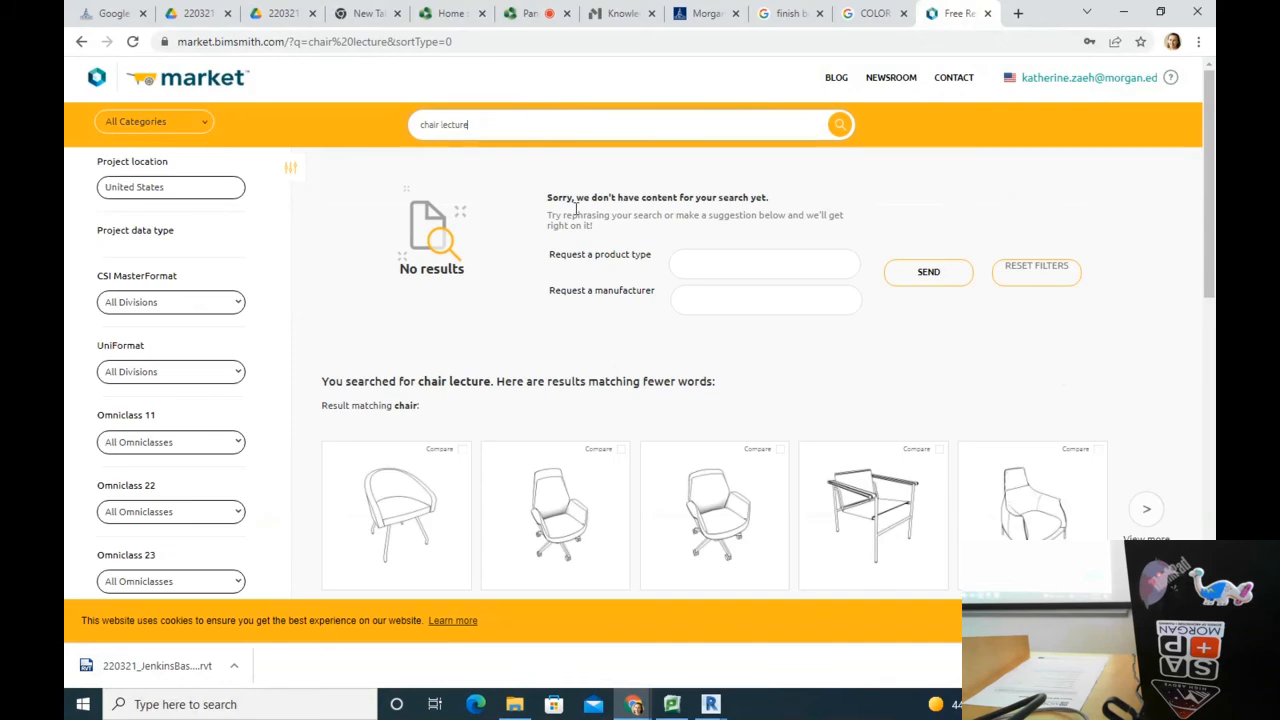
{"action": "triple_click", "coordinate": [498, 129]}
{"action": "type", "text": "chair"}
{"action": "key", "text": "Return"}
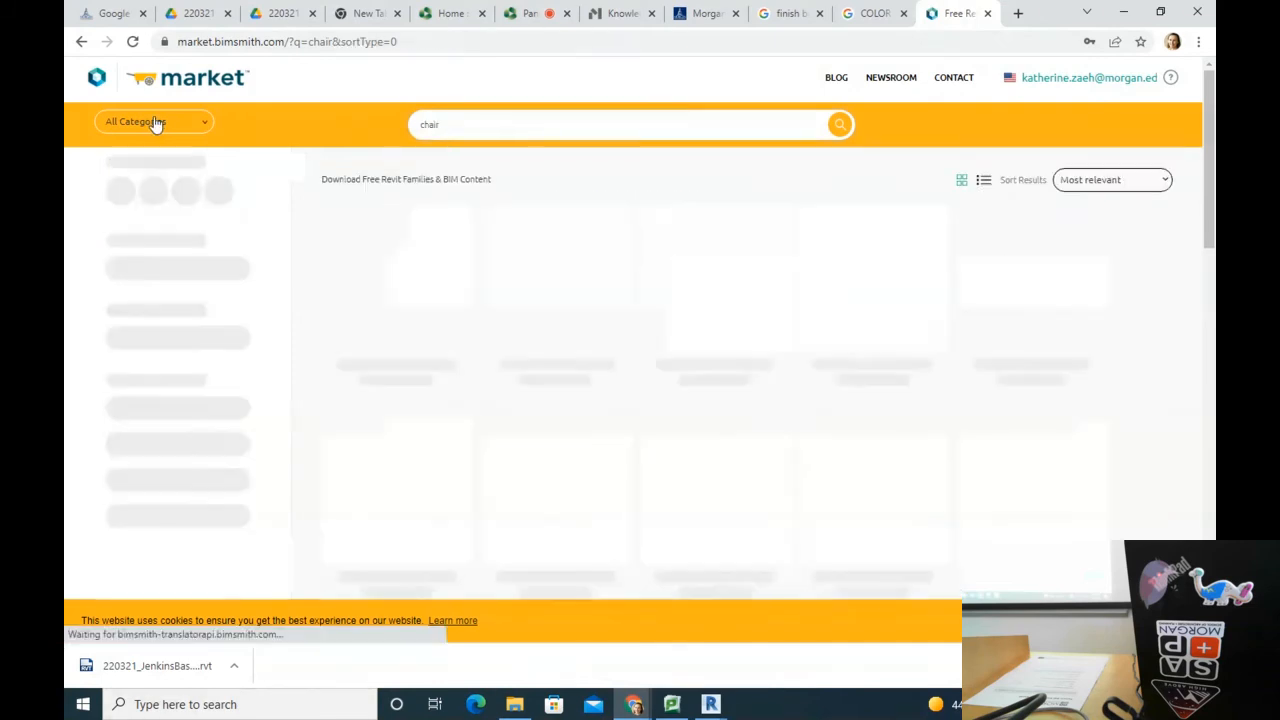
{"action": "scroll", "coordinate": [895, 360], "scroll_direction": "down", "scroll_amount": 2}
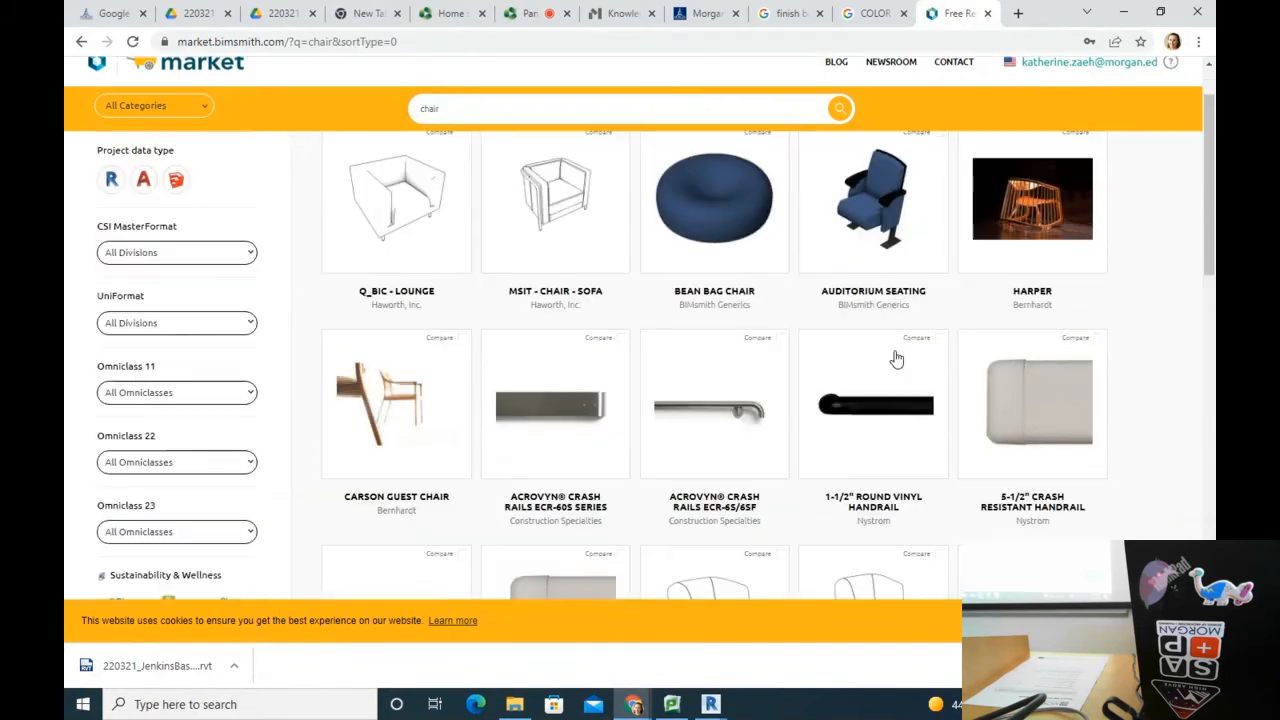
{"action": "scroll", "coordinate": [897, 356], "scroll_direction": "down", "scroll_amount": 6}
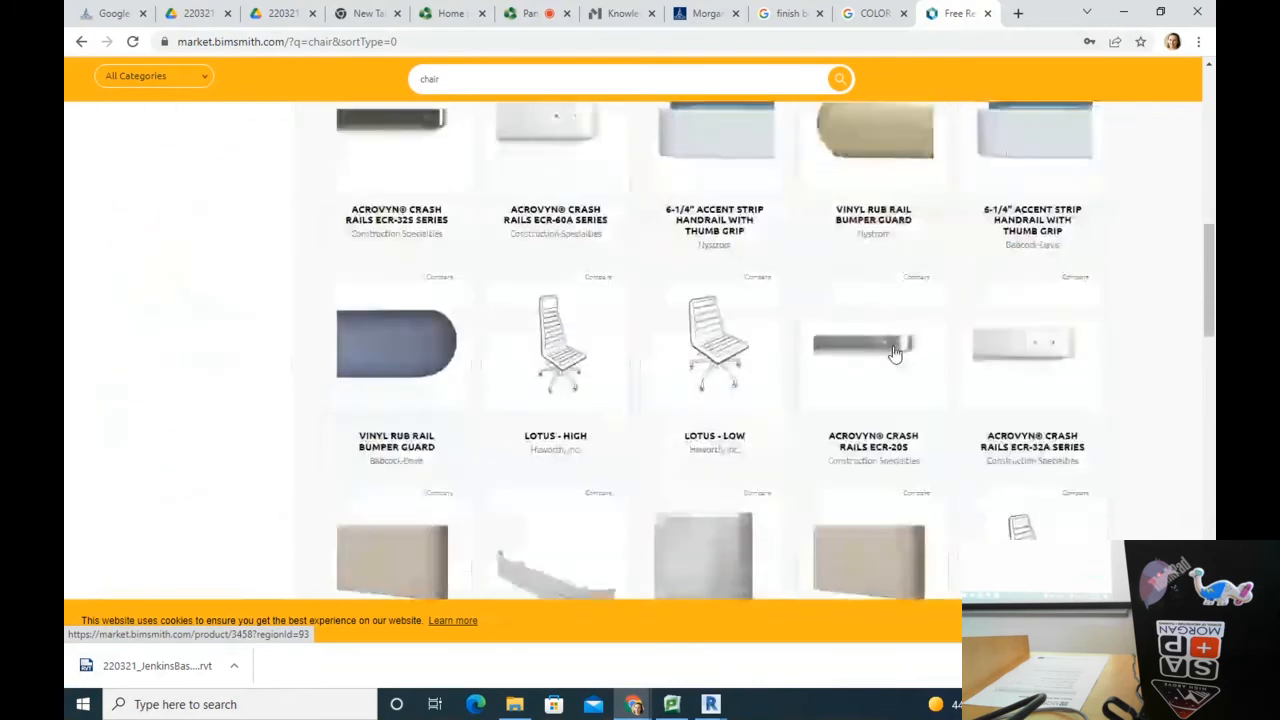
{"action": "scroll", "coordinate": [895, 354], "scroll_direction": "down", "scroll_amount": 5}
{"action": "scroll", "coordinate": [897, 355], "scroll_direction": "down", "scroll_amount": 7}
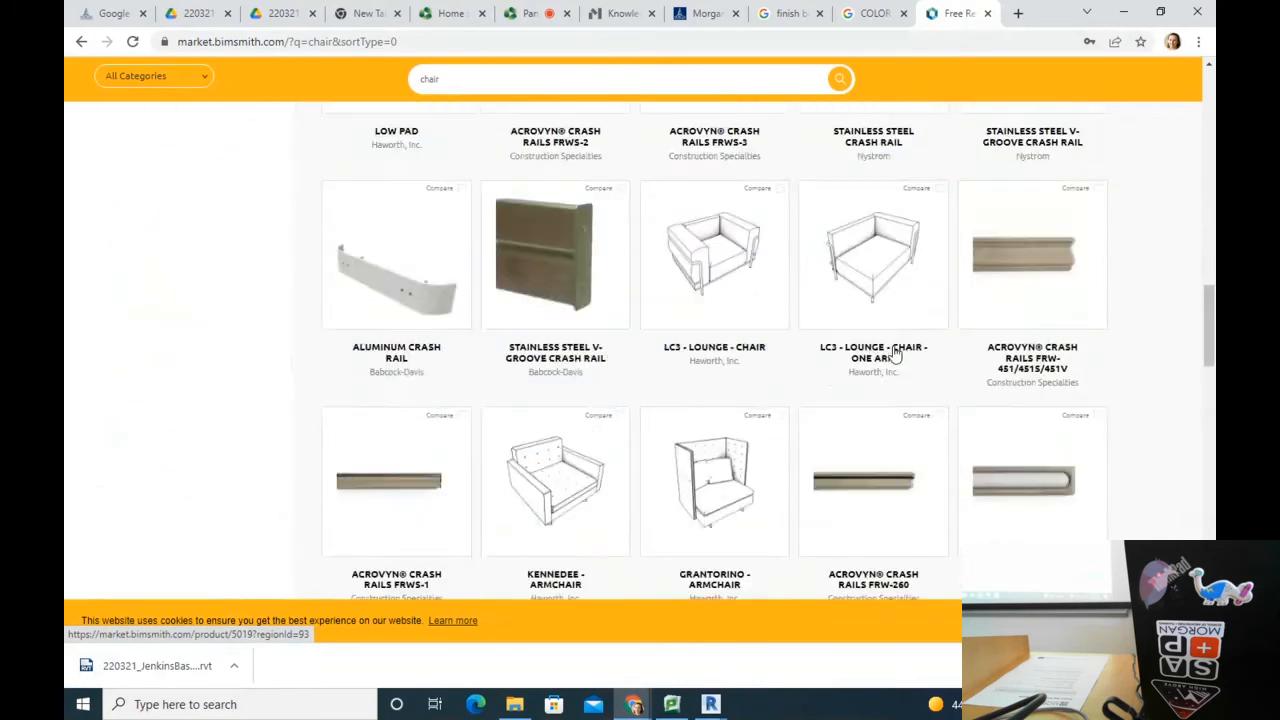
{"action": "scroll", "coordinate": [893, 352], "scroll_direction": "down", "scroll_amount": 4}
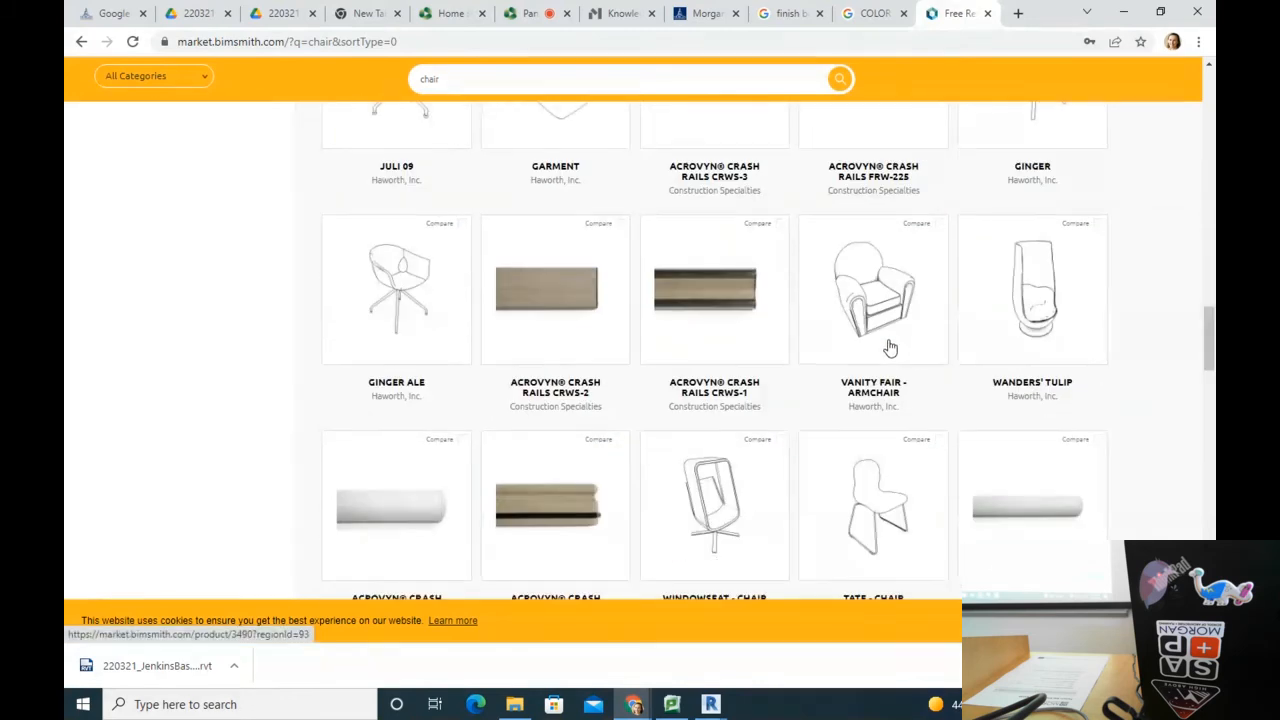
{"action": "scroll", "coordinate": [889, 346], "scroll_direction": "down", "scroll_amount": 1}
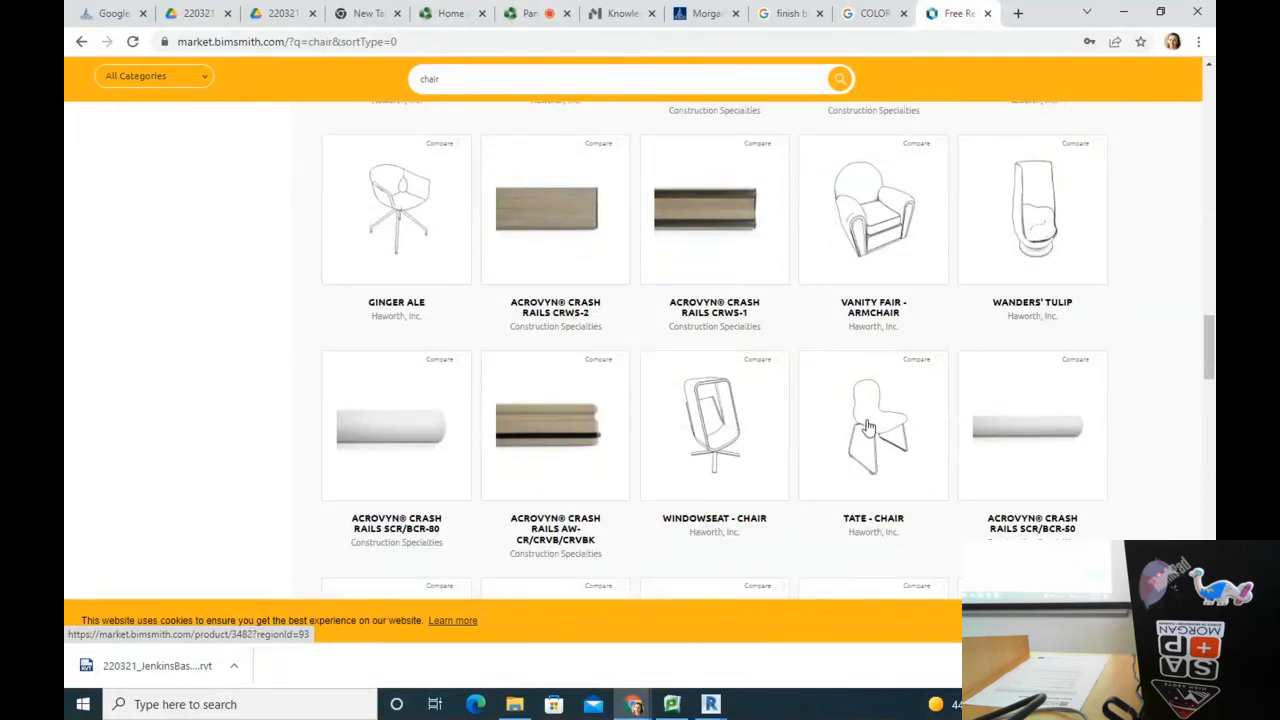
{"action": "left_click", "coordinate": [868, 427]}
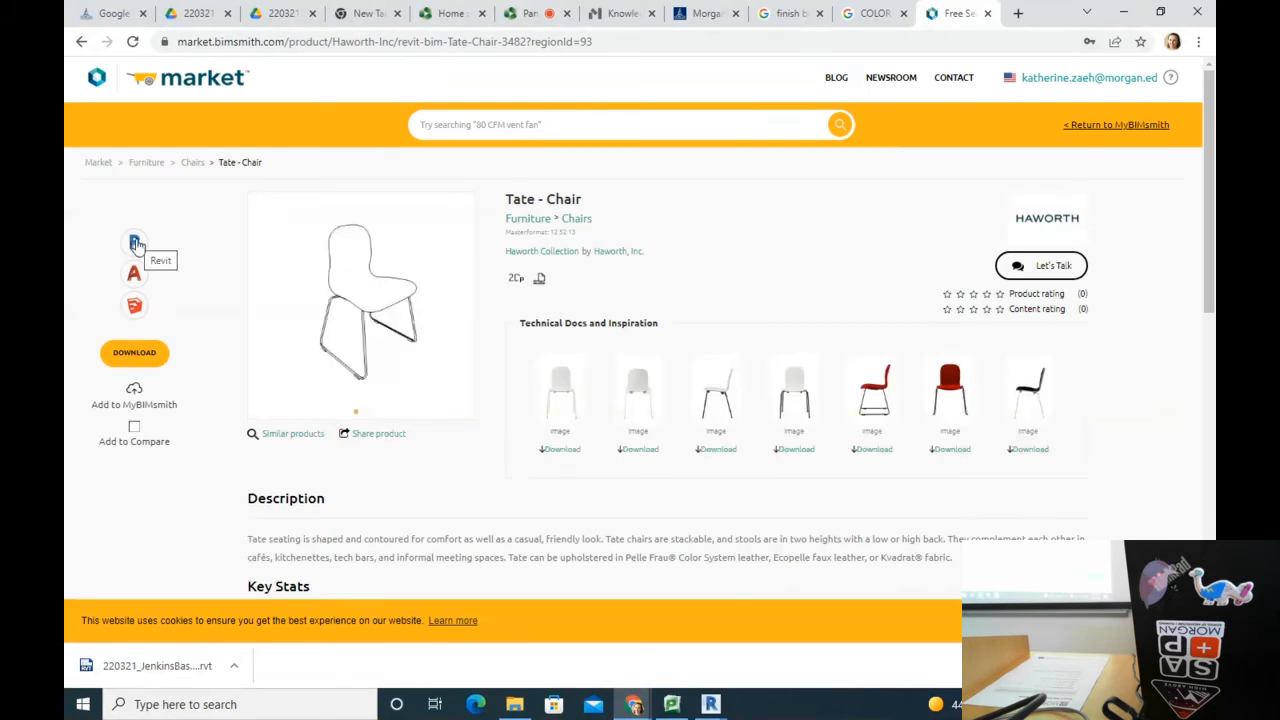
Step: Download the Tate - Chair in Revit format and open Tate - Chair.zip
{"action": "left_click", "coordinate": [135, 243]}
{"action": "left_click", "coordinate": [120, 358]}
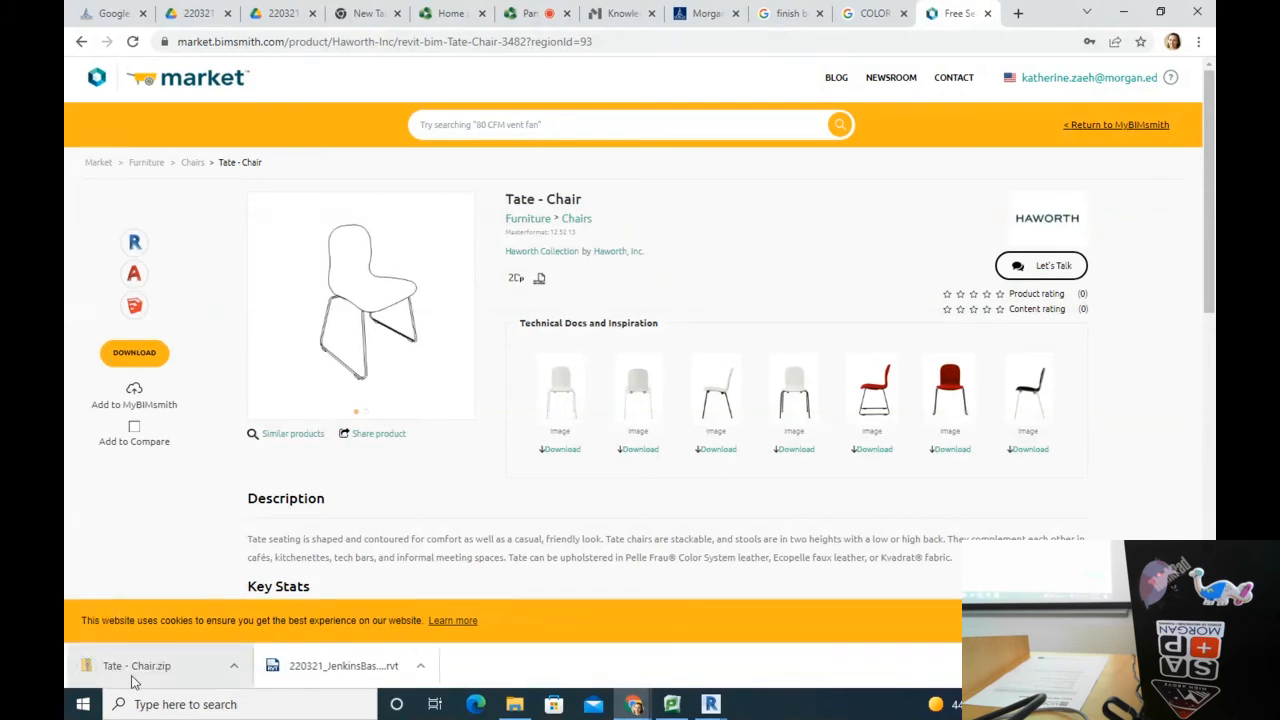
{"action": "left_click", "coordinate": [140, 665]}
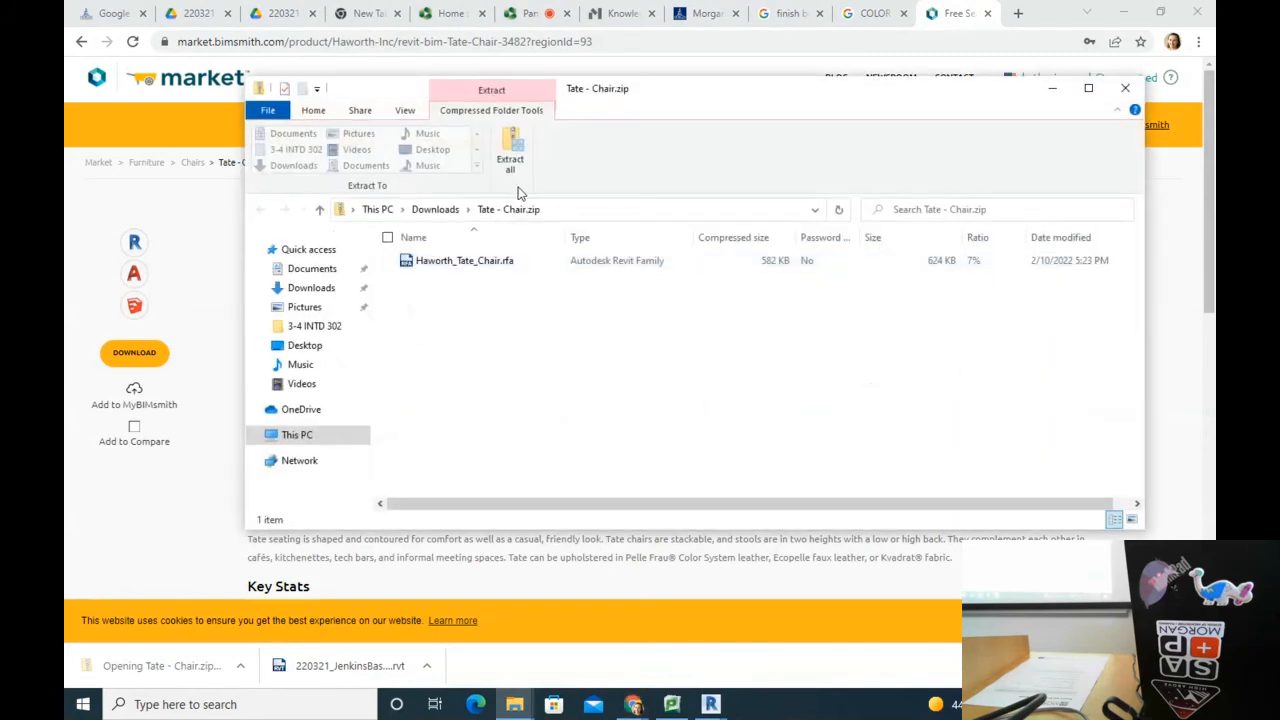
Step: Extract the zip into Downloads and open Haworth_Tate_Chair.rfa, upgrading it to Revit 2022
{"action": "left_click", "coordinate": [512, 148]}
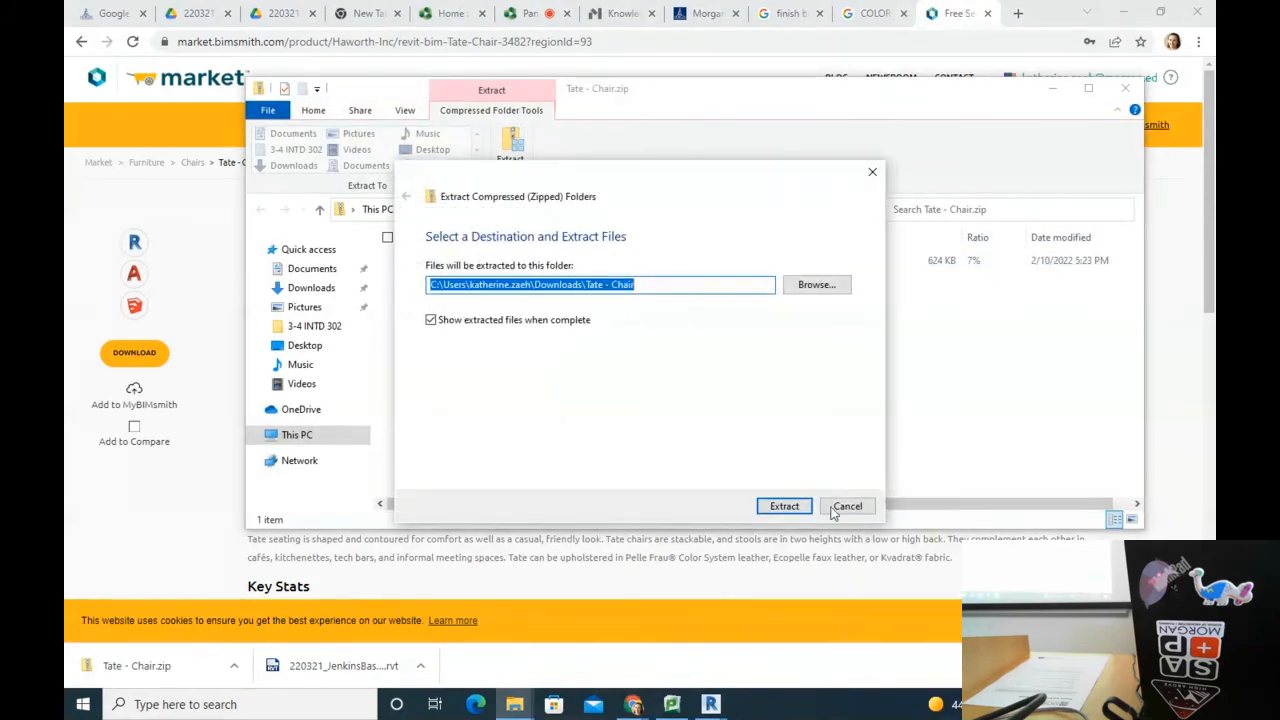
{"action": "left_click", "coordinate": [784, 505]}
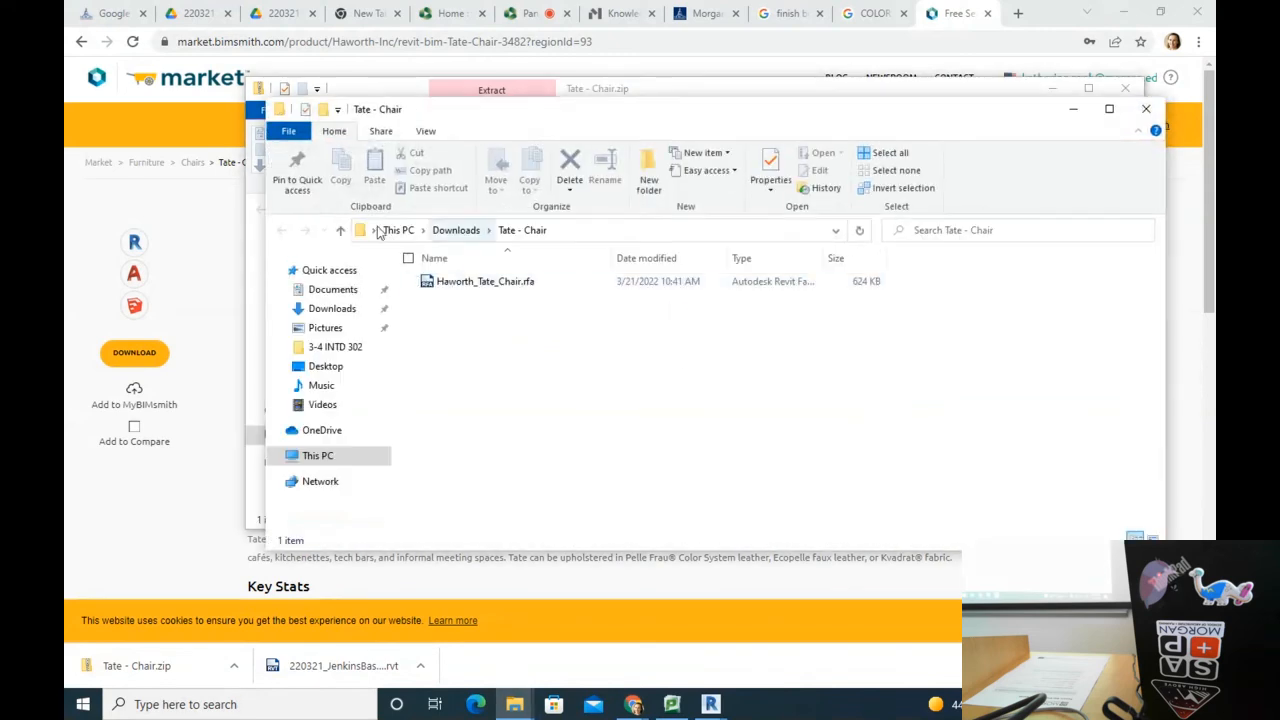
{"action": "double_click", "coordinate": [452, 280]}
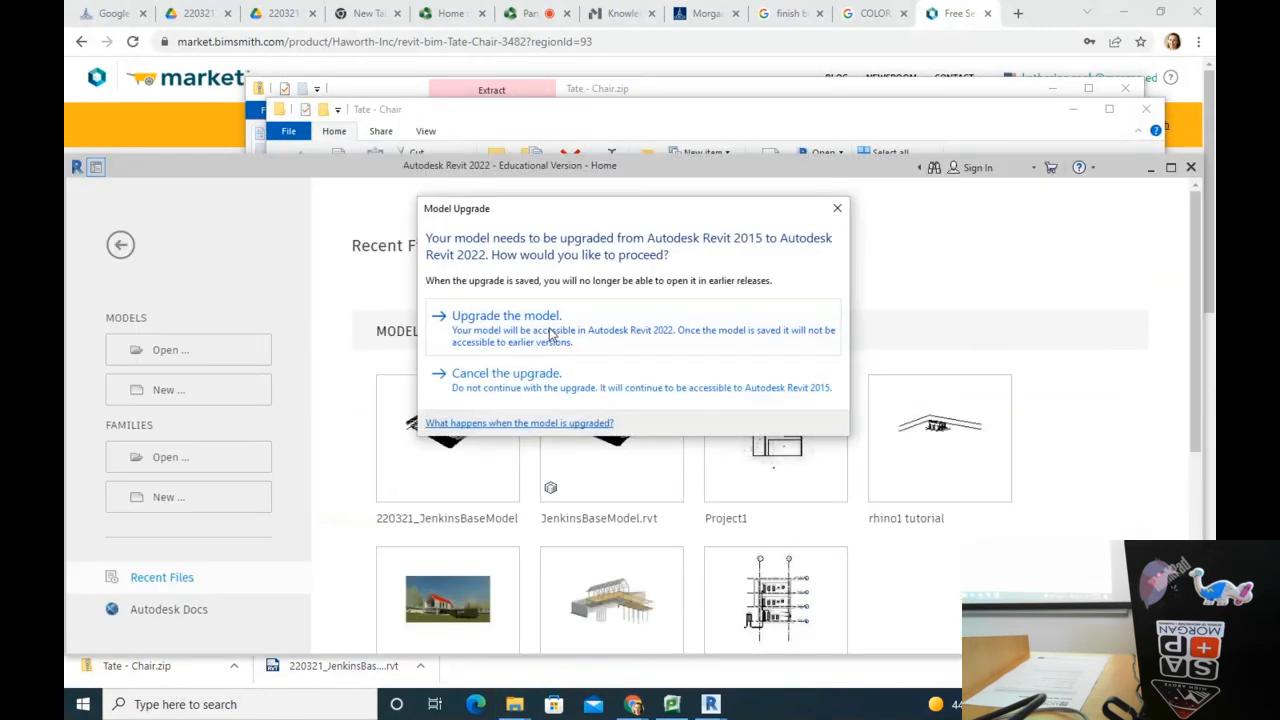
{"action": "left_click", "coordinate": [547, 324]}
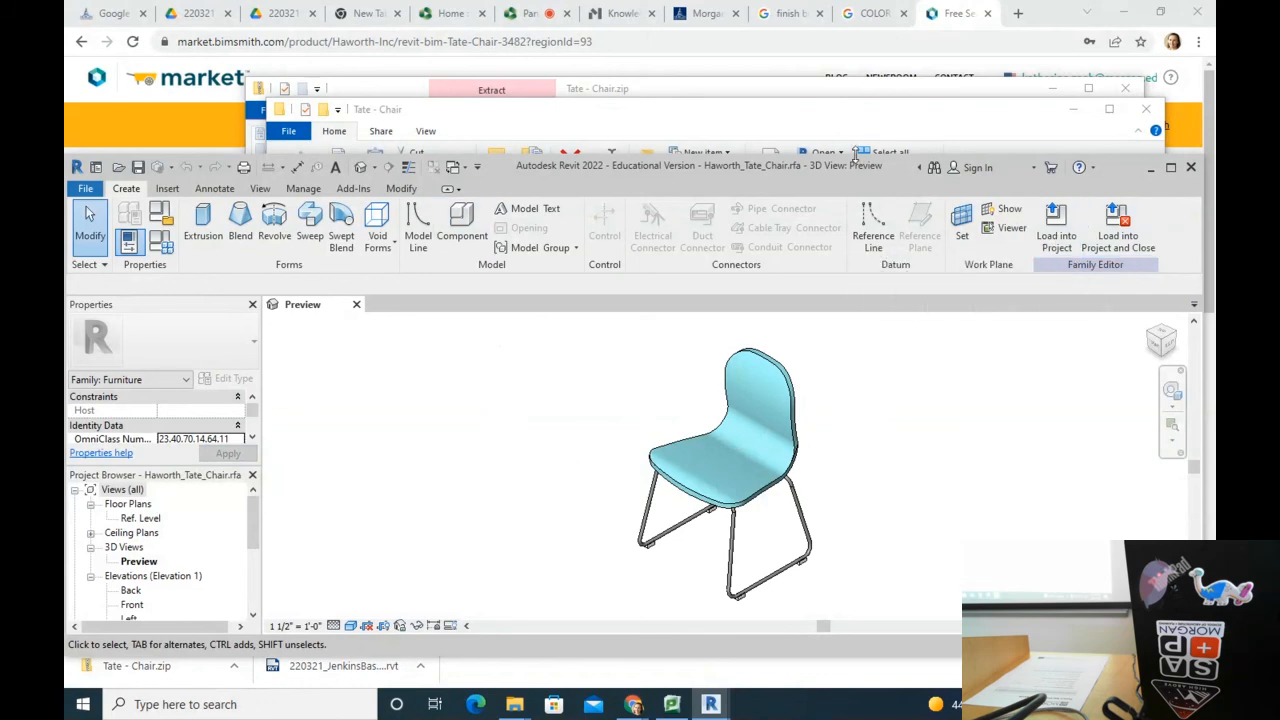
Step: Attempt Load into Project, dismiss the no-open-projects message, and close the family
{"action": "left_click", "coordinate": [1116, 216]}
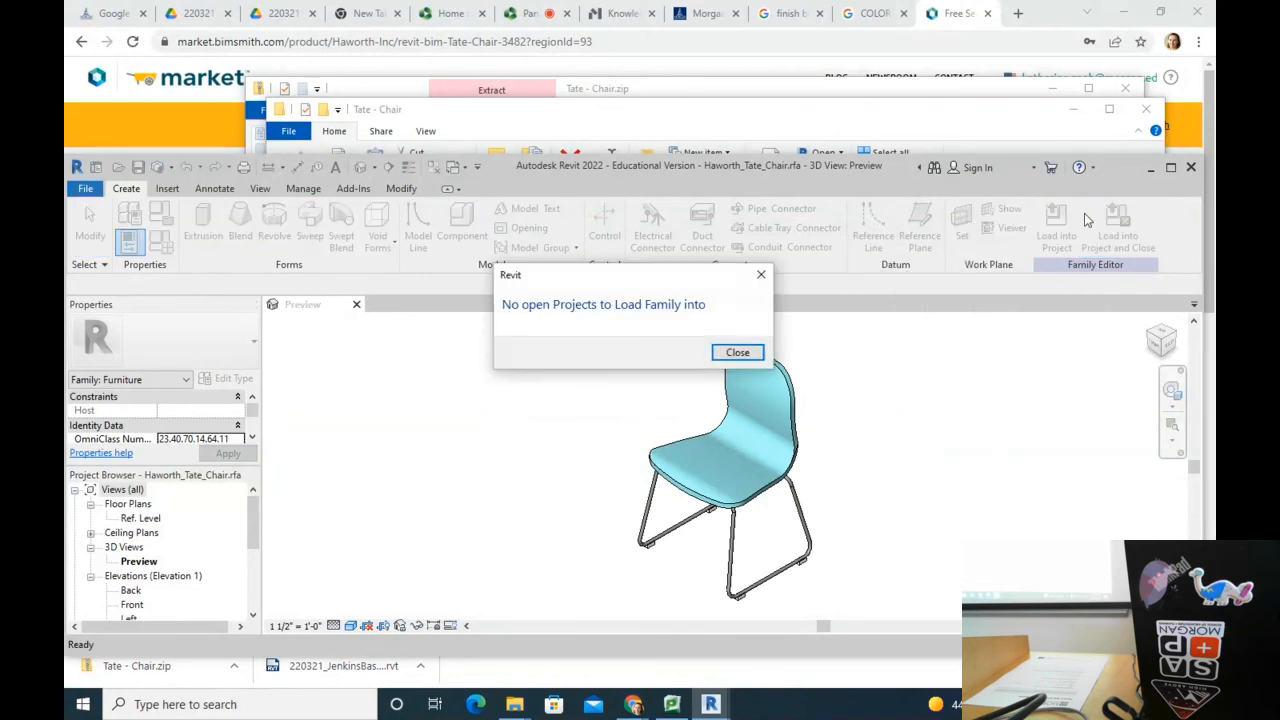
{"action": "left_click", "coordinate": [729, 349]}
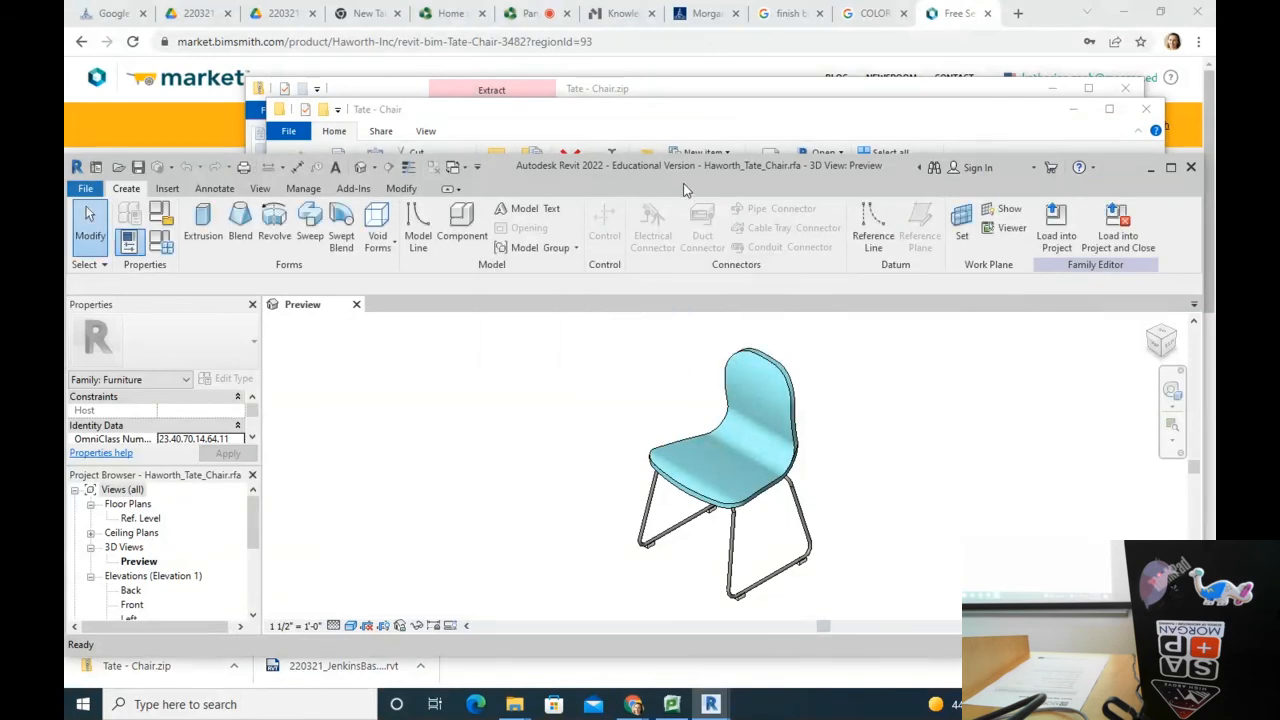
{"action": "left_click_drag", "start_coordinate": [683, 160], "coordinate": [674, 120]}
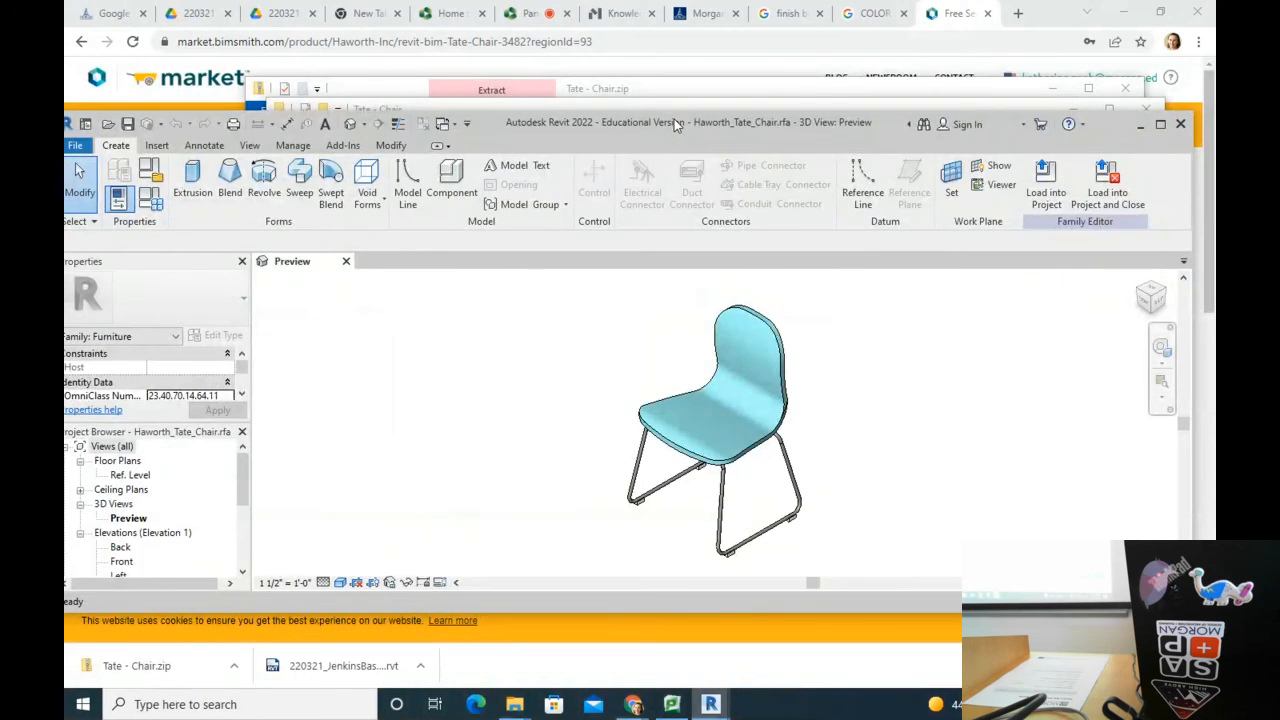
{"action": "left_click", "coordinate": [1180, 123]}
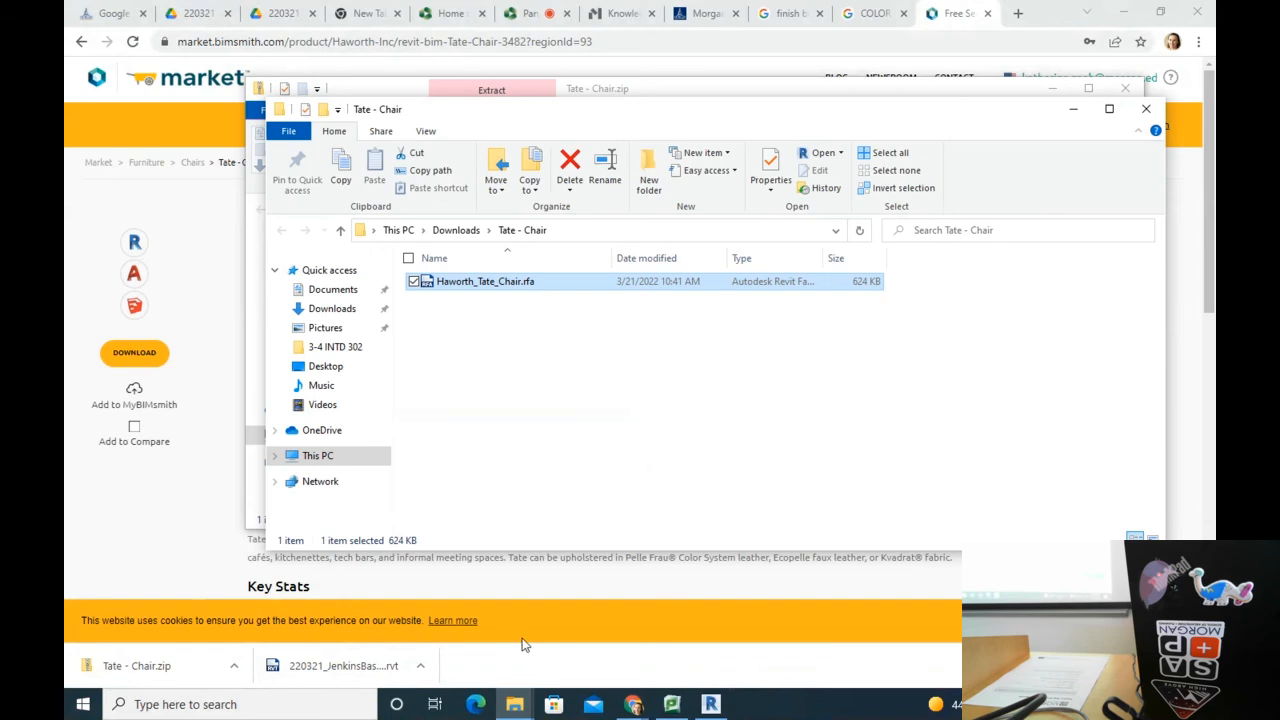
Step: In the Jenkins project, load Haworth_Tate_Chair.rfa from Downloads\Tate - Chair via Load Family
{"action": "left_click", "coordinate": [710, 704]}
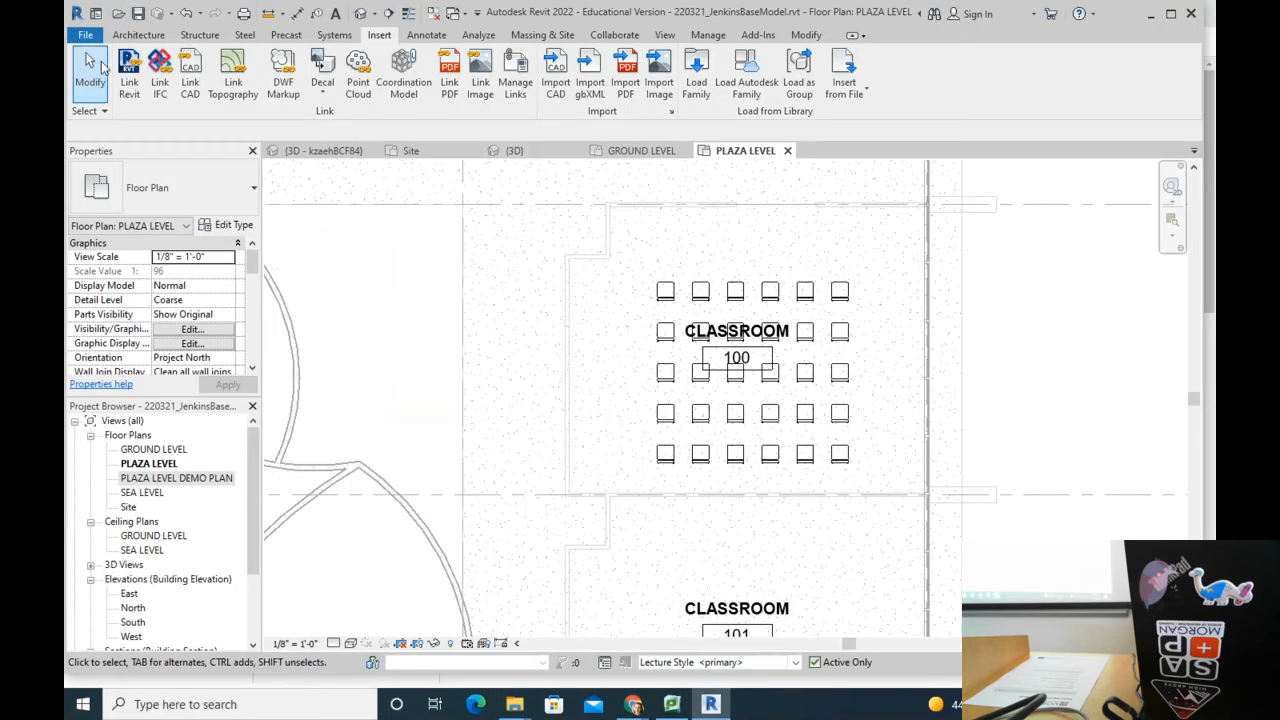
{"action": "left_click", "coordinate": [82, 37]}
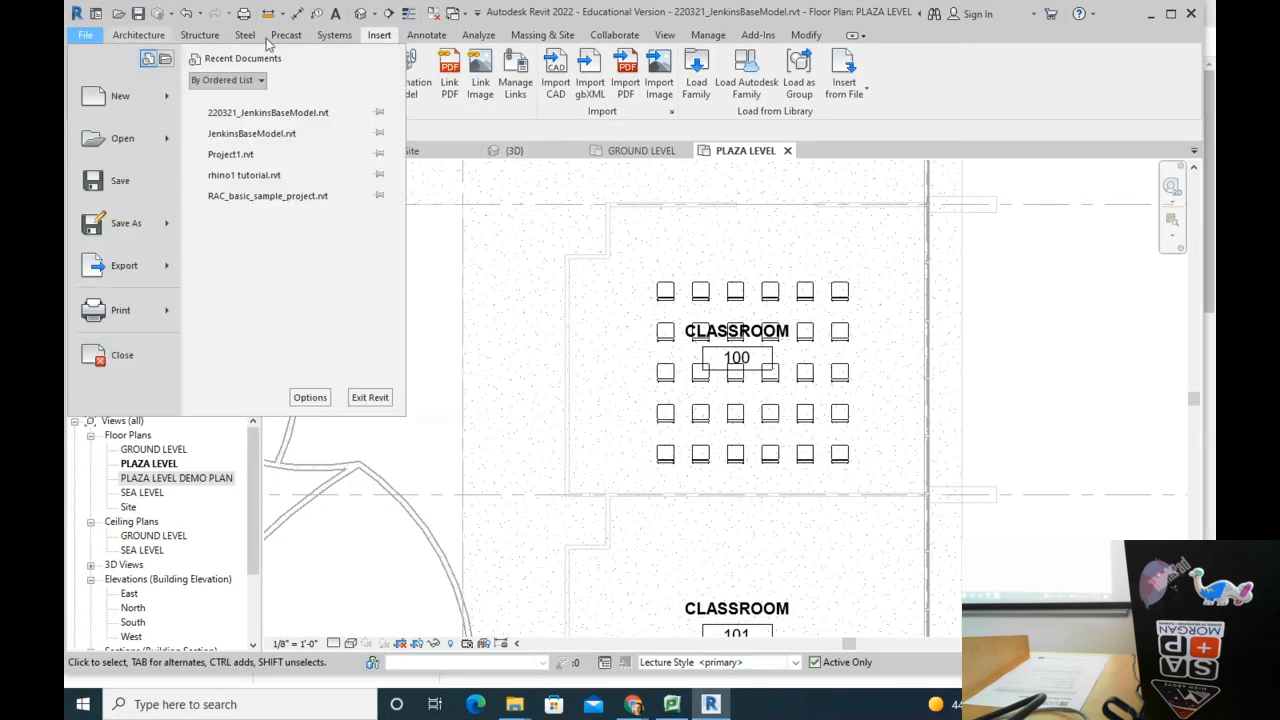
{"action": "left_click", "coordinate": [378, 37]}
{"action": "left_click", "coordinate": [697, 76]}
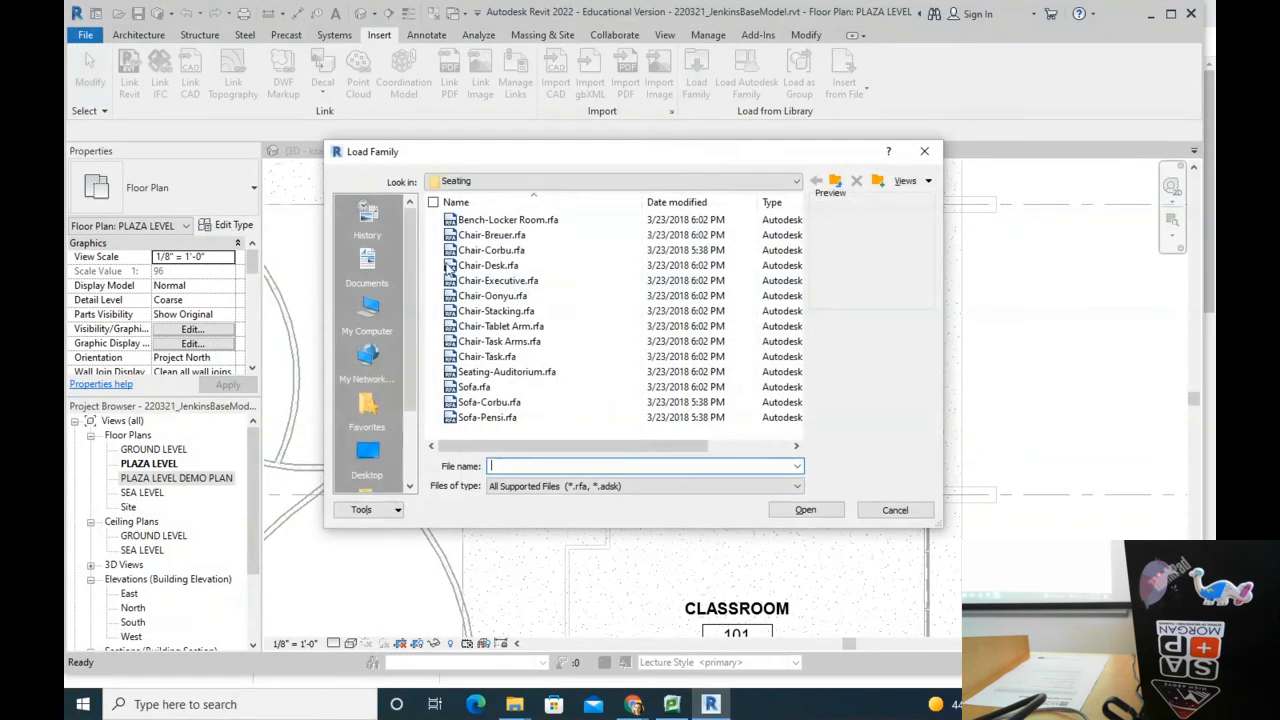
{"action": "left_click", "coordinate": [475, 181]}
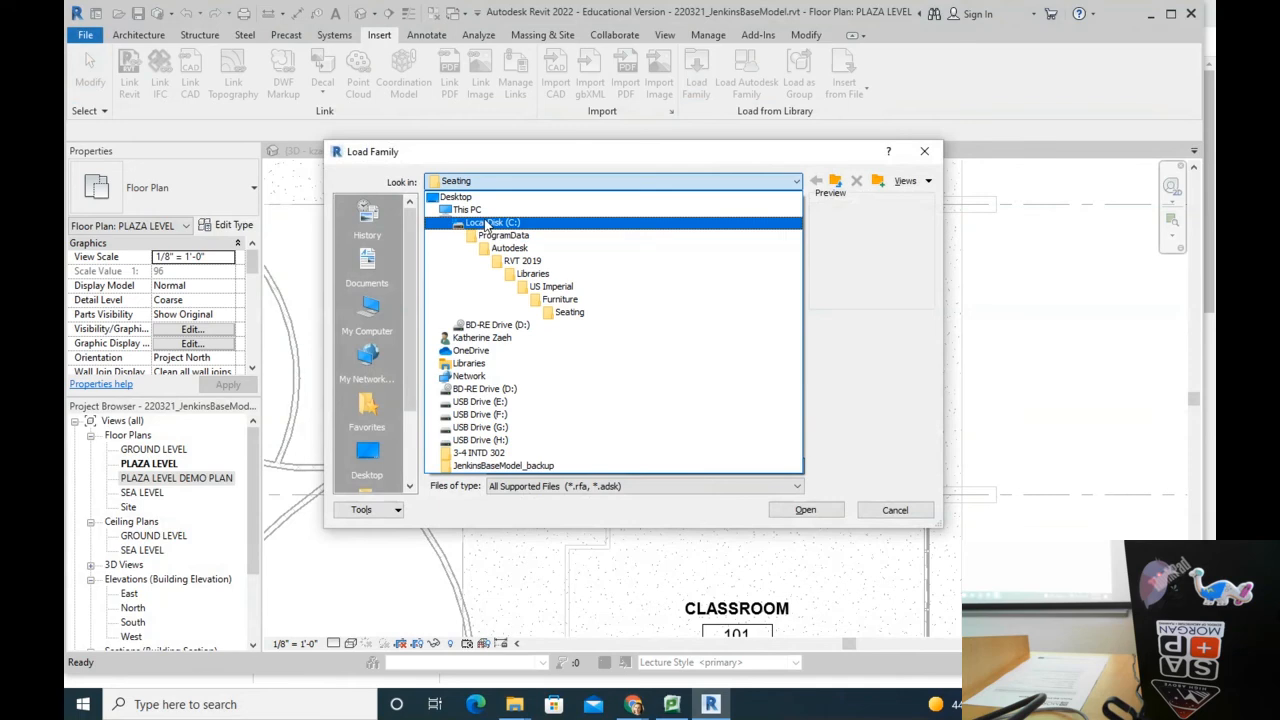
{"action": "left_click", "coordinate": [482, 337]}
{"action": "left_click", "coordinate": [487, 283]}
{"action": "double_click", "coordinate": [487, 283]}
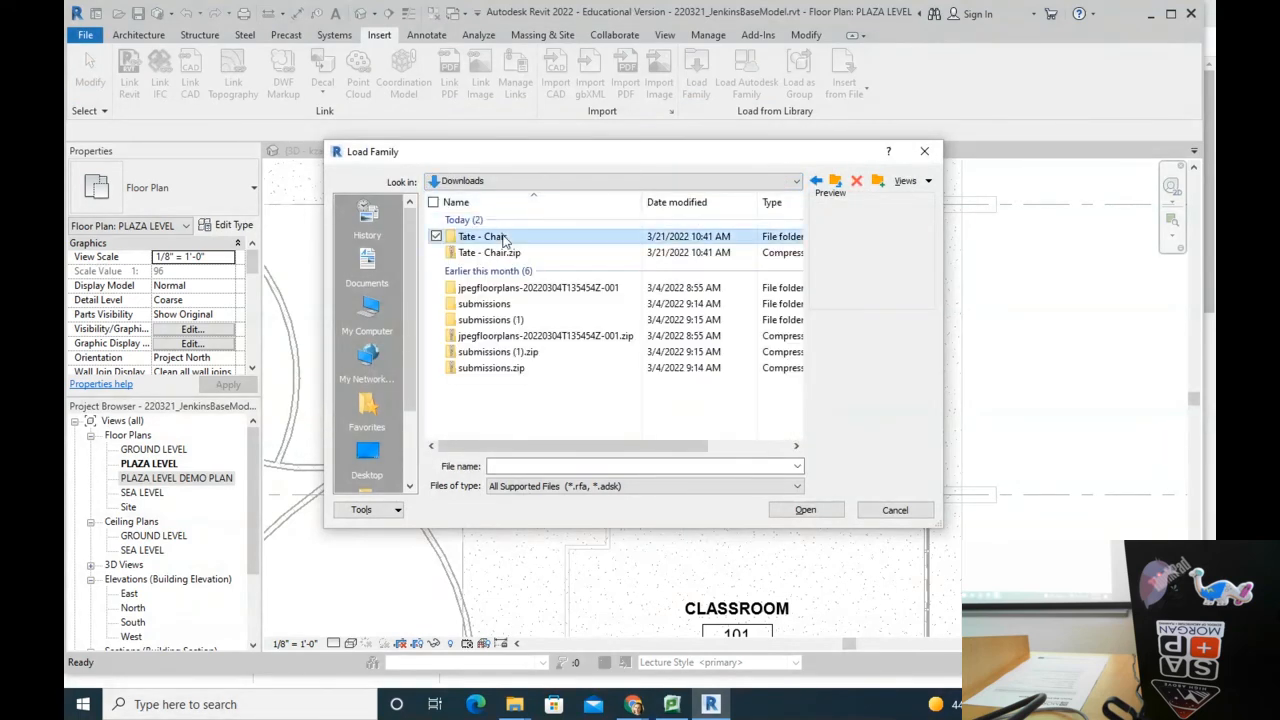
{"action": "double_click", "coordinate": [515, 236]}
{"action": "left_click", "coordinate": [510, 221]}
{"action": "left_click", "coordinate": [805, 511]}
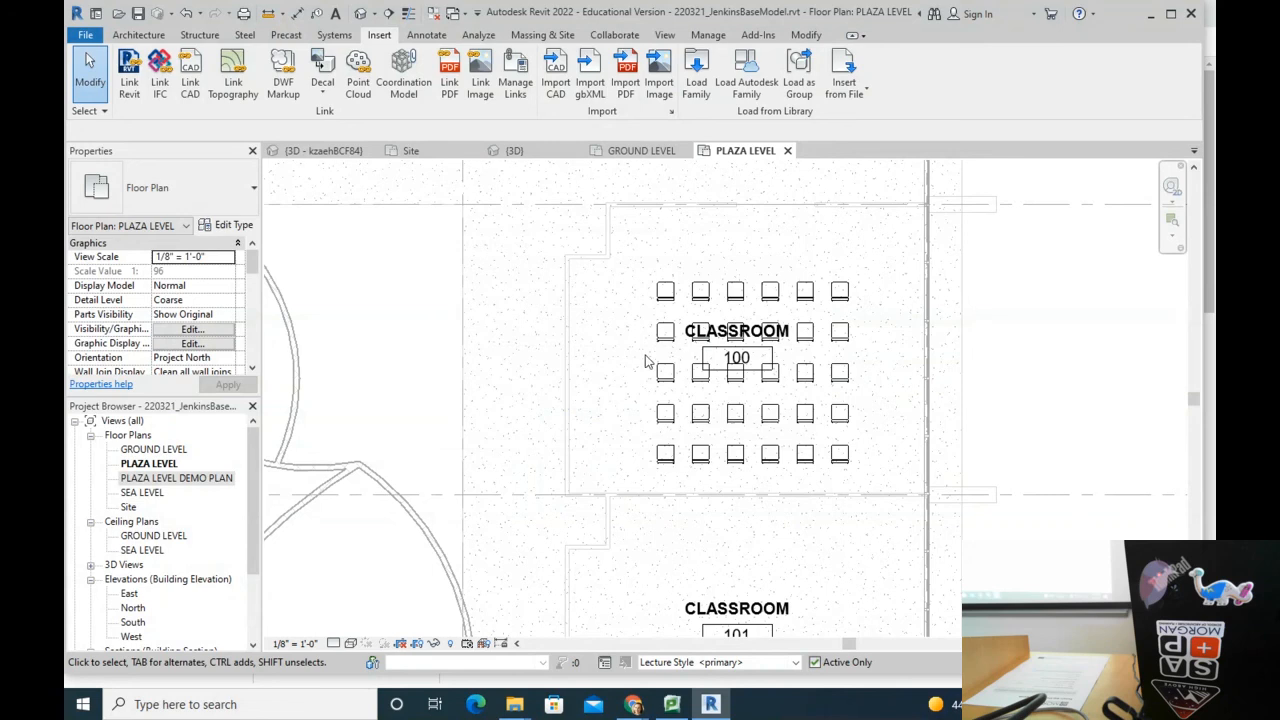
Step: Edit the classroom chair array group and change the first chair to Haworth_Tate_Chair HCCE-TAT1
{"action": "left_click", "coordinate": [688, 287]}
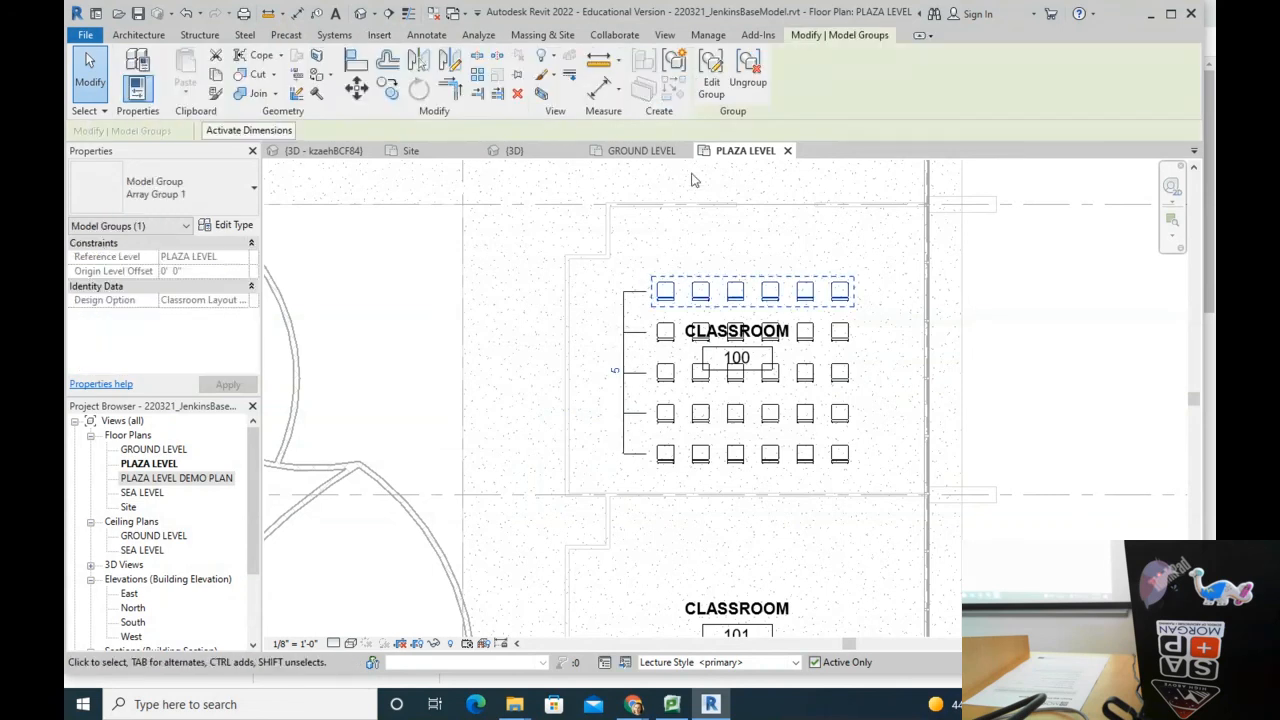
{"action": "left_click", "coordinate": [711, 75]}
{"action": "left_click", "coordinate": [665, 291]}
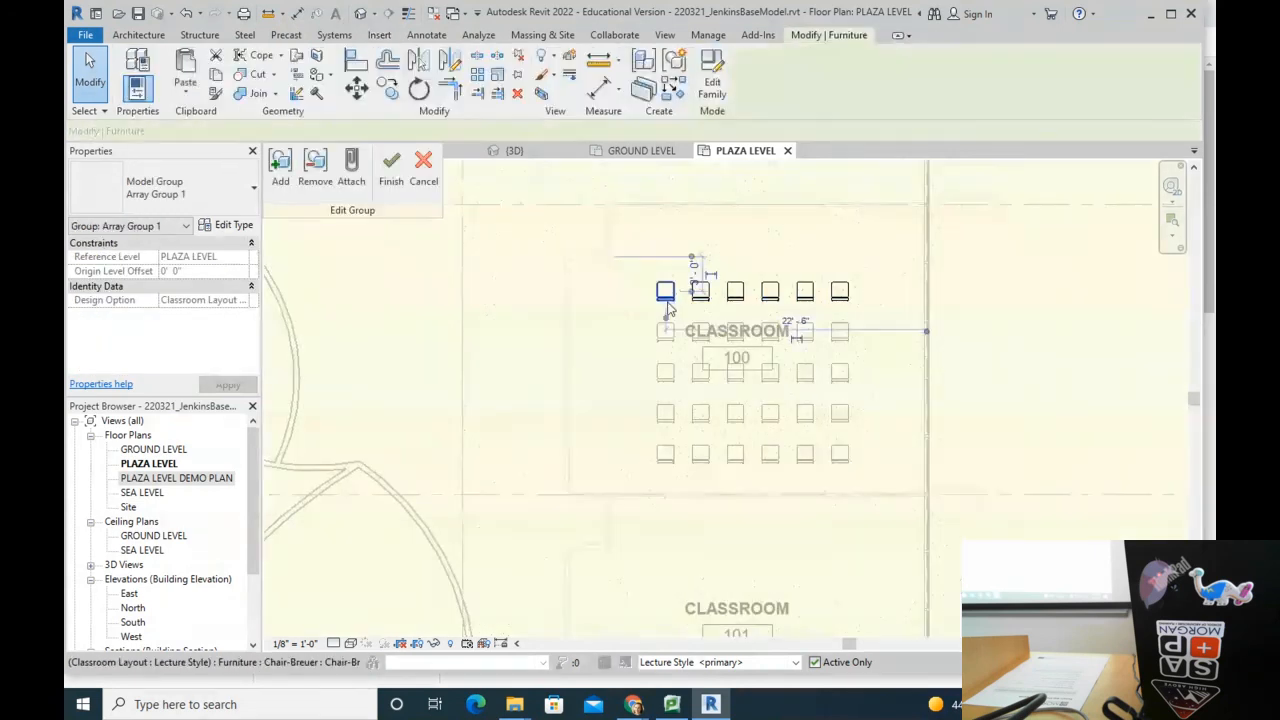
{"action": "left_click", "coordinate": [157, 203]}
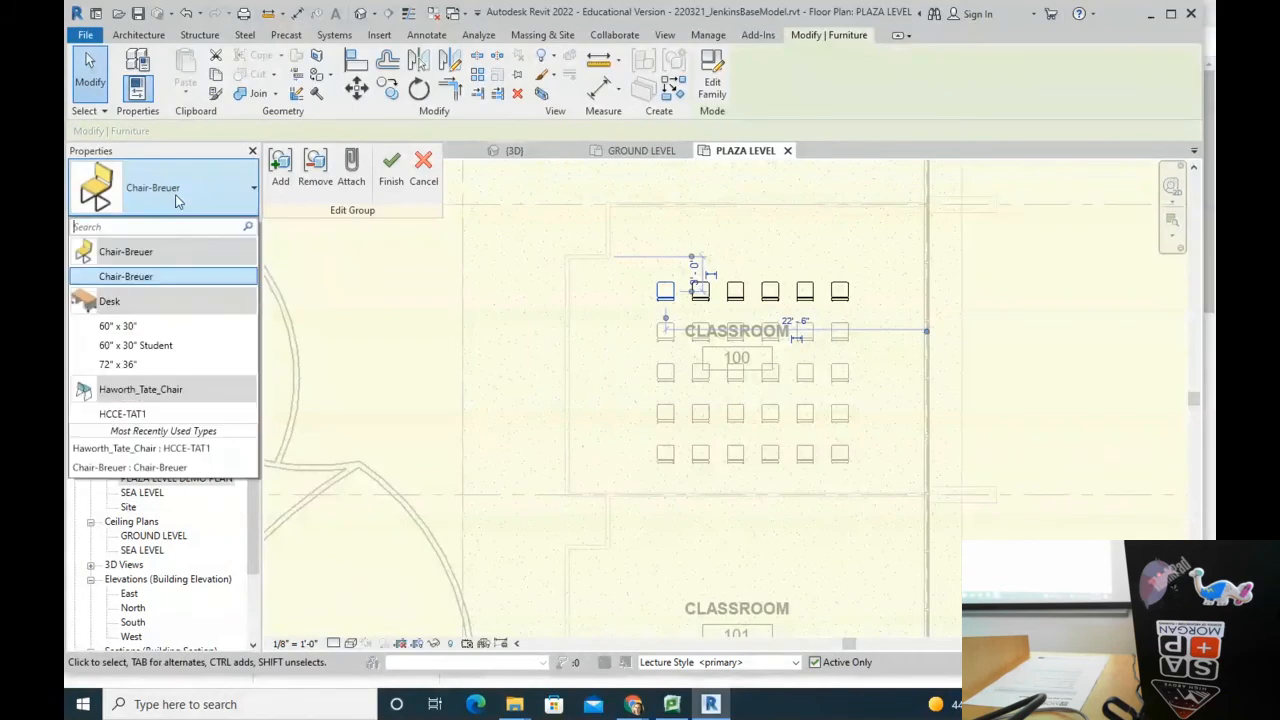
{"action": "left_click", "coordinate": [148, 414]}
{"action": "key", "text": "Escape"}
{"action": "scroll", "coordinate": [681, 310], "scroll_direction": "up", "scroll_amount": 2}
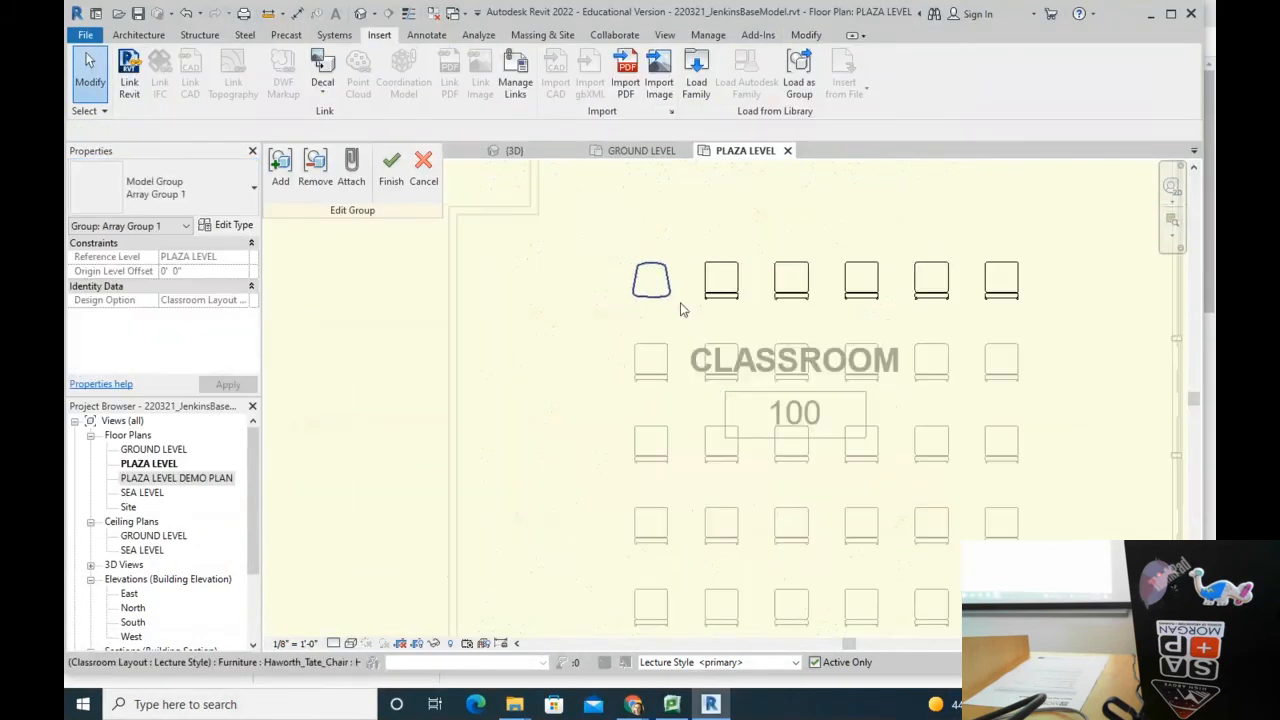
{"action": "scroll", "coordinate": [596, 300], "scroll_direction": "down", "scroll_amount": 1}
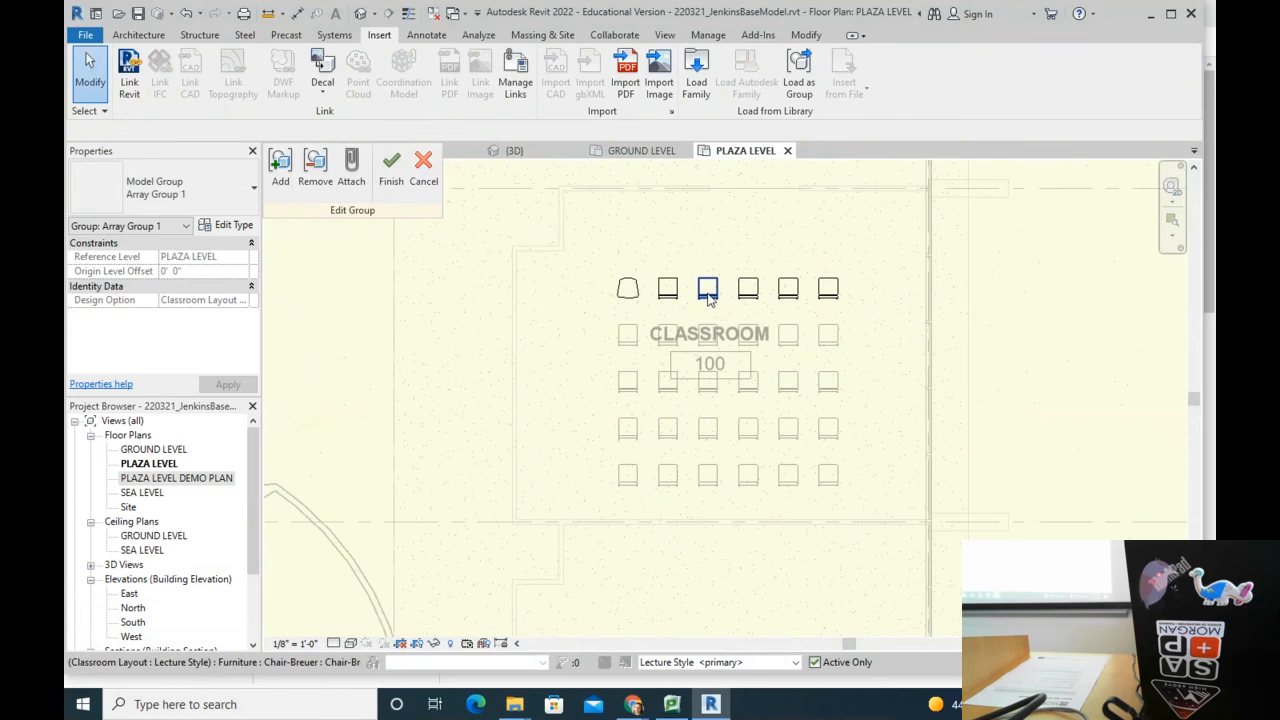
Step: Change the third and fifth chairs to HCCE-TAT1 and finish the group edit
{"action": "left_click", "coordinate": [707, 292]}
{"action": "left_click", "coordinate": [189, 186]}
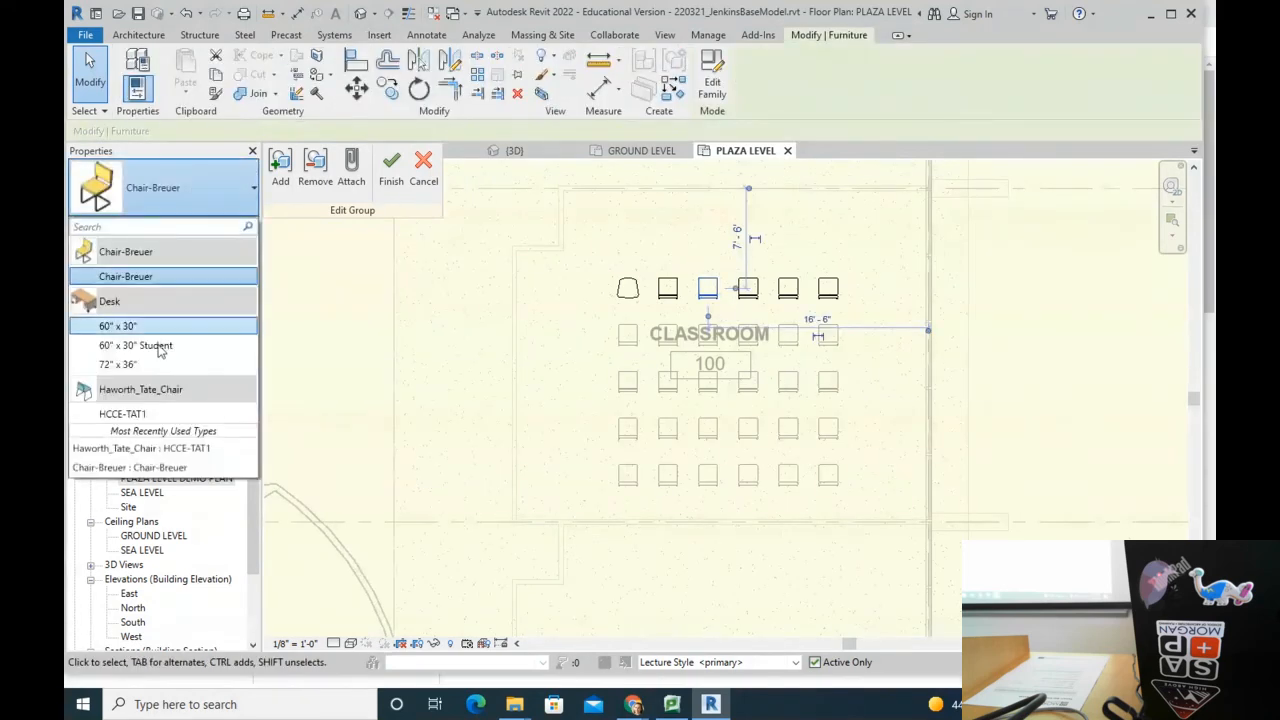
{"action": "left_click", "coordinate": [130, 413]}
{"action": "left_click", "coordinate": [788, 289]}
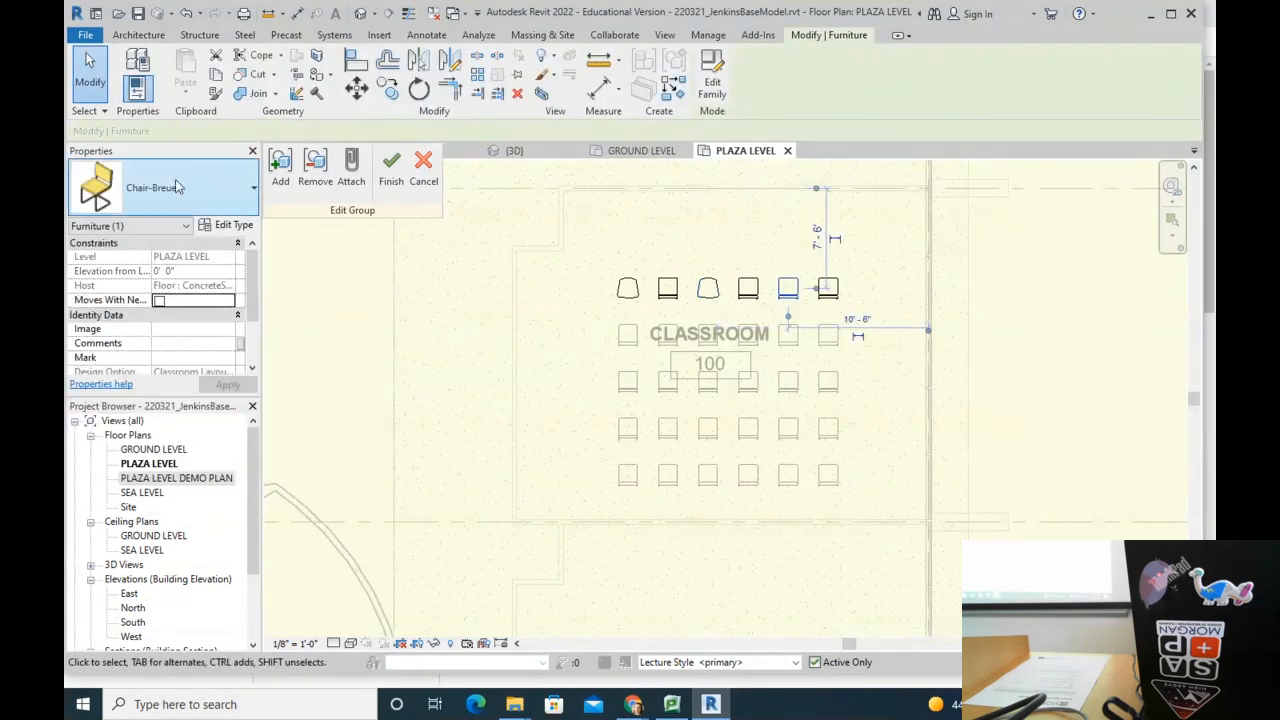
{"action": "left_click", "coordinate": [178, 188]}
{"action": "left_click", "coordinate": [125, 414]}
{"action": "left_click", "coordinate": [1059, 266]}
{"action": "left_click", "coordinate": [391, 168]}
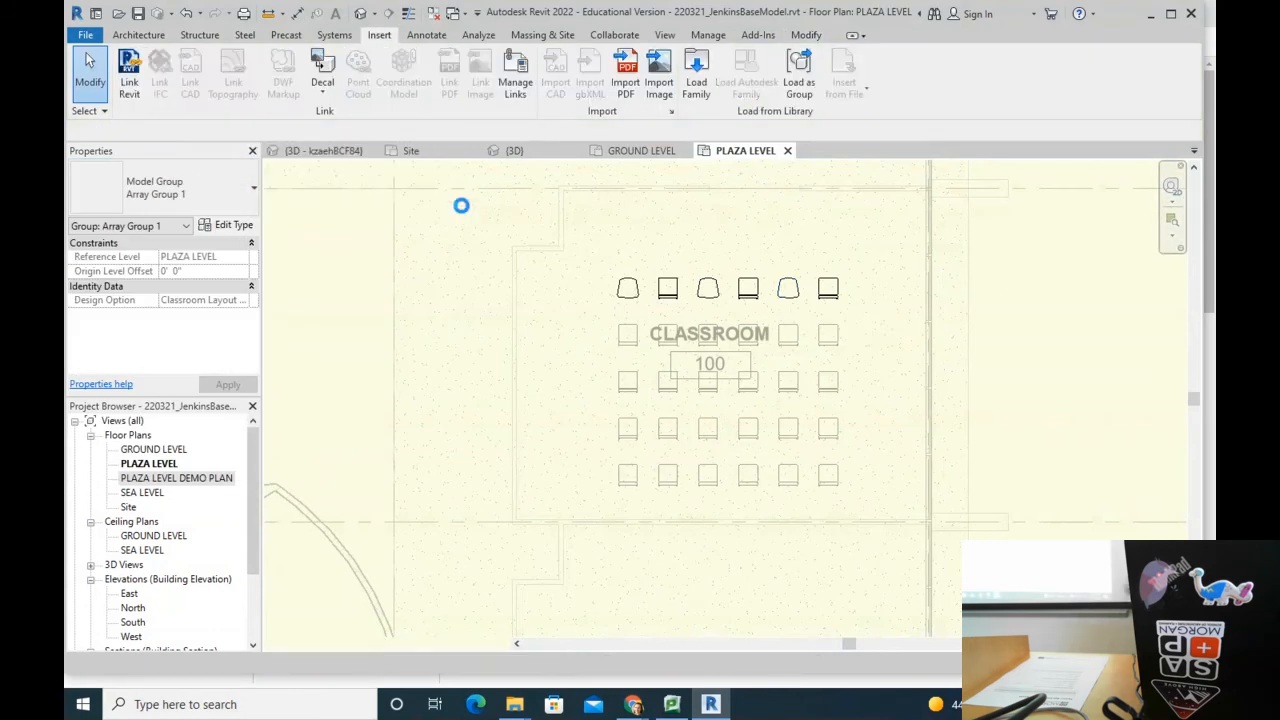
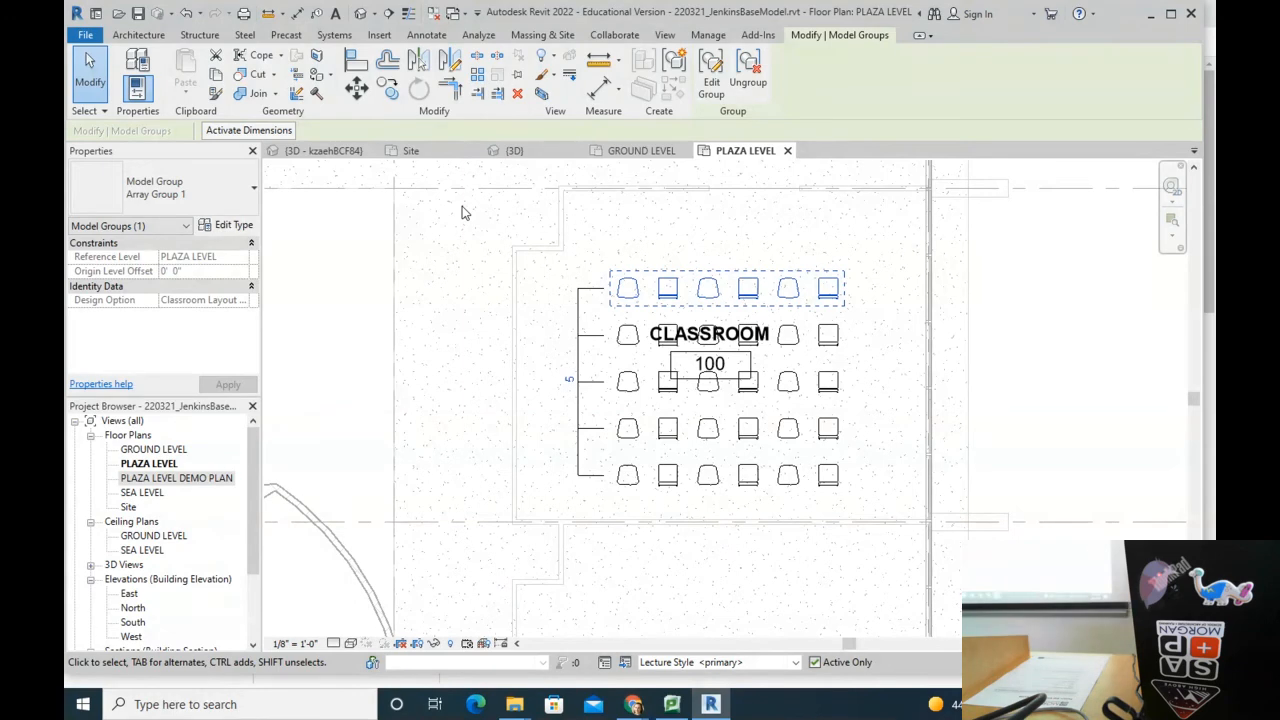
Step: Undo the arrayed chair rows until Classroom 100 holds only its room tag
{"action": "scroll", "coordinate": [590, 380], "scroll_direction": "down", "scroll_amount": 2}
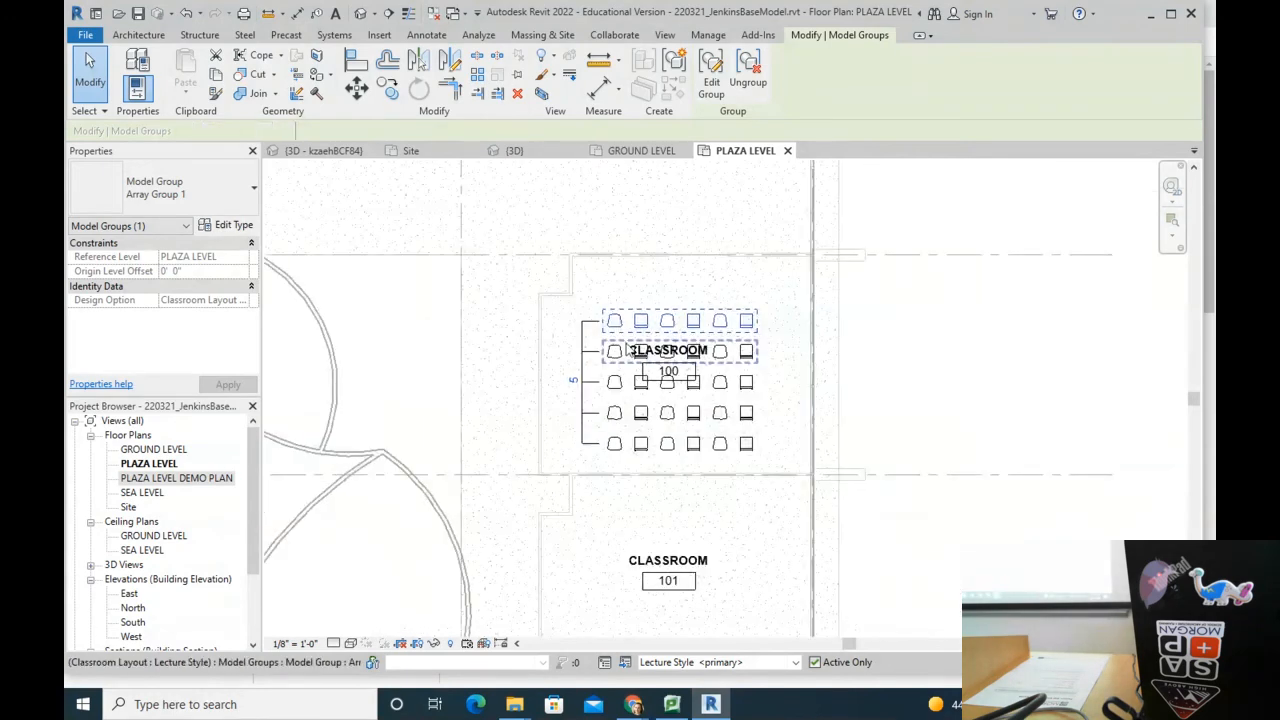
{"action": "key", "text": "ctrl+z"}
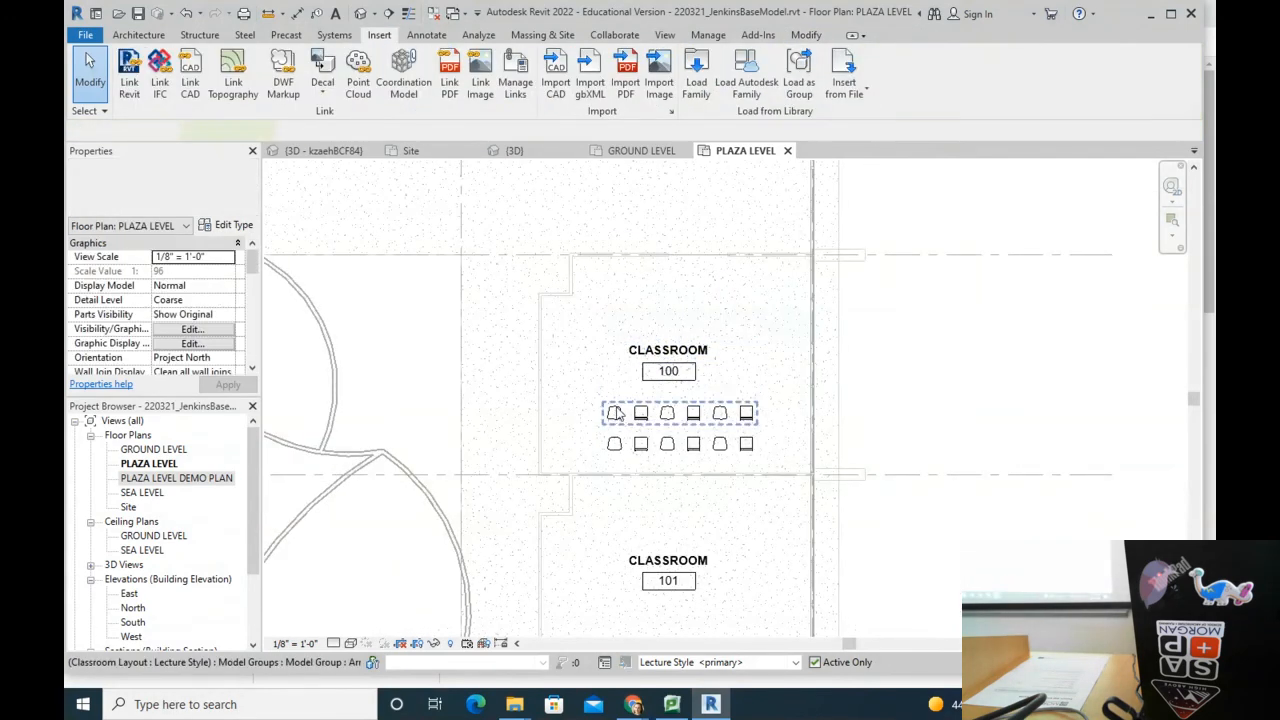
{"action": "key", "text": "ctrl+z"}
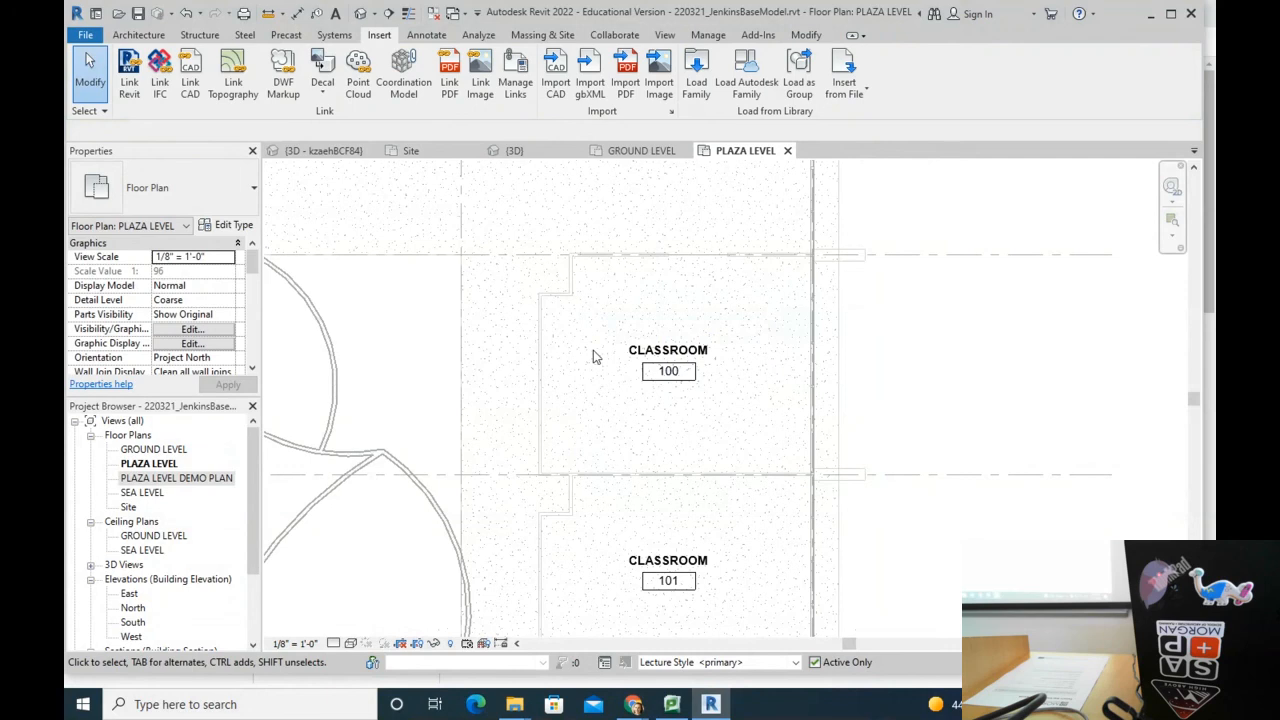
{"action": "left_click", "coordinate": [137, 35]}
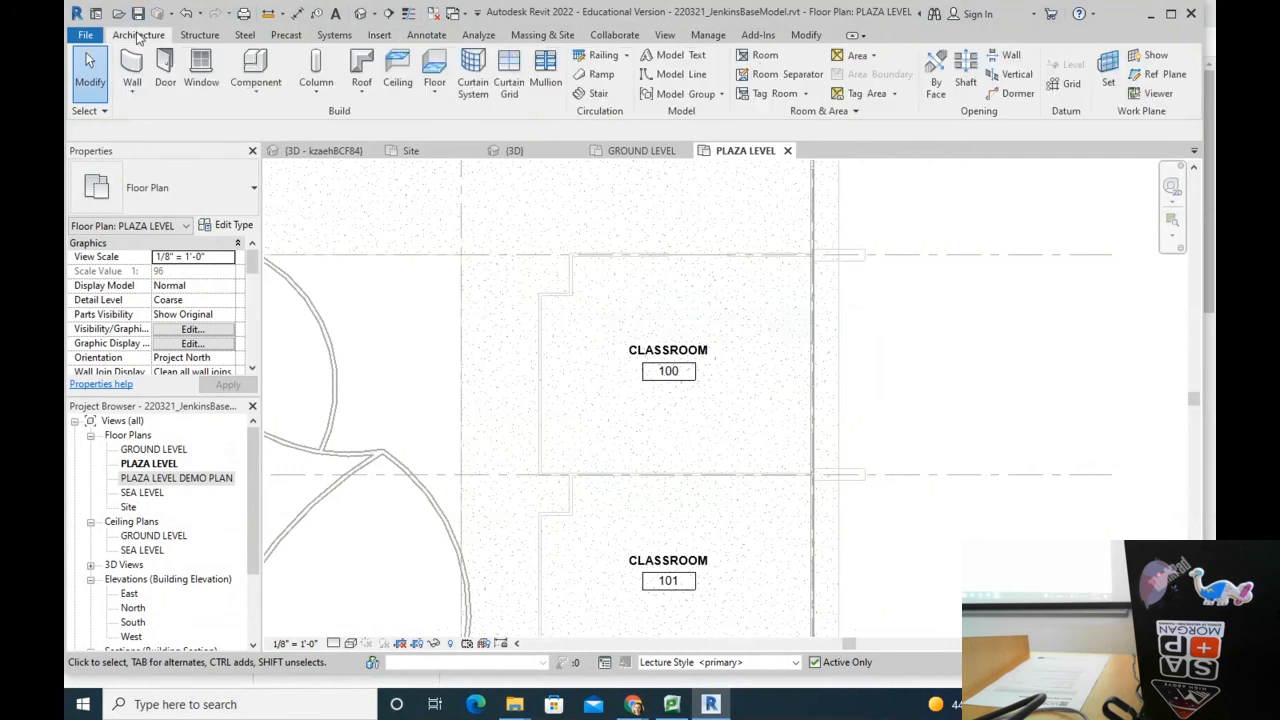
Step: Place one Haworth_Tate_Chair component in Classroom 100
{"action": "left_click", "coordinate": [254, 72]}
{"action": "scroll", "coordinate": [600, 290], "scroll_direction": "up", "scroll_amount": 4}
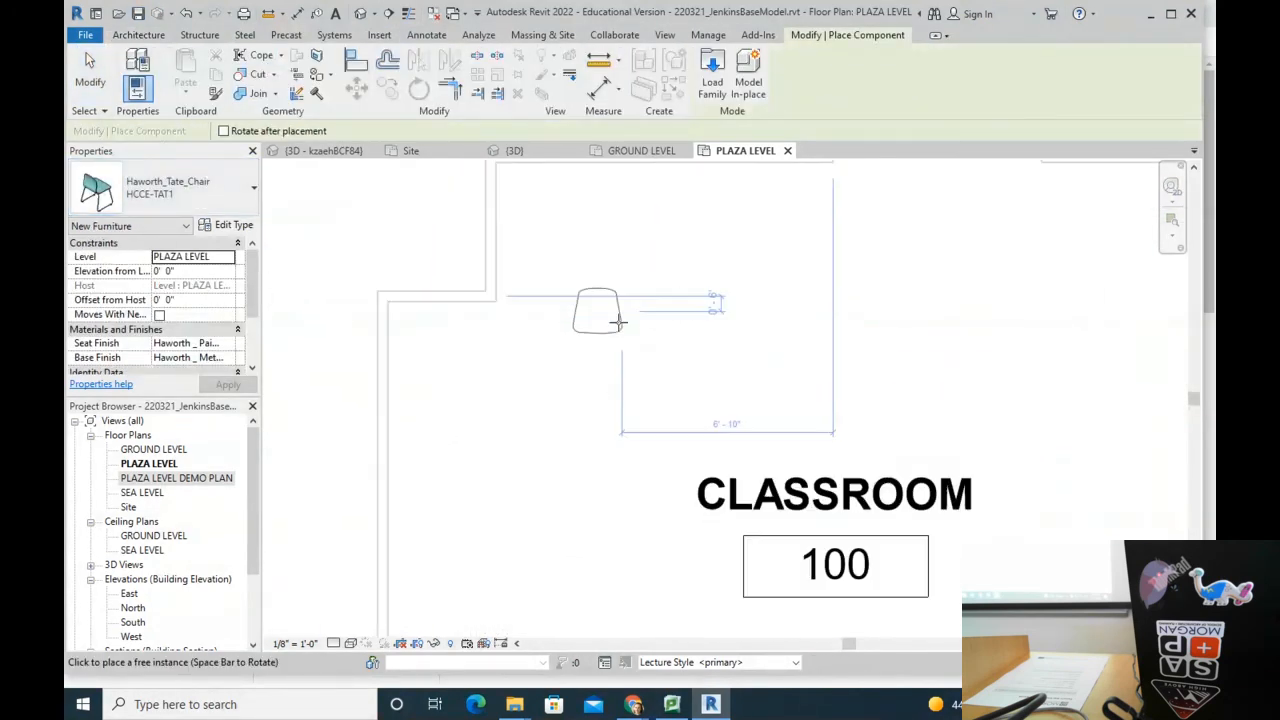
{"action": "scroll", "coordinate": [639, 410], "scroll_direction": "down", "scroll_amount": 3}
{"action": "left_click", "coordinate": [630, 405]}
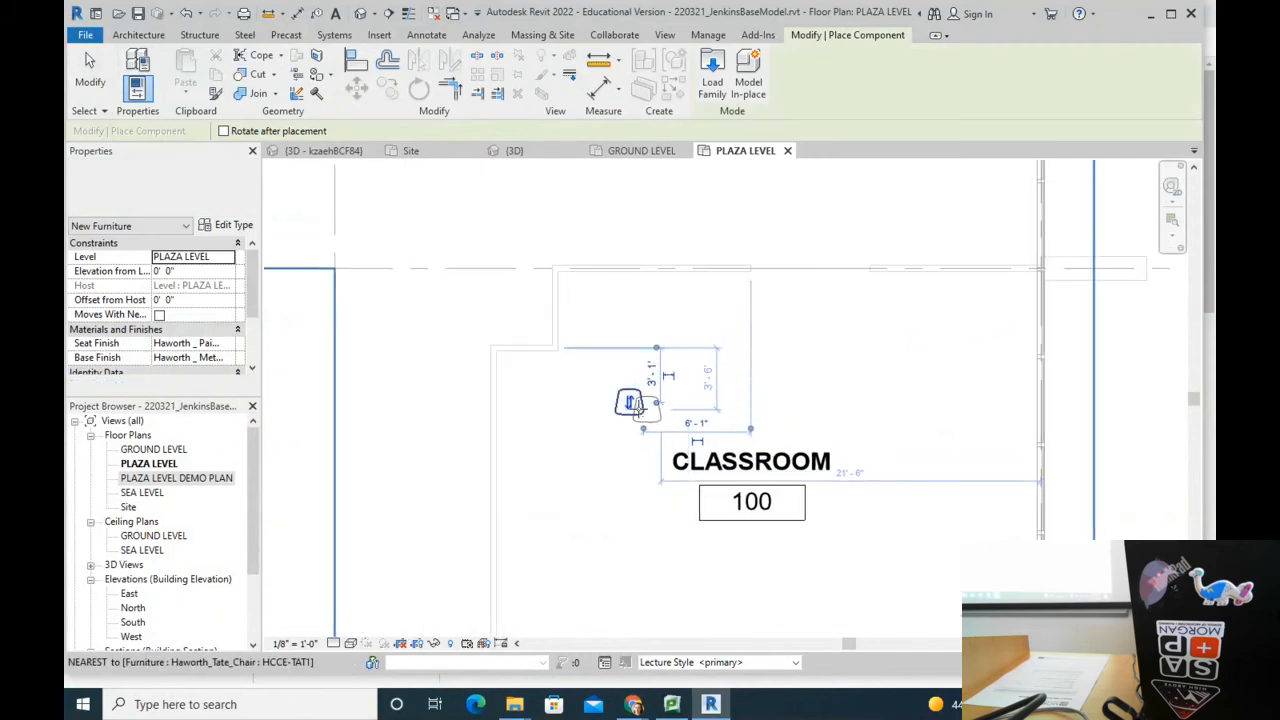
{"action": "key", "text": "Escape"}
{"action": "key", "text": "Escape"}
Step: Rotate the new chair 180 degrees with RO so it faces the other way
{"action": "left_click", "coordinate": [630, 405]}
{"action": "key", "text": "r"}
{"action": "key", "text": "o"}
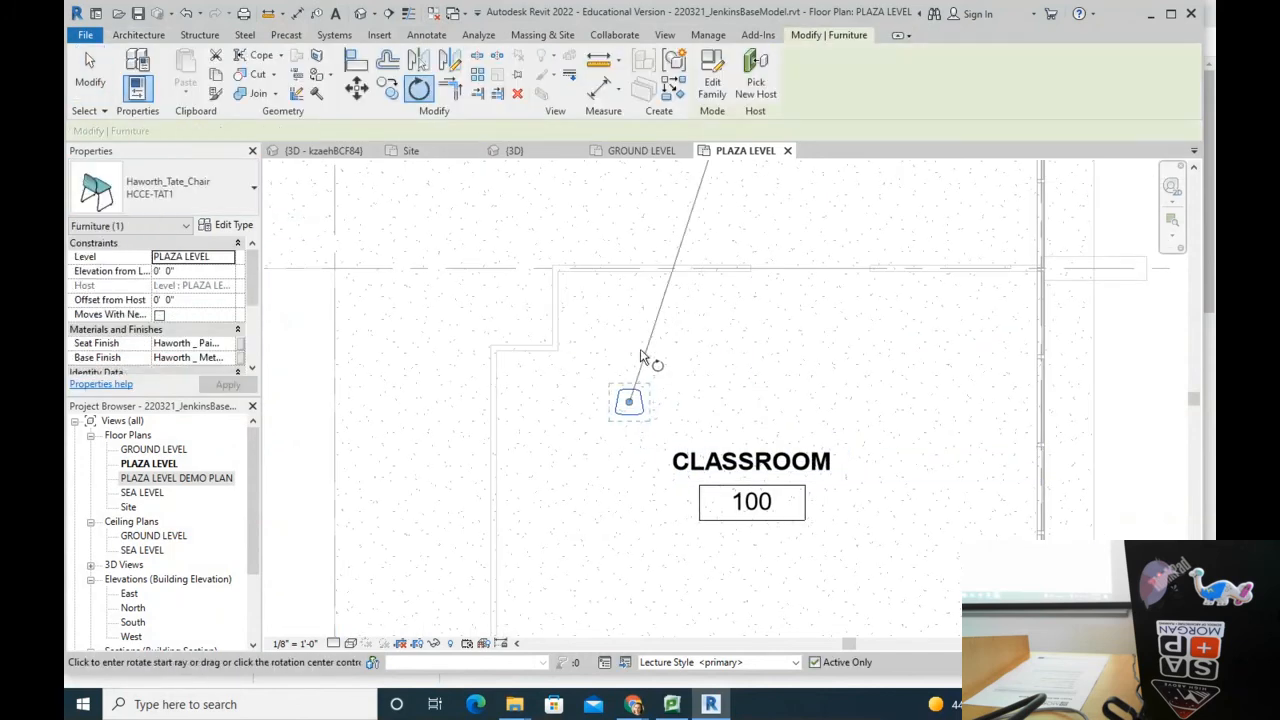
{"action": "left_click", "coordinate": [628, 354]}
{"action": "left_click", "coordinate": [625, 485]}
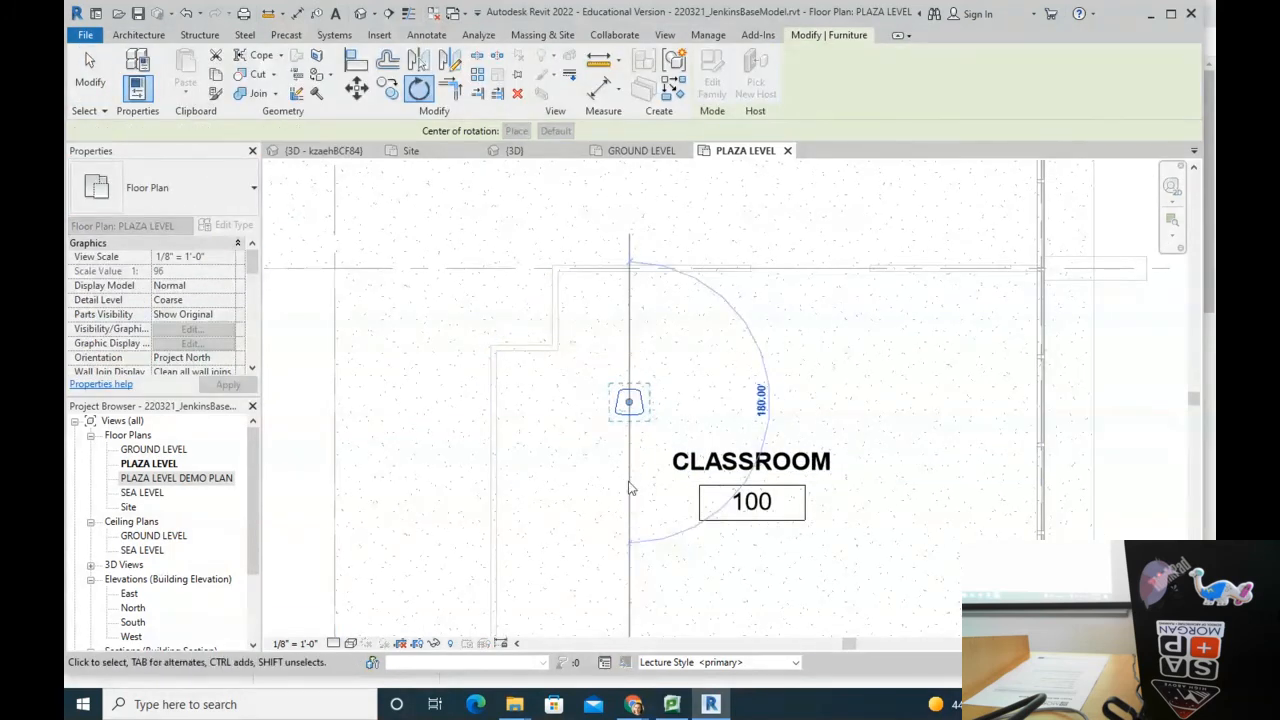
Step: Nudge the chair slightly down and right, then check its position
{"action": "scroll", "coordinate": [630, 405], "scroll_direction": "up", "scroll_amount": 1}
{"action": "scroll", "coordinate": [632, 407], "scroll_direction": "up", "scroll_amount": 1}
{"action": "left_click_drag", "start_coordinate": [641, 430], "coordinate": [653, 470]}
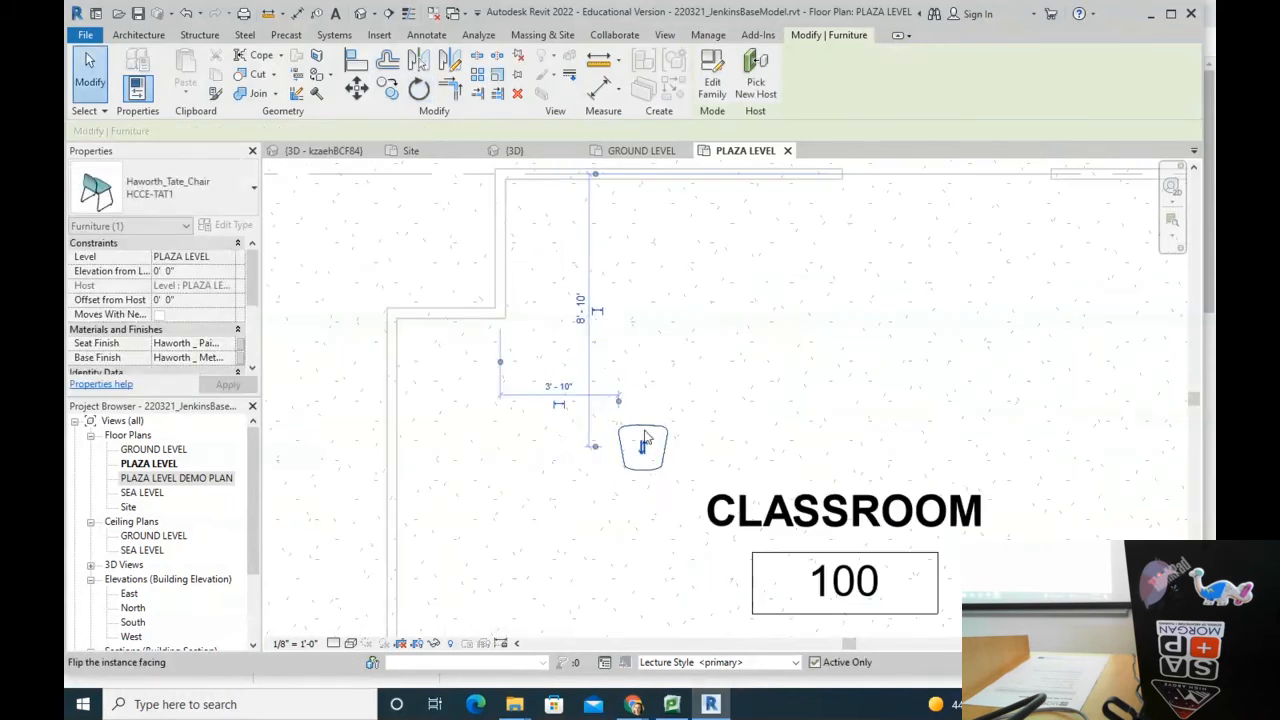
{"action": "key", "text": "Escape"}
{"action": "scroll", "coordinate": [643, 431], "scroll_direction": "down", "scroll_amount": 2}
{"action": "left_click", "coordinate": [643, 434]}
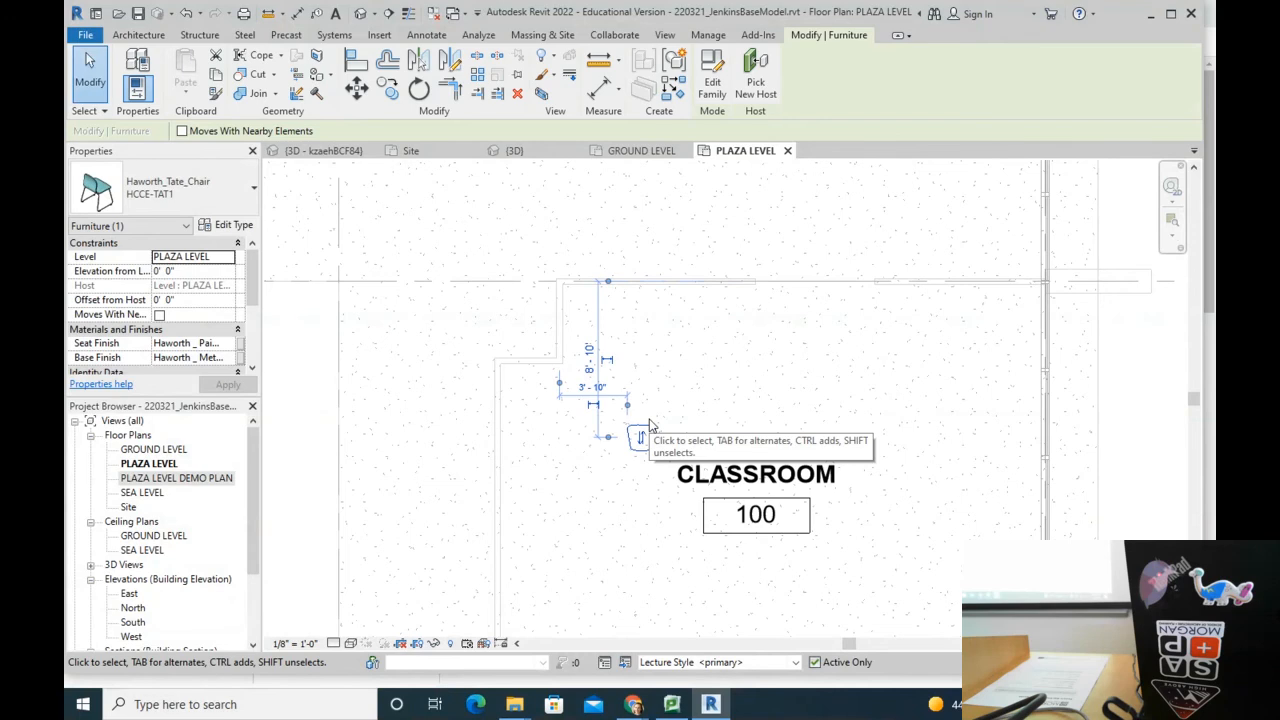
{"action": "scroll", "coordinate": [650, 425], "scroll_direction": "up", "scroll_amount": 4}
{"action": "key", "text": "Escape"}
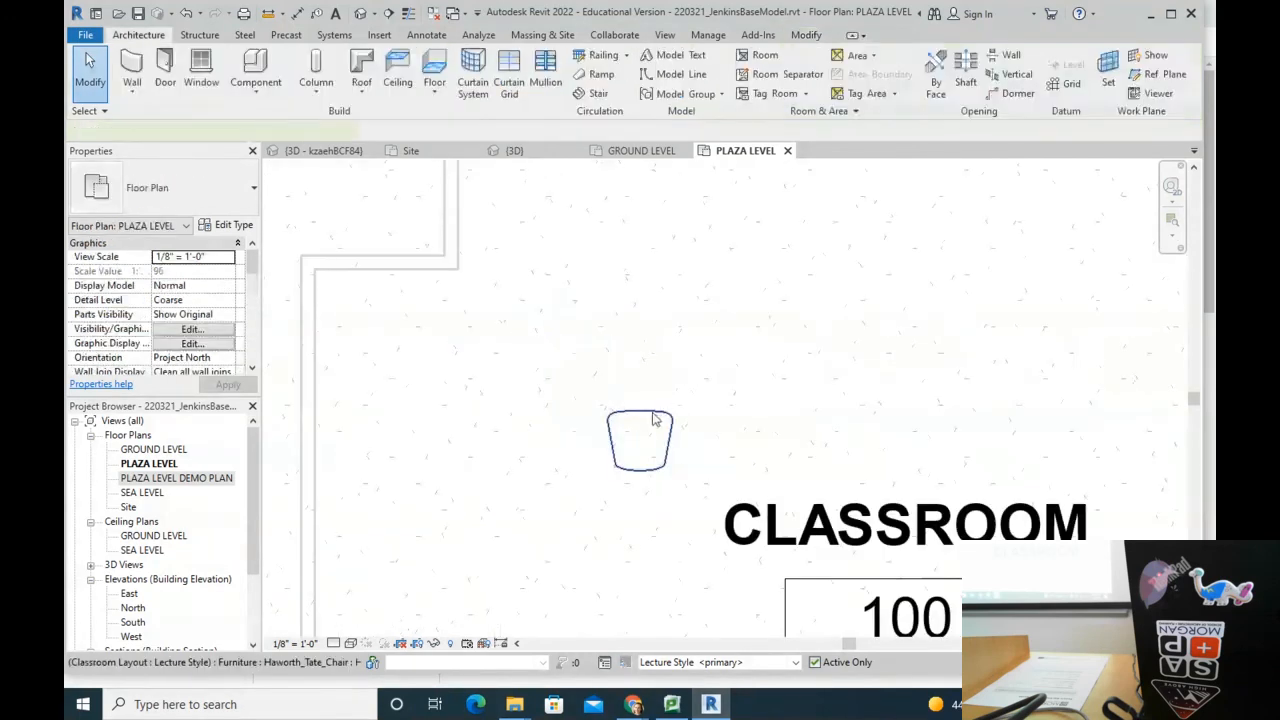
Step: Copy the chair several times to the right, using 3' spacing for one copy
{"action": "left_click", "coordinate": [655, 420]}
{"action": "key", "text": "m"}
{"action": "key", "text": "v"}
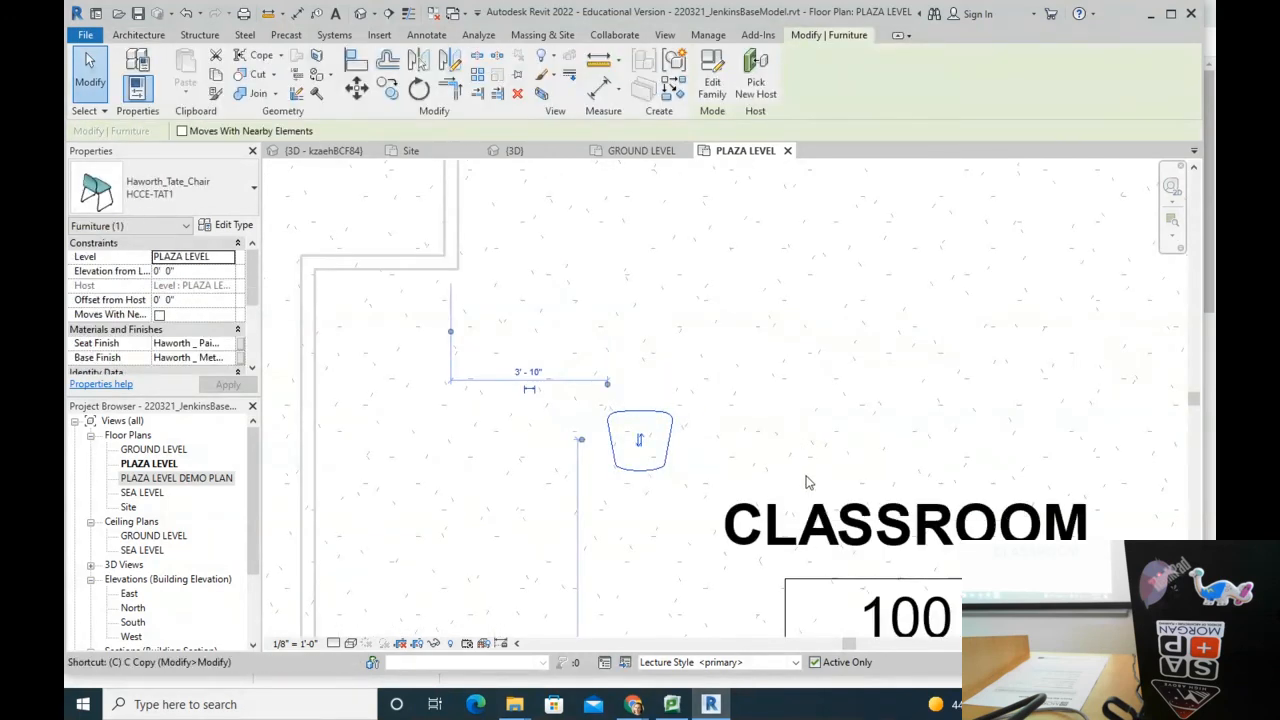
{"action": "left_click", "coordinate": [642, 408]}
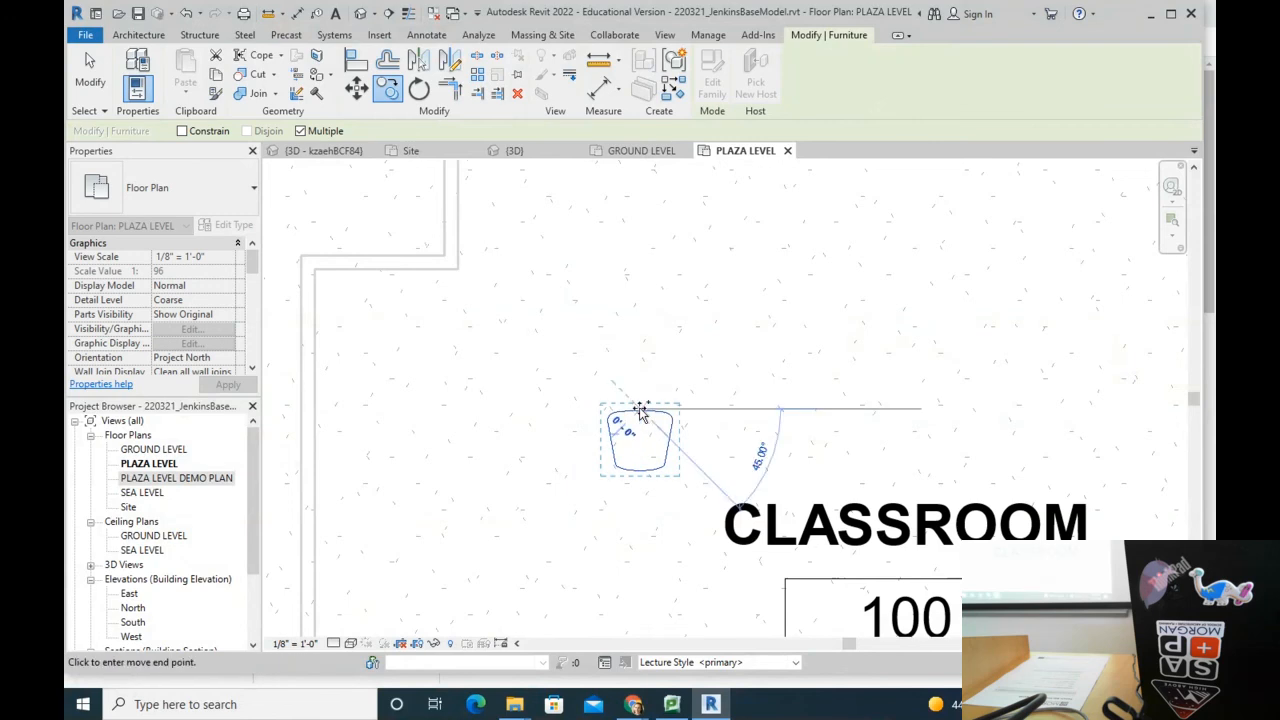
{"action": "left_click", "coordinate": [764, 409]}
{"action": "scroll", "coordinate": [800, 394], "scroll_direction": "down", "scroll_amount": 2}
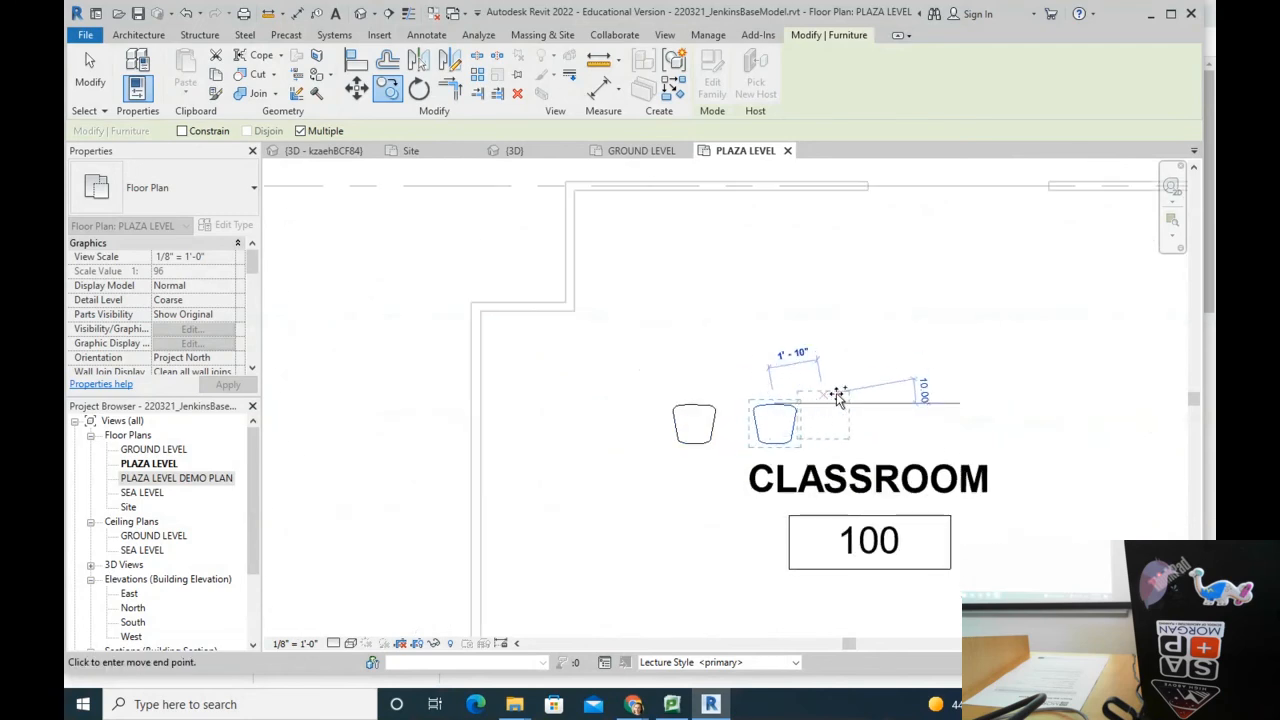
{"action": "left_click", "coordinate": [854, 405]}
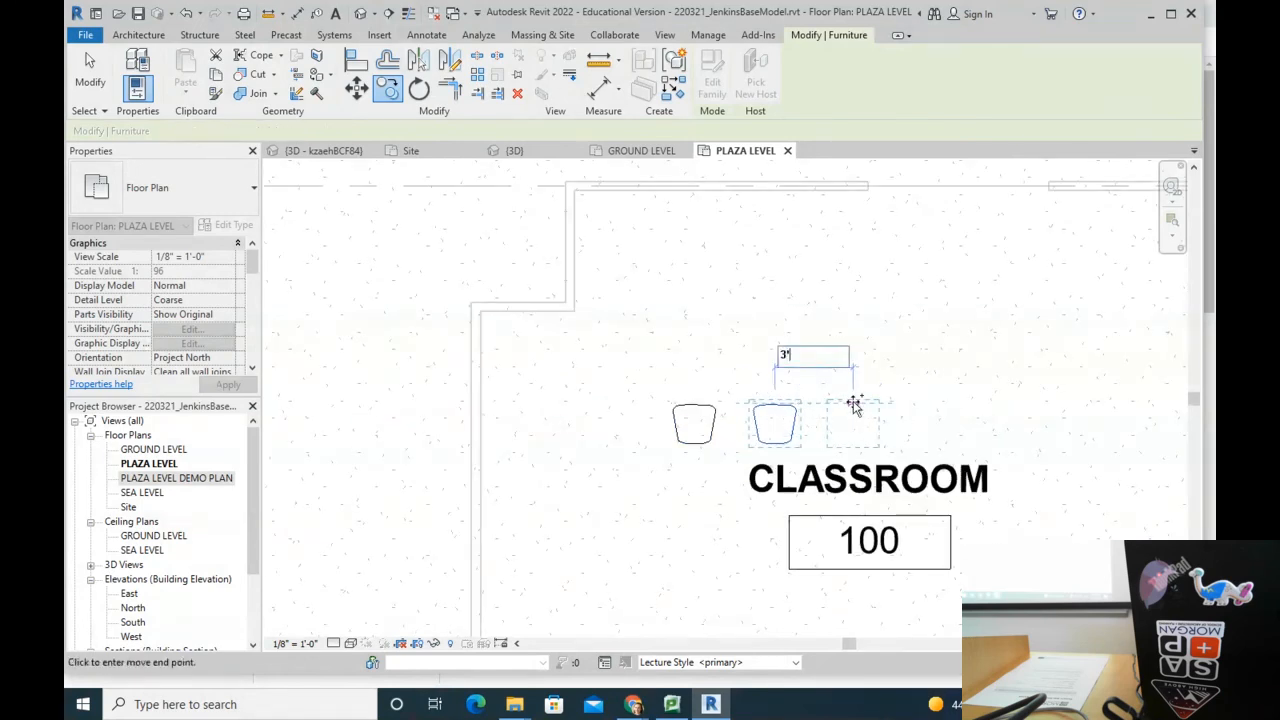
{"action": "type", "text": "3"}
{"action": "key", "text": "Return"}
{"action": "key", "text": "Escape"}
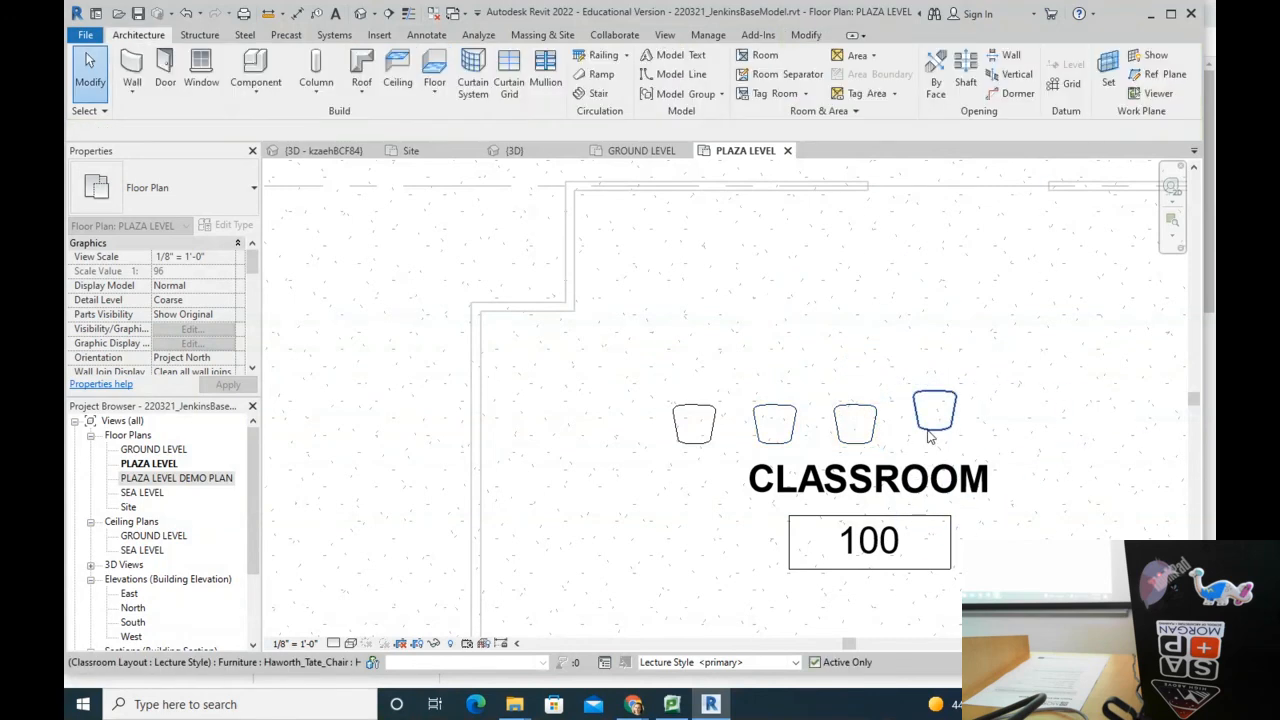
Step: Delete the misplaced fourth chair and copy the second and third chairs further right
{"action": "left_click", "coordinate": [930, 420]}
{"action": "key", "text": "Delete"}
{"action": "left_click", "coordinate": [769, 405]}
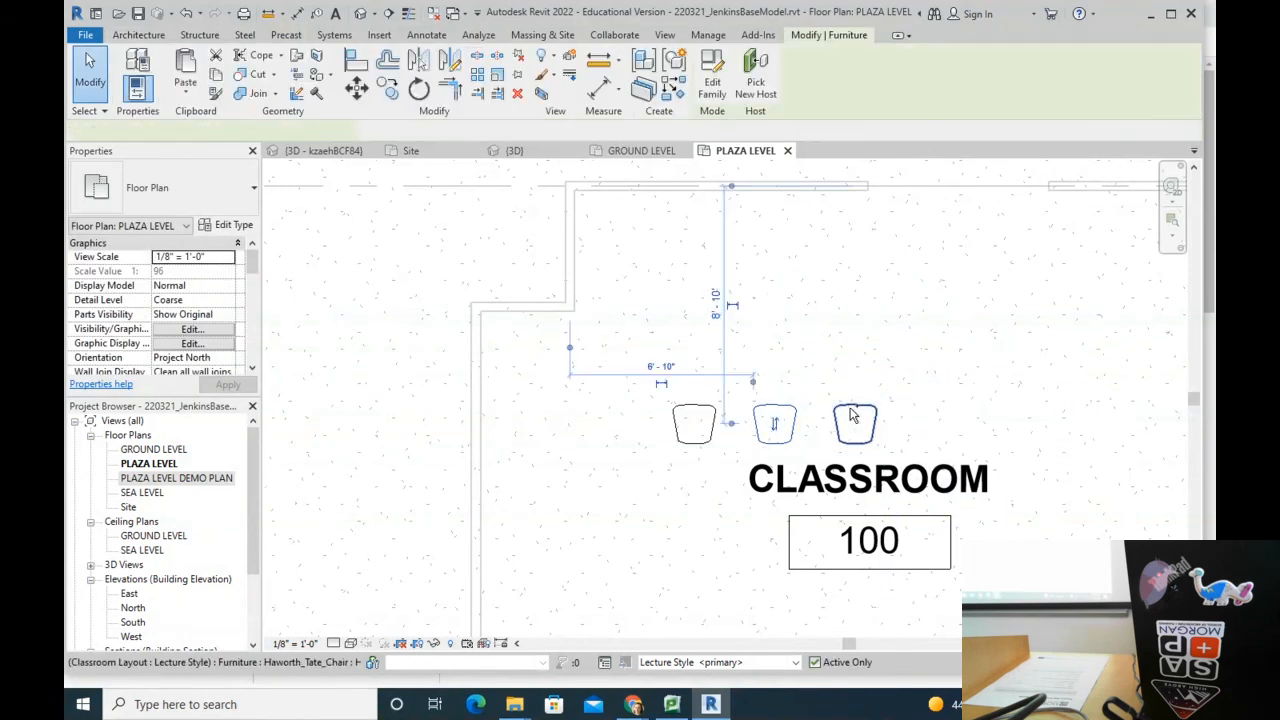
{"action": "left_click", "coordinate": [847, 409], "text": "ctrl"}
{"action": "key", "text": "c"}
{"action": "key", "text": "o"}
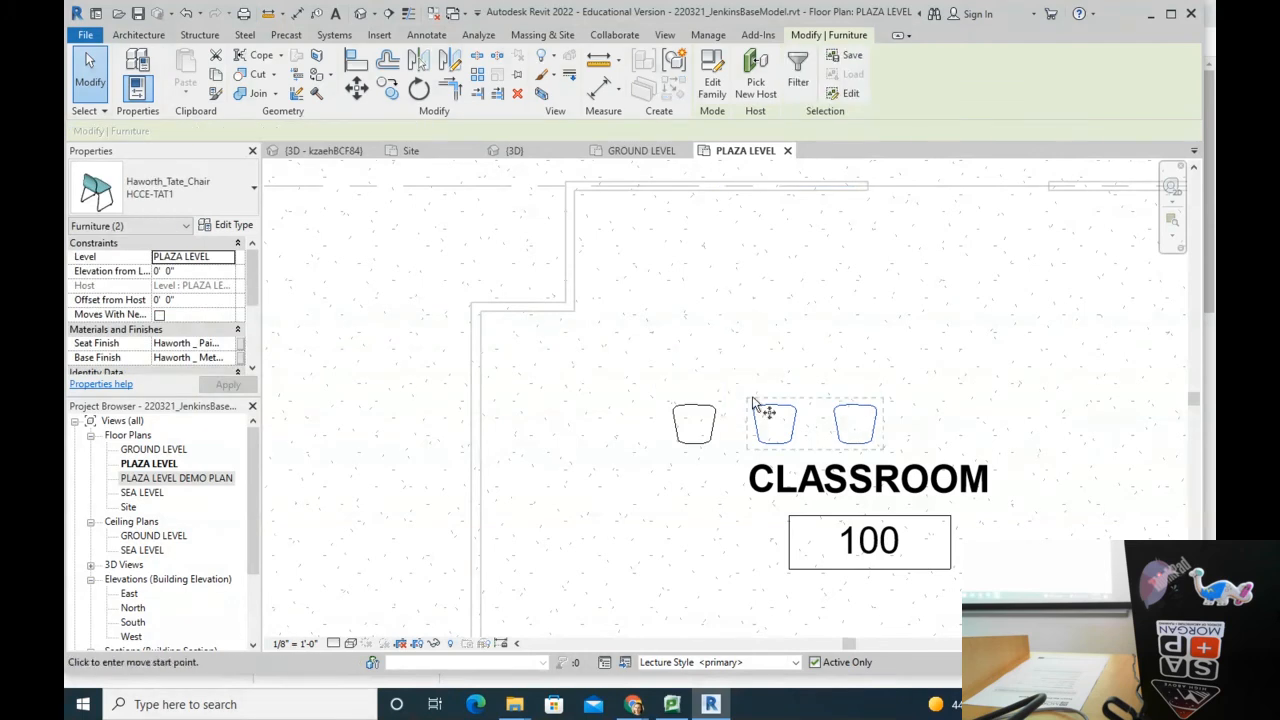
{"action": "left_click", "coordinate": [694, 404]}
{"action": "left_click", "coordinate": [852, 404]}
{"action": "middle_click_drag", "start_coordinate": [1075, 410], "coordinate": [736, 381]}
{"action": "scroll", "coordinate": [736, 381], "scroll_direction": "down", "scroll_amount": 2}
{"action": "key", "text": "Escape"}
{"action": "key", "text": "Escape"}
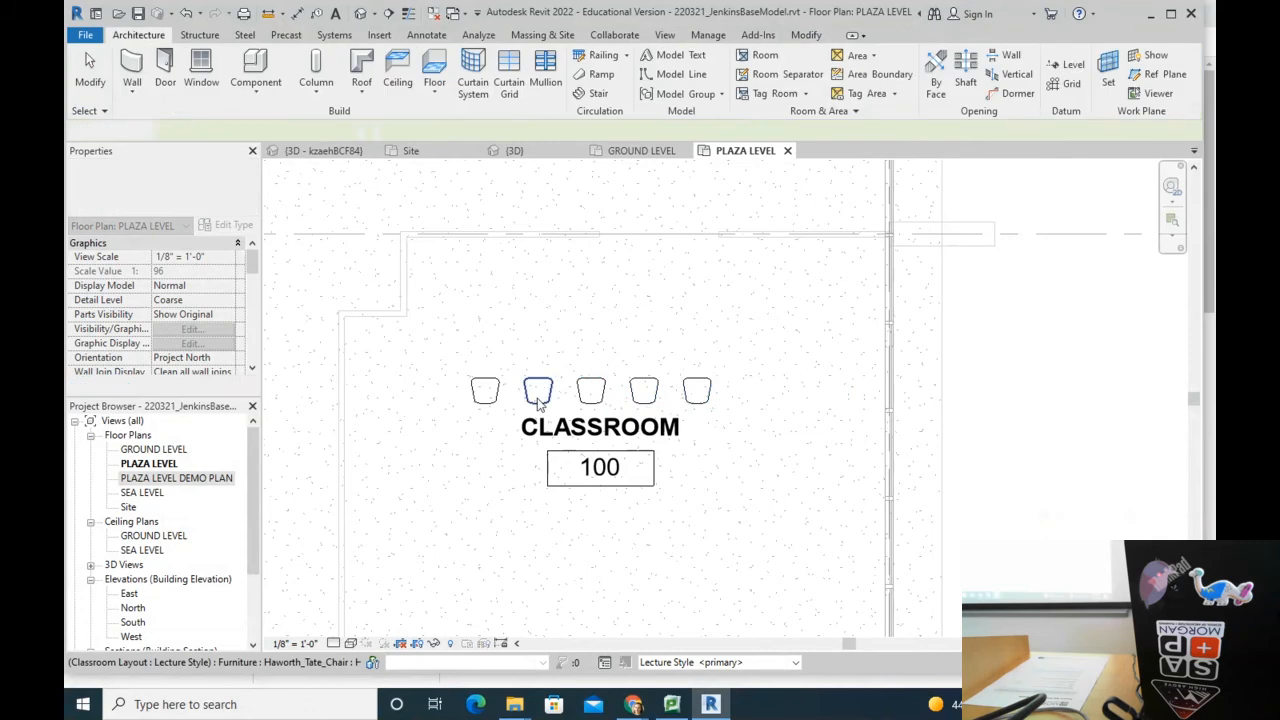
Step: Copy the rightmost chair to add a sixth chair at the row's end
{"action": "left_click", "coordinate": [694, 390]}
{"action": "key", "text": "c"}
{"action": "key", "text": "o"}
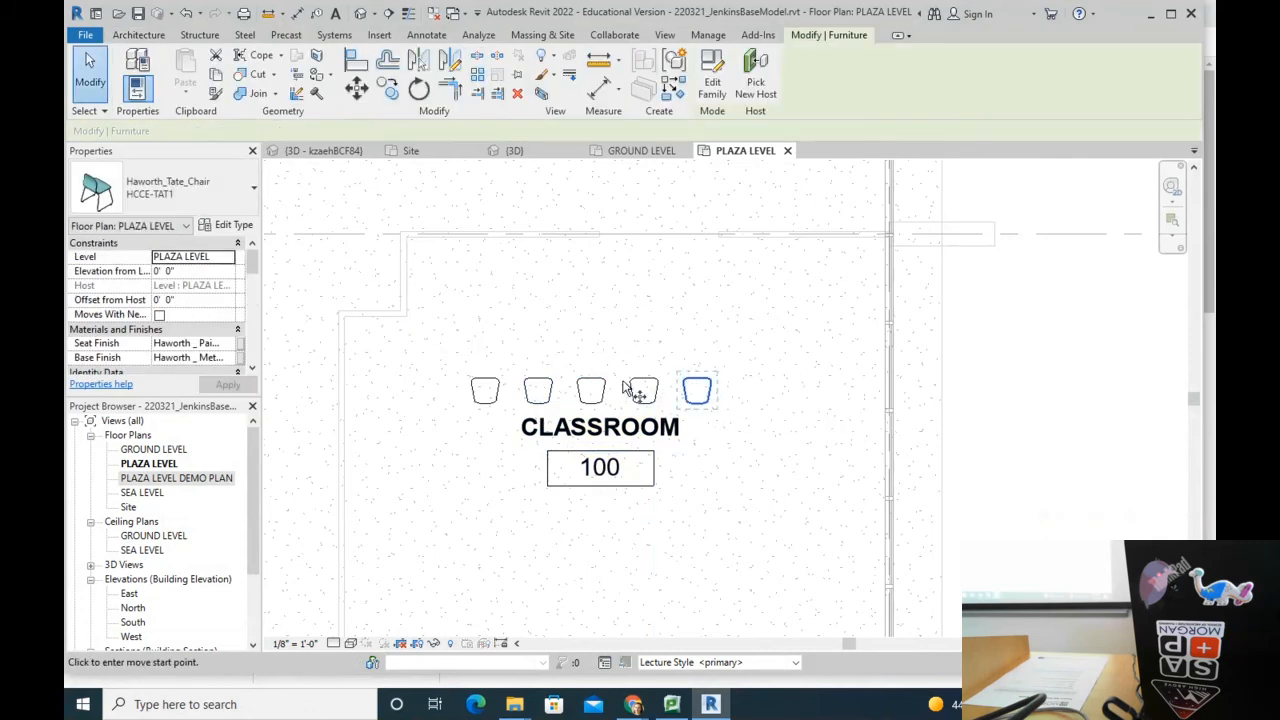
{"action": "left_click", "coordinate": [650, 384]}
{"action": "left_click", "coordinate": [710, 380]}
{"action": "key", "text": "Escape"}
{"action": "key", "text": "Escape"}
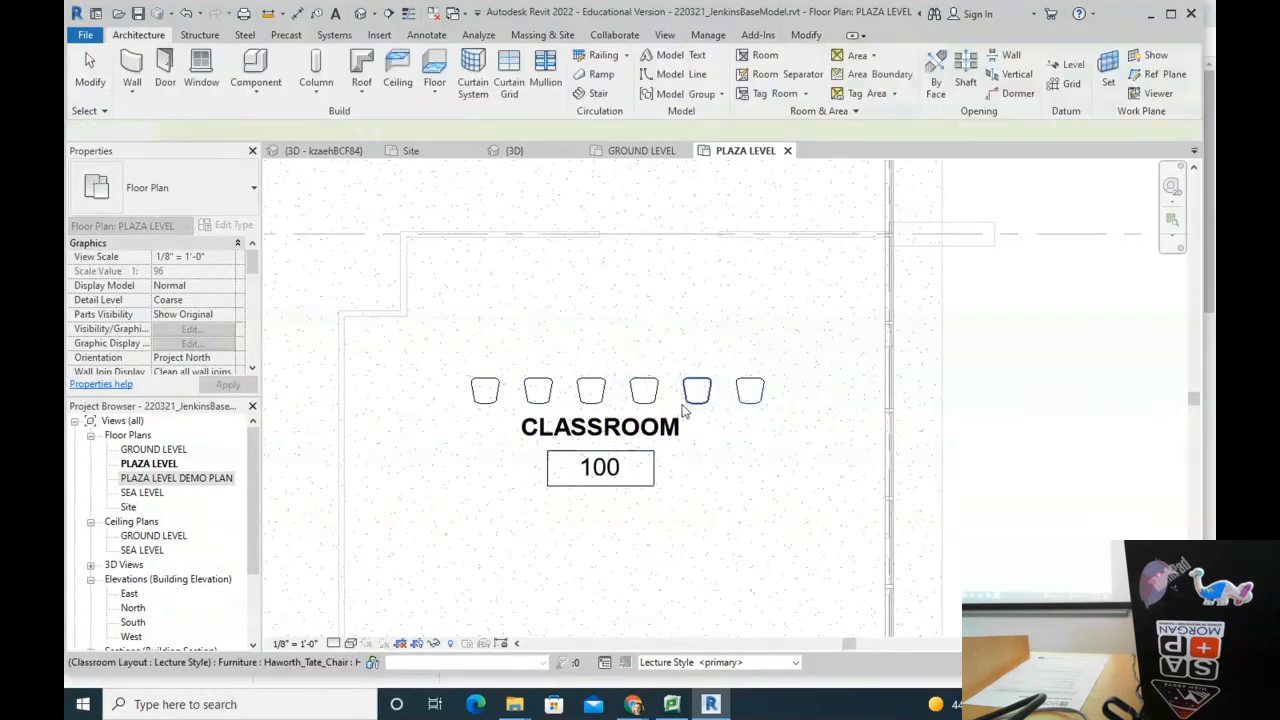
{"action": "scroll", "coordinate": [660, 390], "scroll_direction": "down", "scroll_amount": 3}
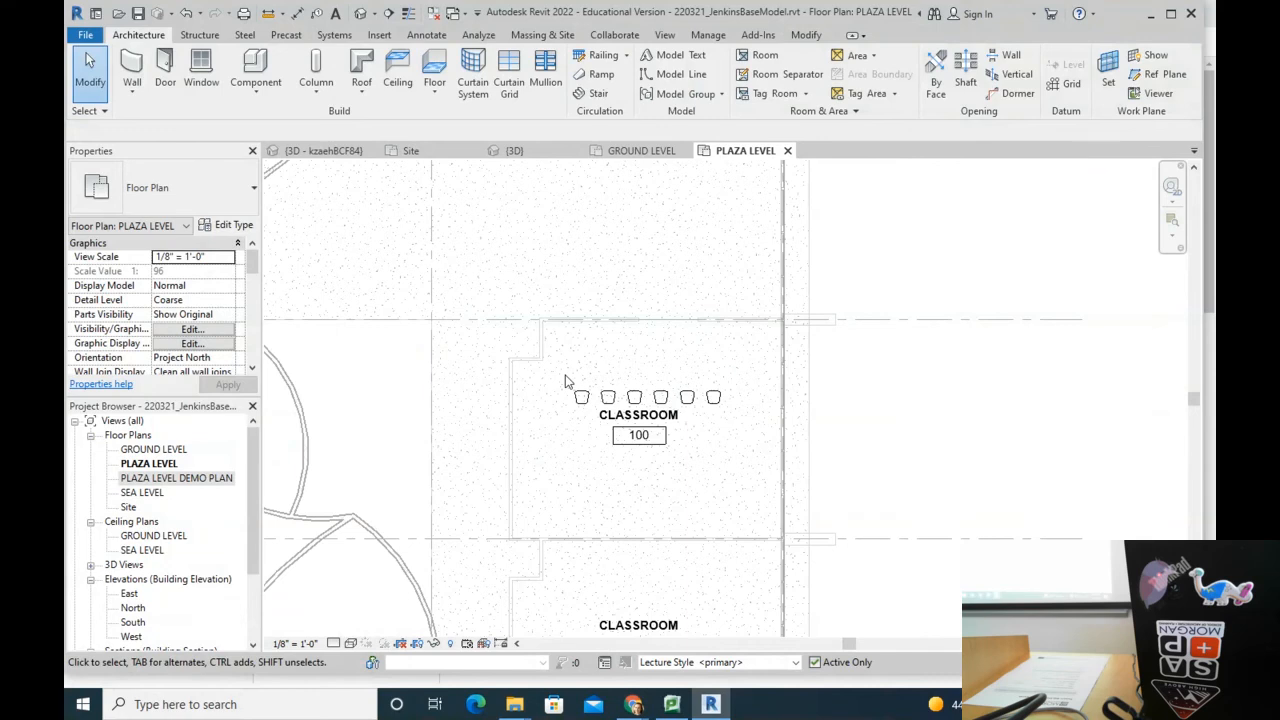
{"action": "scroll", "coordinate": [565, 382], "scroll_direction": "up", "scroll_amount": 3}
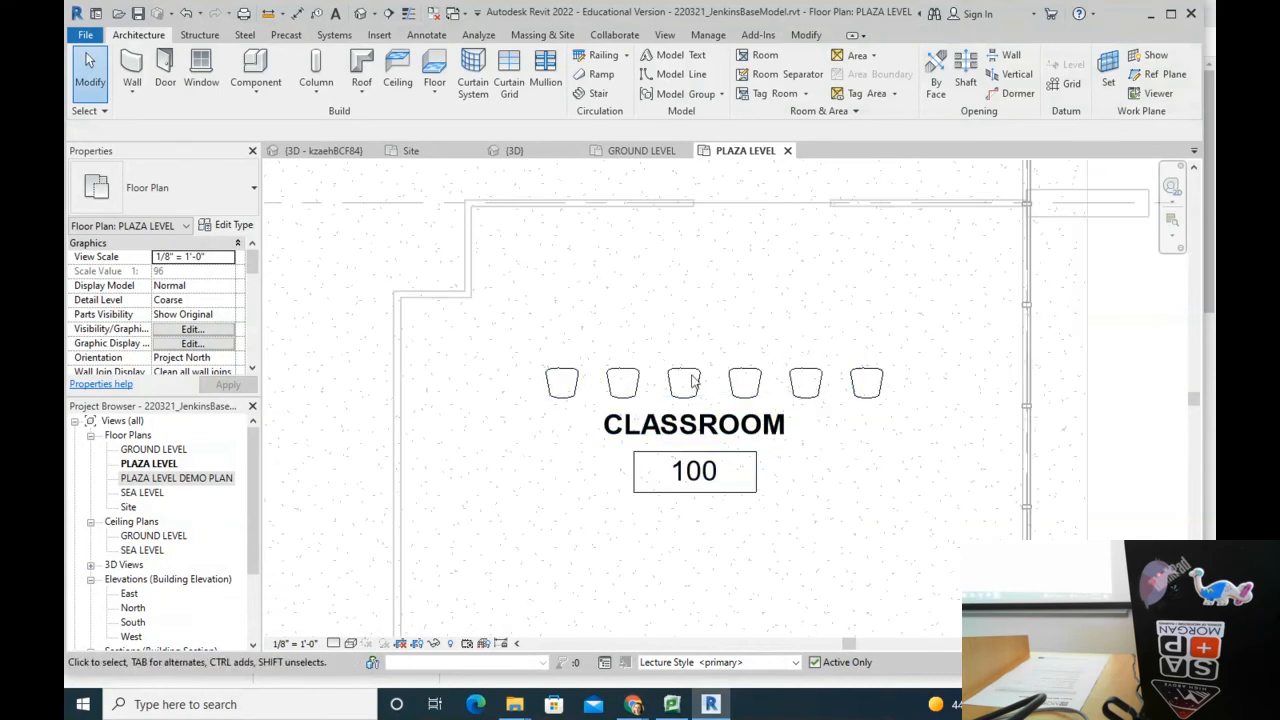
Step: Select all six chairs in the front row
{"action": "left_click", "coordinate": [563, 382]}
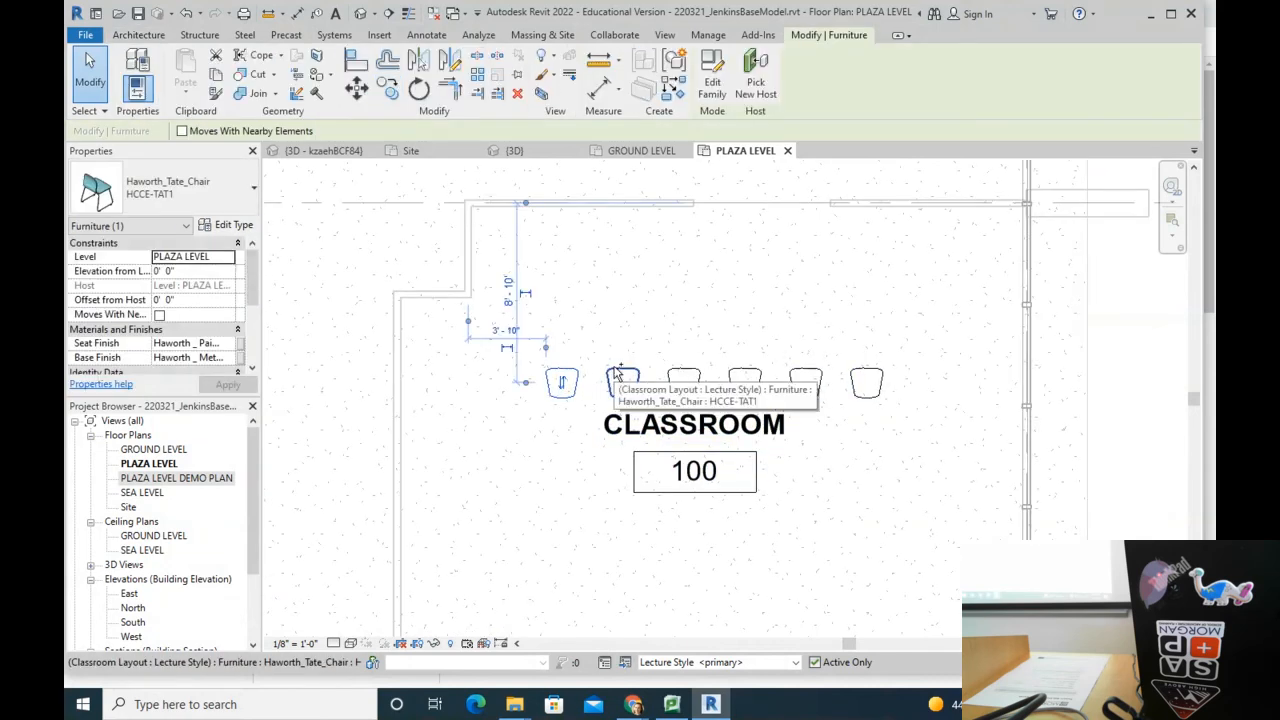
{"action": "left_click", "coordinate": [620, 378], "text": "ctrl"}
{"action": "left_click", "coordinate": [684, 380], "text": "ctrl"}
{"action": "left_click", "coordinate": [743, 380], "text": "ctrl"}
{"action": "left_click", "coordinate": [815, 378], "text": "ctrl"}
{"action": "left_click", "coordinate": [858, 379], "text": "ctrl"}
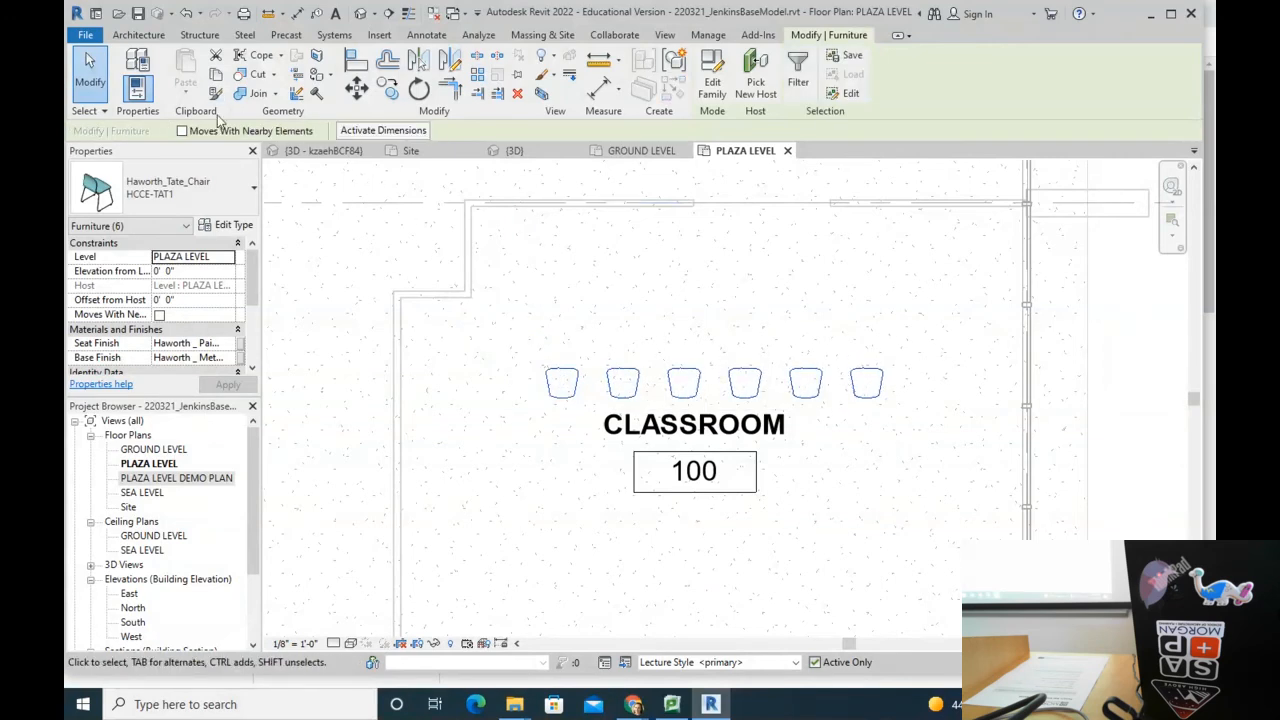
Step: Array the six-chair row into 4 rows spaced 3'6" apart
{"action": "left_click", "coordinate": [480, 78]}
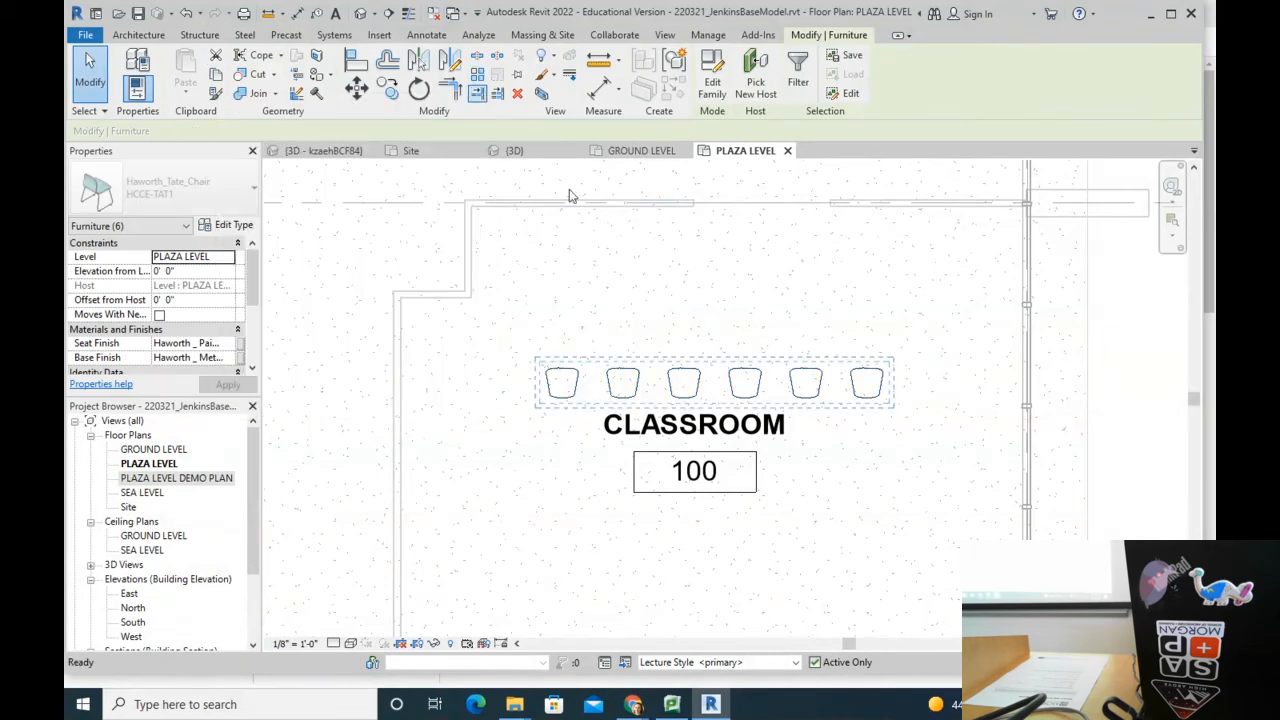
{"action": "left_click", "coordinate": [563, 375]}
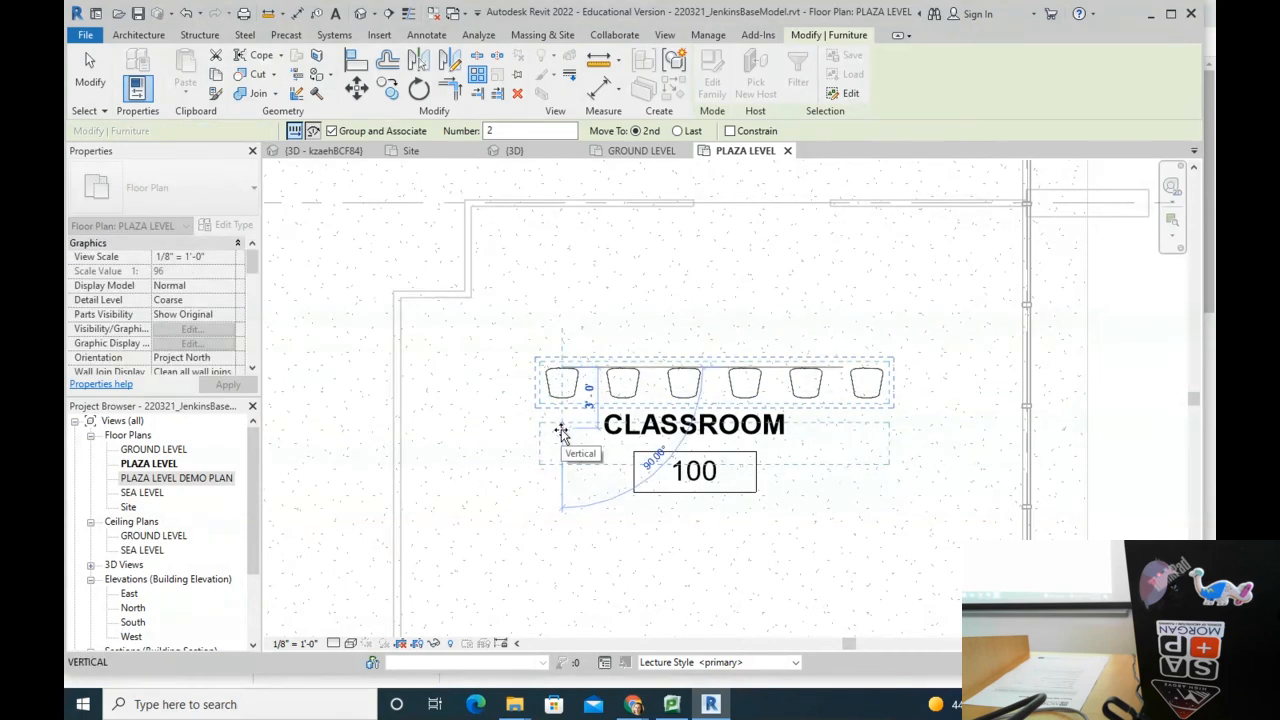
{"action": "type", "text": "3'6\""}
{"action": "key", "text": "Return"}
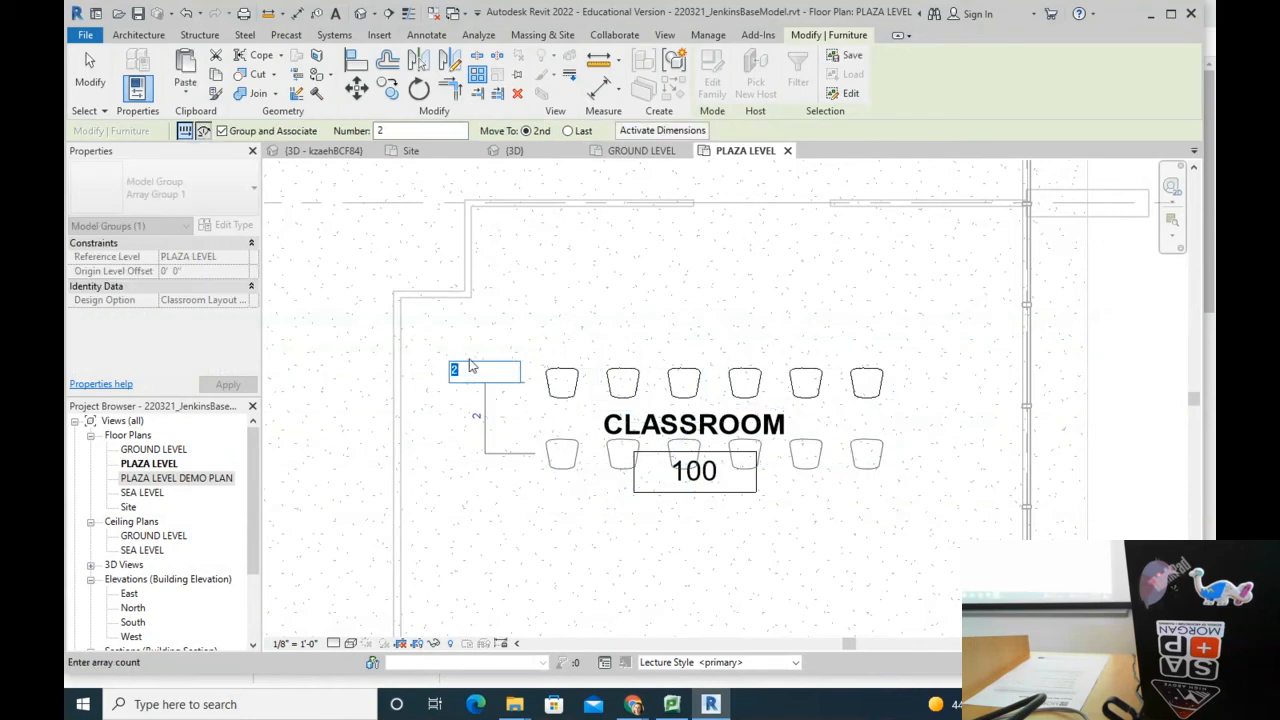
{"action": "type", "text": "4"}
{"action": "key", "text": "Return"}
{"action": "left_click", "coordinate": [897, 409]}
{"action": "scroll", "coordinate": [685, 390], "scroll_direction": "down", "scroll_amount": 4}
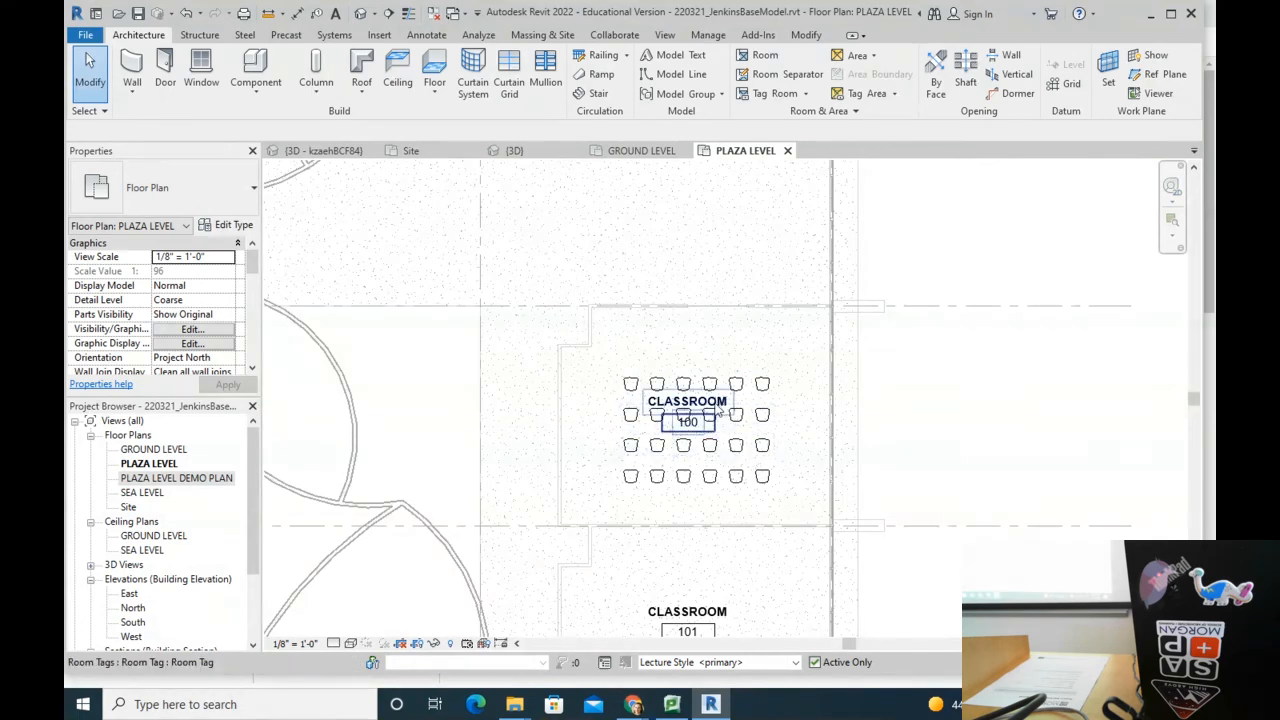
{"action": "scroll", "coordinate": [718, 410], "scroll_direction": "up", "scroll_amount": 3}
Step: Delete the extra chairs, leaving only the leftmost chair
{"action": "left_click", "coordinate": [623, 383]}
{"action": "key", "text": "Delete"}
{"action": "left_click_drag", "start_coordinate": [928, 345], "coordinate": [640, 386]}
{"action": "key", "text": "Delete"}
Step: Copy the left chair twice to the right at 2'6" spacing
{"action": "left_click", "coordinate": [562, 383]}
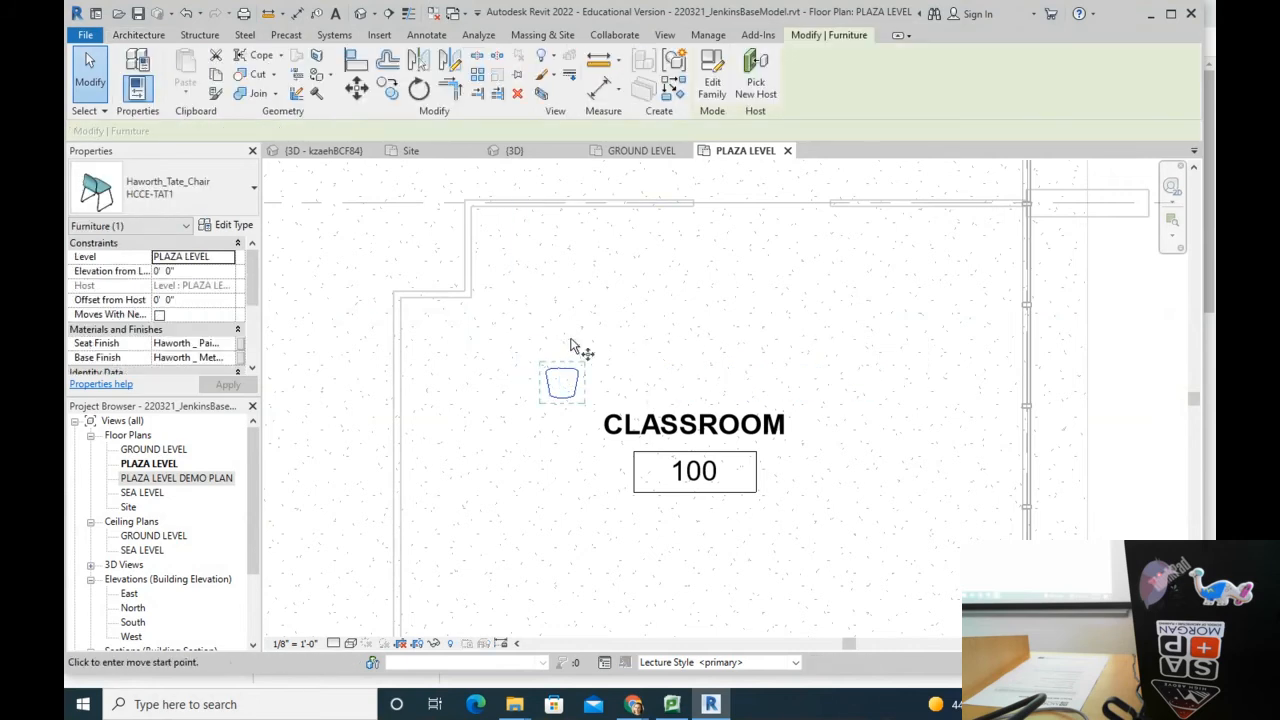
{"action": "key", "text": "c"}
{"action": "key", "text": "o"}
{"action": "left_click", "coordinate": [561, 335]}
{"action": "type", "text": "2 6"}
{"action": "key", "text": "Return"}
{"action": "type", "text": "2 6"}
{"action": "key", "text": "Return"}
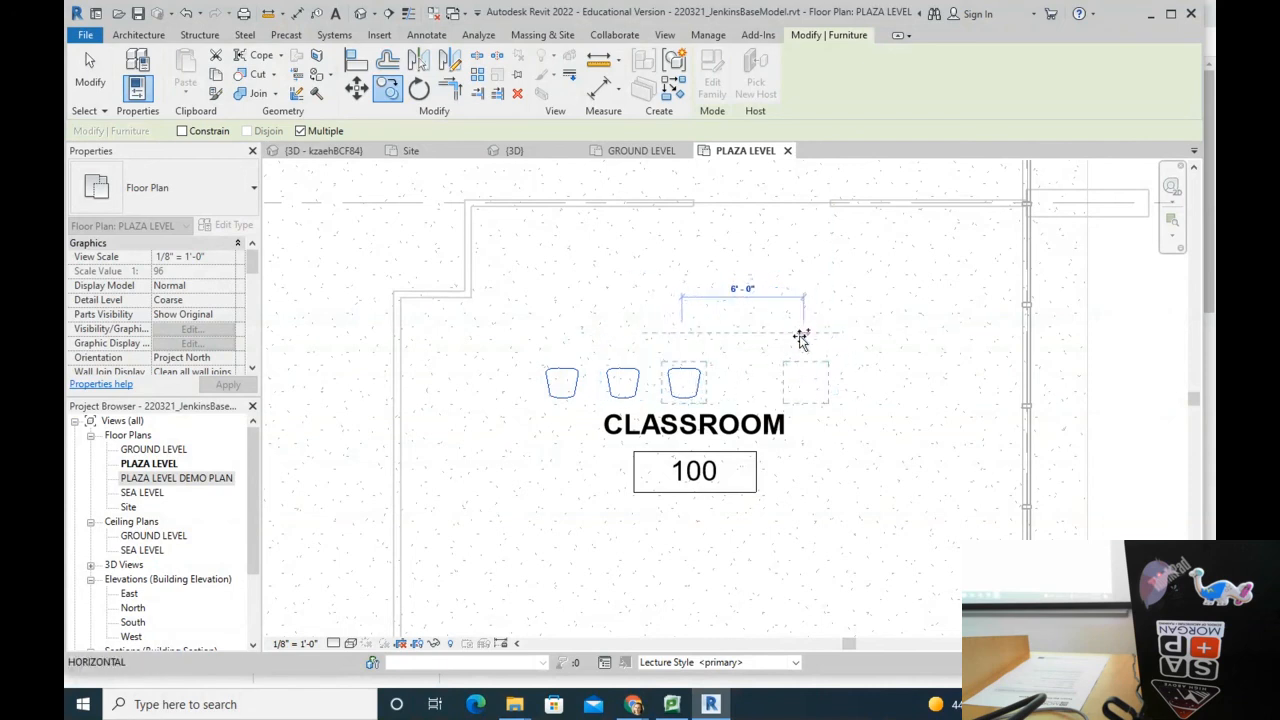
Step: Add three more copies at 2'6", 2'6" and 3' to complete six chairs
{"action": "type", "text": "2 6"}
{"action": "key", "text": "Return"}
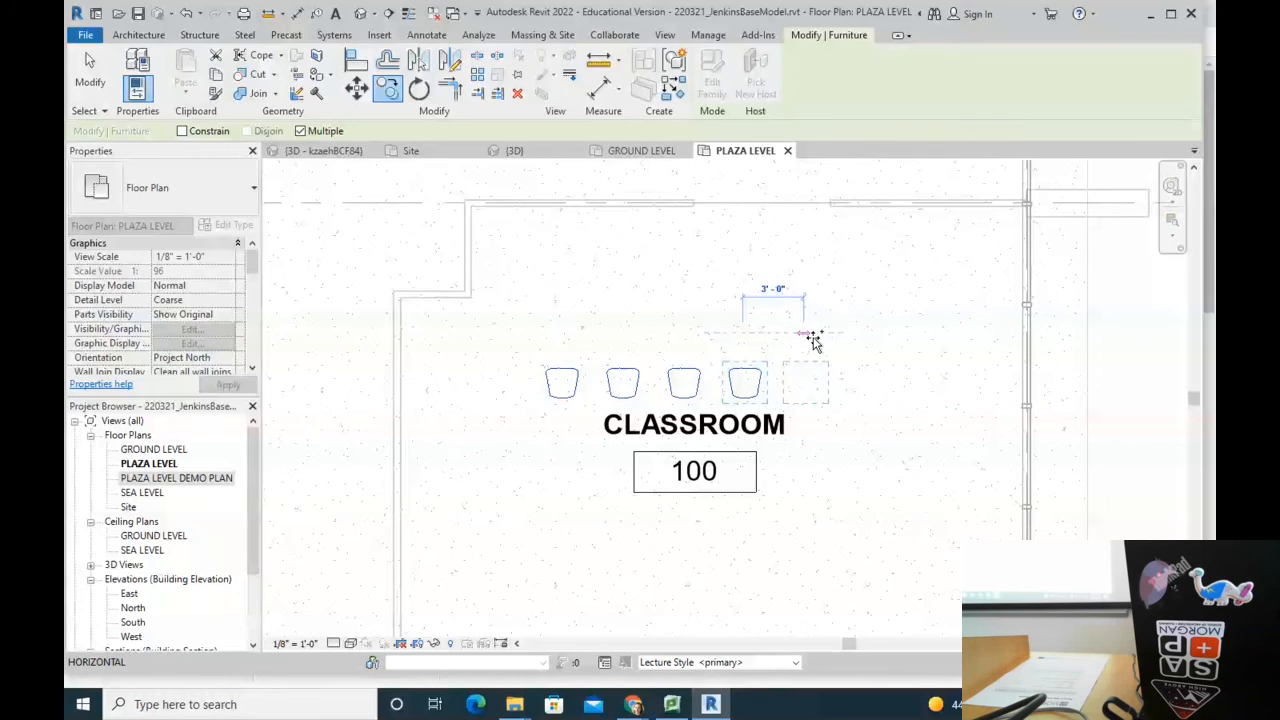
{"action": "type", "text": "2 6"}
{"action": "key", "text": "Return"}
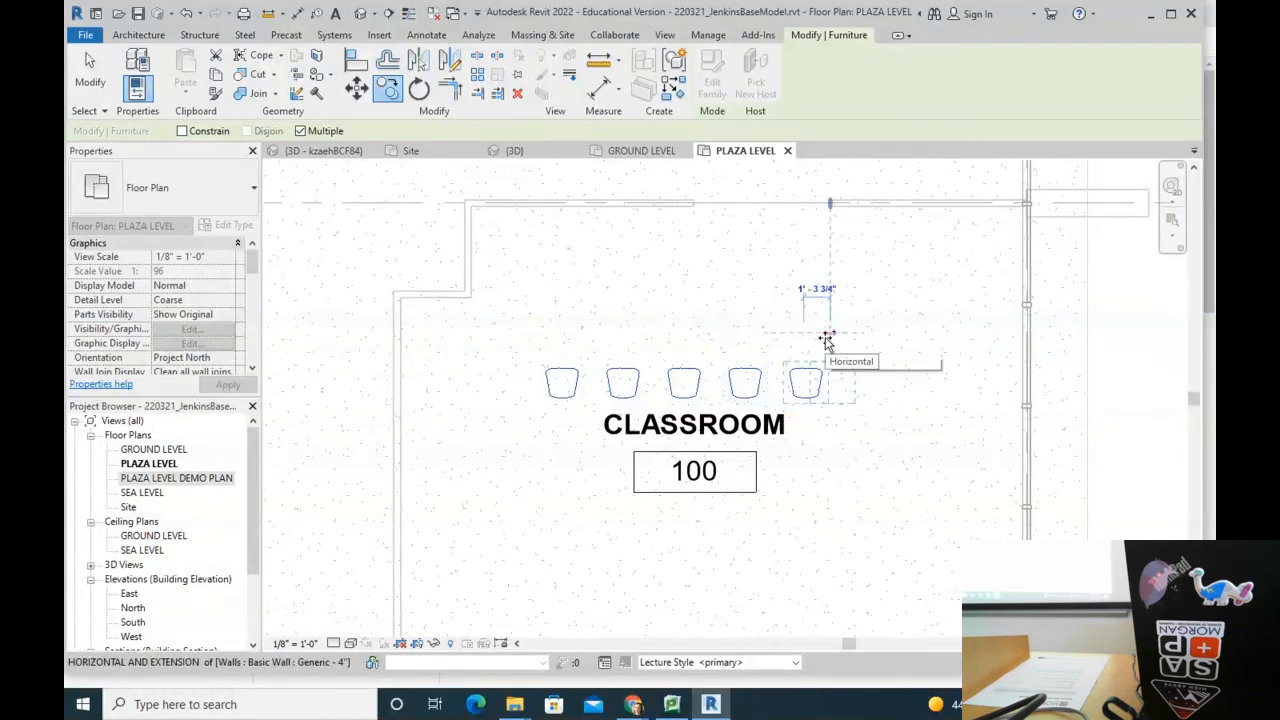
{"action": "type", "text": "3"}
{"action": "key", "text": "Return"}
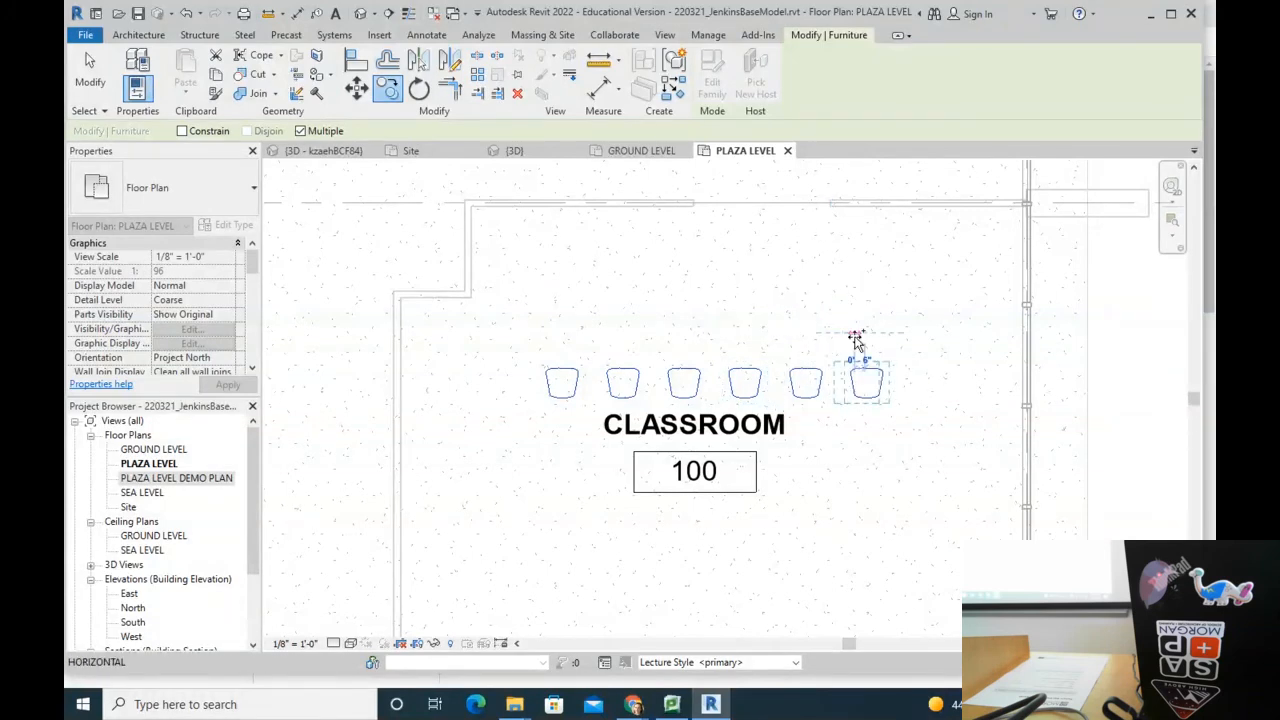
{"action": "key", "text": "Escape"}
{"action": "key", "text": "Escape"}
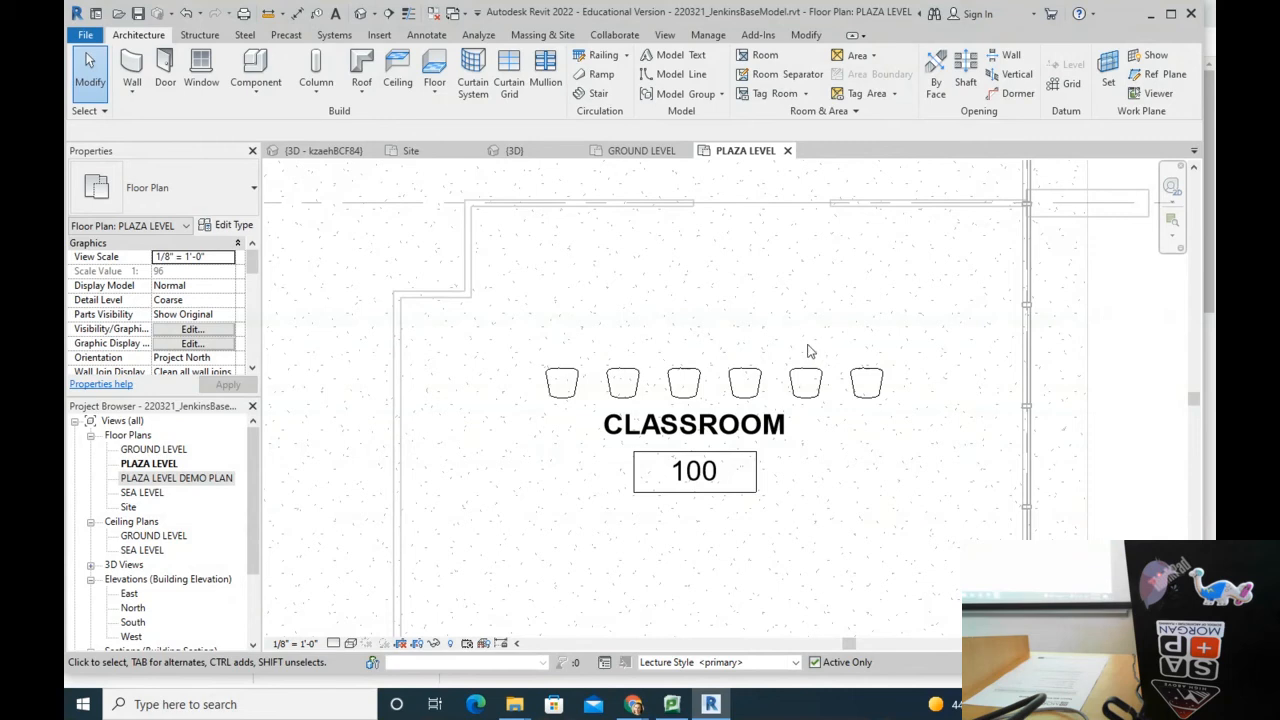
{"action": "left_click", "coordinate": [563, 378]}
Step: Window-select the six chairs and array them from the first chair's corner into 4 rows at 3'6"
{"action": "left_click", "coordinate": [490, 310]}
{"action": "left_click_drag", "start_coordinate": [500, 314], "coordinate": [965, 410]}
{"action": "left_click", "coordinate": [478, 78]}
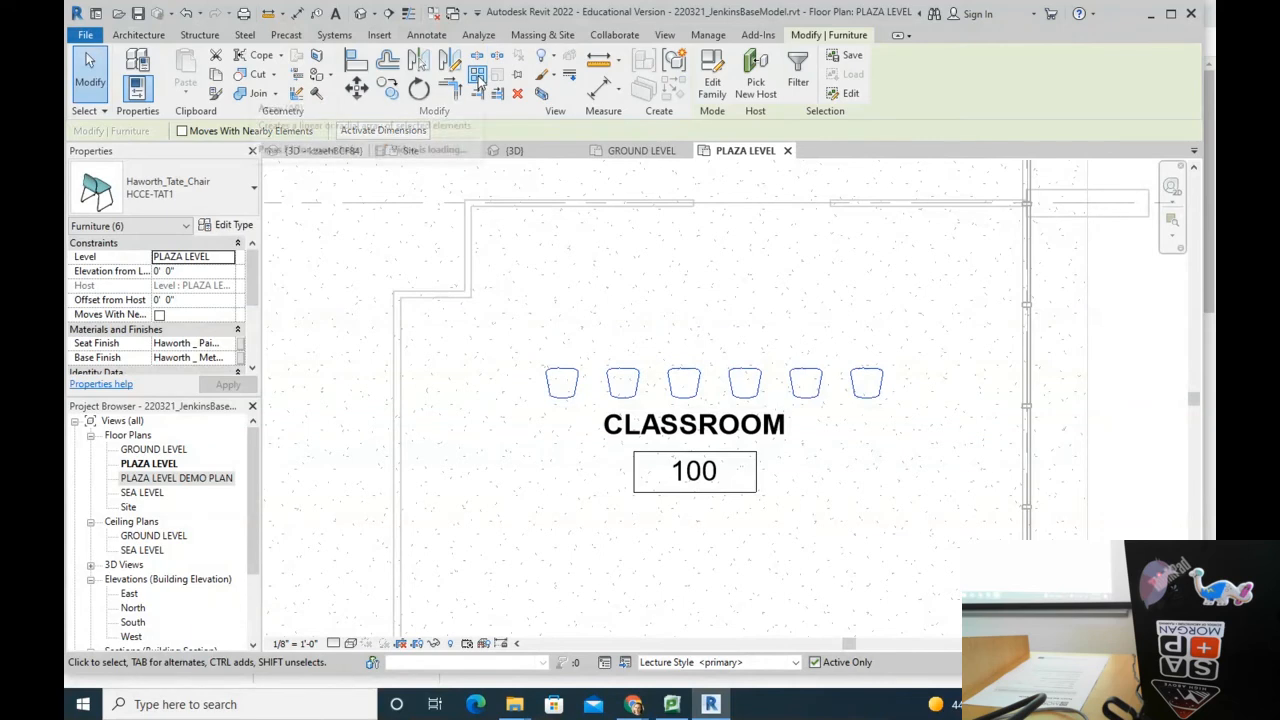
{"action": "left_click", "coordinate": [560, 370]}
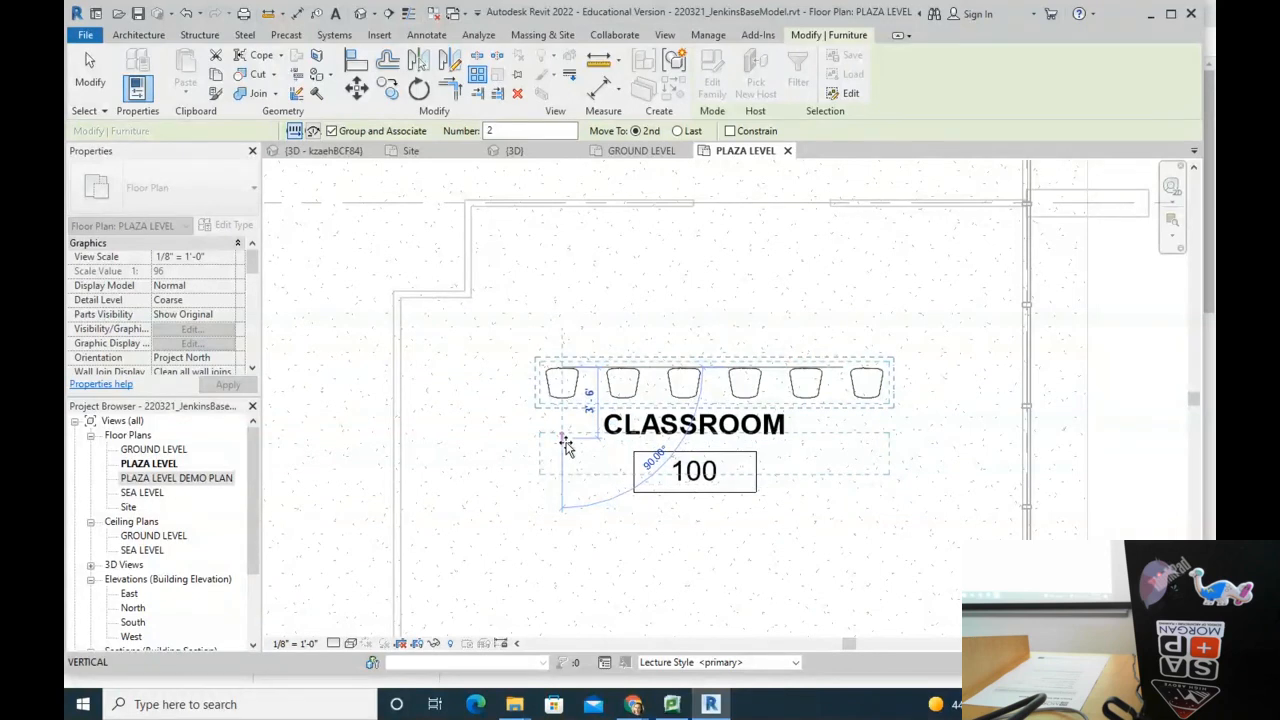
{"action": "type", "text": "3'6\""}
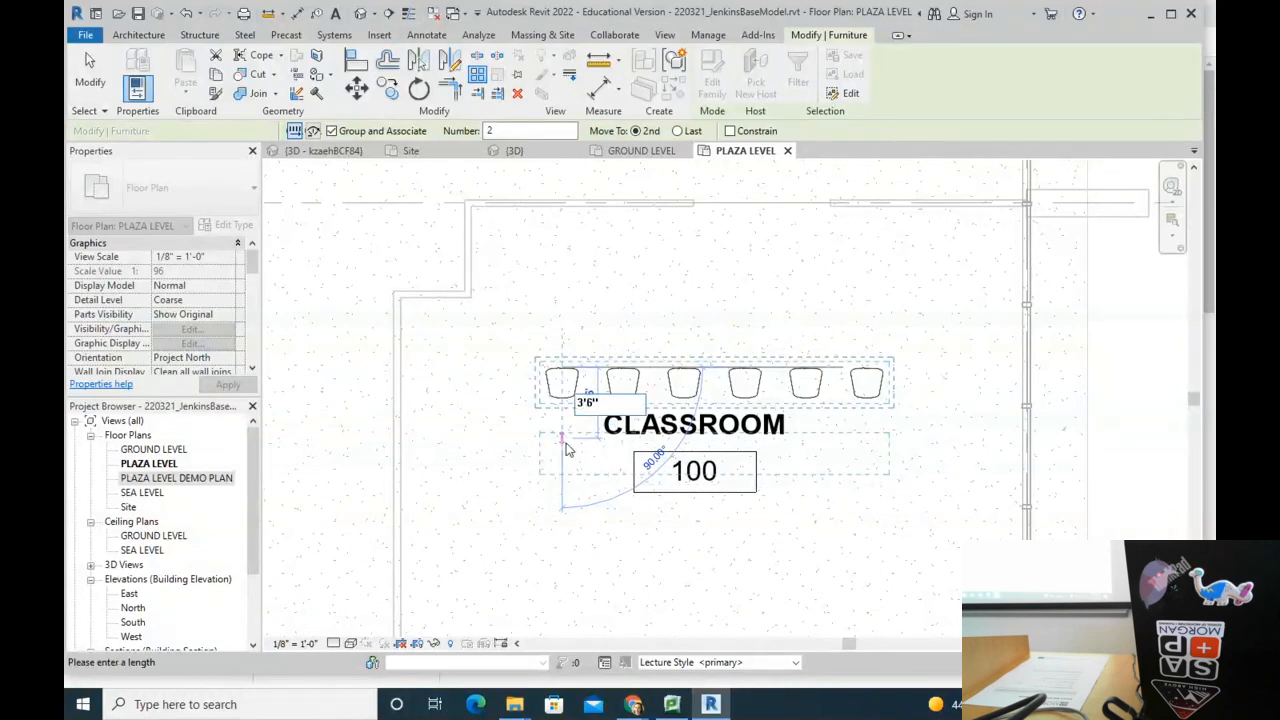
{"action": "key", "text": "Return"}
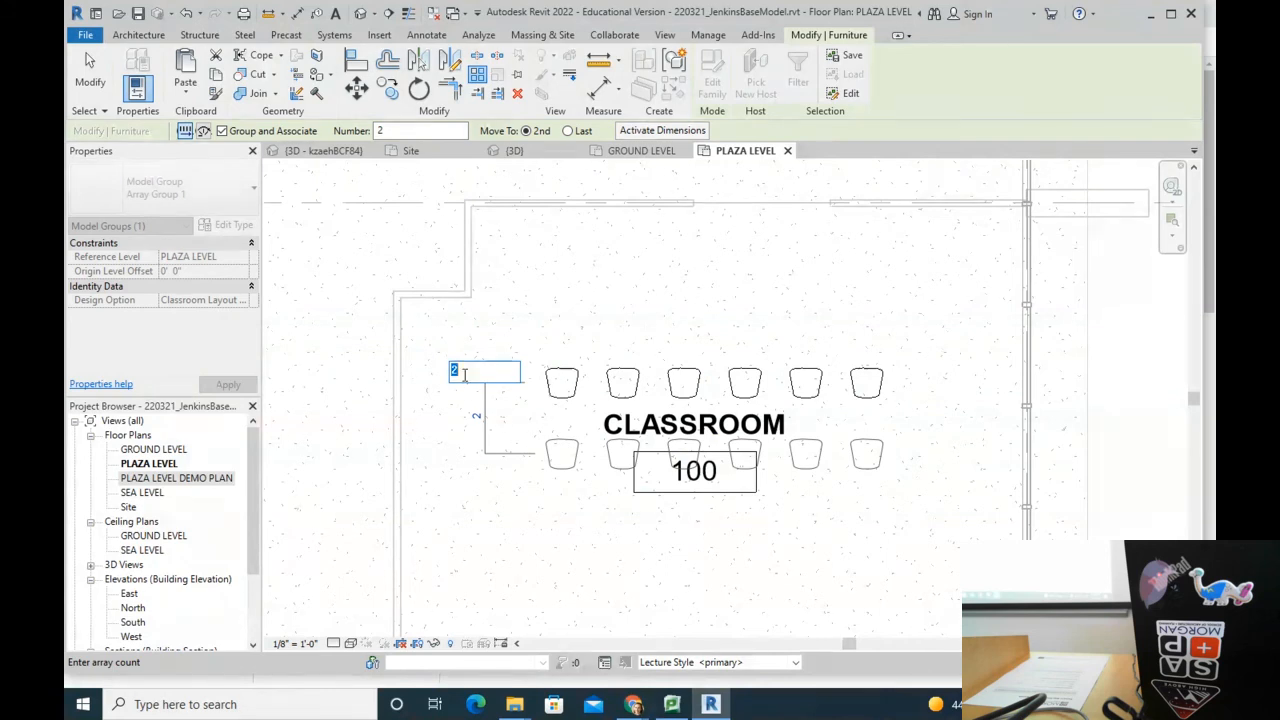
{"action": "type", "text": "4"}
{"action": "key", "text": "Return"}
{"action": "key", "text": "Escape"}
{"action": "scroll", "coordinate": [629, 286], "scroll_direction": "down", "scroll_amount": 4}
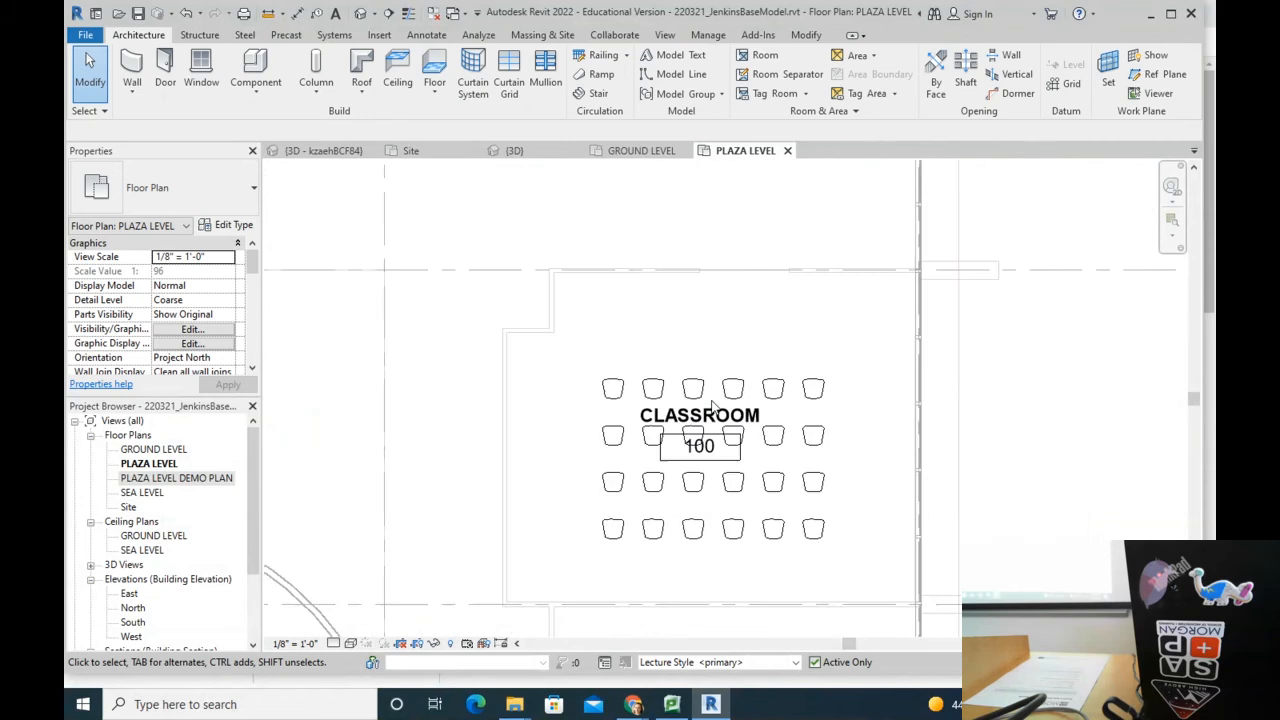
{"action": "scroll", "coordinate": [745, 448], "scroll_direction": "up", "scroll_amount": 2}
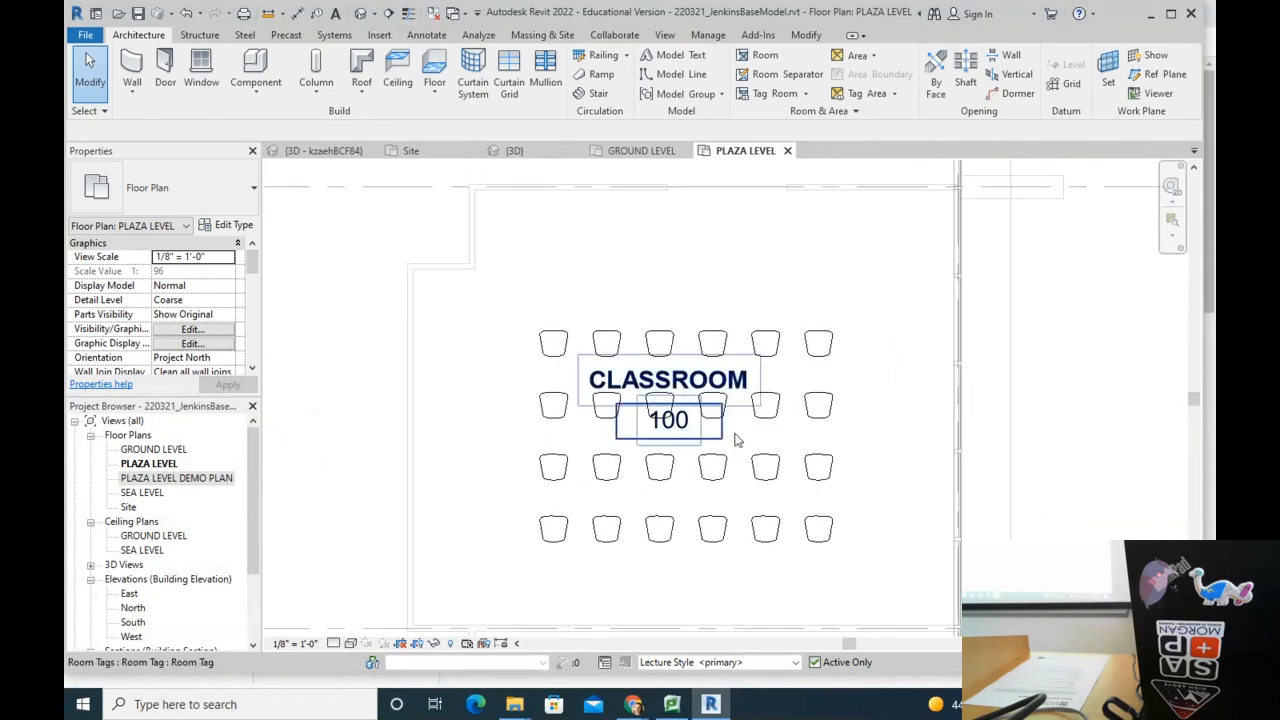
{"action": "scroll", "coordinate": [732, 442], "scroll_direction": "down", "scroll_amount": 3}
{"action": "scroll", "coordinate": [665, 365], "scroll_direction": "up", "scroll_amount": 3}
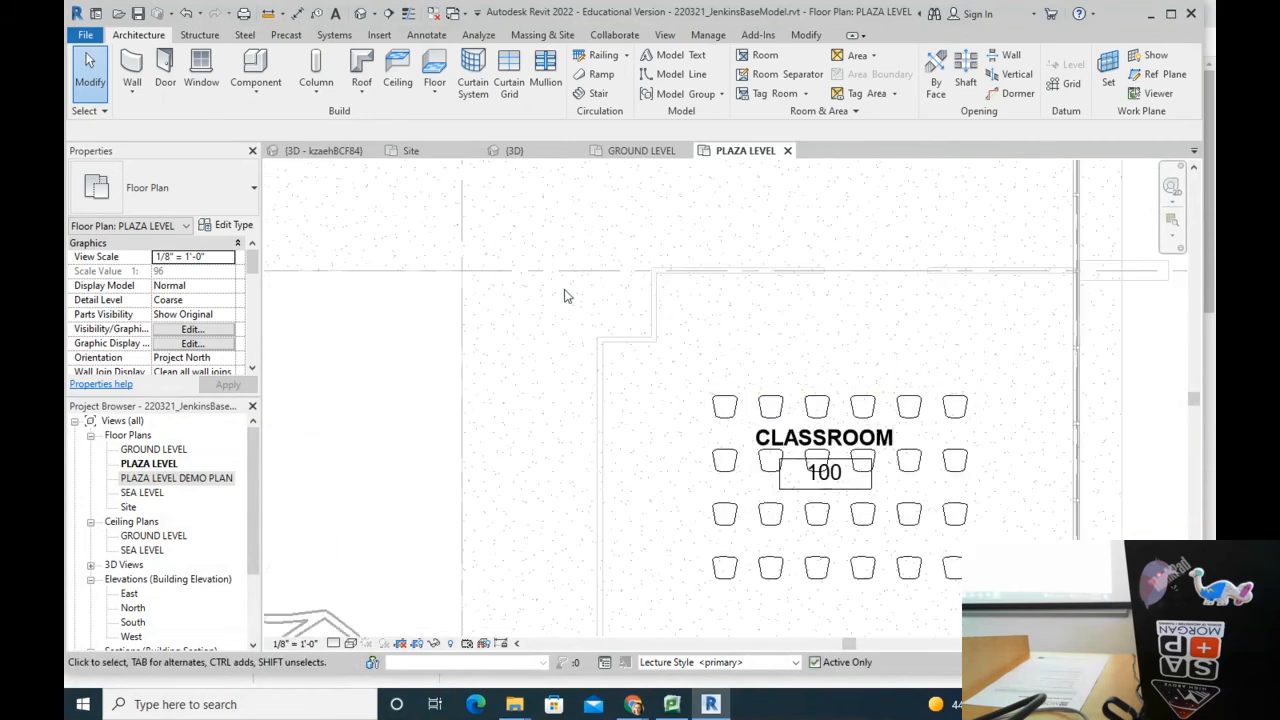
{"action": "scroll", "coordinate": [606, 320], "scroll_direction": "down", "scroll_amount": 4}
{"action": "scroll", "coordinate": [603, 320], "scroll_direction": "up", "scroll_amount": 1}
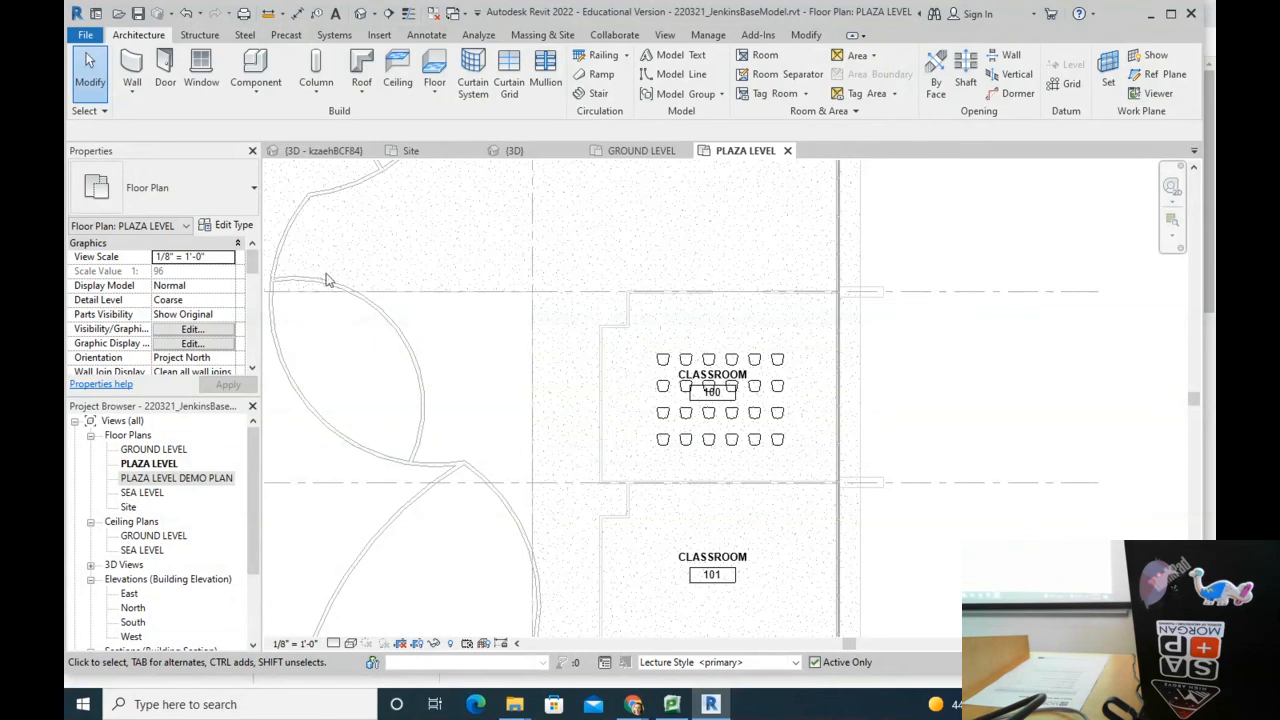
{"action": "scroll", "coordinate": [656, 340], "scroll_direction": "down", "scroll_amount": 3}
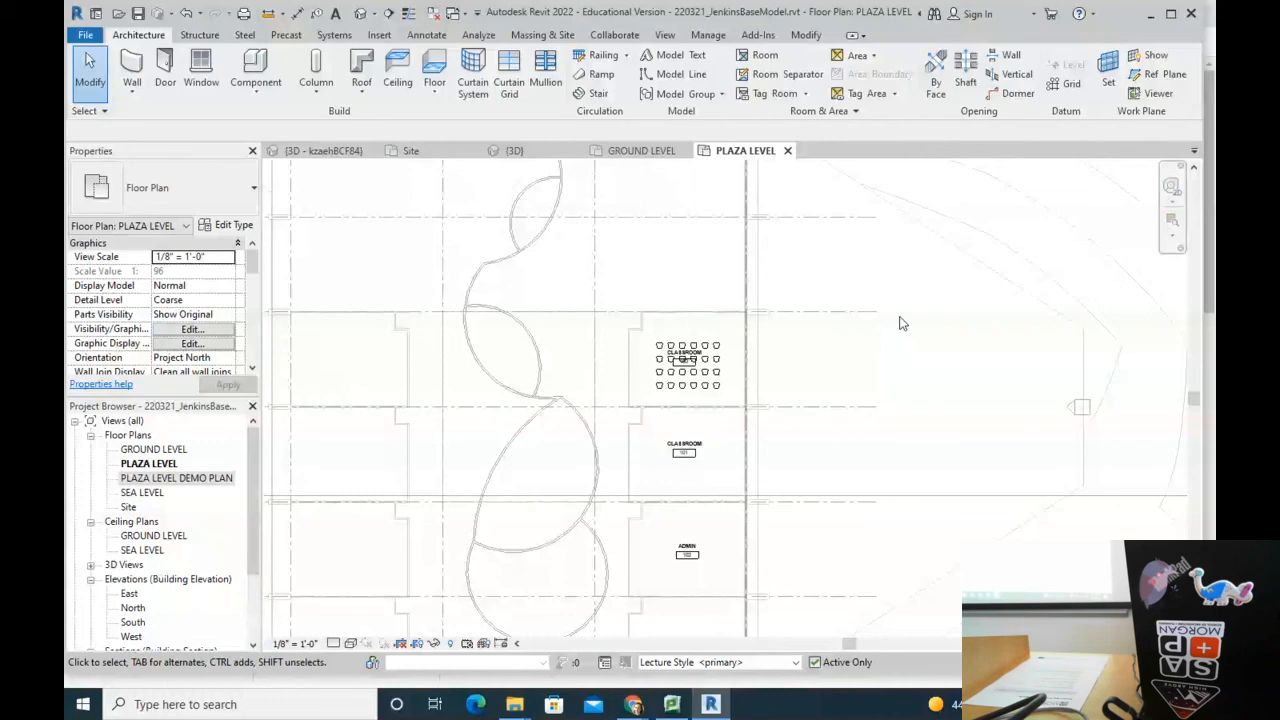
{"action": "scroll", "coordinate": [698, 338], "scroll_direction": "up", "scroll_amount": 3}
{"action": "scroll", "coordinate": [668, 415], "scroll_direction": "up", "scroll_amount": 1}
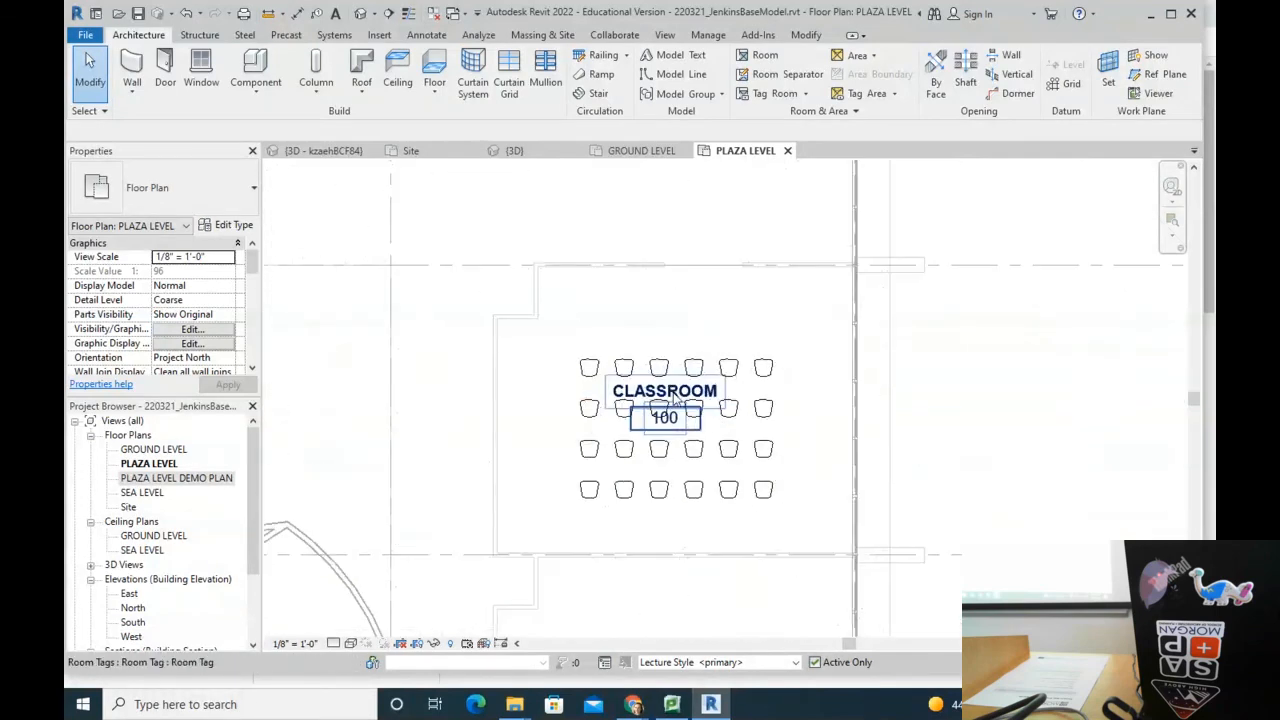
Step: Move the Classroom 100 room tag above the chairs
{"action": "left_click", "coordinate": [670, 425]}
{"action": "left_click_drag", "start_coordinate": [664, 350], "coordinate": [664, 309]}
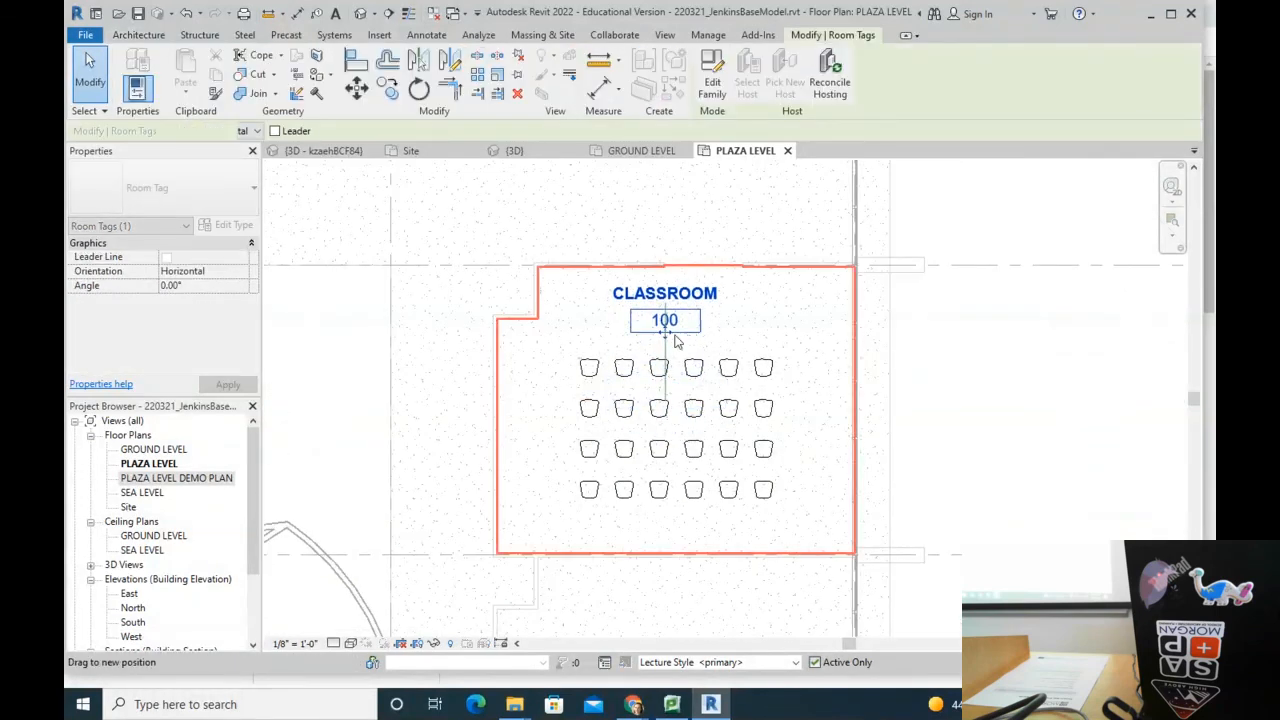
{"action": "key", "text": "Escape"}
Step: Make In The Round the active design option
{"action": "scroll", "coordinate": [700, 420], "scroll_direction": "down", "scroll_amount": 2}
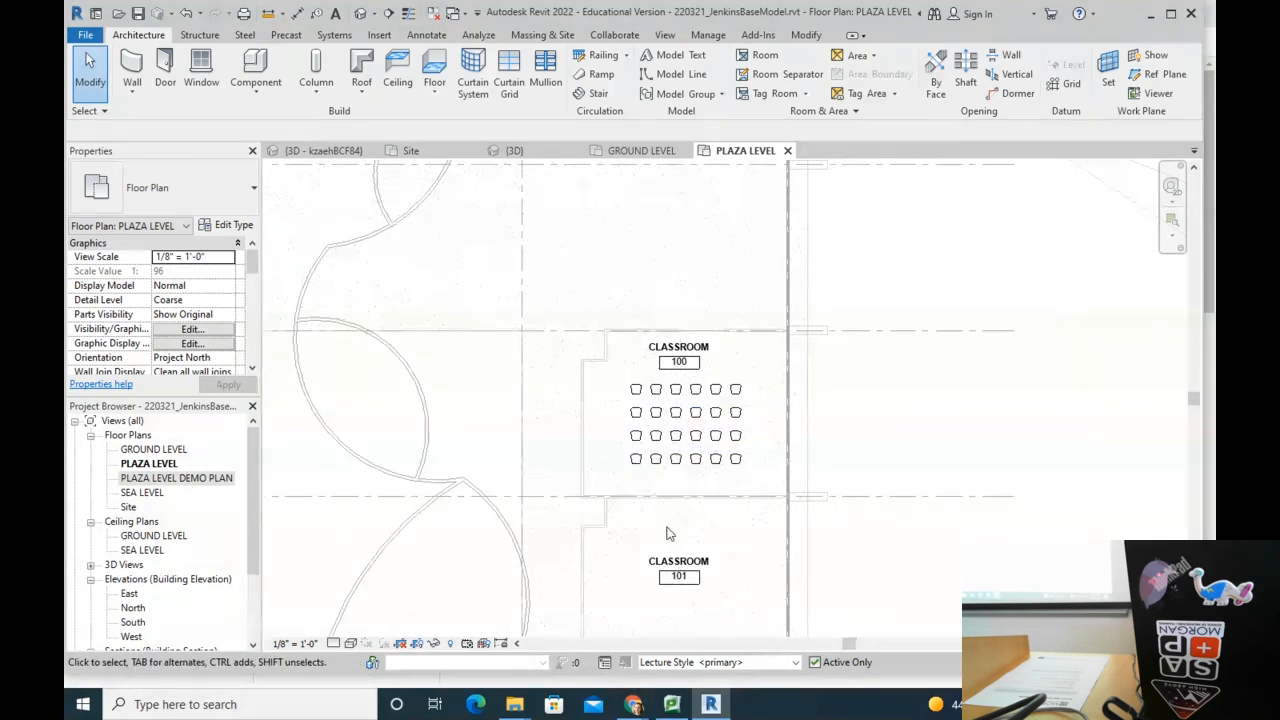
{"action": "left_click", "coordinate": [796, 662]}
{"action": "left_click", "coordinate": [683, 637]}
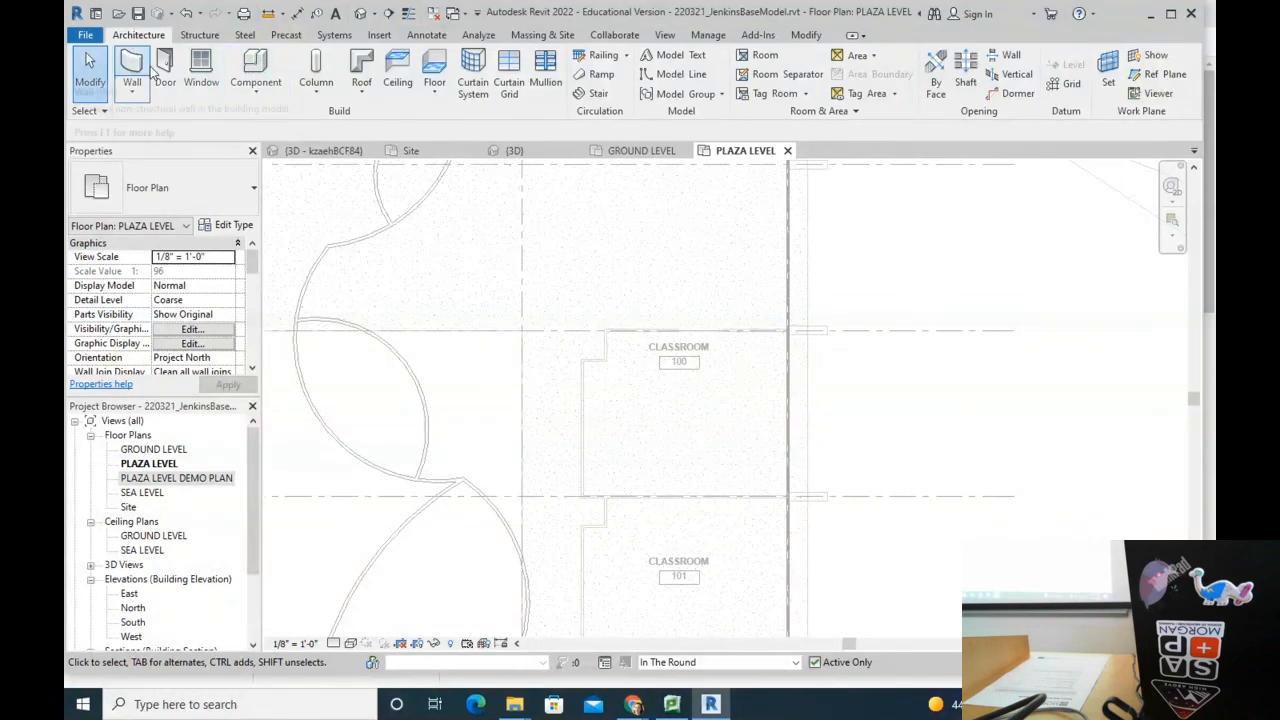
Step: Place a Haworth_Tate_Chair in Classroom 100 under In The Round
{"action": "left_click", "coordinate": [252, 66]}
{"action": "scroll", "coordinate": [645, 415], "scroll_direction": "up", "scroll_amount": 2}
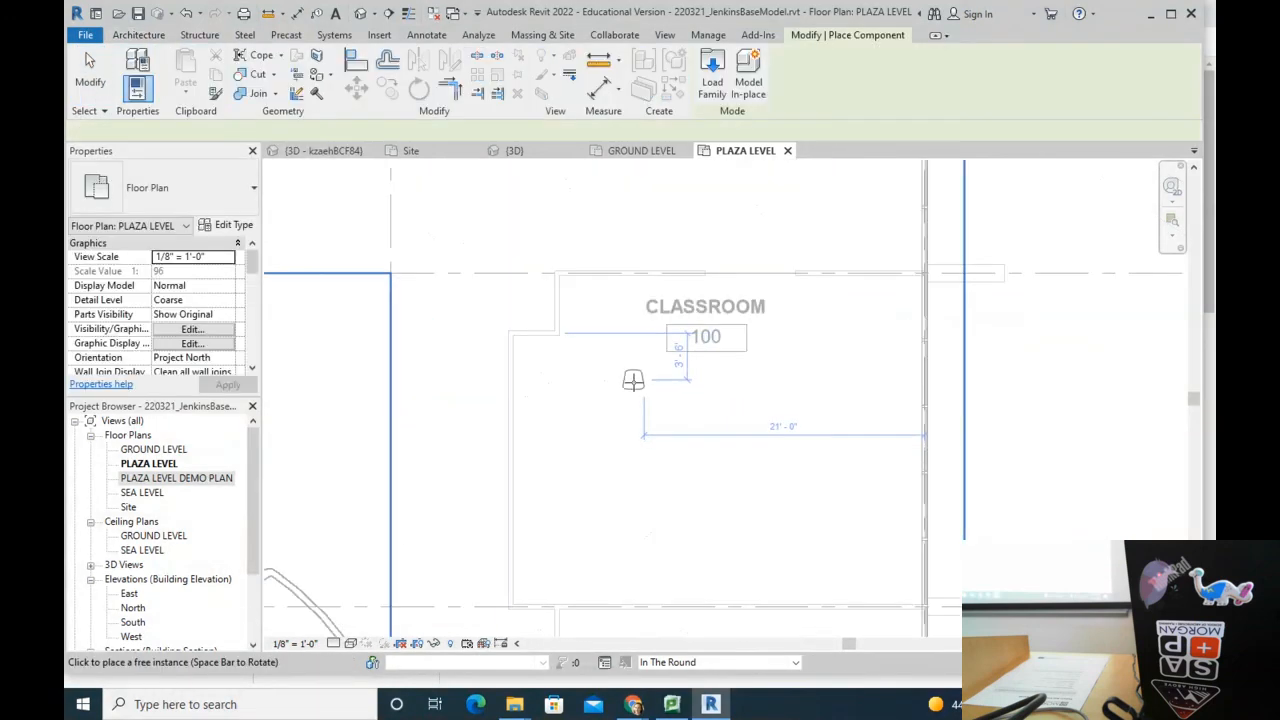
{"action": "key", "text": "Escape"}
{"action": "key", "text": "Escape"}
Step: Rotate the chair to a diagonal angle with RO and deselect it
{"action": "left_click", "coordinate": [641, 386]}
{"action": "key", "text": "r"}
{"action": "key", "text": "o"}
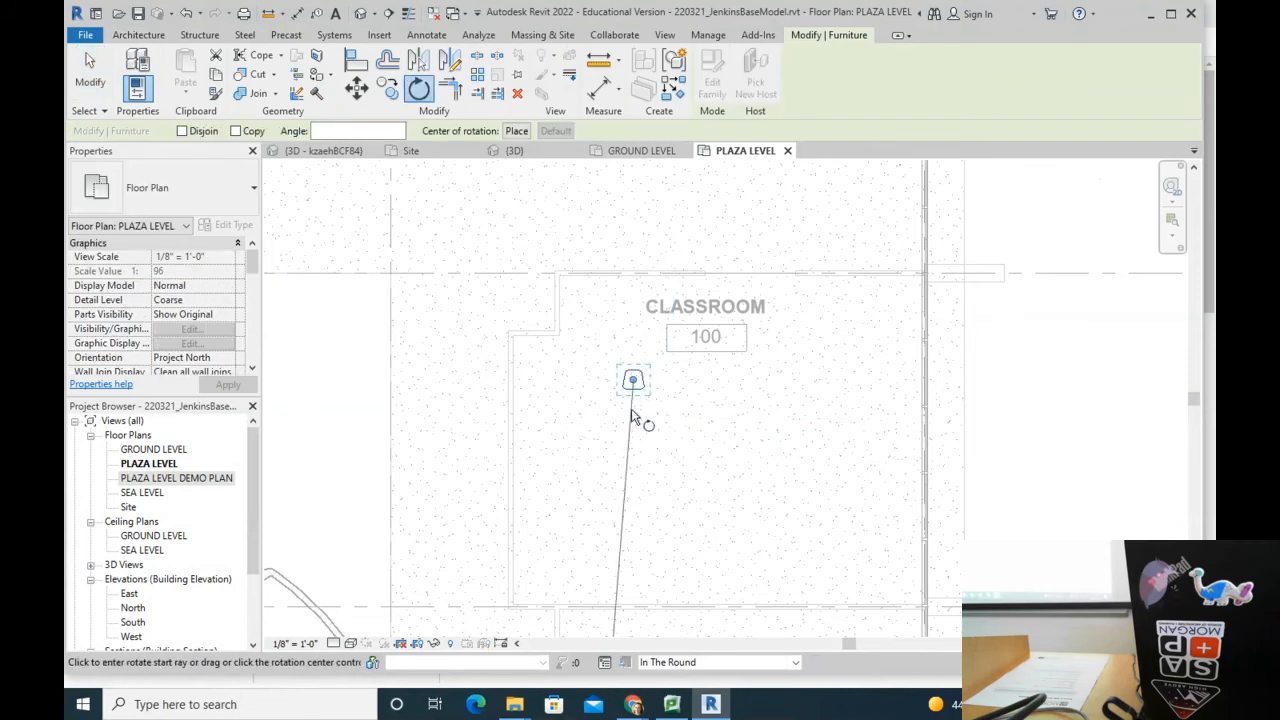
{"action": "left_click", "coordinate": [636, 425]}
{"action": "left_click", "coordinate": [668, 414]}
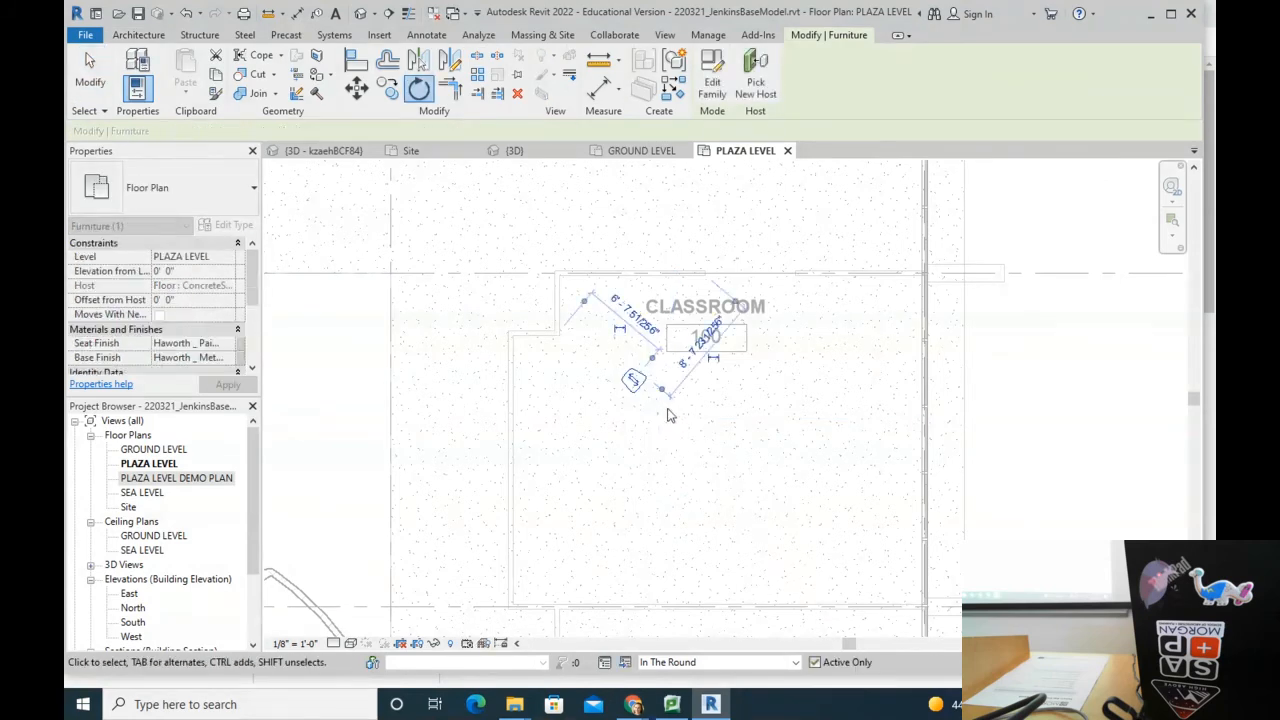
{"action": "scroll", "coordinate": [638, 395], "scroll_direction": "up", "scroll_amount": 3}
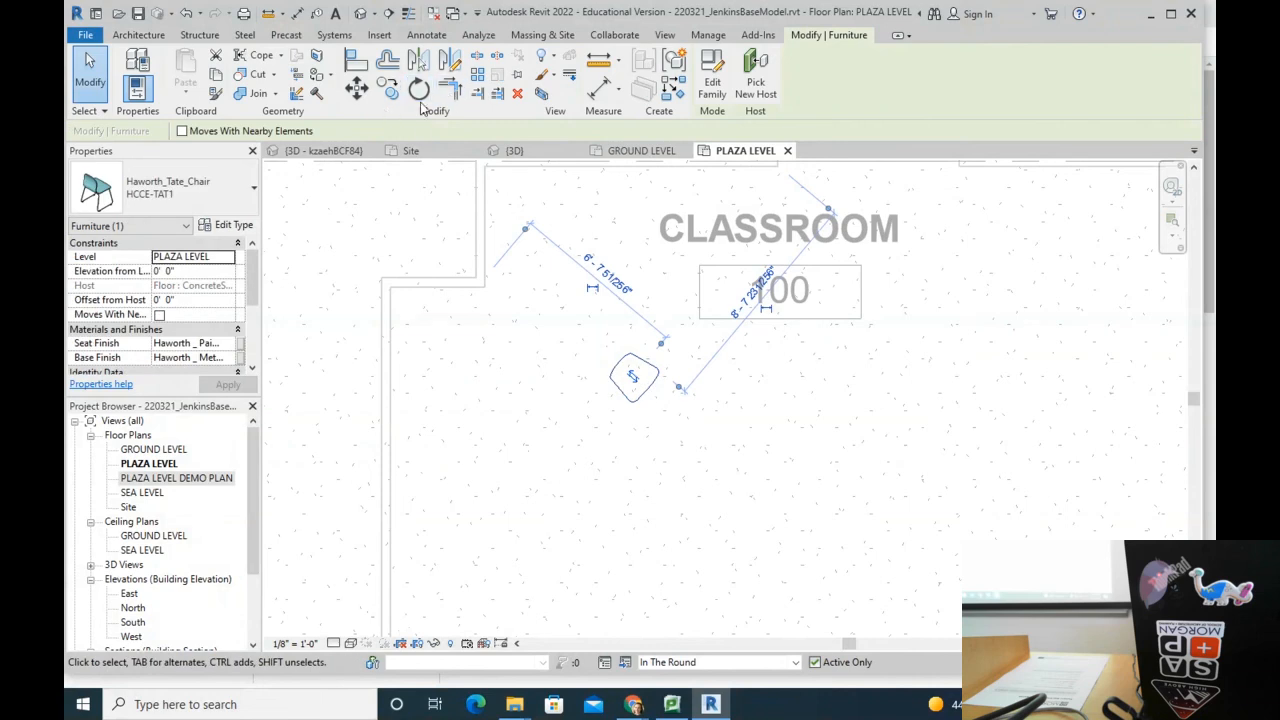
{"action": "middle_click_drag", "start_coordinate": [770, 400], "coordinate": [588, 397]}
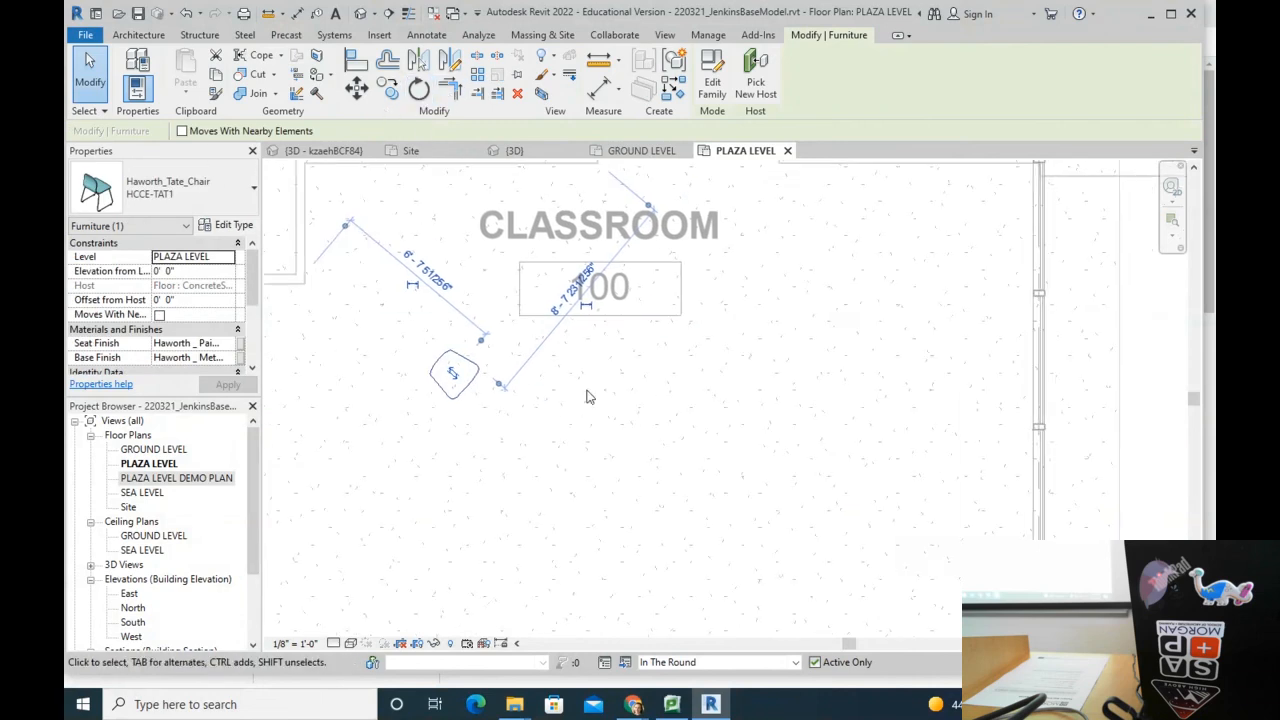
{"action": "left_click", "coordinate": [599, 449]}
{"action": "scroll", "coordinate": [590, 415], "scroll_direction": "down", "scroll_amount": 3}
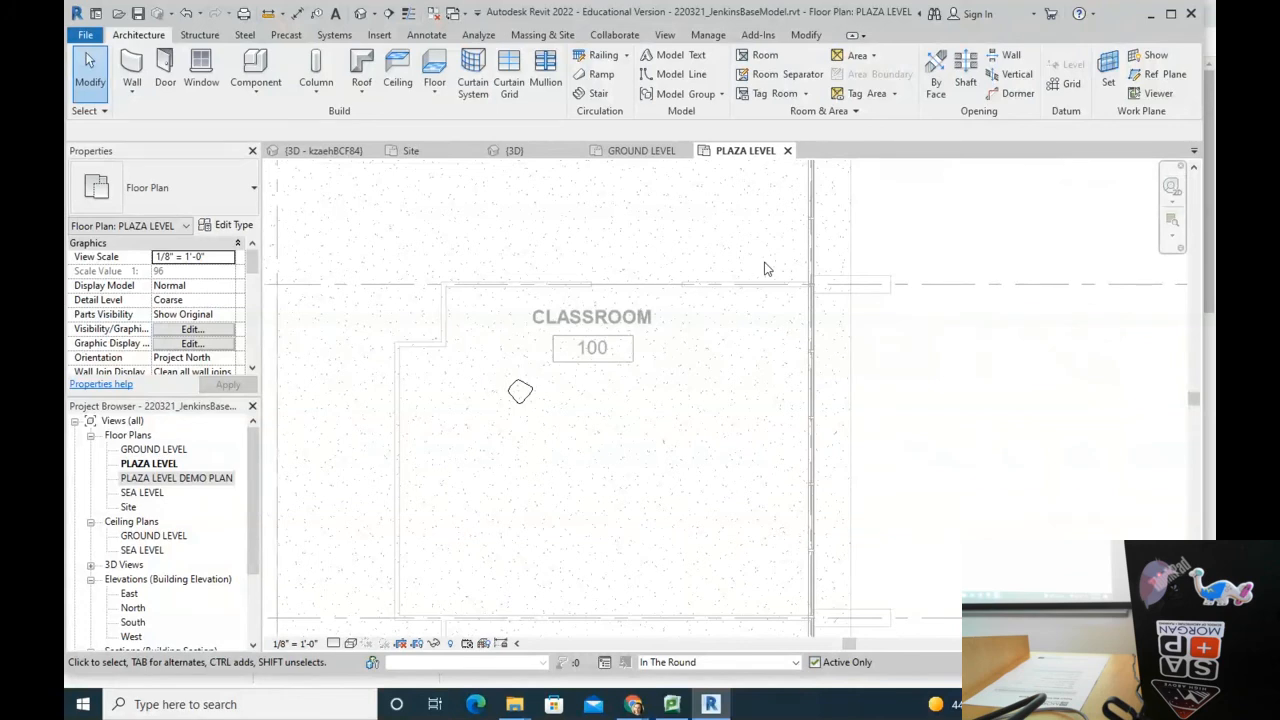
{"action": "left_click", "coordinate": [806, 34]}
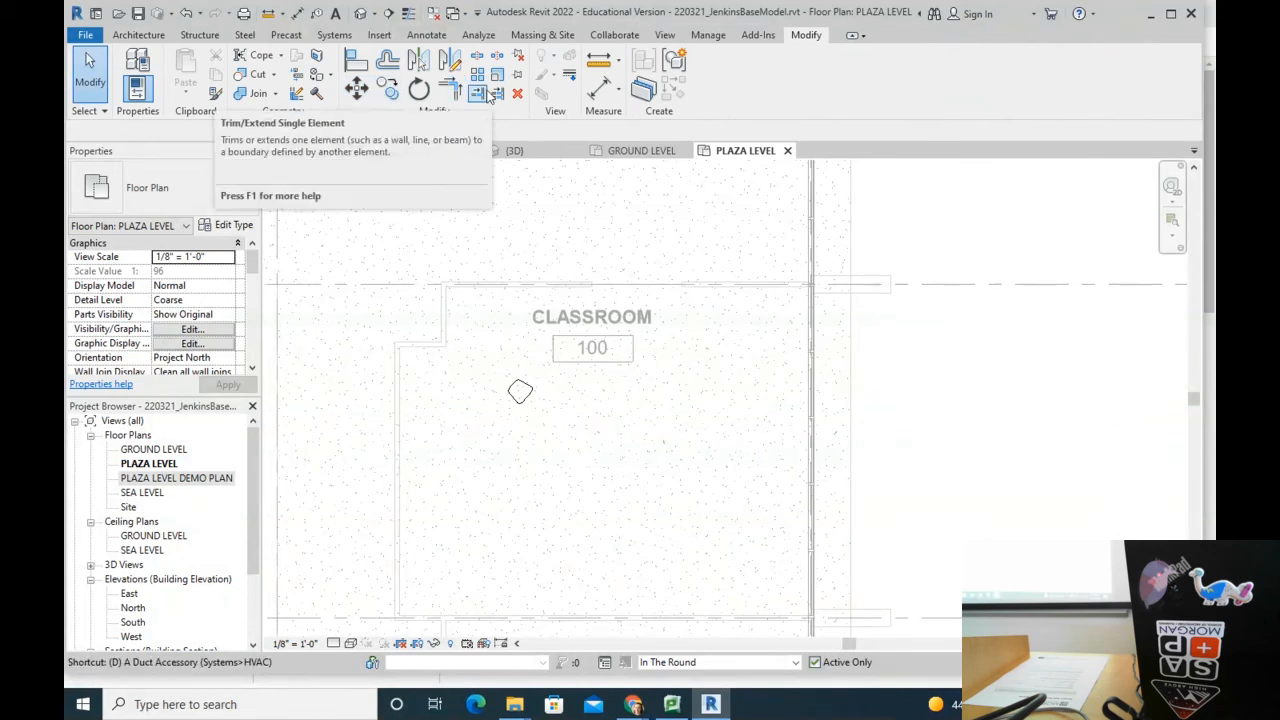
{"action": "key", "text": "d"}
{"action": "key", "text": "l"}
{"action": "left_click", "coordinate": [776, 57]}
{"action": "left_click", "coordinate": [601, 453]}
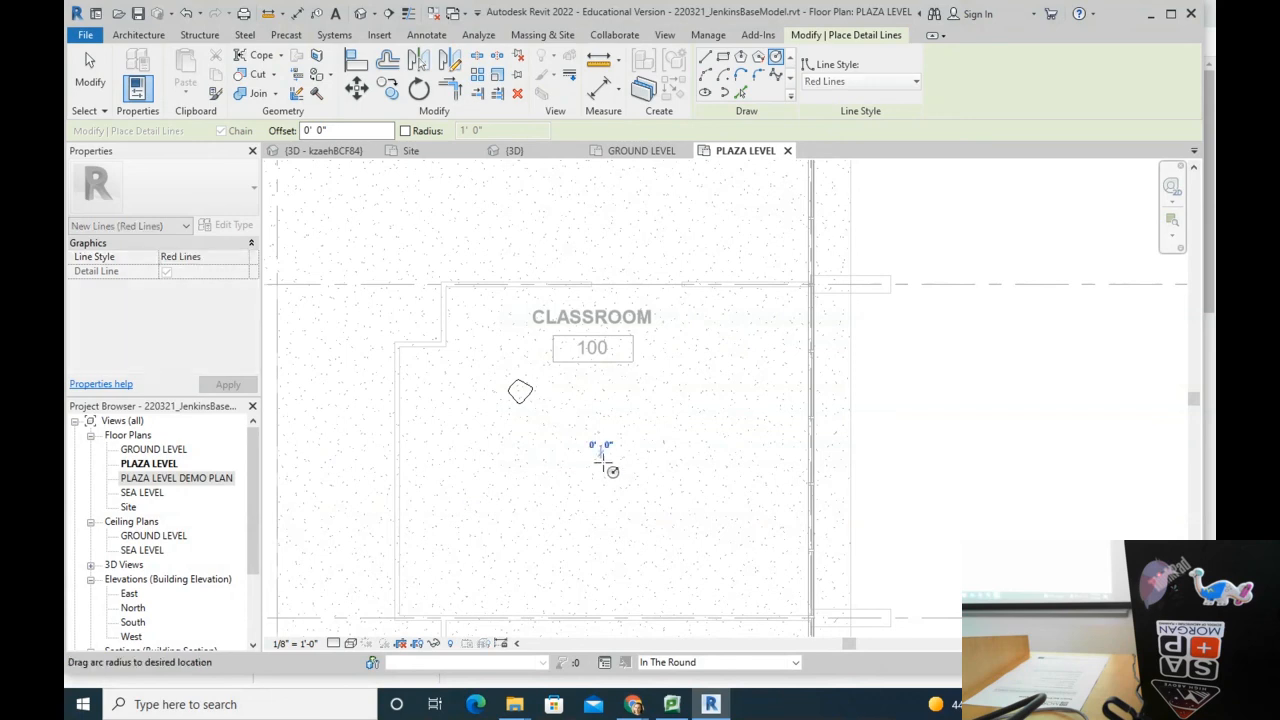
{"action": "left_click", "coordinate": [682, 567]}
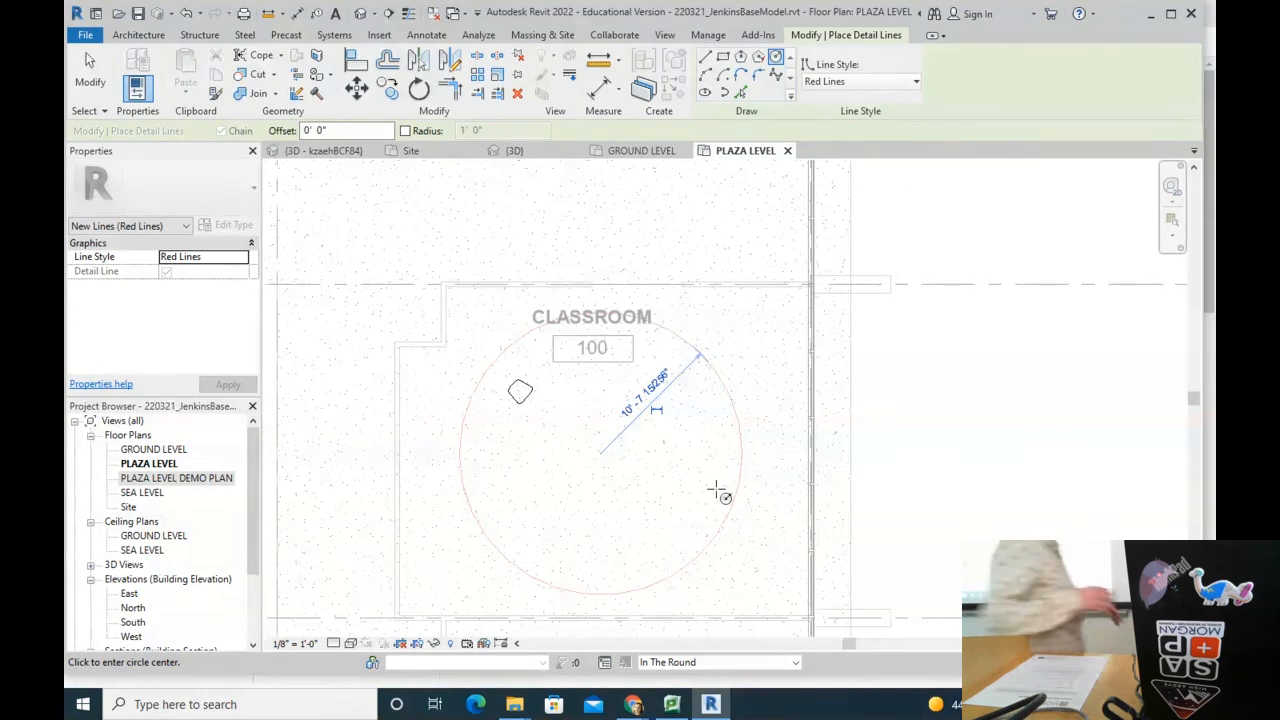
{"action": "left_click", "coordinate": [723, 394]}
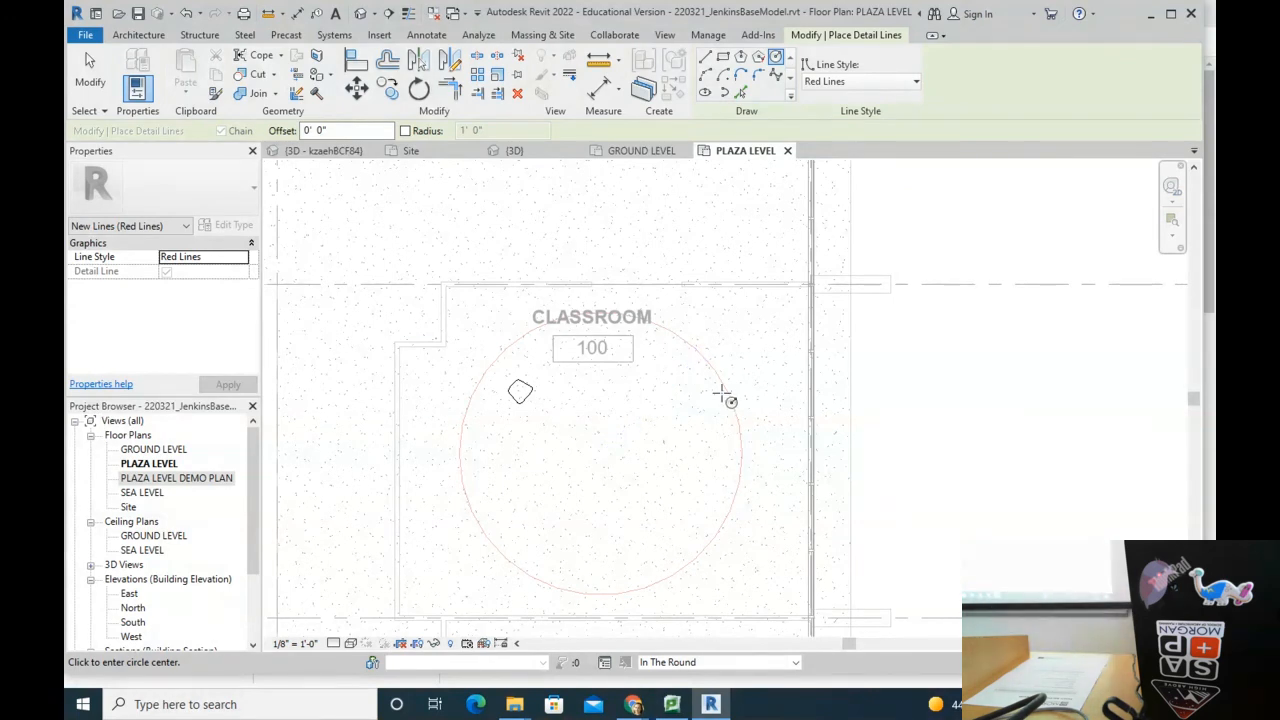
{"action": "key", "text": "Escape"}
{"action": "key", "text": "Escape"}
{"action": "left_click", "coordinate": [617, 600]}
{"action": "key", "text": "Delete"}
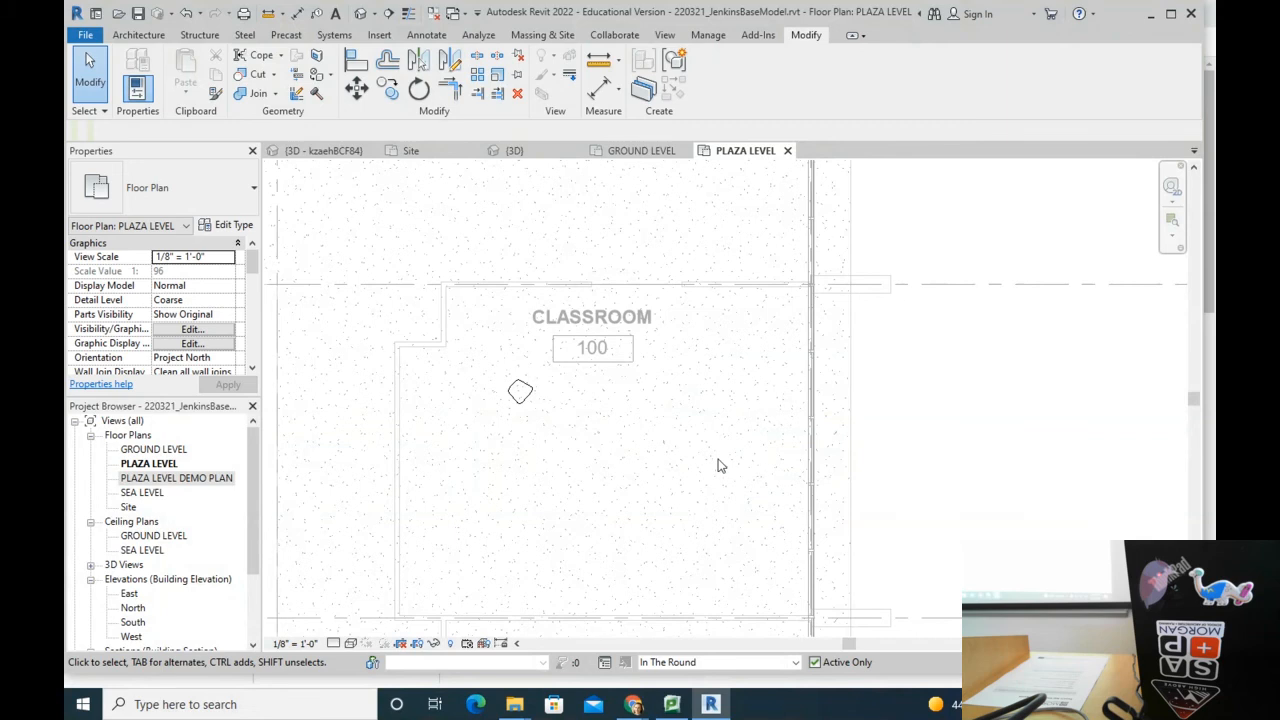
Step: Delete the loose chair in Classroom 100
{"action": "middle_click_drag", "start_coordinate": [679, 424], "coordinate": [651, 517]}
{"action": "scroll", "coordinate": [495, 420], "scroll_direction": "down", "scroll_amount": 3}
{"action": "middle_click_drag", "start_coordinate": [508, 463], "coordinate": [622, 257]}
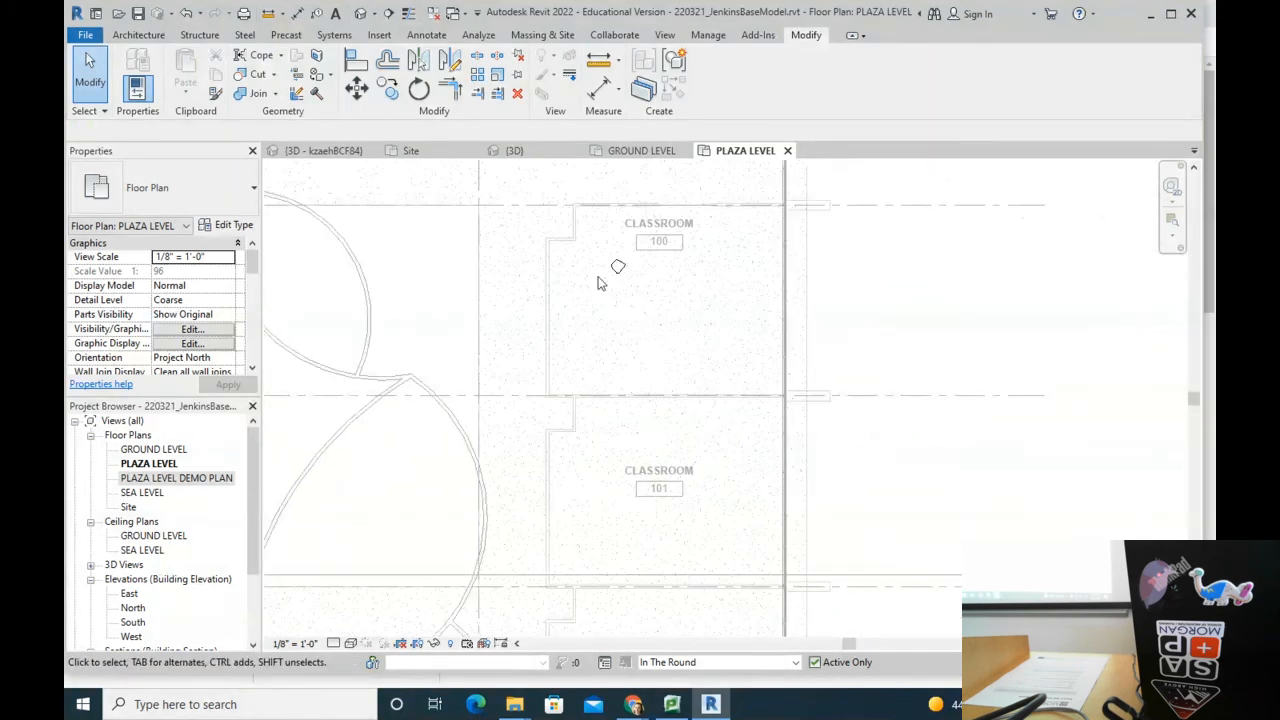
{"action": "scroll", "coordinate": [599, 275], "scroll_direction": "down", "scroll_amount": 2}
{"action": "scroll", "coordinate": [607, 268], "scroll_direction": "up", "scroll_amount": 2}
{"action": "left_click", "coordinate": [606, 265]}
{"action": "key", "text": "Delete"}
Step: Make Lecture Style <primary> the active design option
{"action": "left_click", "coordinate": [772, 662]}
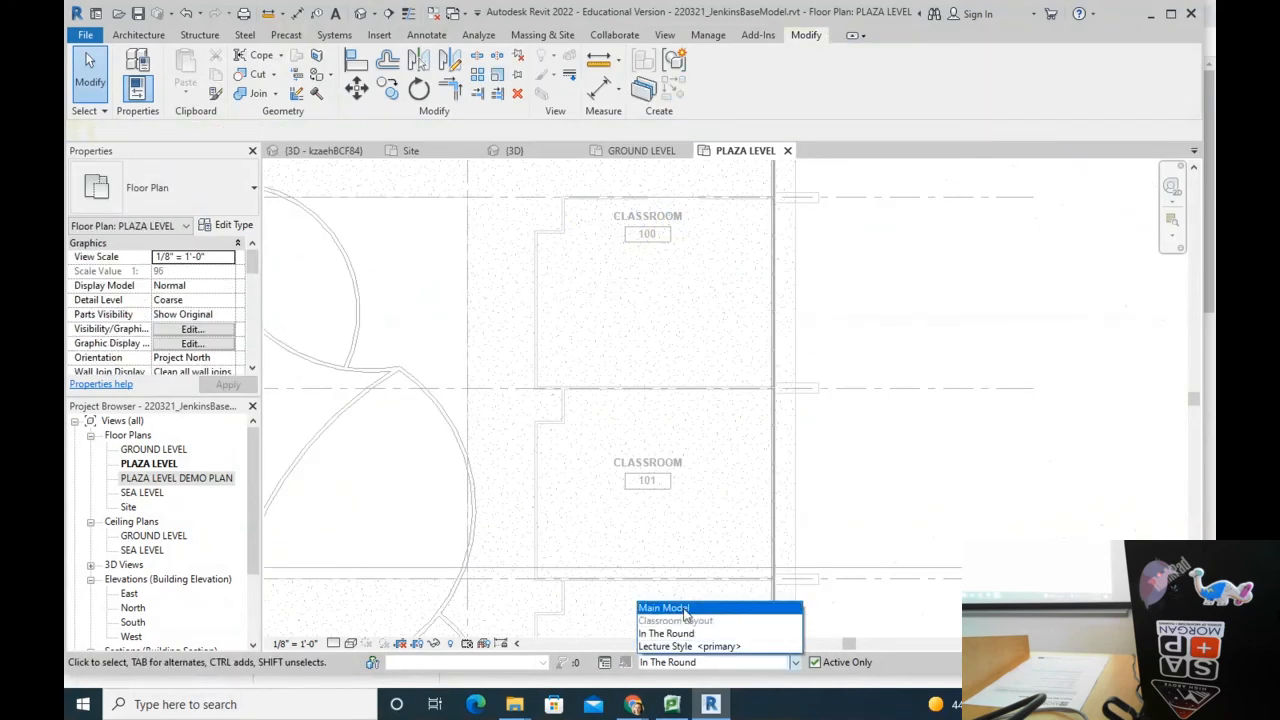
{"action": "left_click", "coordinate": [690, 643]}
{"action": "scroll", "coordinate": [606, 252], "scroll_direction": "up", "scroll_amount": 2}
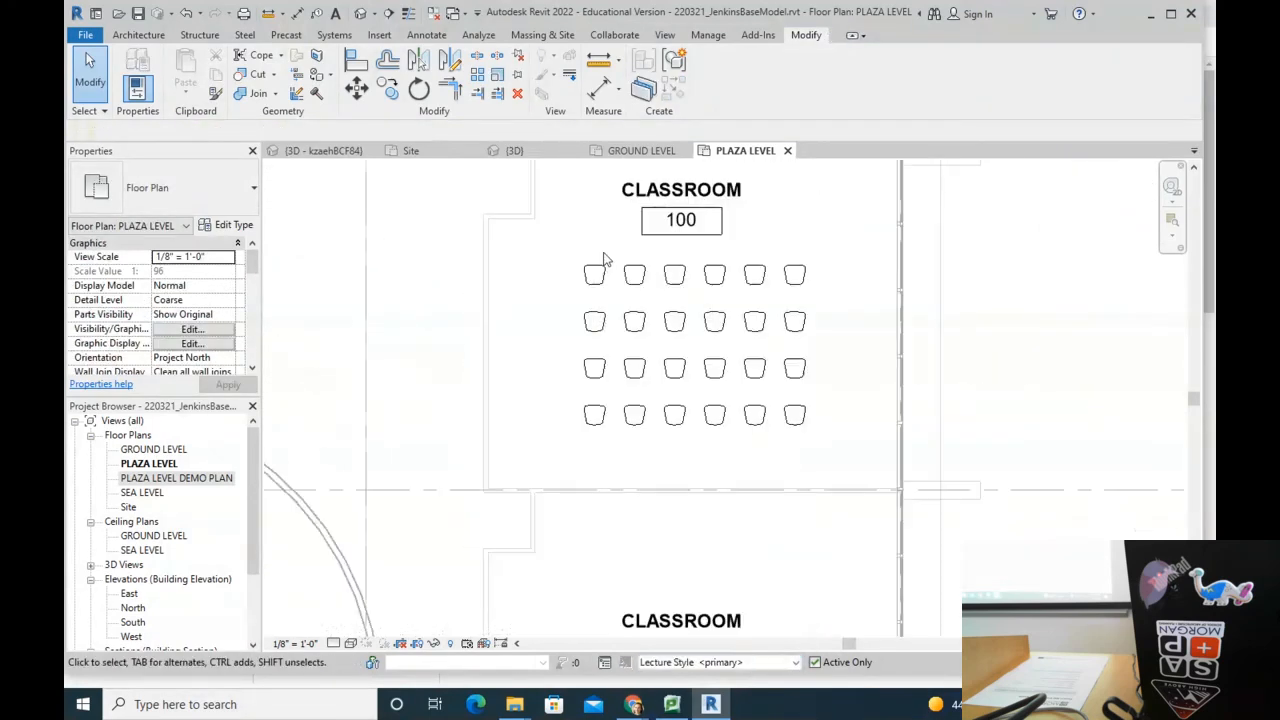
Step: Select all four desk rows in Classroom 100
{"action": "left_click", "coordinate": [604, 275]}
{"action": "left_click", "coordinate": [606, 324], "text": "ctrl"}
{"action": "left_click", "coordinate": [606, 372], "text": "ctrl"}
{"action": "left_click", "coordinate": [596, 414], "text": "ctrl"}
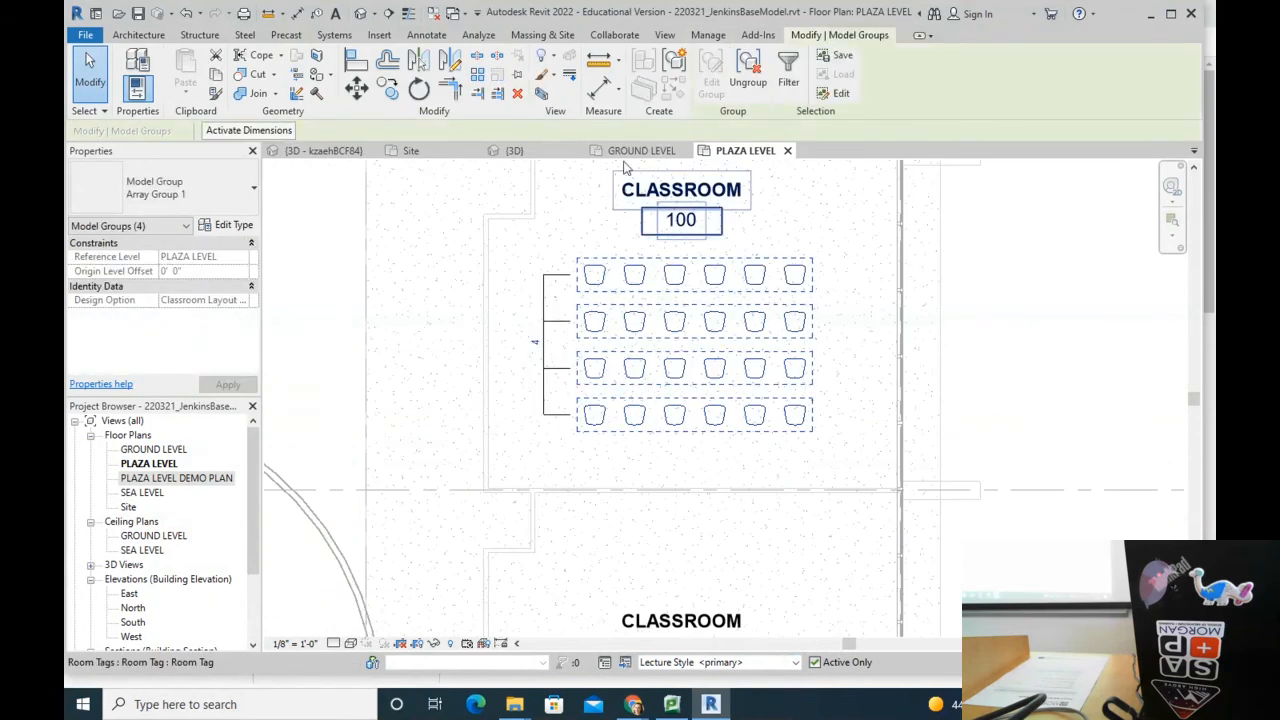
Step: Window-select the four Lecture Style desk rows, then switch the design option to Main Model
{"action": "left_click", "coordinate": [708, 35]}
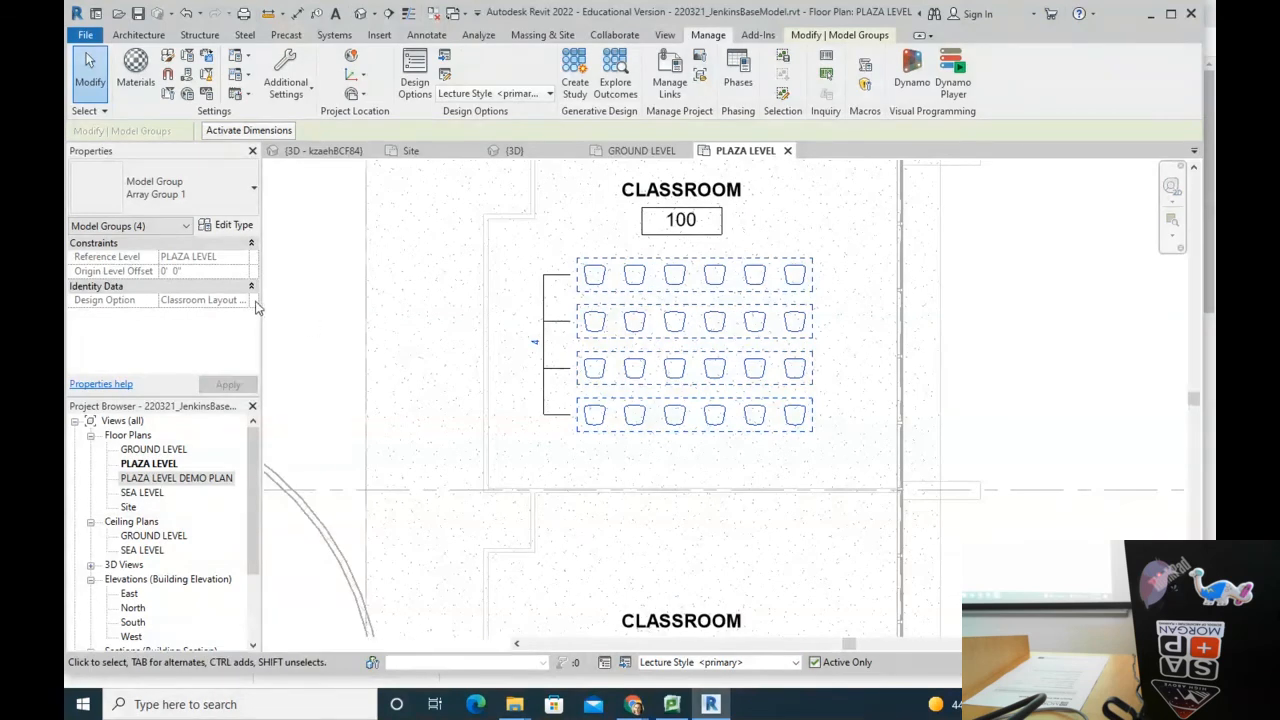
{"action": "key", "text": "Escape"}
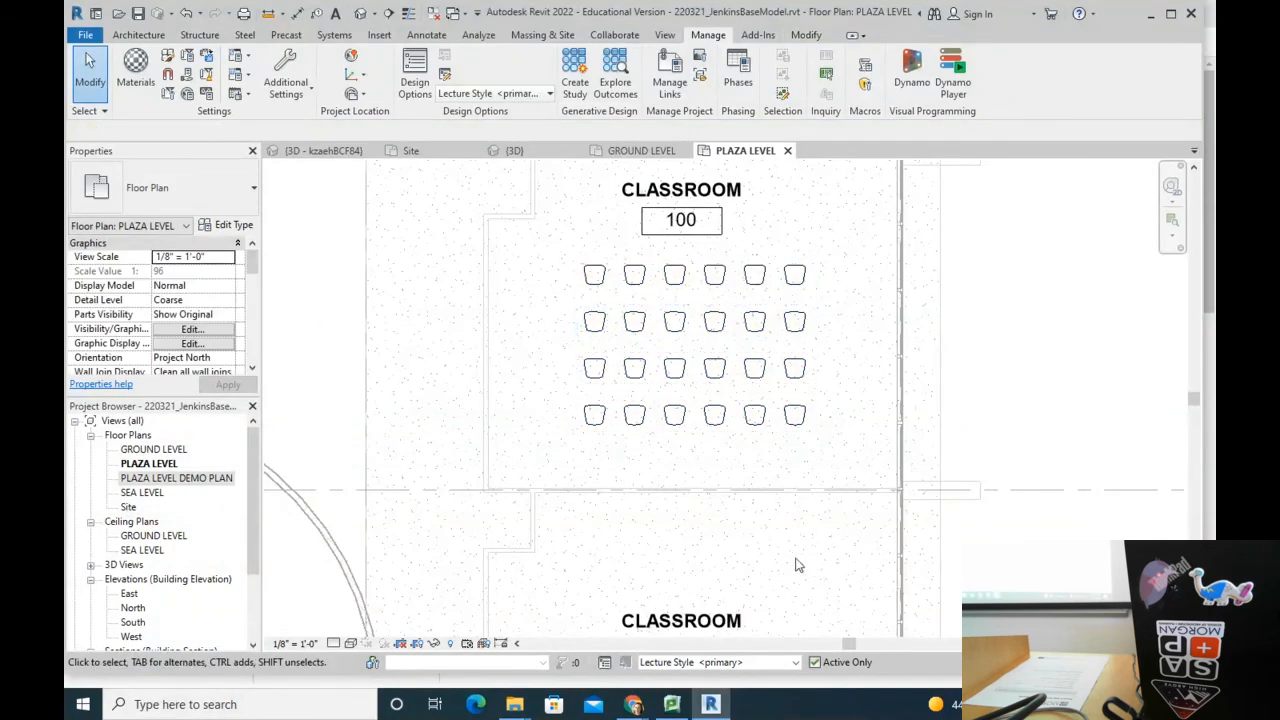
{"action": "left_click", "coordinate": [866, 465]}
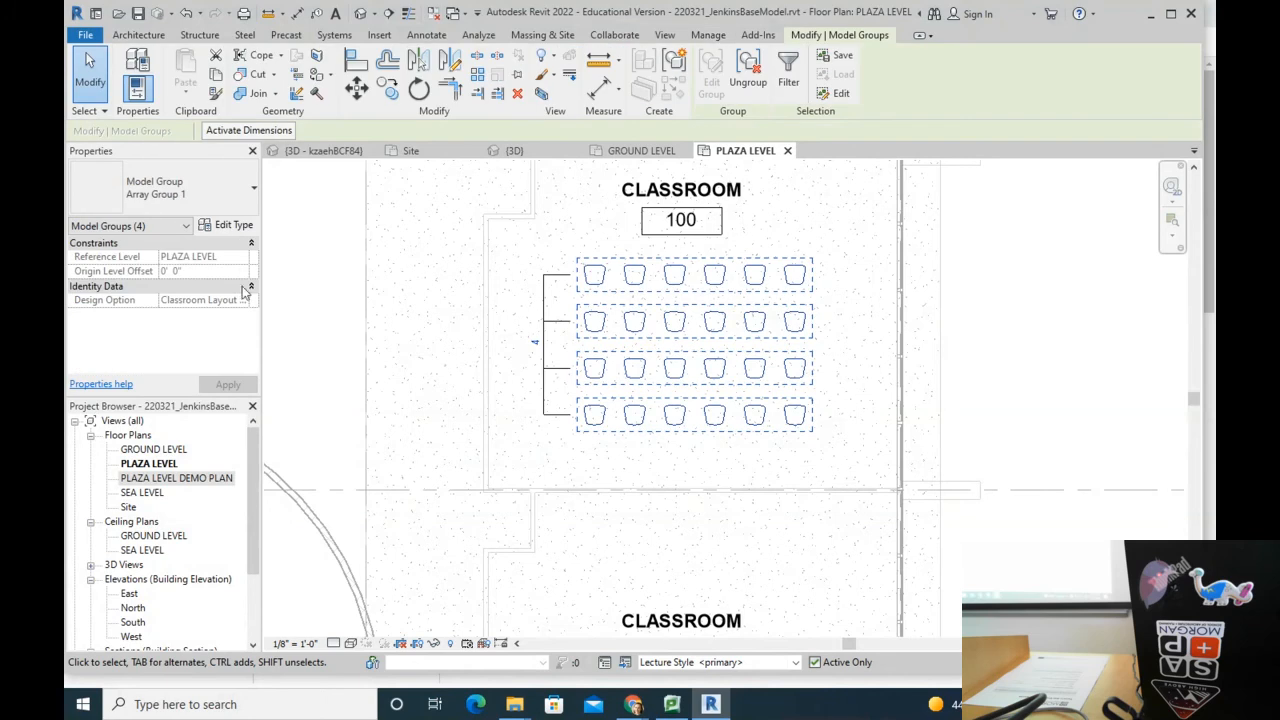
{"action": "scroll", "coordinate": [775, 294], "scroll_direction": "down", "scroll_amount": 3}
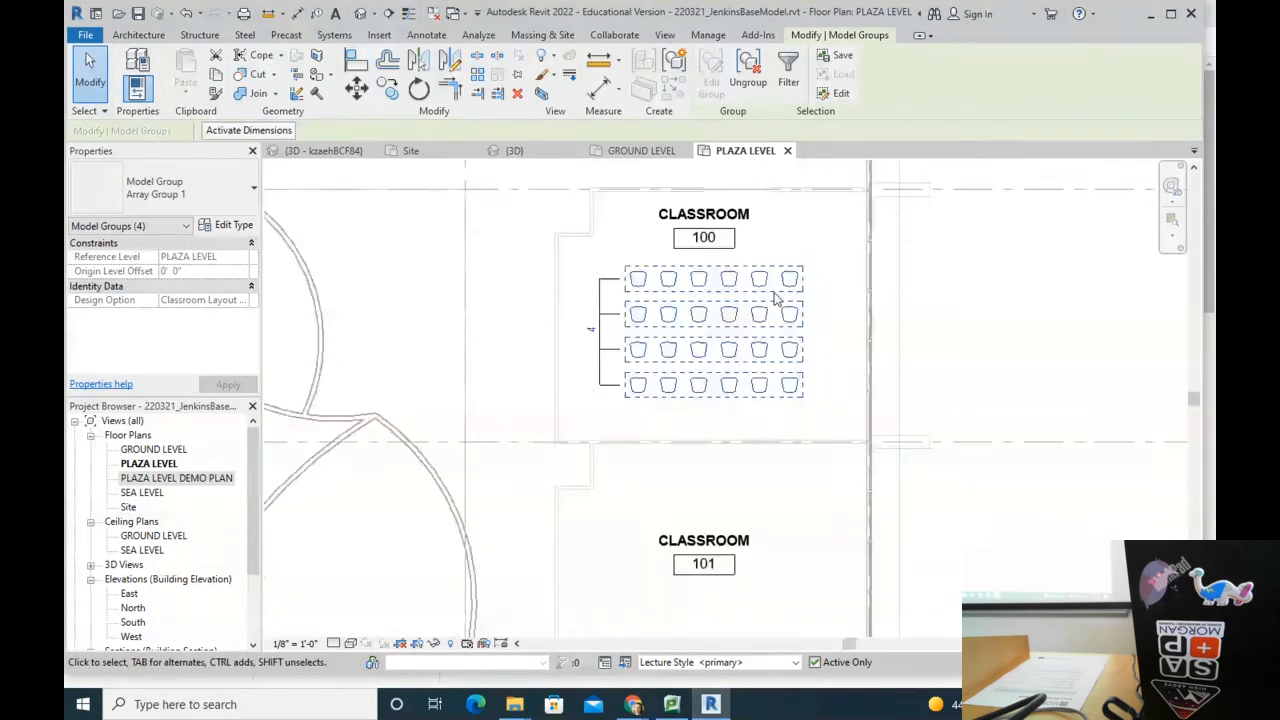
{"action": "middle_click_drag", "start_coordinate": [775, 298], "coordinate": [777, 420]}
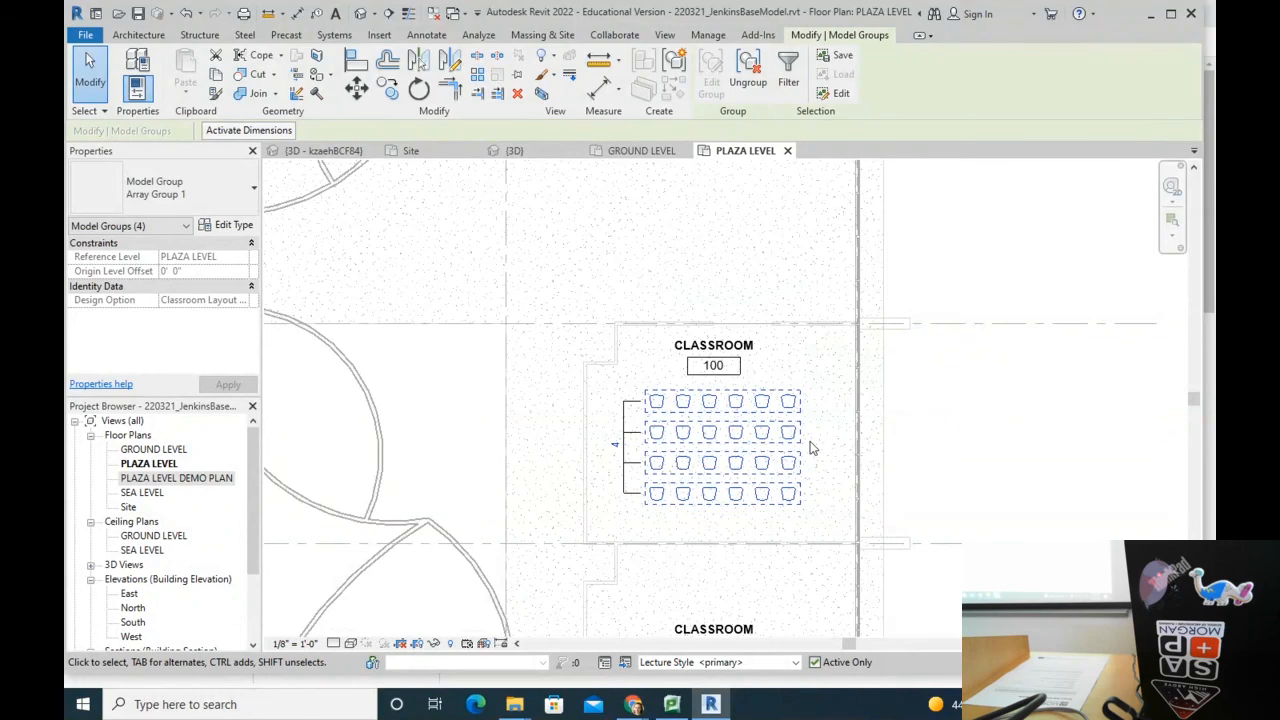
{"action": "left_click", "coordinate": [526, 366]}
{"action": "left_click_drag", "start_coordinate": [612, 380], "coordinate": [885, 585]}
{"action": "key", "text": "Escape"}
{"action": "left_click", "coordinate": [750, 662]}
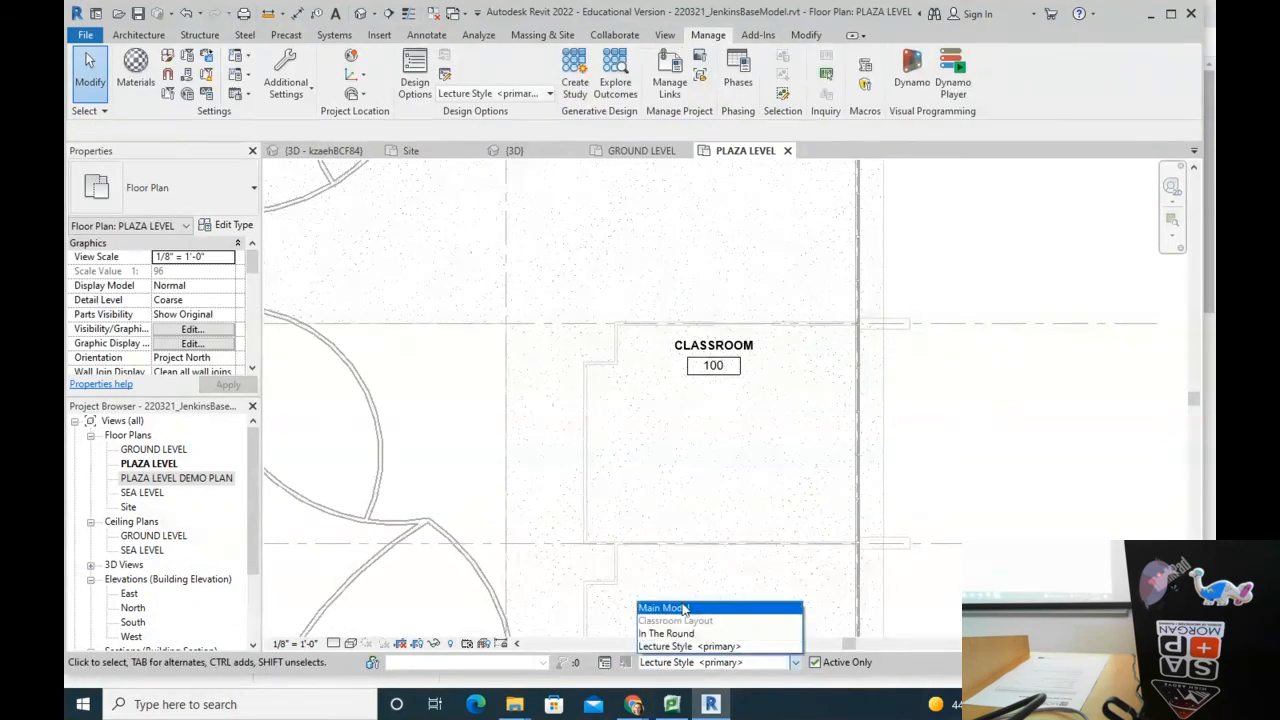
{"action": "left_click", "coordinate": [690, 609]}
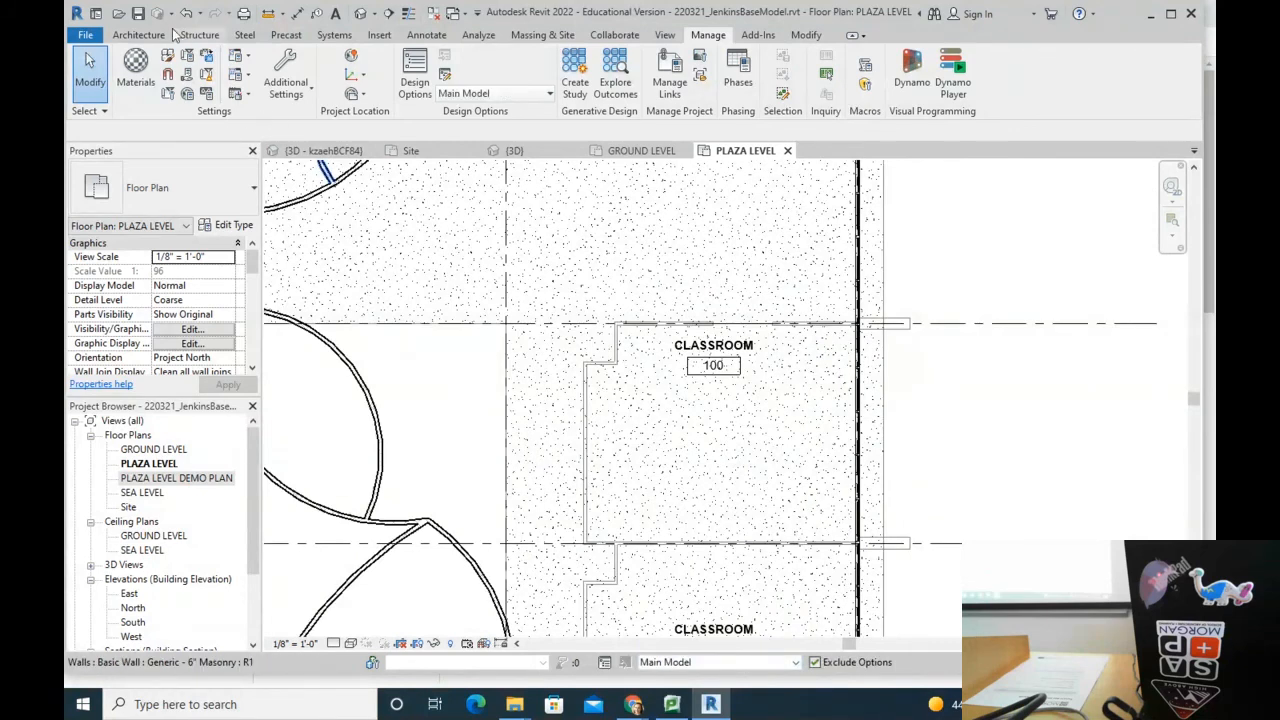
Step: Place a Haworth Tate chair in Classroom 100 and rotate it into position
{"action": "left_click", "coordinate": [797, 37]}
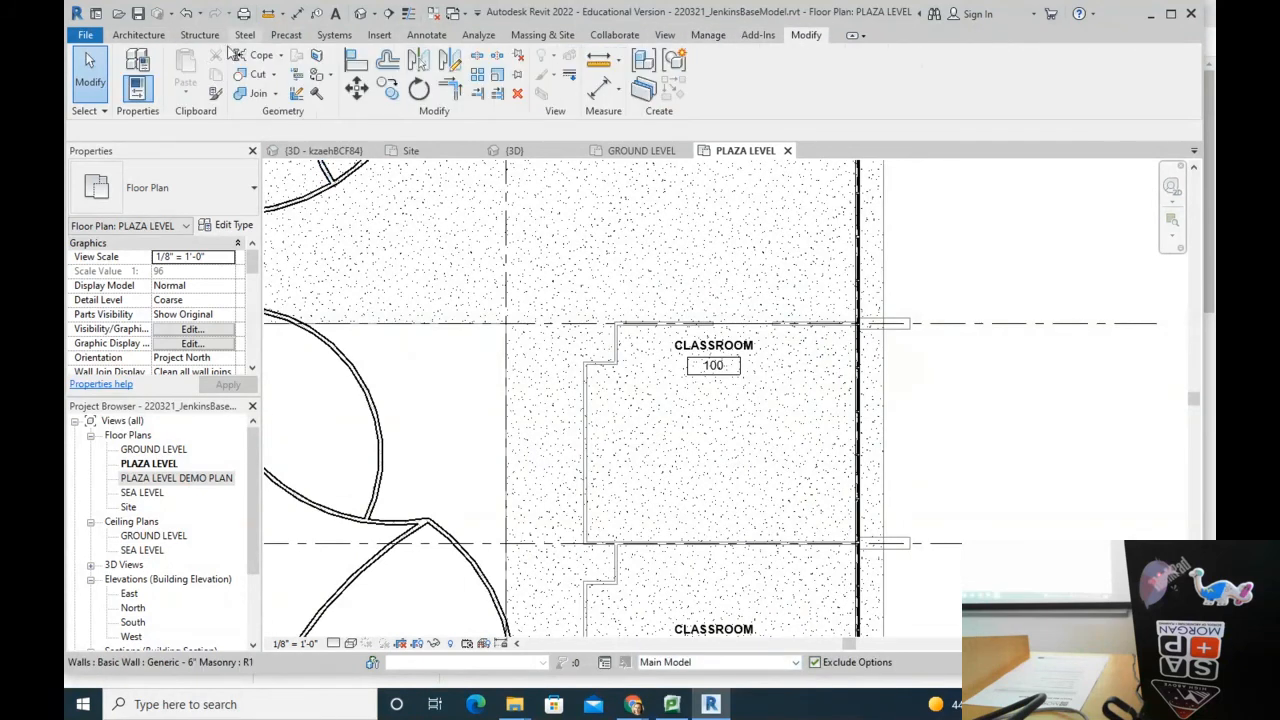
{"action": "scroll", "coordinate": [713, 508], "scroll_direction": "down", "scroll_amount": 2}
{"action": "scroll", "coordinate": [703, 508], "scroll_direction": "up", "scroll_amount": 3}
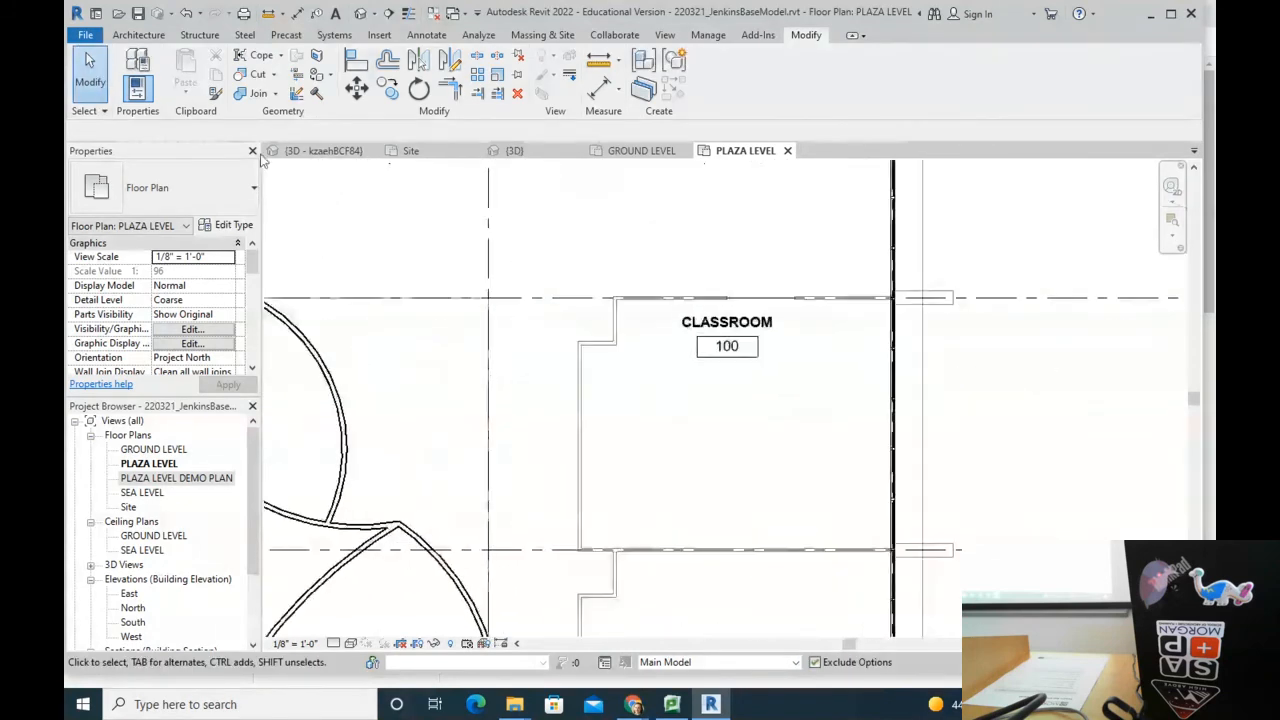
{"action": "left_click", "coordinate": [138, 35]}
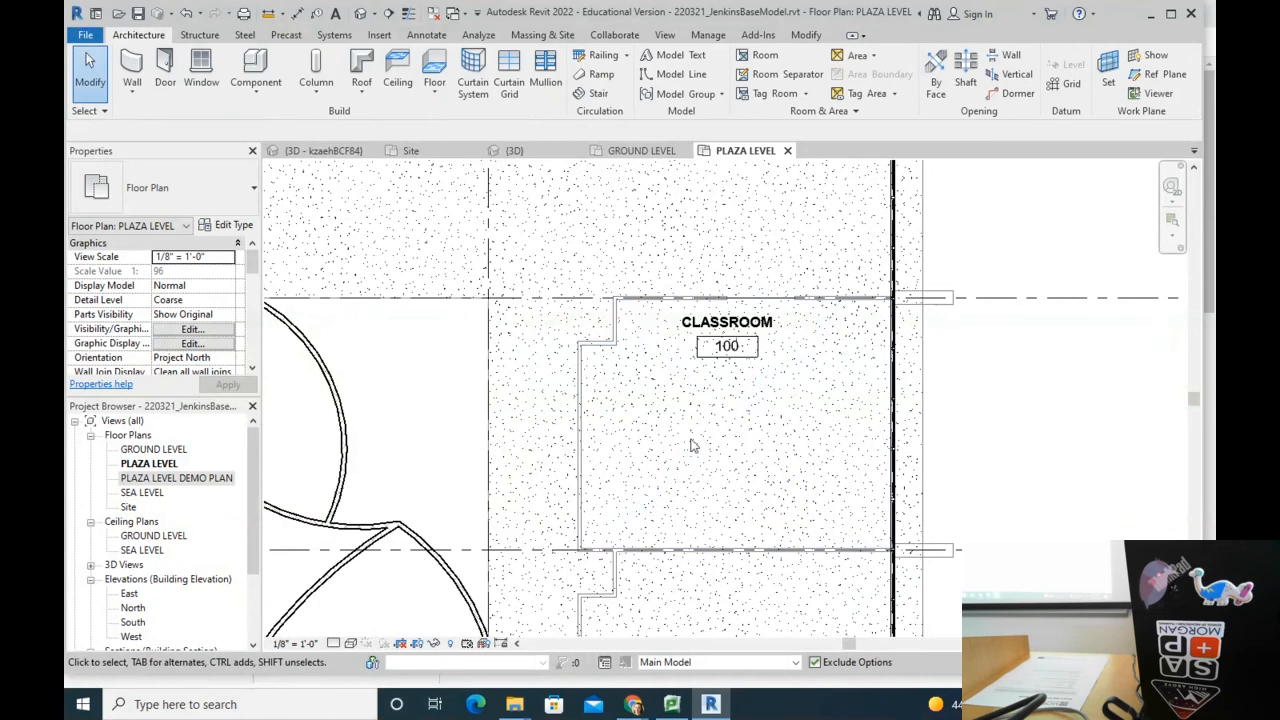
{"action": "left_click", "coordinate": [256, 66]}
{"action": "left_click", "coordinate": [648, 390]}
{"action": "key", "text": "Escape"}
{"action": "key", "text": "Escape"}
{"action": "scroll", "coordinate": [652, 398], "scroll_direction": "up", "scroll_amount": 3}
{"action": "left_click", "coordinate": [654, 398]}
{"action": "left_click", "coordinate": [419, 89]}
{"action": "left_click", "coordinate": [645, 520]}
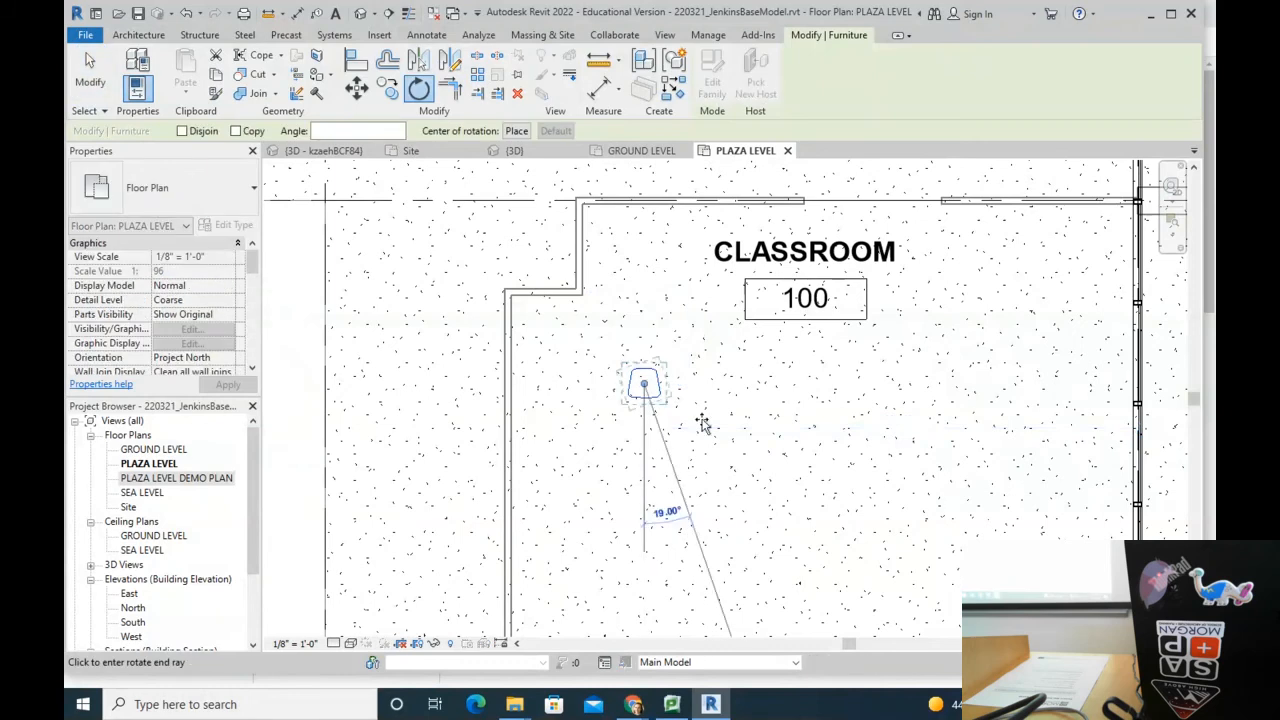
{"action": "left_click", "coordinate": [643, 314]}
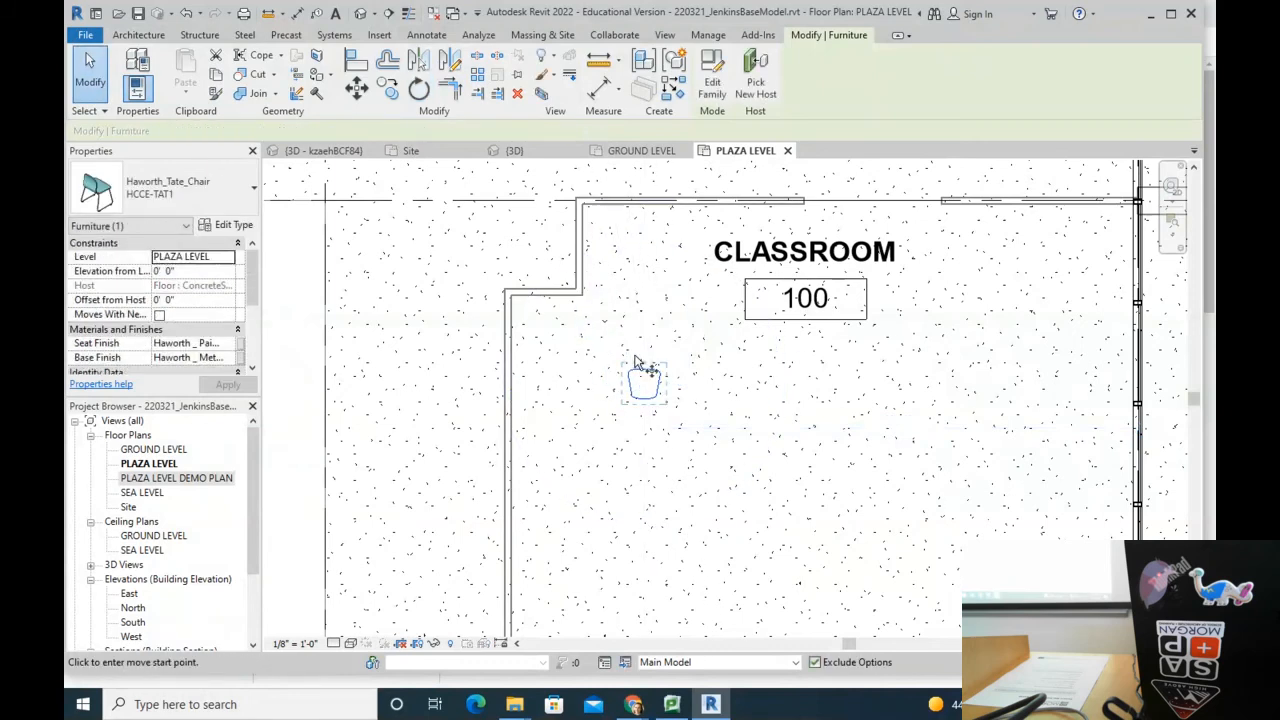
Step: Copy the chair into a row of six chairs spaced 3'-0" apart
{"action": "key", "text": "c"}
{"action": "key", "text": "o"}
{"action": "left_click", "coordinate": [638, 354]}
{"action": "type", "text": "3"}
{"action": "key", "text": "Return"}
{"action": "key", "text": "Escape"}
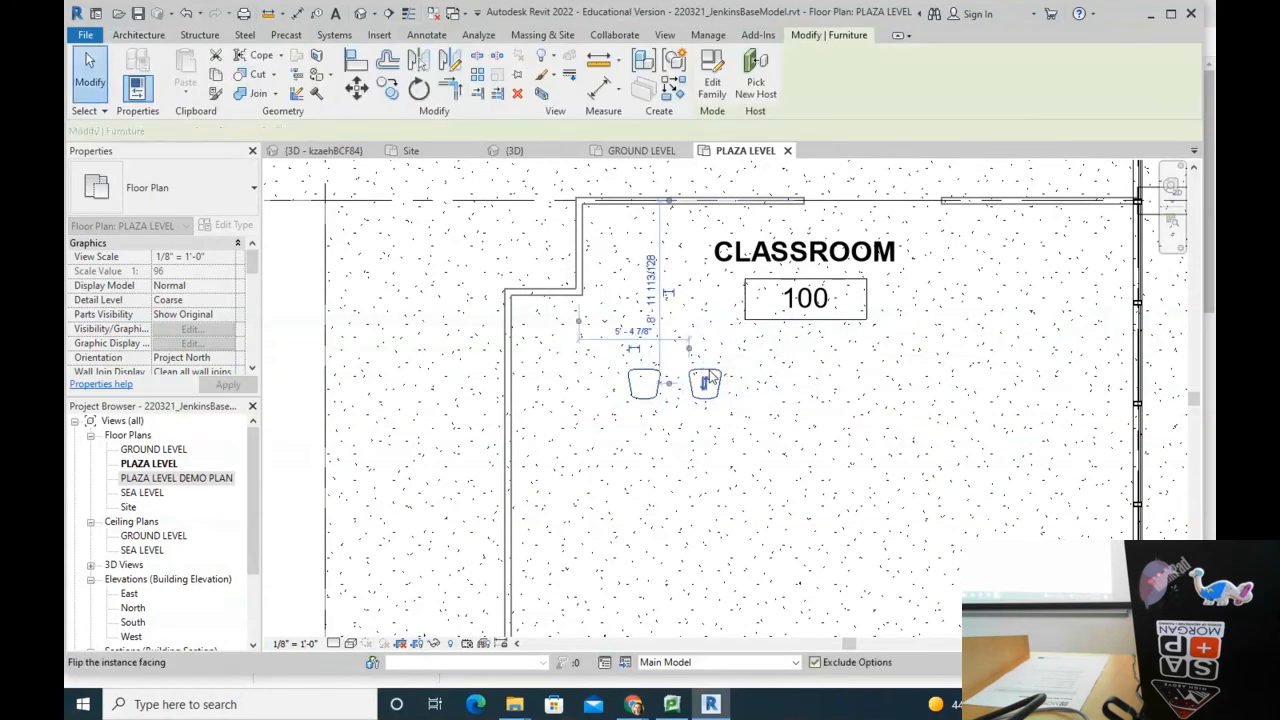
{"action": "key", "text": "c"}
{"action": "key", "text": "o"}
{"action": "left_click", "coordinate": [644, 369]}
{"action": "left_click", "coordinate": [705, 369]}
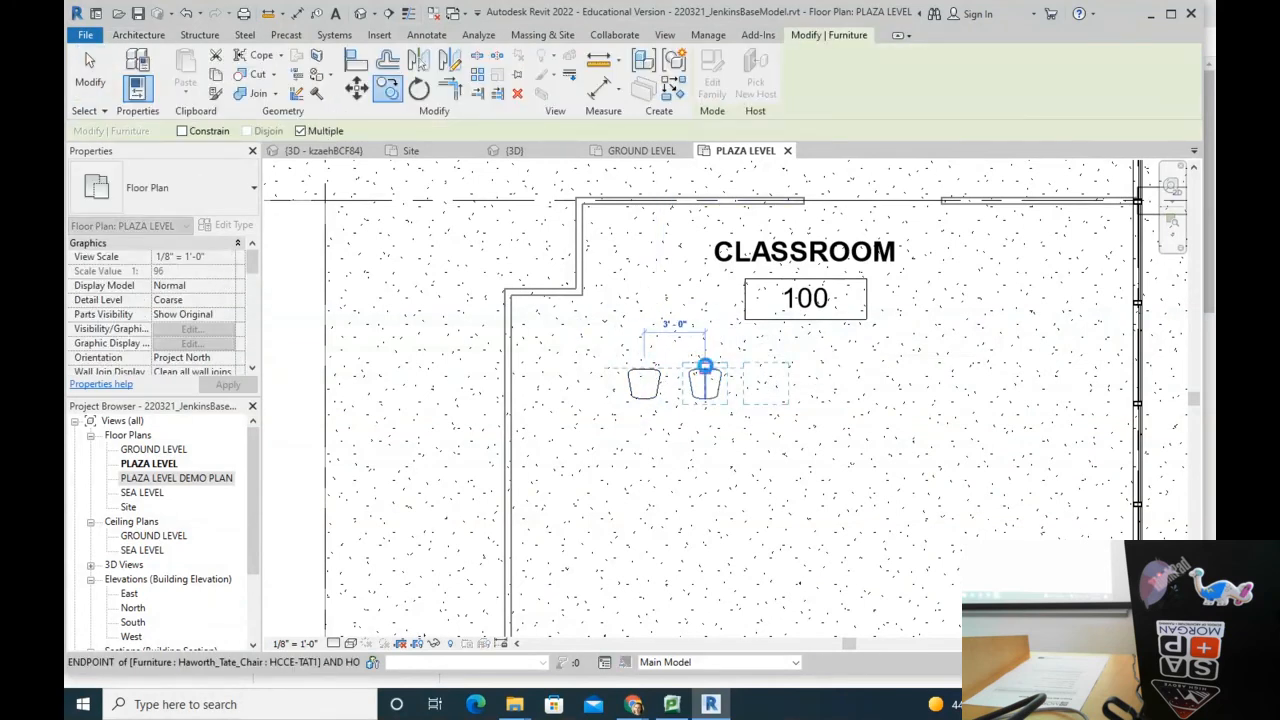
{"action": "left_click", "coordinate": [766, 369]}
{"action": "left_click", "coordinate": [826, 369]}
{"action": "left_click", "coordinate": [887, 369]}
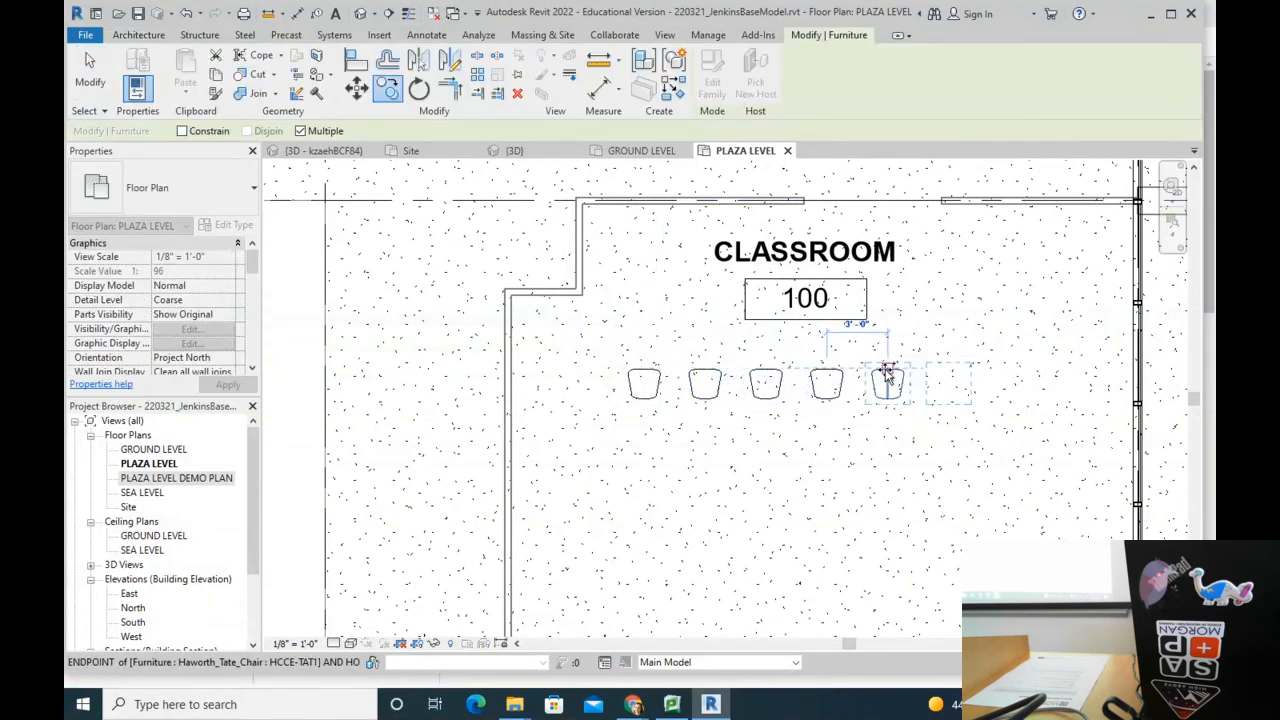
{"action": "left_click", "coordinate": [948, 369]}
{"action": "key", "text": "Escape"}
{"action": "key", "text": "Escape"}
Step: Array the six-chair row downward to make 5 rows
{"action": "left_click_drag", "start_coordinate": [594, 346], "coordinate": [1048, 470]}
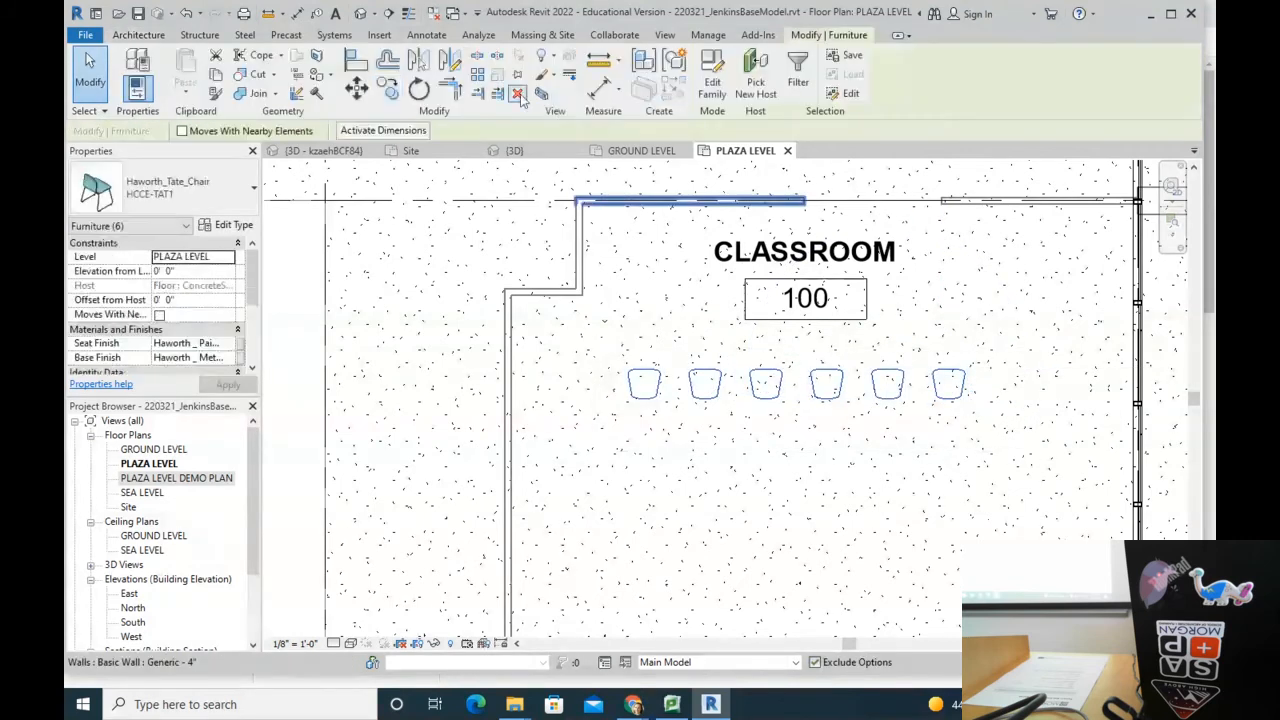
{"action": "left_click", "coordinate": [478, 74]}
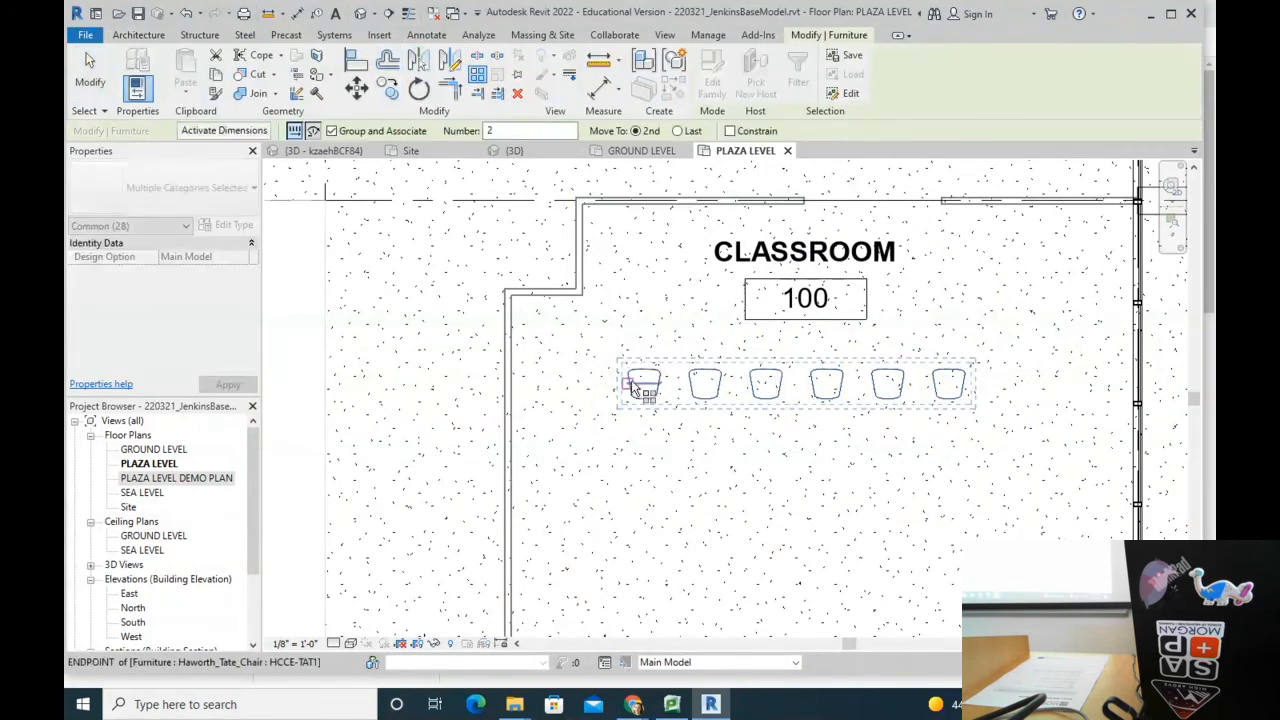
{"action": "left_click", "coordinate": [644, 399]}
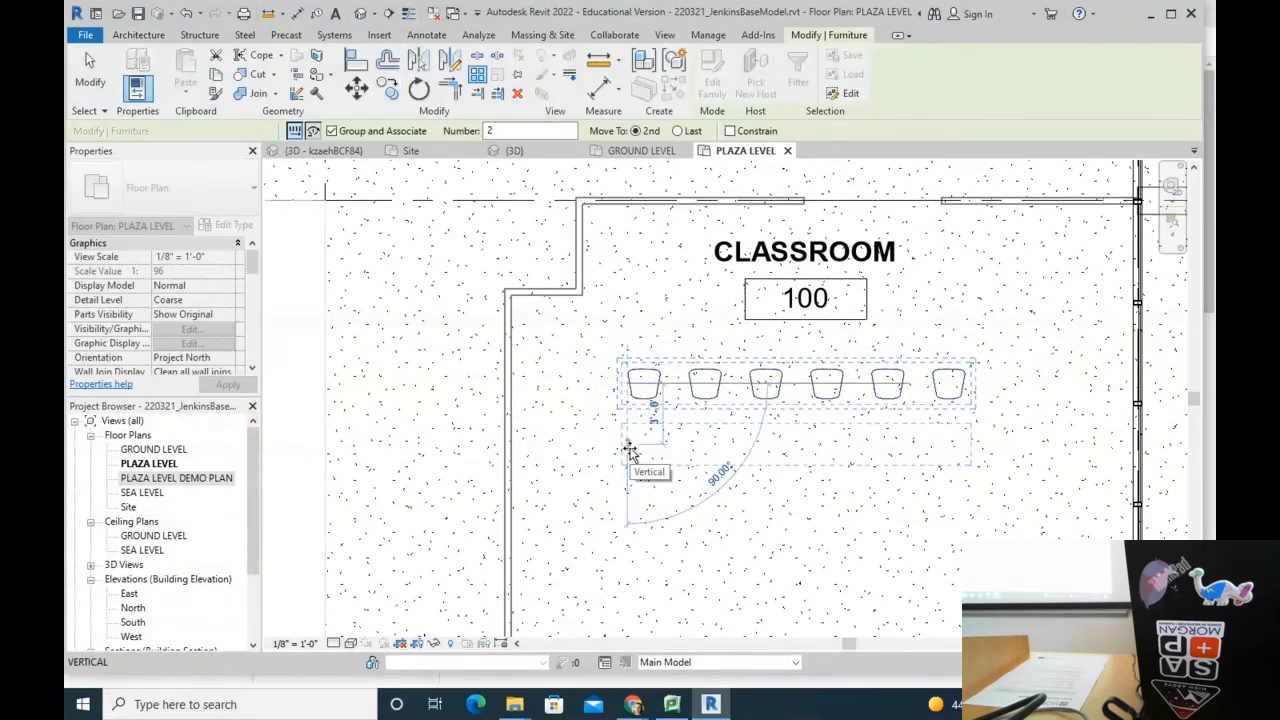
{"action": "left_click", "coordinate": [630, 450]}
{"action": "type", "text": "5"}
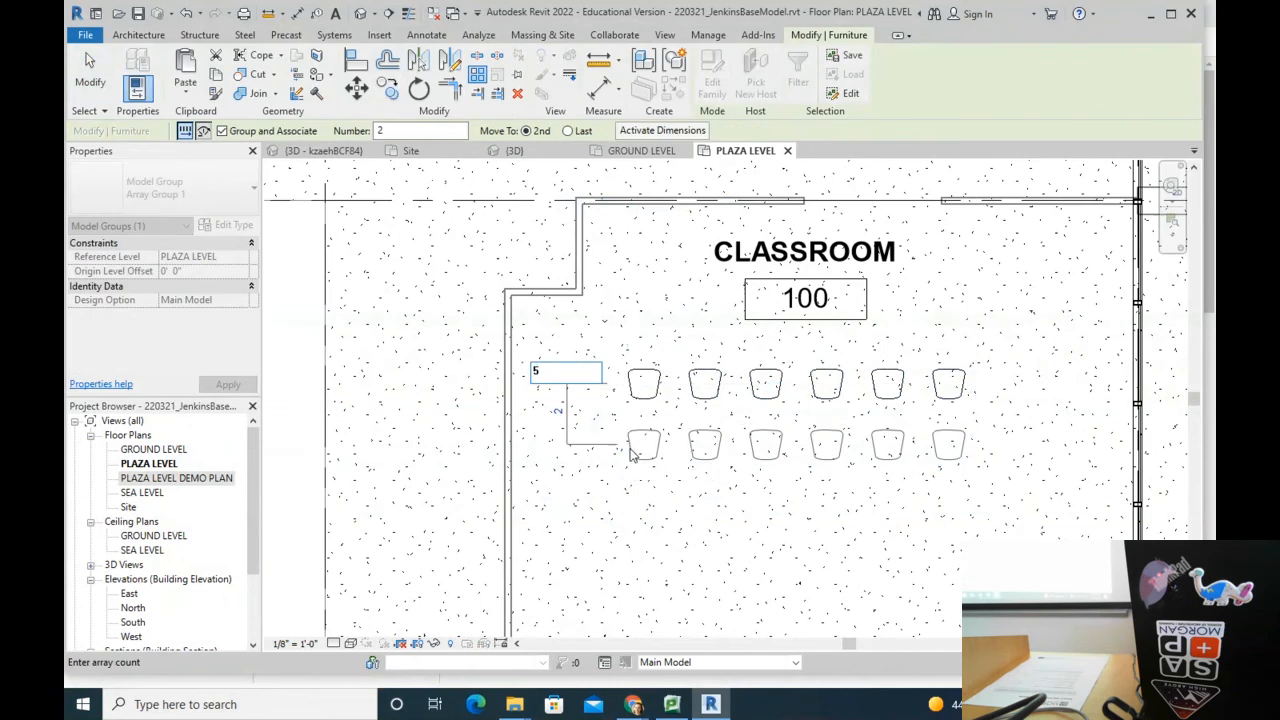
{"action": "key", "text": "Return"}
{"action": "scroll", "coordinate": [672, 400], "scroll_direction": "down", "scroll_amount": 3}
{"action": "key", "text": "m"}
{"action": "key", "text": "v"}
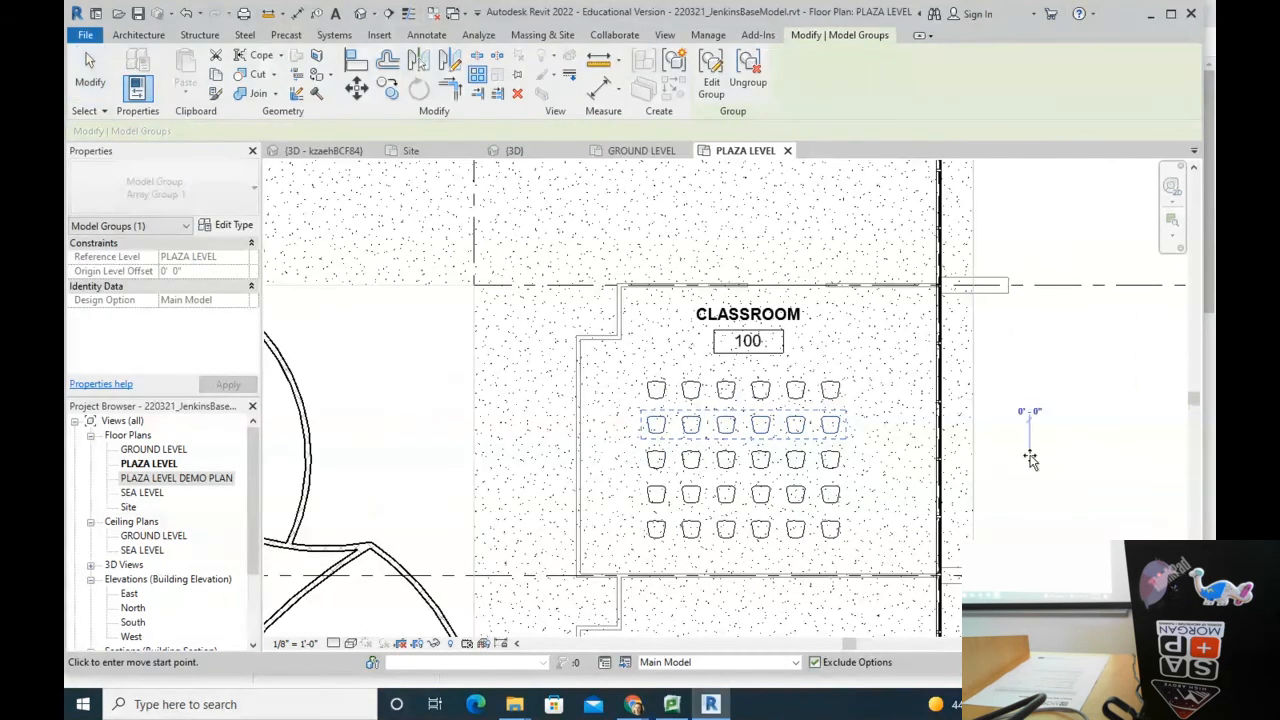
{"action": "key", "text": "Escape"}
{"action": "key", "text": "Escape"}
{"action": "scroll", "coordinate": [728, 450], "scroll_direction": "down", "scroll_amount": 3}
{"action": "scroll", "coordinate": [731, 440], "scroll_direction": "up", "scroll_amount": 4}
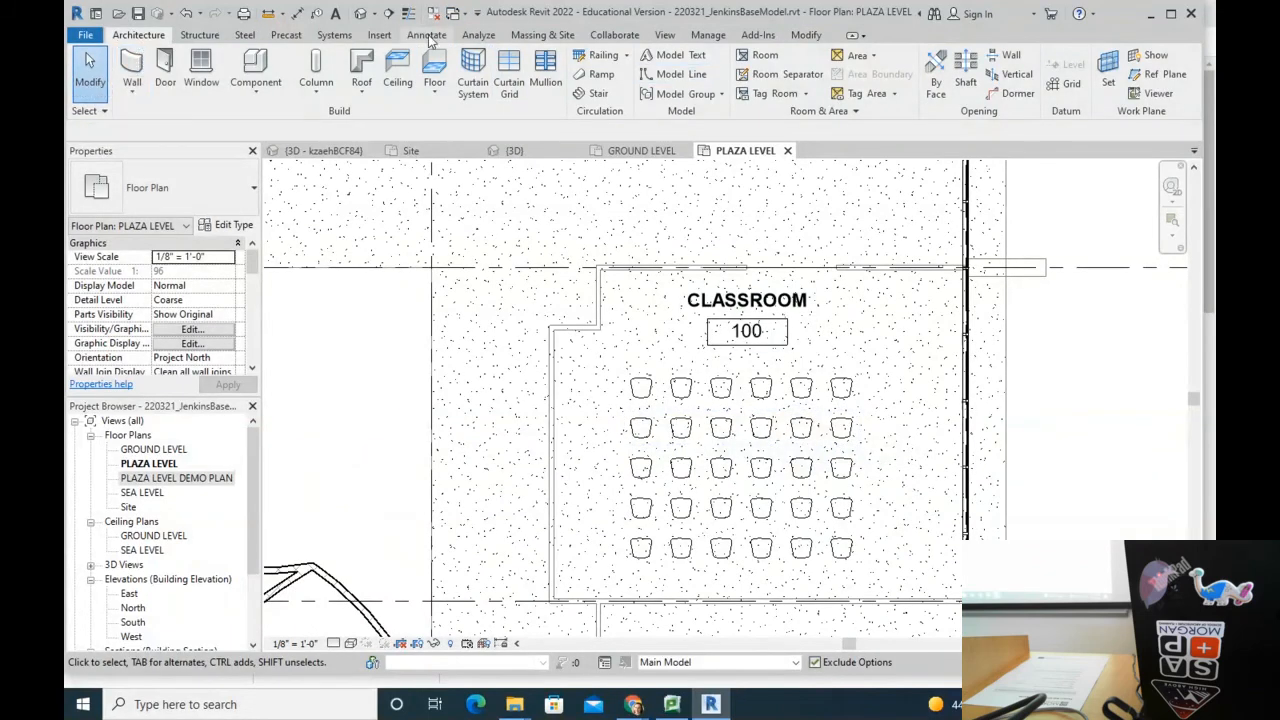
Step: Create a new design option set in Design Options and name it Classroom Layout 2
{"action": "left_click", "coordinate": [707, 35]}
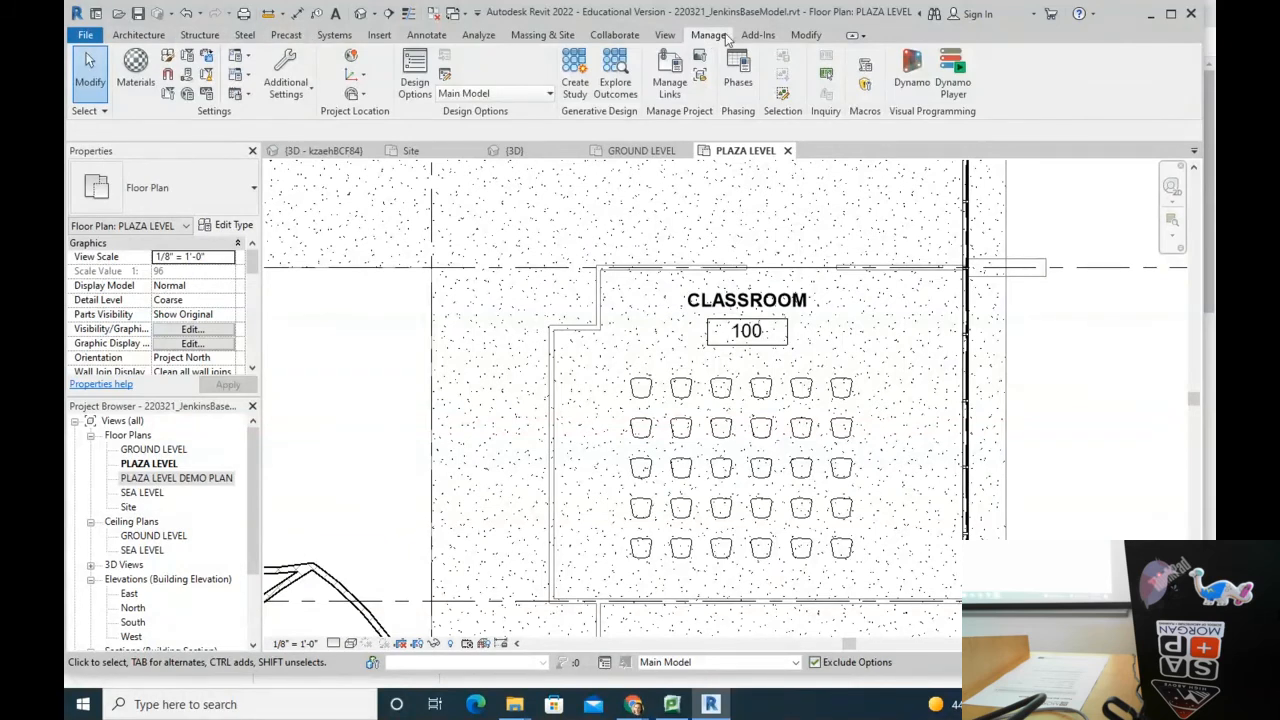
{"action": "left_click", "coordinate": [416, 72]}
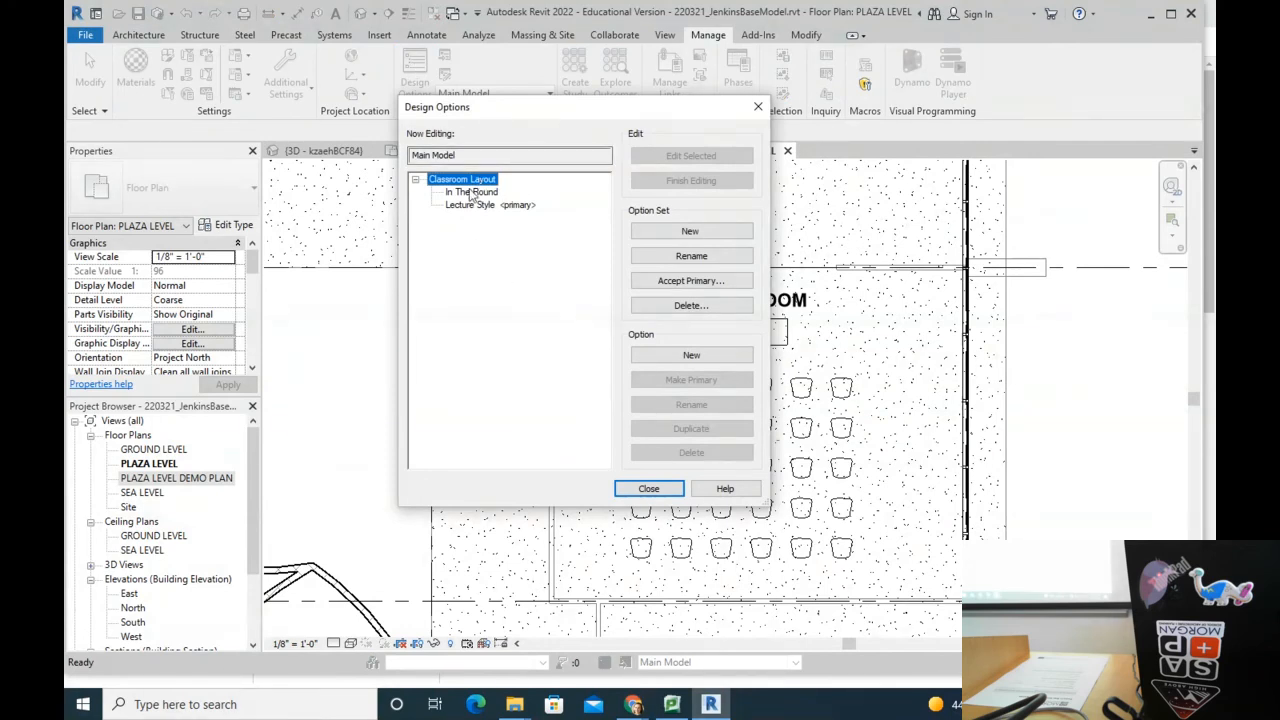
{"action": "left_click", "coordinate": [684, 232]}
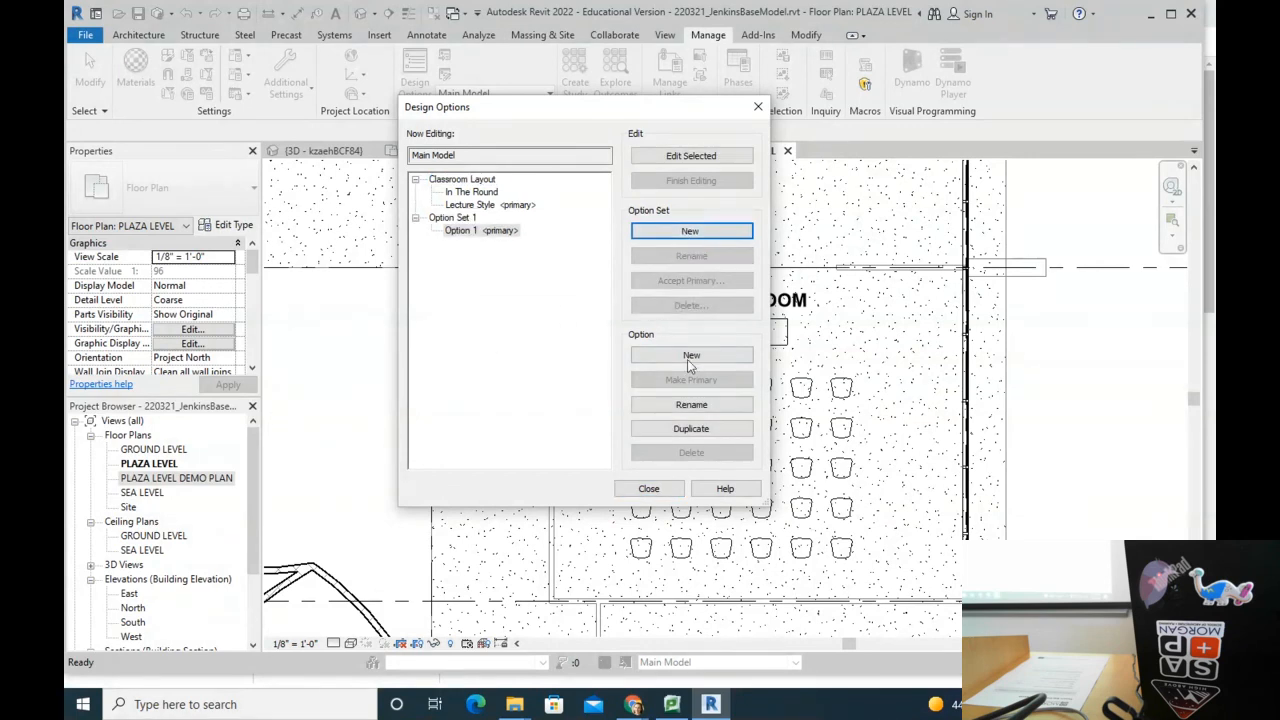
{"action": "left_click", "coordinate": [488, 205]}
{"action": "left_click", "coordinate": [455, 218]}
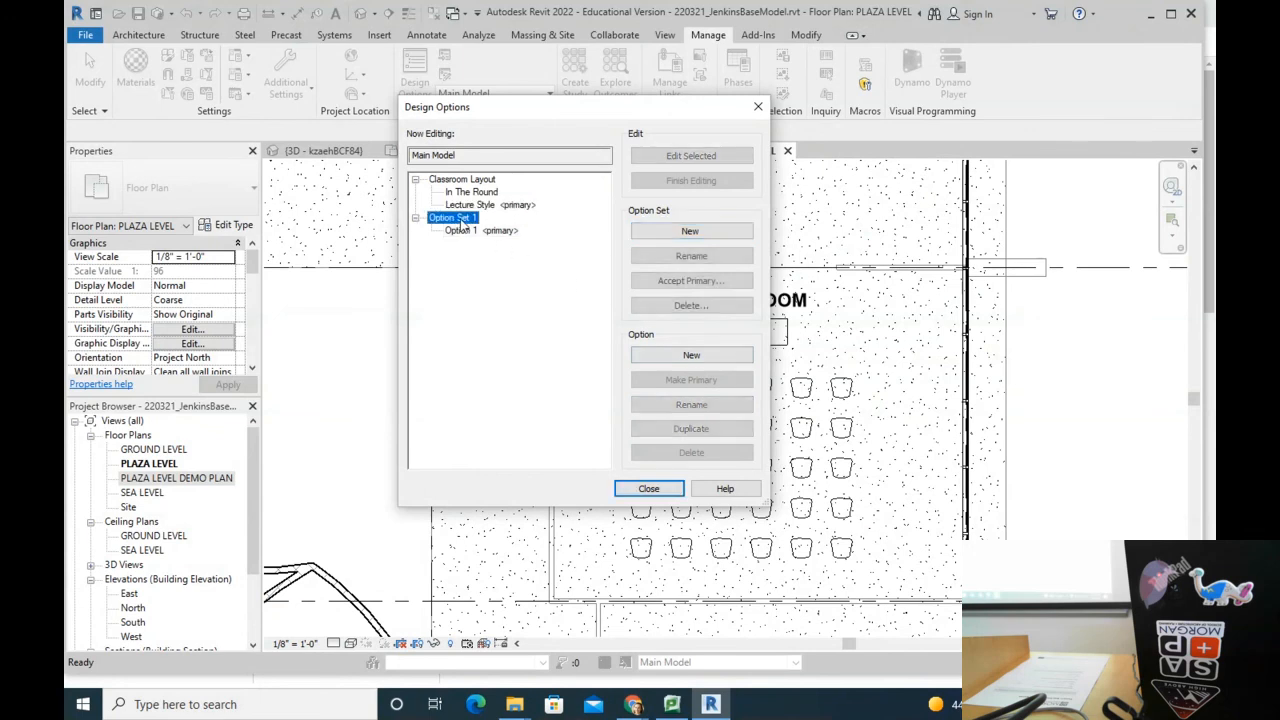
{"action": "left_click", "coordinate": [724, 258]}
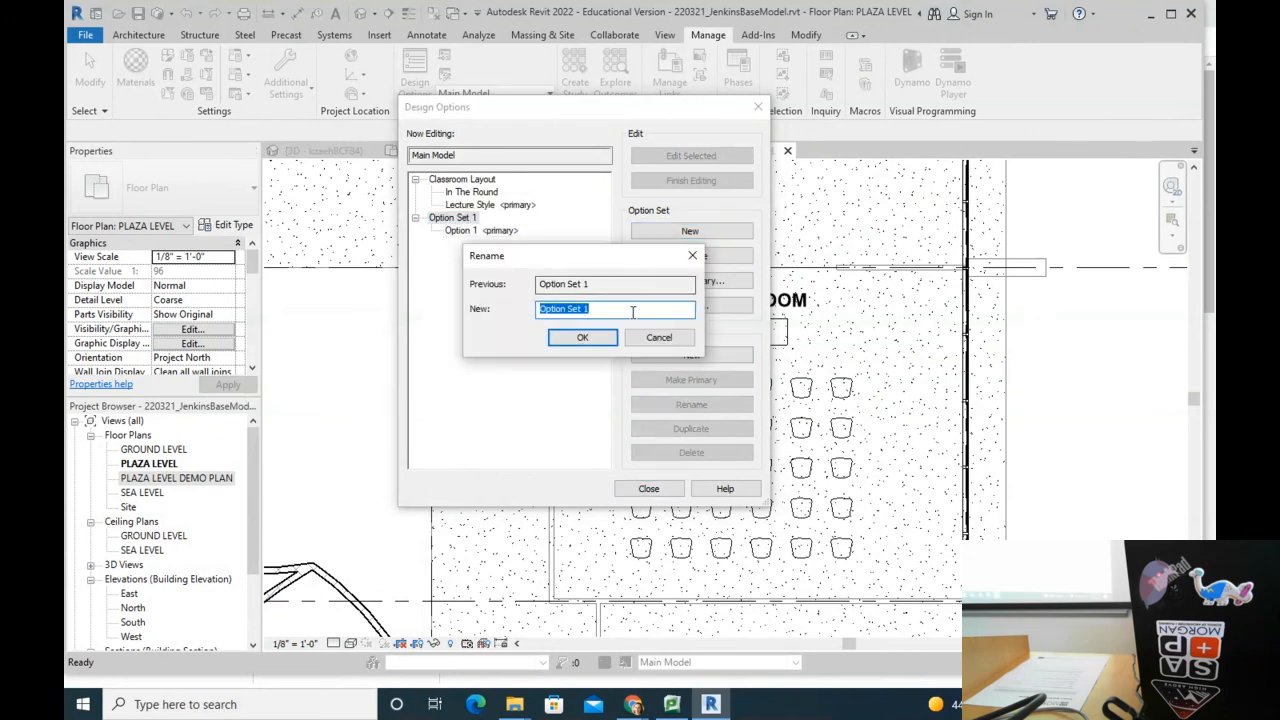
{"action": "type", "text": "Classroom Layout 2"}
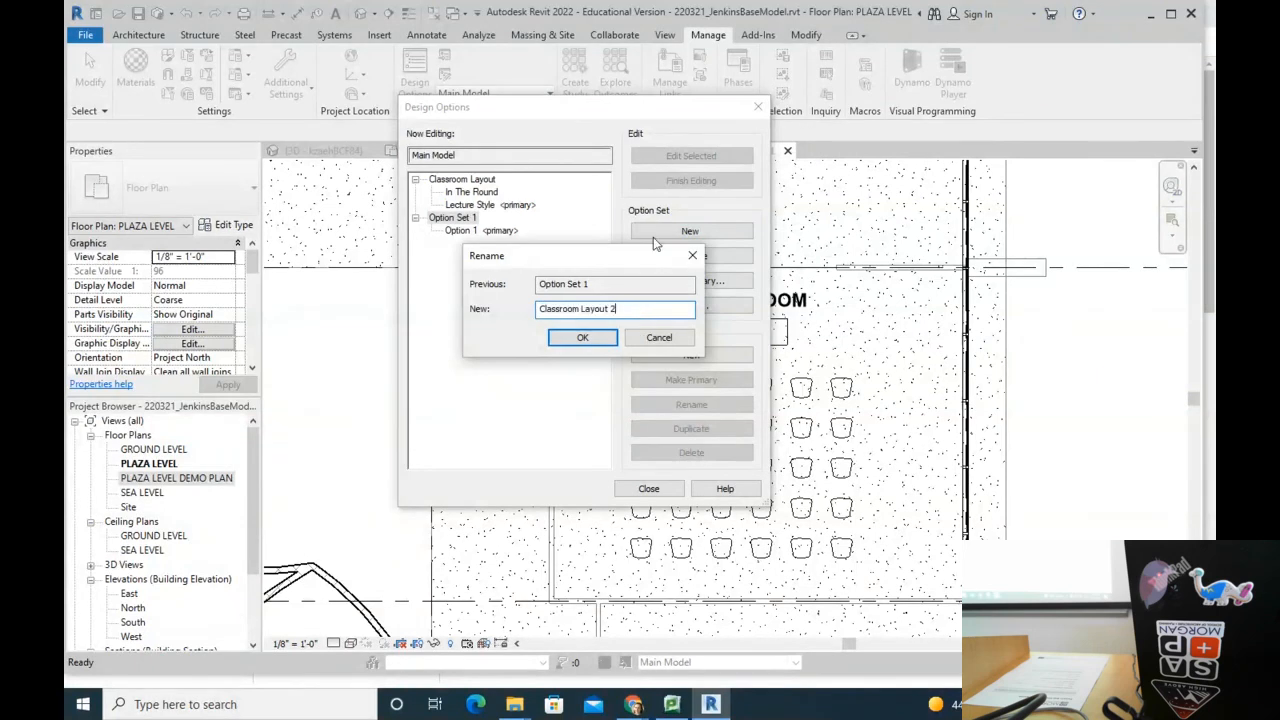
{"action": "key", "text": "Return"}
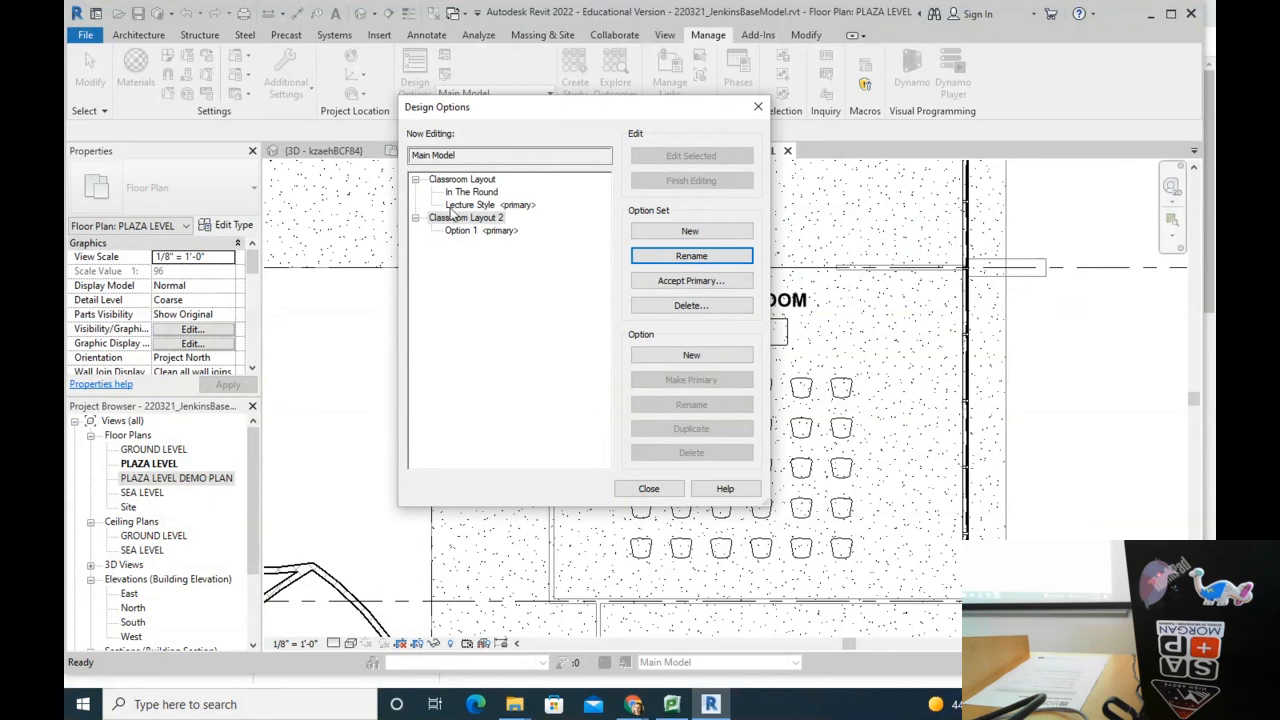
Step: Start renaming its Option 1 to Lecture Style
{"action": "left_click", "coordinate": [478, 232]}
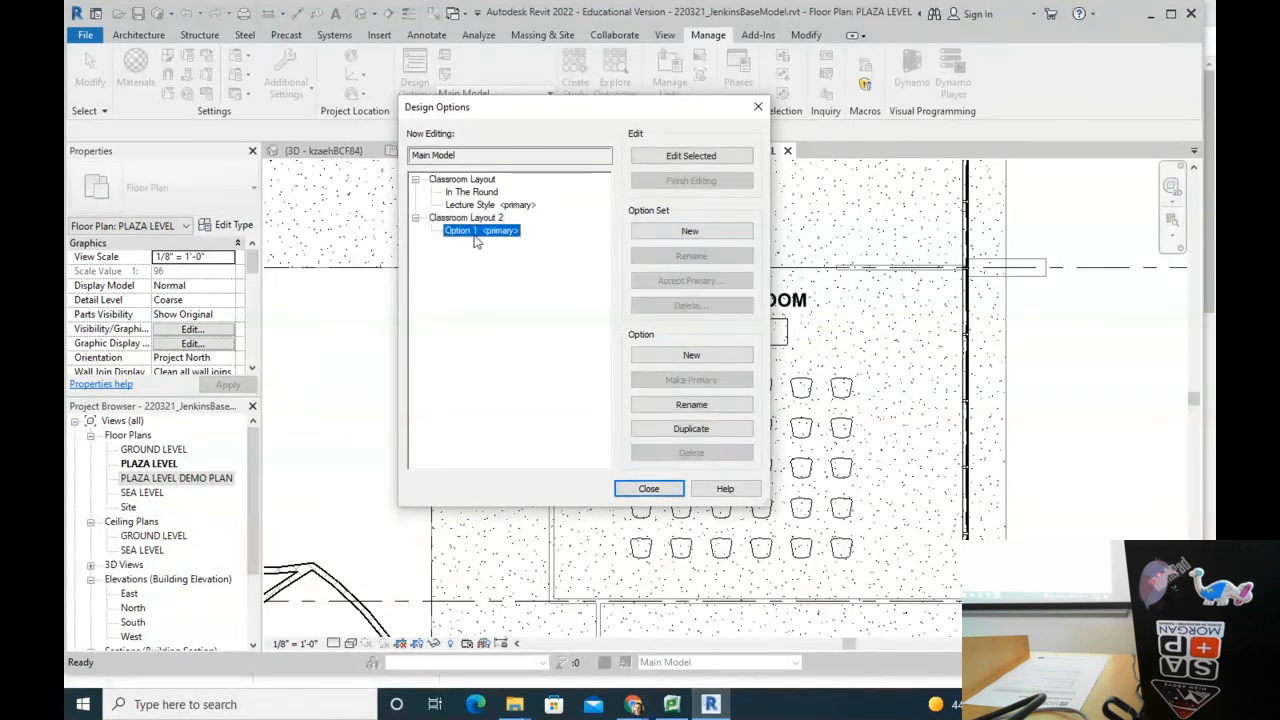
{"action": "left_click", "coordinate": [691, 404]}
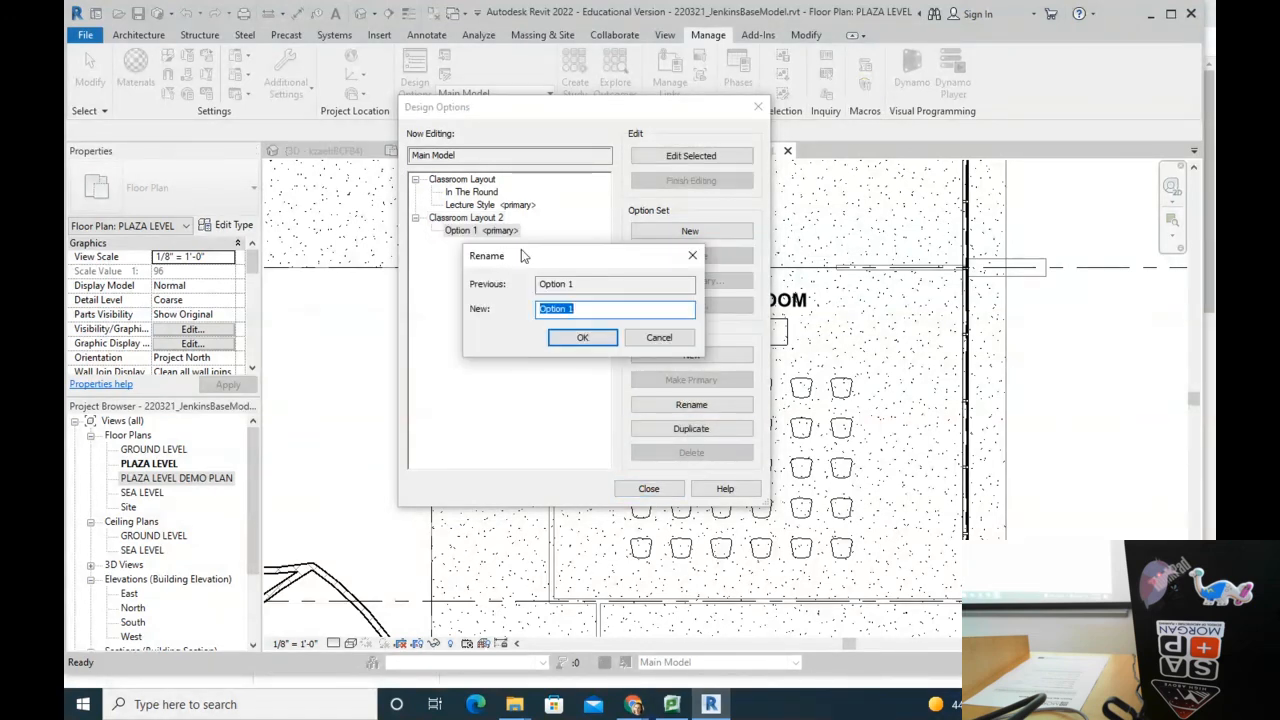
{"action": "type", "text": "Lecture Style 2"}
Step: Confirm the name Lecture Style 2, add a second option named In the Round, and close Design Options
{"action": "left_click", "coordinate": [581, 338]}
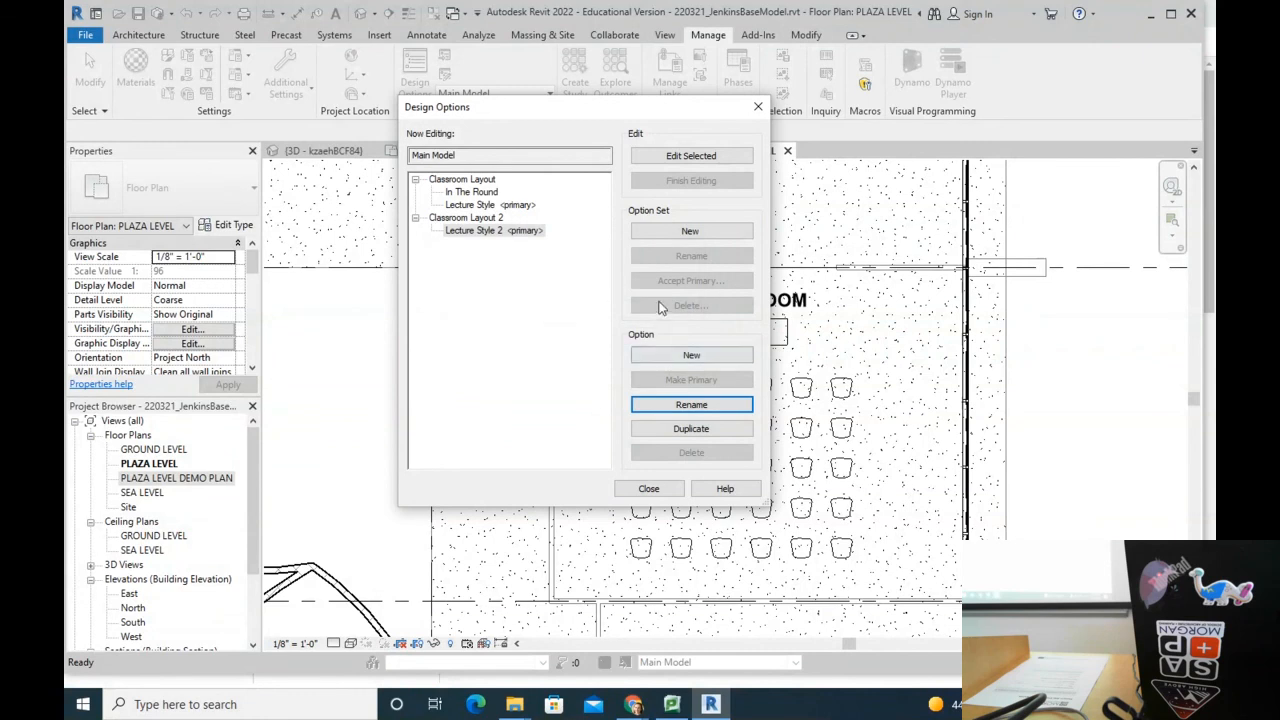
{"action": "left_click", "coordinate": [705, 358]}
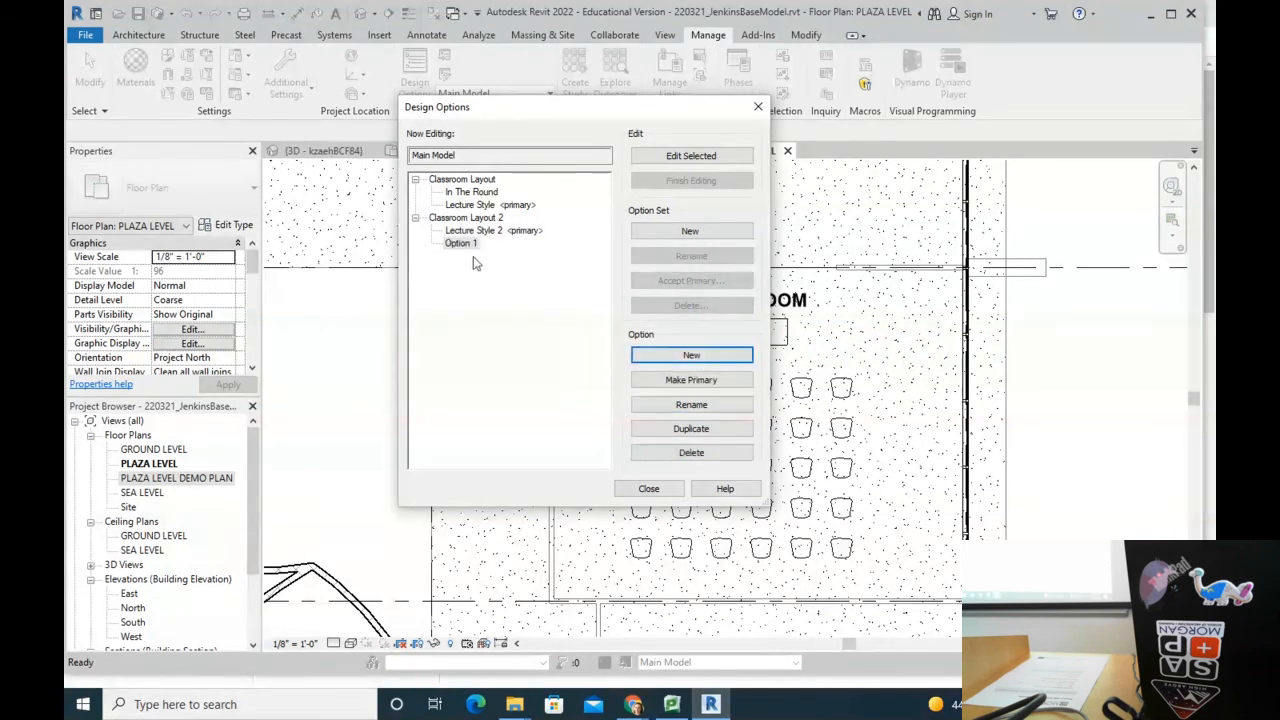
{"action": "left_click", "coordinate": [679, 404]}
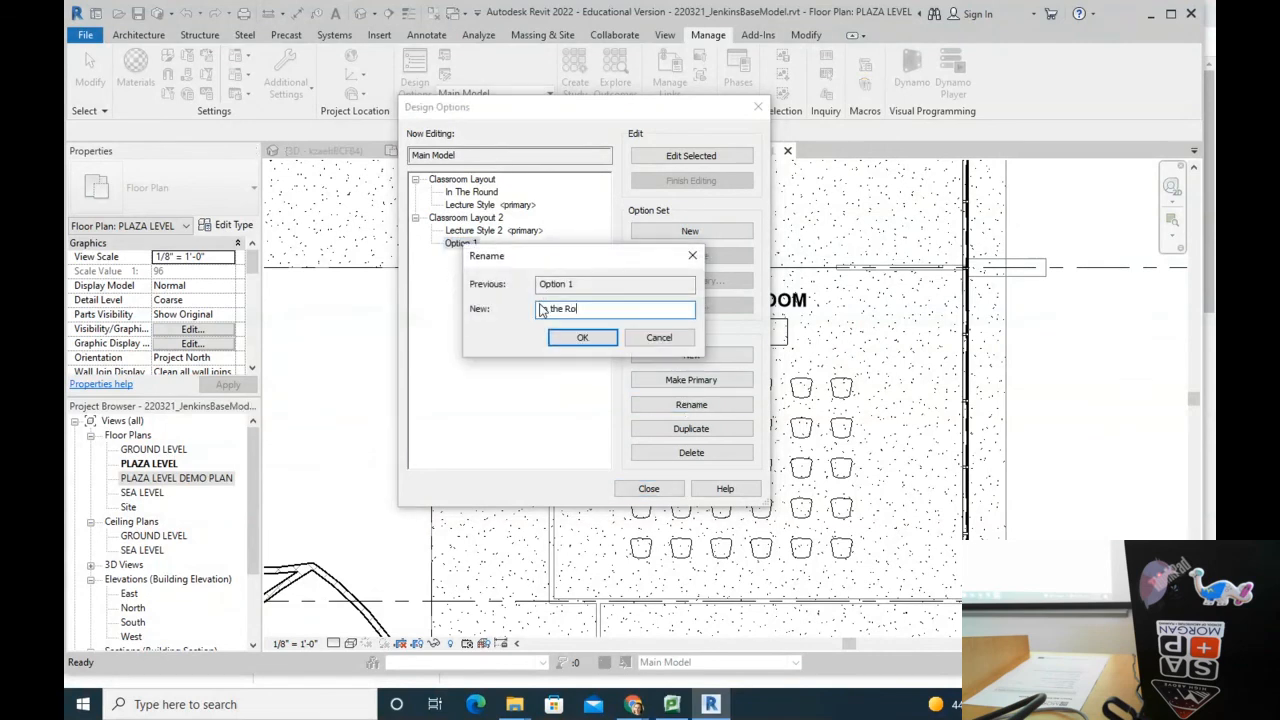
{"action": "type", "text": "In the Round"}
{"action": "left_click", "coordinate": [582, 338]}
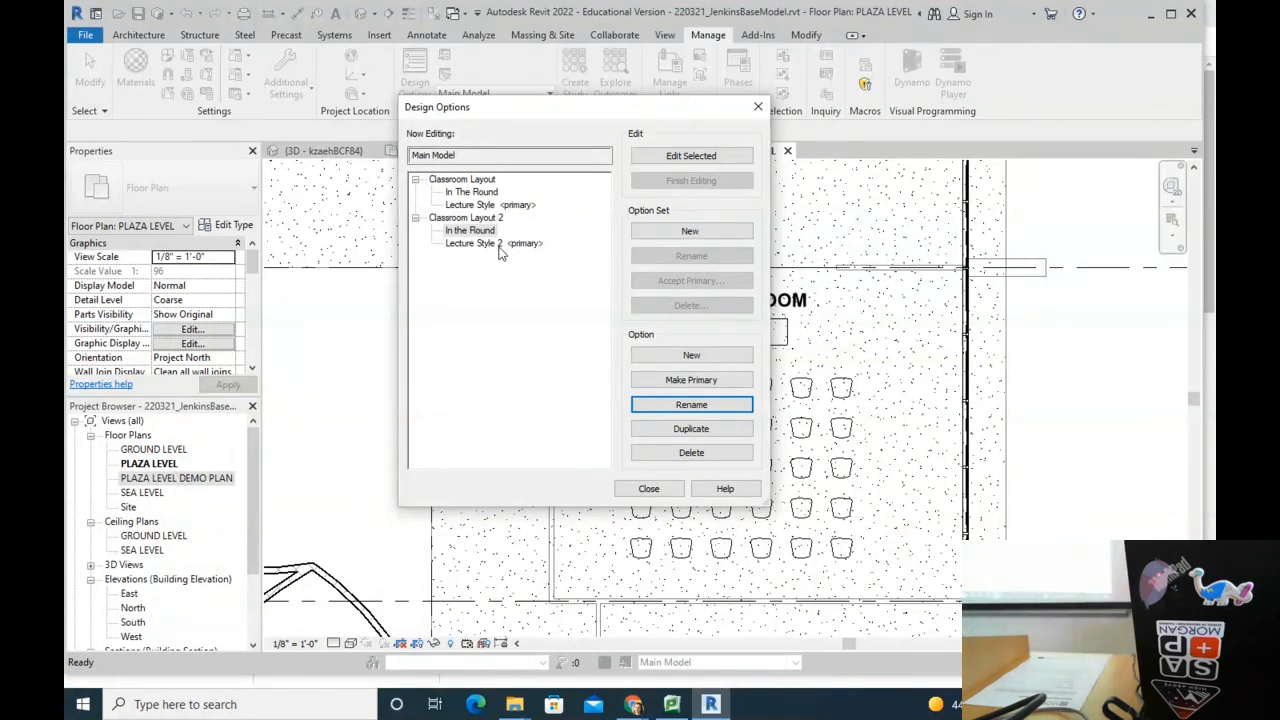
{"action": "left_click", "coordinate": [649, 488]}
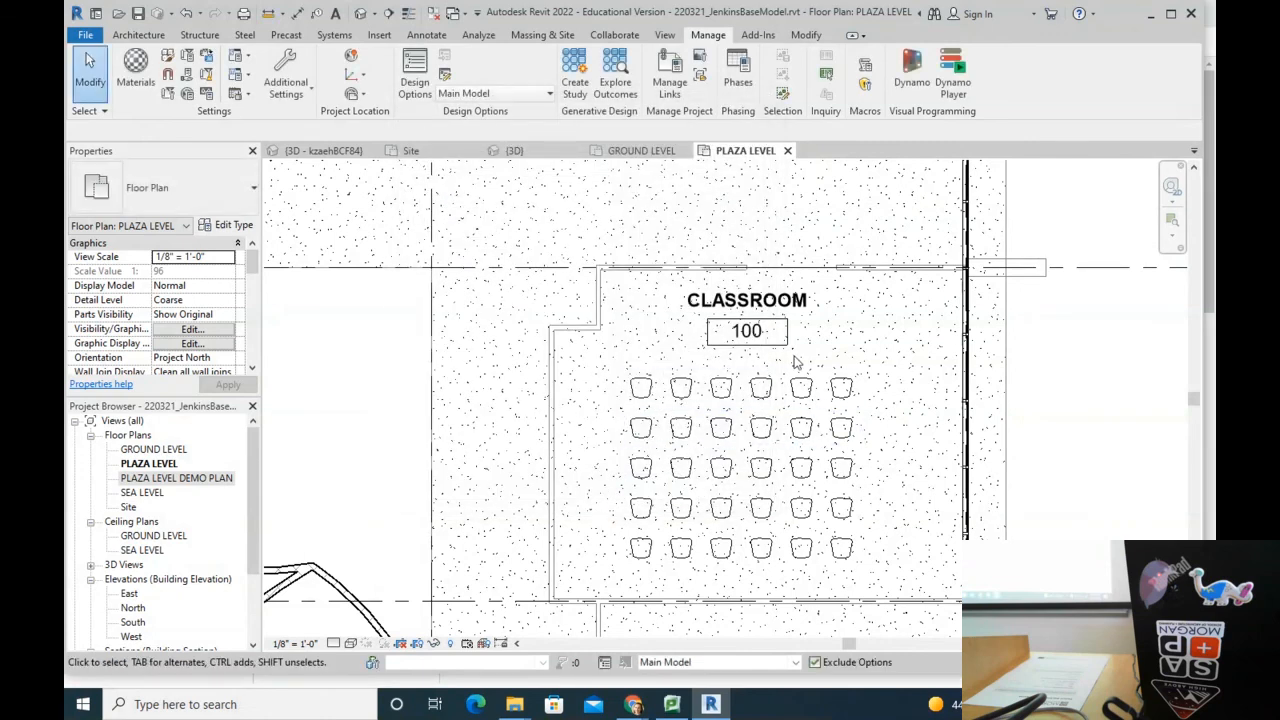
Step: Select the chair rows, open the first row's group for editing, then cancel without changes
{"action": "left_click", "coordinate": [648, 453]}
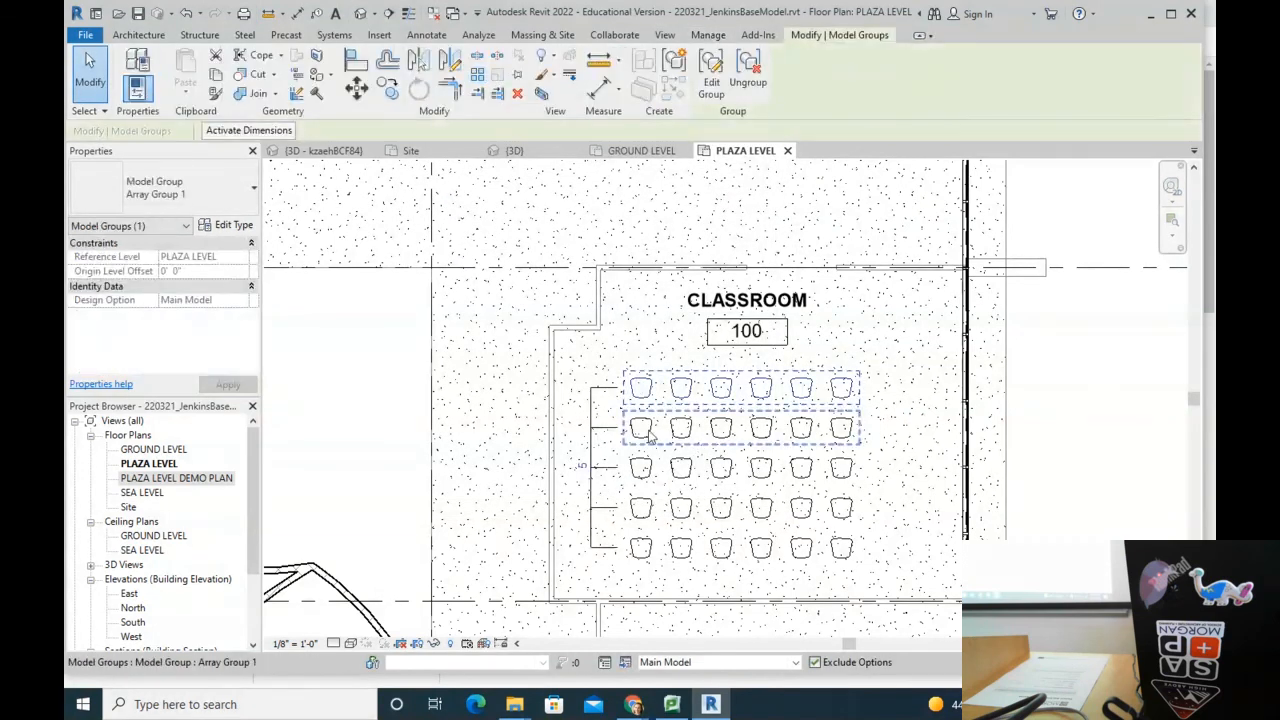
{"action": "left_click", "coordinate": [651, 432], "text": "ctrl"}
{"action": "left_click", "coordinate": [651, 478], "text": "ctrl"}
{"action": "left_click", "coordinate": [652, 513], "text": "ctrl"}
{"action": "left_click", "coordinate": [643, 545], "text": "ctrl"}
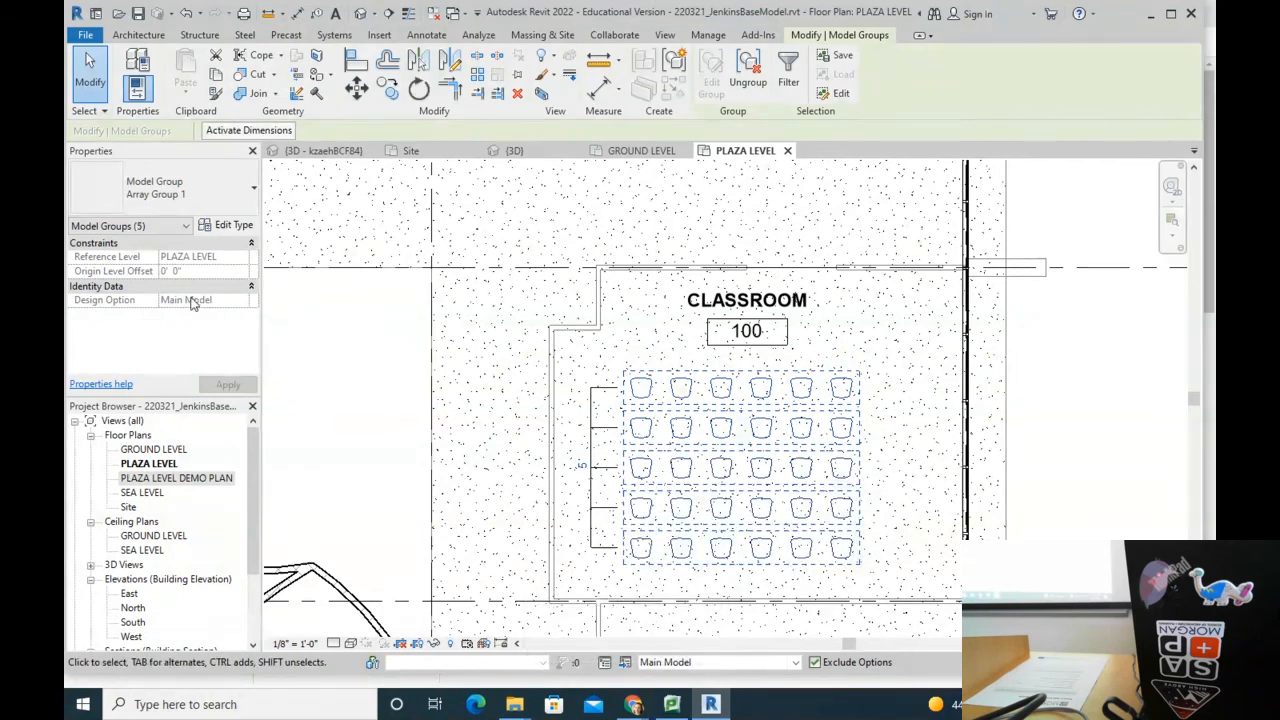
{"action": "key", "text": "Escape"}
{"action": "left_click", "coordinate": [640, 386]}
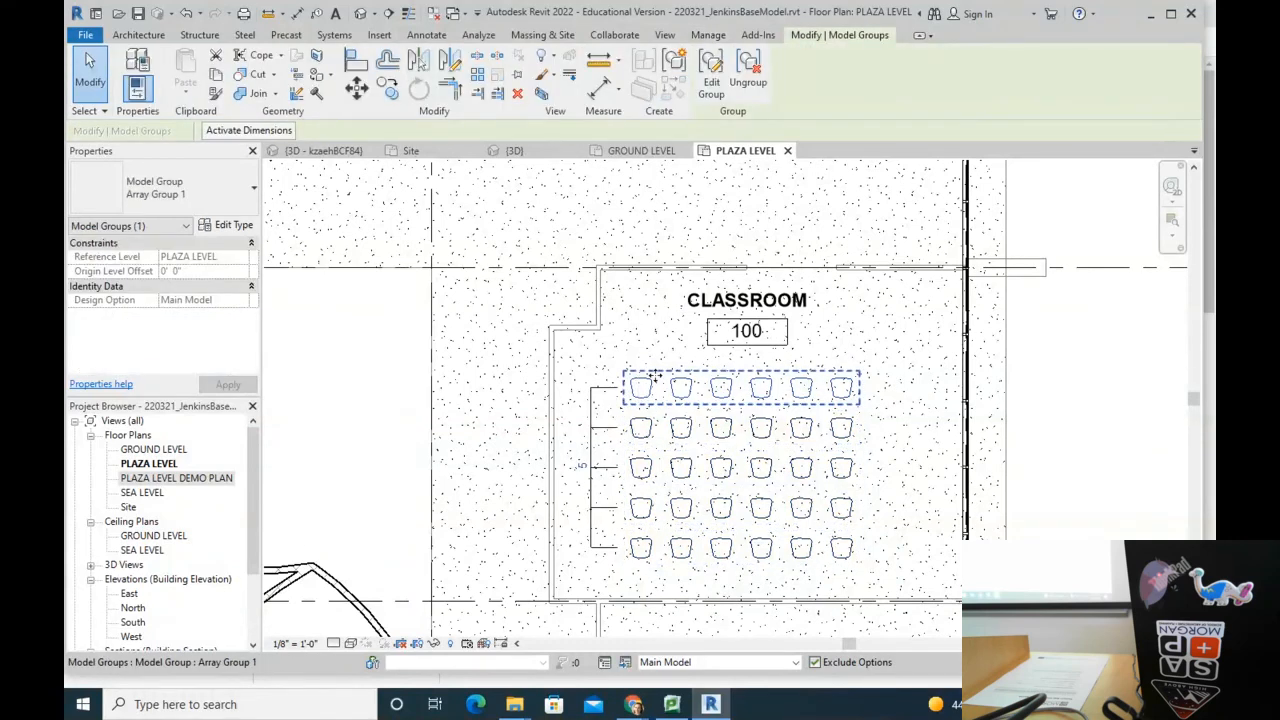
{"action": "left_click", "coordinate": [711, 72]}
{"action": "left_click", "coordinate": [640, 387]}
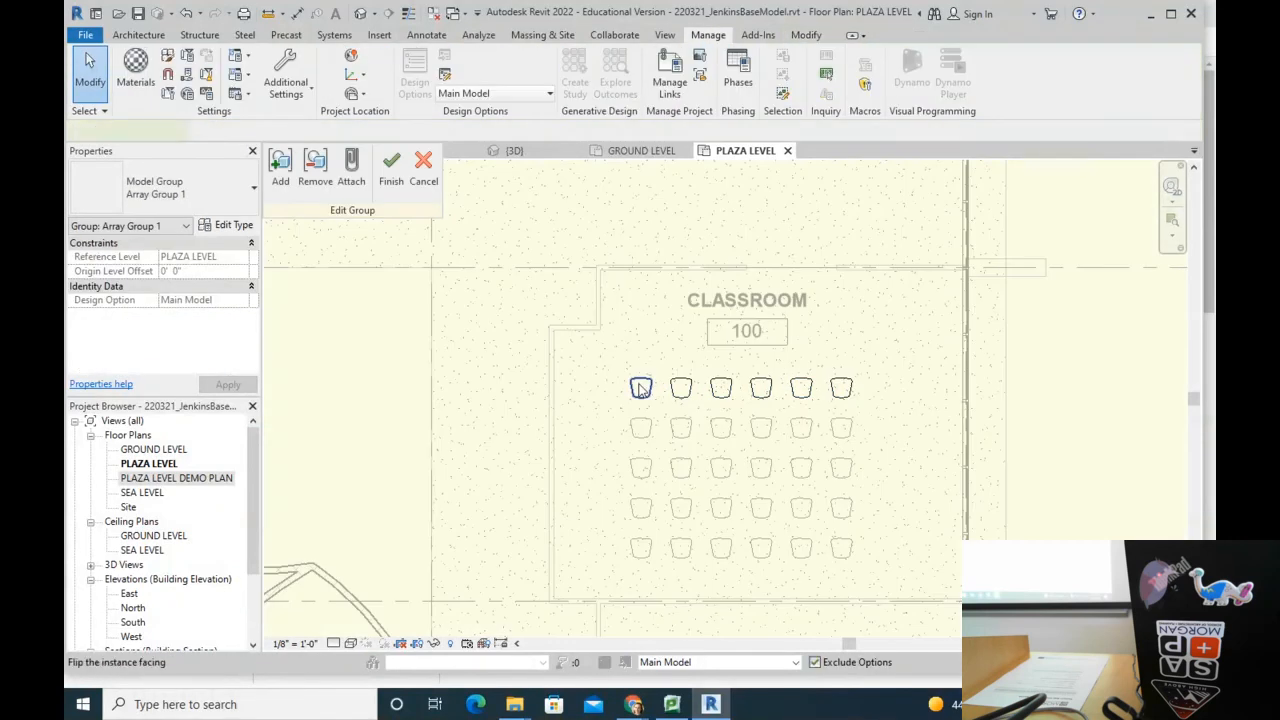
{"action": "left_click_drag", "start_coordinate": [252, 290], "coordinate": [257, 363]}
{"action": "scroll", "coordinate": [258, 355], "scroll_direction": "up", "scroll_amount": 5}
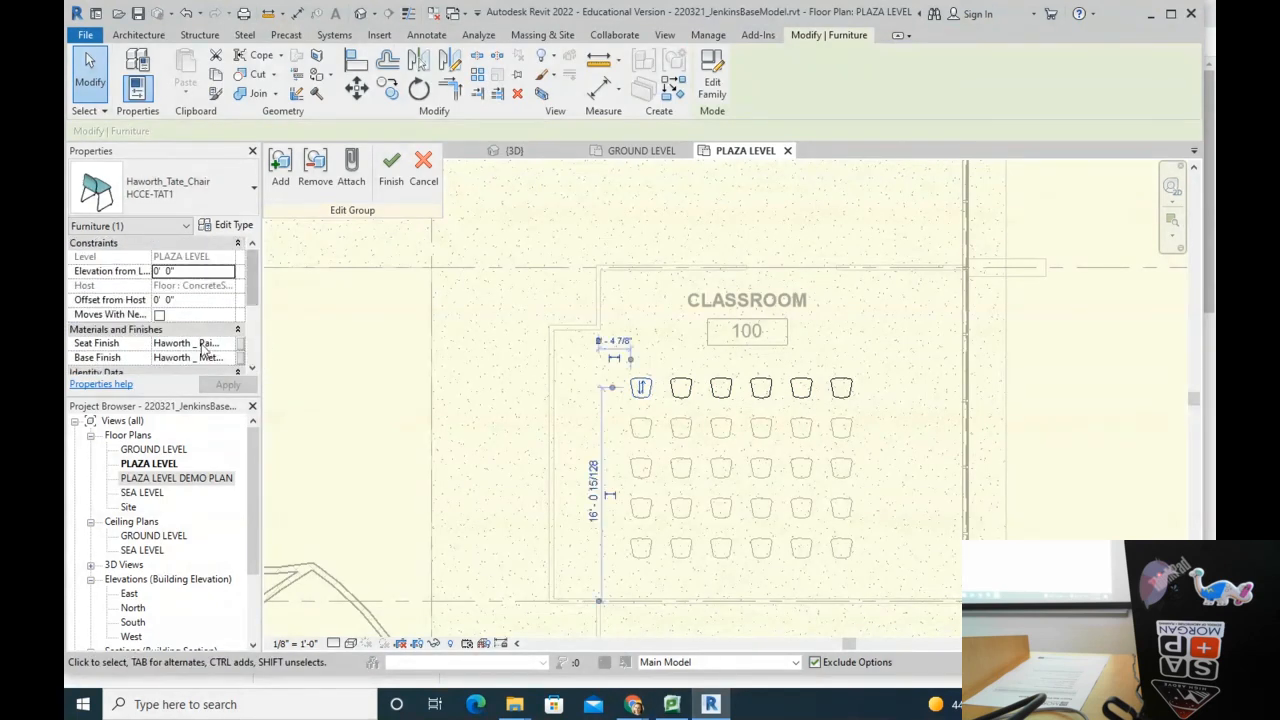
{"action": "scroll", "coordinate": [222, 305], "scroll_direction": "down", "scroll_amount": 1}
{"action": "left_click_drag", "start_coordinate": [252, 303], "coordinate": [255, 341]}
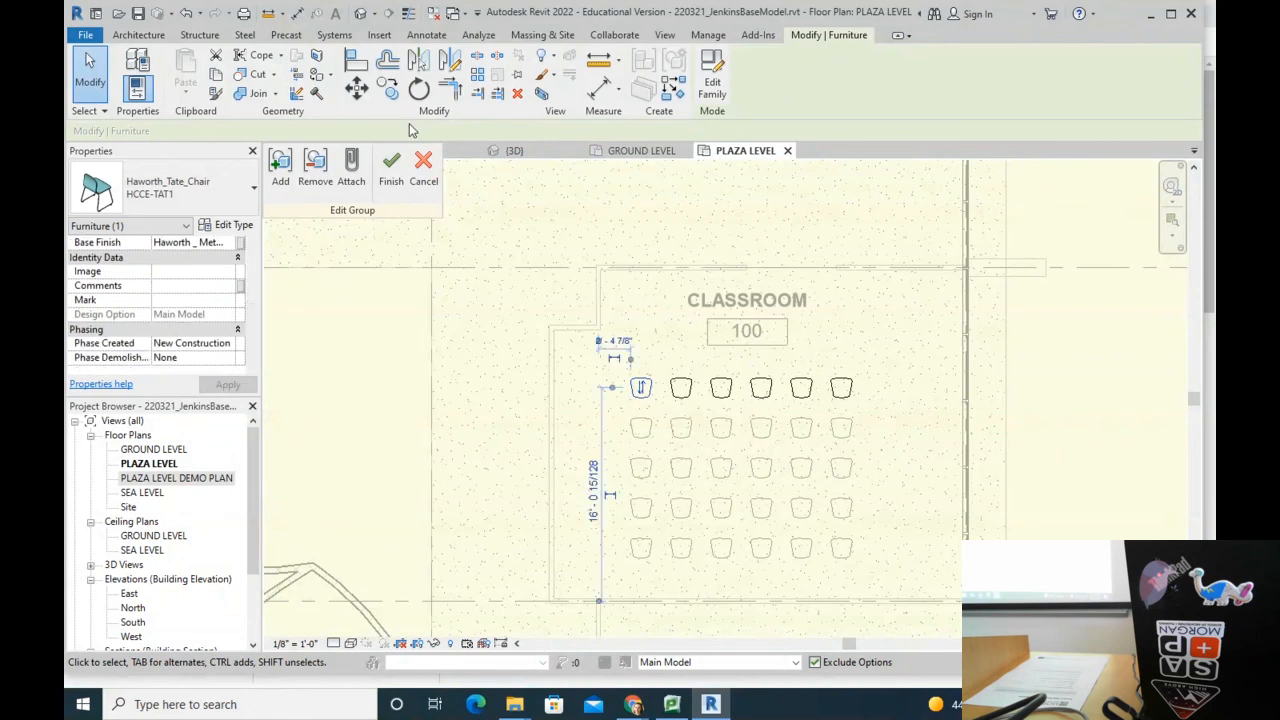
{"action": "left_click", "coordinate": [419, 189]}
{"action": "left_click", "coordinate": [738, 414]}
Step: Window-select the five grouped chair rows and delete them
{"action": "left_click_drag", "start_coordinate": [600, 363], "coordinate": [882, 572]}
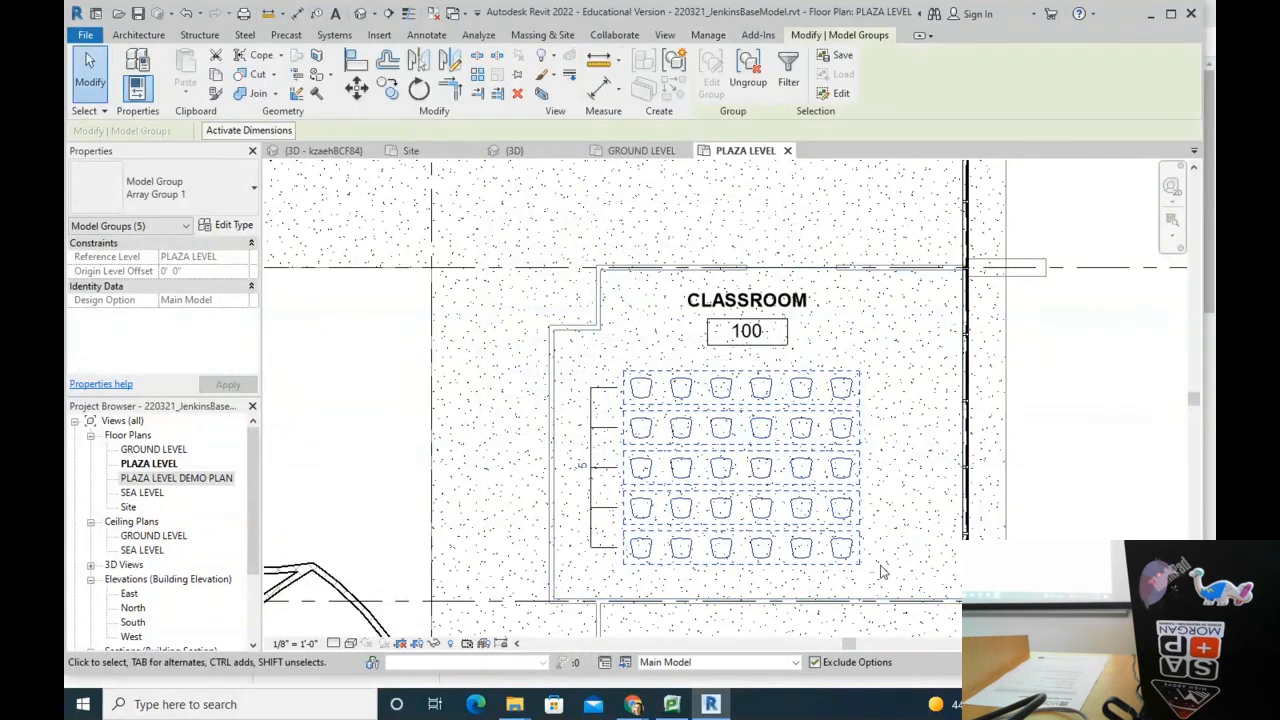
{"action": "left_click", "coordinate": [905, 545]}
{"action": "left_click_drag", "start_coordinate": [606, 362], "coordinate": [918, 572]}
{"action": "key", "text": "Delete"}
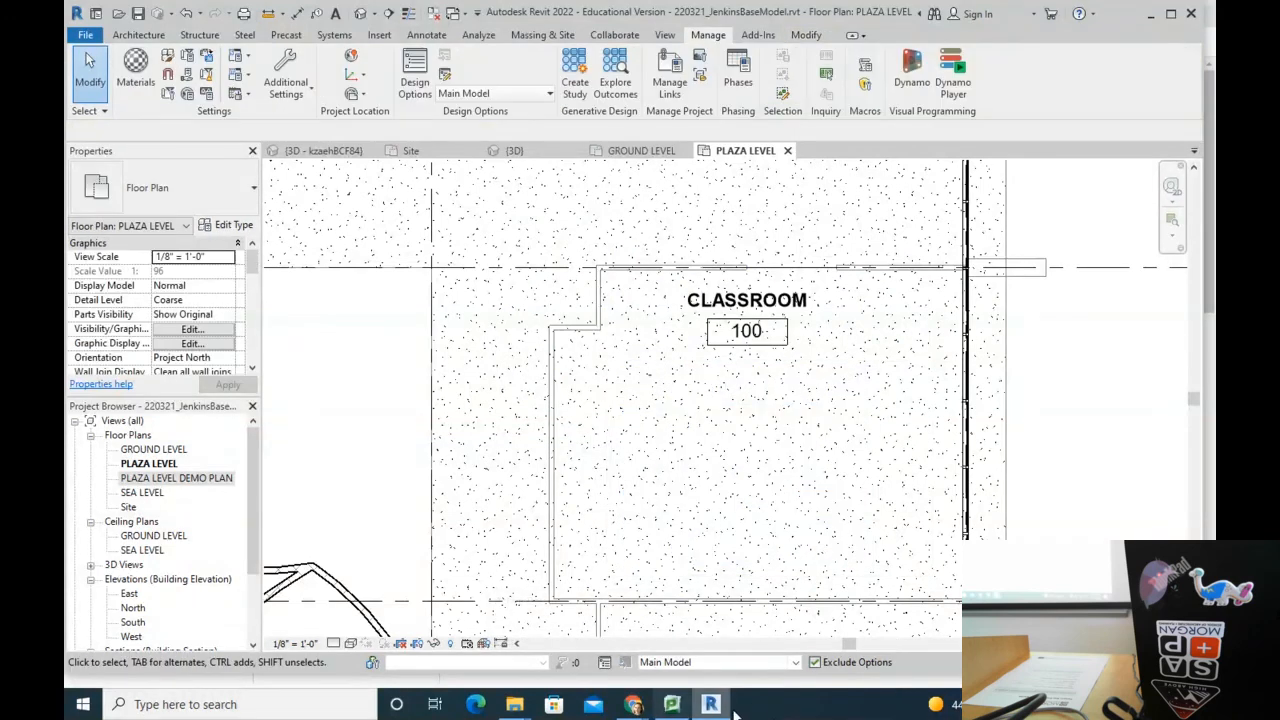
Step: Make Lecture Style <primary> the active design option on the PLAZA LEVEL plan
{"action": "left_click", "coordinate": [672, 662]}
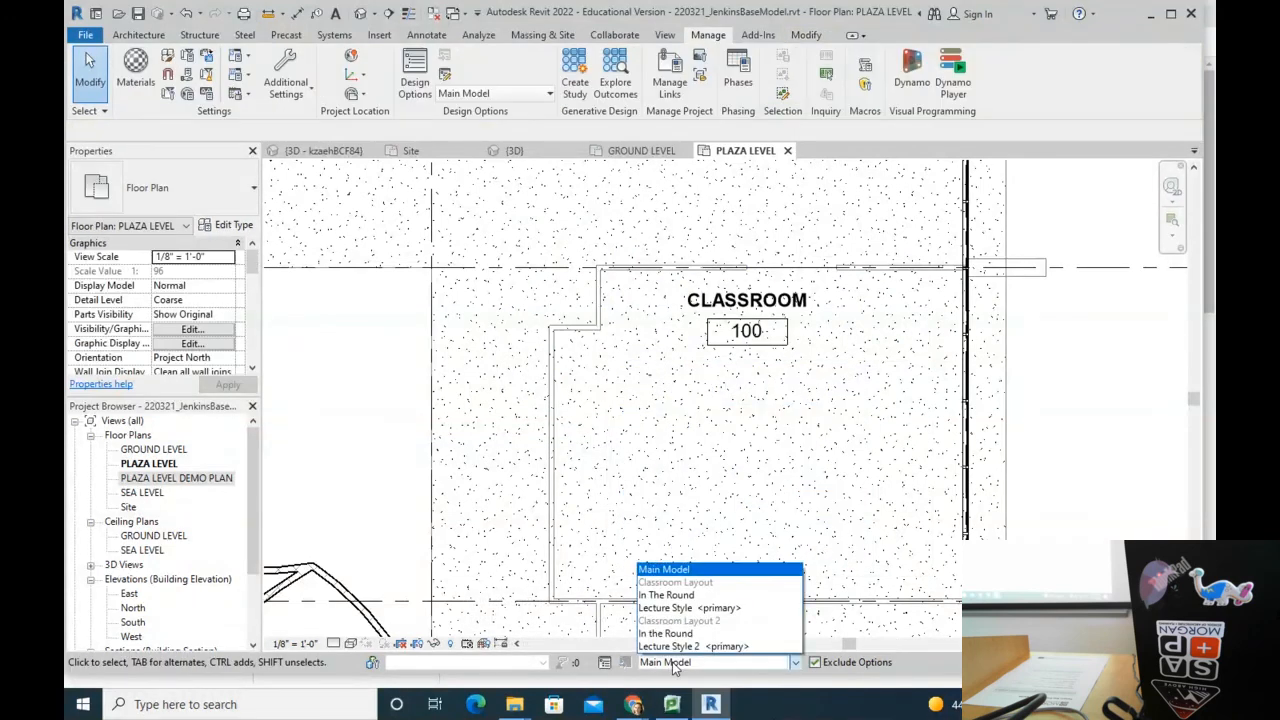
{"action": "left_click", "coordinate": [677, 608]}
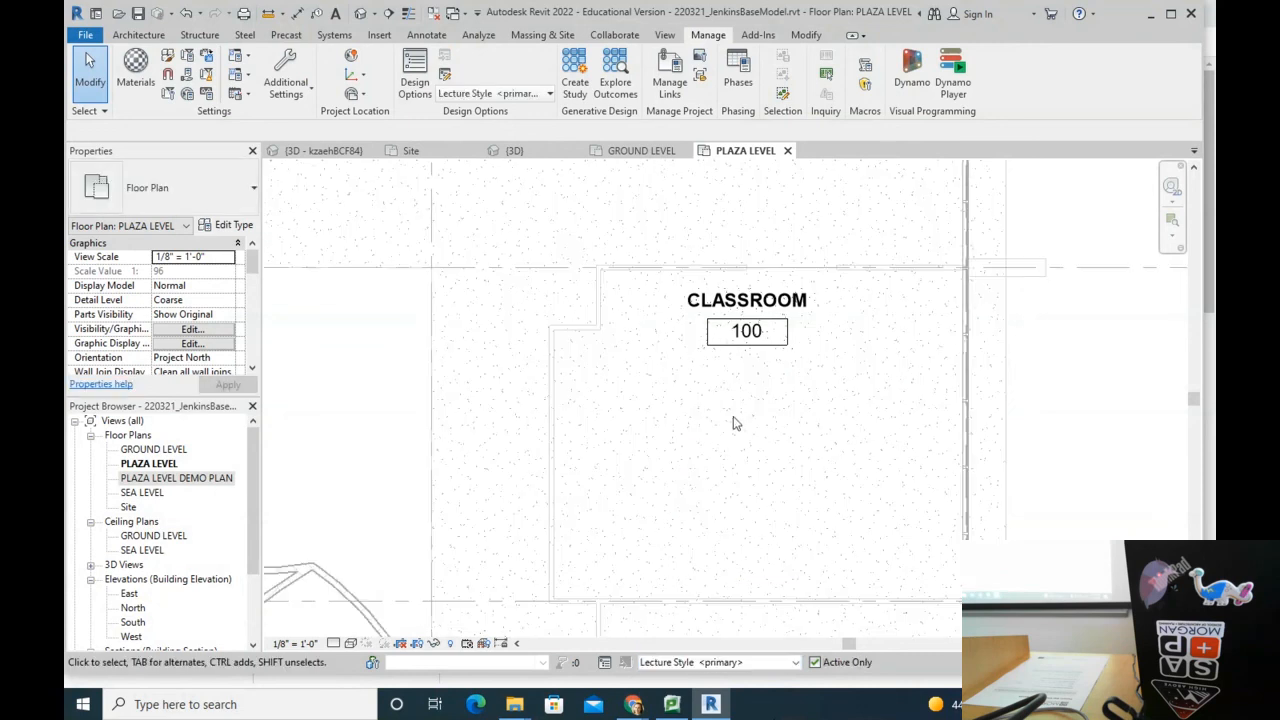
{"action": "left_click", "coordinate": [806, 35]}
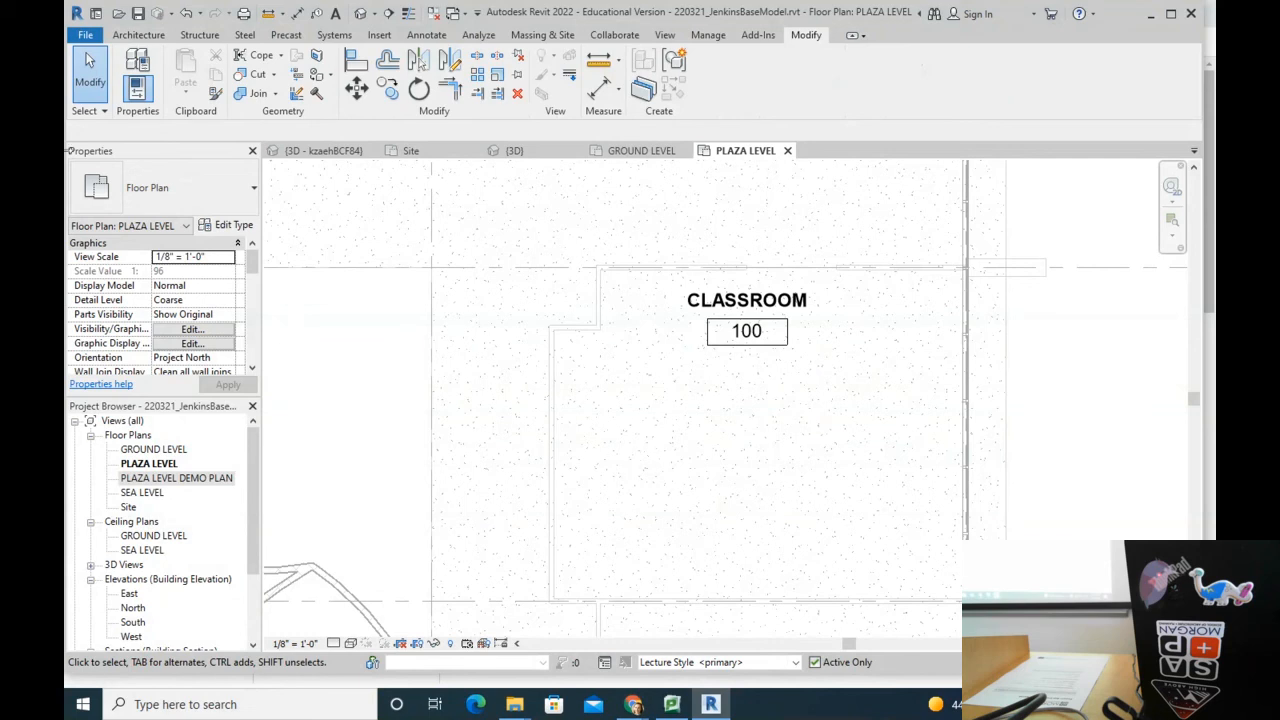
{"action": "left_click", "coordinate": [148, 36]}
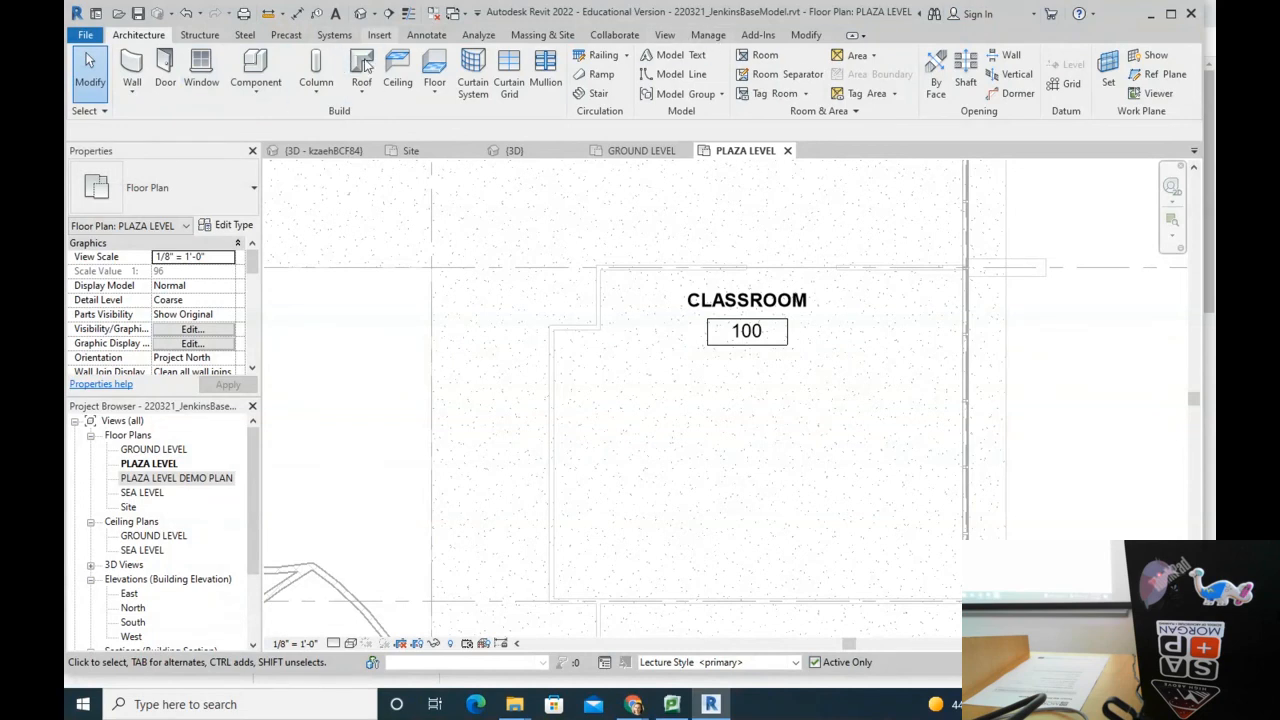
{"action": "left_click", "coordinate": [655, 152]}
{"action": "left_click", "coordinate": [757, 152]}
{"action": "left_click", "coordinate": [705, 663]}
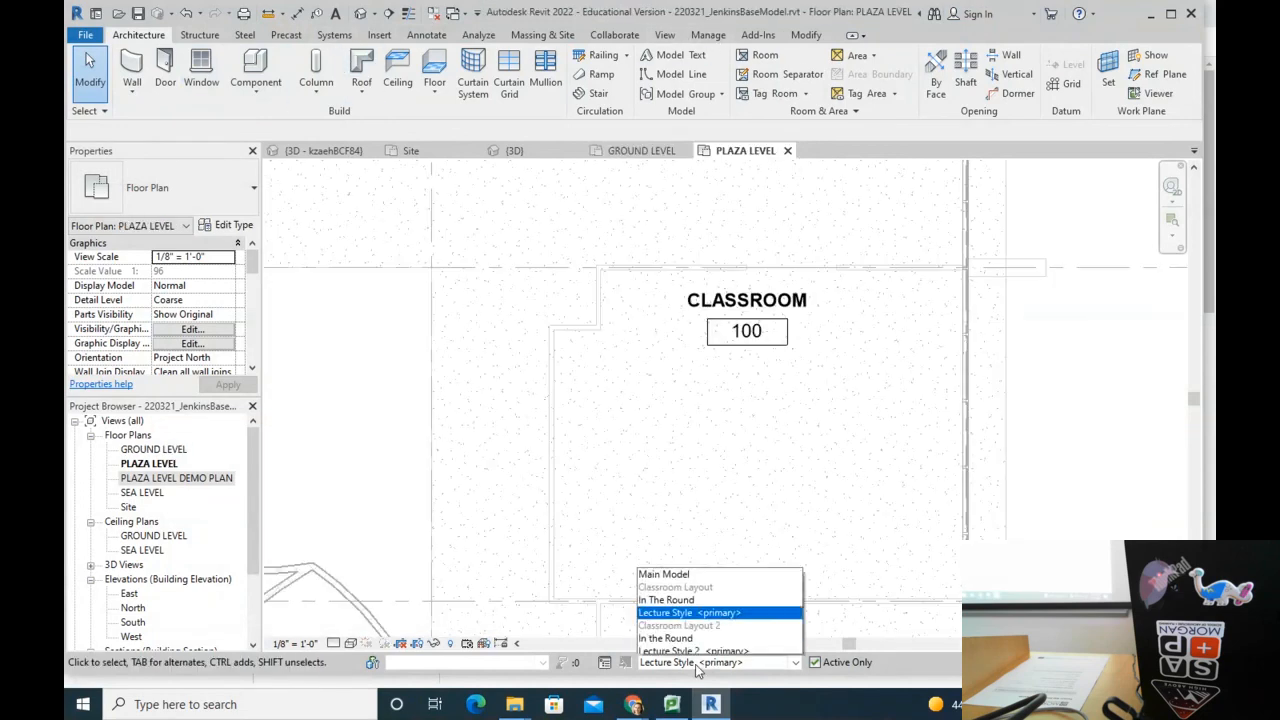
{"action": "left_click", "coordinate": [811, 461]}
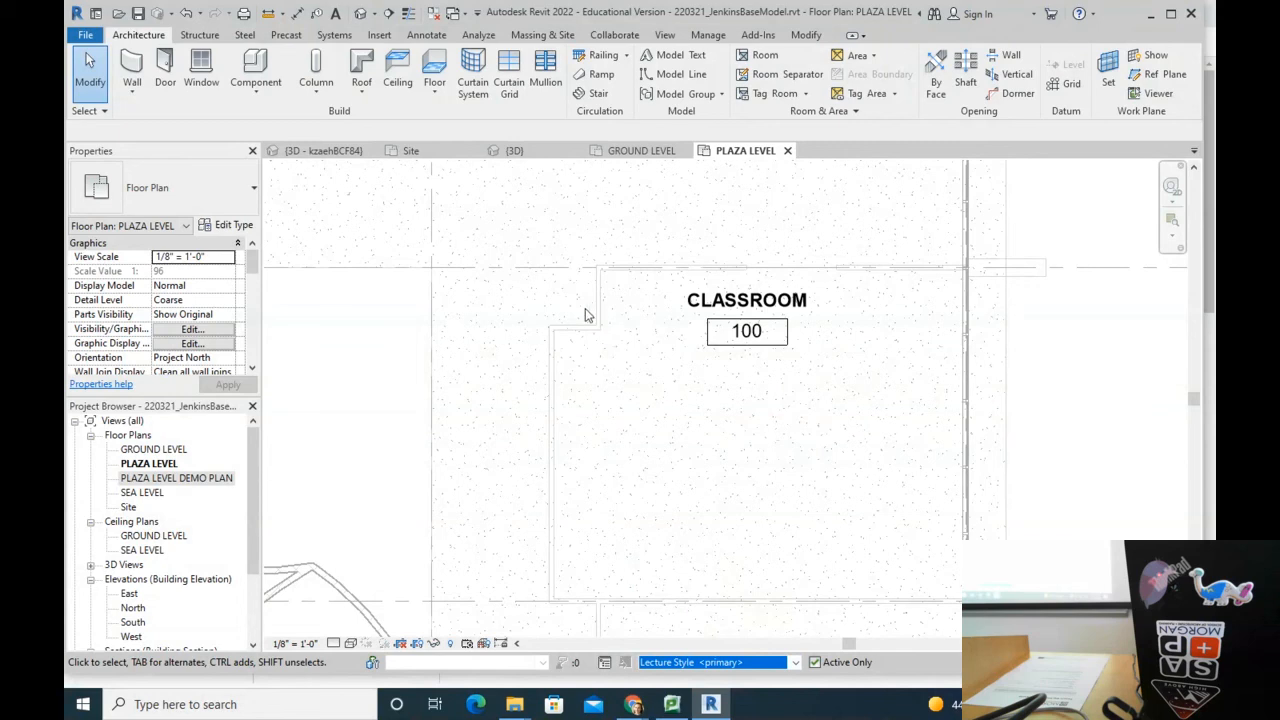
Step: Place twelve Haworth Tate chairs in Classroom 100 as three rows of four
{"action": "left_click", "coordinate": [255, 68]}
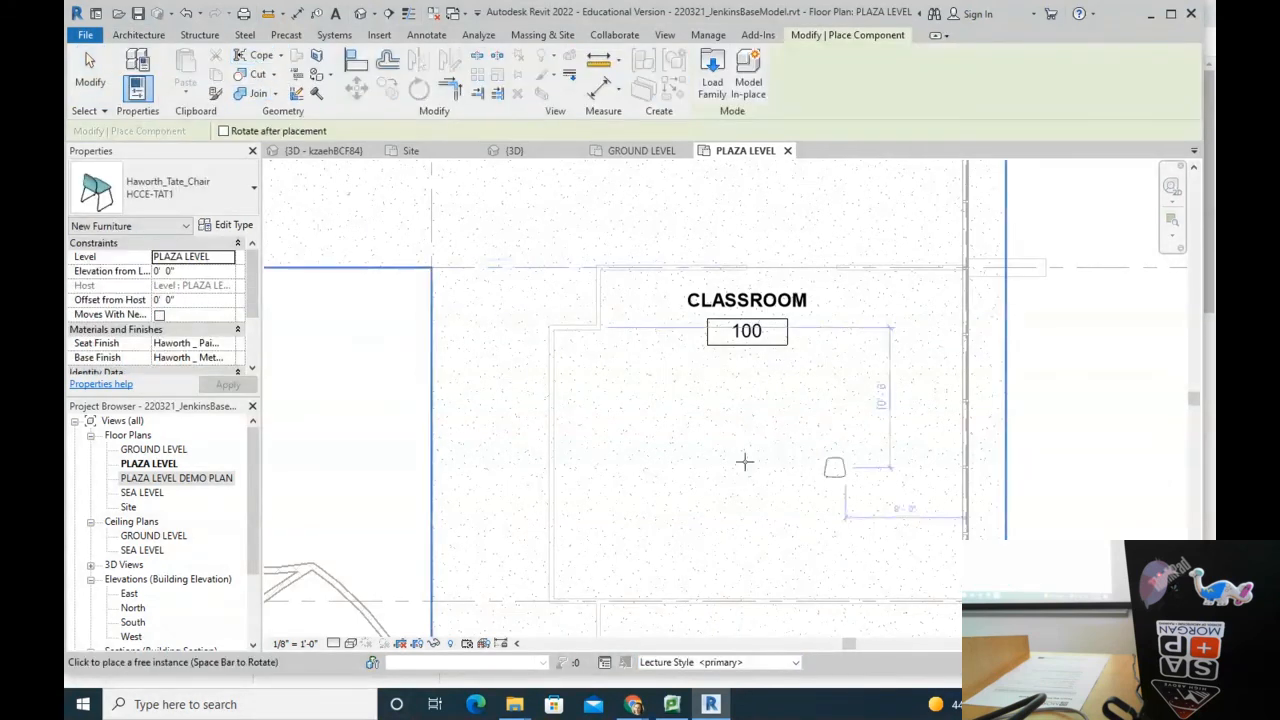
{"action": "left_click", "coordinate": [633, 380]}
{"action": "scroll", "coordinate": [684, 370], "scroll_direction": "up", "scroll_amount": 2}
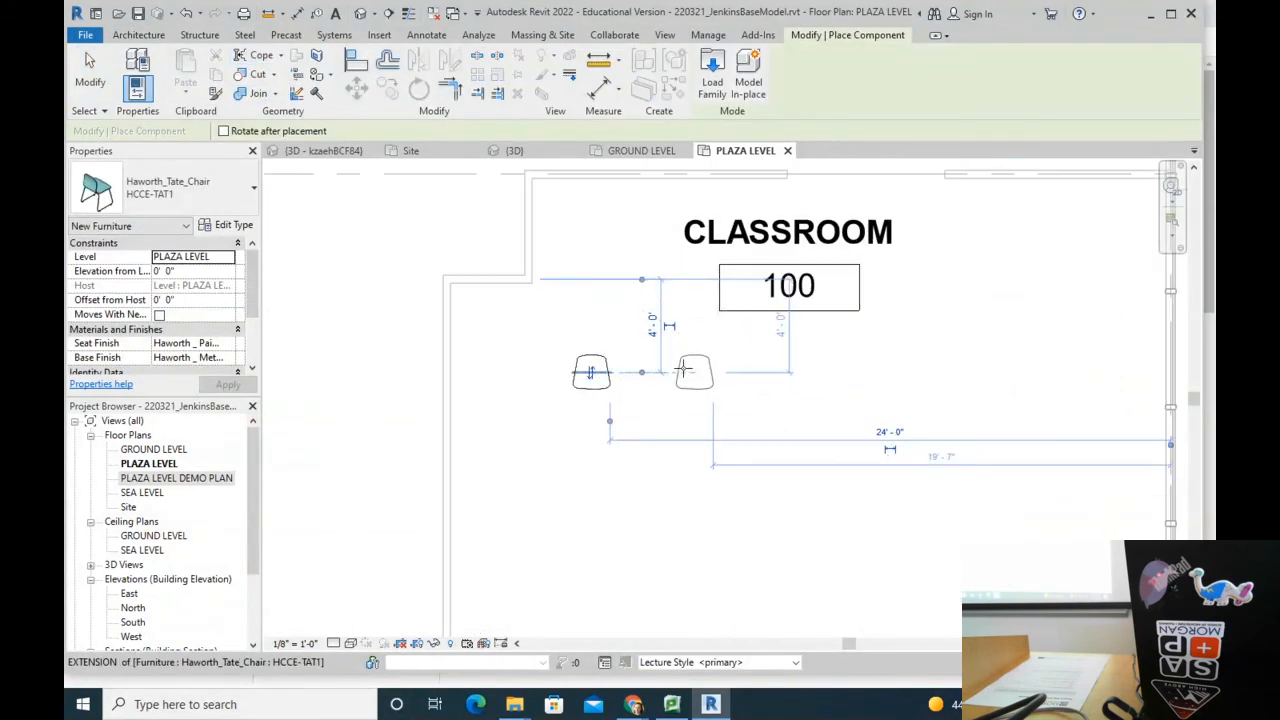
{"action": "left_click", "coordinate": [685, 371]}
{"action": "left_click", "coordinate": [945, 376]}
{"action": "left_click", "coordinate": [591, 505]}
{"action": "left_click", "coordinate": [708, 505]}
{"action": "left_click", "coordinate": [866, 505]}
{"action": "left_click", "coordinate": [974, 506]}
{"action": "scroll", "coordinate": [632, 478], "scroll_direction": "down", "scroll_amount": 2}
{"action": "scroll", "coordinate": [640, 485], "scroll_direction": "down", "scroll_amount": 1}
{"action": "left_click", "coordinate": [600, 467]}
{"action": "left_click", "coordinate": [699, 467]}
{"action": "left_click", "coordinate": [807, 467]}
{"action": "left_click", "coordinate": [868, 467]}
{"action": "key", "text": "Escape"}
{"action": "key", "text": "Escape"}
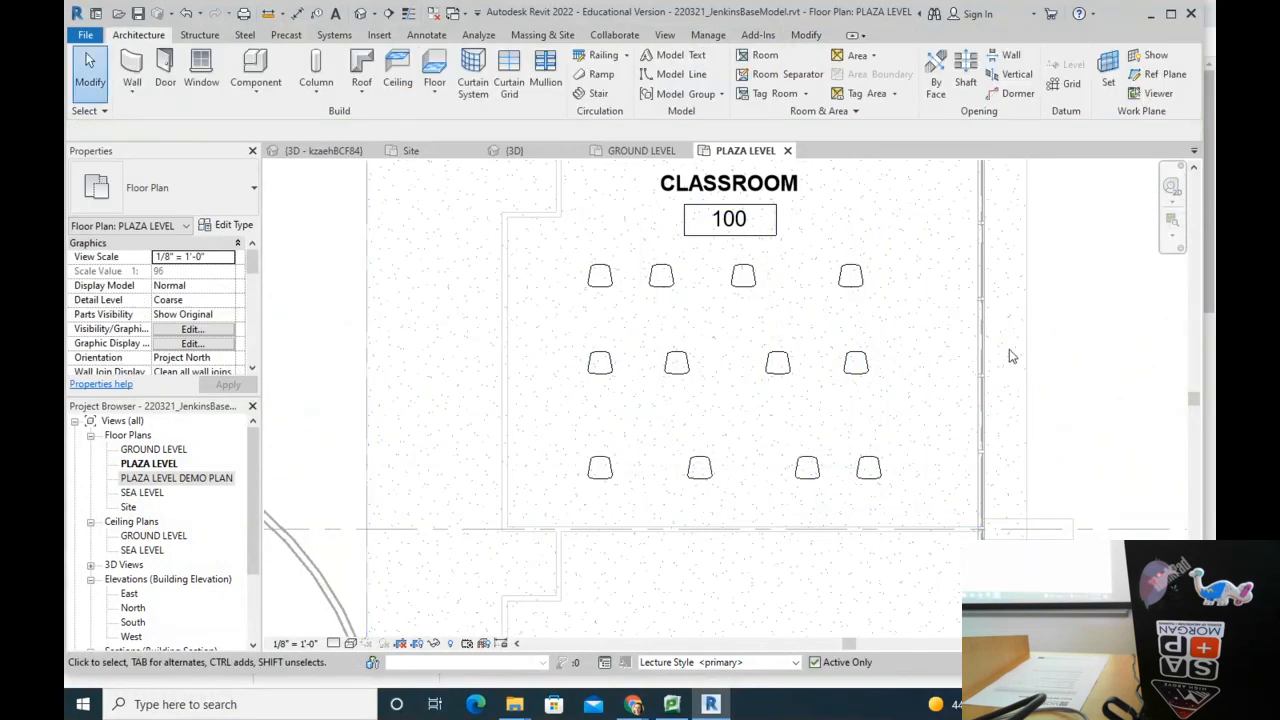
Step: Switch the active design option back to Main Model to compare
{"action": "left_click", "coordinate": [697, 662]}
{"action": "left_click", "coordinate": [675, 569]}
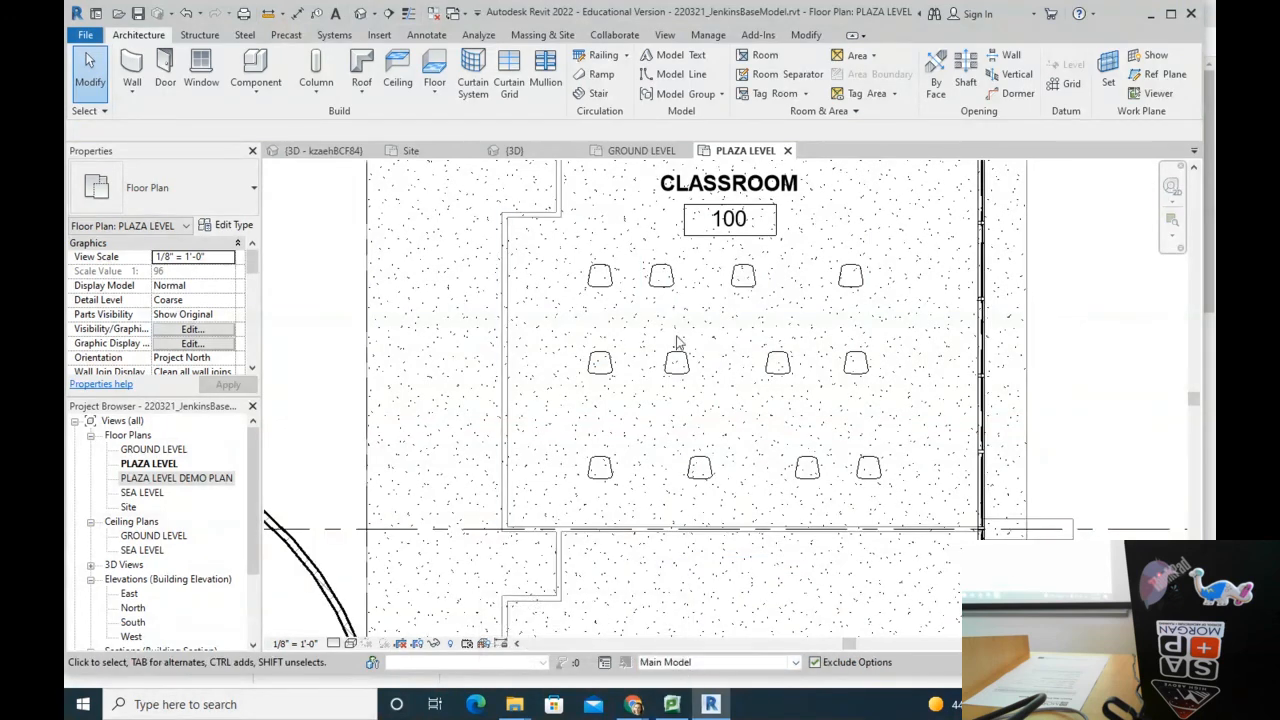
{"action": "left_click", "coordinate": [700, 662]}
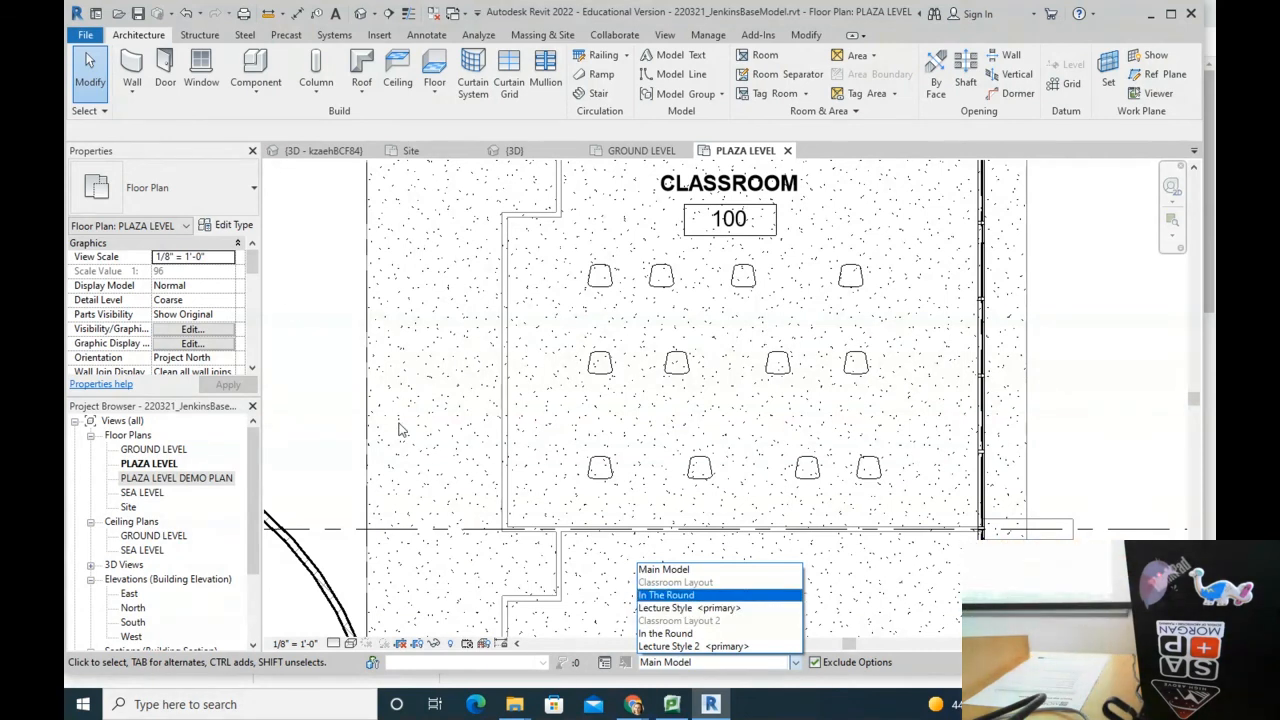
Step: Activate In The Round and draw a Red Lines detail circle of about 10' radius in the classroom
{"action": "left_click", "coordinate": [690, 595]}
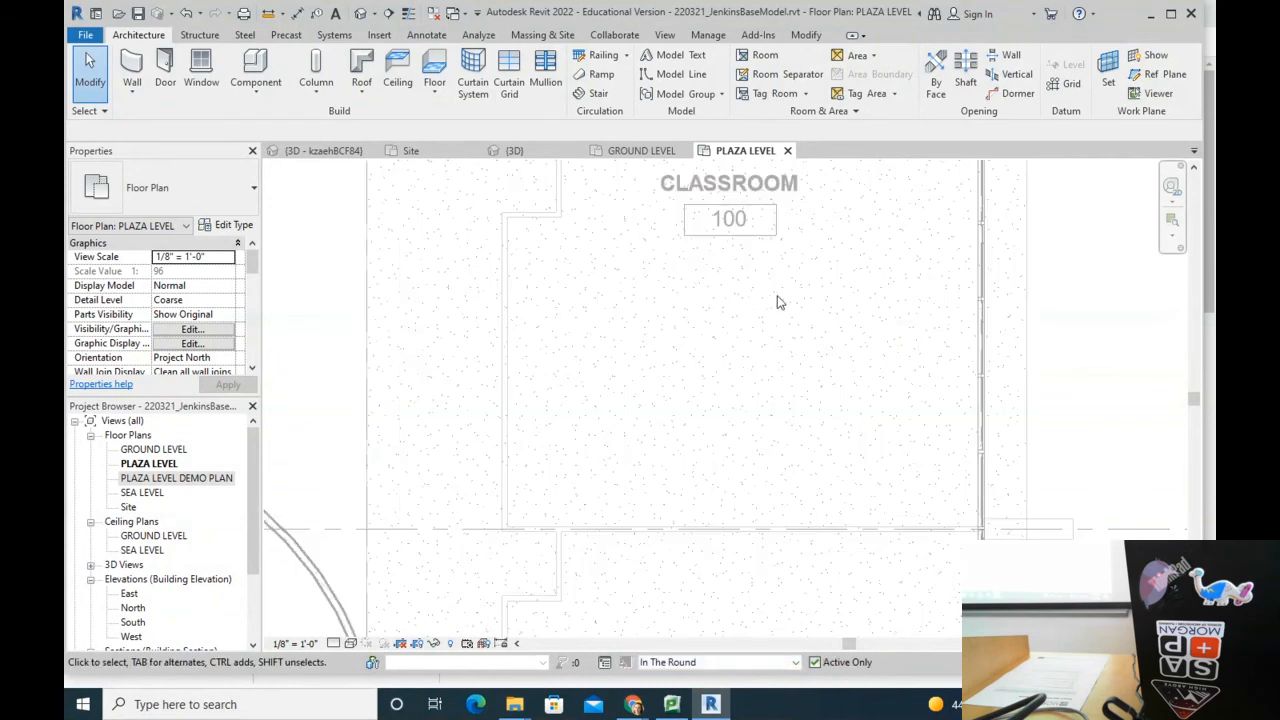
{"action": "middle_click_drag", "start_coordinate": [781, 302], "coordinate": [741, 397]}
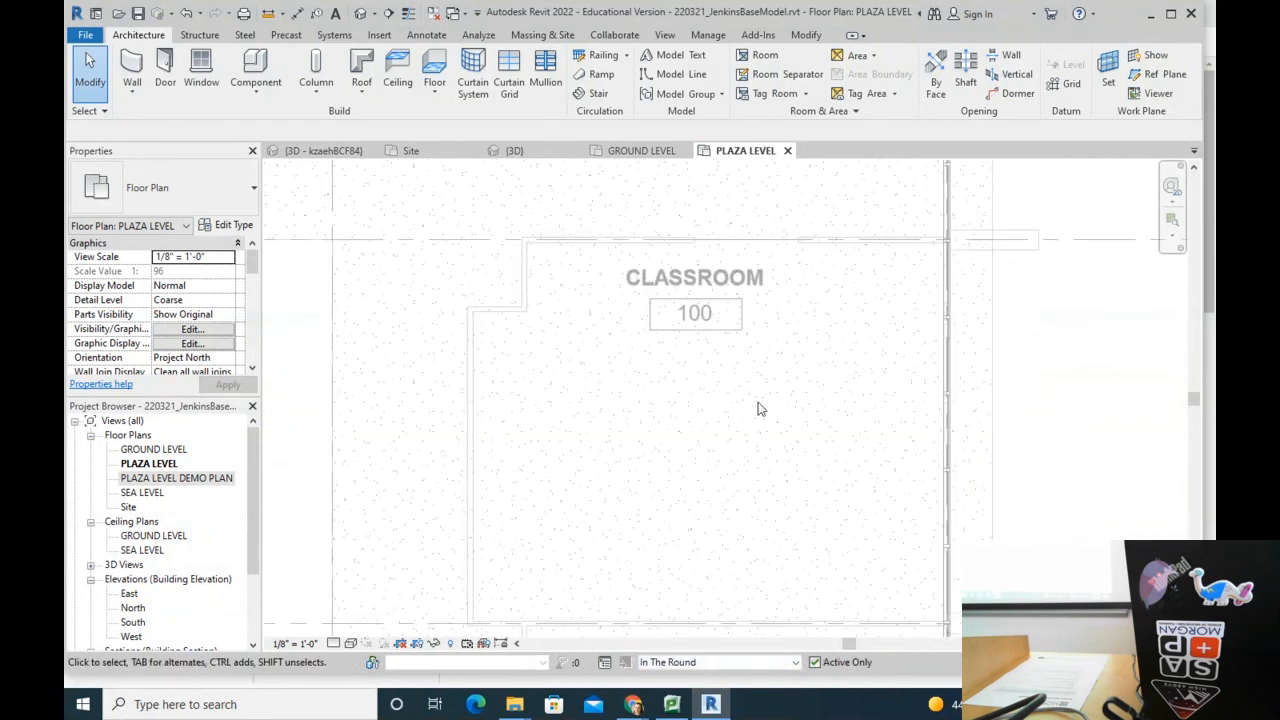
{"action": "left_click", "coordinate": [420, 36]}
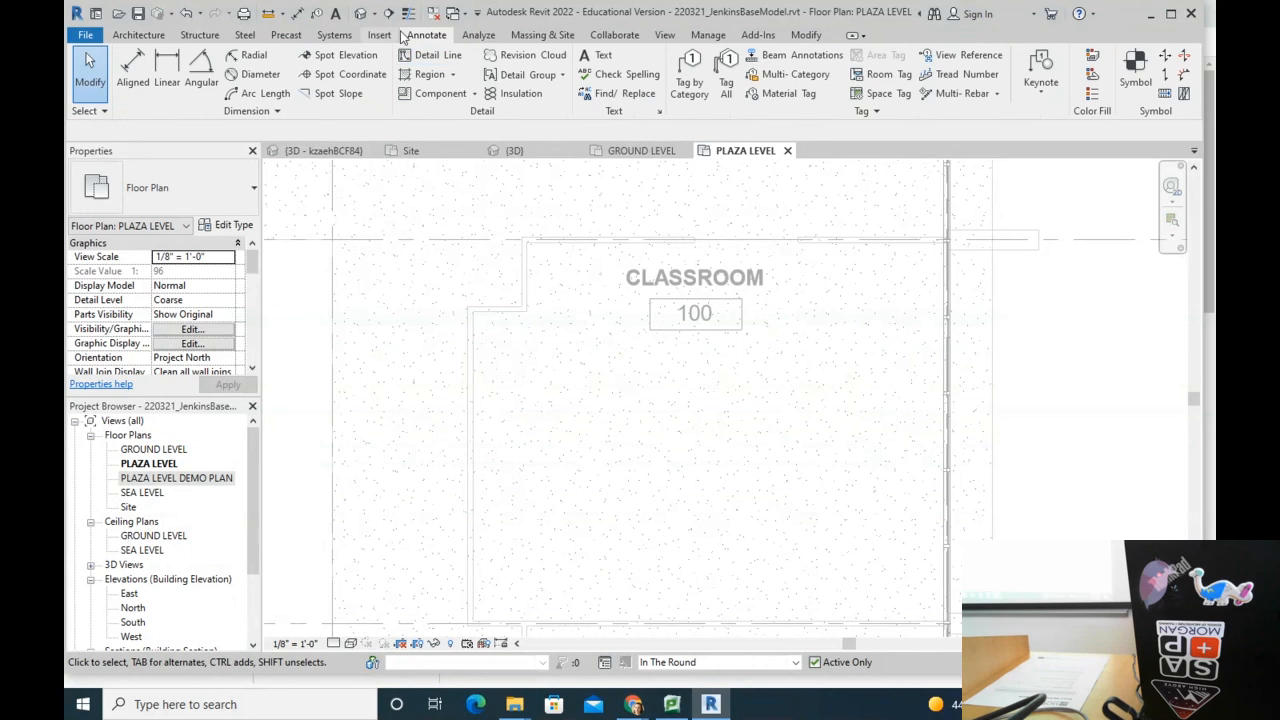
{"action": "left_click", "coordinate": [438, 55]}
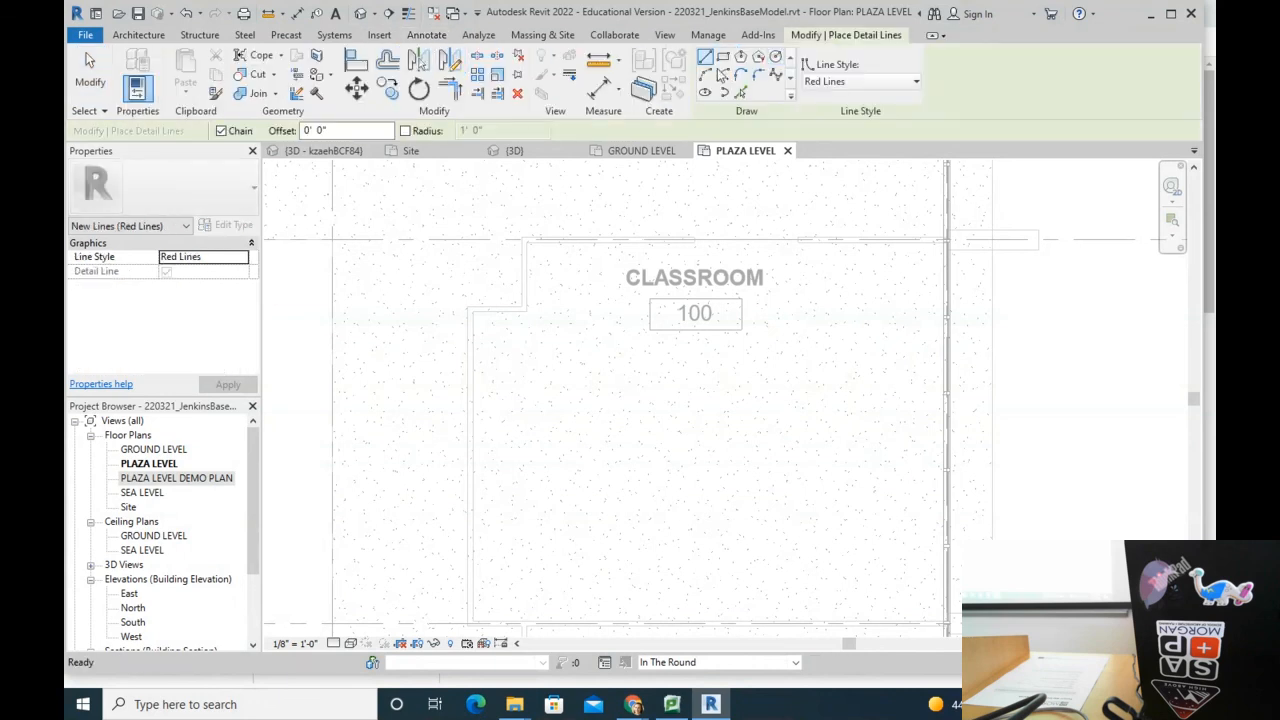
{"action": "left_click", "coordinate": [776, 57]}
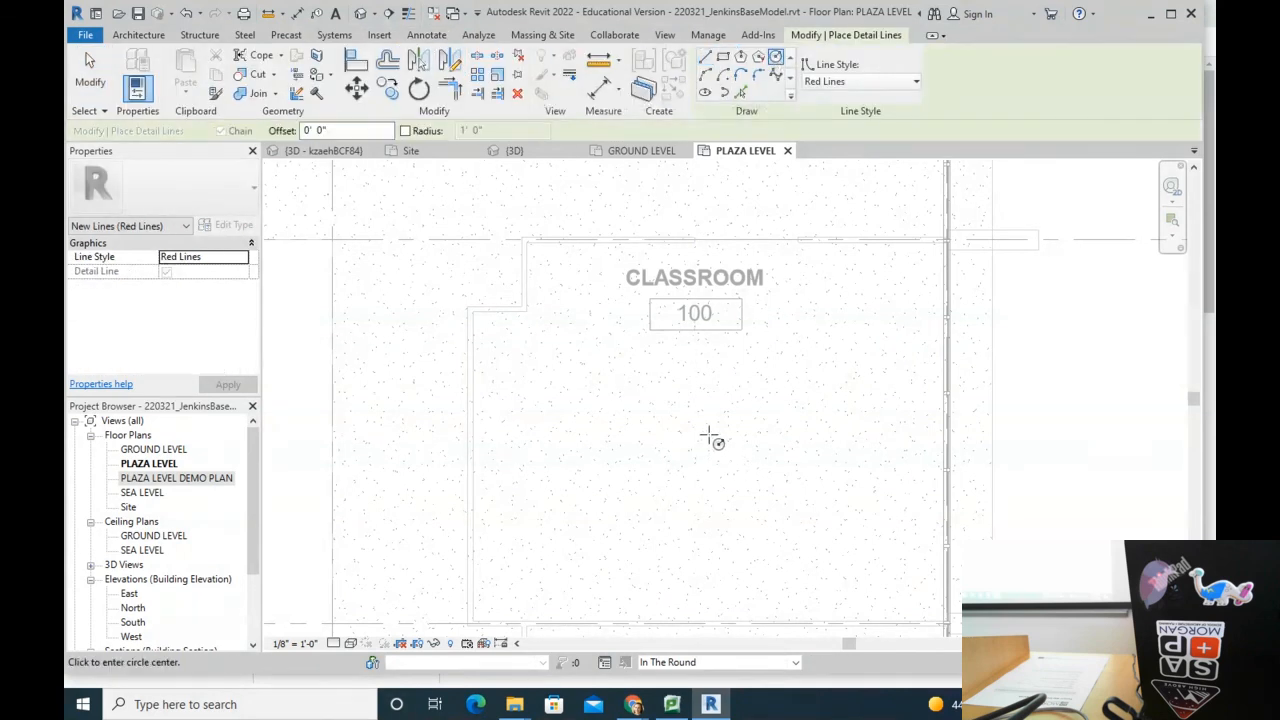
{"action": "left_click", "coordinate": [704, 434]}
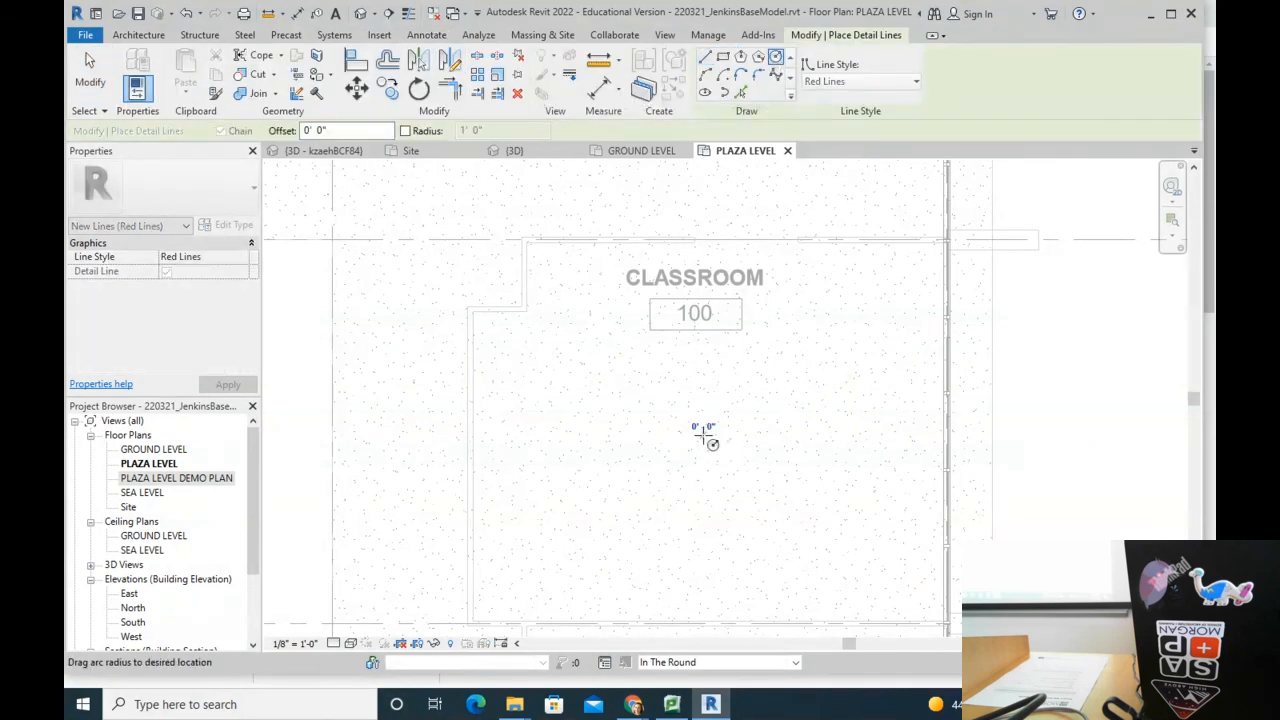
{"action": "left_click", "coordinate": [588, 340]}
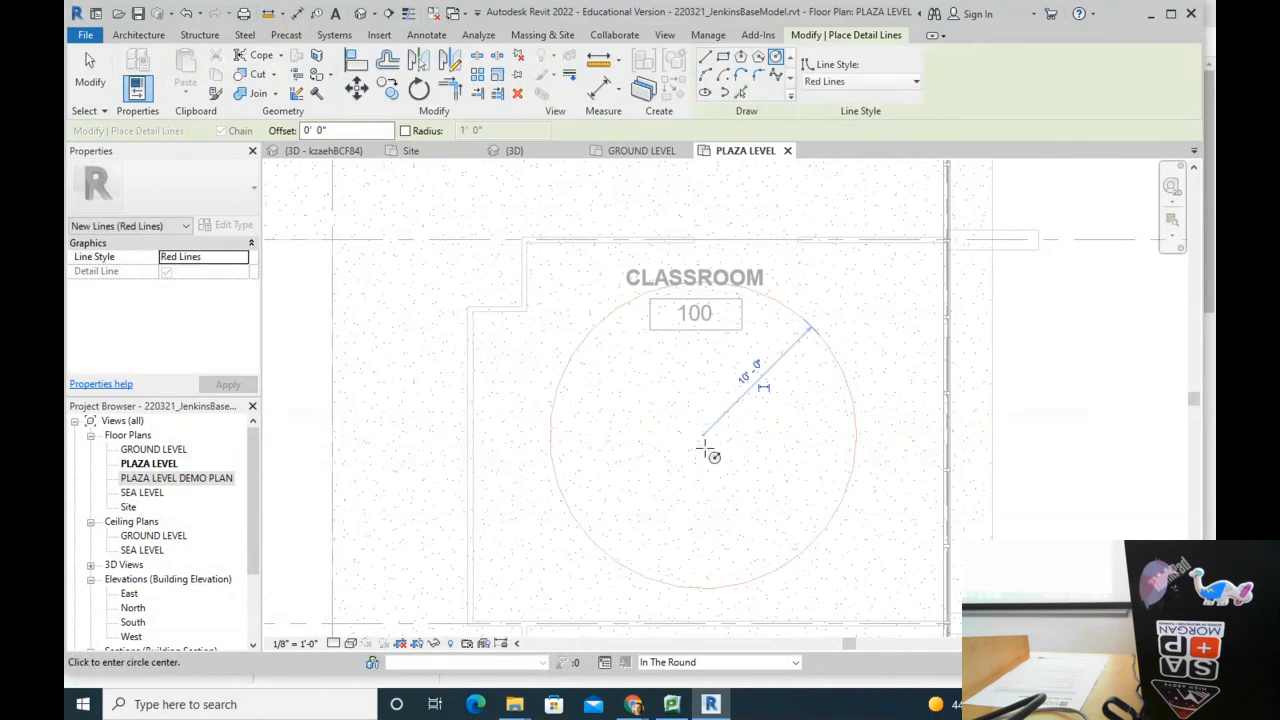
{"action": "key", "text": "Escape"}
{"action": "key", "text": "Escape"}
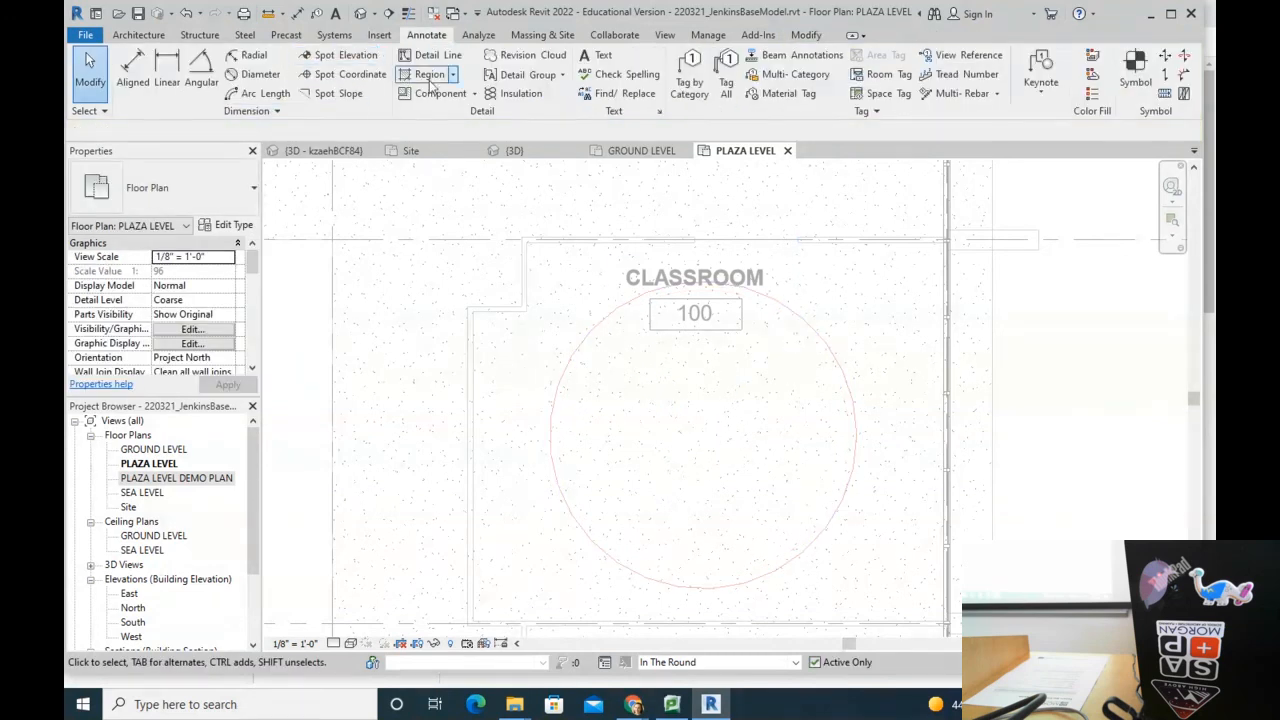
{"action": "left_click", "coordinate": [128, 35]}
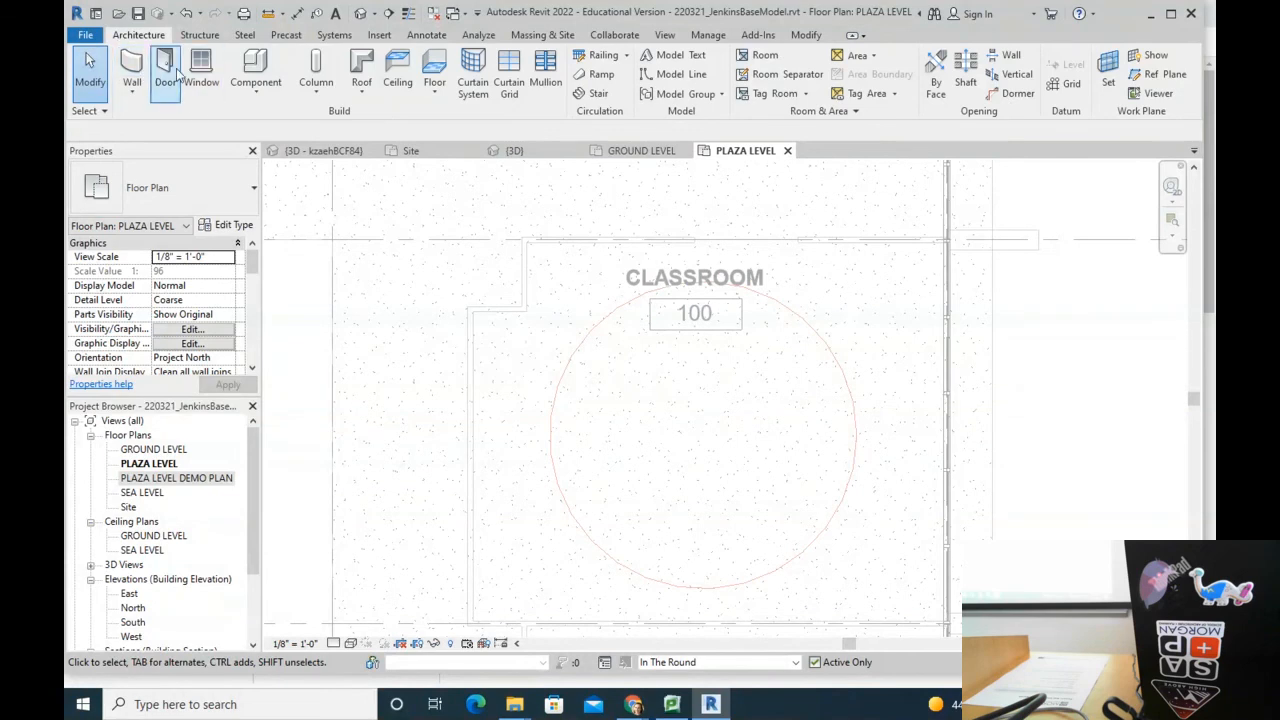
Step: Place one Haworth_Tate_Chair and rotate it about 58 degrees to face the circle
{"action": "left_click", "coordinate": [255, 70]}
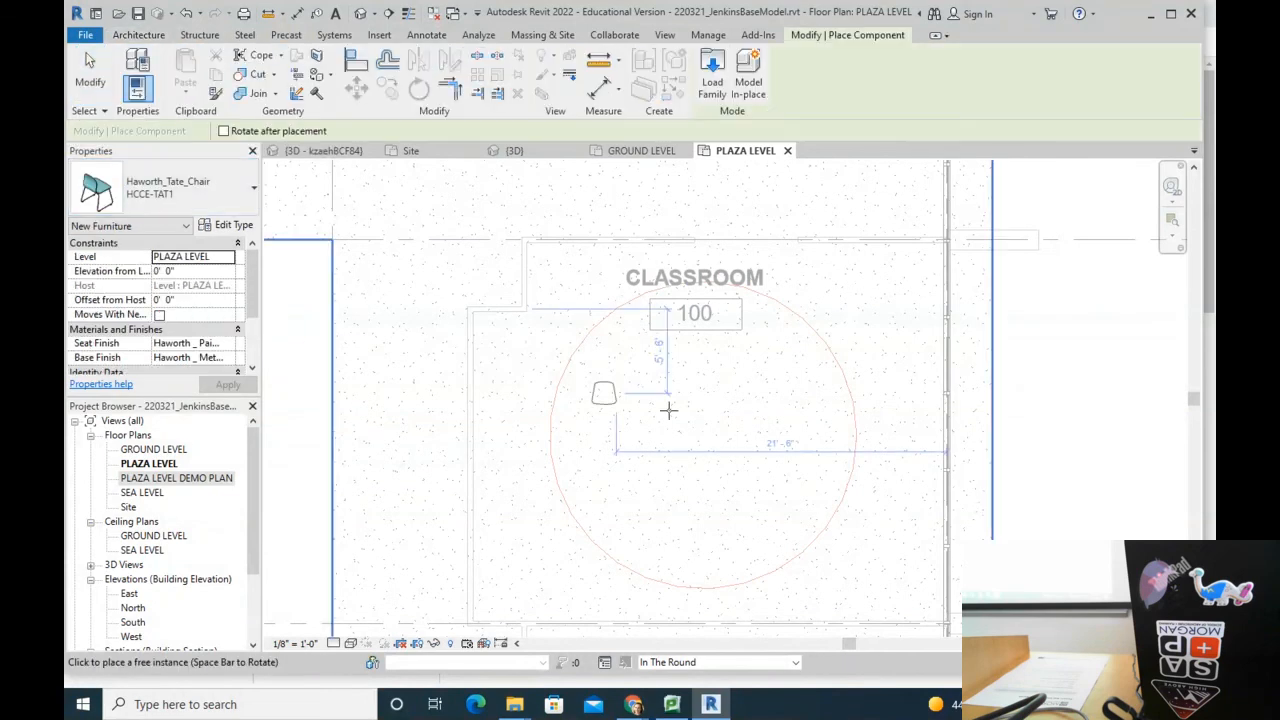
{"action": "key", "text": "Escape"}
{"action": "key", "text": "Escape"}
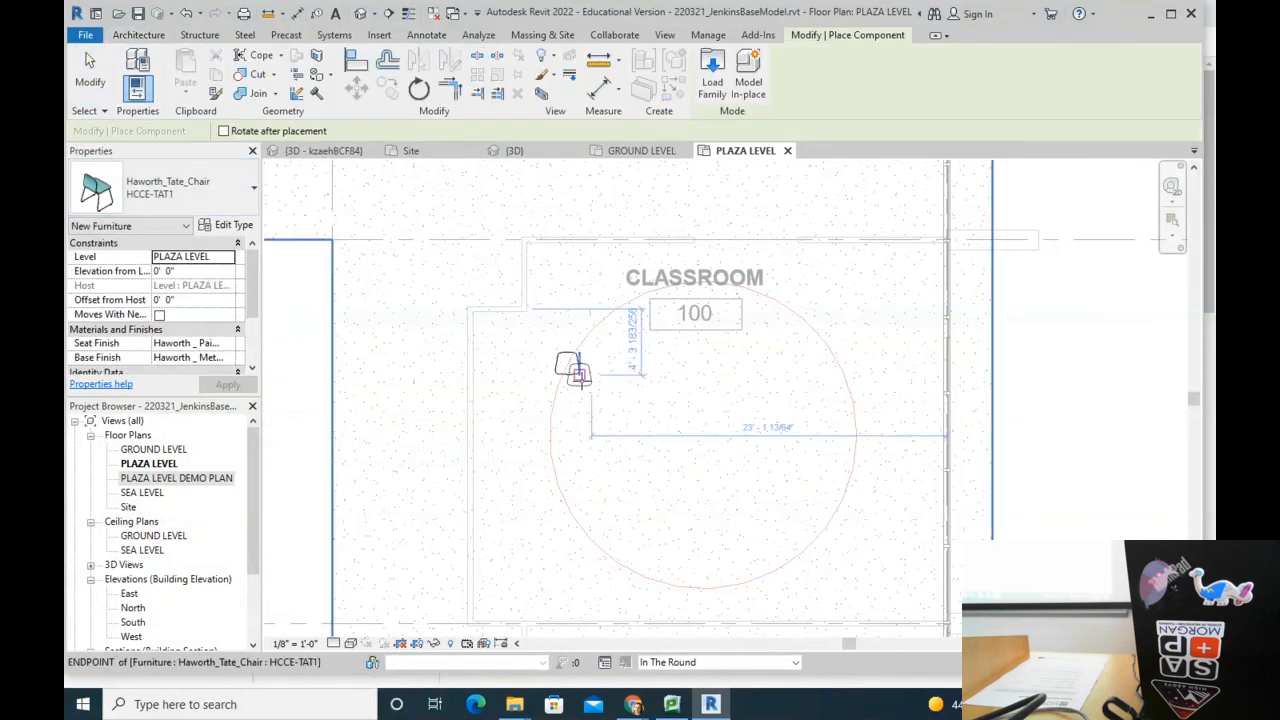
{"action": "left_click", "coordinate": [577, 374]}
{"action": "scroll", "coordinate": [569, 345], "scroll_direction": "up", "scroll_amount": 5}
{"action": "left_click", "coordinate": [419, 89]}
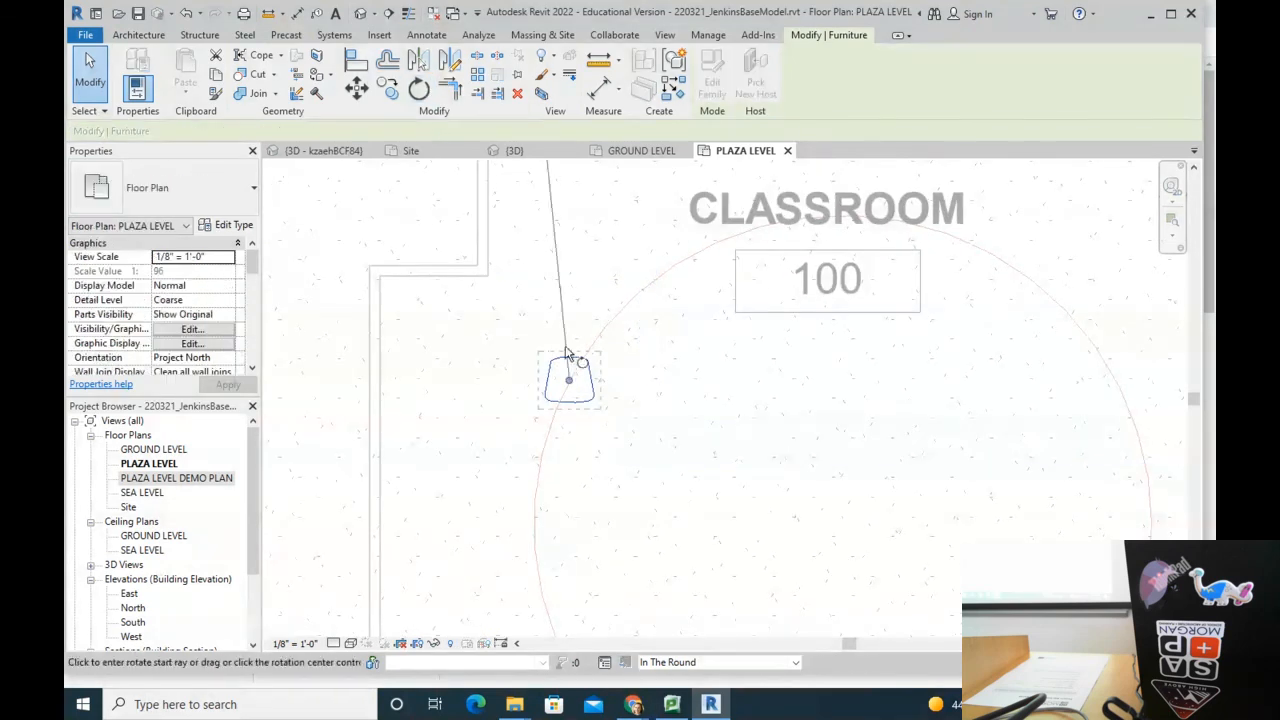
{"action": "left_click", "coordinate": [577, 405]}
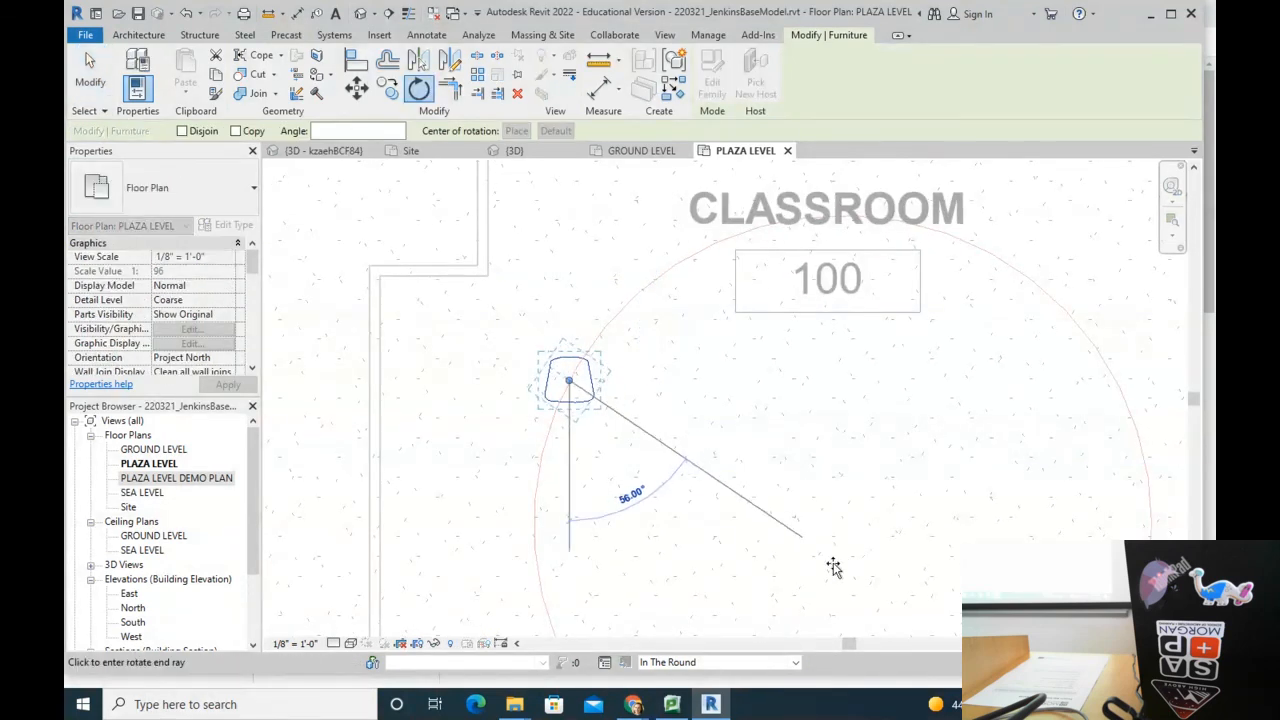
{"action": "scroll", "coordinate": [811, 537], "scroll_direction": "down", "scroll_amount": 3}
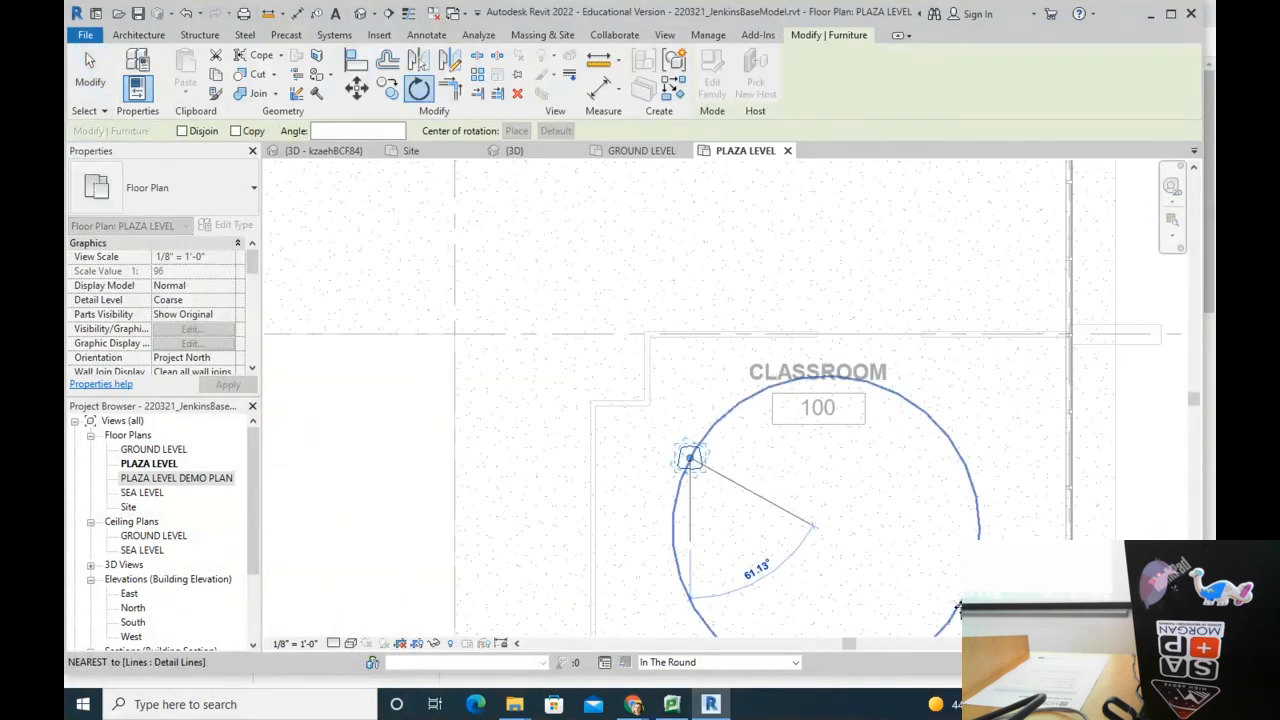
{"action": "left_click", "coordinate": [925, 608]}
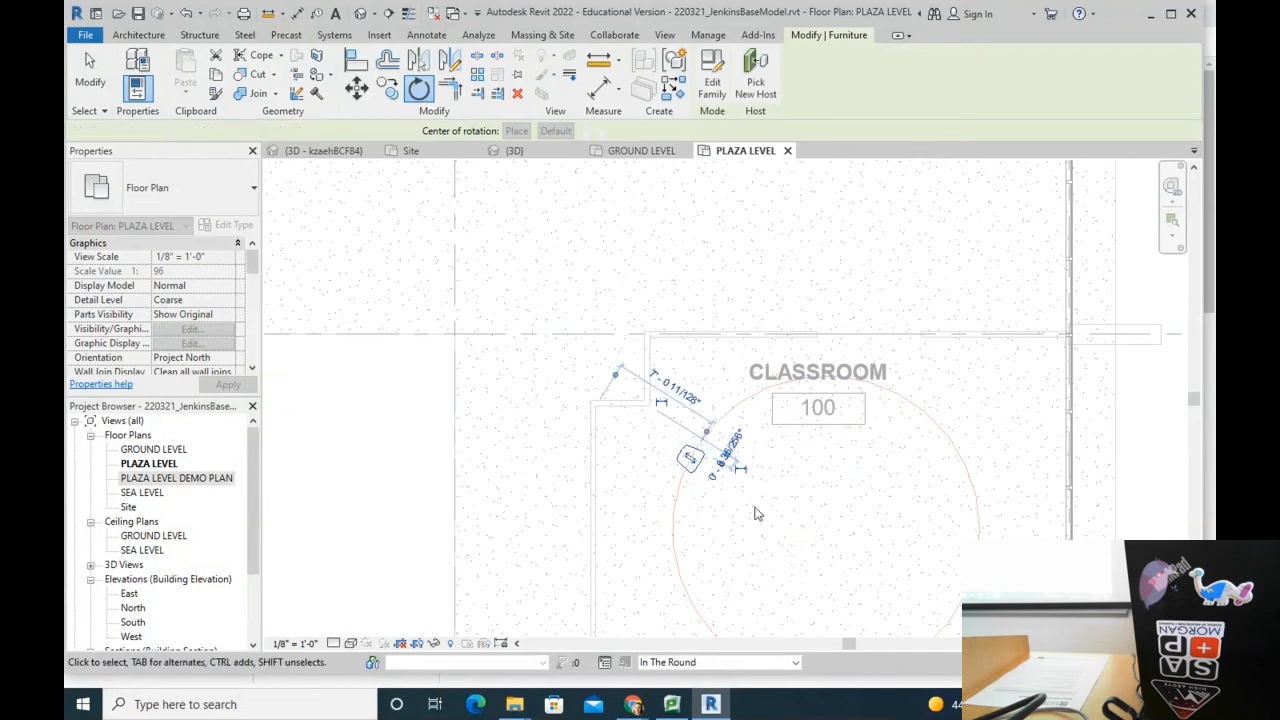
{"action": "scroll", "coordinate": [761, 505], "scroll_direction": "down", "scroll_amount": 3}
{"action": "key", "text": "Escape"}
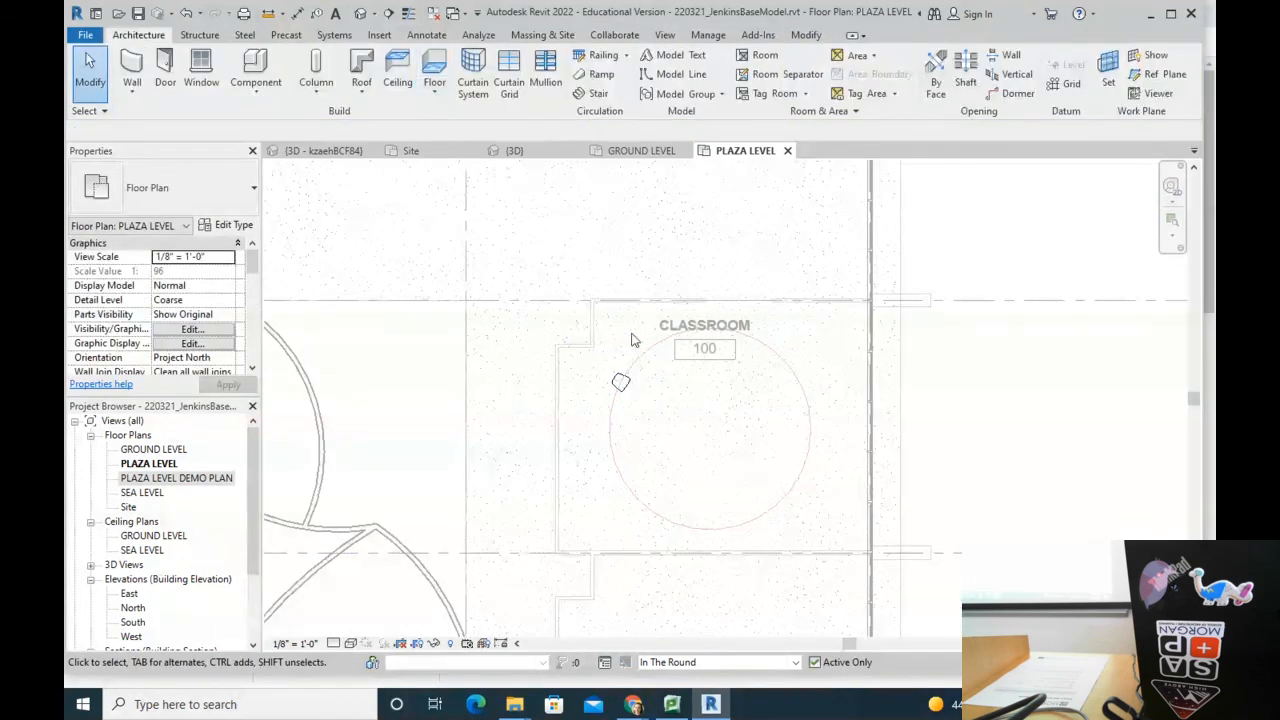
Step: Swing the chair around the circle using the circle's middle as the rotation centre
{"action": "left_click", "coordinate": [620, 382]}
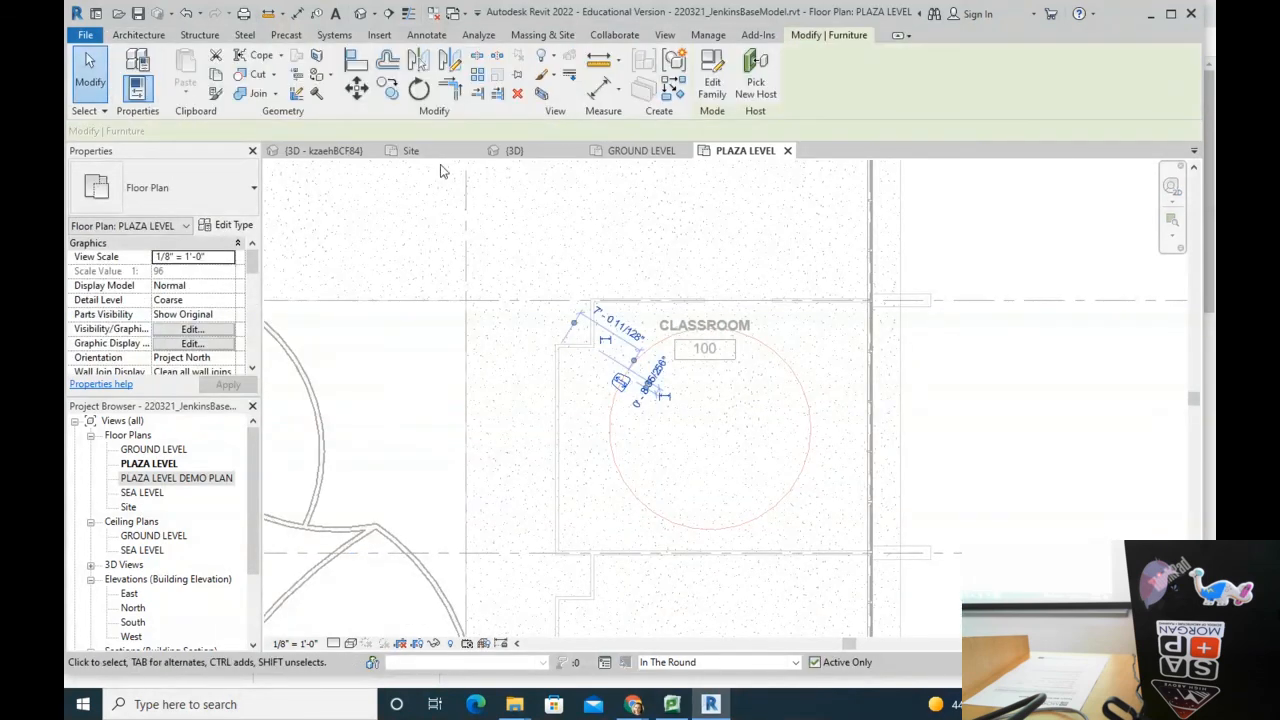
{"action": "left_click", "coordinate": [418, 90]}
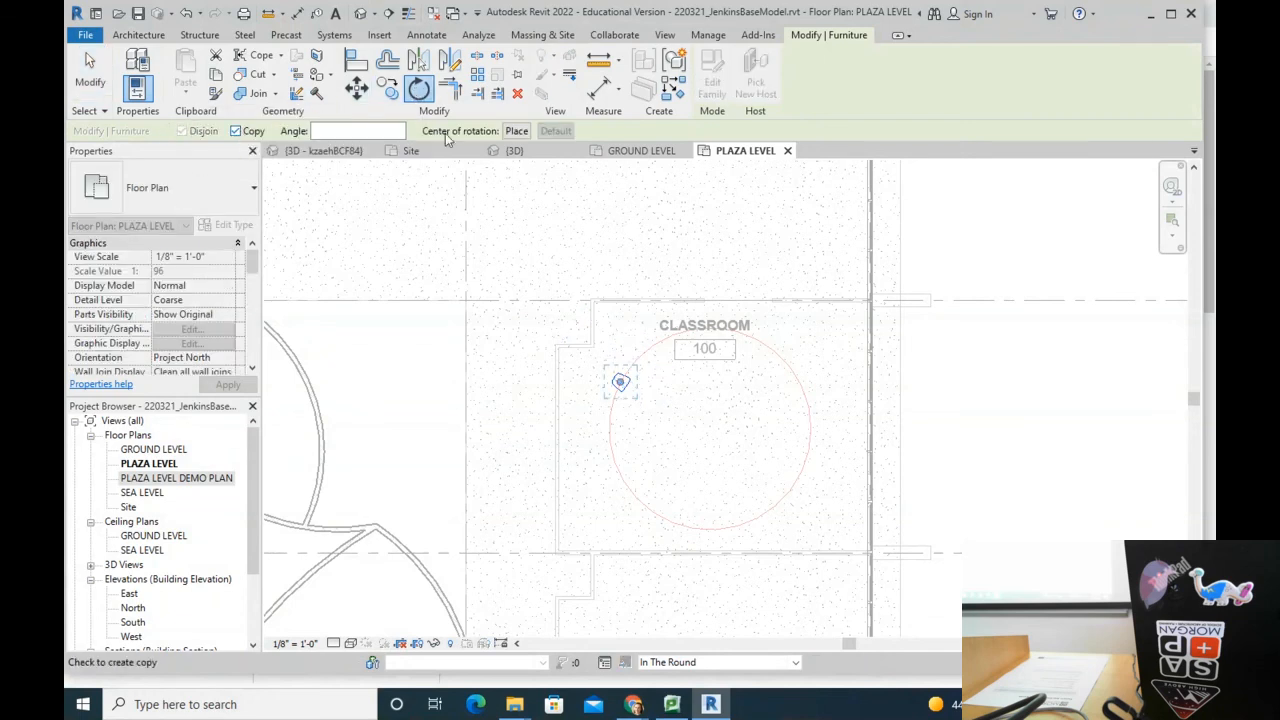
{"action": "left_click", "coordinate": [516, 131]}
{"action": "left_click", "coordinate": [709, 428]}
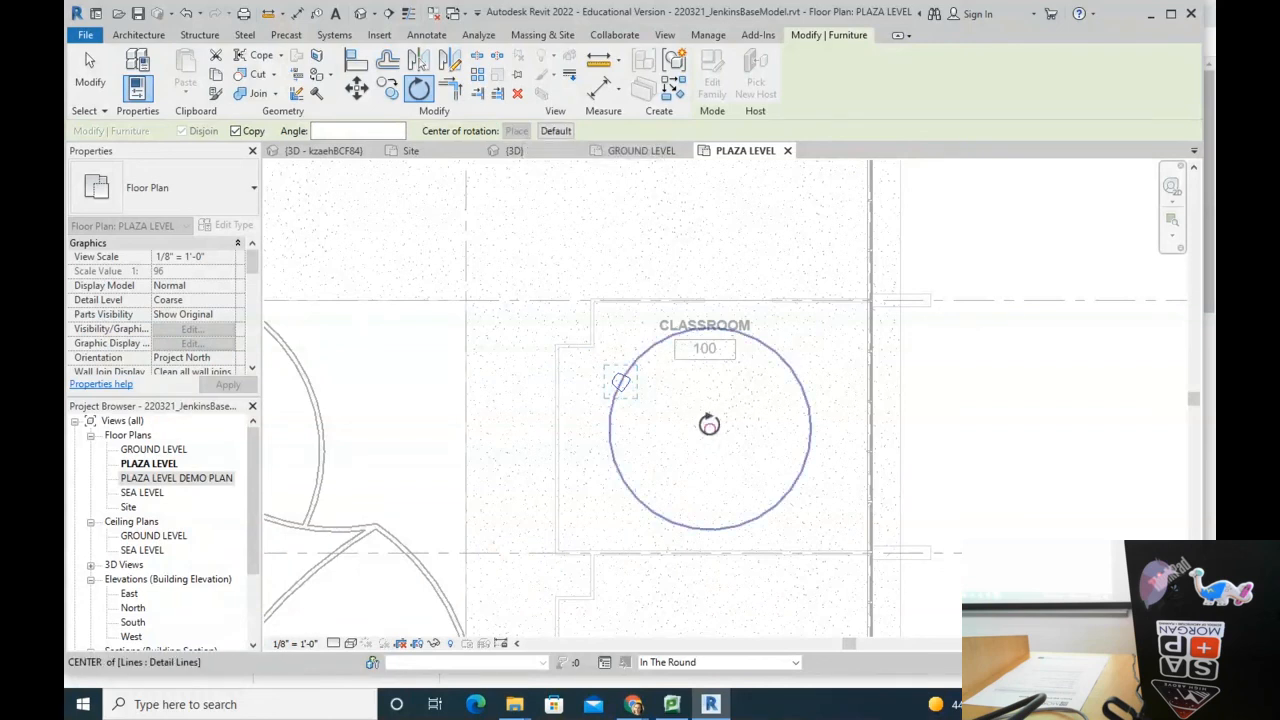
{"action": "left_click", "coordinate": [617, 383]}
{"action": "left_click", "coordinate": [598, 458]}
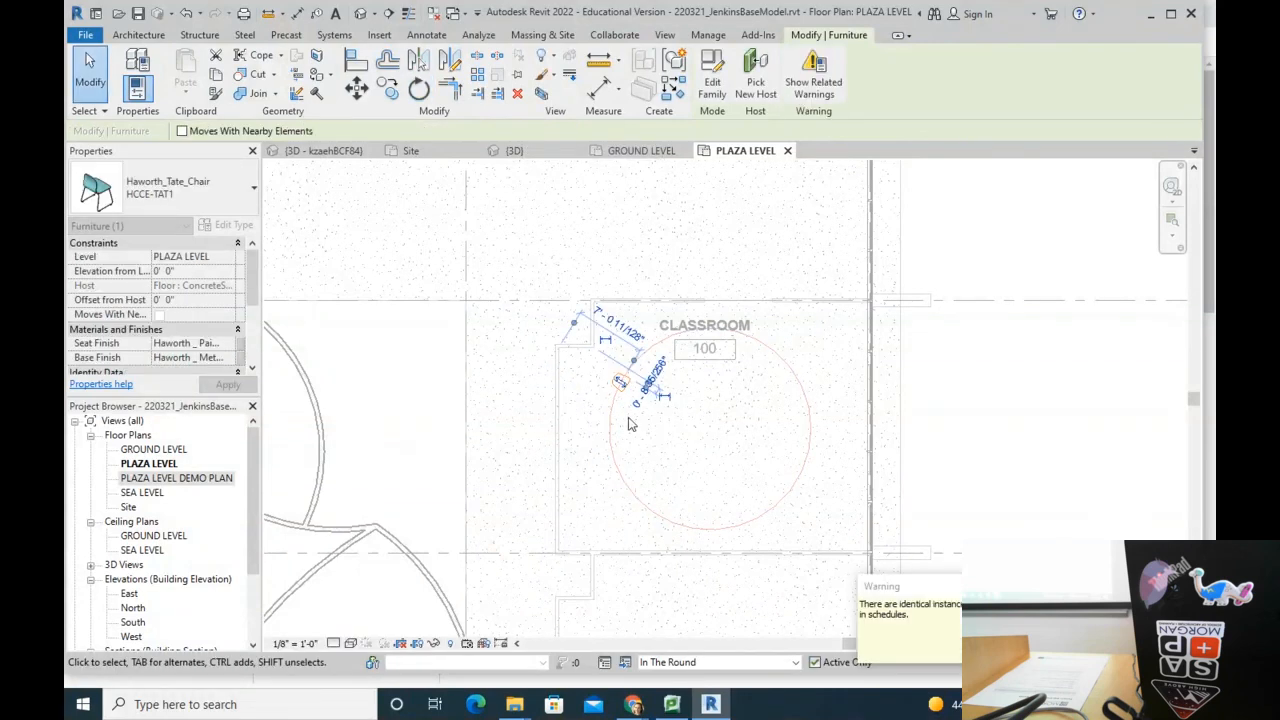
{"action": "scroll", "coordinate": [669, 392], "scroll_direction": "up", "scroll_amount": 2}
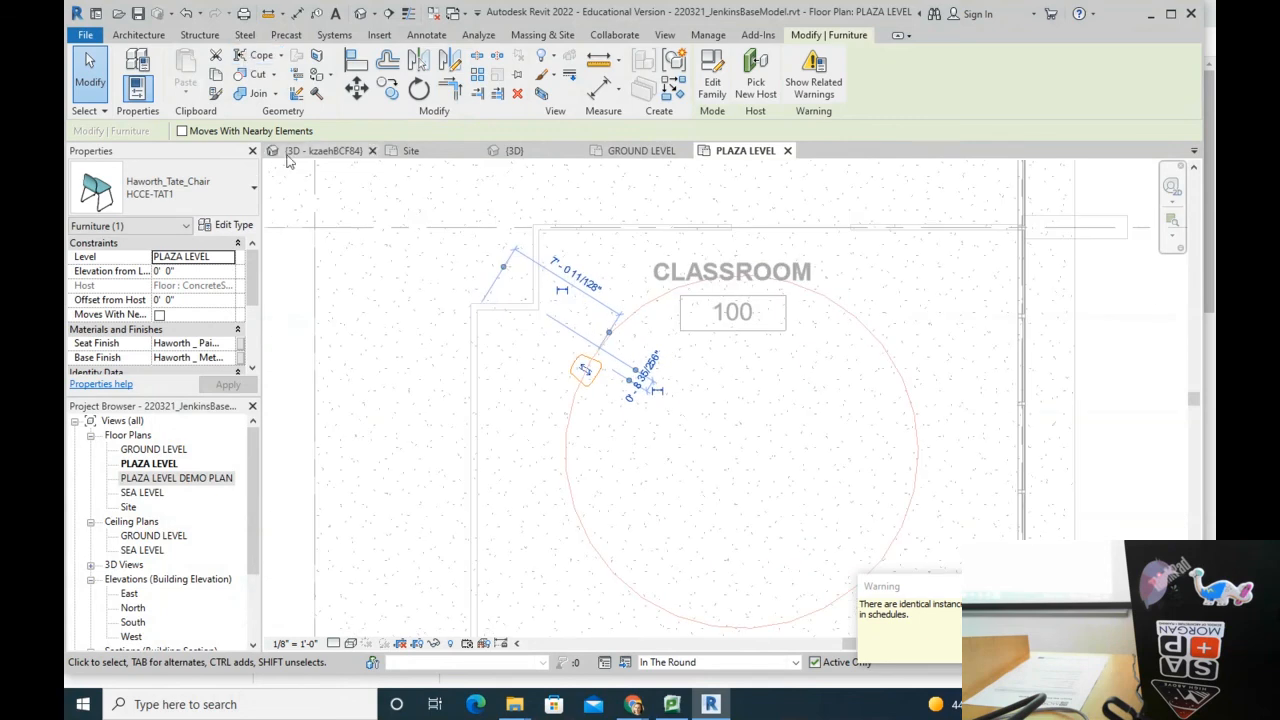
Step: Rotate the chair again about the circle's centre to reposition it along the ring
{"action": "left_click", "coordinate": [420, 90]}
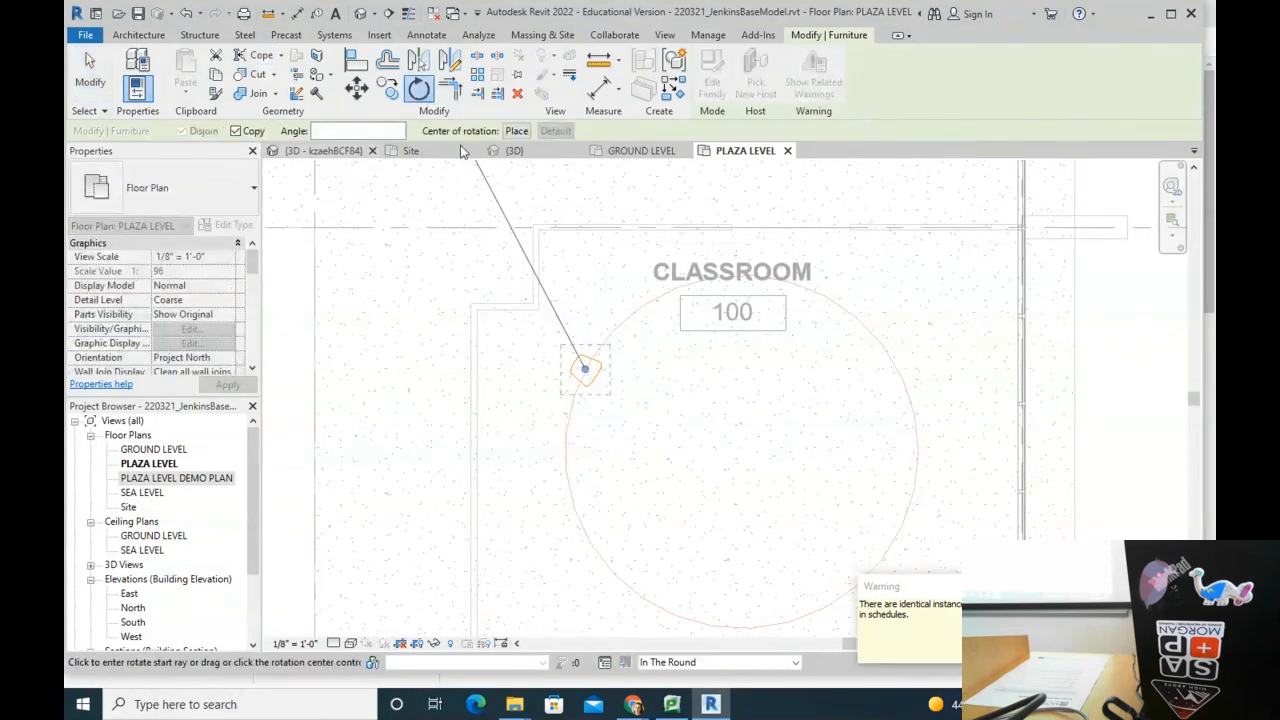
{"action": "left_click", "coordinate": [516, 131]}
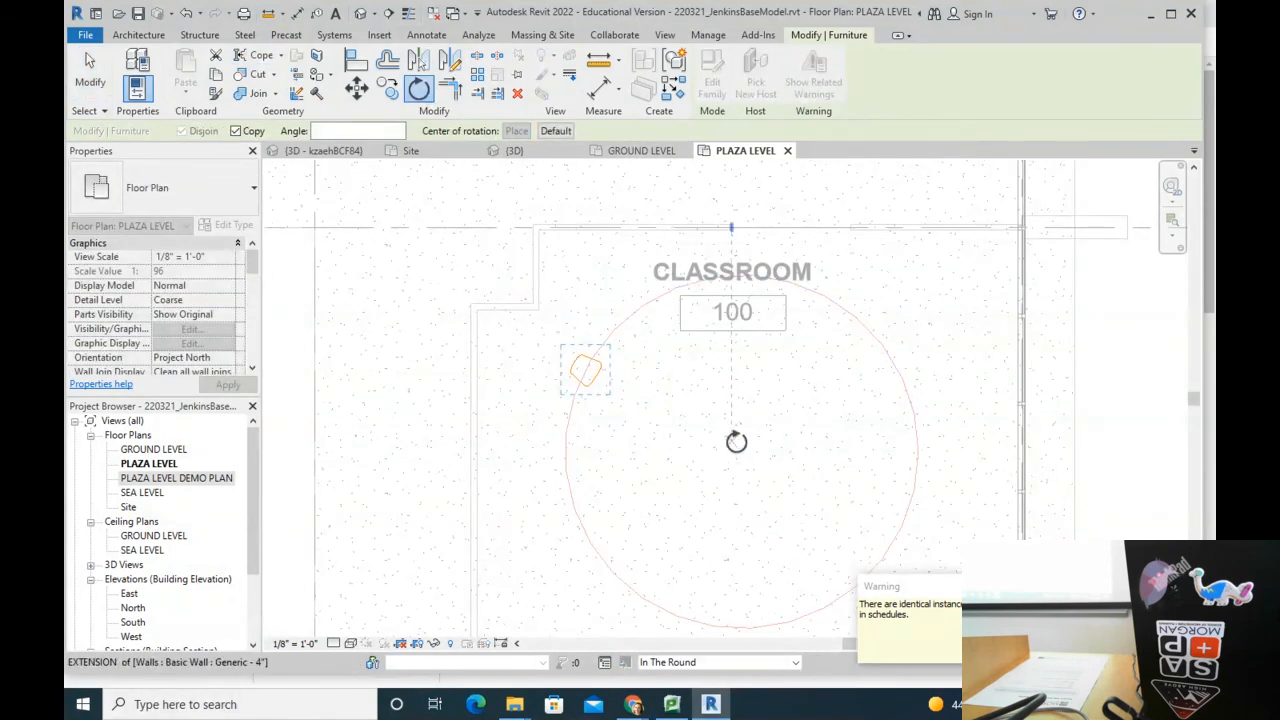
{"action": "left_click", "coordinate": [741, 451]}
{"action": "left_click", "coordinate": [585, 368]}
{"action": "left_click", "coordinate": [611, 319]}
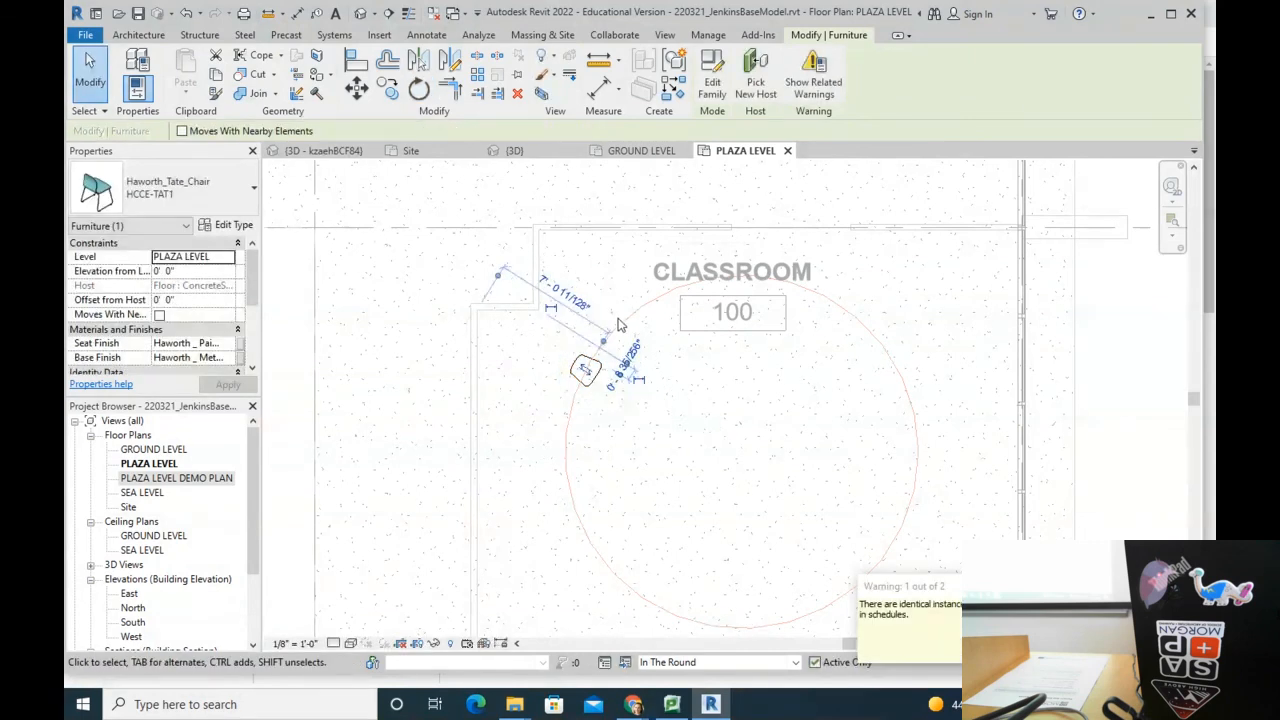
{"action": "left_click", "coordinate": [943, 234]}
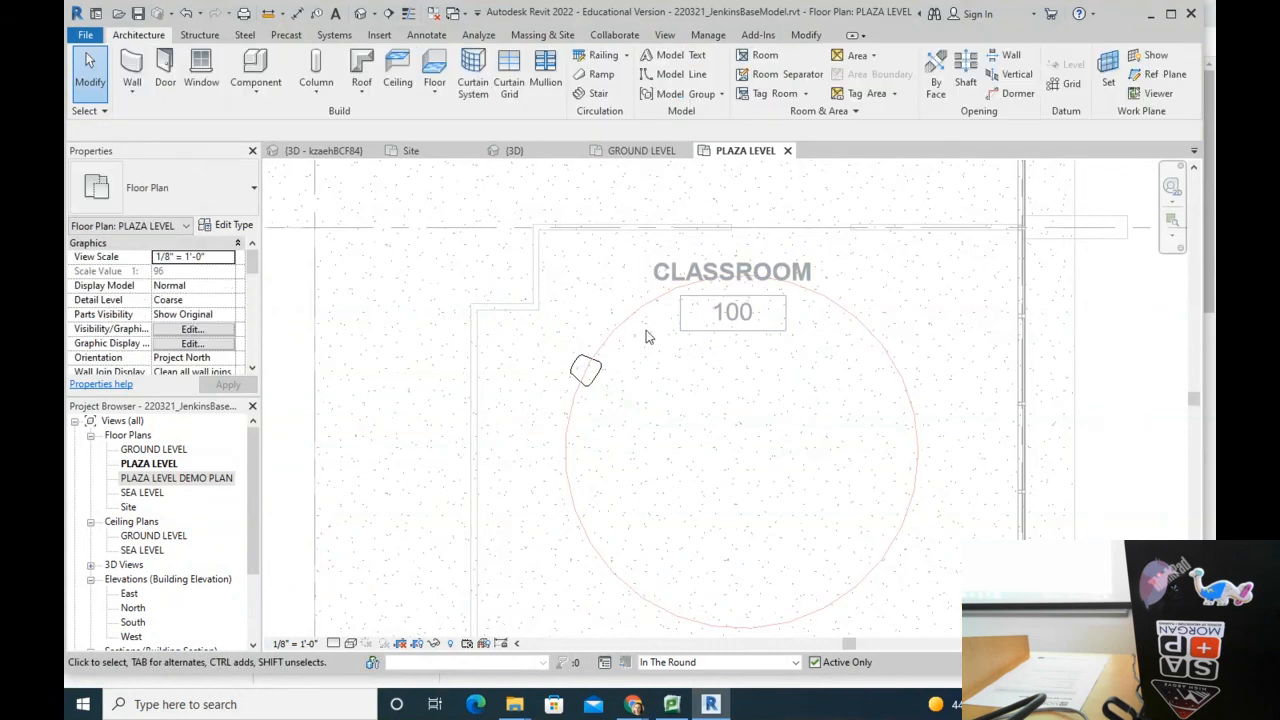
Step: Move the chair with MV near the top of the circle and re-angle it with RO
{"action": "left_click", "coordinate": [590, 378]}
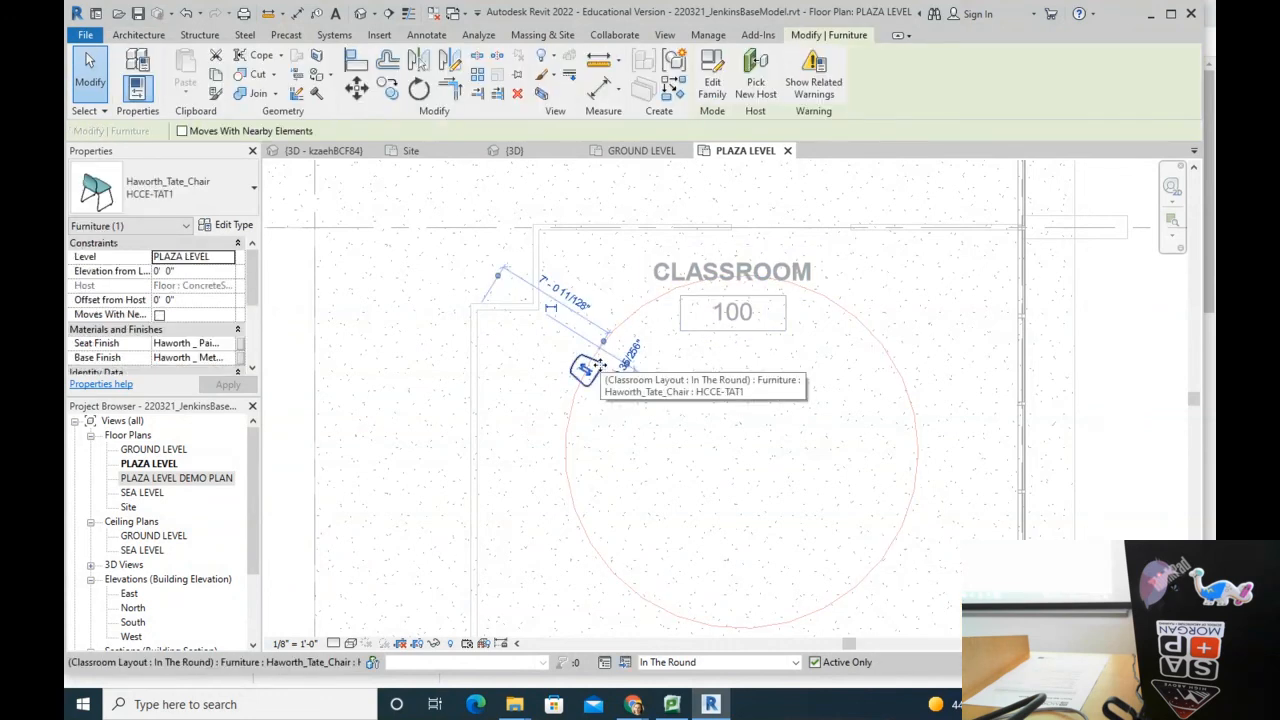
{"action": "key", "text": "m"}
{"action": "key", "text": "v"}
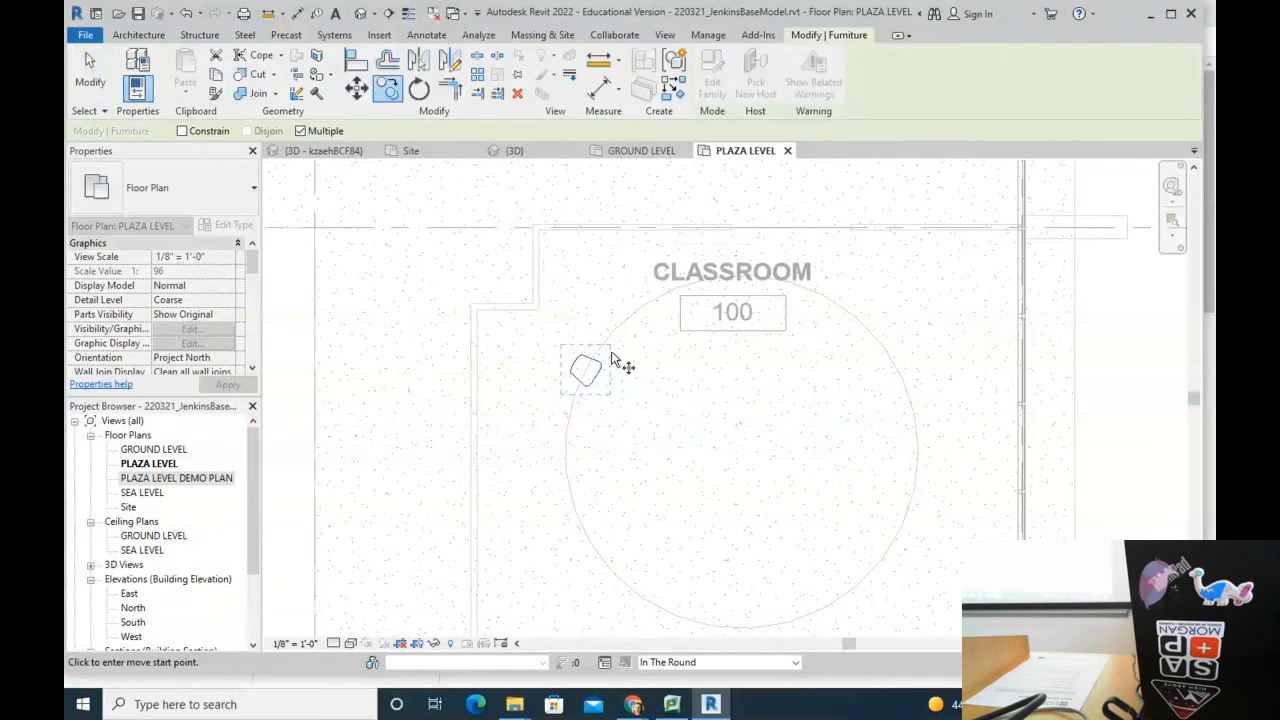
{"action": "left_click", "coordinate": [588, 372]}
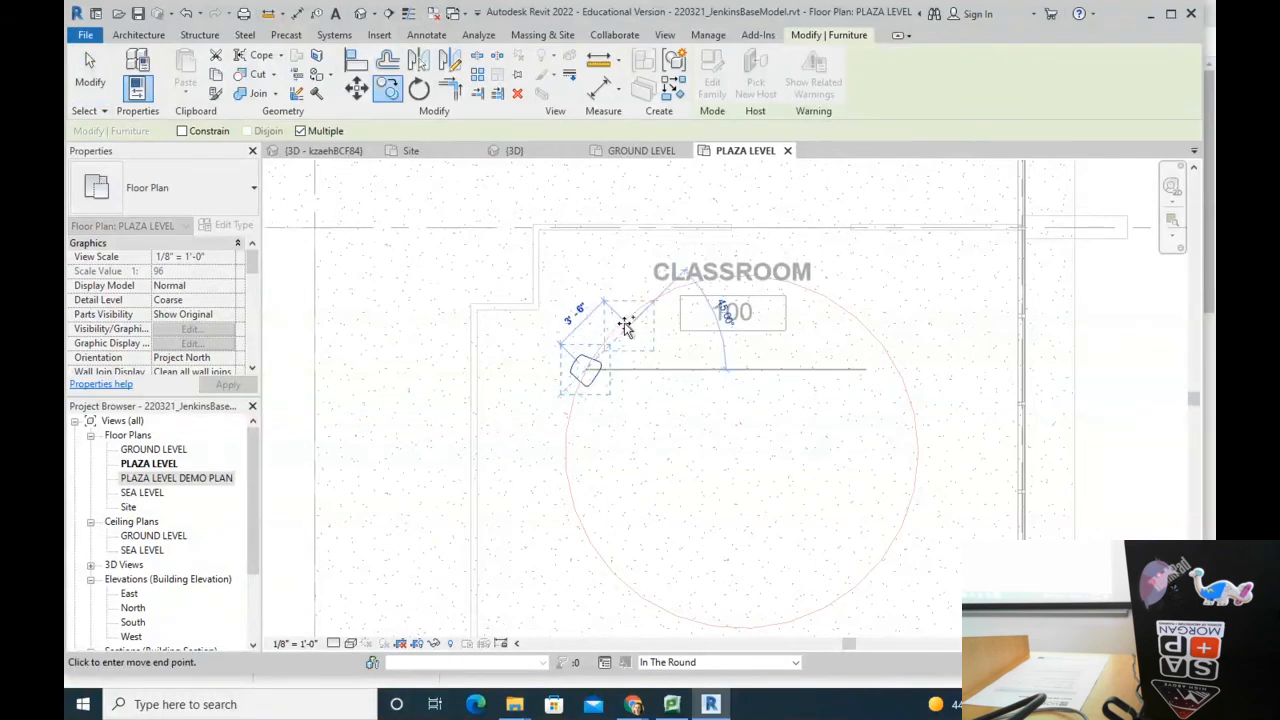
{"action": "left_click", "coordinate": [636, 300]}
{"action": "key", "text": "r"}
{"action": "key", "text": "o"}
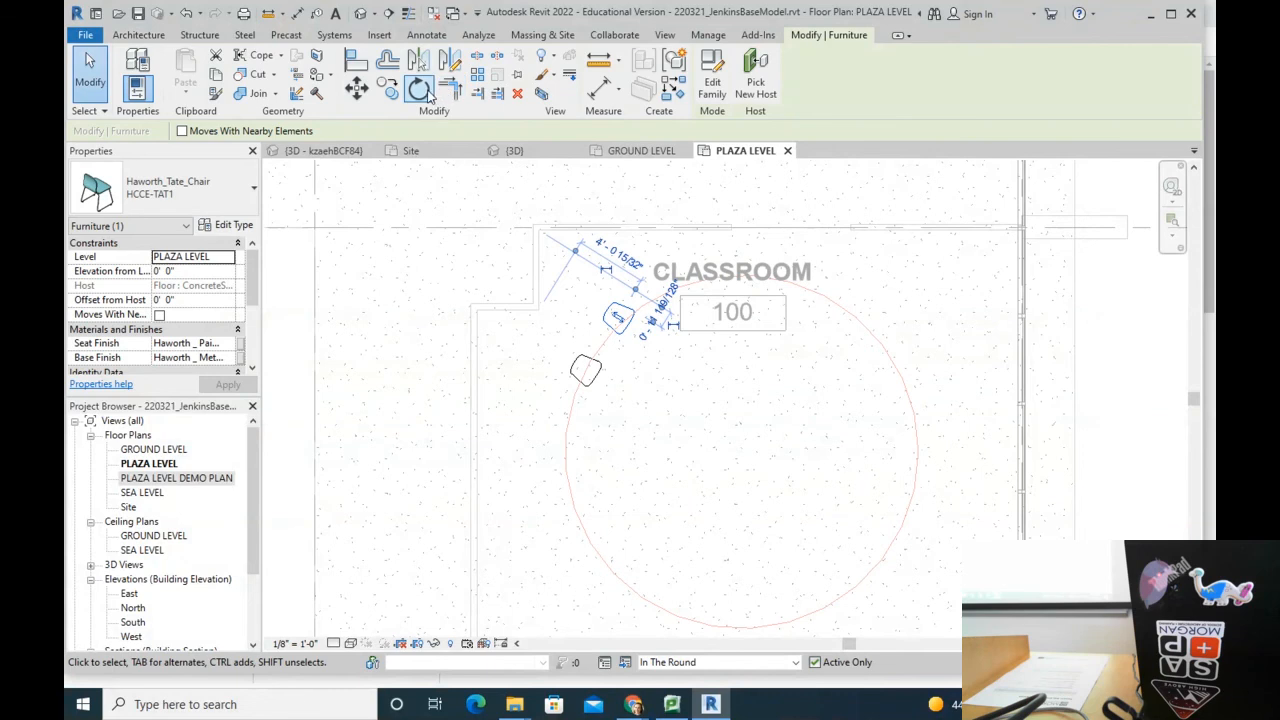
{"action": "left_click", "coordinate": [689, 366]}
{"action": "left_click", "coordinate": [687, 387]}
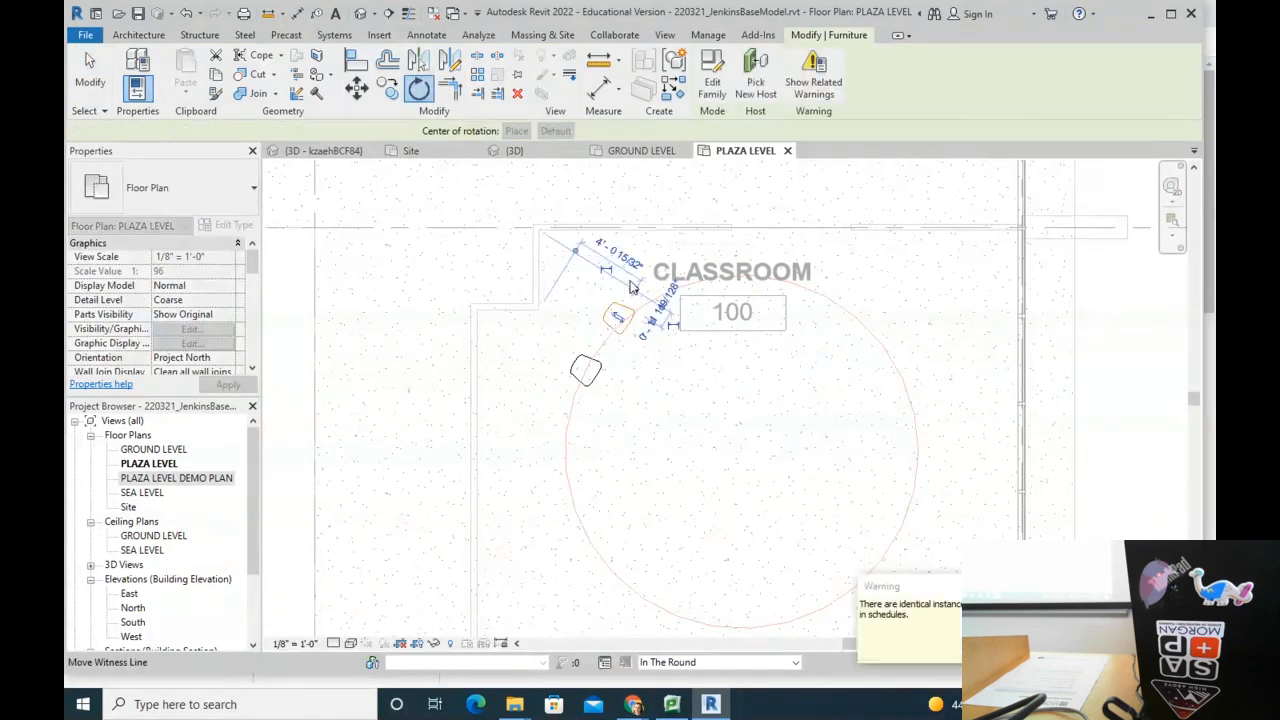
{"action": "scroll", "coordinate": [646, 363], "scroll_direction": "up", "scroll_amount": 2}
{"action": "key", "text": "Escape"}
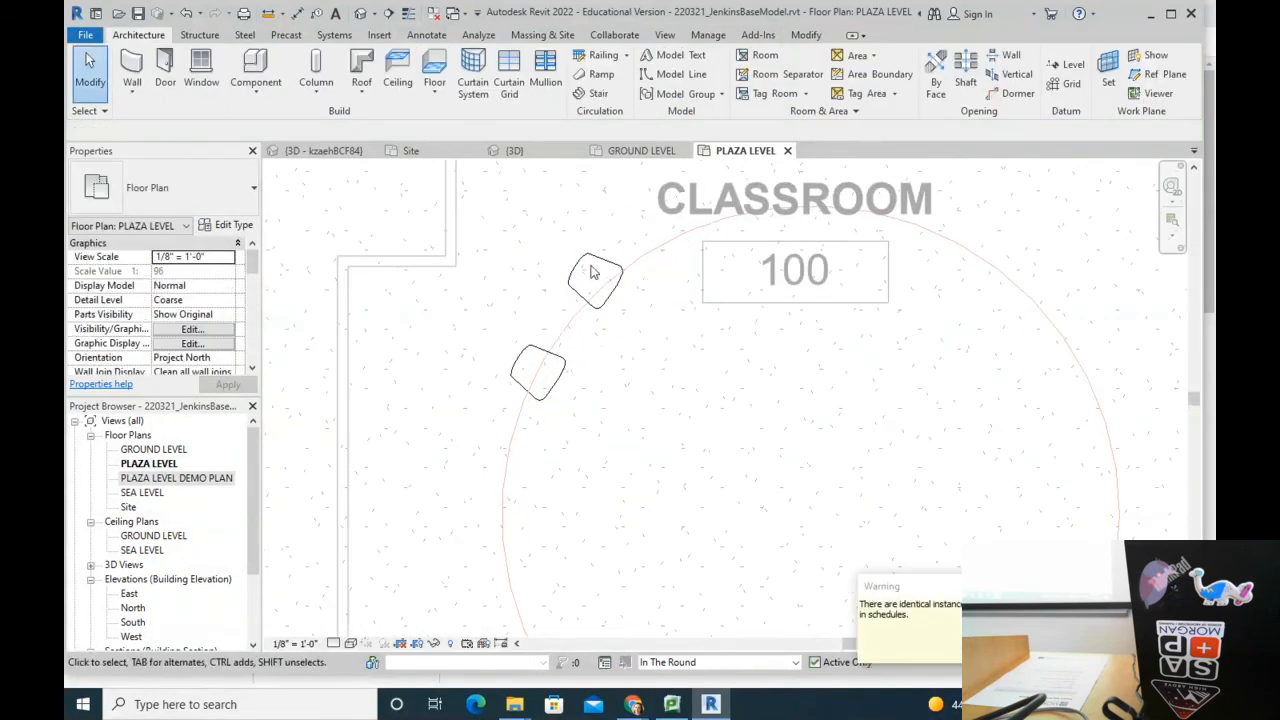
Step: Drag the lower chair up onto the circle's upper-left edge
{"action": "left_click", "coordinate": [586, 265]}
{"action": "scroll", "coordinate": [597, 316], "scroll_direction": "down", "scroll_amount": 2}
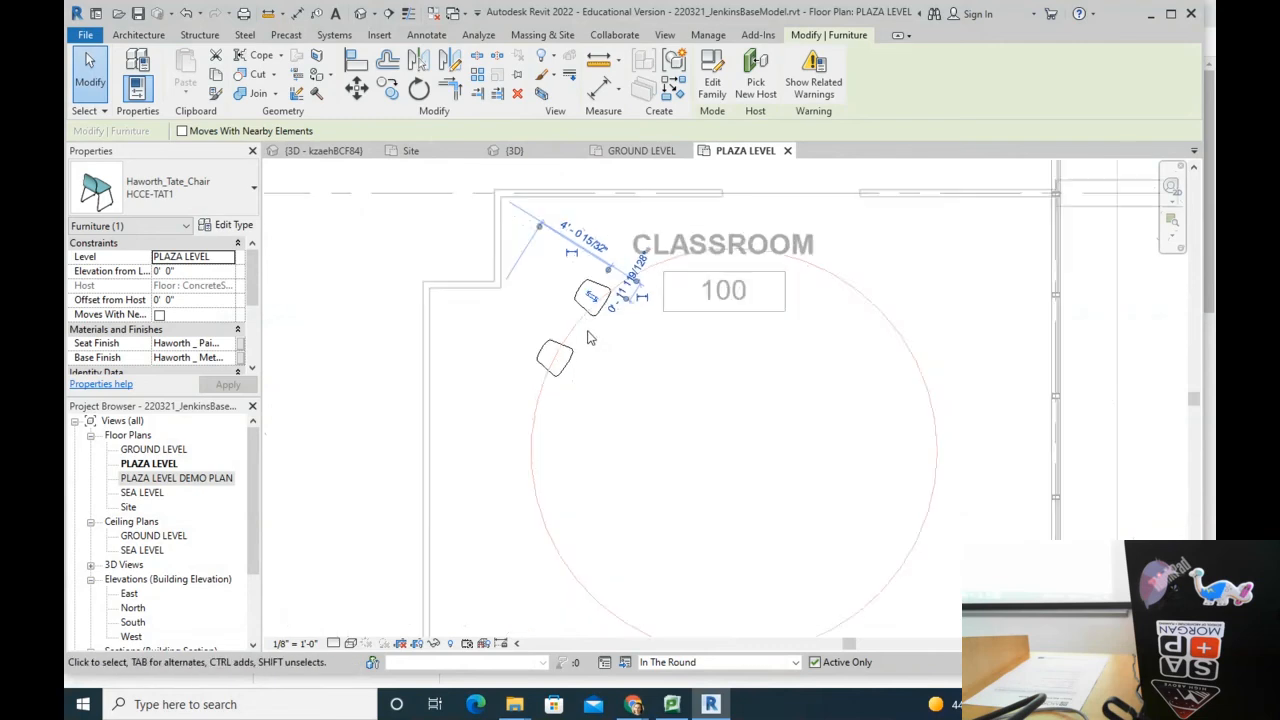
{"action": "key", "text": "Escape"}
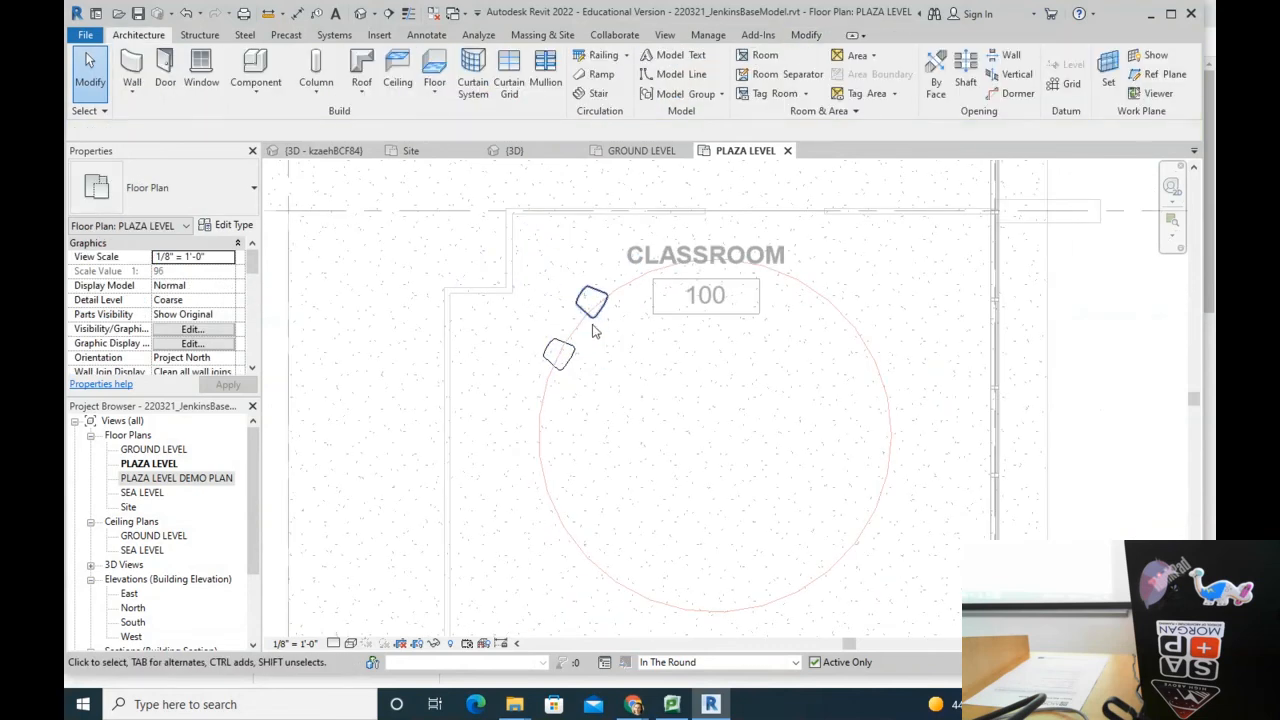
{"action": "left_click", "coordinate": [574, 366]}
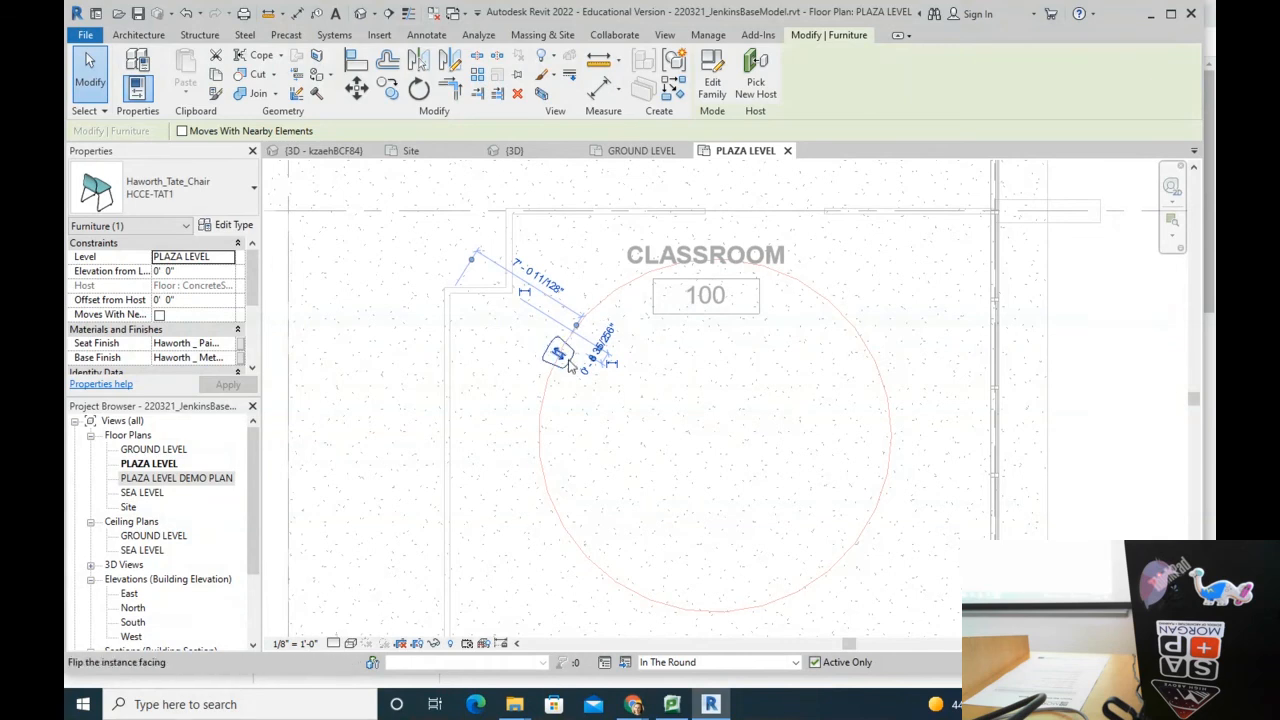
{"action": "left_click_drag", "start_coordinate": [570, 355], "coordinate": [596, 320]}
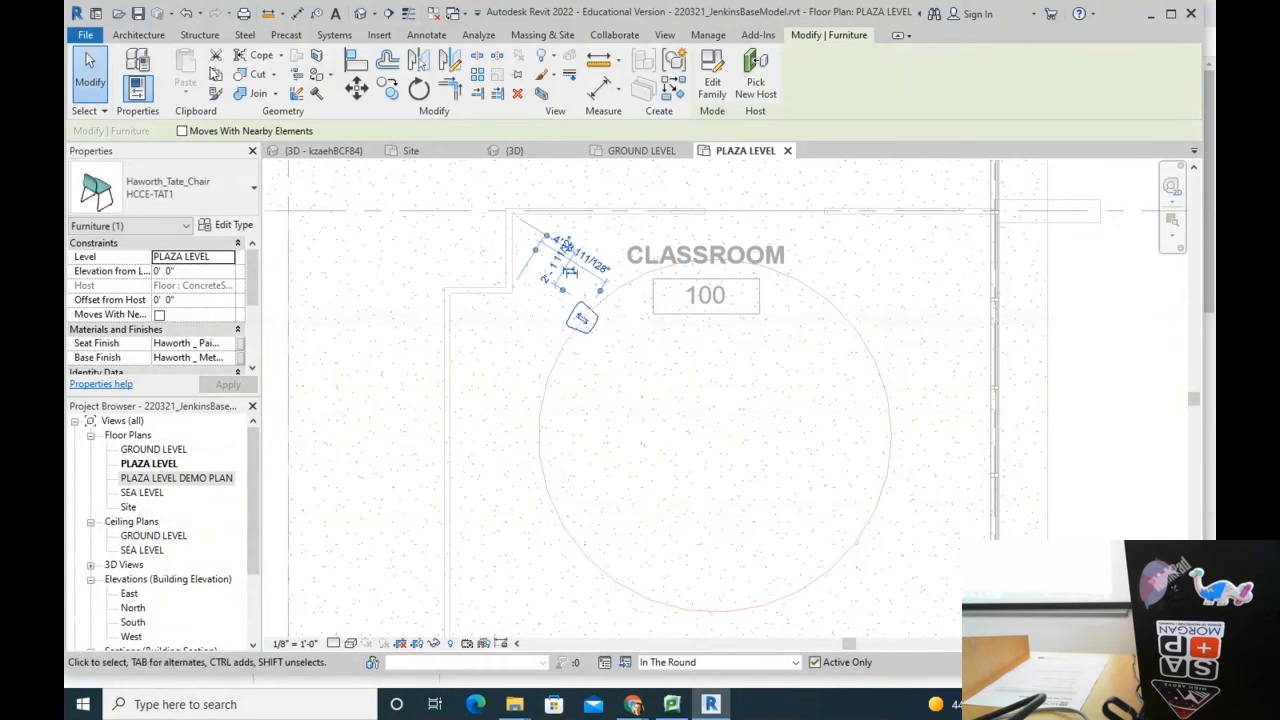
{"action": "left_click", "coordinate": [418, 91]}
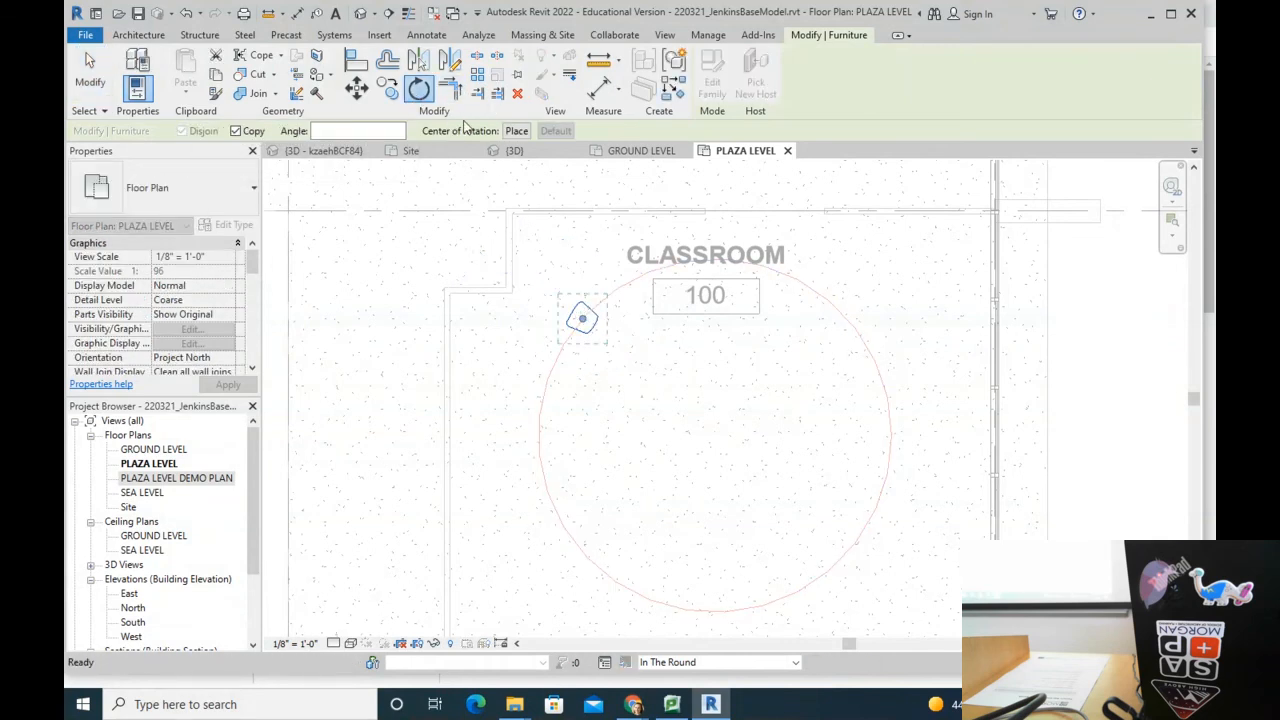
Step: Swing the chair about 115 degrees around the circle's centre
{"action": "left_click", "coordinate": [511, 133]}
{"action": "left_click", "coordinate": [714, 436]}
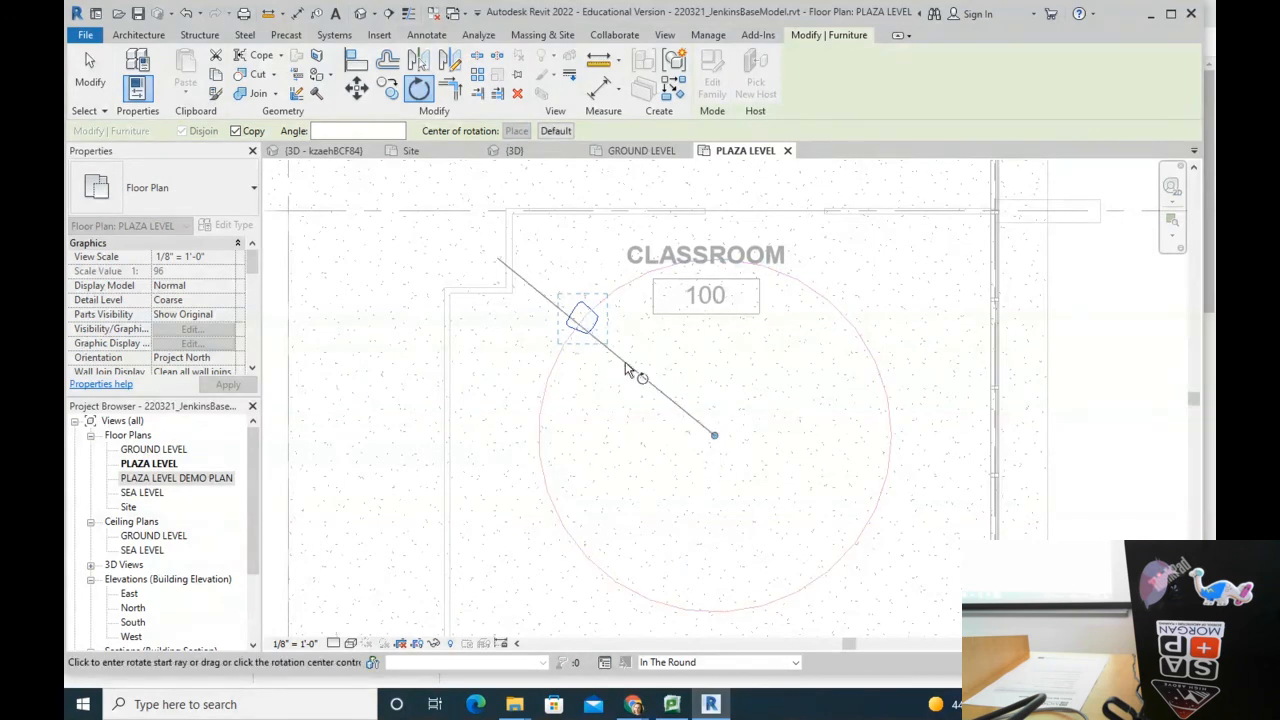
{"action": "left_click", "coordinate": [605, 464]}
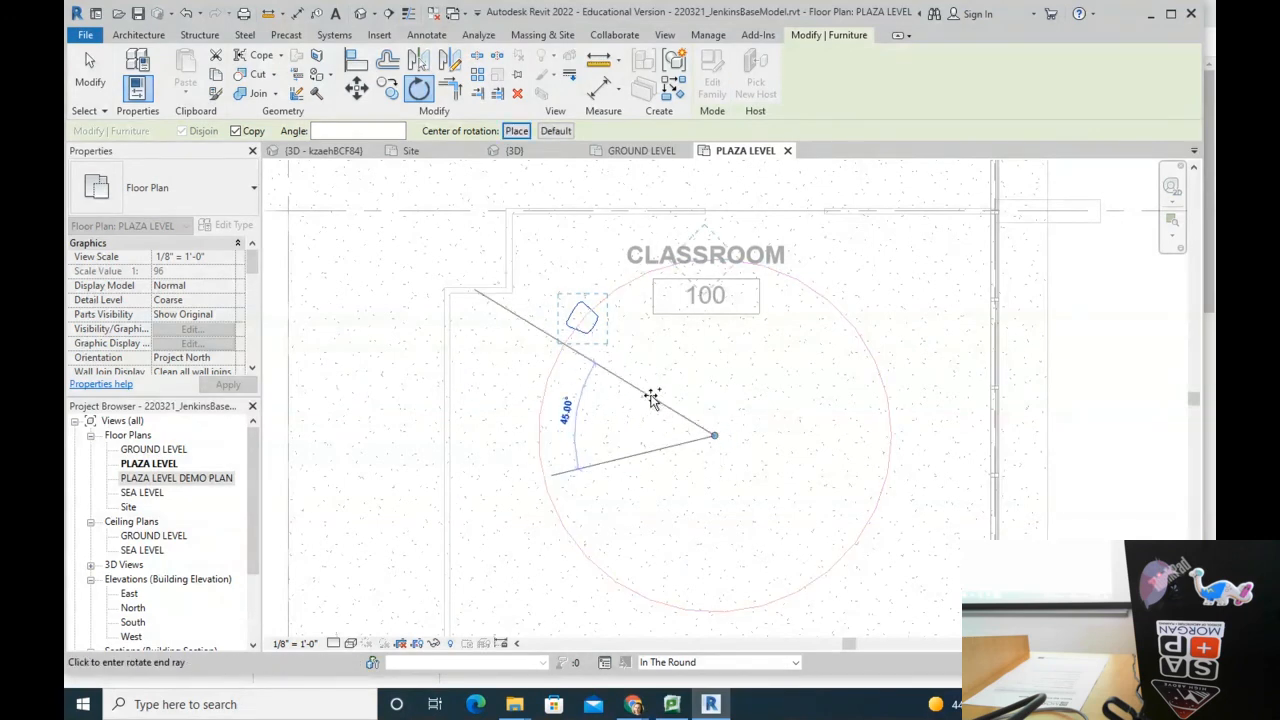
{"action": "left_click", "coordinate": [724, 394]}
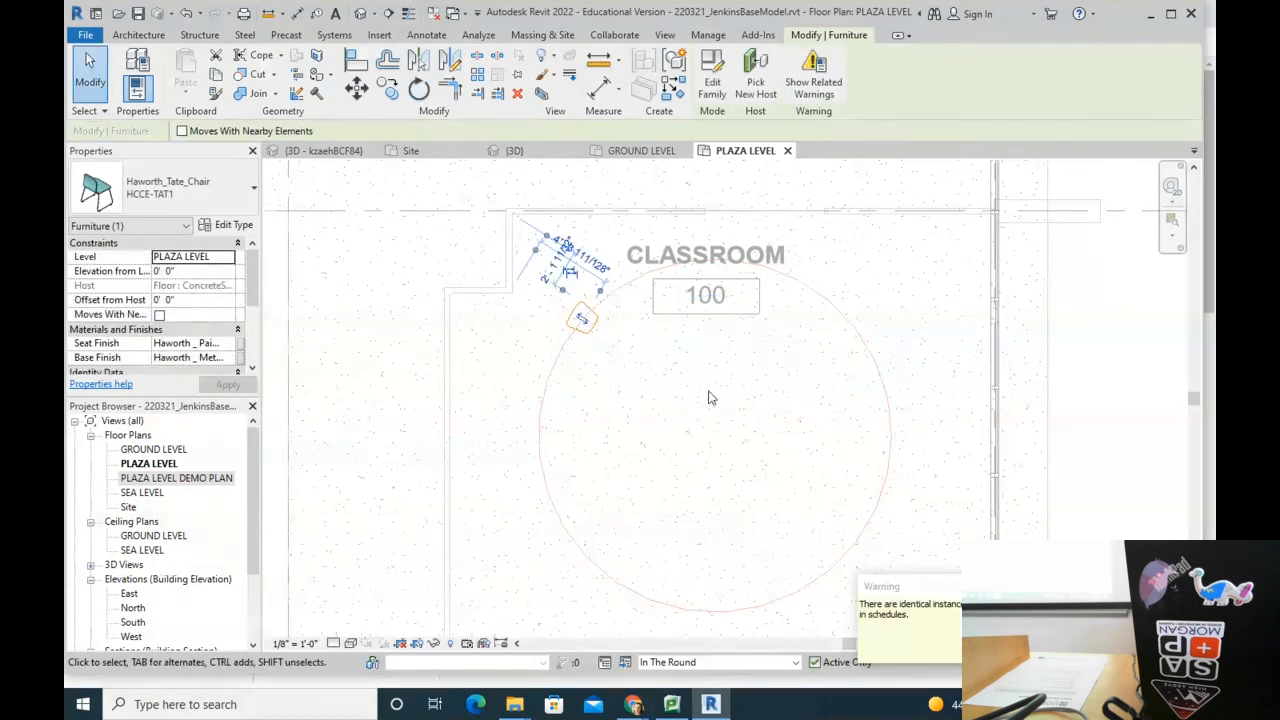
Step: Copy the chair twelve times at points spaced all around the circle
{"action": "key", "text": "Escape"}
{"action": "left_click", "coordinate": [596, 321]}
{"action": "key", "text": "c"}
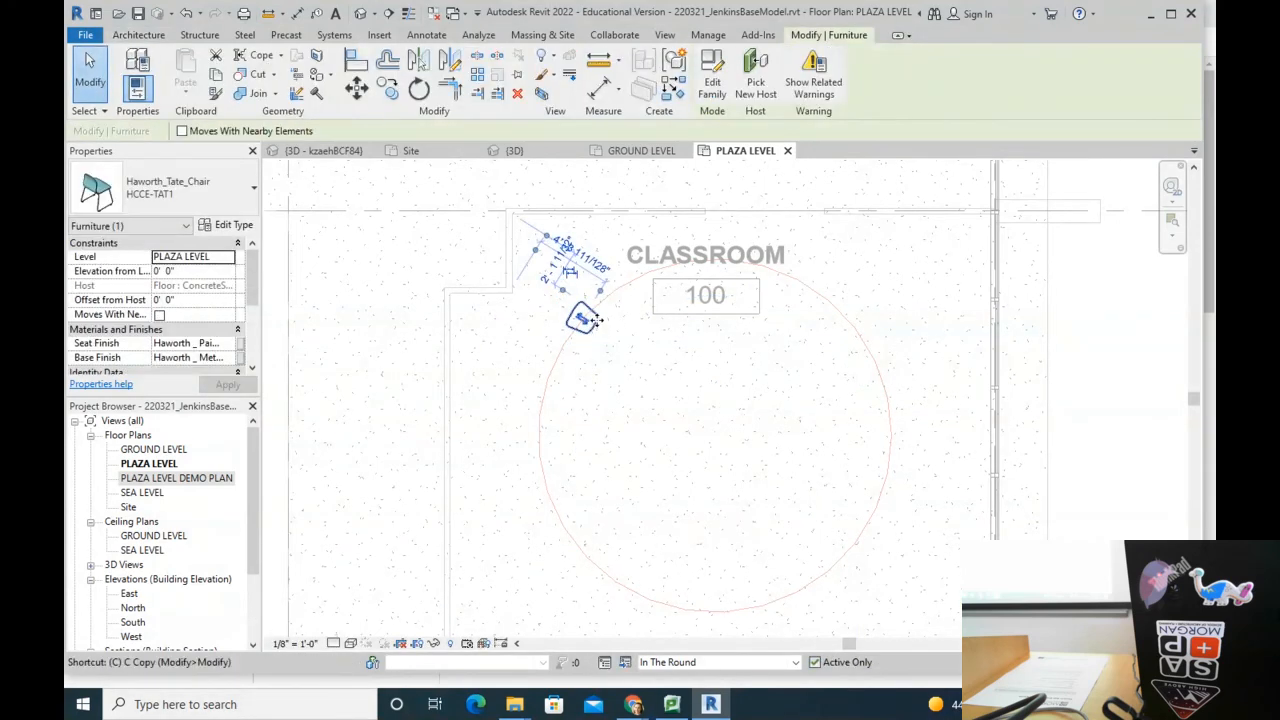
{"action": "key", "text": "c"}
{"action": "left_click", "coordinate": [588, 321]}
{"action": "left_click", "coordinate": [553, 368]}
{"action": "left_click", "coordinate": [551, 430]}
{"action": "left_click", "coordinate": [551, 501]}
{"action": "left_click", "coordinate": [595, 566]}
{"action": "left_click", "coordinate": [703, 610]}
{"action": "left_click", "coordinate": [783, 597]}
{"action": "left_click", "coordinate": [855, 540]}
{"action": "left_click", "coordinate": [873, 470]}
{"action": "left_click", "coordinate": [855, 324]}
{"action": "left_click", "coordinate": [811, 286]}
{"action": "left_click", "coordinate": [705, 251]}
{"action": "left_click", "coordinate": [652, 272]}
{"action": "key", "text": "Escape"}
{"action": "key", "text": "Escape"}
Step: Rotate the upper-left chair on the circle to adjust its facing
{"action": "left_click", "coordinate": [551, 368]}
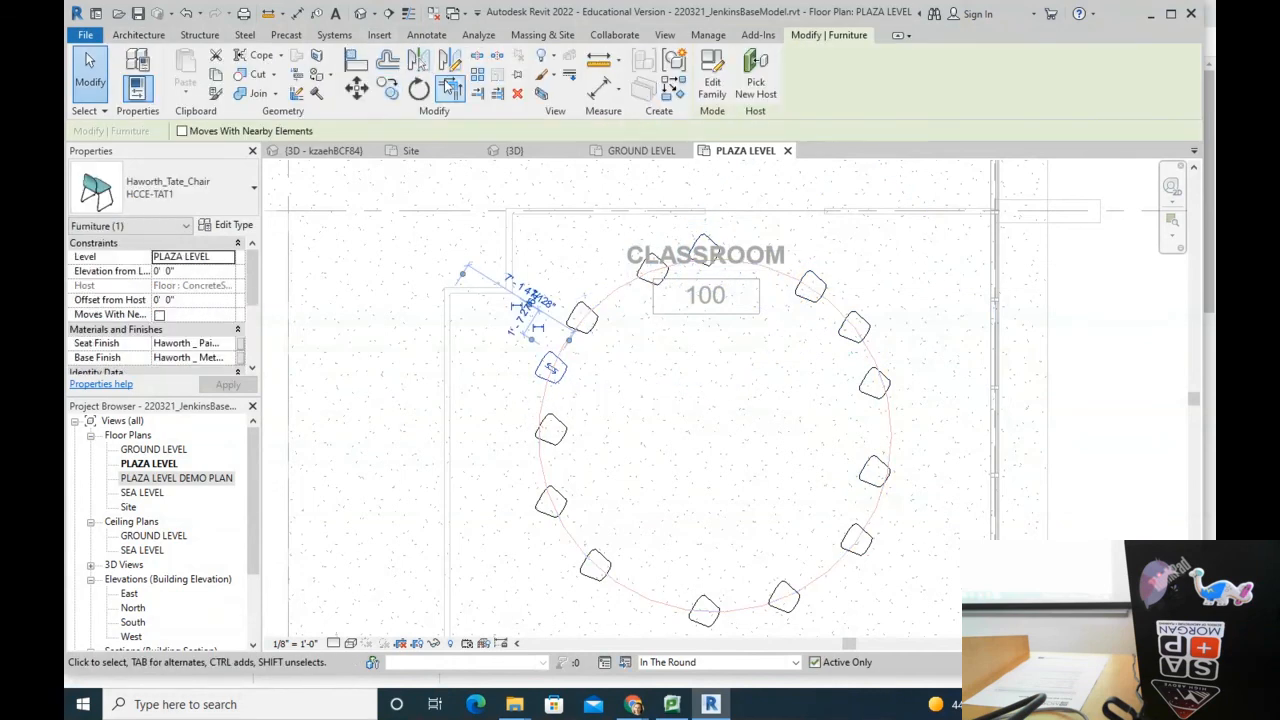
{"action": "left_click", "coordinate": [418, 88]}
{"action": "left_click", "coordinate": [820, 440]}
{"action": "left_click", "coordinate": [597, 404]}
{"action": "left_click", "coordinate": [386, 283]}
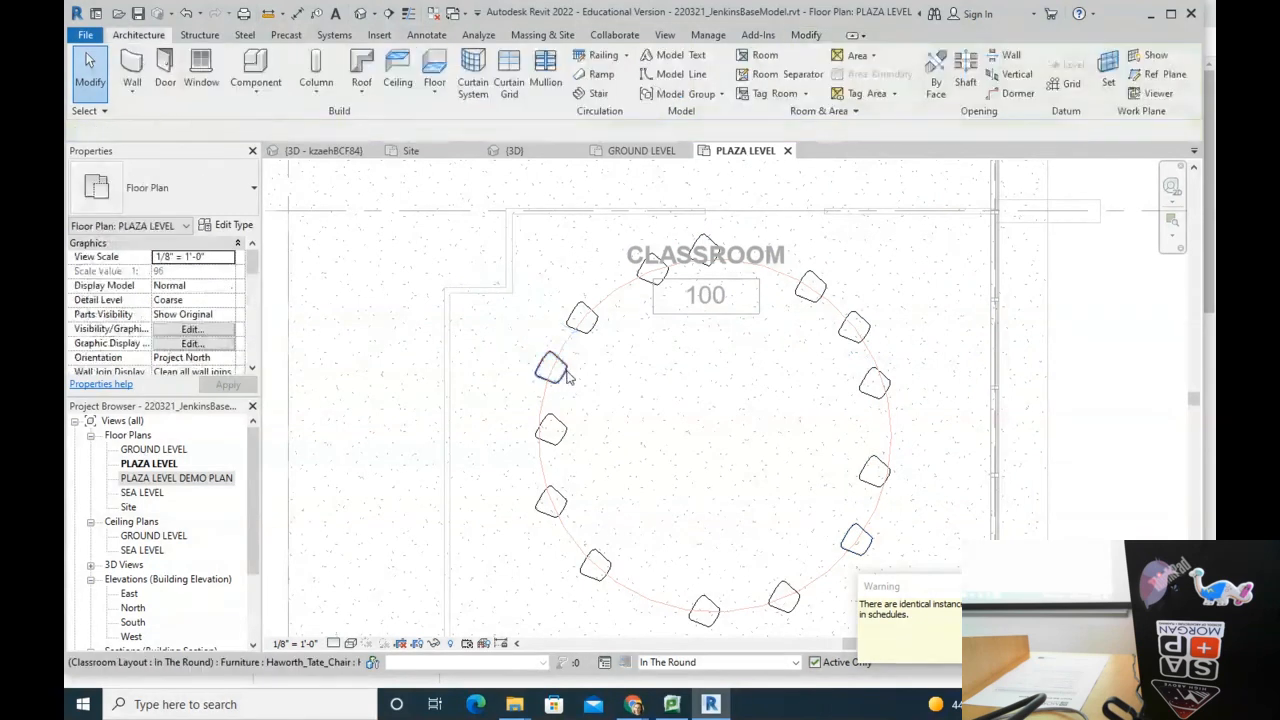
{"action": "left_click", "coordinate": [551, 368]}
{"action": "key", "text": "r"}
{"action": "key", "text": "o"}
{"action": "left_click", "coordinate": [237, 132]}
{"action": "left_click", "coordinate": [641, 429]}
Step: Turn the upper-left ring chair toward the circle's centre
{"action": "left_click", "coordinate": [662, 411]}
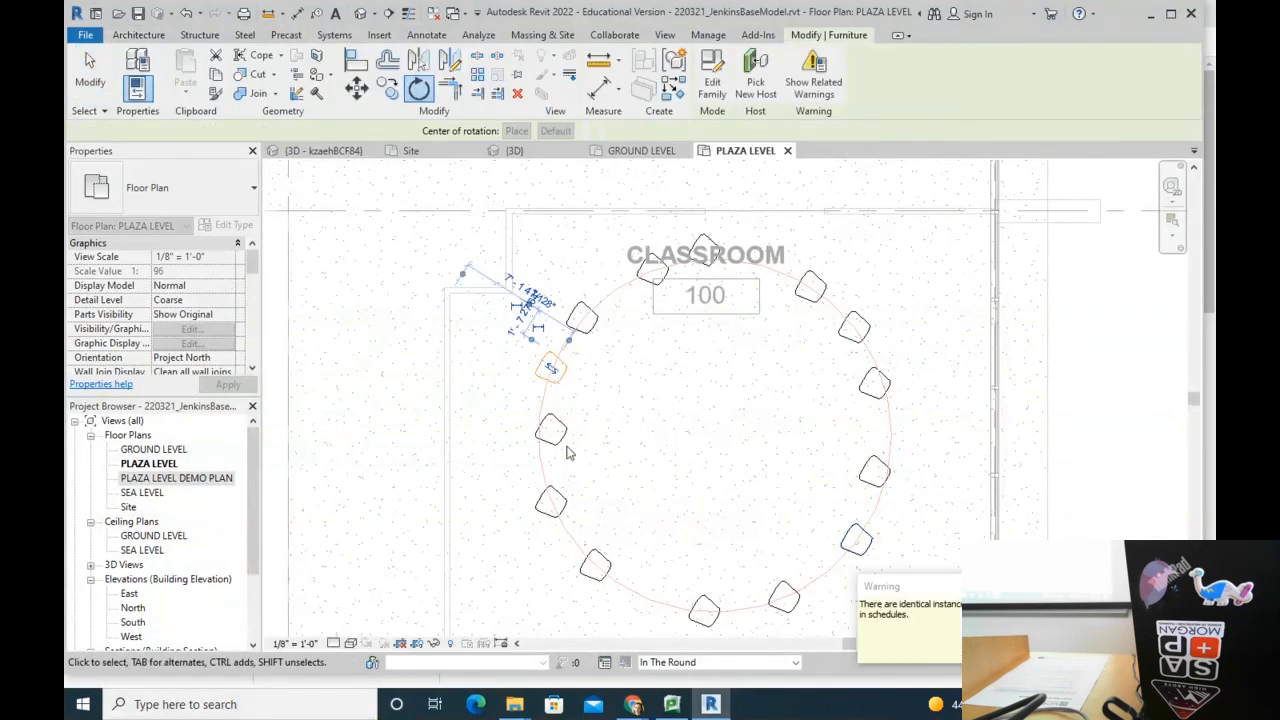
{"action": "left_click", "coordinate": [656, 410]}
{"action": "scroll", "coordinate": [515, 336], "scroll_direction": "up", "scroll_amount": 2}
{"action": "left_click", "coordinate": [563, 375]}
{"action": "left_click", "coordinate": [418, 90]}
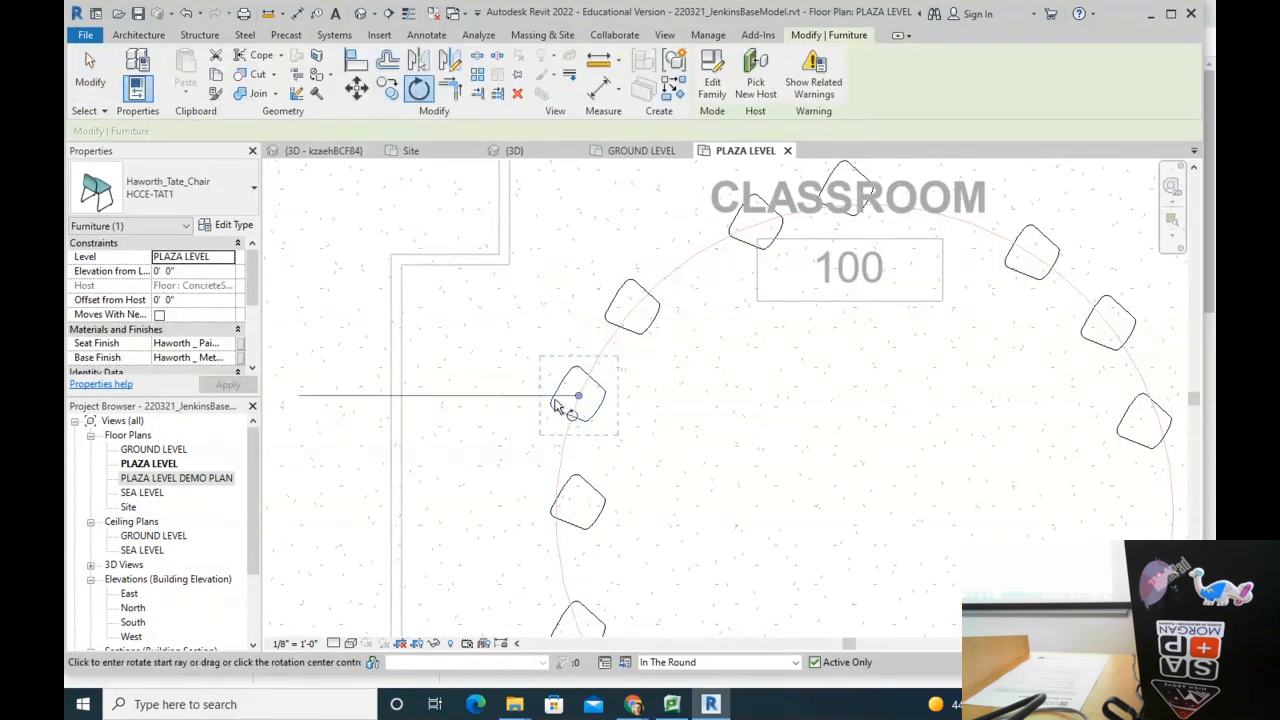
{"action": "left_click", "coordinate": [525, 375]}
{"action": "left_click", "coordinate": [479, 384]}
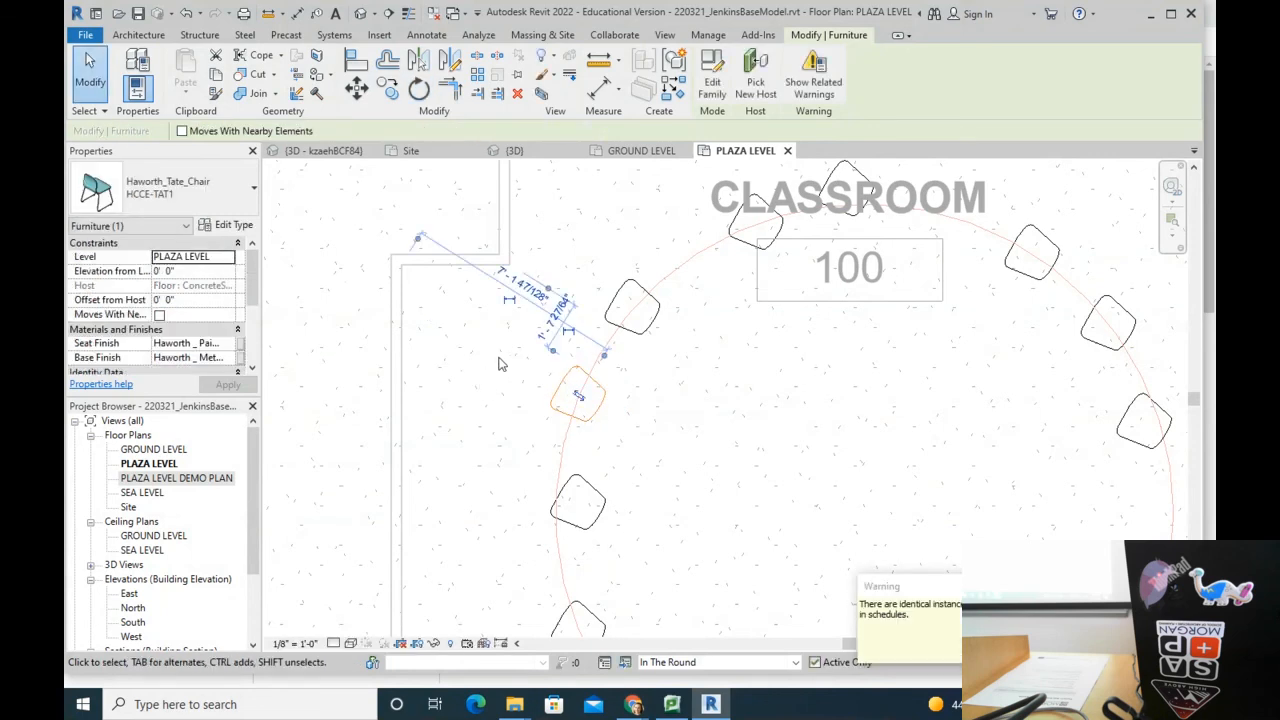
{"action": "left_click", "coordinate": [811, 480]}
{"action": "scroll", "coordinate": [821, 408], "scroll_direction": "down", "scroll_amount": 4}
{"action": "scroll", "coordinate": [799, 342], "scroll_direction": "up", "scroll_amount": 2}
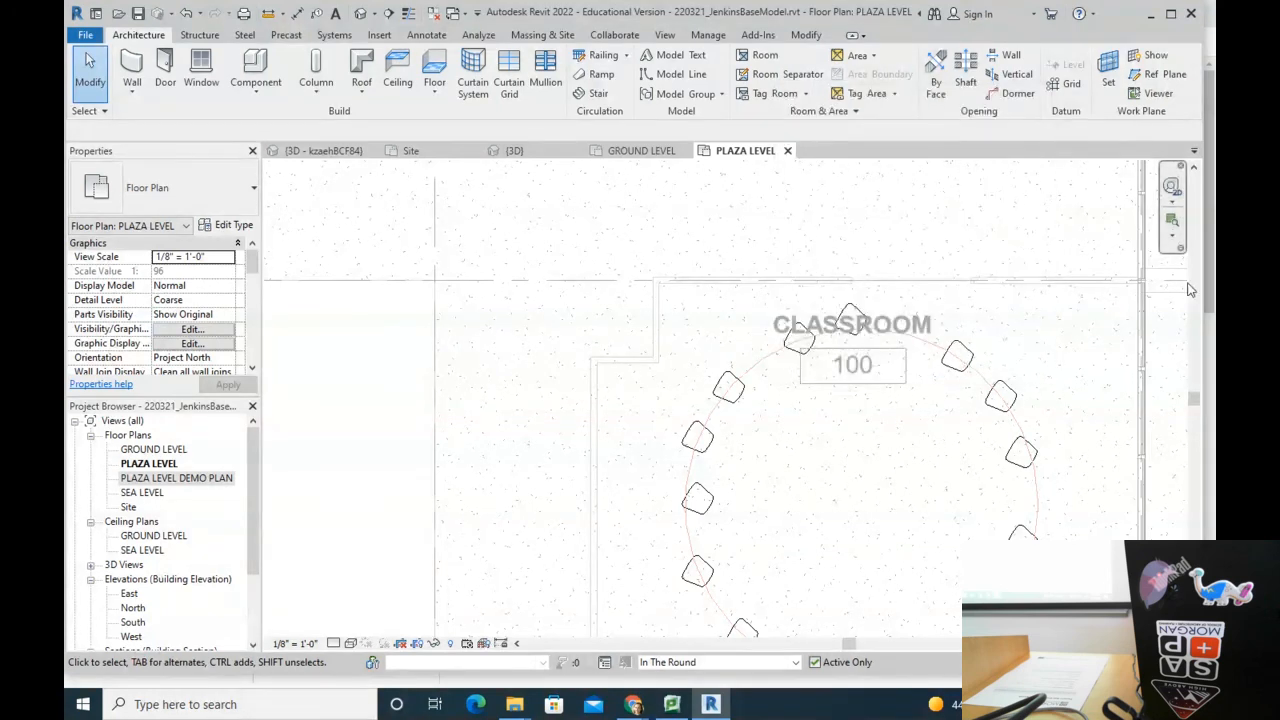
Step: Rotate the upper-left chair around the circle's centre point to settle its position
{"action": "left_click", "coordinate": [728, 385]}
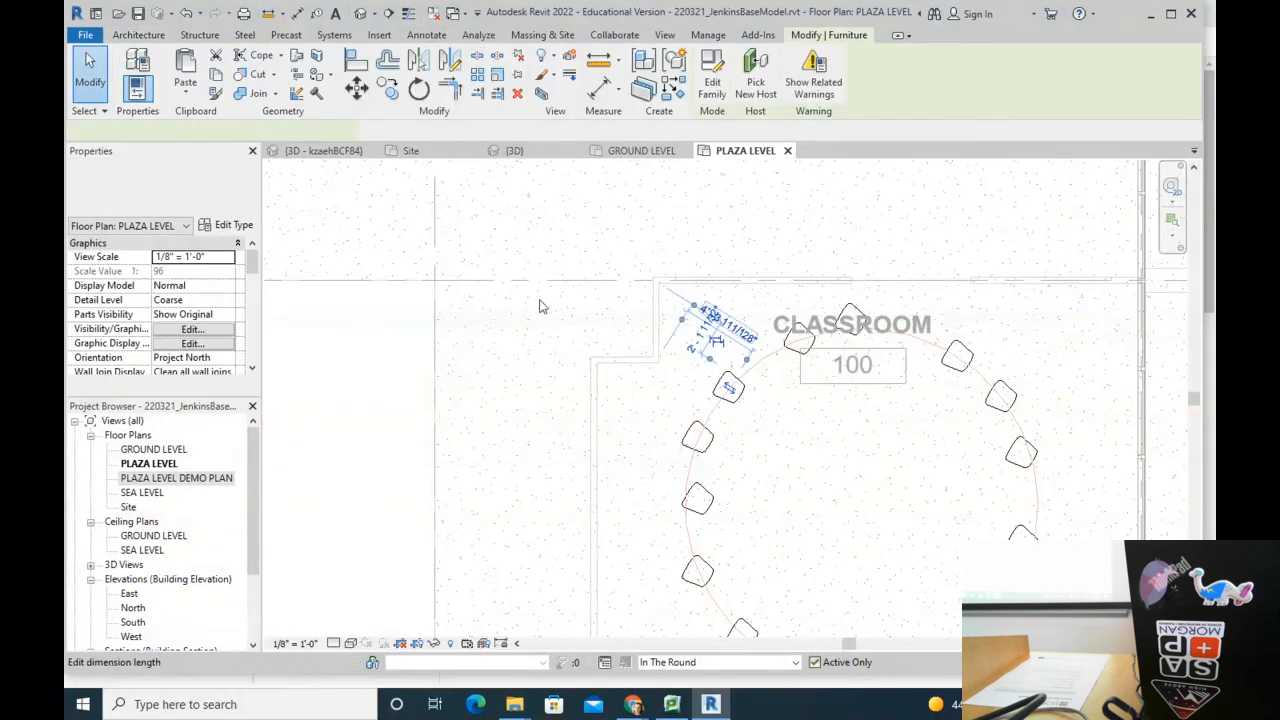
{"action": "left_click", "coordinate": [420, 90]}
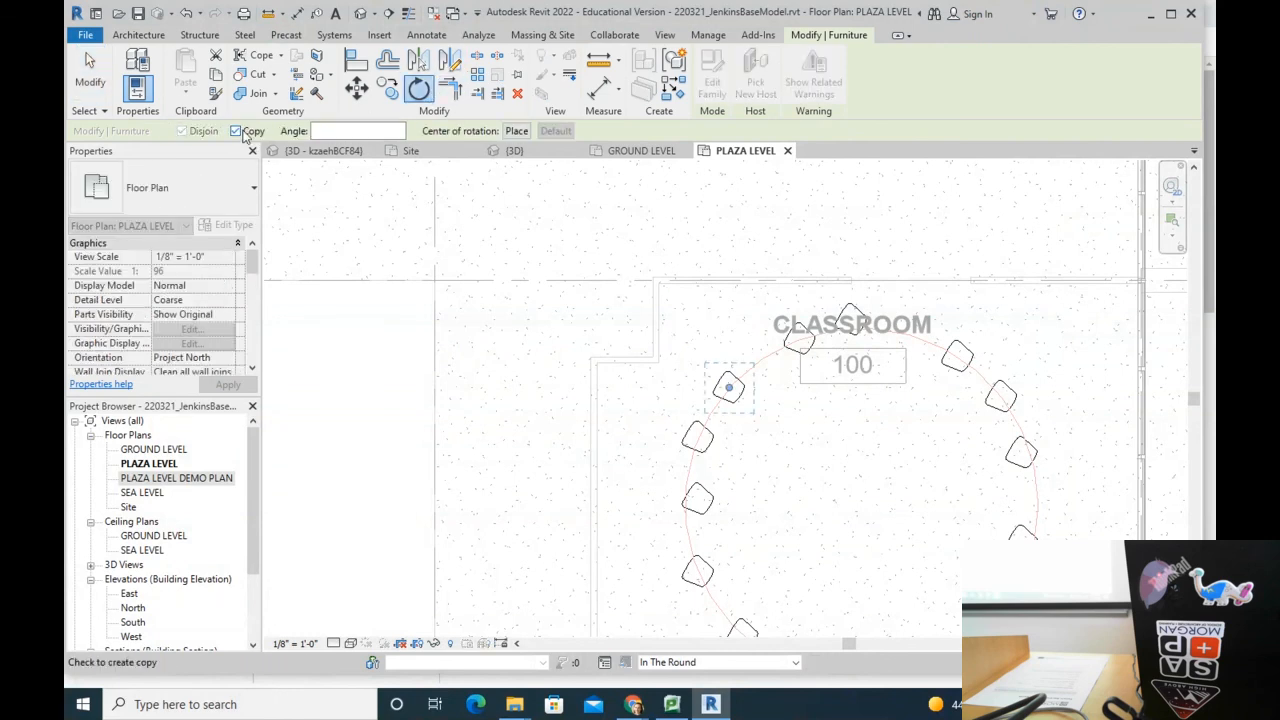
{"action": "left_click", "coordinate": [516, 131]}
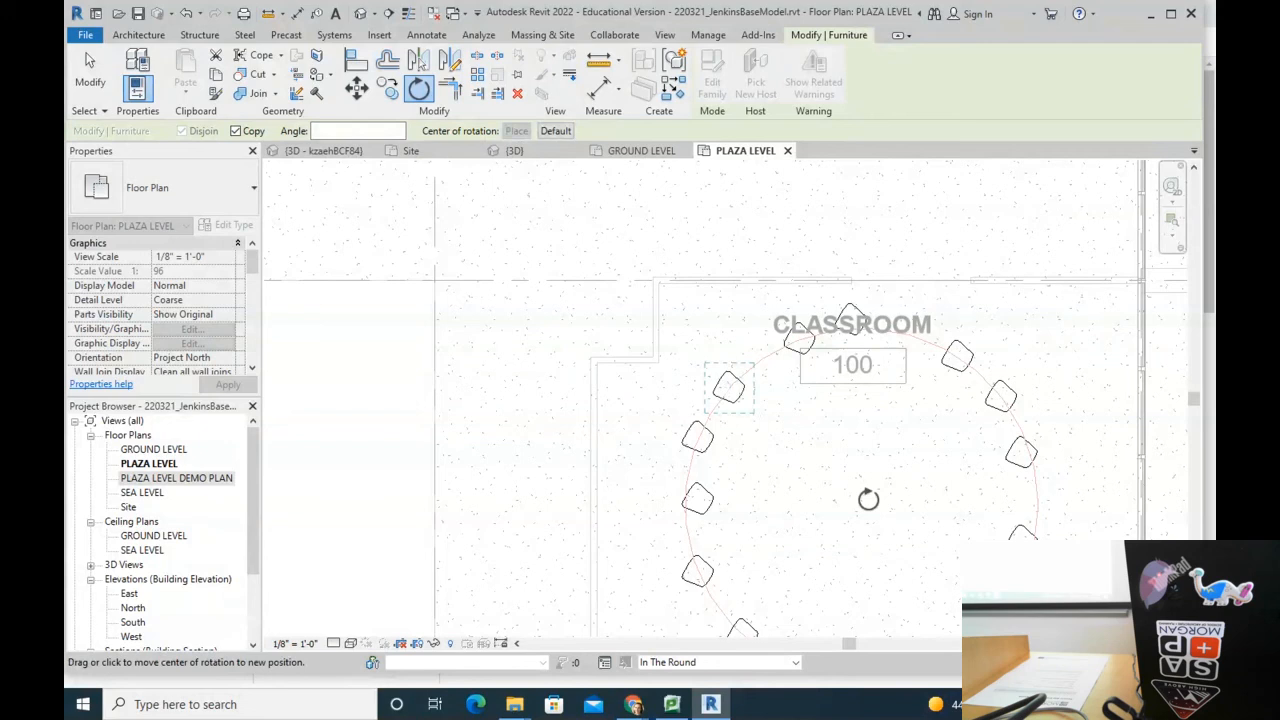
{"action": "left_click", "coordinate": [860, 505]}
{"action": "left_click", "coordinate": [663, 294]}
{"action": "left_click", "coordinate": [983, 255]}
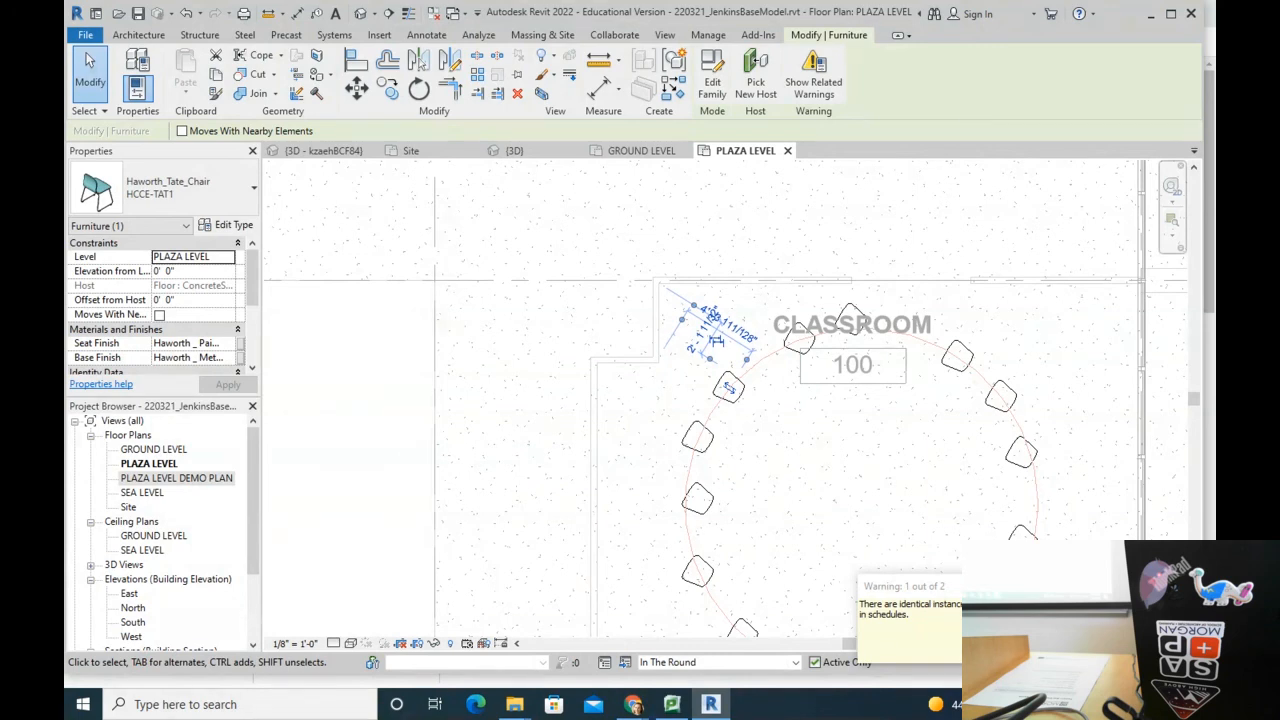
Step: Clear the selection and switch the active design option to Main Model
{"action": "left_click", "coordinate": [818, 468]}
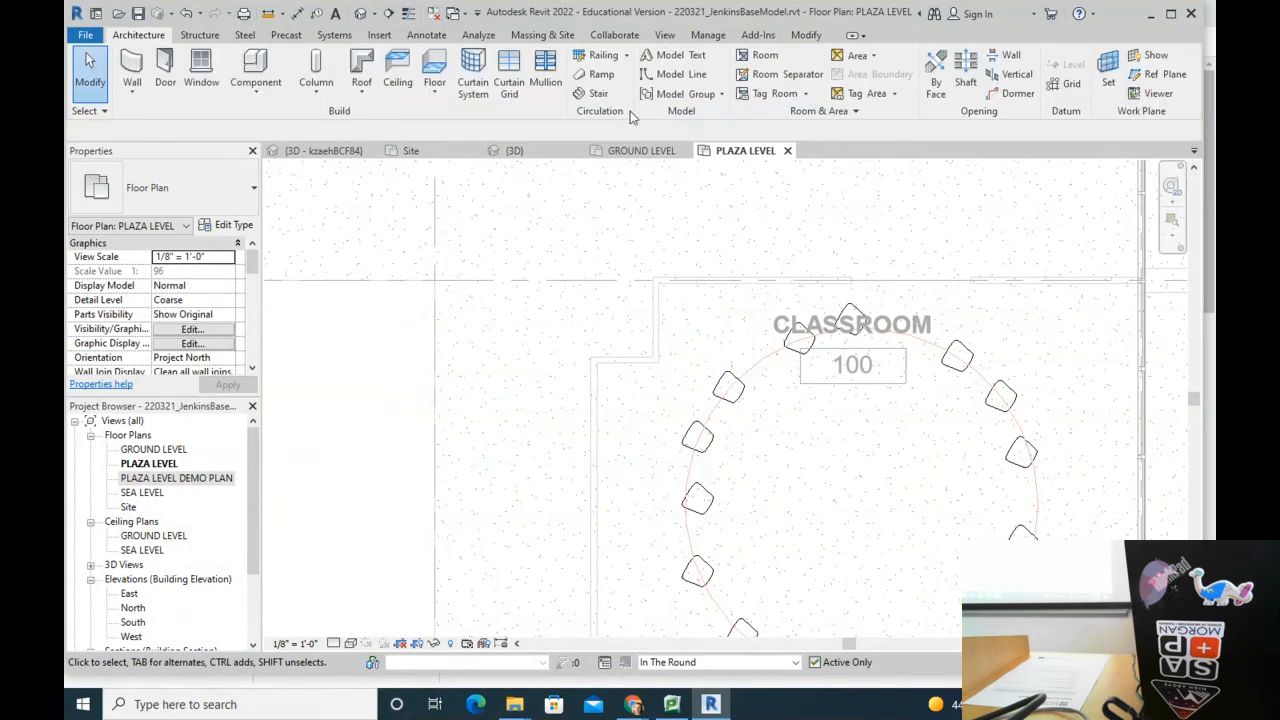
{"action": "scroll", "coordinate": [800, 245], "scroll_direction": "down", "scroll_amount": 2}
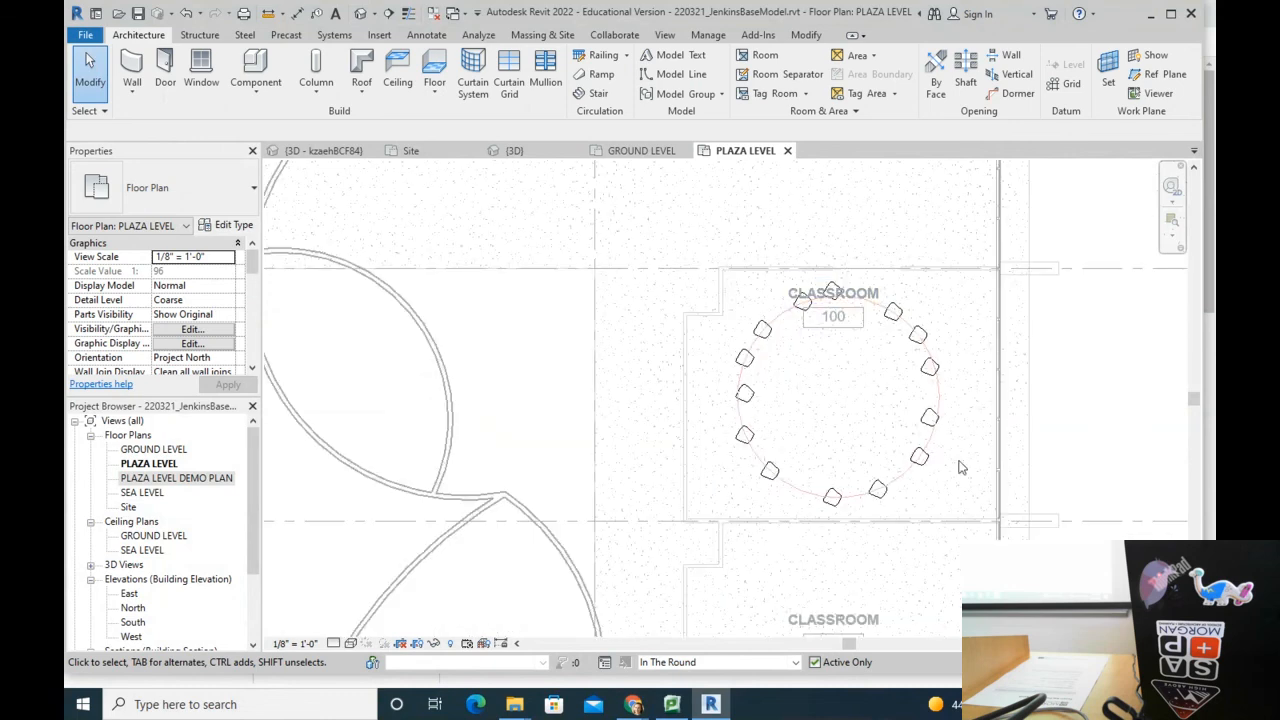
{"action": "left_click", "coordinate": [796, 662]}
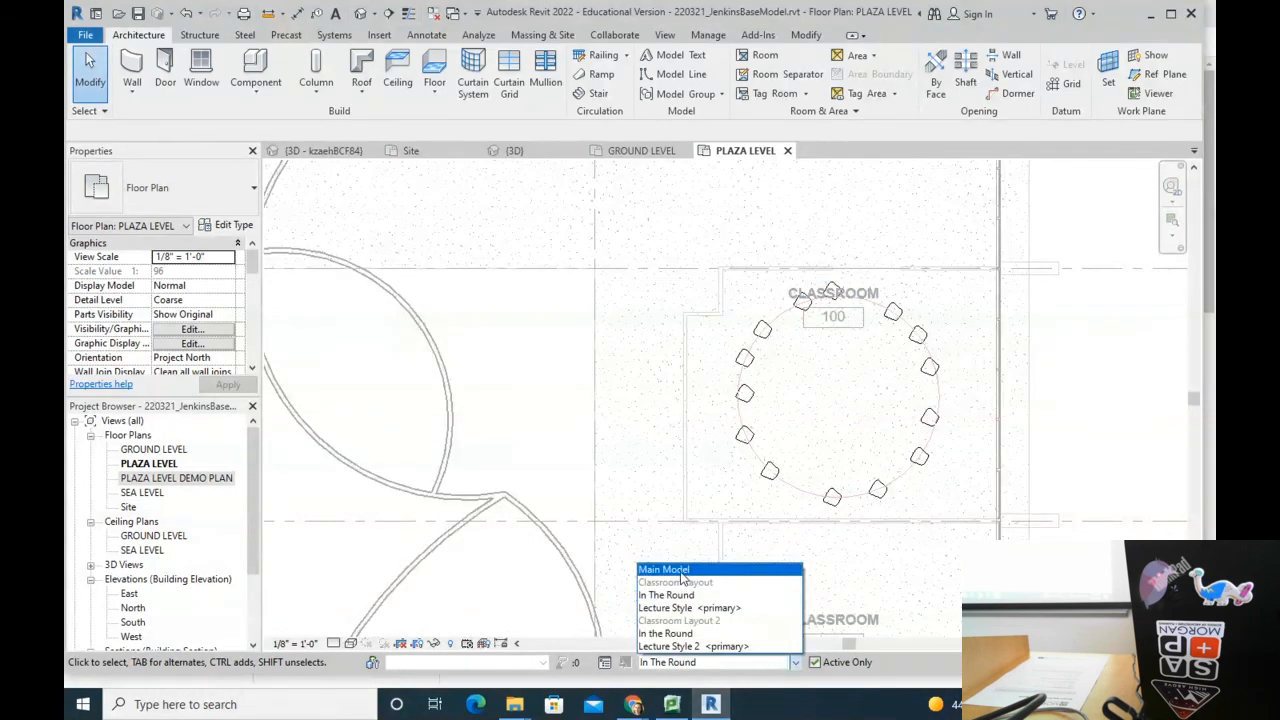
{"action": "left_click", "coordinate": [683, 570]}
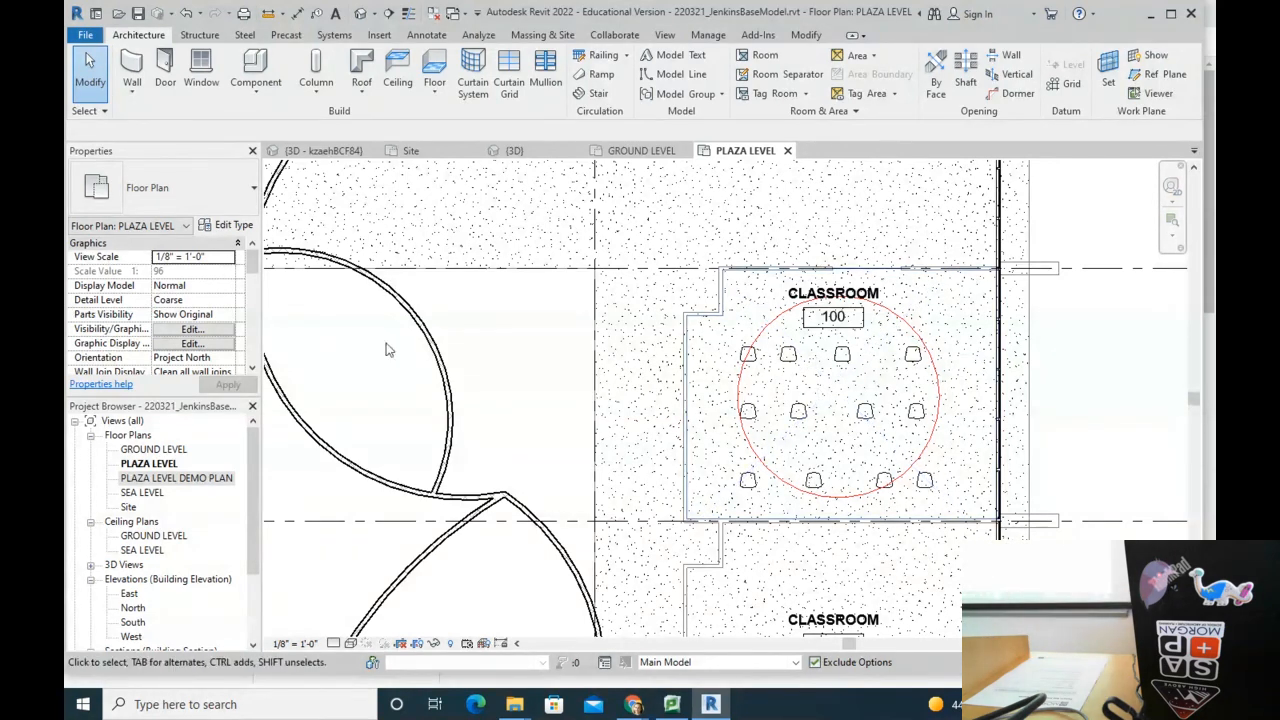
Step: Duplicate the PLAZA LEVEL plan view with detailing
{"action": "left_click", "coordinate": [163, 466]}
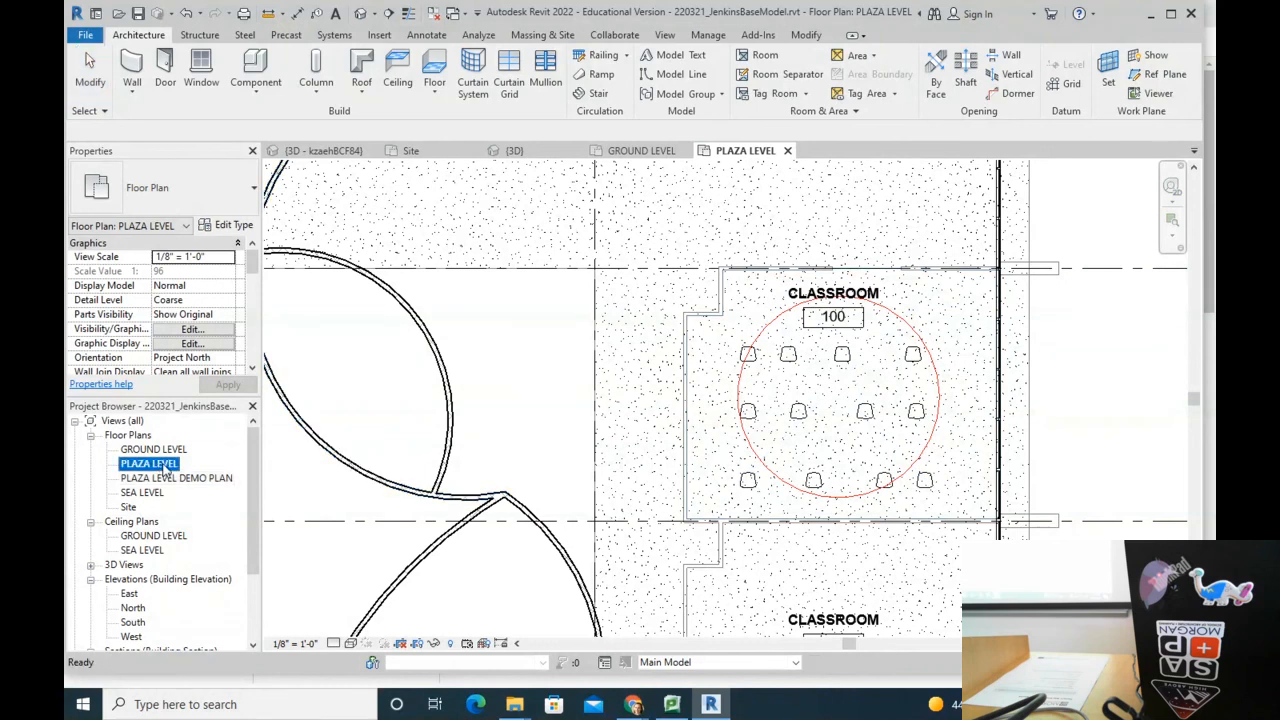
{"action": "right_click", "coordinate": [167, 466]}
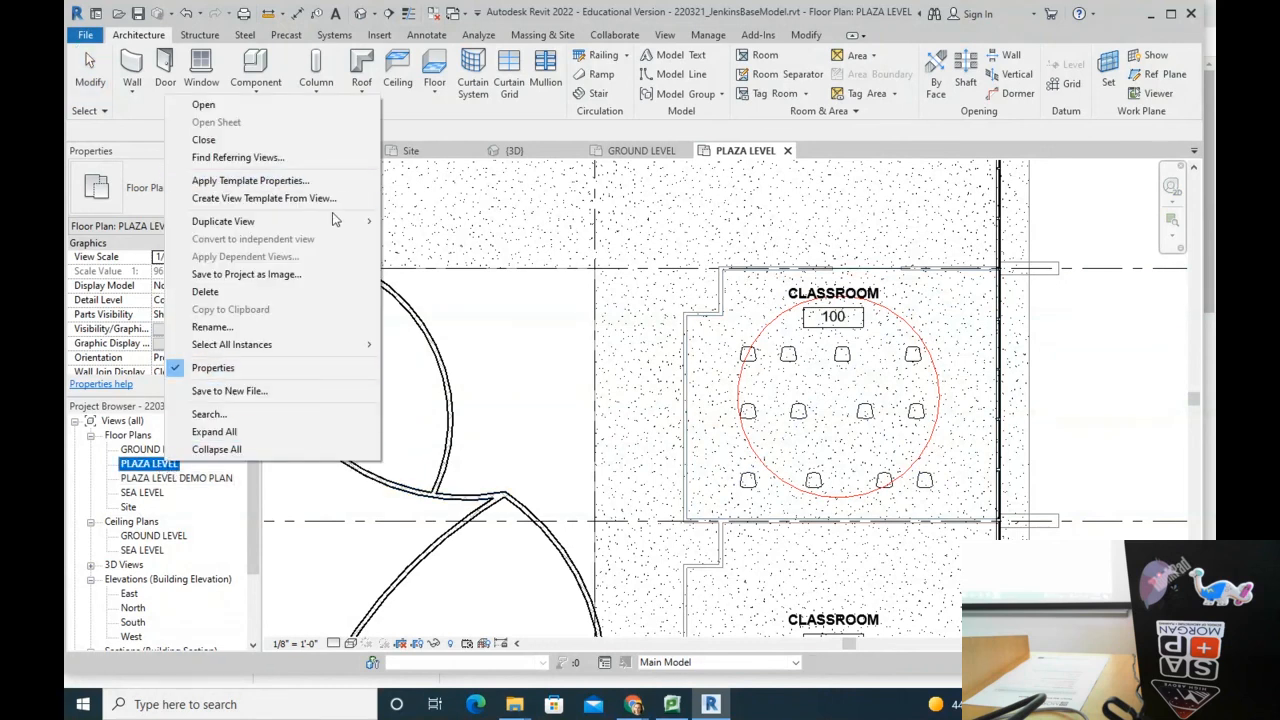
{"action": "mouse_move", "coordinate": [331, 216]}
{"action": "left_click", "coordinate": [500, 239]}
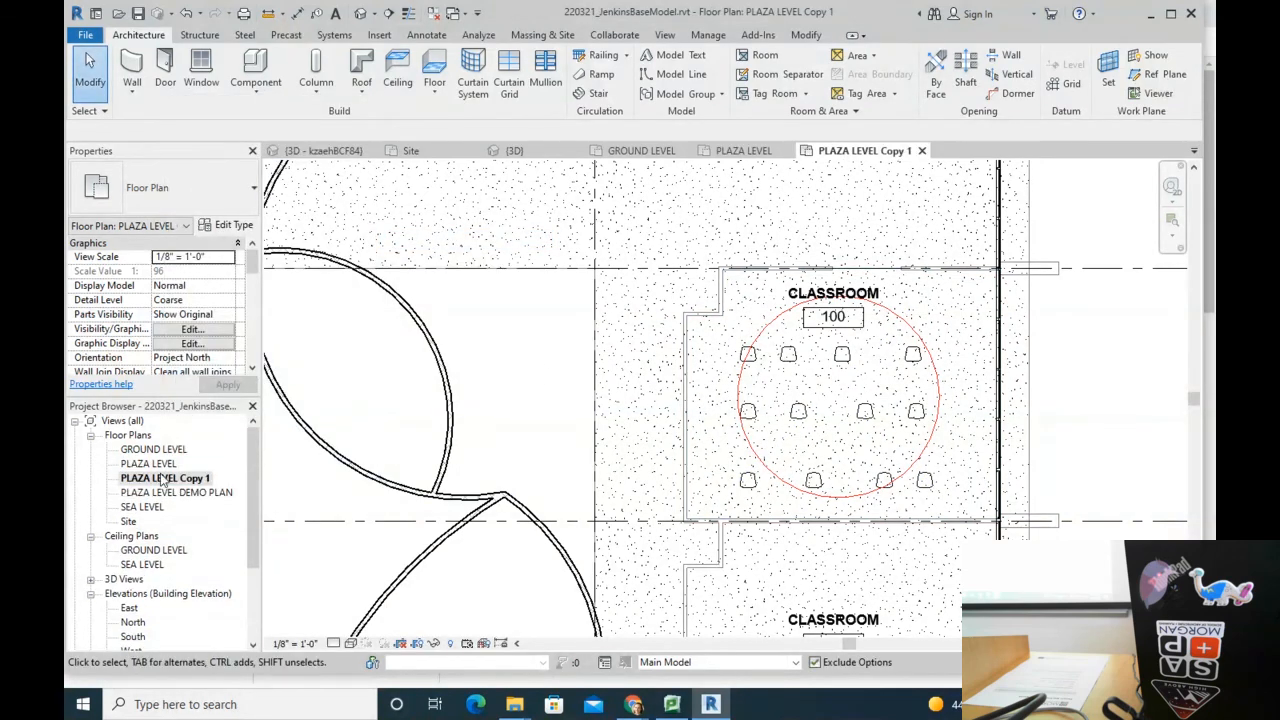
Step: Rename the copied view from 'Copy 1' to PLAZA LEVEL ALTERNATE
{"action": "right_click", "coordinate": [160, 480]}
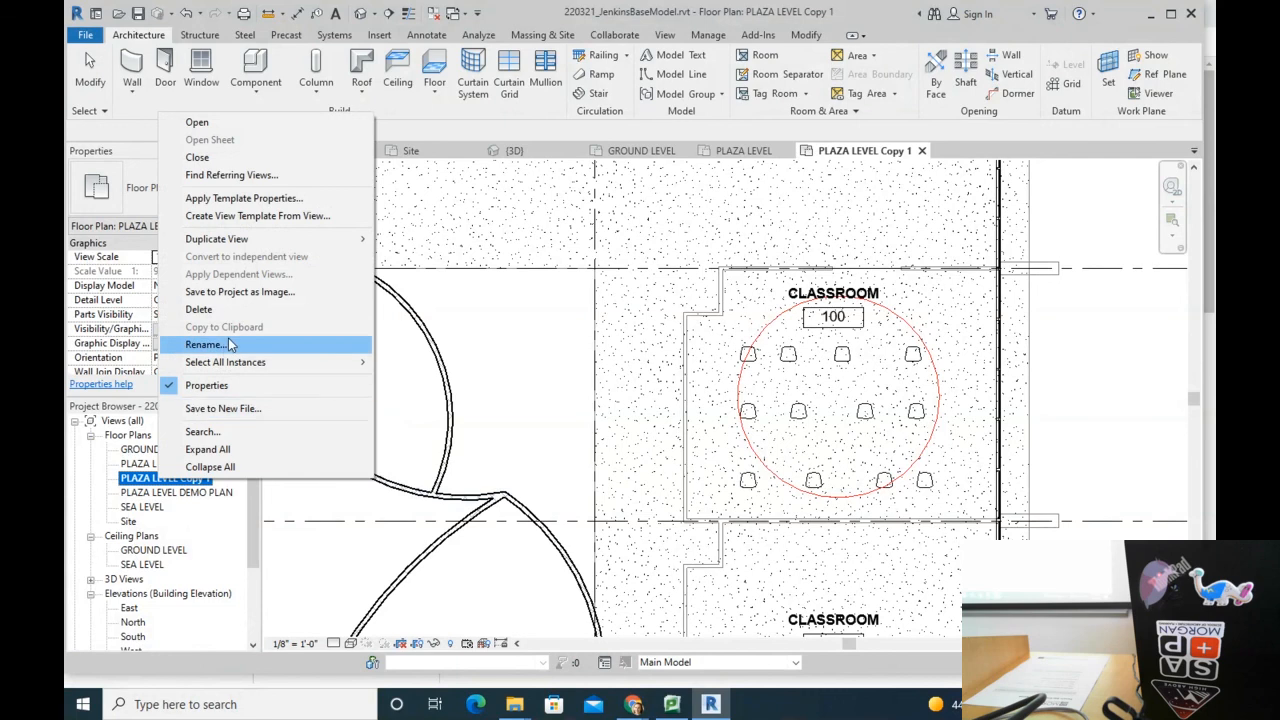
{"action": "left_click", "coordinate": [233, 345]}
{"action": "left_click", "coordinate": [208, 478]}
{"action": "left_click_drag", "start_coordinate": [209, 478], "coordinate": [181, 479]}
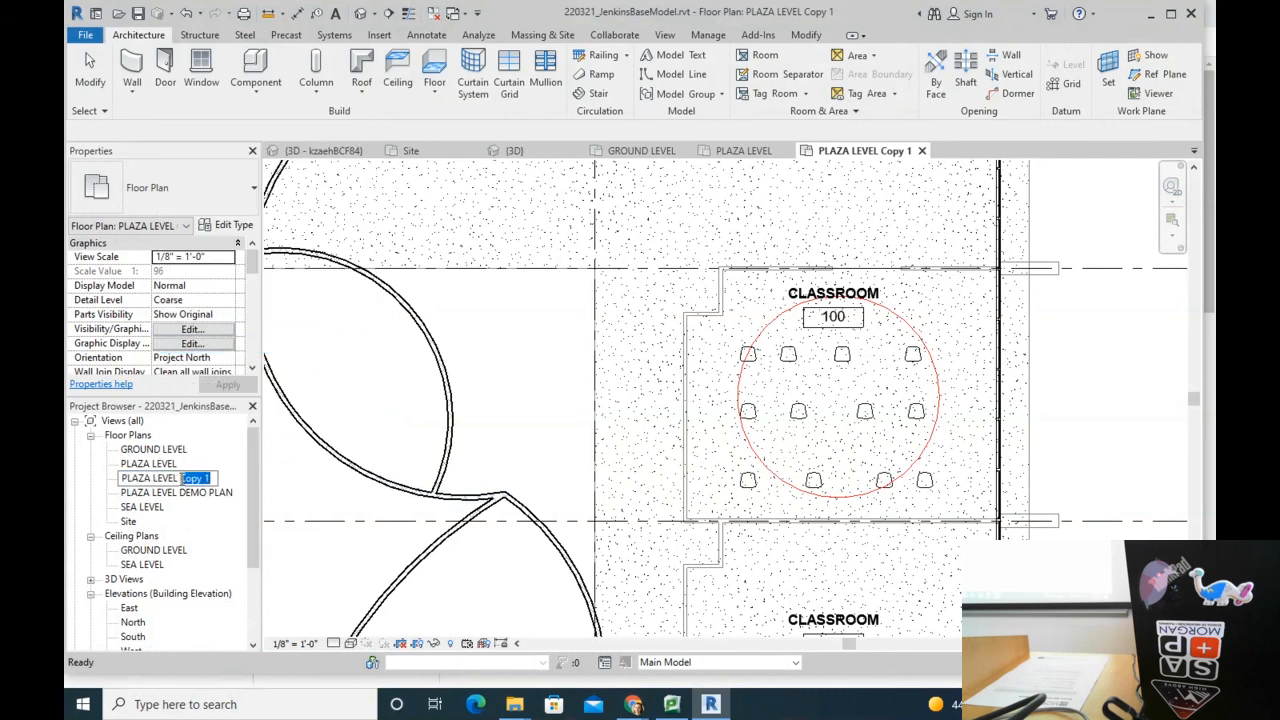
{"action": "type", "text": "ALTERNATE"}
{"action": "key", "text": "Return"}
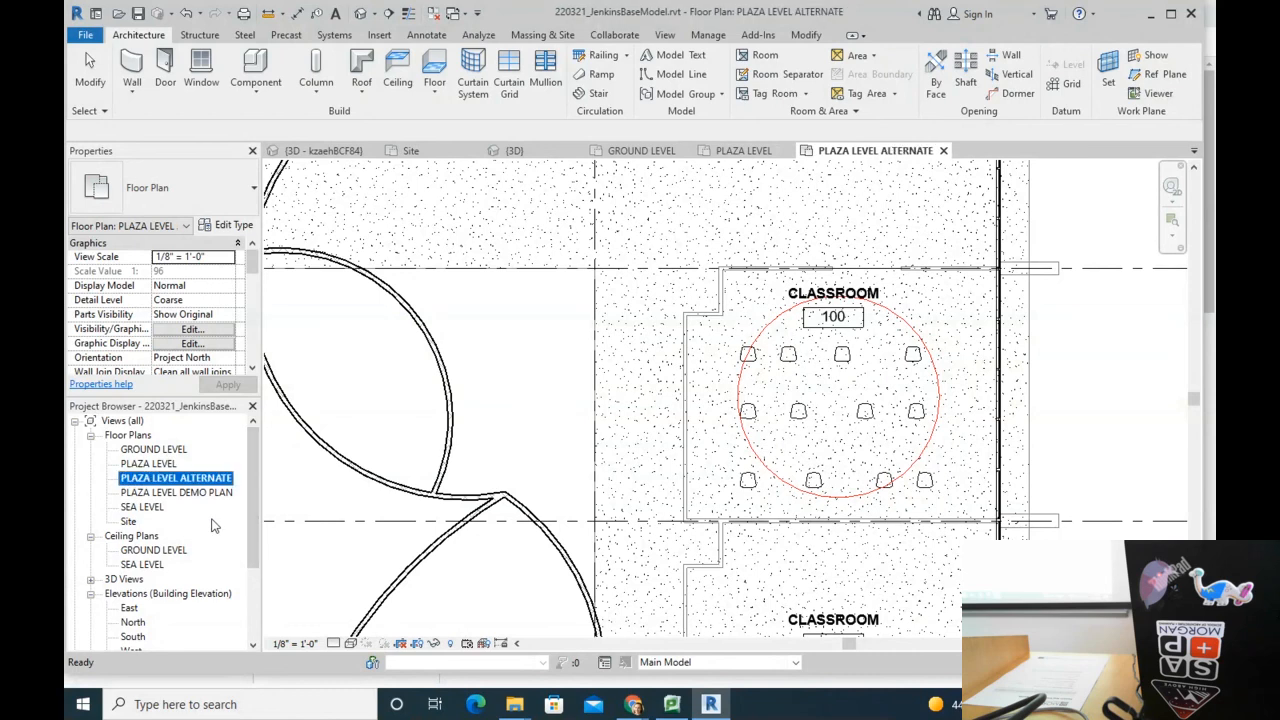
{"action": "left_click", "coordinate": [188, 476]}
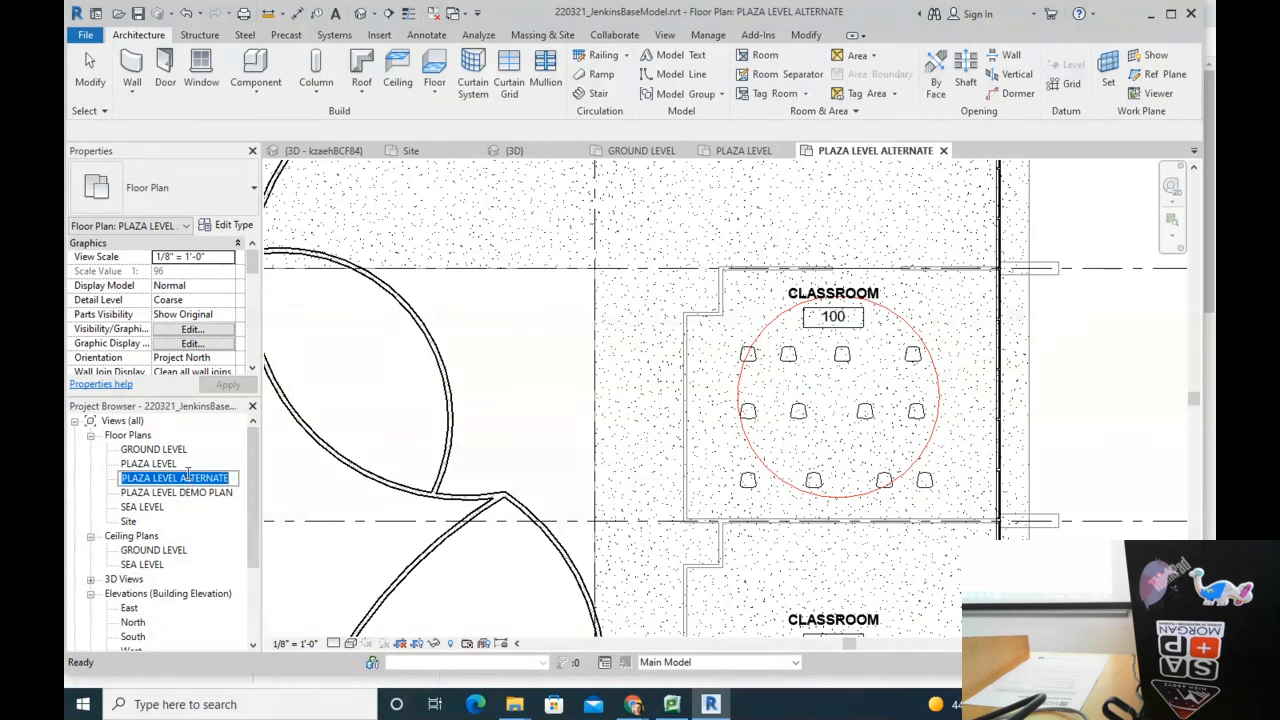
{"action": "left_click", "coordinate": [252, 263]}
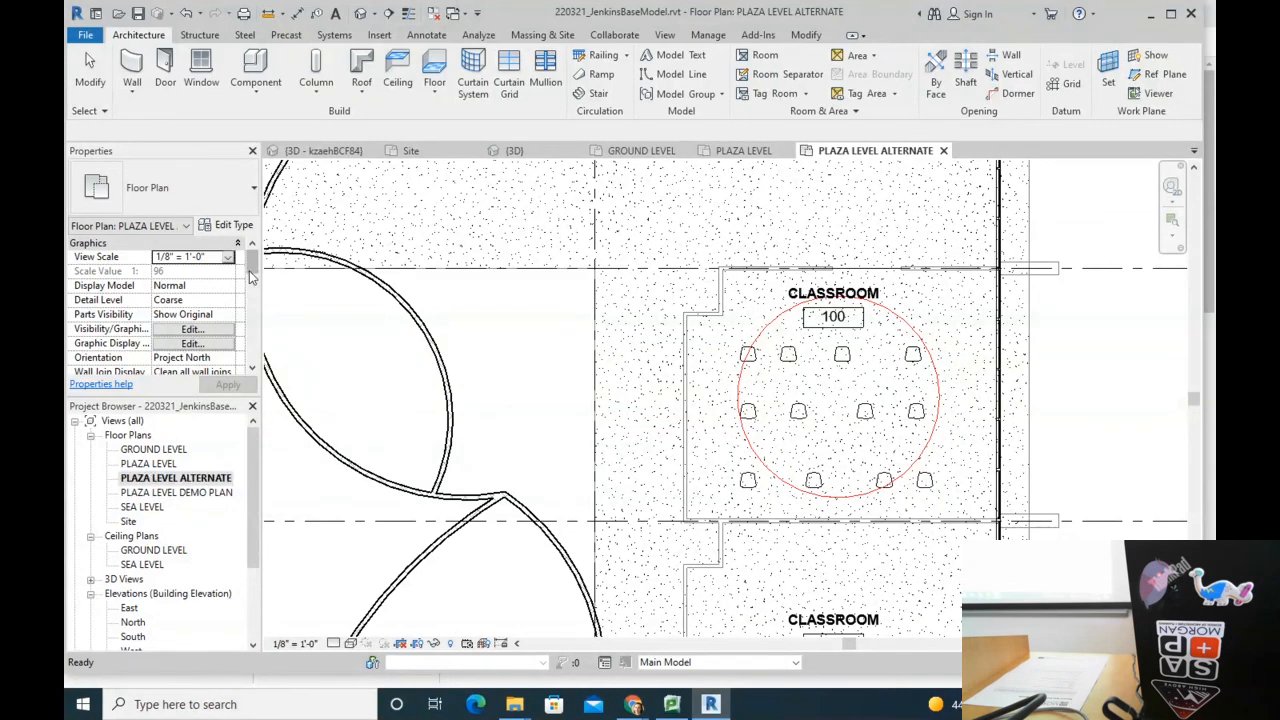
{"action": "left_click_drag", "start_coordinate": [252, 266], "coordinate": [250, 360]}
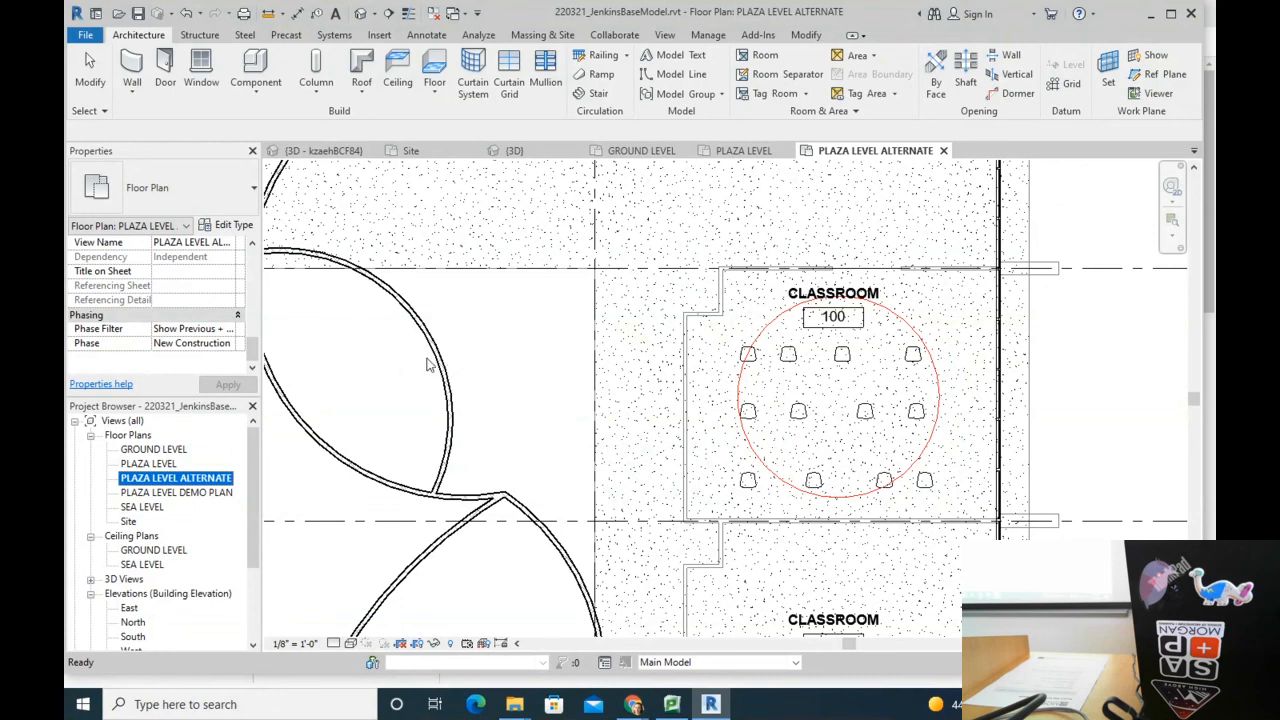
{"action": "key", "text": "v"}
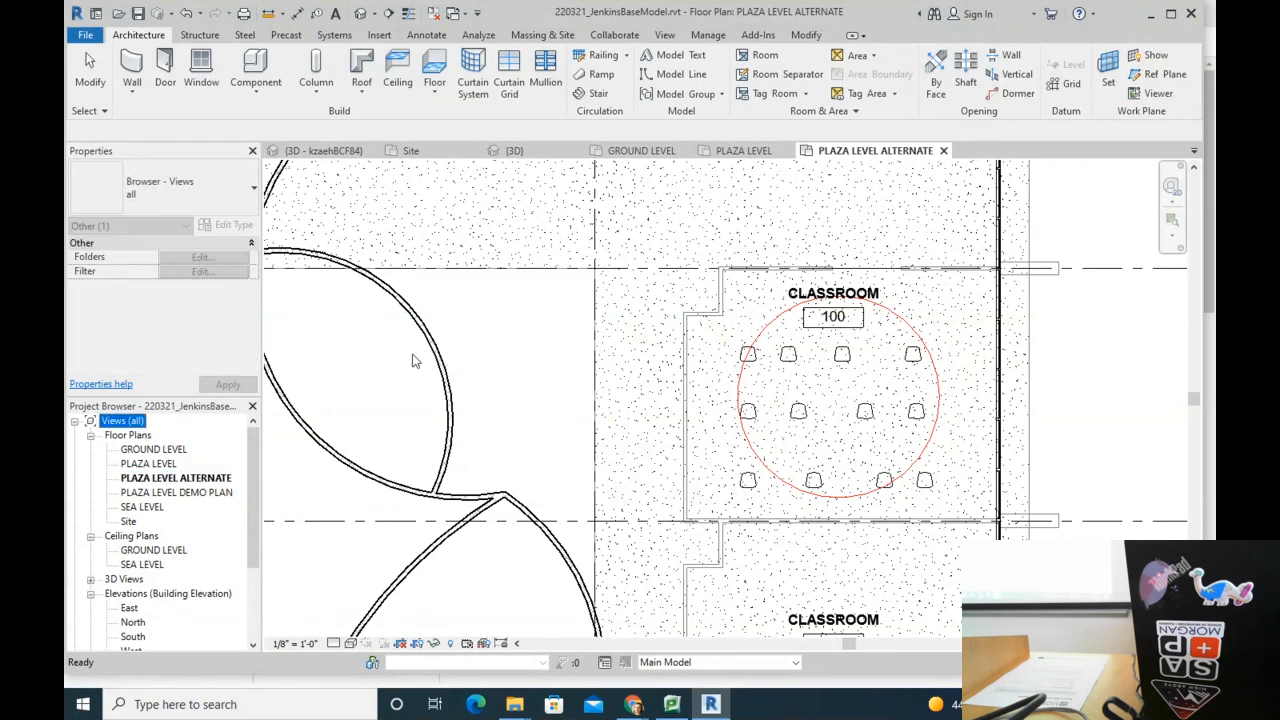
{"action": "left_click", "coordinate": [527, 388]}
Step: In Visibility/Graphics (VG), set the Classroom Layout design option to In The Round
{"action": "key", "text": "v"}
{"action": "key", "text": "g"}
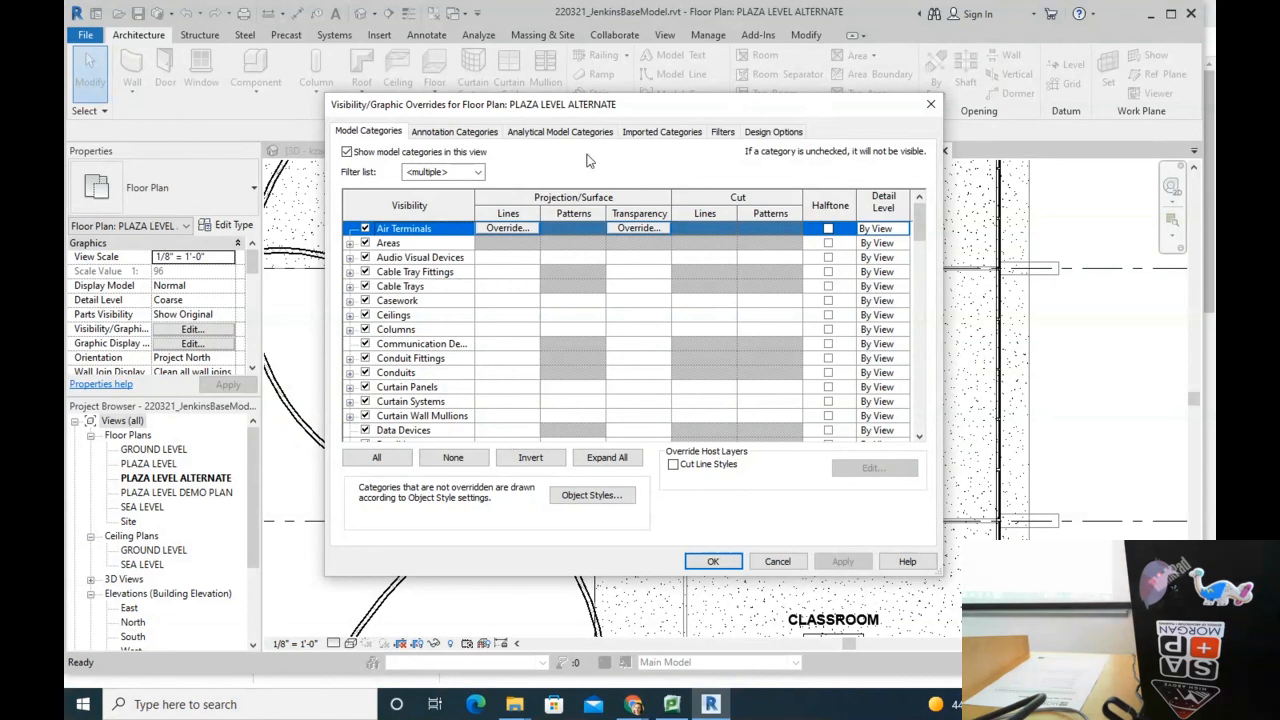
{"action": "left_click", "coordinate": [783, 136]}
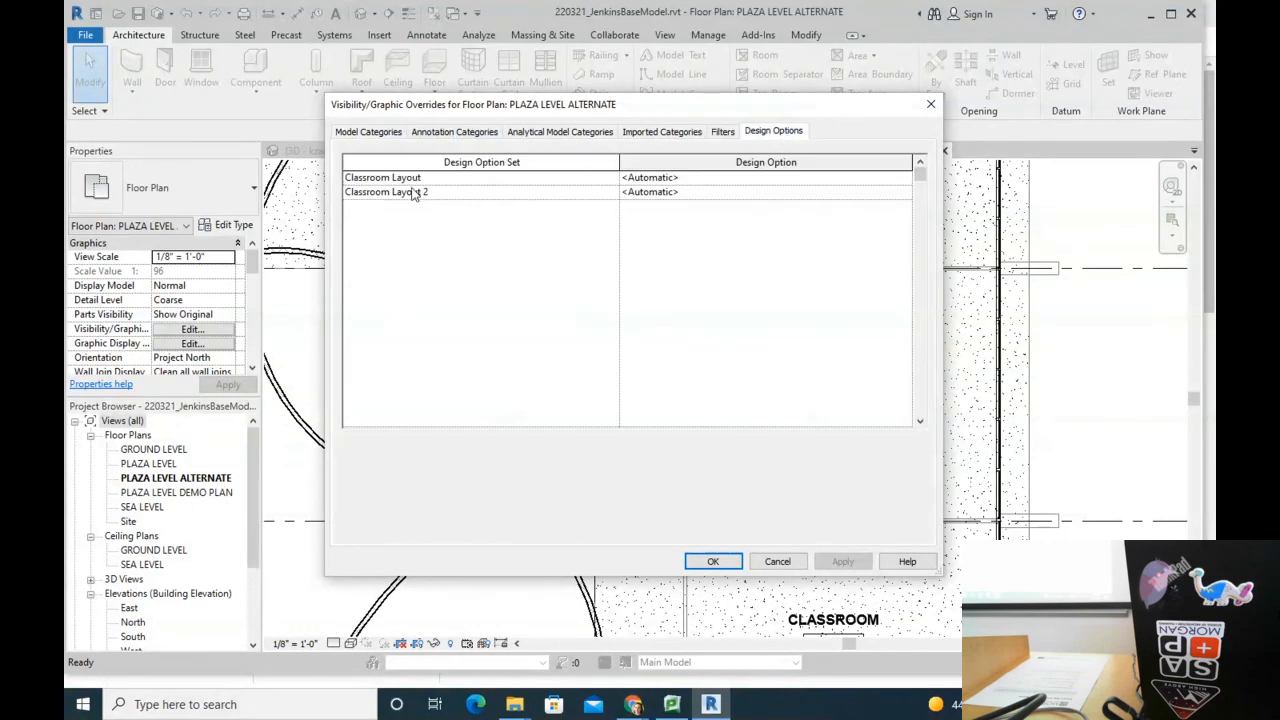
{"action": "left_click", "coordinate": [710, 178]}
{"action": "left_click", "coordinate": [904, 180]}
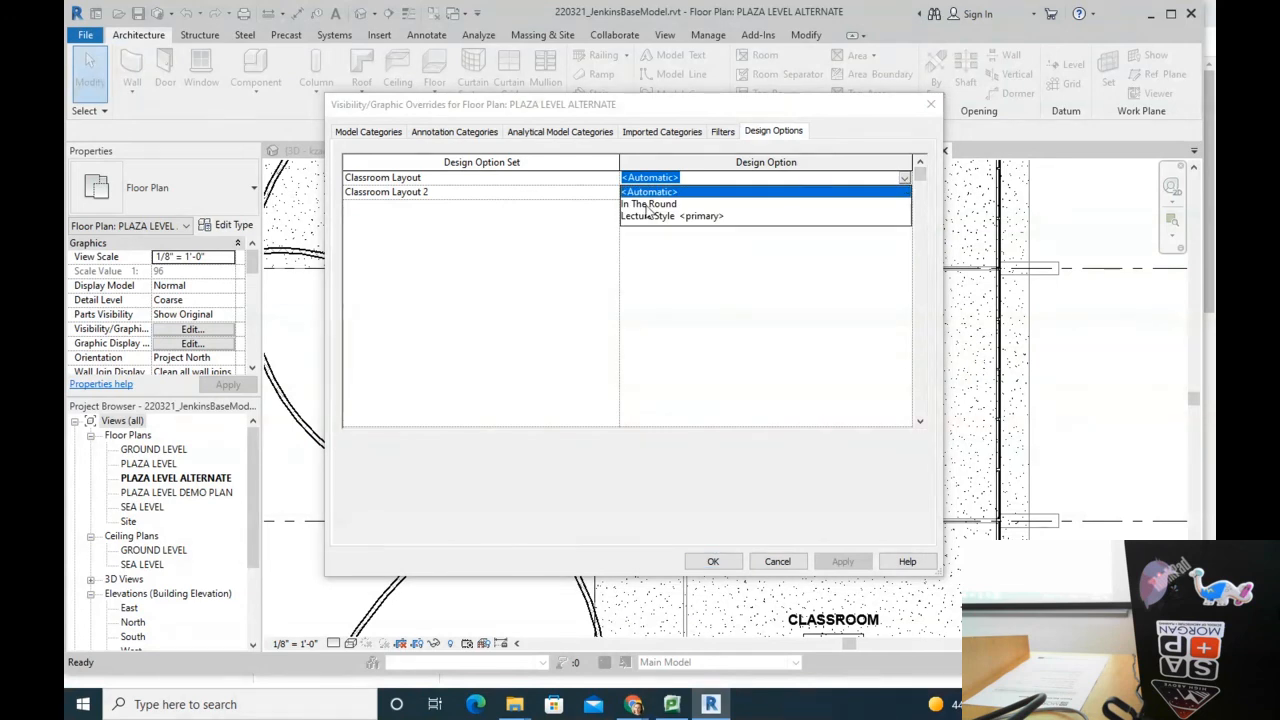
{"action": "left_click", "coordinate": [705, 204]}
Step: Apply the visibility overrides and check the In The Round chair circle in the view
{"action": "left_click", "coordinate": [713, 562]}
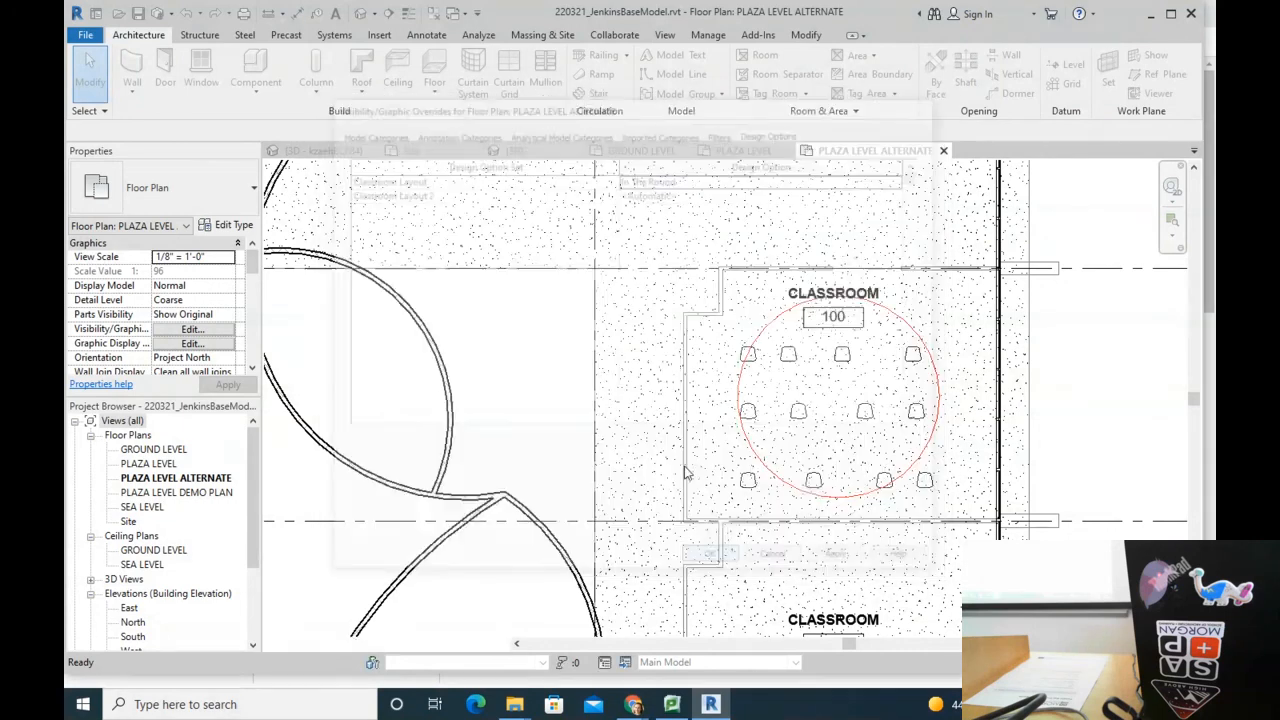
{"action": "scroll", "coordinate": [866, 487], "scroll_direction": "down", "scroll_amount": 3}
{"action": "scroll", "coordinate": [866, 487], "scroll_direction": "up", "scroll_amount": 5}
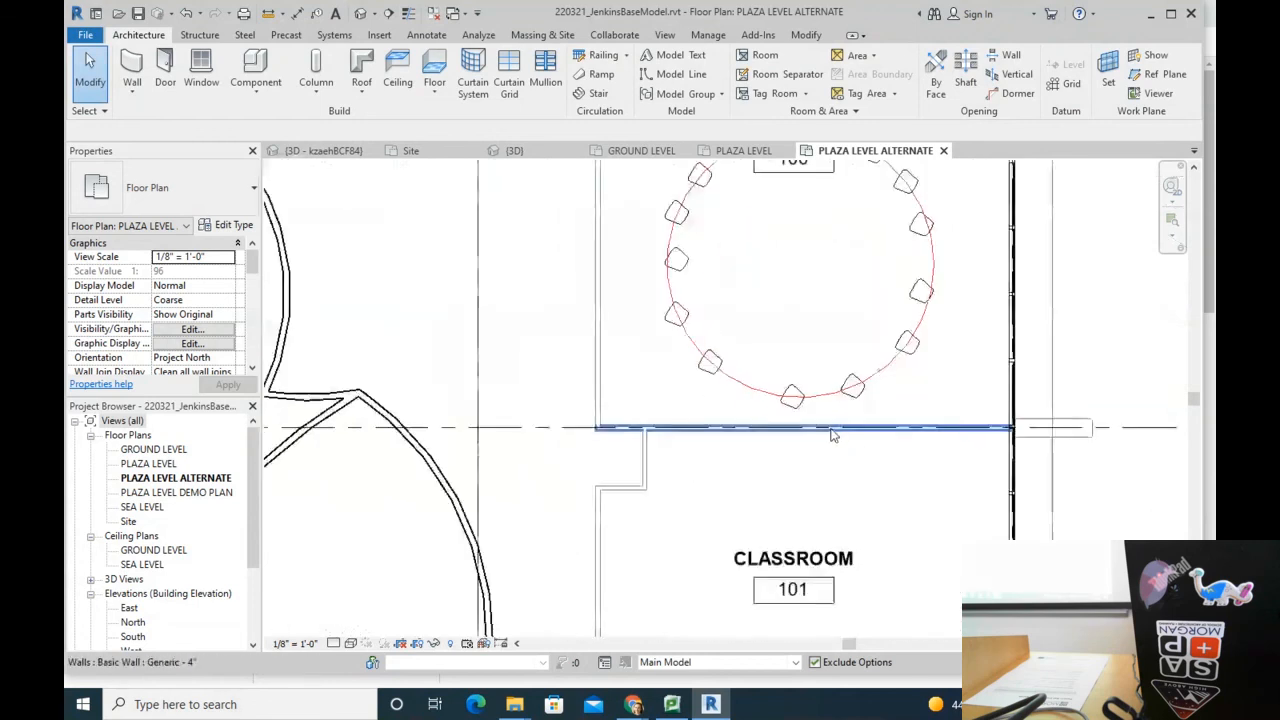
{"action": "left_click", "coordinate": [820, 405]}
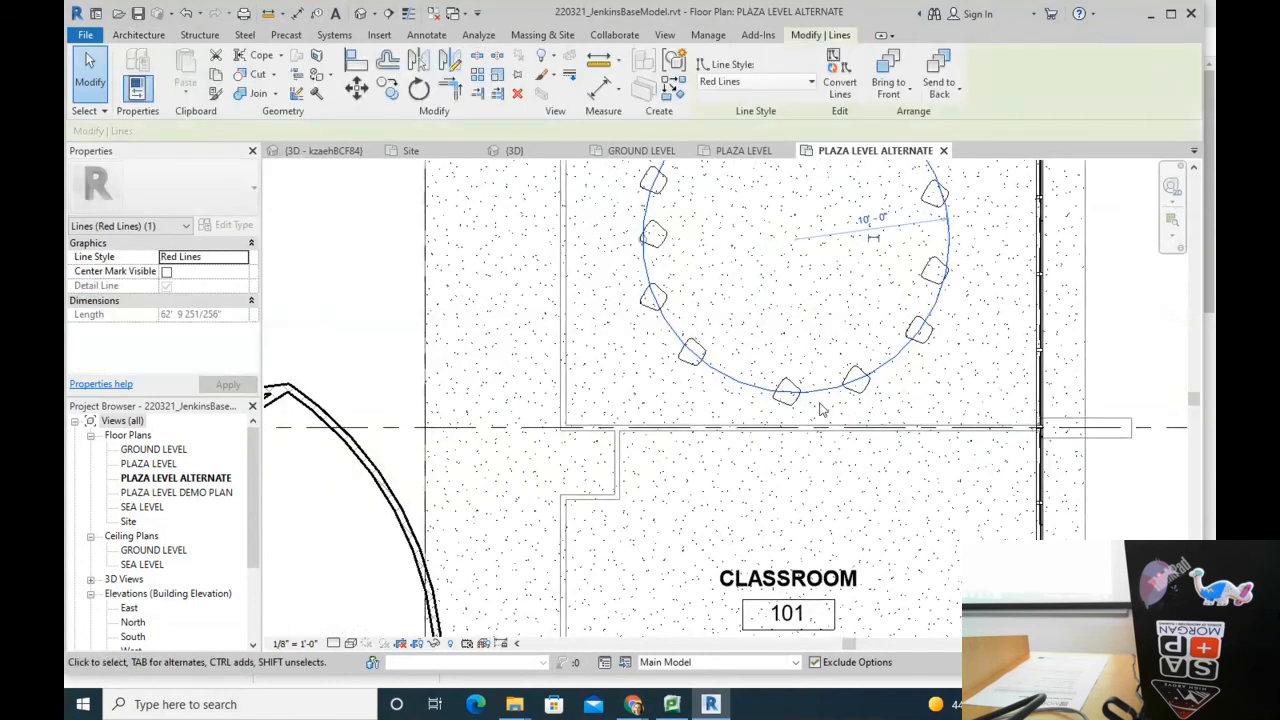
{"action": "key", "text": "Escape"}
{"action": "scroll", "coordinate": [780, 425], "scroll_direction": "down", "scroll_amount": 5}
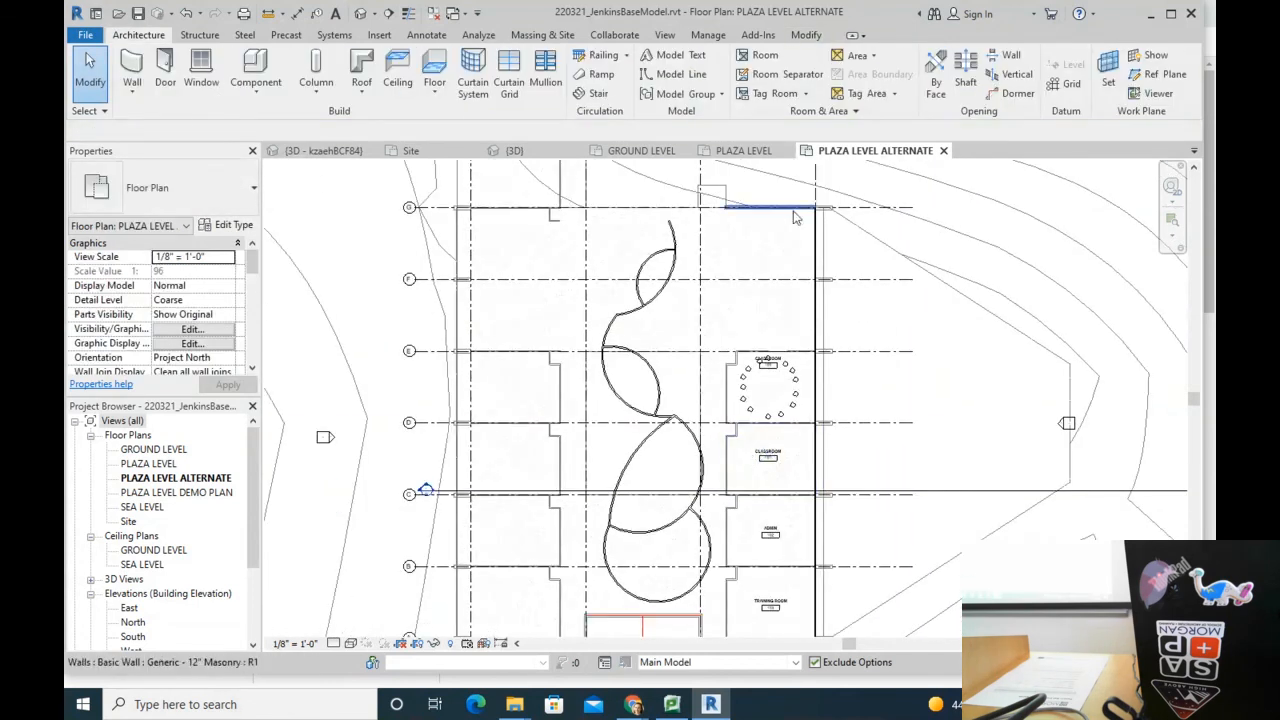
Step: Close the GROUND LEVEL, 3D, {3D - kzaehBCF84} and Site view tabs
{"action": "left_click", "coordinate": [691, 150]}
{"action": "left_click", "coordinate": [571, 150]}
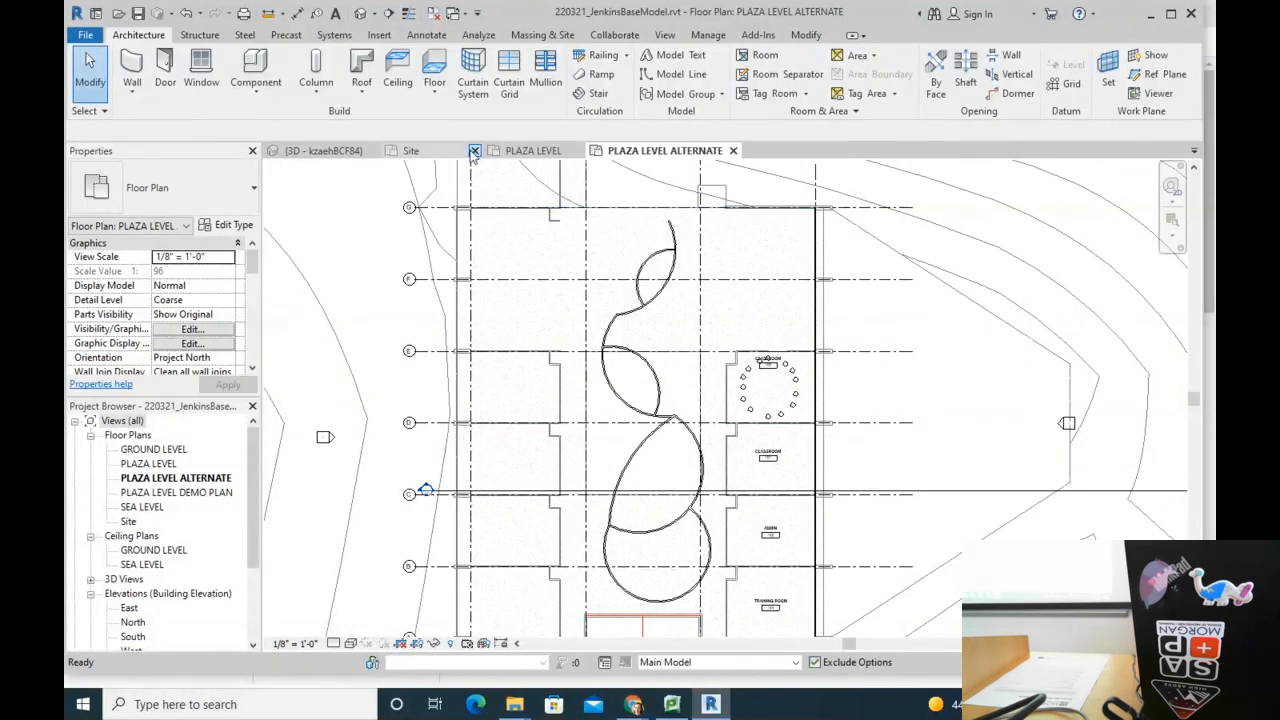
{"action": "left_click", "coordinate": [379, 150]}
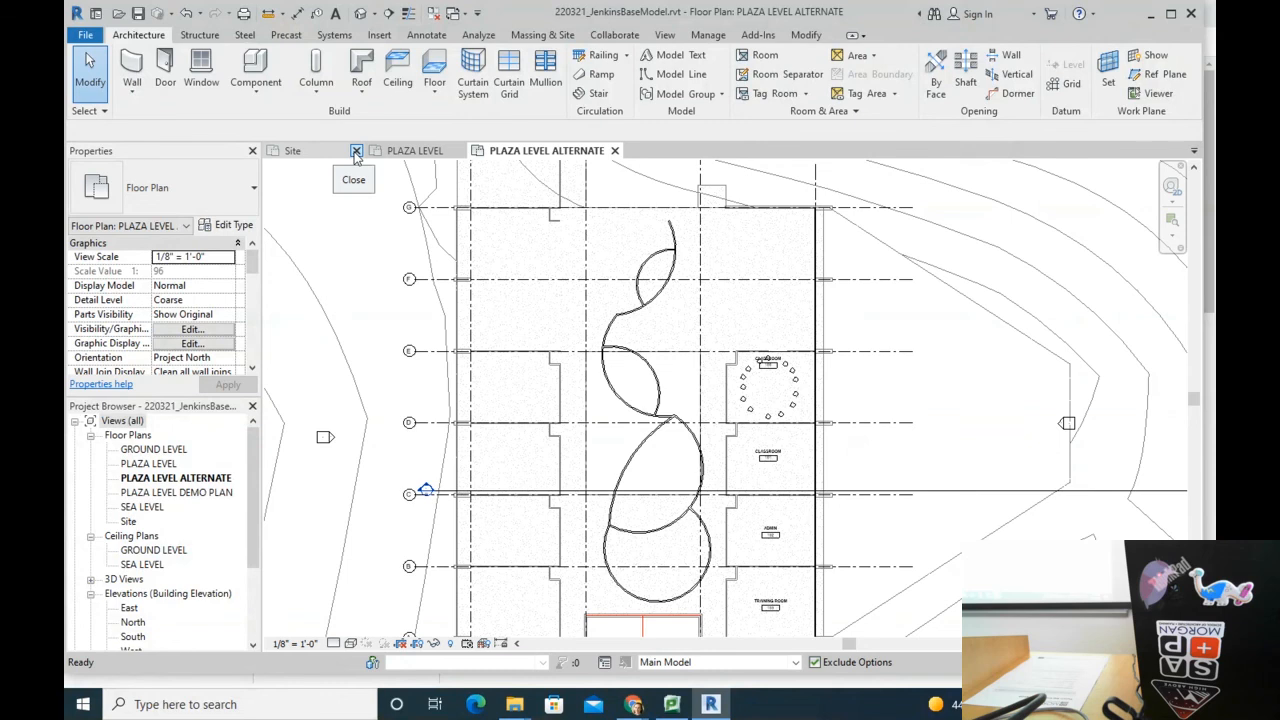
{"action": "left_click", "coordinate": [355, 150]}
{"action": "scroll", "coordinate": [676, 420], "scroll_direction": "down", "scroll_amount": 3}
{"action": "scroll", "coordinate": [1037, 444], "scroll_direction": "down", "scroll_amount": 2}
Step: In PLAZA LEVEL, push Classroom 100's left wall left and top wall upward
{"action": "scroll", "coordinate": [1037, 444], "scroll_direction": "down", "scroll_amount": 3}
{"action": "left_click", "coordinate": [1100, 429]}
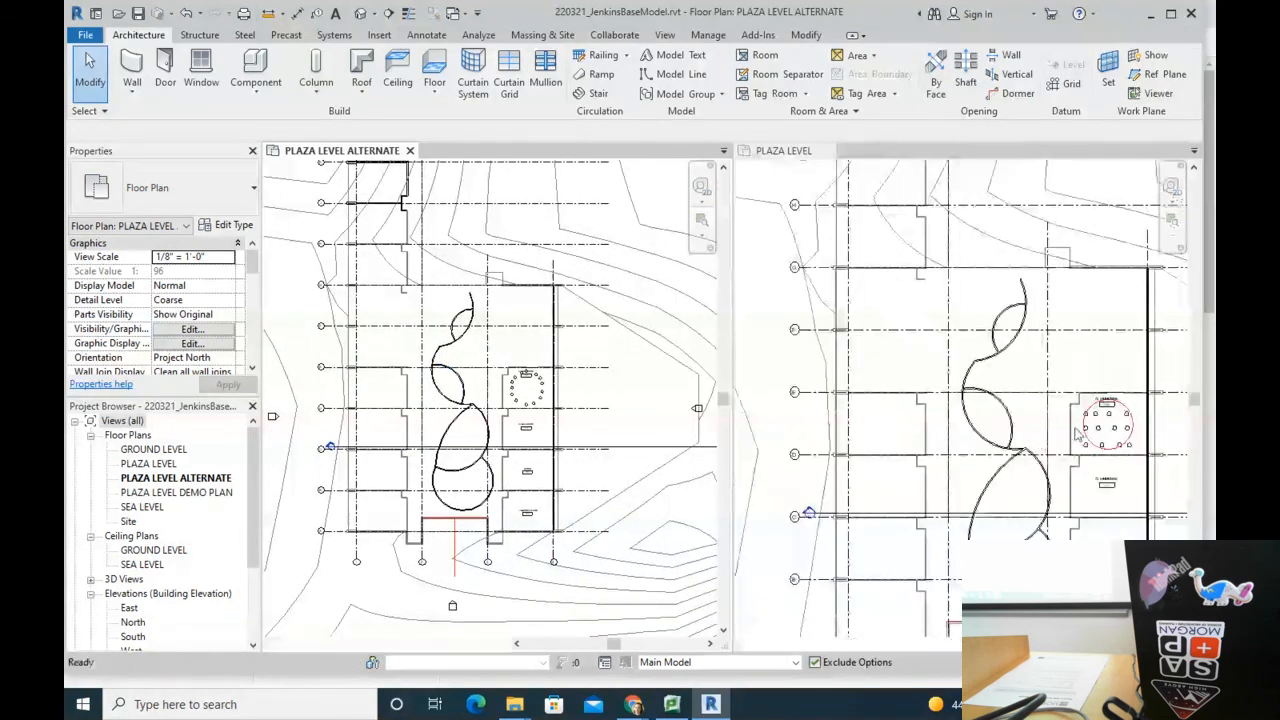
{"action": "scroll", "coordinate": [1102, 427], "scroll_direction": "up", "scroll_amount": 6}
{"action": "middle_click_drag", "start_coordinate": [1106, 428], "coordinate": [922, 313]}
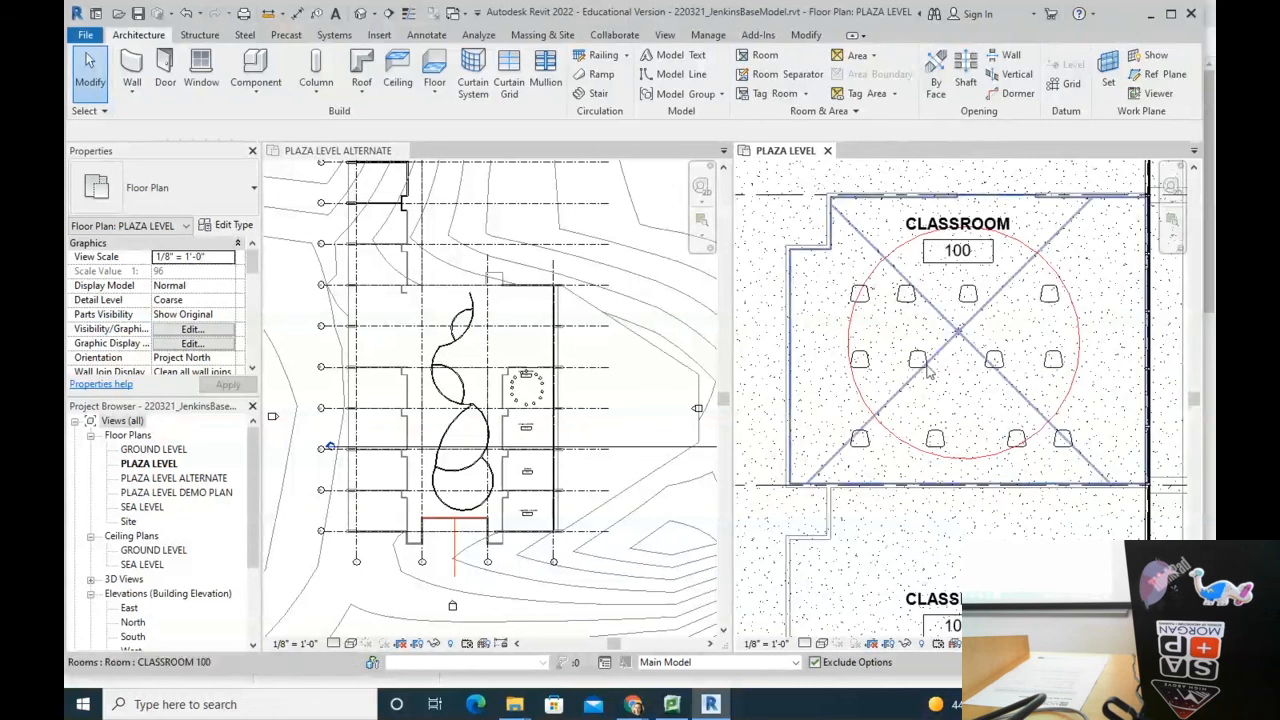
{"action": "scroll", "coordinate": [545, 392], "scroll_direction": "up", "scroll_amount": 5}
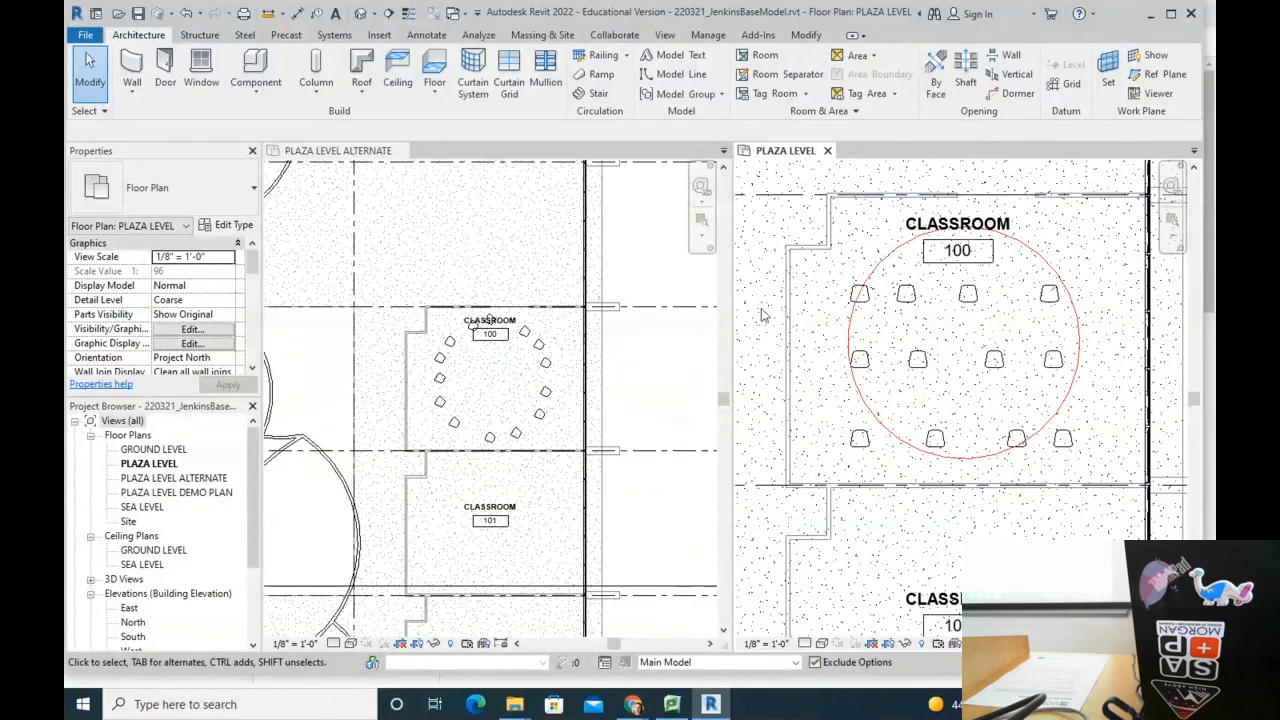
{"action": "left_click_drag", "start_coordinate": [782, 320], "coordinate": [758, 322]}
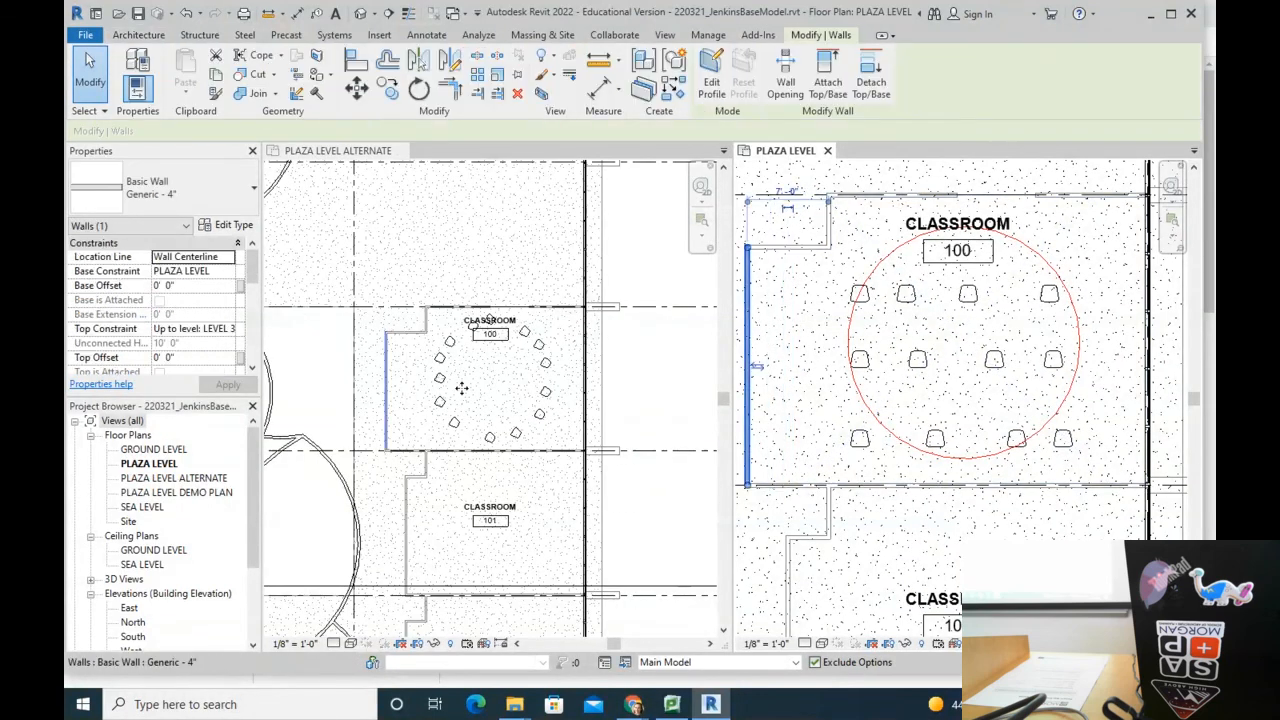
{"action": "left_click_drag", "start_coordinate": [783, 247], "coordinate": [786, 226]}
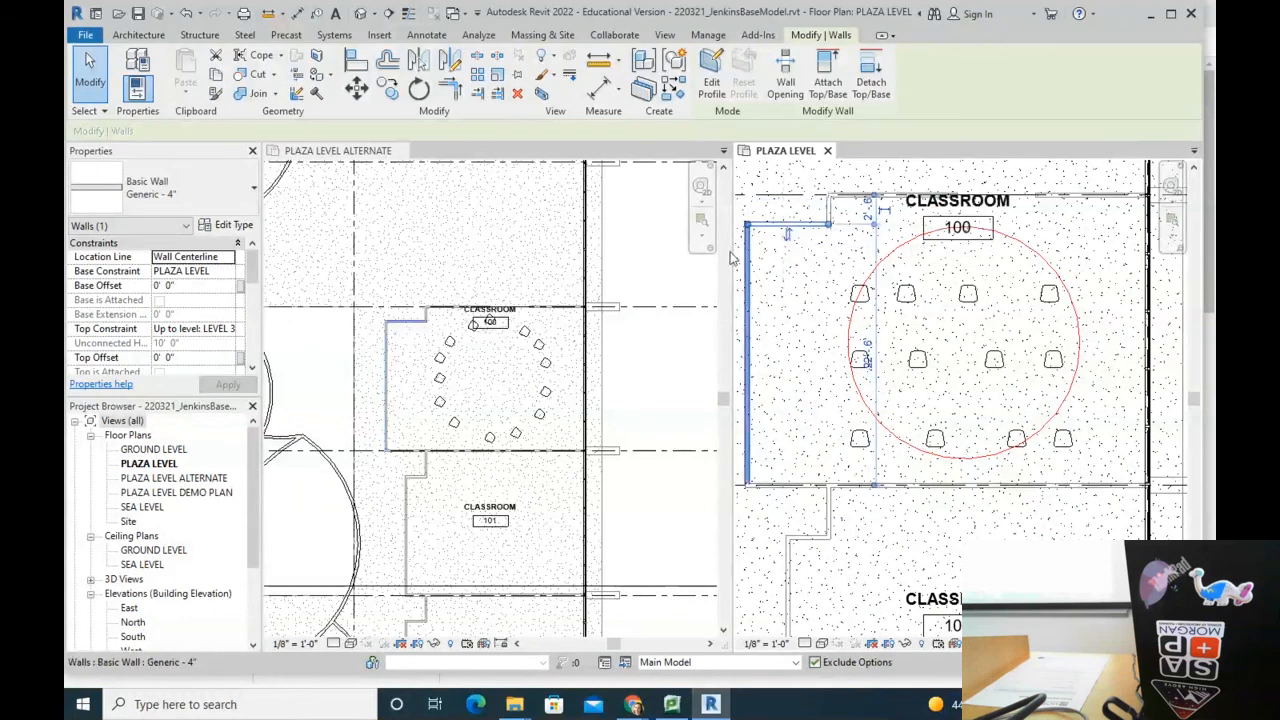
Step: Shift the short corridor wall below Classroom 100 to the right
{"action": "left_click", "coordinate": [828, 512]}
{"action": "left_click_drag", "start_coordinate": [828, 512], "coordinate": [927, 512]}
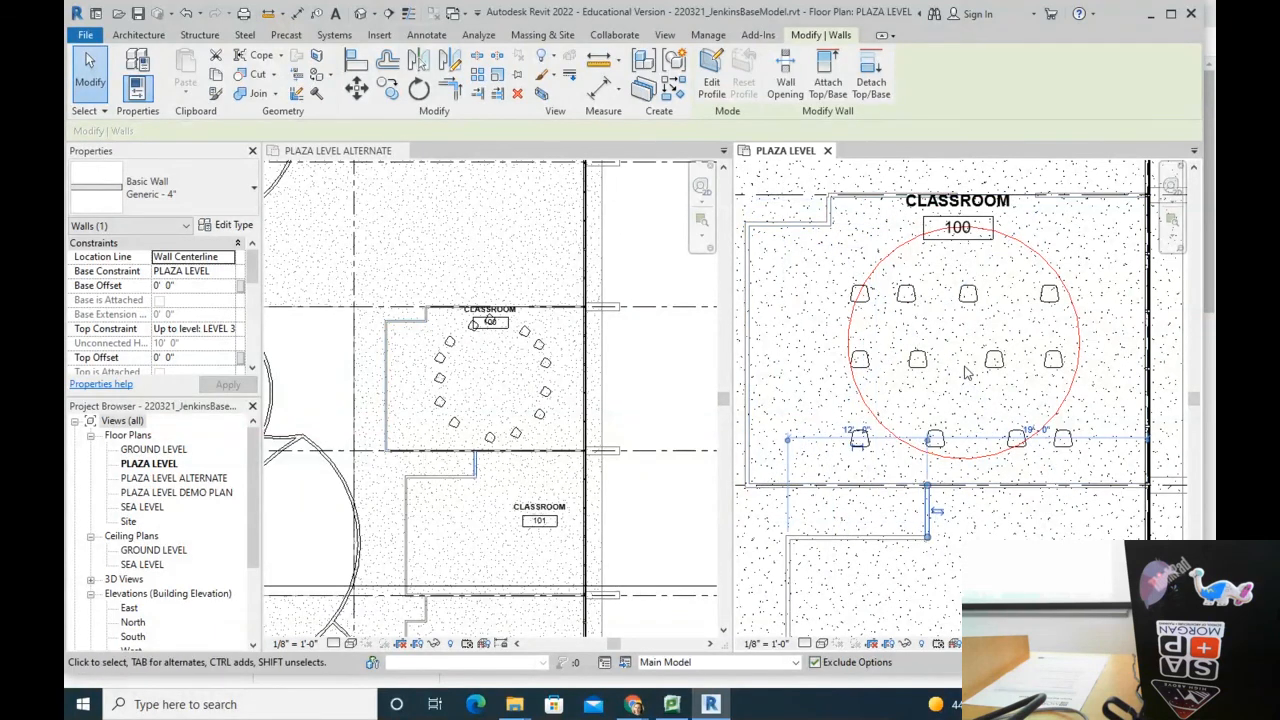
{"action": "left_click", "coordinate": [446, 368]}
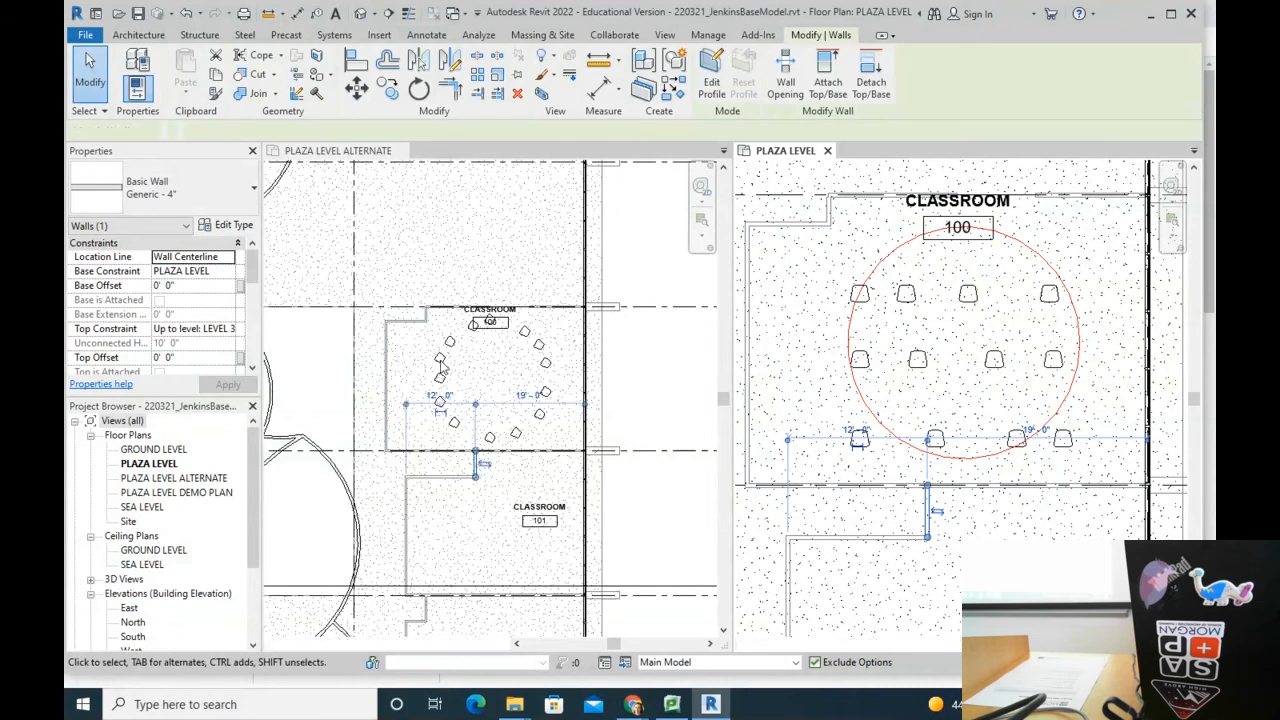
{"action": "left_click", "coordinate": [940, 318]}
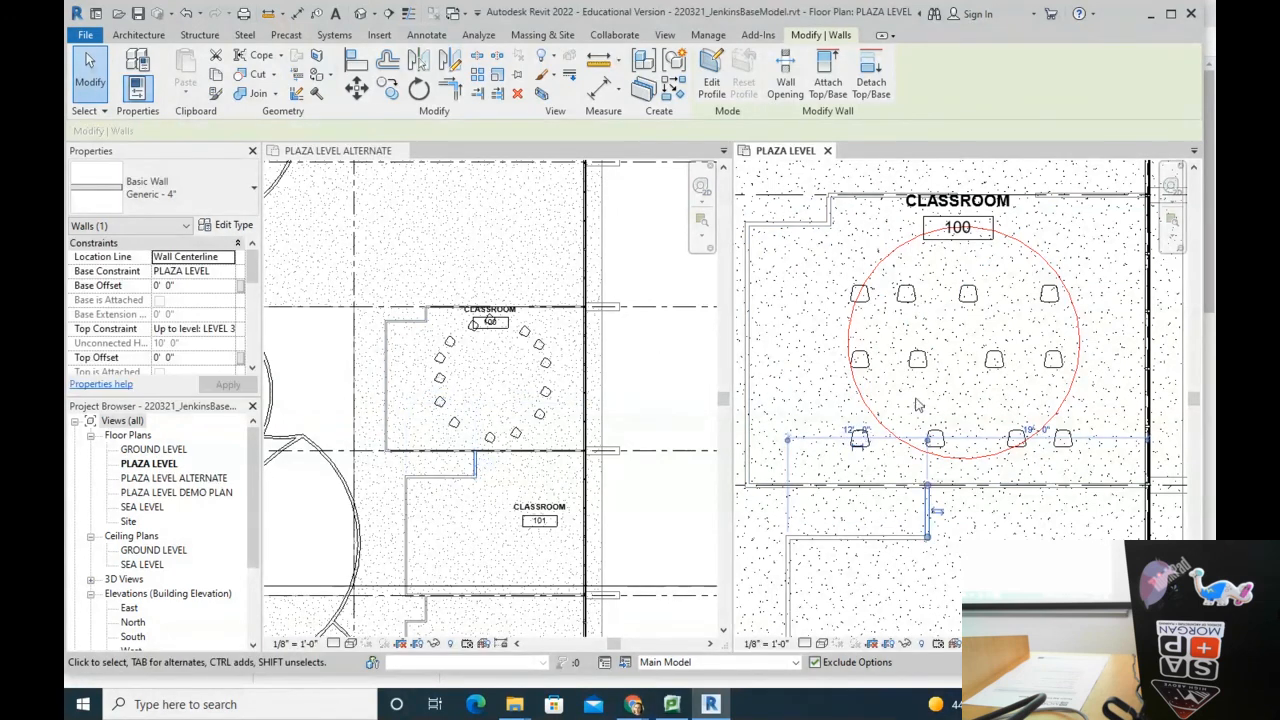
{"action": "scroll", "coordinate": [910, 370], "scroll_direction": "down", "scroll_amount": 1}
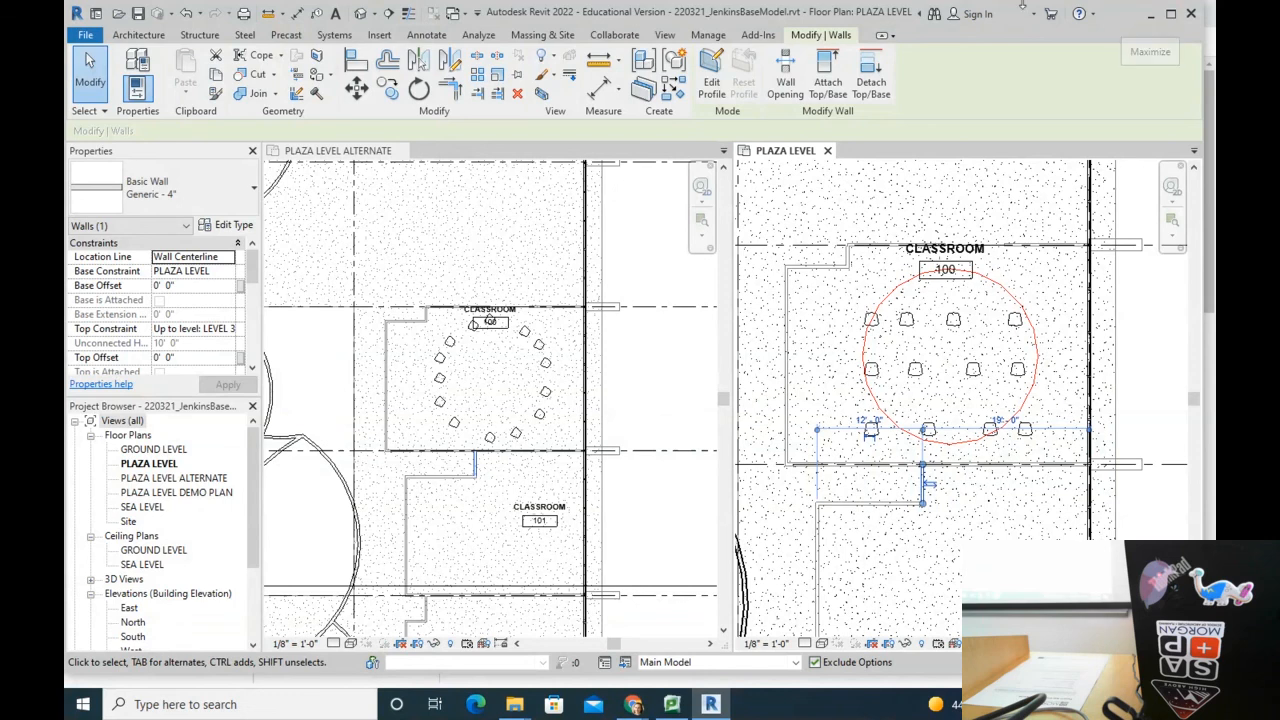
Step: Inspect the default 3D view, selecting the section box and Level 4
{"action": "left_click", "coordinate": [358, 13]}
{"action": "left_click", "coordinate": [906, 234]}
{"action": "left_click", "coordinate": [810, 295]}
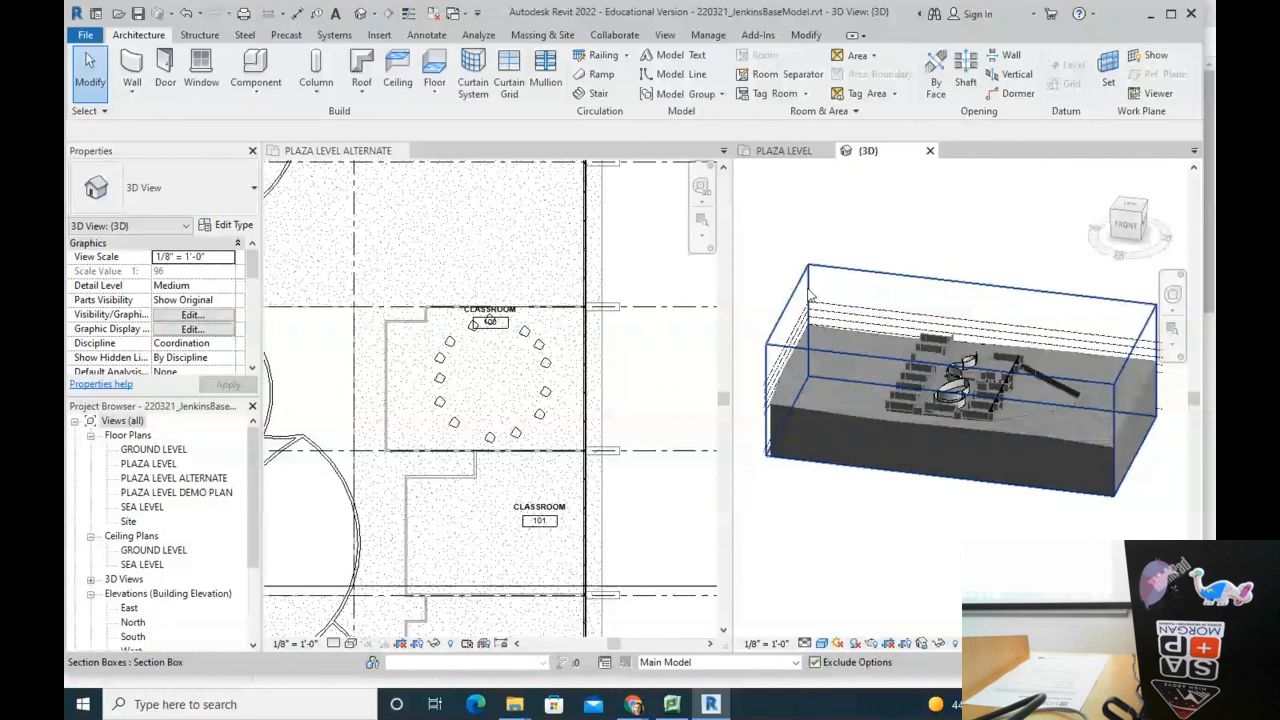
{"action": "left_click", "coordinate": [838, 323]}
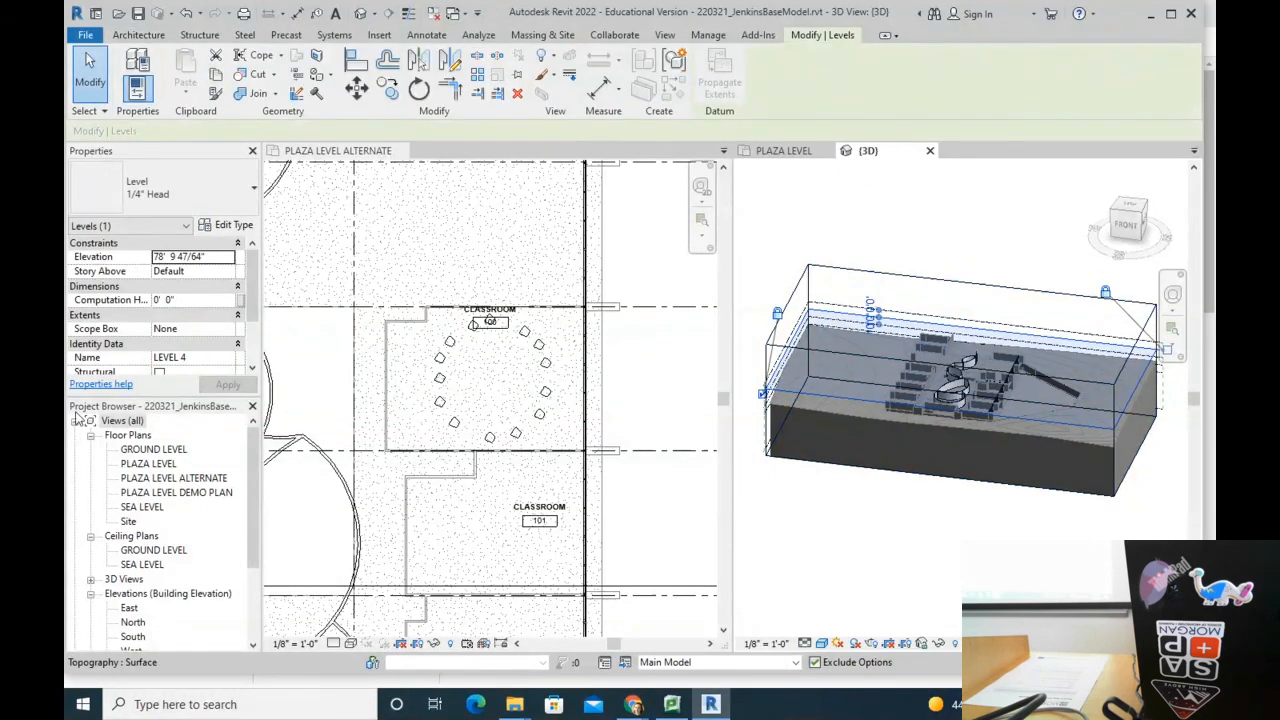
Step: Open the PLAZA LEVEL and GROUND LEVEL floor plans from the Project Browser
{"action": "double_click", "coordinate": [141, 464]}
{"action": "double_click", "coordinate": [178, 450]}
{"action": "scroll", "coordinate": [895, 395], "scroll_direction": "down", "scroll_amount": 3}
{"action": "scroll", "coordinate": [812, 387], "scroll_direction": "up", "scroll_amount": 3}
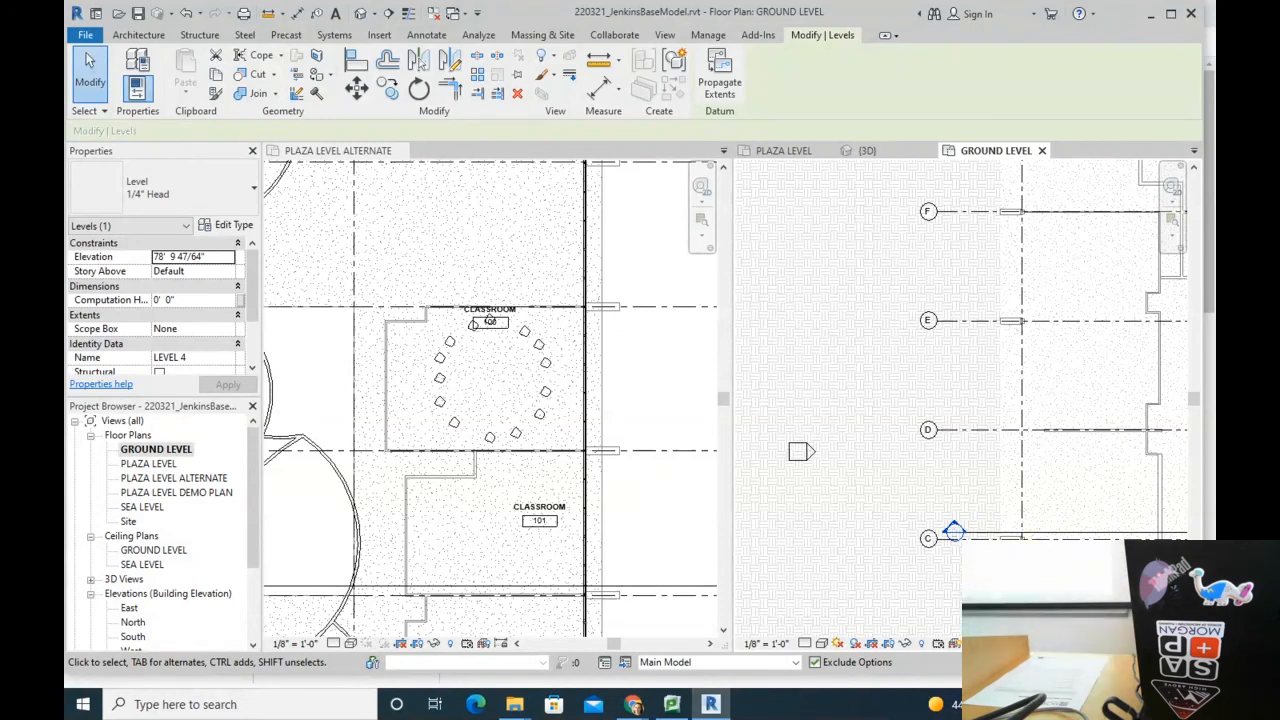
Step: Check the printing account balance from the PaperCut taskbar icon
{"action": "left_click", "coordinate": [678, 713]}
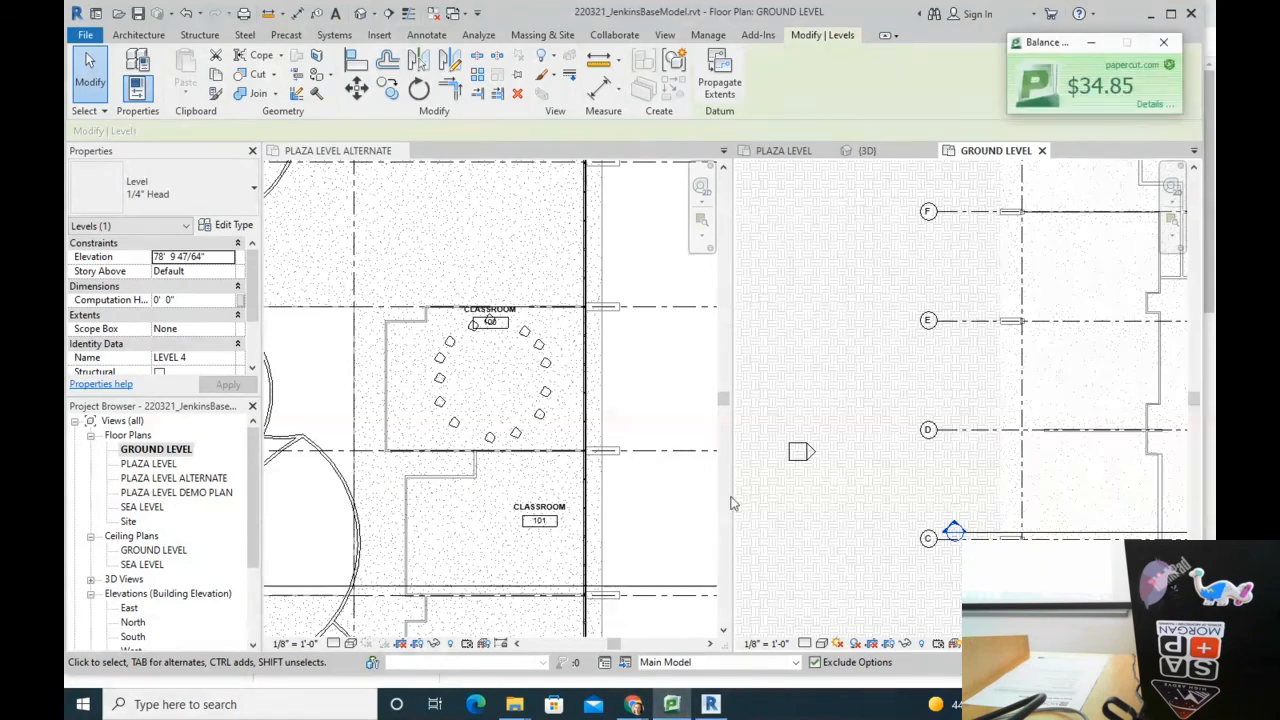
Step: Return to the Panopto Capture tab in Chrome and start recording again
{"action": "left_click", "coordinate": [633, 704]}
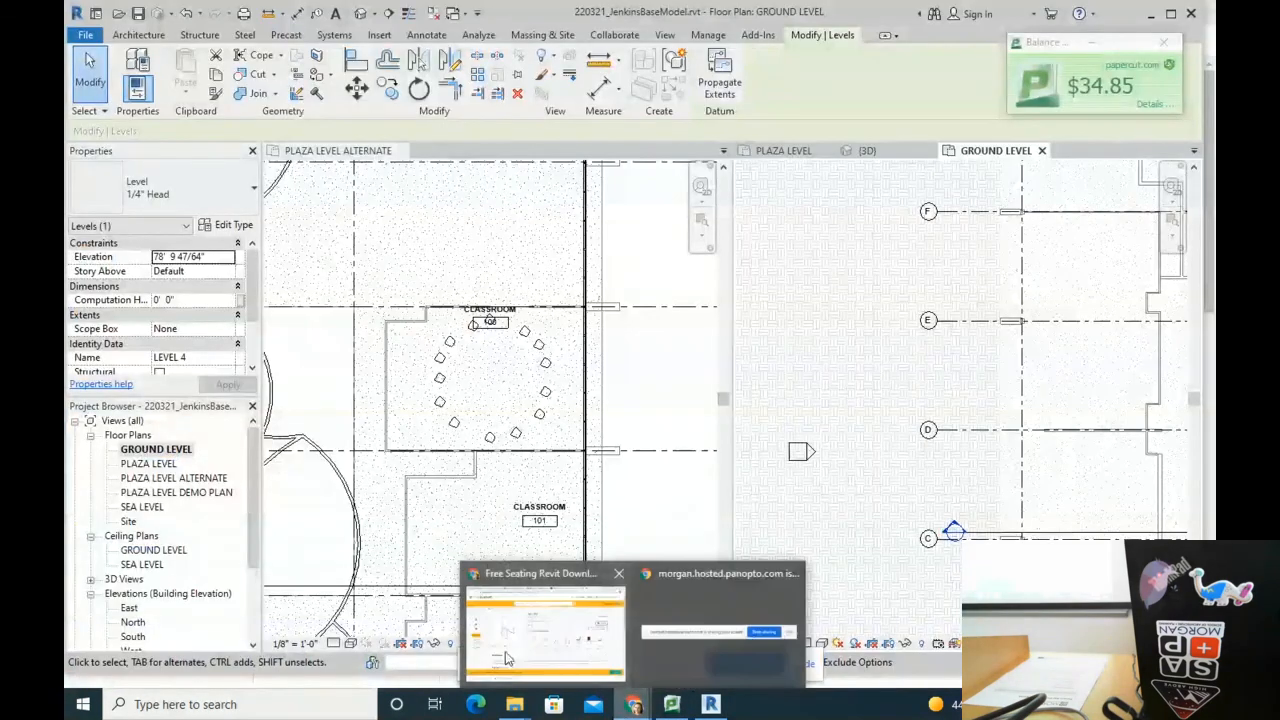
{"action": "left_click", "coordinate": [540, 630]}
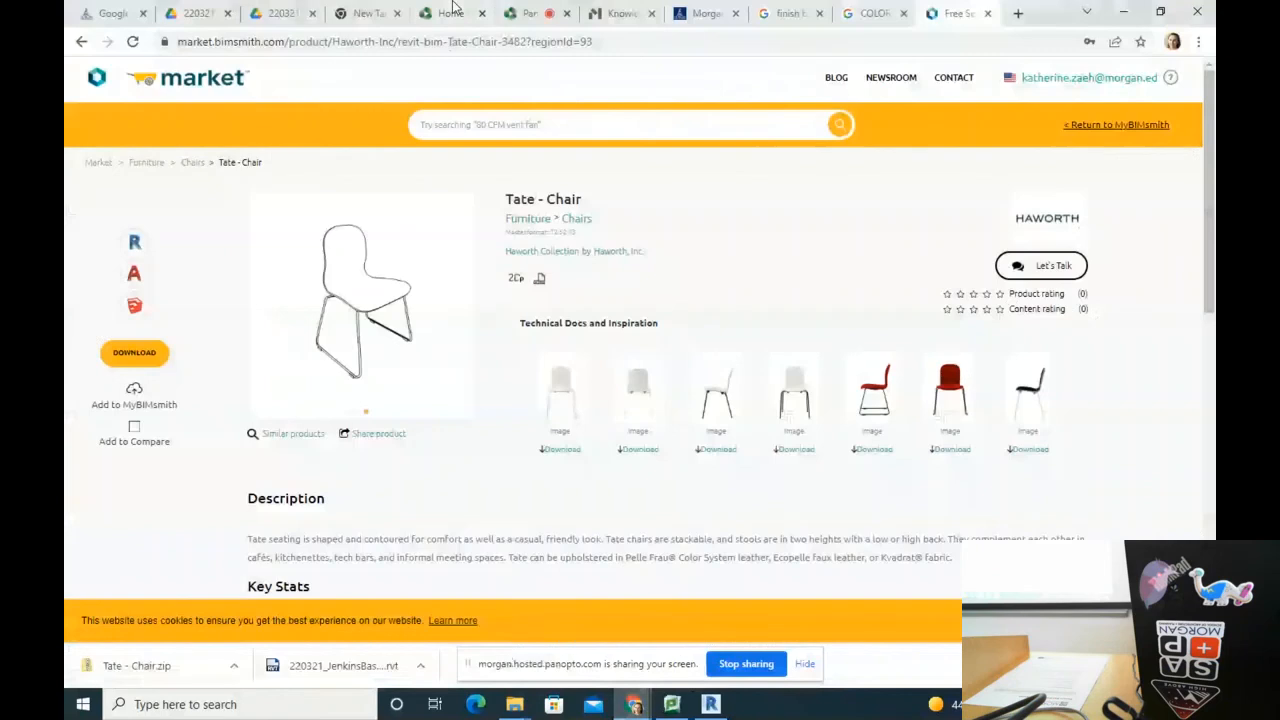
{"action": "left_click", "coordinate": [530, 14]}
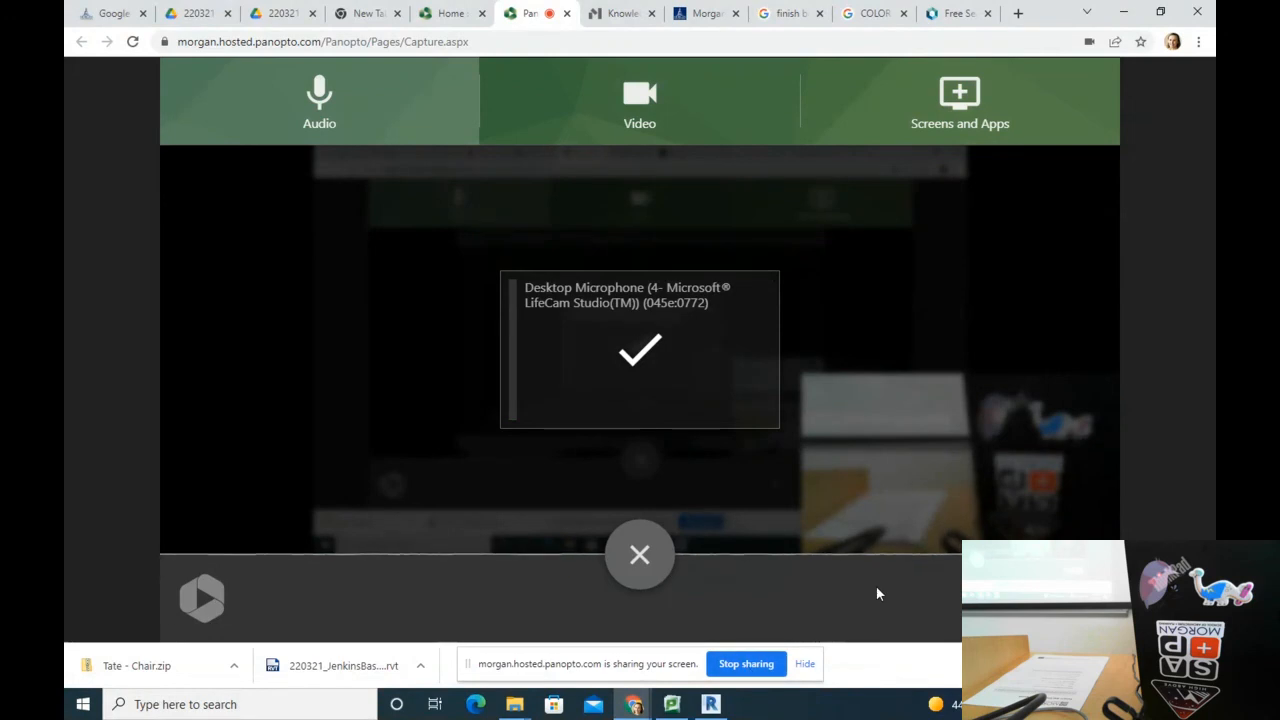
{"action": "left_click", "coordinate": [641, 546]}
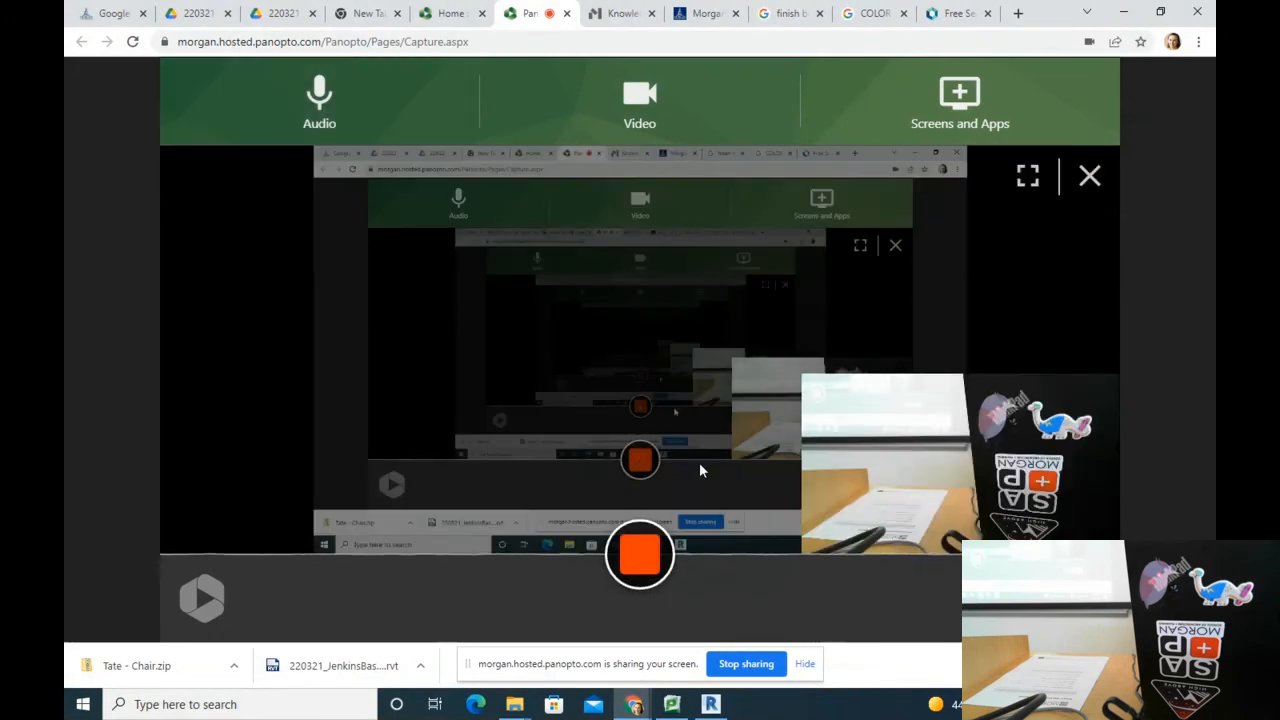